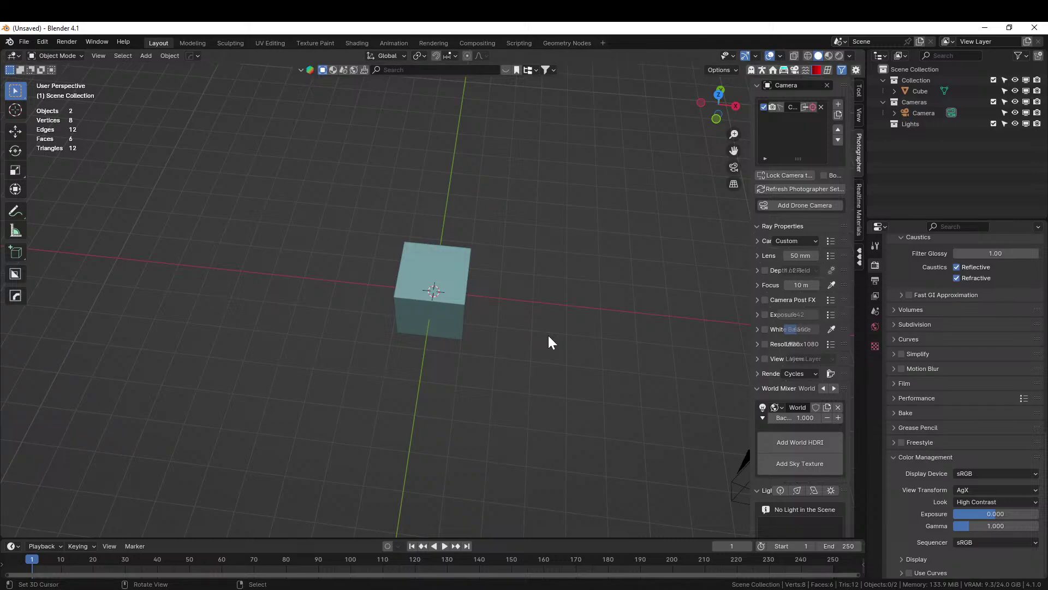
# Delete the default cube from the scene
pyautogui.moveTo(540, 342); pyautogui.dragTo(524, 288, button='middle')
pyautogui.click(416, 310)
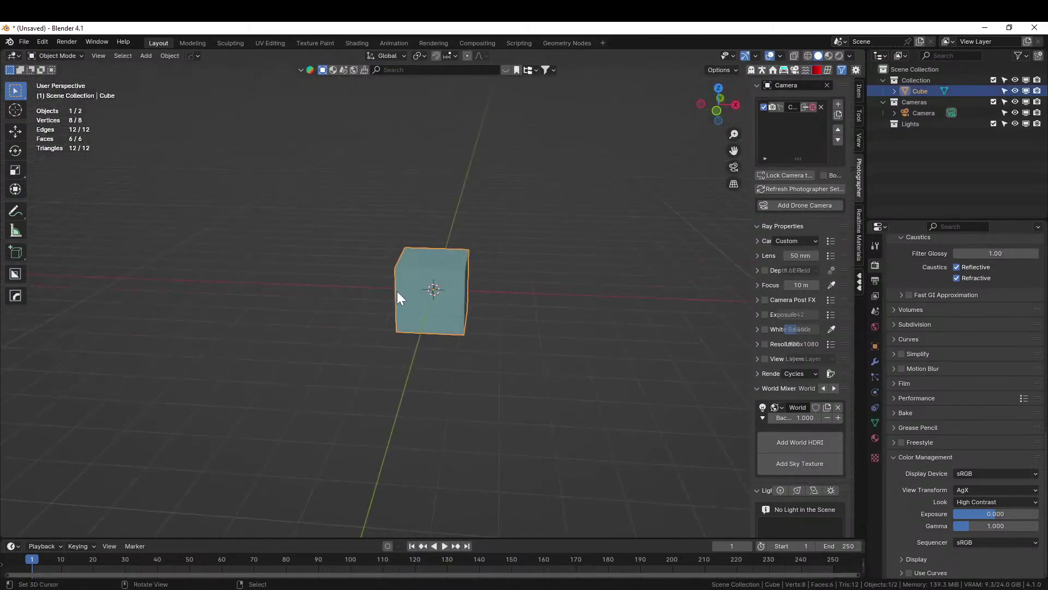
pyautogui.press('Delete')
# Switch to the top view and add a mesh plane at the world origin
pyautogui.moveTo(590, 316); pyautogui.dragTo(570, 365, button='middle')
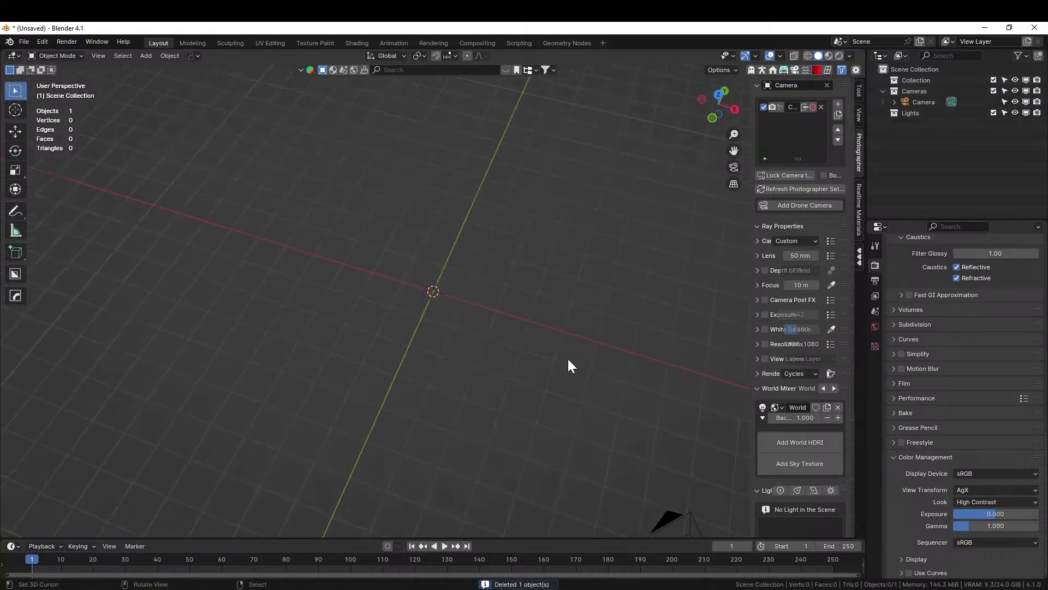
pyautogui.press('KP_7')
pyautogui.hotkey('shift', 'a')
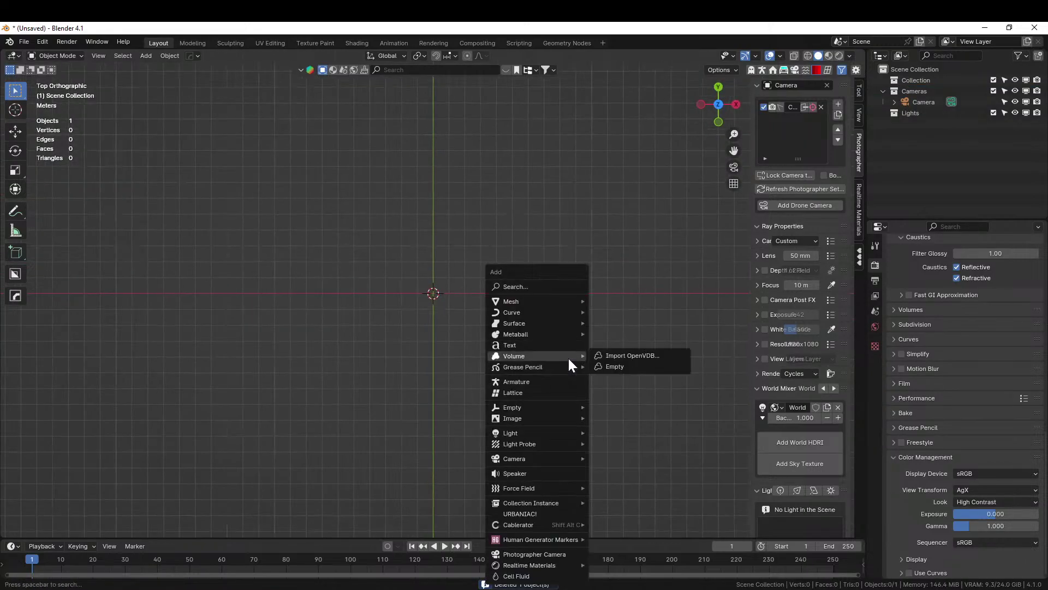
pyautogui.moveTo(547, 309)
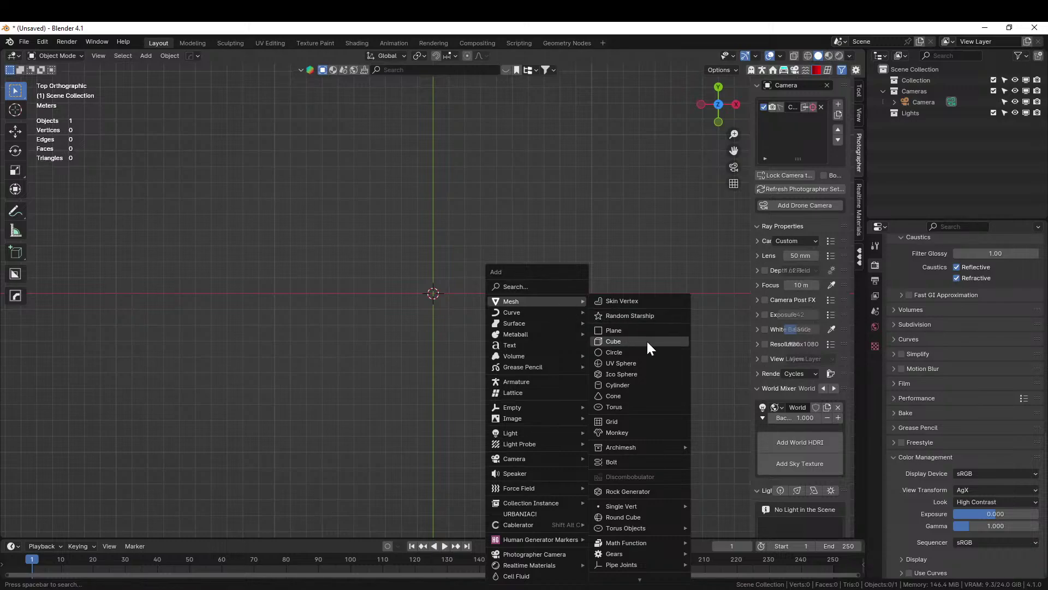
pyautogui.click(619, 331)
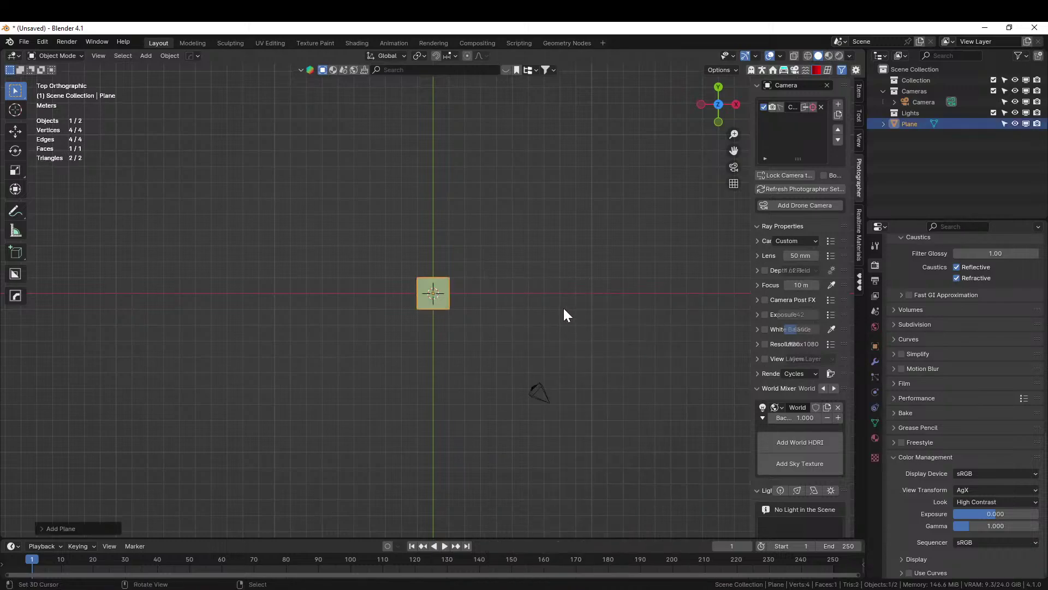
# Scale the plane uniformly by a factor of 2
pyautogui.keyDown('shift'); pyautogui.moveTo(563, 310); pyautogui.dragTo(555, 435, button='middle'); pyautogui.keyUp('shift')
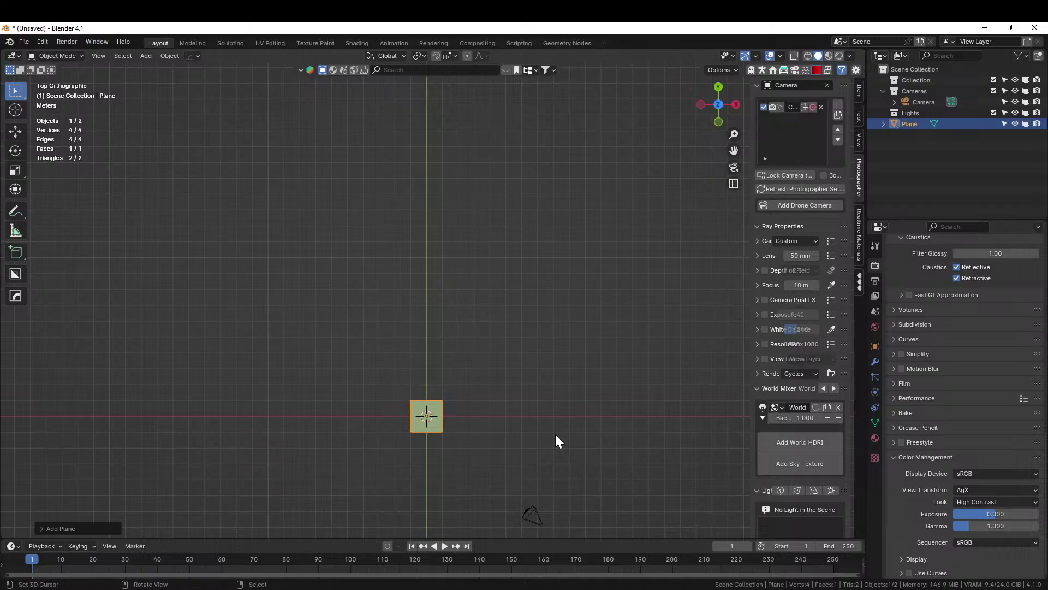
pyautogui.press('s')
pyautogui.press('2')
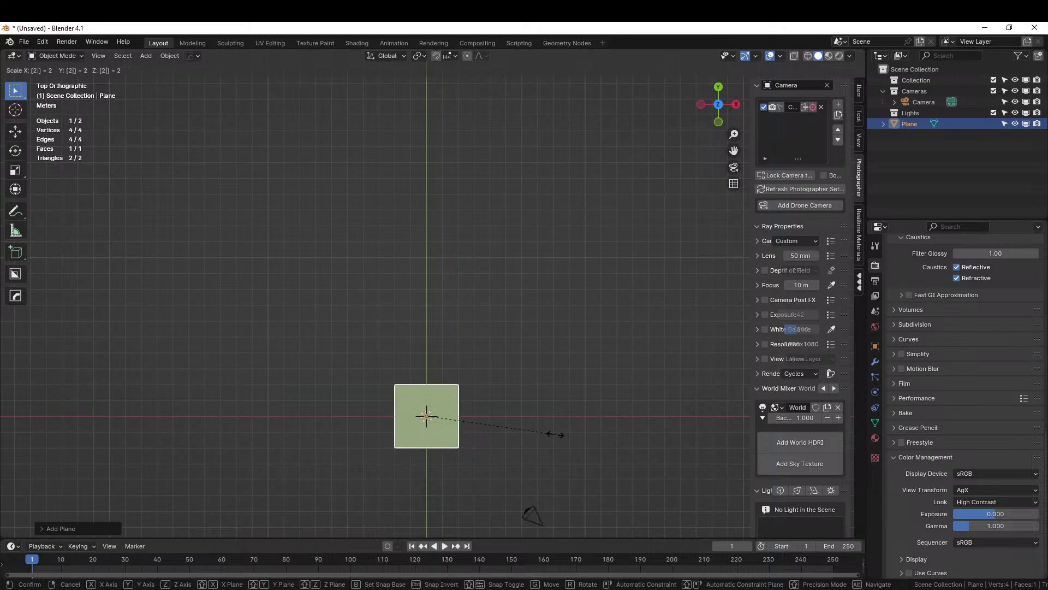
pyautogui.press('Return')
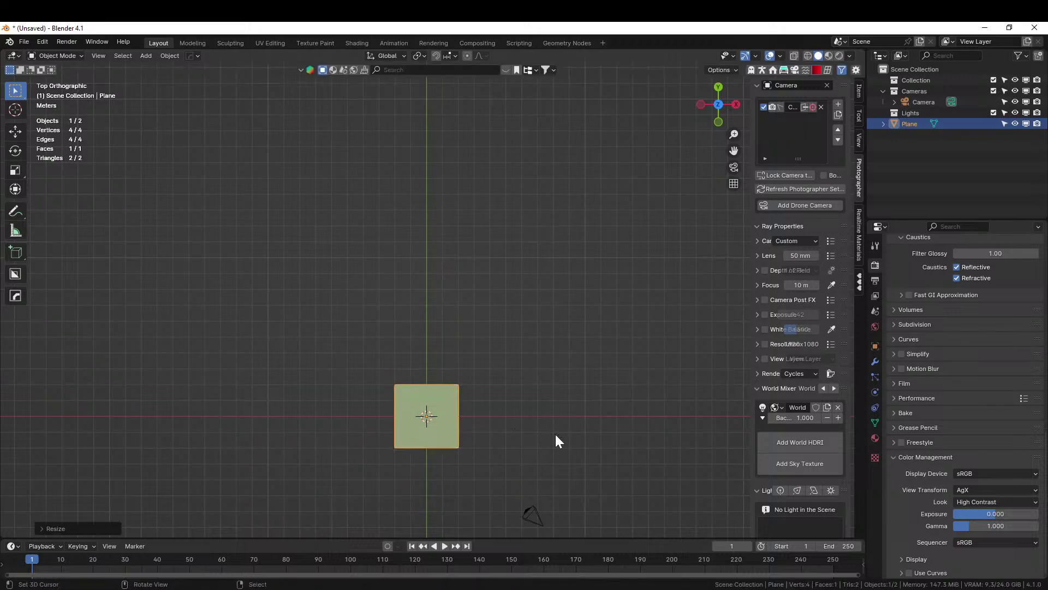
# Stretch the plane along the Y axis by a factor of 10 to form a long alley floor
pyautogui.moveTo(521, 435); pyautogui.dragTo(585, 401, button='middle')
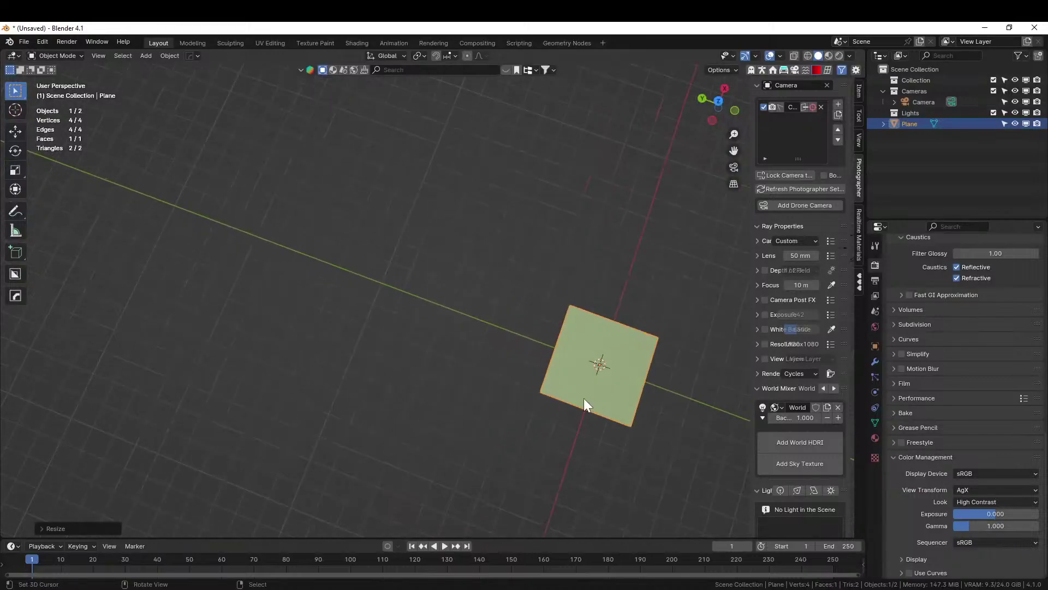
pyautogui.scroll(-2, 562, 369)
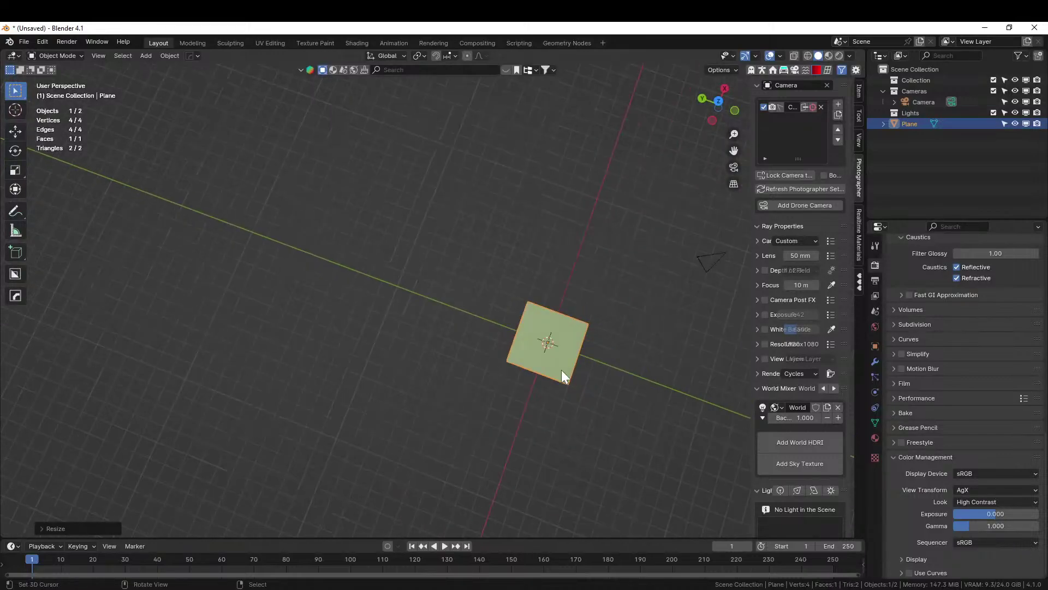
pyautogui.press('s')
pyautogui.press('y')
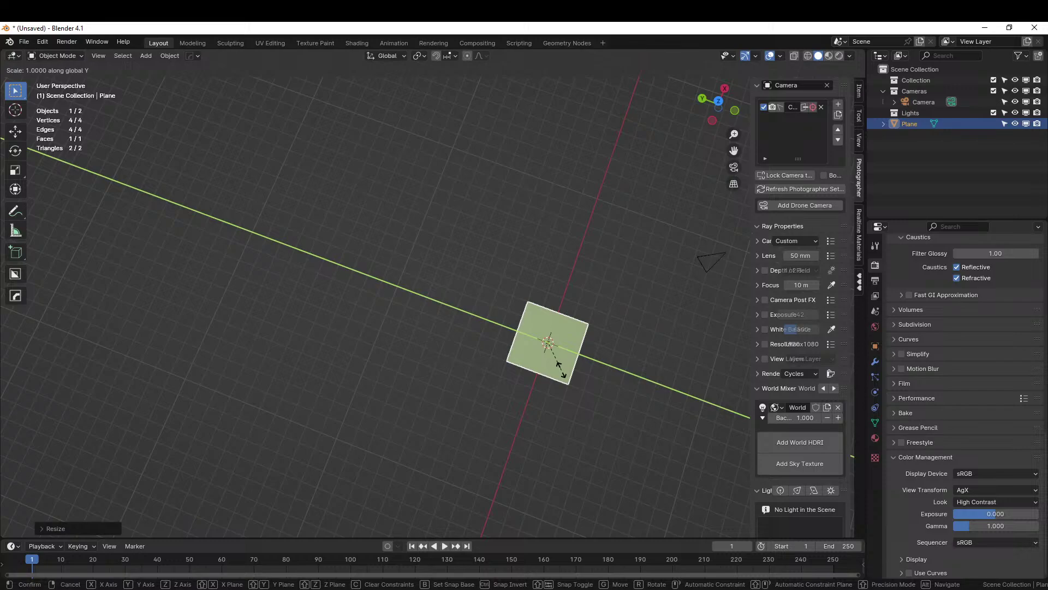
pyautogui.write('10')
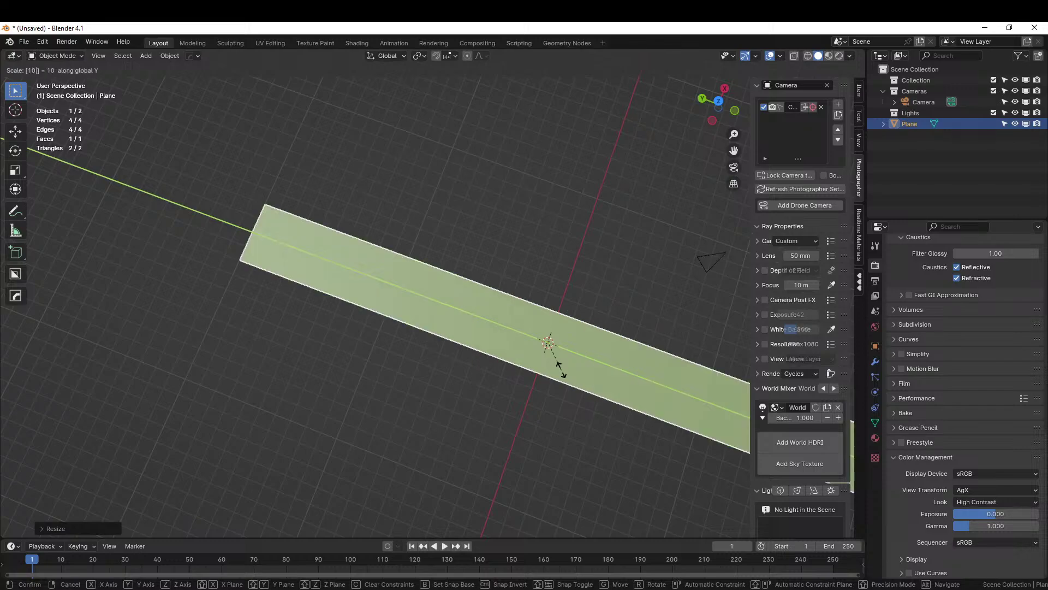
pyautogui.press('Return')
# Apply the object transform to the stretched floor plane
pyautogui.scroll(-3, 573, 371)
pyautogui.moveTo(563, 372); pyautogui.dragTo(467, 316, button='middle')
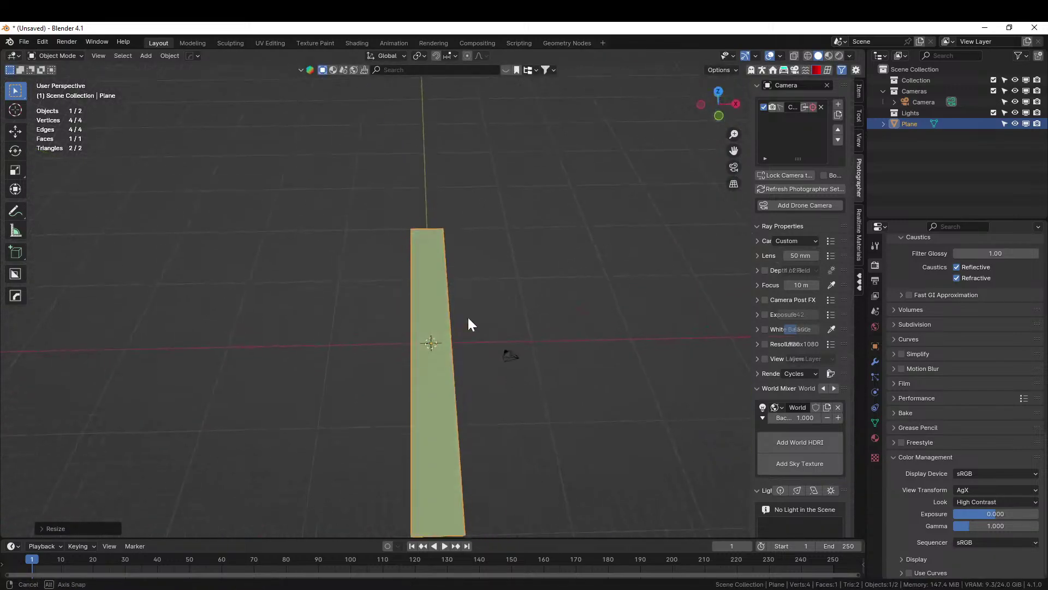
pyautogui.hotkey('ctrl', 'a')
pyautogui.click(437, 350)
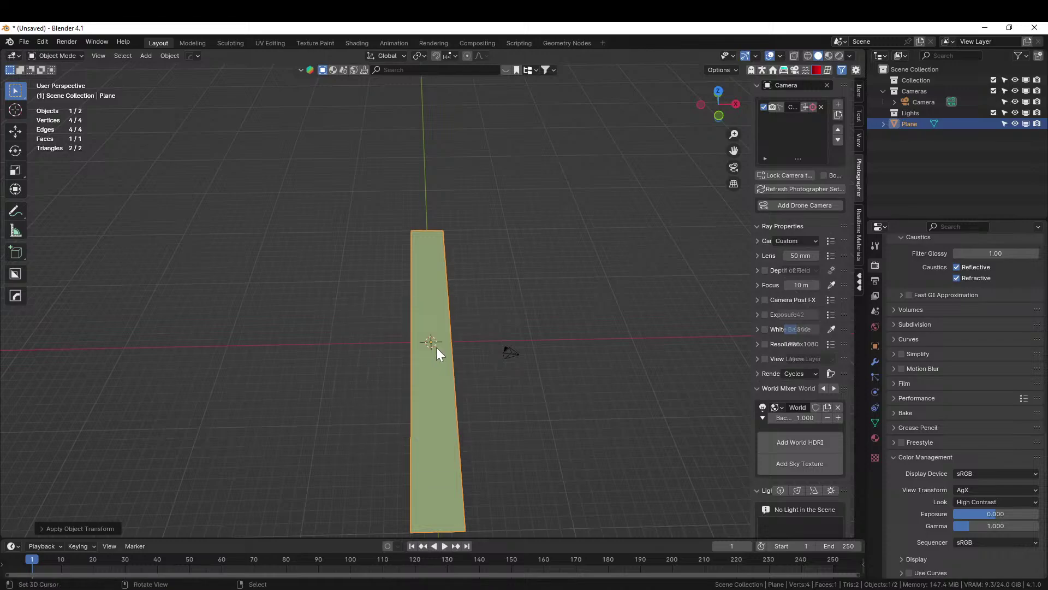
# Extrude the floor's two long edges 2.5 m upward along Z to form the alley's side walls
pyautogui.moveTo(502, 365); pyautogui.dragTo(581, 275, button='middle')
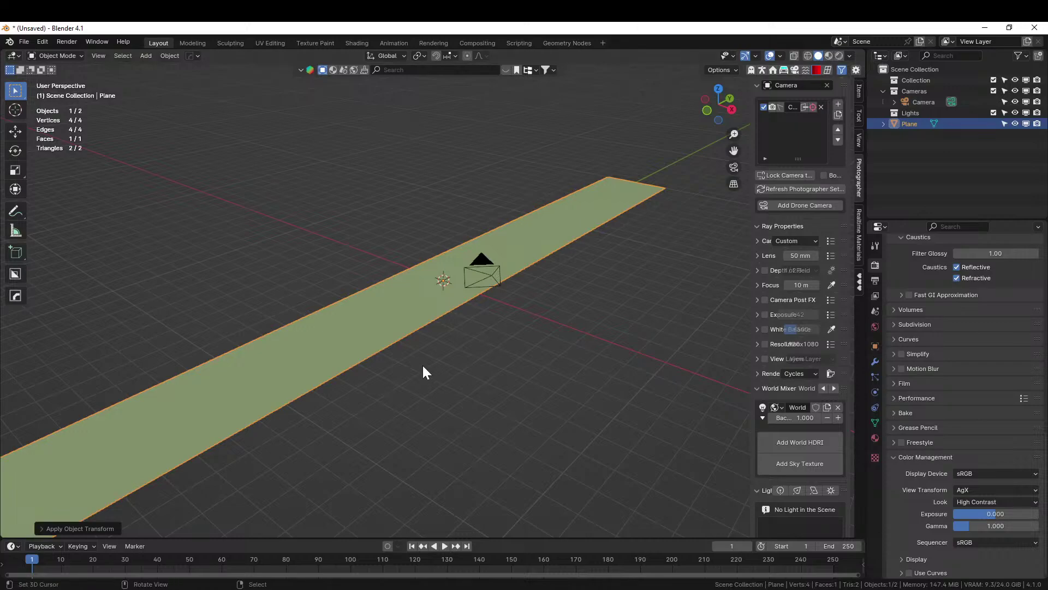
pyautogui.moveTo(484, 306); pyautogui.dragTo(458, 340, button='middle')
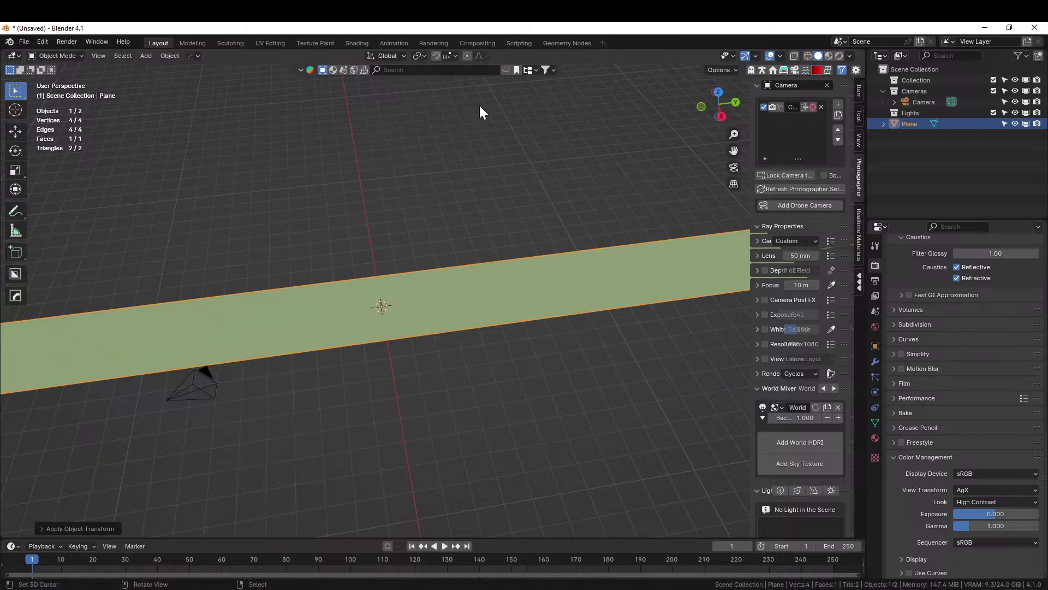
pyautogui.moveTo(369, 273); pyautogui.dragTo(424, 256, button='middle')
pyautogui.moveTo(477, 296); pyautogui.dragTo(362, 300, button='middle')
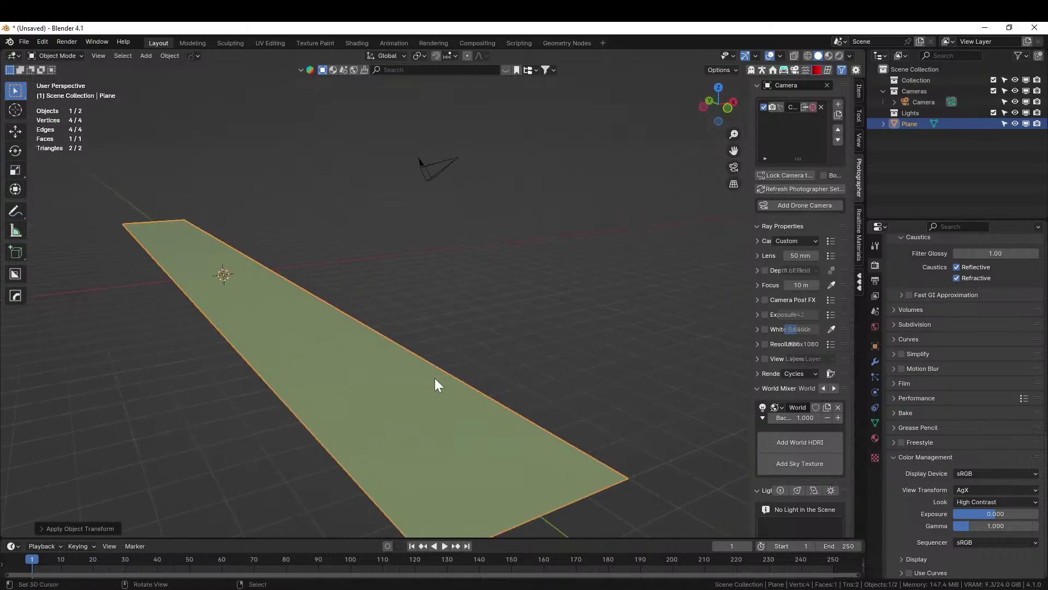
pyautogui.press('Tab')
pyautogui.press('2')
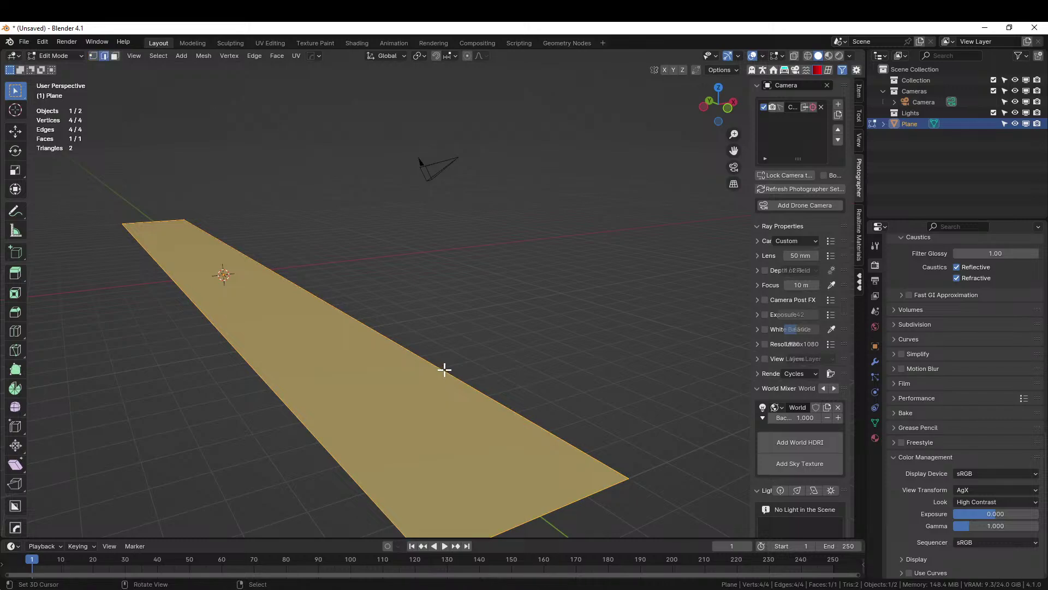
pyautogui.click(445, 370)
pyautogui.keyDown('shift'); pyautogui.click(288, 402); pyautogui.keyUp('shift')
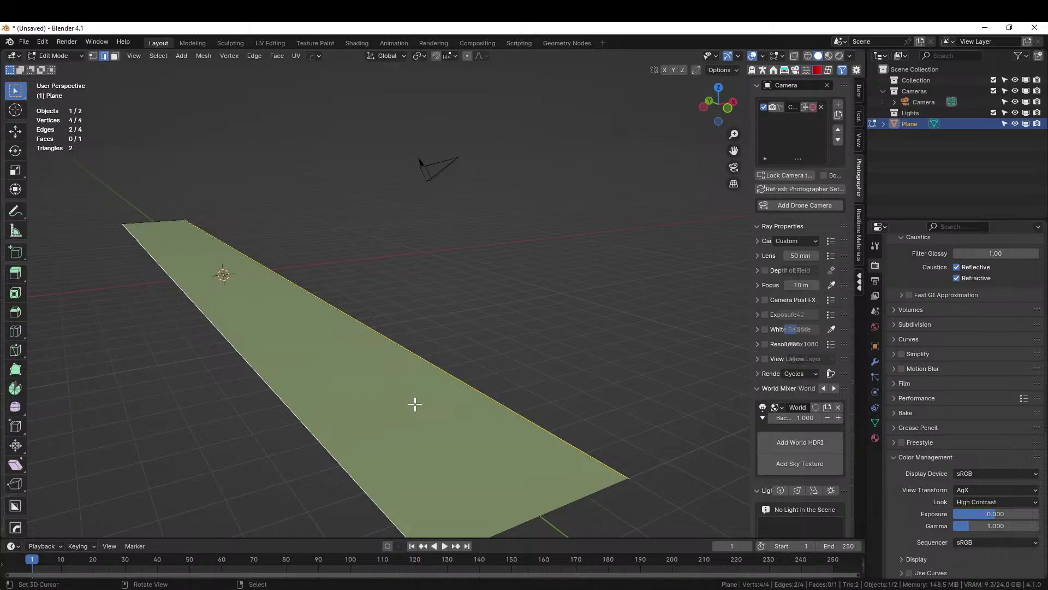
pyautogui.press('e')
pyautogui.press('z')
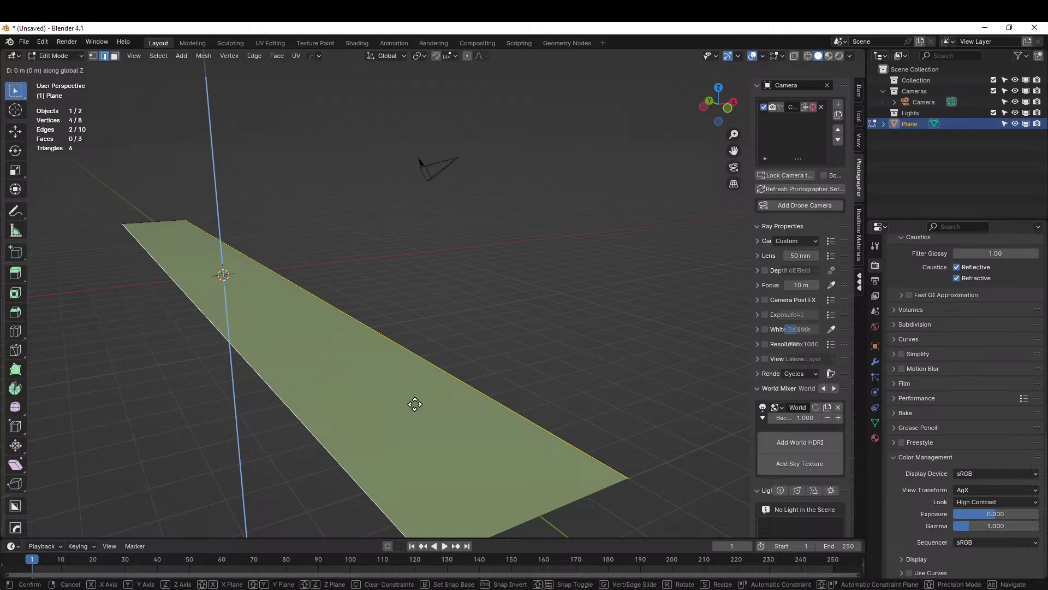
pyautogui.write('2.5')
pyautogui.press('Return')
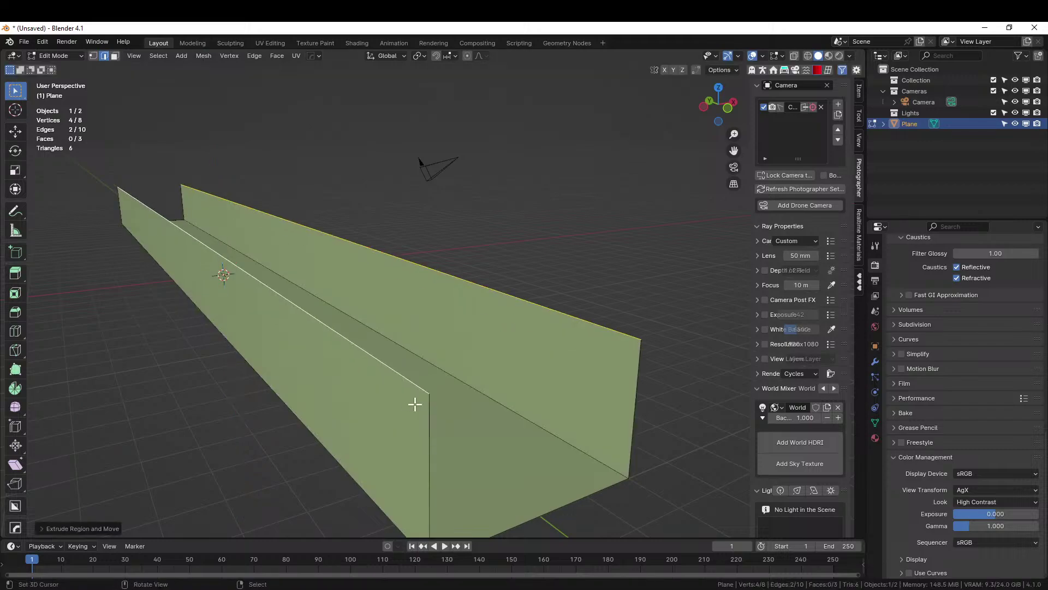
# Separate the two side wall faces from the floor into their own object and return to Object Mode
pyautogui.moveTo(545, 351); pyautogui.dragTo(568, 363, button='middle')
pyautogui.click(541, 342)
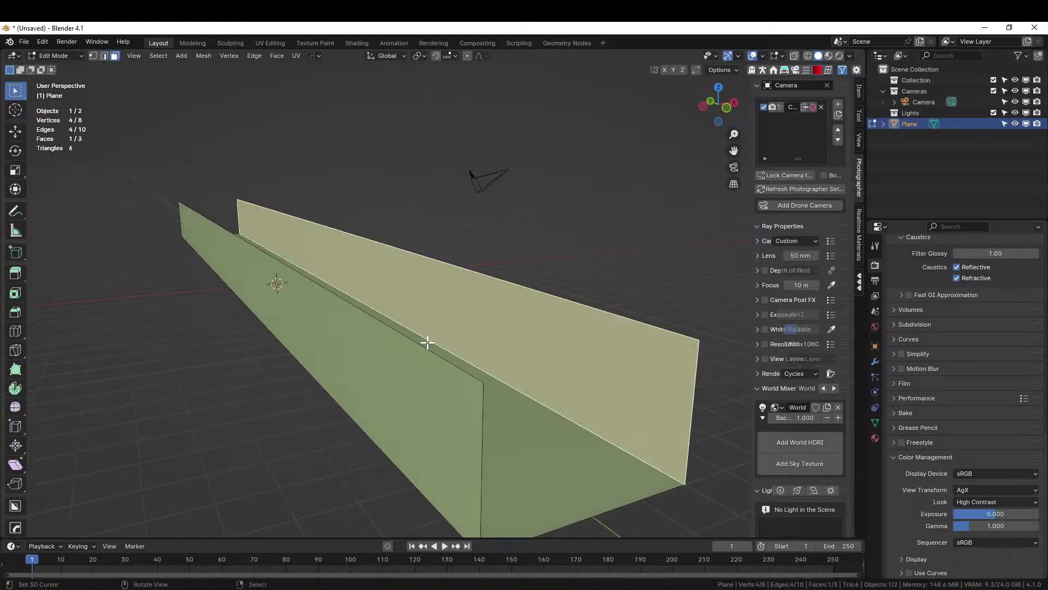
pyautogui.press('p')
pyautogui.click(401, 337)
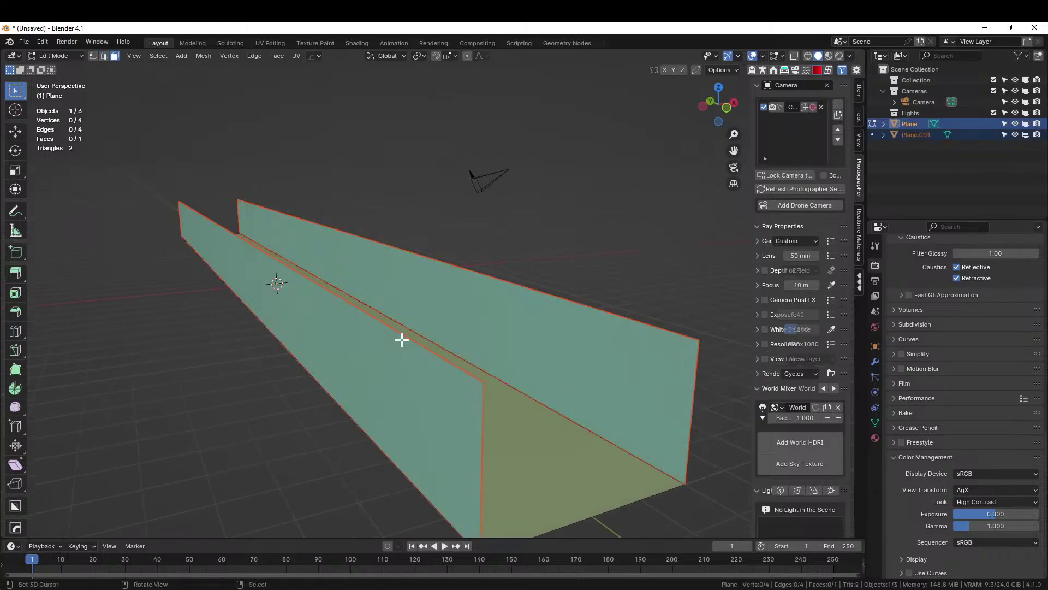
pyautogui.press('Tab')
# Start saving the scene and create a folder named "240614-1 Livestream Slum Alley" inside Z:\000 2024 Paintings
pyautogui.moveTo(408, 343); pyautogui.dragTo(333, 357, button='middle')
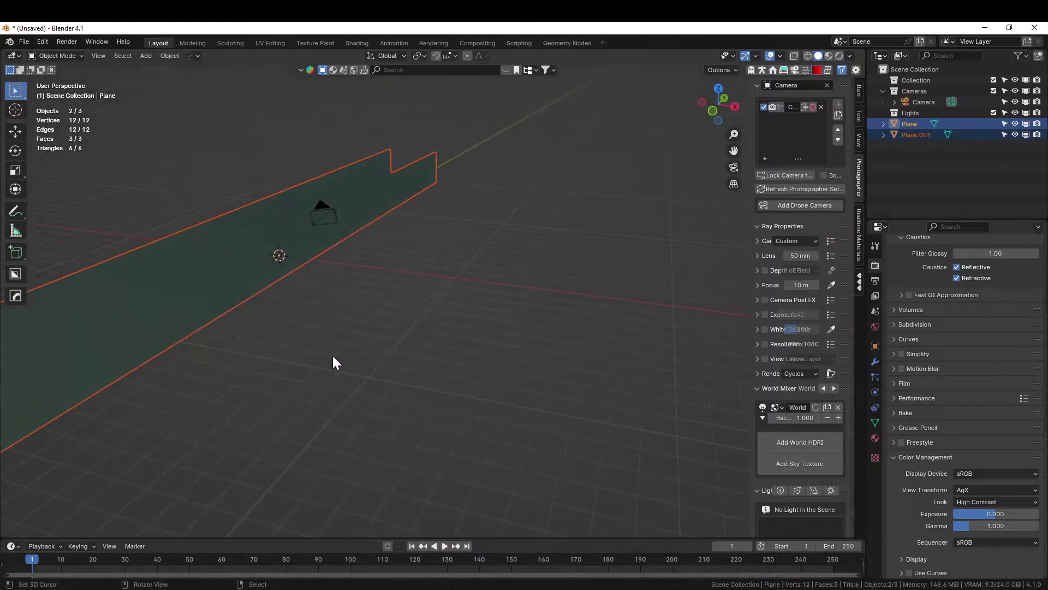
pyautogui.hotkey('ctrl', 's')
pyautogui.scroll(-4, 205, 447)
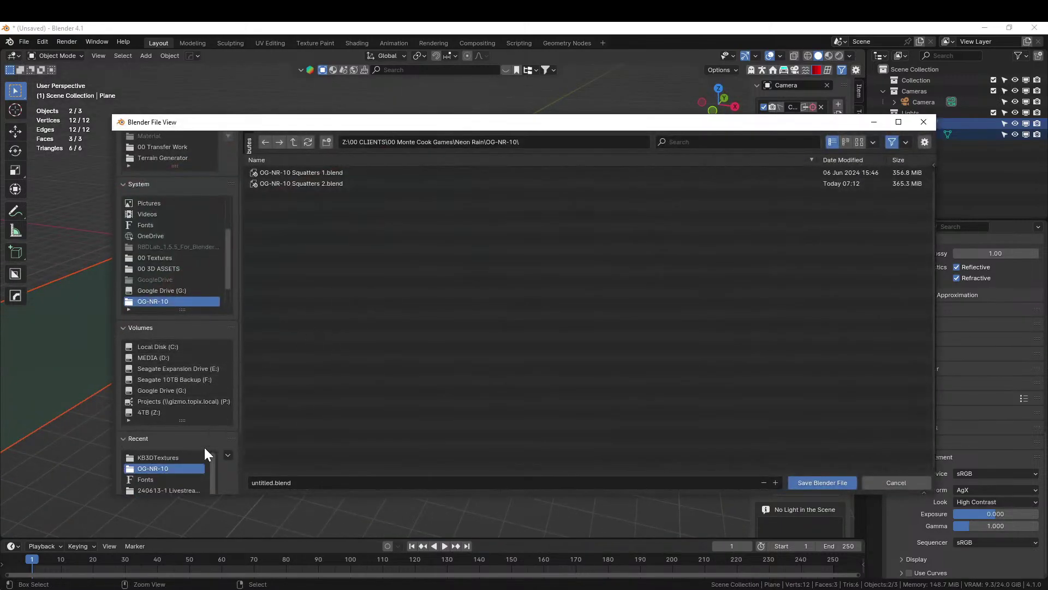
pyautogui.click(177, 467)
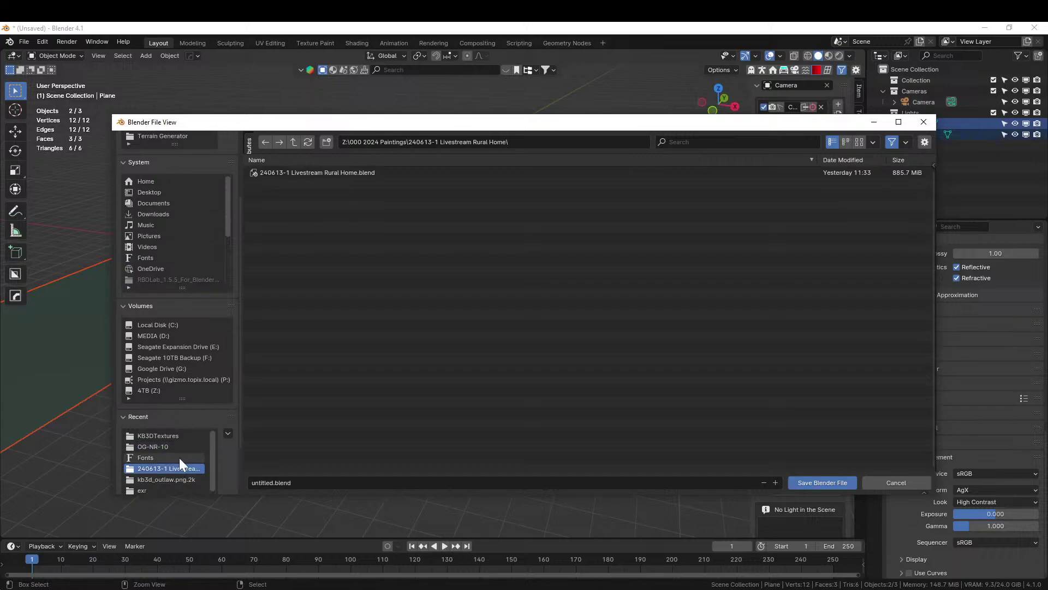
pyautogui.click(294, 142)
pyautogui.click(327, 142)
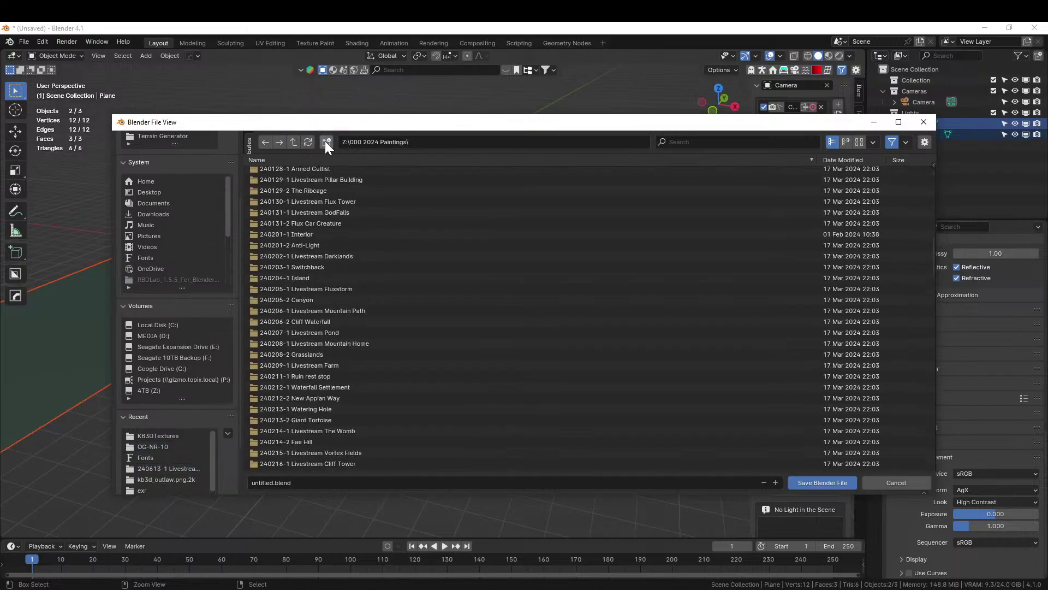
pyautogui.write('240614-')
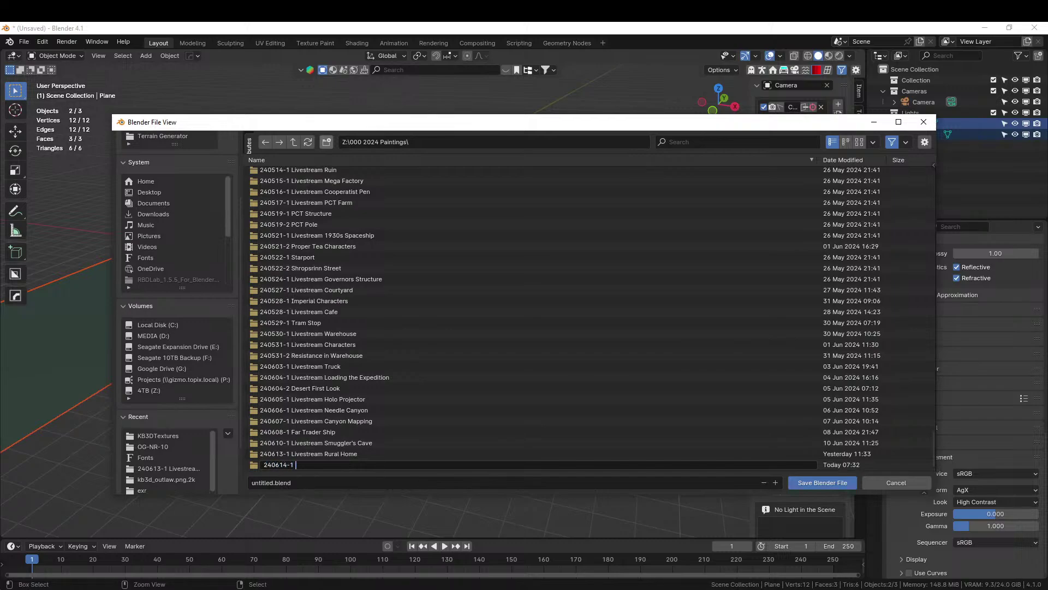
pyautogui.write('1 Livestream Slum Alley')
pyautogui.press('Return')
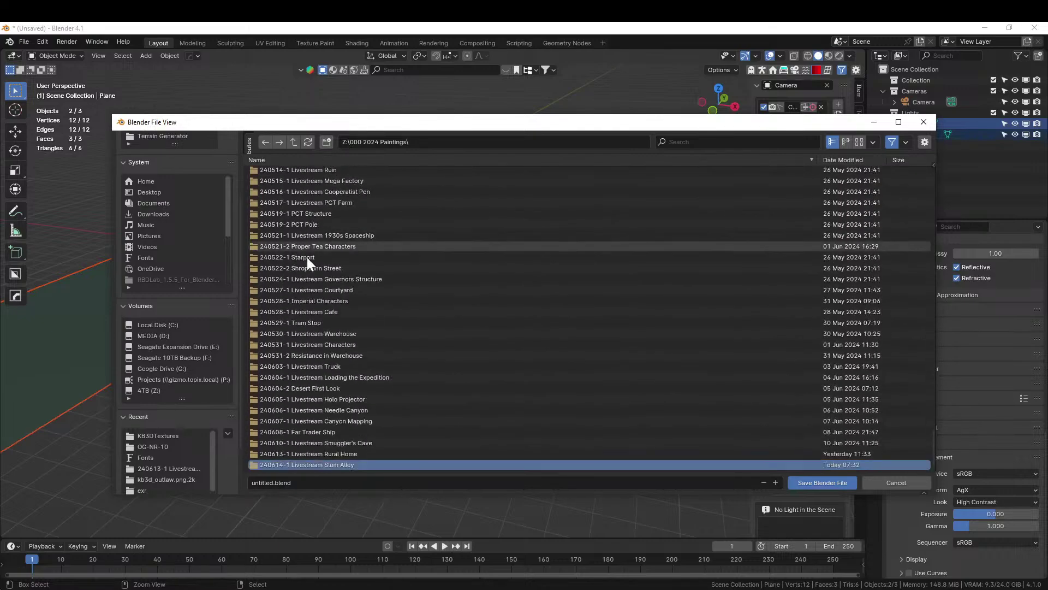
# Save the scene in the new folder as "240614-1 Livestream Slum Alley"
pyautogui.doubleClick(279, 464)
pyautogui.click(282, 482)
pyautogui.write('240')
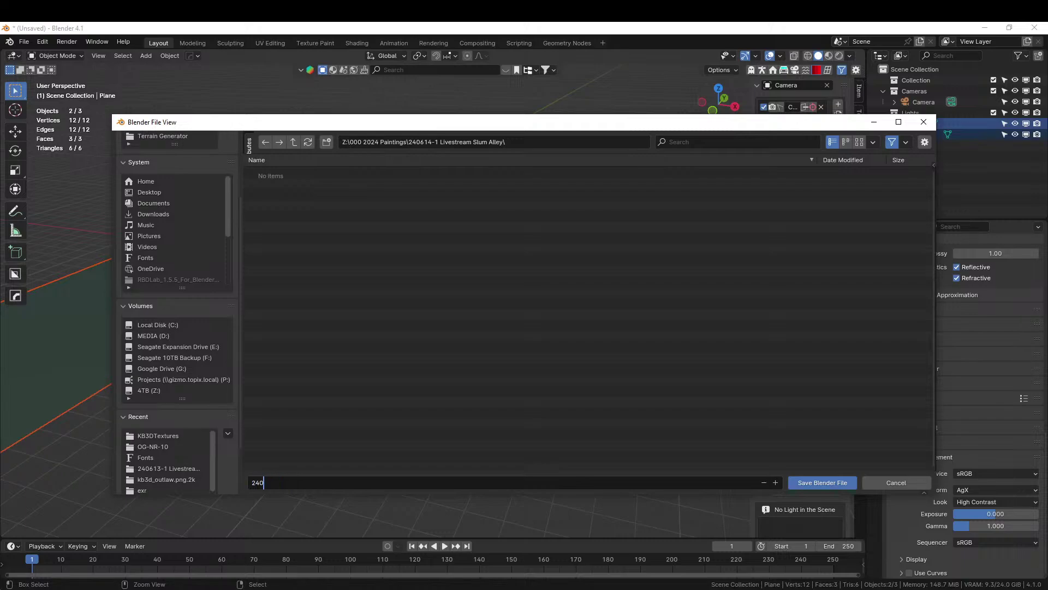
pyautogui.write('614-1 Livestream Slum Alley')
pyautogui.press('Return')
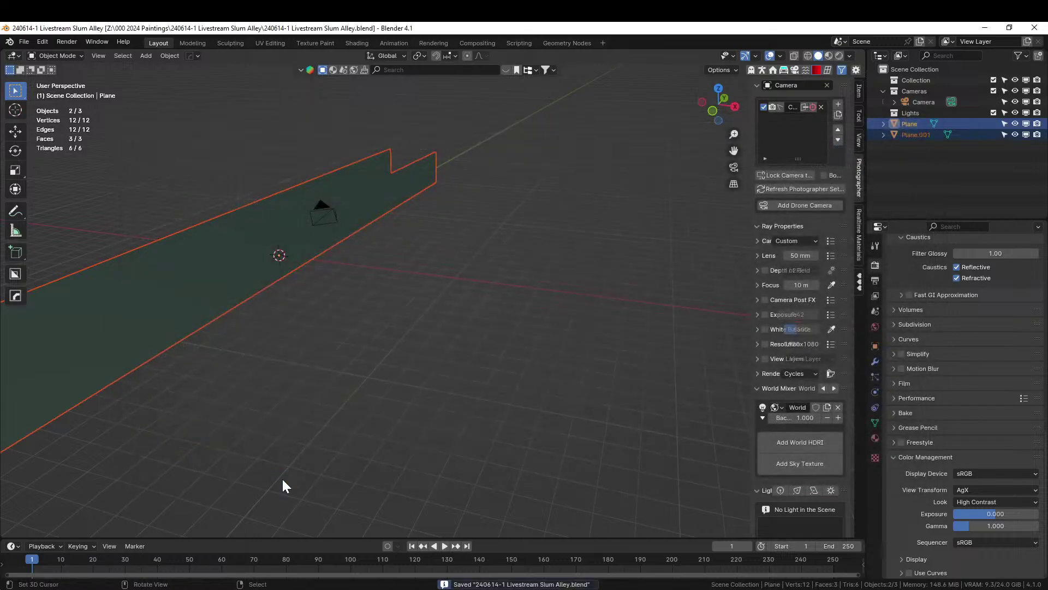
# Start appending from another file and open the Wood Planks folder inside E:\00 Blender Geometry Examples, with the listing sorted by date modified
pyautogui.press('KP_Decimal')
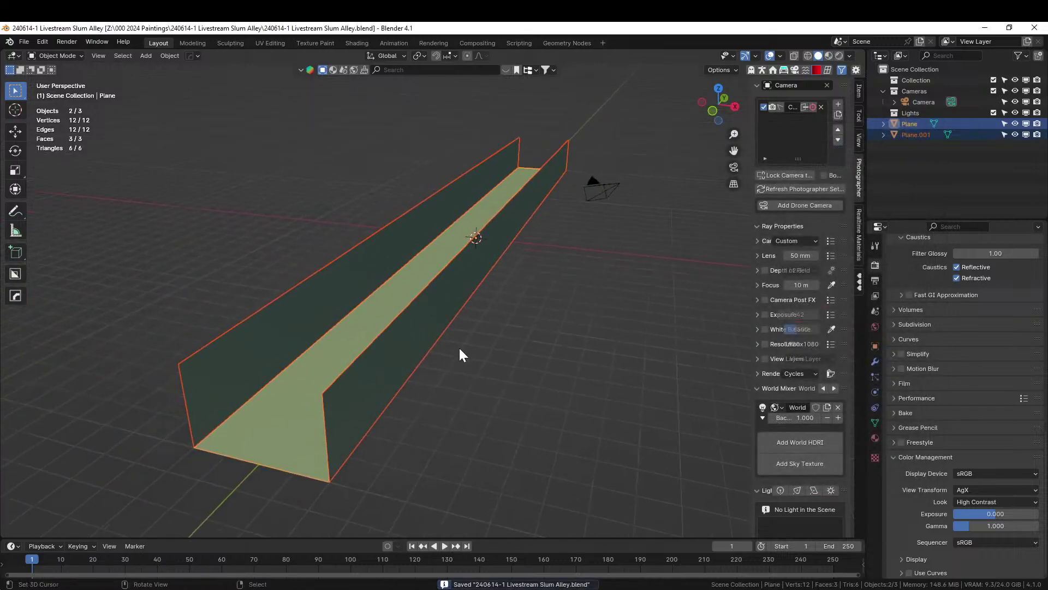
pyautogui.moveTo(455, 351); pyautogui.dragTo(442, 359, button='middle')
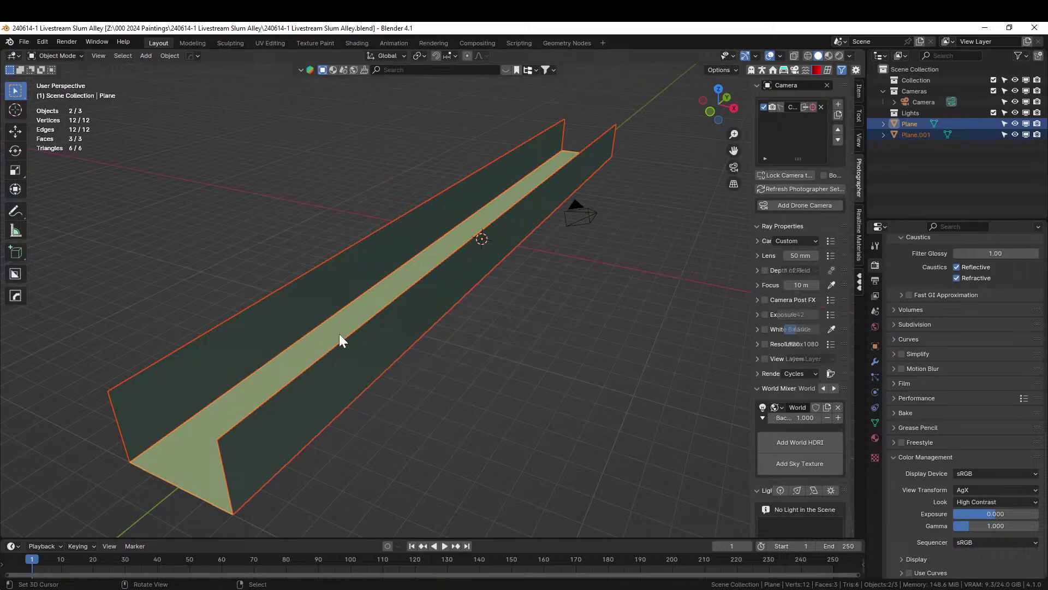
pyautogui.moveTo(381, 326); pyautogui.dragTo(343, 338, button='middle')
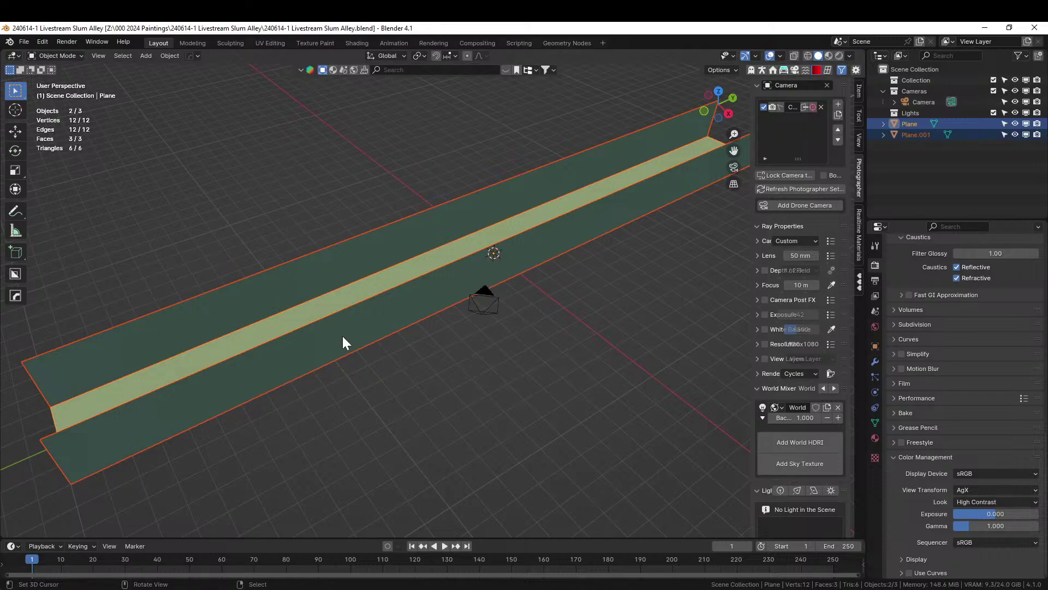
pyautogui.press('F4')
pyautogui.click(302, 384)
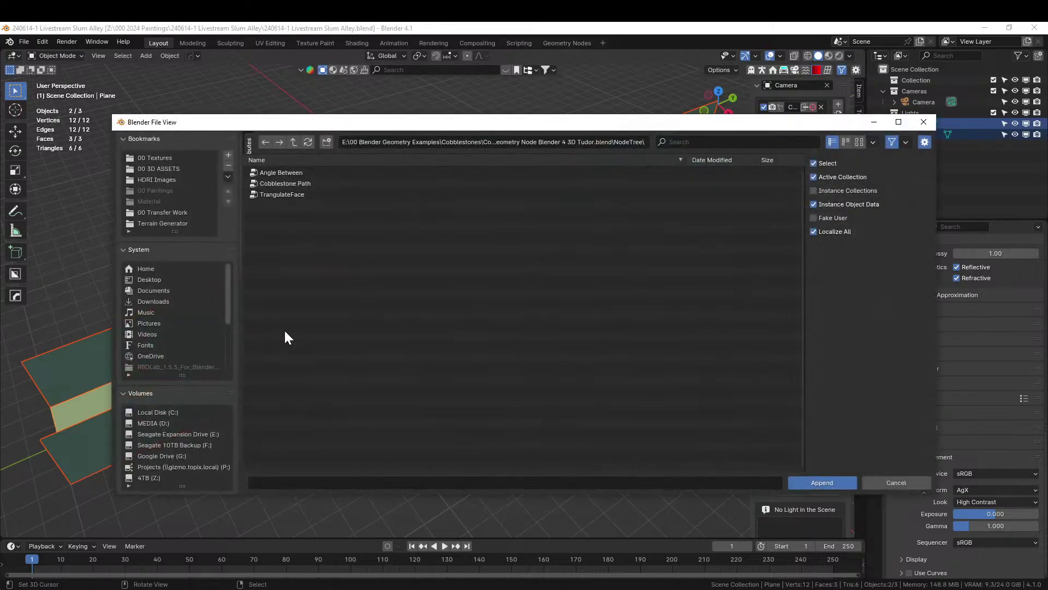
pyautogui.click(165, 224)
pyautogui.click(294, 143)
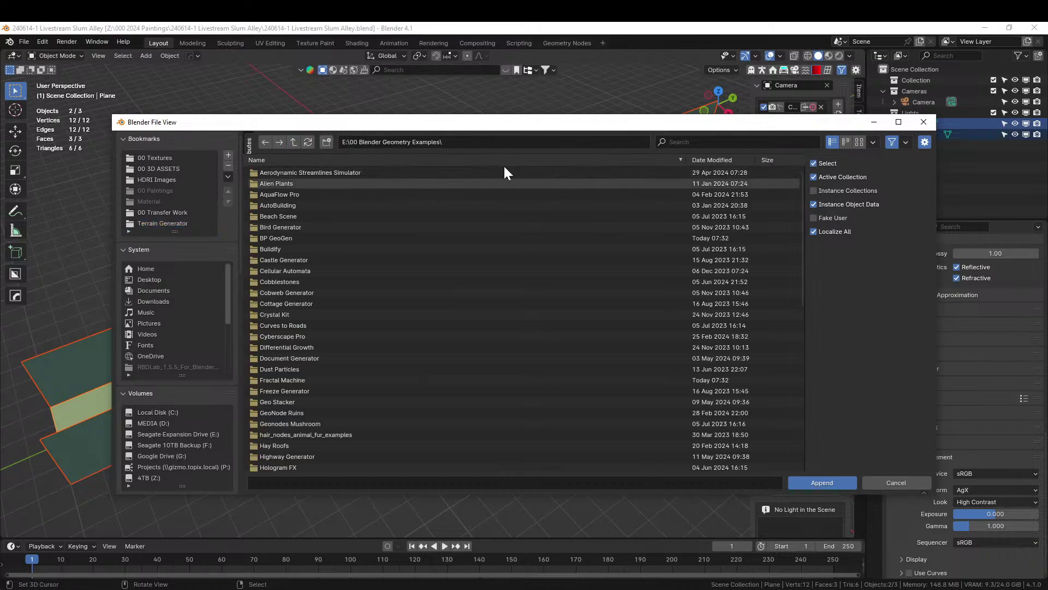
pyautogui.click(713, 160)
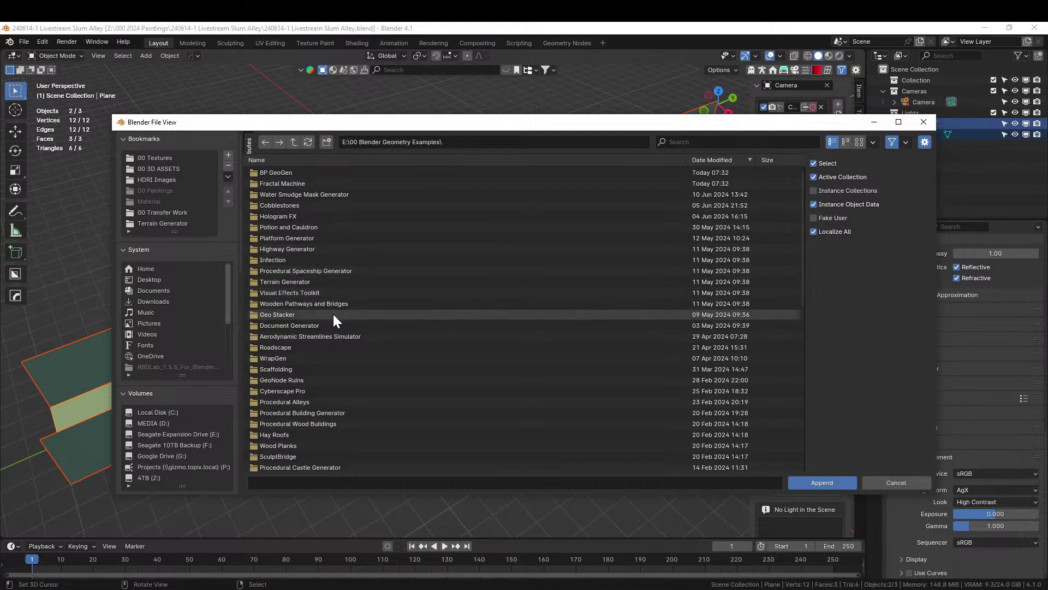
pyautogui.click(278, 449)
pyautogui.doubleClick(278, 449)
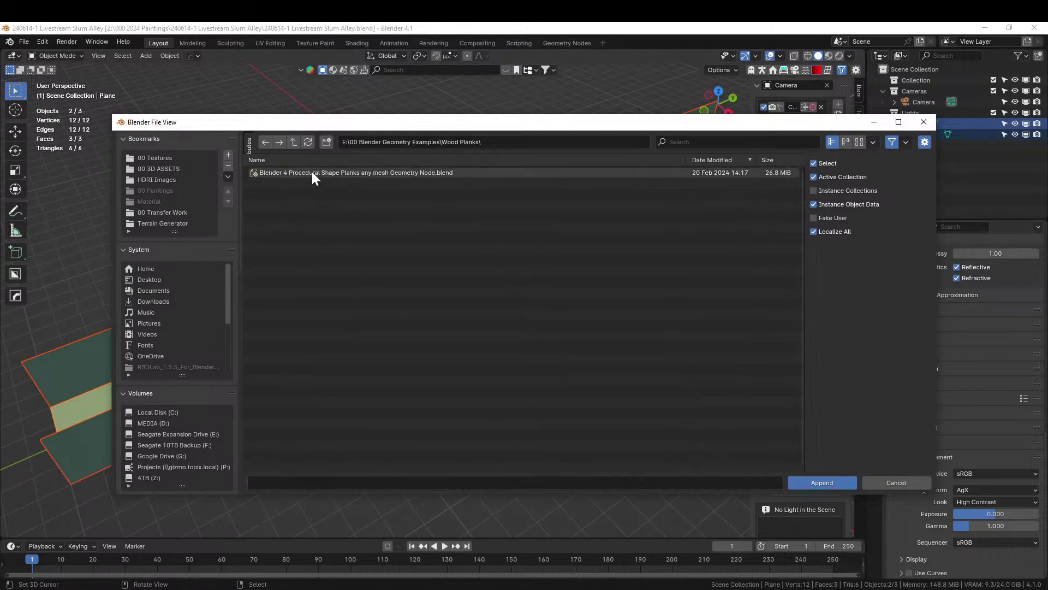
# Append the MeshPlanks node tree from "Blender 4 Procedural Shape Planks any mesh Geometry Node.blend"
pyautogui.doubleClick(326, 172)
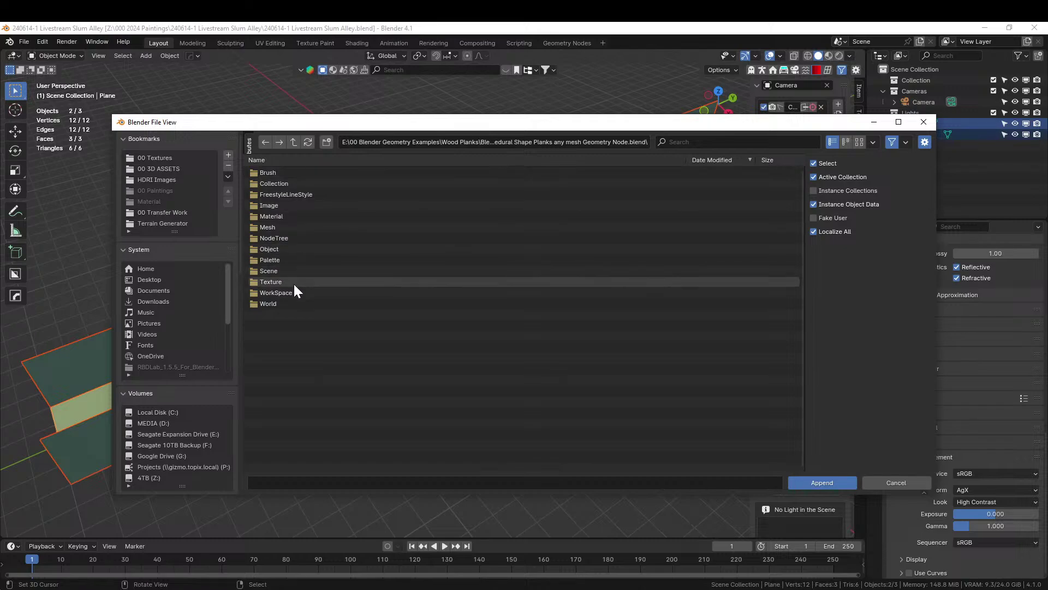
pyautogui.doubleClick(279, 237)
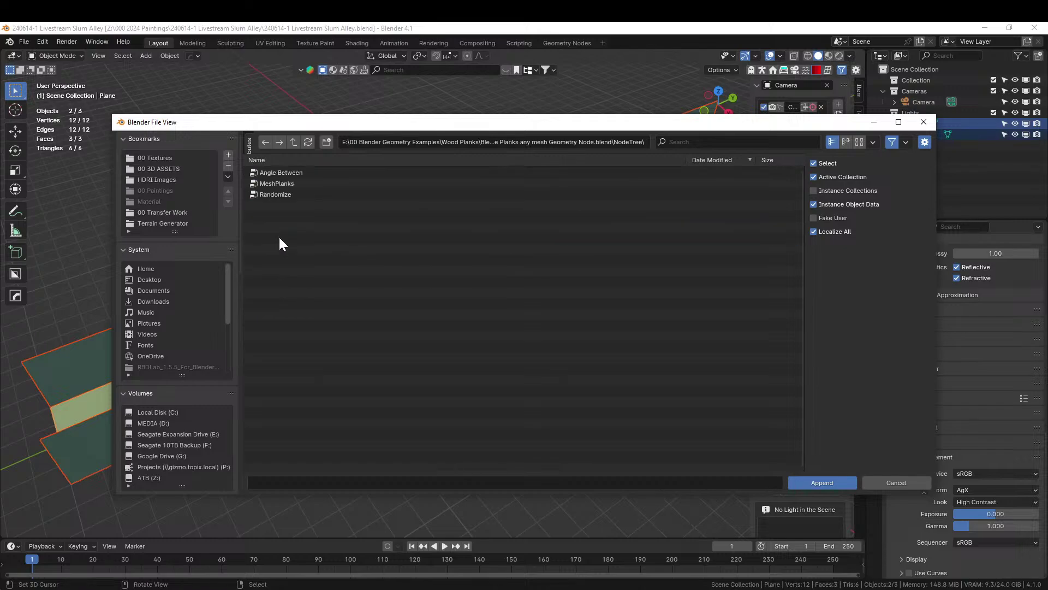
pyautogui.click(293, 184)
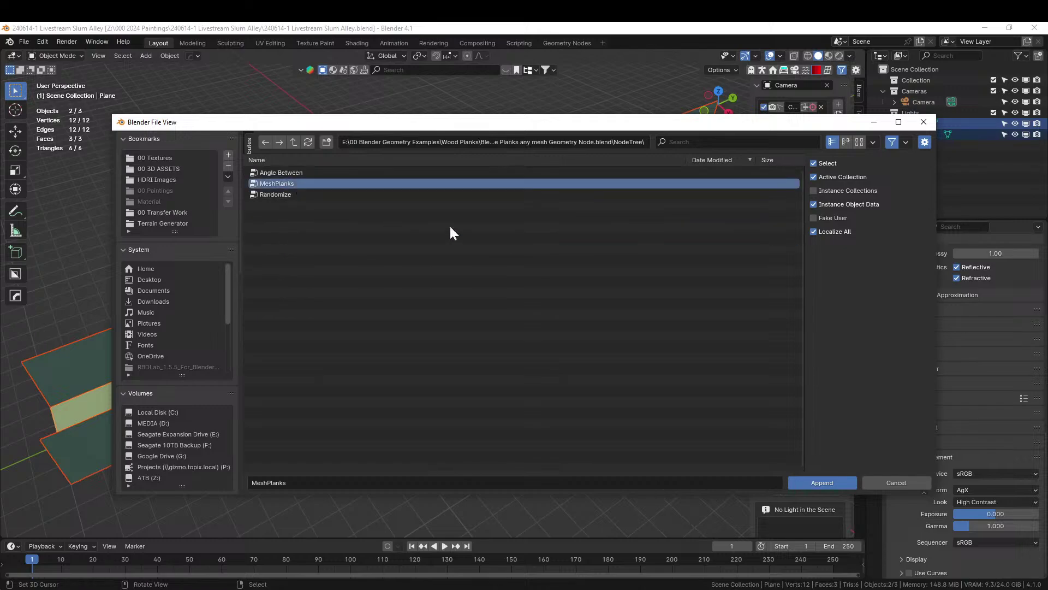
pyautogui.click(824, 482)
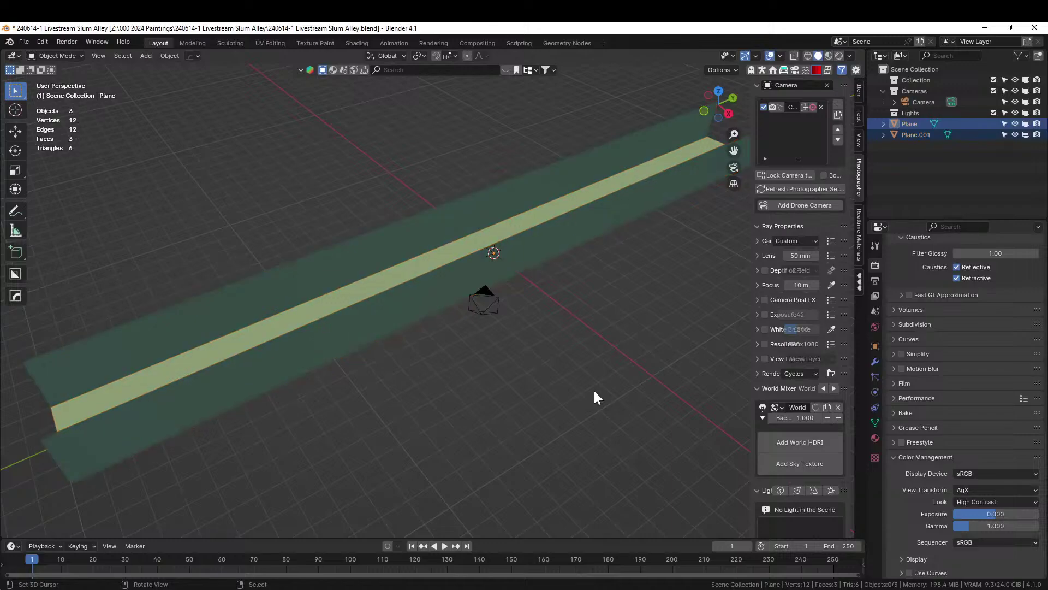
# Add an empty Geometry Nodes modifier to the alley floor object Plane
pyautogui.moveTo(453, 363)
pyautogui.mouseDown(button='middle')
pyautogui.moveTo(428, 344)
pyautogui.moveTo(498, 357)
pyautogui.moveTo(448, 359)
pyautogui.mouseUp(button='middle')
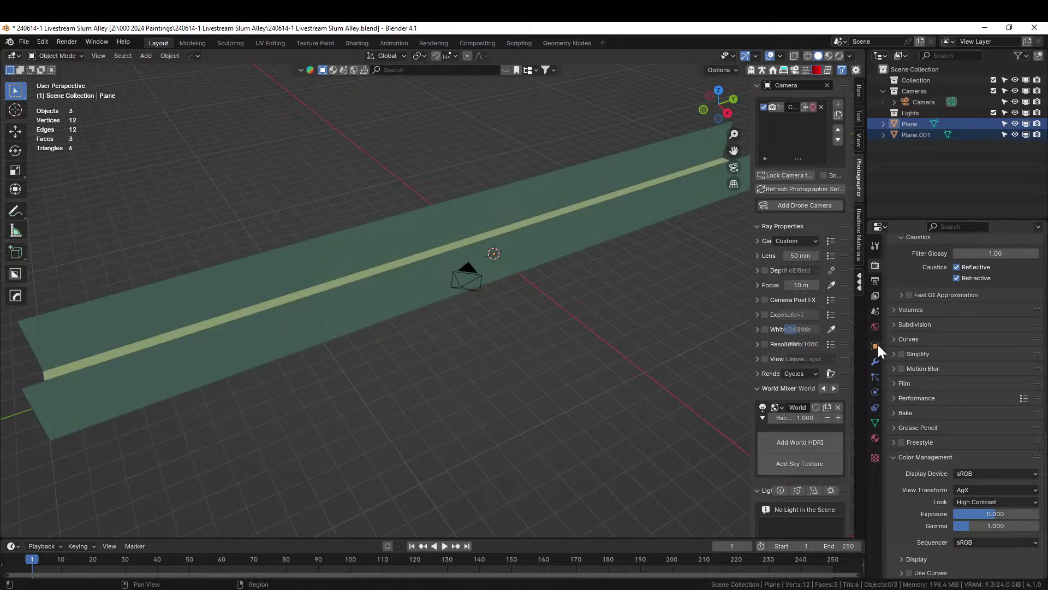
pyautogui.click(876, 362)
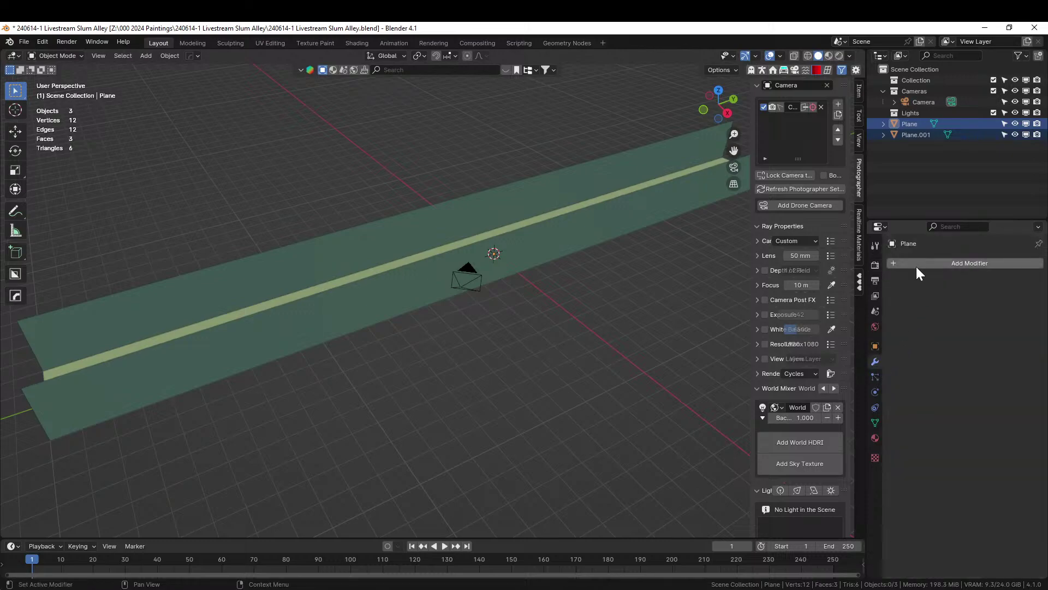
pyautogui.click(916, 267)
pyautogui.moveTo(911, 268)
pyautogui.click(870, 240)
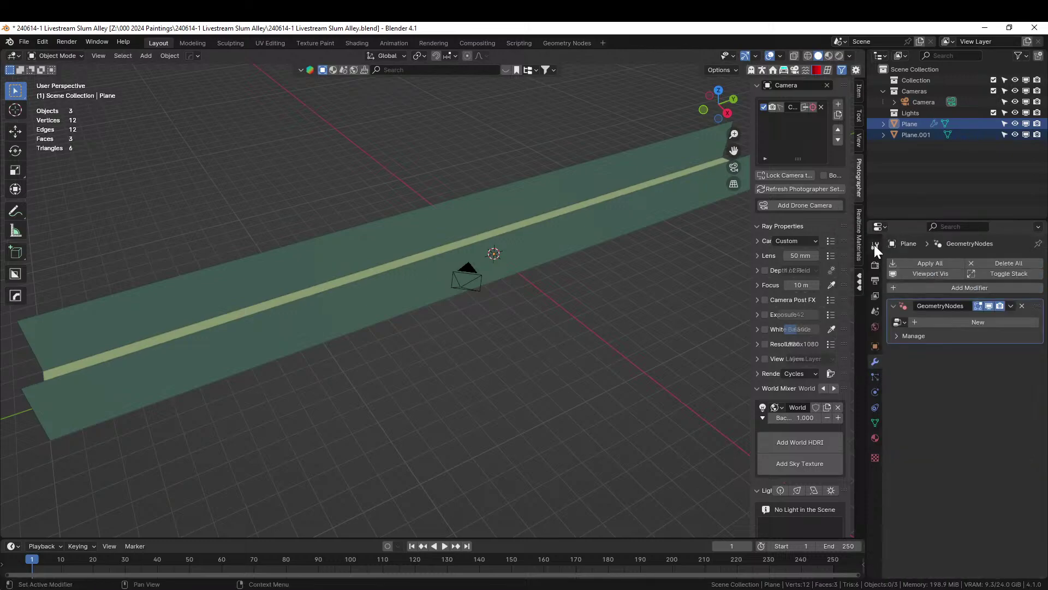
# Try the MeshPlanks node group in the floor's Geometry Nodes modifier and undo the assignment
pyautogui.click(900, 323)
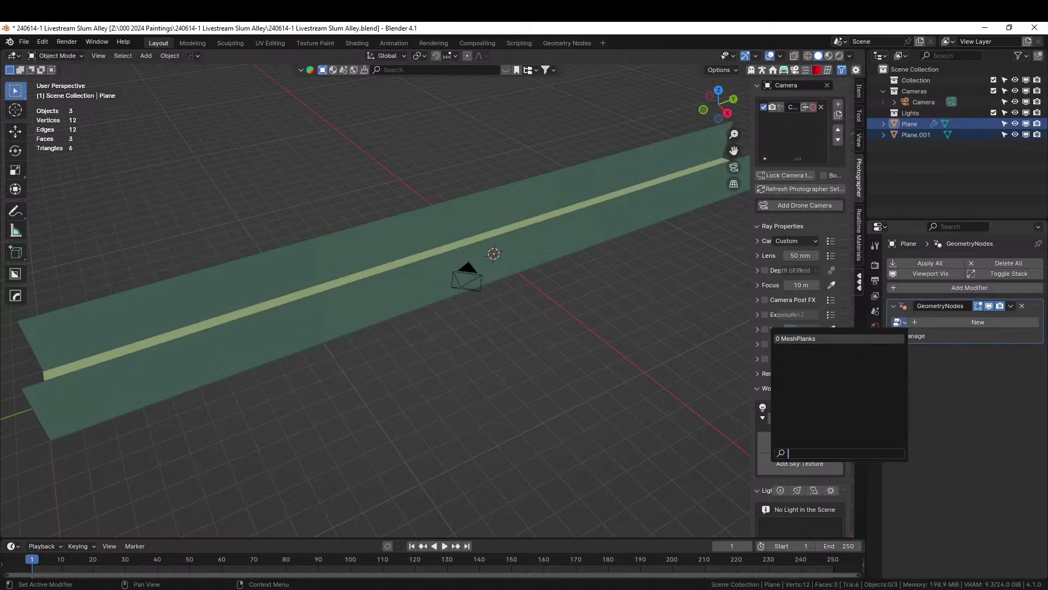
pyautogui.click(801, 339)
pyautogui.moveTo(436, 316); pyautogui.dragTo(512, 296, button='middle')
pyautogui.hotkey('ctrl', 'z')
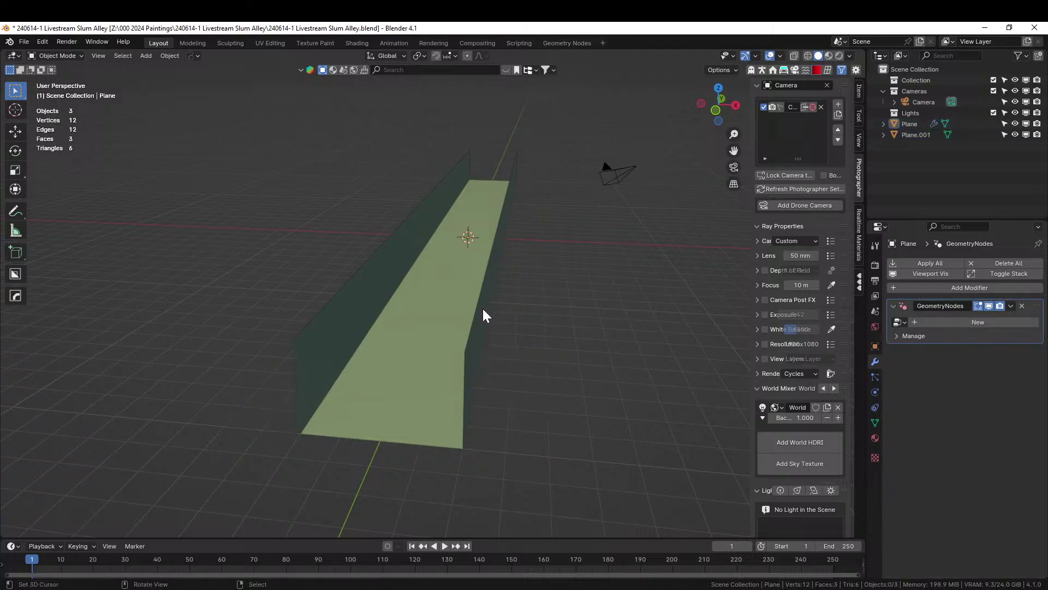
# Add a Geometry Nodes modifier to the side walls object Plane.001 and assign the MeshPlanks node group to it
pyautogui.click(480, 305)
pyautogui.click(905, 264)
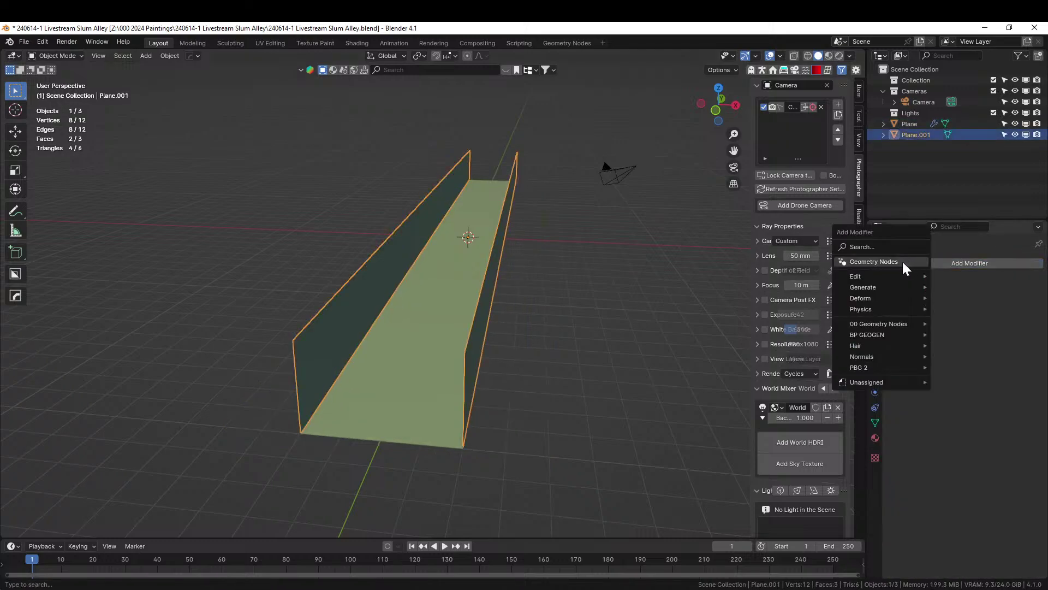
pyautogui.click(869, 262)
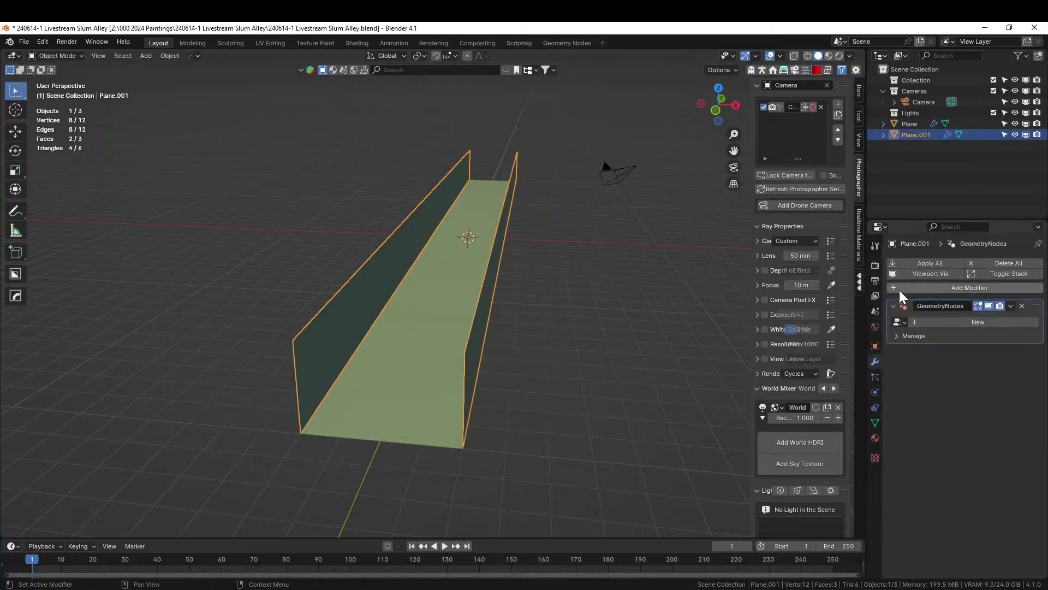
pyautogui.click(900, 322)
pyautogui.click(799, 339)
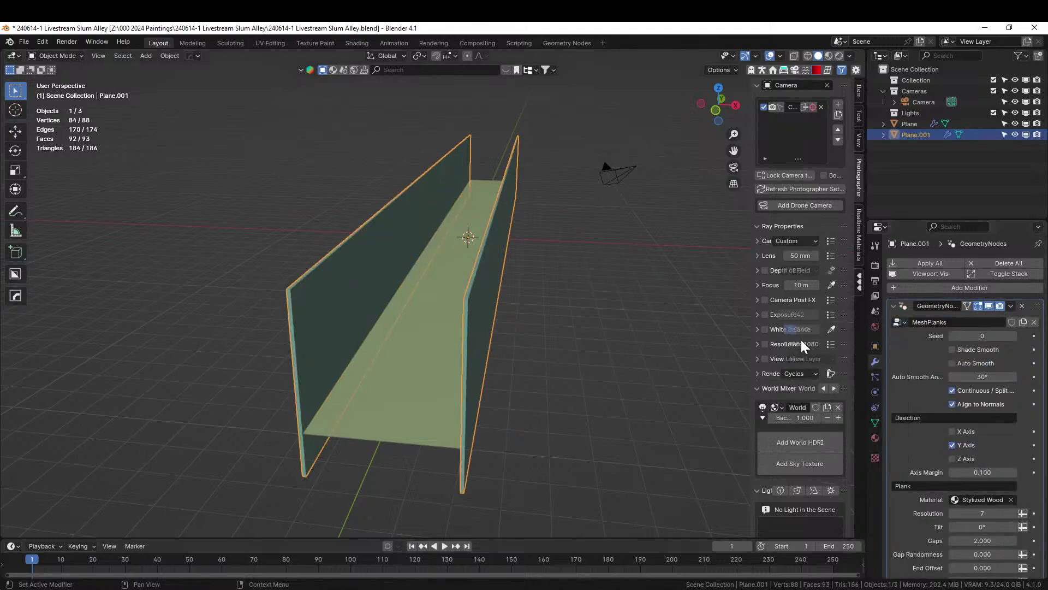
# Widen the modifier settings area and enable the Z Axis direction for the side walls' planks
pyautogui.moveTo(664, 348); pyautogui.dragTo(598, 365, button='middle')
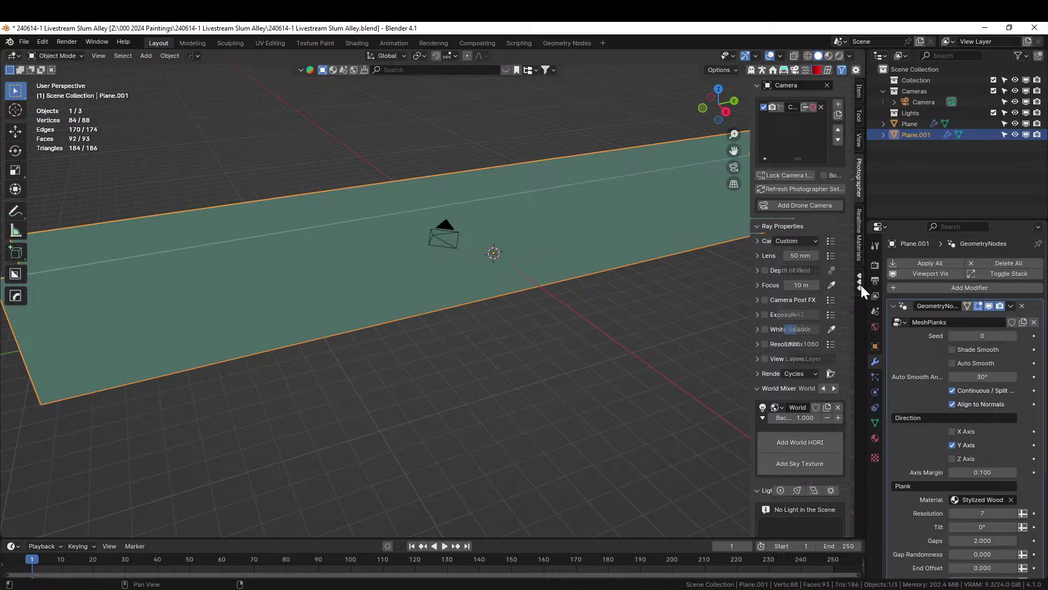
pyautogui.moveTo(867, 283); pyautogui.dragTo(739, 282)
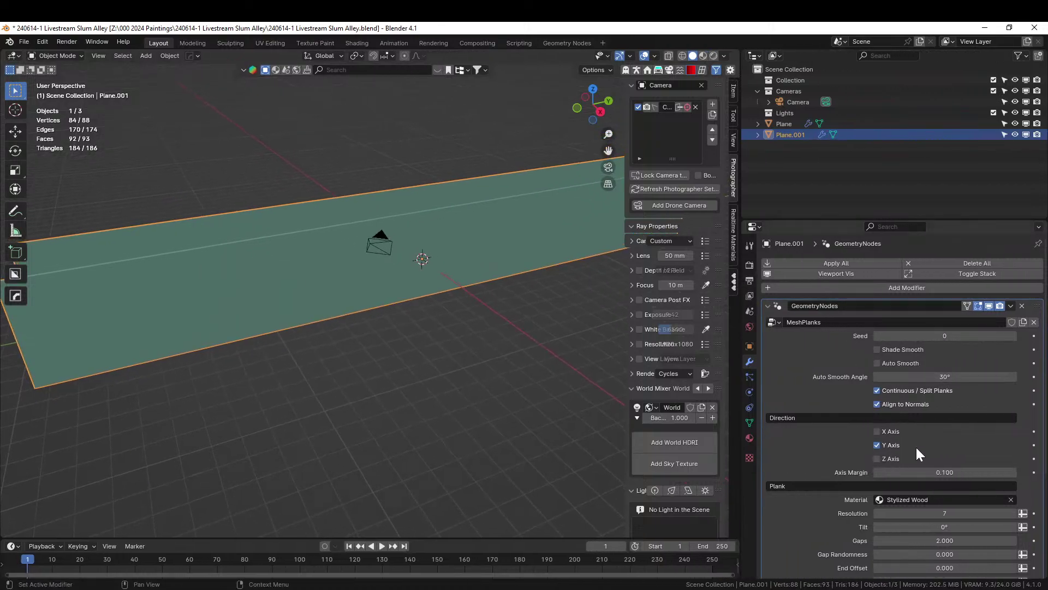
pyautogui.click(877, 459)
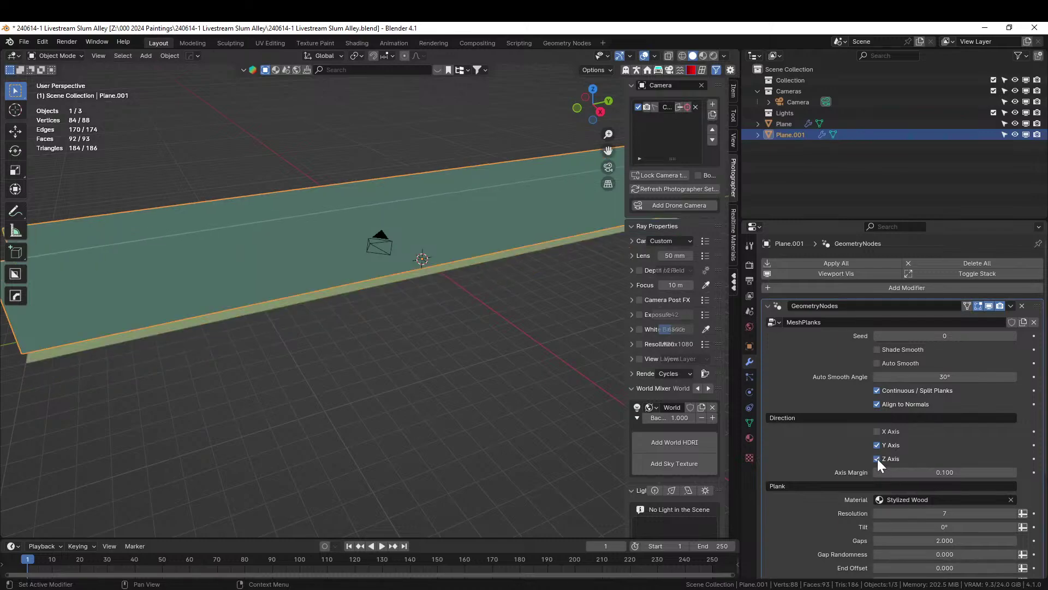
# Set the wall planks' Thickness to 0.160, Thickness Randomness to 0.110, End Gaps to 0.150 and Side Gaps to -0.050
pyautogui.scroll(-2, 911, 481)
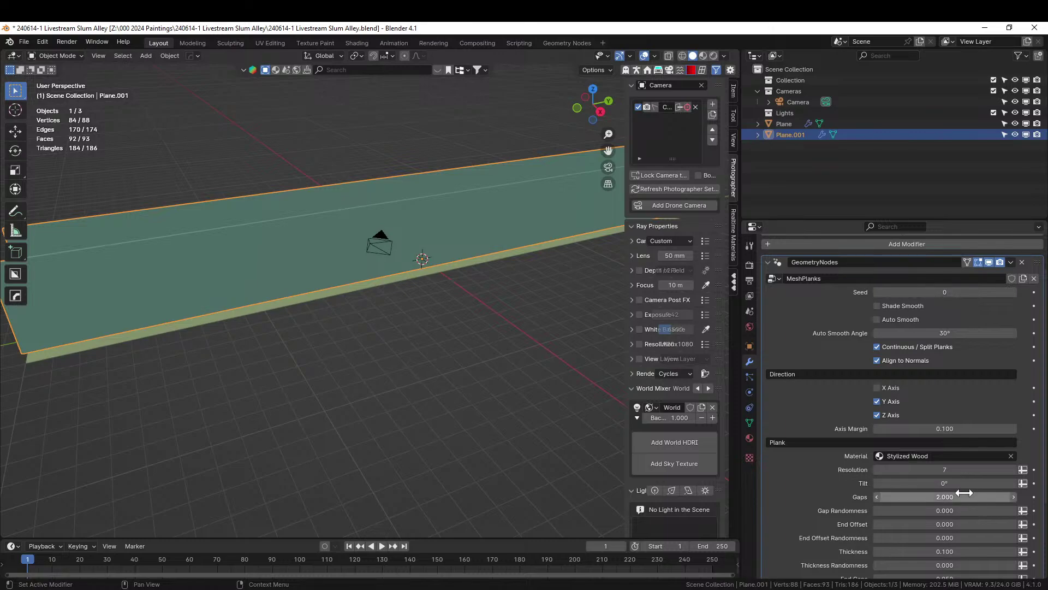
pyautogui.scroll(-3, 969, 488)
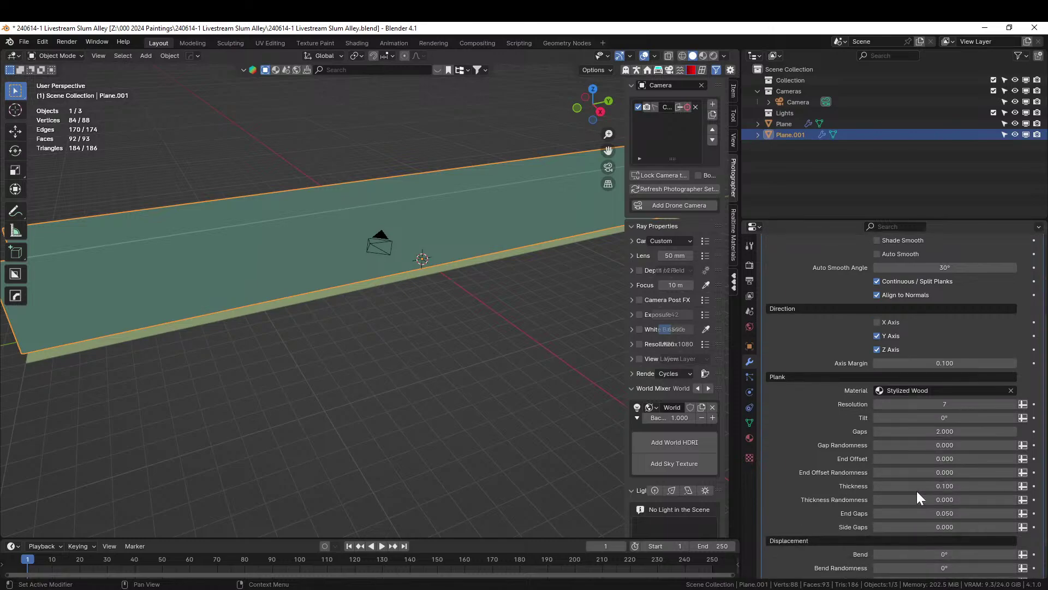
pyautogui.moveTo(945, 486); pyautogui.dragTo(966, 485)
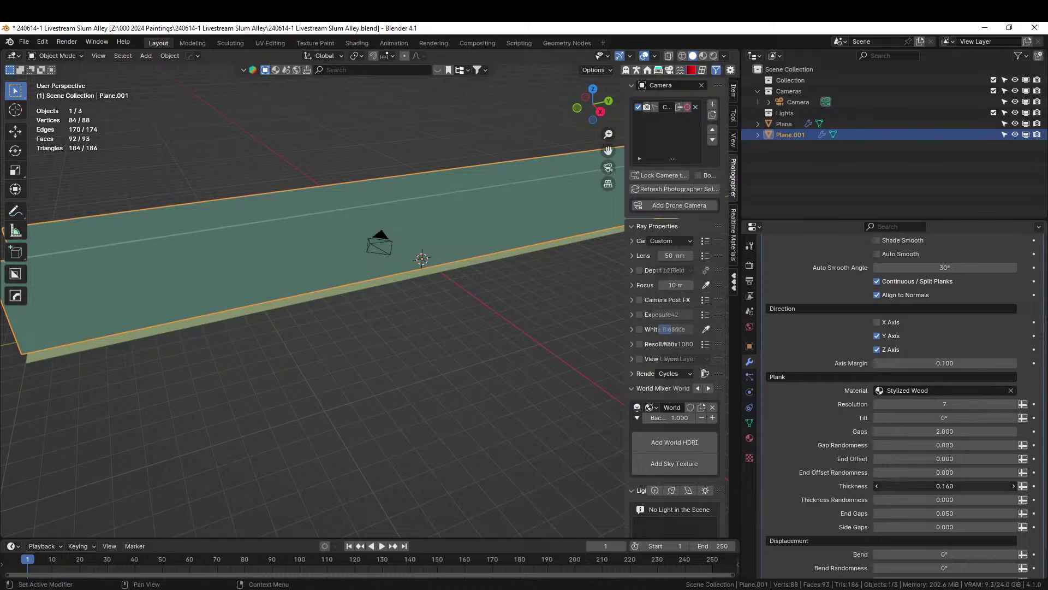
pyautogui.moveTo(937, 499); pyautogui.dragTo(971, 499)
pyautogui.moveTo(918, 522); pyautogui.dragTo(890, 519)
pyautogui.scroll(-2, 890, 522)
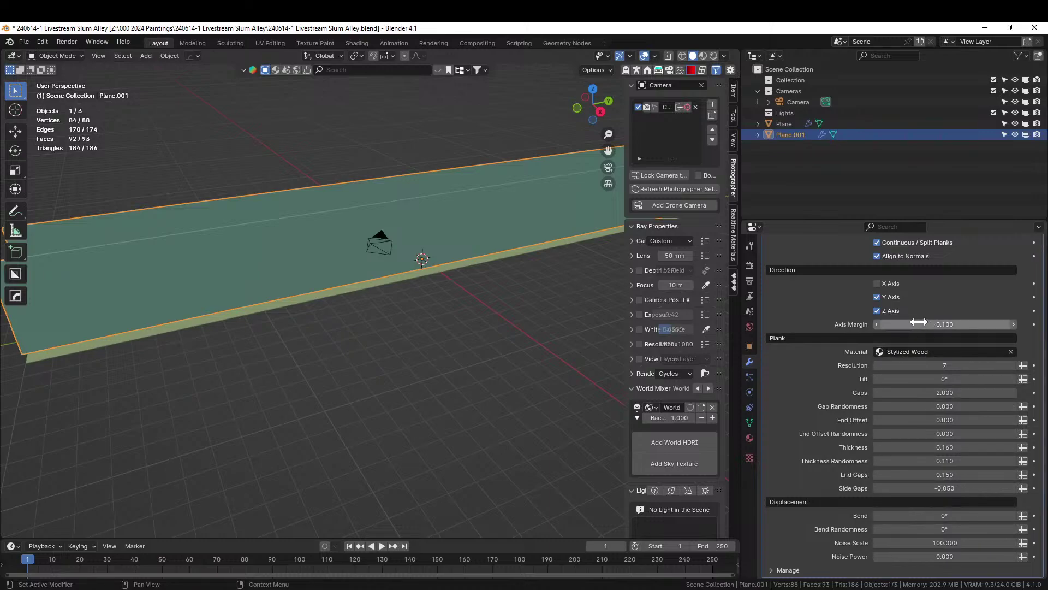
# Disable the Y Axis direction for the wall planks and set the Axis Margin to 0.430
pyautogui.click(877, 297)
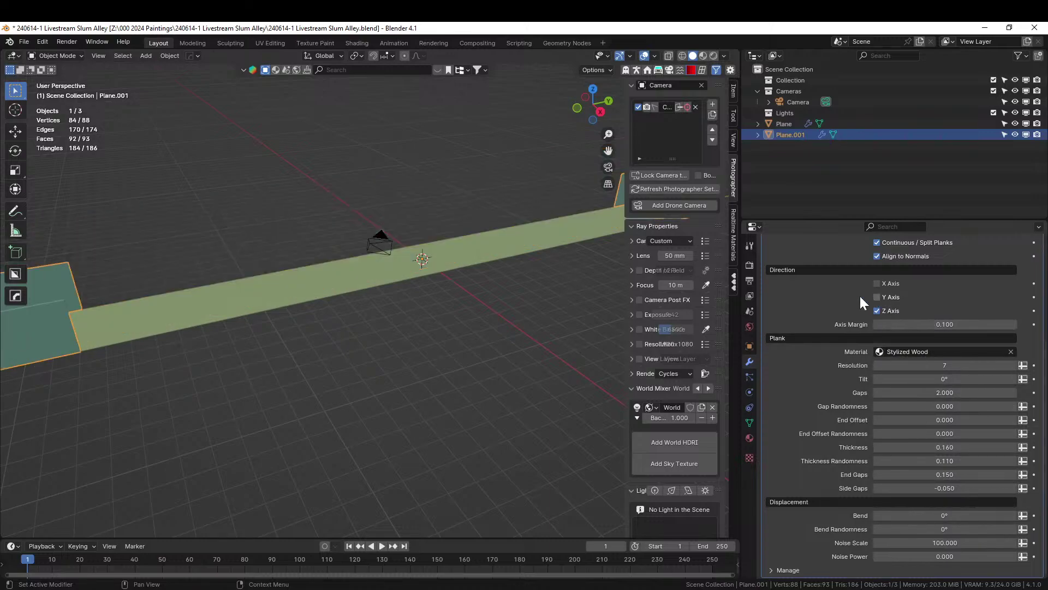
pyautogui.scroll(-4, 591, 345)
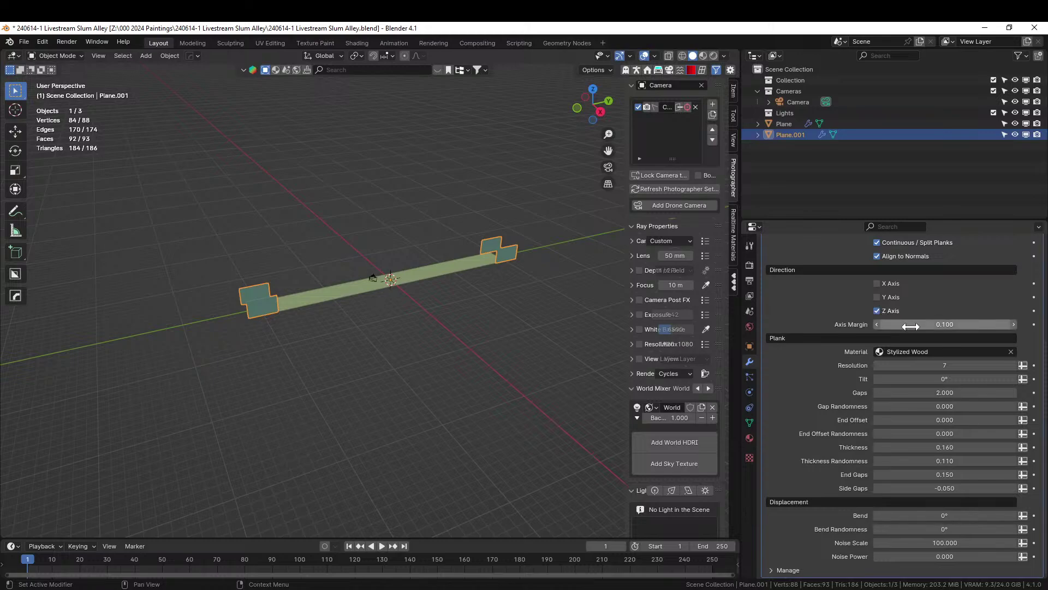
pyautogui.moveTo(911, 325); pyautogui.dragTo(929, 325)
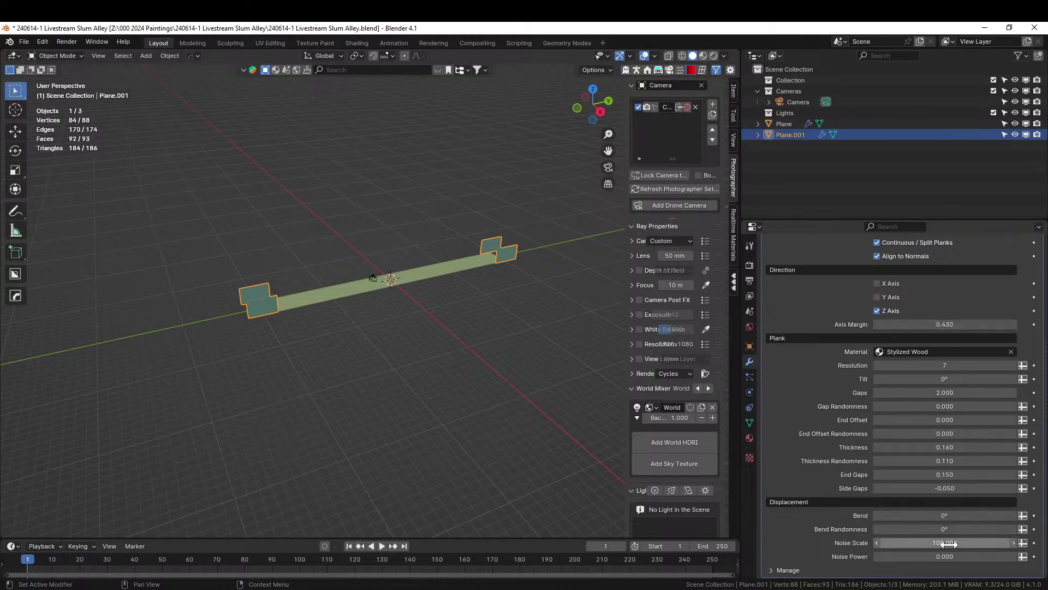
# Try the wall planks with only the X Axis and only the Y Axis direction, and return to Z Axis alone
pyautogui.click(876, 310)
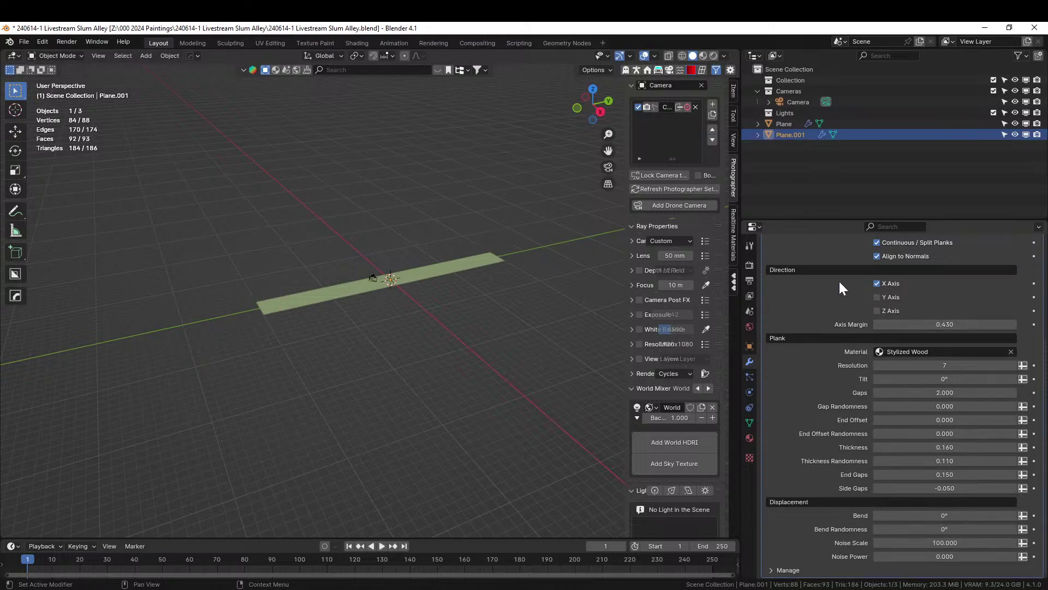
pyautogui.click(877, 297)
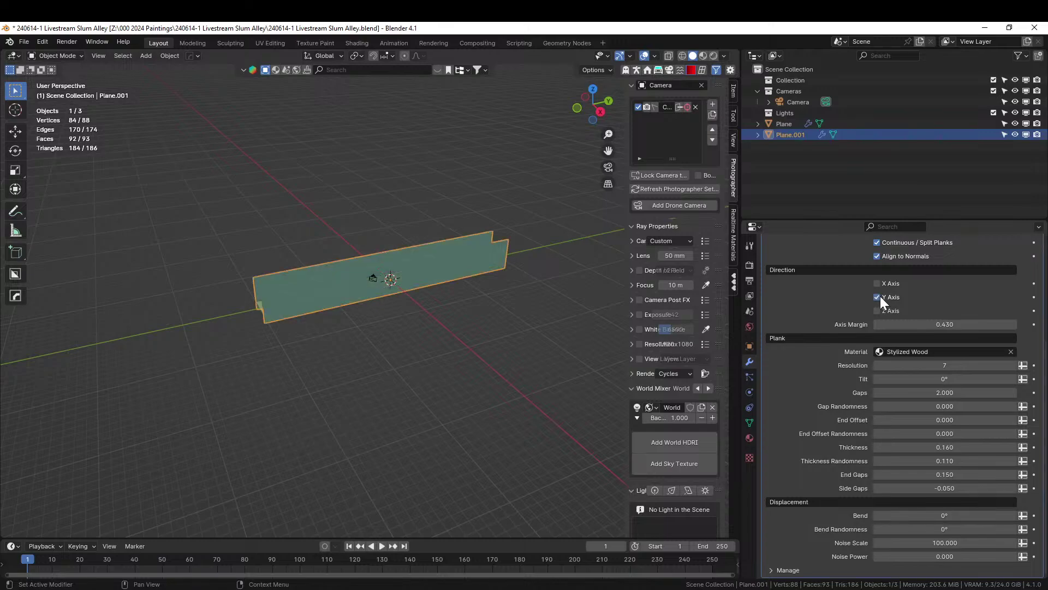
pyautogui.scroll(6, 533, 321)
pyautogui.moveTo(404, 334); pyautogui.dragTo(659, 331, button='middle')
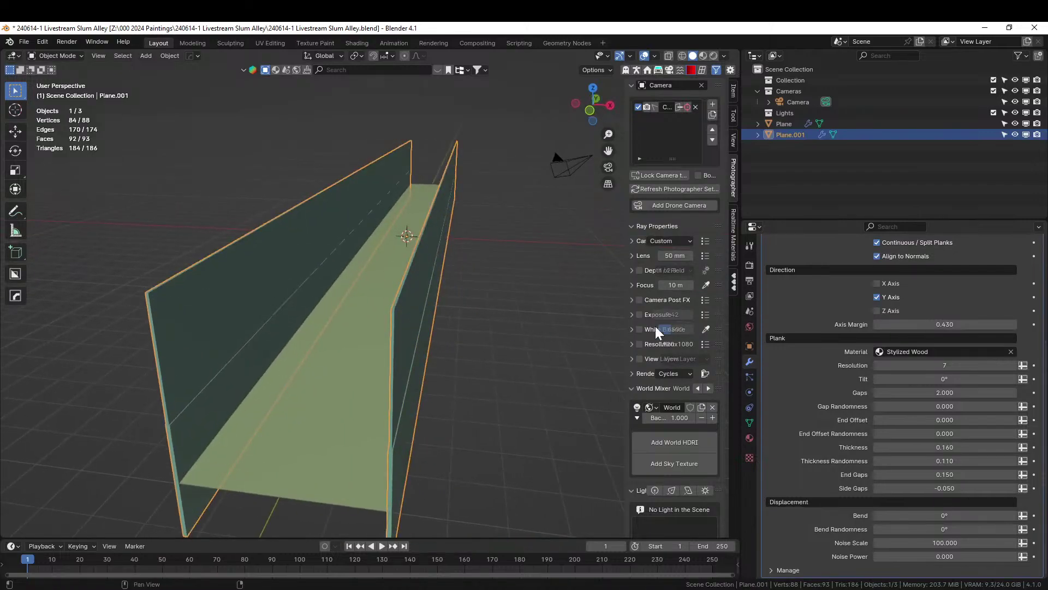
pyautogui.click(877, 297)
pyautogui.click(877, 311)
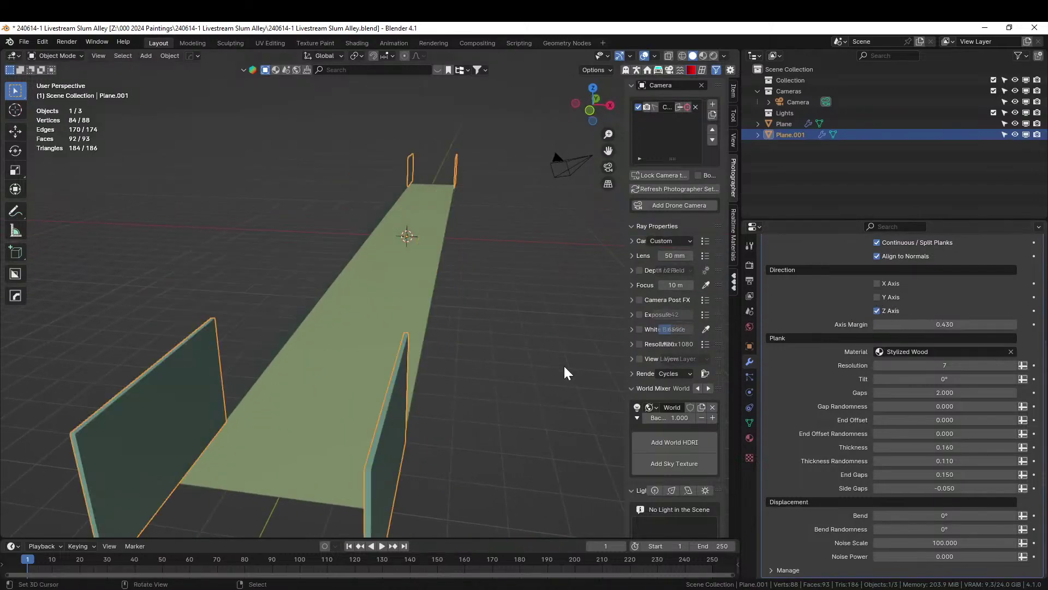
# Divide one side wall of the walls object along its length with 40 evenly spaced vertical loop cuts
pyautogui.moveTo(563, 364); pyautogui.dragTo(467, 386, button='middle')
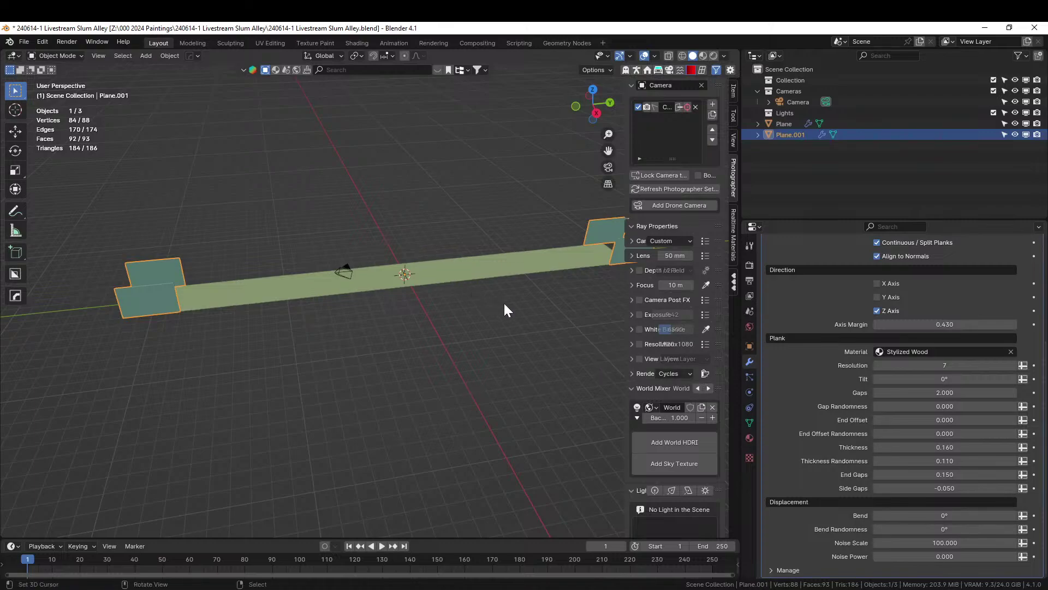
pyautogui.press('Tab')
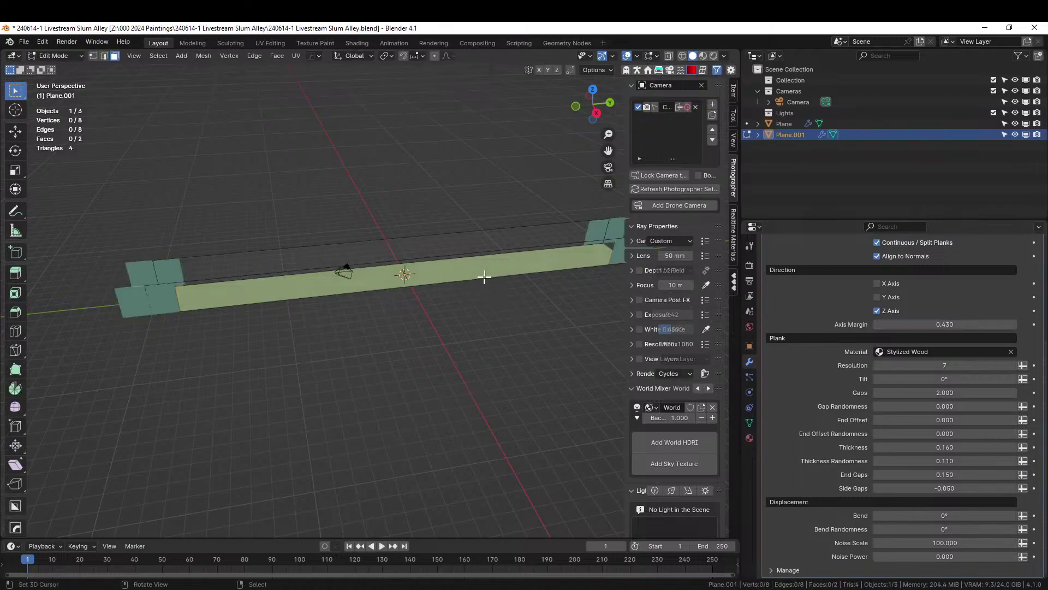
pyautogui.click(368, 259)
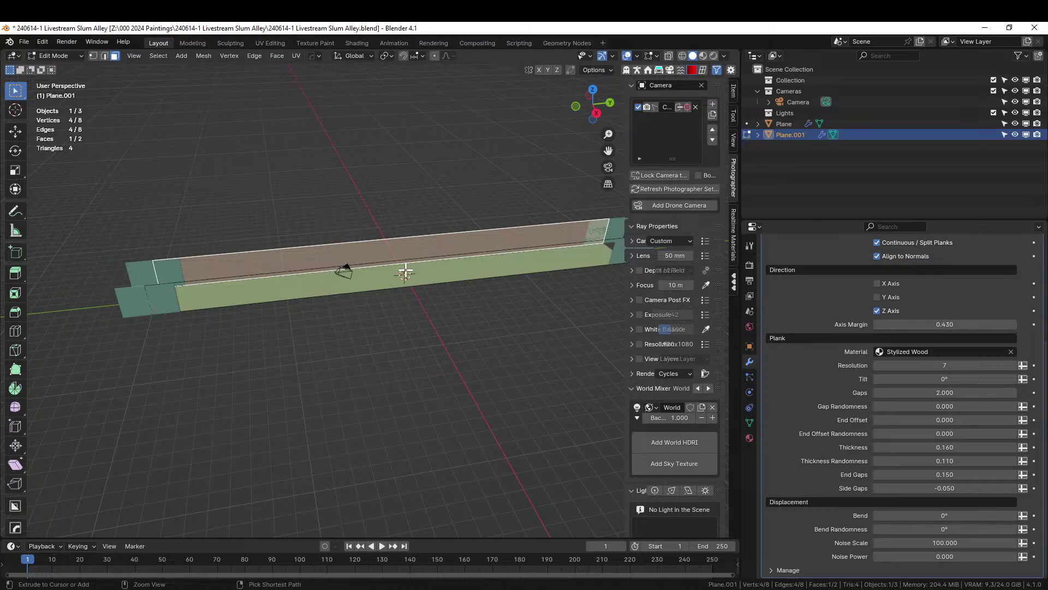
pyautogui.hotkey('ctrl', 'r')
pyautogui.scroll(13, 406, 273)
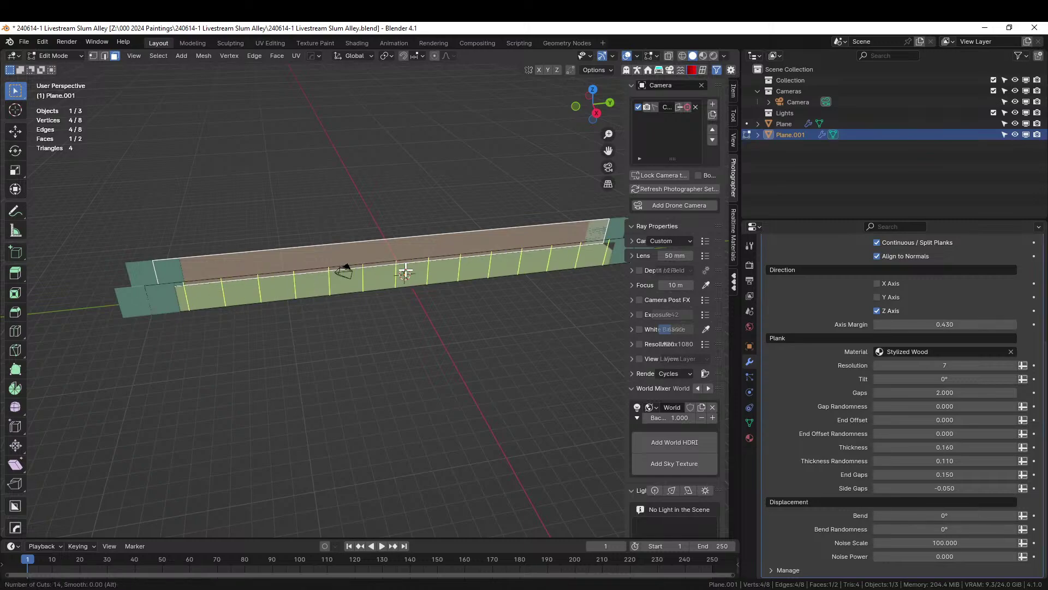
pyautogui.scroll(19, 405, 272)
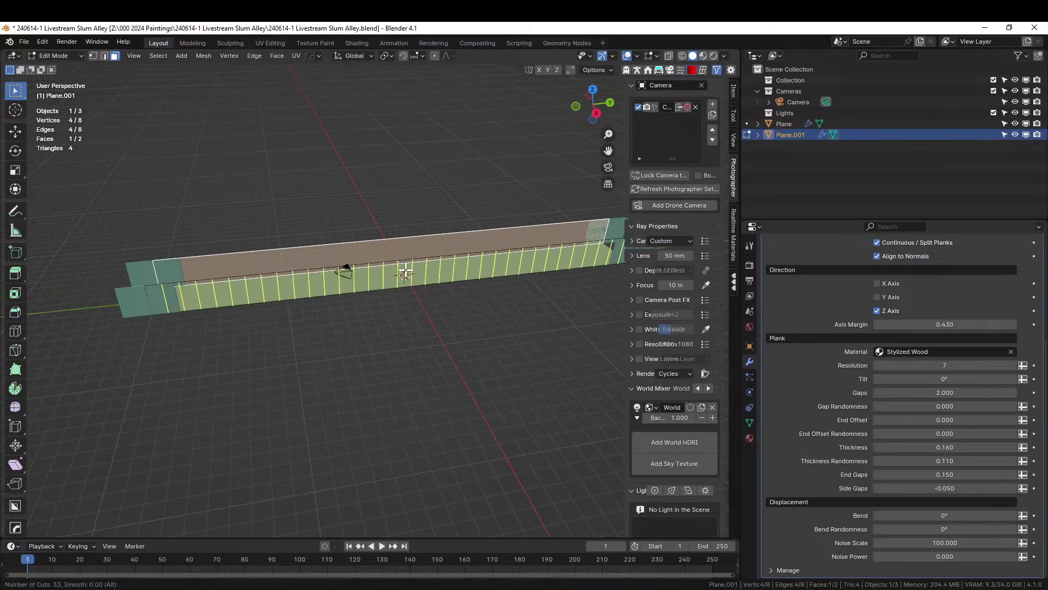
pyautogui.scroll(7, 405, 272)
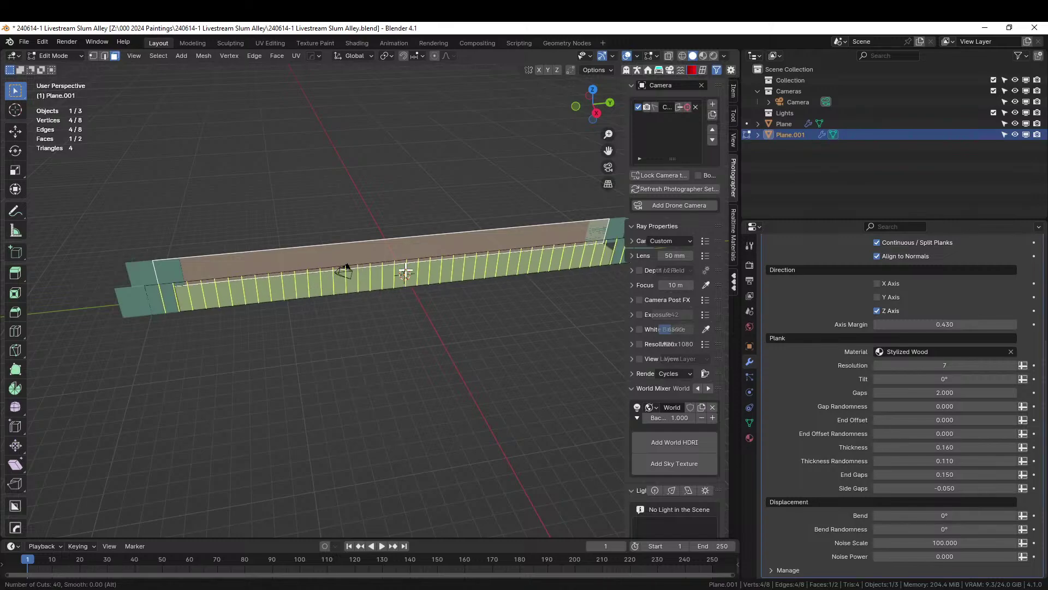
pyautogui.click(405, 273)
pyautogui.rightClick(406, 272)
# Add 40 evenly spaced vertical loop cuts along the opposite side wall
pyautogui.moveTo(345, 376); pyautogui.dragTo(448, 333, button='middle')
pyautogui.moveTo(474, 275); pyautogui.dragTo(421, 367, button='middle')
pyautogui.click(424, 321)
pyautogui.hotkey('ctrl', 'r')
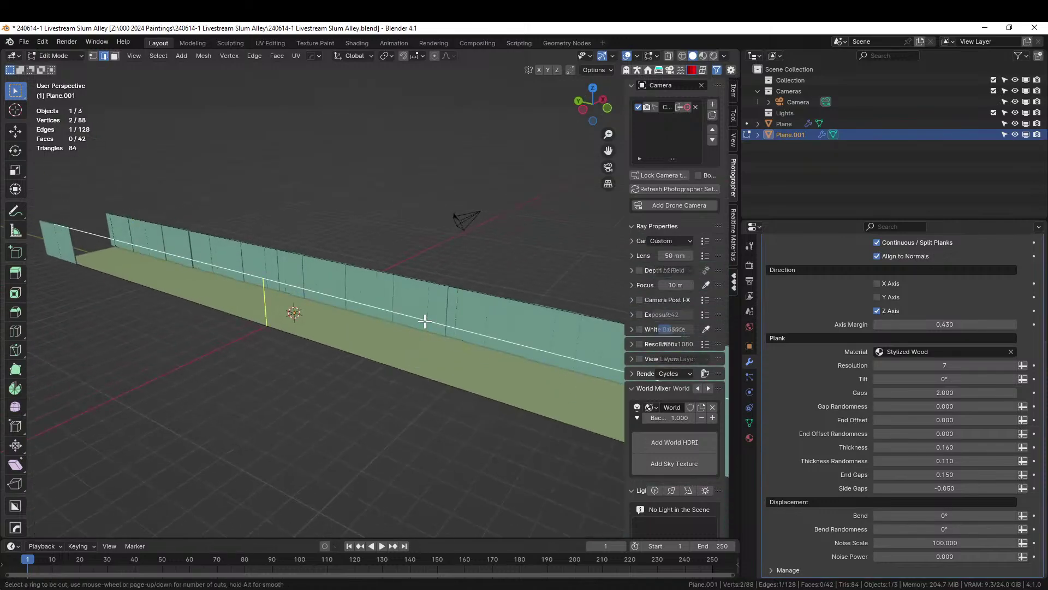
pyautogui.scroll(9, 424, 321)
pyautogui.click(424, 321)
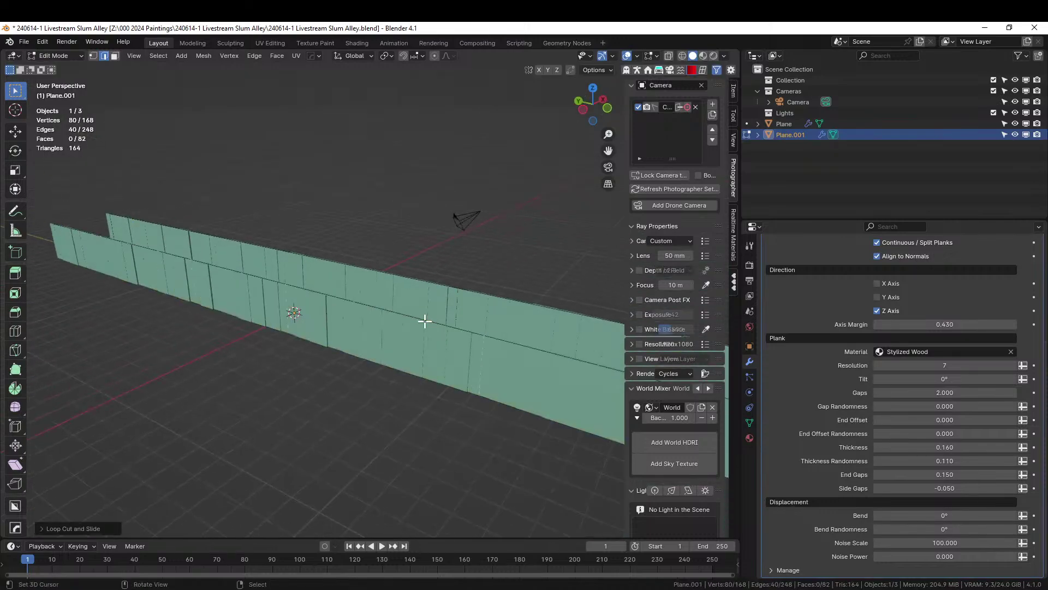
# Set the wall planks' Thickness to 0.100, Thickness Randomness to 0.020 and Side Gaps to 0.040
pyautogui.moveTo(439, 338); pyautogui.dragTo(589, 297, button='middle')
pyautogui.scroll(5, 313, 328)
pyautogui.moveTo(522, 310); pyautogui.dragTo(365, 341, button='middle')
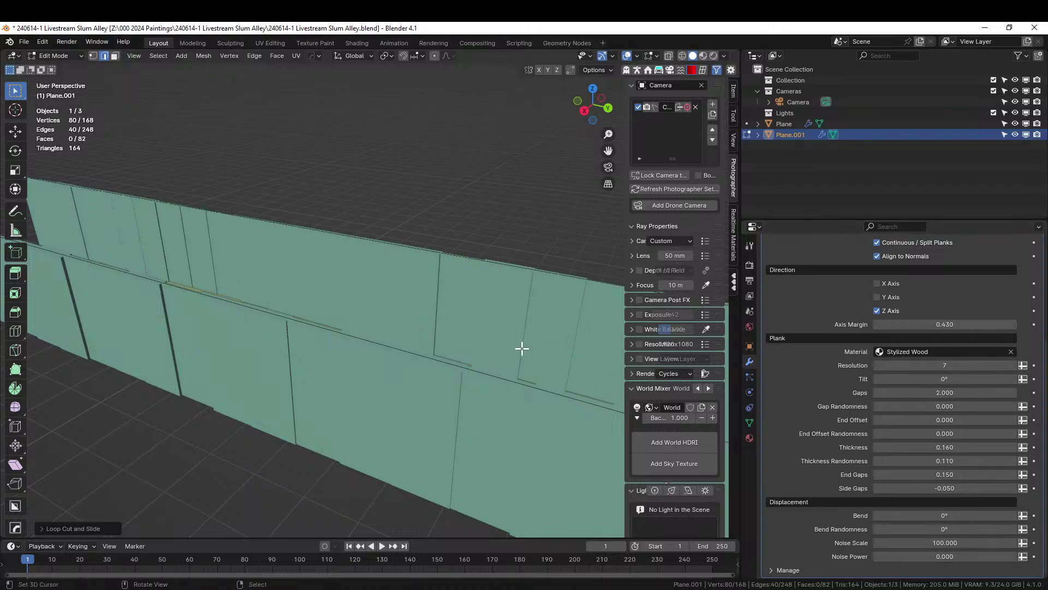
pyautogui.moveTo(537, 350); pyautogui.dragTo(415, 364, button='middle')
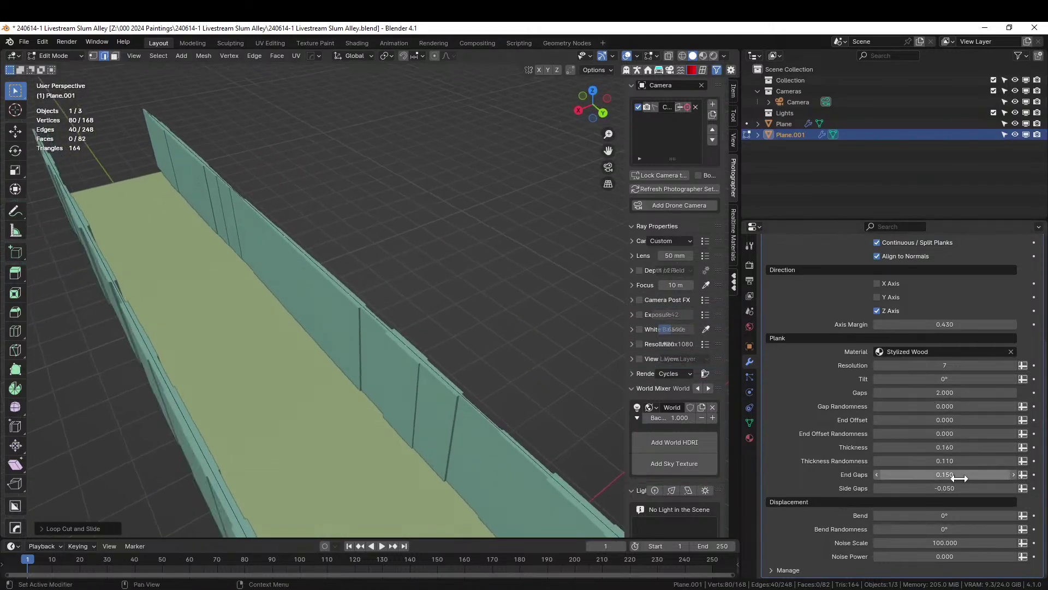
pyautogui.write('0.1')
pyautogui.press('Return')
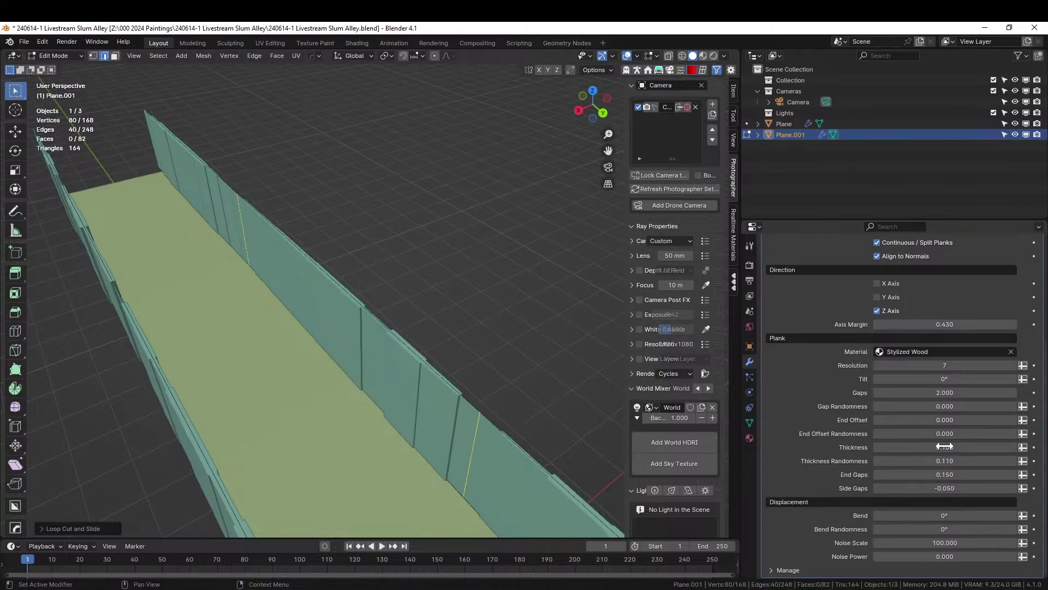
pyautogui.click(951, 460)
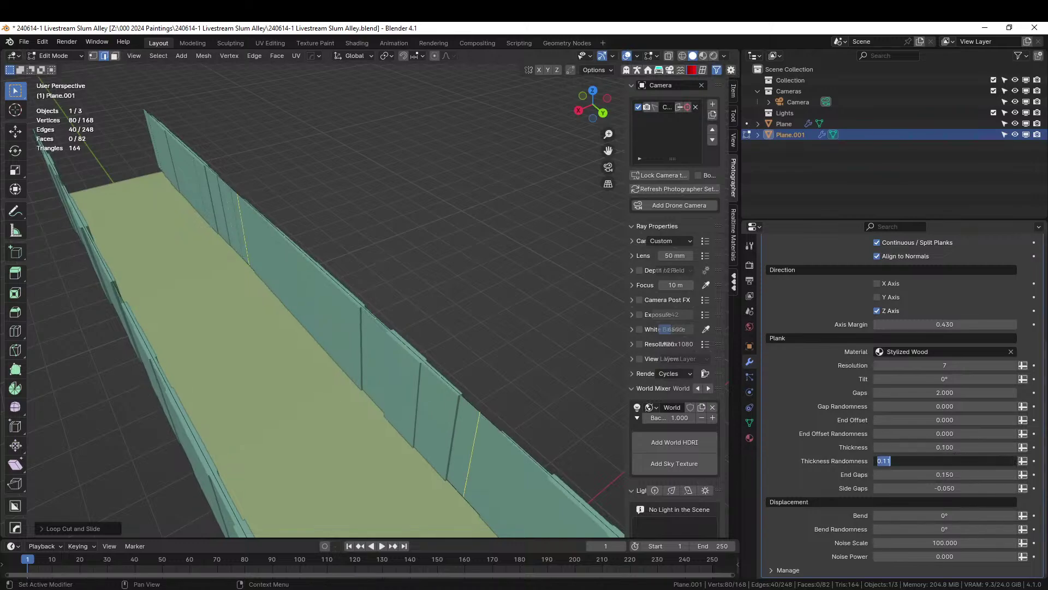
pyautogui.write('.00')
pyautogui.press('Return')
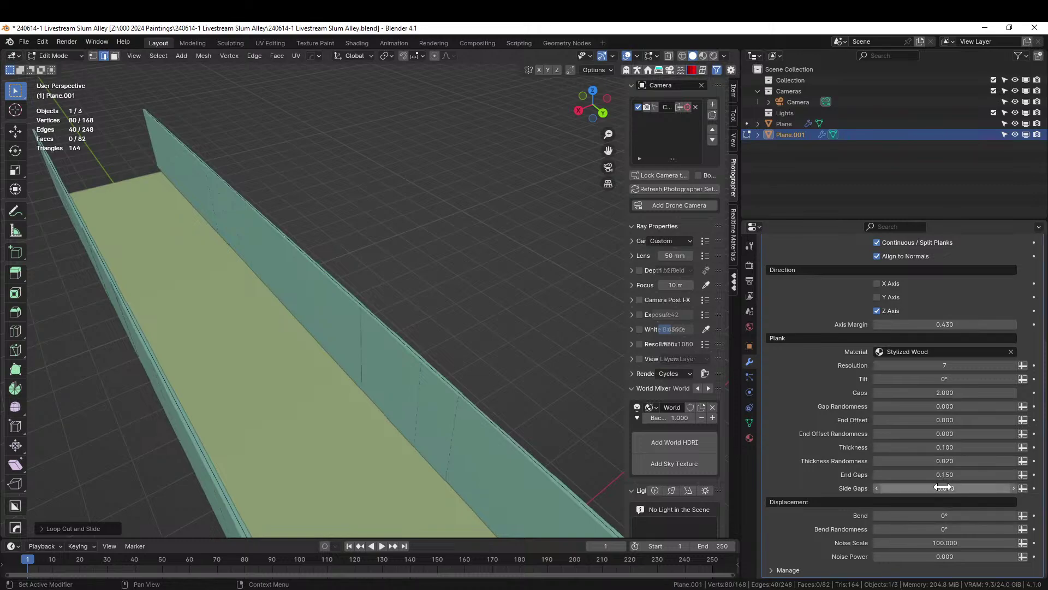
pyautogui.moveTo(945, 487)
pyautogui.mouseDown()
pyautogui.moveTo(977, 487)
pyautogui.moveTo(965, 488)
pyautogui.mouseUp()
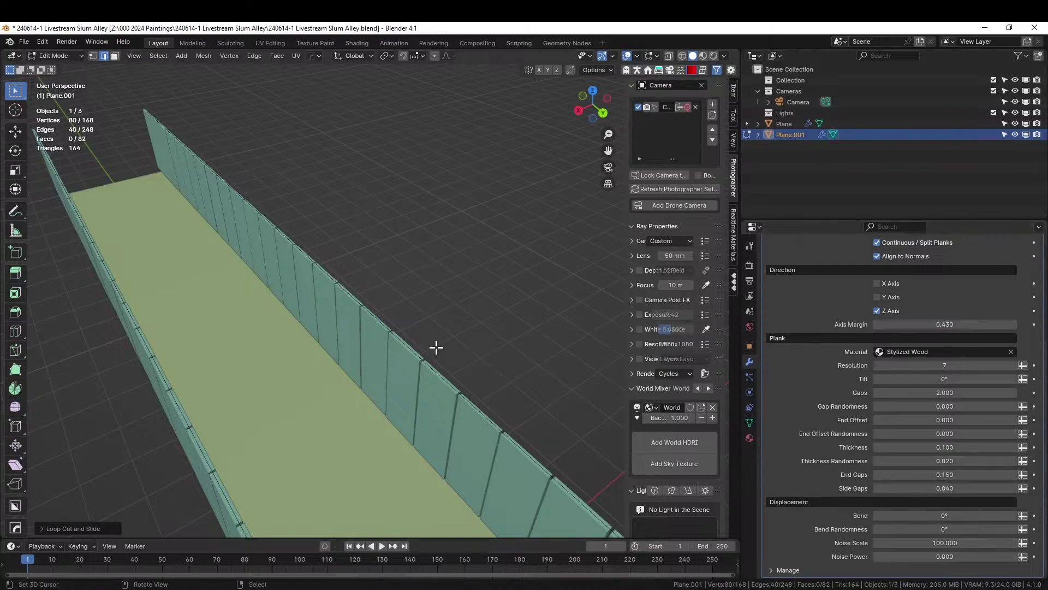
# Edit all scene meshes together, subdivide their whole geometry with 2 cuts, and clear the selection
pyautogui.moveTo(440, 343); pyautogui.dragTo(301, 317, button='middle')
pyautogui.scroll(-3, 301, 317)
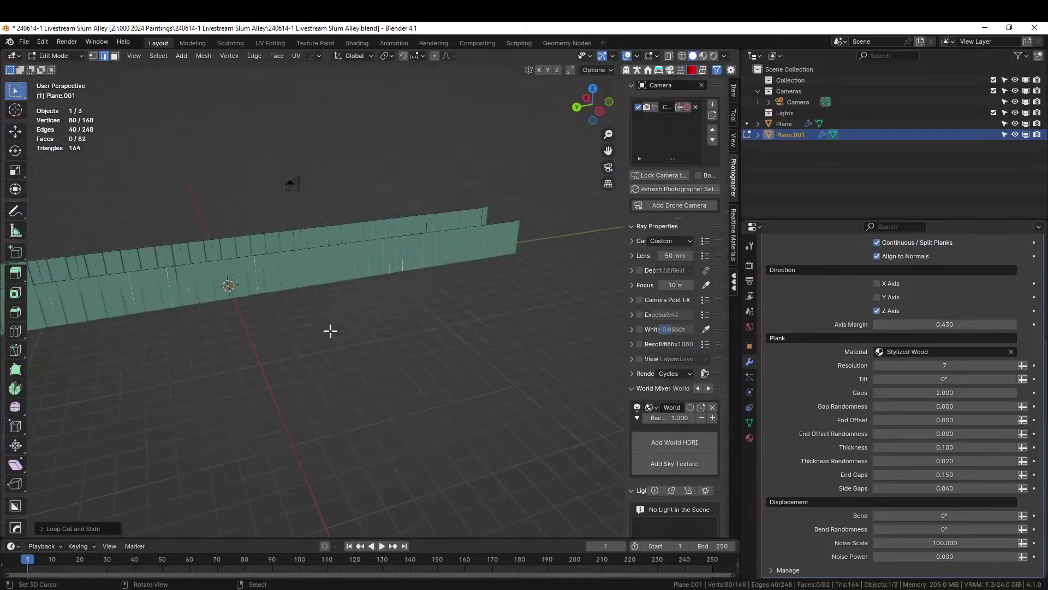
pyautogui.press('Tab')
pyautogui.press('a')
pyautogui.press('Tab')
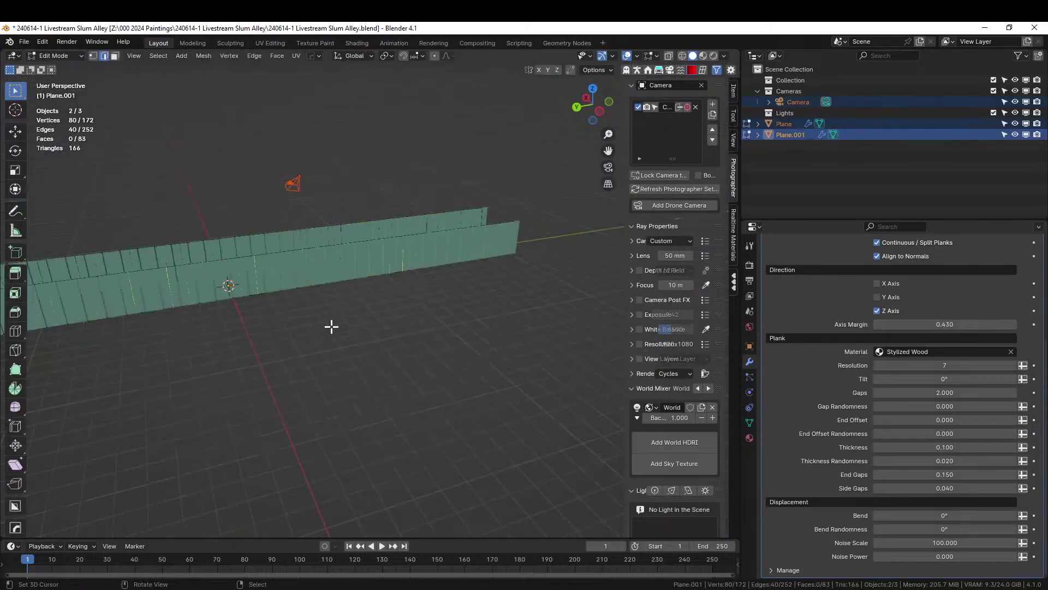
pyautogui.press('Tab')
pyautogui.press('Tab')
pyautogui.press('a')
pyautogui.rightClick(264, 269)
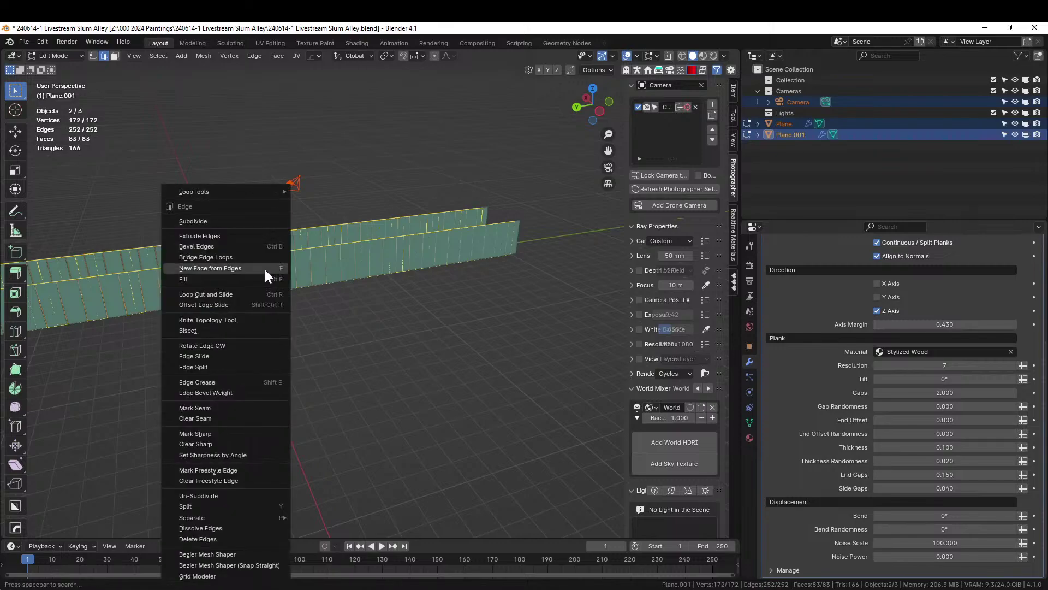
pyautogui.click(213, 221)
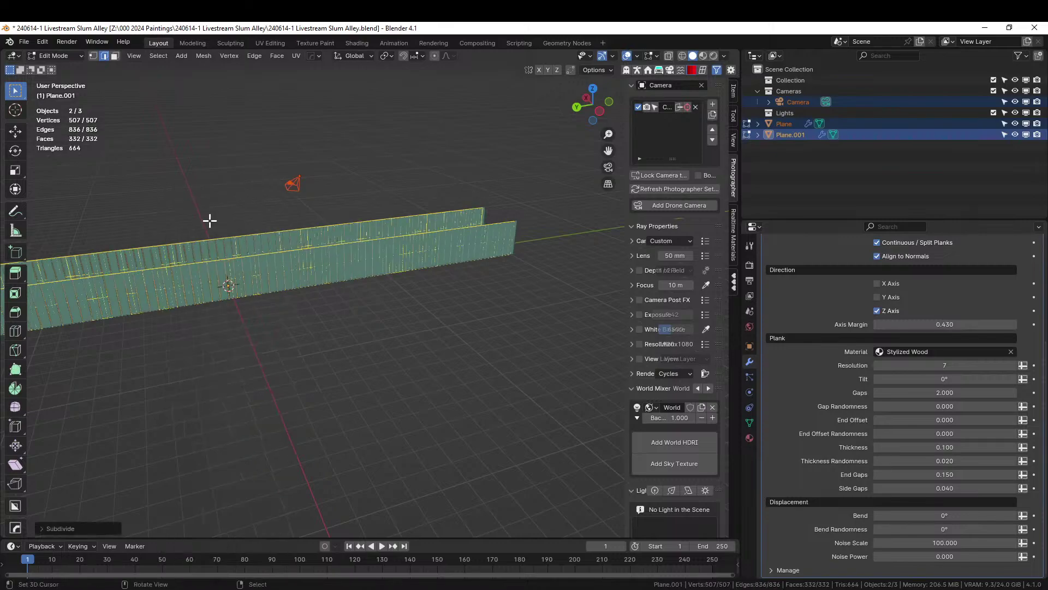
pyautogui.click(43, 528)
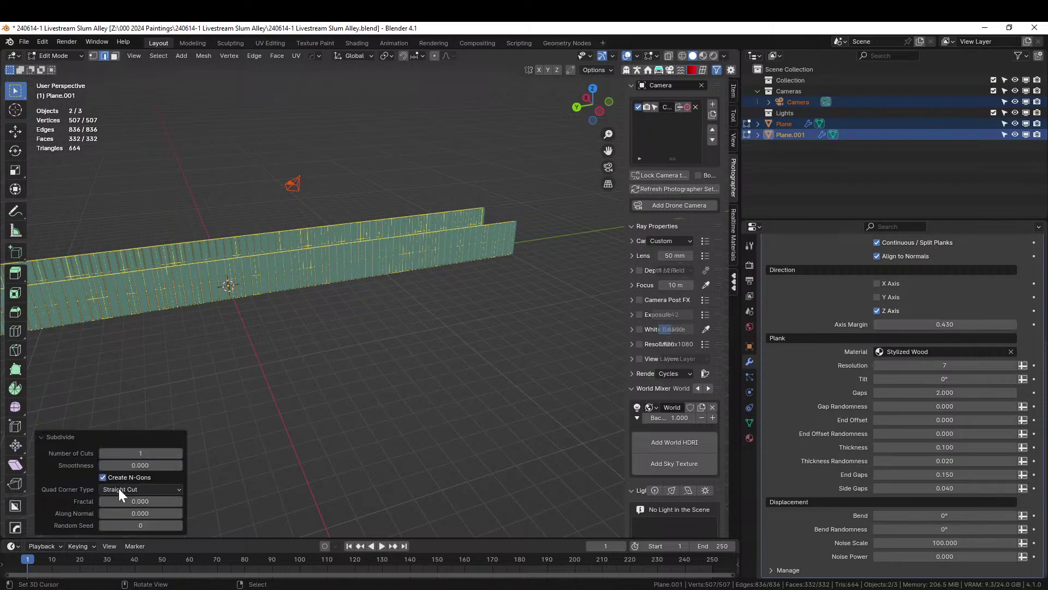
pyautogui.click(178, 452)
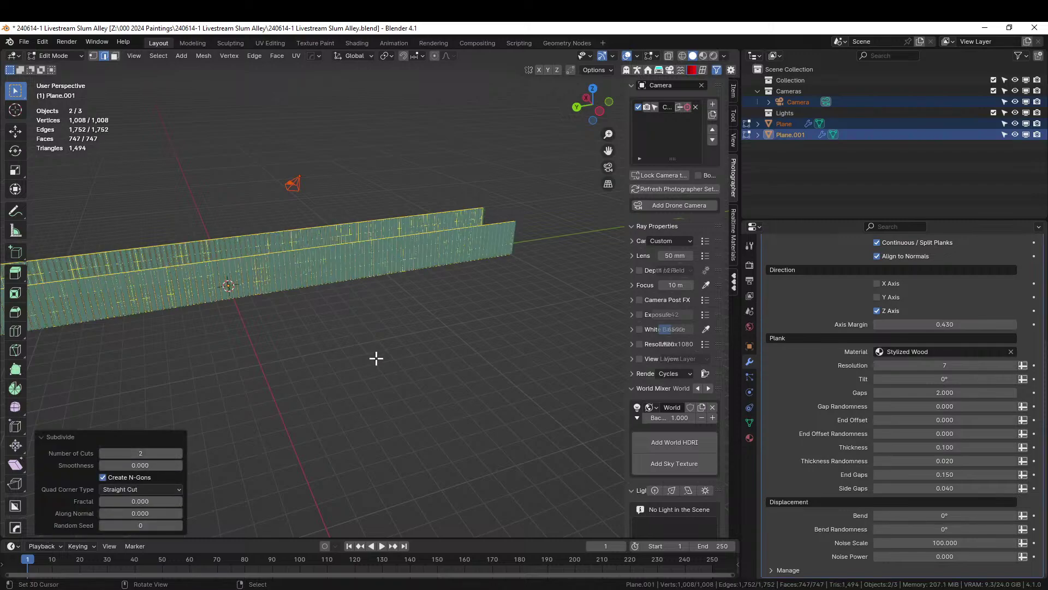
pyautogui.hotkey('alt', 'a')
# Set the wall planks' End Offset to 0.040, End Offset Randomness to 0.080 and Gap Randomness to 0.230
pyautogui.moveTo(382, 344); pyautogui.dragTo(440, 374, button='middle')
pyautogui.scroll(7, 480, 321)
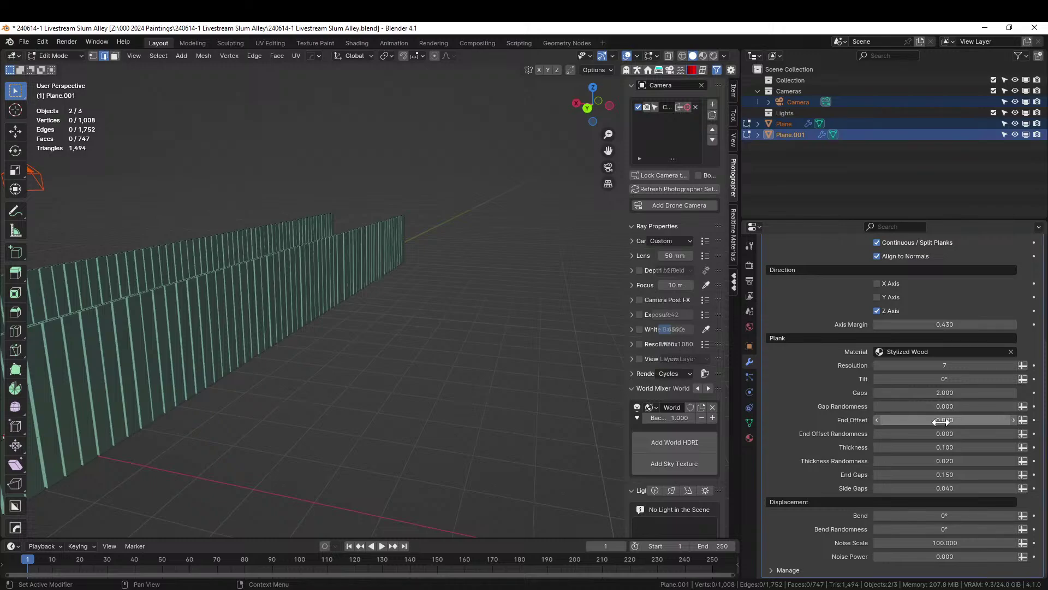
pyautogui.moveTo(940, 433); pyautogui.dragTo(935, 406)
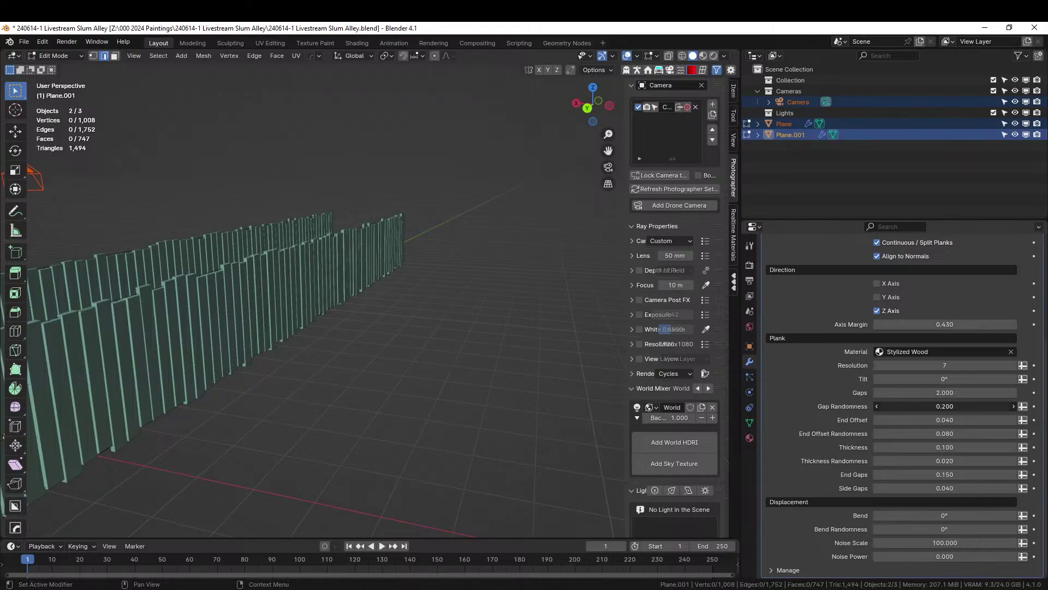
# Reduce the wall planks' Thickness to 0.035
pyautogui.scroll(10, 362, 312)
pyautogui.moveTo(362, 311); pyautogui.dragTo(494, 311, button='middle')
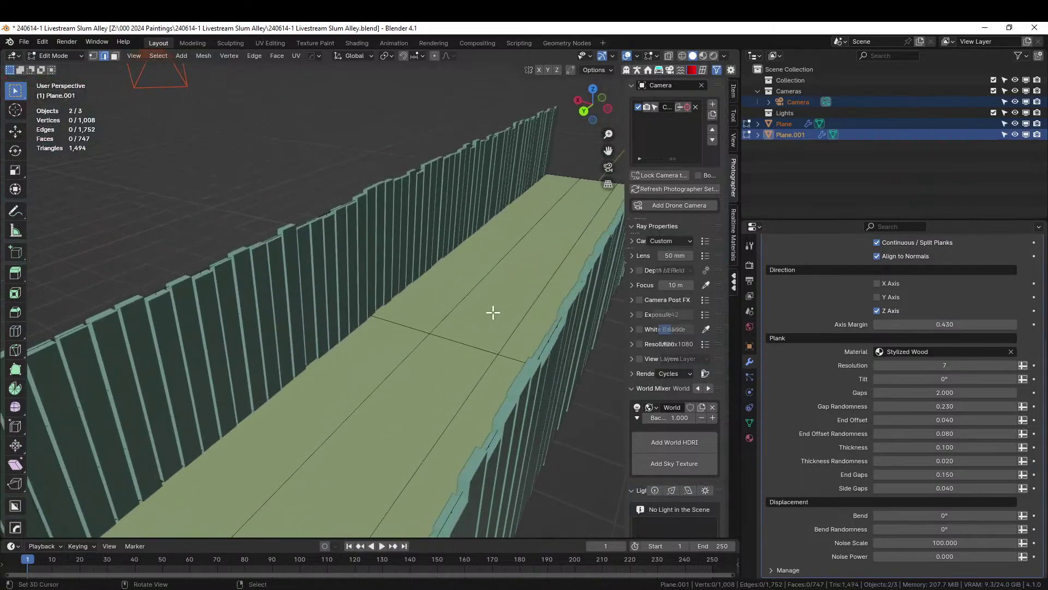
pyautogui.scroll(3, 617, 344)
pyautogui.moveTo(617, 343); pyautogui.dragTo(455, 331, button='middle')
pyautogui.scroll(3, 281, 300)
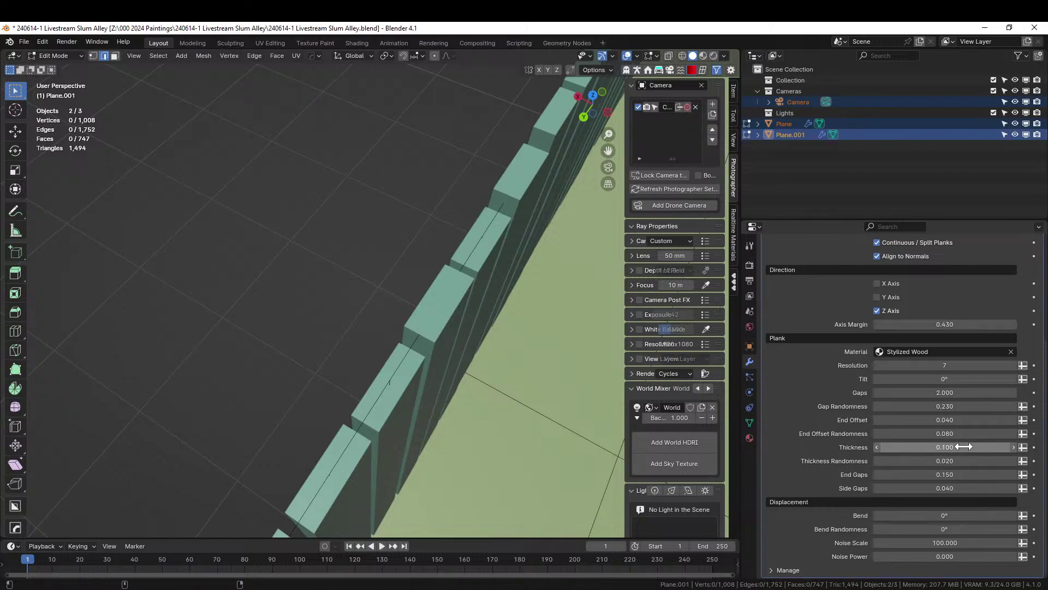
pyautogui.moveTo(968, 447); pyautogui.dragTo(945, 447)
# Try a slight negative Bend on the wall planks and return it to 0°
pyautogui.moveTo(451, 374); pyautogui.dragTo(386, 319, button='middle')
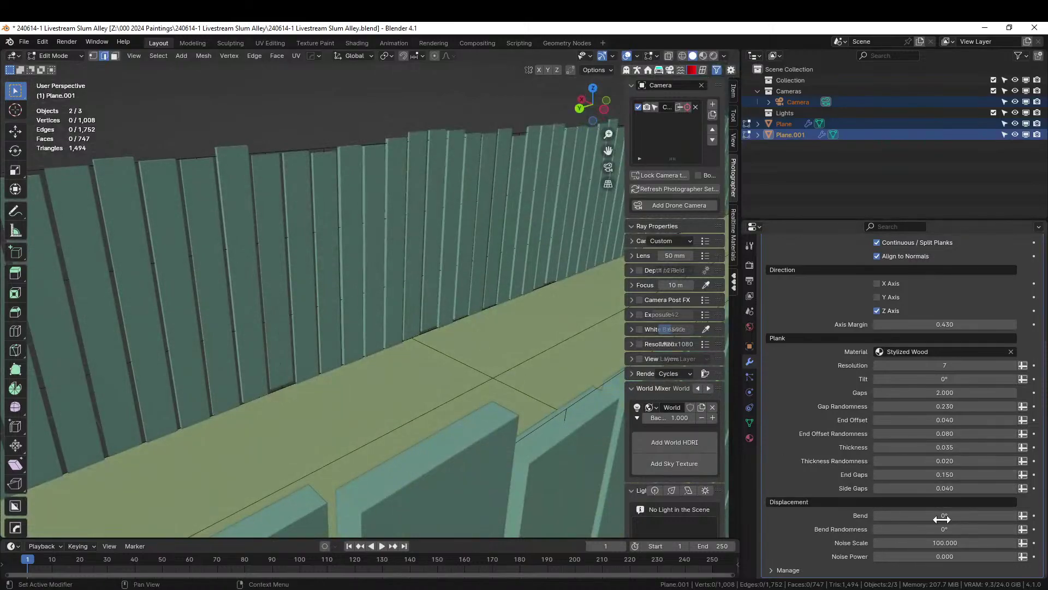
pyautogui.moveTo(942, 519); pyautogui.dragTo(941, 519)
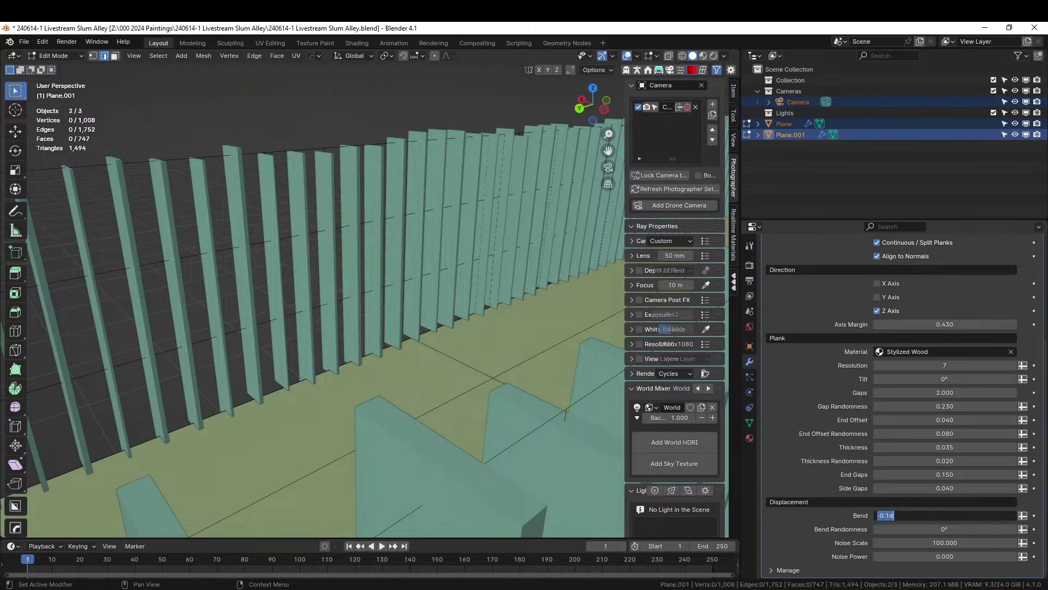
pyautogui.write('0')
pyautogui.press('Return')
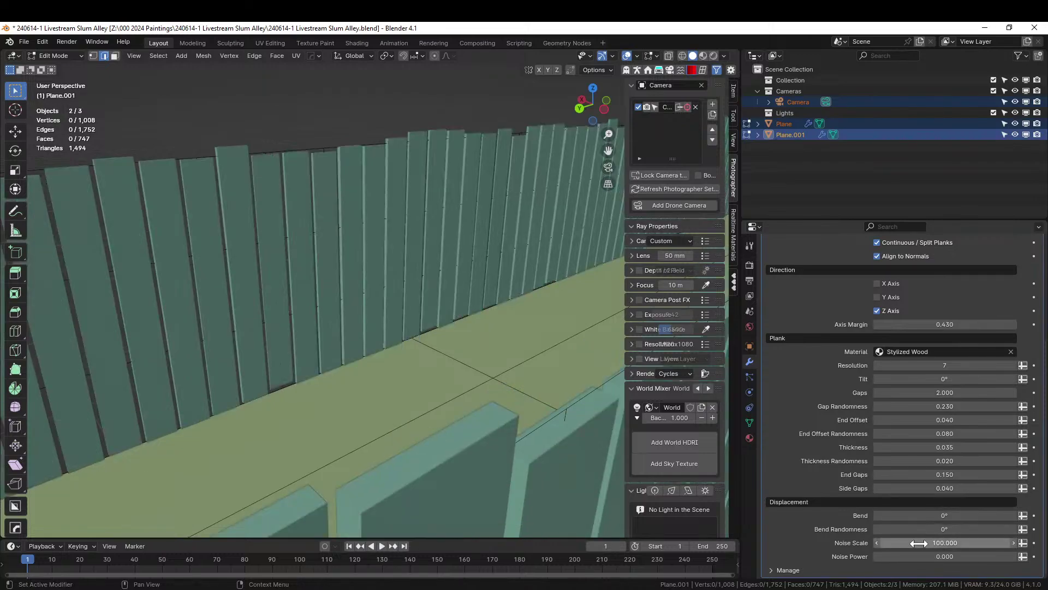
# Set the wall planks' displacement Noise Power to 0.023
pyautogui.moveTo(923, 555); pyautogui.dragTo(922, 555)
pyautogui.moveTo(415, 350); pyautogui.dragTo(356, 499, button='middle')
pyautogui.scroll(6, 386, 375)
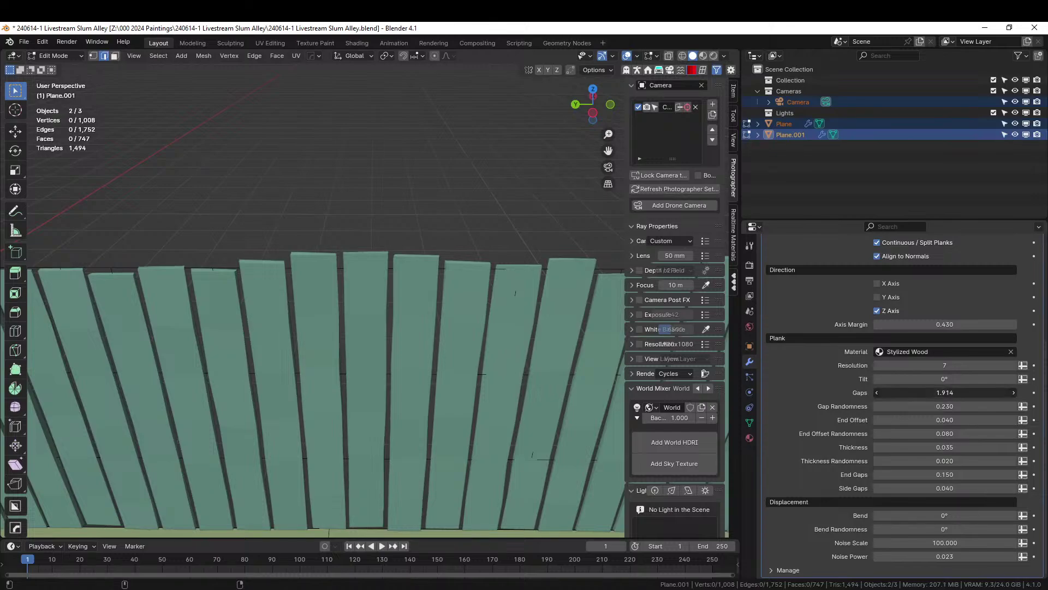
# Try the wall planks with Gaps at 0.990 and return the value to 2.000
pyautogui.moveTo(965, 392); pyautogui.dragTo(1010, 392)
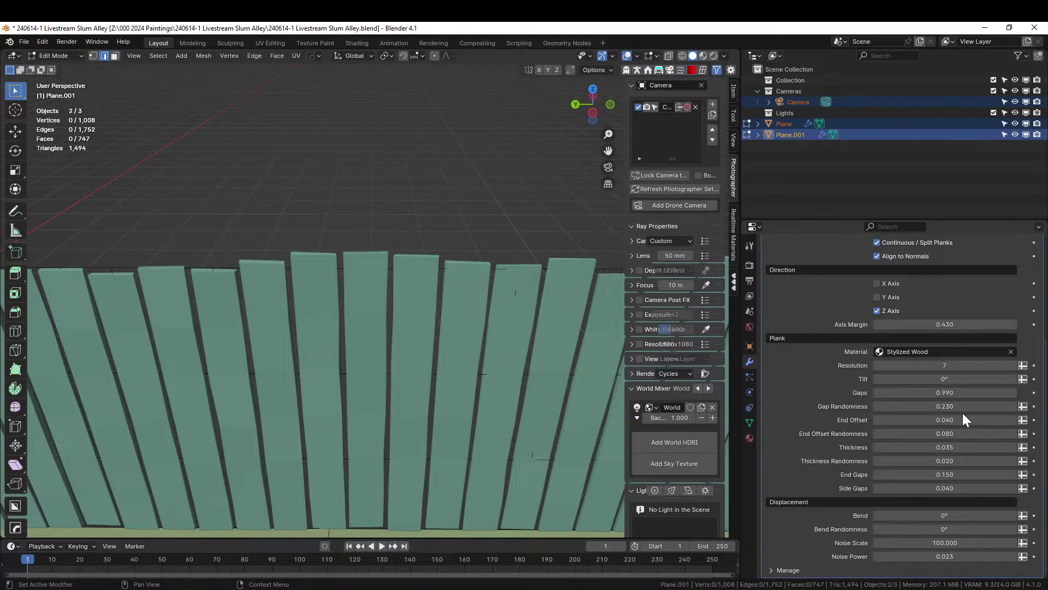
pyautogui.click(959, 407)
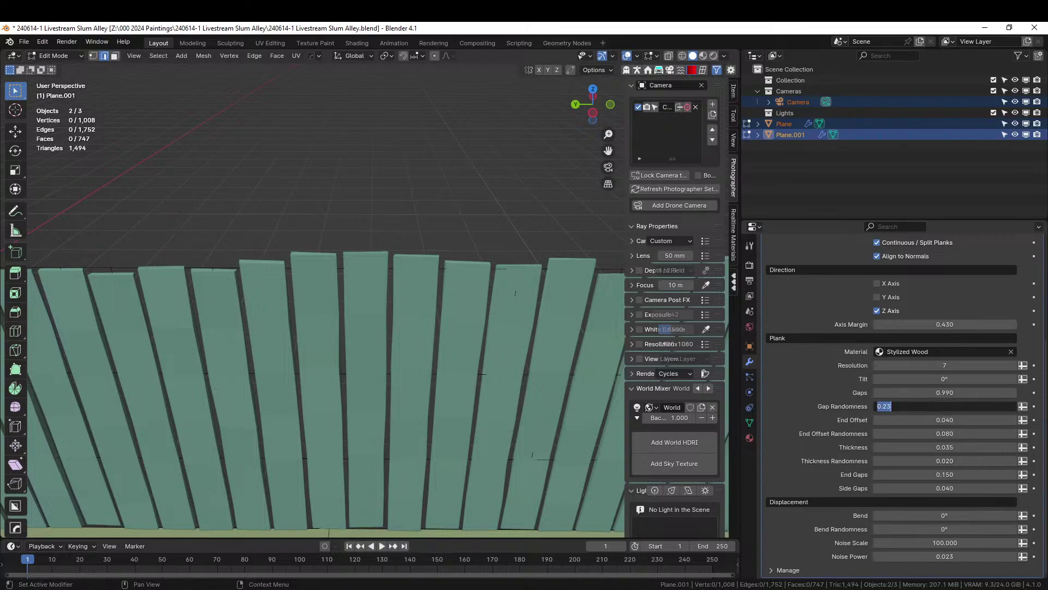
pyautogui.click(945, 392)
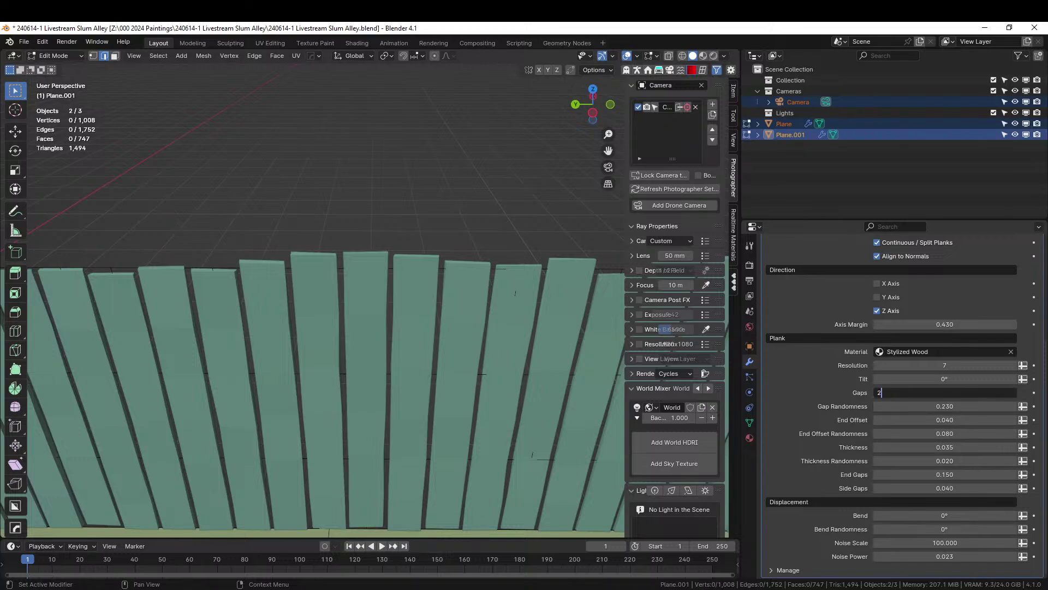
pyautogui.press('Return')
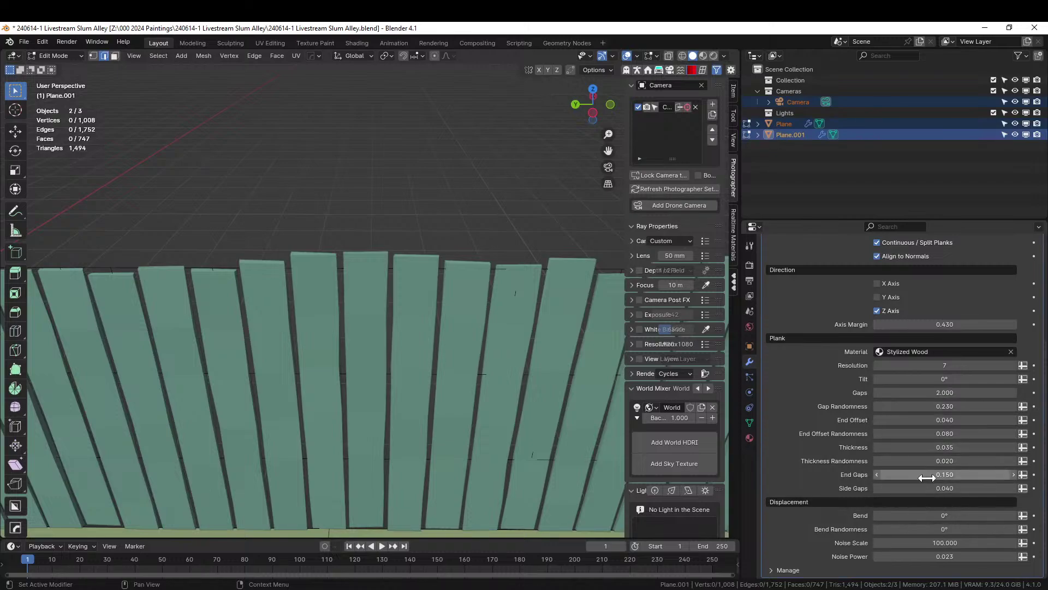
# Try the wall planks without Continuous / Split Planks and enable the option again
pyautogui.scroll(6, 929, 374)
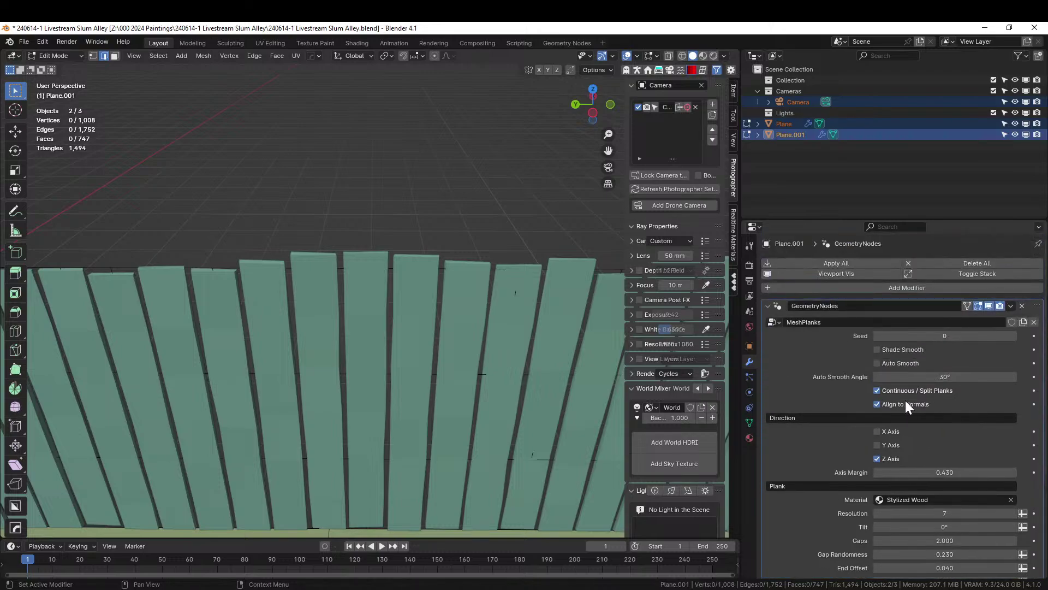
pyautogui.click(877, 391)
pyautogui.click(877, 390)
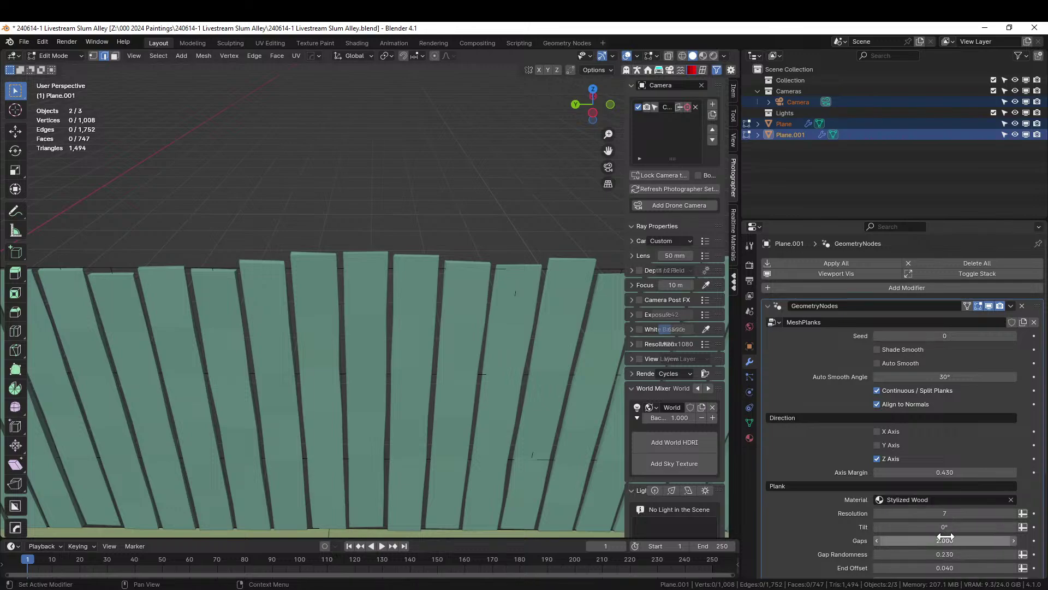
pyautogui.scroll(-4, 950, 554)
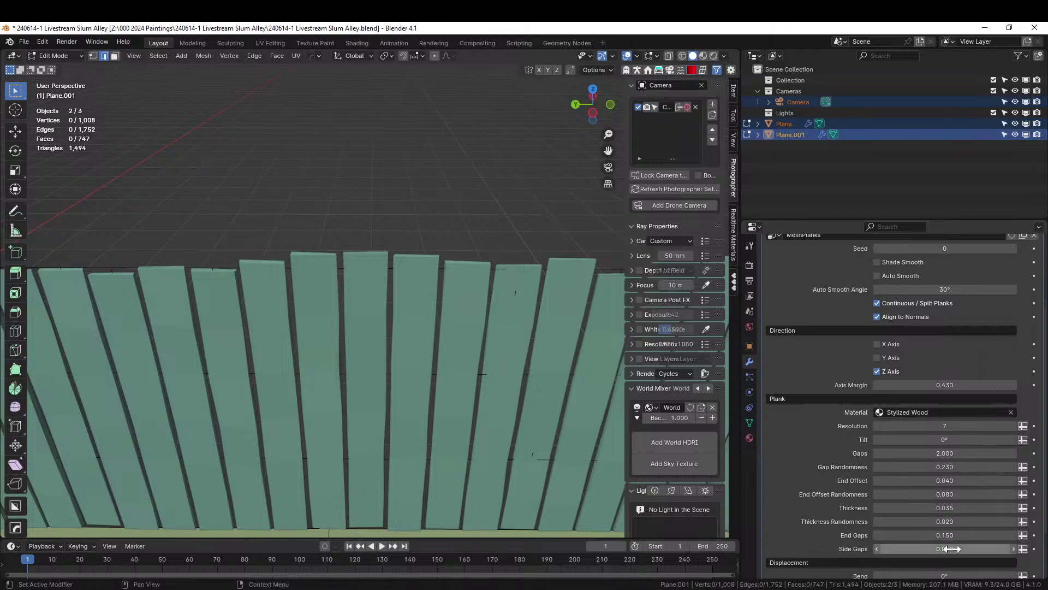
# Set the wall planks' Side Gaps to 0.013 and their Resolution to 8
pyautogui.moveTo(950, 549)
pyautogui.mouseDown()
pyautogui.moveTo(928, 550)
pyautogui.moveTo(950, 546)
pyautogui.mouseUp()
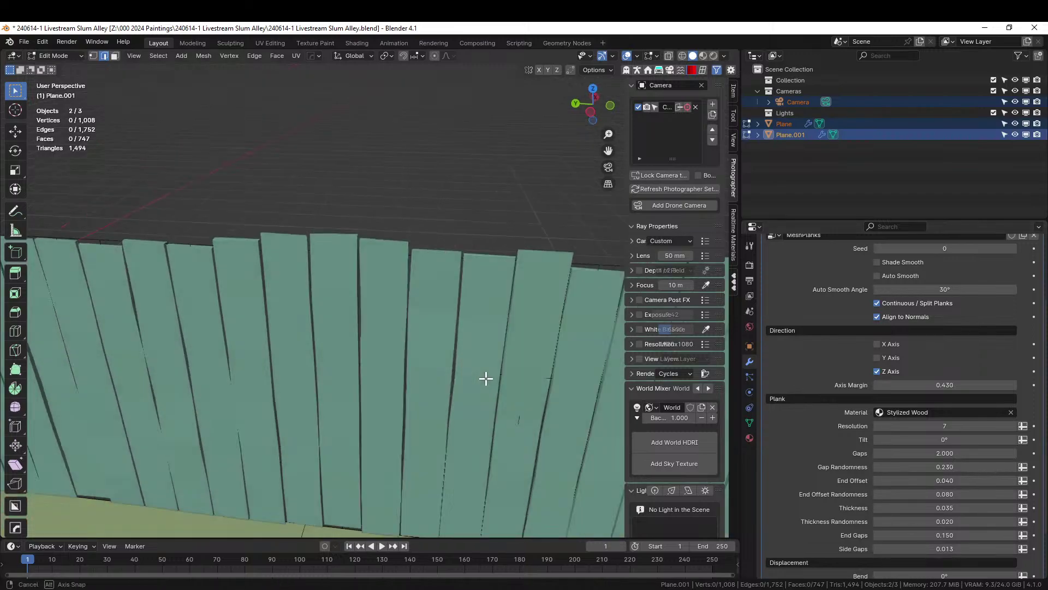
pyautogui.moveTo(484, 375); pyautogui.dragTo(388, 311, button='middle')
pyautogui.scroll(-5, 321, 305)
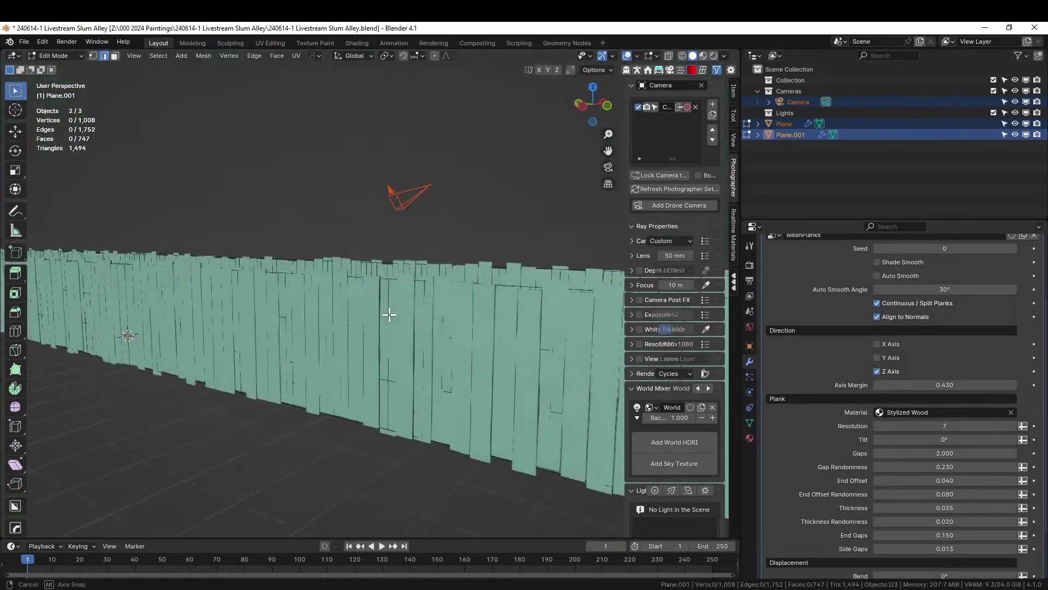
pyautogui.click(1014, 427)
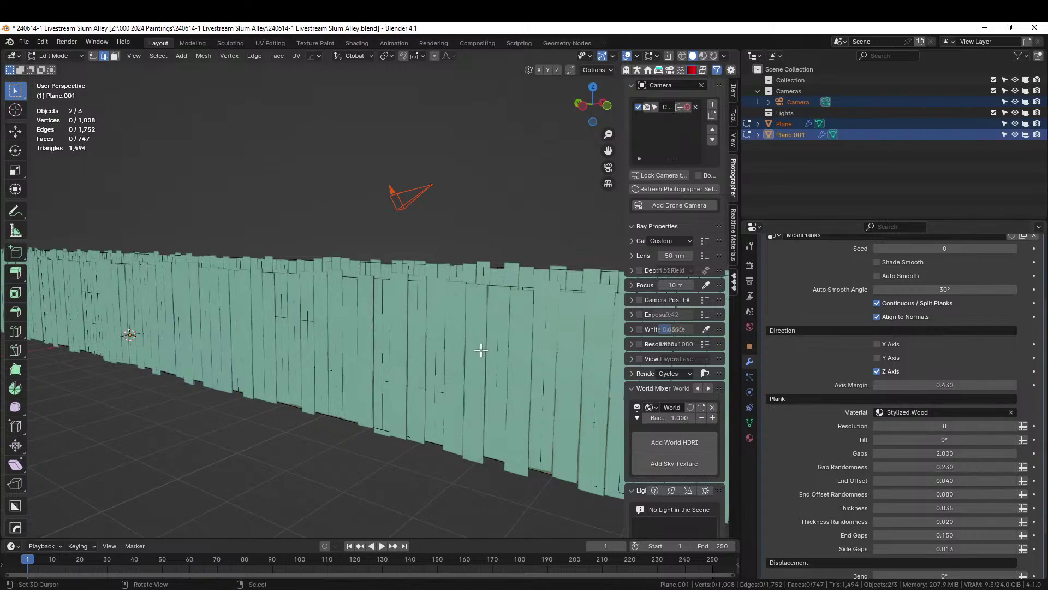
pyautogui.moveTo(479, 349); pyautogui.dragTo(405, 353, button='middle')
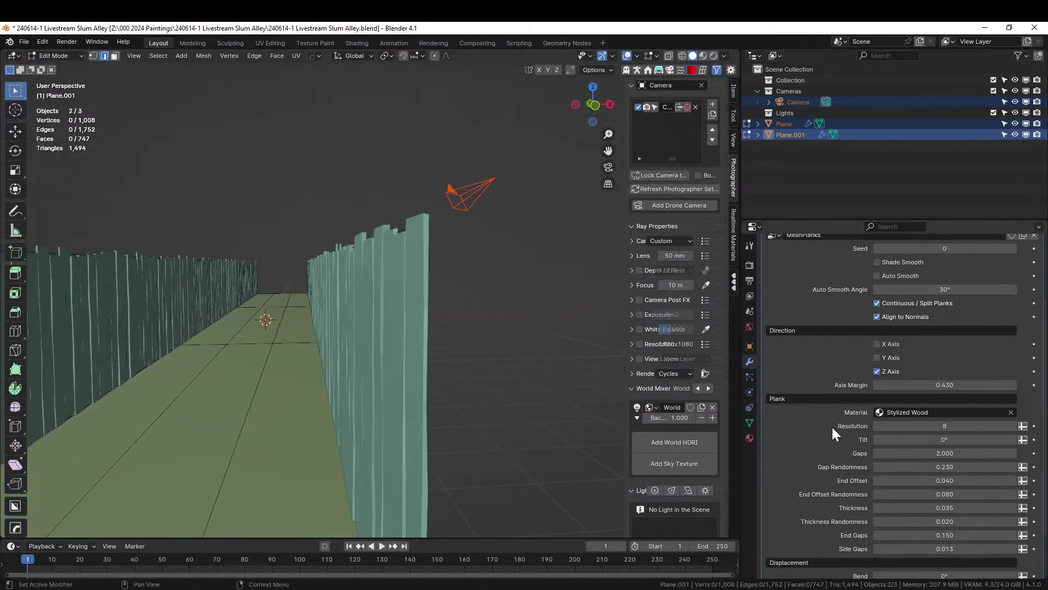
# Set the wall planks' displacement Noise Power to 0.050 and inspect both walls of the alley
pyautogui.scroll(-3, 962, 521)
pyautogui.click(968, 555)
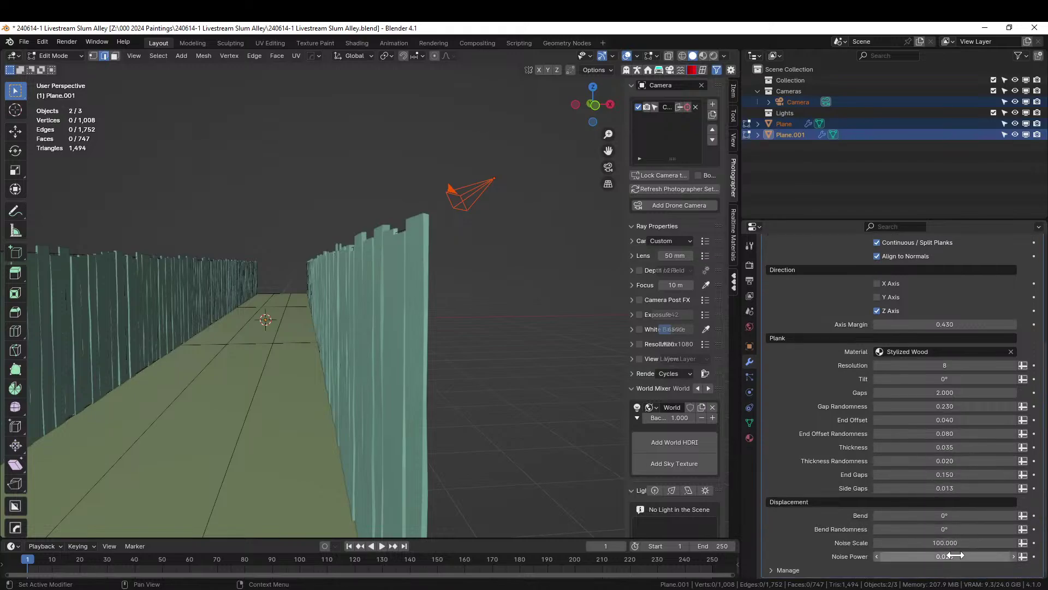
pyautogui.write('.05')
pyautogui.press('Return')
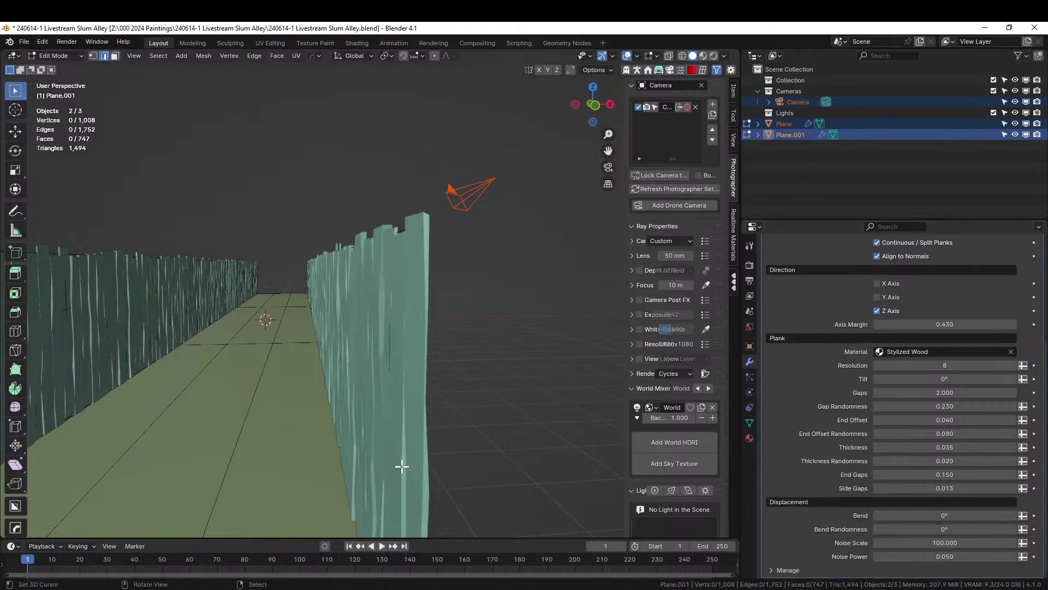
pyautogui.moveTo(402, 463); pyautogui.dragTo(235, 418, button='middle')
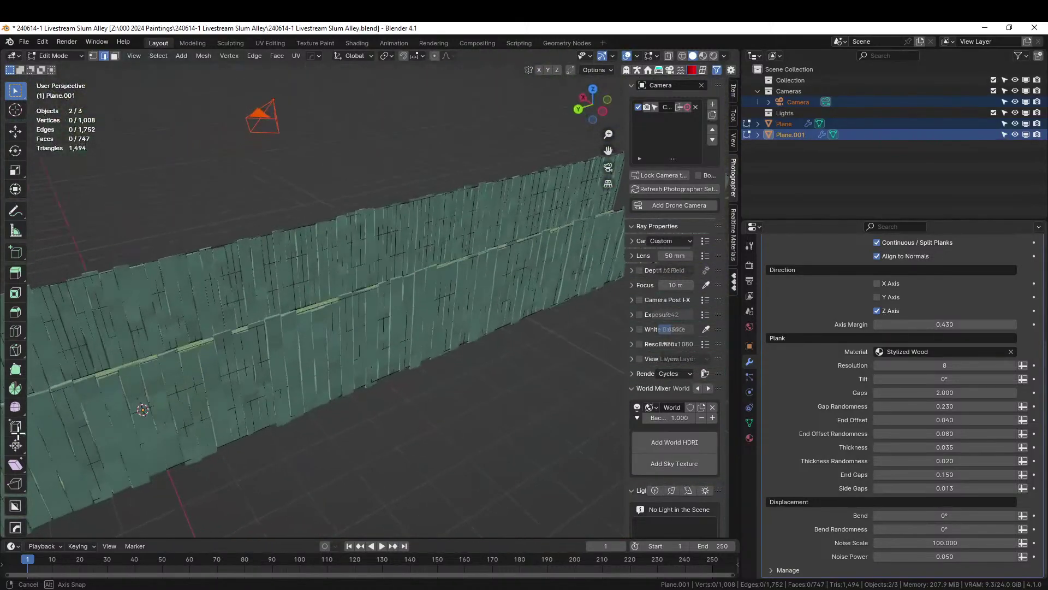
pyautogui.moveTo(349, 372); pyautogui.dragTo(407, 393, button='middle')
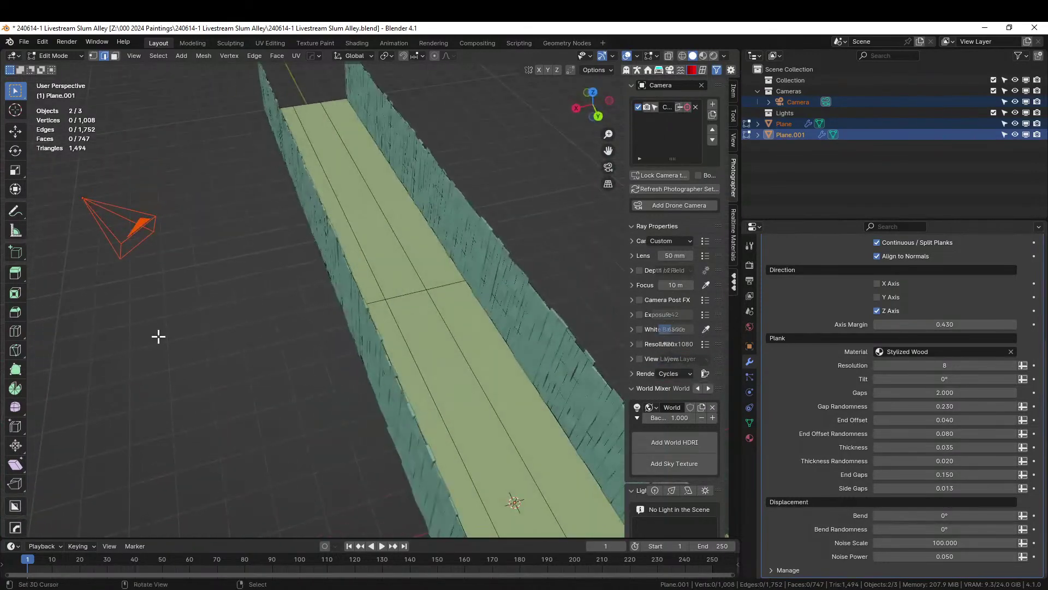
# Hide the MeshPlanks modifier in the viewport and edit the underlying wall mesh in face selection mode
pyautogui.press('Tab')
pyautogui.moveTo(158, 335); pyautogui.dragTo(321, 356, button='middle')
pyautogui.scroll(7, 925, 384)
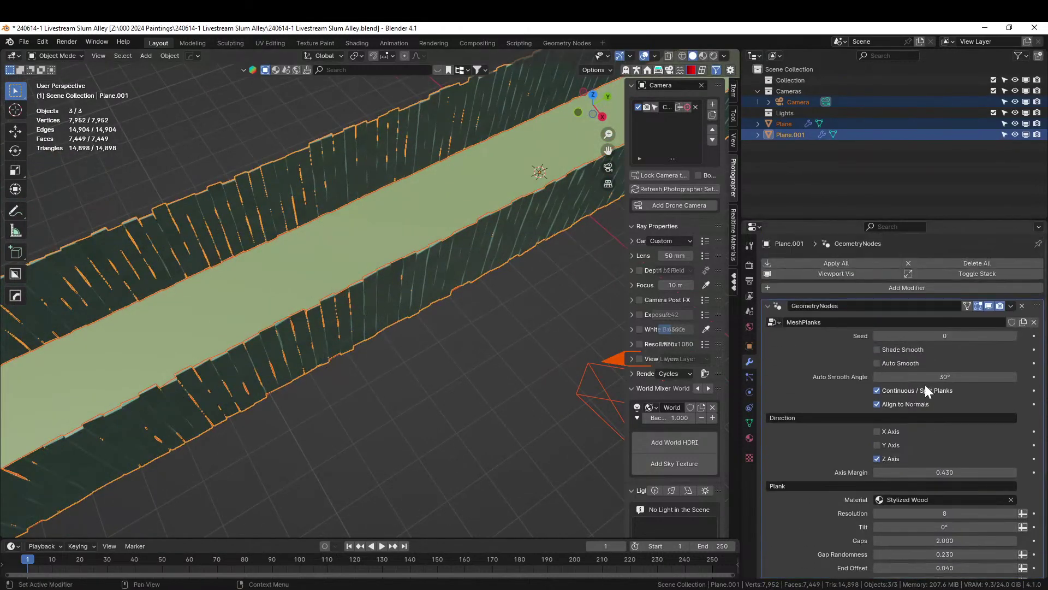
pyautogui.click(988, 306)
pyautogui.press('Tab')
pyautogui.moveTo(268, 304); pyautogui.dragTo(319, 258, button='middle')
pyautogui.press('3')
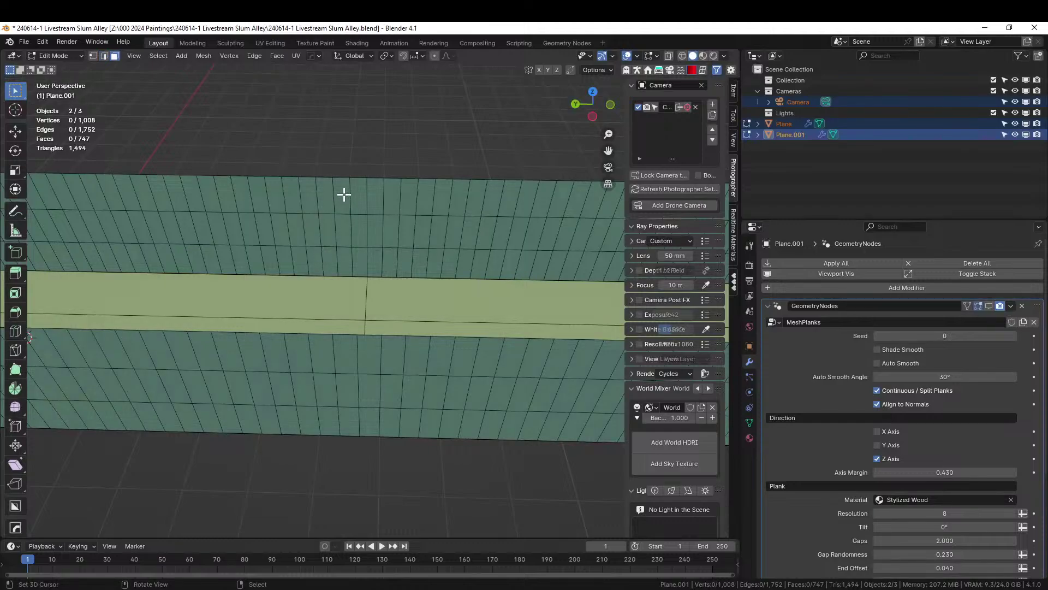
# Delete a full-height block of faces, four columns wide and three rows high, from one side wall to open a gap
pyautogui.keyDown('alt'); pyautogui.click(345, 207); pyautogui.keyUp('alt')
pyautogui.keyDown('alt'); pyautogui.keyDown('shift'); pyautogui.click(361, 212); pyautogui.keyUp('shift'); pyautogui.keyUp('alt')
pyautogui.keyDown('alt'); pyautogui.keyDown('shift'); pyautogui.click(376, 206); pyautogui.keyUp('shift'); pyautogui.keyUp('alt')
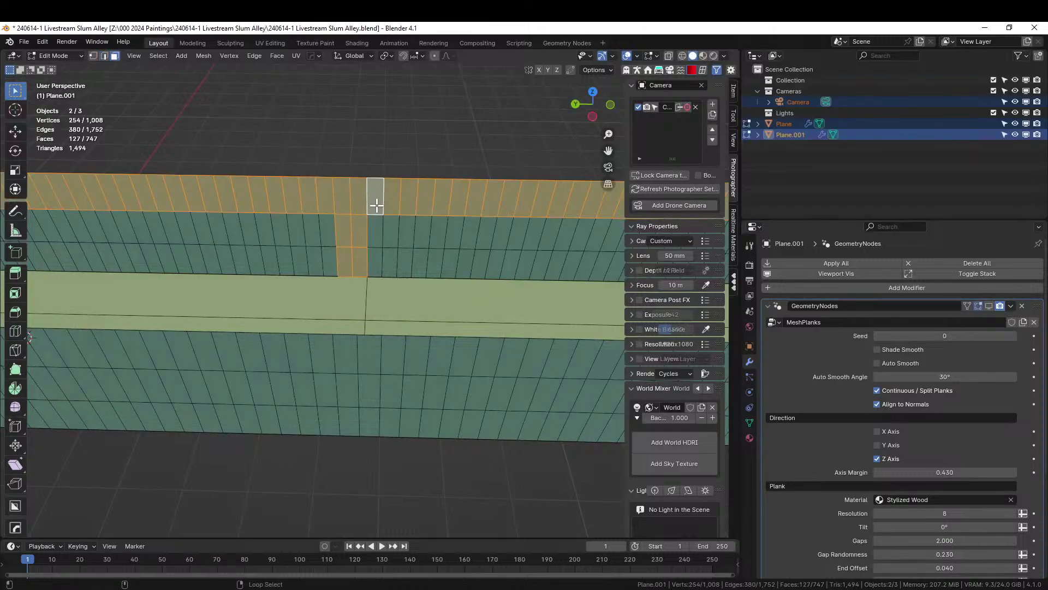
pyautogui.hotkey('ctrl', 'z')
pyautogui.keyDown('alt'); pyautogui.keyDown('shift'); pyautogui.click(371, 209); pyautogui.keyUp('shift'); pyautogui.keyUp('alt')
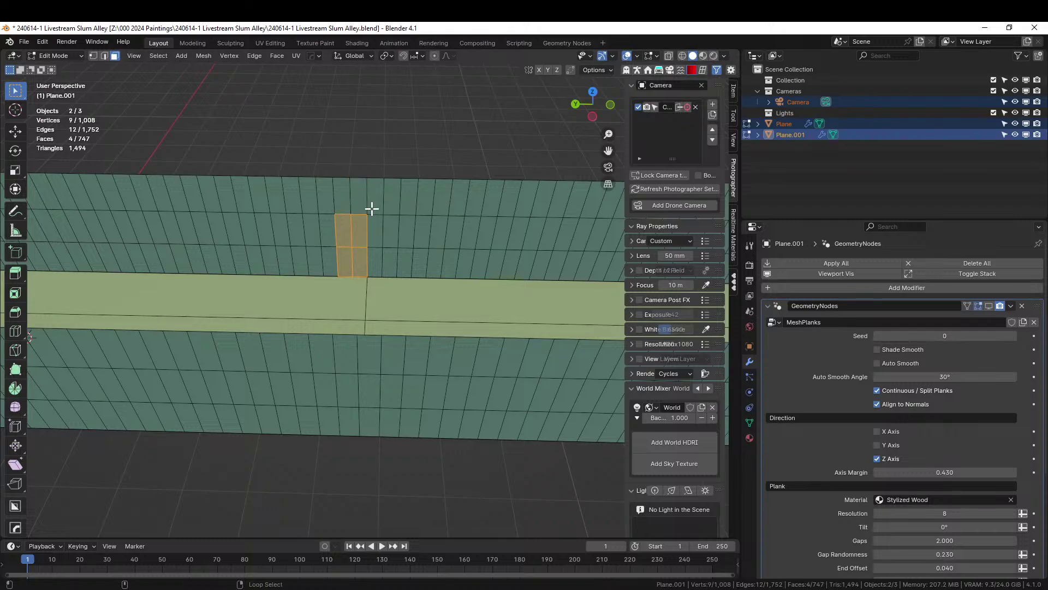
pyautogui.keyDown('shift'); pyautogui.click(344, 194); pyautogui.keyUp('shift')
pyautogui.keyDown('shift'); pyautogui.click(357, 192); pyautogui.keyUp('shift')
pyautogui.keyDown('shift'); pyautogui.click(374, 190); pyautogui.keyUp('shift')
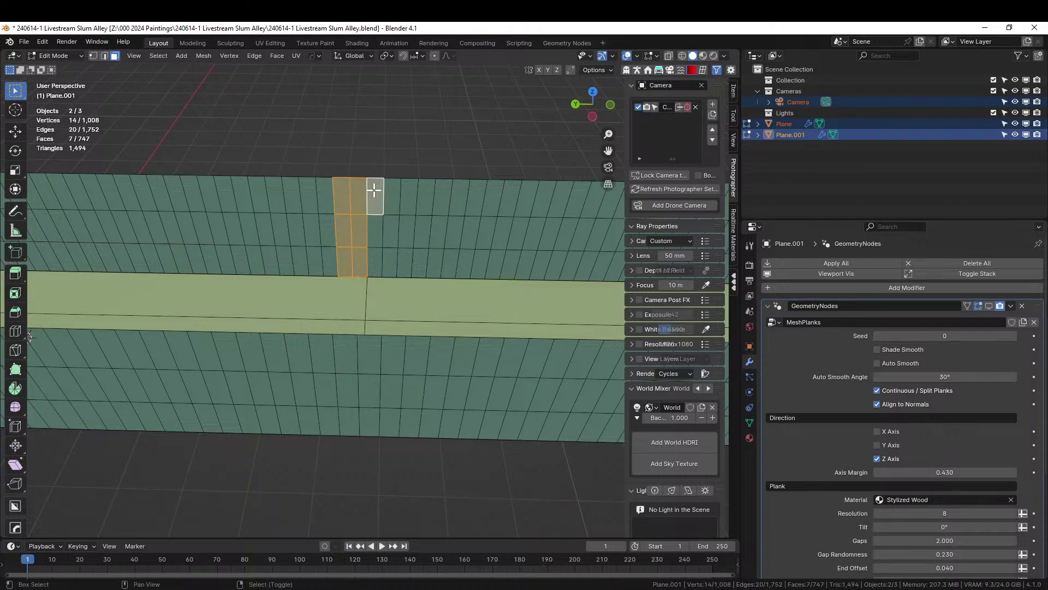
pyautogui.keyDown('shift'); pyautogui.click(375, 228); pyautogui.keyUp('shift')
pyautogui.keyDown('shift'); pyautogui.click(380, 259); pyautogui.keyUp('shift')
pyautogui.keyDown('shift'); pyautogui.click(390, 256); pyautogui.keyUp('shift')
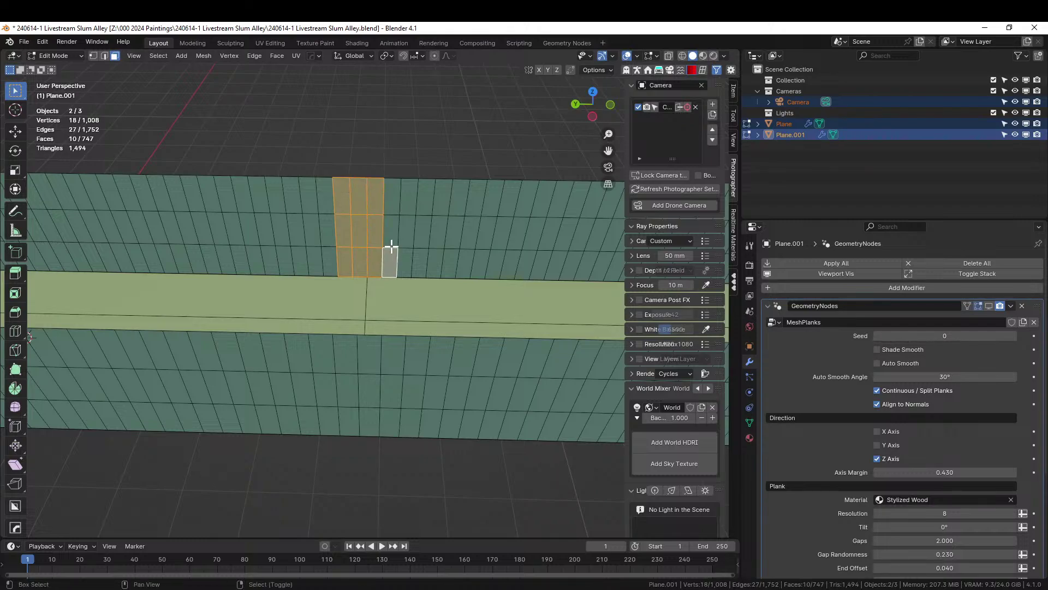
pyautogui.keyDown('shift'); pyautogui.click(391, 231); pyautogui.keyUp('shift')
pyautogui.keyDown('shift'); pyautogui.click(387, 197); pyautogui.keyUp('shift')
pyautogui.press('x')
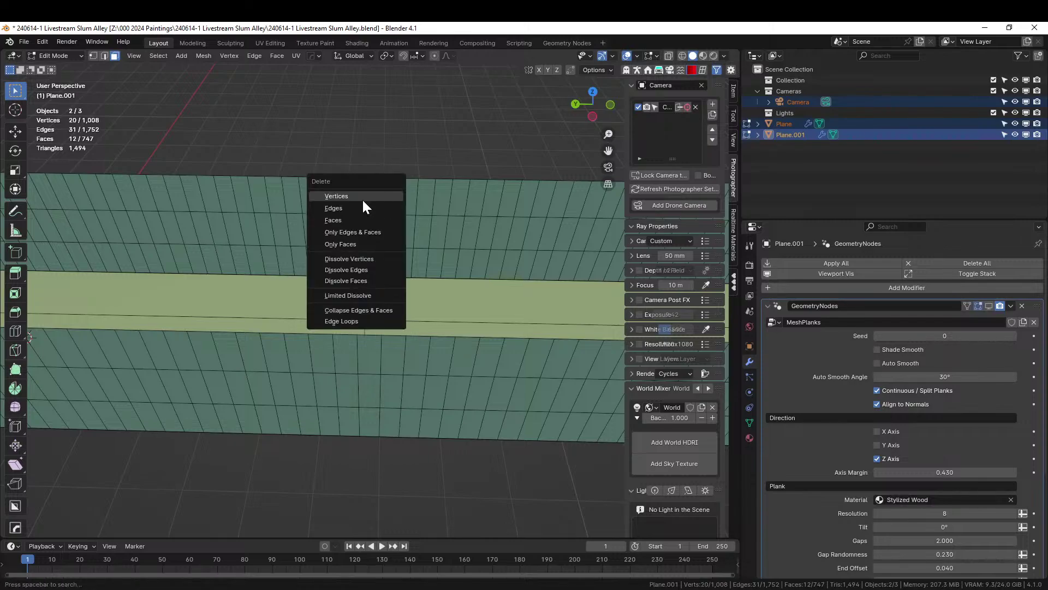
pyautogui.click(347, 217)
# Return to Object Mode, show the MeshPlanks modifier in the viewport again and disable its display in Edit Mode
pyautogui.press('Tab')
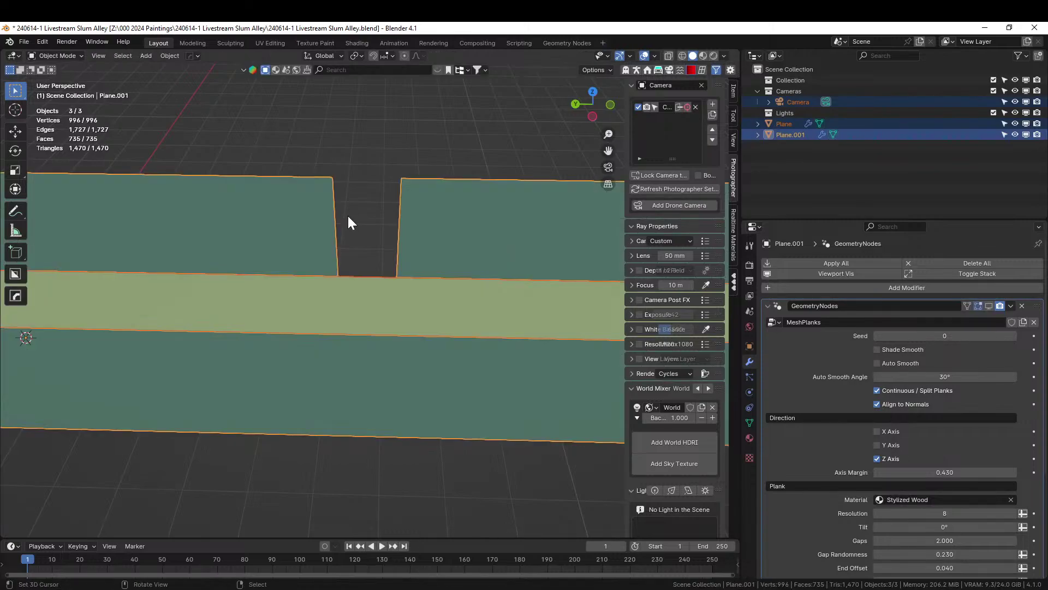
pyautogui.click(982, 304)
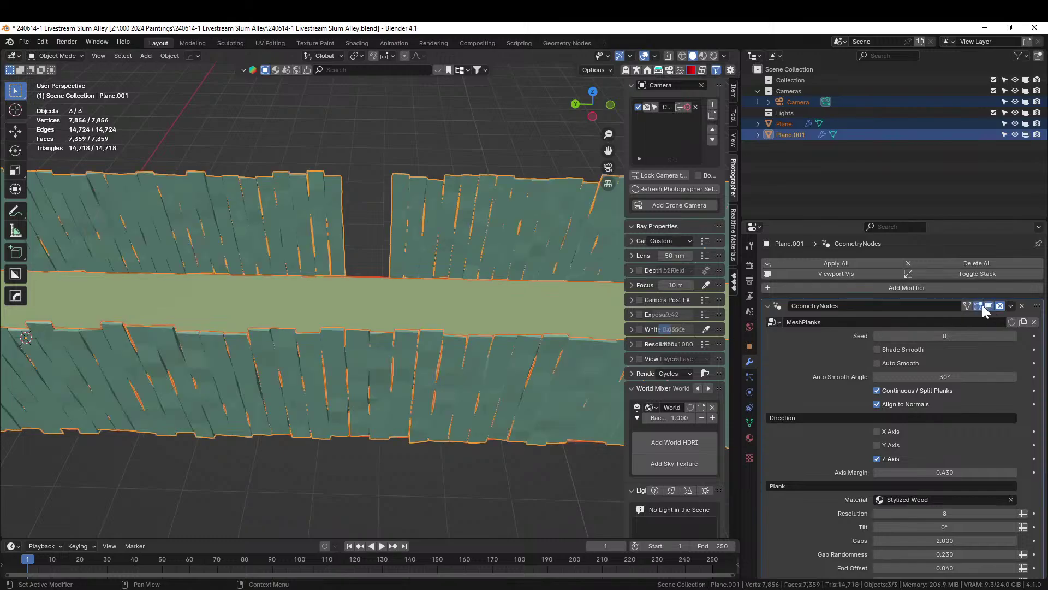
pyautogui.moveTo(400, 268); pyautogui.dragTo(382, 301, button='middle')
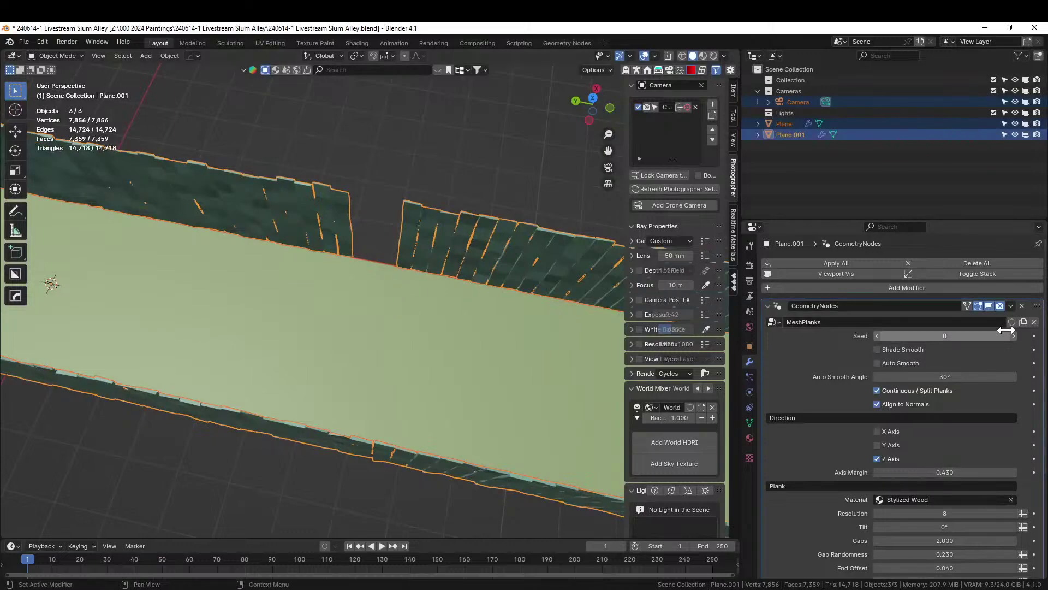
pyautogui.click(977, 306)
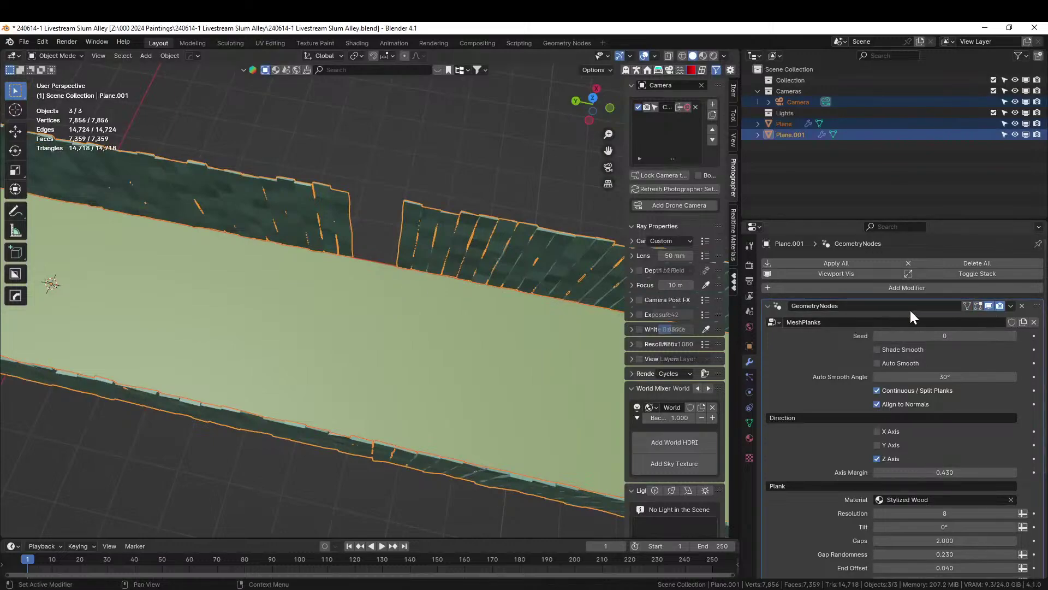
# Delete four more full-height sections of faces, three to five columns wide, from the same side wall and return to Object Mode
pyautogui.moveTo(382, 284); pyautogui.dragTo(290, 353, button='middle')
pyautogui.press('Tab')
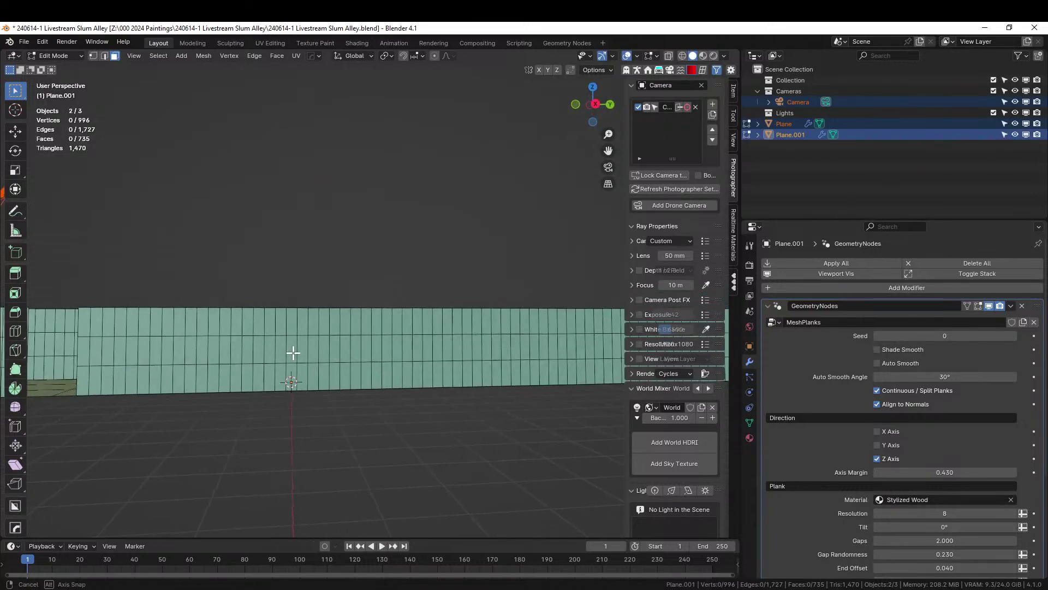
pyautogui.press('KP_1')
pyautogui.press('KP_3')
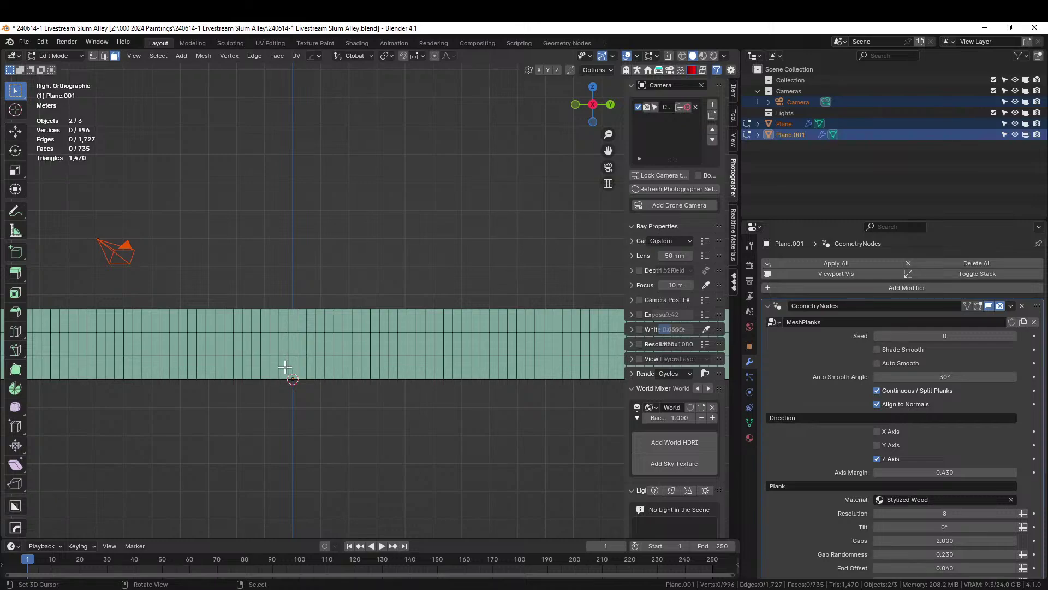
pyautogui.press('b')
pyautogui.moveTo(262, 288); pyautogui.dragTo(295, 376)
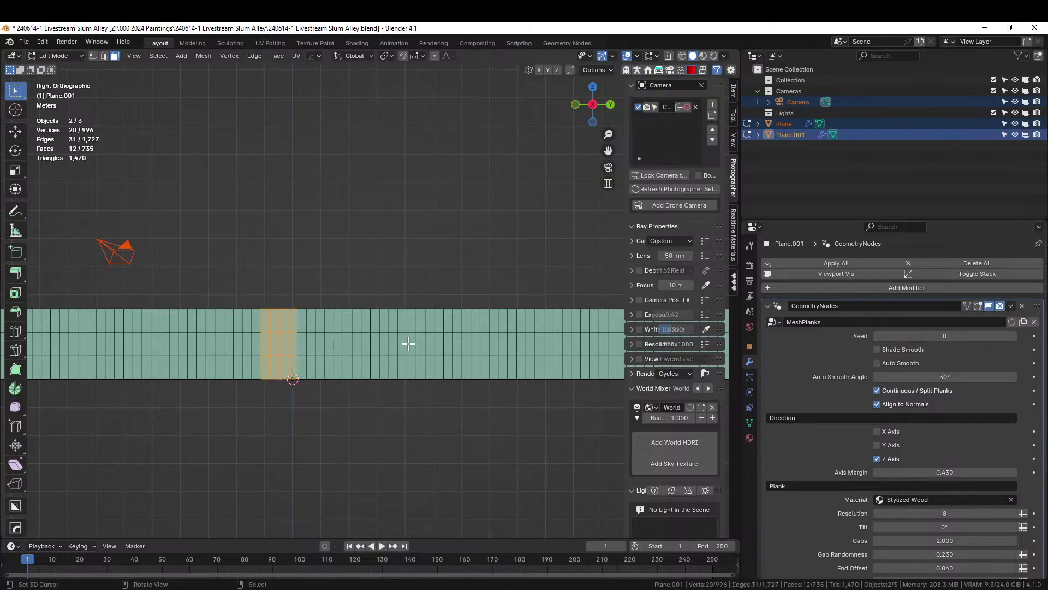
pyautogui.press('b')
pyautogui.moveTo(418, 299); pyautogui.dragTo(441, 377)
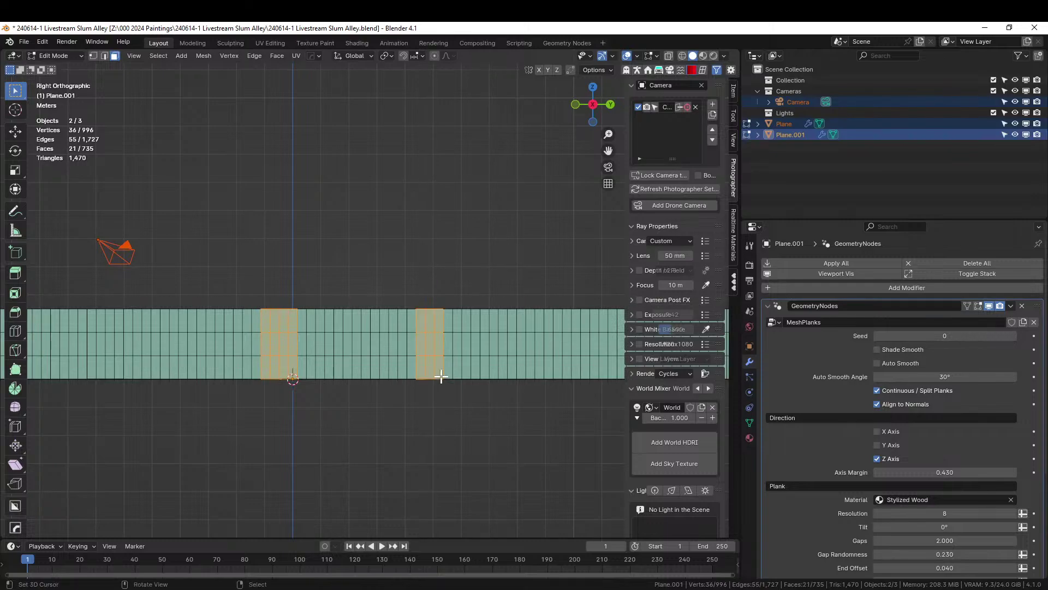
pyautogui.press('b')
pyautogui.moveTo(502, 298); pyautogui.dragTo(533, 377)
pyautogui.scroll(-4, 215, 382)
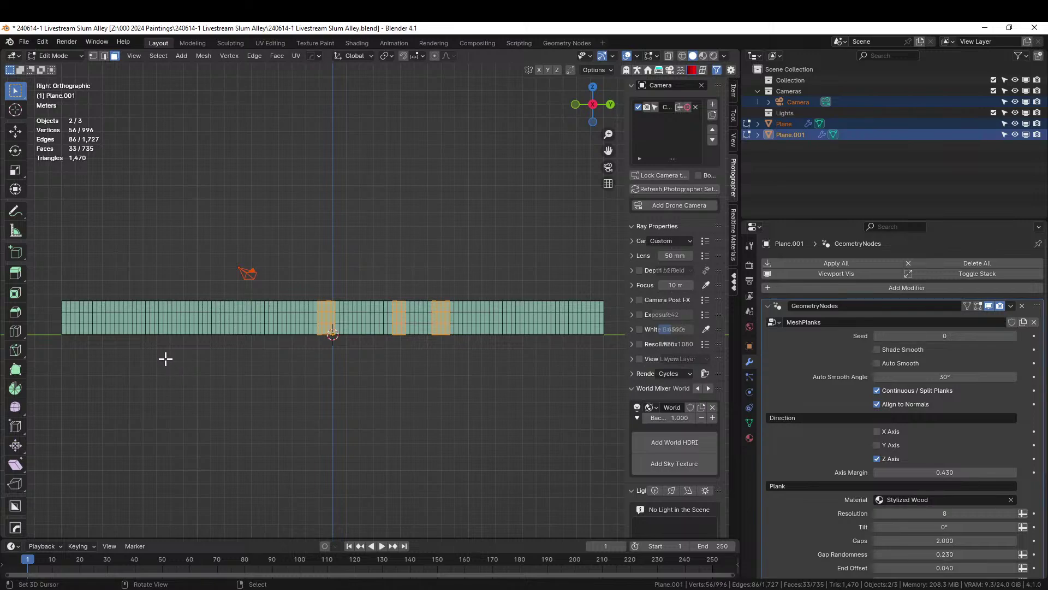
pyautogui.press('b')
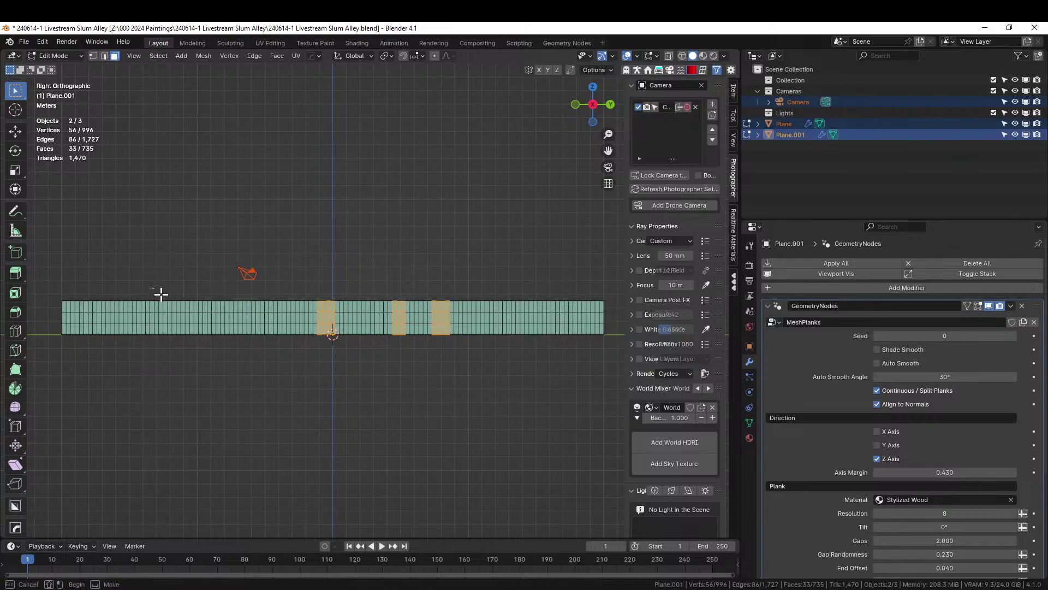
pyautogui.moveTo(150, 288); pyautogui.dragTo(170, 334)
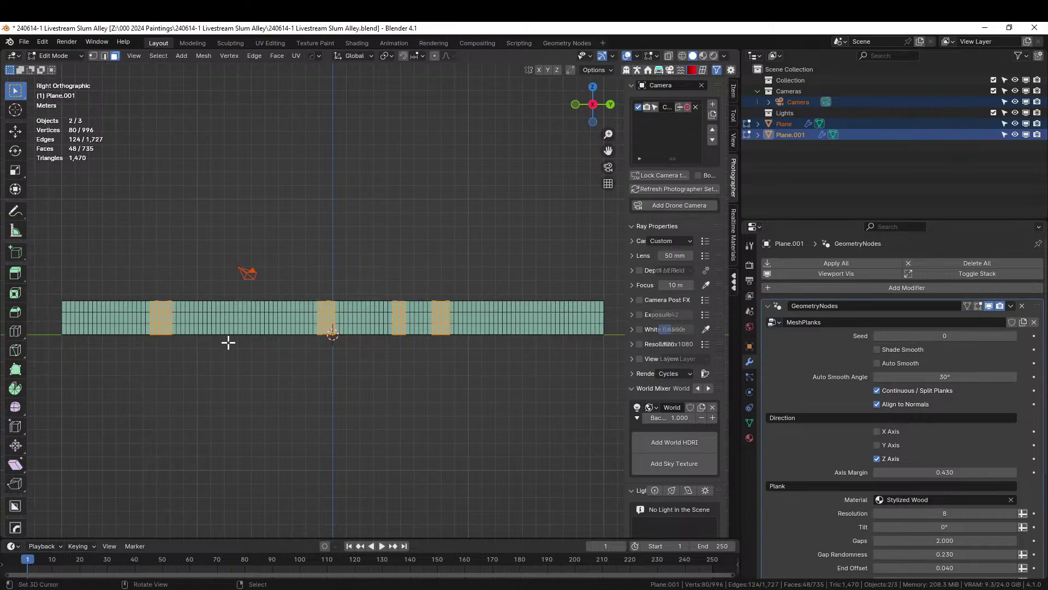
pyautogui.press('x')
pyautogui.click(224, 374)
pyautogui.moveTo(222, 369); pyautogui.dragTo(334, 397, button='middle')
pyautogui.press('Tab')
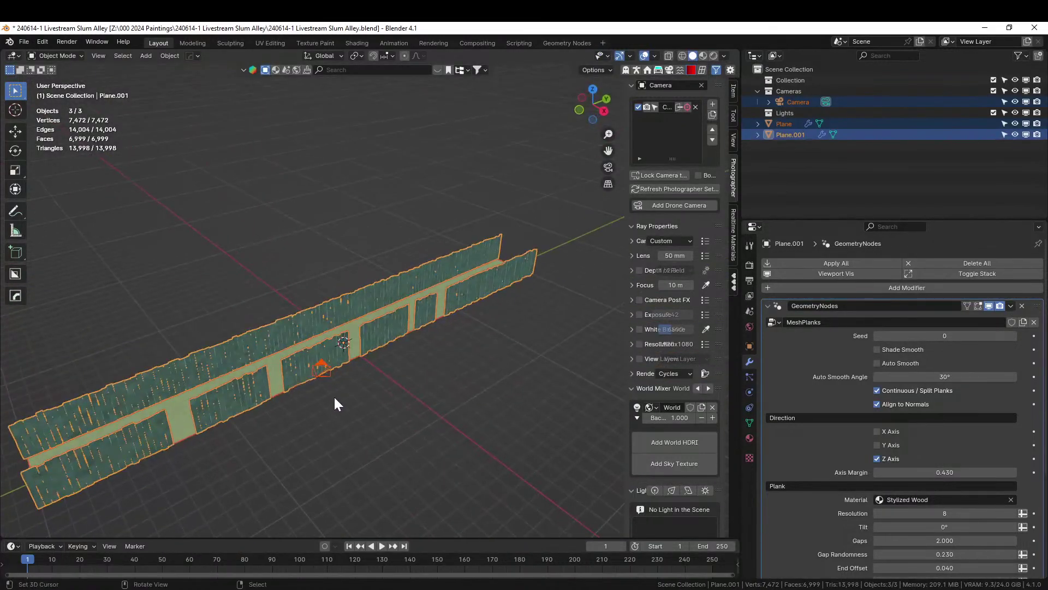
# Delete six full-height sections of faces, two to five columns wide, from the opposite side wall and return to Object Mode
pyautogui.scroll(3, 334, 398)
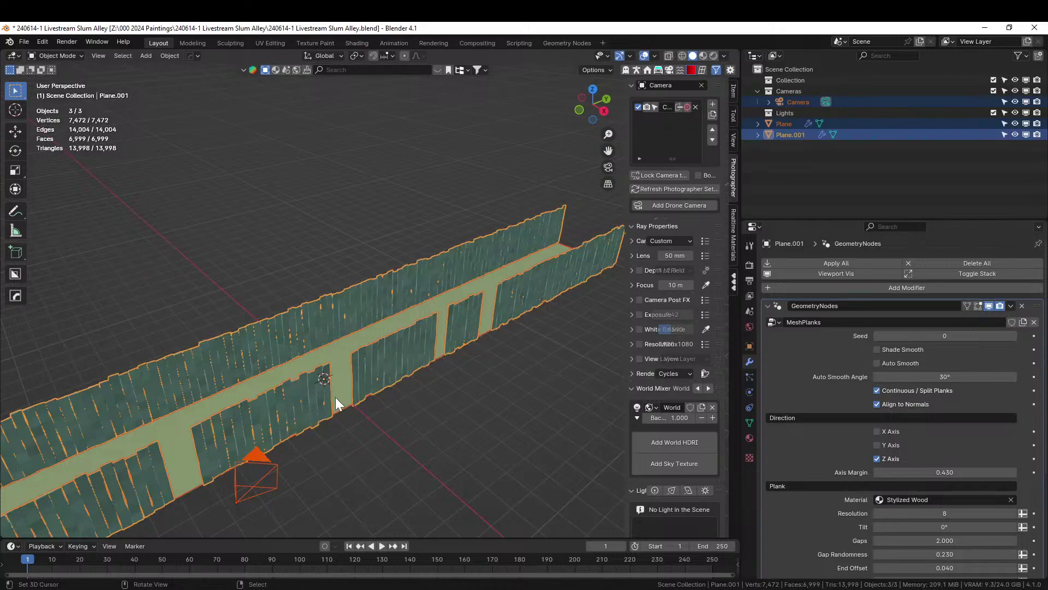
pyautogui.press('ctrl+KP_3')
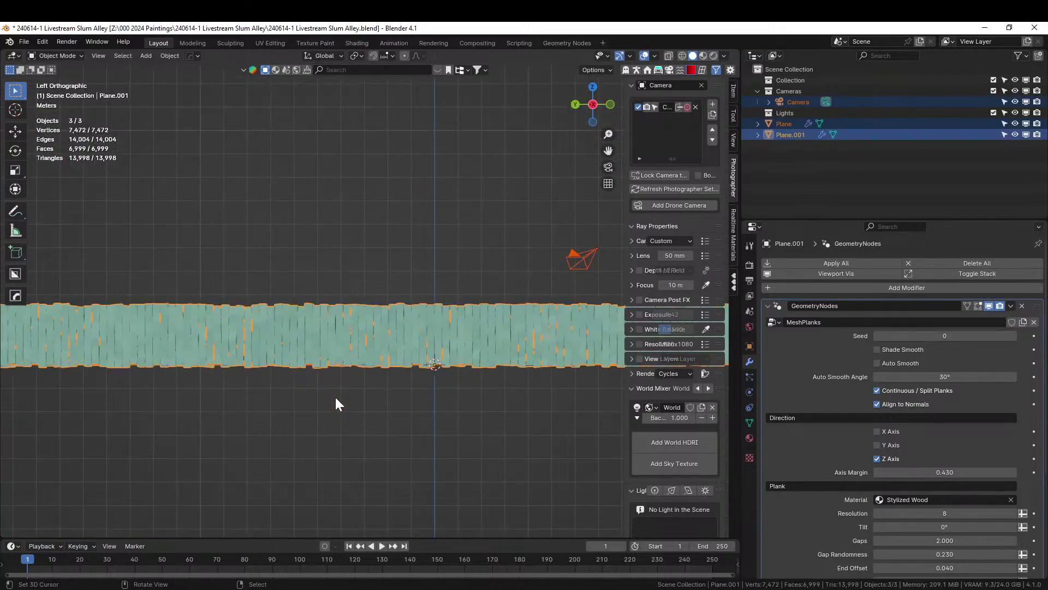
pyautogui.press('Tab')
pyautogui.scroll(-2, 299, 401)
pyautogui.scroll(2, 261, 371)
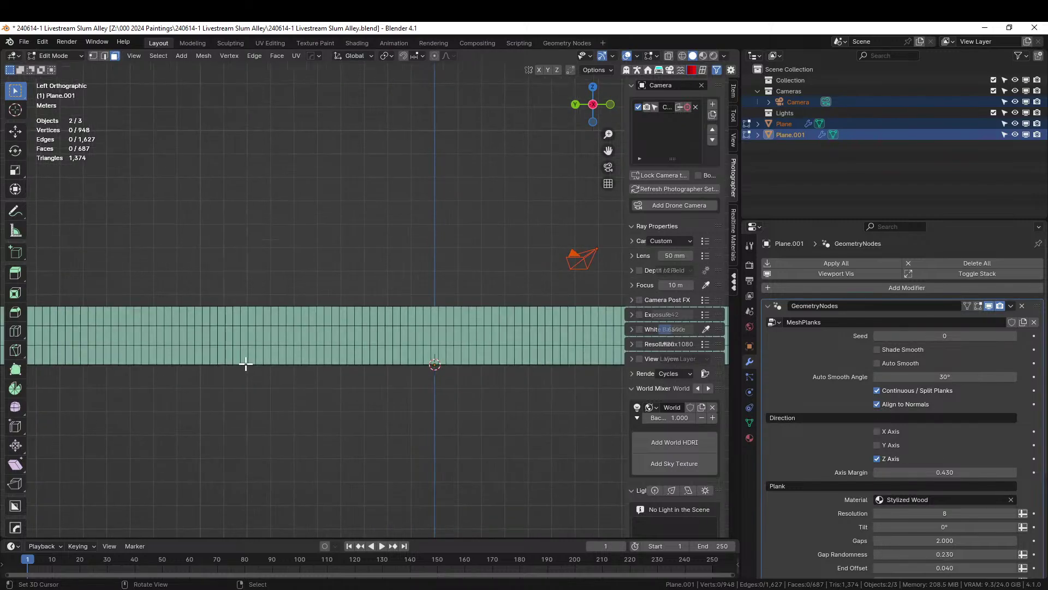
pyautogui.press('b')
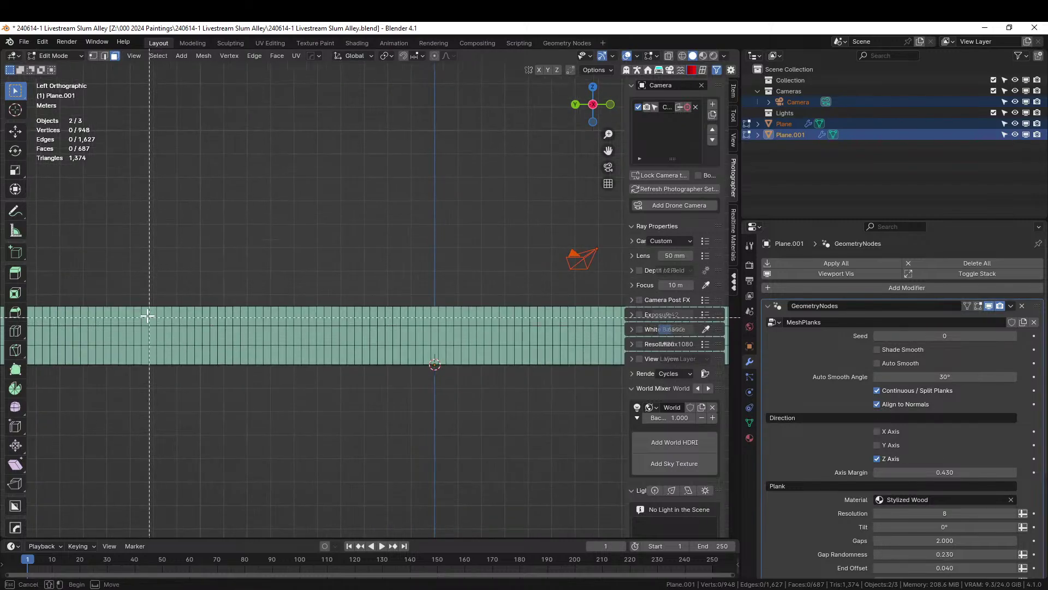
pyautogui.moveTo(143, 300); pyautogui.dragTo(169, 363)
pyautogui.press('b')
pyautogui.moveTo(263, 295); pyautogui.dragTo(292, 364)
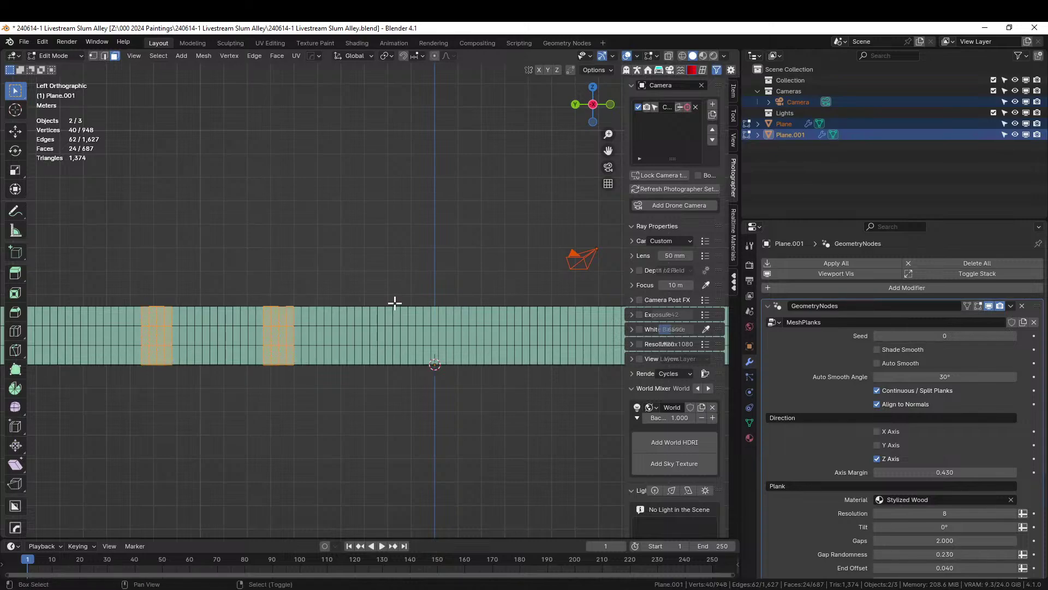
pyautogui.press('b')
pyautogui.moveTo(395, 298); pyautogui.dragTo(422, 361)
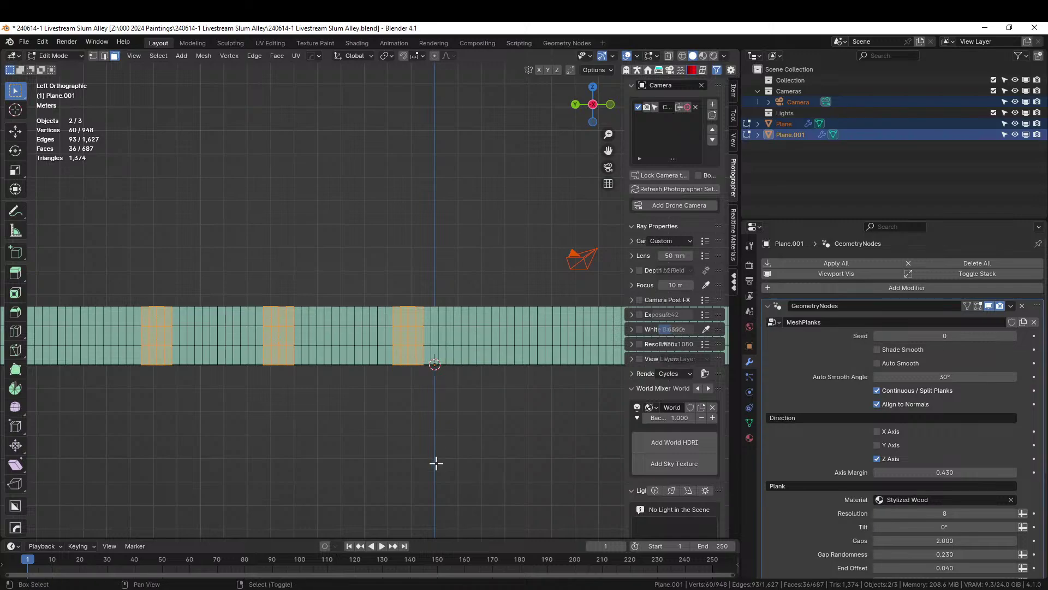
pyautogui.keyDown('shift'); pyautogui.moveTo(436, 463); pyautogui.dragTo(358, 475, button='middle'); pyautogui.keyUp('shift')
pyautogui.press('b')
pyautogui.moveTo(397, 315); pyautogui.dragTo(413, 383)
pyautogui.press('b')
pyautogui.moveTo(459, 324); pyautogui.dragTo(489, 385)
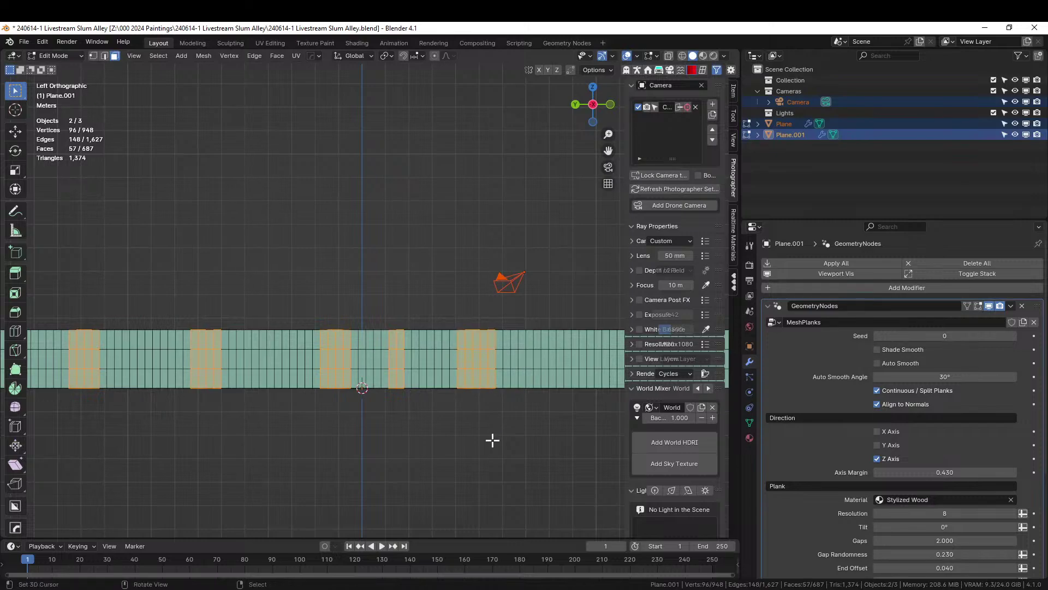
pyautogui.keyDown('shift'); pyautogui.moveTo(492, 437); pyautogui.dragTo(391, 454, button='middle'); pyautogui.keyUp('shift')
pyautogui.press('b')
pyautogui.moveTo(486, 338); pyautogui.dragTo(502, 399)
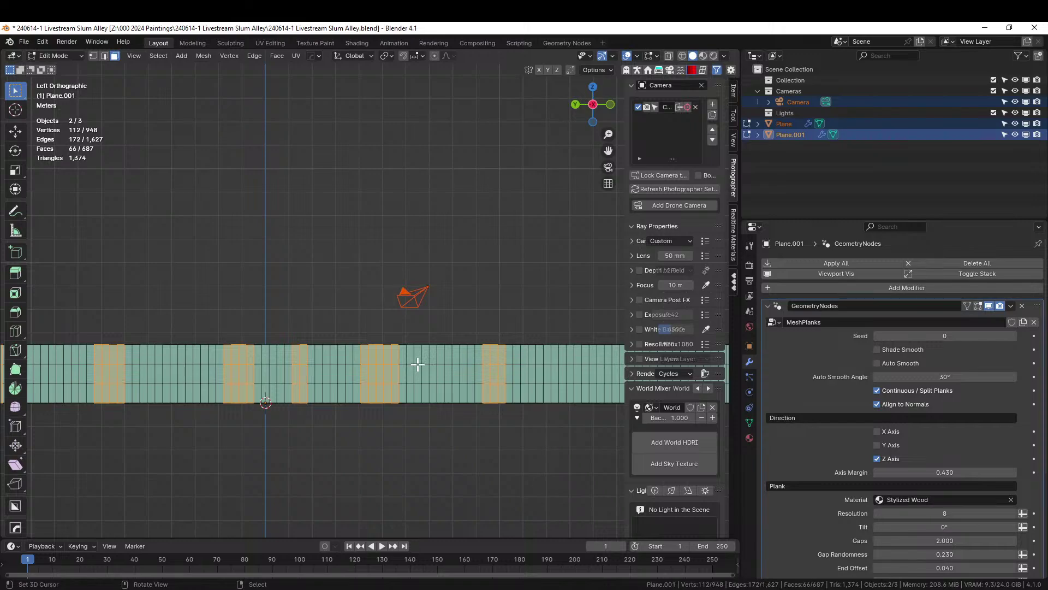
pyautogui.press('x')
pyautogui.click(389, 363)
pyautogui.moveTo(388, 362); pyautogui.dragTo(443, 345, button='middle')
pyautogui.press('Tab')
pyautogui.scroll(-3, 372, 428)
pyautogui.scroll(3, 349, 353)
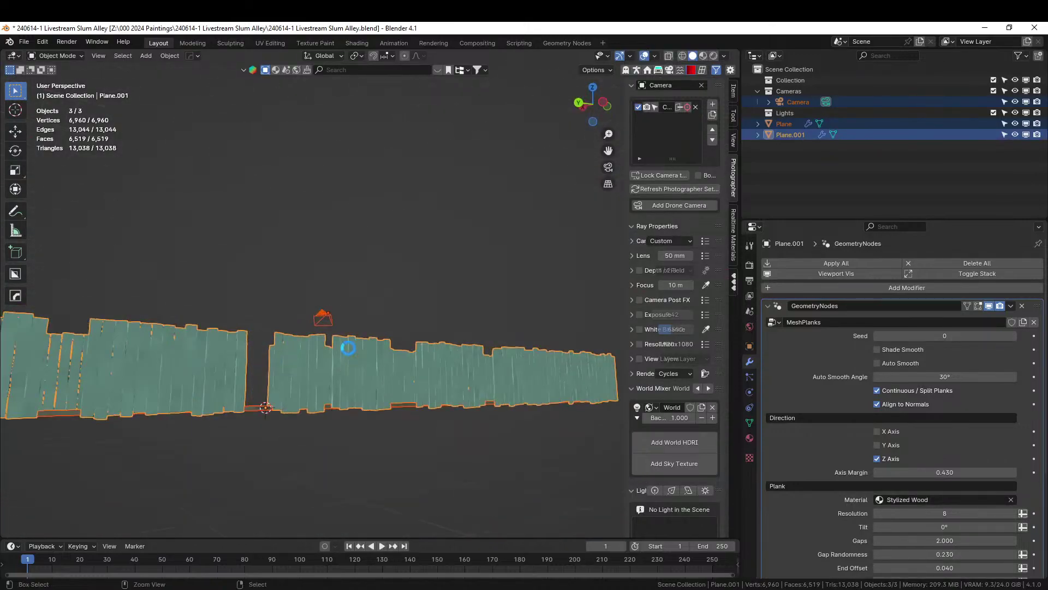
# Generate a new male human in the alley with HumGen, using the Asian 1 starting human
pyautogui.moveTo(345, 347); pyautogui.dragTo(396, 395, button='middle')
pyautogui.scroll(-3, 409, 359)
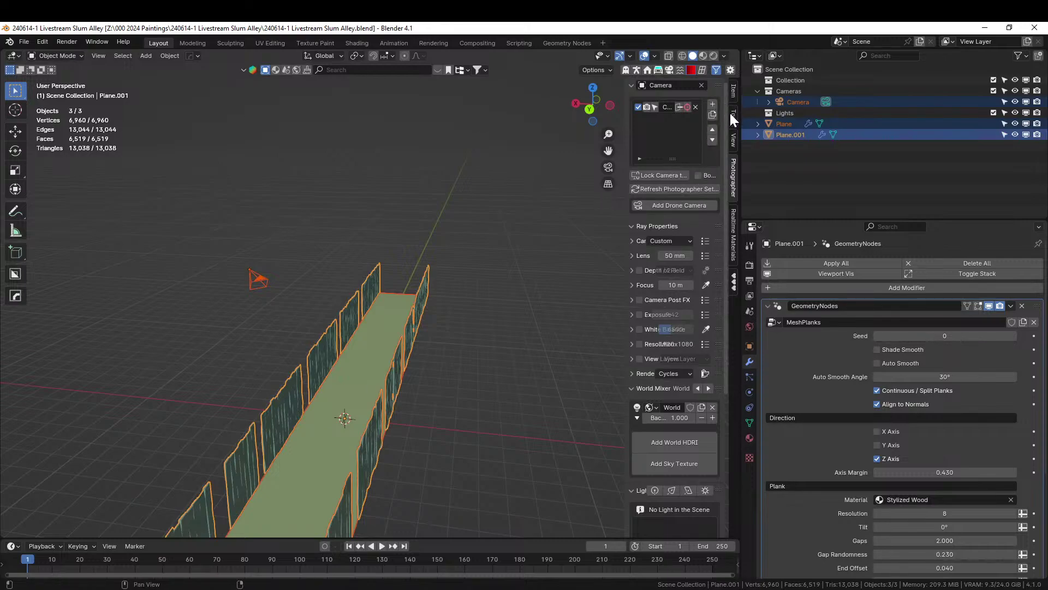
pyautogui.moveTo(371, 431); pyautogui.dragTo(382, 420, button='middle')
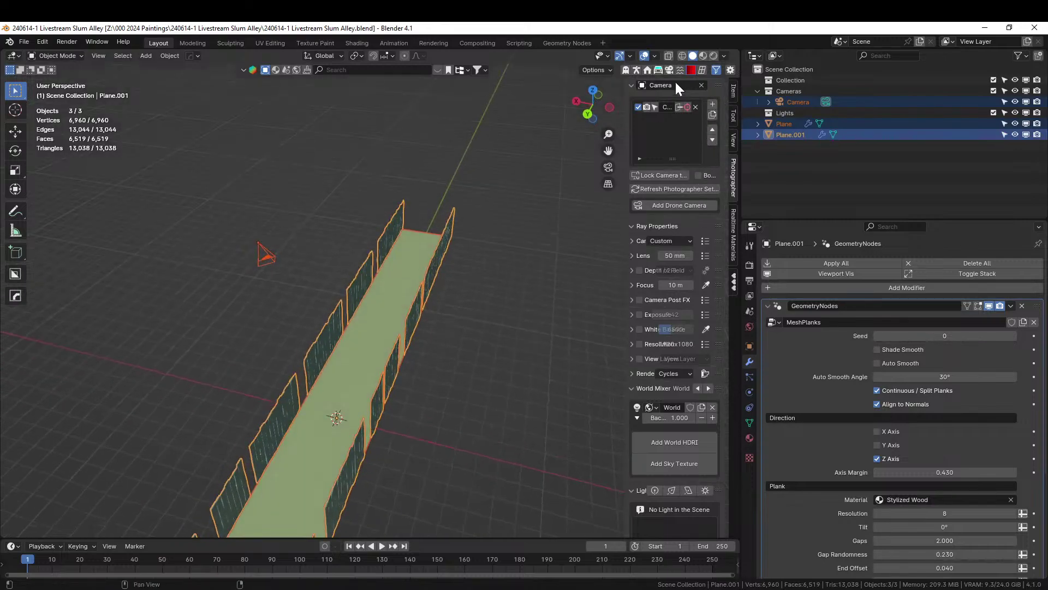
pyautogui.click(638, 70)
pyautogui.click(733, 208)
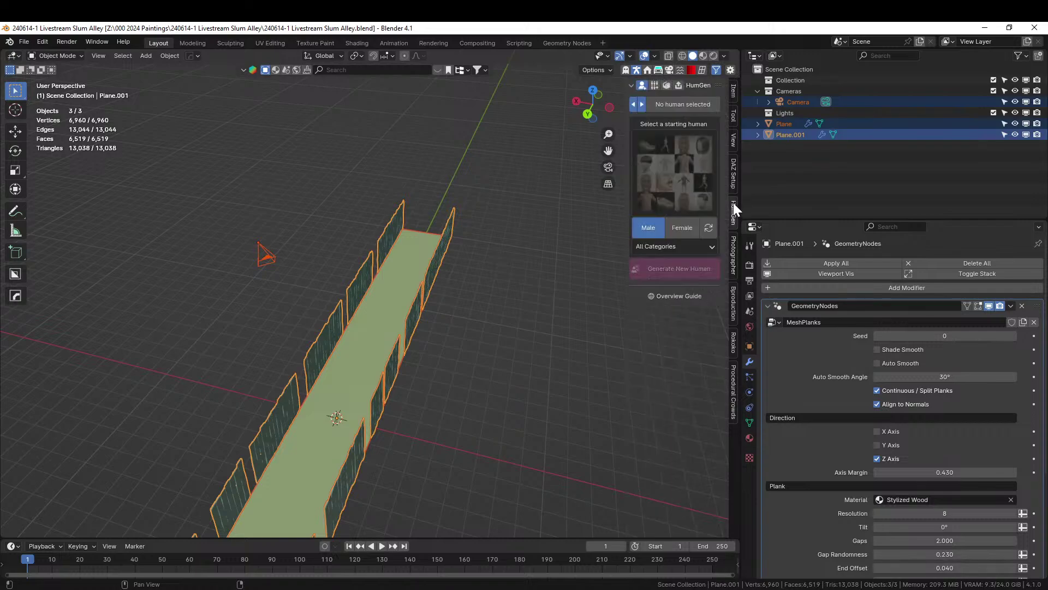
pyautogui.click(696, 211)
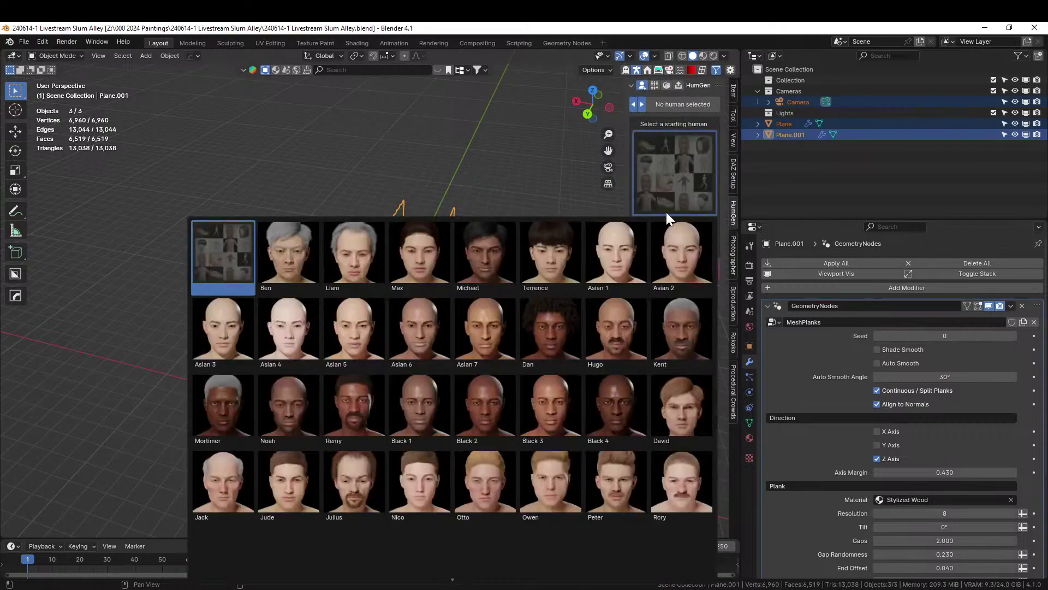
pyautogui.click(613, 252)
pyautogui.click(667, 267)
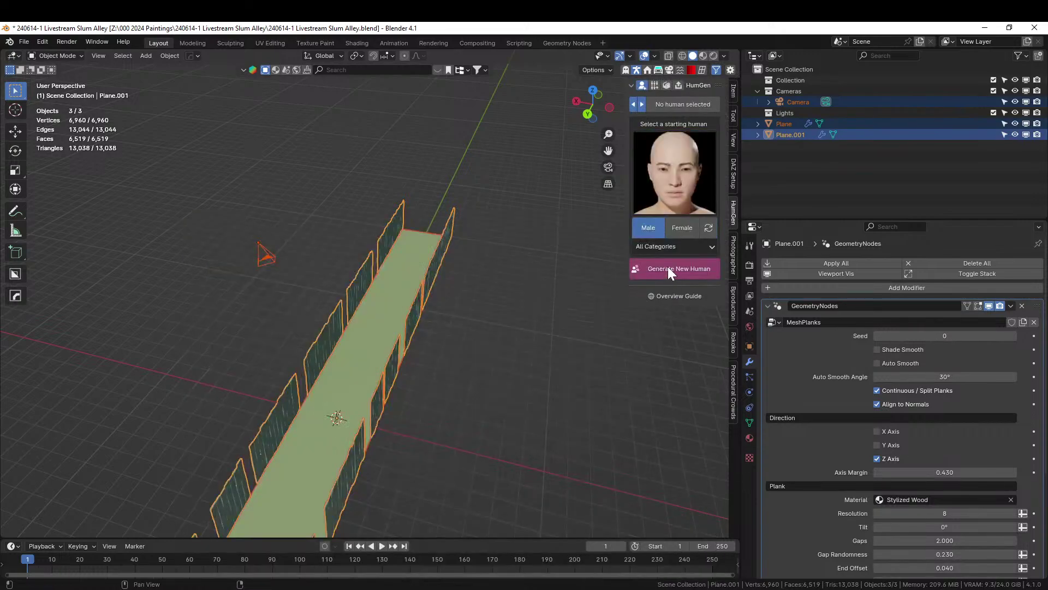
pyautogui.moveTo(475, 369); pyautogui.dragTo(440, 403, button='middle')
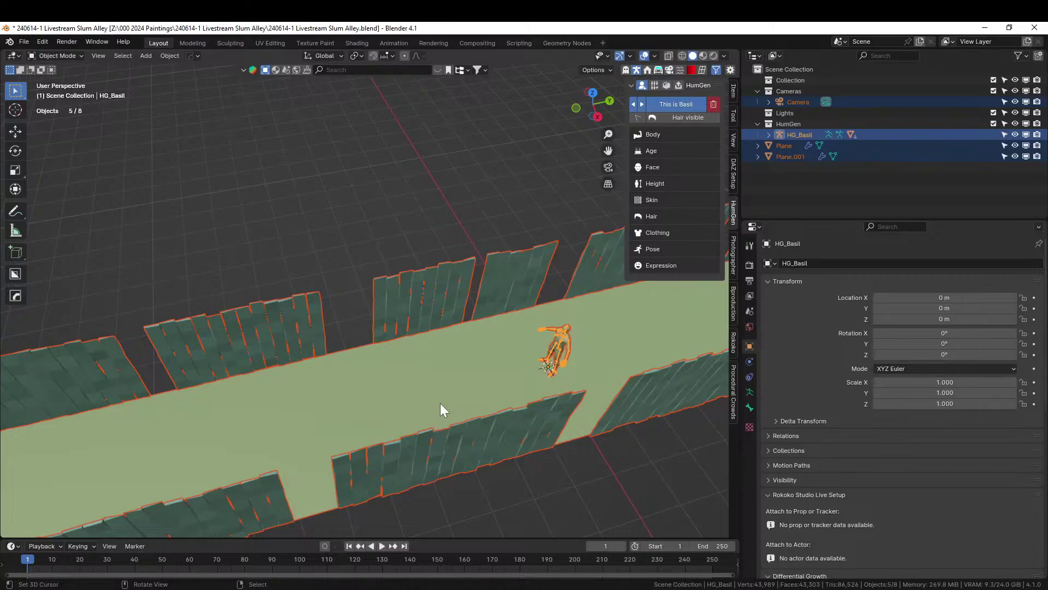
pyautogui.moveTo(259, 392); pyautogui.dragTo(426, 379, button='middle')
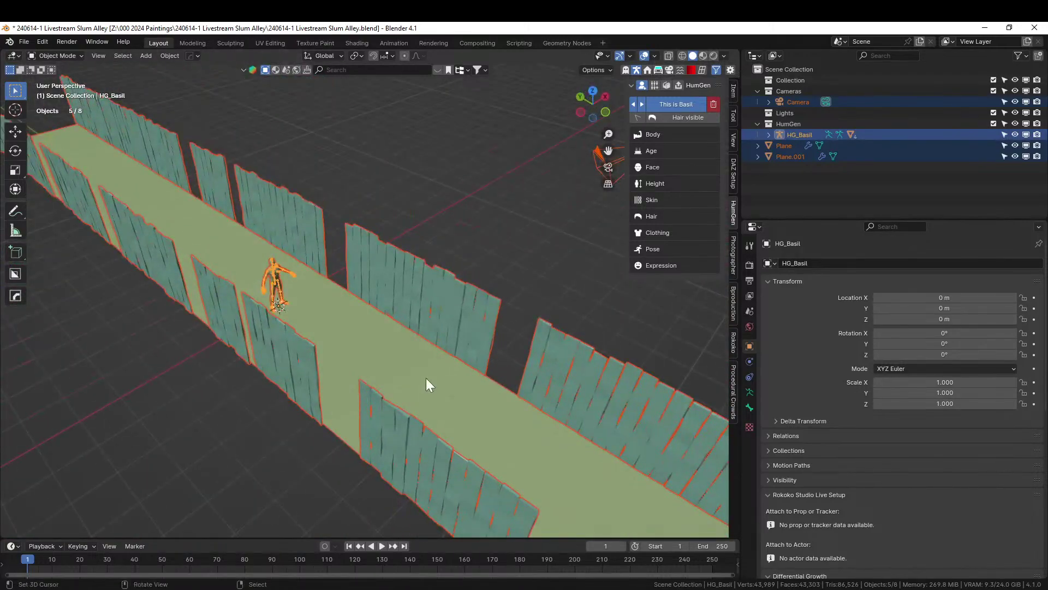
# Extrude the ground plane's long edge on the negative X side outward twice along X, about 1.4 m each time
pyautogui.click(454, 220)
pyautogui.moveTo(454, 221); pyautogui.dragTo(386, 326, button='middle')
pyautogui.click(386, 327)
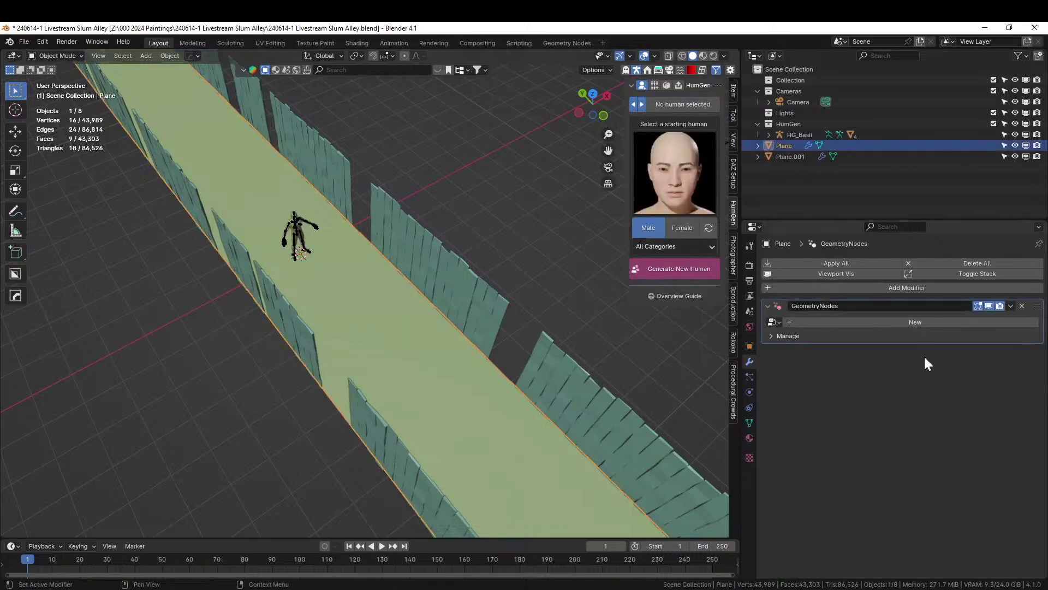
pyautogui.press('Tab')
pyautogui.moveTo(405, 411); pyautogui.dragTo(370, 435, button='middle')
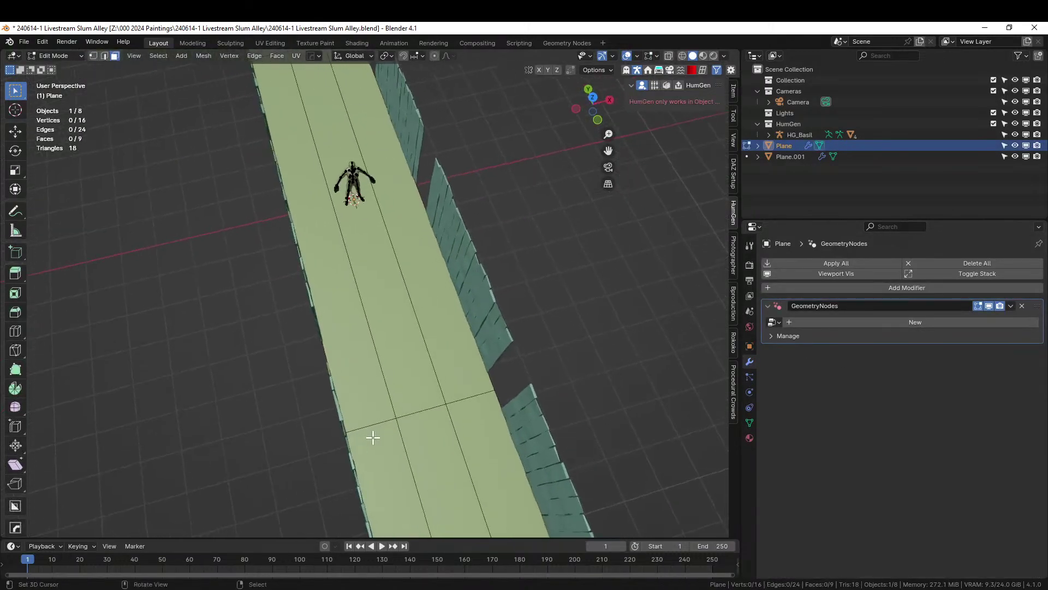
pyautogui.press('KP_7')
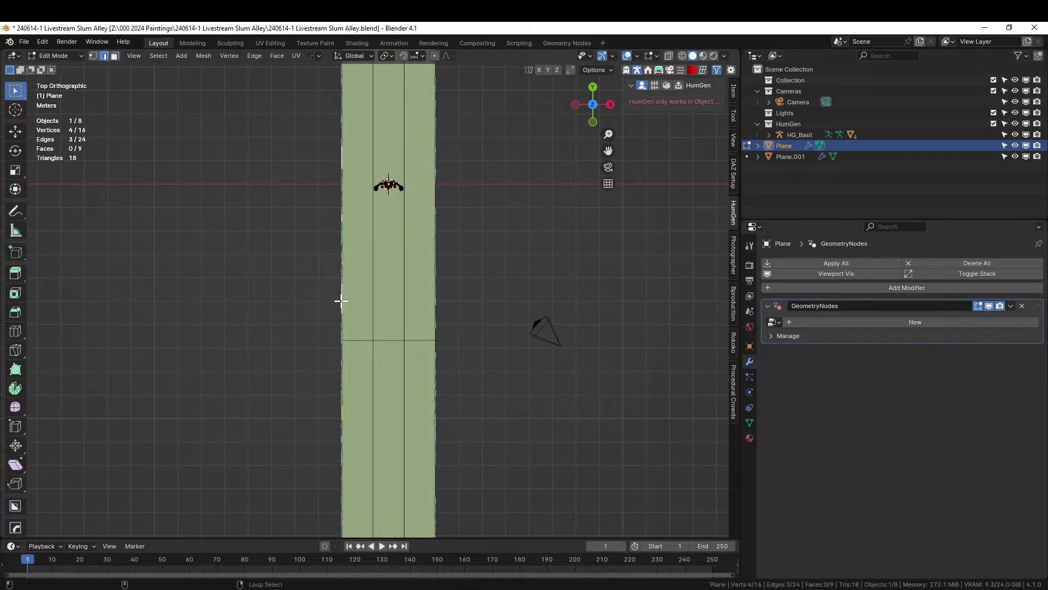
pyautogui.press('e')
pyautogui.press('x')
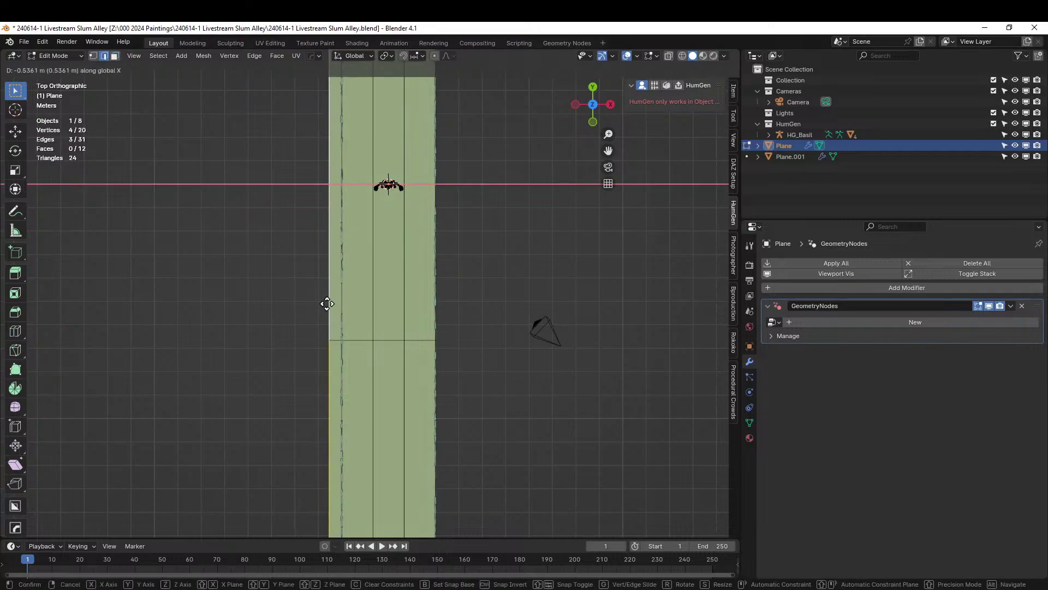
pyautogui.click(308, 304)
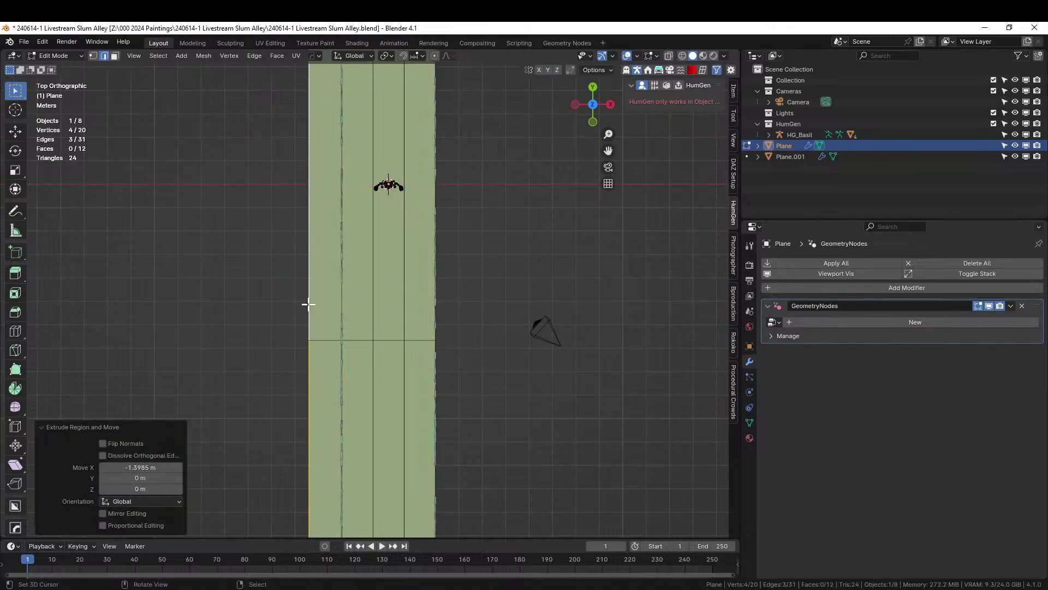
pyautogui.press('e')
pyautogui.press('x')
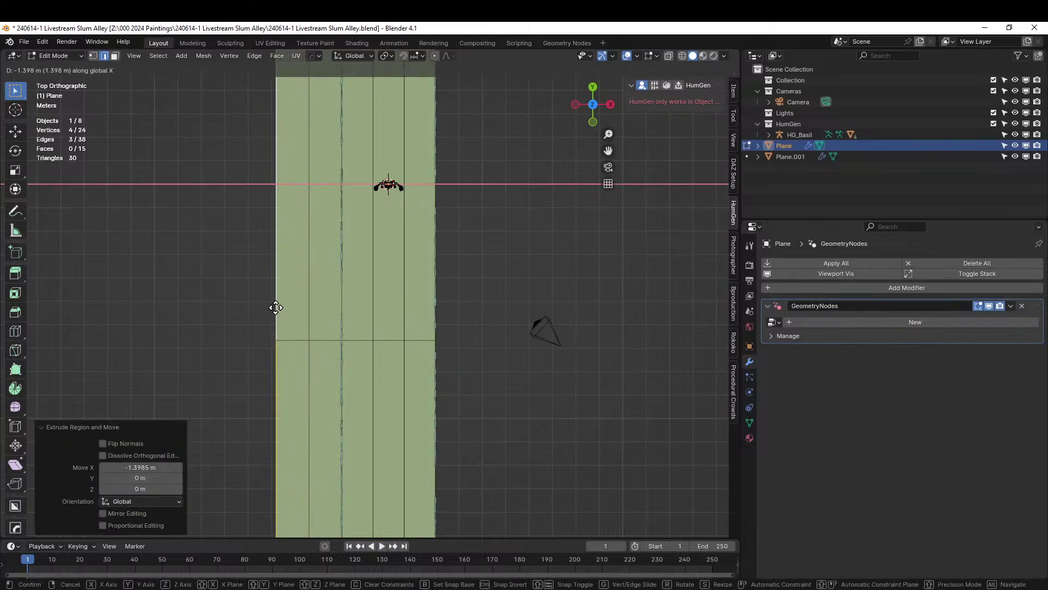
pyautogui.click(276, 308)
# Extrude the ground plane's opposite long edge outward along X by about 1.19 m and again by about 1.26 m, and return to Object Mode
pyautogui.moveTo(444, 328); pyautogui.dragTo(433, 310, button='middle')
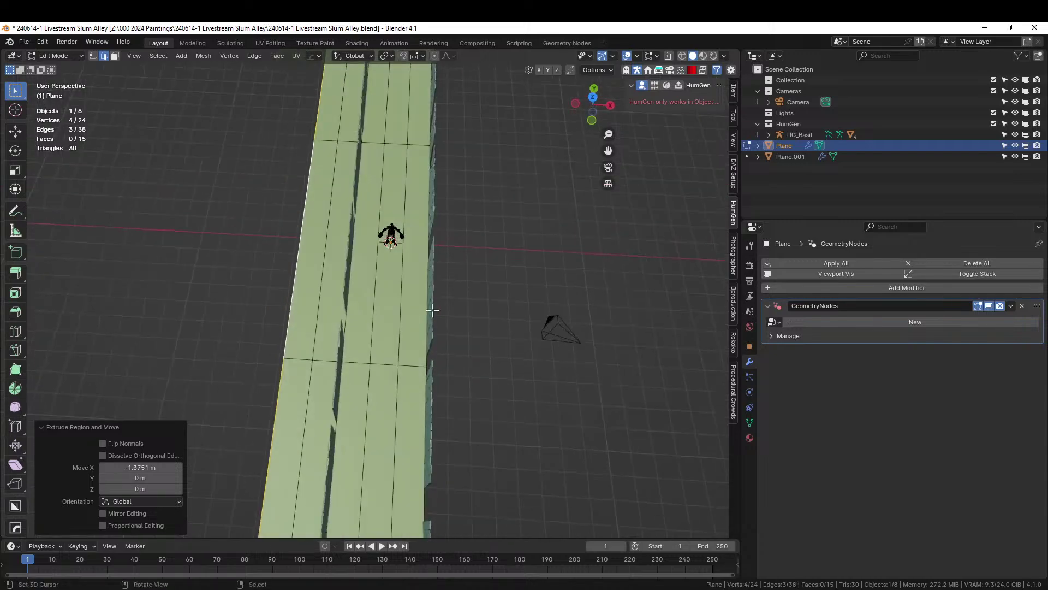
pyautogui.click(427, 355)
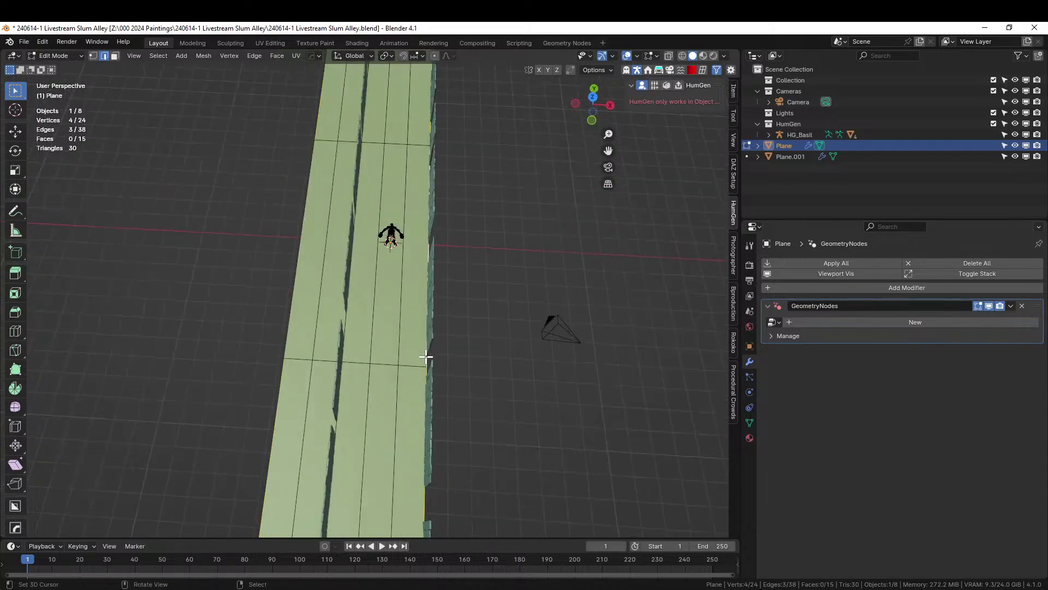
pyautogui.press('KP_7')
pyautogui.press('e')
pyautogui.press('x')
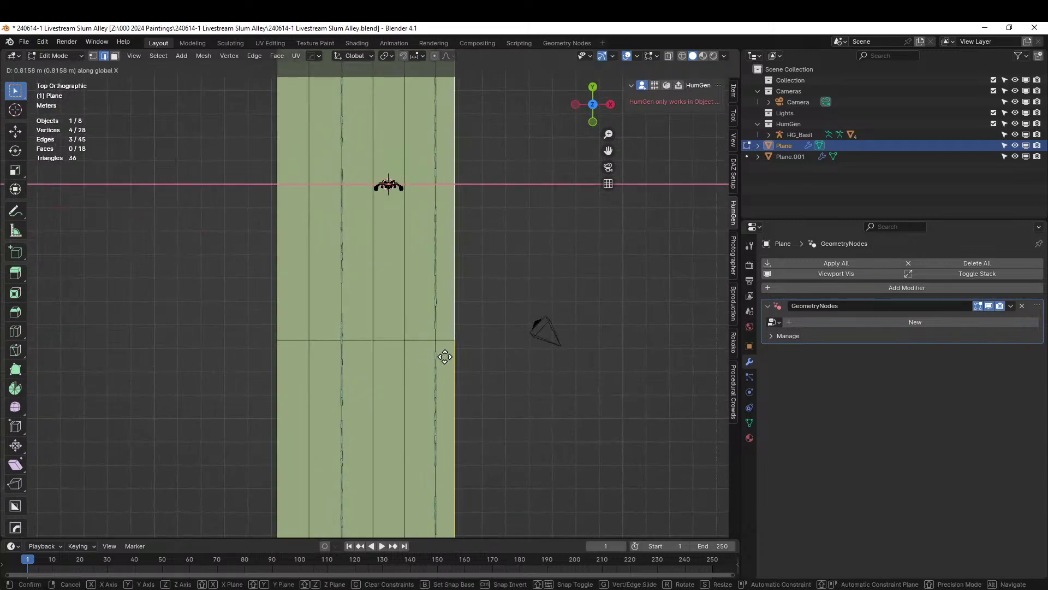
pyautogui.click(453, 356)
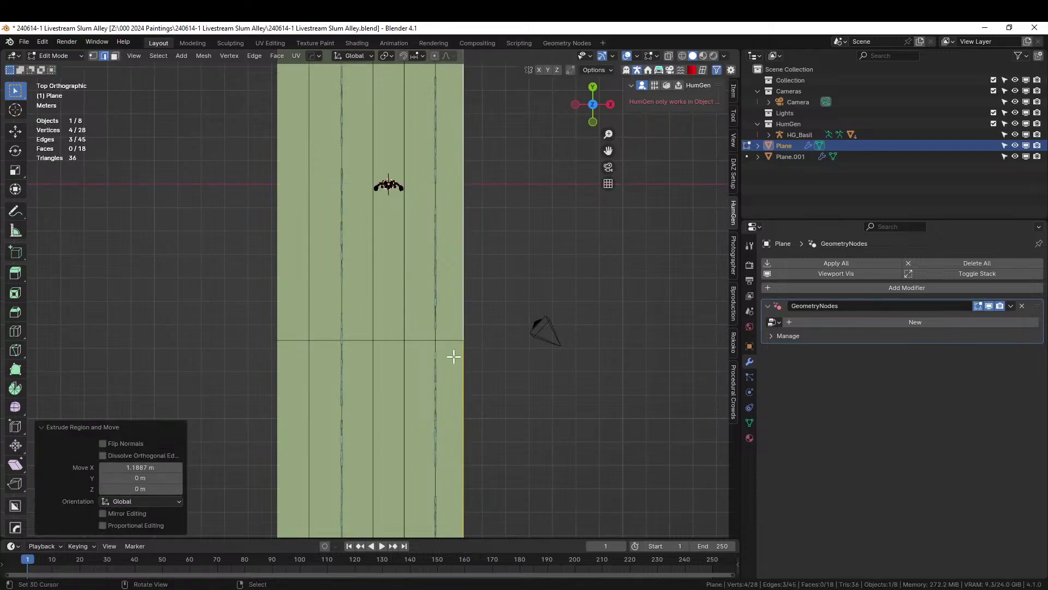
pyautogui.press('e')
pyautogui.press('x')
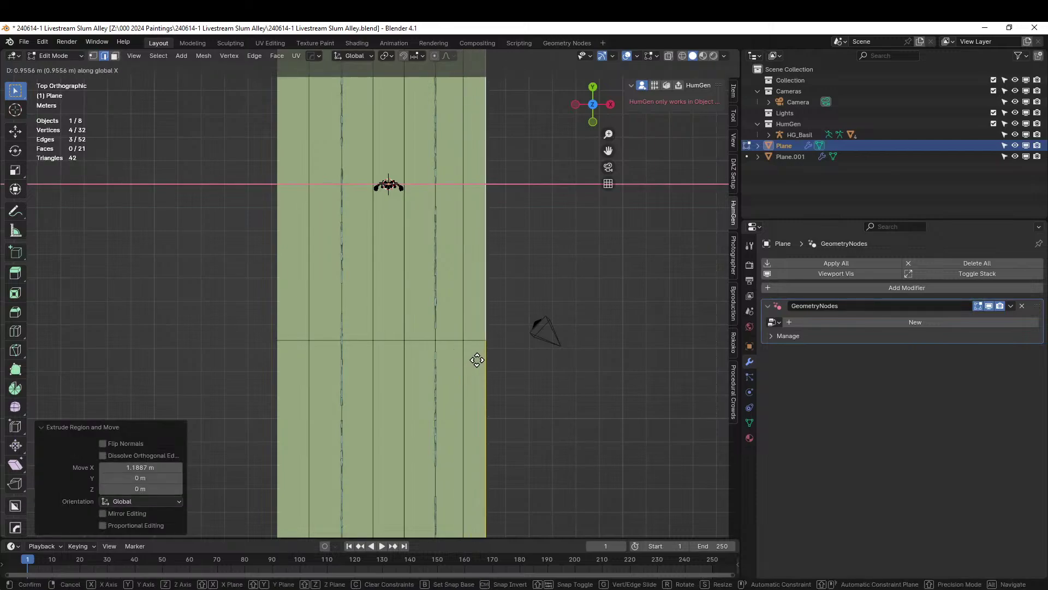
pyautogui.click(485, 361)
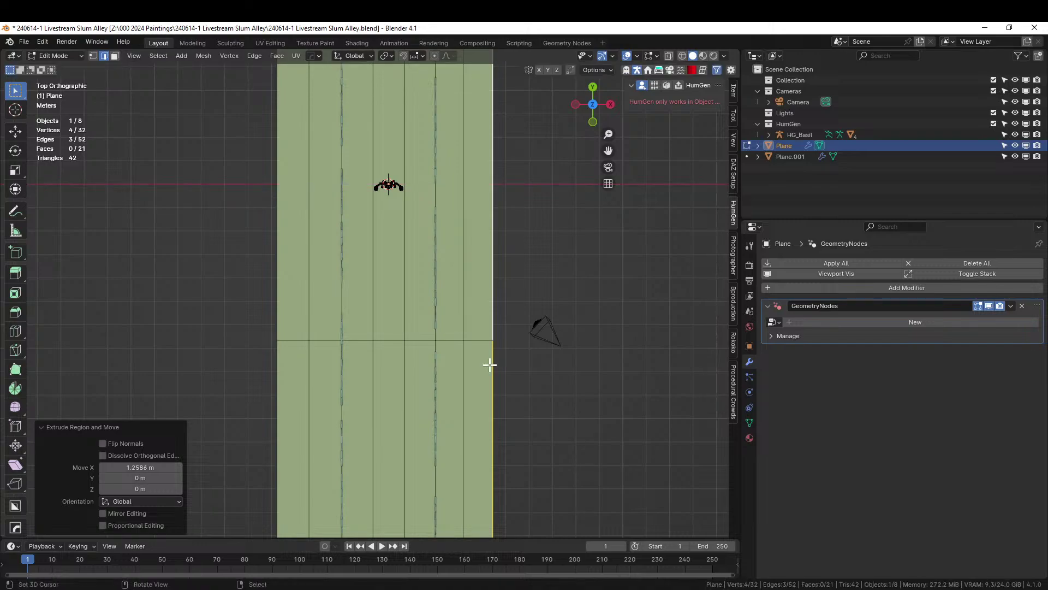
pyautogui.moveTo(489, 363); pyautogui.dragTo(602, 324, button='middle')
pyautogui.press('Tab')
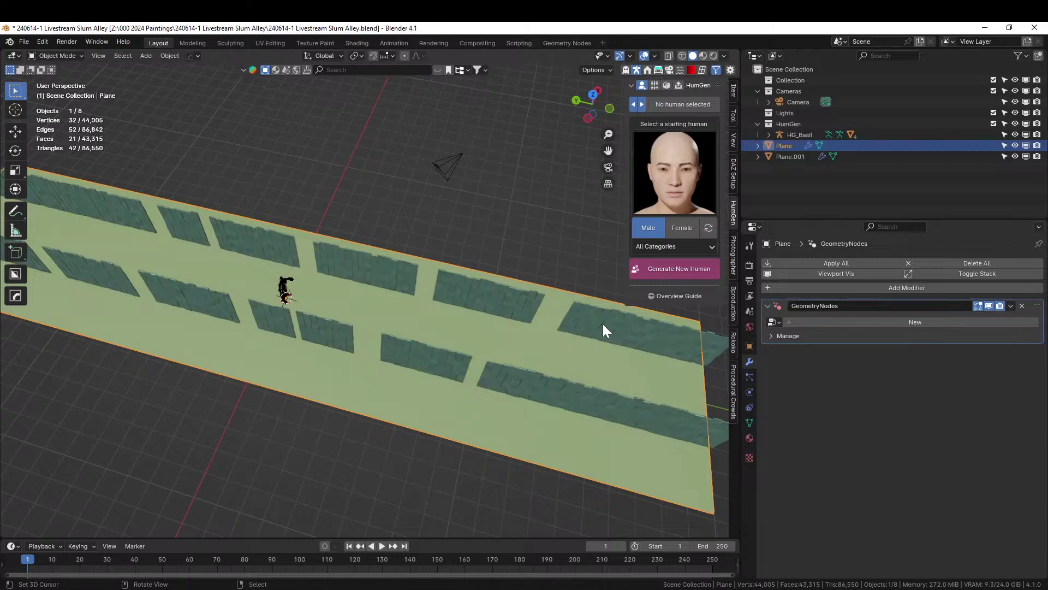
# Append the Terrainer_Base node tree from AutoTerrainGenerator_Base_LITE.blend in the Terrain Generator folder
pyautogui.moveTo(588, 331); pyautogui.dragTo(3, 358, button='middle')
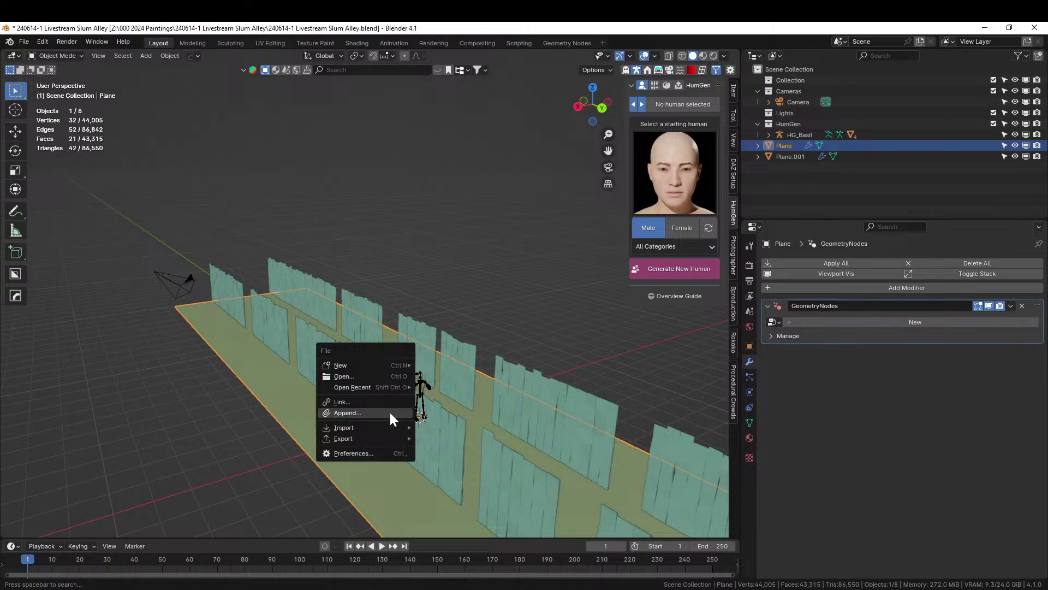
pyautogui.click(347, 412)
pyautogui.click(165, 223)
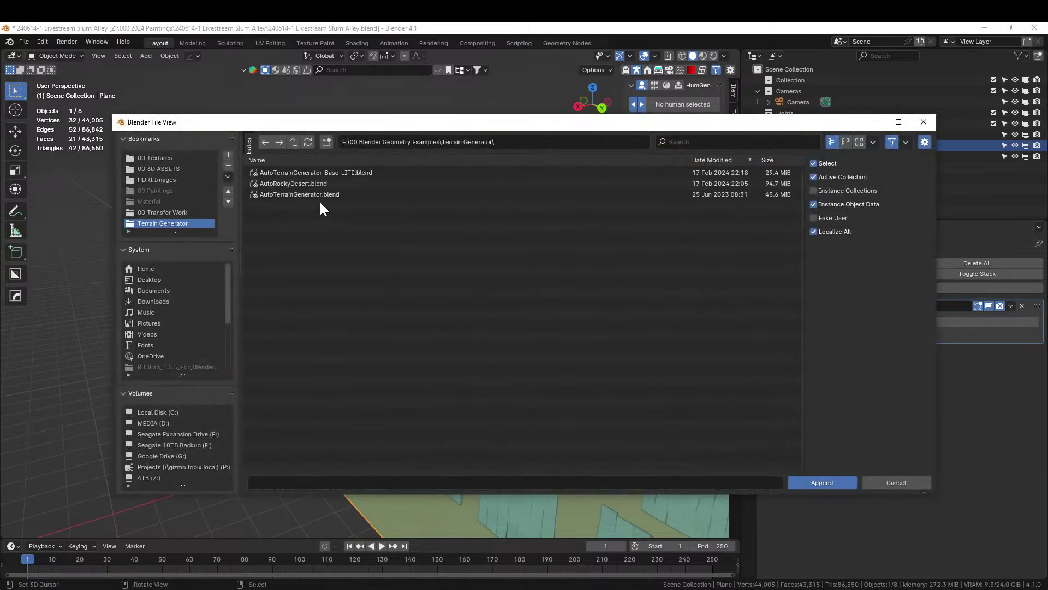
pyautogui.doubleClick(335, 169)
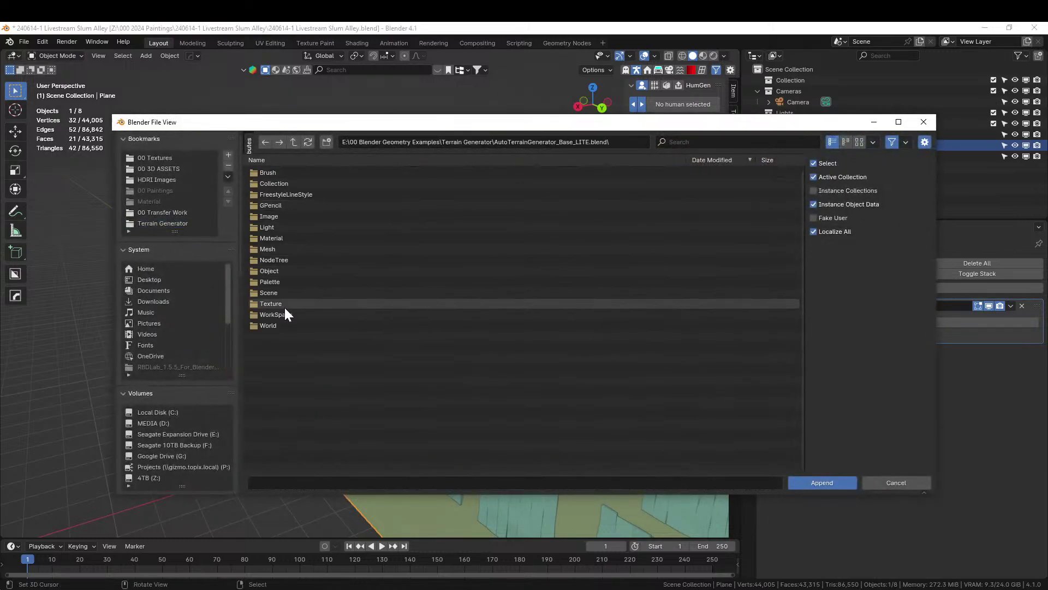
pyautogui.doubleClick(271, 261)
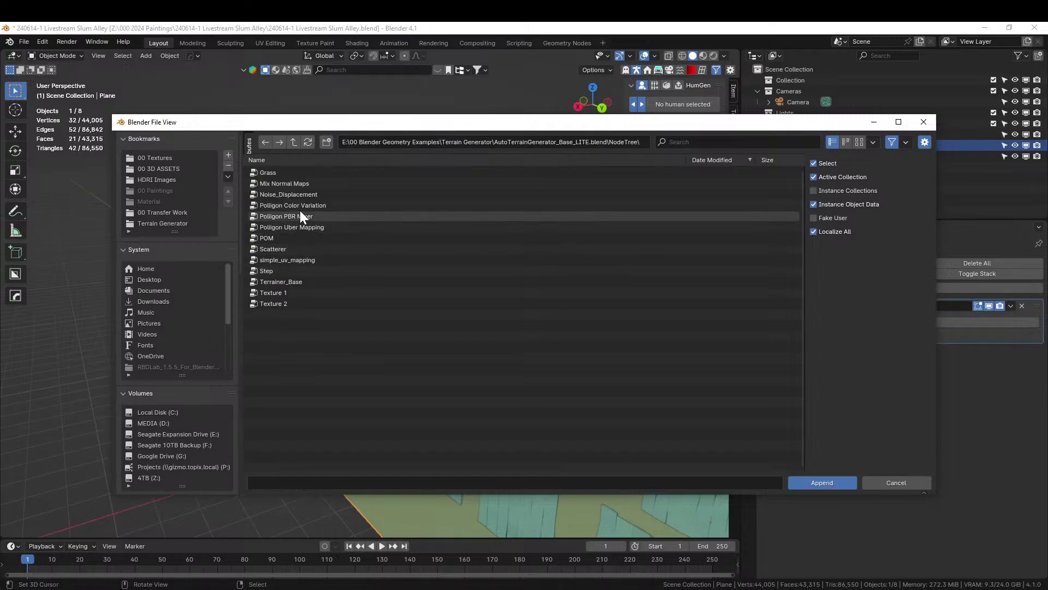
pyautogui.doubleClick(301, 281)
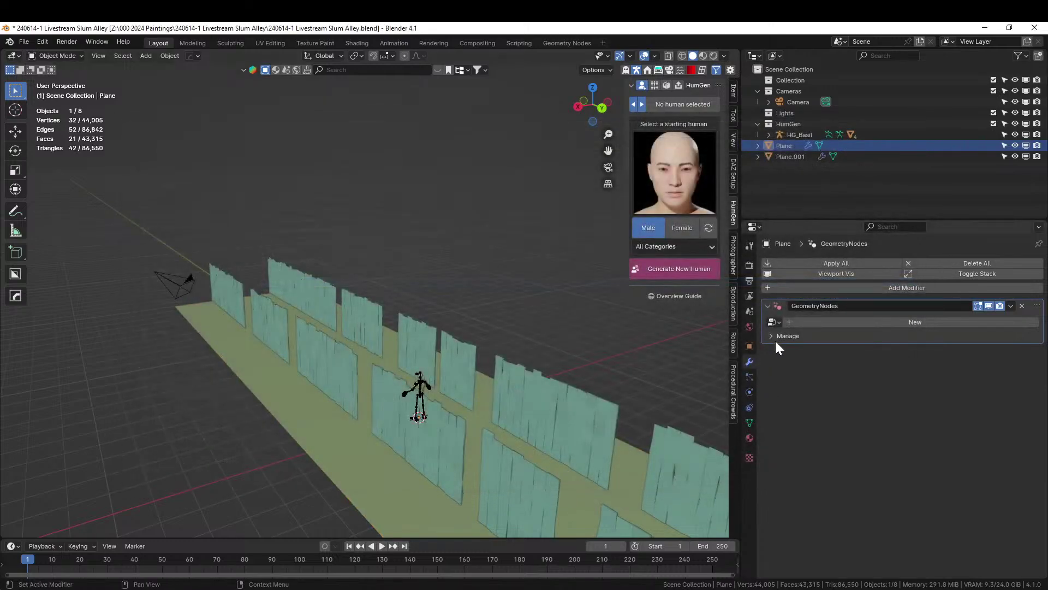
# Assign the Terrainer_Base node tree to the ground plane's GeometryNodes modifier and set its Mesh Resolution to 6
pyautogui.click(779, 323)
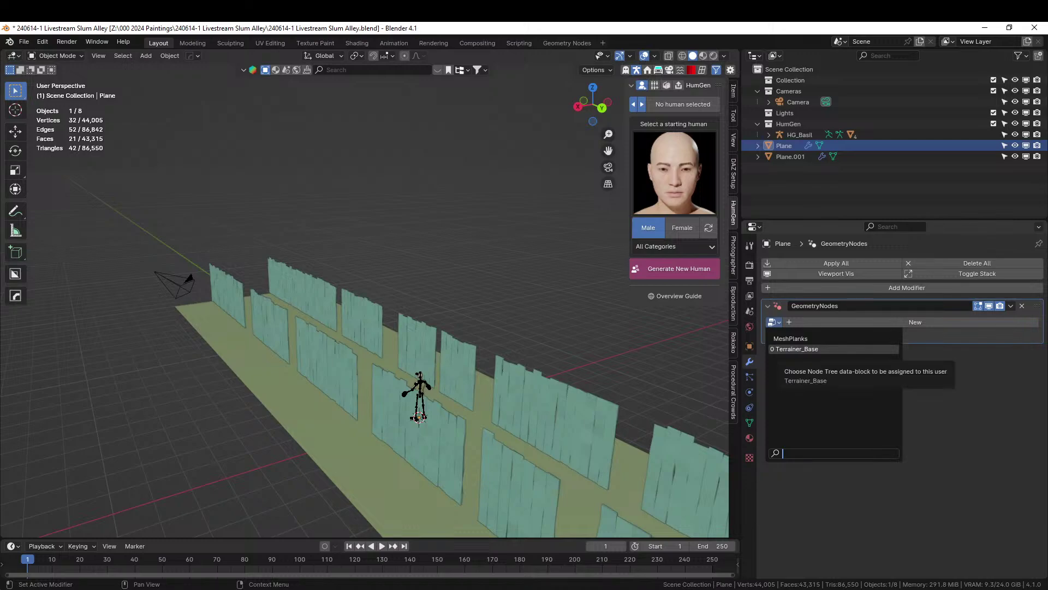
pyautogui.click(796, 353)
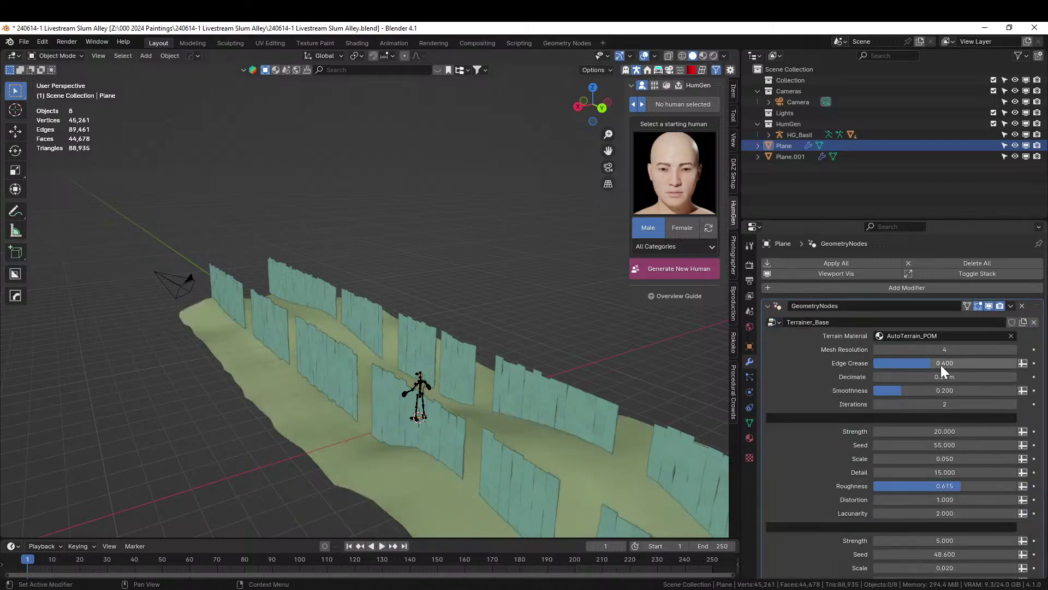
pyautogui.click(1013, 349)
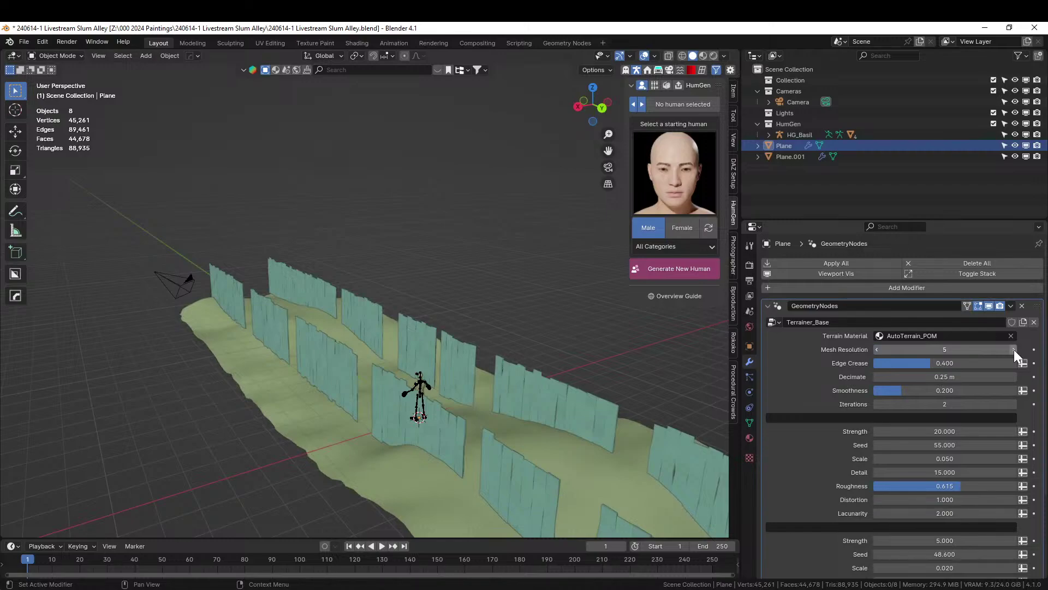
pyautogui.click(1014, 349)
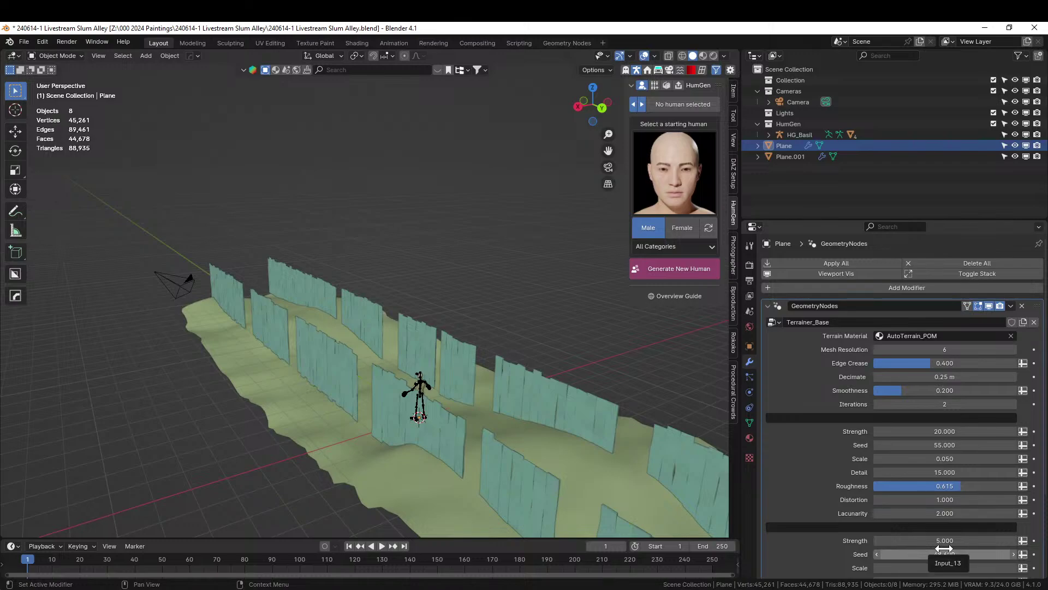
# Set the terrain's Decimate to 0.1 m and the Strength of the second noise group to 1
pyautogui.click(947, 377)
pyautogui.press('Return')
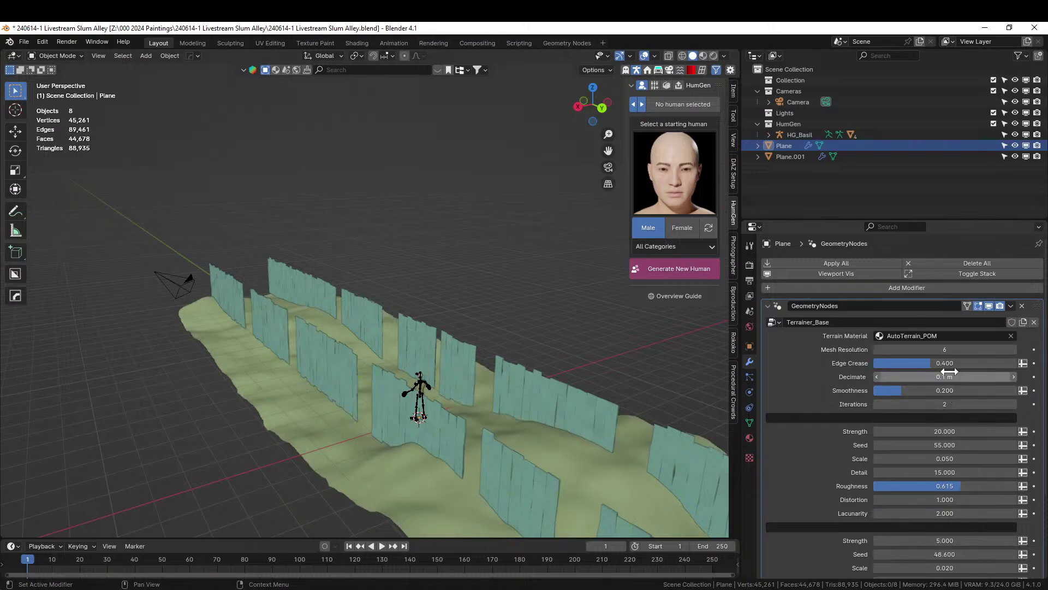
pyautogui.click(940, 541)
pyautogui.press('Return')
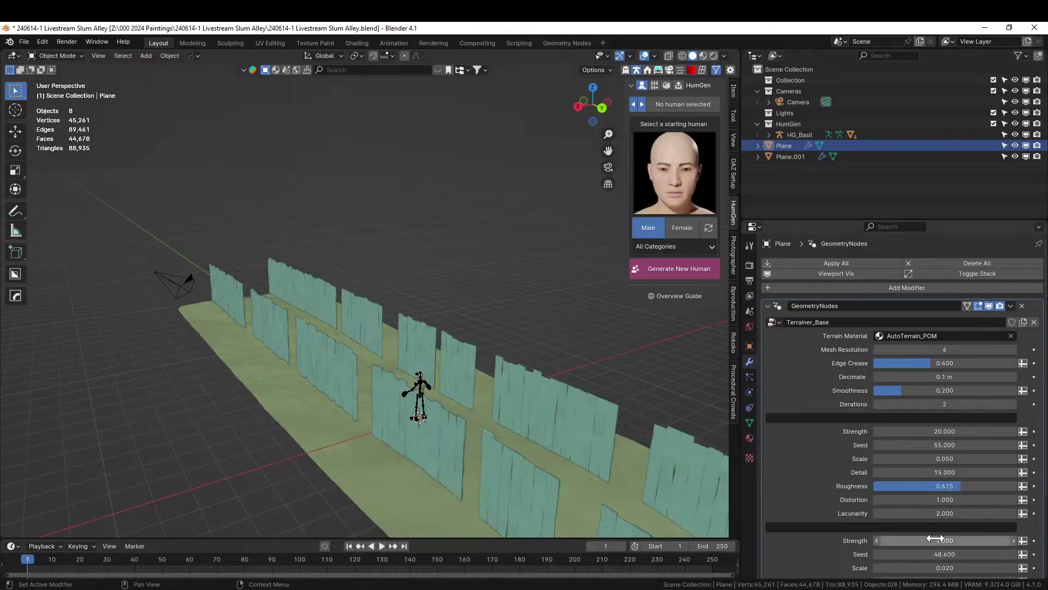
# Set the second noise group's Scale to 0.220 and its Strength to 0.2 for a subtly uneven ground
pyautogui.moveTo(494, 452); pyautogui.dragTo(258, 351, button='middle')
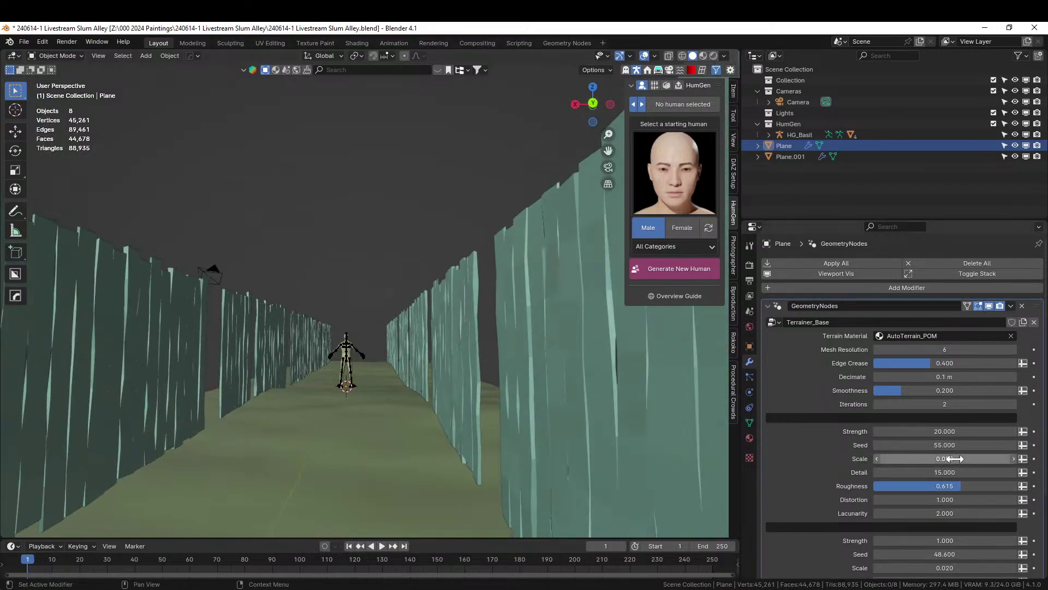
pyautogui.scroll(-2, 958, 546)
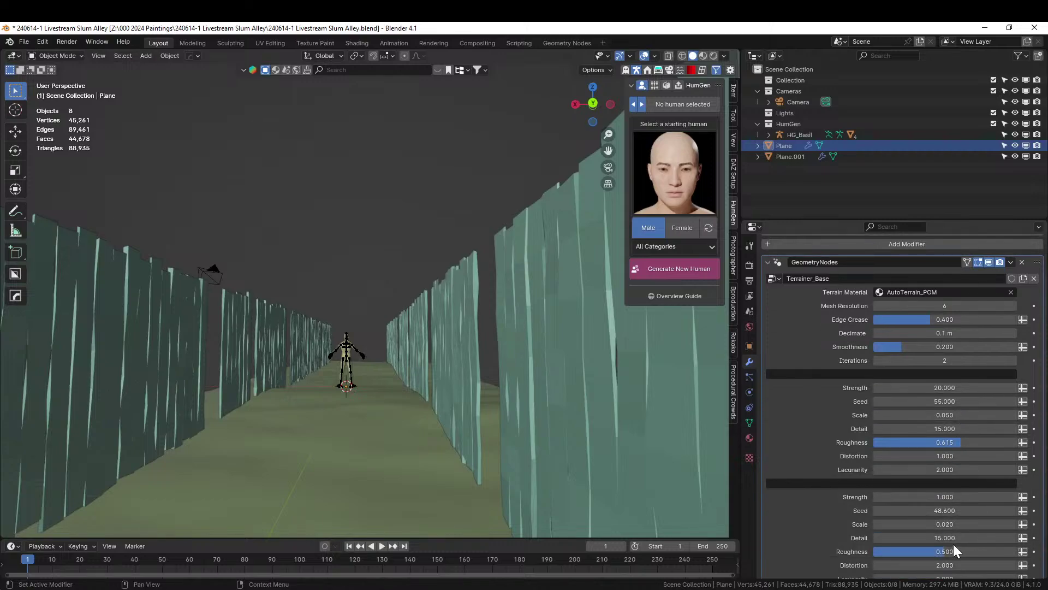
pyautogui.moveTo(952, 523); pyautogui.dragTo(1001, 523)
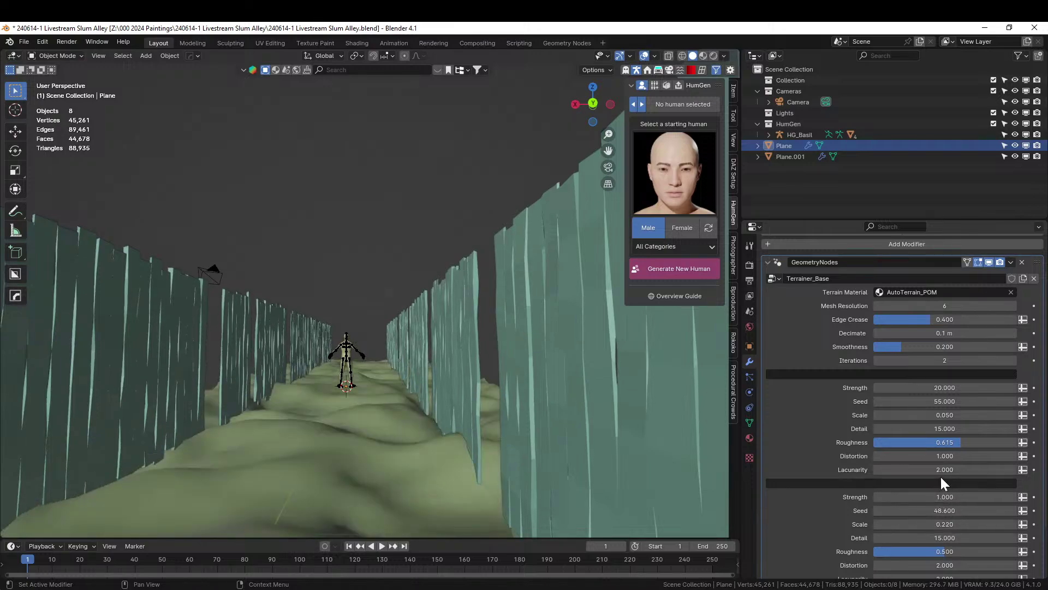
pyautogui.doubleClick(943, 497)
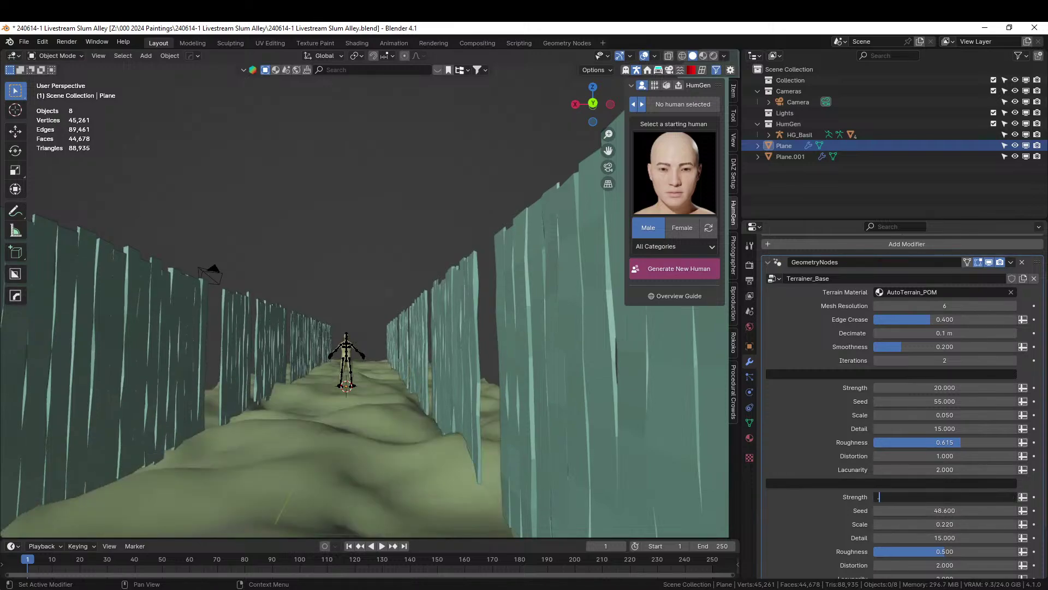
pyautogui.write('.2')
pyautogui.press('Return')
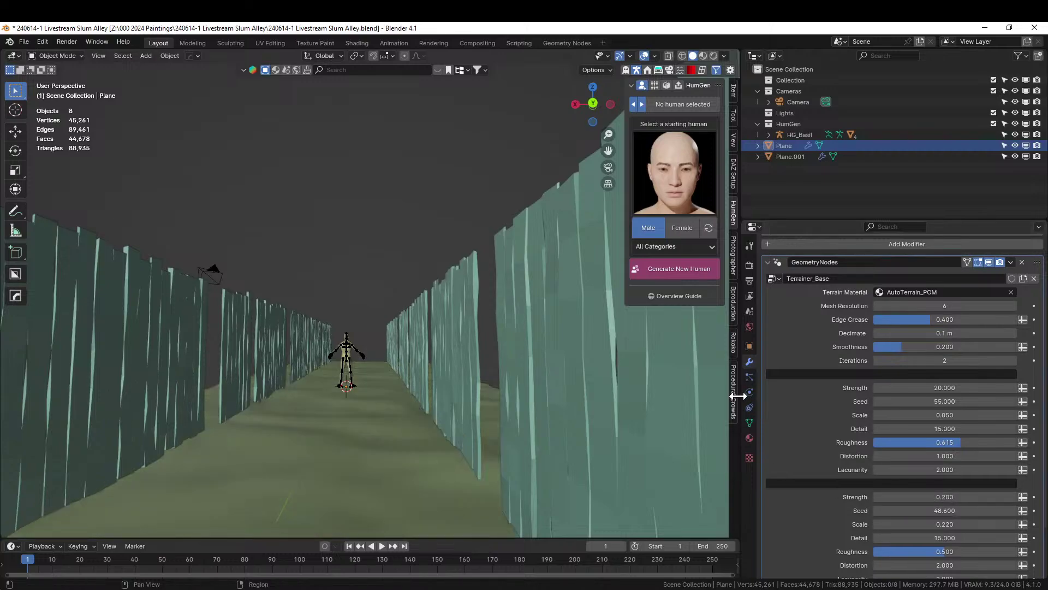
# Apply the terrain's GeometryNodes modifier to the ground plane, check the mesh in Edit Mode and return to Object Mode
pyautogui.moveTo(374, 466); pyautogui.dragTo(595, 456, button='middle')
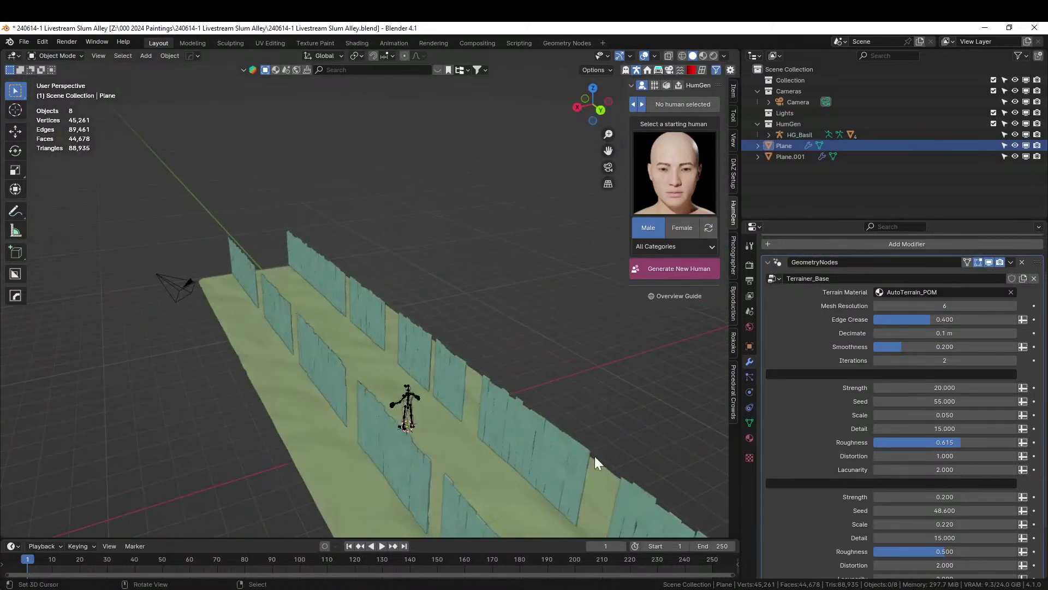
pyautogui.hotkey('ctrl', 'a')
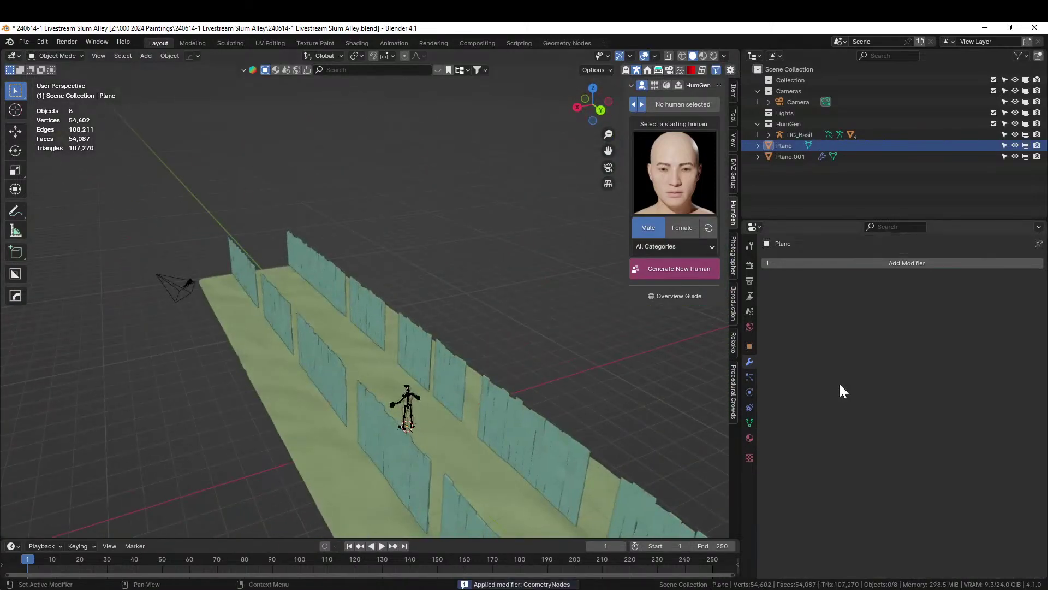
pyautogui.press('Tab')
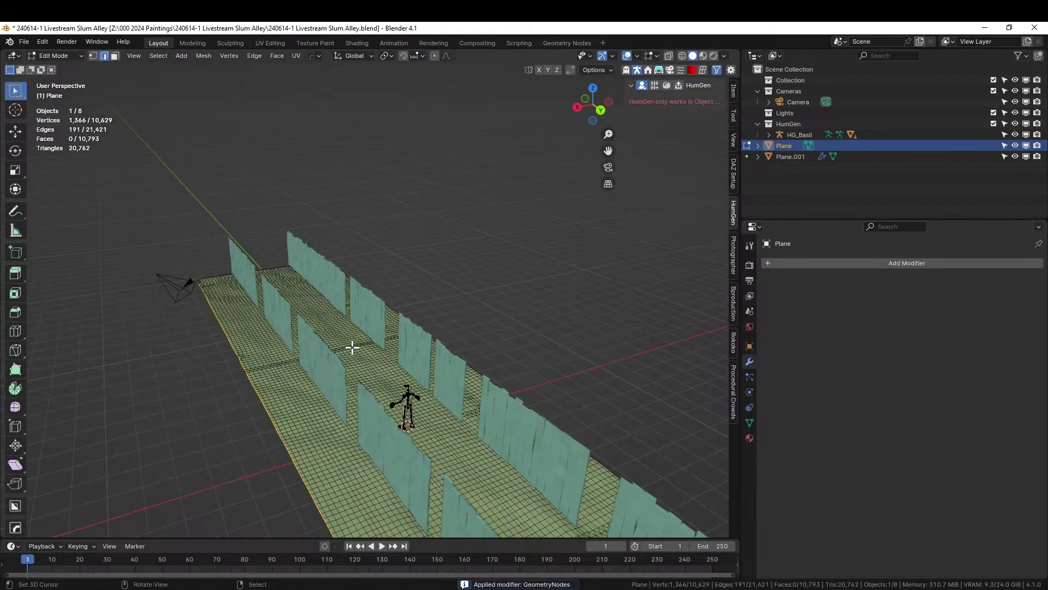
pyautogui.moveTo(351, 346); pyautogui.dragTo(331, 328, button='middle')
pyautogui.scroll(-4, 440, 423)
pyautogui.press('Tab')
pyautogui.press('Tab')
pyautogui.press('Tab')
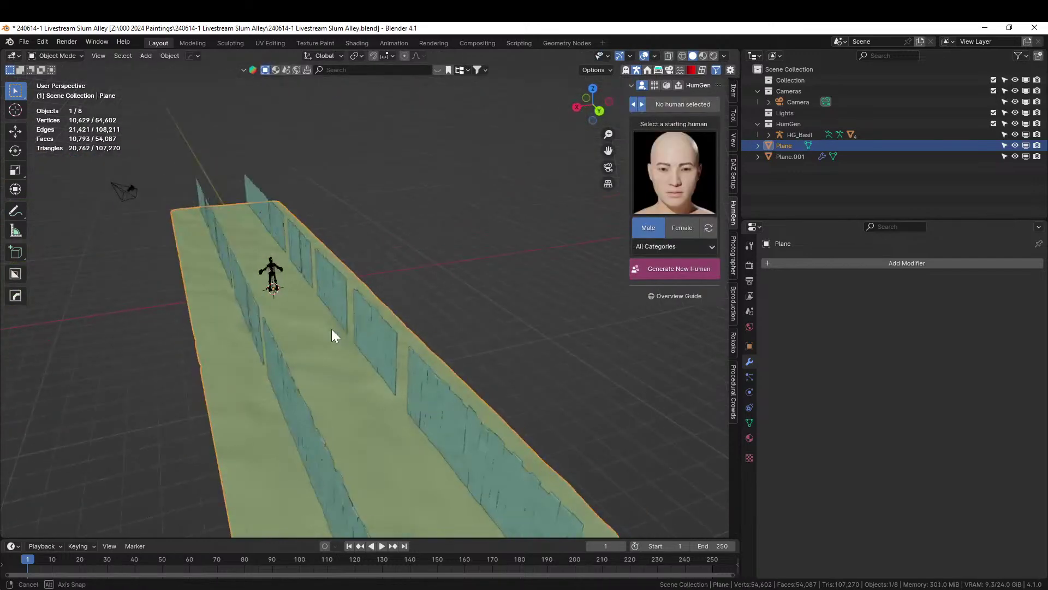
# Displace the ground plane with Random Flow's Quick Displacement, using Clouds noise at size 1 and strength 0.2
pyautogui.hotkey('ctrl', 'alt', 'x')
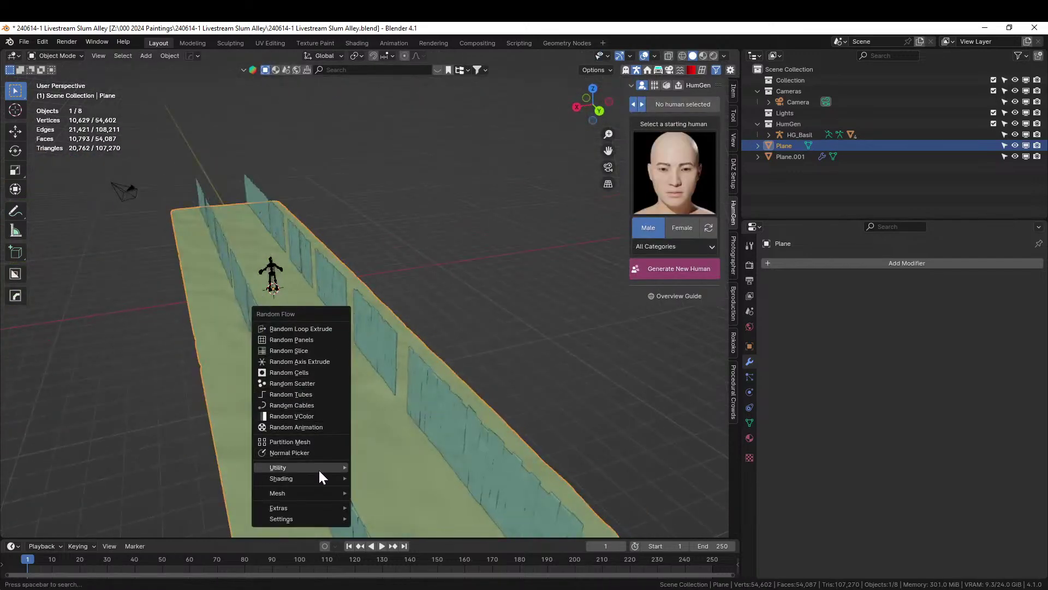
pyautogui.moveTo(319, 470)
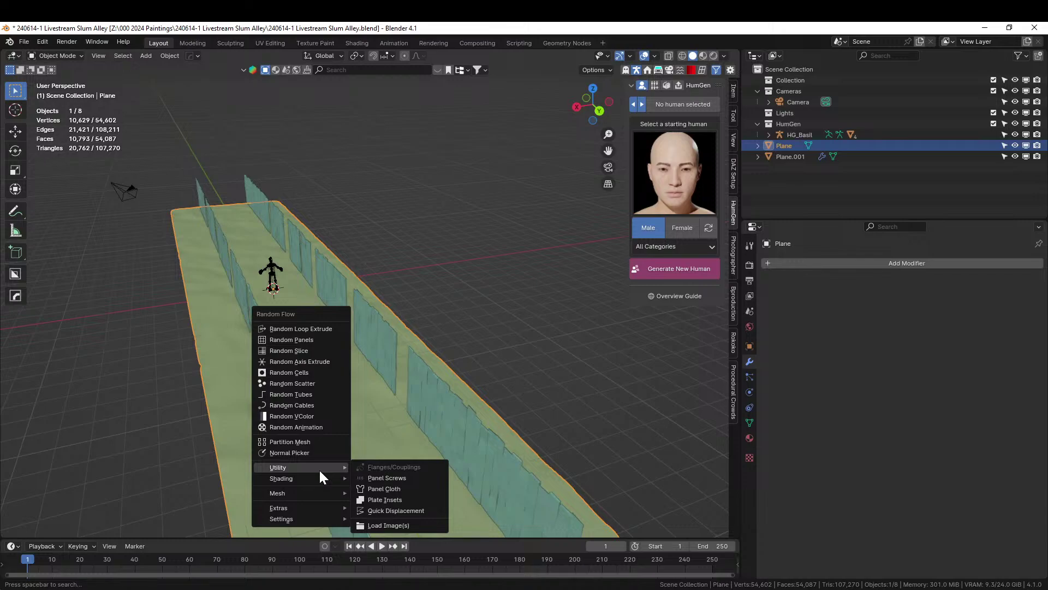
pyautogui.click(407, 510)
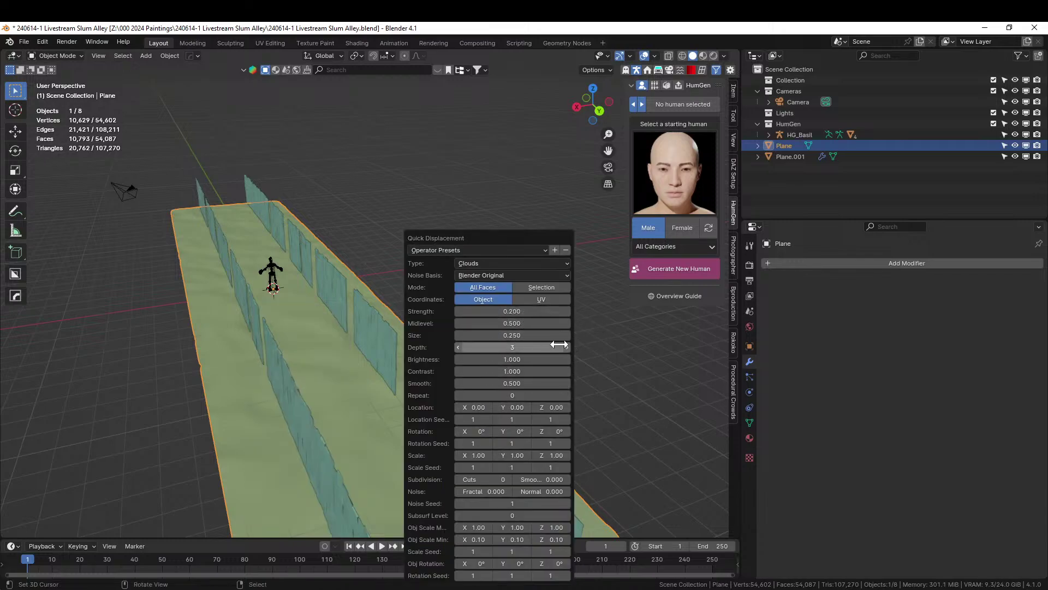
pyautogui.click(513, 311)
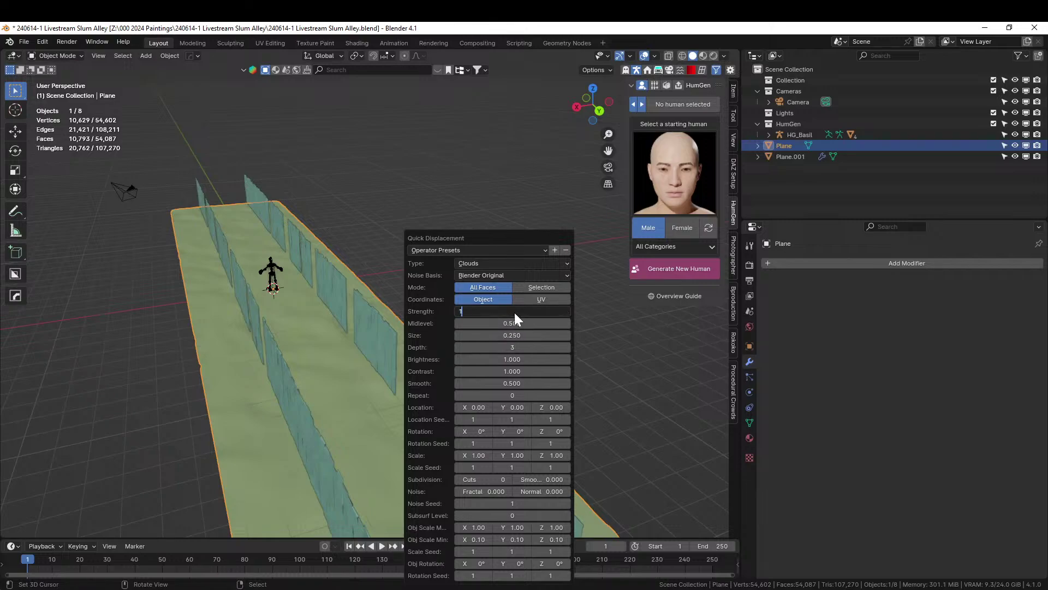
pyautogui.write('1')
pyautogui.press('Return')
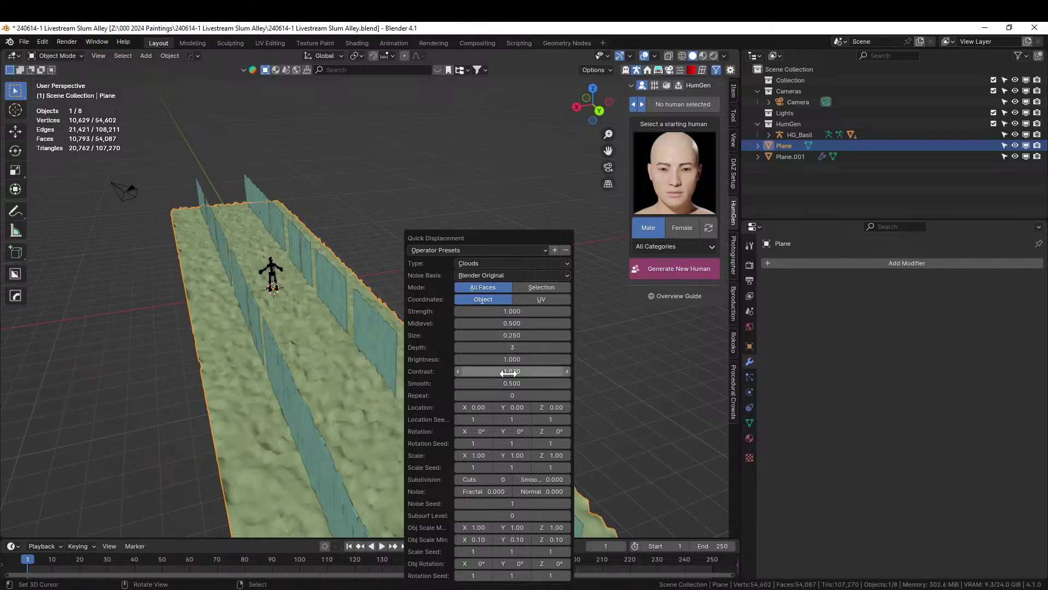
pyautogui.click(512, 335)
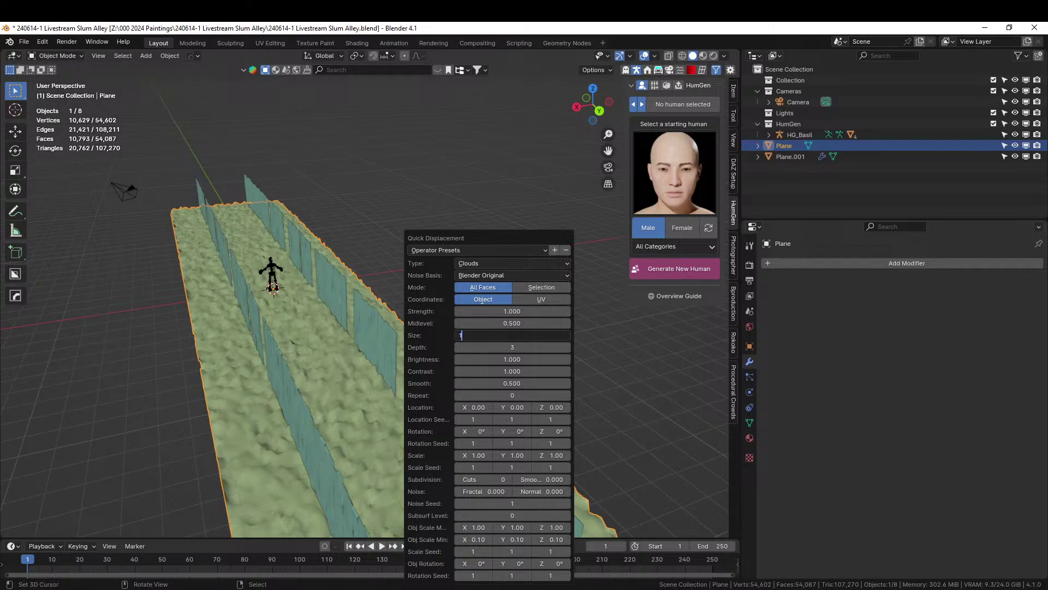
pyautogui.press('Return')
pyautogui.click(513, 311)
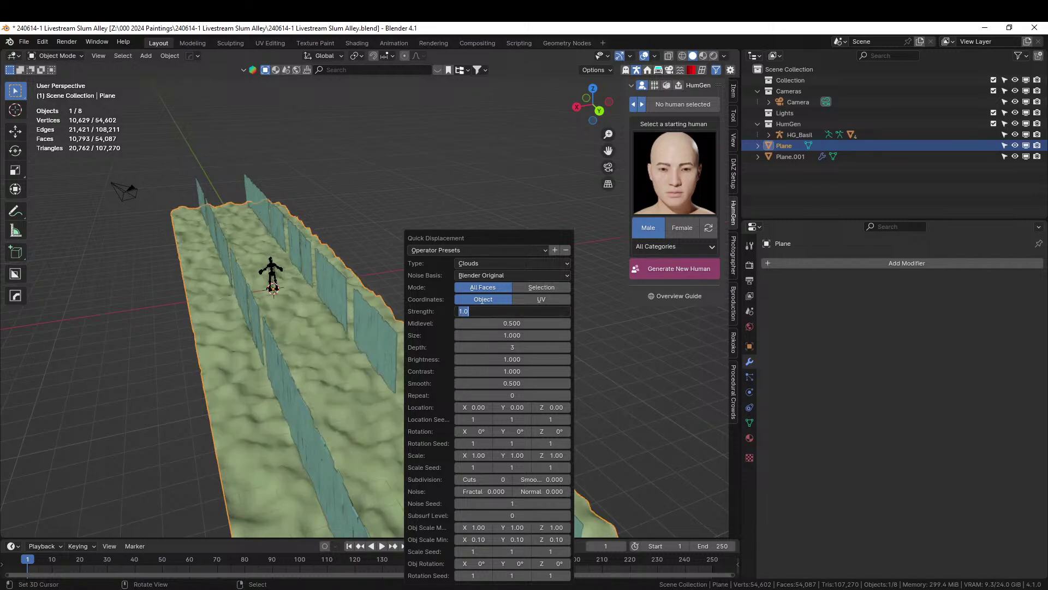
pyautogui.write('.2')
pyautogui.press('Return')
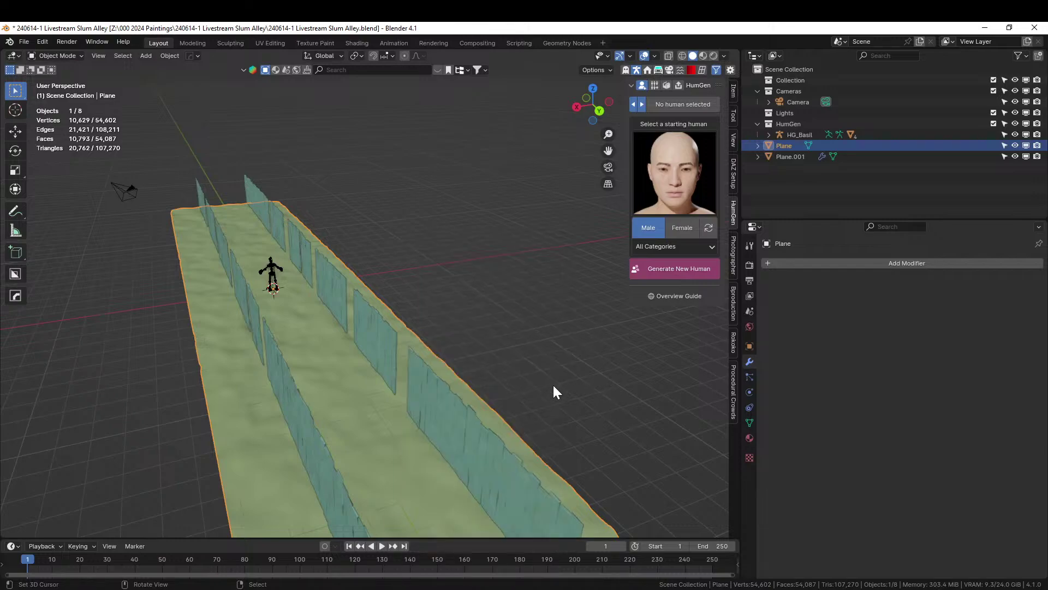
# Run Quick Displacement on the ground plane again with strength 0.1 and size 0.5, then deselect the plane
pyautogui.moveTo(552, 383); pyautogui.dragTo(437, 361, button='middle')
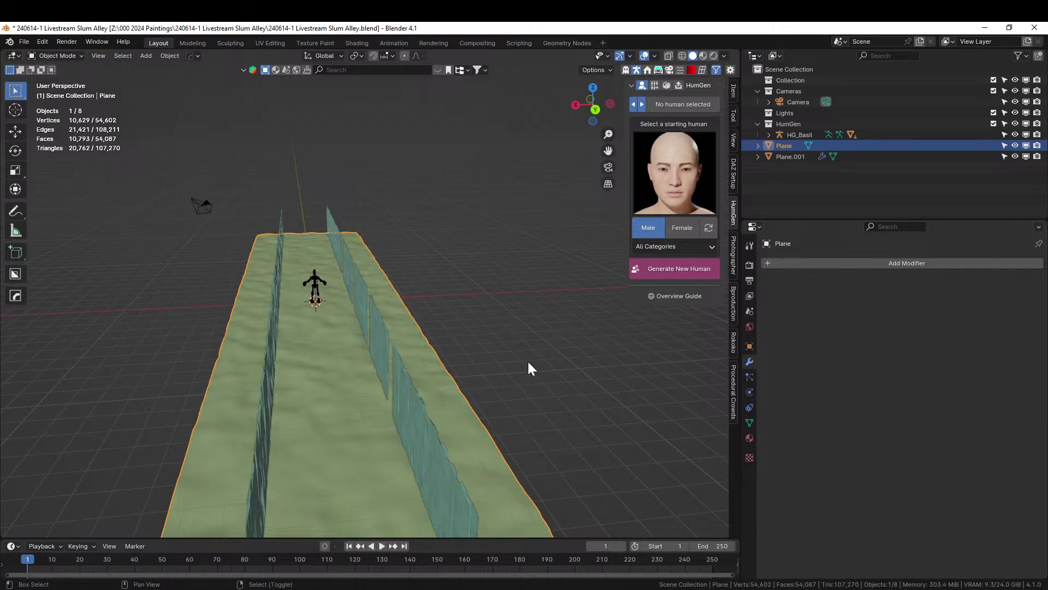
pyautogui.hotkey('shift', 'alt', 'f')
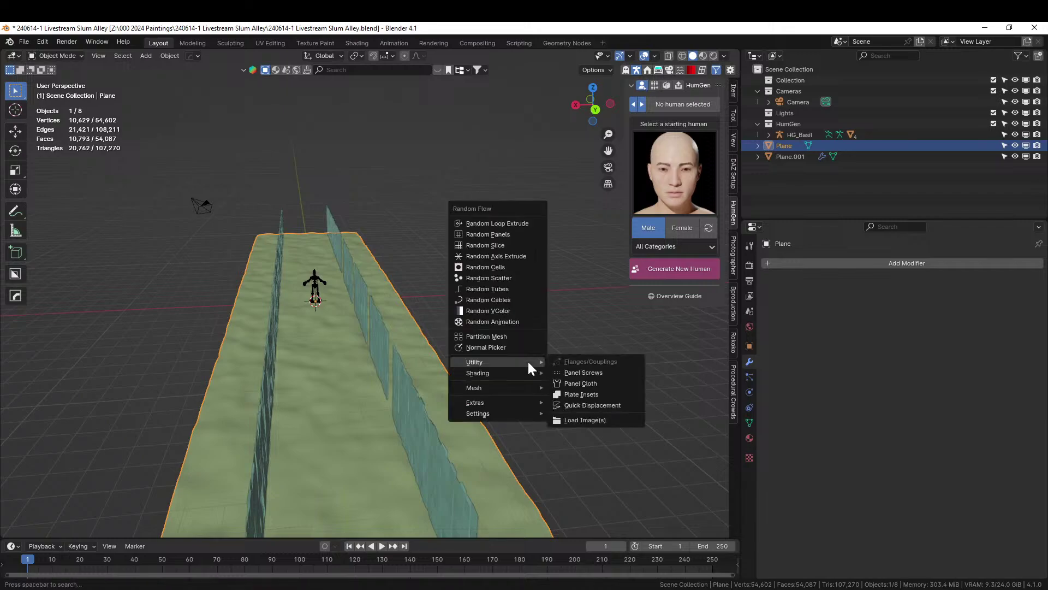
pyautogui.click(608, 405)
pyautogui.click(710, 312)
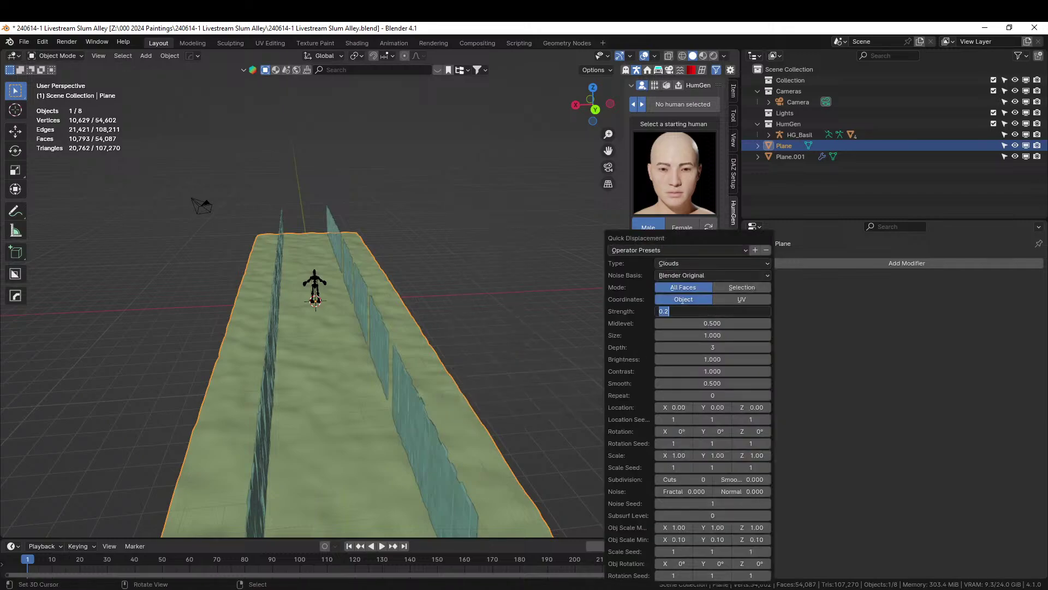
pyautogui.write('.1')
pyautogui.press('Return')
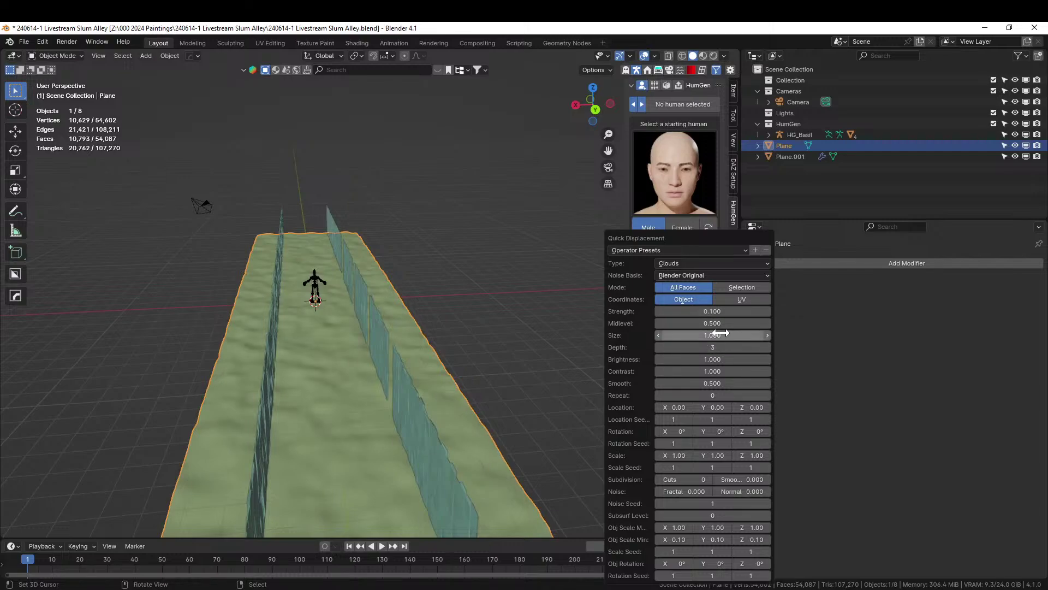
pyautogui.click(723, 334)
pyautogui.write('.5')
pyautogui.press('Return')
pyautogui.moveTo(132, 251); pyautogui.dragTo(245, 268, button='middle')
pyautogui.click(430, 306)
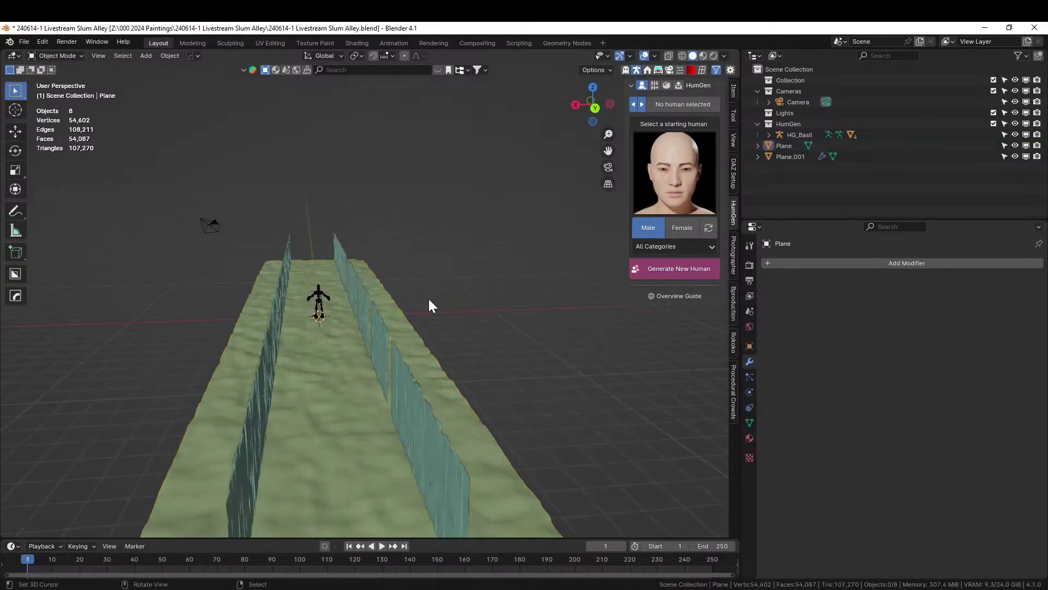
# In Edit Mode on the ground plane, select two lengthwise edge loops between the plank walls, starting near the positive Y end
pyautogui.moveTo(470, 370); pyautogui.dragTo(315, 276, button='middle')
pyautogui.click(294, 277)
pyautogui.press('Tab')
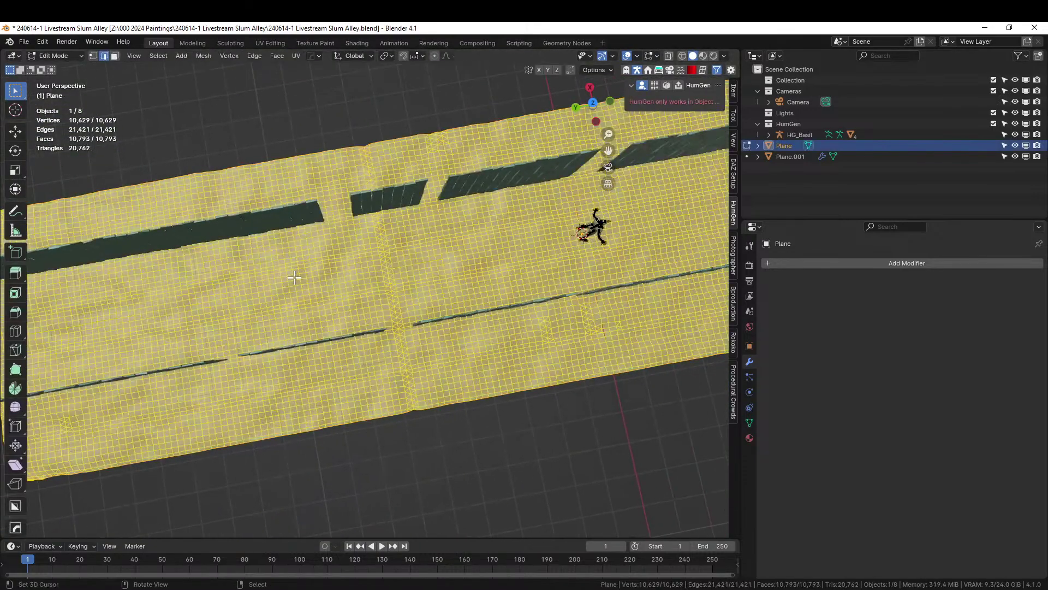
pyautogui.press('KP_7')
pyautogui.scroll(-2, 298, 281)
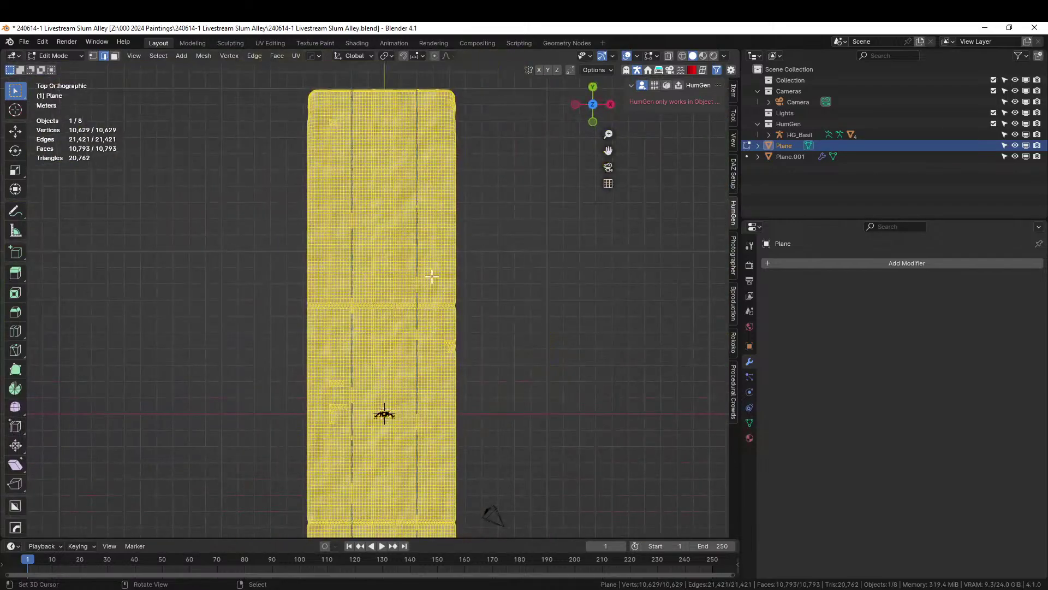
pyautogui.click(492, 246)
pyautogui.scroll(3, 481, 238)
pyautogui.scroll(2, 481, 238)
pyautogui.keyDown('shift'); pyautogui.scroll(4, 458, 199); pyautogui.keyUp('shift')
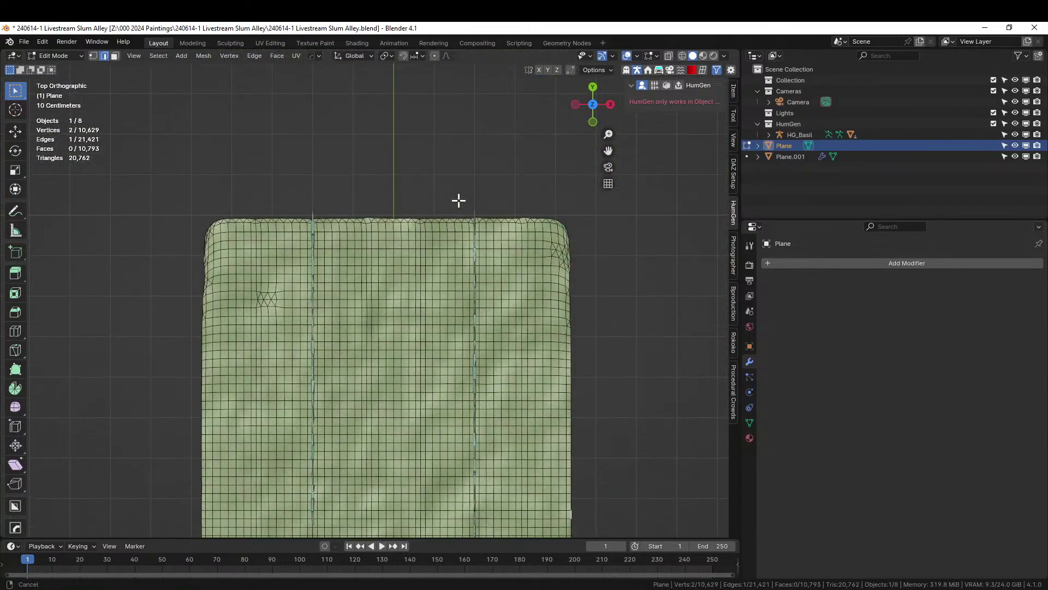
pyautogui.scroll(2, 316, 323)
pyautogui.keyDown('alt'); pyautogui.click(364, 198); pyautogui.keyUp('alt')
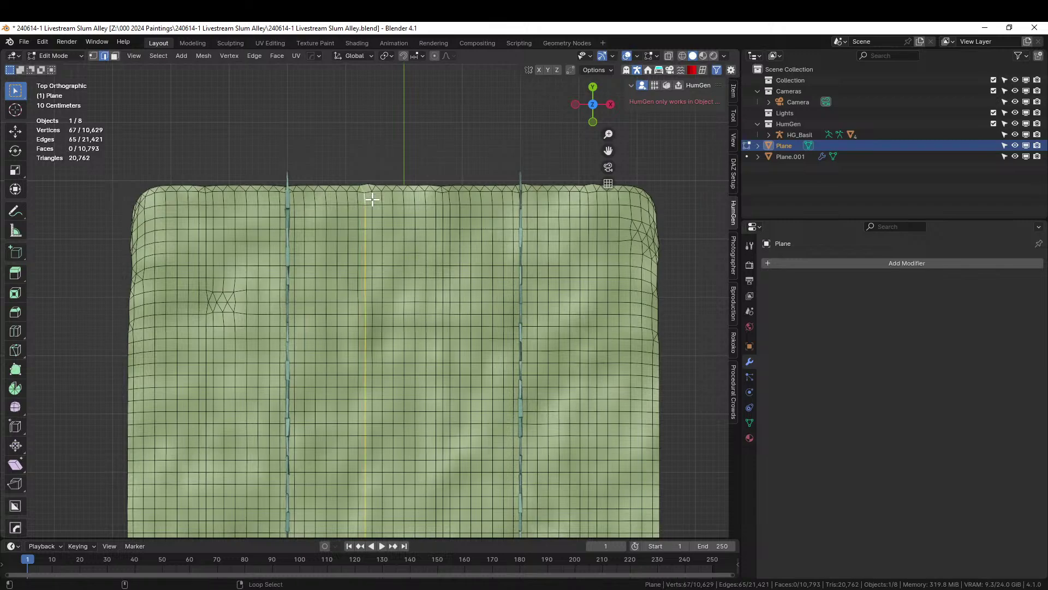
pyautogui.keyDown('alt'); pyautogui.keyDown('shift'); pyautogui.click(443, 202); pyautogui.keyUp('shift'); pyautogui.keyUp('alt')
# Extend both lengthwise edge loops past the first triangulated seam across the alley by adding the two matching loops beyond it
pyautogui.moveTo(470, 217); pyautogui.dragTo(557, 120, button='middle')
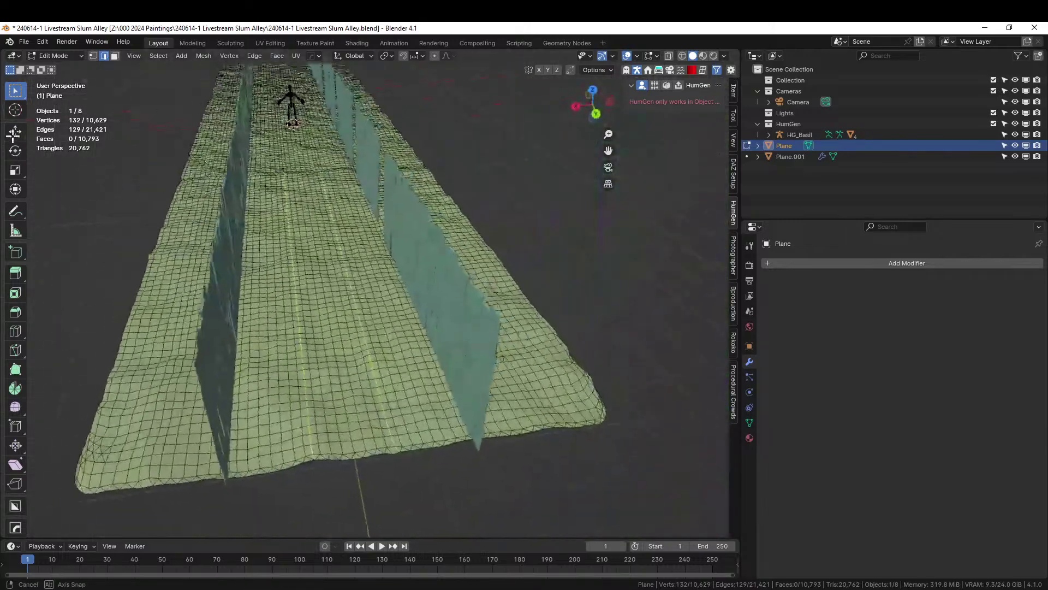
pyautogui.moveTo(14, 135); pyautogui.dragTo(202, 378, button='middle')
pyautogui.scroll(1, 202, 379)
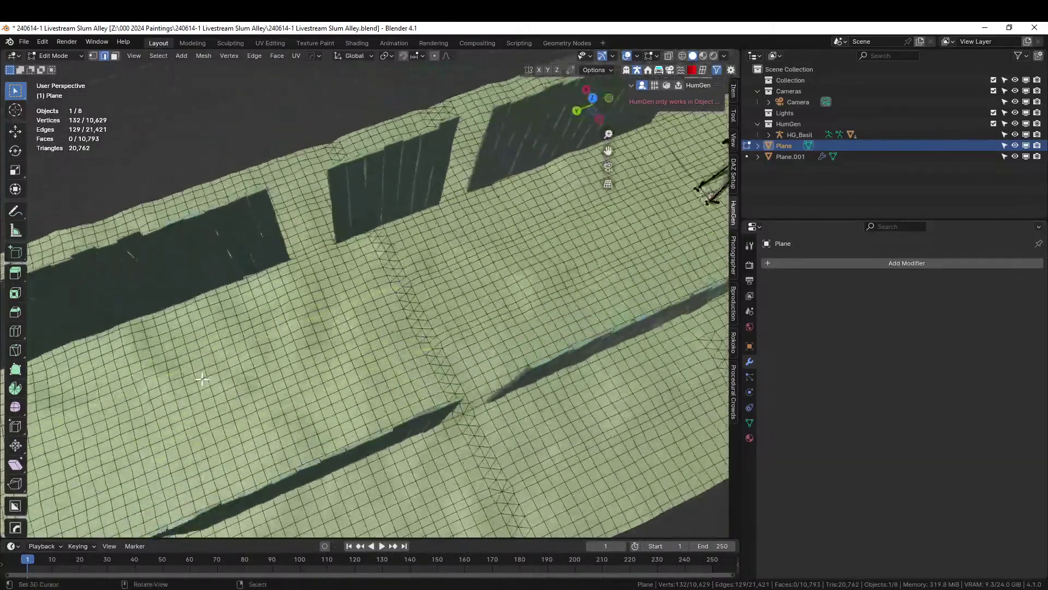
pyautogui.scroll(2, 237, 362)
pyautogui.keyDown('alt'); pyautogui.keyDown('shift'); pyautogui.click(431, 275); pyautogui.keyUp('shift'); pyautogui.keyUp('alt')
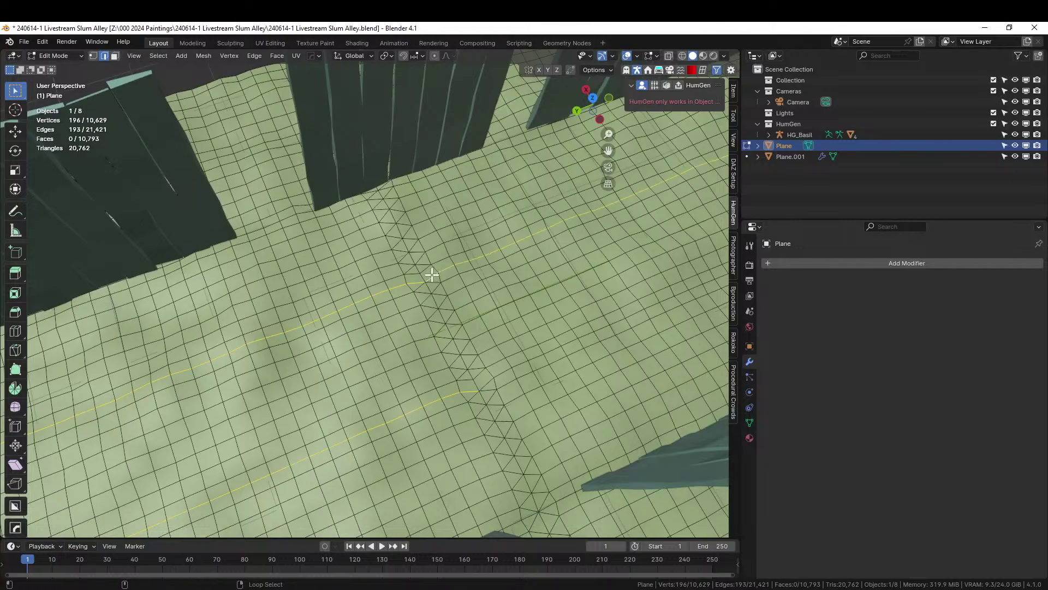
pyautogui.keyDown('alt'); pyautogui.keyDown('shift'); pyautogui.click(489, 383); pyautogui.keyUp('shift'); pyautogui.keyUp('alt')
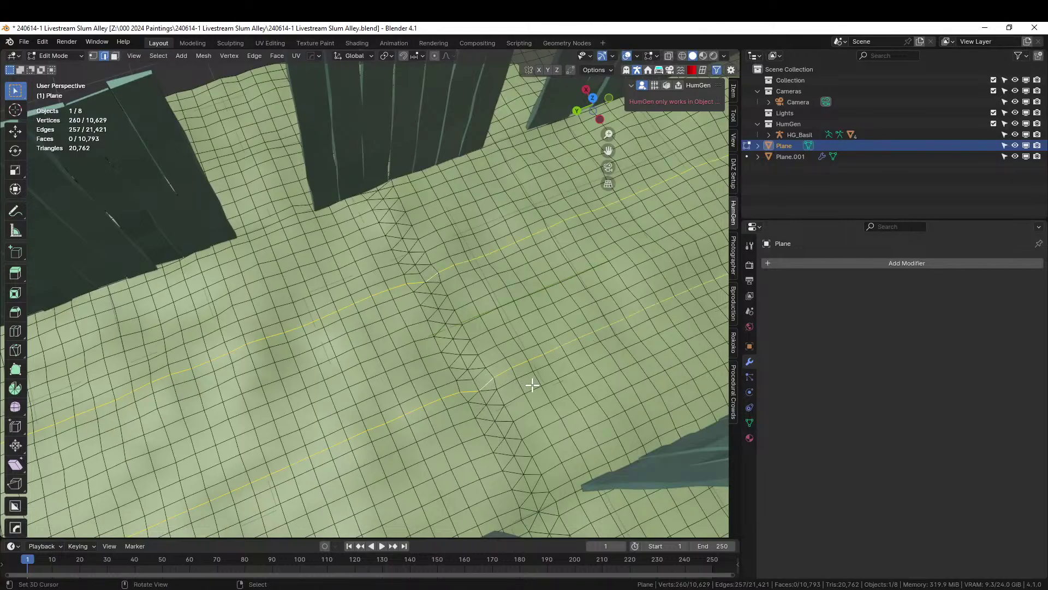
# Add the two matching edge loops beyond the next triangulated seam, continuing the selection through the alley's far section
pyautogui.scroll(-4, 532, 385)
pyautogui.keyDown('shift'); pyautogui.moveTo(534, 383); pyautogui.dragTo(104, 532, button='middle'); pyautogui.keyUp('shift')
pyautogui.scroll(1, 712, 382)
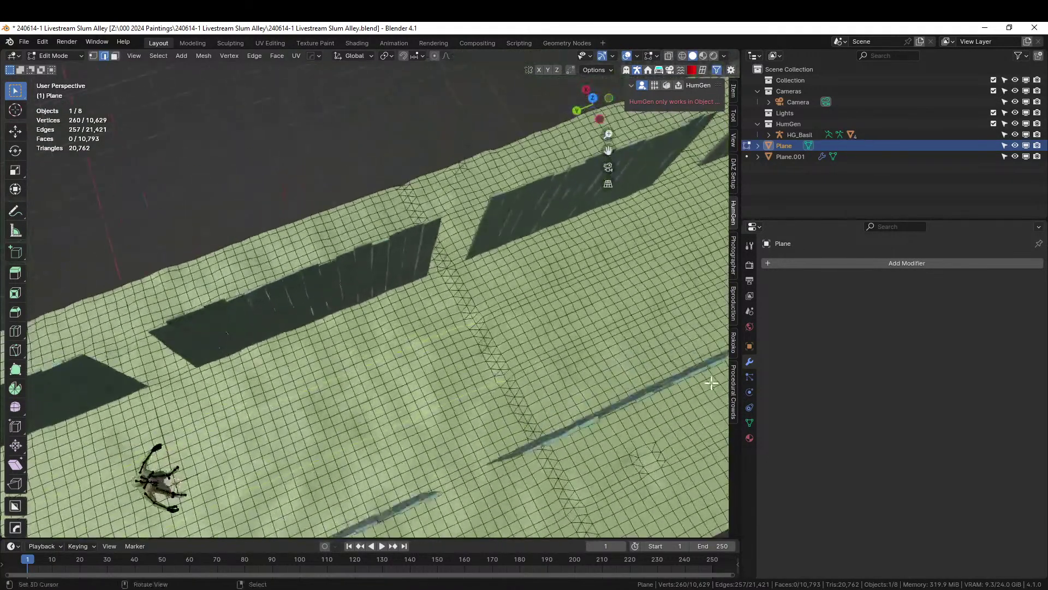
pyautogui.scroll(2, 576, 340)
pyautogui.keyDown('alt'); pyautogui.keyDown('shift'); pyautogui.click(522, 331); pyautogui.keyUp('shift'); pyautogui.keyUp('alt')
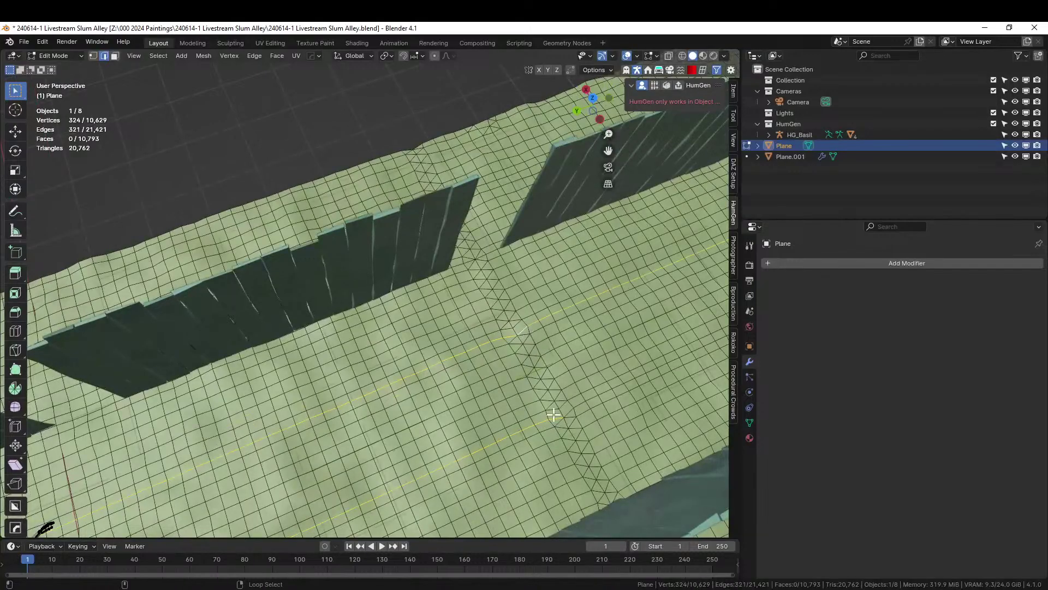
pyautogui.moveTo(643, 400); pyautogui.dragTo(244, 138, button='middle')
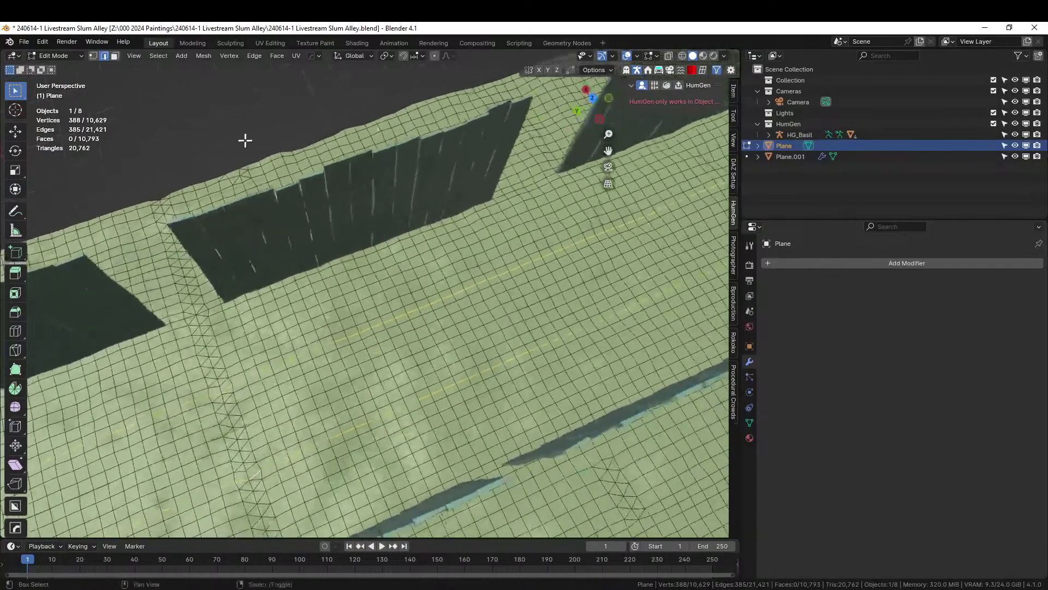
pyautogui.scroll(2, 531, 322)
pyautogui.scroll(-3, 531, 322)
# Lower the selected loops about 0.13 m along Z with smooth proportional editing at a size of about 0.47 m, and return to Object Mode
pyautogui.moveTo(526, 316); pyautogui.dragTo(493, 95, button='middle')
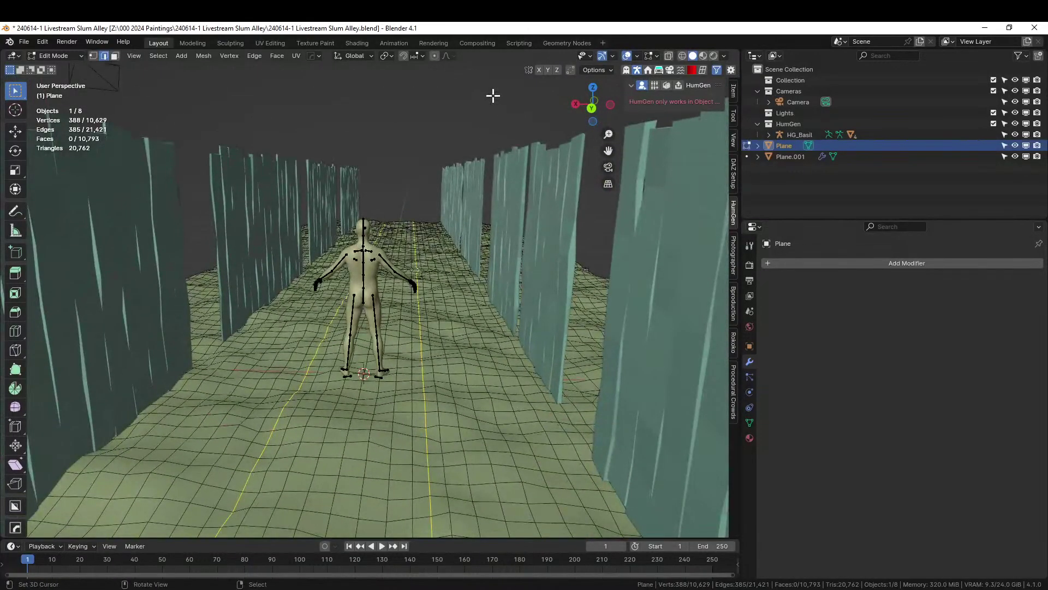
pyautogui.moveTo(482, 191); pyautogui.dragTo(487, 311, button='middle')
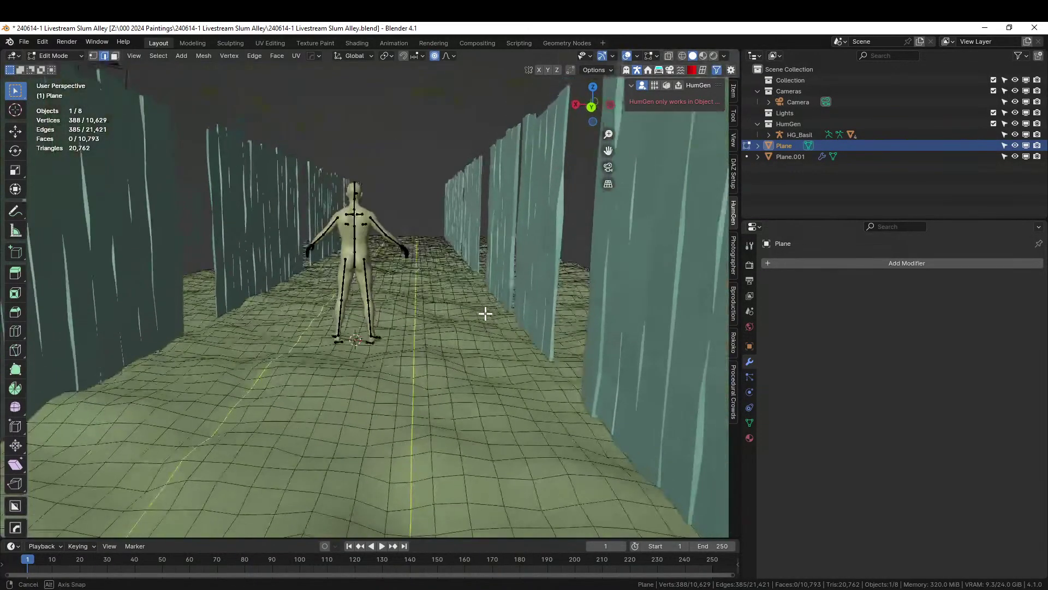
pyautogui.press('g')
pyautogui.press('z')
pyautogui.scroll(7, 497, 365)
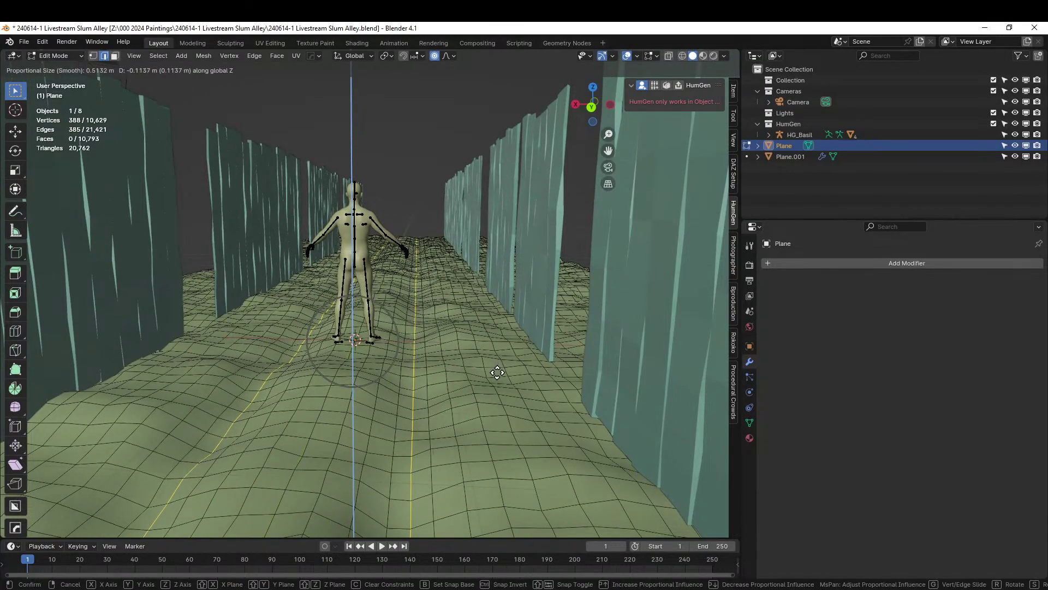
pyautogui.scroll(1, 496, 375)
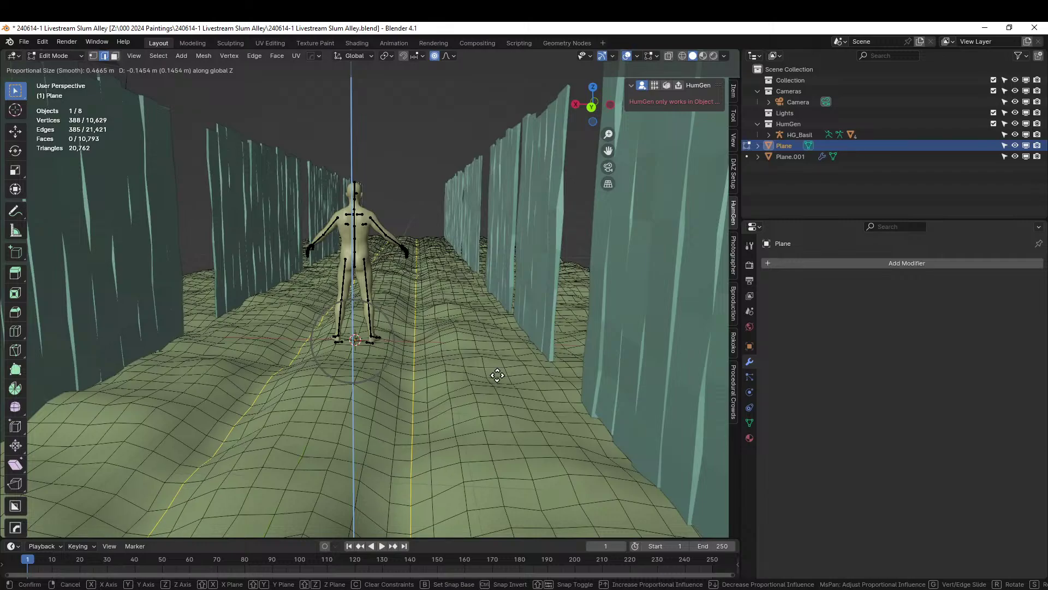
pyautogui.click(496, 375)
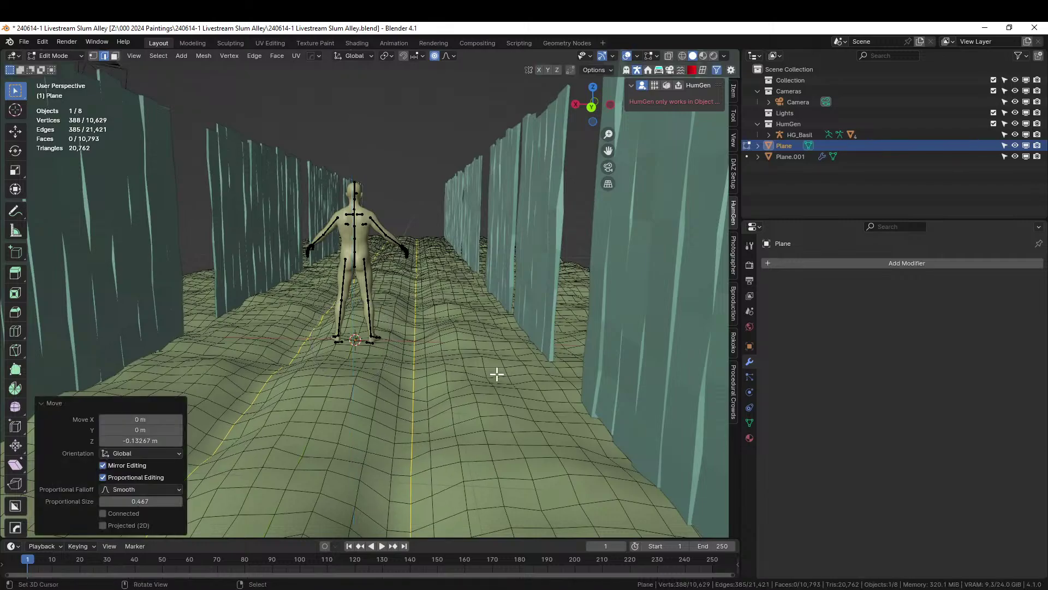
pyautogui.moveTo(497, 374); pyautogui.dragTo(422, 340, button='middle')
pyautogui.press('Tab')
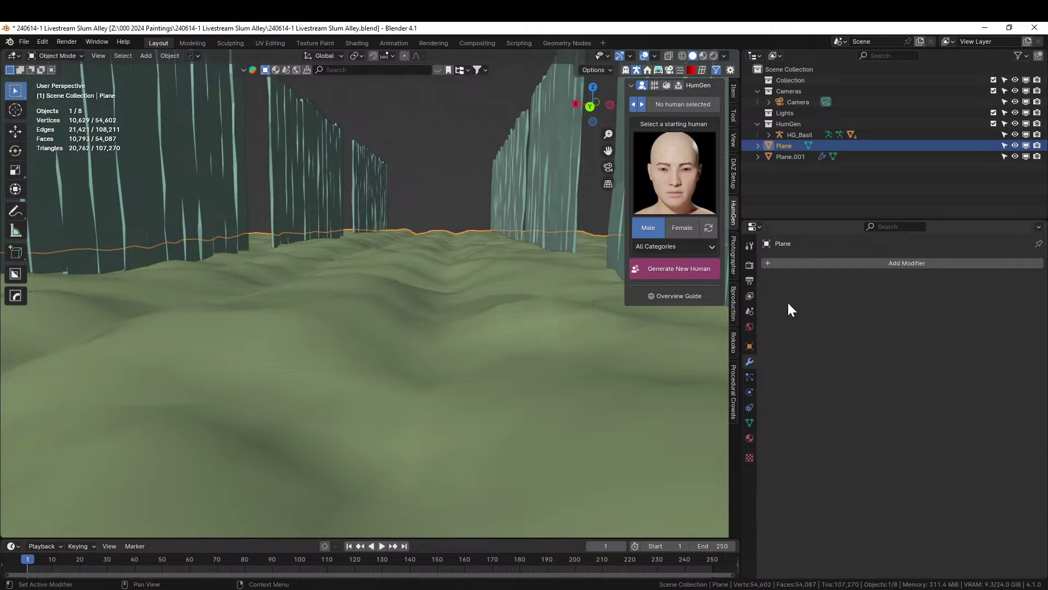
# Add a Smooth modifier to the ground plane with Repeat set to 6, and apply it
pyautogui.click(860, 263)
pyautogui.moveTo(821, 288)
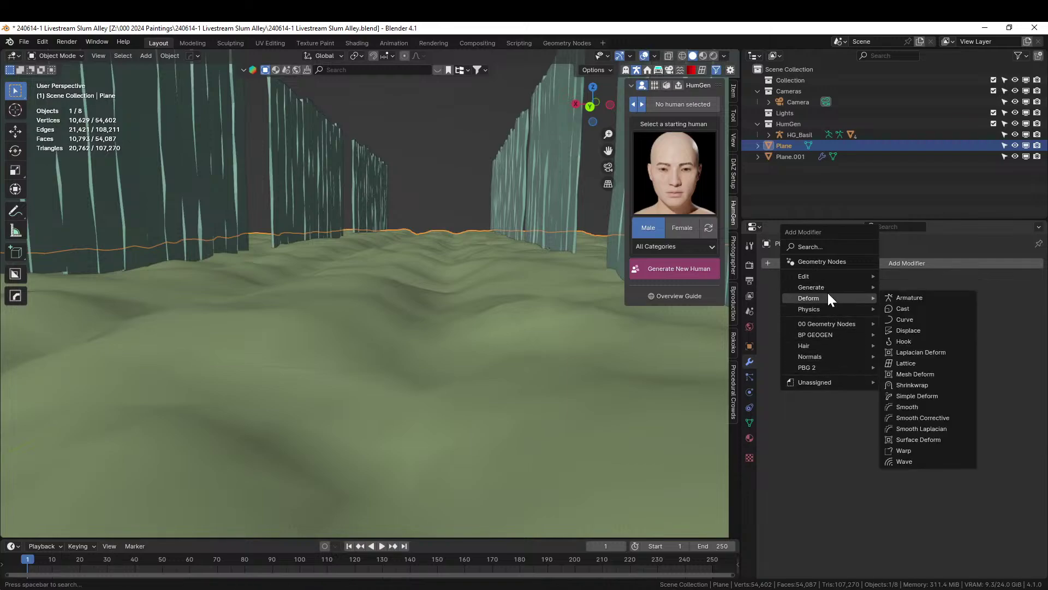
pyautogui.click(908, 407)
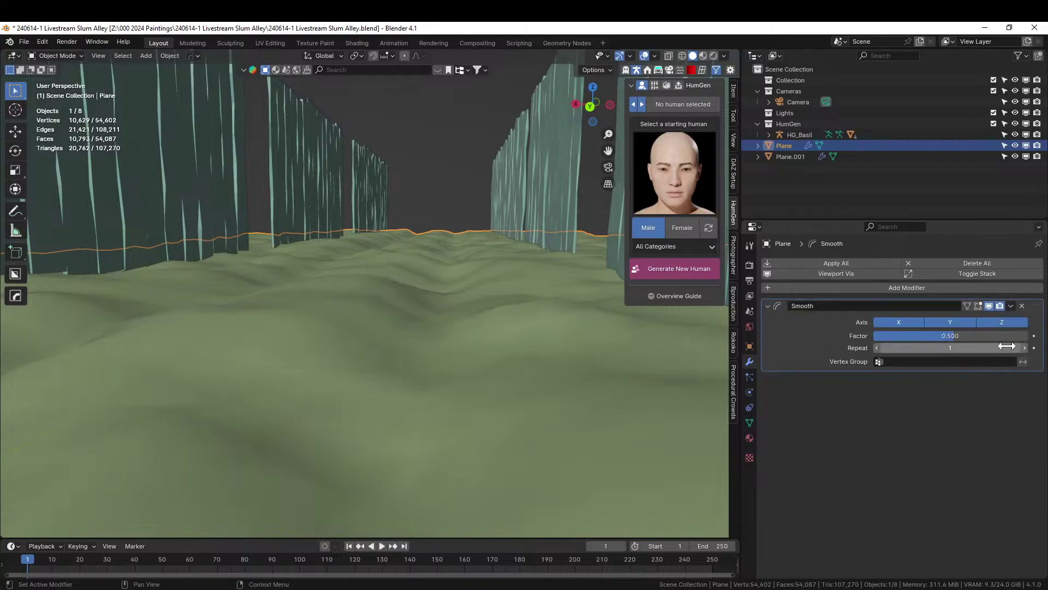
pyautogui.click(1025, 348)
pyautogui.click(1024, 347)
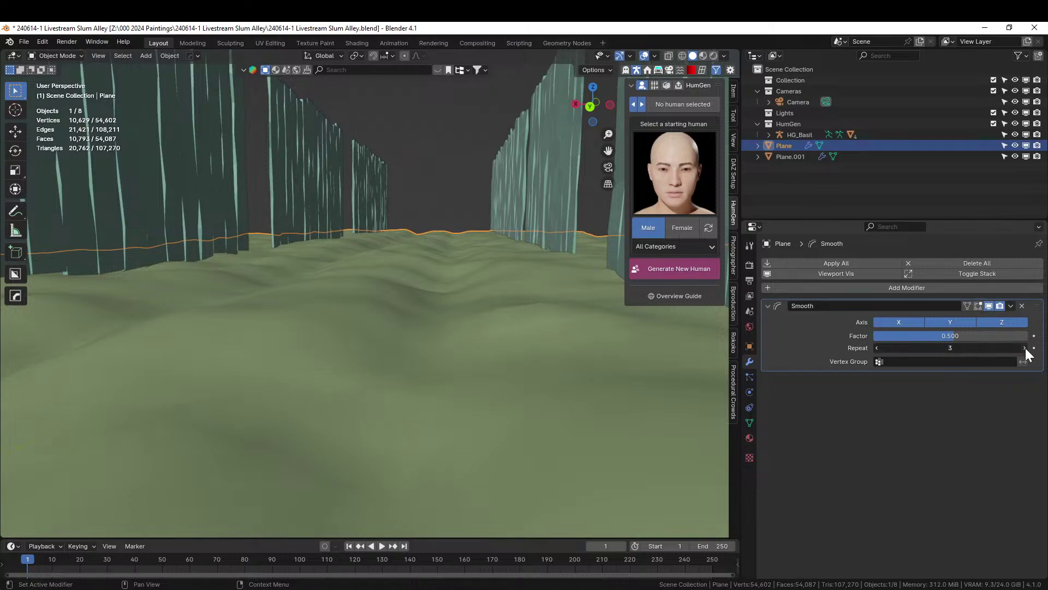
pyautogui.click(1025, 348)
pyautogui.click(1024, 348)
pyautogui.click(1024, 348)
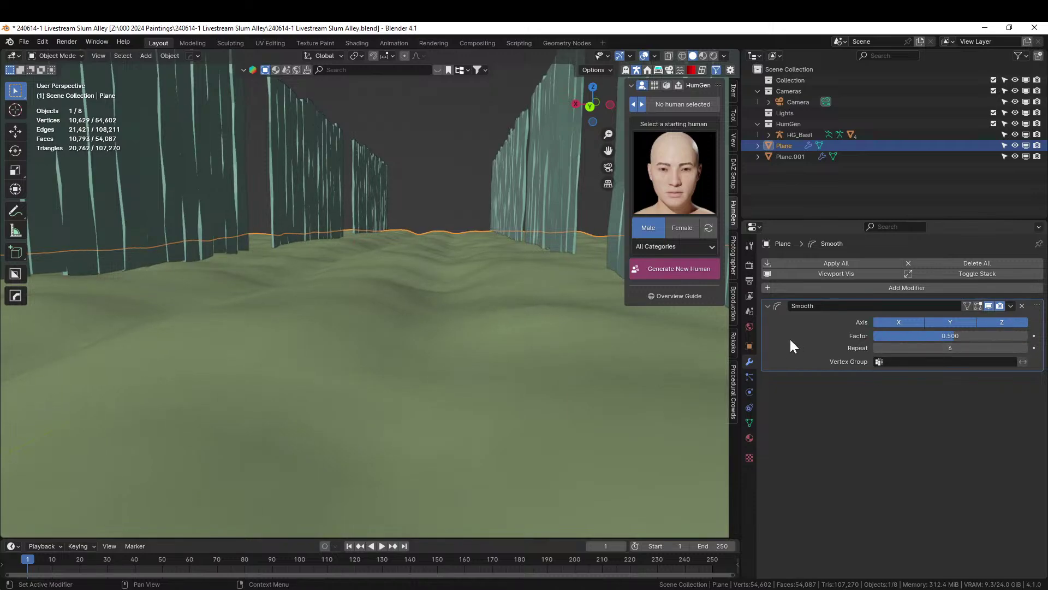
pyautogui.hotkey('ctrl', 'a')
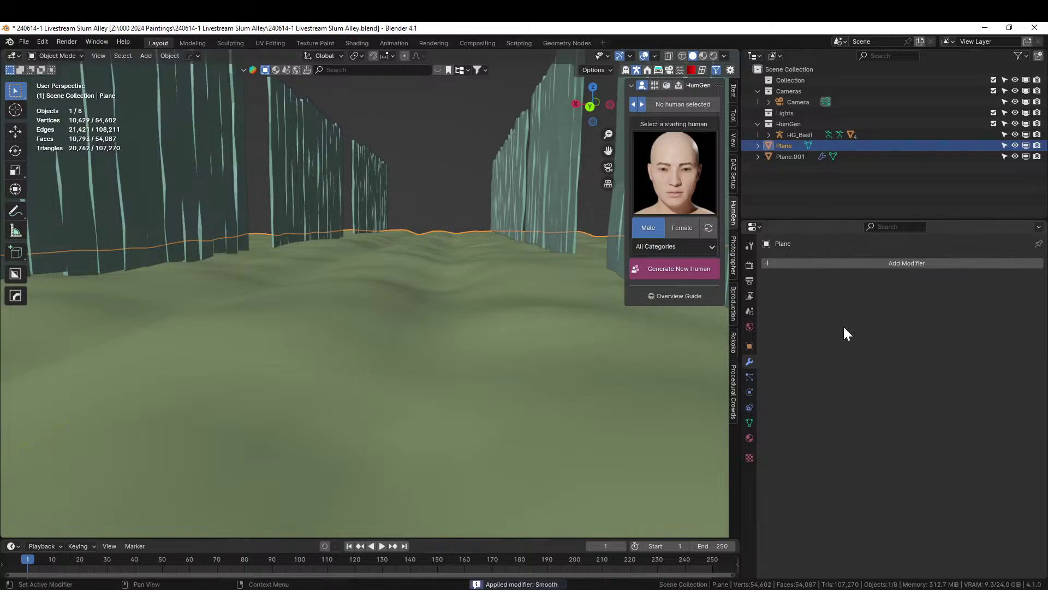
# Save the file, preview the ground and plank walls in Rendered shading, and return to Solid shading
pyautogui.moveTo(382, 360); pyautogui.dragTo(276, 377, button='middle')
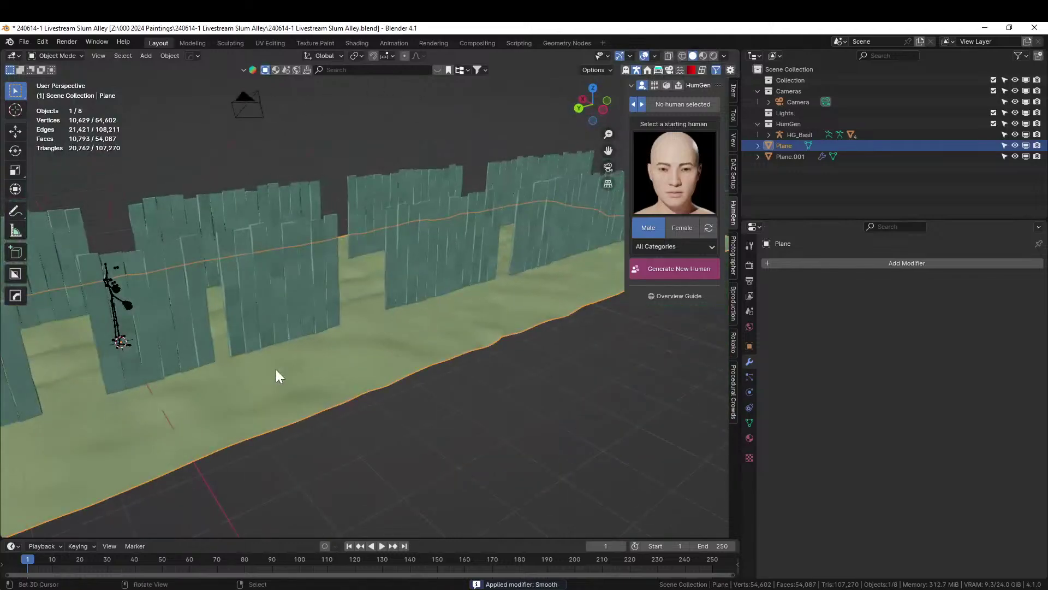
pyautogui.press('z')
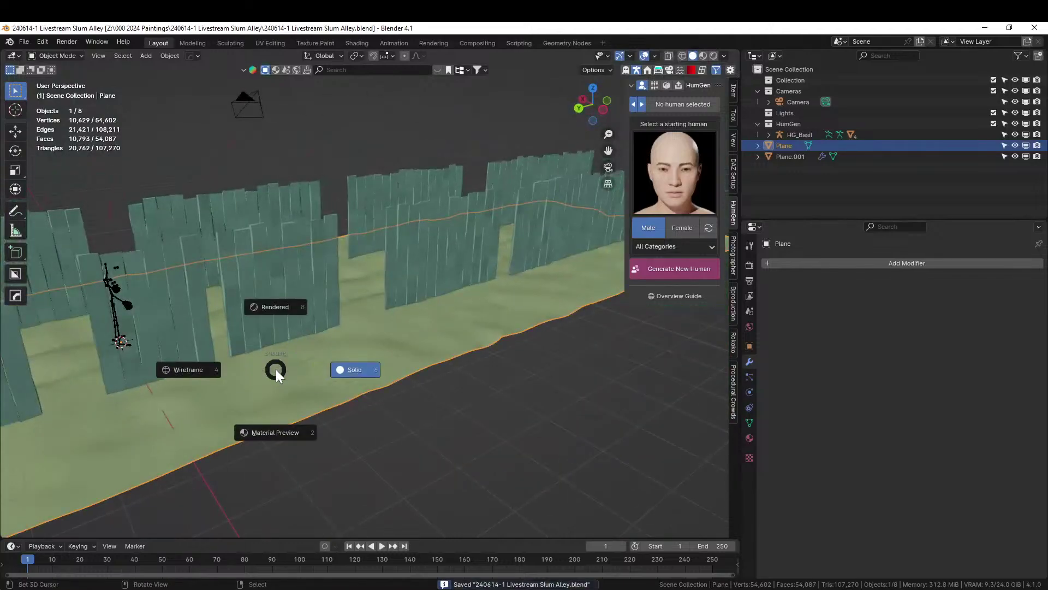
pyautogui.press('8')
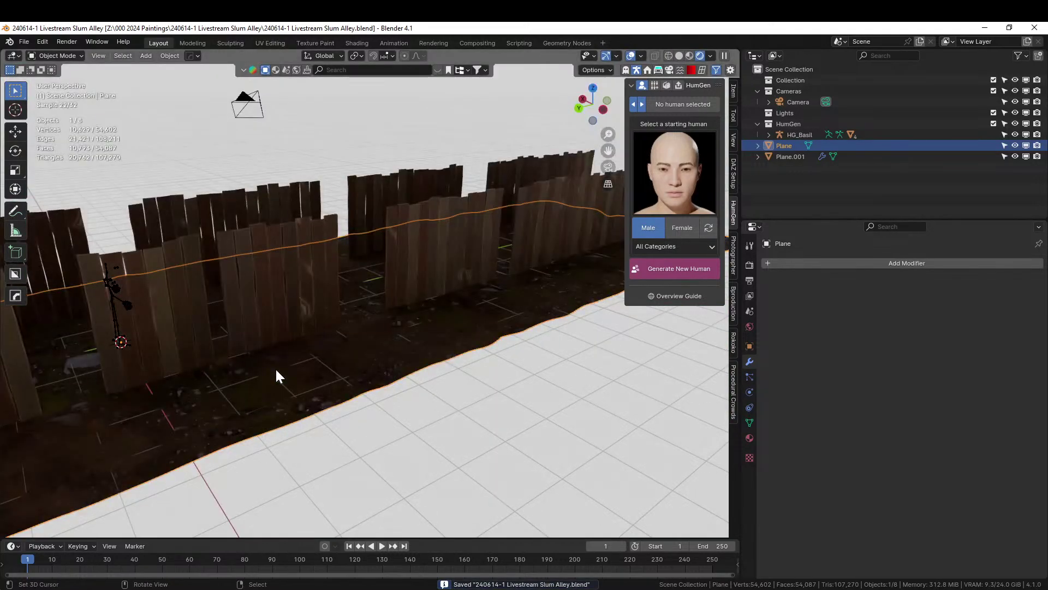
pyautogui.moveTo(202, 298); pyautogui.dragTo(451, 323, button='middle')
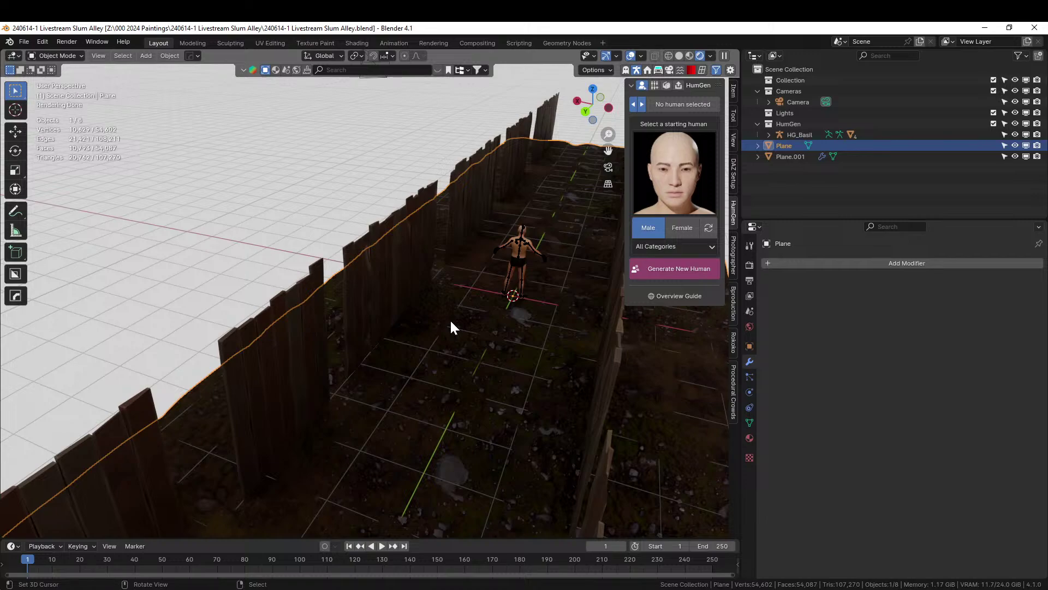
pyautogui.moveTo(437, 333)
pyautogui.mouseDown(button='middle')
pyautogui.moveTo(507, 363)
pyautogui.moveTo(486, 380)
pyautogui.mouseUp(button='middle')
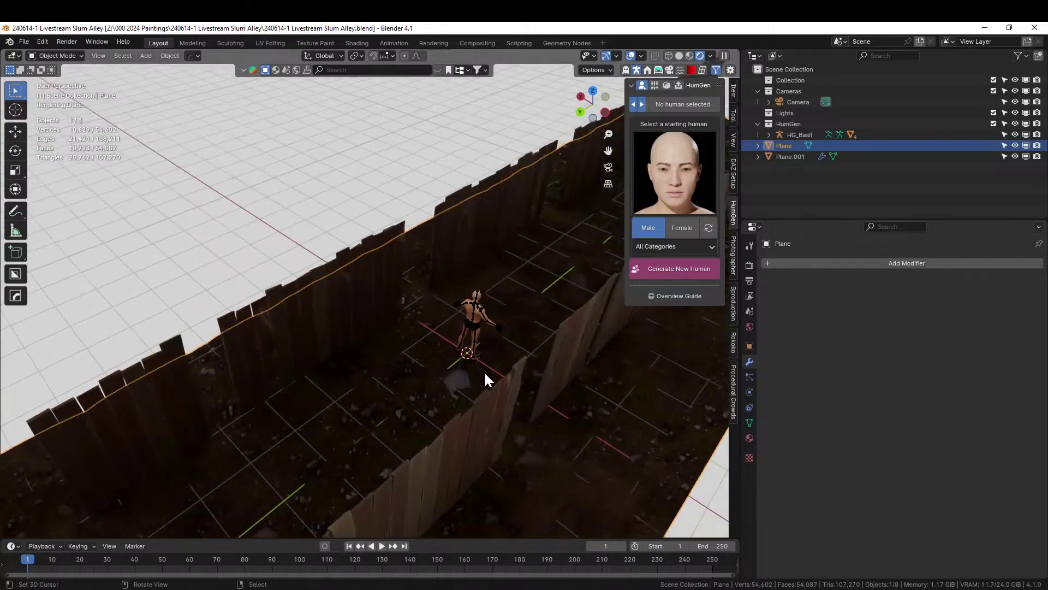
pyautogui.press('z')
pyautogui.press('6')
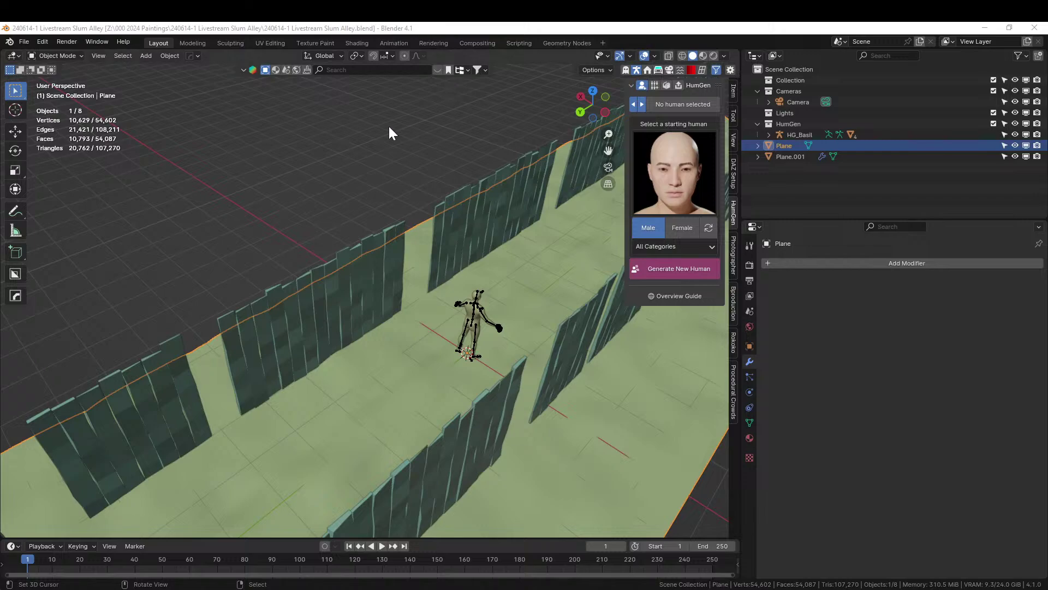
# Examine the alley's layout from the side, along its length and from above
pyautogui.moveTo(313, 322); pyautogui.dragTo(355, 321, button='middle')
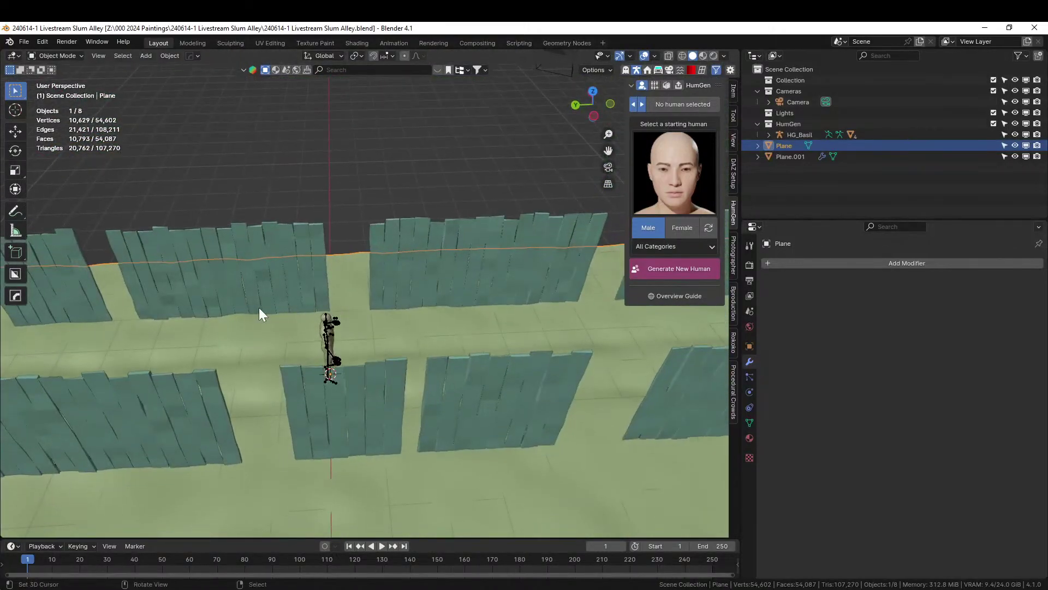
pyautogui.keyDown('shift'); pyautogui.moveTo(262, 311); pyautogui.dragTo(397, 310, button='middle'); pyautogui.keyUp('shift')
pyautogui.scroll(-5, 382, 314)
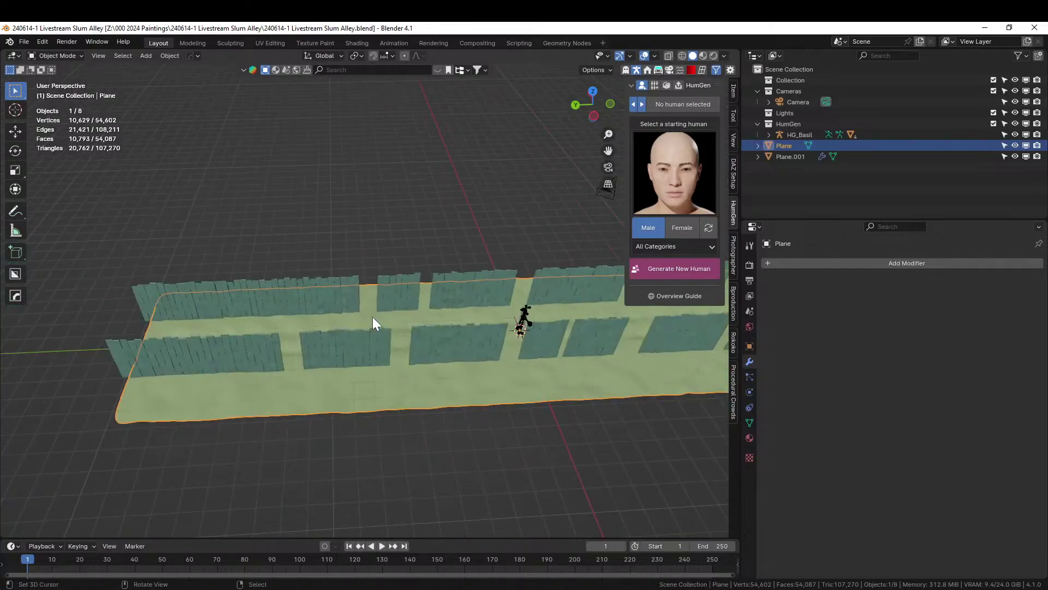
pyautogui.moveTo(427, 354); pyautogui.dragTo(401, 321, button='middle')
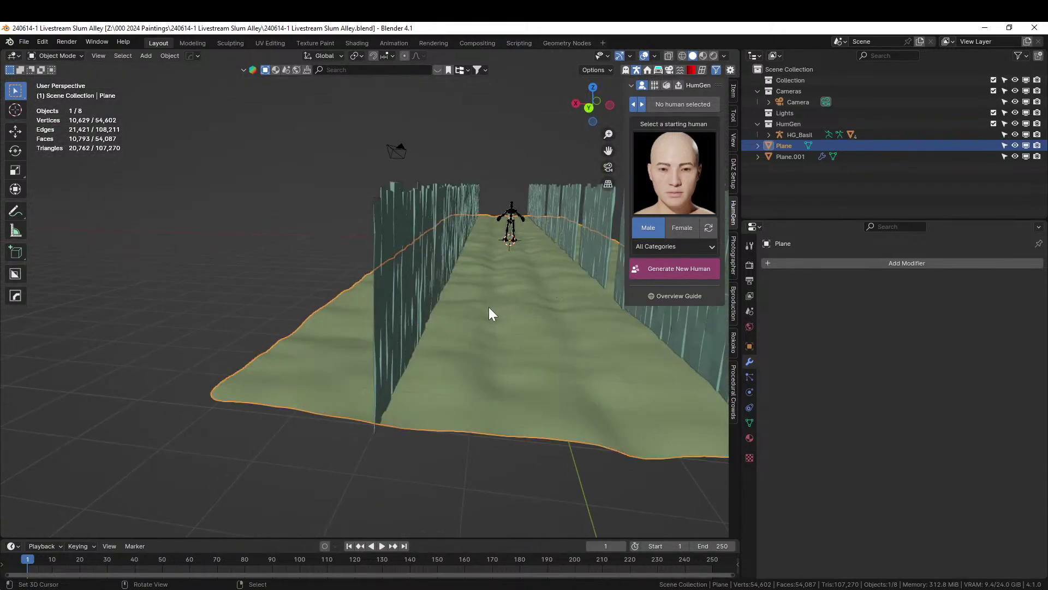
pyautogui.moveTo(489, 309); pyautogui.dragTo(405, 366, button='middle')
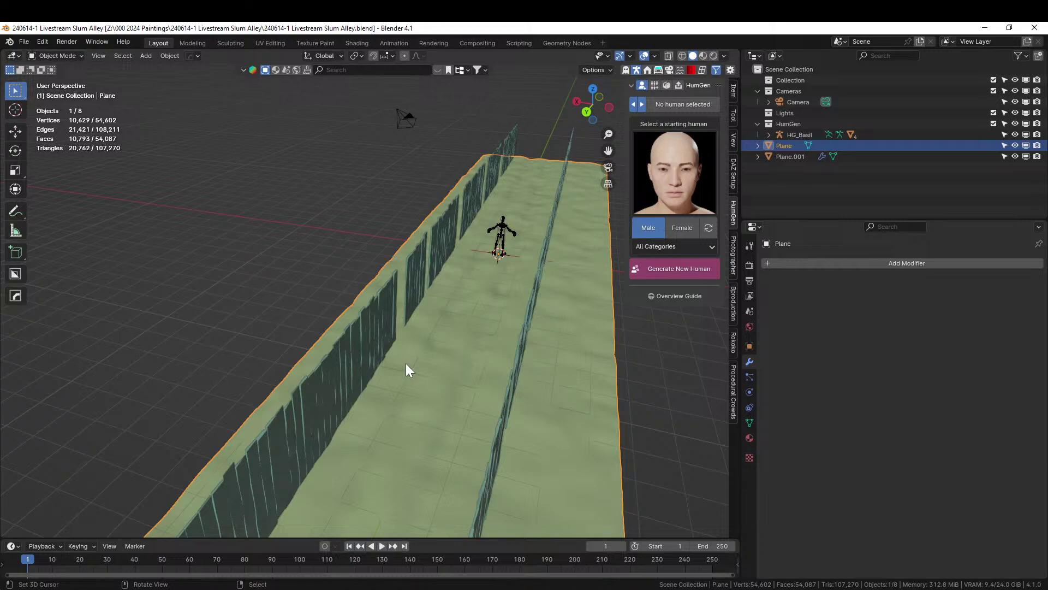
pyautogui.scroll(-5, 425, 340)
pyautogui.moveTo(427, 342); pyautogui.dragTo(447, 360, button='middle')
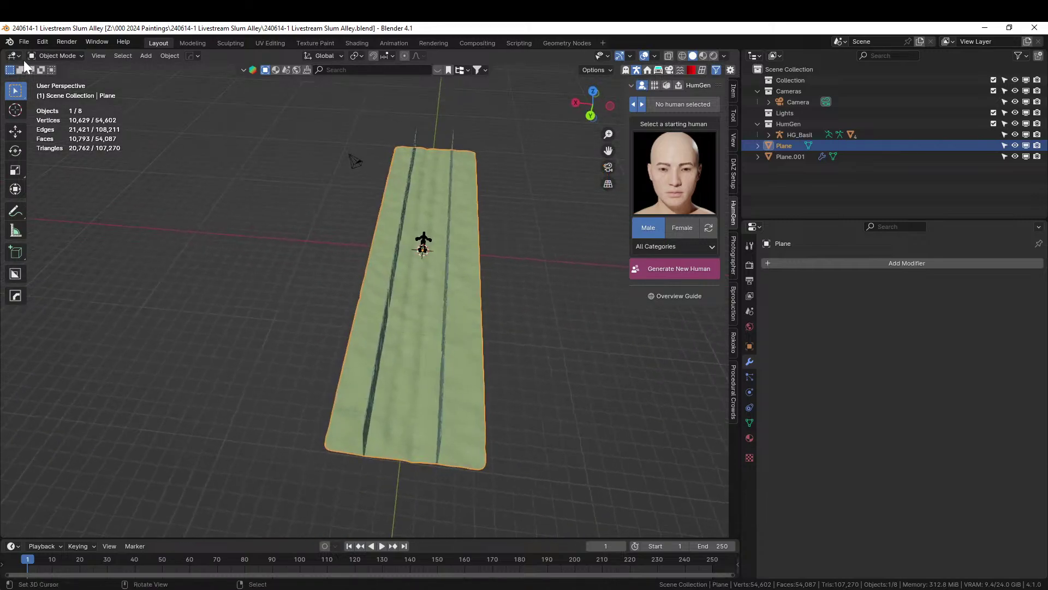
# Split the 3D viewport vertically and turn the new area into an Asset Browser
pyautogui.moveTo(3, 52); pyautogui.dragTo(312, 99)
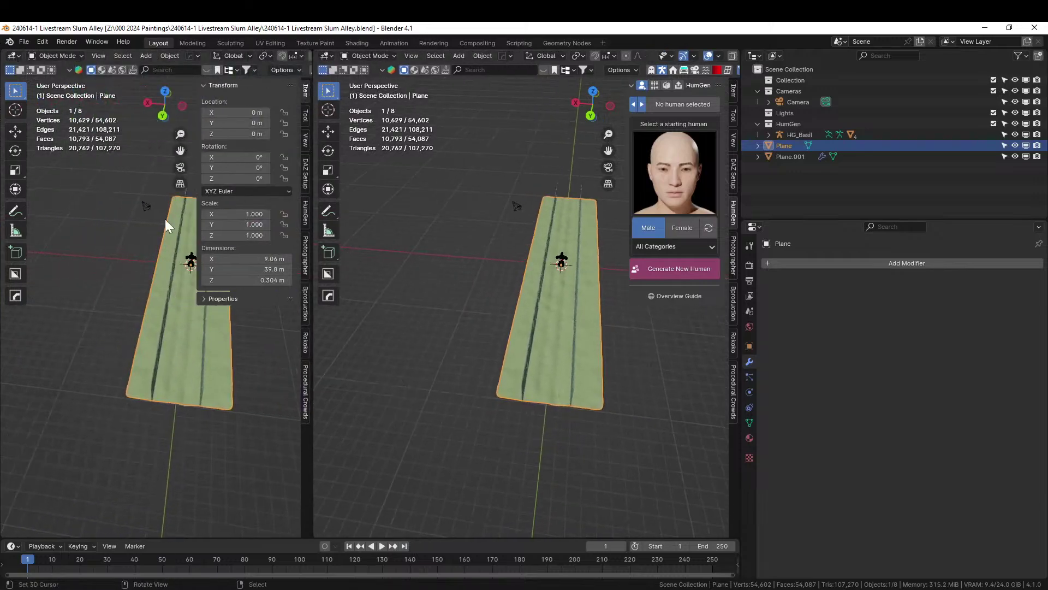
pyautogui.hotkey('shift', 'F1')
pyautogui.hotkey('shift', 'F1')
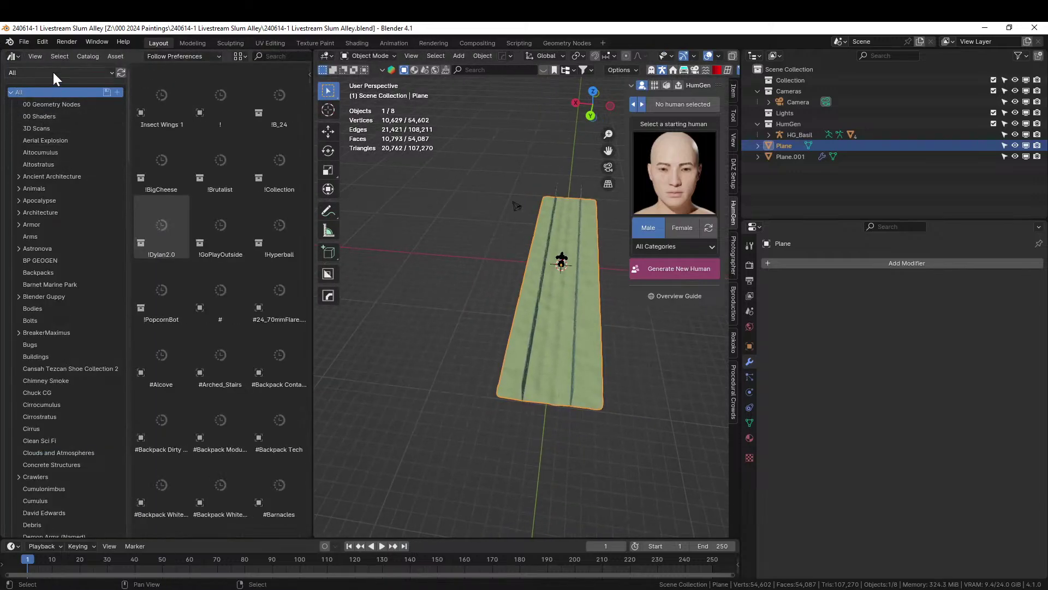
# Switch the asset library to AutoBuilding and browse its building models as far as the HouseOld assets
pyautogui.click(53, 72)
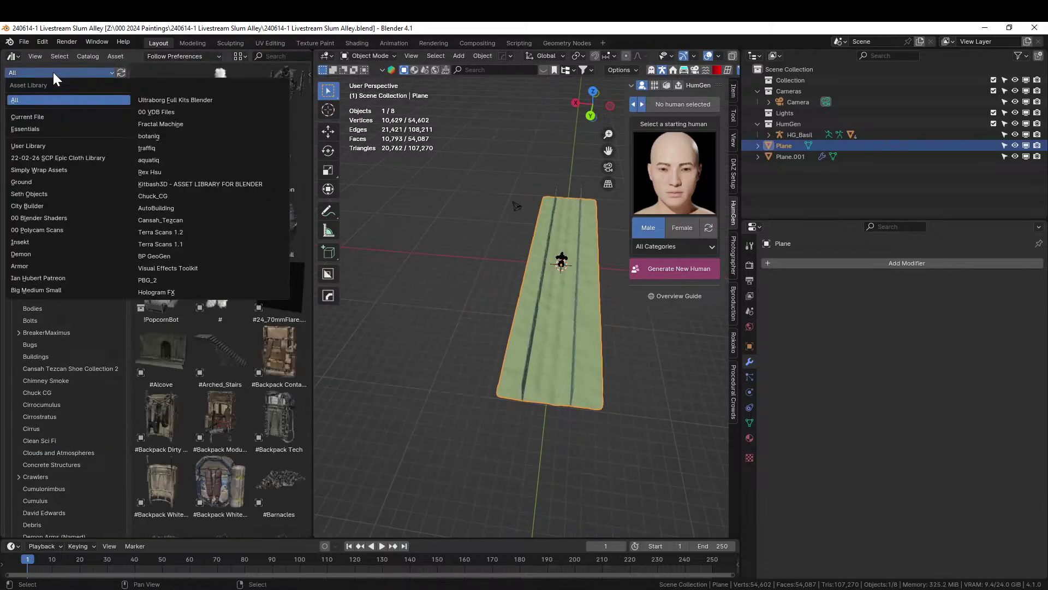
pyautogui.click(185, 207)
pyautogui.scroll(-15, 244, 344)
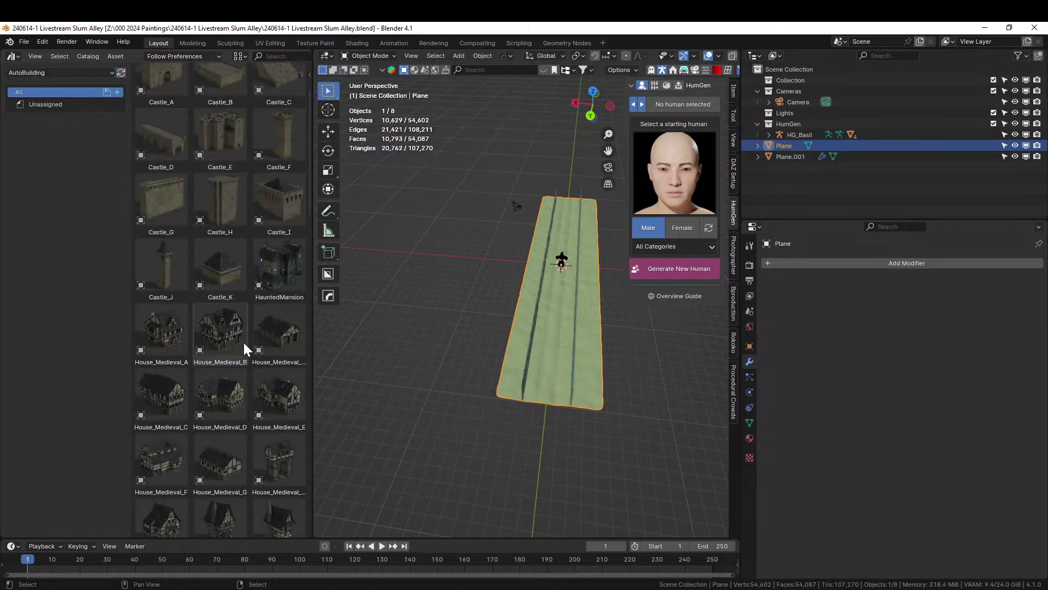
pyautogui.scroll(-5, 244, 344)
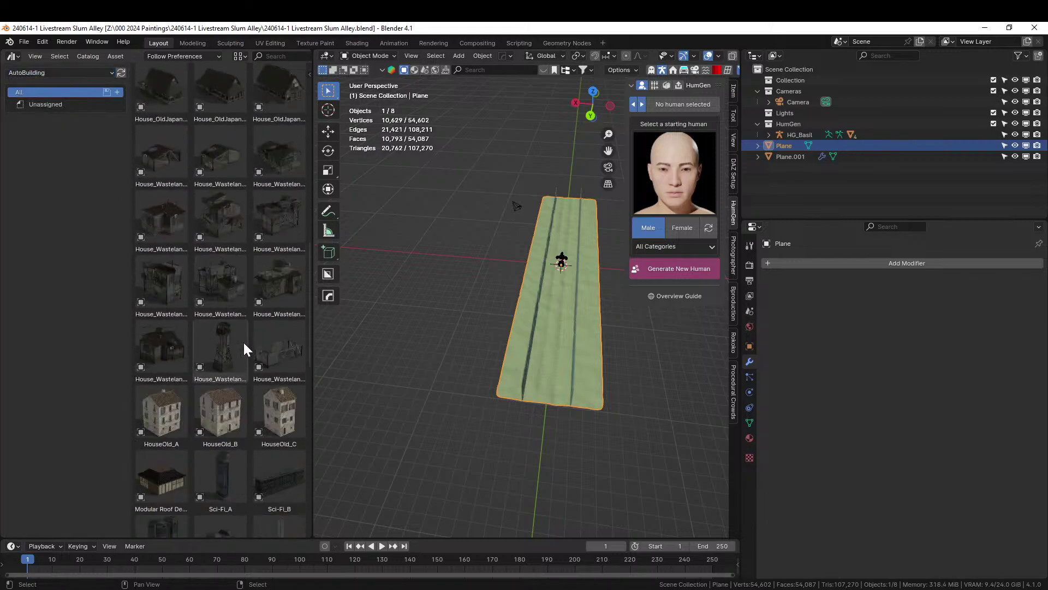
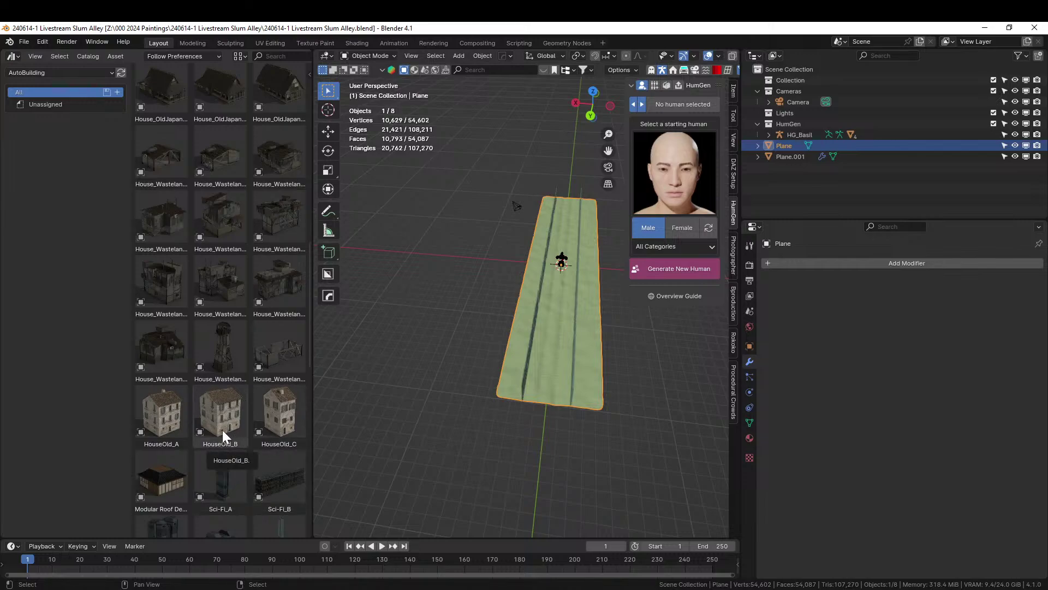
# Add the HouseOld_A asset to the scene and move it with its separate parts about 43 m in negative X, clear of the alley
pyautogui.moveTo(157, 419); pyautogui.dragTo(465, 361)
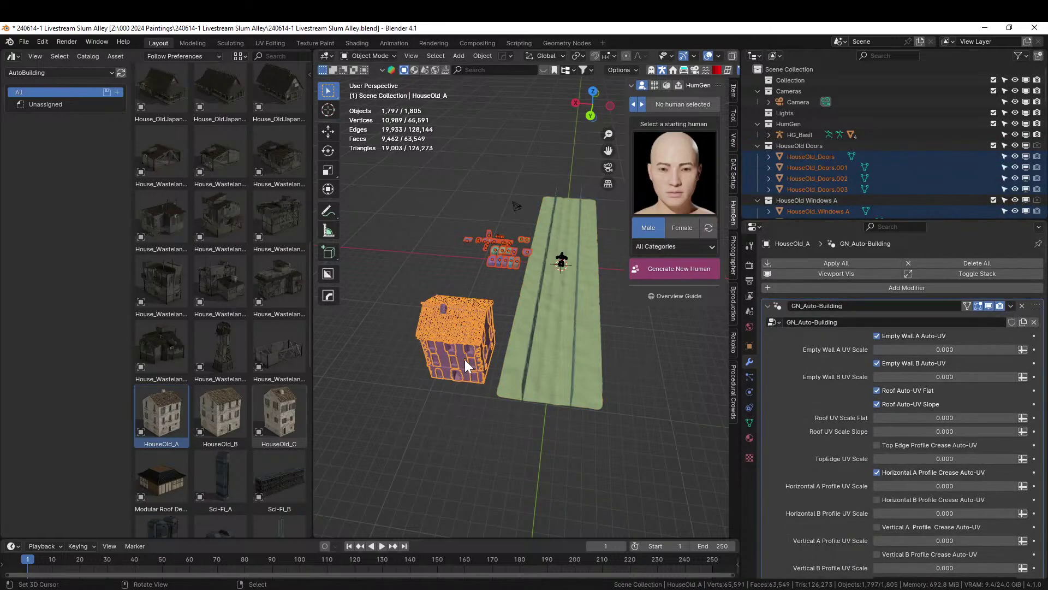
pyautogui.press('KP_7')
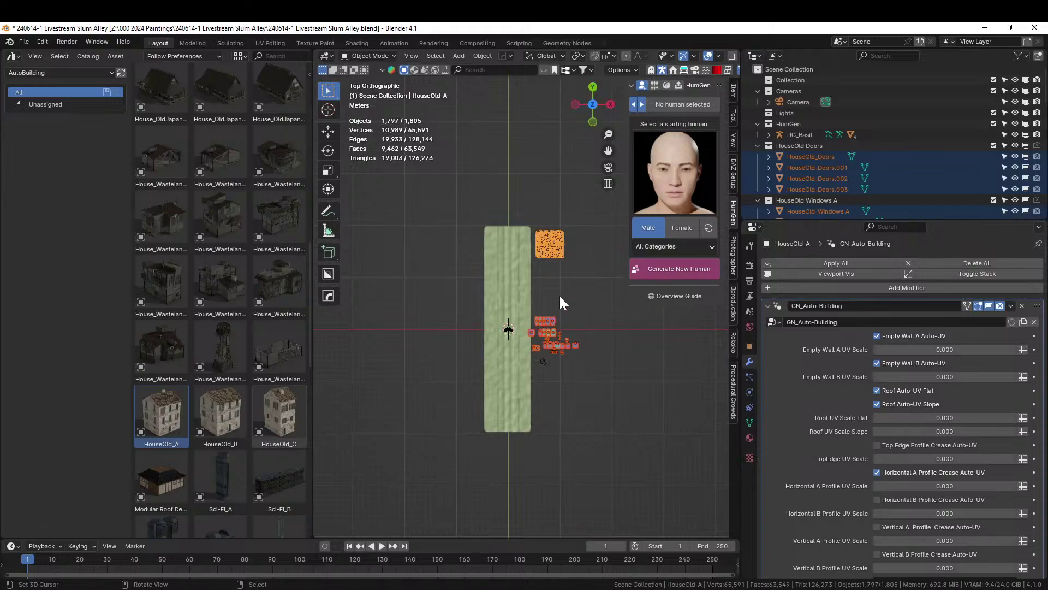
pyautogui.press('g')
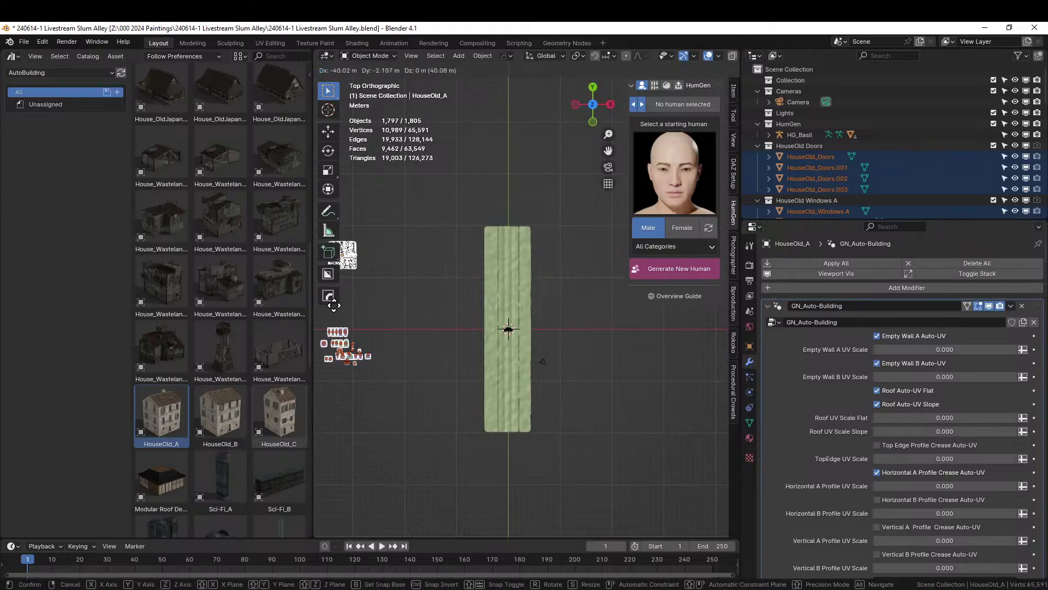
pyautogui.click(332, 307)
pyautogui.keyDown('shift'); pyautogui.moveTo(415, 323); pyautogui.dragTo(451, 352, button='middle'); pyautogui.keyUp('shift')
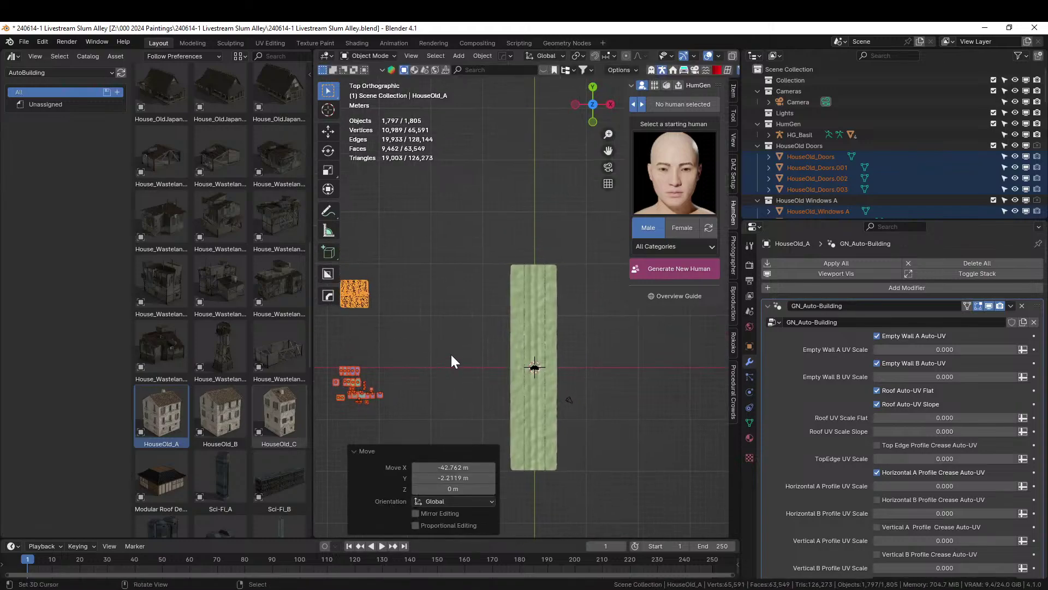
# Select the HouseOld_A building without its loose source parts and move it about 41 m in X and 3 m in Y, against the alley's edge
pyautogui.rightClick(451, 355)
pyautogui.click(358, 287)
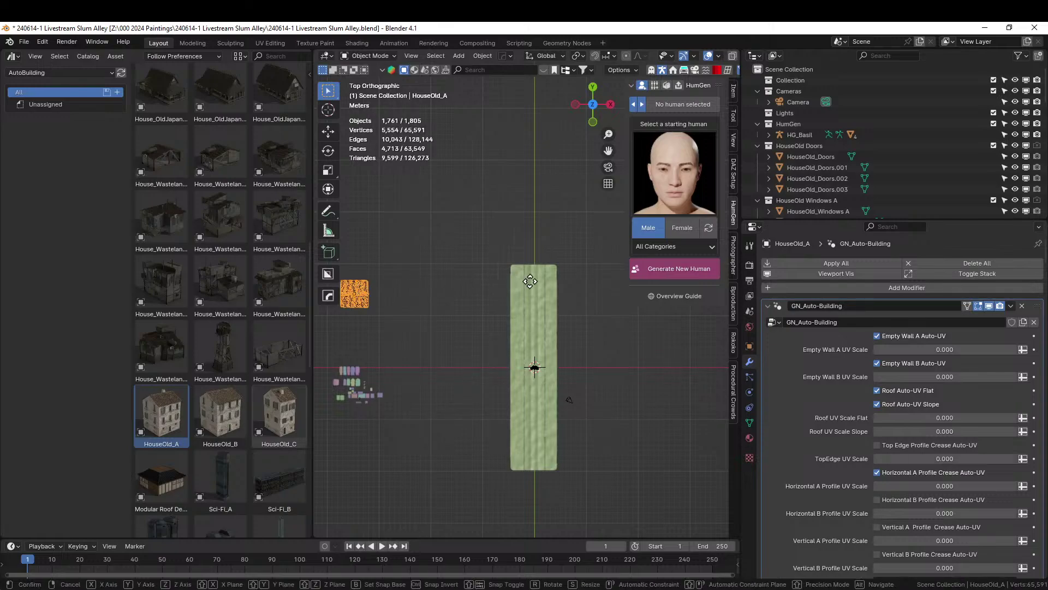
pyautogui.press('g')
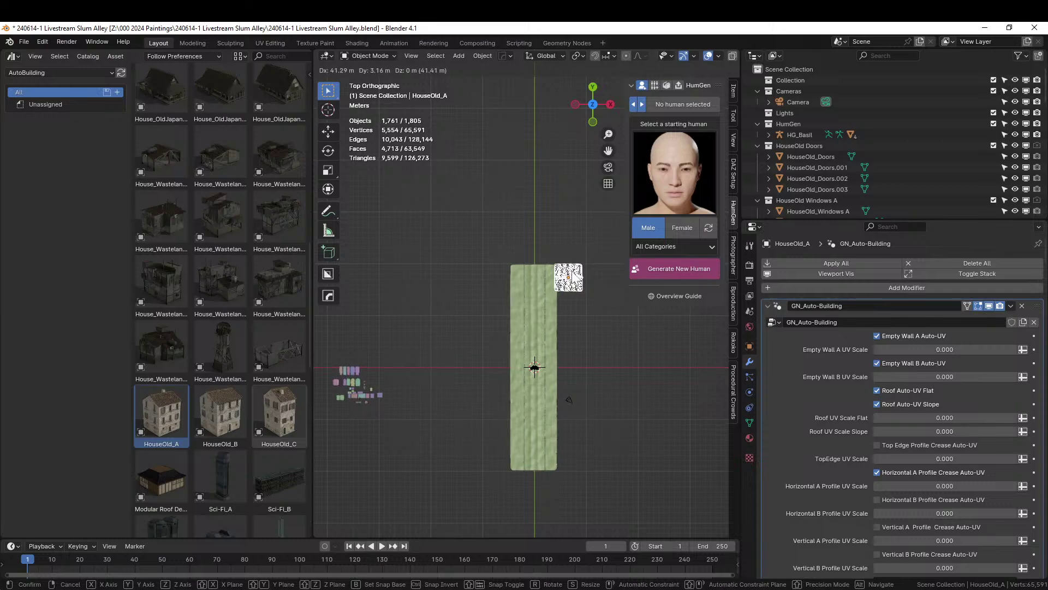
pyautogui.click(572, 271)
pyautogui.scroll(3, 546, 284)
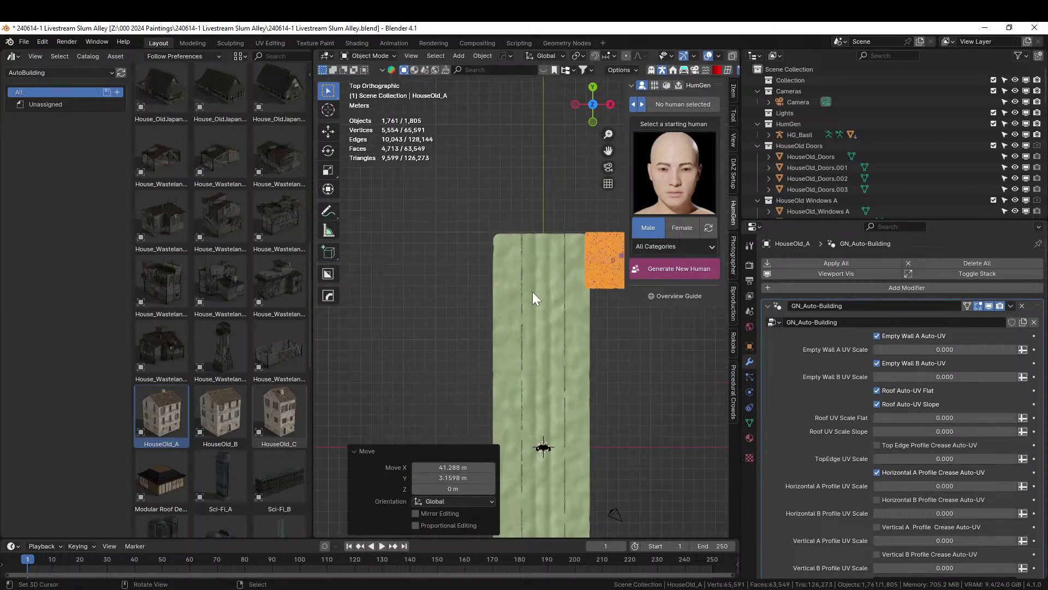
# Rotate the HouseOld_A building 90° about the Z axis in top view
pyautogui.moveTo(532, 291); pyautogui.dragTo(735, 215, button='middle')
pyautogui.scroll(5, 392, 349)
pyautogui.moveTo(392, 349); pyautogui.dragTo(546, 377, button='middle')
pyautogui.scroll(-3, 595, 431)
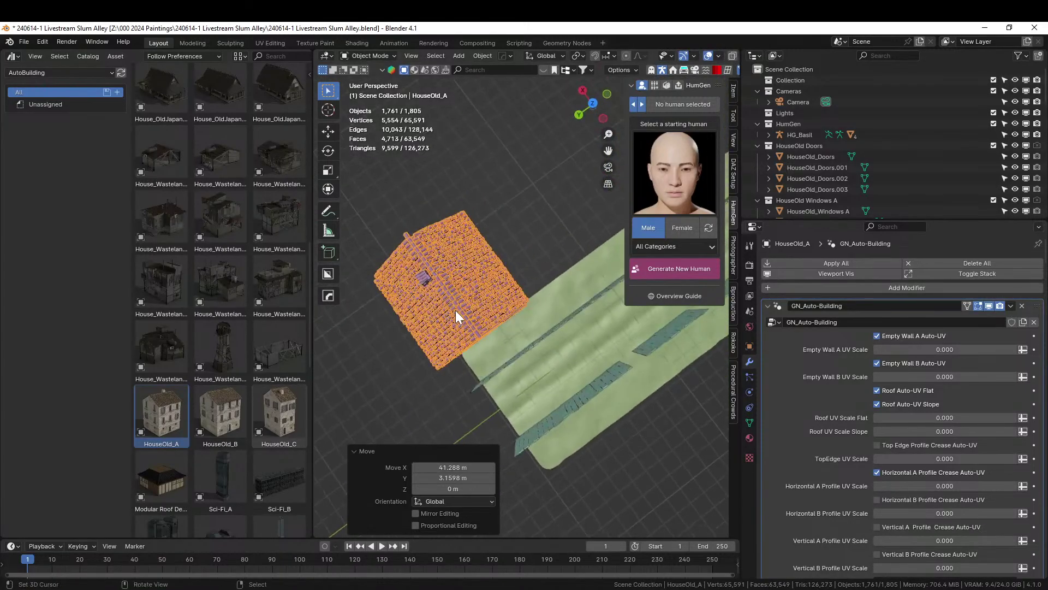
pyautogui.moveTo(470, 306); pyautogui.dragTo(541, 372, button='middle')
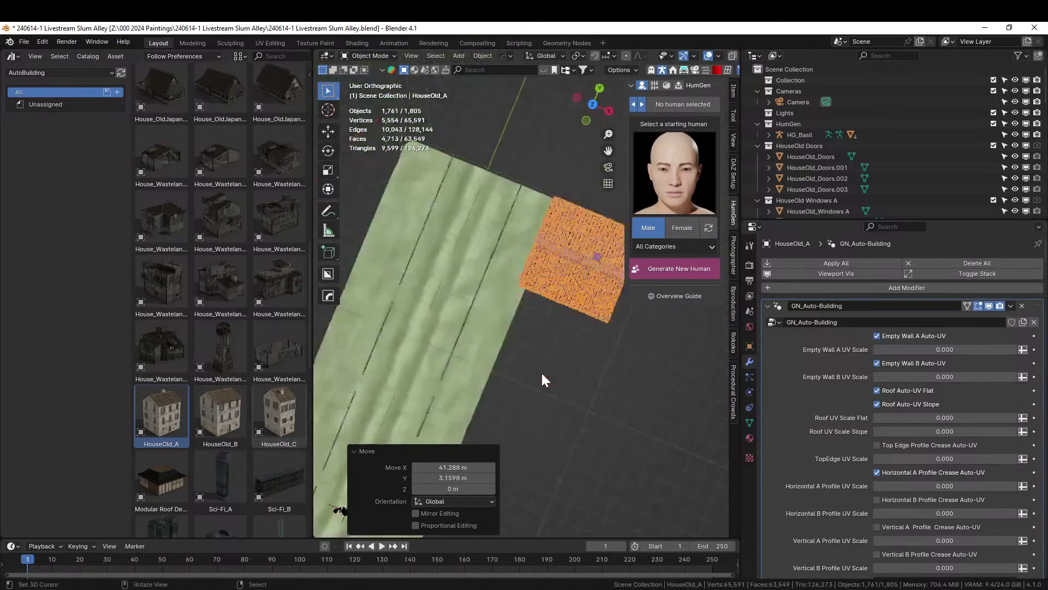
pyautogui.press('KP_7')
pyautogui.press('r')
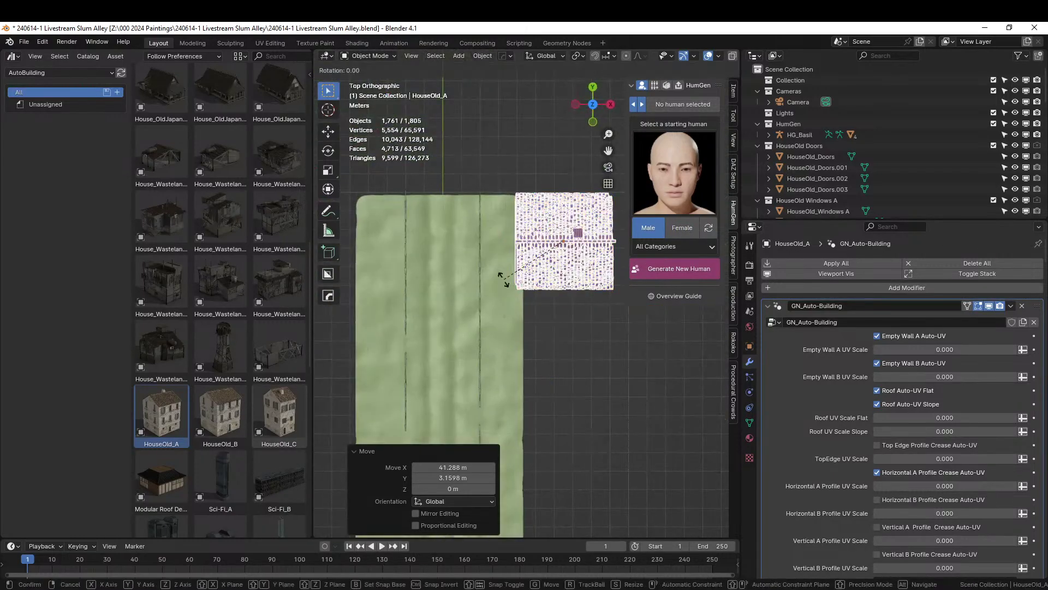
pyautogui.write('90')
pyautogui.press('Return')
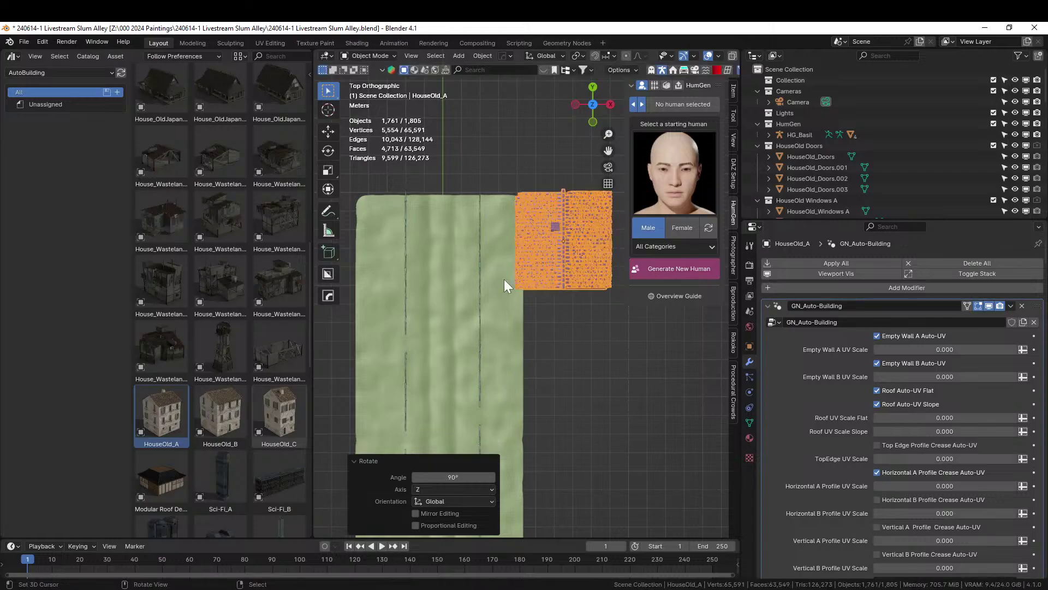
pyautogui.moveTo(557, 285); pyautogui.dragTo(728, 179, button='middle')
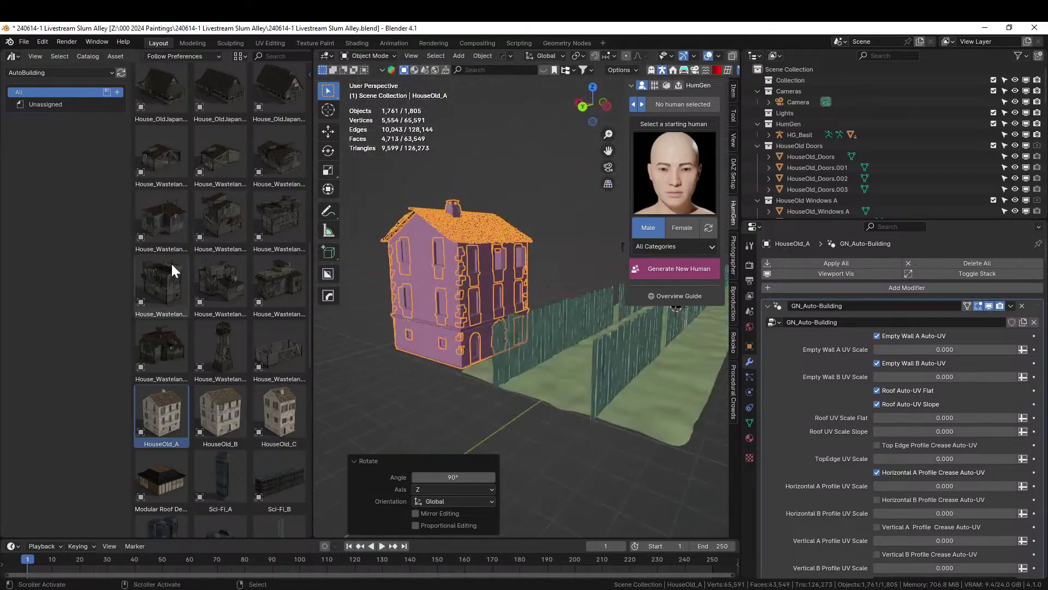
# Duplicate the Asset Browser area into a new window and close the original area beside the 3D viewport
pyautogui.scroll(4, 171, 267)
pyautogui.scroll(3, 433, 306)
pyautogui.moveTo(443, 312); pyautogui.dragTo(569, 368, button='middle')
pyautogui.rightClick(133, 54)
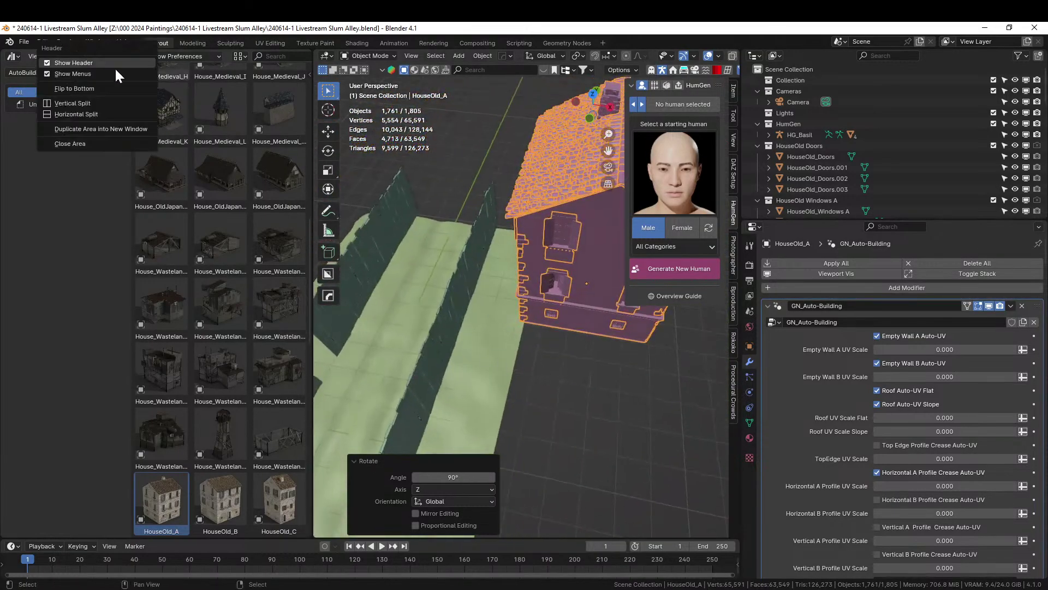
pyautogui.click(93, 130)
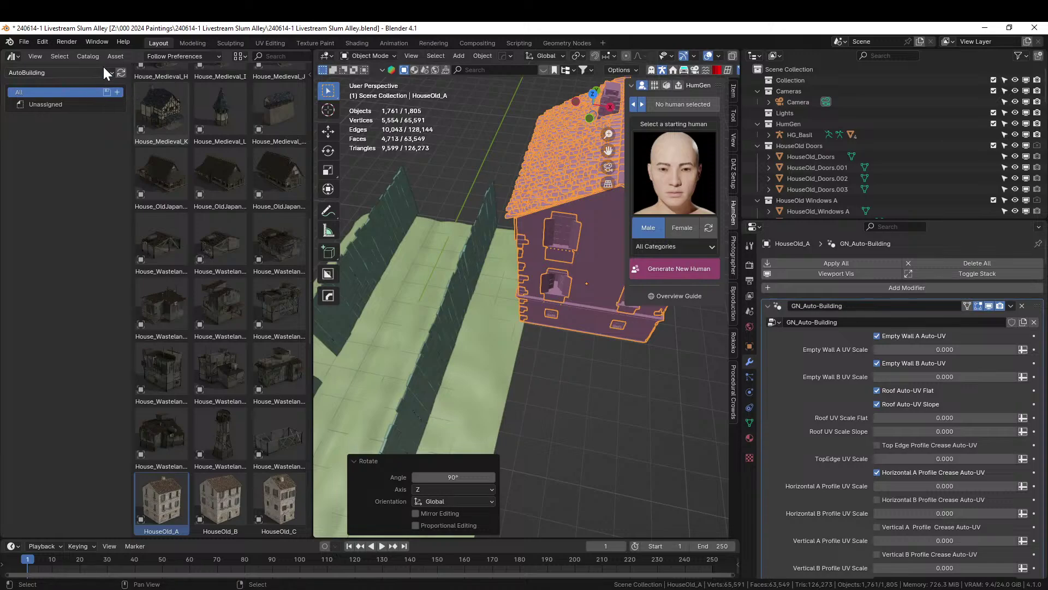
pyautogui.rightClick(135, 53)
pyautogui.click(99, 143)
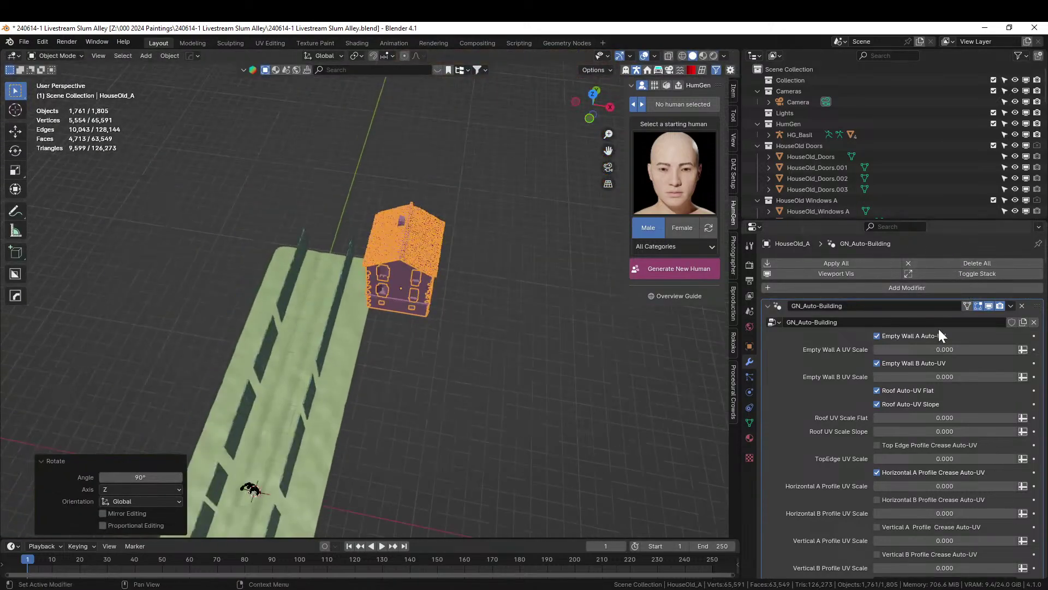
# Add a Displace modifier to HouseOld_A and place it above the GN_Auto-Building modifier in the stack
pyautogui.click(769, 306)
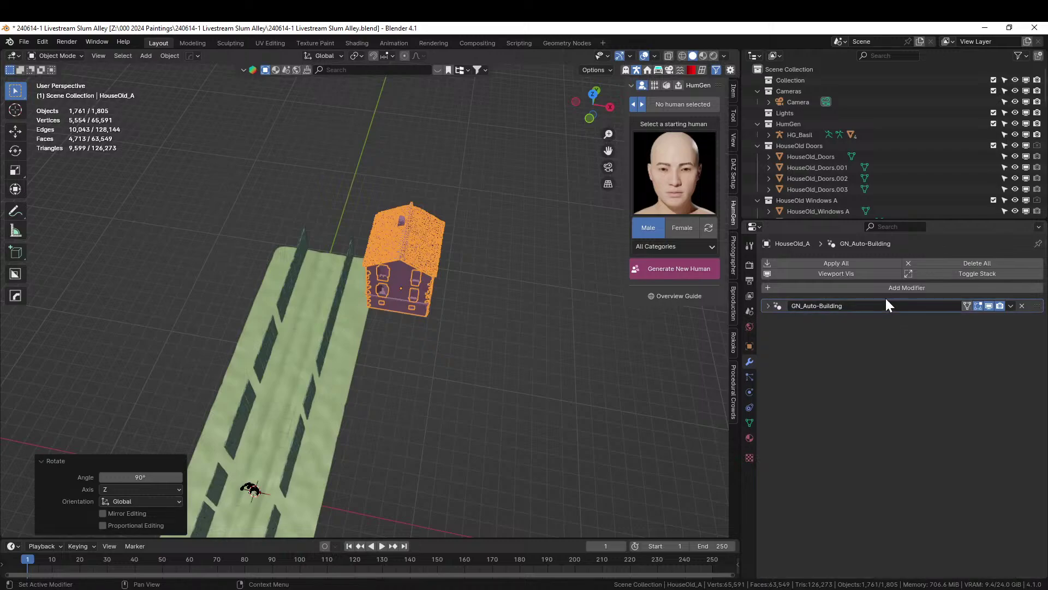
pyautogui.click(911, 287)
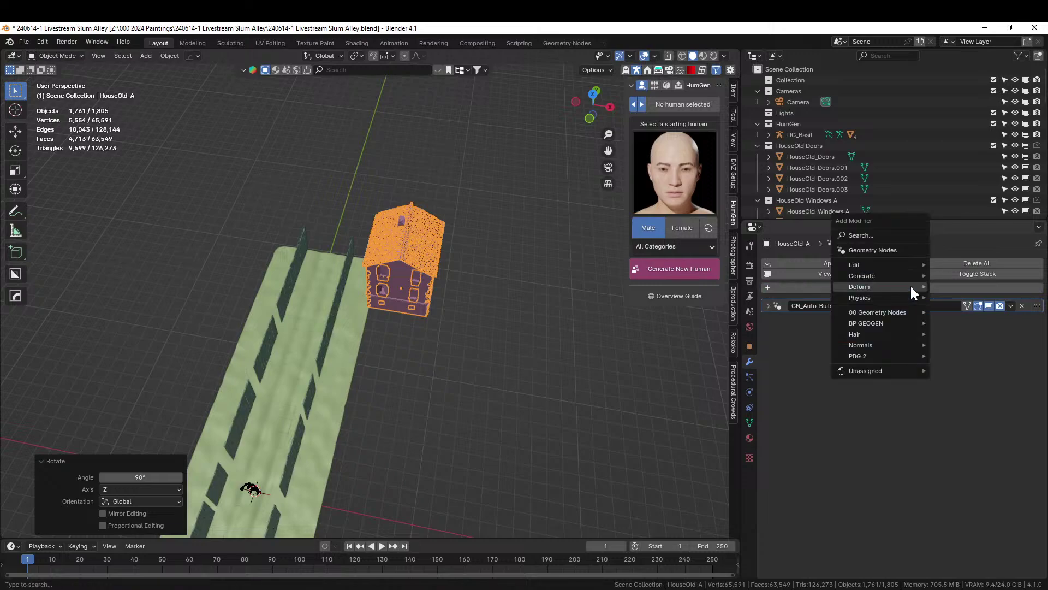
pyautogui.moveTo(906, 287)
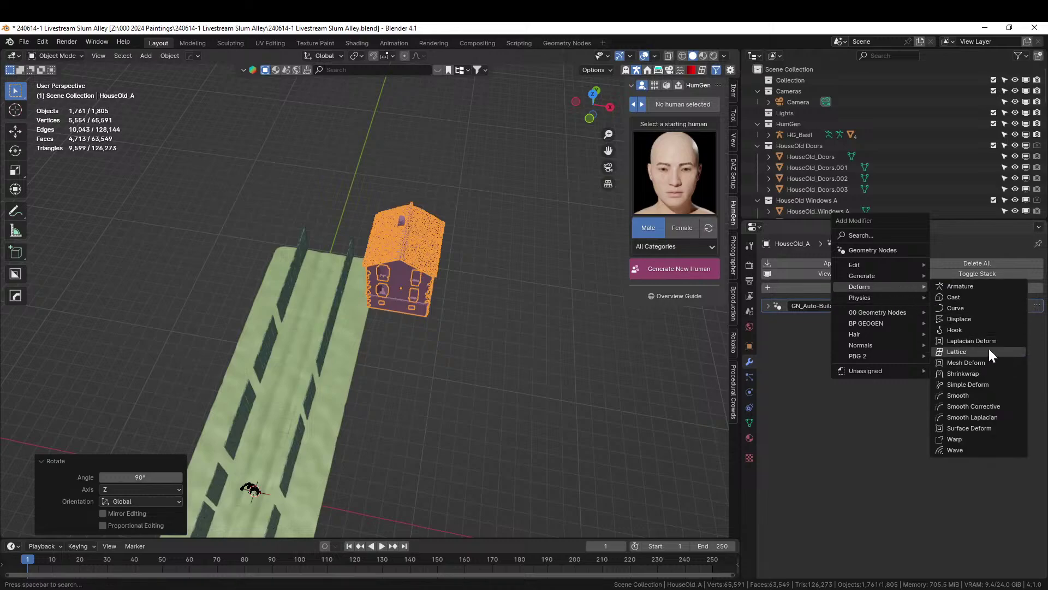
pyautogui.click(974, 319)
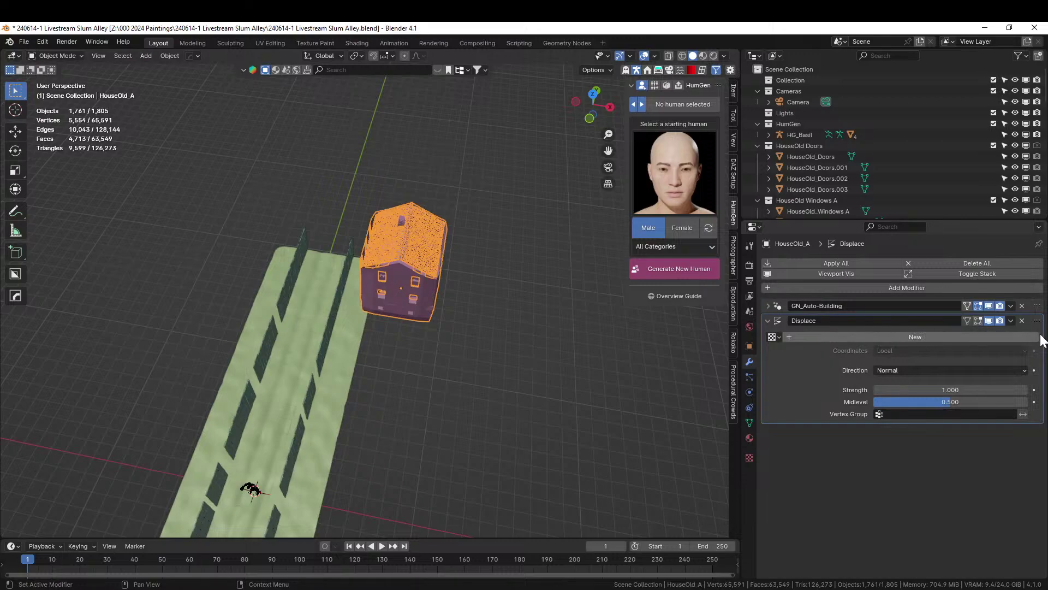
pyautogui.moveTo(1038, 322)
pyautogui.mouseDown()
pyautogui.moveTo(1036, 292)
pyautogui.moveTo(1032, 305)
pyautogui.mouseUp()
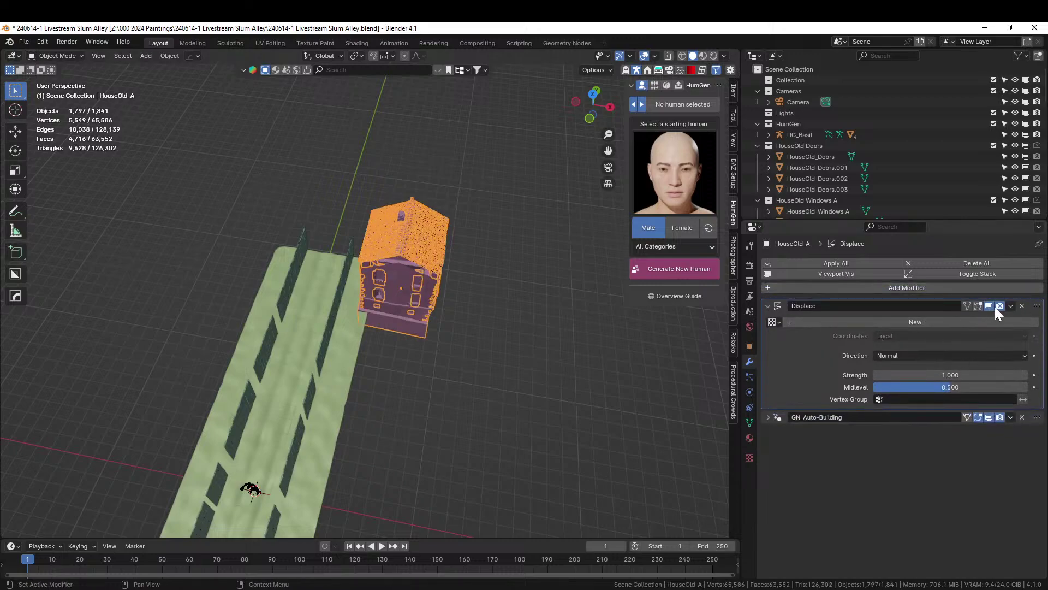
# Create a new texture for the house's Displace modifier and set its type to Distorted Noise
pyautogui.click(921, 322)
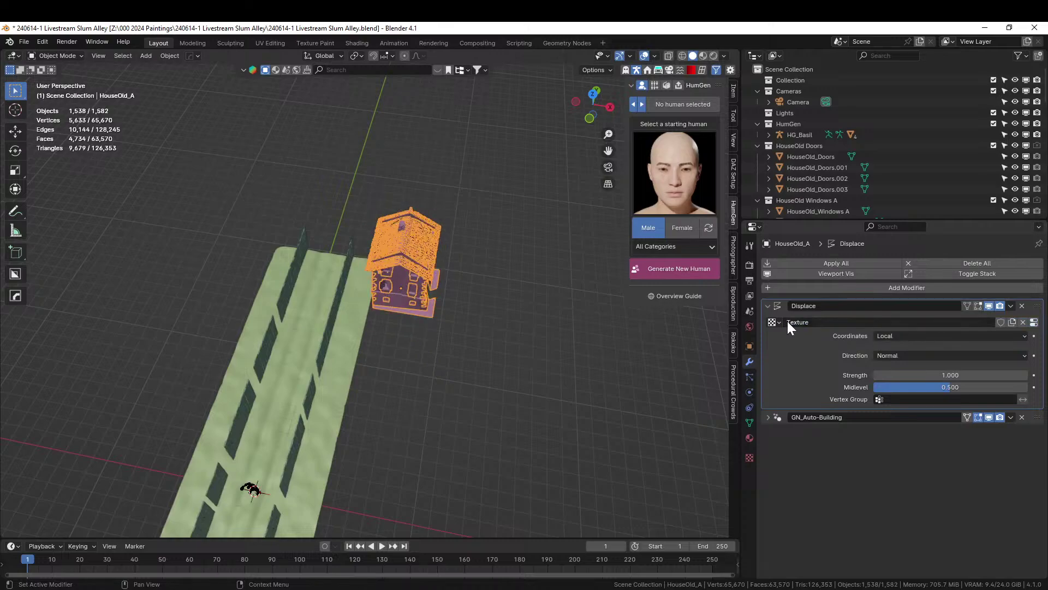
pyautogui.click(750, 457)
pyautogui.click(872, 297)
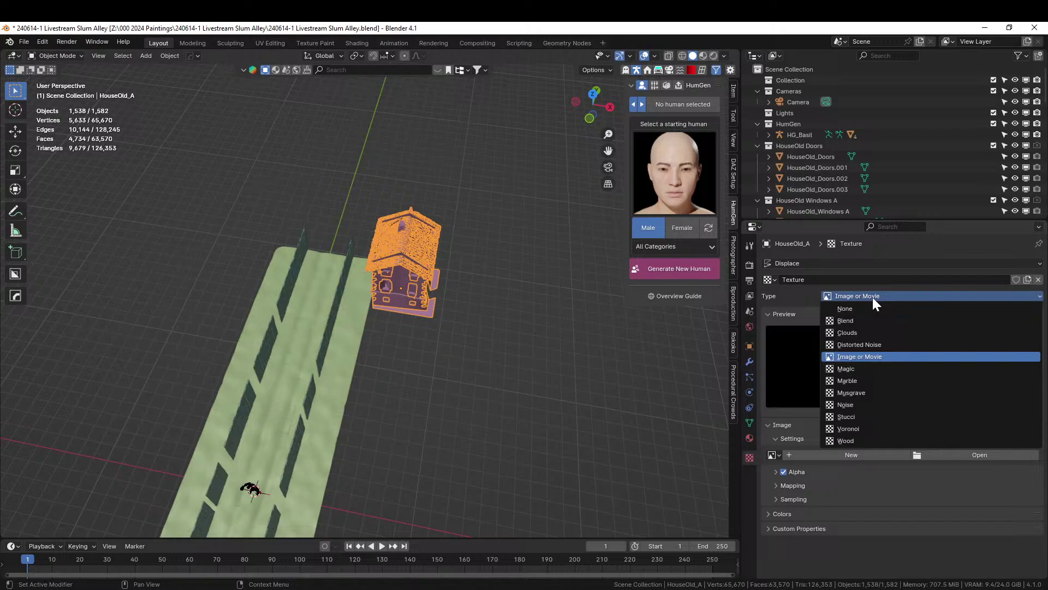
pyautogui.click(872, 345)
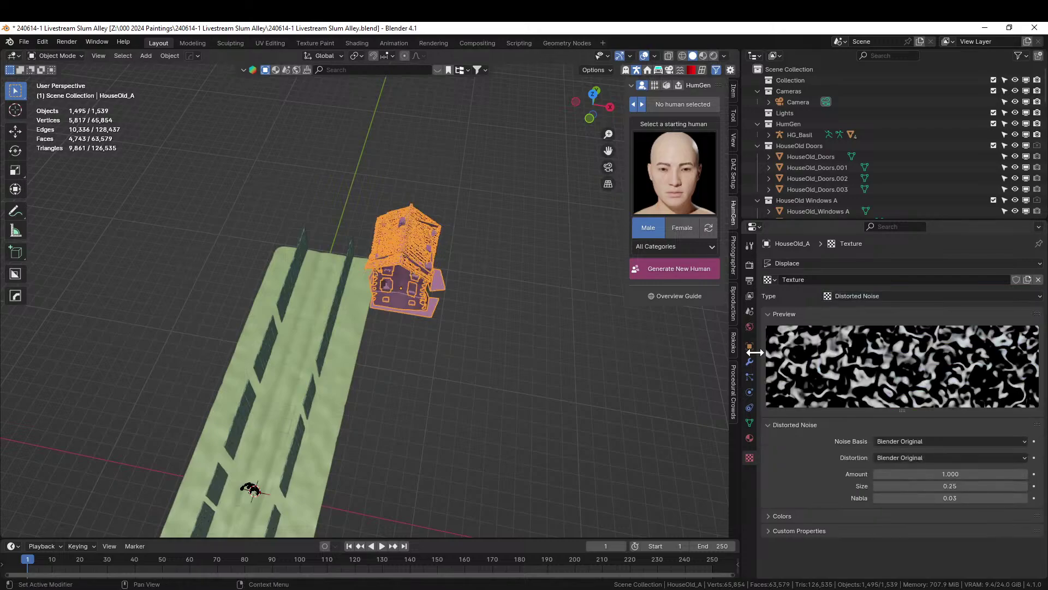
pyautogui.click(750, 362)
# Set the strength of the house's Displace modifier to 0.1
pyautogui.scroll(4, 434, 280)
pyautogui.moveTo(451, 270); pyautogui.dragTo(653, 223, button='middle')
pyautogui.scroll(2, 289, 259)
pyautogui.scroll(2, 288, 260)
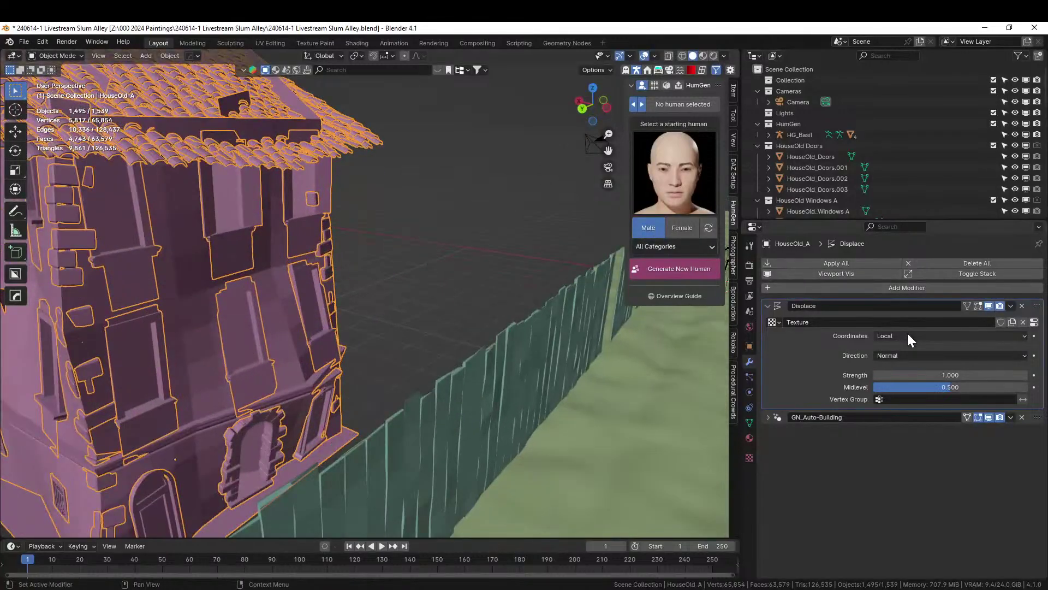
pyautogui.click(944, 374)
pyautogui.press('BackSpace')
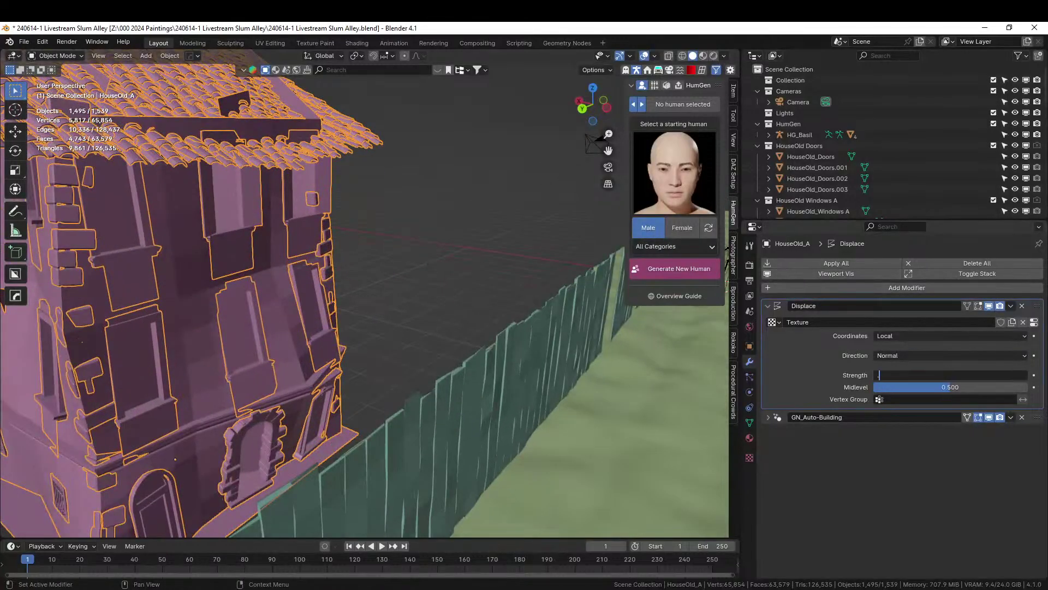
pyautogui.write('.1')
pyautogui.press('Return')
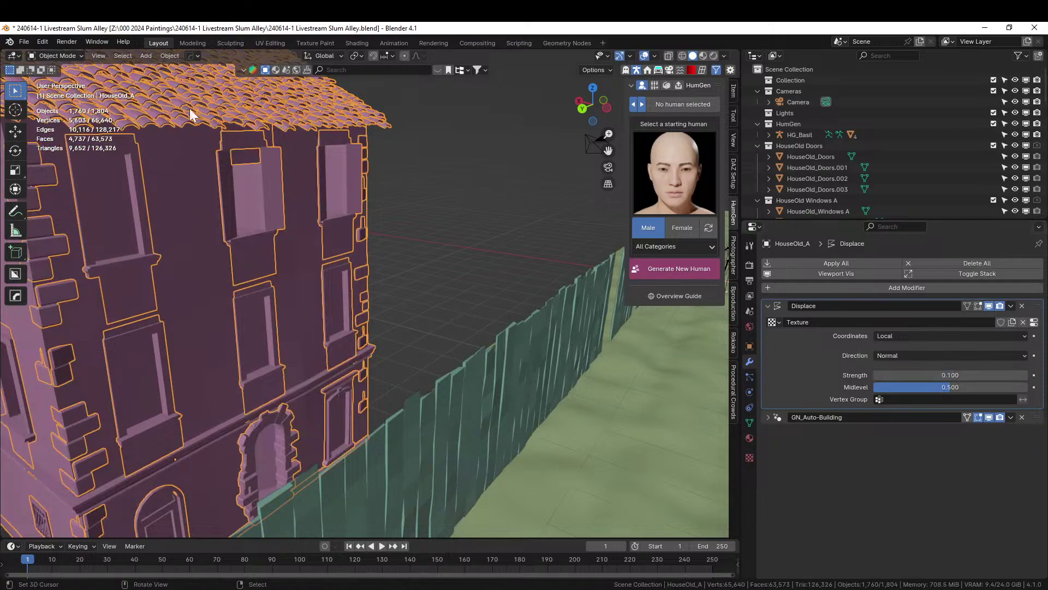
pyautogui.moveTo(189, 108); pyautogui.dragTo(180, 221, button='middle')
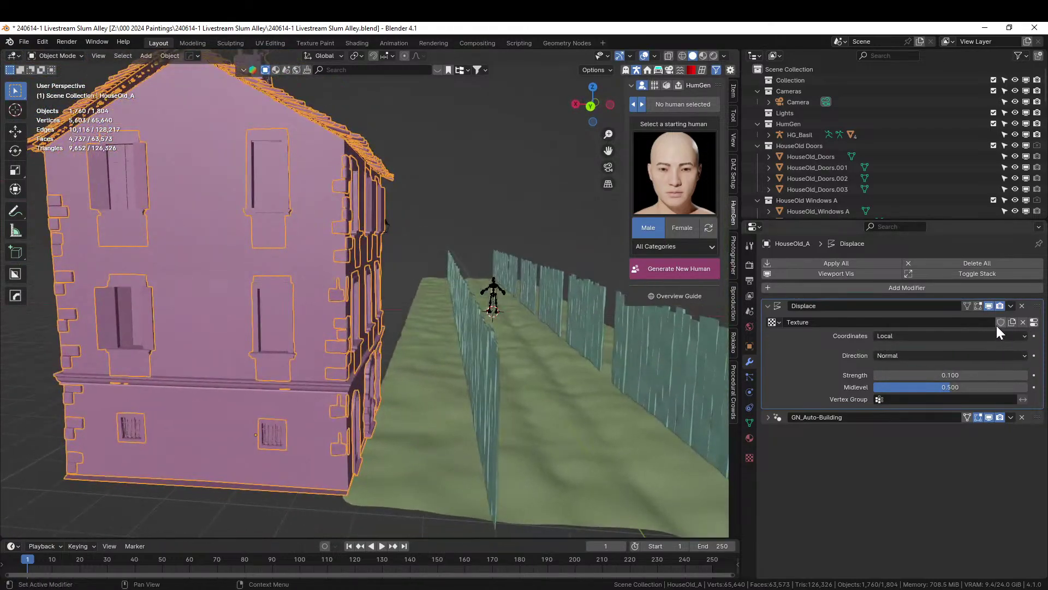
# Compare the house with and without its Displace modifier, inspect it from several sides and save the file
pyautogui.click(988, 306)
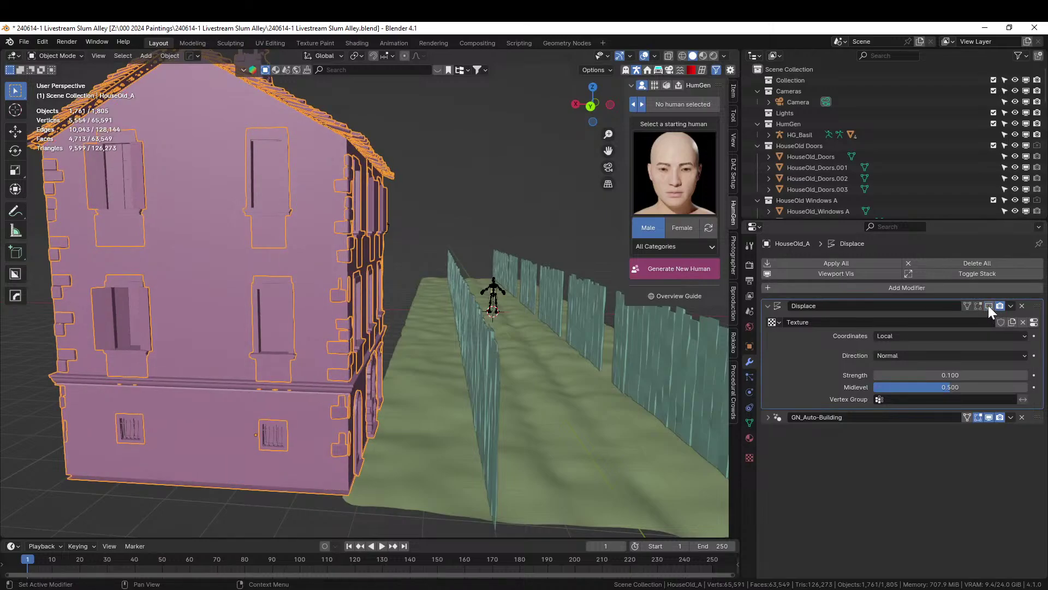
pyautogui.click(988, 306)
pyautogui.click(988, 306)
pyautogui.click(988, 306)
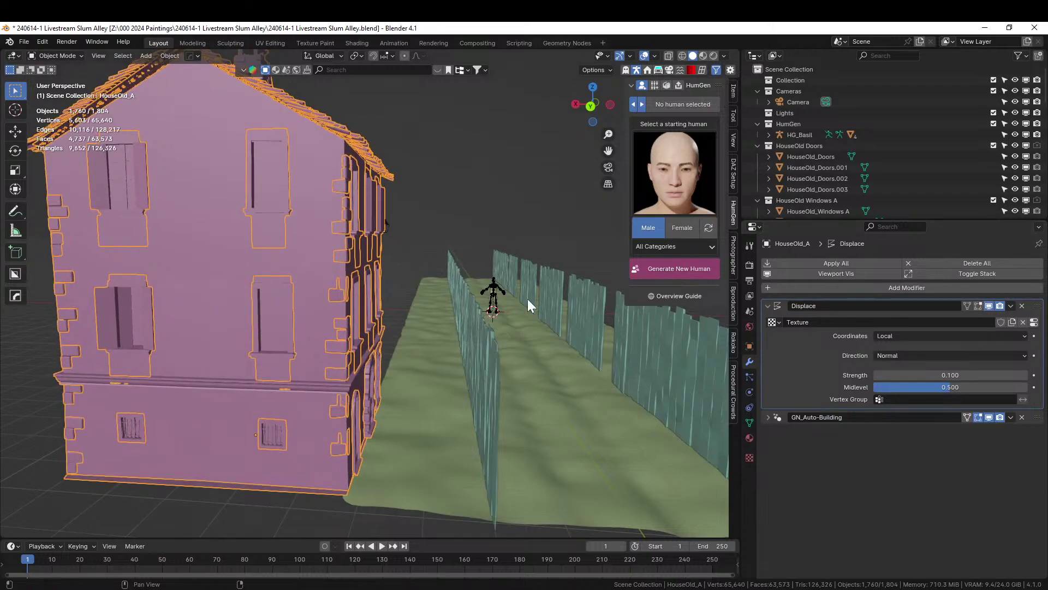
pyautogui.moveTo(527, 299); pyautogui.dragTo(380, 345, button='middle')
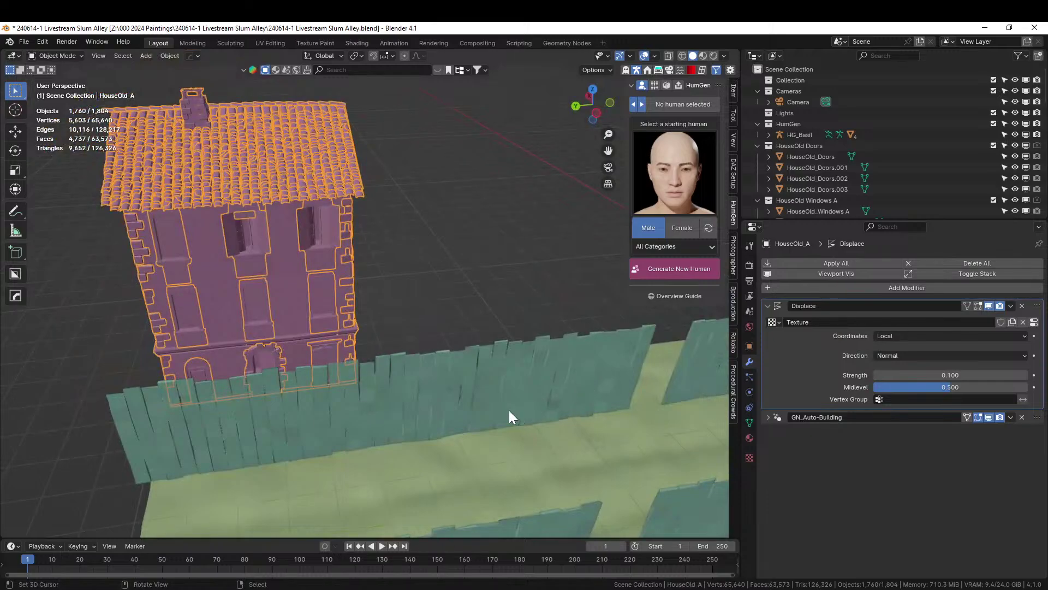
pyautogui.moveTo(477, 396); pyautogui.dragTo(387, 400, button='middle')
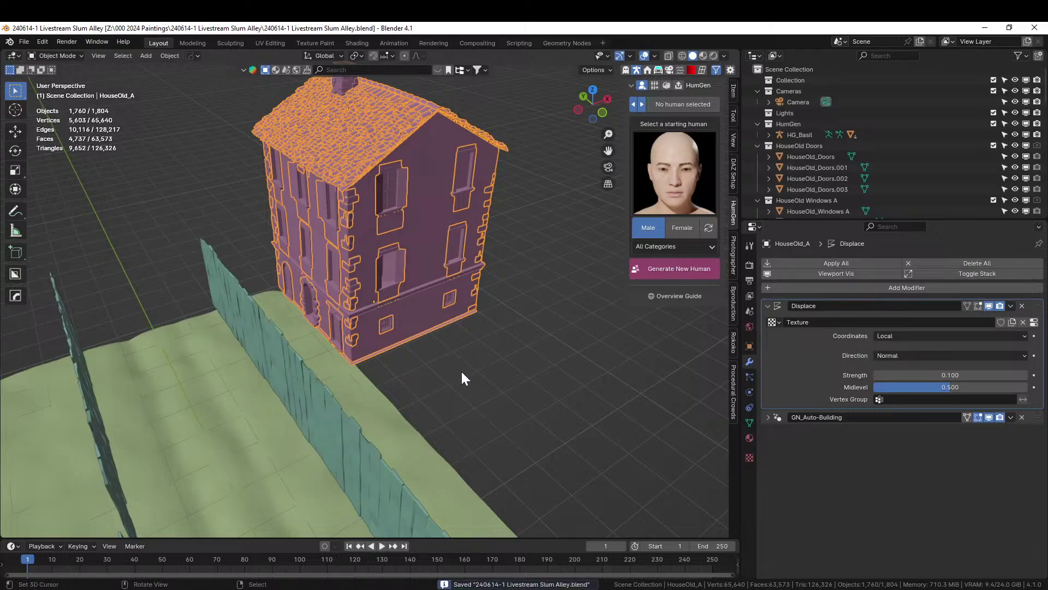
pyautogui.moveTo(457, 360); pyautogui.dragTo(410, 313, button='middle')
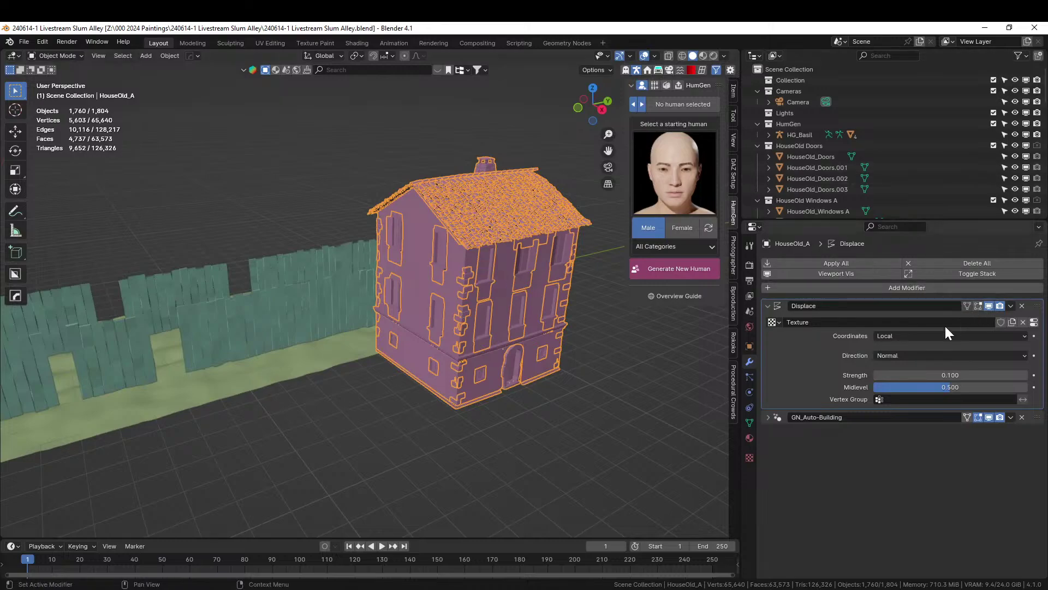
# Disable GN_Auto-Building's display in Edit Mode and open HouseOld_A's base mesh for editing
pyautogui.click(768, 306)
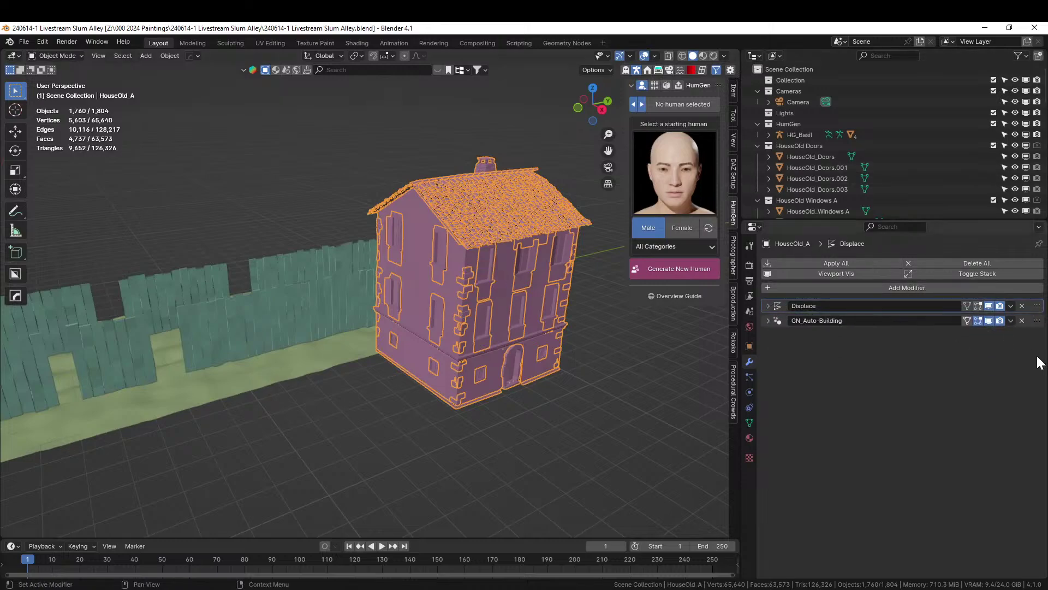
pyautogui.click(978, 320)
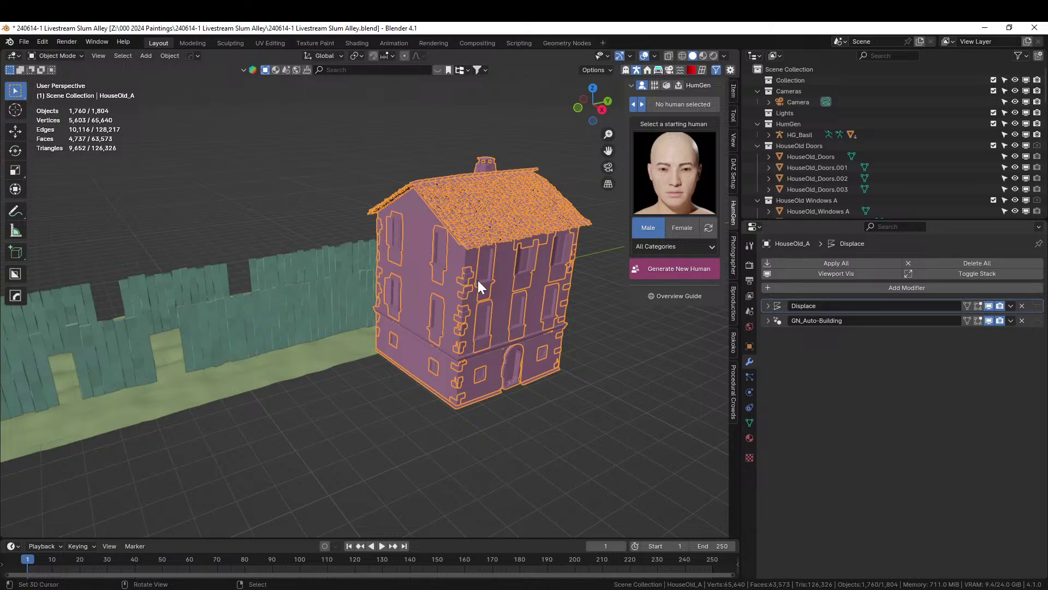
pyautogui.press('Tab')
pyautogui.moveTo(520, 310); pyautogui.dragTo(554, 323, button='middle')
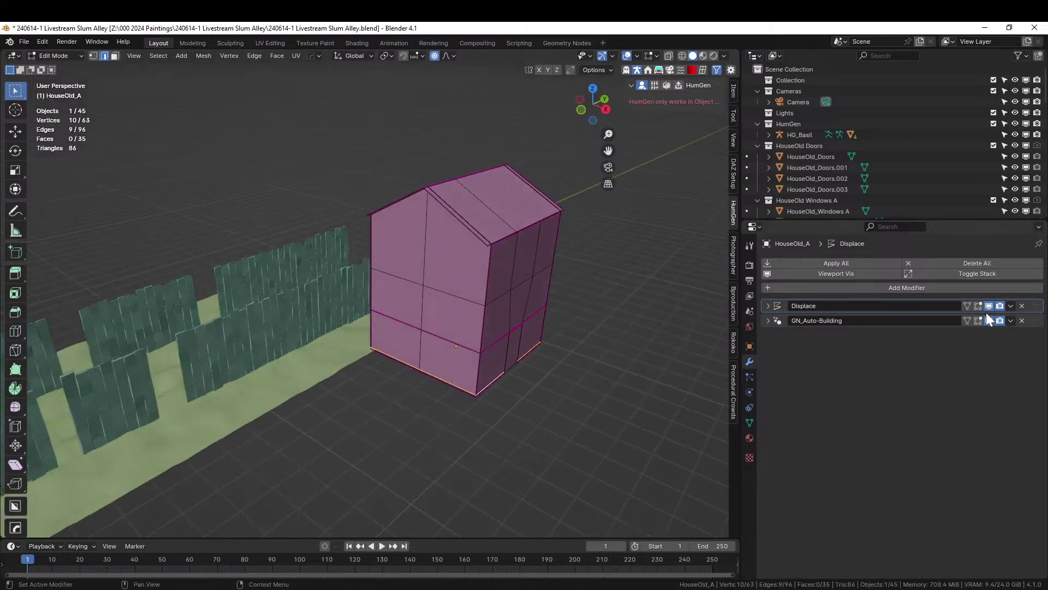
# Display the house's base mesh in rendered shading with its end wall and alley-facing wall in view
pyautogui.moveTo(540, 309); pyautogui.dragTo(505, 305, button='middle')
pyautogui.moveTo(532, 342); pyautogui.dragTo(650, 355, button='middle')
pyautogui.press('z')
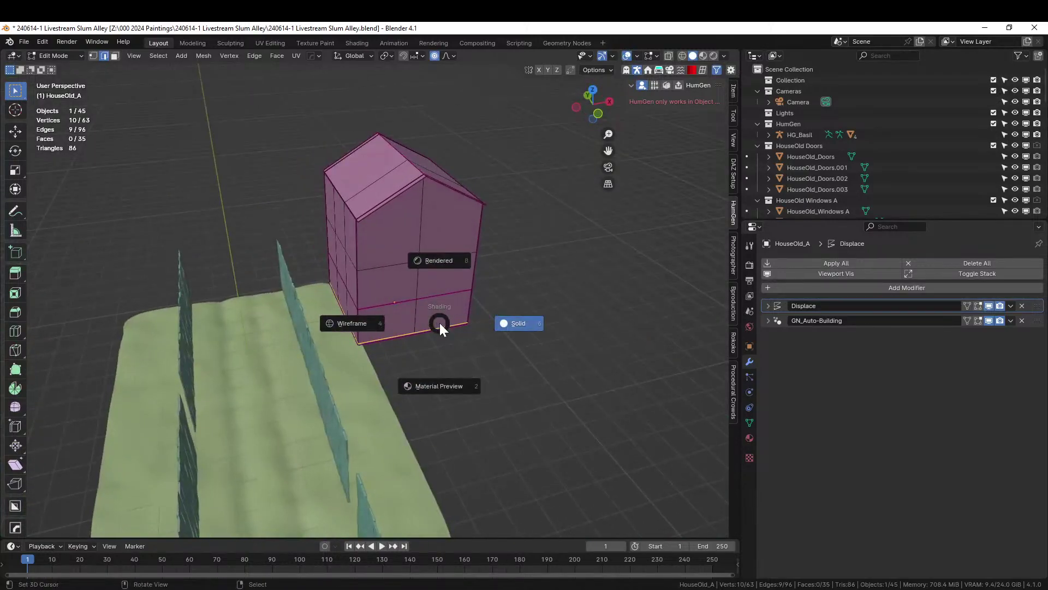
pyautogui.press('8')
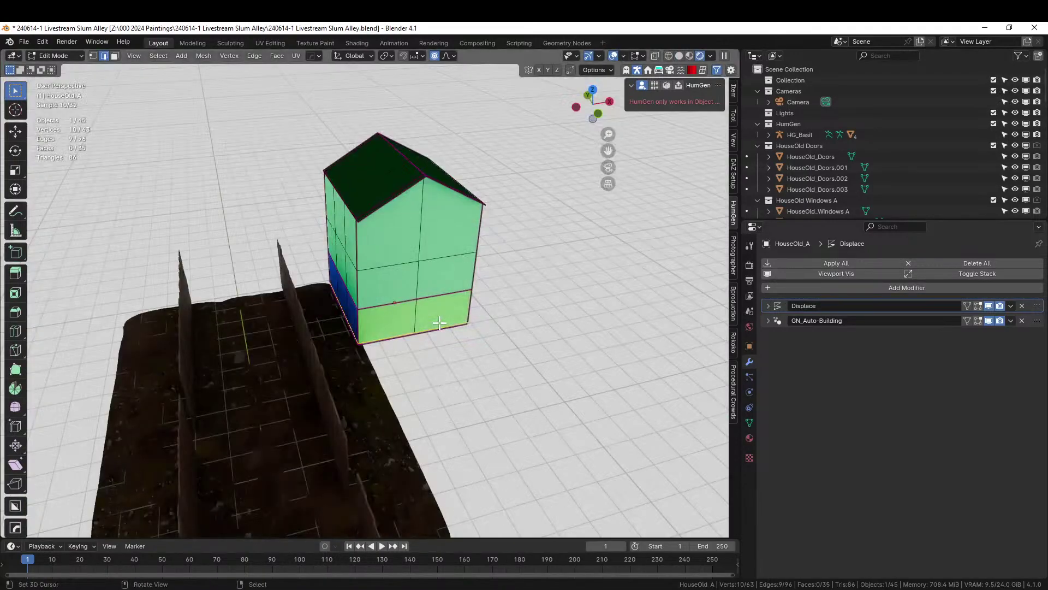
pyautogui.moveTo(336, 307); pyautogui.dragTo(393, 322, button='middle')
pyautogui.scroll(2, 393, 322)
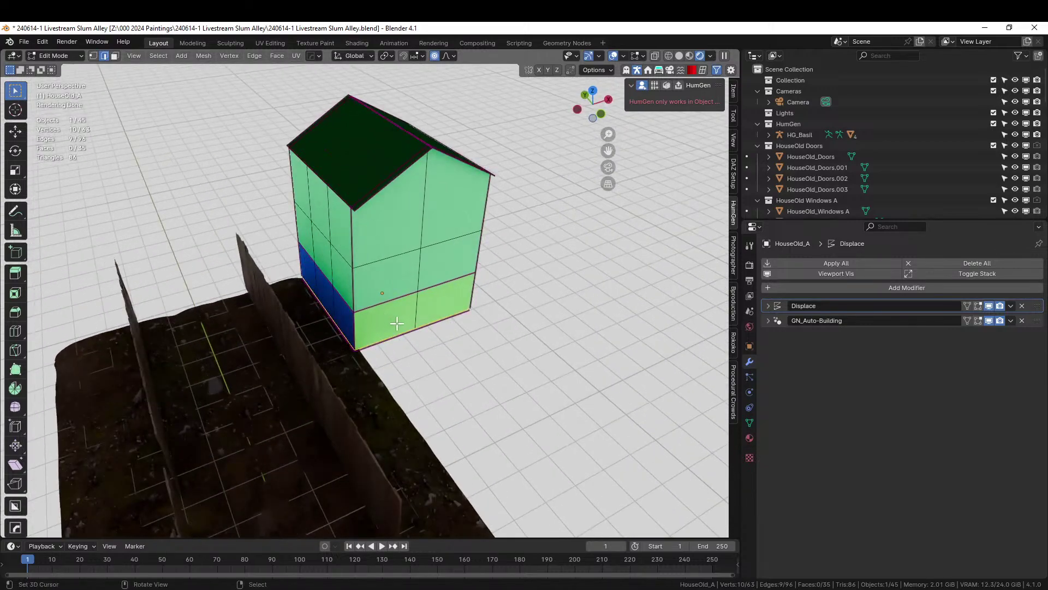
# Select all six faces of the end wall of the house that faces along the alley, from ground floor to gable
pyautogui.press('3')
pyautogui.click(369, 313)
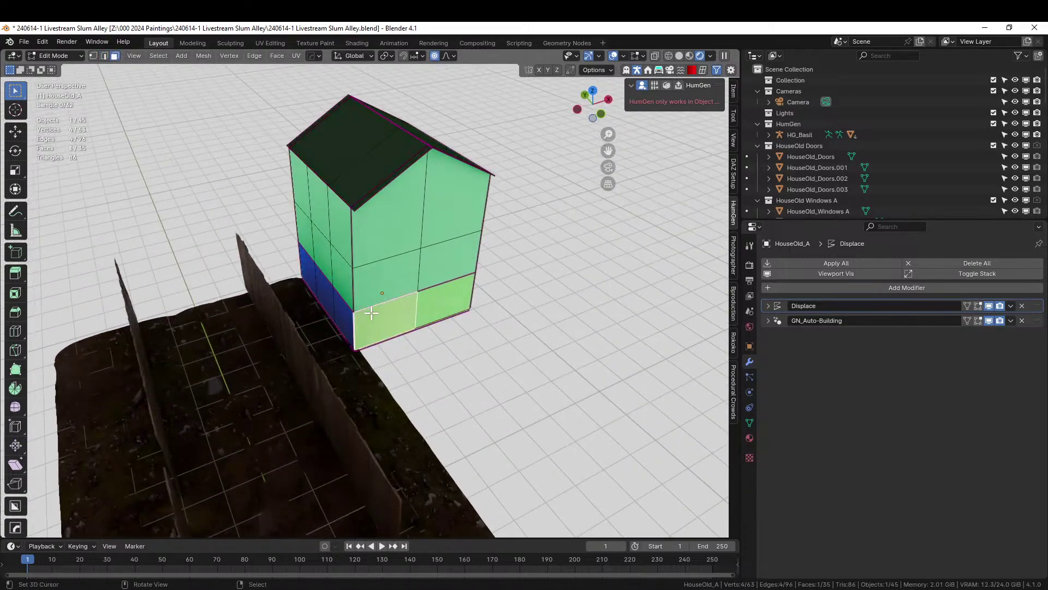
pyautogui.keyDown('ctrl'); pyautogui.click(385, 270); pyautogui.keyUp('ctrl')
pyautogui.keyDown('ctrl'); pyautogui.click(378, 227); pyautogui.keyUp('ctrl')
pyautogui.keyDown('ctrl'); pyautogui.click(439, 213); pyautogui.keyUp('ctrl')
pyautogui.keyDown('ctrl'); pyautogui.click(450, 259); pyautogui.keyUp('ctrl')
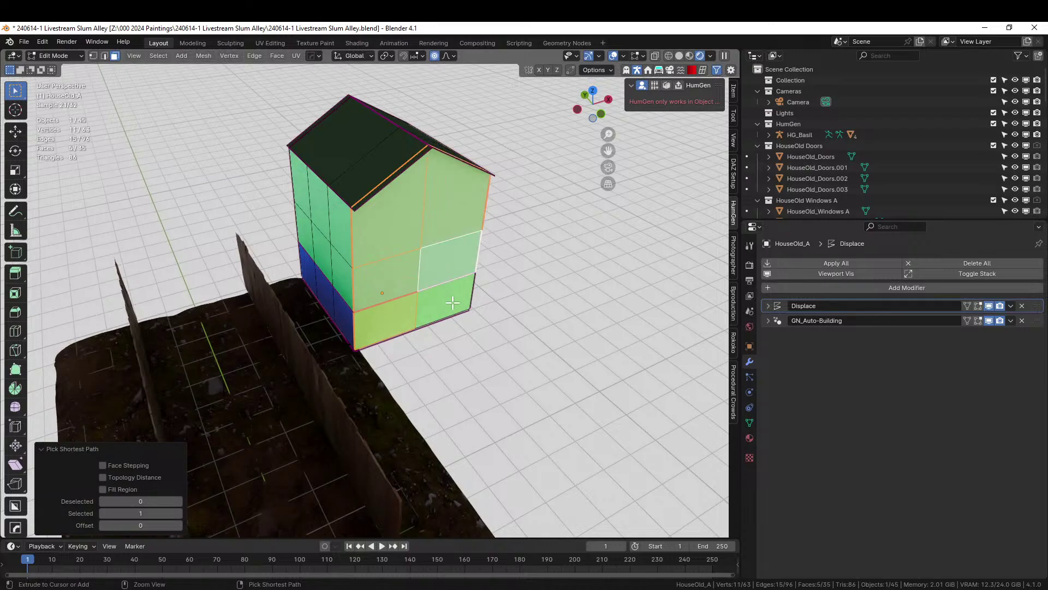
pyautogui.keyDown('ctrl'); pyautogui.click(452, 303); pyautogui.keyUp('ctrl')
# Try extruding the house's selected end wall by -2 m along the global Y axis
pyautogui.moveTo(451, 303); pyautogui.dragTo(535, 322, button='middle')
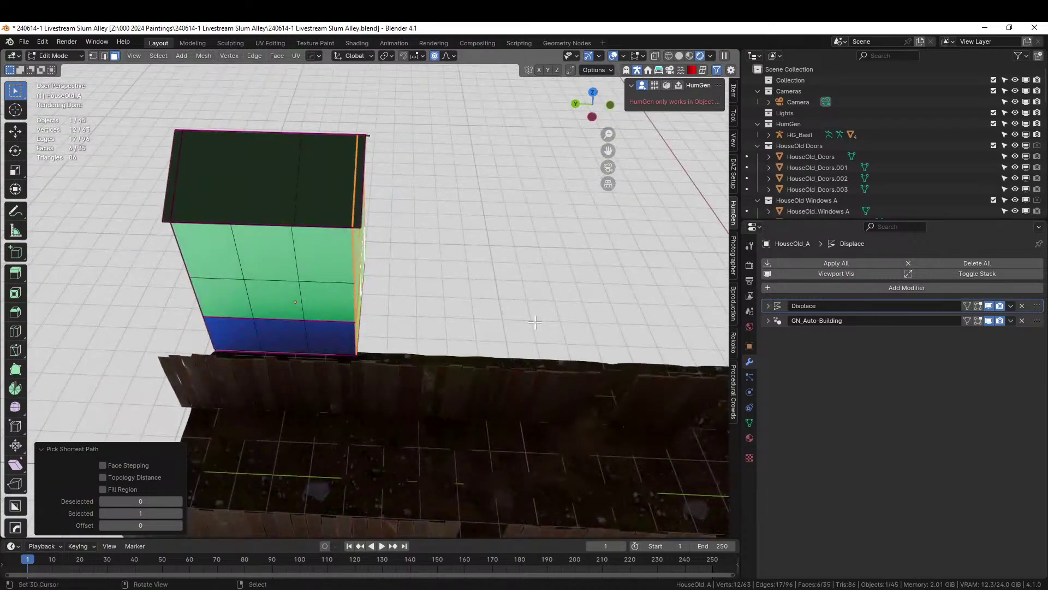
pyautogui.press('e')
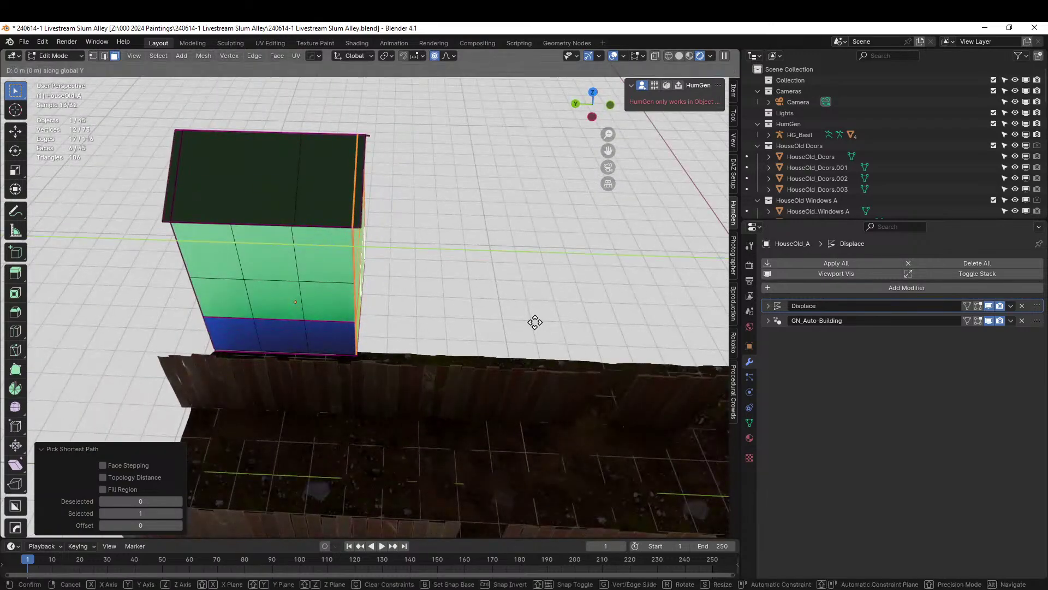
pyautogui.write('2')
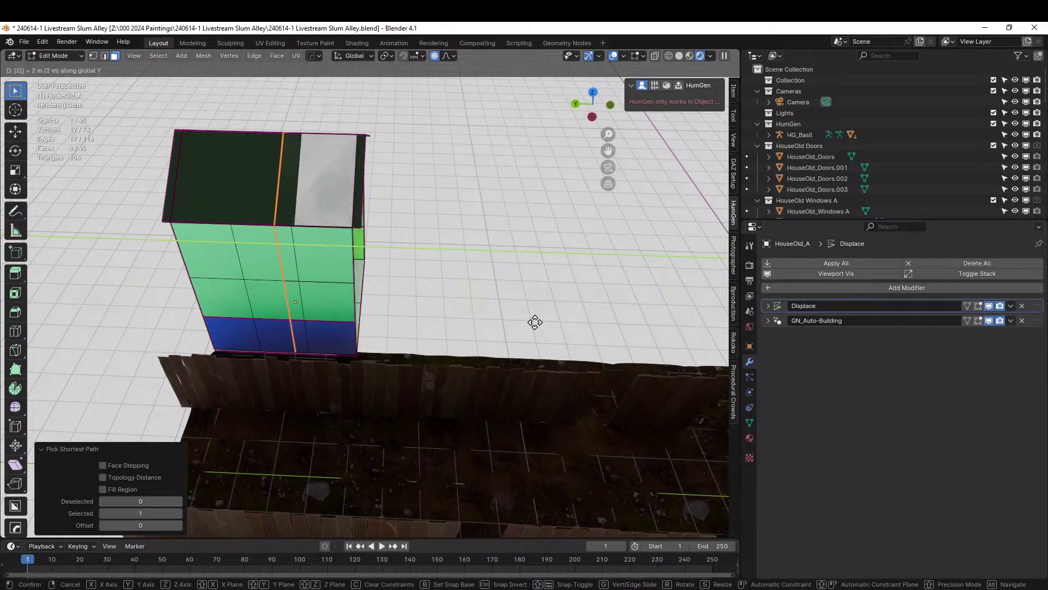
pyautogui.press('Return')
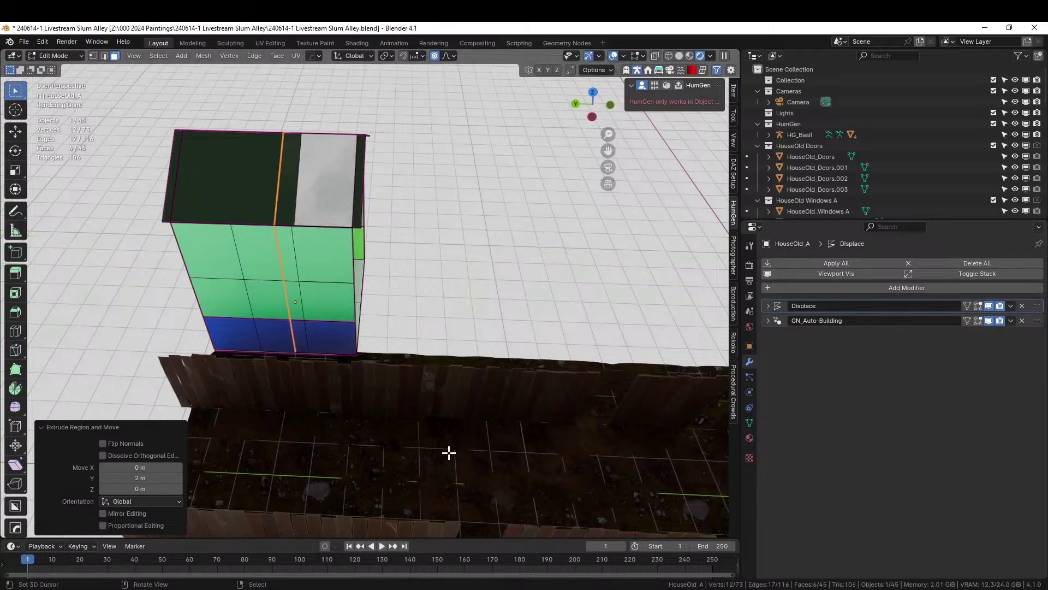
pyautogui.click(136, 478)
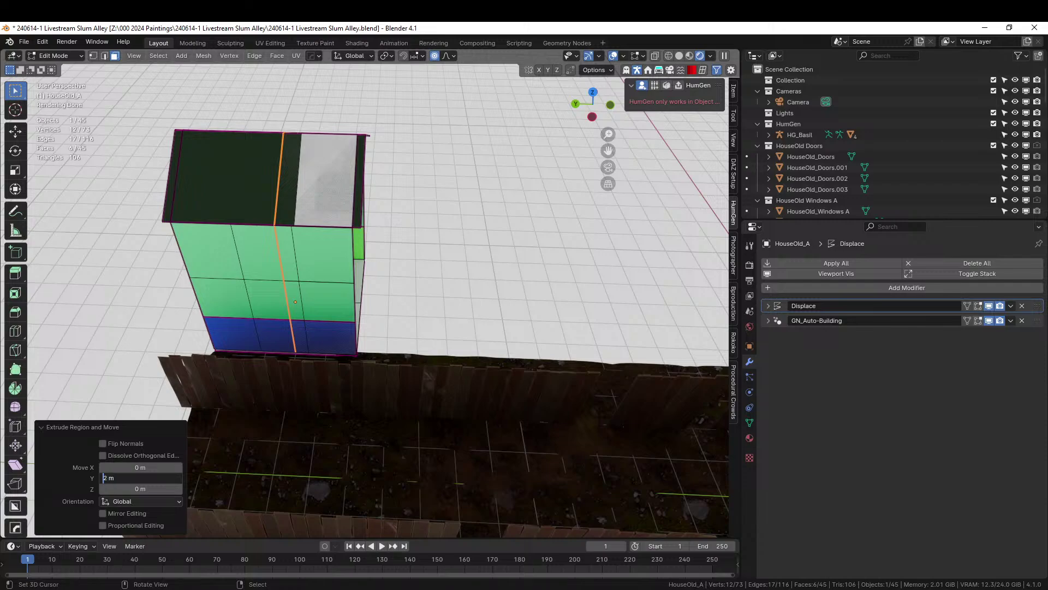
pyautogui.press('Return')
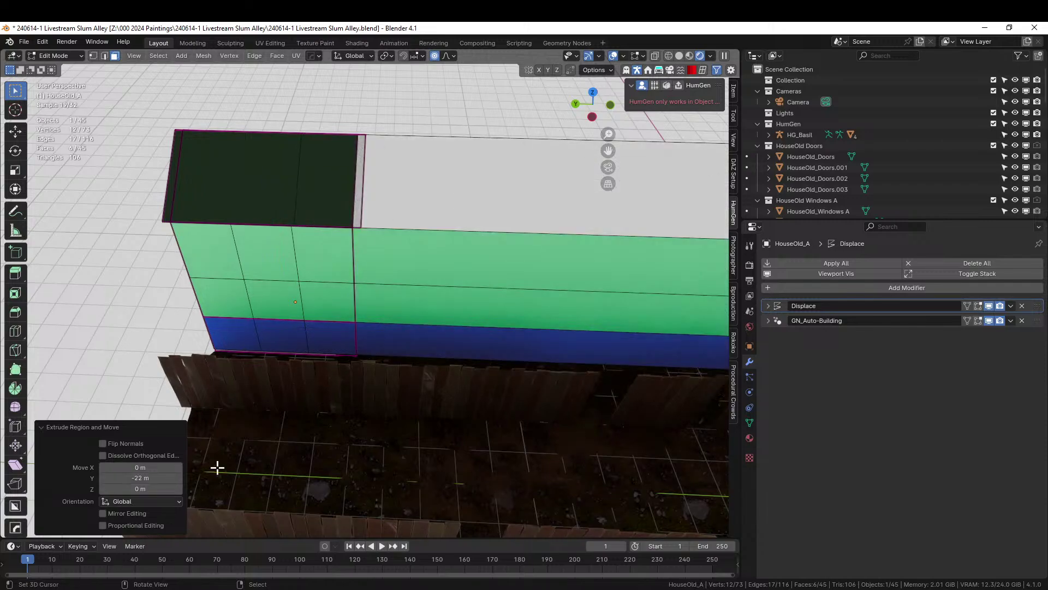
pyautogui.click(136, 477)
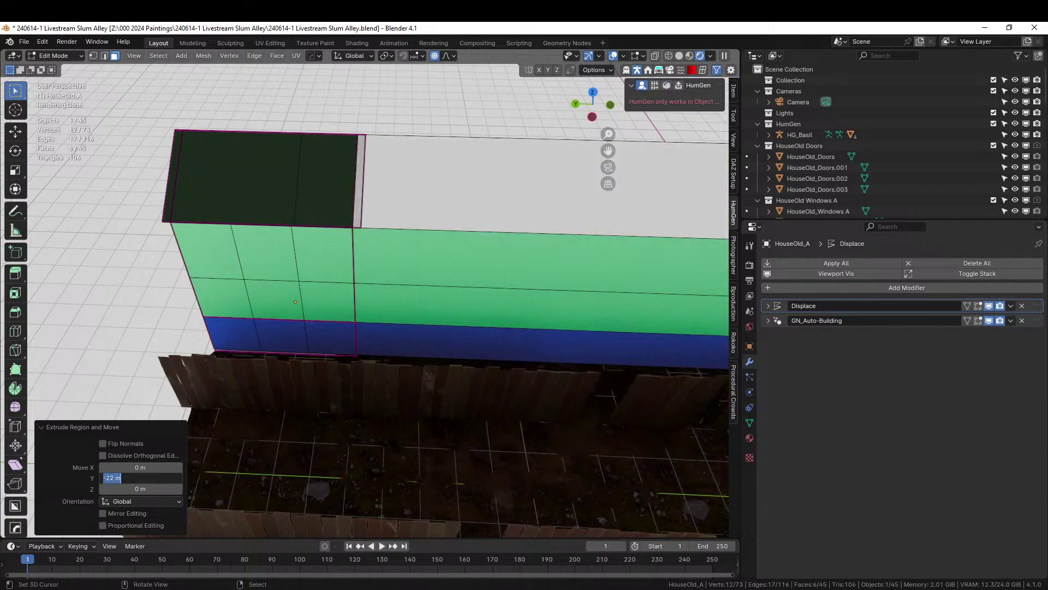
pyautogui.write('-2')
pyautogui.press('Return')
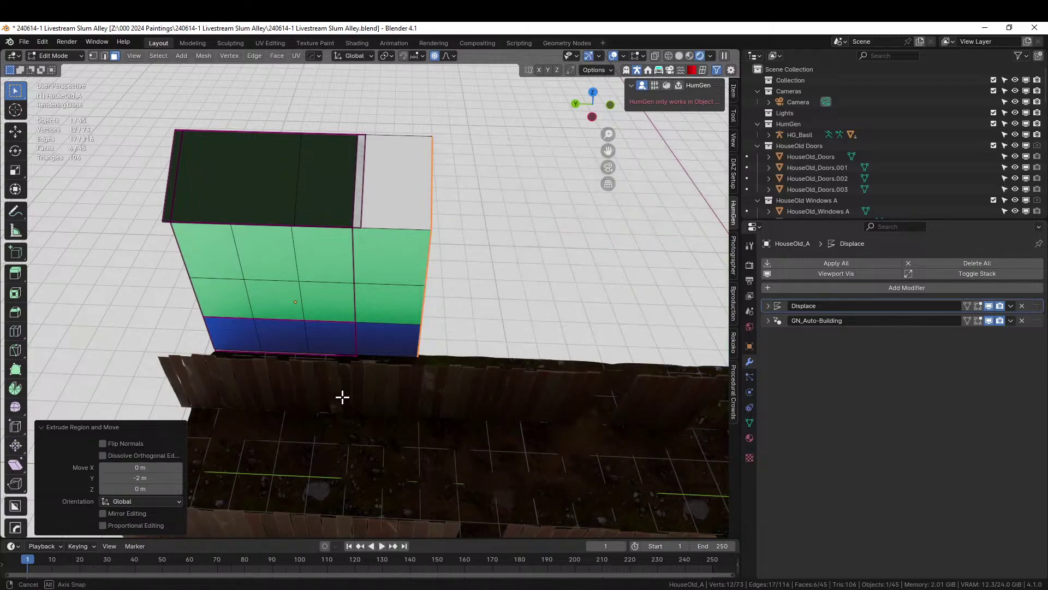
# View the generated house in Object Mode, undo the end wall extrusion and return to editing the base mesh
pyautogui.moveTo(342, 395); pyautogui.dragTo(428, 344, button='middle')
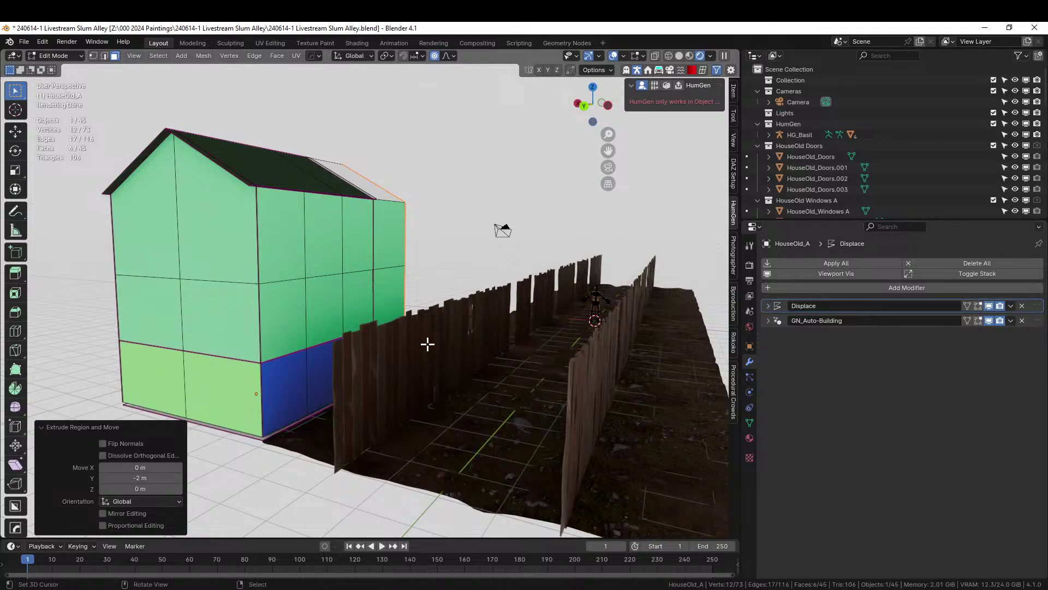
pyautogui.press('Tab')
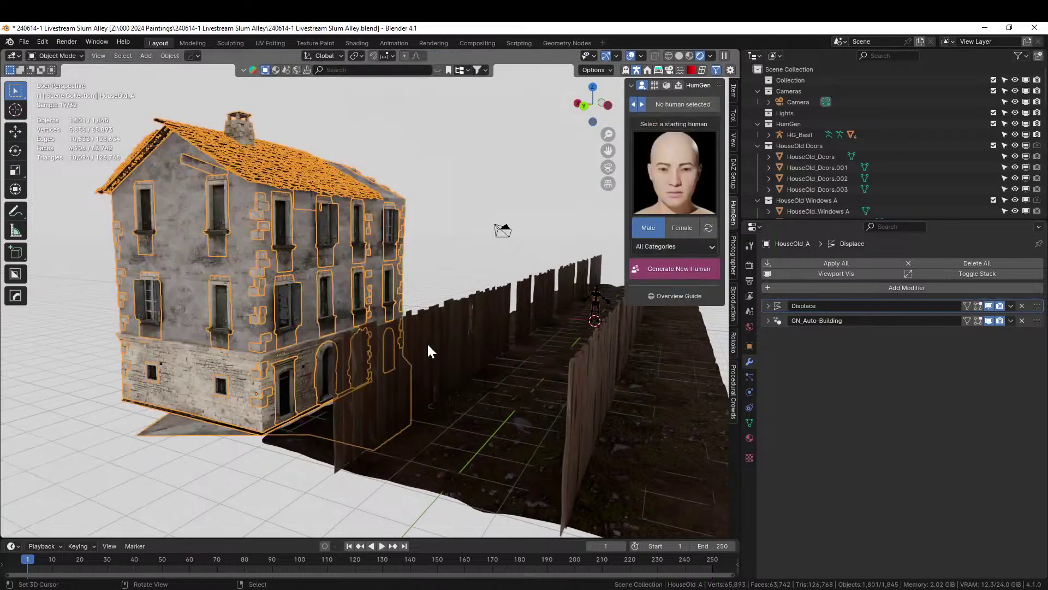
pyautogui.moveTo(428, 345); pyautogui.dragTo(566, 326, button='middle')
pyautogui.press('Tab')
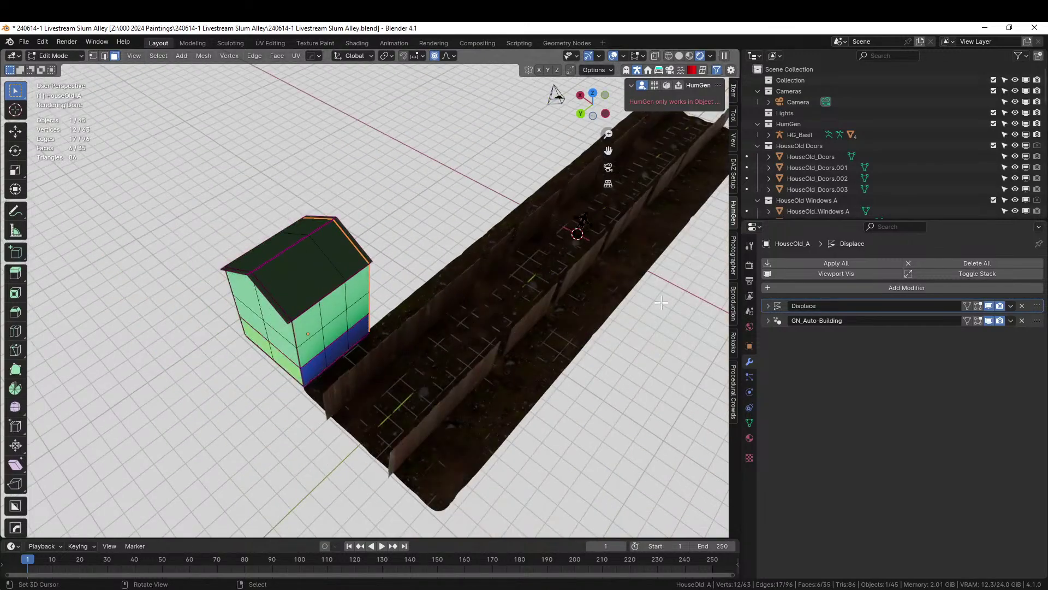
# Move the human figure beside the house's outer wall, about 9.52 m along X and 17.11 m along Y
pyautogui.click(812, 136)
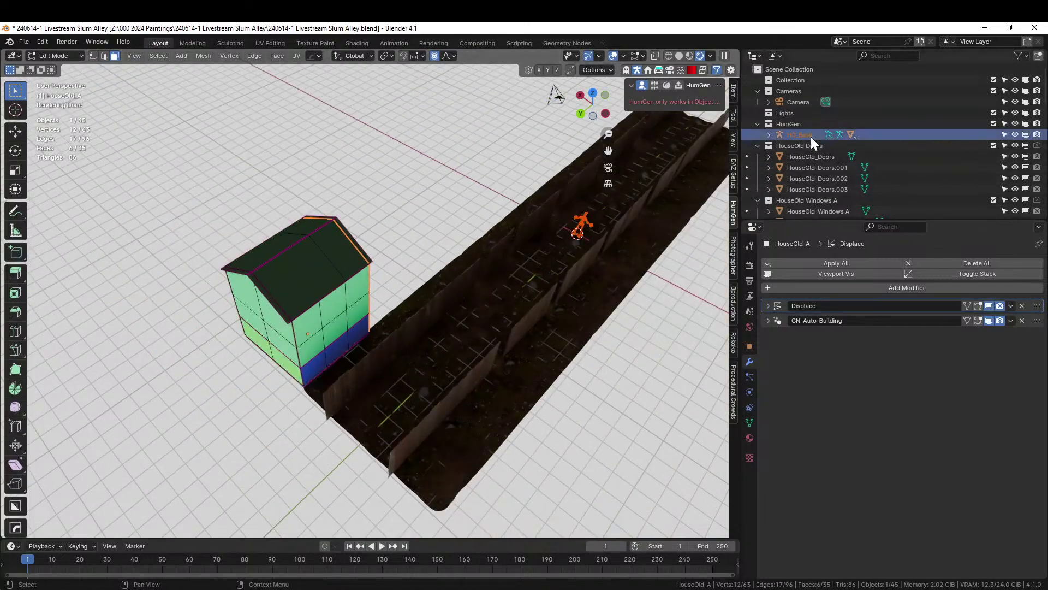
pyautogui.press('KP_7')
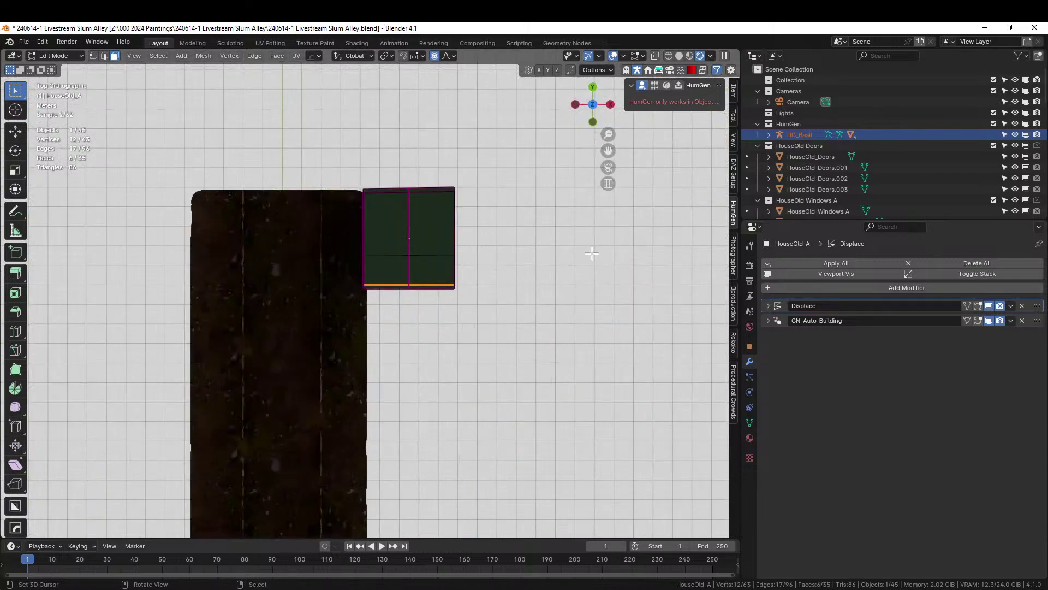
pyautogui.scroll(-3, 431, 382)
pyautogui.press('g')
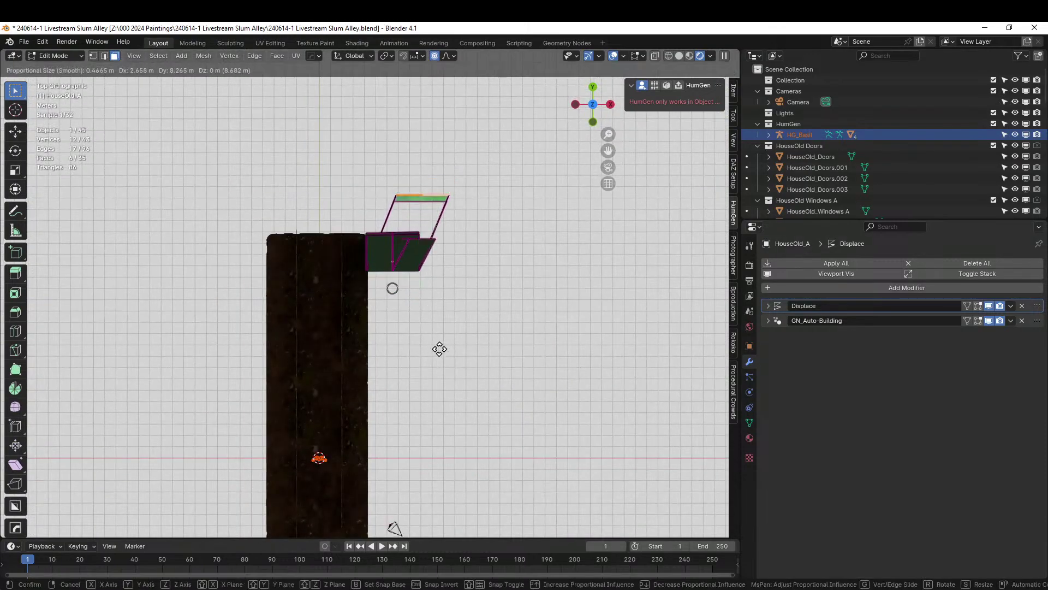
pyautogui.rightClick(437, 352)
pyautogui.press('Tab')
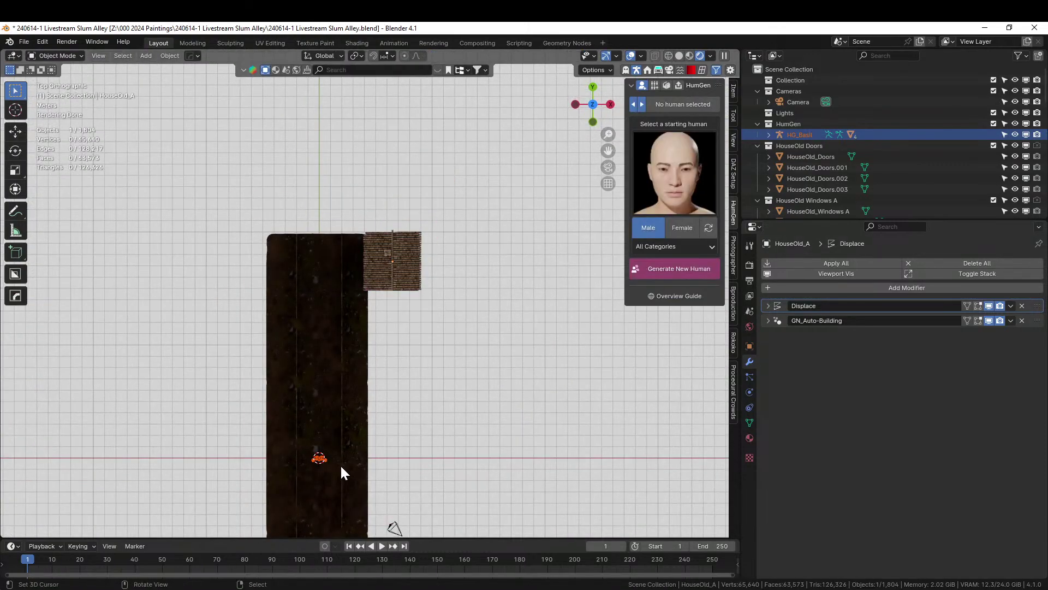
pyautogui.press('g')
pyautogui.click(451, 265)
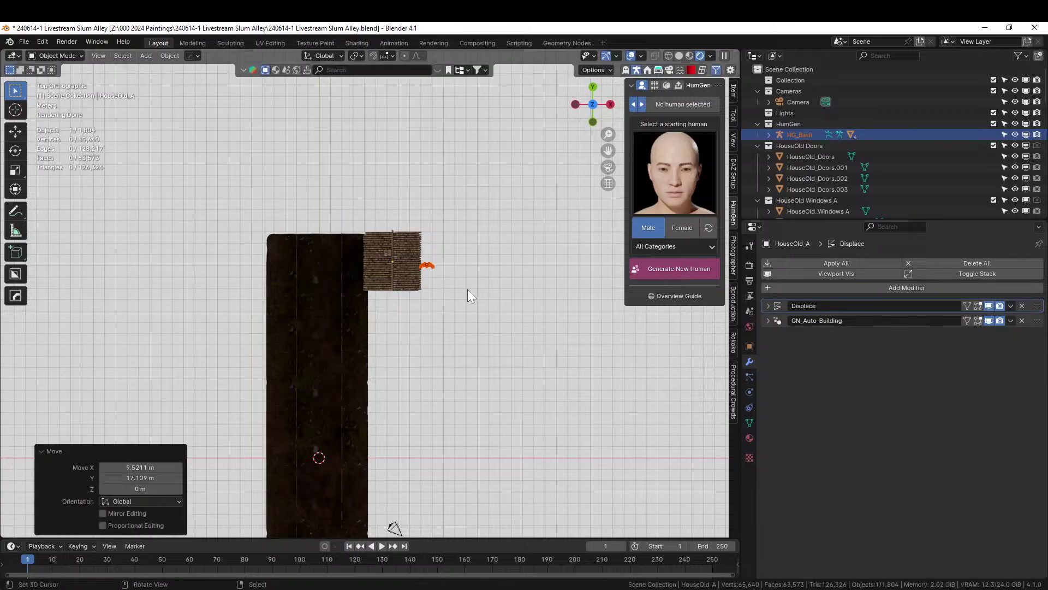
# Scale the house up uniformly by about 1.41 so its door suits the human figure's height
pyautogui.moveTo(467, 290); pyautogui.dragTo(375, 181, button='middle')
pyautogui.scroll(5, 385, 215)
pyautogui.scroll(2, 392, 215)
pyautogui.moveTo(398, 245); pyautogui.dragTo(454, 271, button='middle')
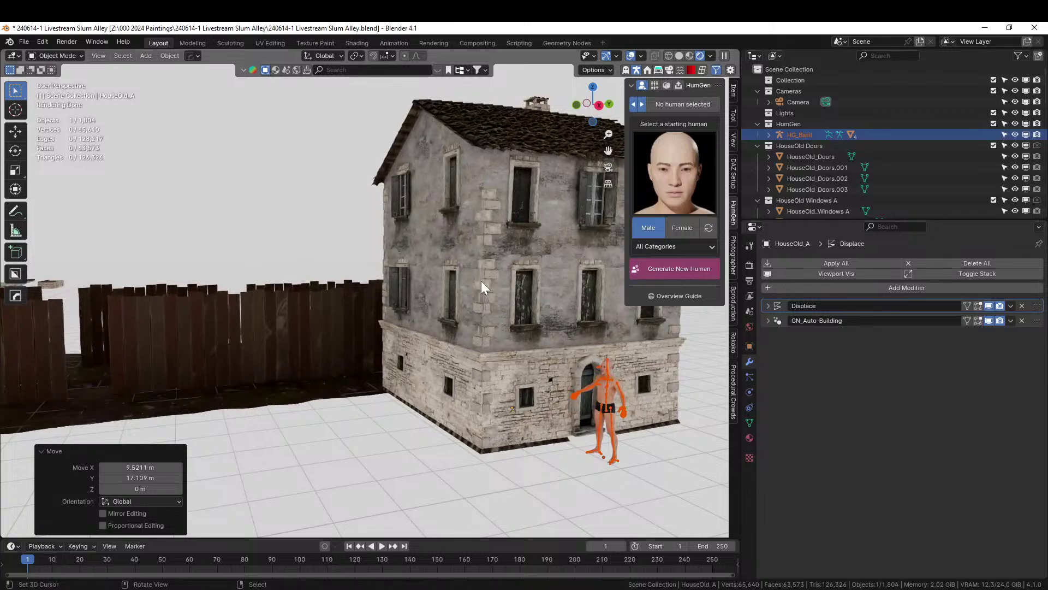
pyautogui.click(480, 280)
pyautogui.press('g')
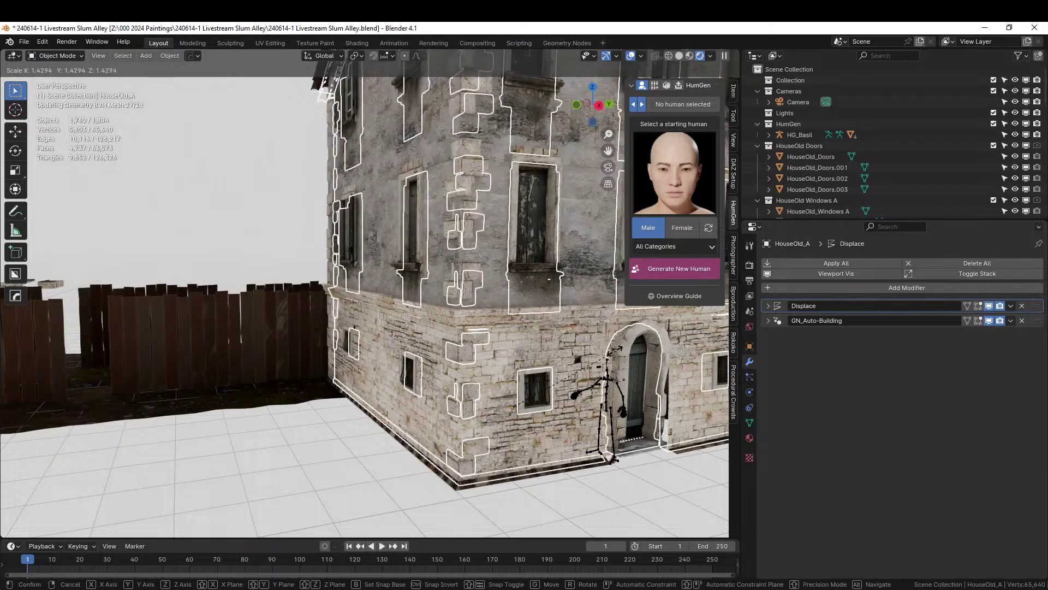
pyautogui.click(614, 350)
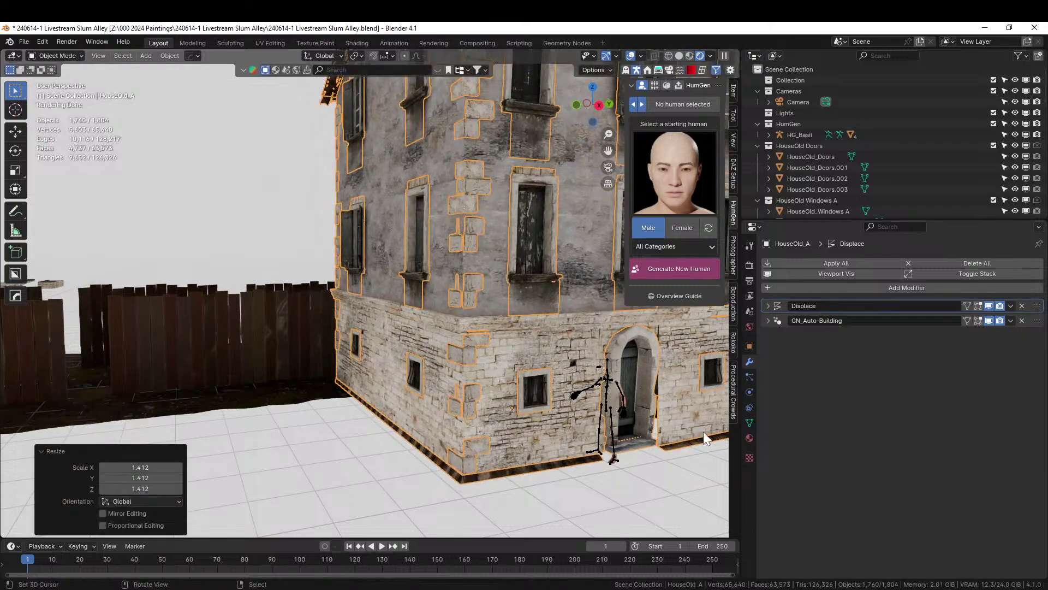
# Check the doorway against the human figure and apply the house's rotation and scale
pyautogui.moveTo(704, 431); pyautogui.dragTo(597, 434, button='middle')
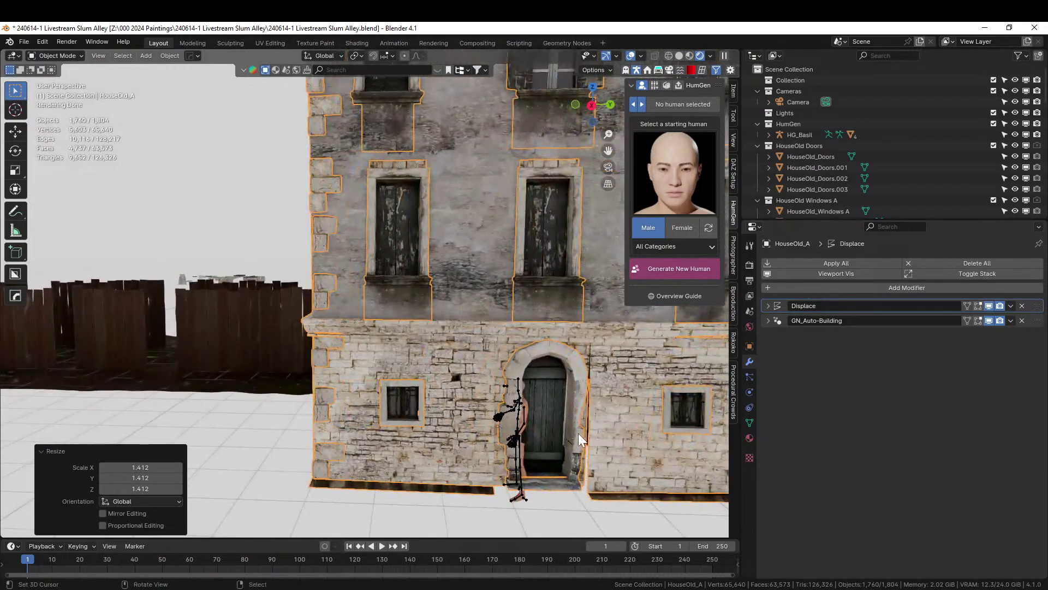
pyautogui.moveTo(523, 410)
pyautogui.mouseDown(button='middle')
pyautogui.moveTo(513, 401)
pyautogui.moveTo(694, 436)
pyautogui.moveTo(506, 404)
pyautogui.mouseUp(button='middle')
pyautogui.hotkey('ctrl', 'a')
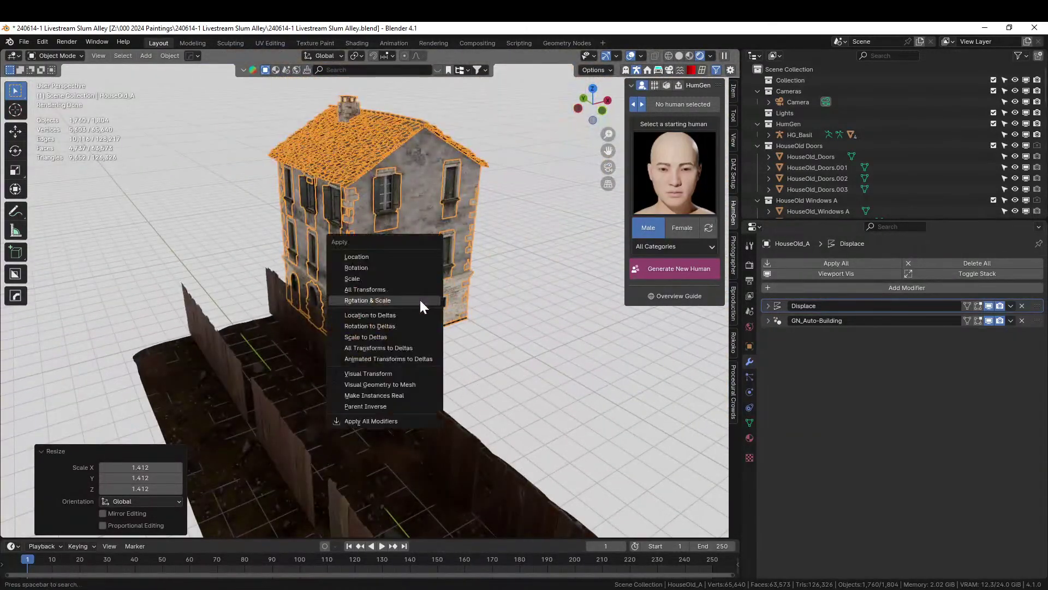
pyautogui.click(420, 301)
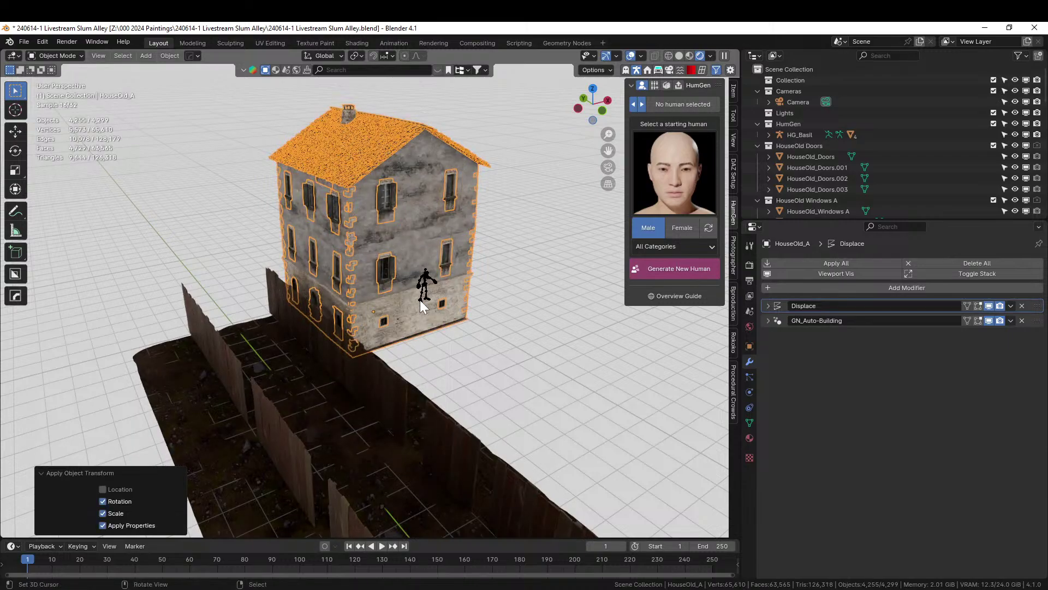
pyautogui.moveTo(420, 302); pyautogui.dragTo(383, 335, button='middle')
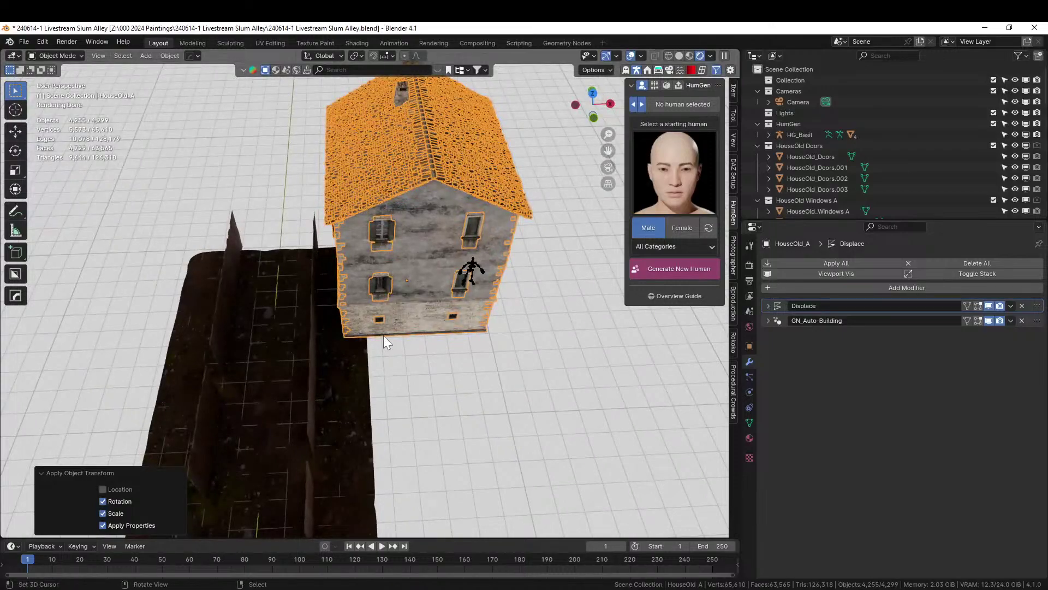
# In solid shading, move the house about 1.12 m along X and -1.14 m along Y to the ground's outer edge
pyautogui.press('z')
pyautogui.press('6')
pyautogui.press('KP_7')
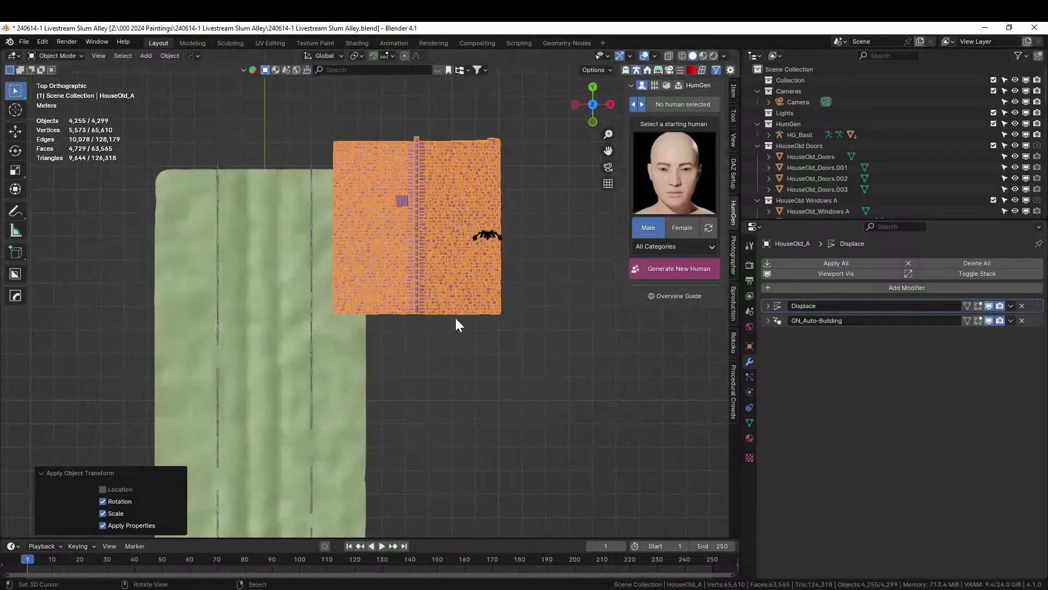
pyautogui.press('g')
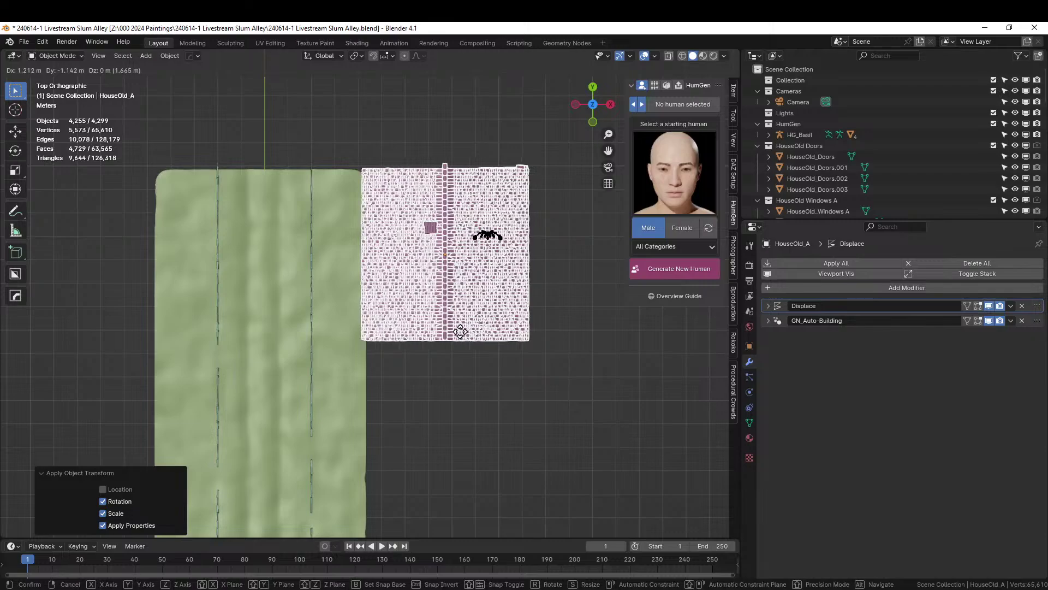
pyautogui.click(437, 348)
# In rendered shading, extrude the house's selected end-wall faces along global Y and set the distance to -2.25 m
pyautogui.moveTo(437, 348); pyautogui.dragTo(433, 257, button='middle')
pyautogui.scroll(3, 484, 297)
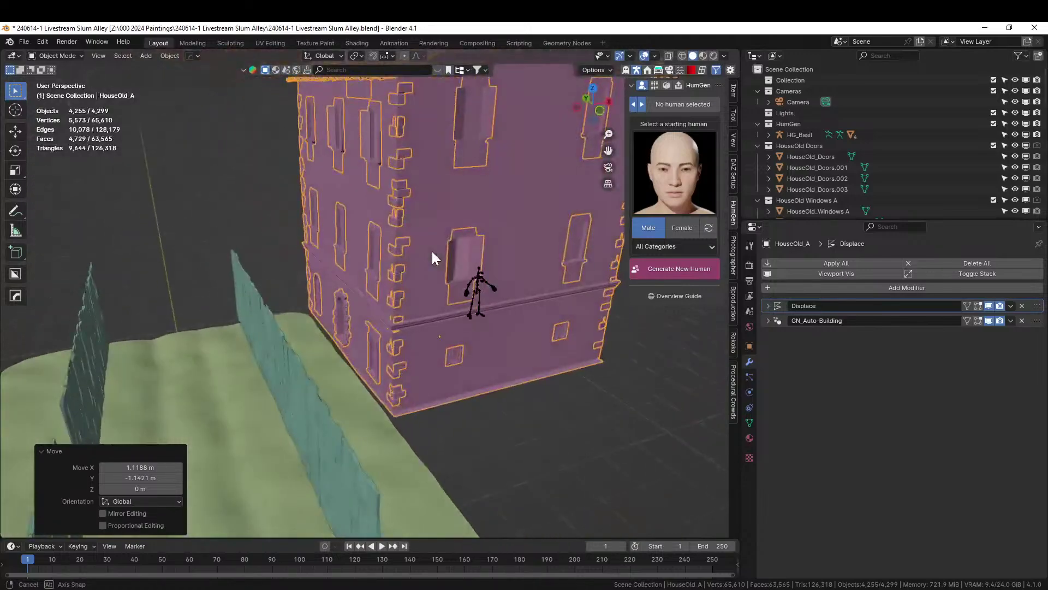
pyautogui.press('Tab')
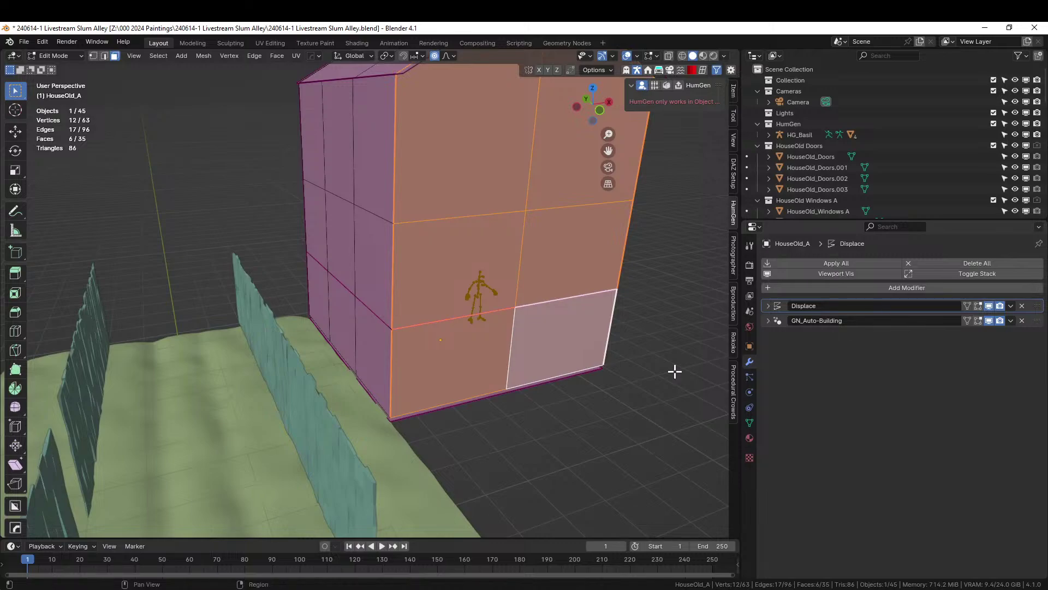
pyautogui.press('z')
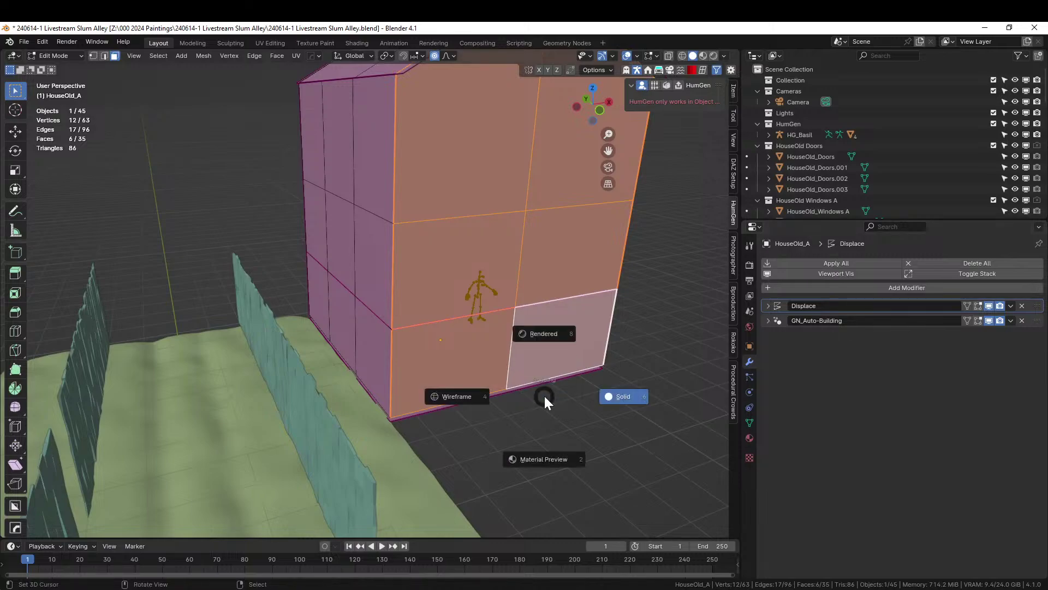
pyautogui.press('8')
pyautogui.moveTo(539, 395); pyautogui.dragTo(578, 425, button='middle')
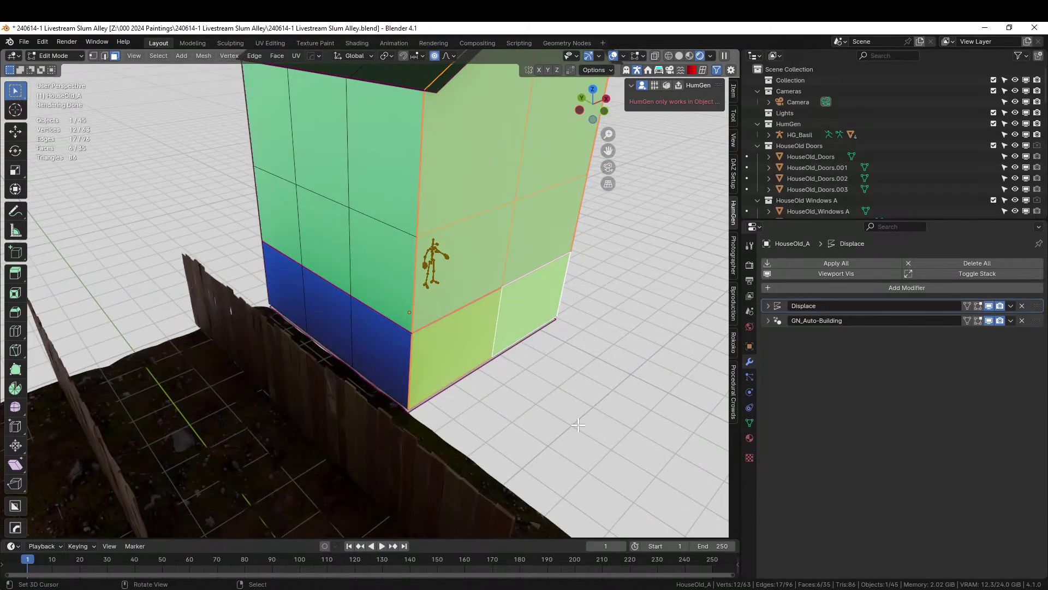
pyautogui.write('ey-2')
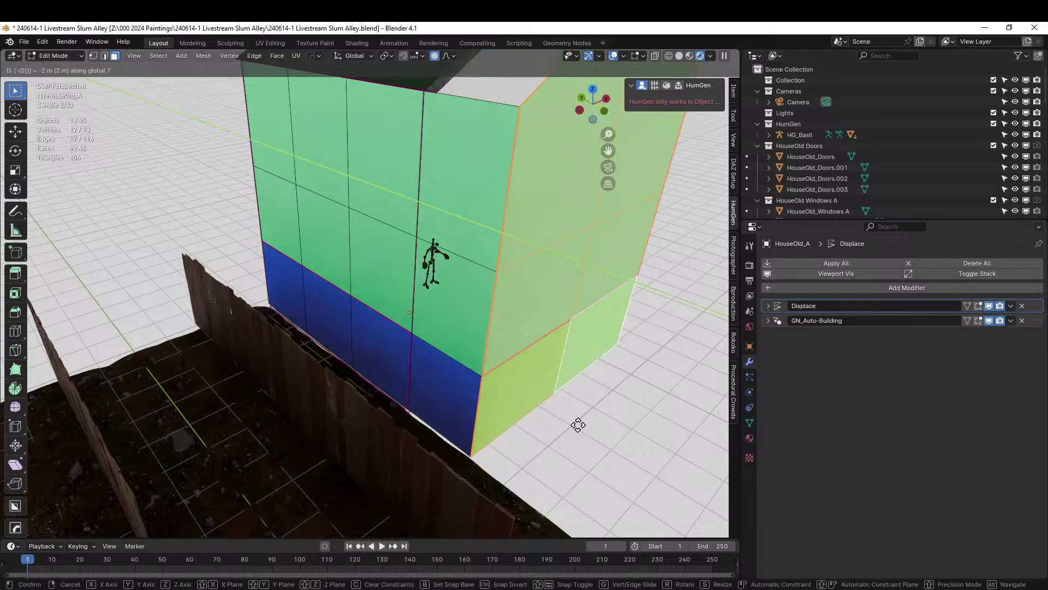
pyautogui.press('Return')
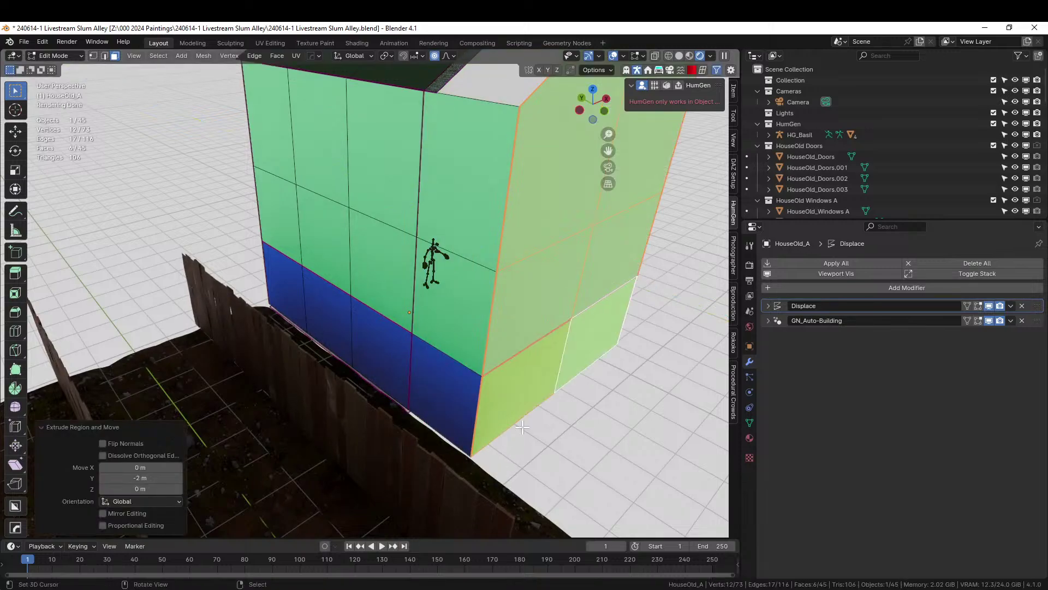
pyautogui.moveTo(535, 377)
pyautogui.mouseDown(button='middle')
pyautogui.moveTo(510, 362)
pyautogui.moveTo(522, 364)
pyautogui.mouseUp(button='middle')
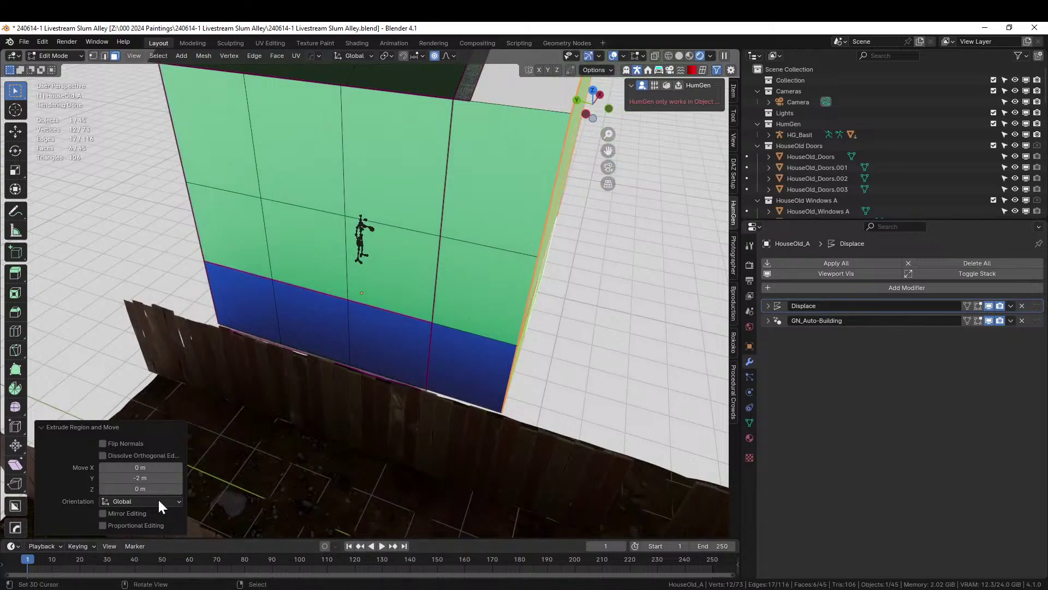
pyautogui.moveTo(139, 478); pyautogui.dragTo(131, 478)
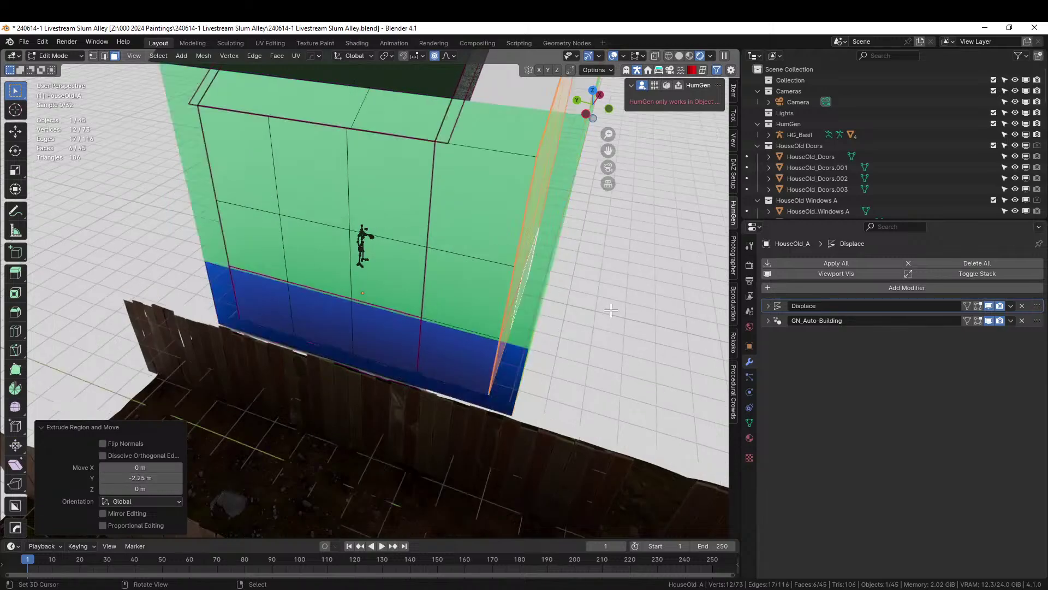
# Repeat the end-wall extrusion four more times to lengthen the house along the alley
pyautogui.scroll(-3, 611, 310)
pyautogui.moveTo(444, 280); pyautogui.dragTo(590, 255, button='middle')
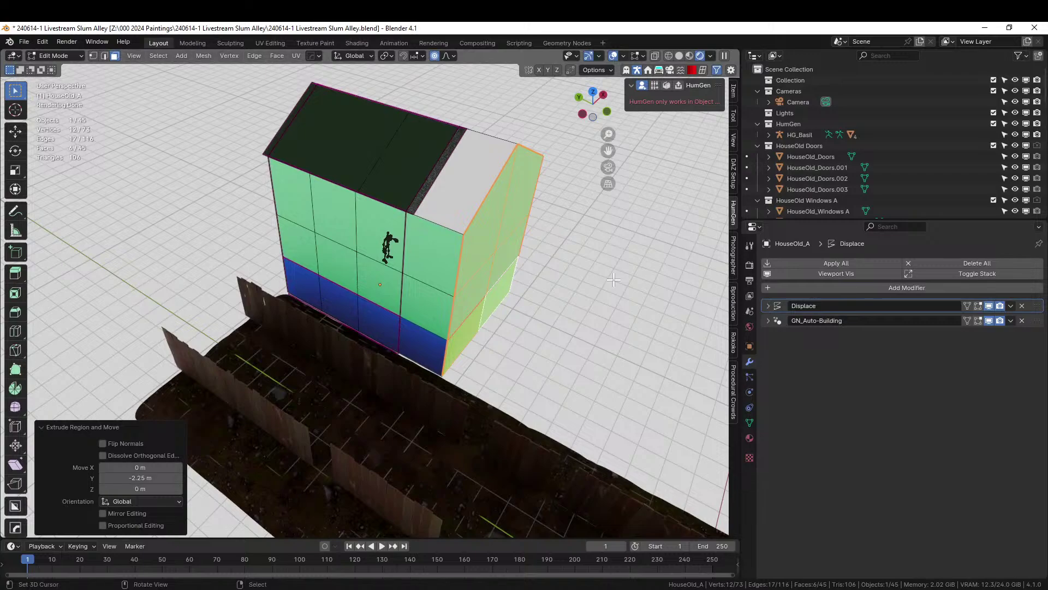
pyautogui.hotkey('shift', 'r')
pyautogui.hotkey('shift', 'r')
pyautogui.hotkey('shift', 'r')
pyautogui.hotkey('shift', 'r')
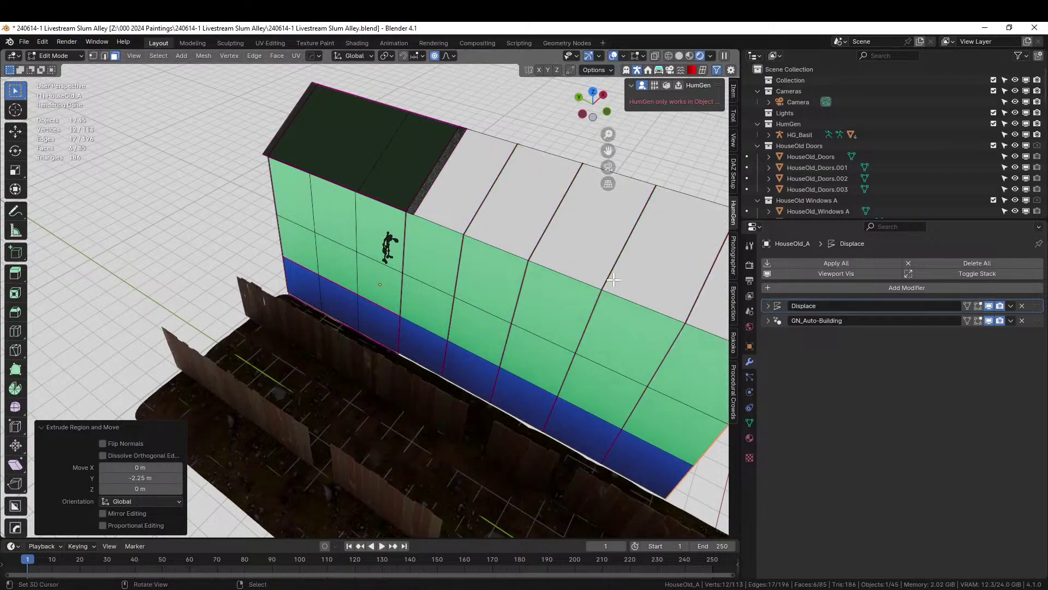
# Try extruding the two inner edges at the tiled roof's end by -2.25 m along Y
pyautogui.moveTo(505, 255); pyautogui.dragTo(478, 297, button='middle')
pyautogui.scroll(3, 496, 287)
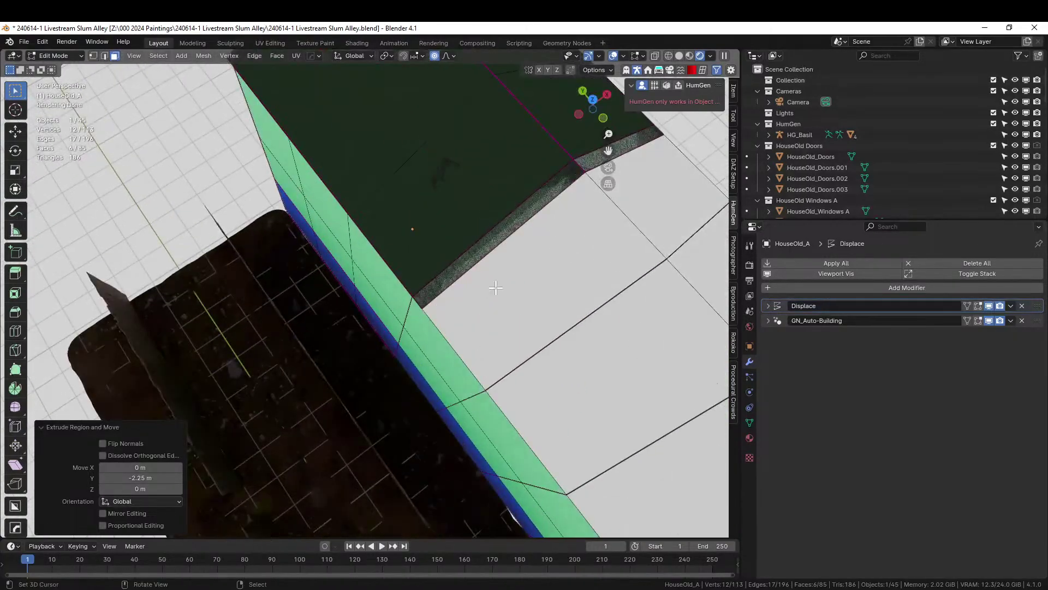
pyautogui.press('2')
pyautogui.click(456, 249)
pyautogui.keyDown('shift'); pyautogui.click(594, 150); pyautogui.keyUp('shift')
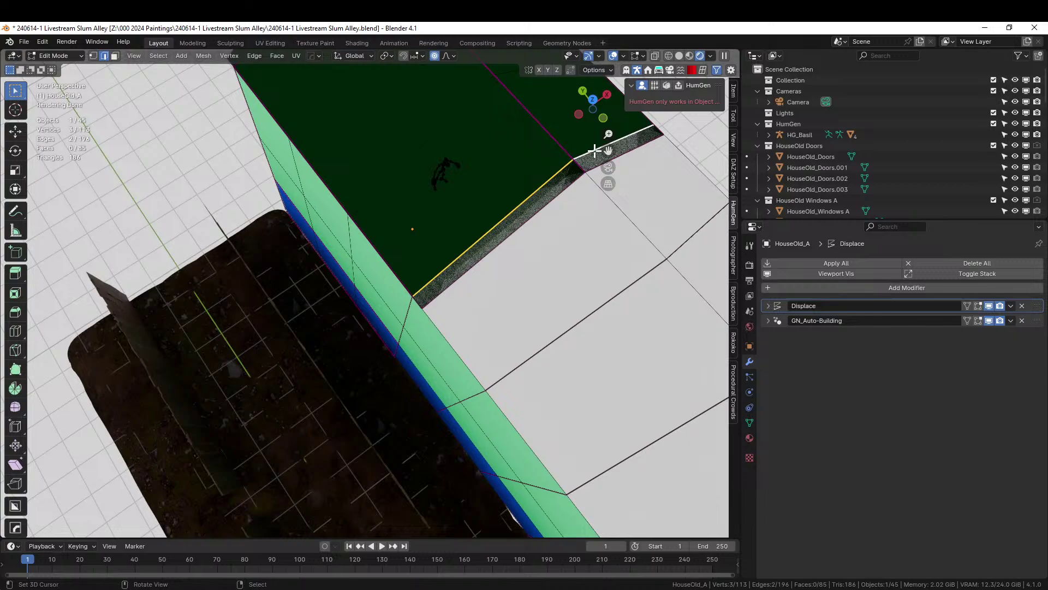
pyautogui.write('ey')
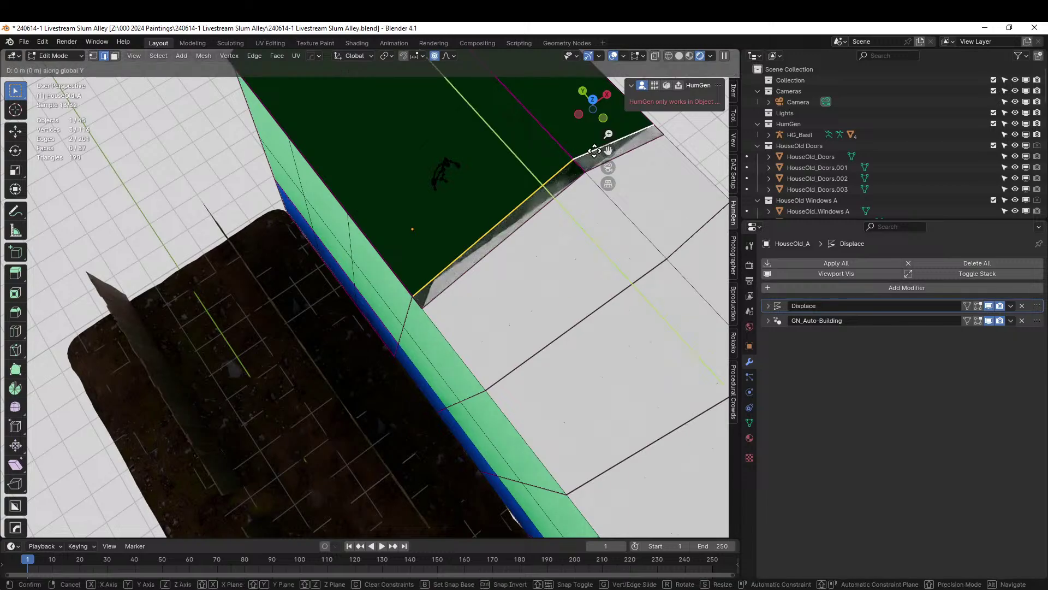
pyautogui.write('-2')
pyautogui.write('.25')
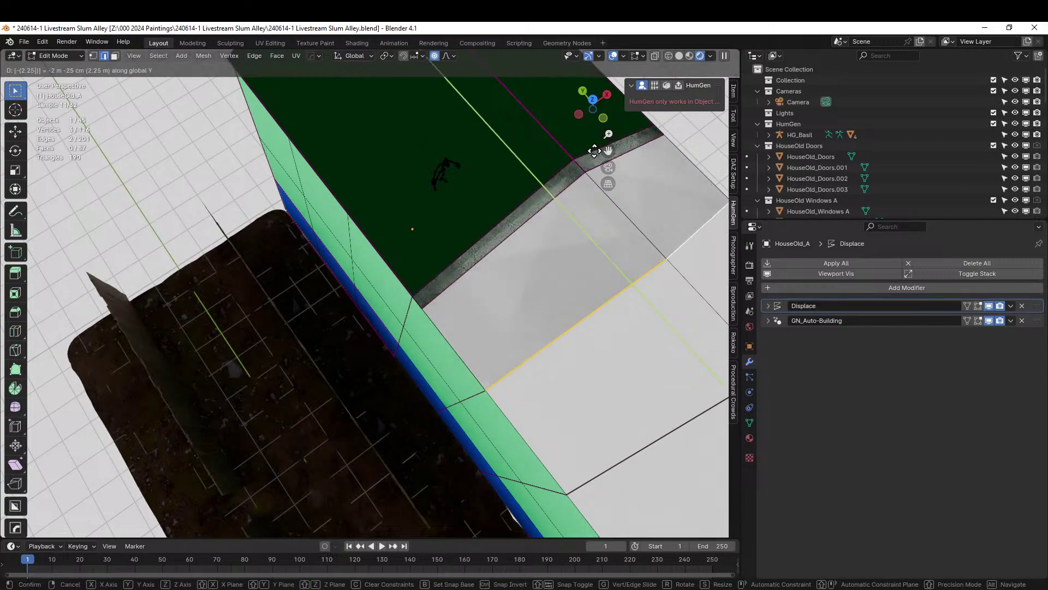
pyautogui.press('Return')
pyautogui.moveTo(386, 217); pyautogui.dragTo(349, 320, button='middle')
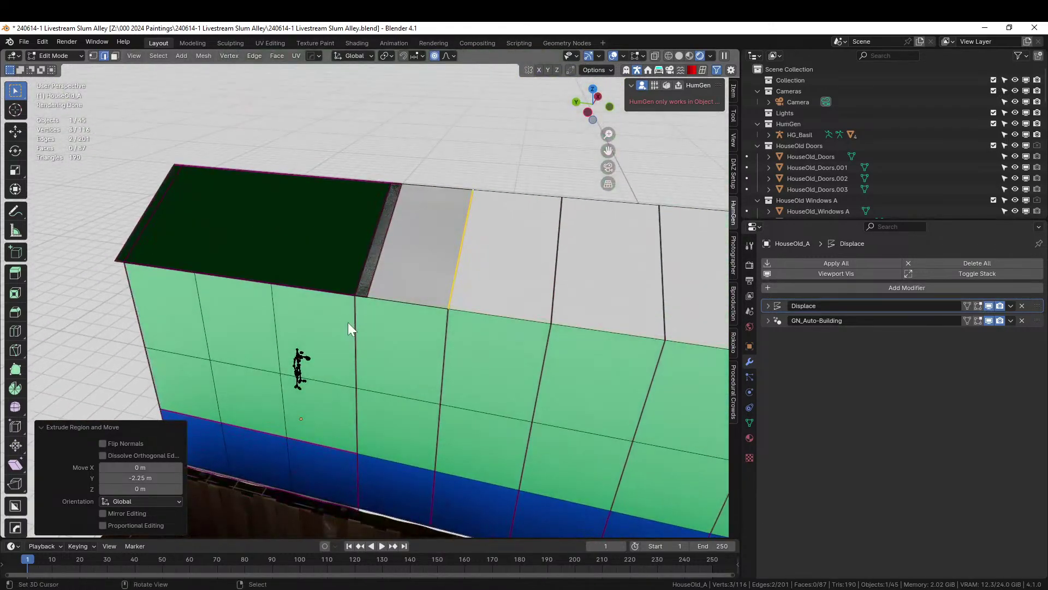
# Check the roof in object mode, then return to the mesh in solid shading and undo the inner-edge extrusion
pyautogui.press('Tab')
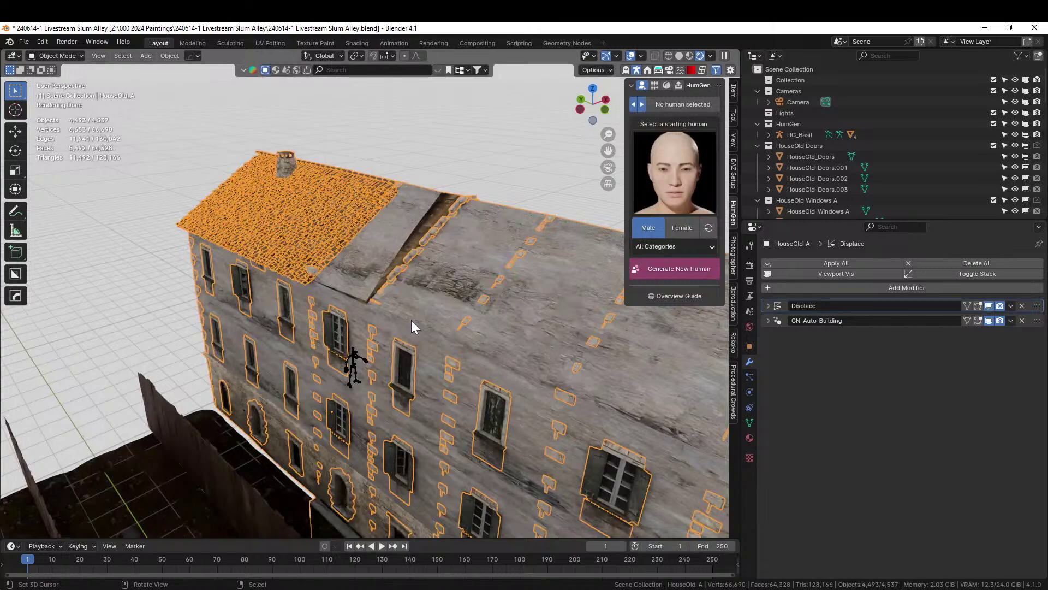
pyautogui.moveTo(412, 322); pyautogui.dragTo(486, 370, button='middle')
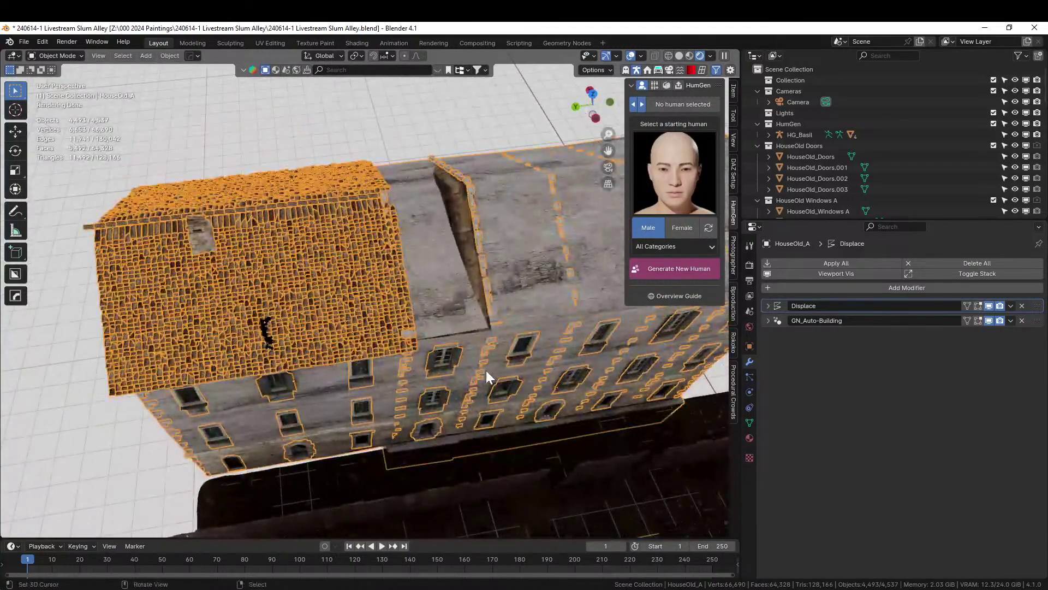
pyautogui.press('z')
pyautogui.press('6')
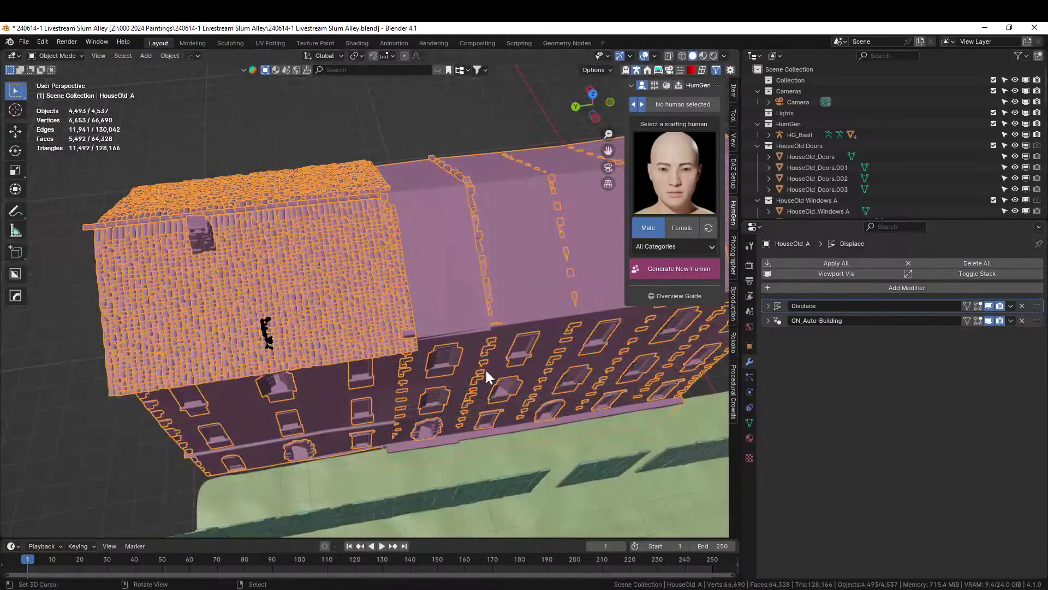
pyautogui.press('Tab')
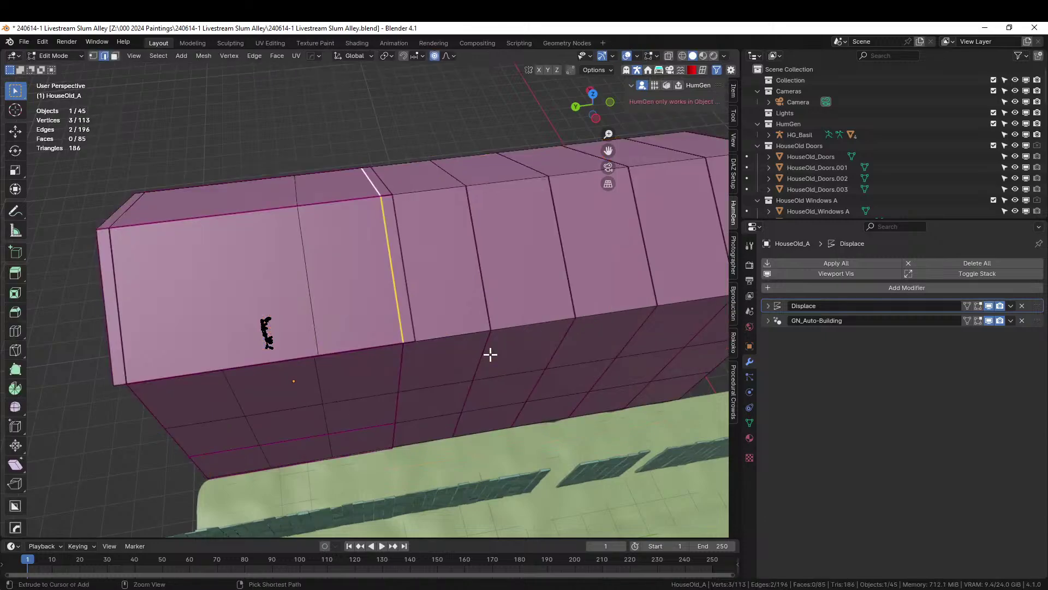
pyautogui.hotkey('ctrl', 'z')
# Extrude both outermost overhang edges at the tiled roof's end by -2.25 m along global Y
pyautogui.moveTo(489, 354); pyautogui.dragTo(452, 291, button='middle')
pyautogui.scroll(1, 452, 291)
pyautogui.click(343, 225)
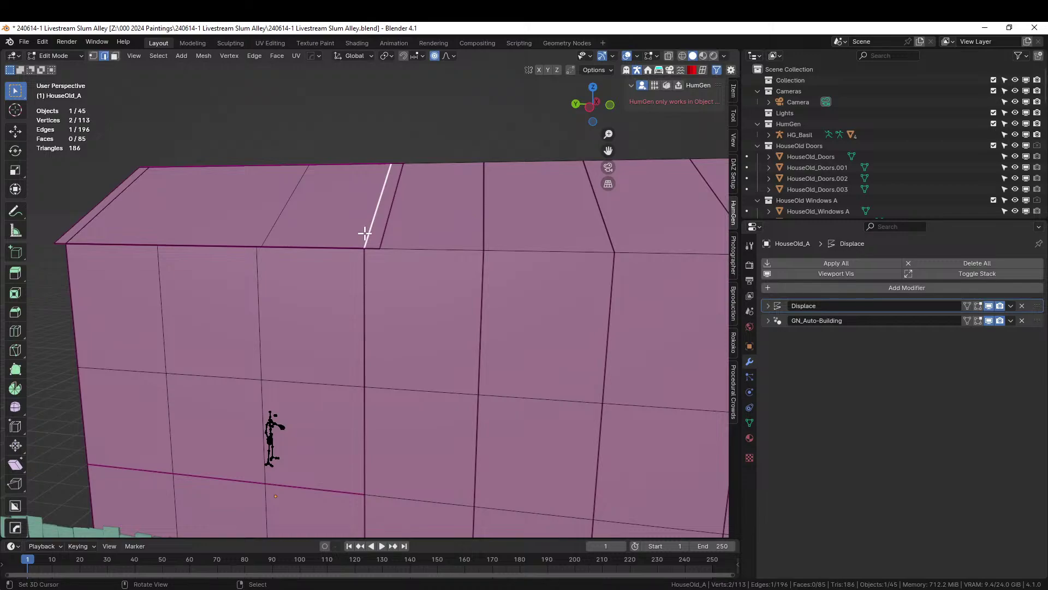
pyautogui.click(386, 232)
pyautogui.moveTo(393, 228); pyautogui.dragTo(437, 204, button='middle')
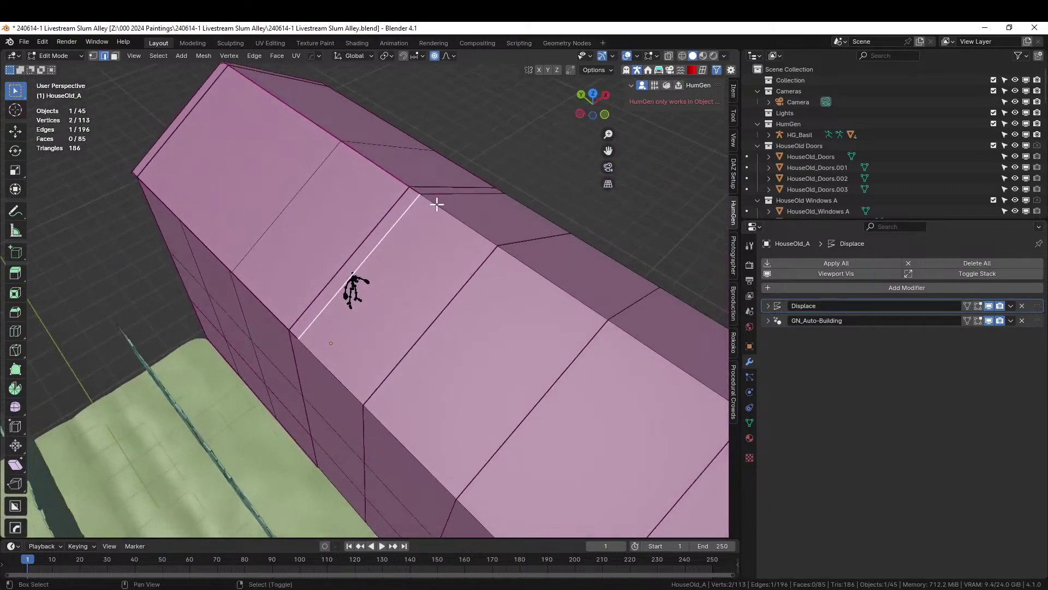
pyautogui.keyDown('shift'); pyautogui.click(439, 194); pyautogui.keyUp('shift')
pyautogui.moveTo(402, 238); pyautogui.dragTo(421, 207, button='middle')
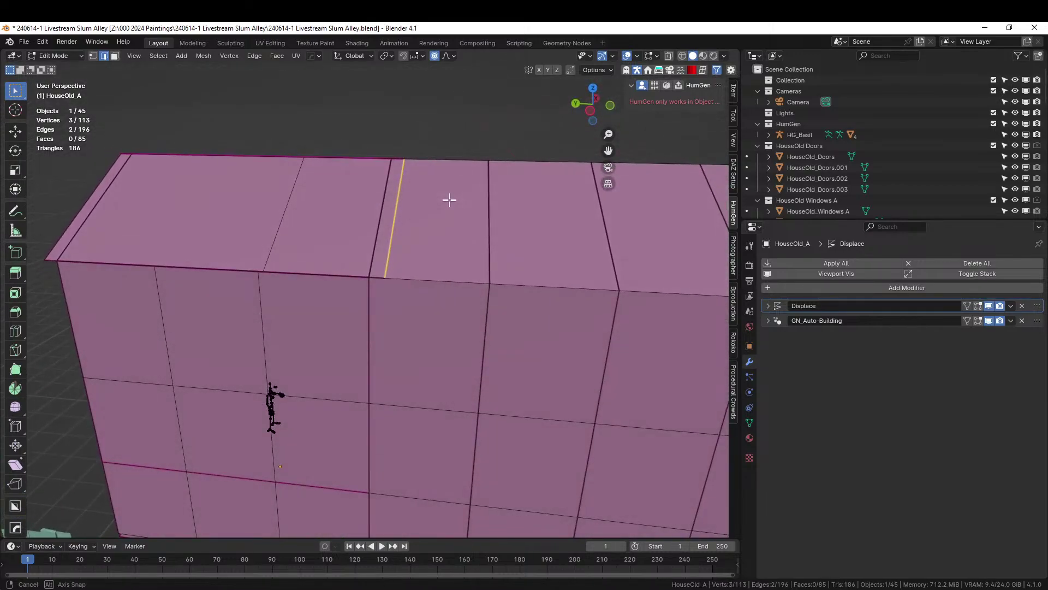
pyautogui.press('l')
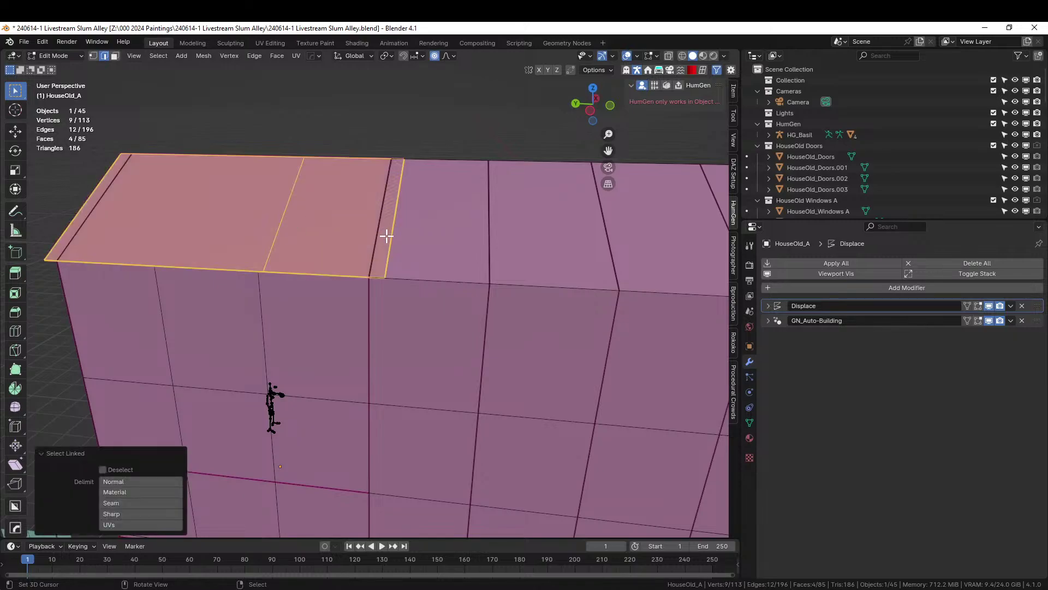
pyautogui.hotkey('ctrl', 'z')
pyautogui.moveTo(452, 235); pyautogui.dragTo(508, 267, button='middle')
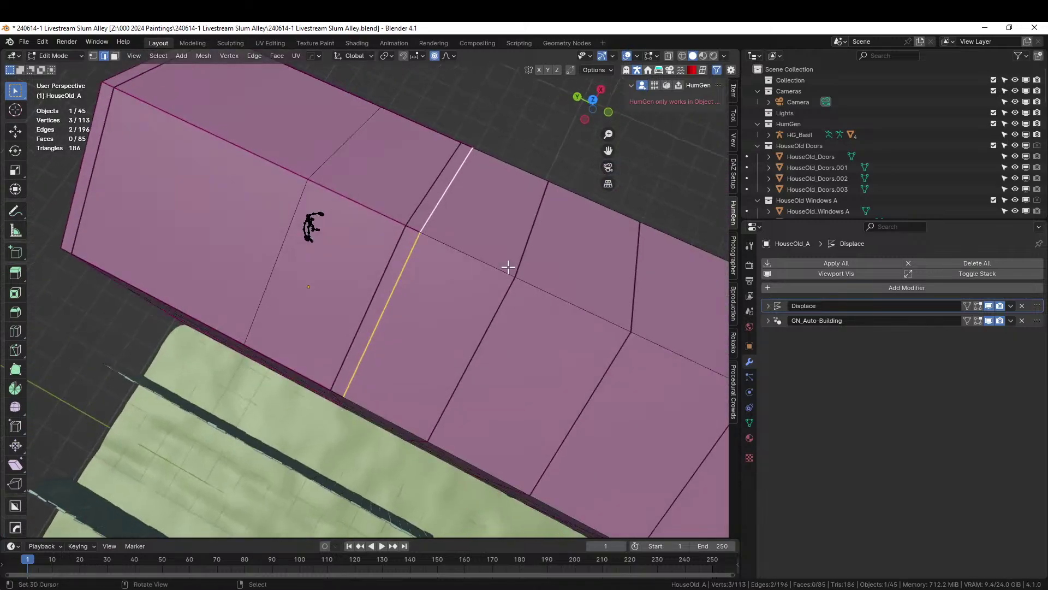
pyautogui.write('ey-2.25')
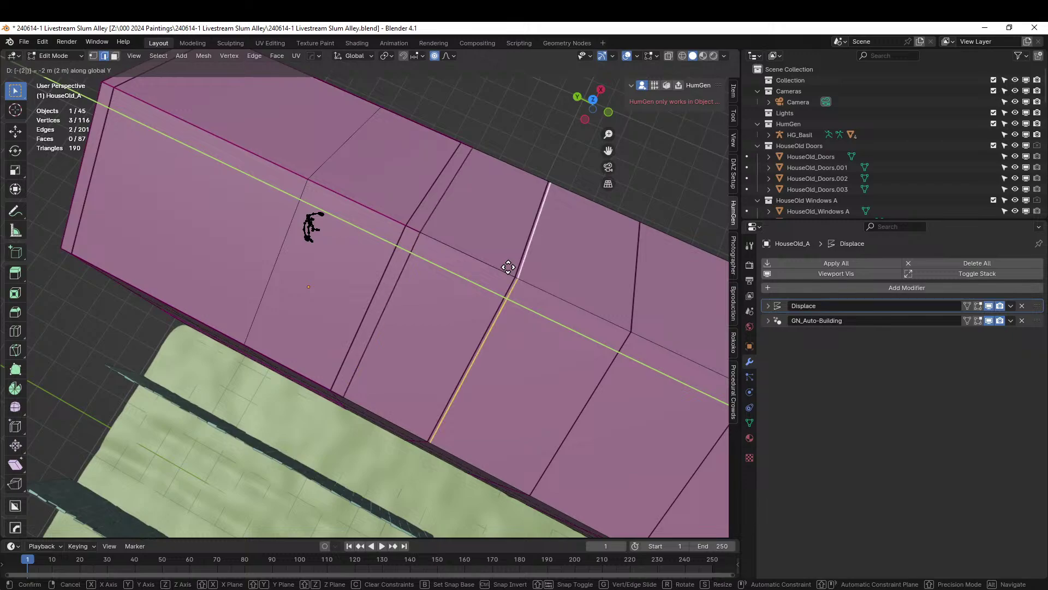
pyautogui.press('Return')
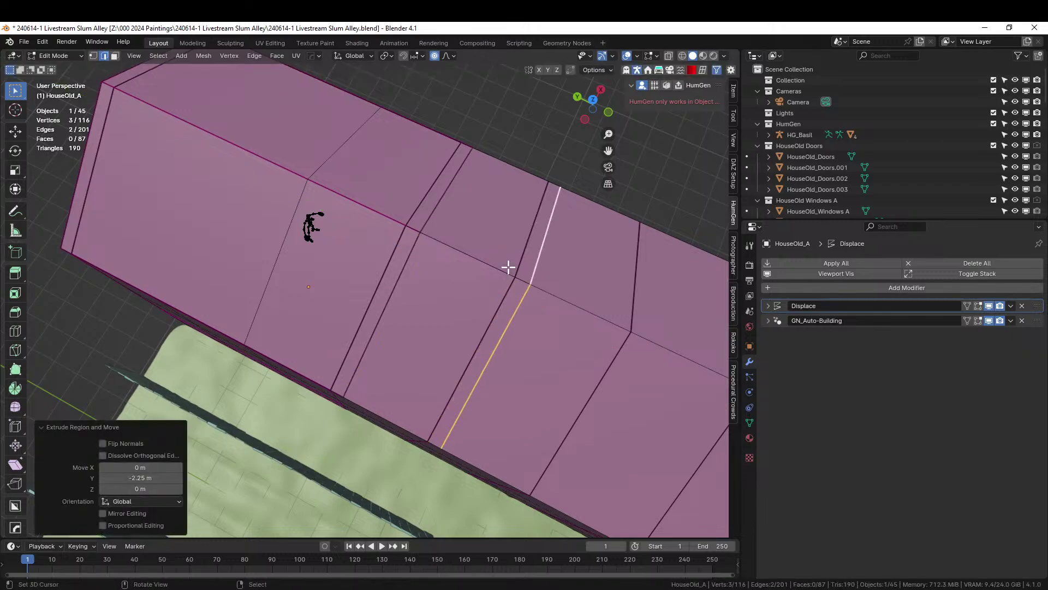
# Repeat the roof-edge extrusion four more times to cover the full length of the extended house
pyautogui.scroll(-4, 508, 267)
pyautogui.hotkey('shift', 'r')
pyautogui.hotkey('shift', 'r')
pyautogui.hotkey('shift', 'r')
pyautogui.hotkey('shift', 'r')
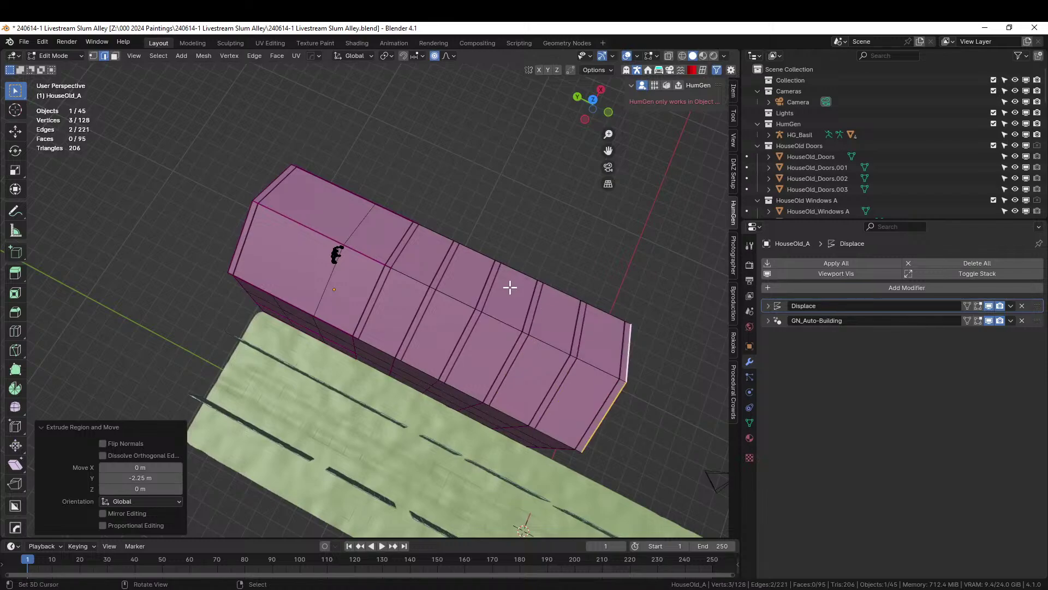
pyautogui.moveTo(510, 285); pyautogui.dragTo(549, 209, button='middle')
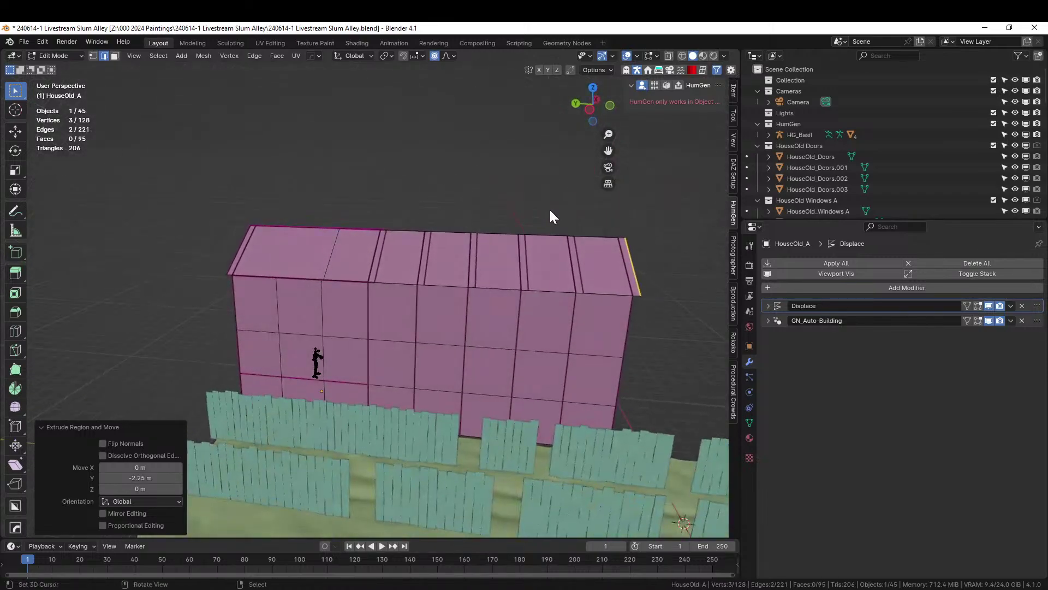
# Examine the extended house's roof and walls in rendered shading, comparing the base mesh with the generated building
pyautogui.press('Tab')
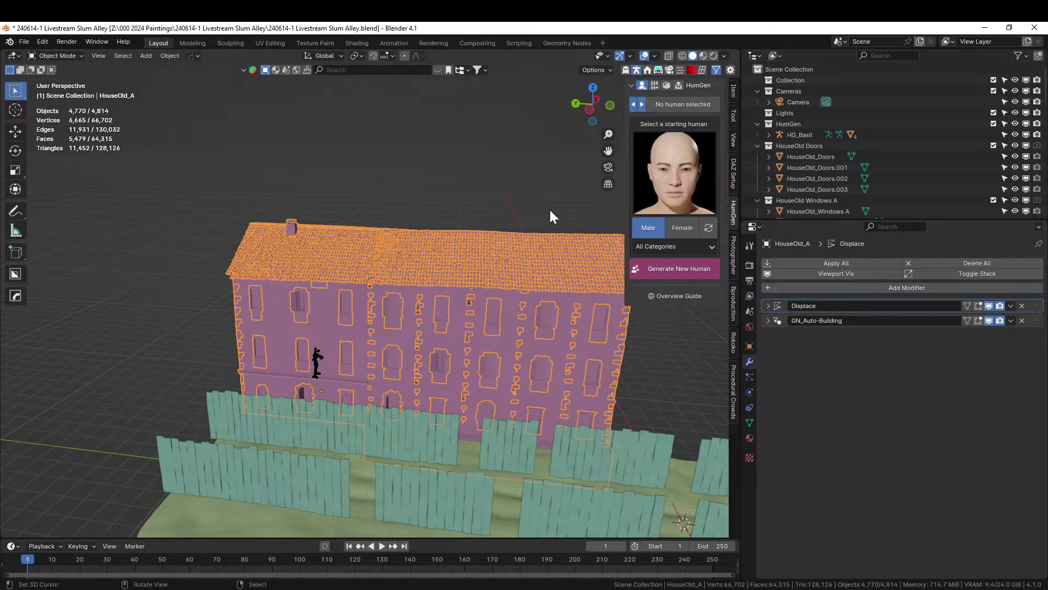
pyautogui.moveTo(404, 281); pyautogui.dragTo(422, 382, button='middle')
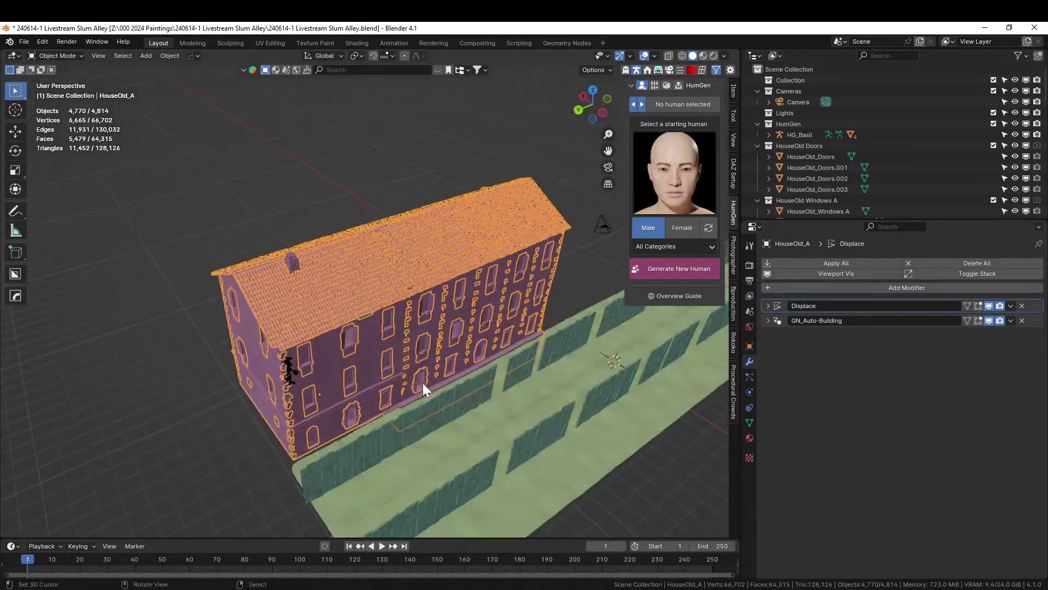
pyautogui.press('8')
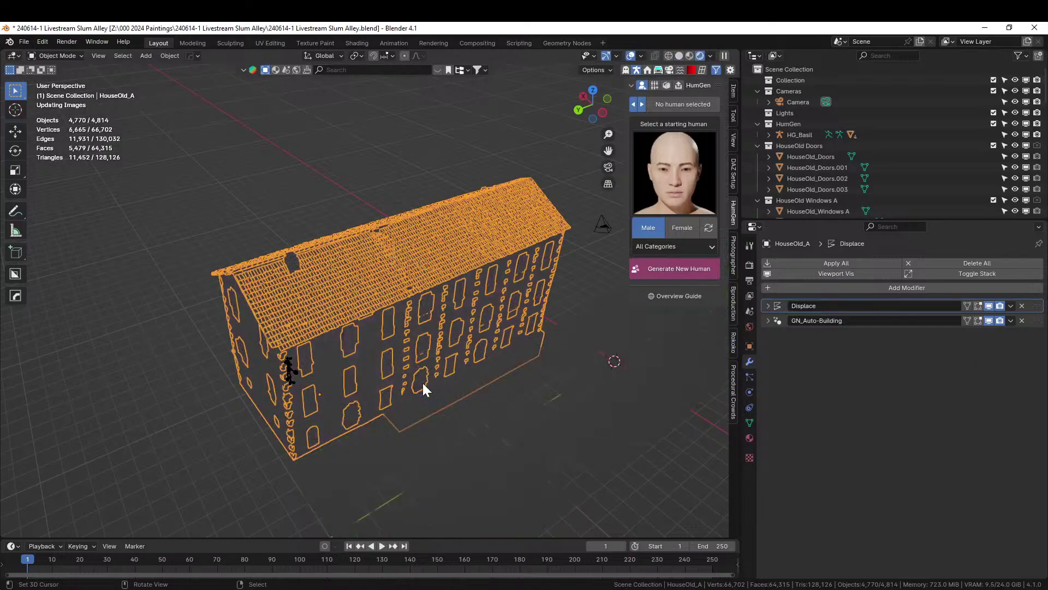
pyautogui.press('Tab')
pyautogui.moveTo(423, 382); pyautogui.dragTo(258, 464, button='middle')
pyautogui.scroll(2, 423, 429)
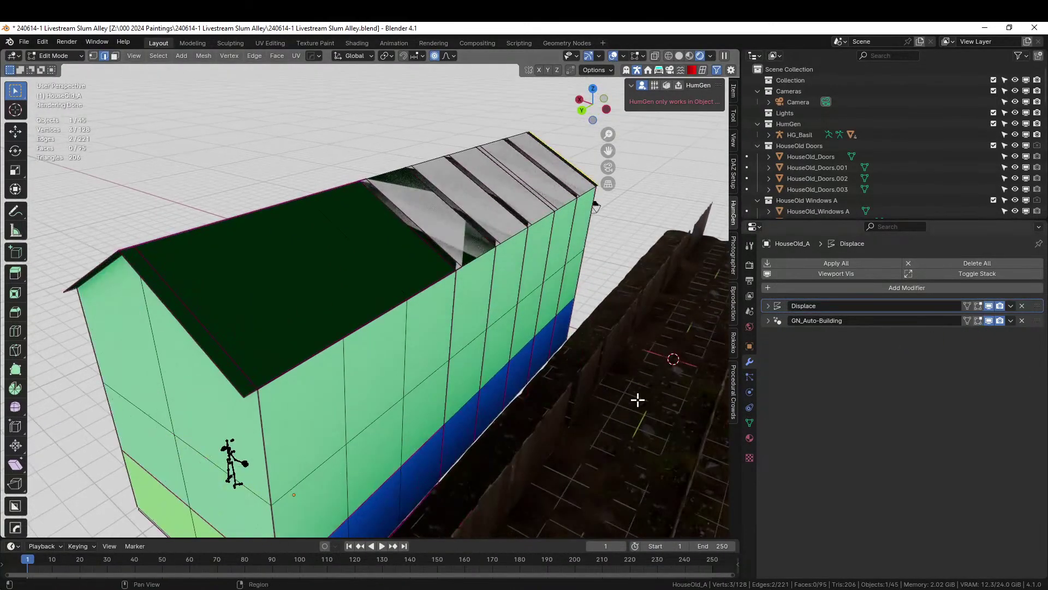
pyautogui.press('Tab')
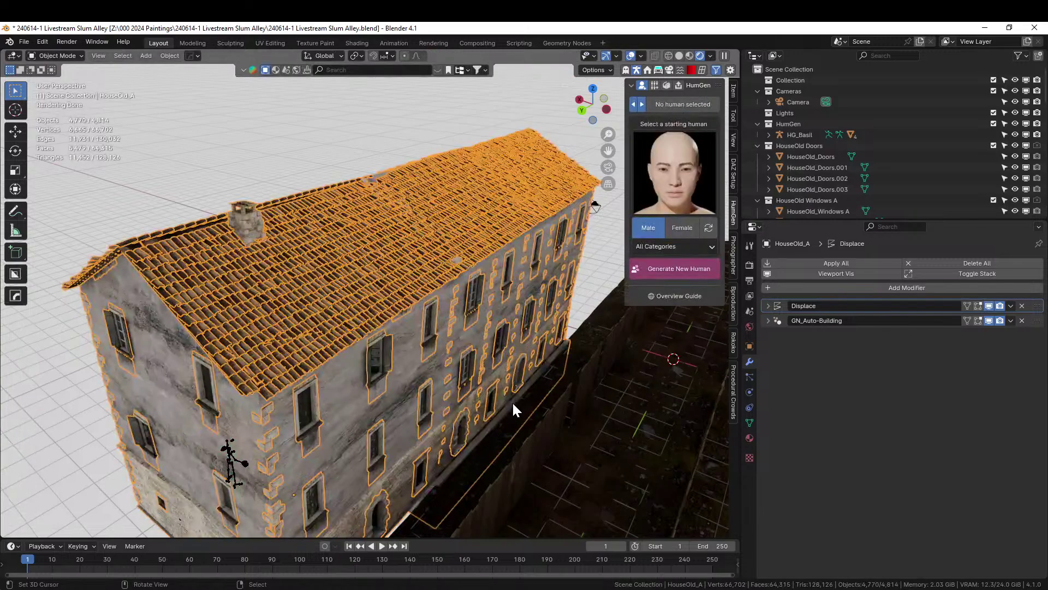
# Isolate the house in local view and examine its long facade, windows, corner stones and base
pyautogui.press('KP_Divide')
pyautogui.scroll(5, 511, 403)
pyautogui.moveTo(484, 398); pyautogui.dragTo(441, 371, button='middle')
pyautogui.scroll(-5, 456, 382)
pyautogui.scroll(5, 431, 380)
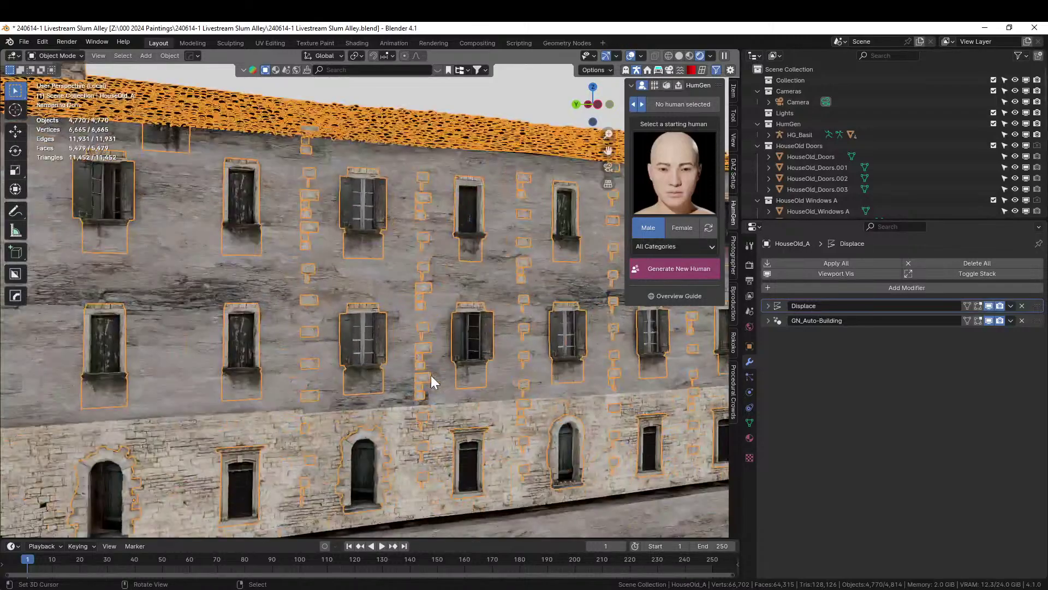
pyautogui.scroll(-5, 405, 380)
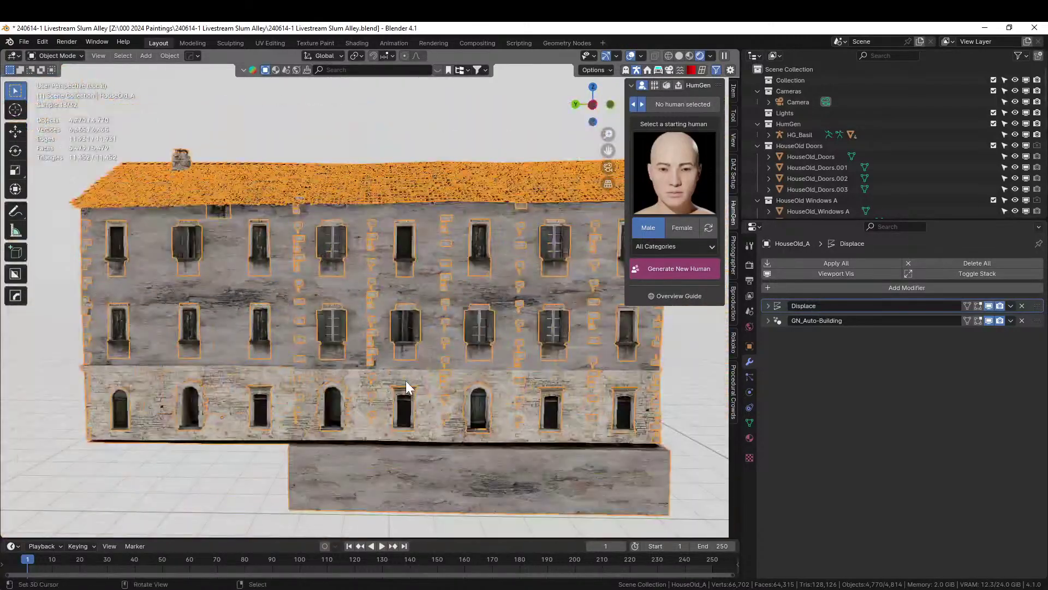
# Assign the ID_WallC material to alternating ground-floor wall faces along the house's long facade, including the two faces at the far end
pyautogui.press('Tab')
pyautogui.moveTo(414, 391); pyautogui.dragTo(452, 396, button='middle')
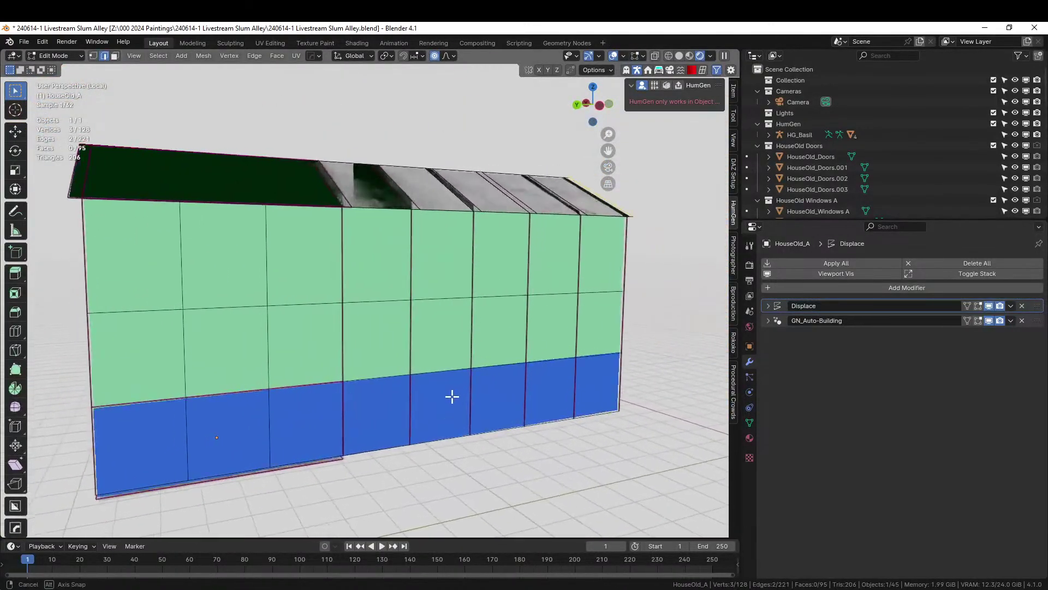
pyautogui.click(141, 426)
pyautogui.moveTo(284, 417); pyautogui.dragTo(259, 430, button='middle')
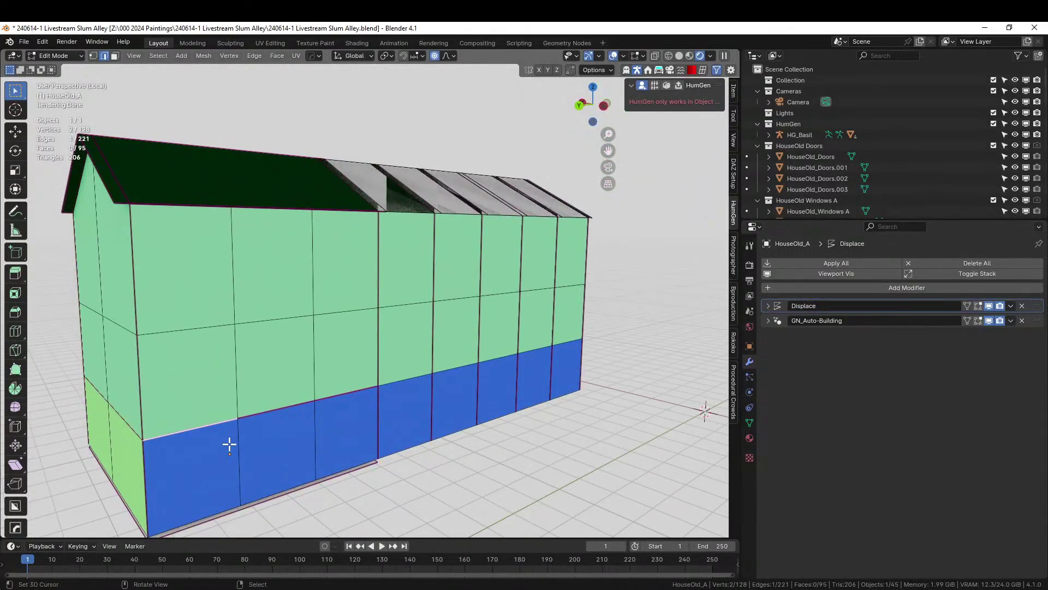
pyautogui.press('3')
pyautogui.click(230, 445)
pyautogui.keyDown('shift'); pyautogui.click(347, 426); pyautogui.keyUp('shift')
pyautogui.keyDown('shift'); pyautogui.click(449, 396); pyautogui.keyUp('shift')
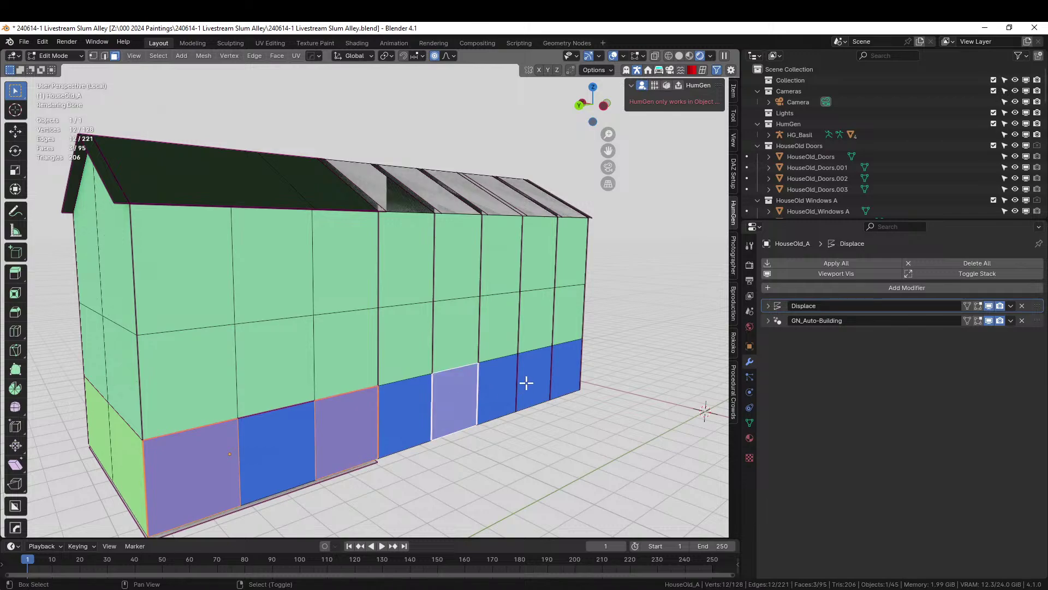
pyautogui.keyDown('shift'); pyautogui.click(535, 376); pyautogui.keyUp('shift')
pyautogui.moveTo(483, 419); pyautogui.dragTo(472, 455, button='middle')
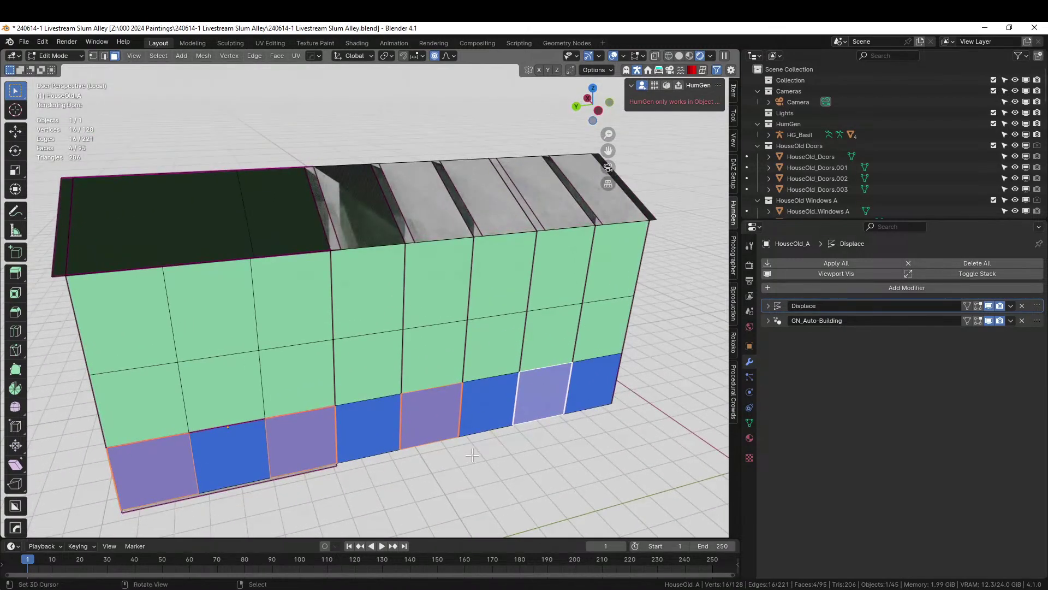
pyautogui.keyDown('shift'); pyautogui.click(609, 377); pyautogui.keyUp('shift')
pyautogui.moveTo(577, 410); pyautogui.dragTo(435, 410, button='middle')
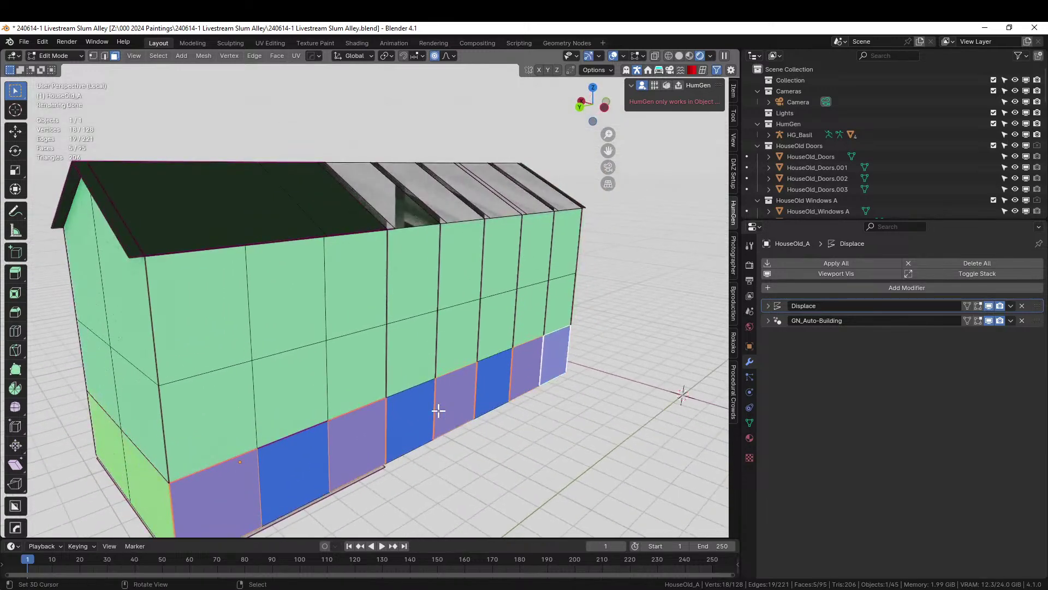
pyautogui.keyDown('shift'); pyautogui.click(554, 354); pyautogui.keyUp('shift')
pyautogui.click(749, 437)
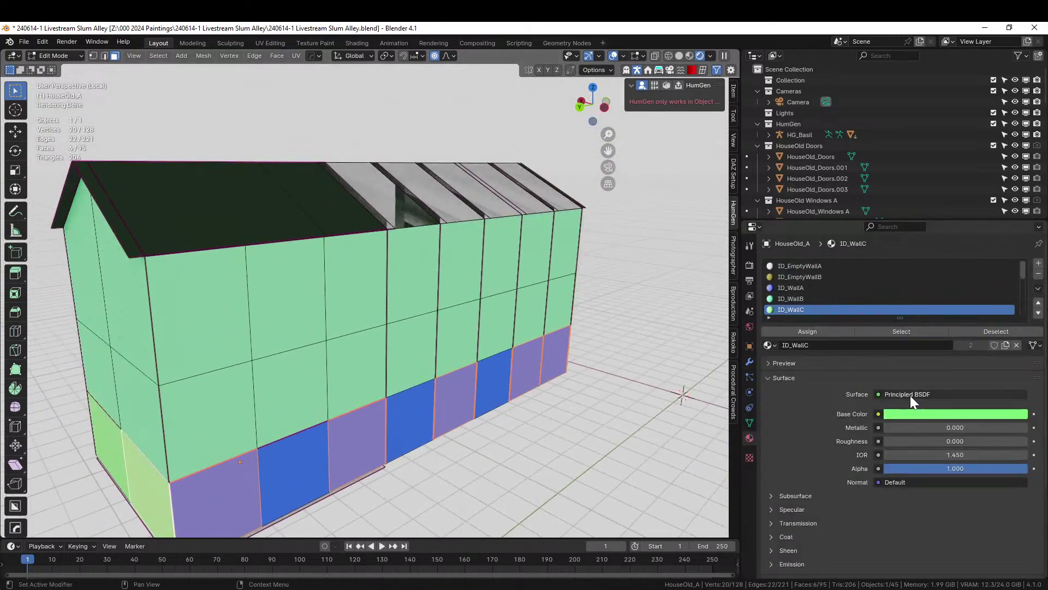
pyautogui.click(808, 332)
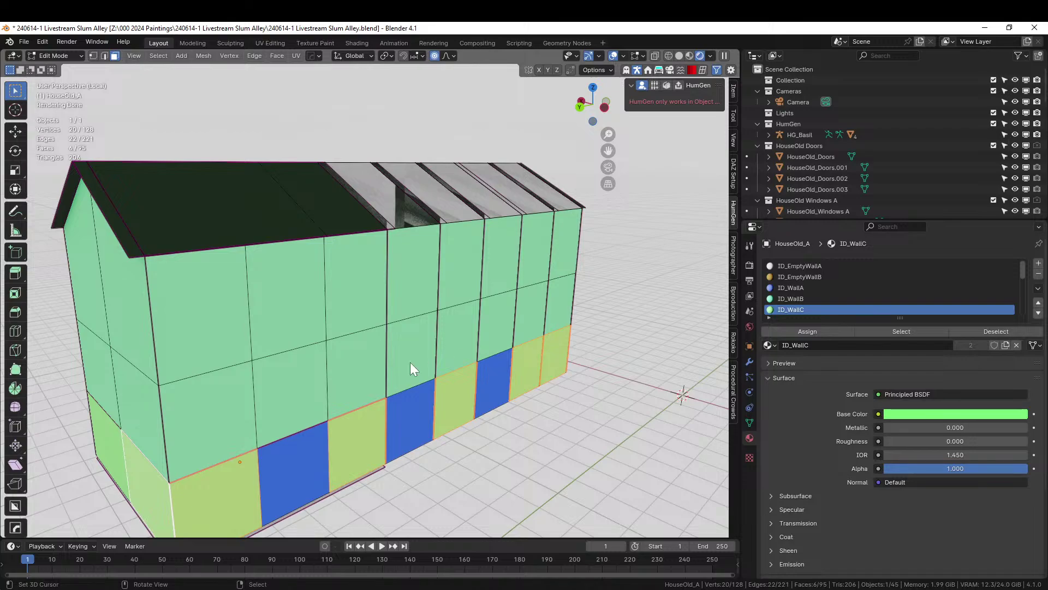
# Examine the generated house's ground-floor windows and doors, corner stones and projecting foundation block from several angles
pyautogui.press('Tab')
pyautogui.moveTo(430, 397); pyautogui.dragTo(389, 381, button='middle')
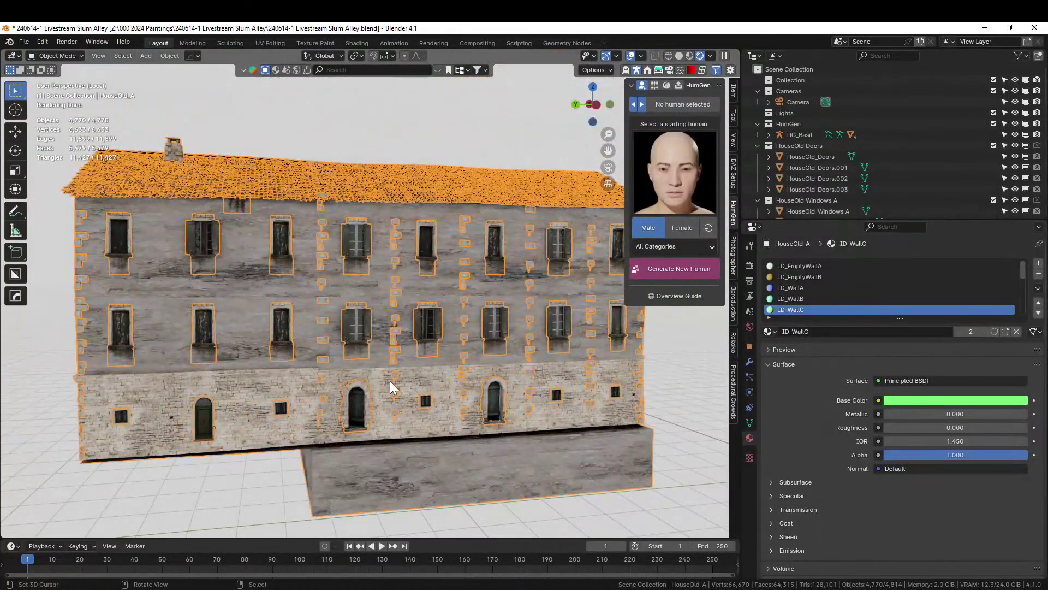
pyautogui.scroll(-3, 426, 414)
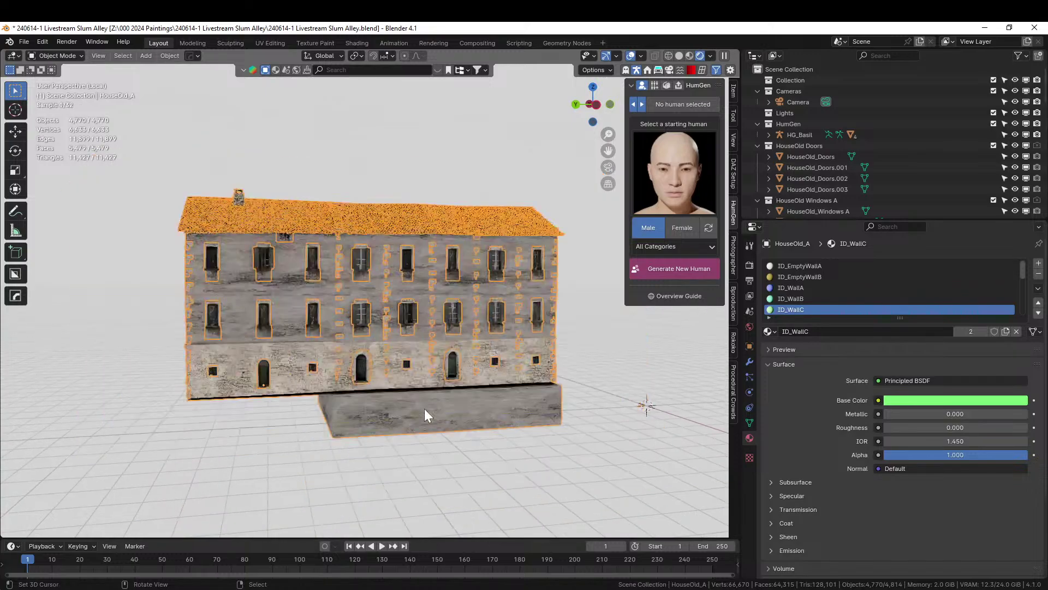
pyautogui.moveTo(424, 408); pyautogui.dragTo(334, 320, button='middle')
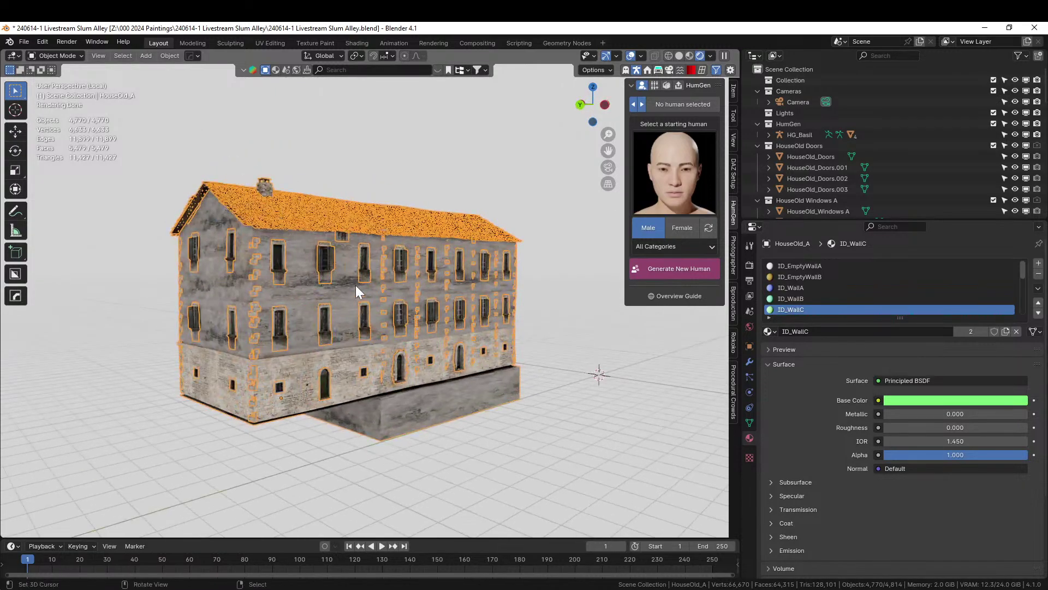
pyautogui.click(15, 189)
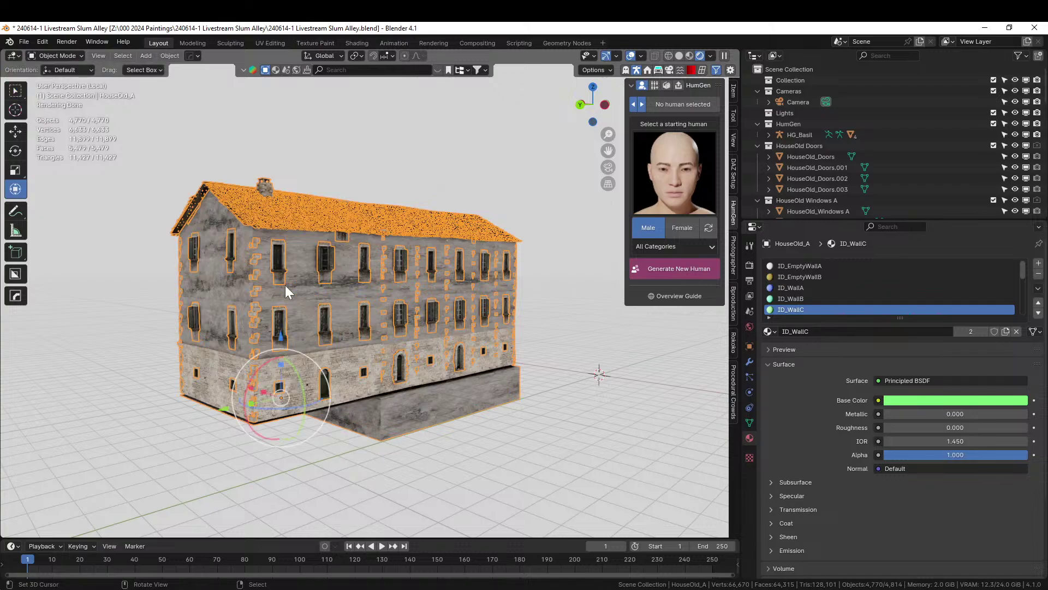
pyautogui.moveTo(285, 285); pyautogui.dragTo(320, 272, button='middle')
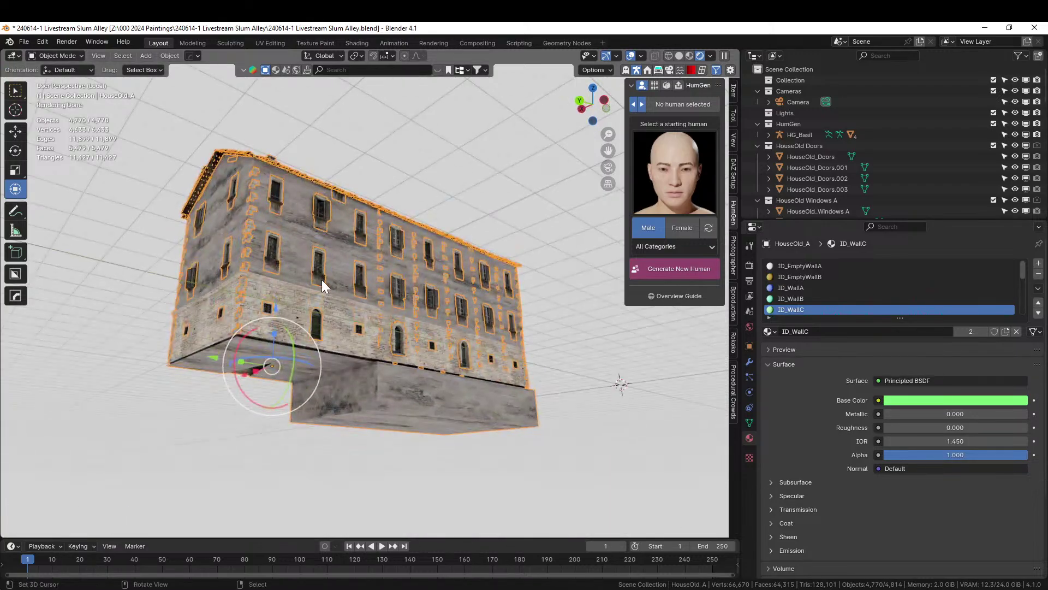
pyautogui.scroll(3, 346, 312)
pyautogui.moveTo(346, 312)
pyautogui.mouseDown(button='middle')
pyautogui.moveTo(343, 289)
pyautogui.moveTo(365, 277)
pyautogui.moveTo(395, 305)
pyautogui.moveTo(355, 326)
pyautogui.mouseUp(button='middle')
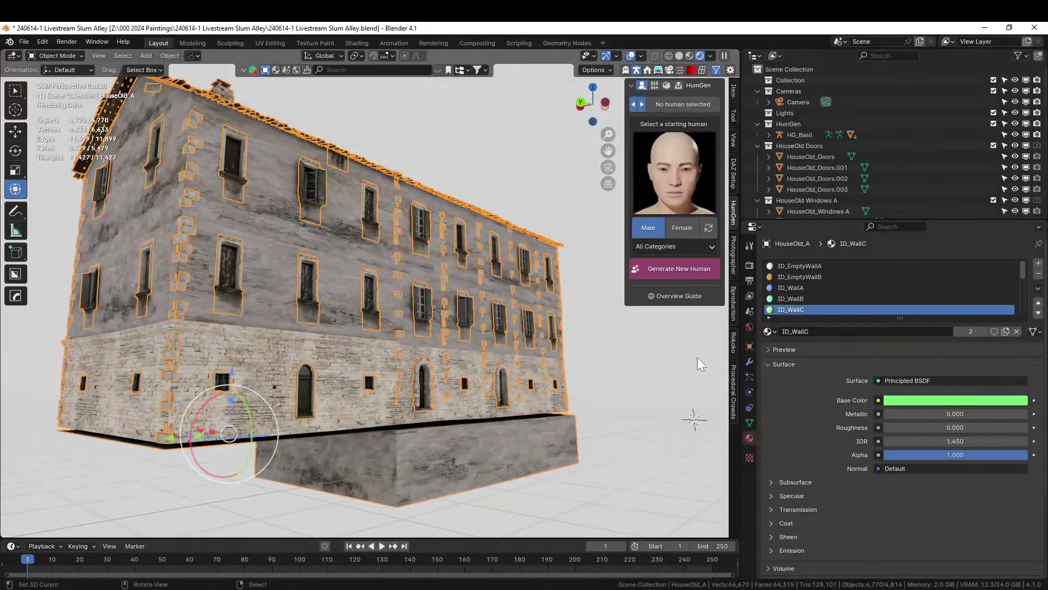
# Set the Auto-Building Foundation Extrusion to 0.1
pyautogui.click(658, 70)
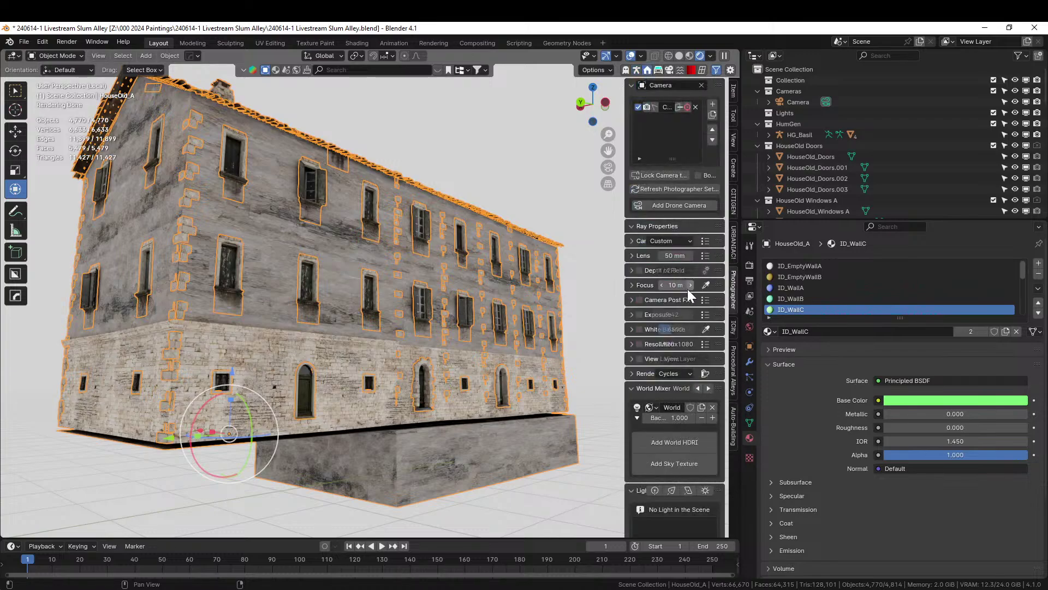
pyautogui.click(735, 418)
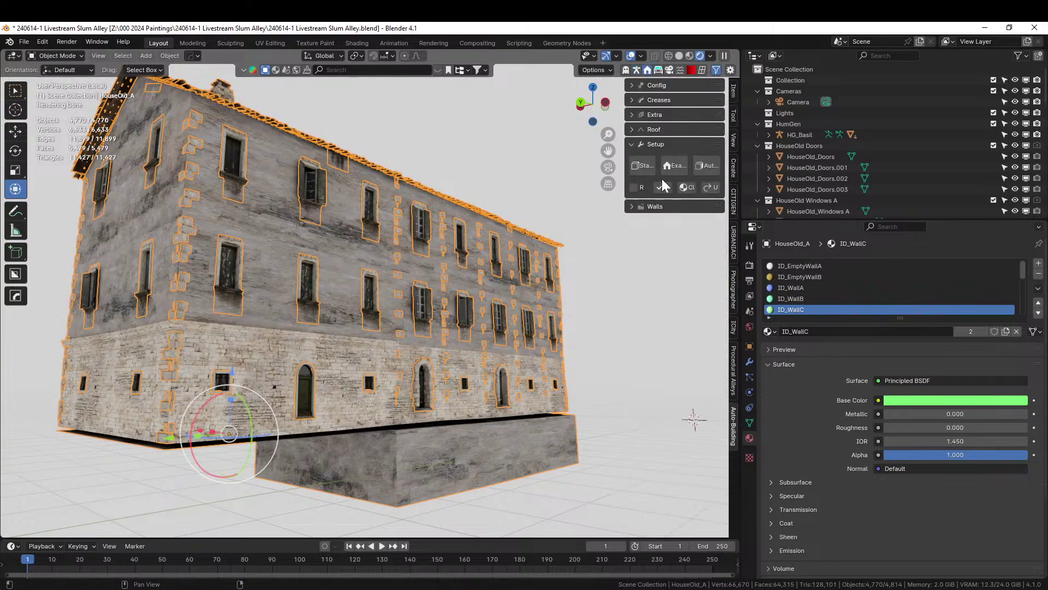
pyautogui.click(632, 115)
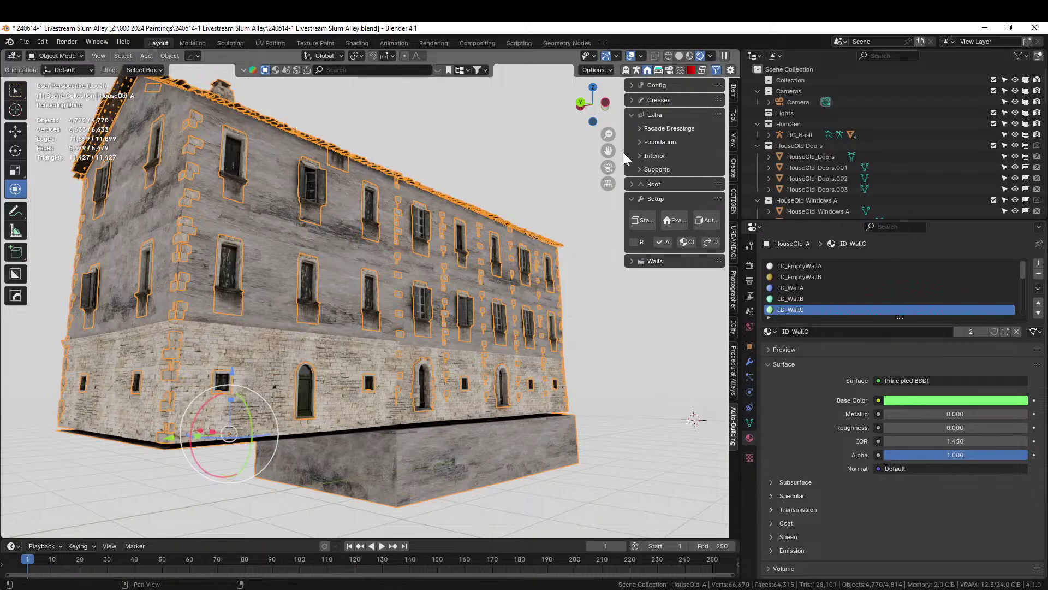
pyautogui.moveTo(623, 151); pyautogui.dragTo(515, 157)
pyautogui.click(533, 141)
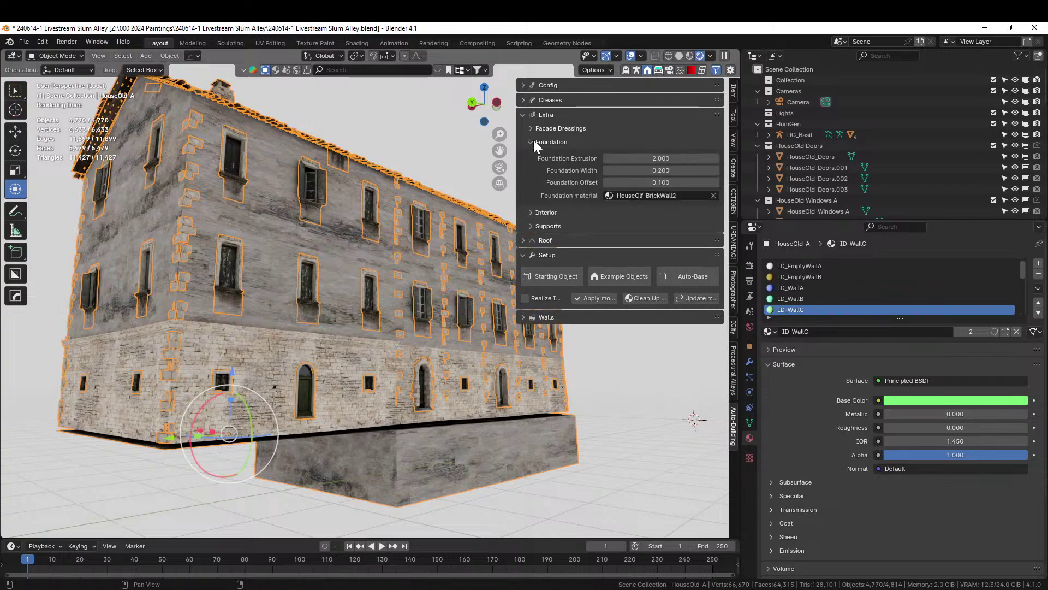
pyautogui.click(661, 154)
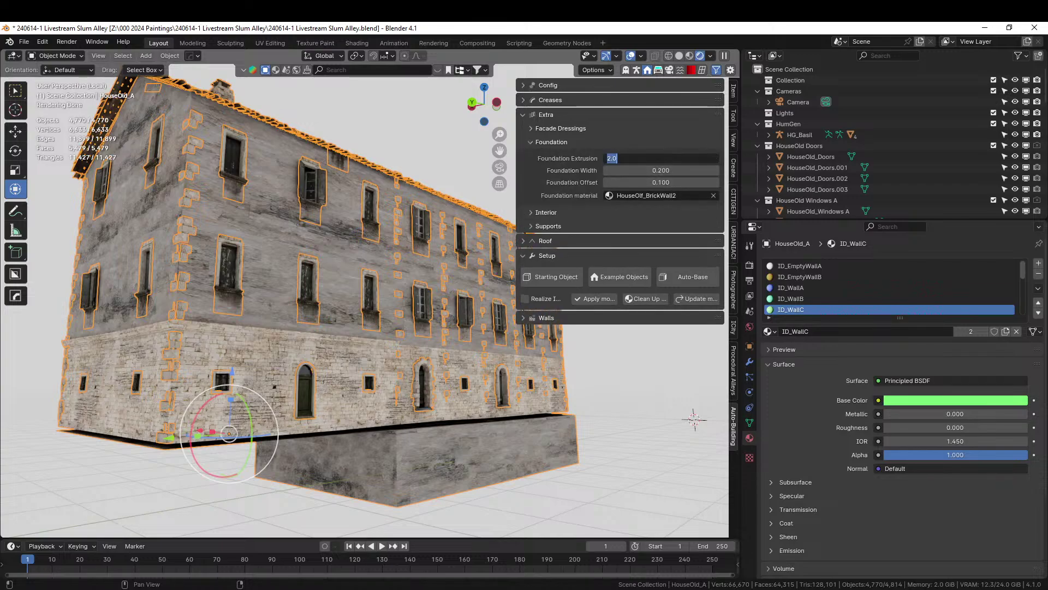
pyautogui.write('.1')
pyautogui.press('Return')
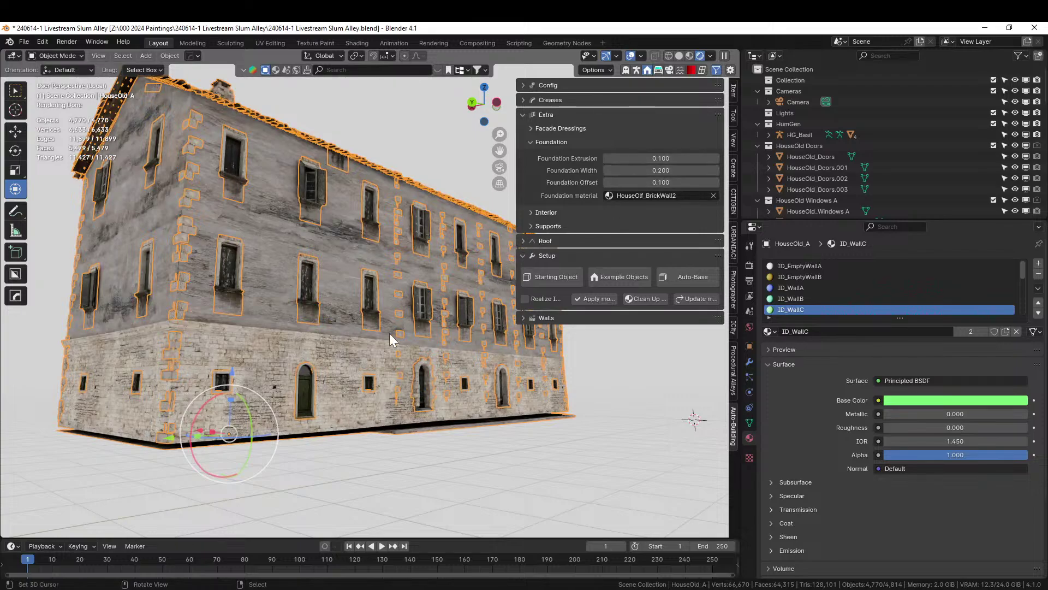
# Delete the large bottom face under the original part of the house and switch the view to solid shading
pyautogui.moveTo(367, 373); pyautogui.dragTo(286, 304, button='middle')
pyautogui.press('Tab')
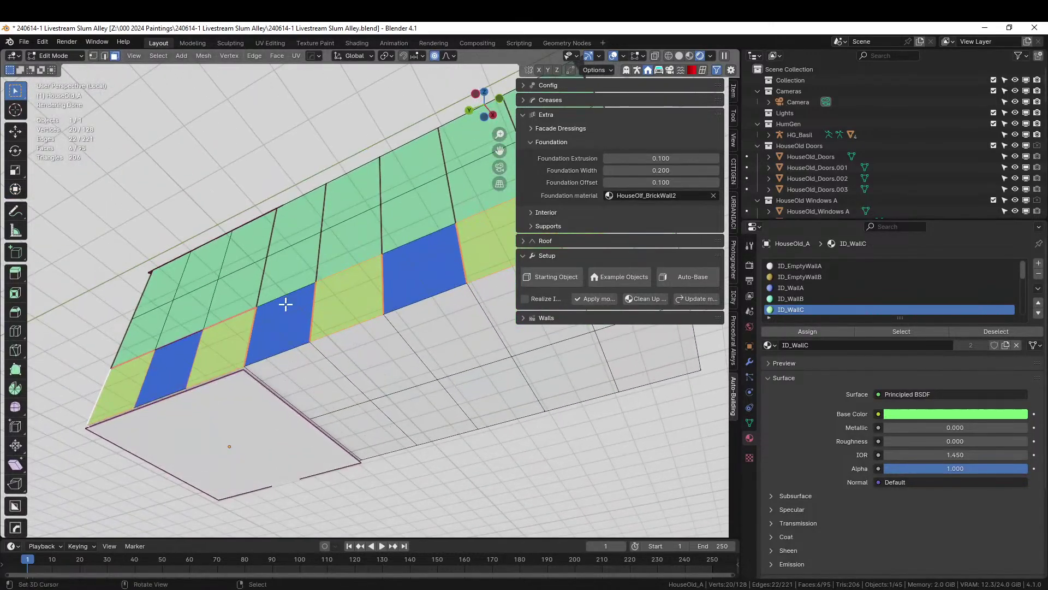
pyautogui.click(279, 437)
pyautogui.moveTo(279, 438)
pyautogui.mouseDown(button='middle')
pyautogui.moveTo(254, 426)
pyautogui.moveTo(267, 438)
pyautogui.mouseUp(button='middle')
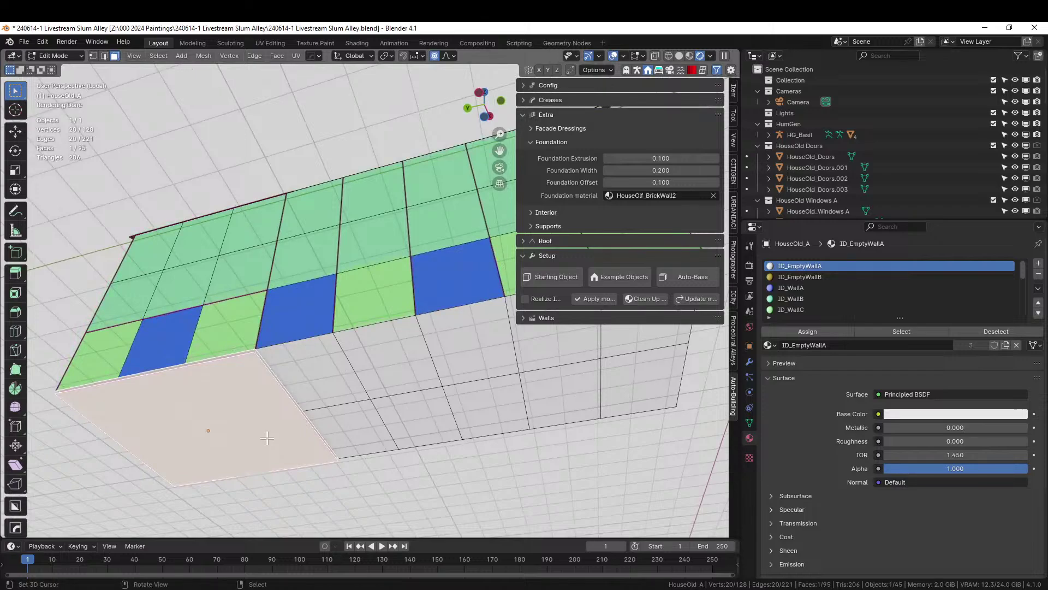
pyautogui.press('x')
pyautogui.click(262, 434)
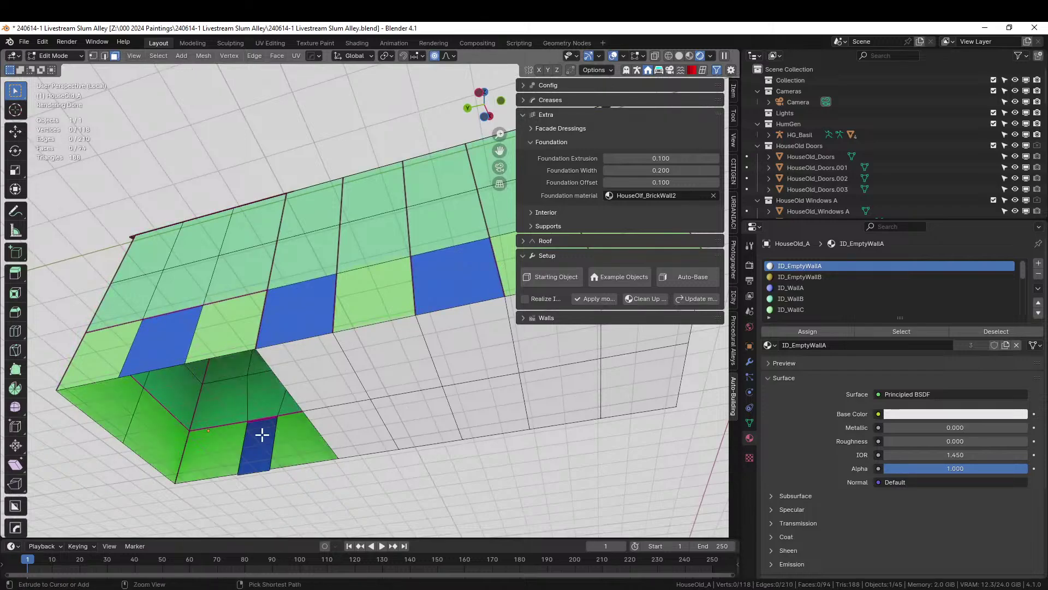
pyautogui.hotkey('ctrl', 'z')
pyautogui.moveTo(220, 382); pyautogui.dragTo(319, 378, button='middle')
pyautogui.scroll(3, 319, 378)
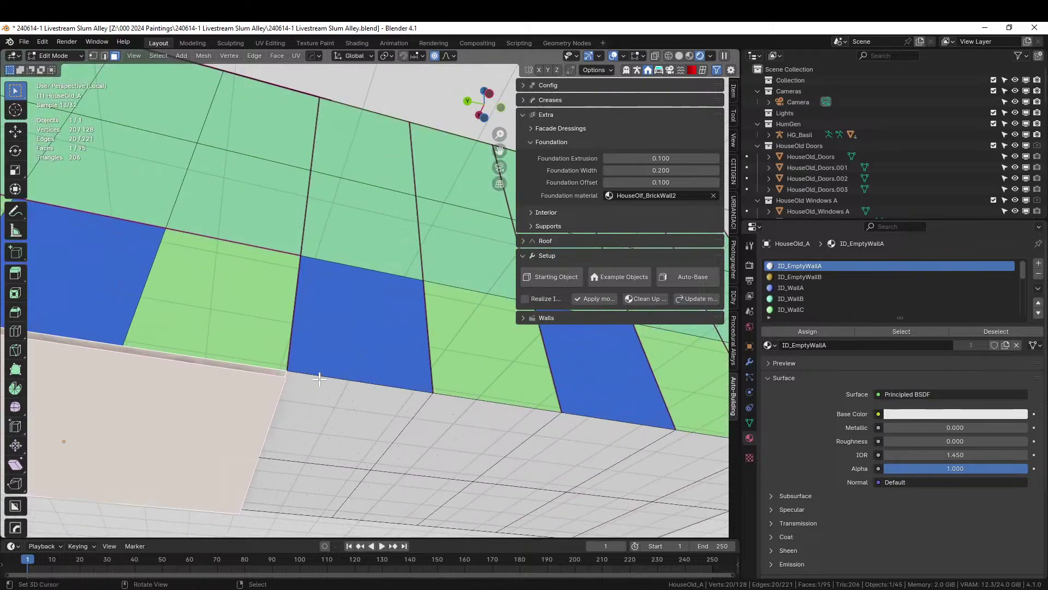
pyautogui.press('x')
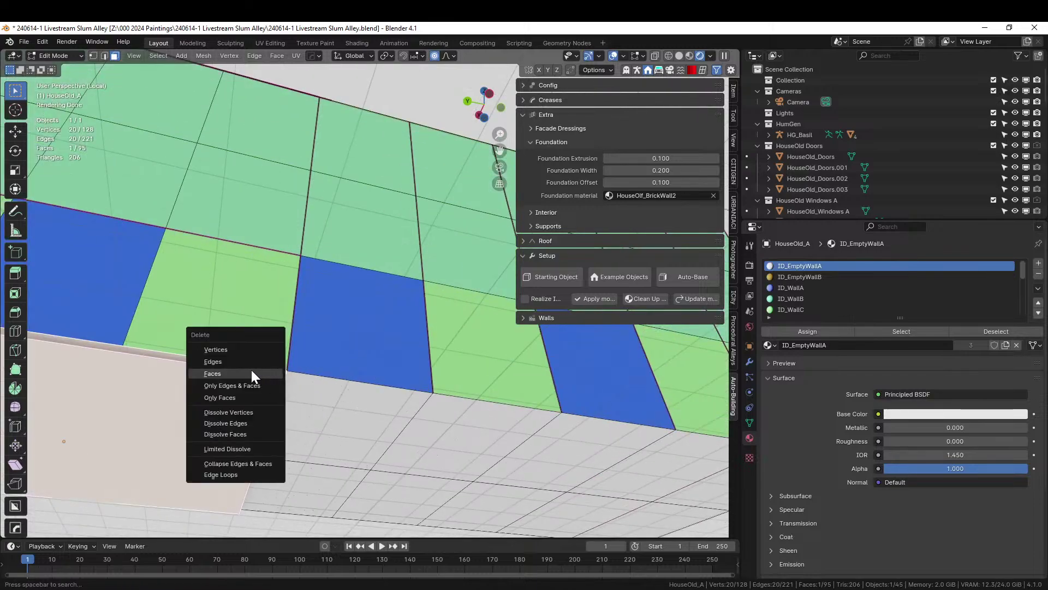
pyautogui.click(251, 370)
pyautogui.press('z')
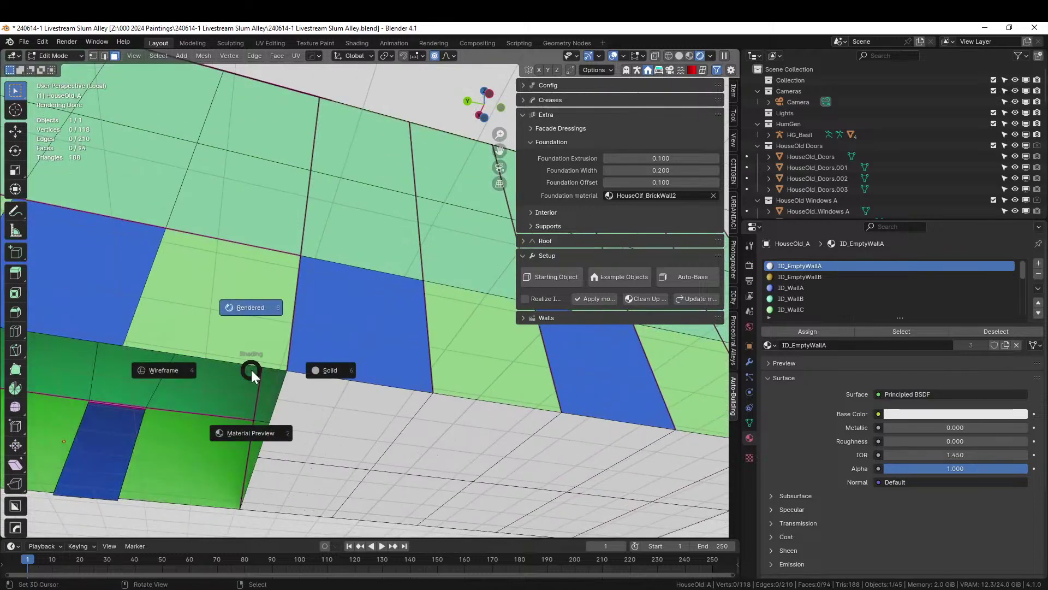
pyautogui.click(323, 367)
pyautogui.moveTo(250, 367)
pyautogui.mouseDown(button='middle')
pyautogui.moveTo(412, 381)
pyautogui.moveTo(477, 369)
pyautogui.moveTo(437, 332)
pyautogui.mouseUp(button='middle')
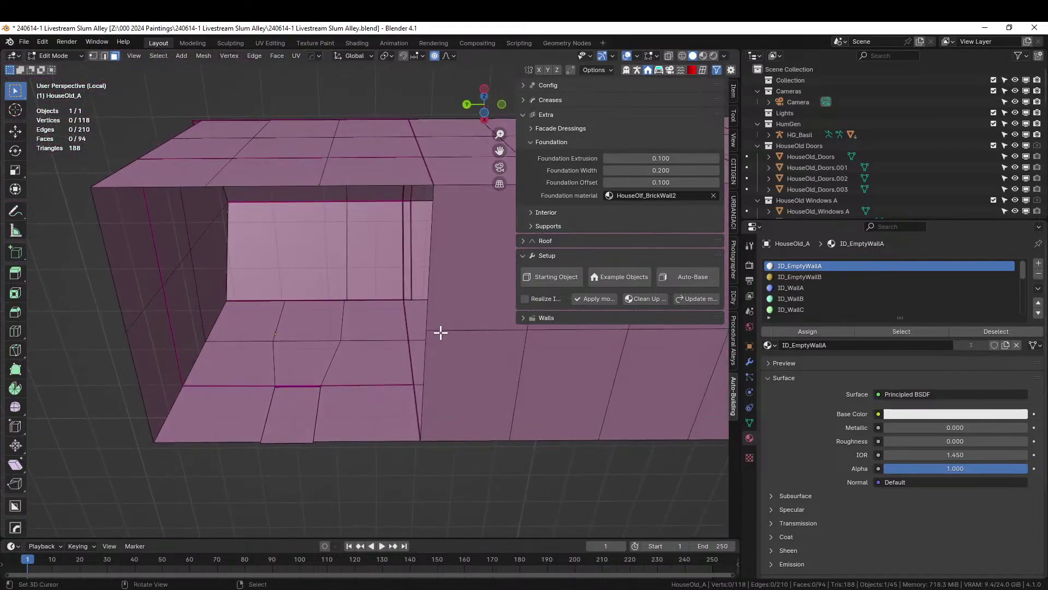
# Try to close the open underside by bridging the three bottom edges on each long side with Bridge Edge Loops
pyautogui.press('2')
pyautogui.click(381, 184)
pyautogui.keyDown('shift'); pyautogui.click(257, 186); pyautogui.keyUp('shift')
pyautogui.keyDown('shift'); pyautogui.click(177, 187); pyautogui.keyUp('shift')
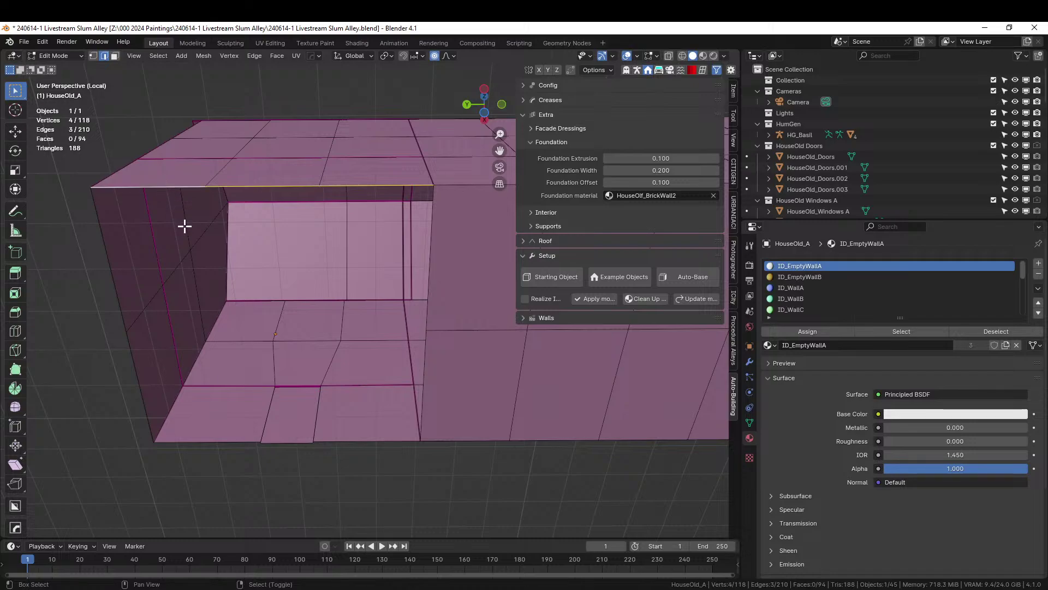
pyautogui.keyDown('shift'); pyautogui.click(220, 437); pyautogui.keyUp('shift')
pyautogui.keyDown('shift'); pyautogui.click(293, 440); pyautogui.keyUp('shift')
pyautogui.keyDown('shift'); pyautogui.click(351, 440); pyautogui.keyUp('shift')
pyautogui.moveTo(351, 440); pyautogui.dragTo(325, 301, button='middle')
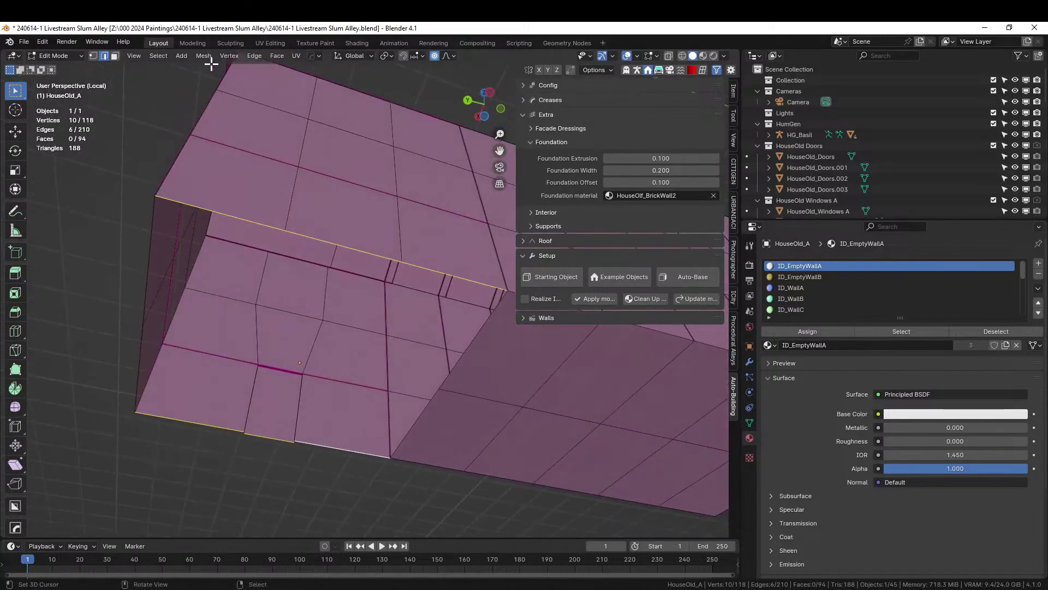
pyautogui.click(254, 55)
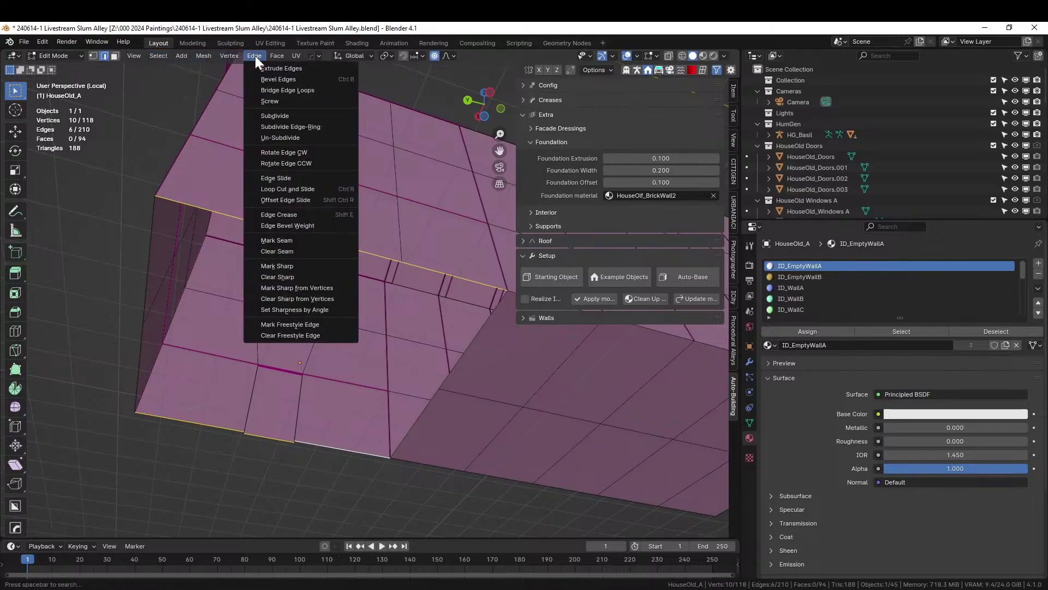
pyautogui.click(301, 91)
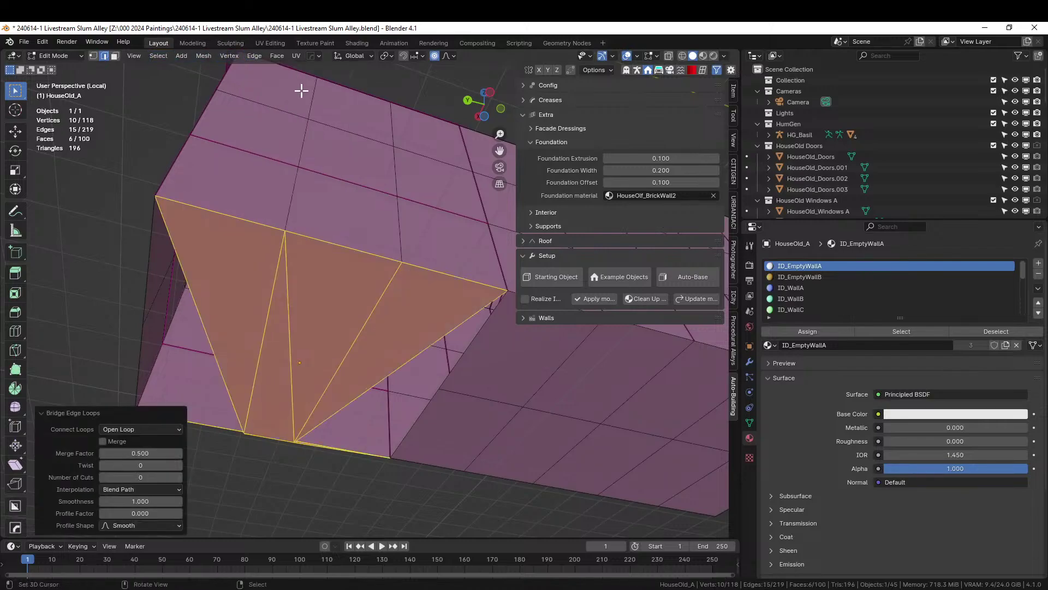
pyautogui.hotkey('ctrl', 'z')
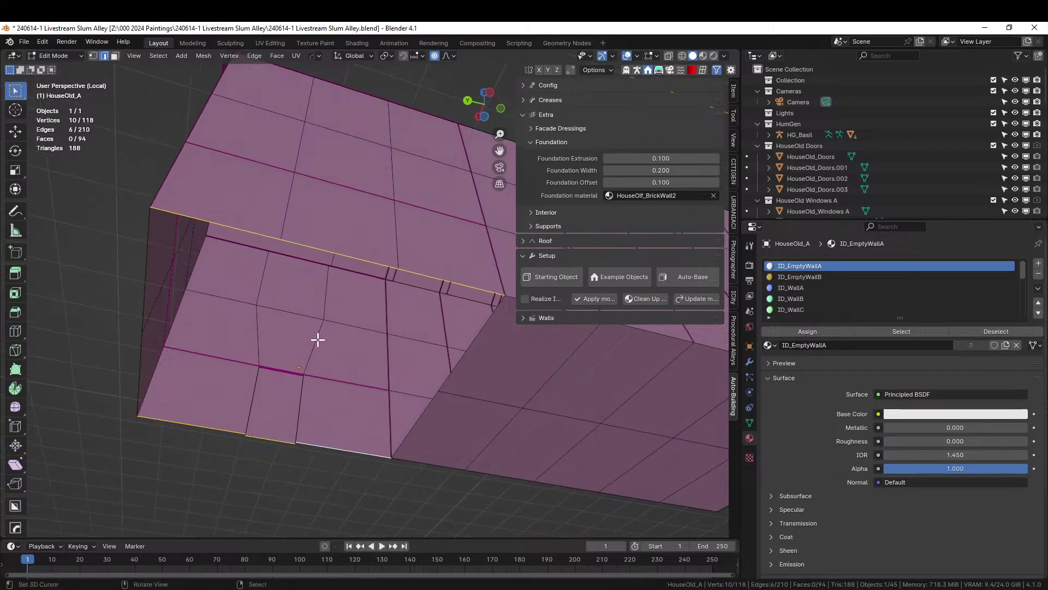
# Fill the two outer strips of the open underside with faces between their opposite bottom edges
pyautogui.click(202, 216)
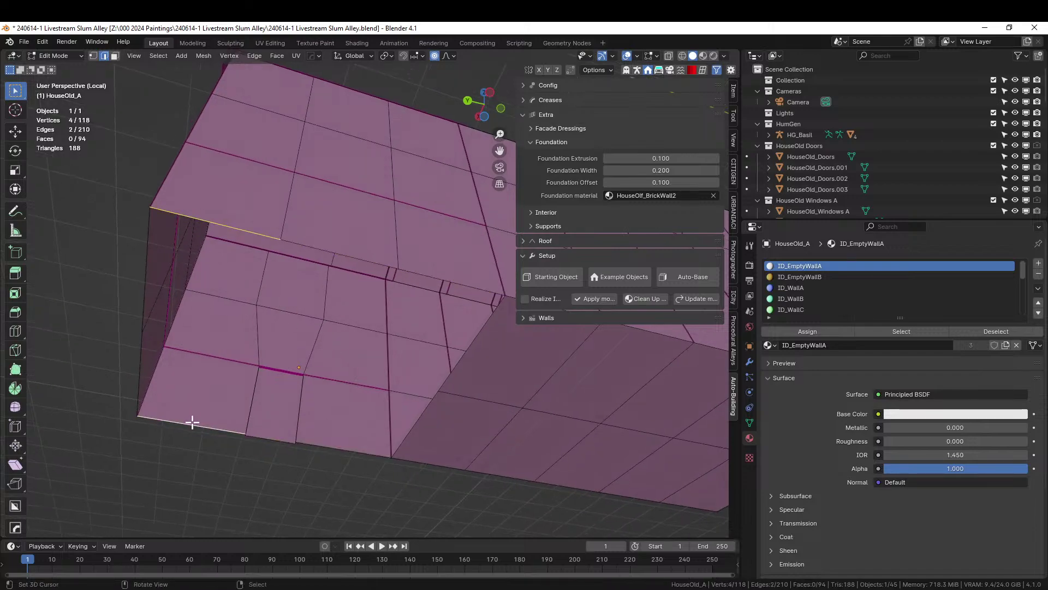
pyautogui.press('f')
pyautogui.click(440, 279)
pyautogui.keyDown('shift'); pyautogui.click(356, 449); pyautogui.keyUp('shift')
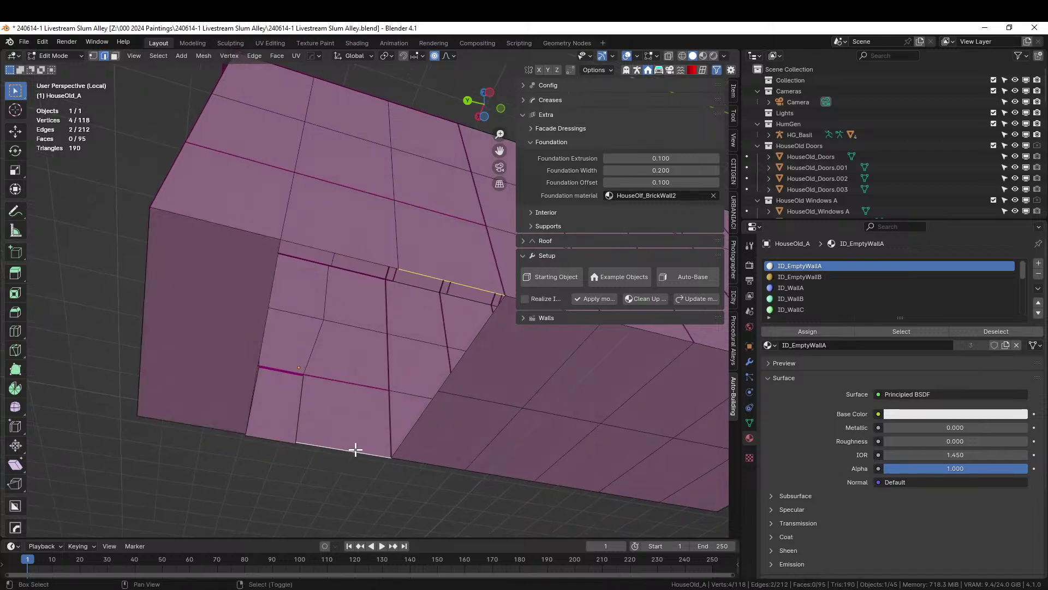
pyautogui.press('f')
# Try to fill the remaining middle strip of the underside with a face and check the generated building from below
pyautogui.click(331, 254)
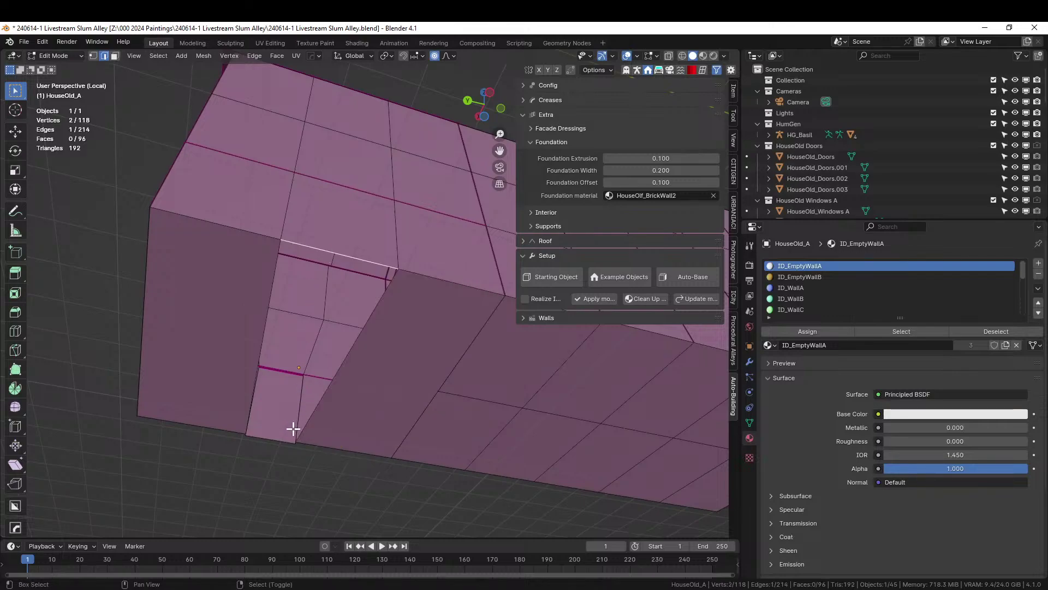
pyautogui.press('f')
pyautogui.moveTo(267, 435); pyautogui.dragTo(287, 469, button='middle')
pyautogui.press('Tab')
pyautogui.moveTo(344, 436); pyautogui.dragTo(399, 479, button='middle')
pyautogui.scroll(-4, 463, 475)
pyautogui.moveTo(463, 475); pyautogui.dragTo(469, 363, button='middle')
pyautogui.press('Tab')
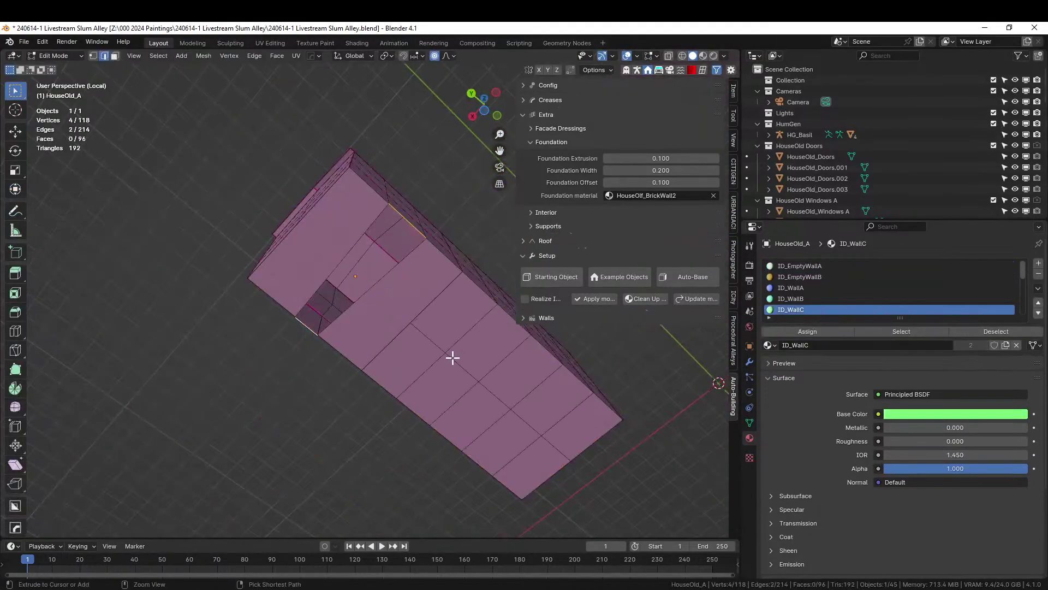
# Undo the last face fills on the house's underside and return to Object Mode to view the generated building
pyautogui.hotkey('ctrl', 'z')
pyautogui.hotkey('ctrl', 'z')
pyautogui.hotkey('ctrl', 'z')
pyautogui.hotkey('ctrl', 'z')
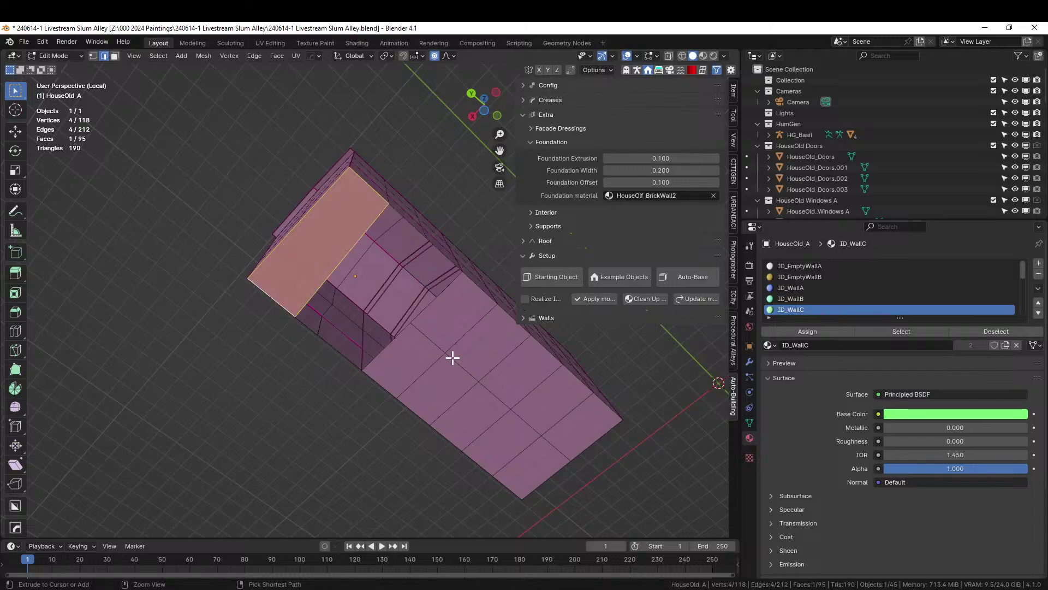
pyautogui.press('Tab')
pyautogui.moveTo(453, 358); pyautogui.dragTo(412, 468, button='middle')
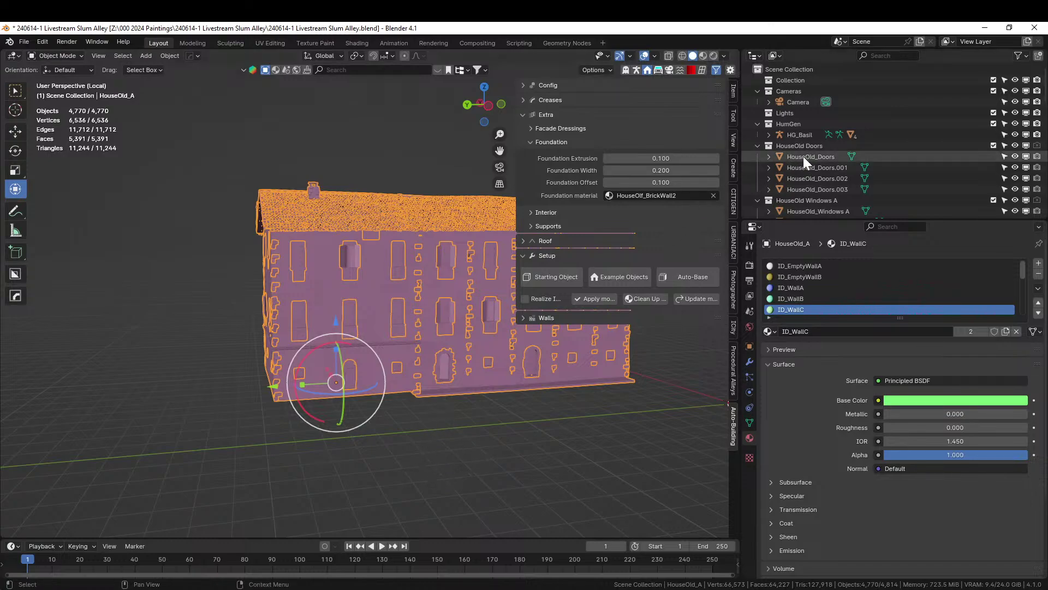
# Select all objects in the HouseOld Doors collection and leave local view to show the whole scene
pyautogui.click(821, 145)
pyautogui.scroll(-1, 363, 287)
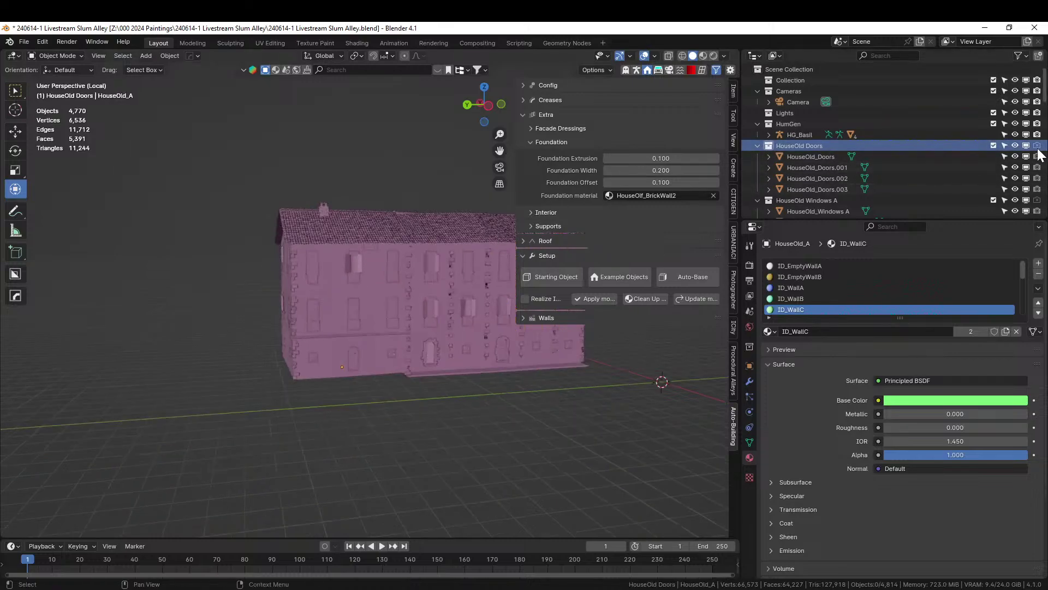
pyautogui.rightClick(793, 142)
pyautogui.click(719, 225)
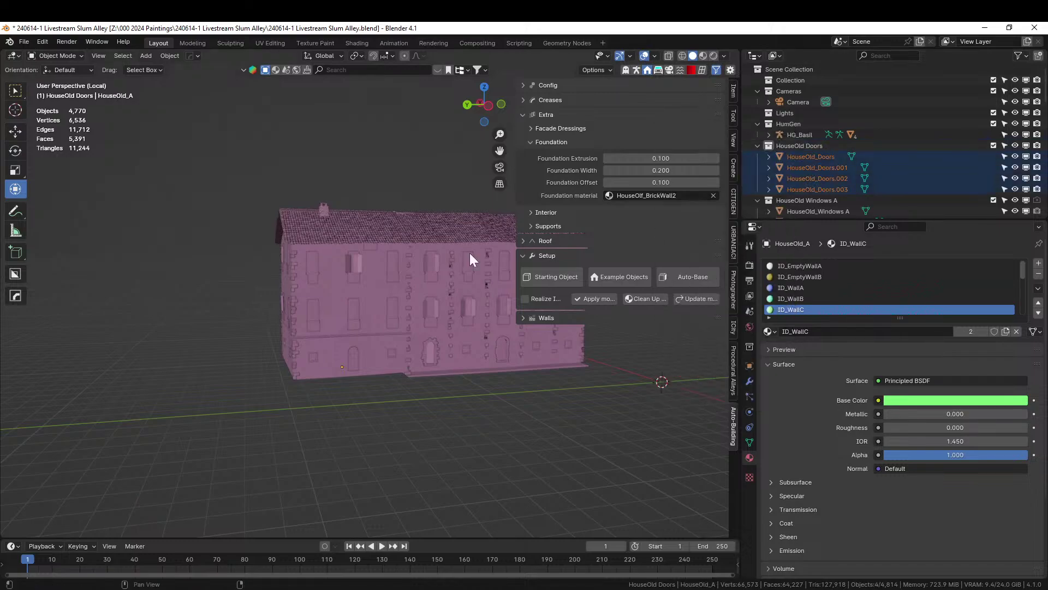
pyautogui.press('KP_Divide')
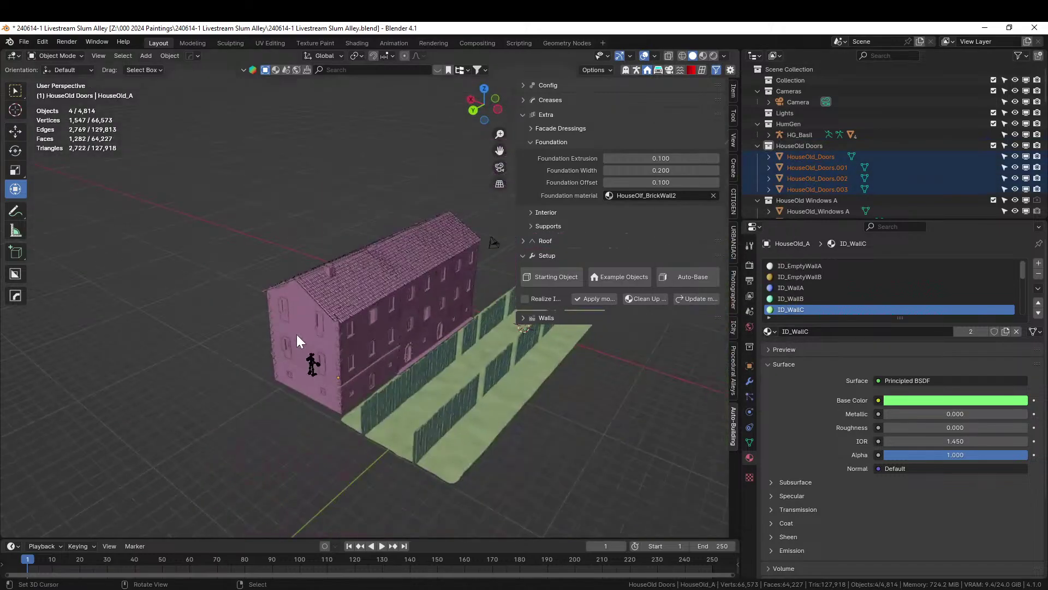
pyautogui.press('KP_Divide')
pyautogui.moveTo(296, 333); pyautogui.dragTo(382, 262, button='middle')
pyautogui.press('KP_Divide')
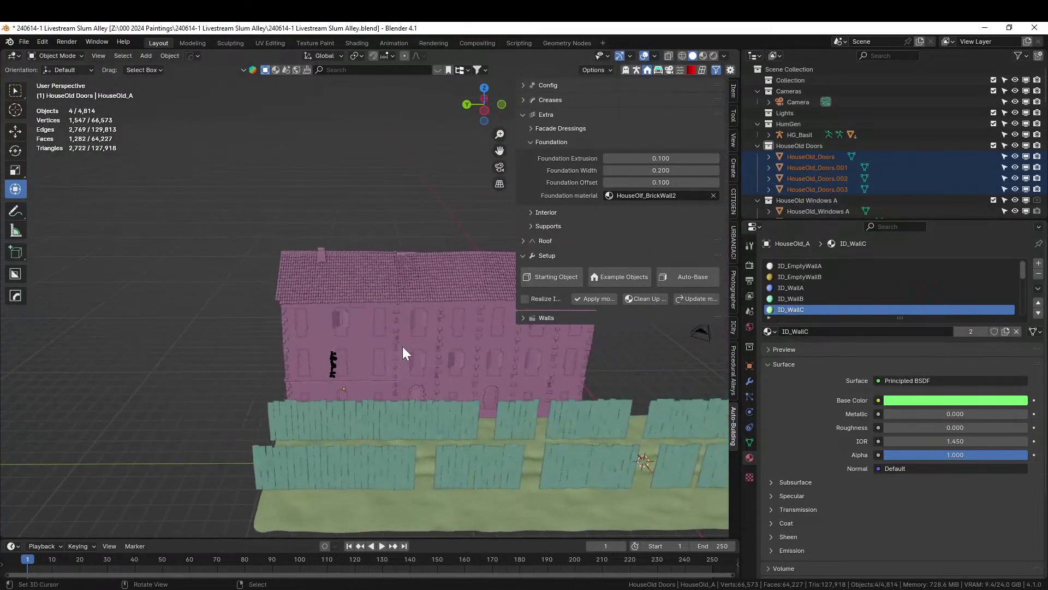
pyautogui.moveTo(402, 346)
pyautogui.mouseDown(button='middle')
pyautogui.moveTo(426, 341)
pyautogui.moveTo(399, 346)
pyautogui.mouseUp(button='middle')
pyautogui.scroll(3, 400, 346)
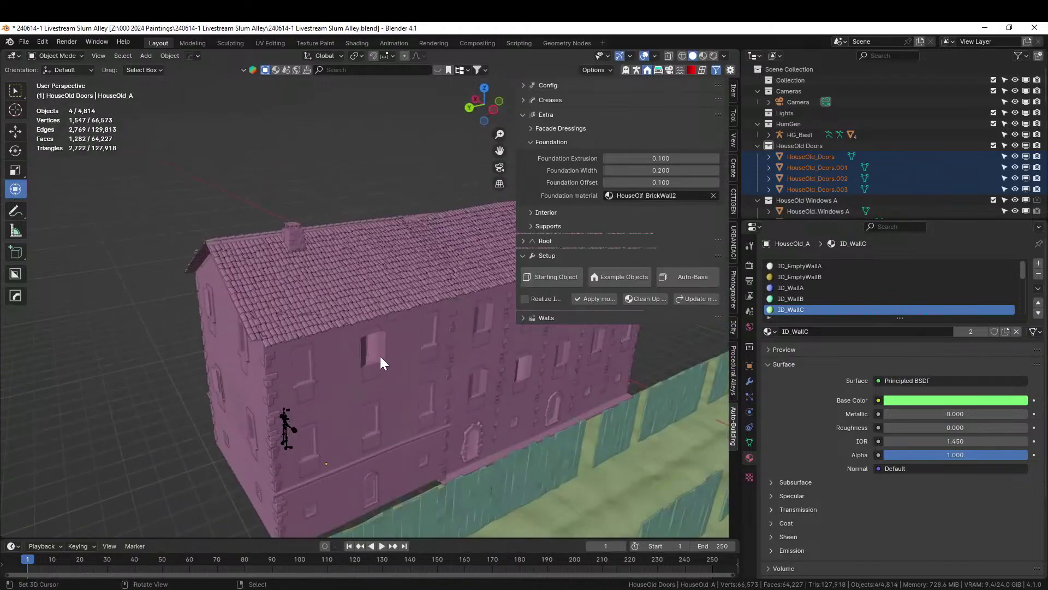
# Select the lengthened house and enable its GN_Auto-Building modifier's display in Edit Mode
pyautogui.press('Tab')
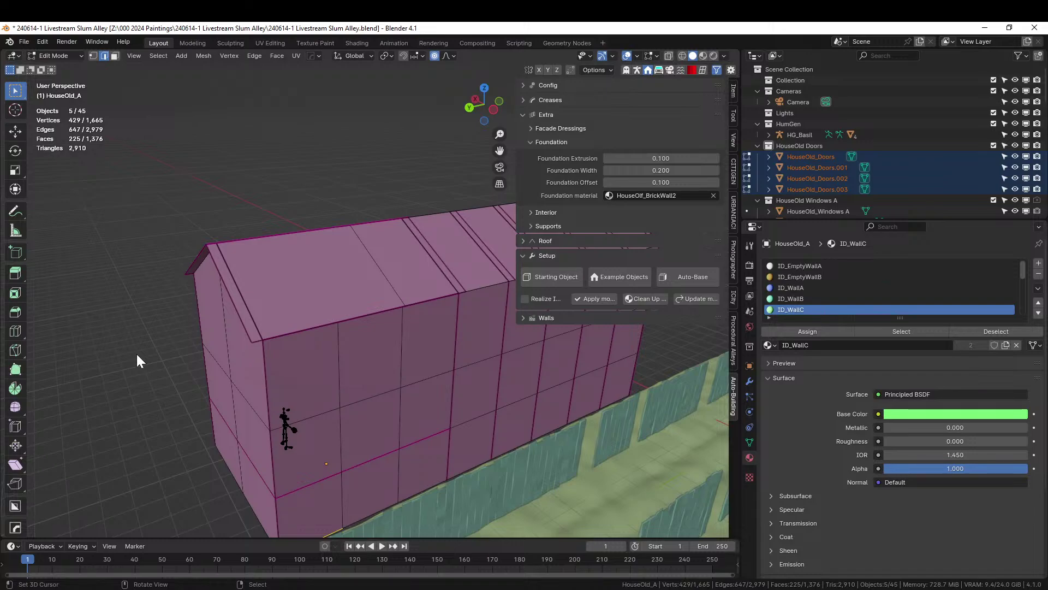
pyautogui.press('Tab')
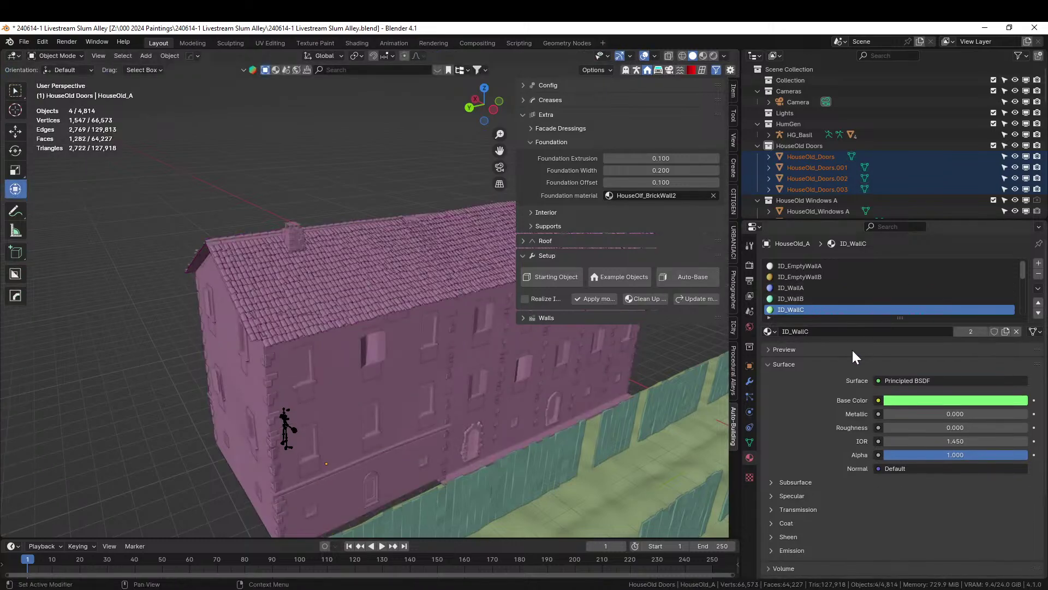
pyautogui.scroll(-8, 454, 327)
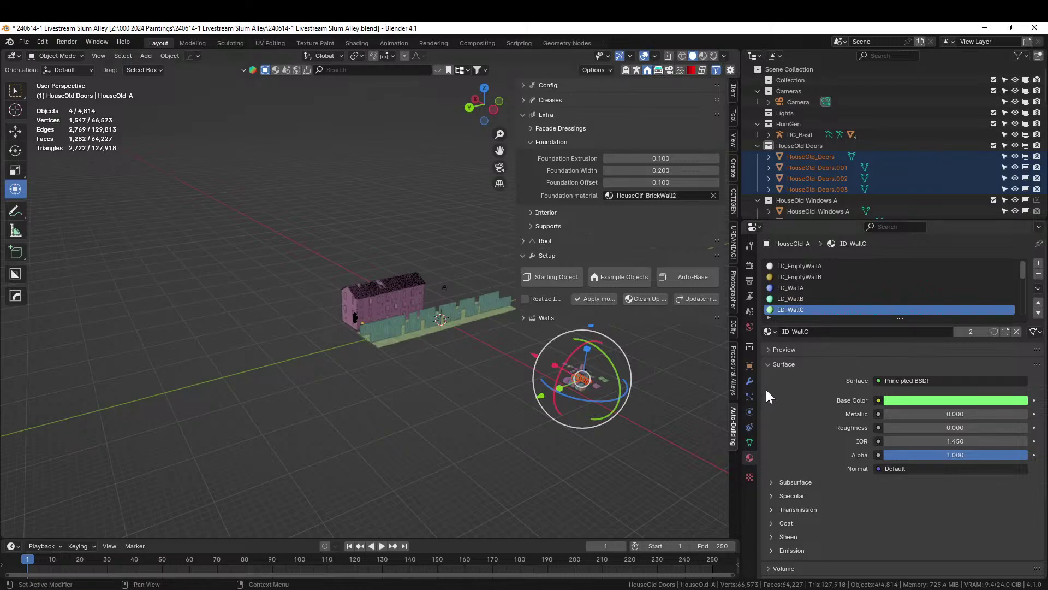
pyautogui.click(385, 293)
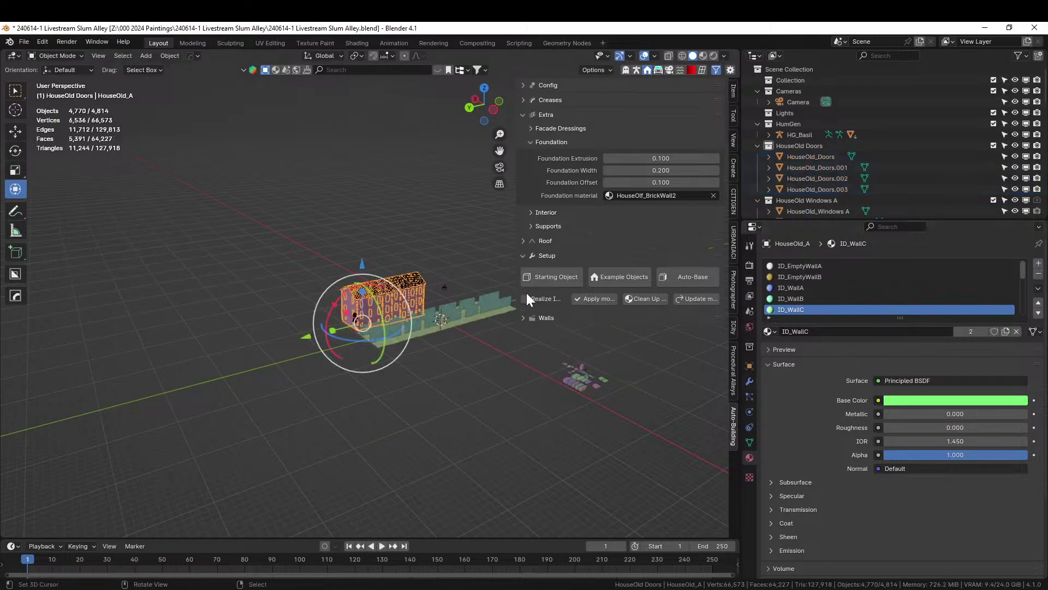
pyautogui.click(749, 381)
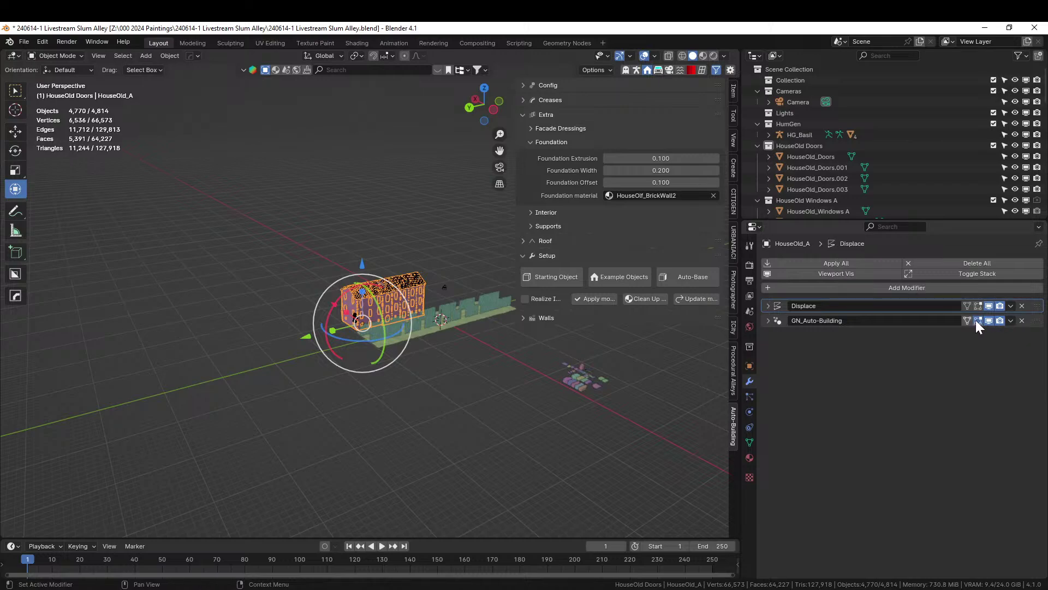
# Select the HouseOld Doors objects again and enter Edit Mode on them together with the house
pyautogui.rightClick(804, 151)
pyautogui.click(758, 152)
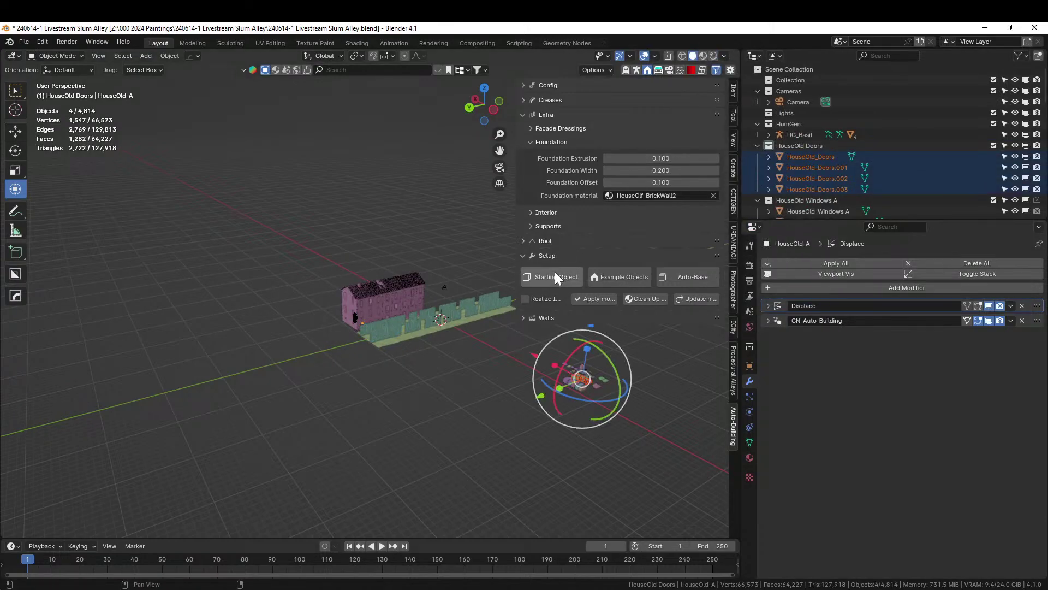
pyautogui.scroll(5, 458, 315)
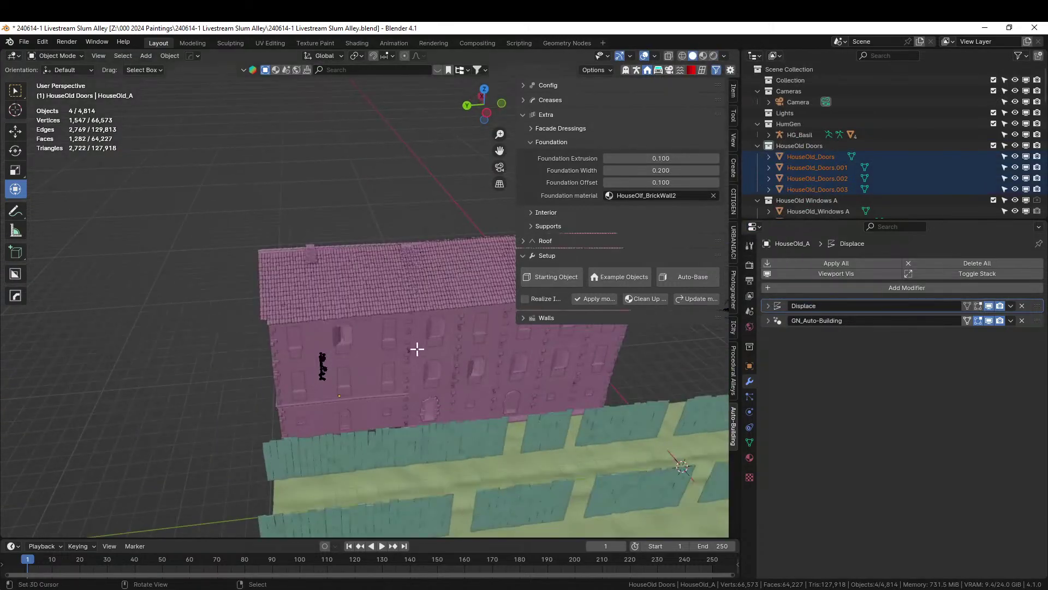
pyautogui.press('Tab')
pyautogui.moveTo(421, 349); pyautogui.dragTo(448, 360, button='middle')
pyautogui.scroll(-6, 448, 359)
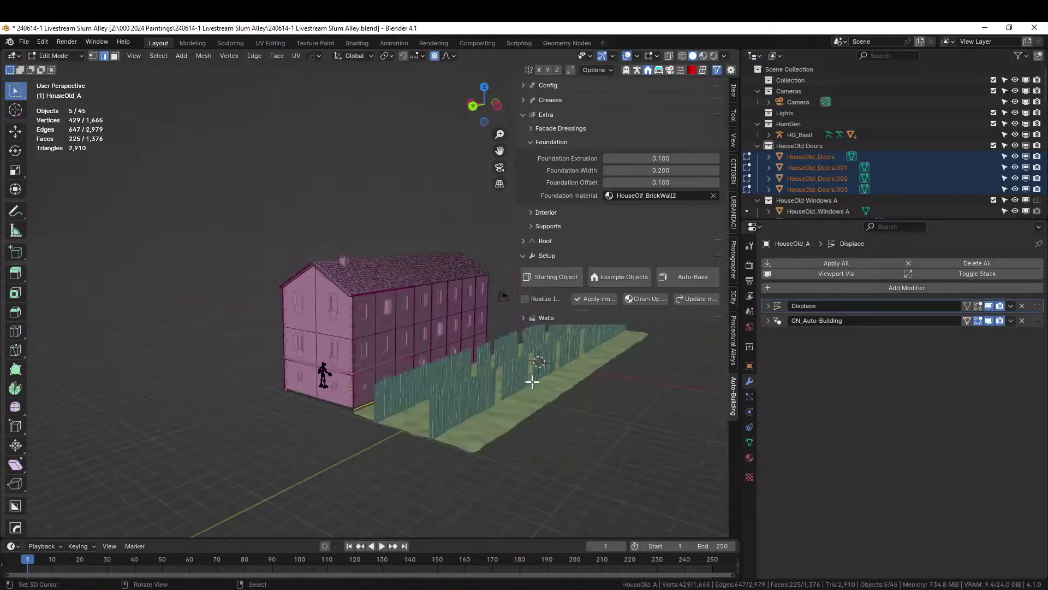
pyautogui.moveTo(543, 381); pyautogui.dragTo(708, 395, button='middle')
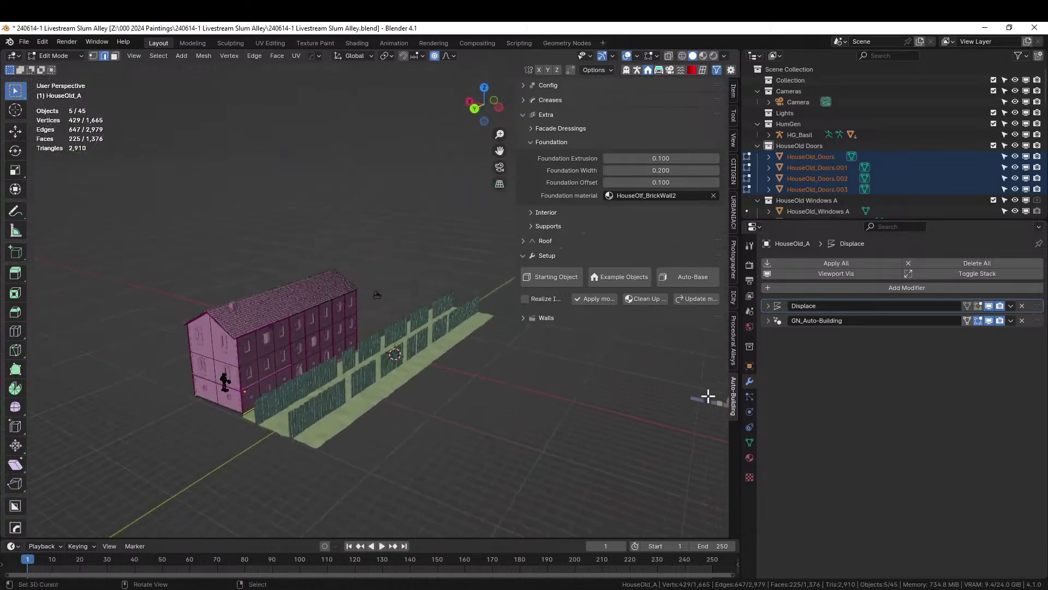
pyautogui.scroll(3, 273, 396)
pyautogui.keyDown('shift'); pyautogui.moveTo(228, 430); pyautogui.dragTo(398, 344, button='middle'); pyautogui.keyUp('shift')
# Select all geometry of the house and door objects, move it along the global Y axis, and clear the selection
pyautogui.press('a')
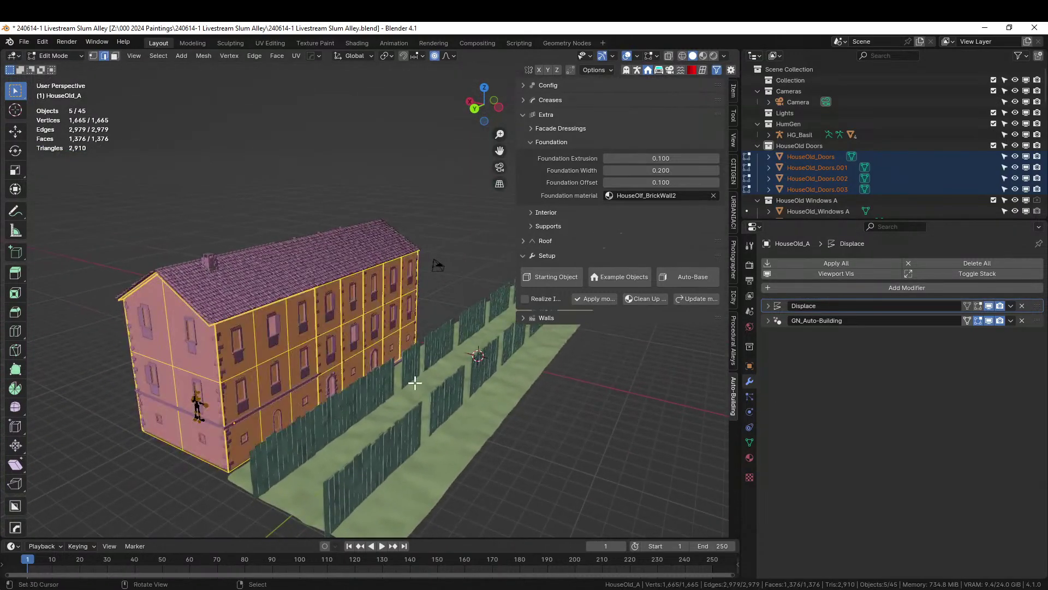
pyautogui.scroll(-4, 491, 386)
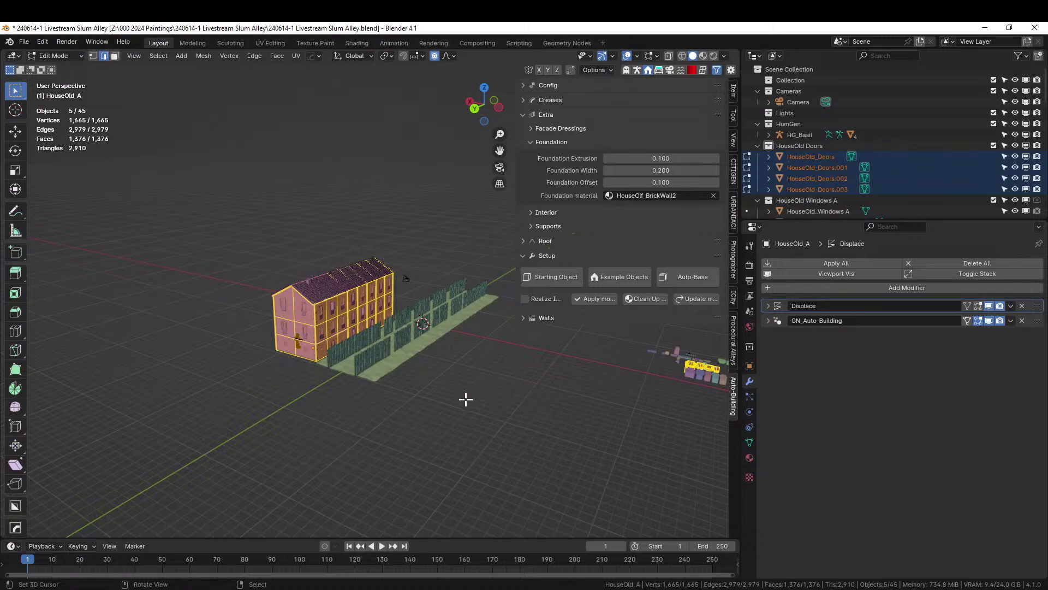
pyautogui.scroll(5, 334, 382)
pyautogui.press('g')
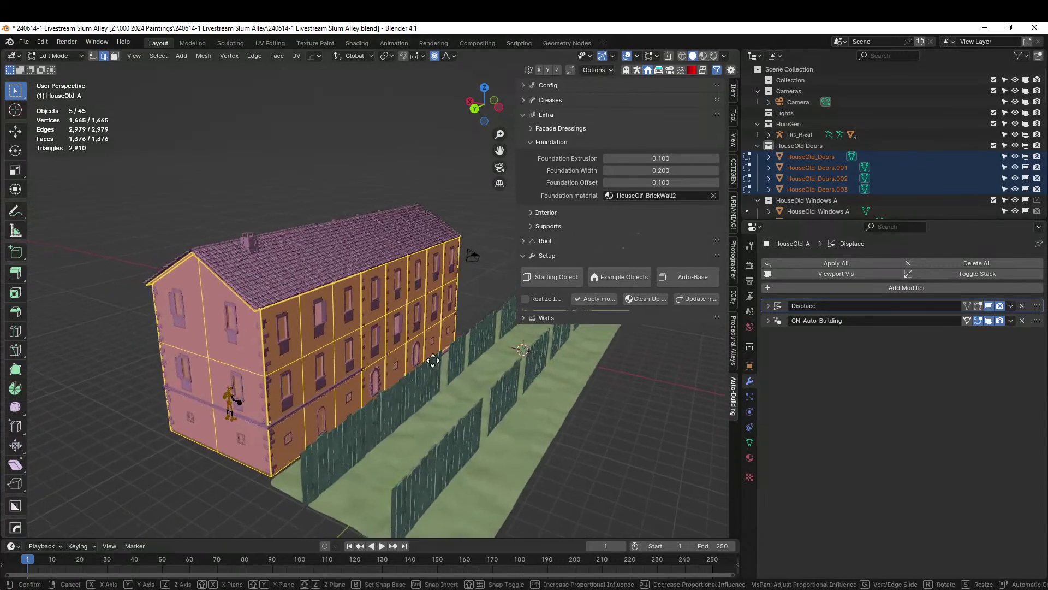
pyautogui.press('y')
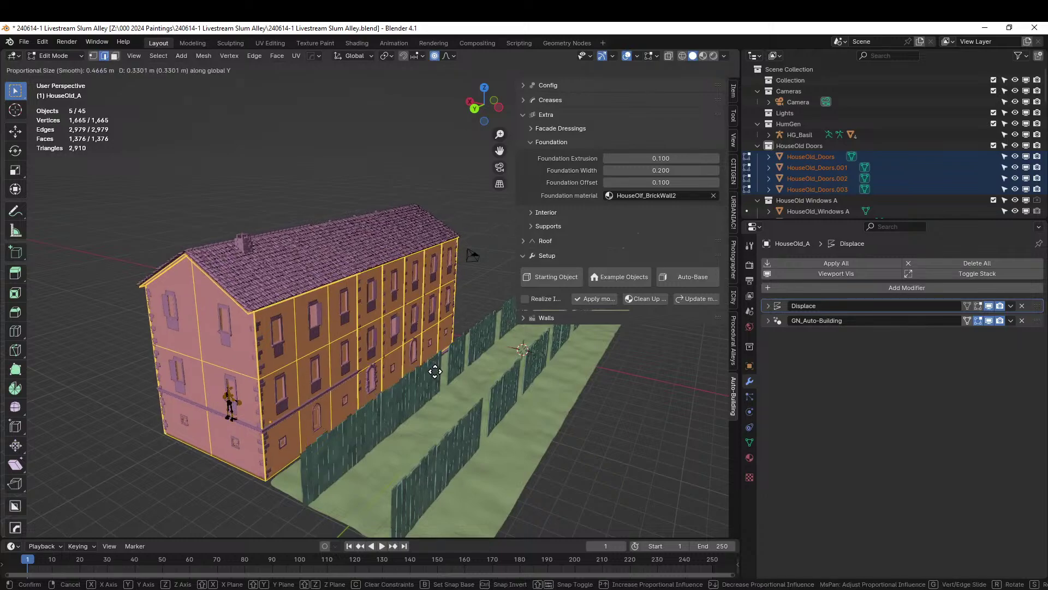
pyautogui.click(546, 401)
pyautogui.moveTo(578, 418); pyautogui.dragTo(679, 283, button='middle')
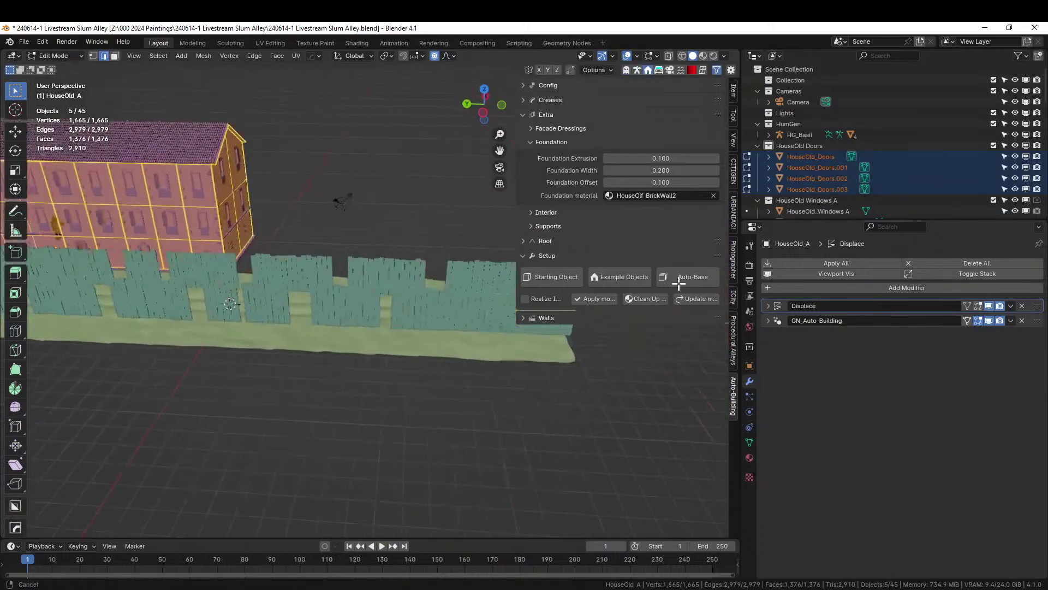
pyautogui.scroll(-4, 449, 437)
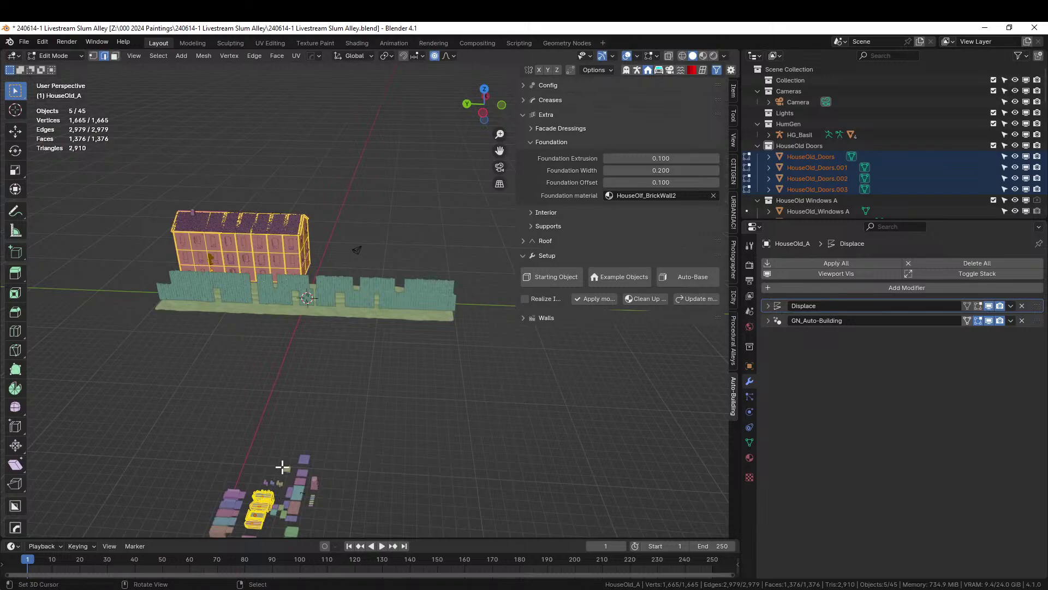
pyautogui.click(420, 462)
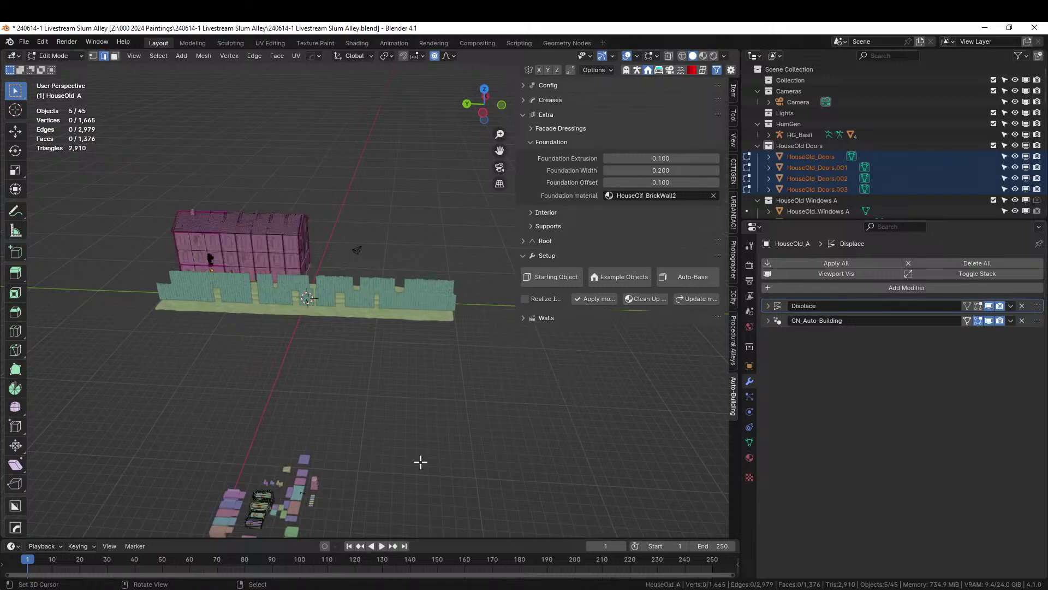
# Leave Edit Mode and make the HouseOld_A building unselectable in the viewport
pyautogui.press('Tab')
pyautogui.click(280, 229)
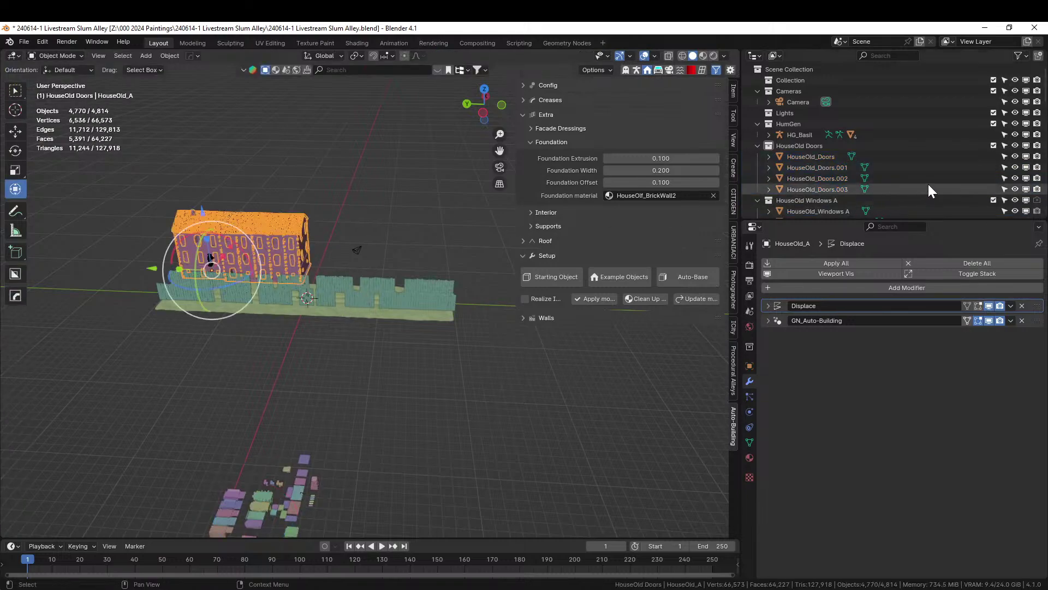
pyautogui.scroll(-5, 955, 175)
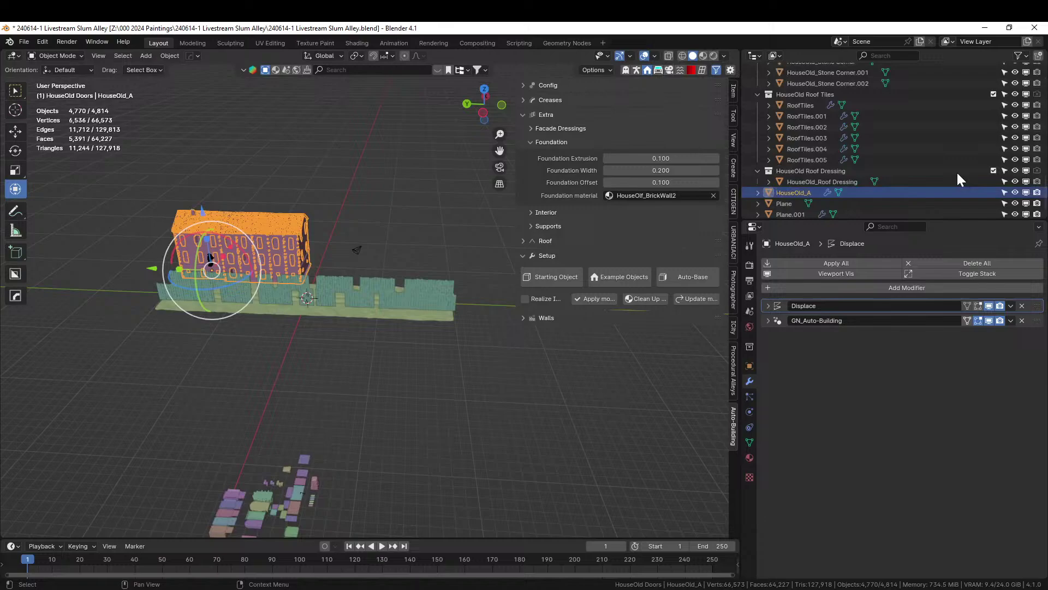
pyautogui.click(1005, 193)
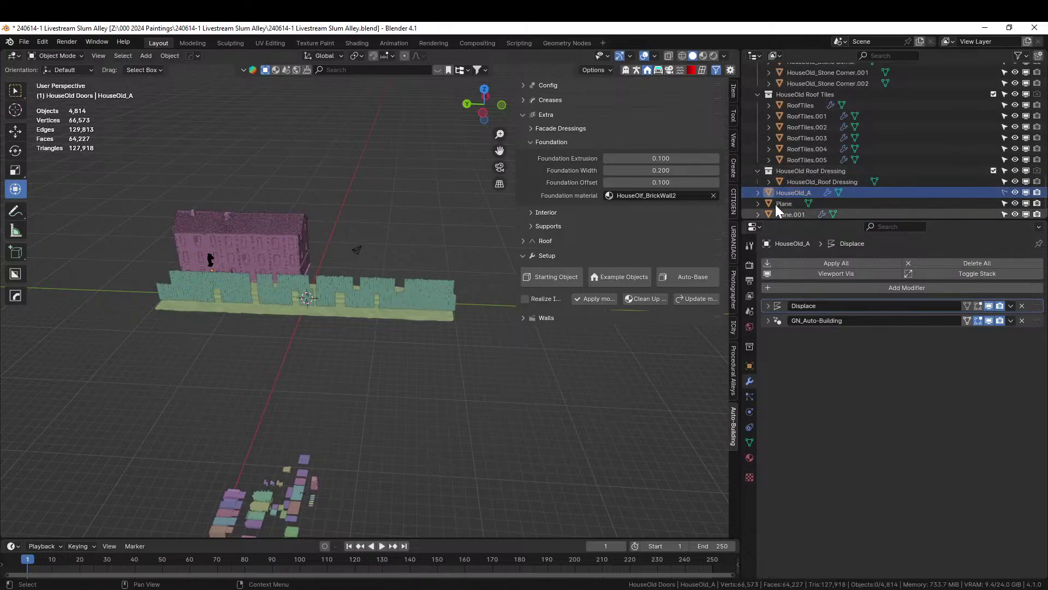
# Select all objects in the HouseOld Doors collection and enter Edit Mode on them
pyautogui.scroll(3, 834, 119)
pyautogui.scroll(8, 835, 116)
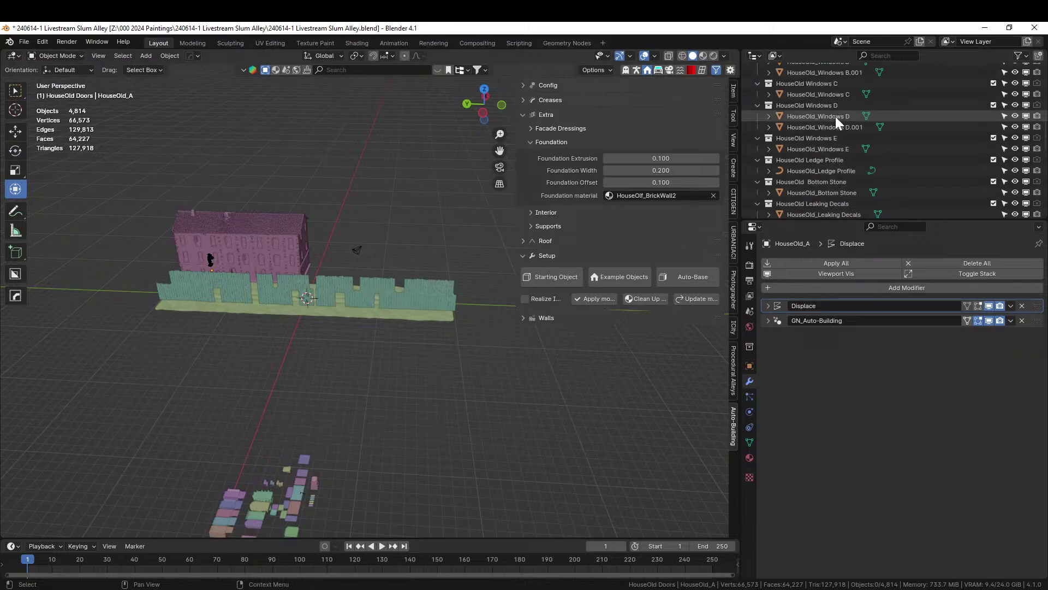
pyautogui.scroll(2, 835, 117)
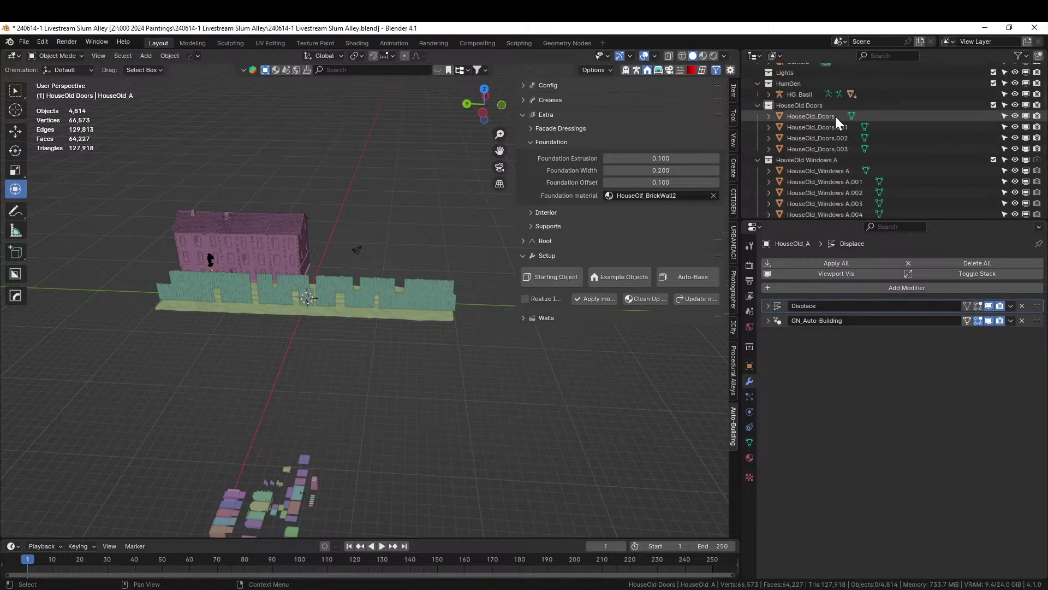
pyautogui.rightClick(794, 105)
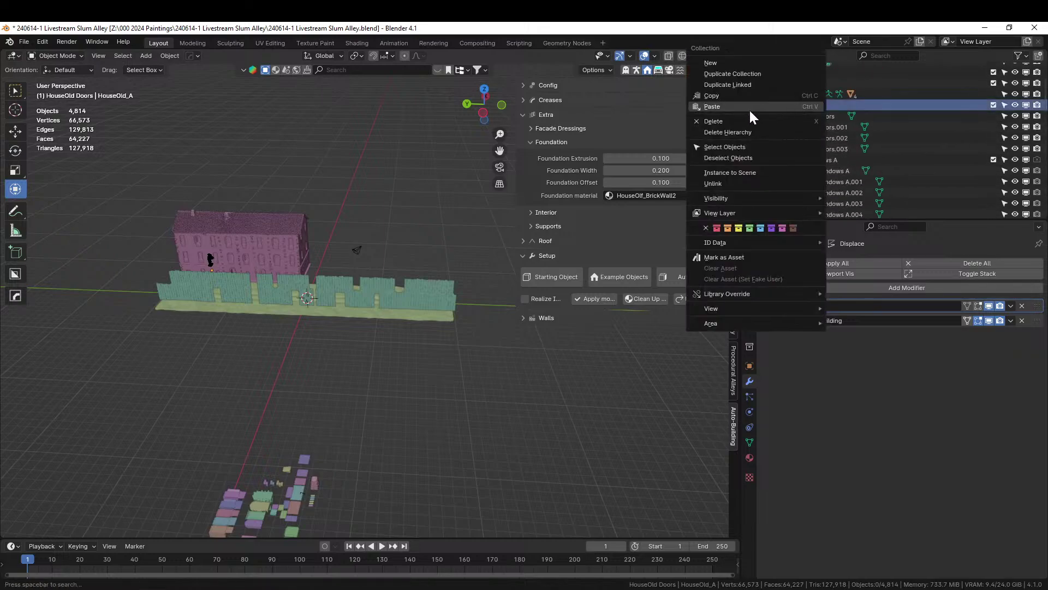
pyautogui.click(742, 148)
pyautogui.press('Tab')
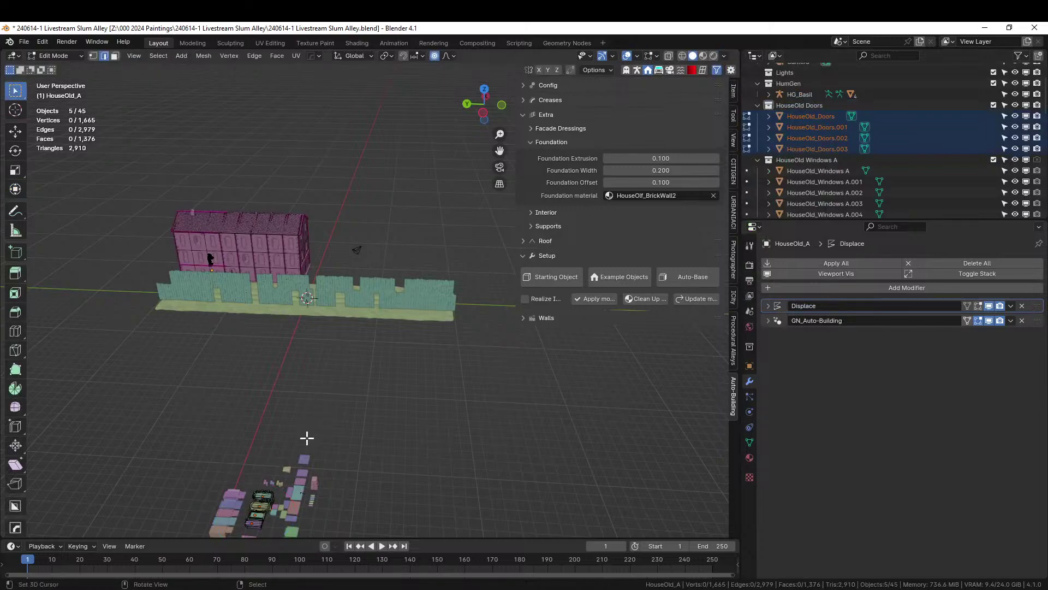
# Select the complete geometry of the four door models, including everything linked, leaving the house mesh unselected
pyautogui.press('a')
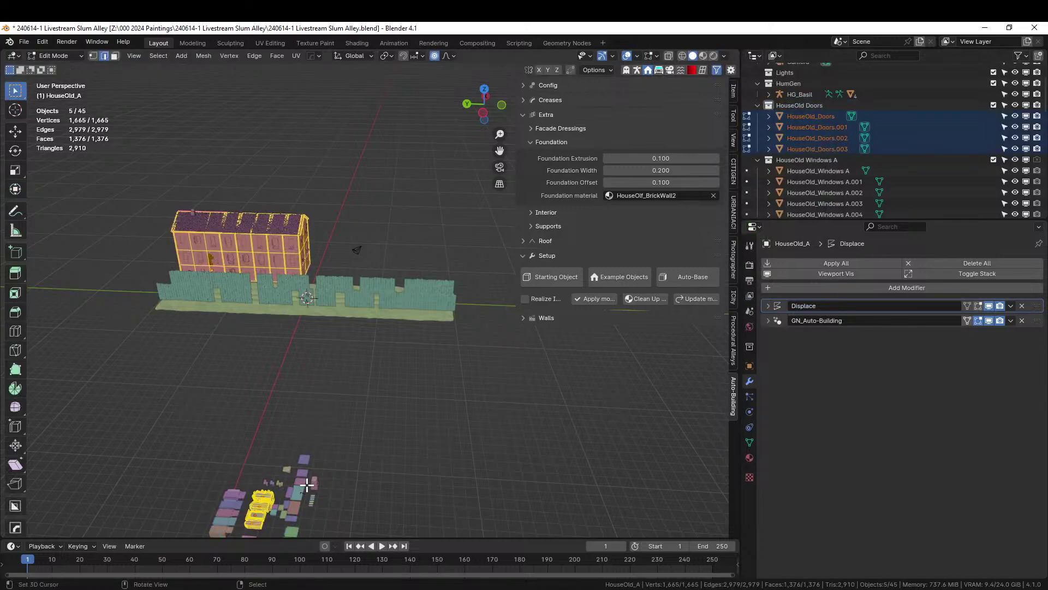
pyautogui.moveTo(307, 485); pyautogui.dragTo(338, 372, button='middle')
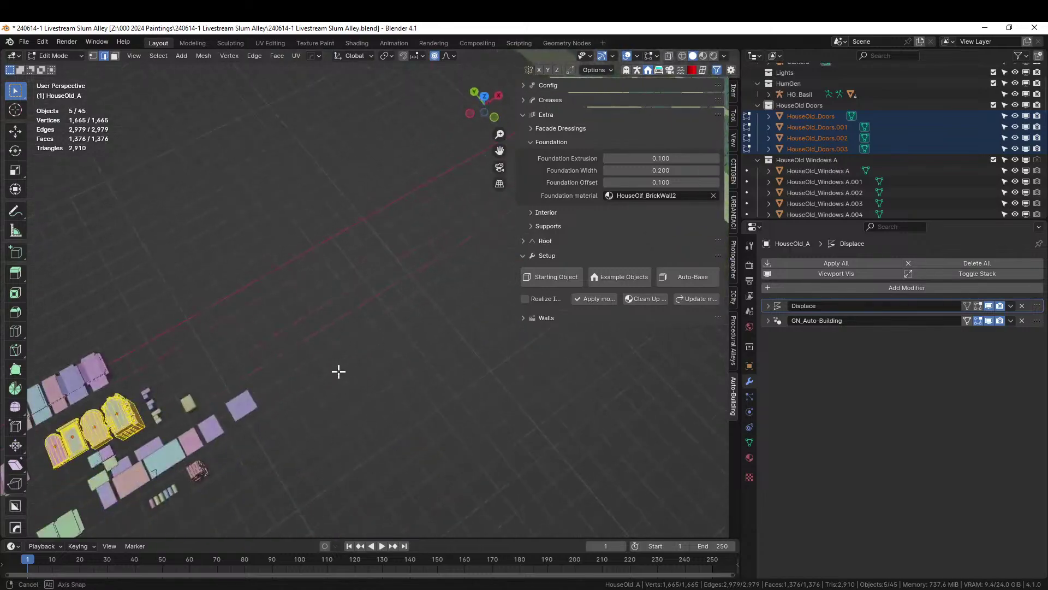
pyautogui.keyDown('shift'); pyautogui.moveTo(241, 397); pyautogui.dragTo(429, 349, button='middle'); pyautogui.keyUp('shift')
pyautogui.hotkey('alt', 'a')
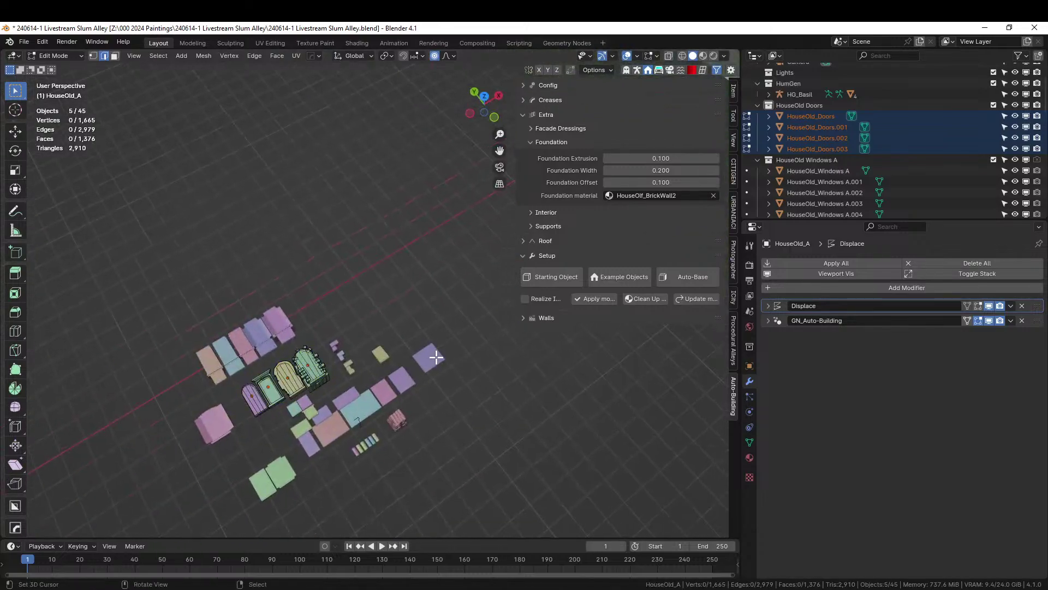
pyautogui.press('KP_7')
pyautogui.moveTo(214, 388); pyautogui.dragTo(326, 421)
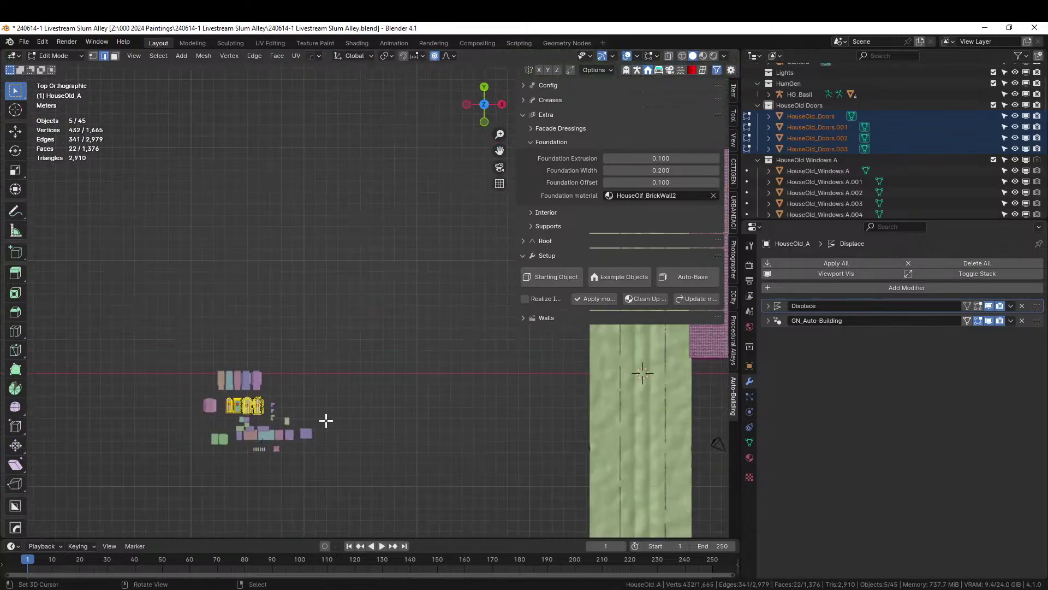
pyautogui.press('KP_Decimal')
pyautogui.moveTo(325, 421); pyautogui.dragTo(285, 49, button='middle')
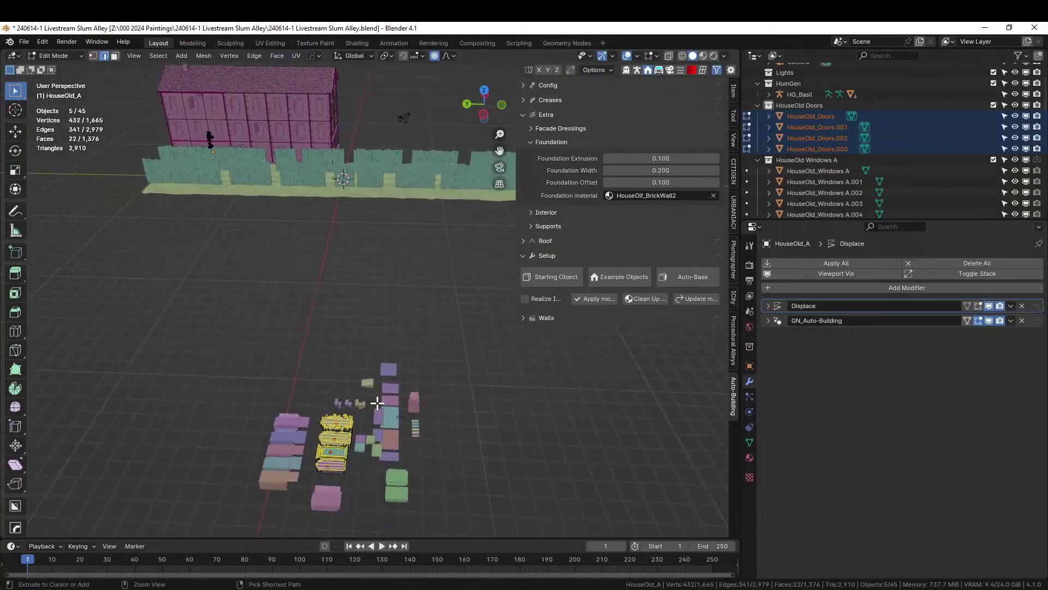
pyautogui.hotkey('ctrl', 'l')
pyautogui.press('KP_7')
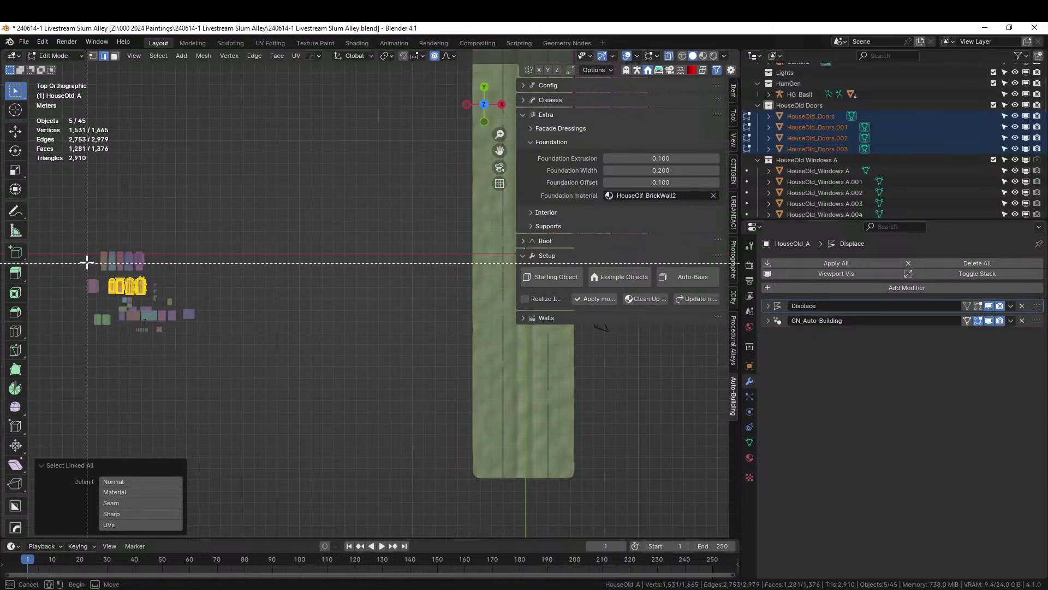
pyautogui.keyDown('shift'); pyautogui.moveTo(87, 254); pyautogui.dragTo(226, 311); pyautogui.keyUp('shift')
# Move the selected door geometry about -0.283 m along the global Y axis with proportional editing on
pyautogui.moveTo(231, 312); pyautogui.dragTo(360, 227, button='middle')
pyautogui.moveTo(291, 209); pyautogui.dragTo(437, 379, button='middle')
pyautogui.press('g')
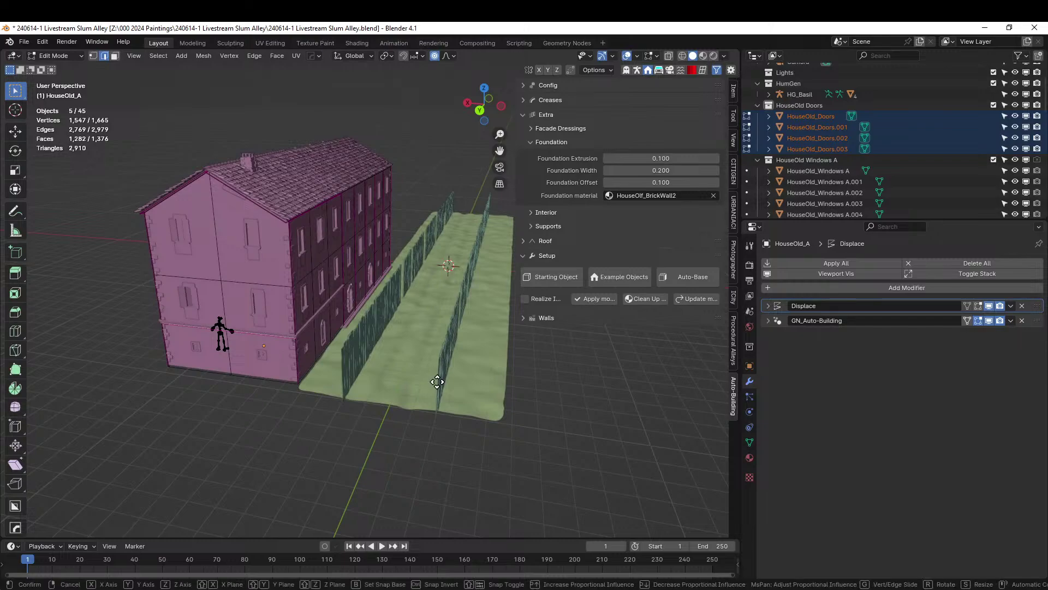
pyautogui.press('y')
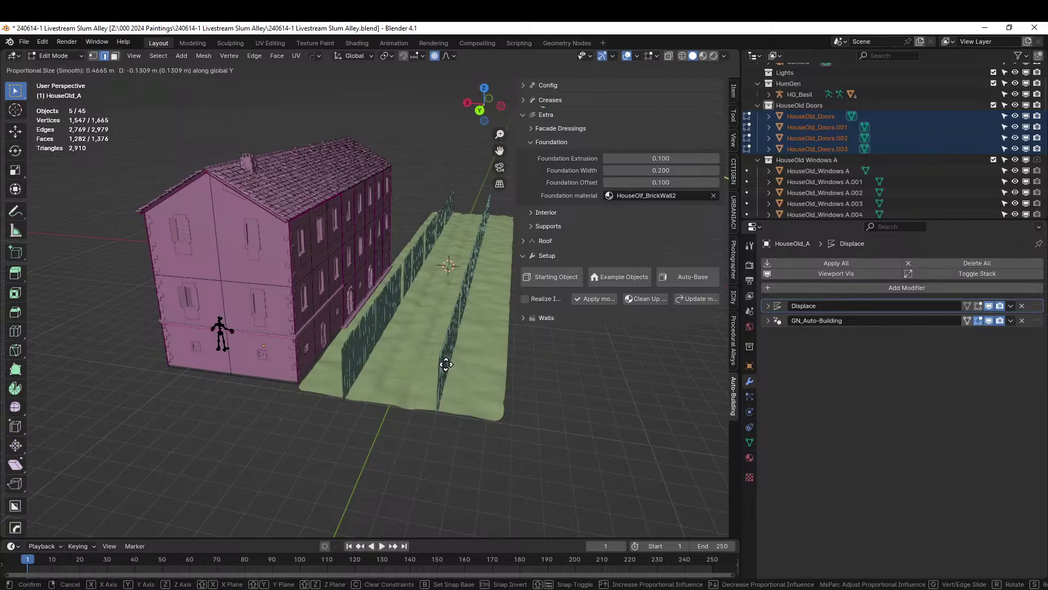
pyautogui.click(439, 365)
# Examine the doors and foundation edge along the house facade up close, and return to Object Mode
pyautogui.scroll(5, 410, 370)
pyautogui.keyDown('shift'); pyautogui.moveTo(384, 373); pyautogui.dragTo(624, 218); pyautogui.keyUp('shift')
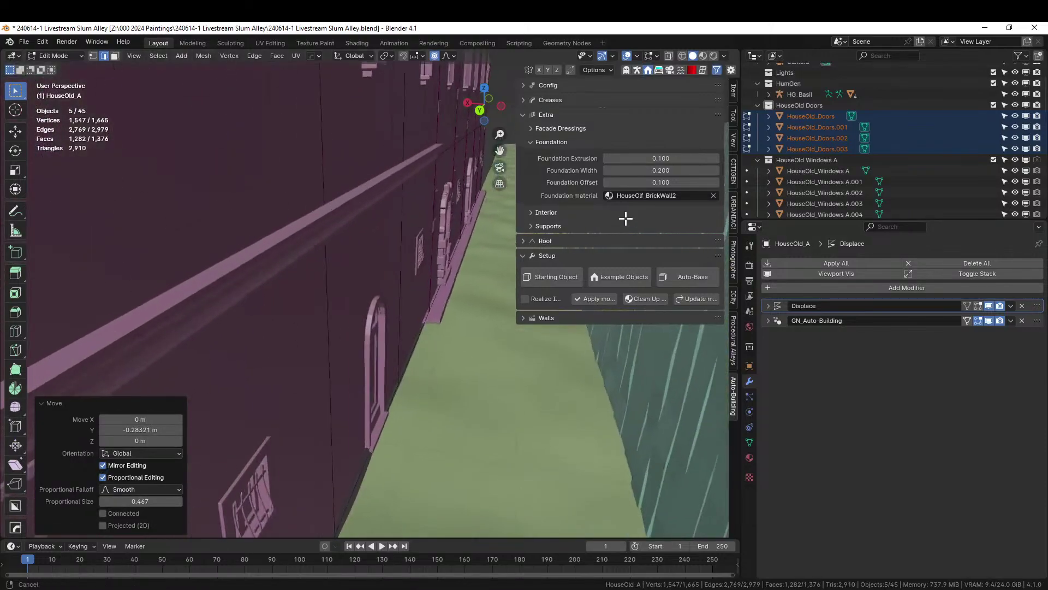
pyautogui.scroll(4, 378, 409)
pyautogui.moveTo(377, 409); pyautogui.dragTo(451, 114, button='middle')
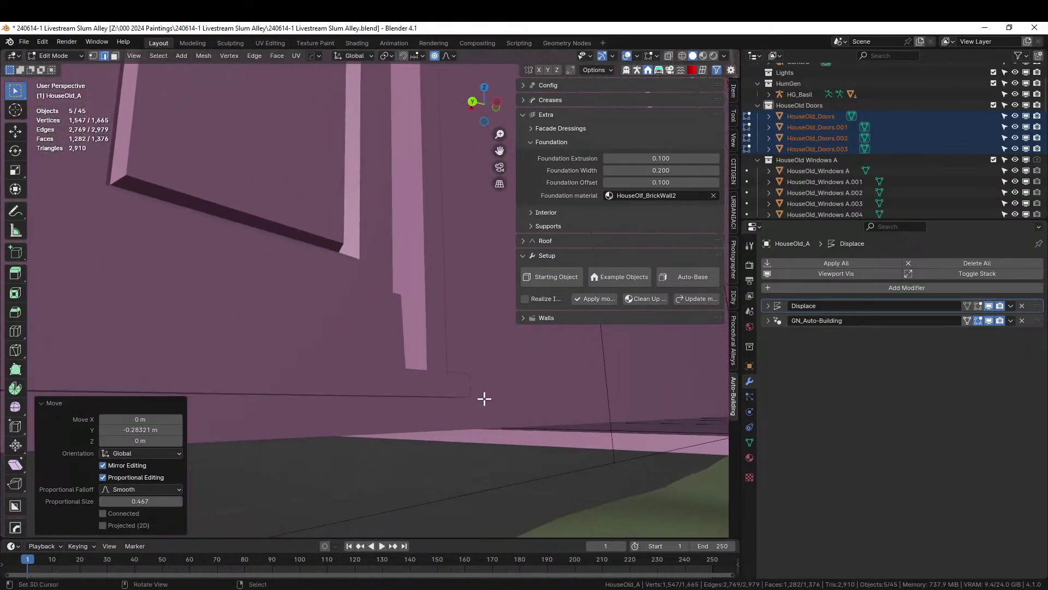
pyautogui.moveTo(484, 398); pyautogui.dragTo(538, 431, button='middle')
pyautogui.scroll(-4, 539, 431)
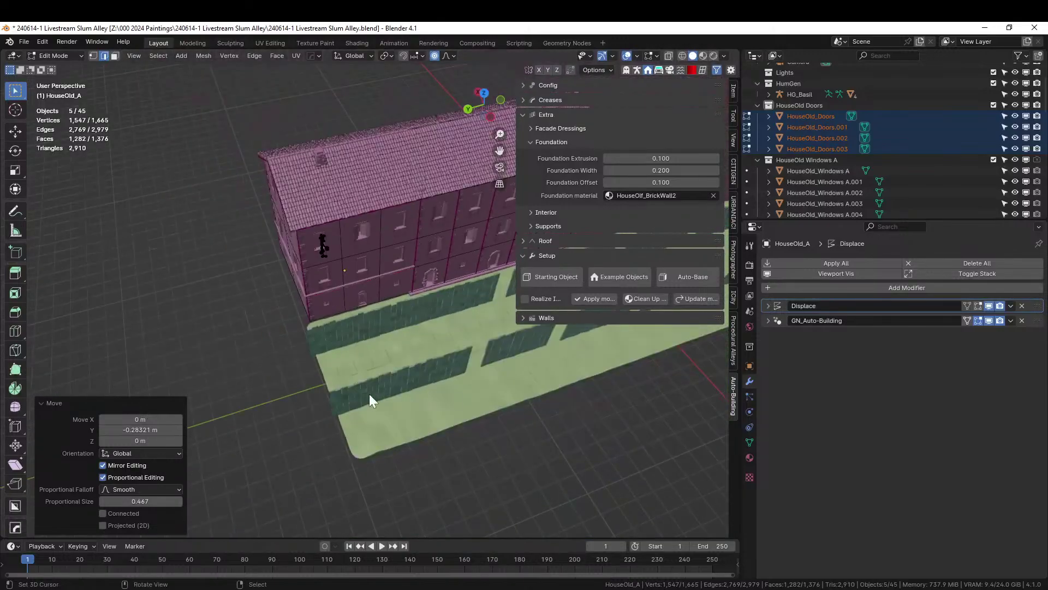
pyautogui.press('Tab')
pyautogui.moveTo(424, 377); pyautogui.dragTo(387, 417, button='middle')
pyautogui.scroll(5, 251, 376)
pyautogui.scroll(-5, 257, 375)
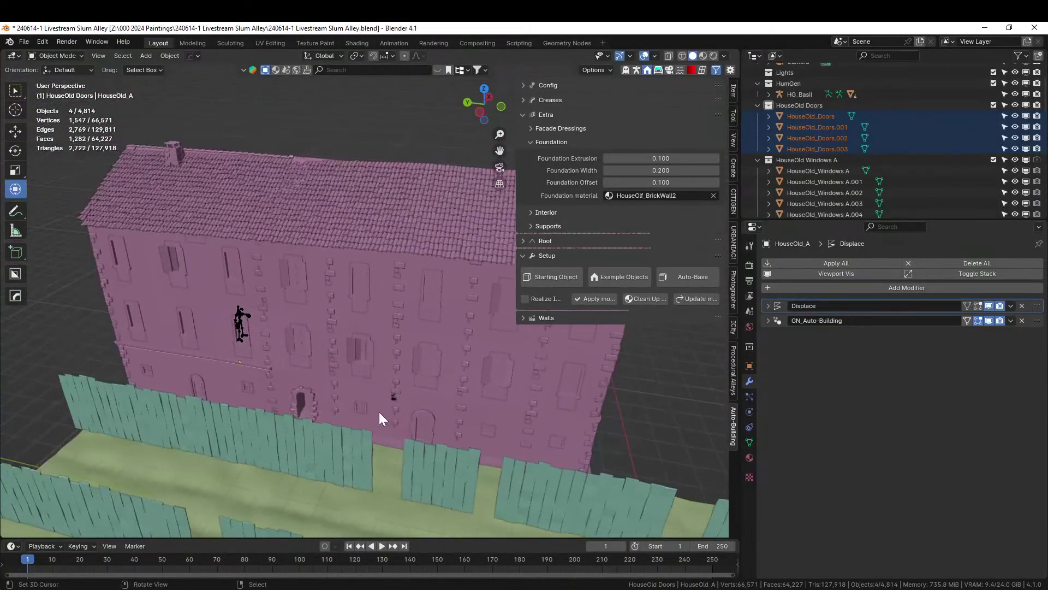
# Deselect the door objects and make the HouseOld_A building selectable again
pyautogui.hotkey('alt', 'a')
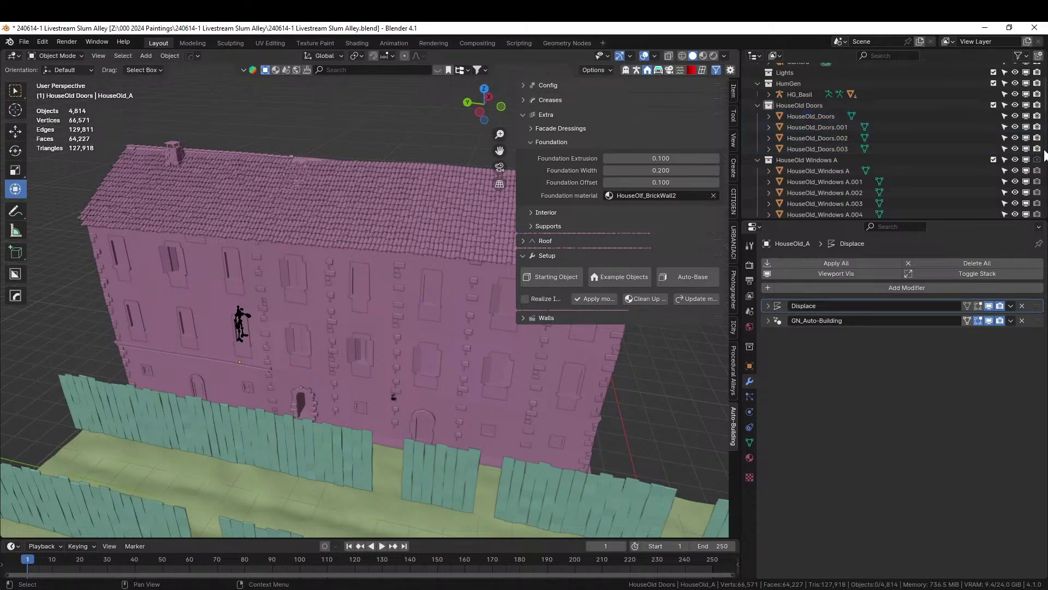
pyautogui.scroll(-10, 926, 198)
pyautogui.scroll(-10, 1016, 176)
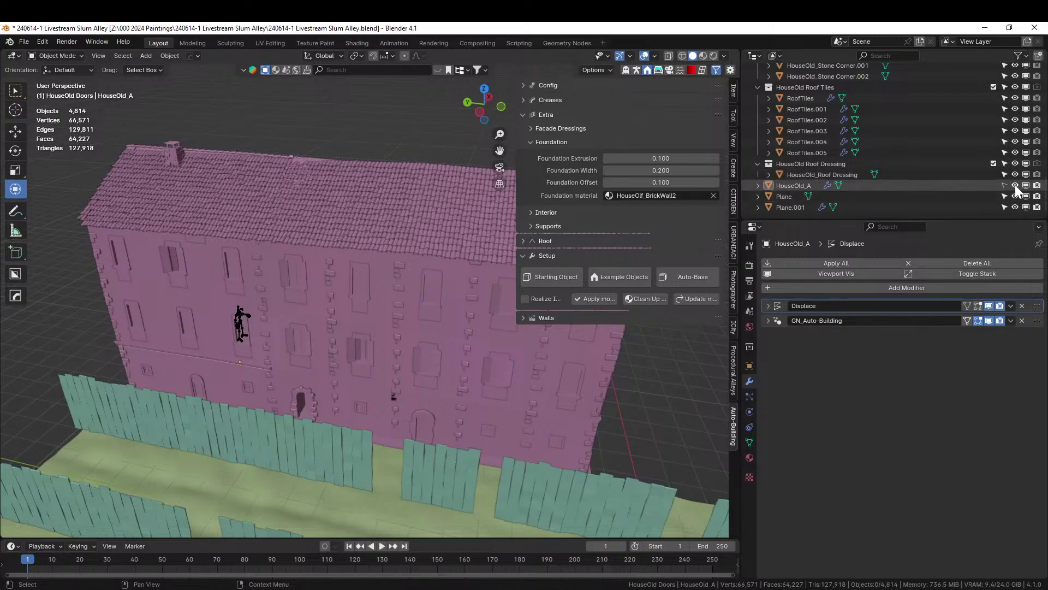
pyautogui.click(1007, 186)
# Isolate the HouseOld_A building in local view and enter Edit Mode on its mesh
pyautogui.press('KP_Divide')
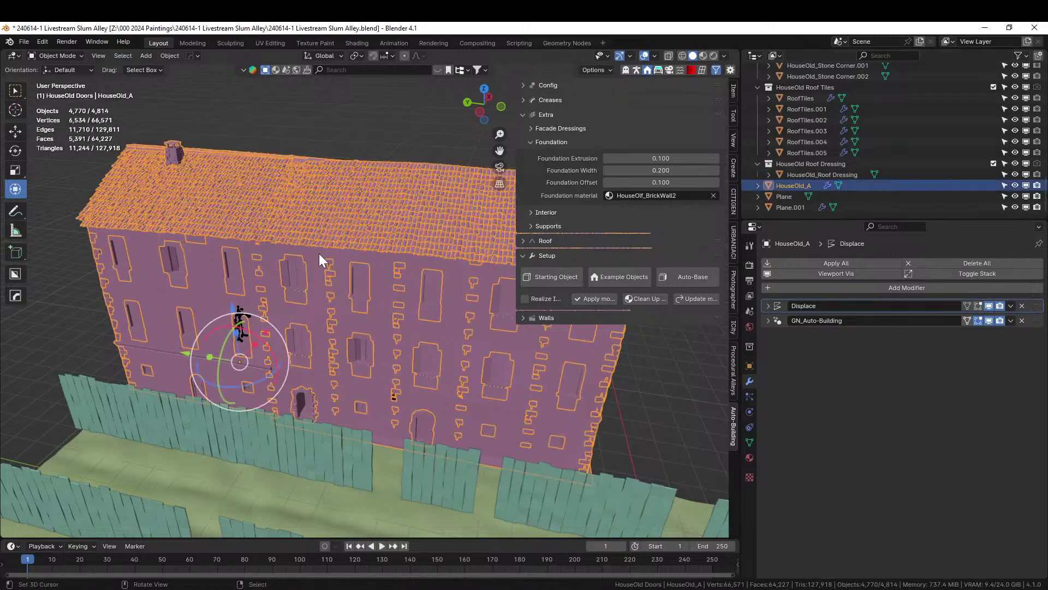
pyautogui.press('Tab')
pyautogui.scroll(5, 377, 281)
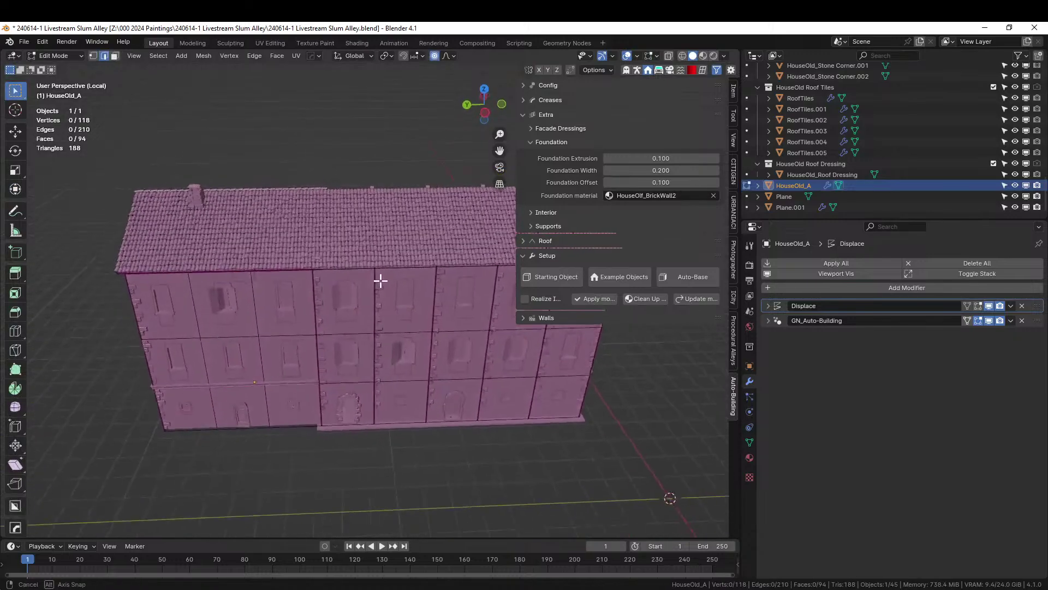
# Select the full-height vertical edge lines of the first three stone-cornered seams on the long facade
pyautogui.click(284, 299)
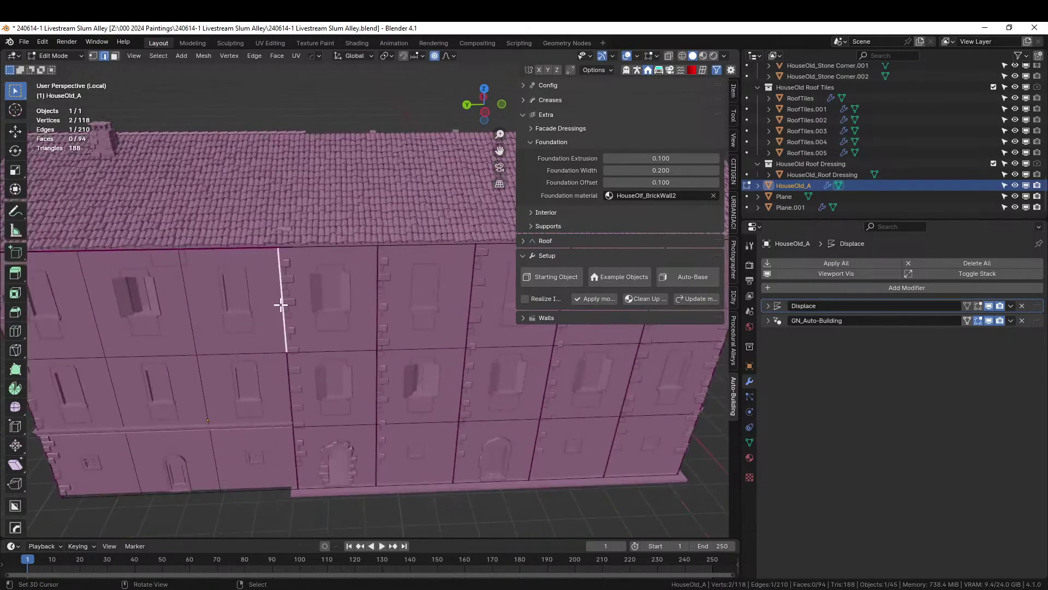
pyautogui.keyDown('shift'); pyautogui.click(297, 456); pyautogui.keyUp('shift')
pyautogui.keyDown('shift'); pyautogui.click(291, 409); pyautogui.keyUp('shift')
pyautogui.keyDown('shift'); pyautogui.click(376, 275); pyautogui.keyUp('shift')
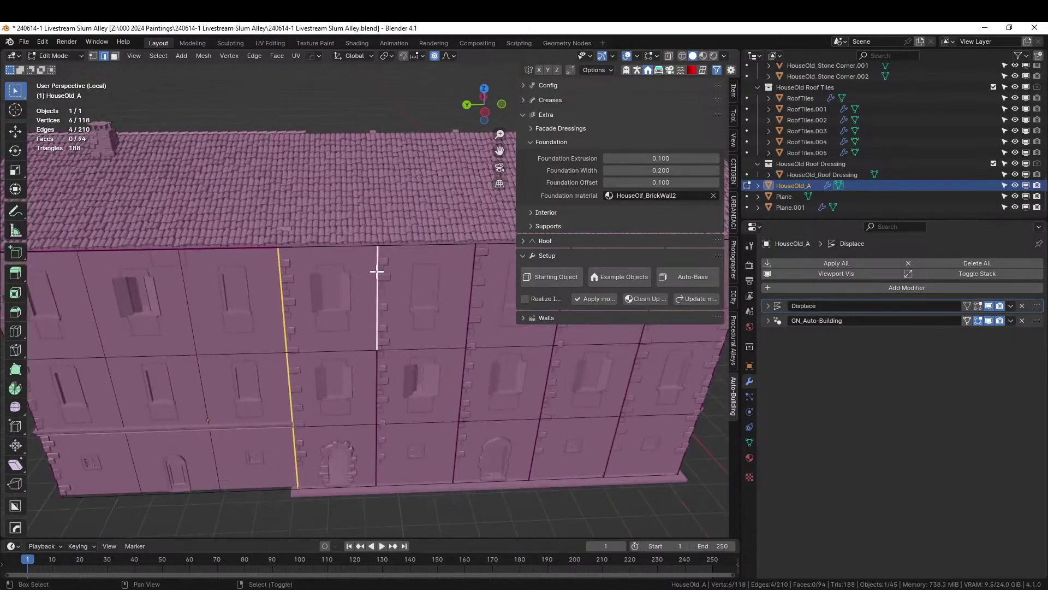
pyautogui.keyDown('ctrl'); pyautogui.click(406, 444); pyautogui.keyUp('ctrl')
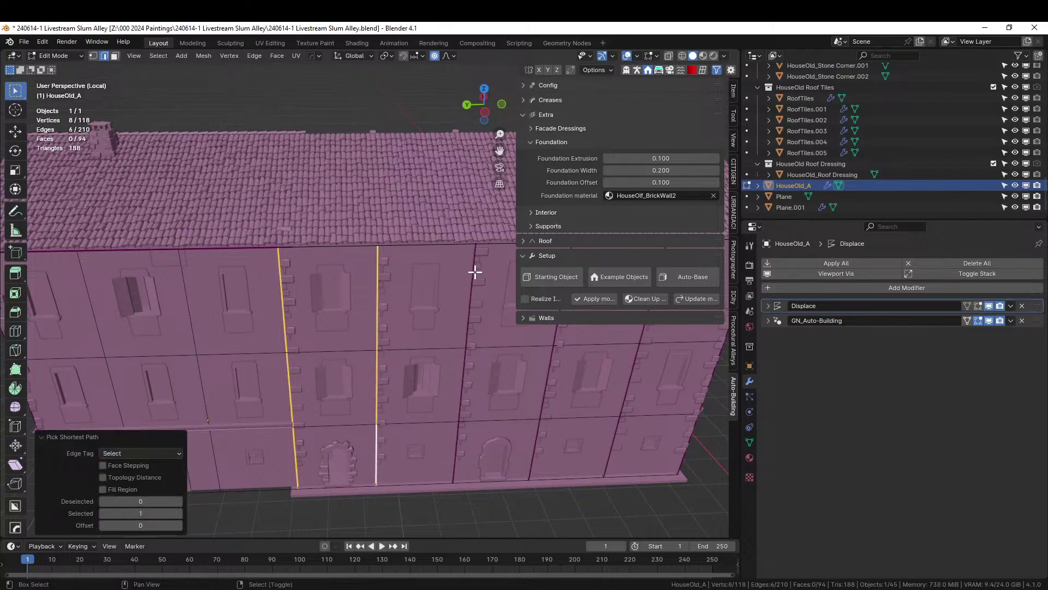
pyautogui.keyDown('shift'); pyautogui.click(473, 273); pyautogui.keyUp('shift')
pyautogui.keyDown('ctrl'); pyautogui.click(480, 438); pyautogui.keyUp('ctrl')
# Add the full-height vertical edges of the two remaining inner seams near the facade's far end to the selection
pyautogui.keyDown('ctrl'); pyautogui.scroll(5, 389, 288); pyautogui.keyUp('ctrl')
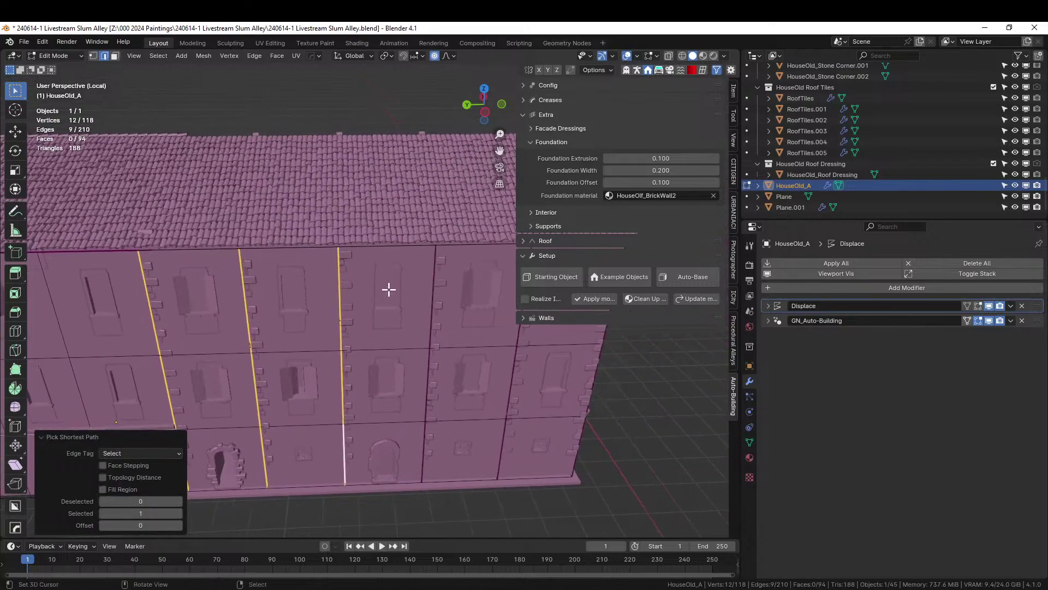
pyautogui.keyDown('shift'); pyautogui.click(433, 277); pyautogui.keyUp('shift')
pyautogui.keyDown('ctrl'); pyautogui.click(446, 455); pyautogui.keyUp('ctrl')
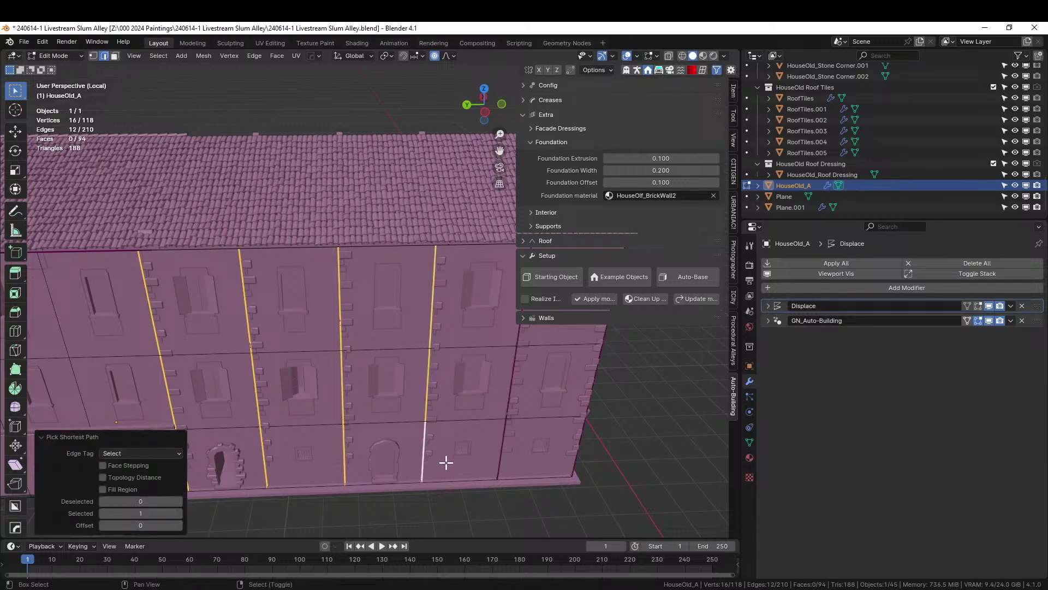
pyautogui.keyDown('shift'); pyautogui.scroll(3, 443, 461); pyautogui.keyUp('shift')
pyautogui.keyDown('shift'); pyautogui.click(429, 333); pyautogui.keyUp('shift')
pyautogui.keyDown('ctrl'); pyautogui.click(417, 494); pyautogui.keyUp('ctrl')
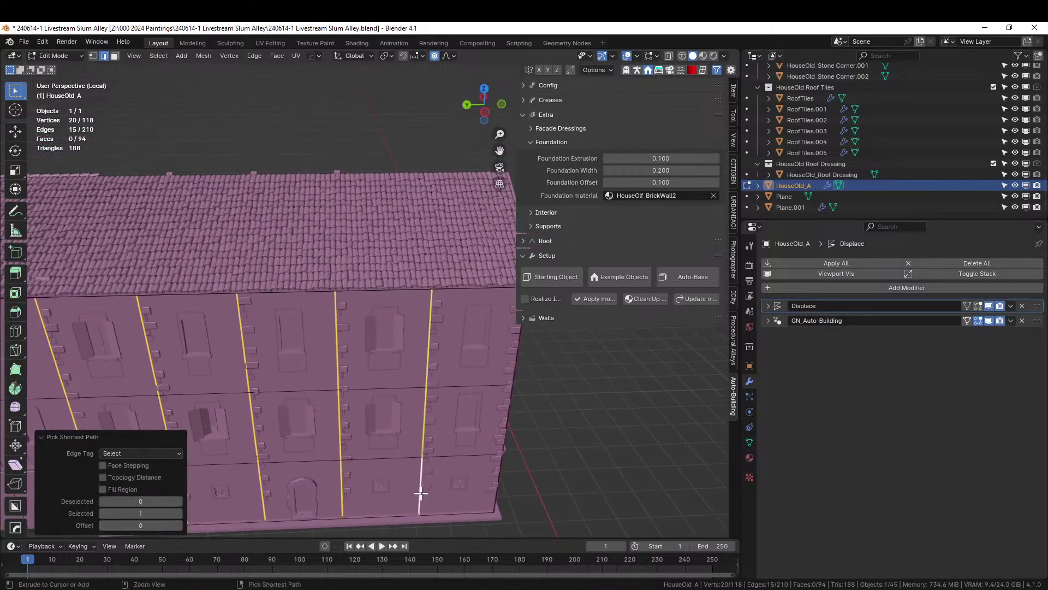
# Set the crease of the selected vertical facade edges to 0 and check the facade in Object Mode
pyautogui.moveTo(418, 493); pyautogui.dragTo(730, 362, button='middle')
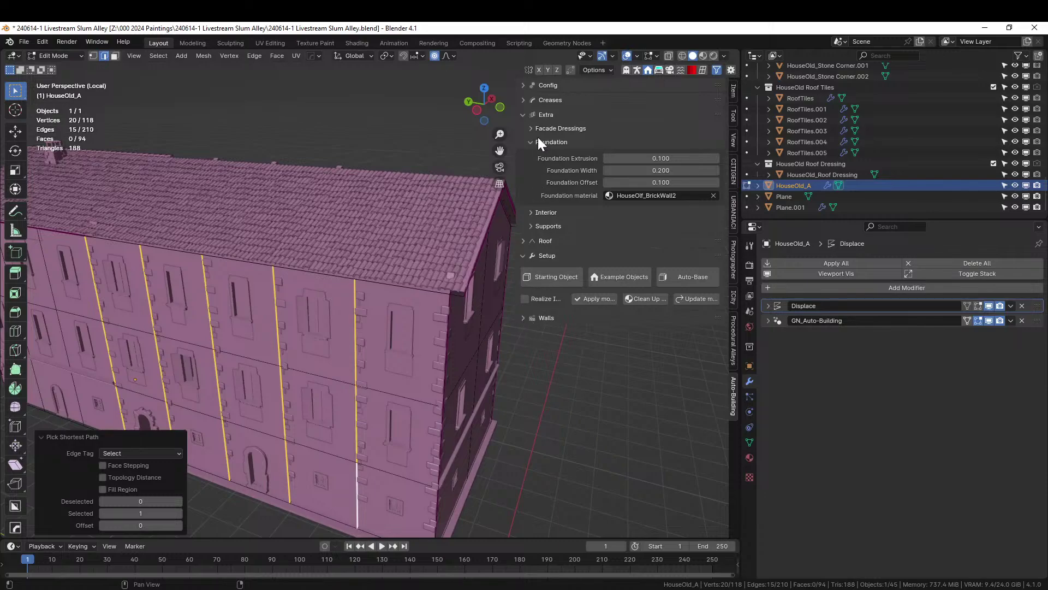
pyautogui.click(523, 100)
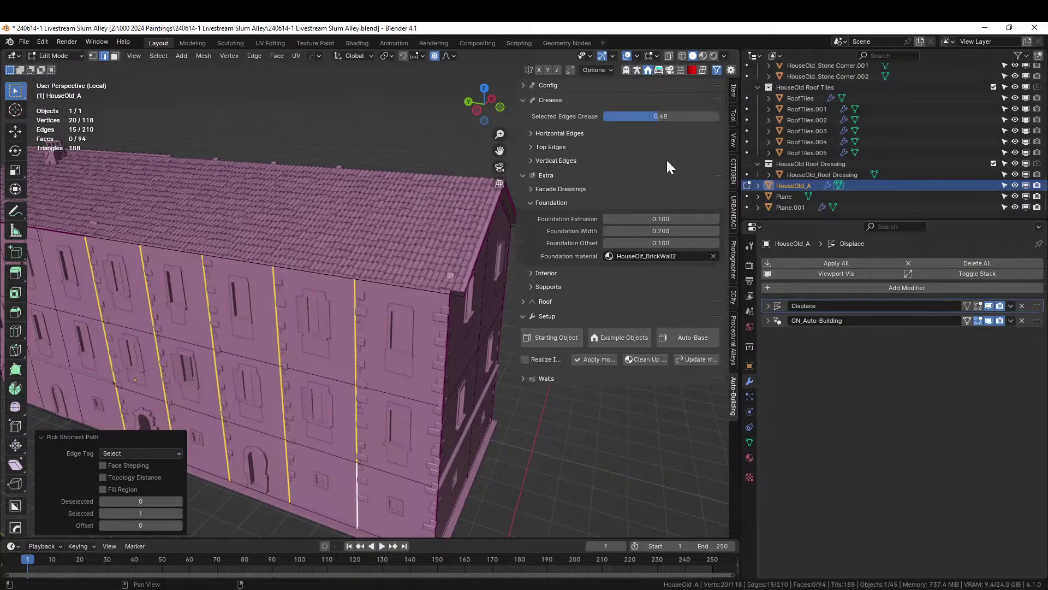
pyautogui.click(661, 116)
pyautogui.write('0')
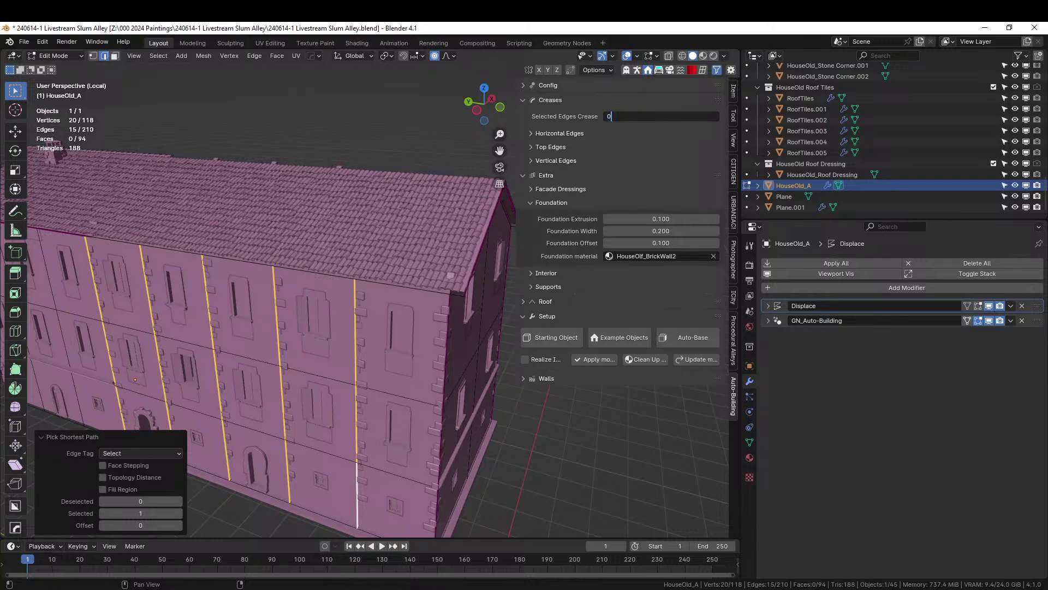
pyautogui.press('Return')
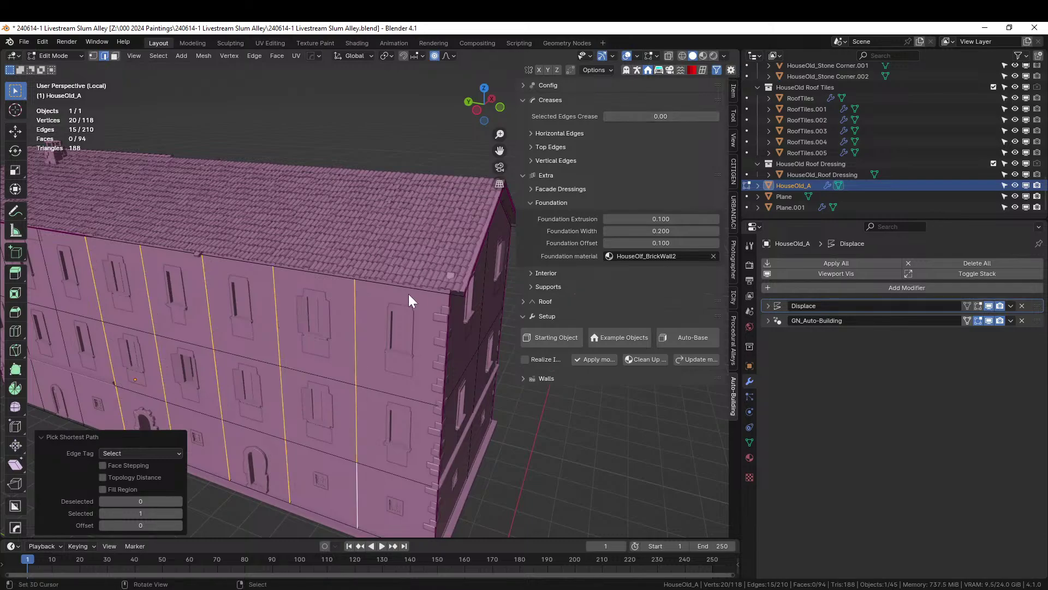
pyautogui.press('Tab')
pyautogui.moveTo(366, 321)
pyautogui.mouseDown(button='middle')
pyautogui.moveTo(359, 326)
pyautogui.moveTo(414, 346)
pyautogui.moveTo(379, 323)
pyautogui.mouseUp(button='middle')
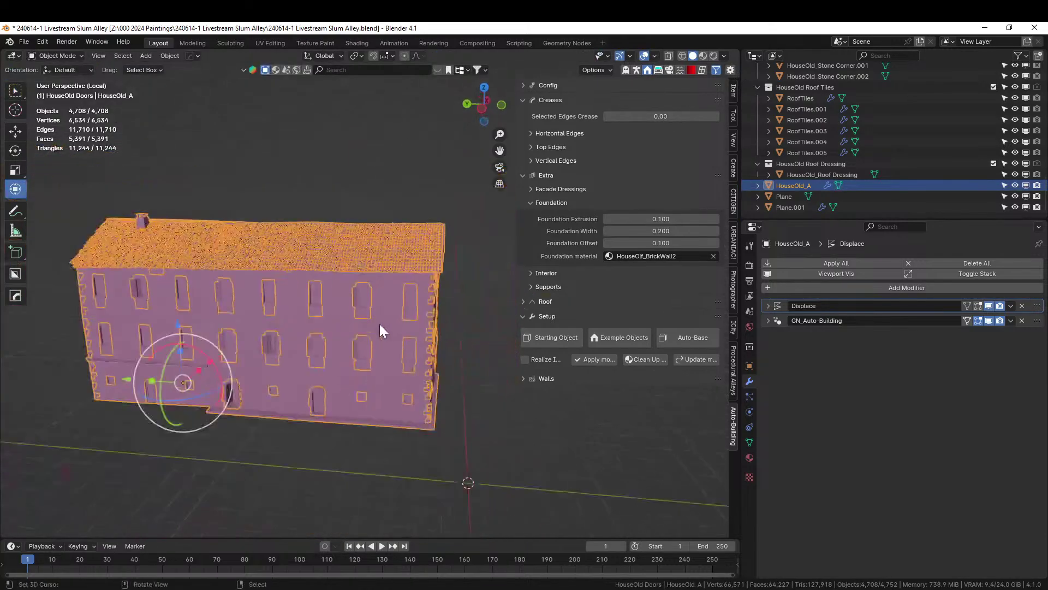
pyautogui.press('Tab')
pyautogui.scroll(2, 379, 323)
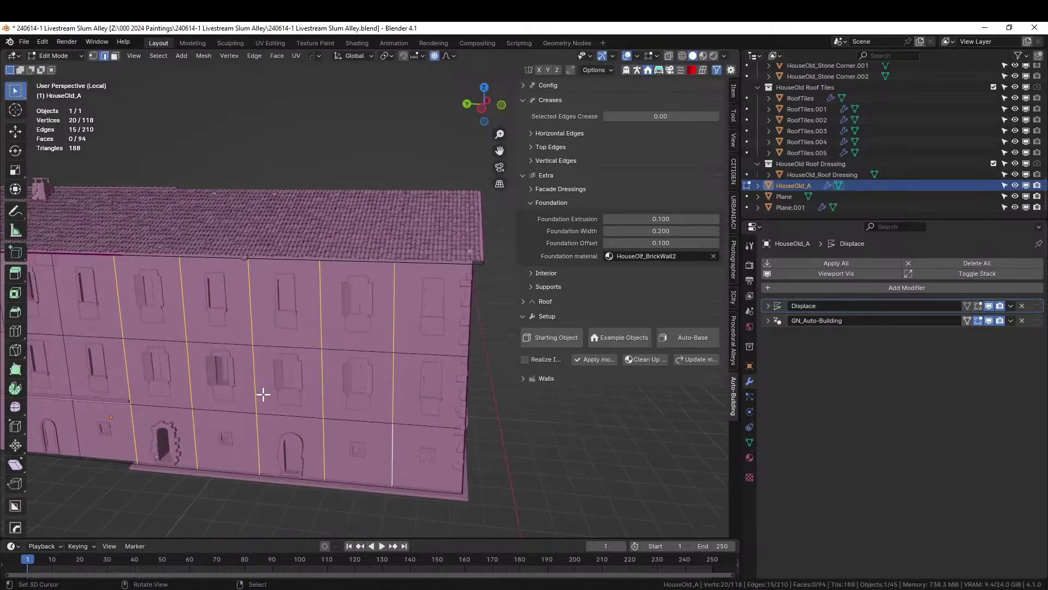
# Select the six unledged horizontal edges above the ground floor, from the facade's middle to its far corner
pyautogui.moveTo(263, 395); pyautogui.dragTo(433, 423, button='middle')
pyautogui.scroll(3, 383, 451)
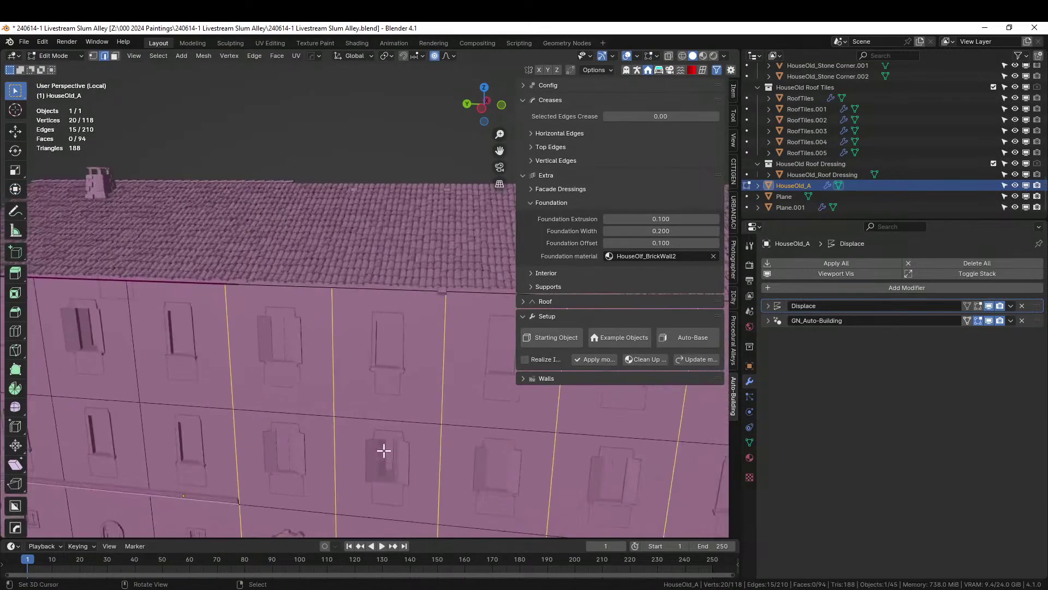
pyautogui.click(215, 502)
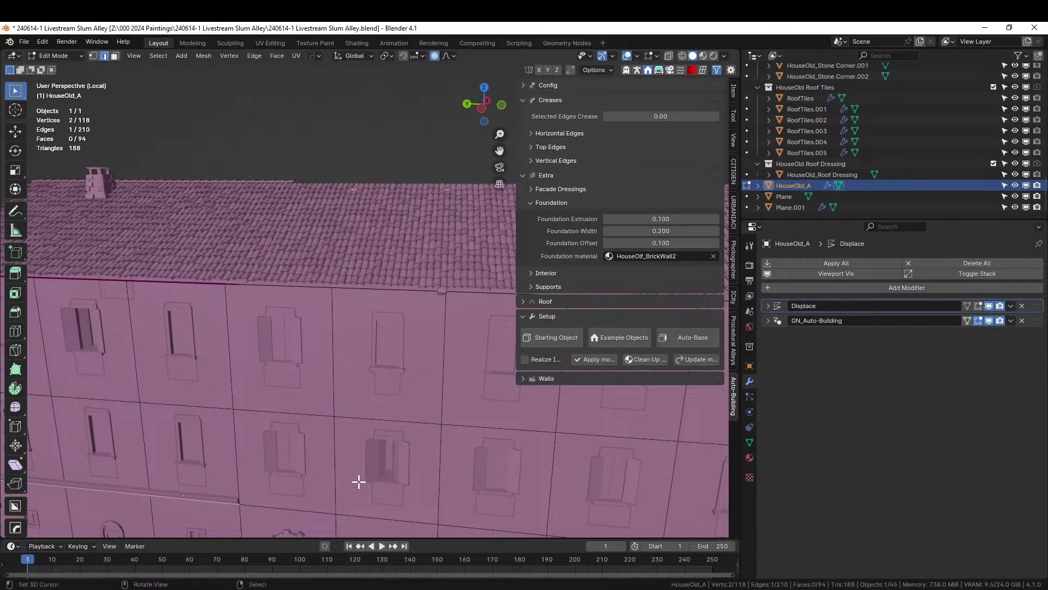
pyautogui.keyDown('shift'); pyautogui.click(290, 508); pyautogui.keyUp('shift')
pyautogui.keyDown('shift'); pyautogui.click(399, 511); pyautogui.keyUp('shift')
pyautogui.keyDown('shift'); pyautogui.moveTo(440, 505); pyautogui.dragTo(375, 410, button='middle'); pyautogui.keyUp('shift')
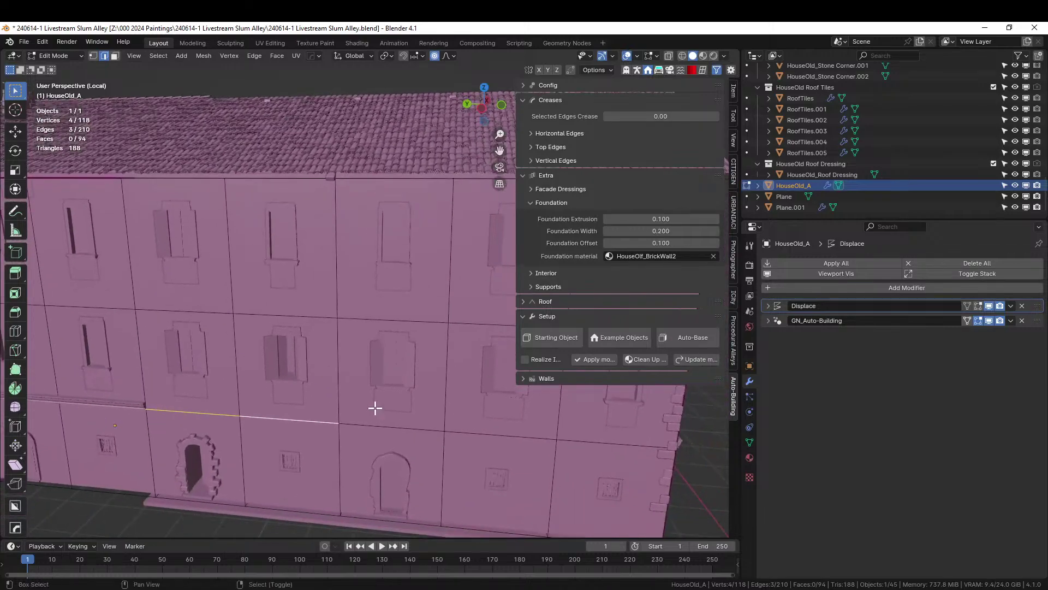
pyautogui.keyDown('shift'); pyautogui.click(417, 429); pyautogui.keyUp('shift')
pyautogui.keyDown('shift'); pyautogui.click(522, 439); pyautogui.keyUp('shift')
pyautogui.keyDown('shift'); pyautogui.click(617, 443); pyautogui.keyUp('shift')
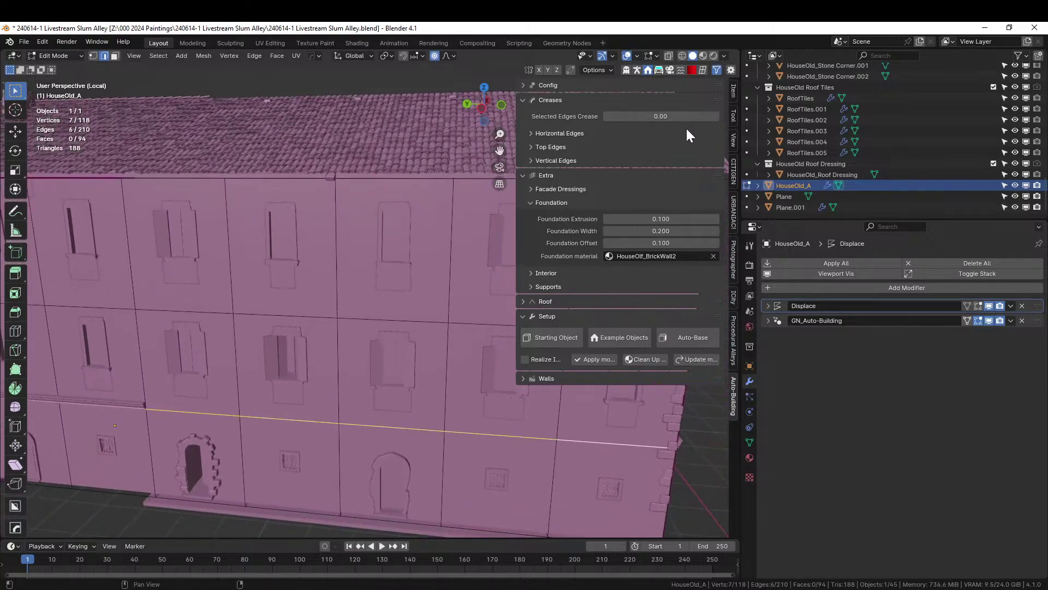
# Try crease values of 0.78 and 0.2 on the selected horizontal edges above the ground floor
pyautogui.click(674, 114)
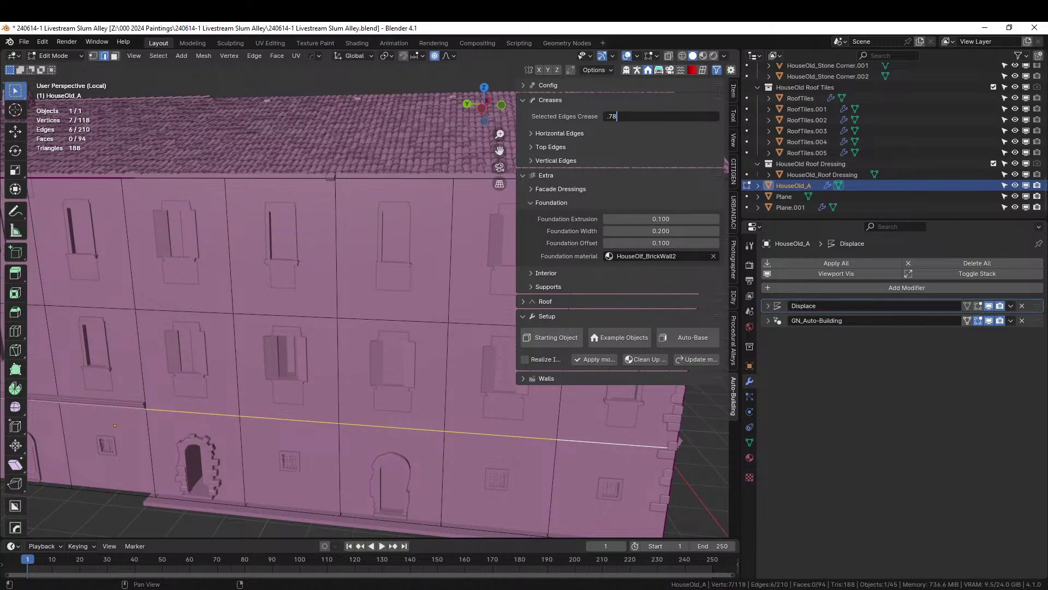
pyautogui.write('.78')
pyautogui.press('Return')
pyautogui.click(674, 114)
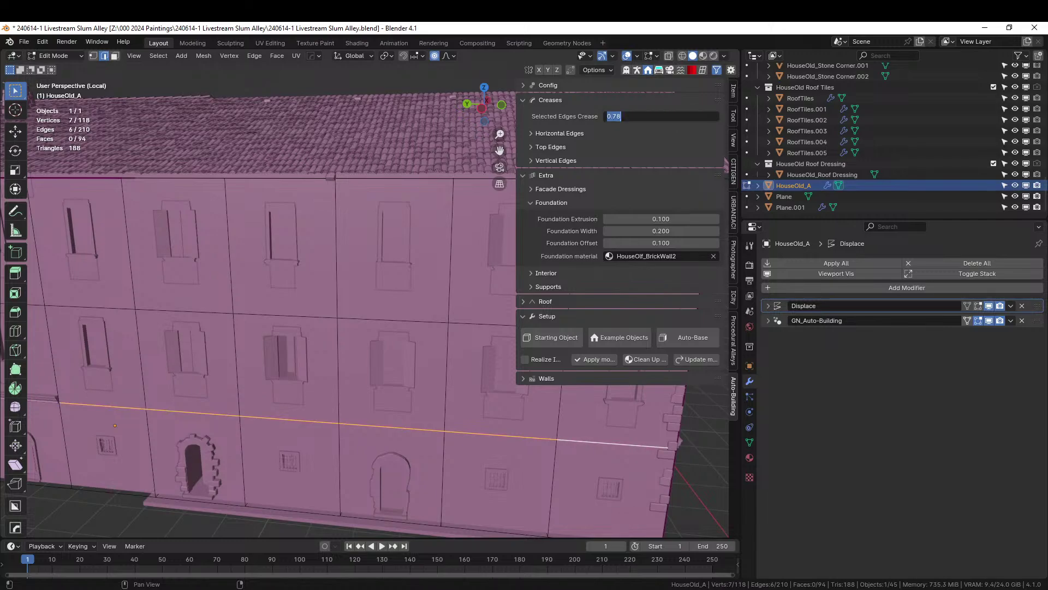
pyautogui.write('.2')
pyautogui.press('Return')
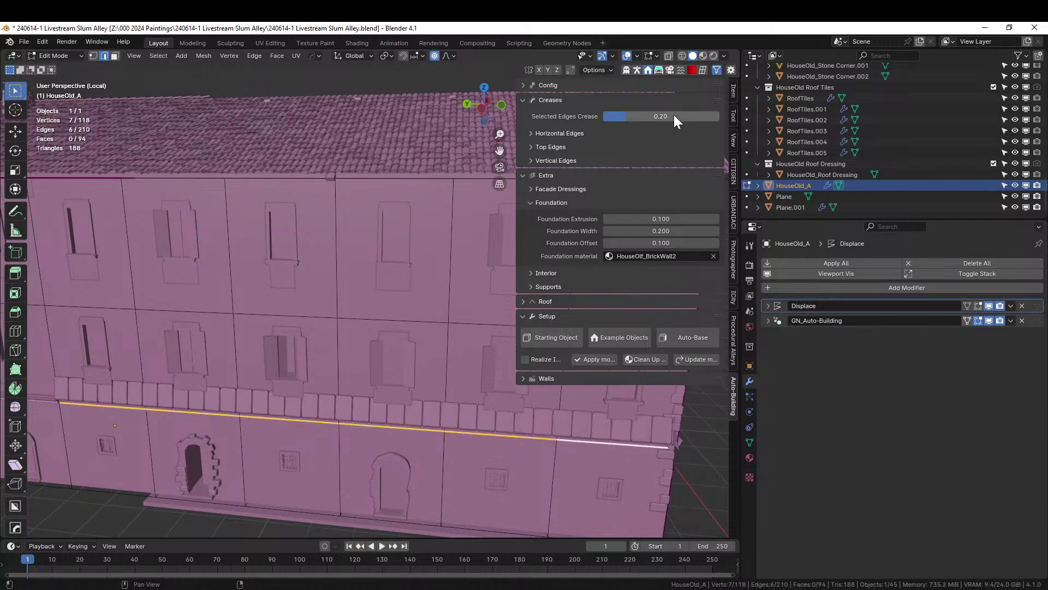
# Select an already ledged edge above the ground floor at the facade's other end and check its crease value
pyautogui.moveTo(498, 268); pyautogui.dragTo(331, 389, button='middle')
pyautogui.click(303, 376)
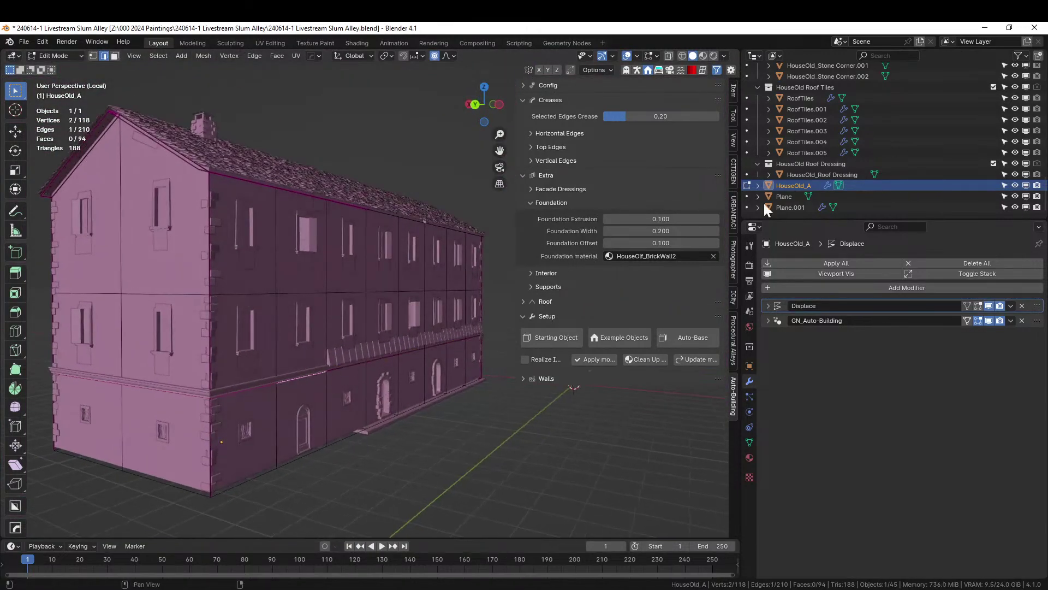
pyautogui.click(734, 90)
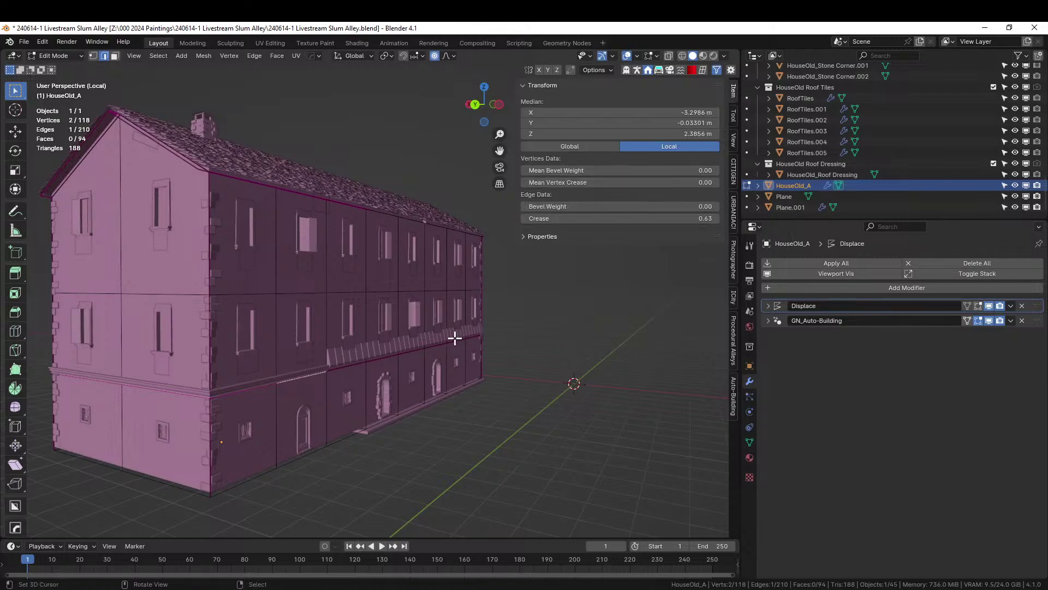
# Select the six roof-tiled horizontal edges above the ground floor as a shortest path and set their crease to 0.63
pyautogui.moveTo(456, 339); pyautogui.dragTo(264, 365, button='middle')
pyautogui.click(264, 365)
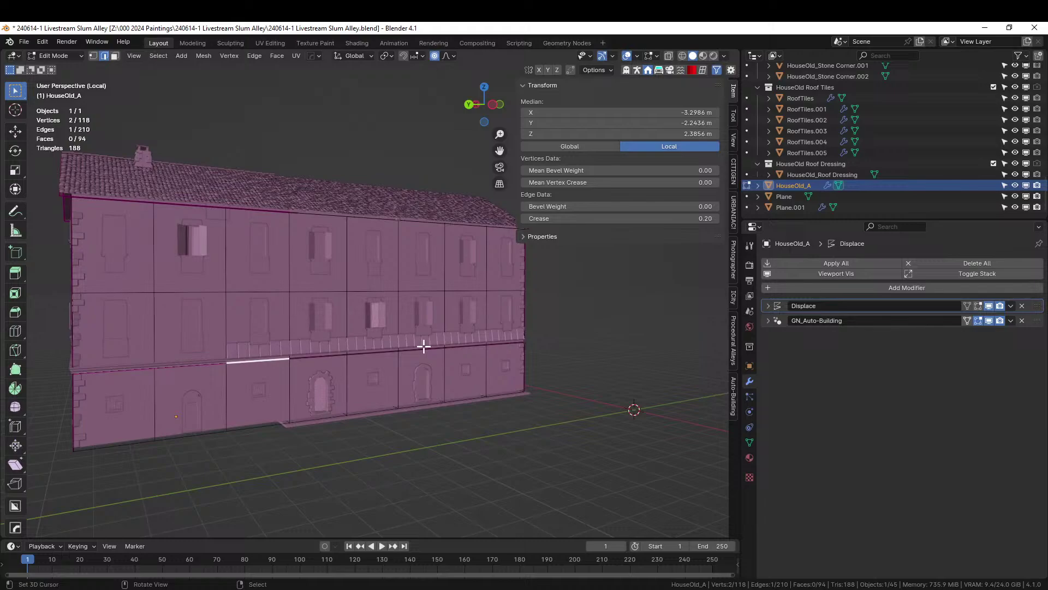
pyautogui.keyDown('ctrl'); pyautogui.click(510, 344); pyautogui.keyUp('ctrl')
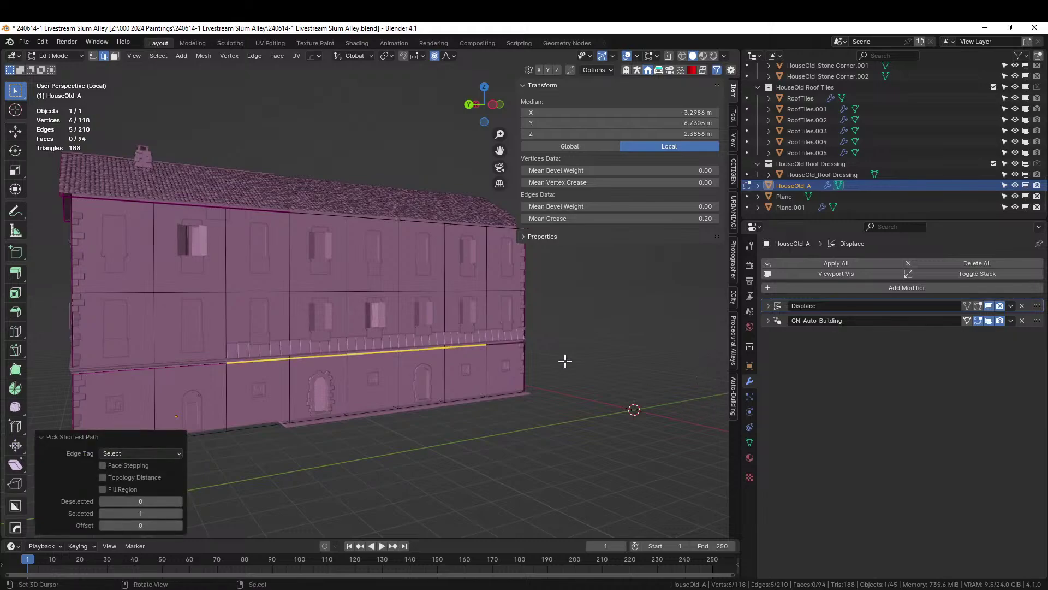
pyautogui.hotkey('ctrl', 'z')
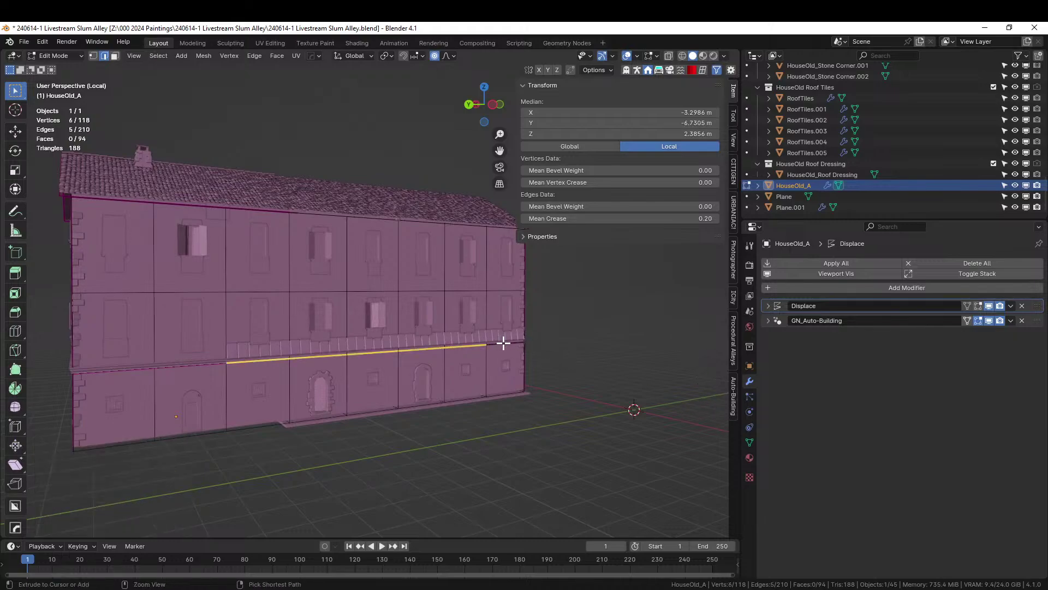
pyautogui.keyDown('ctrl'); pyautogui.click(504, 343); pyautogui.keyUp('ctrl')
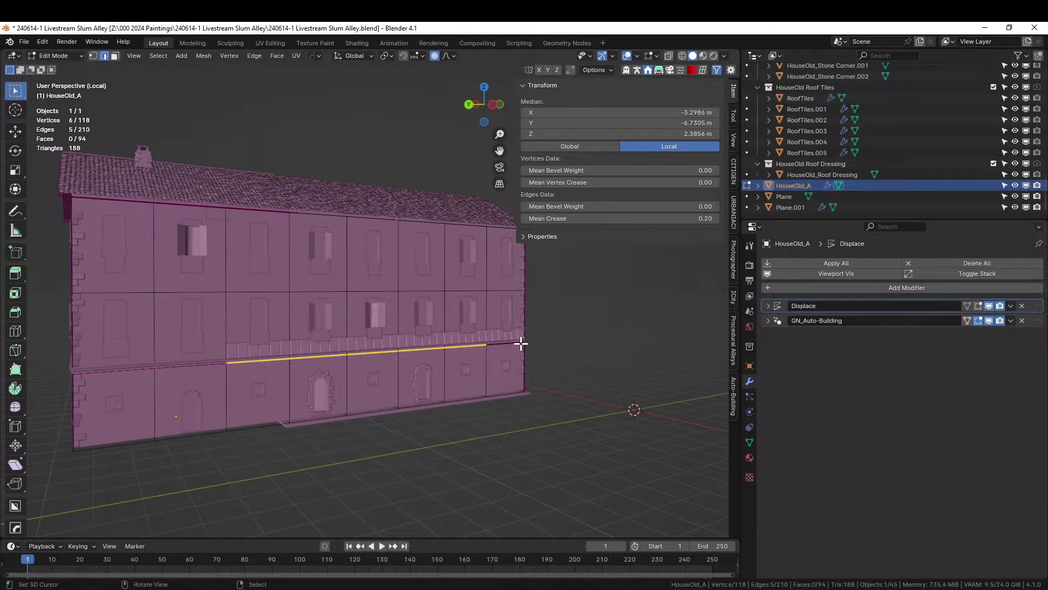
pyautogui.click(733, 398)
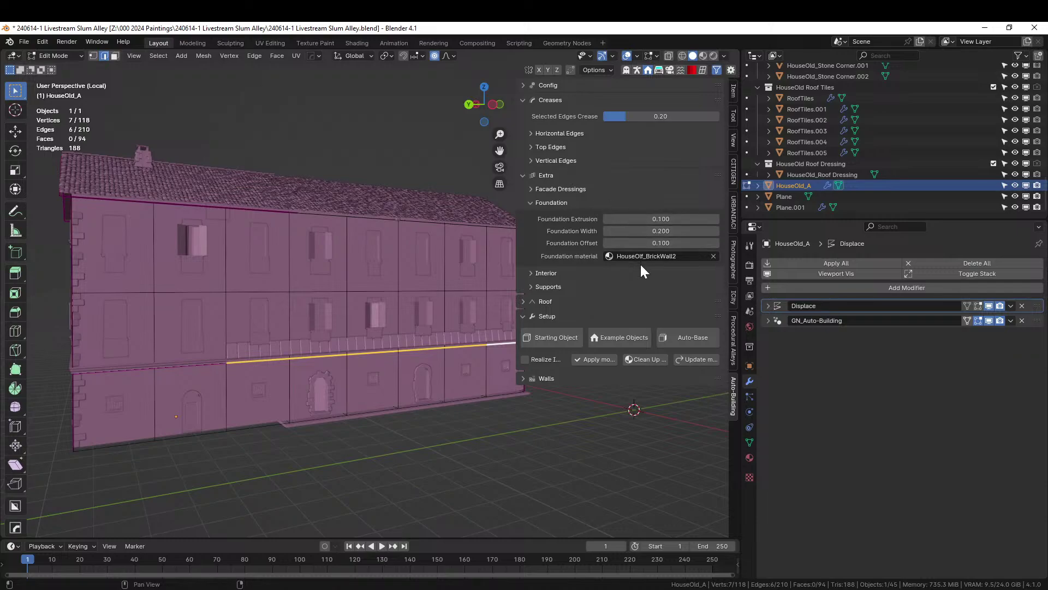
pyautogui.click(657, 116)
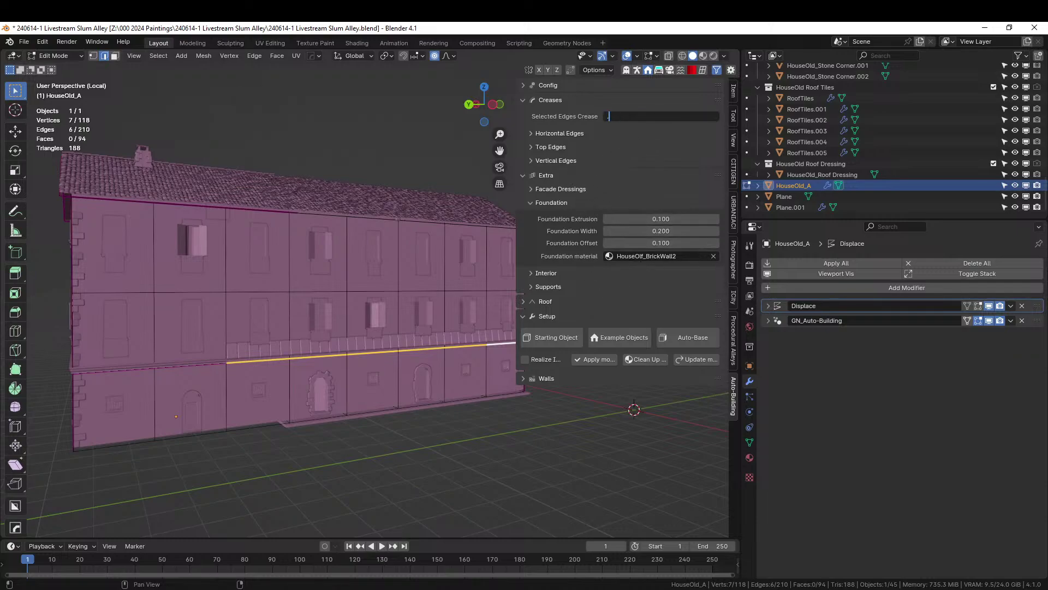
pyautogui.press('Return')
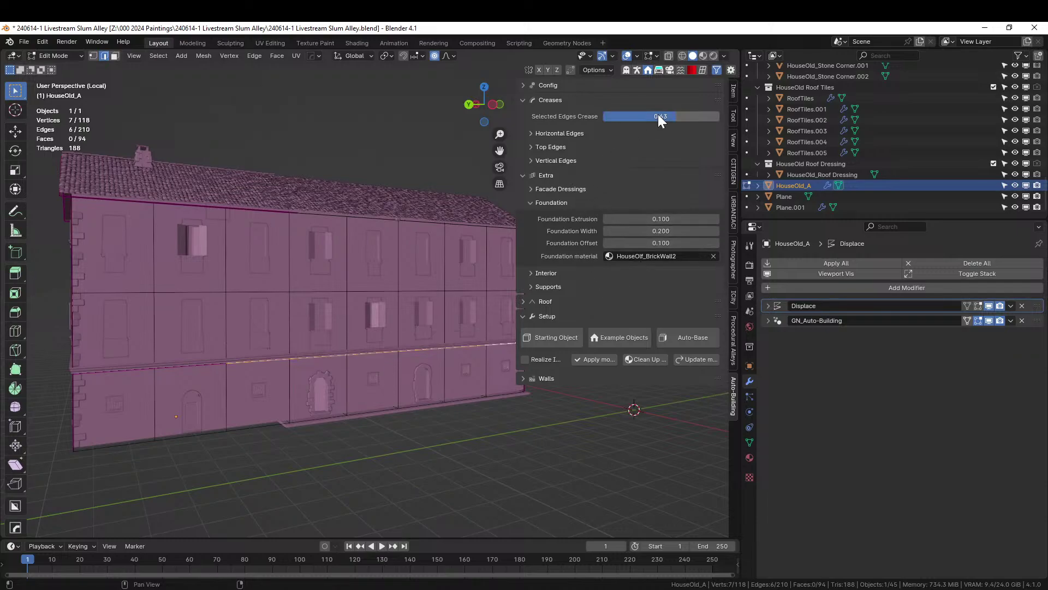
# Select the full row of horizontal edges between the two upper floors of the long facade and set their crease to 0.78
pyautogui.scroll(4, 143, 340)
pyautogui.moveTo(173, 374); pyautogui.dragTo(428, 405, button='middle')
pyautogui.click(136, 323)
pyautogui.moveTo(230, 346); pyautogui.dragTo(407, 428, button='middle')
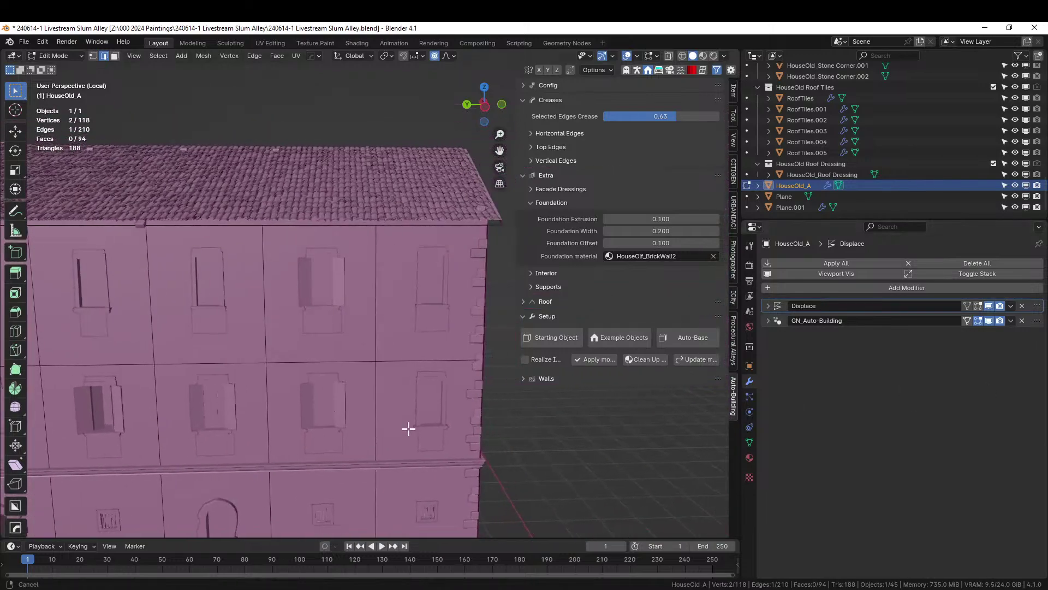
pyautogui.keyDown('ctrl'); pyautogui.click(440, 358); pyautogui.keyUp('ctrl')
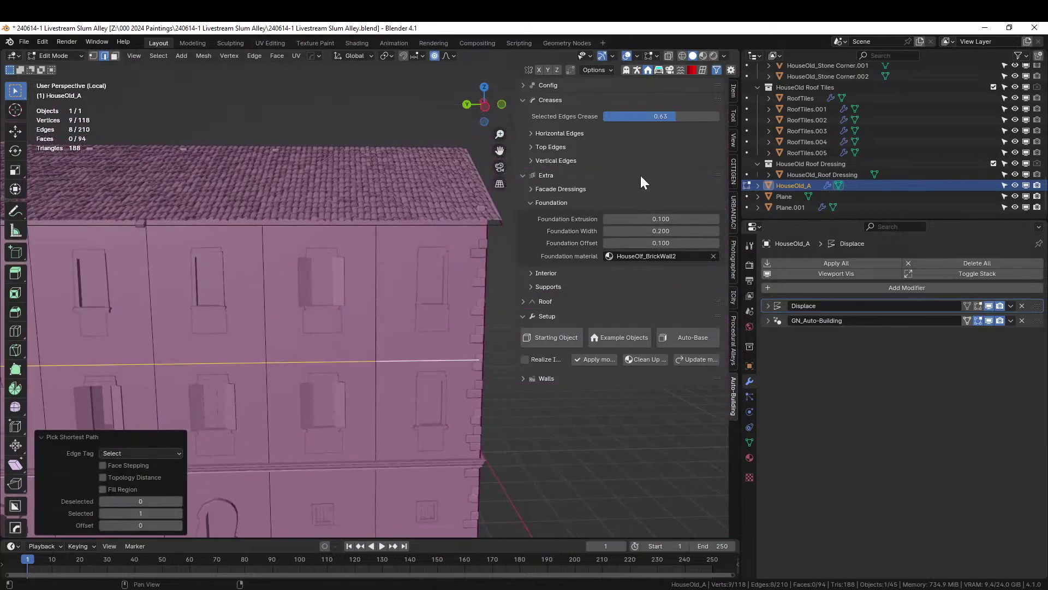
pyautogui.click(705, 116)
pyautogui.write('.78')
pyautogui.press('Return')
pyautogui.moveTo(372, 361); pyautogui.dragTo(313, 342, button='middle')
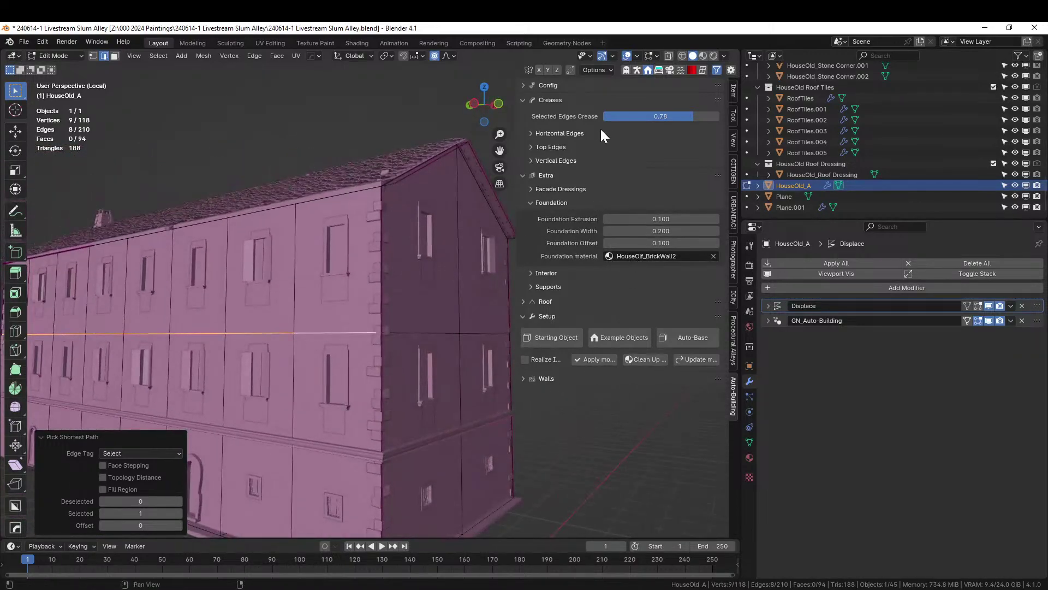
# Return to Object Mode and examine the long facade's ledges, windows and corners from several angles
pyautogui.click(16, 273)
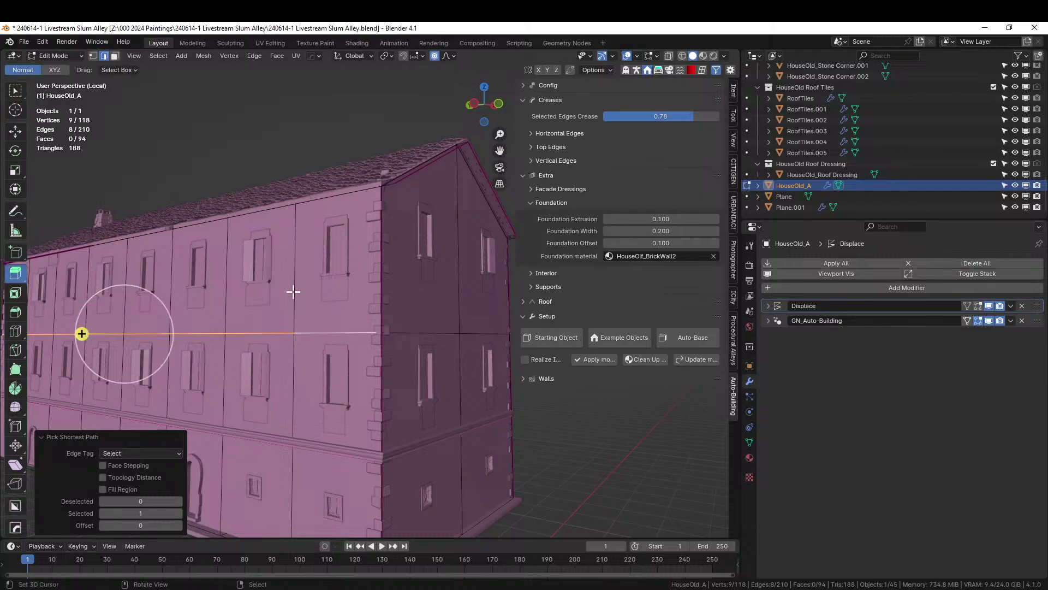
pyautogui.press('Tab')
pyautogui.scroll(-5, 341, 358)
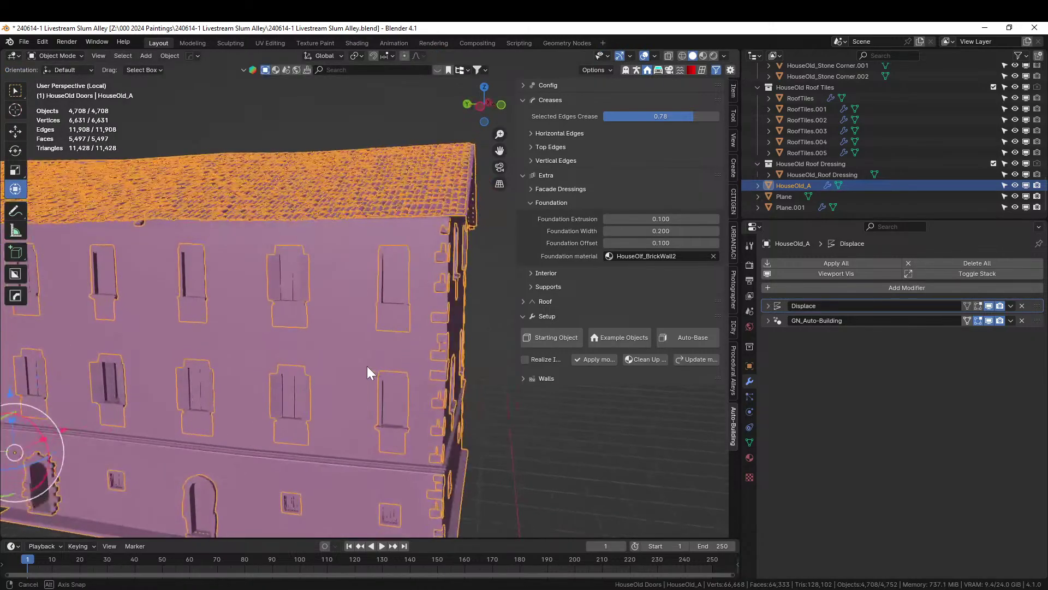
pyautogui.moveTo(385, 383); pyautogui.dragTo(477, 365, button='middle')
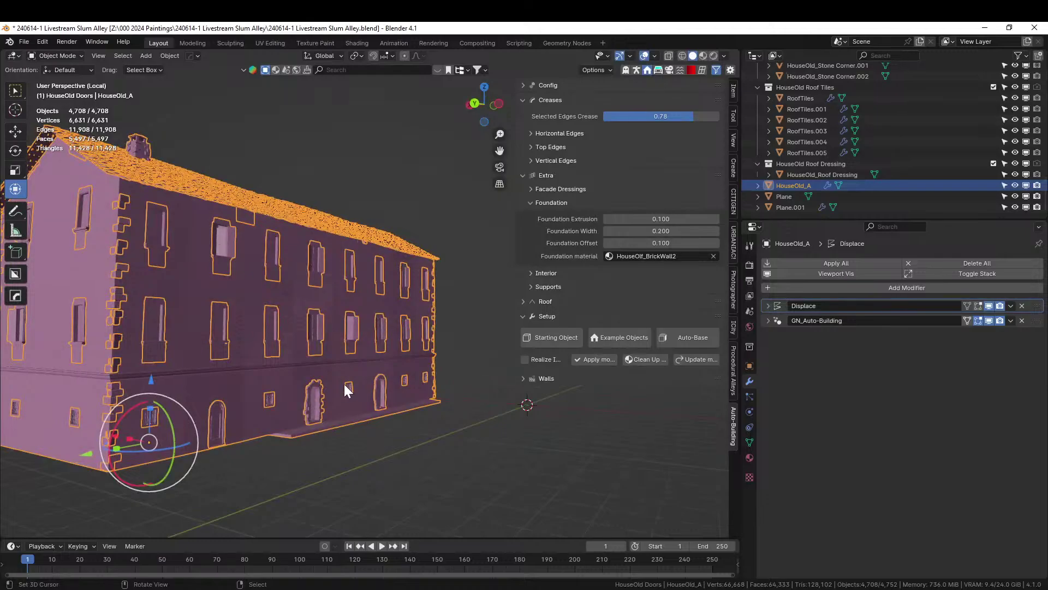
pyautogui.moveTo(345, 384); pyautogui.dragTo(383, 370, button='middle')
pyautogui.scroll(4, 290, 385)
pyautogui.scroll(3, 352, 379)
pyautogui.scroll(2, 444, 330)
pyautogui.scroll(-3, 405, 359)
pyautogui.scroll(4, 363, 379)
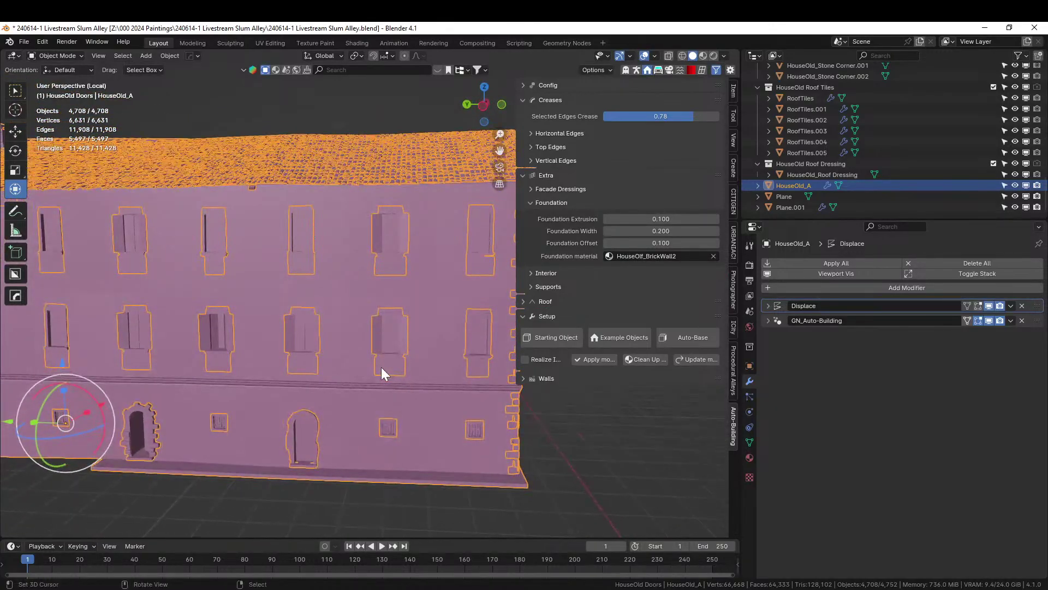
# Leave local view and place a linked duplicate of the house about 20.4 m along negative Y beside the alley
pyautogui.press('KP_Divide')
pyautogui.scroll(-3, 381, 368)
pyautogui.moveTo(381, 369); pyautogui.dragTo(248, 393, button='middle')
pyautogui.press('KP_7')
pyautogui.scroll(3, 342, 260)
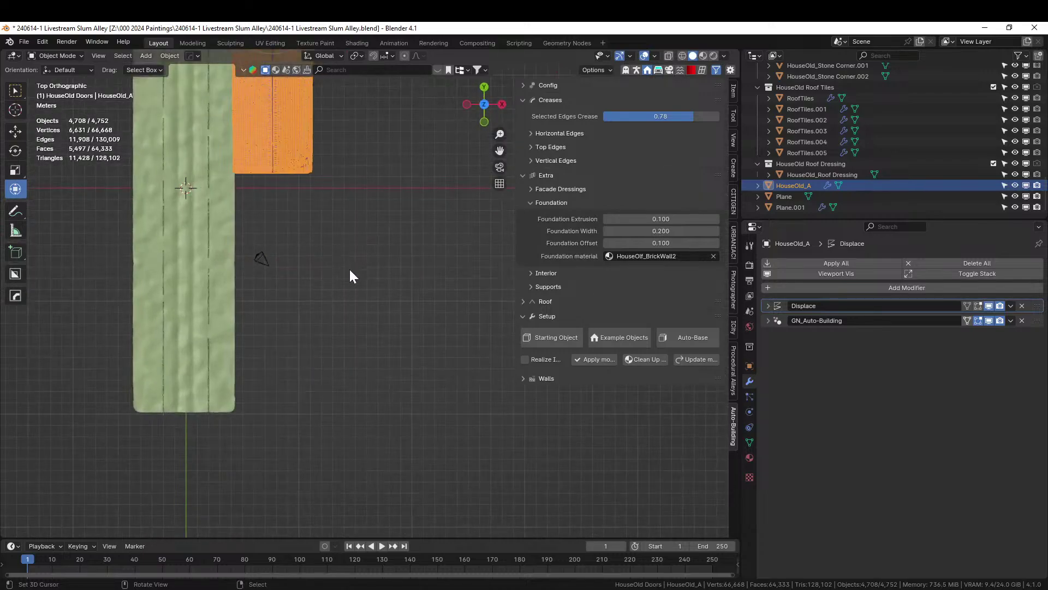
pyautogui.keyDown('shift'); pyautogui.moveTo(339, 290); pyautogui.dragTo(402, 451, button='middle'); pyautogui.keyUp('shift')
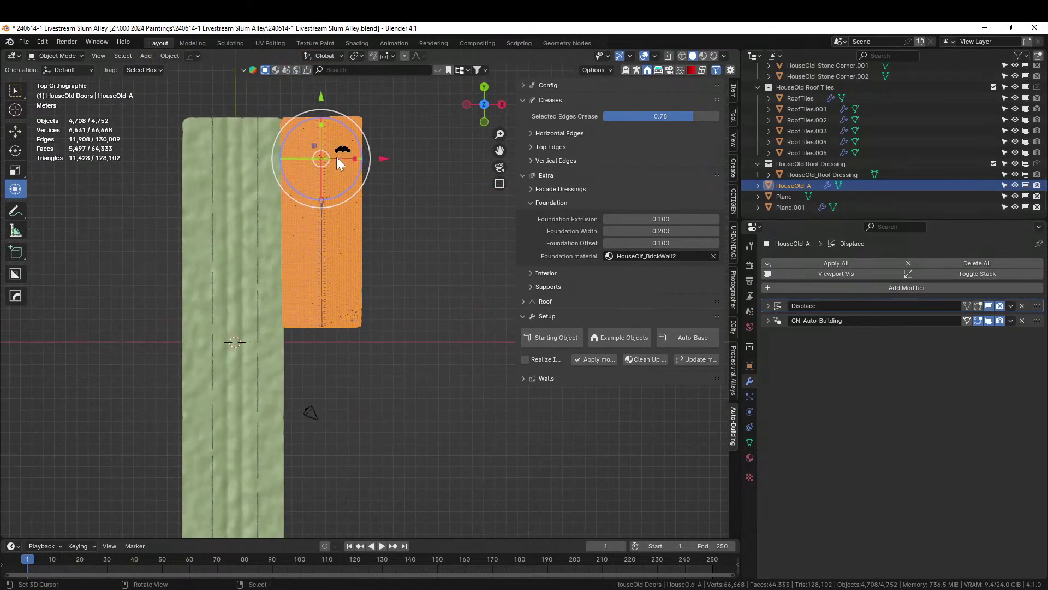
pyautogui.hotkey('alt', 'd')
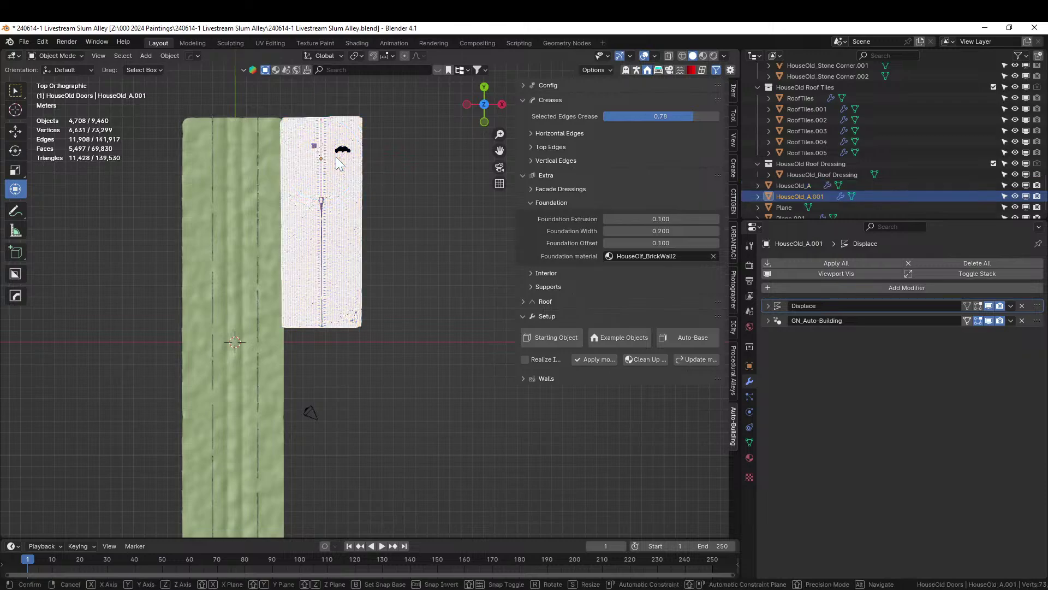
pyautogui.press('y')
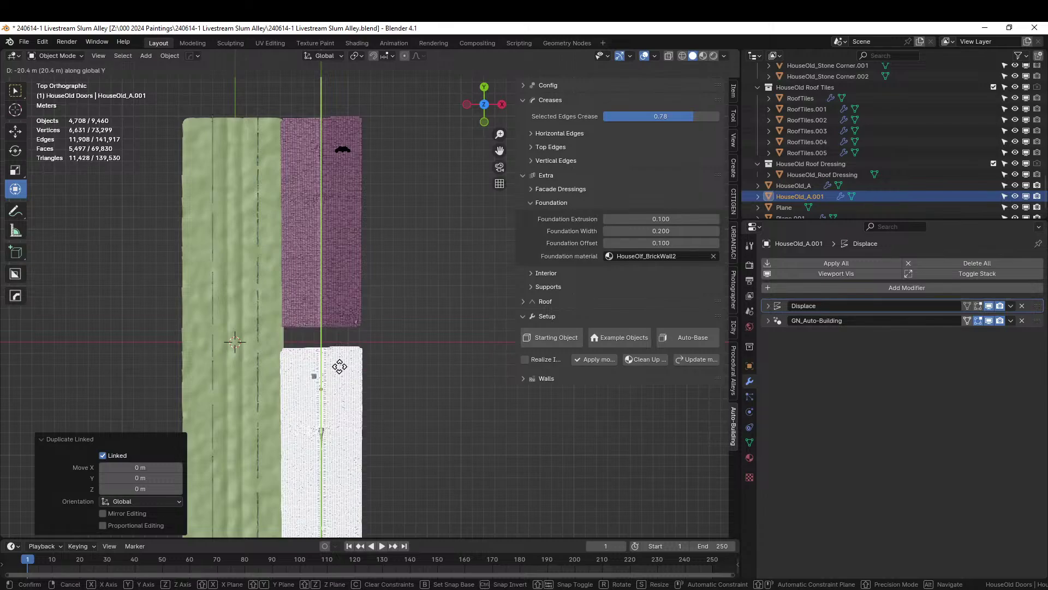
pyautogui.click(382, 358)
# Inspect the duplicated house from within the alley and from above, with it deselected
pyautogui.moveTo(381, 357); pyautogui.dragTo(165, 220, button='middle')
pyautogui.scroll(3, 283, 299)
pyautogui.scroll(2, 243, 293)
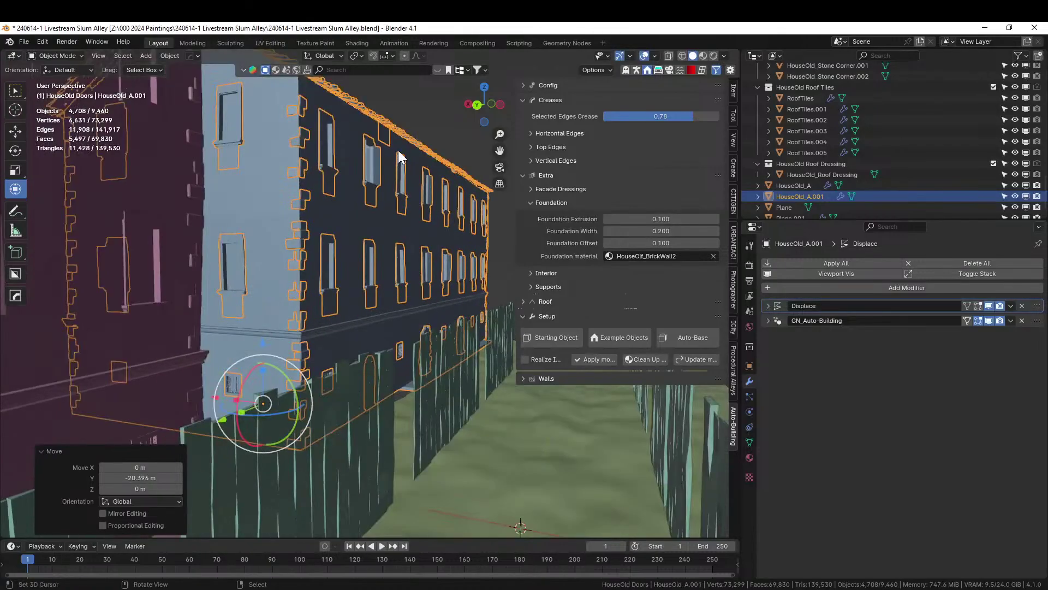
pyautogui.click(425, 111)
pyautogui.moveTo(402, 178); pyautogui.dragTo(380, 451, button='middle')
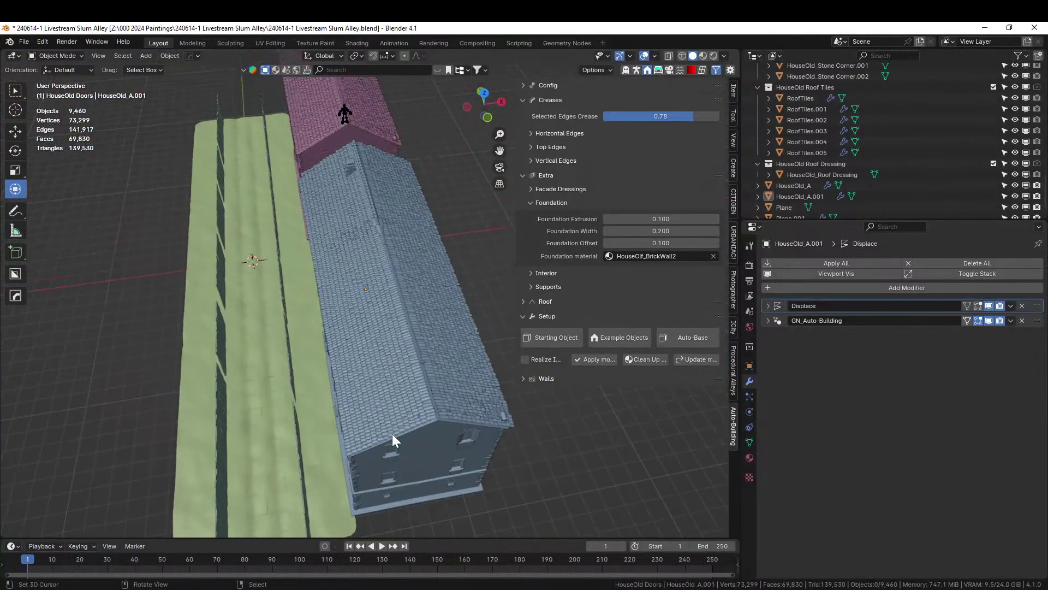
pyautogui.moveTo(438, 427); pyautogui.dragTo(400, 408, button='middle')
# Select both houses in top view, create linked duplicates of them and rotate the copies 180° about Z
pyautogui.press('KP_7')
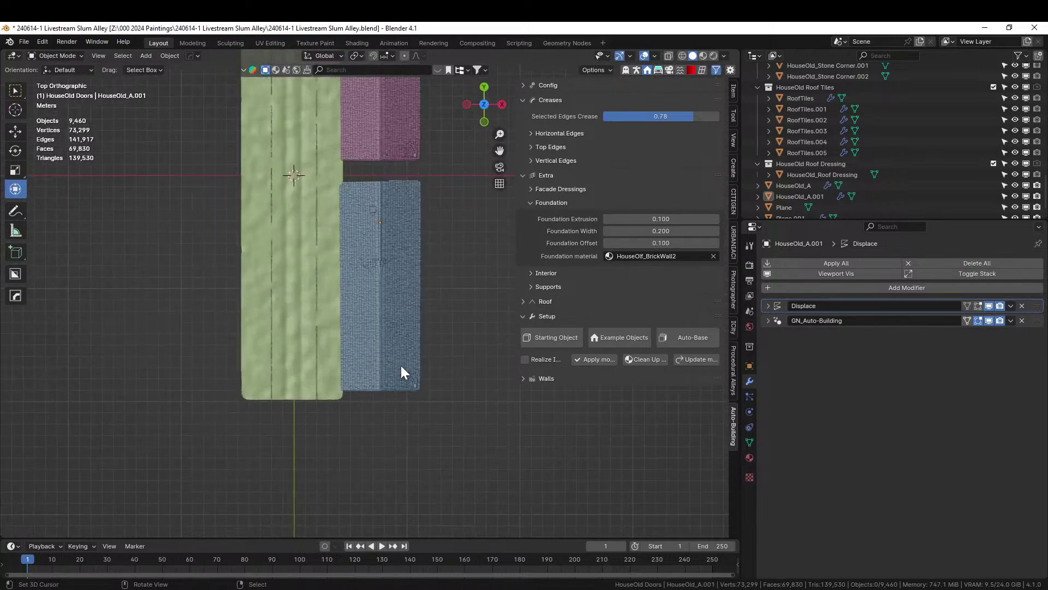
pyautogui.keyDown('shift'); pyautogui.moveTo(409, 298); pyautogui.dragTo(402, 423, button='middle'); pyautogui.keyUp('shift')
pyautogui.click(402, 423)
pyautogui.keyDown('shift'); pyautogui.click(375, 186); pyautogui.keyUp('shift')
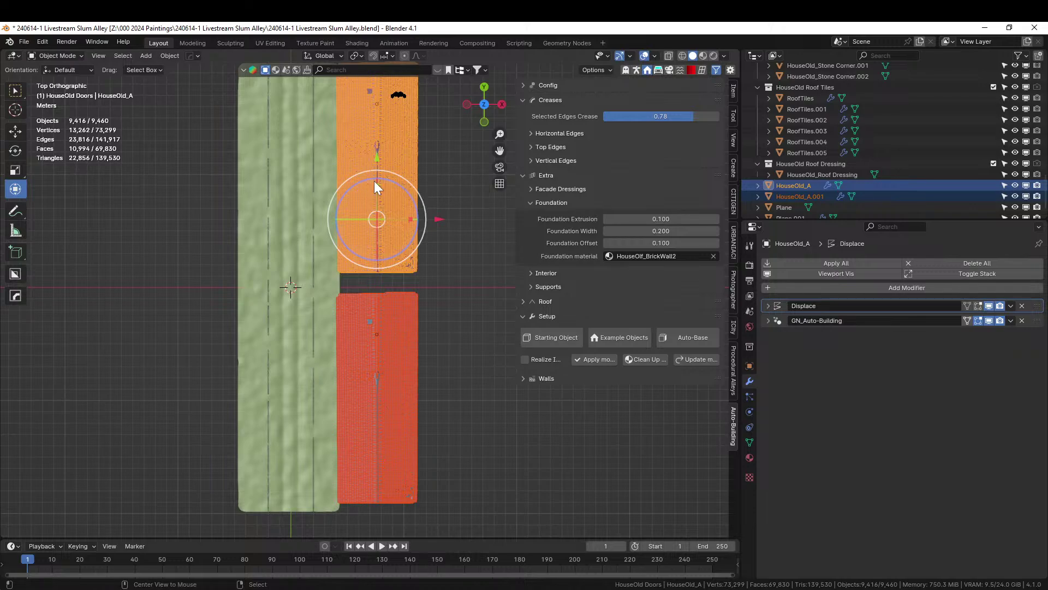
pyautogui.hotkey('shift', 'd')
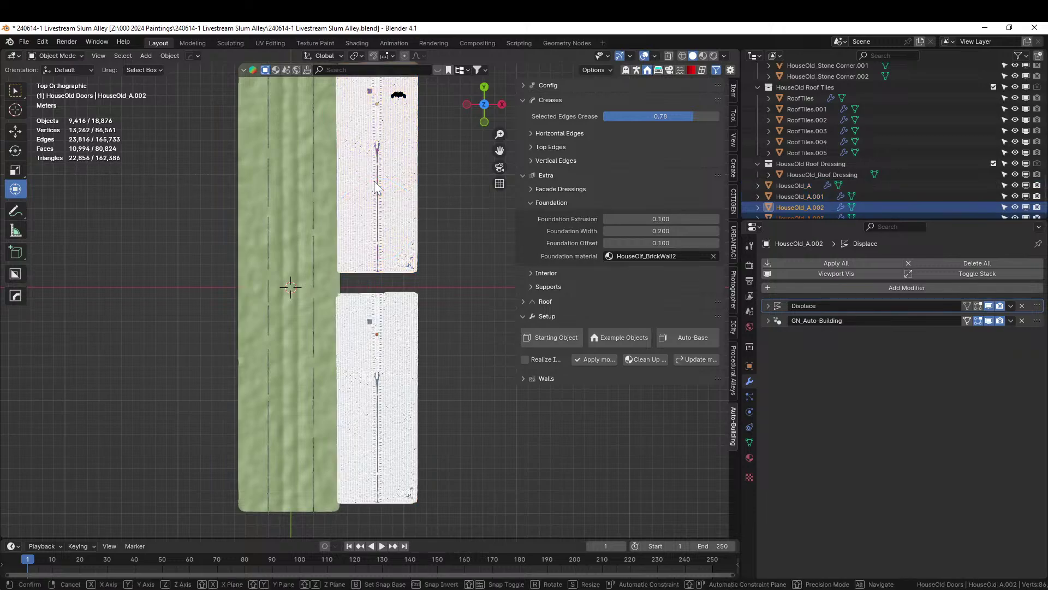
pyautogui.write('r180')
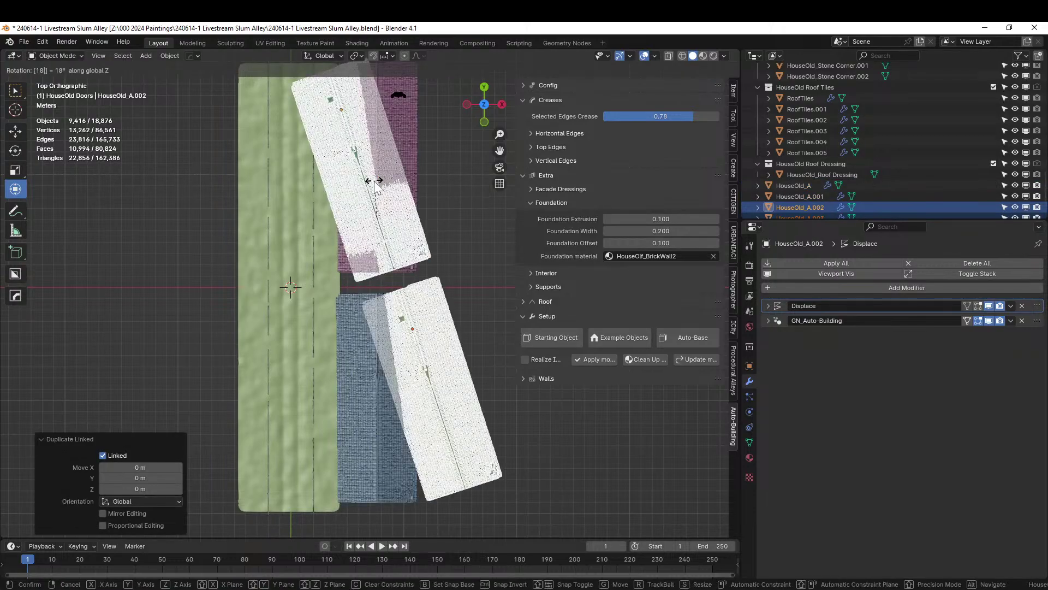
pyautogui.press('Return')
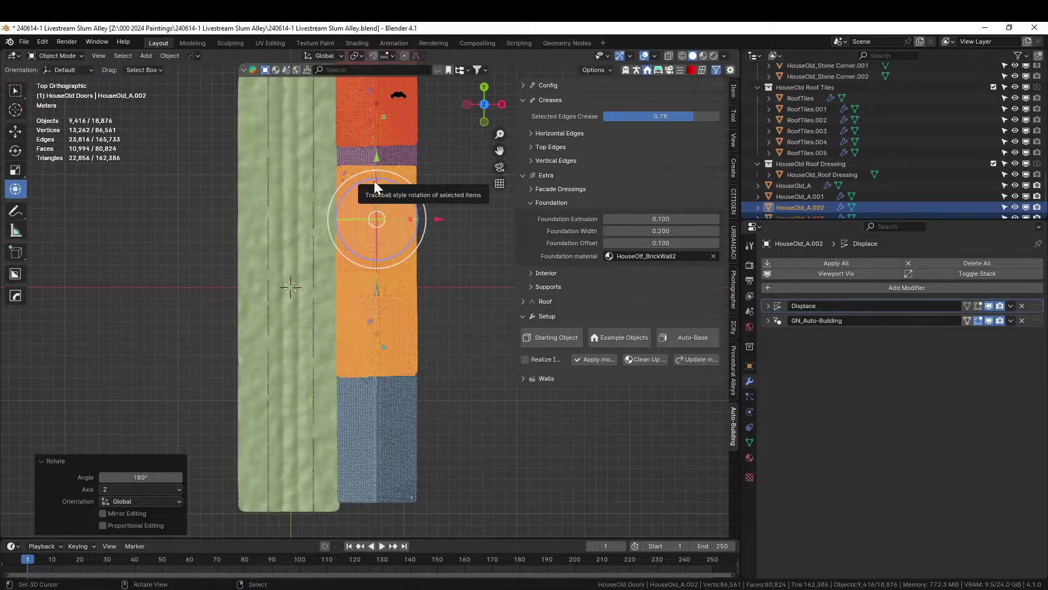
pyautogui.scroll(-2, 373, 191)
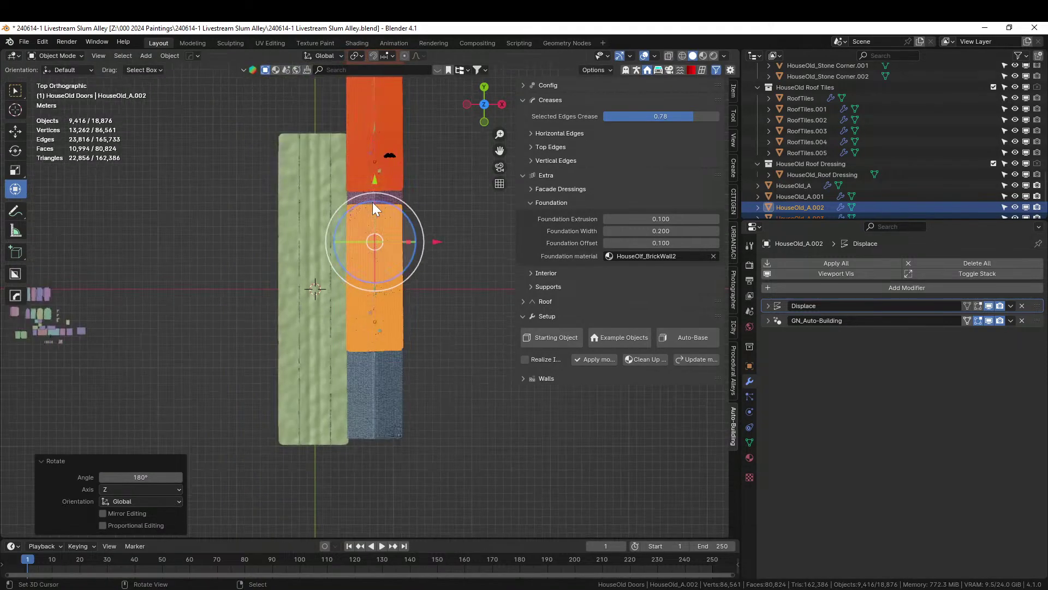
# Move the rotated house copies about -15.45 m in X and -11.34 m in Y to line the opposite side of the alley
pyautogui.press('g')
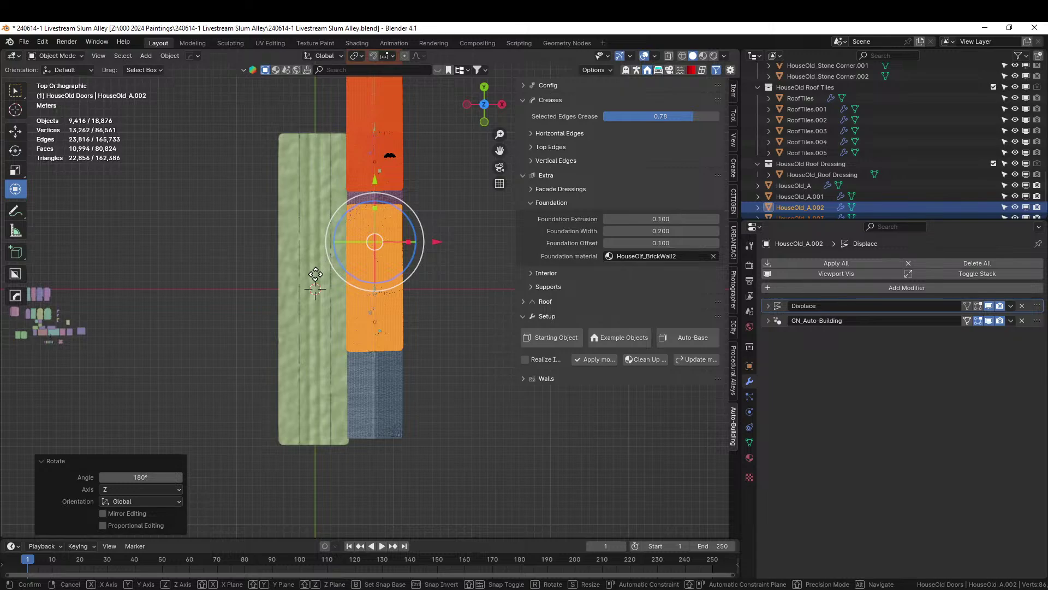
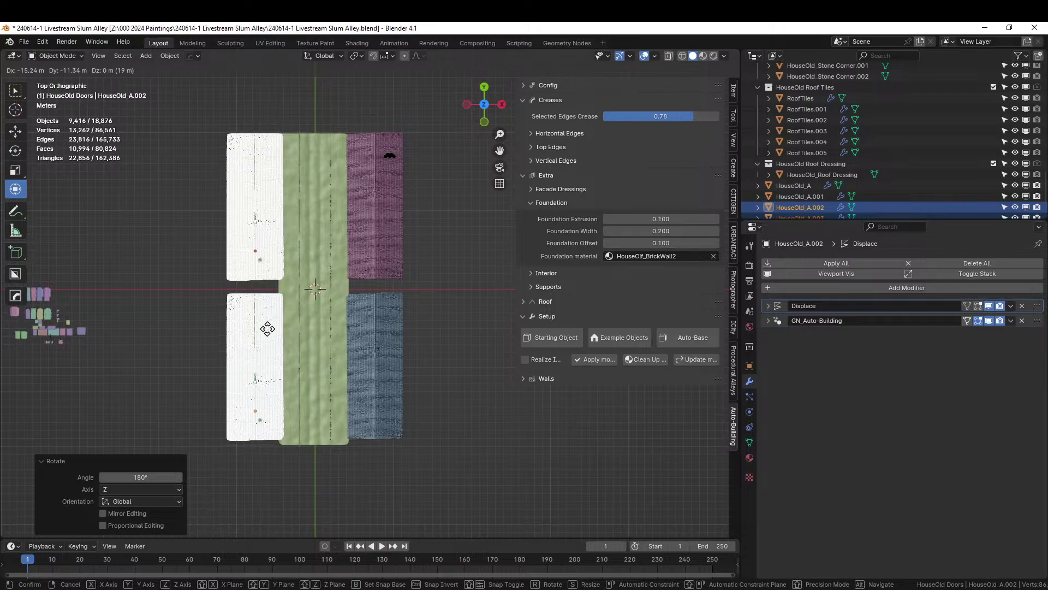
pyautogui.click(359, 326)
pyautogui.moveTo(362, 324); pyautogui.dragTo(731, 126, button='middle')
pyautogui.scroll(5, 244, 248)
pyautogui.moveTo(377, 291); pyautogui.dragTo(366, 207, button='middle')
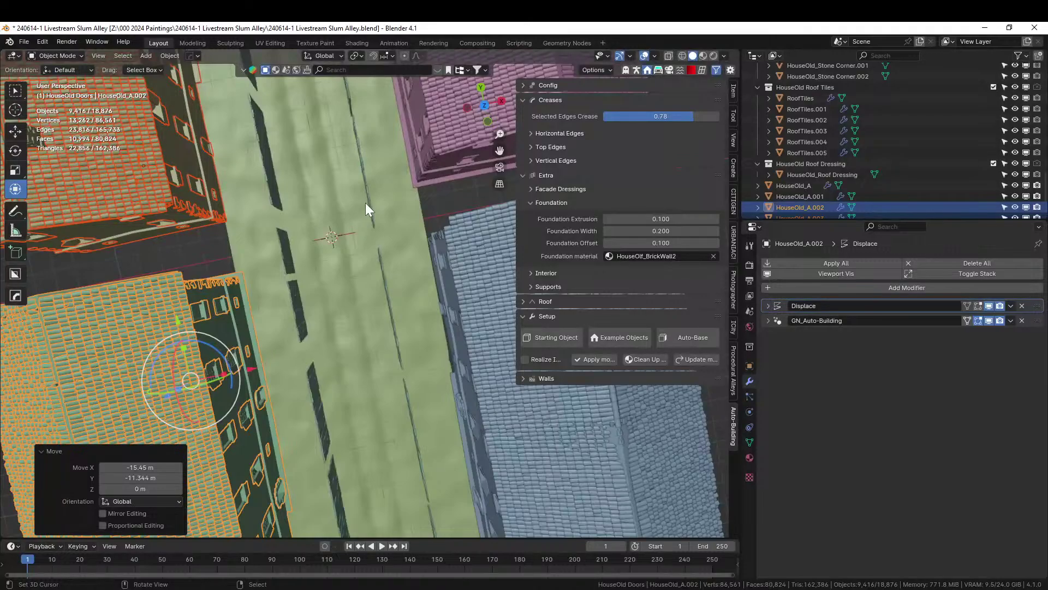
pyautogui.moveTo(280, 231); pyautogui.dragTo(341, 240, button='middle')
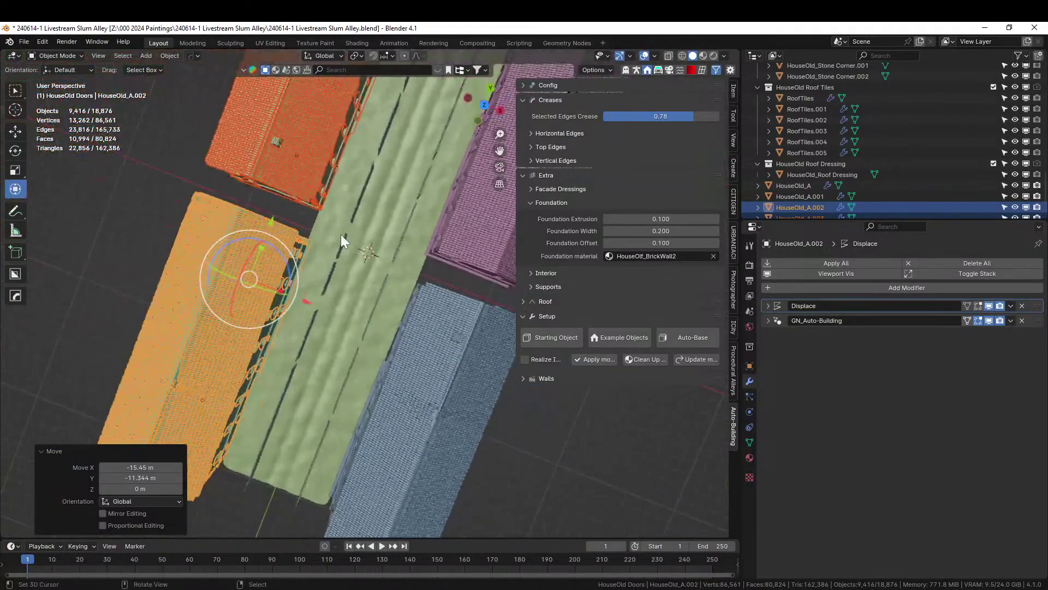
# Isolate the alley ground plane and select the long boundary edge loop on its negative X side in Edit Mode
pyautogui.click(330, 232)
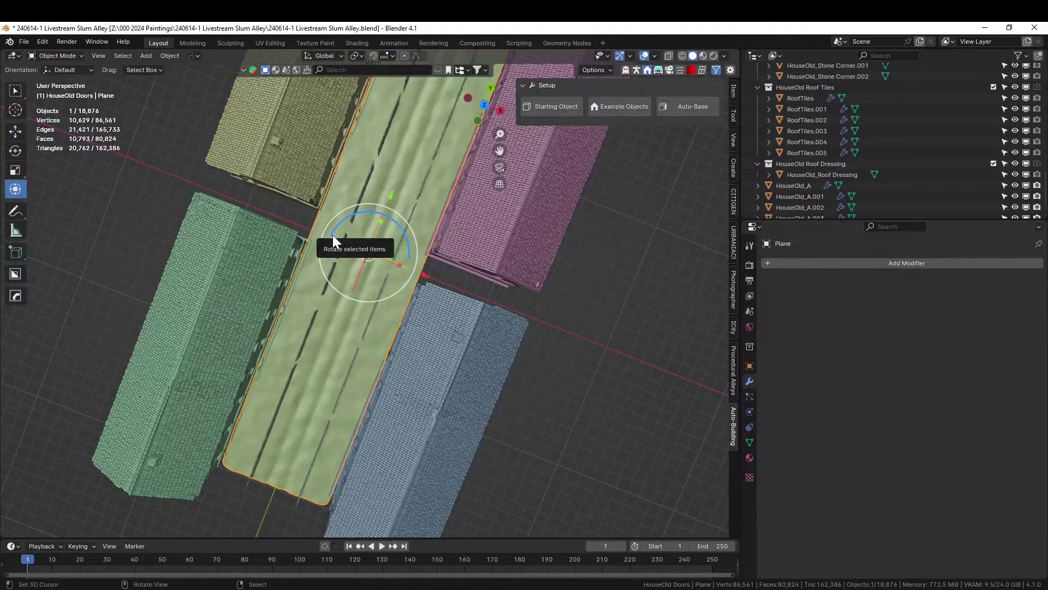
pyautogui.press('KP_Divide')
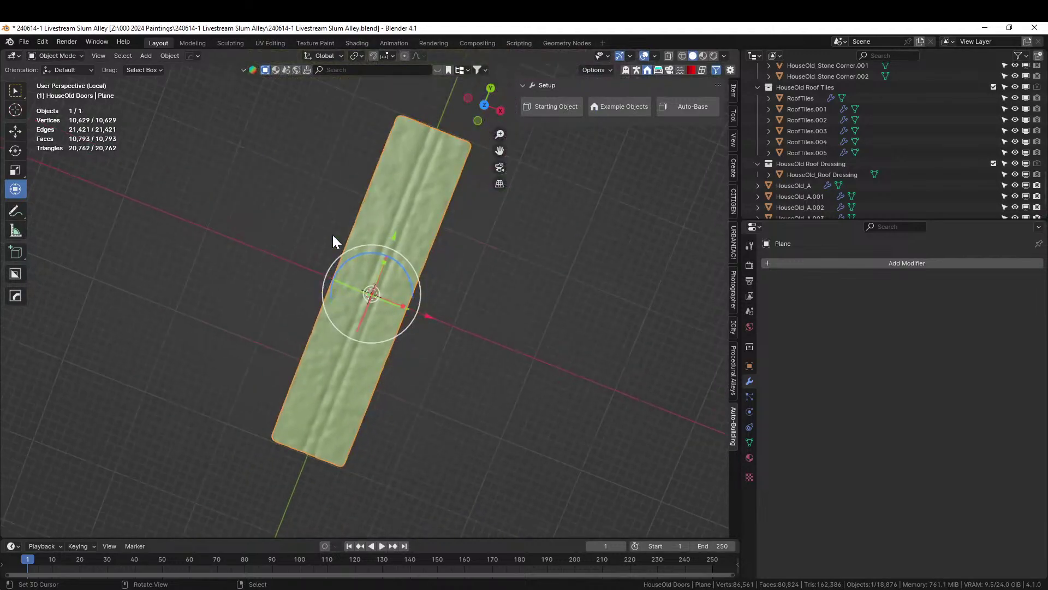
pyautogui.moveTo(334, 241); pyautogui.dragTo(304, 396, button='middle')
pyautogui.press('Tab')
pyautogui.keyDown('alt'); pyautogui.click(373, 286); pyautogui.keyUp('alt')
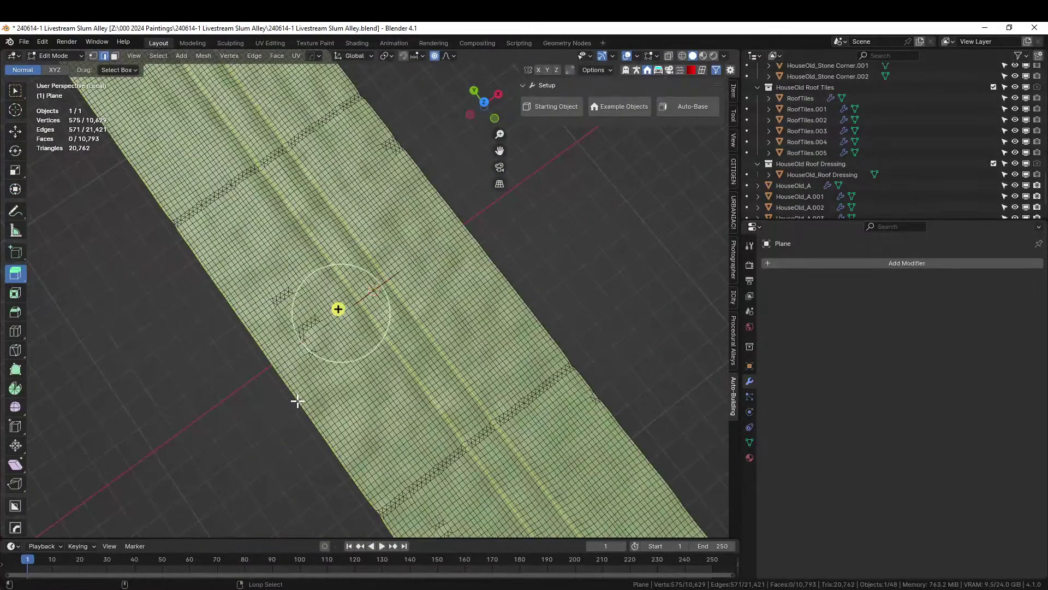
pyautogui.scroll(-3, 298, 401)
pyautogui.hotkey('alt', 'a')
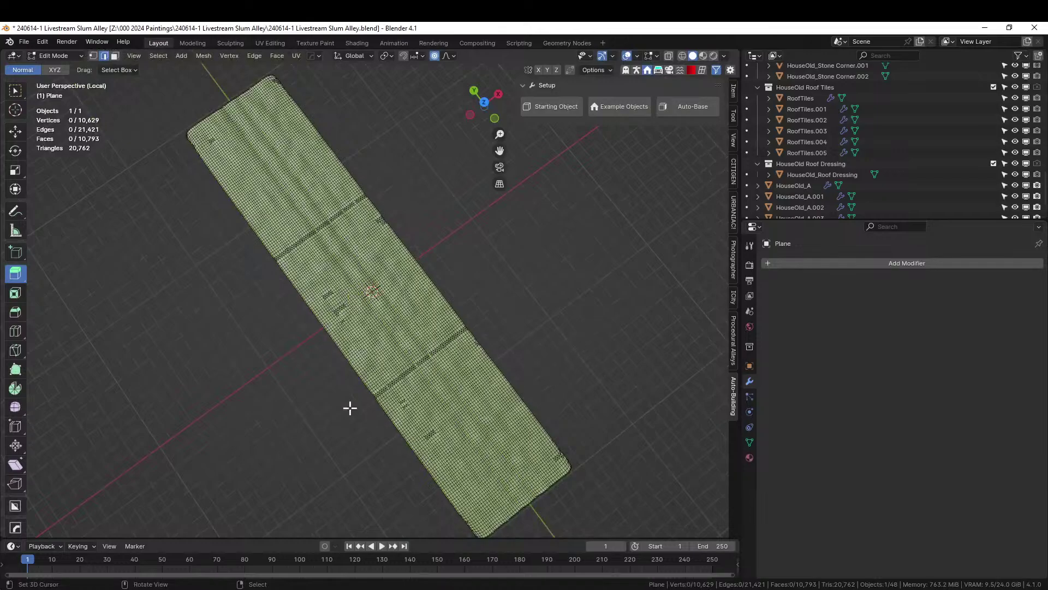
pyautogui.scroll(4, 349, 407)
pyautogui.keyDown('alt'); pyautogui.click(294, 397); pyautogui.keyUp('alt')
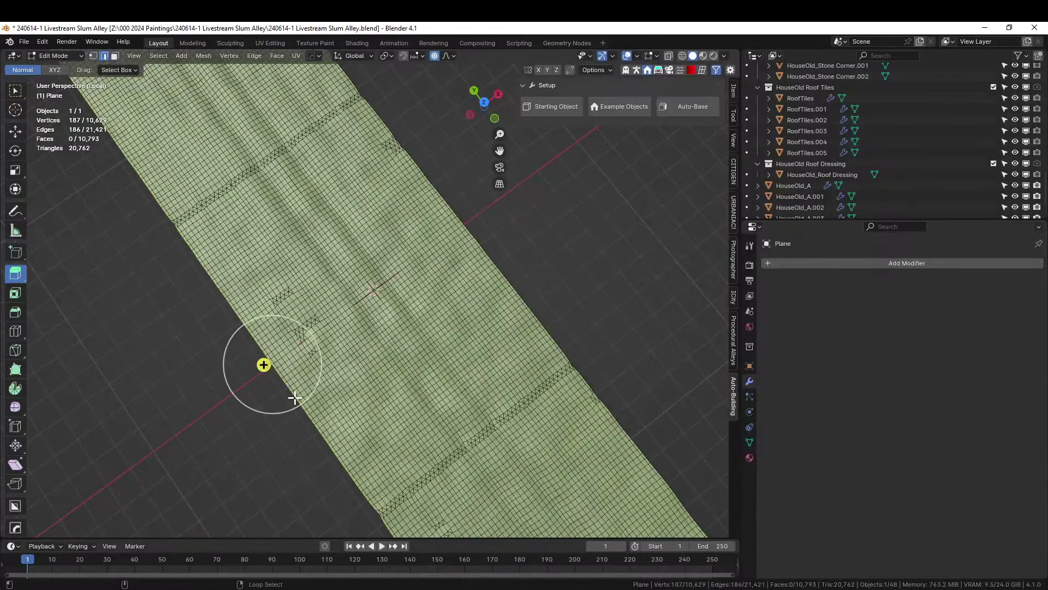
pyautogui.press('KP_7')
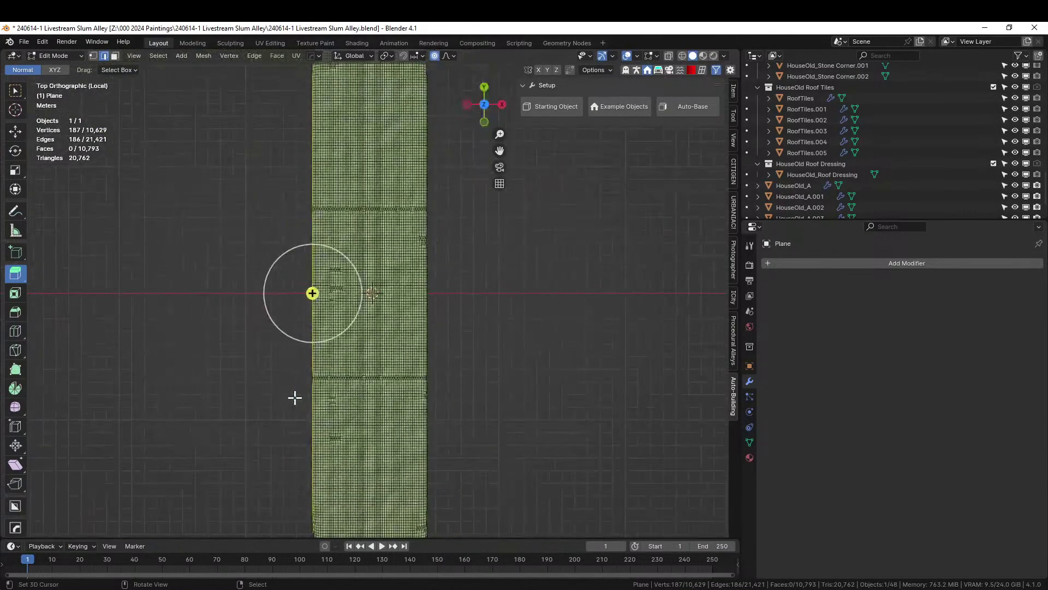
# Extrude the selected ground edge about 1.73 m along negative X, repeat it three times, and set the last extrusion to -2 m
pyautogui.press('e')
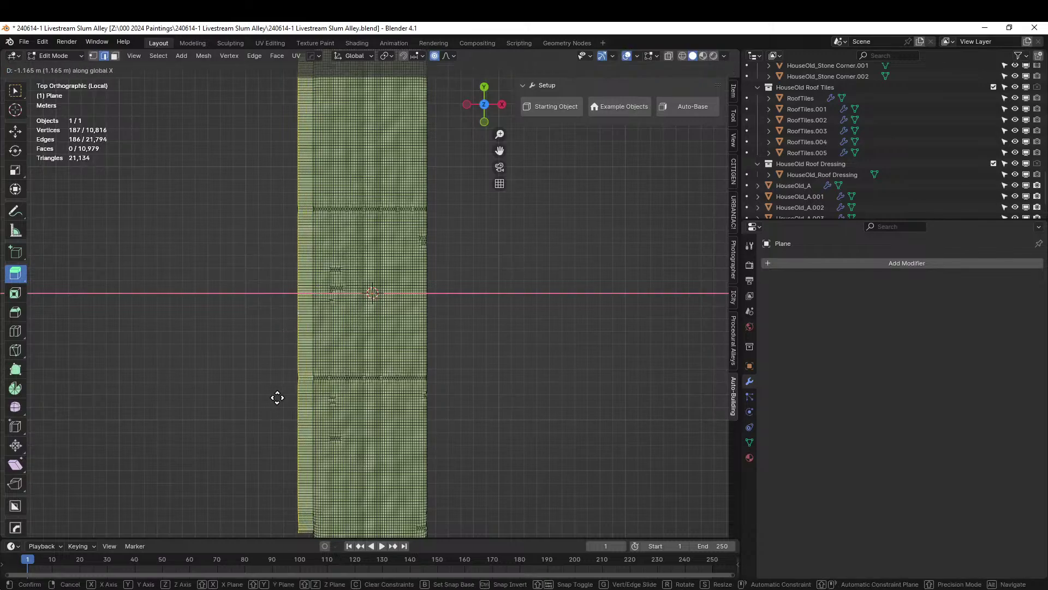
pyautogui.click(273, 397)
pyautogui.hotkey('shift', 'r')
pyautogui.hotkey('shift', 'r')
pyautogui.hotkey('shift', 'r')
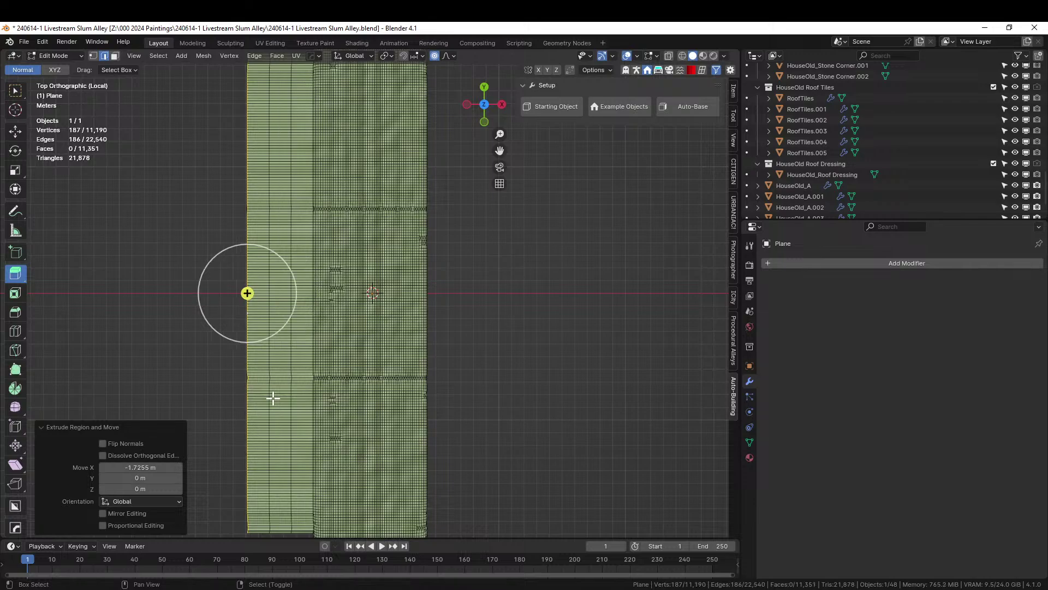
pyautogui.click(141, 467)
pyautogui.write('-2')
pyautogui.press('Return')
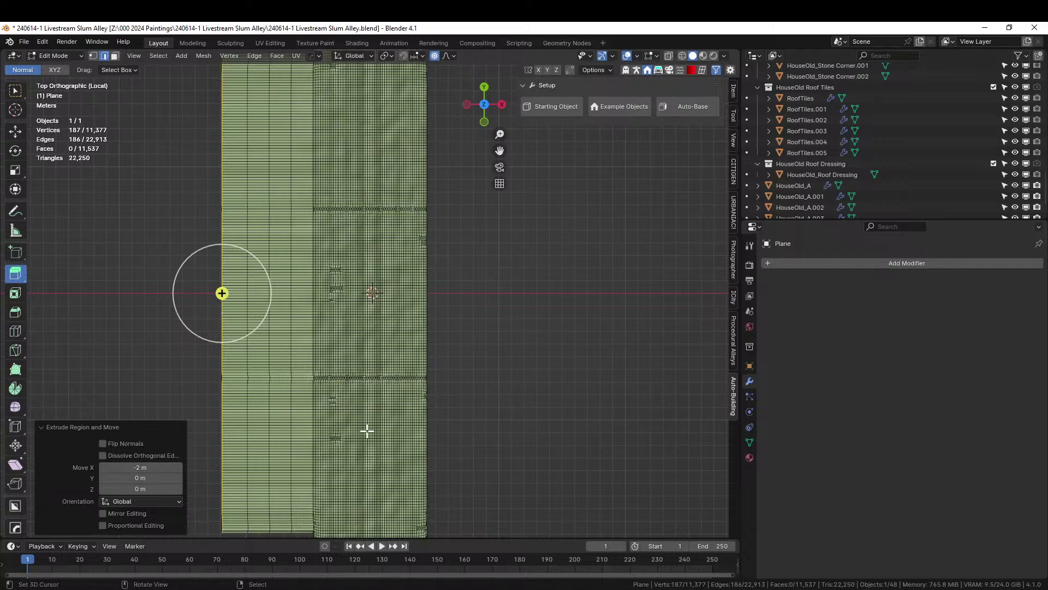
# Extrude the ground's opposite long edge about 1.99 m along positive X and repeat the extrusion three times
pyautogui.scroll(4, 419, 327)
pyautogui.scroll(4, 431, 324)
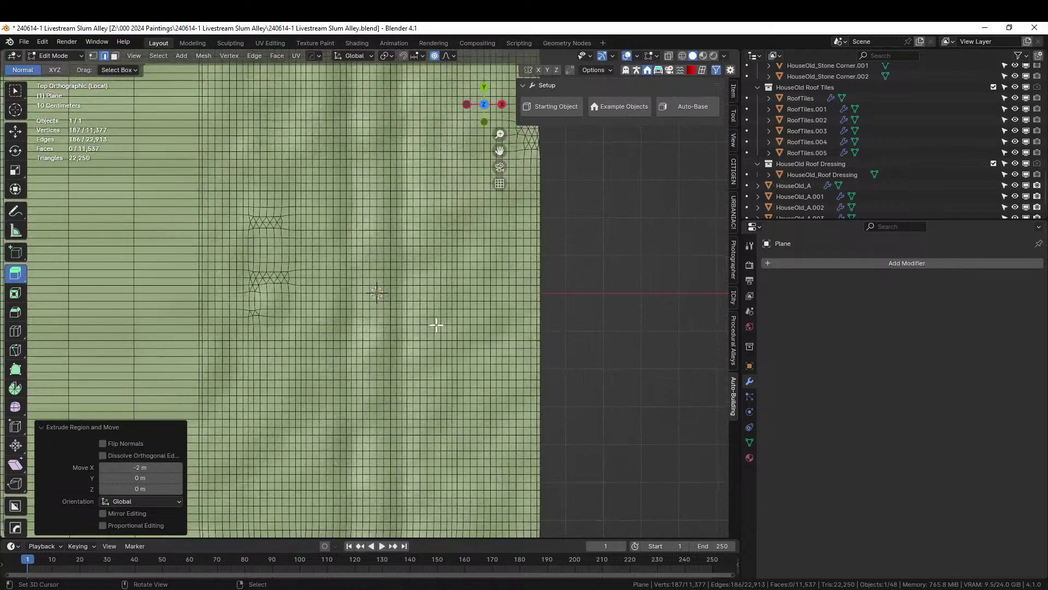
pyautogui.click(540, 325)
pyautogui.click(542, 325)
pyautogui.keyDown('alt'); pyautogui.click(541, 325); pyautogui.keyUp('alt')
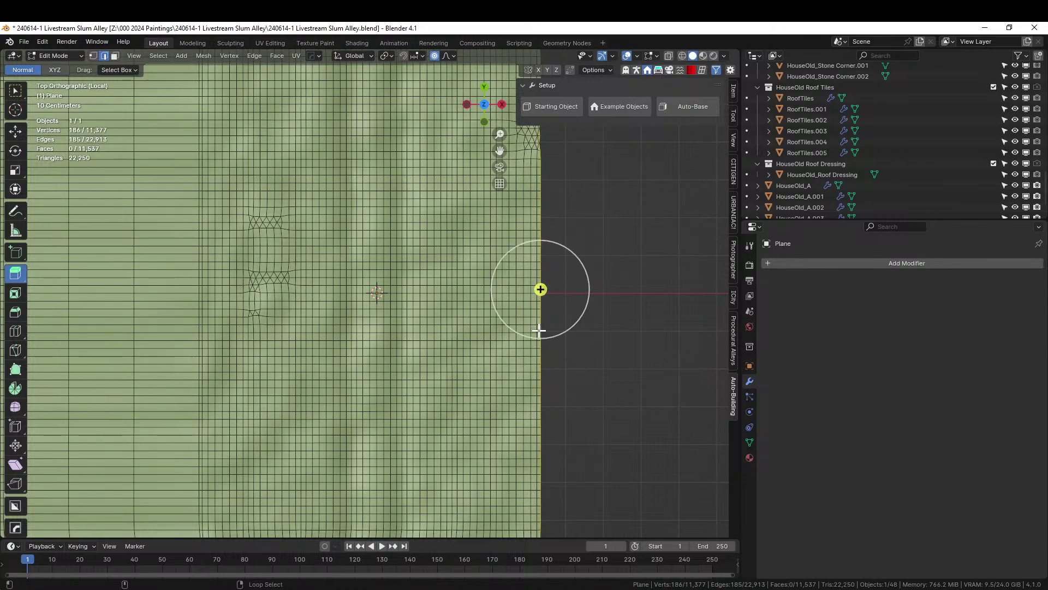
pyautogui.scroll(-5, 495, 347)
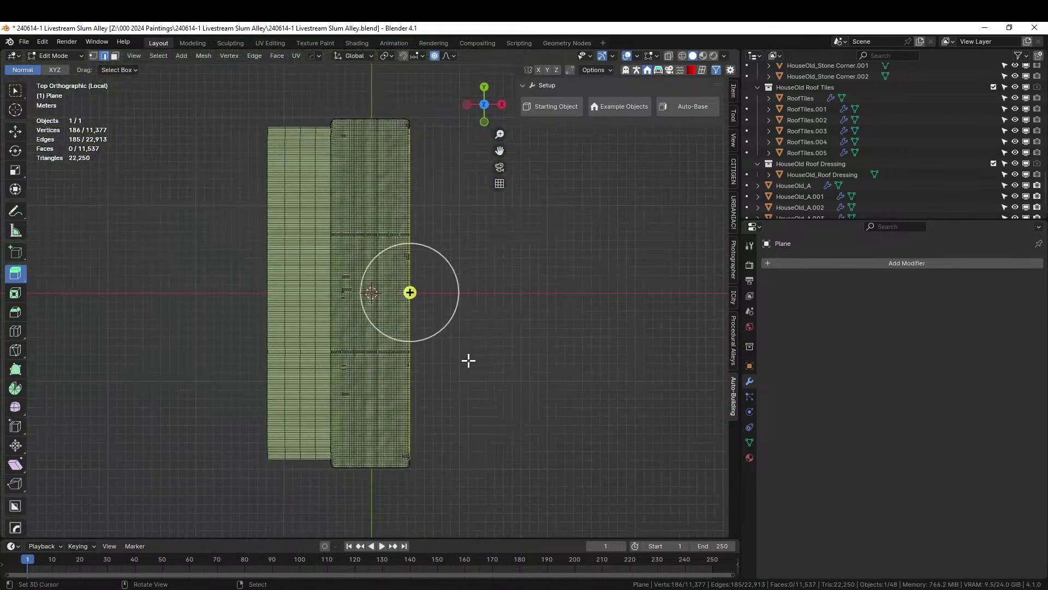
pyautogui.press('e')
pyautogui.press('x')
pyautogui.click(486, 366)
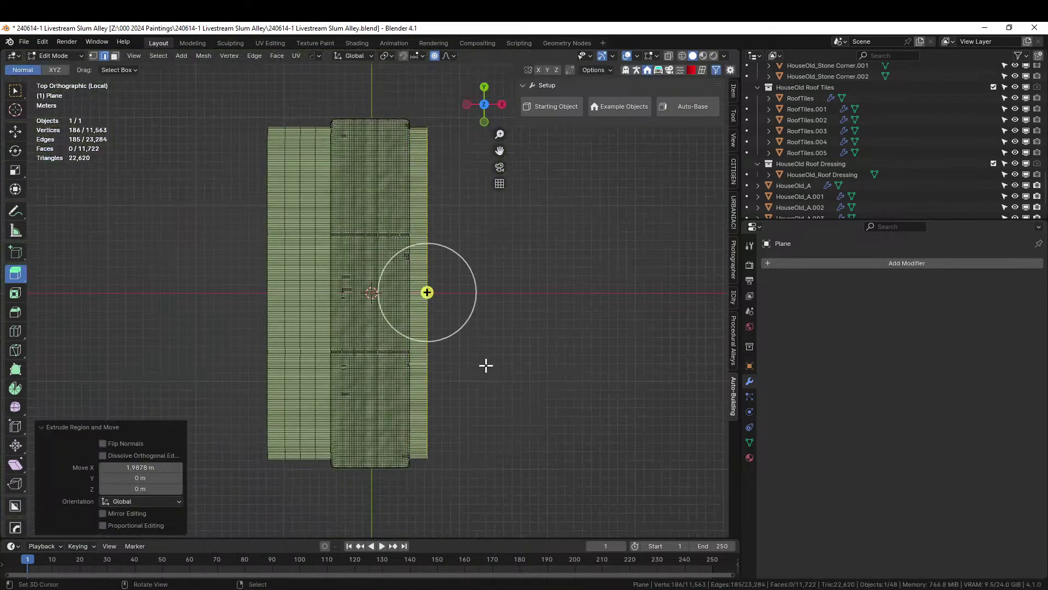
pyautogui.moveTo(137, 467); pyautogui.dragTo(185, 467)
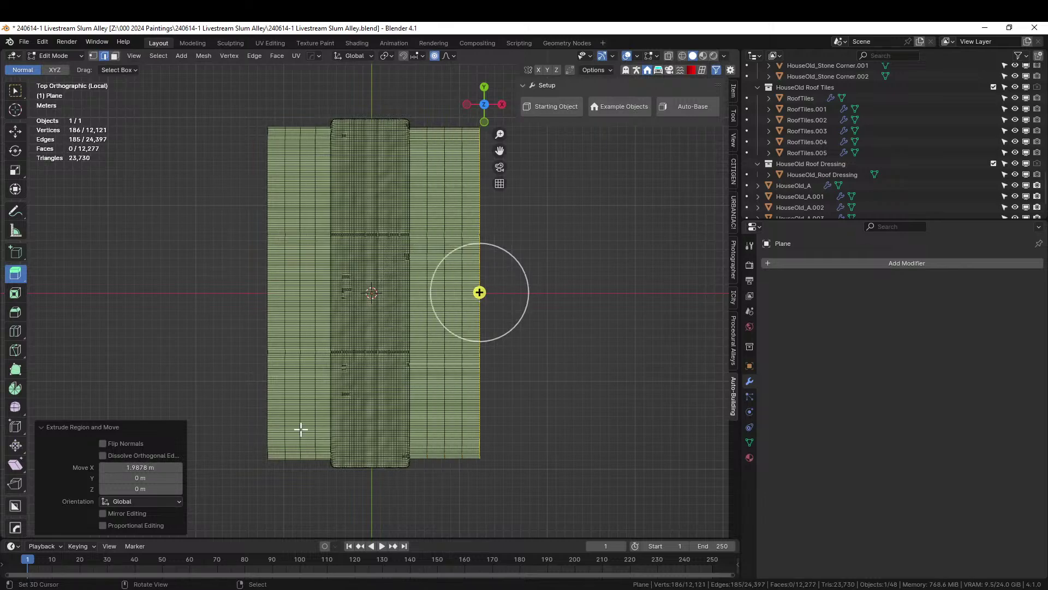
# Return to Object Mode, leave local view and inspect the widened ground between the houses
pyautogui.moveTo(337, 427); pyautogui.dragTo(502, 331, button='middle')
pyautogui.press('Tab')
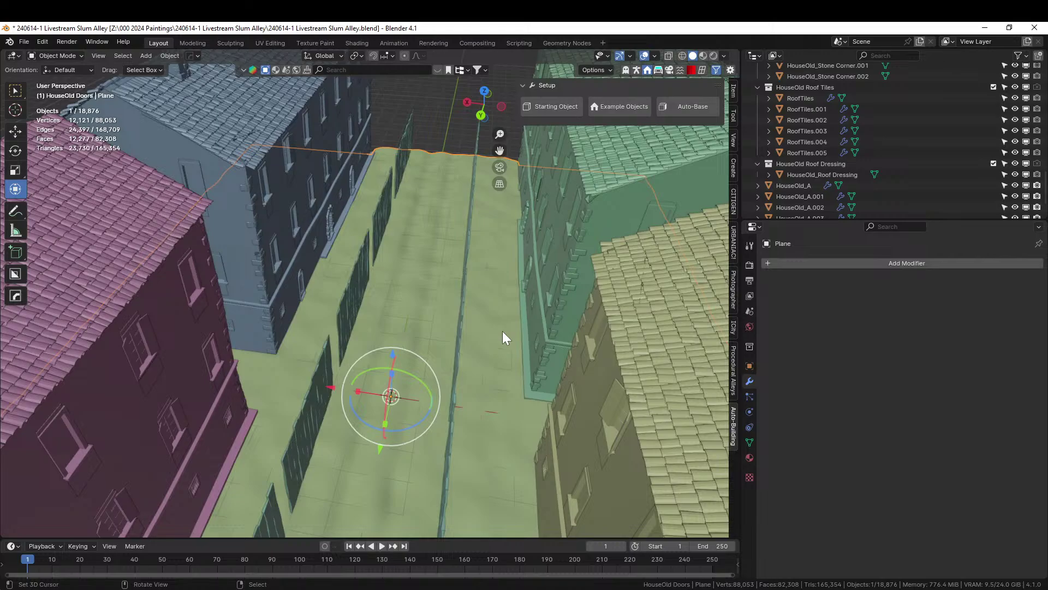
pyautogui.moveTo(502, 331); pyautogui.dragTo(700, 245, button='middle')
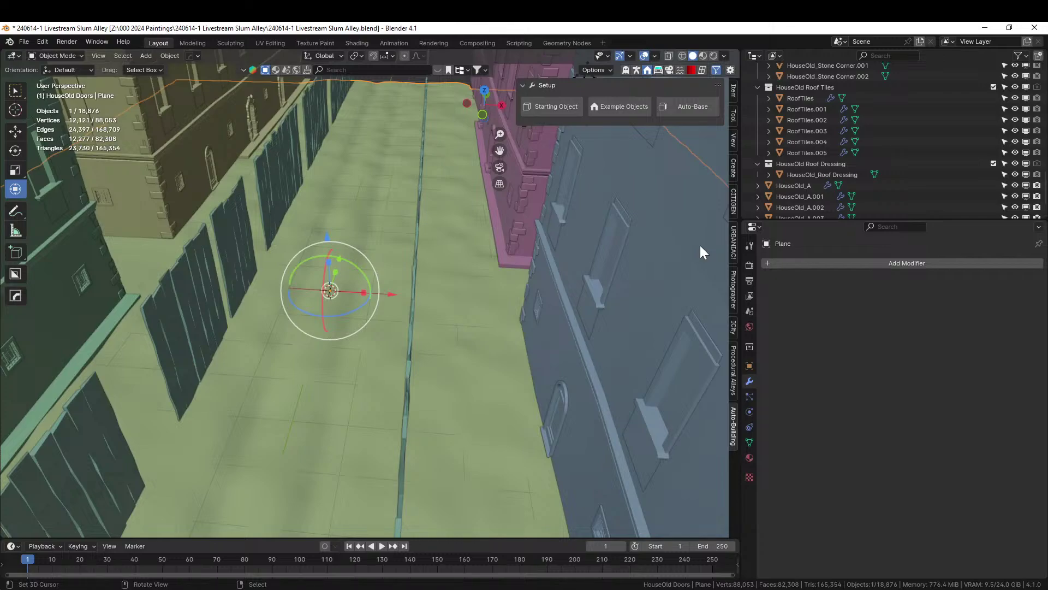
# Enter Edit Mode on the plank fence and select all linked faces of the panel near the alley's center
pyautogui.moveTo(356, 270); pyautogui.dragTo(412, 323, button='middle')
pyautogui.click(405, 300)
pyautogui.press('Tab')
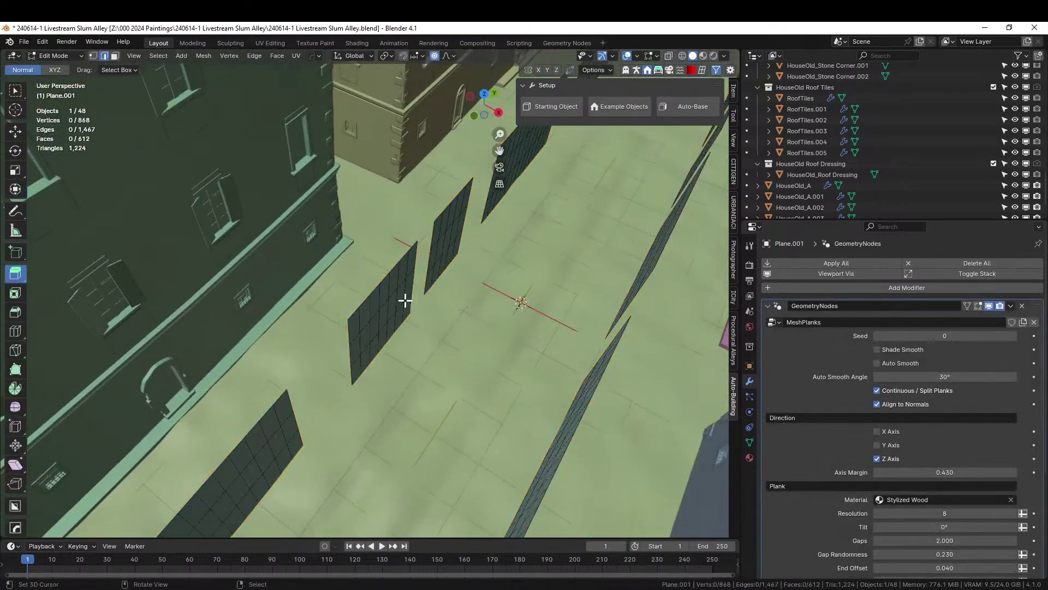
pyautogui.click(375, 317)
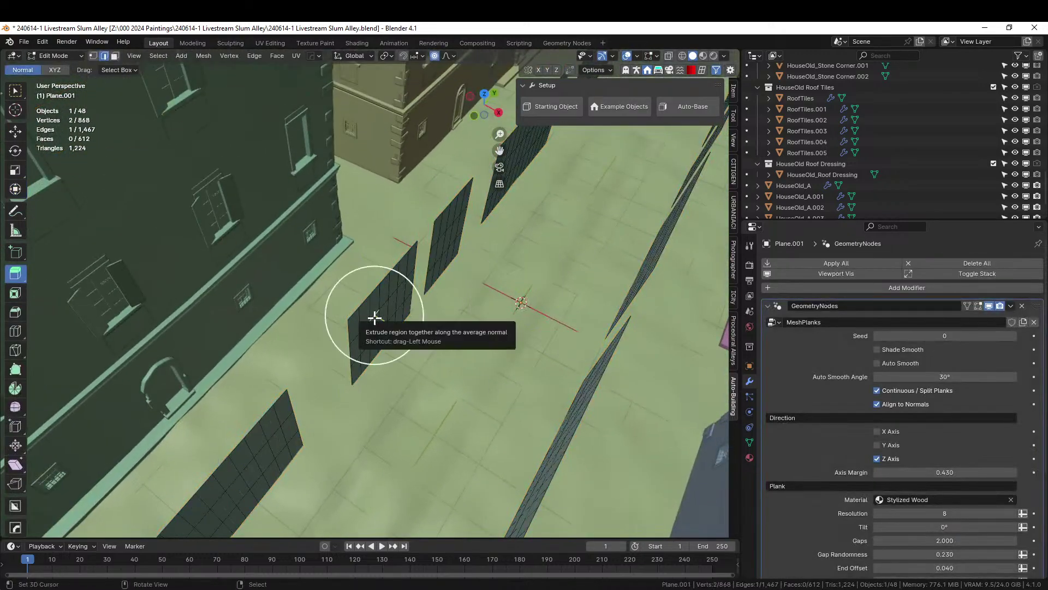
pyautogui.press('3')
pyautogui.click(375, 316)
pyautogui.hotkey('ctrl', 'l')
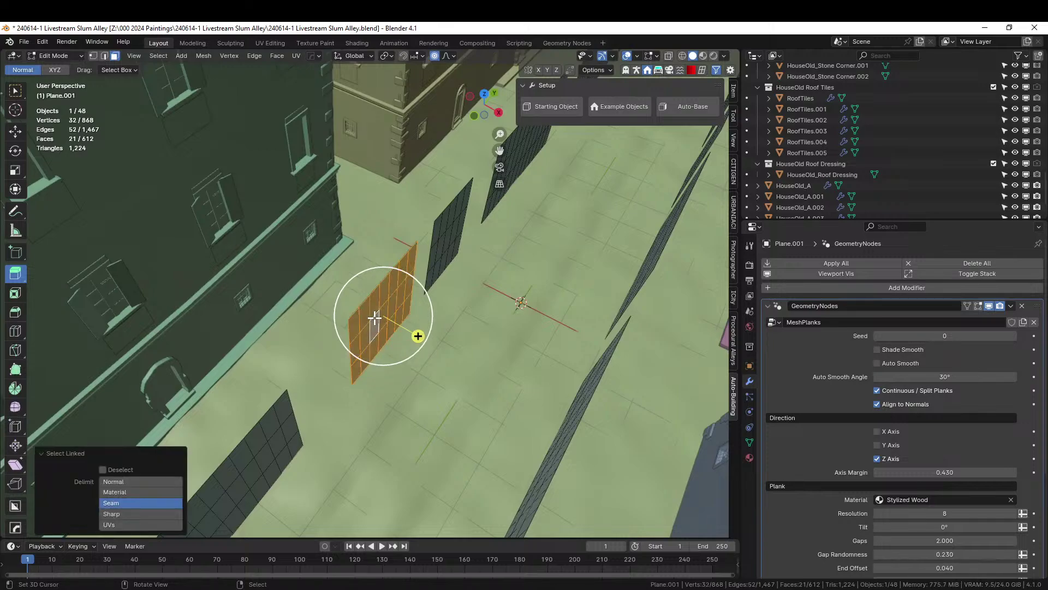
# Duplicate the fence panel in place, separate the copy into its own object, and select it in Object Mode
pyautogui.hotkey('shift', 'd')
pyautogui.press('Escape')
pyautogui.press('p')
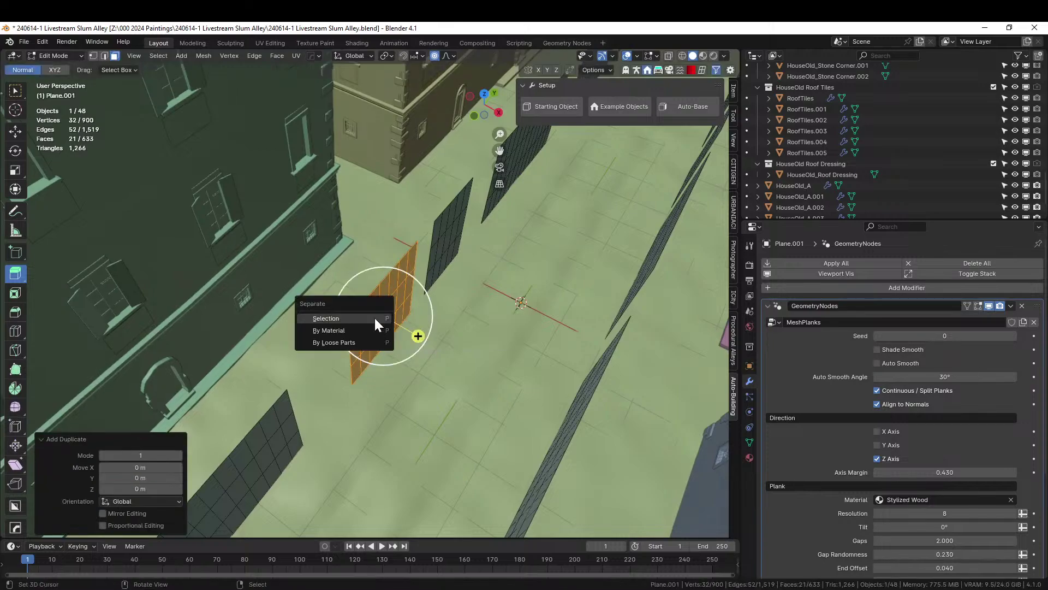
pyautogui.click(375, 318)
pyautogui.press('Tab')
pyautogui.click(375, 318)
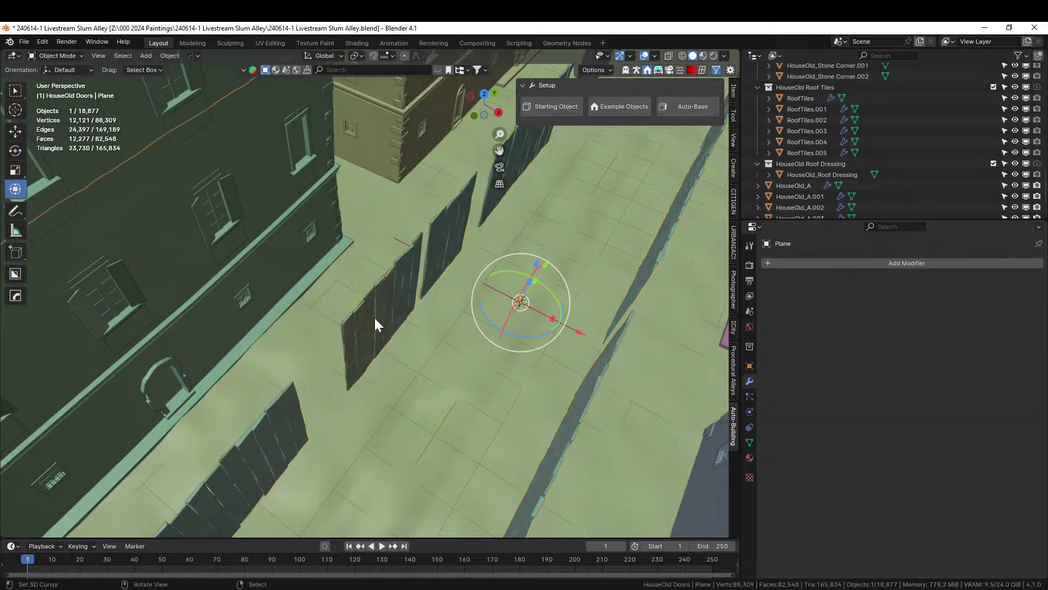
pyautogui.click(375, 293)
pyautogui.click(376, 292)
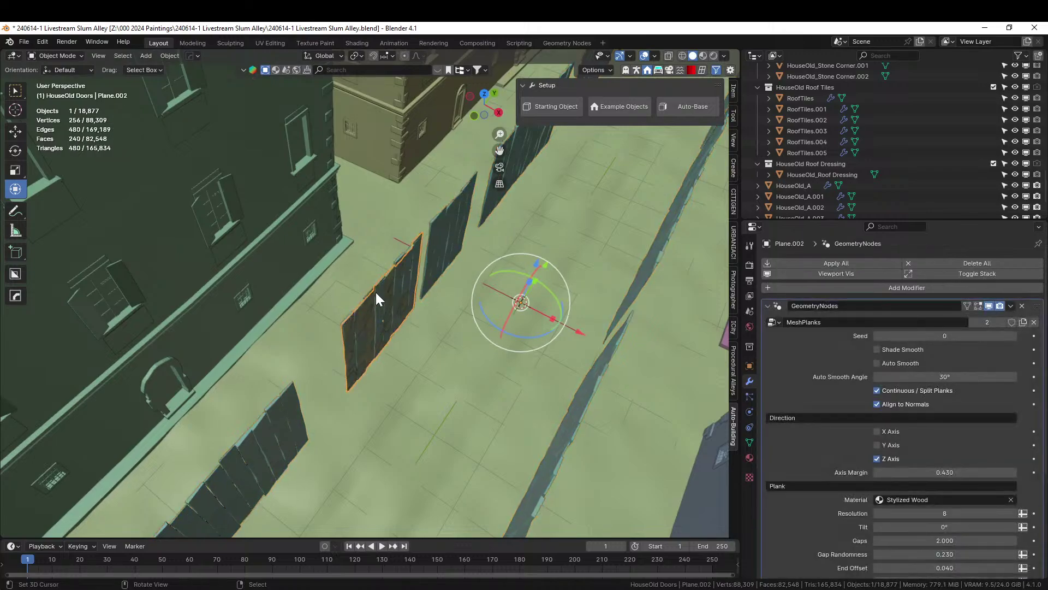
# Rotate the separated fence panel 90° about Z in top view and set its origin to its geometry
pyautogui.press('KP_7')
pyautogui.press('r')
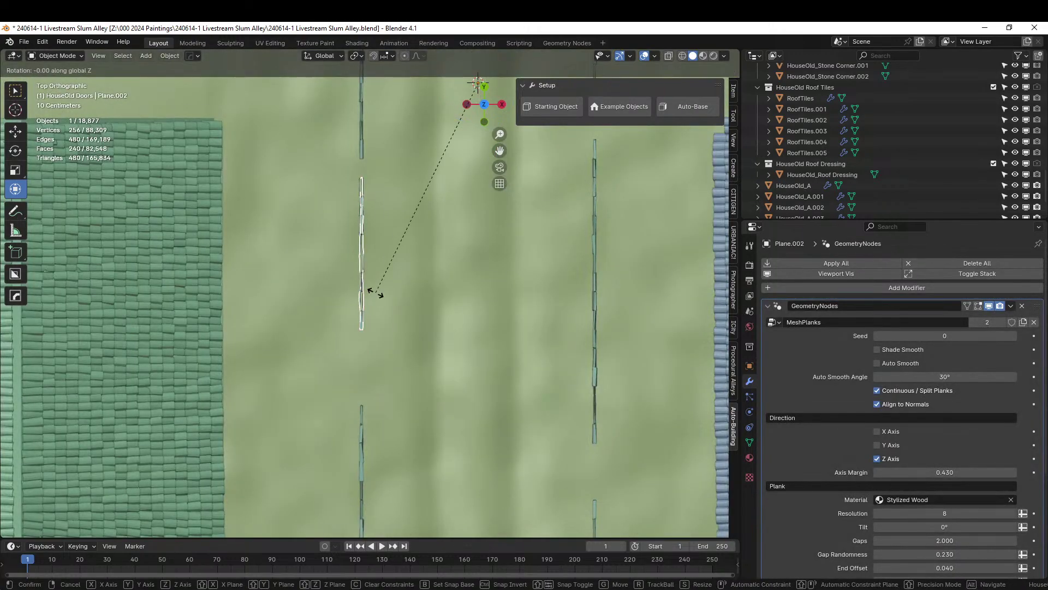
pyautogui.press('9')
pyautogui.press('0')
pyautogui.press('Return')
pyautogui.scroll(-3, 404, 283)
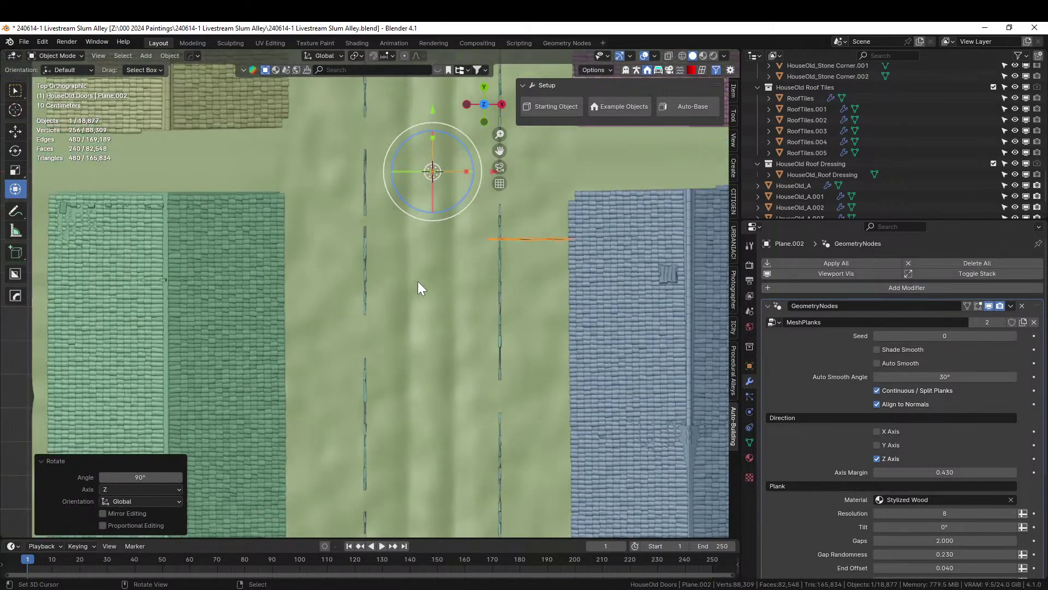
pyautogui.click(169, 55)
pyautogui.moveTo(196, 77)
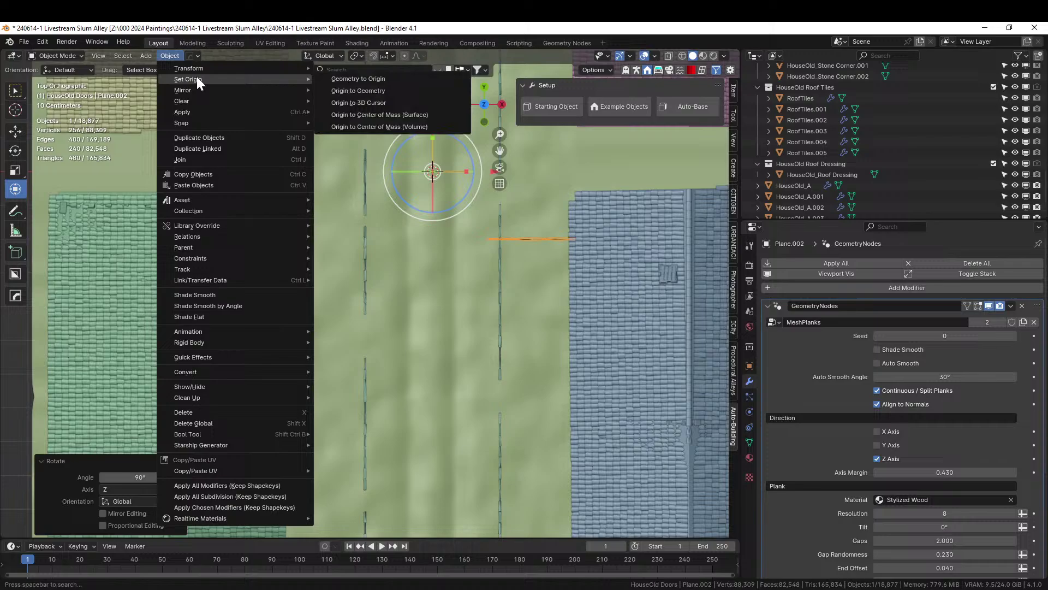
pyautogui.click(368, 92)
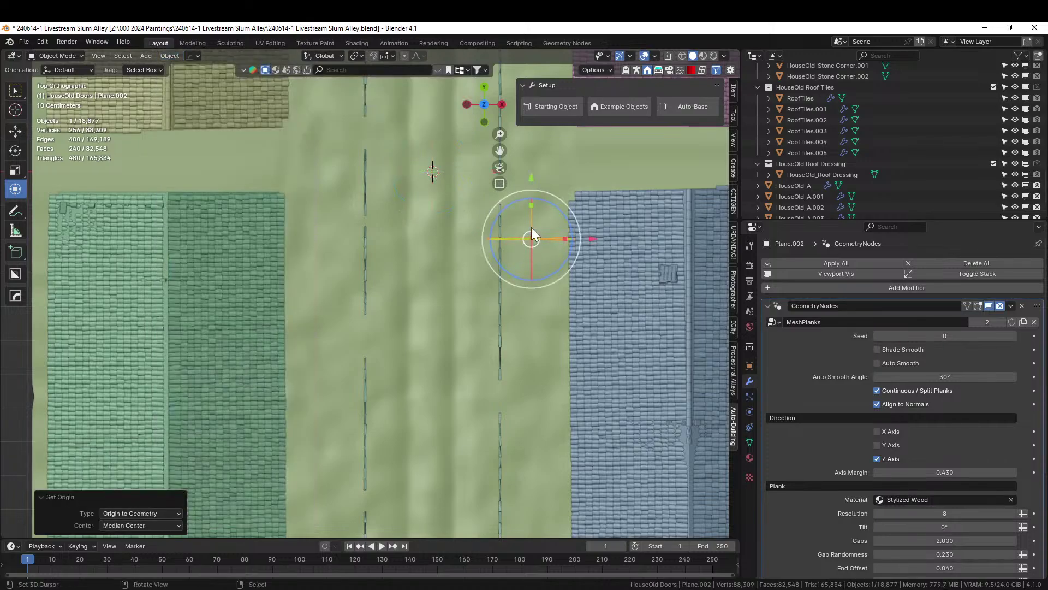
# Move the rotated panel about -4.56 m in X and -2.20 m in Y to the end of the central fence section
pyautogui.moveTo(511, 243); pyautogui.dragTo(511, 356, button='middle')
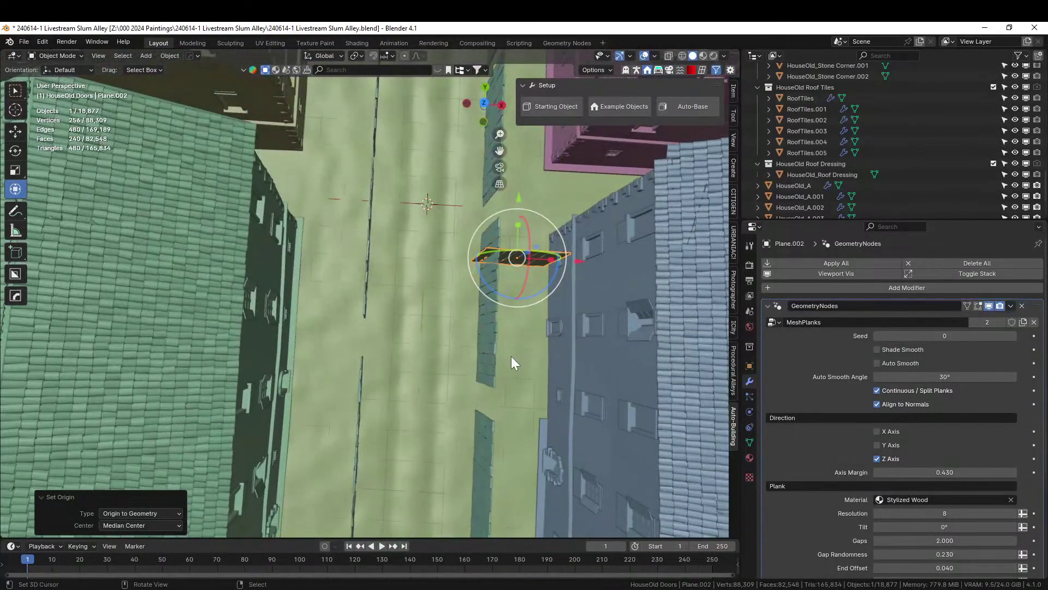
pyautogui.scroll(2, 511, 356)
pyautogui.press('g')
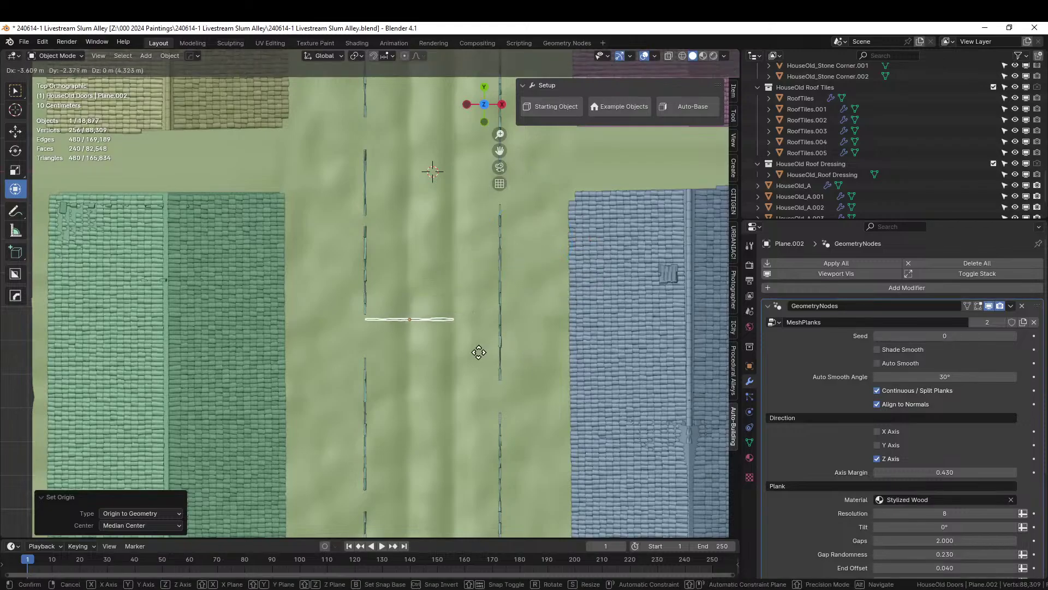
pyautogui.click(448, 346)
pyautogui.moveTo(447, 346); pyautogui.dragTo(392, 324, button='middle')
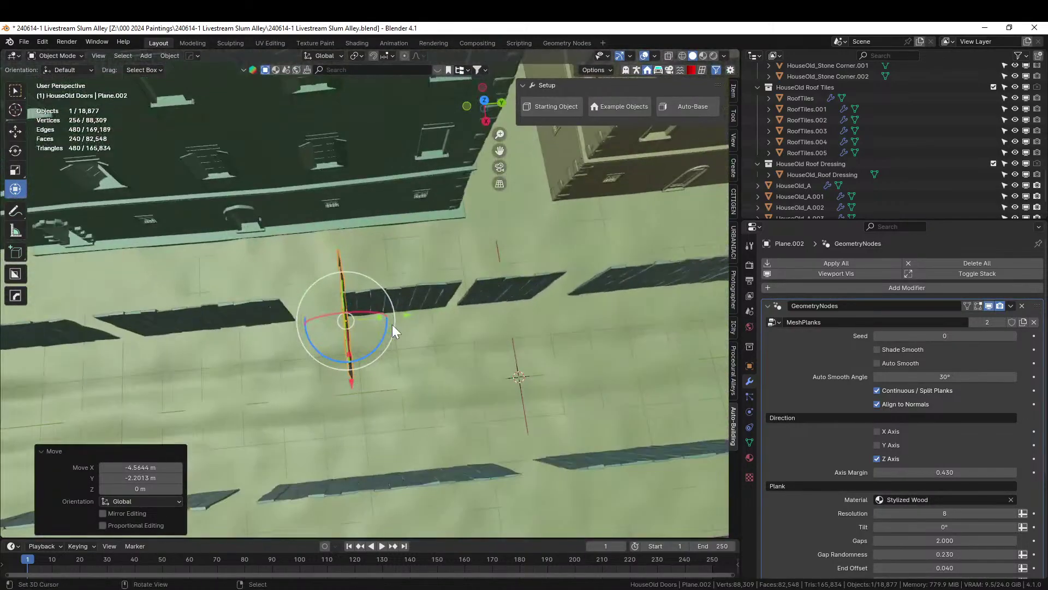
# Create a linked duplicate of the crosswise fence panel and move it about 2.54 m along Y
pyautogui.hotkey('alt', 'd')
pyautogui.rightClick(392, 324)
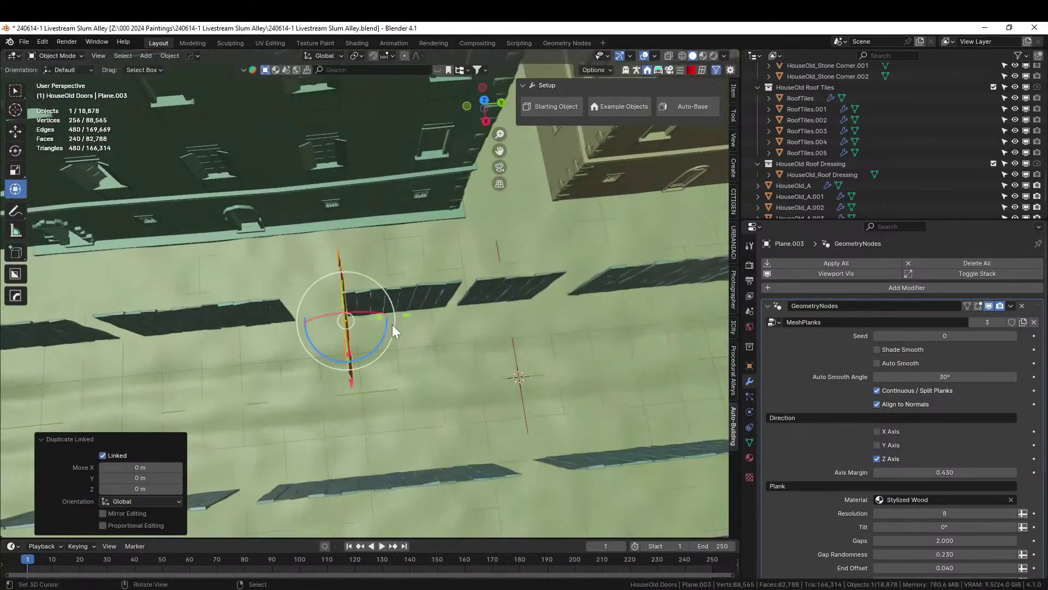
pyautogui.press('g')
pyautogui.press('y')
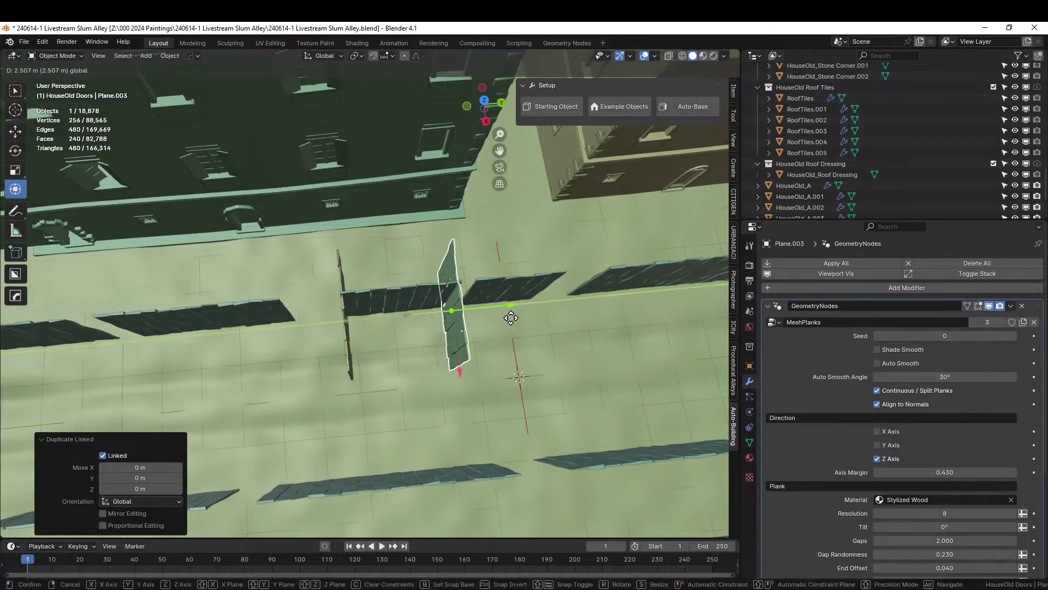
pyautogui.click(511, 317)
# Apply the plank Geometry Nodes modifier on both crosswise panels, making their object data single-user
pyautogui.moveTo(511, 318); pyautogui.dragTo(553, 232, button='middle')
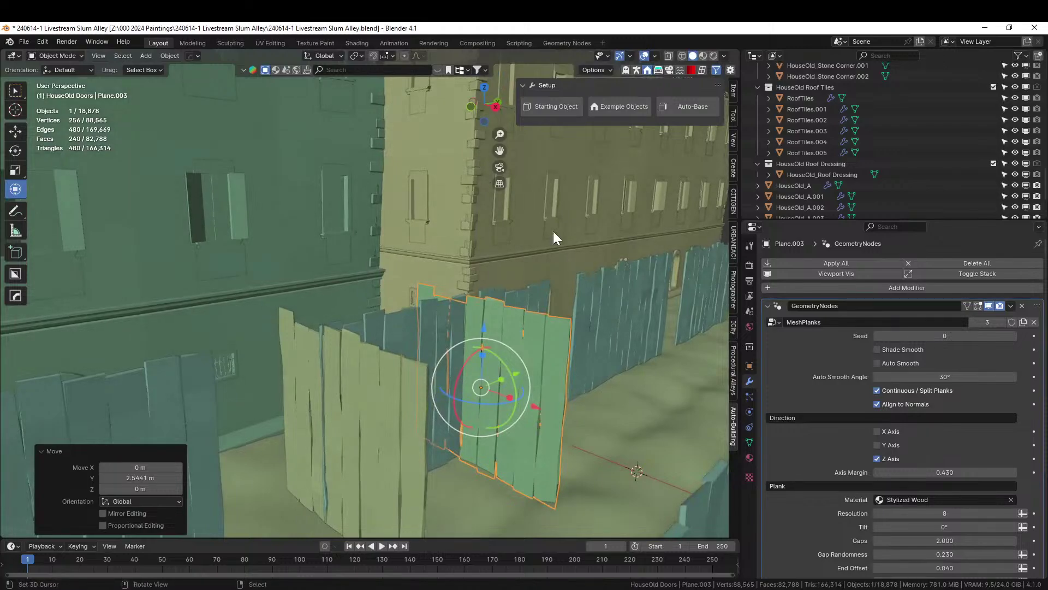
pyautogui.scroll(-1, 552, 238)
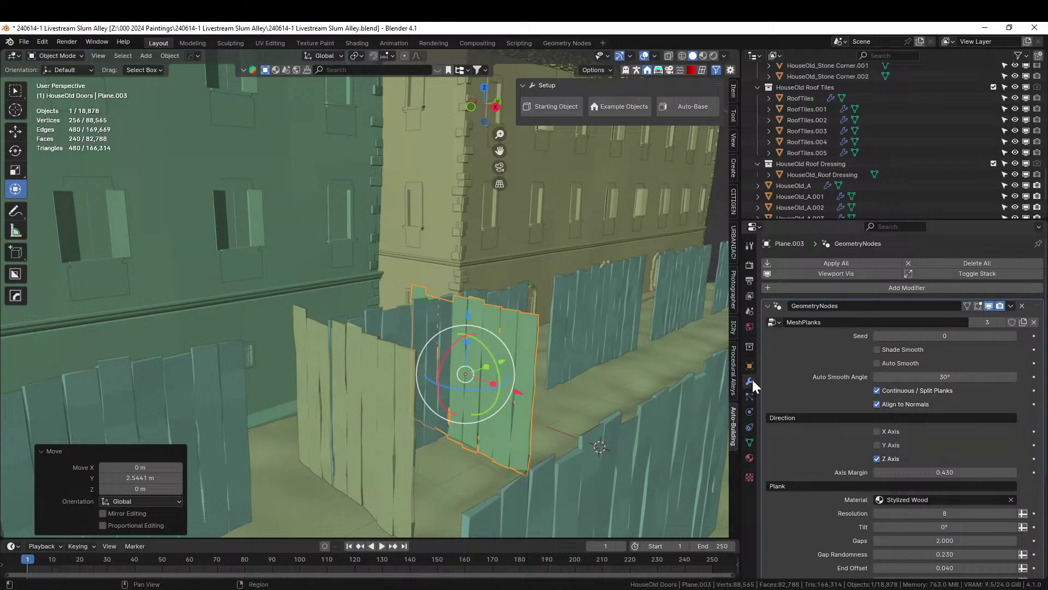
pyautogui.hotkey('ctrl', 'a')
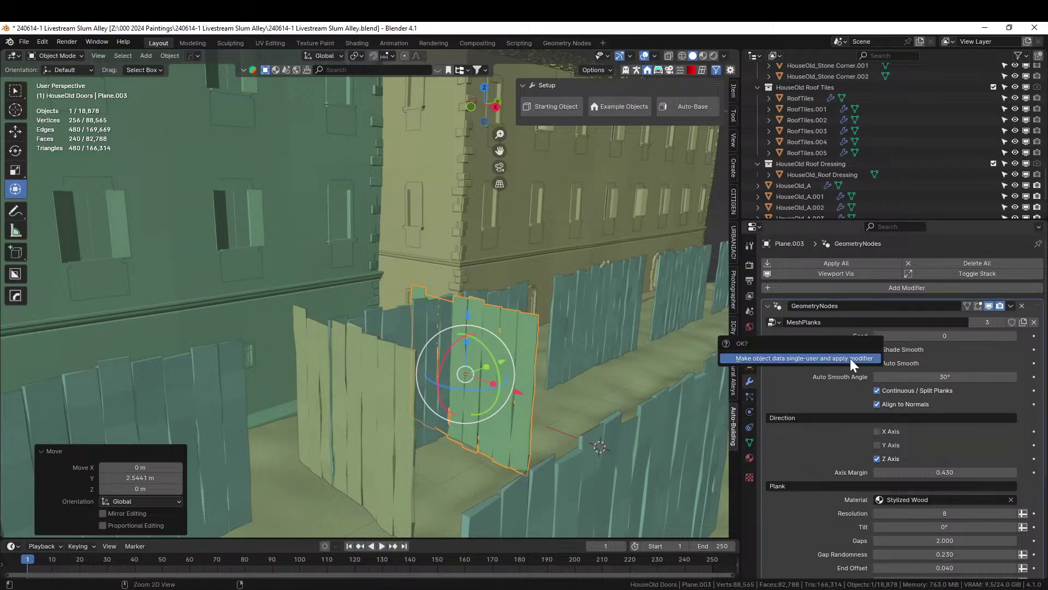
pyautogui.click(850, 358)
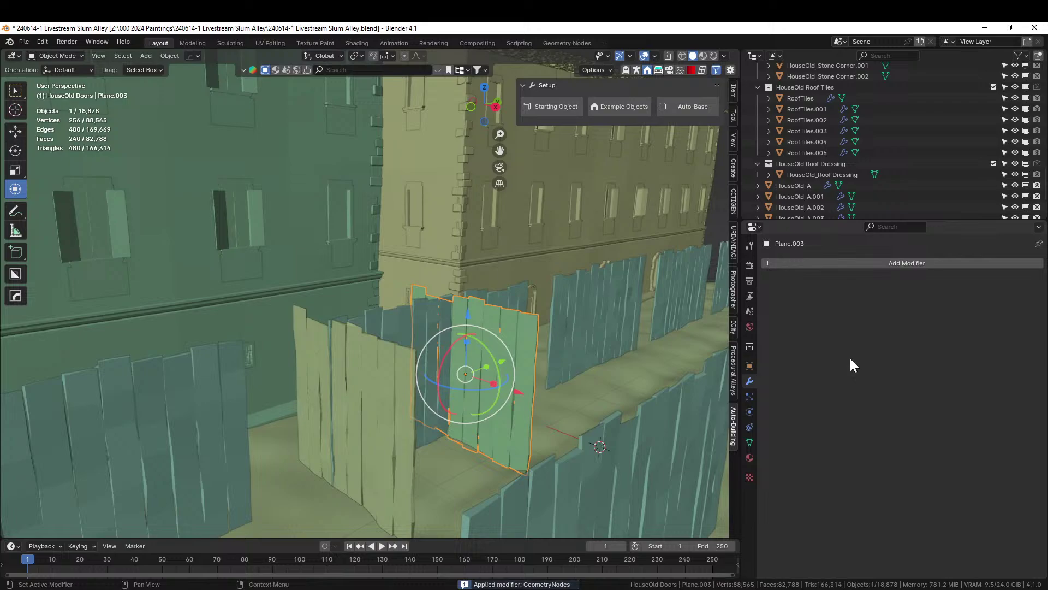
pyautogui.click(332, 420)
pyautogui.hotkey('ctrl', 'a')
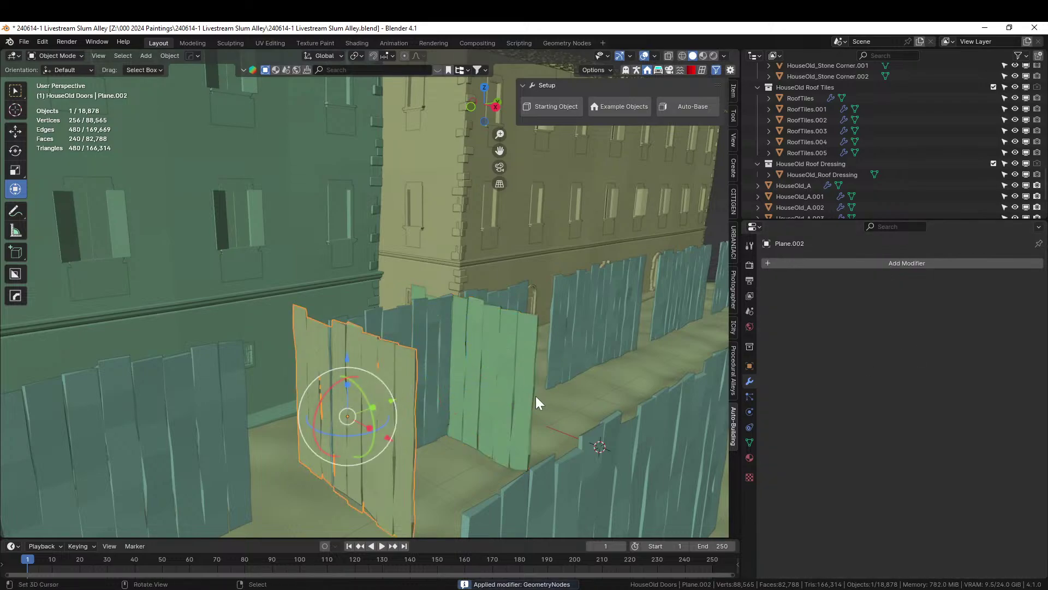
# Duplicate the second crosswise panel in place as an unlinked copy and rotate it 90° about X to lie flat
pyautogui.click(498, 353)
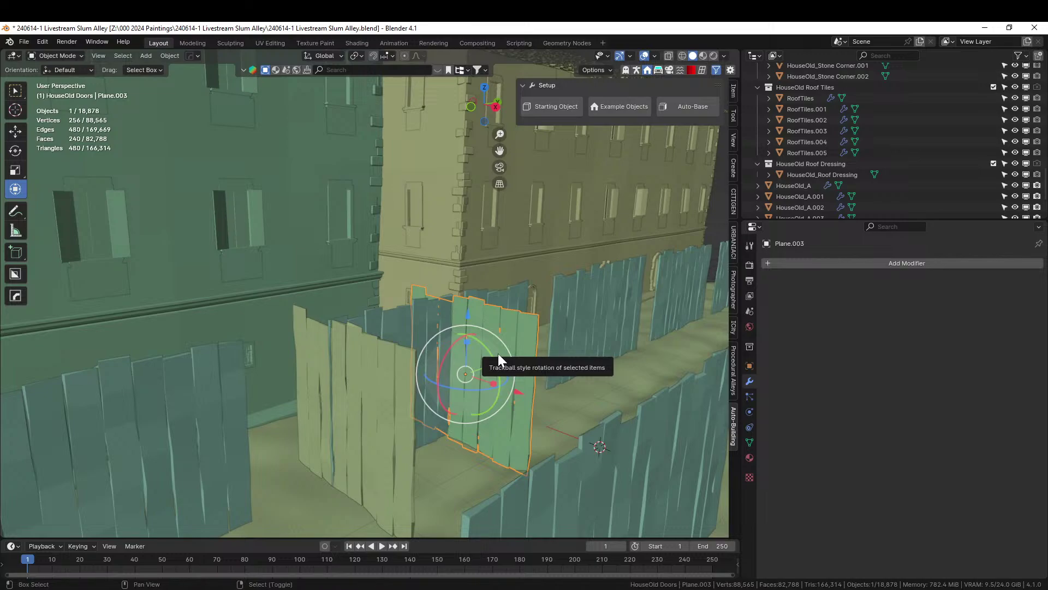
pyautogui.hotkey('shift', 'd')
pyautogui.rightClick(498, 352)
pyautogui.write('rx')
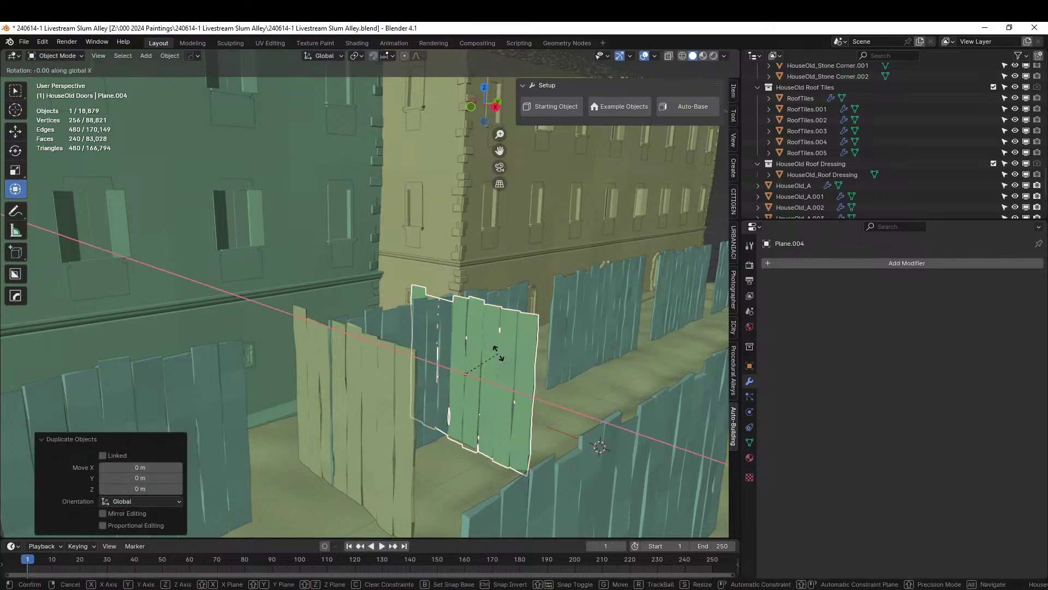
pyautogui.write('90')
pyautogui.press('Return')
# Move the flat panel about -1.26 m in Y between the two crosswise panels and raise it about 1.34 m as a roof
pyautogui.press('KP_7')
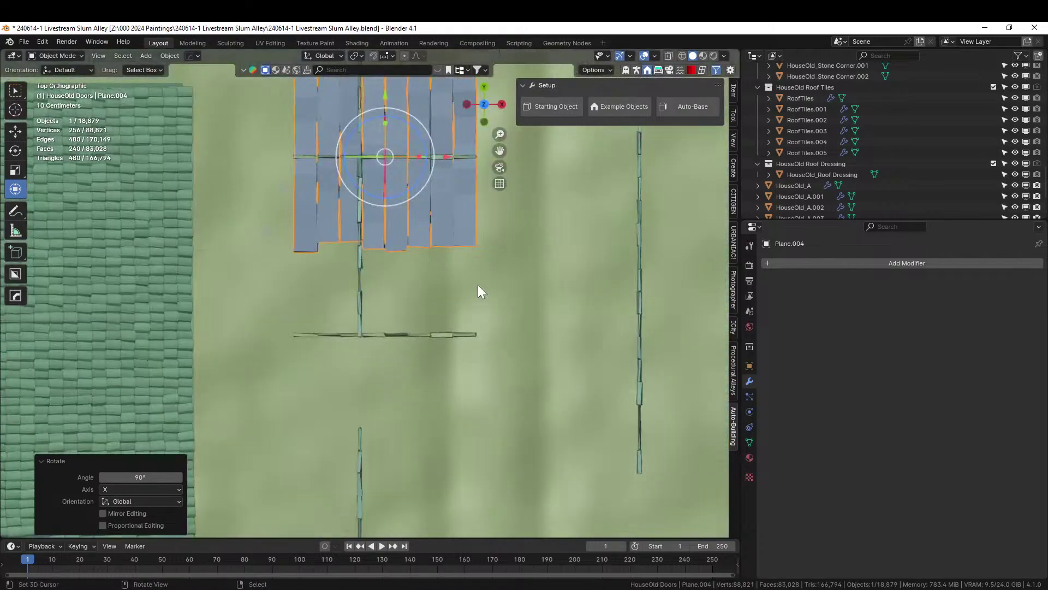
pyautogui.press('g')
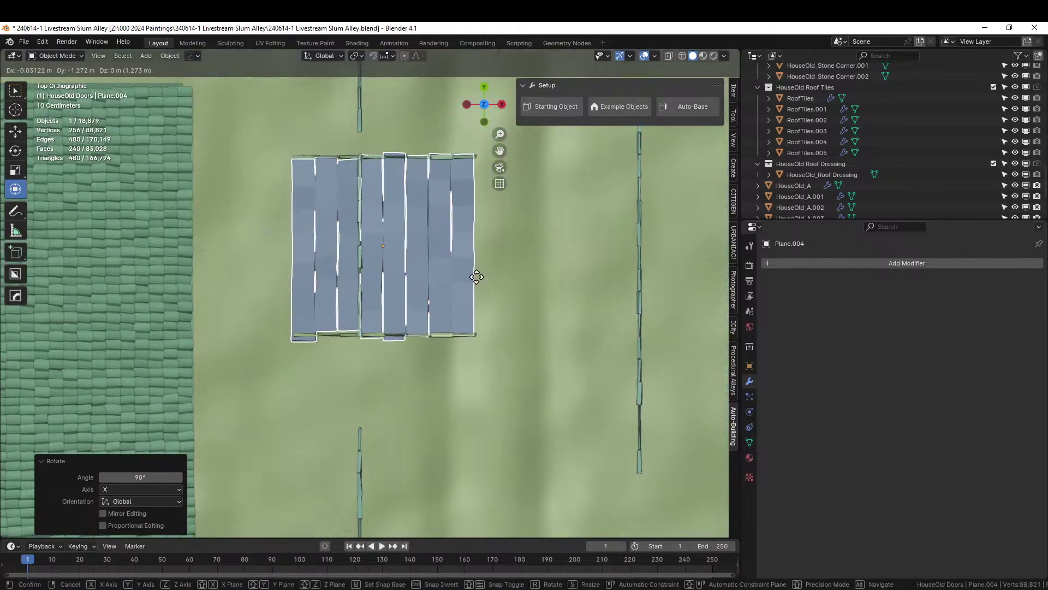
pyautogui.click(475, 274)
pyautogui.moveTo(475, 273); pyautogui.dragTo(459, 407, button='middle')
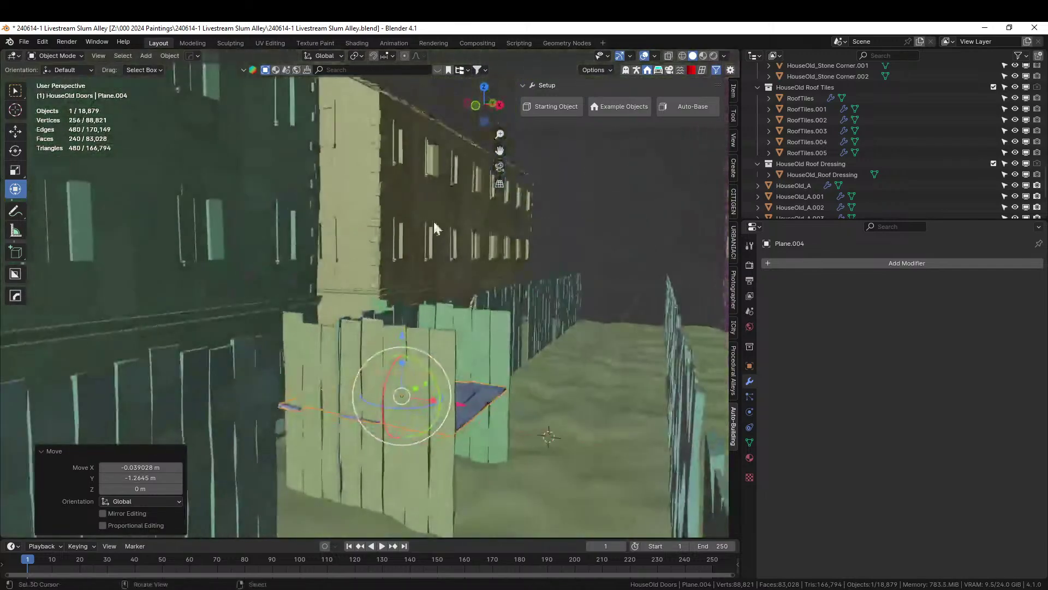
pyautogui.press('g')
pyautogui.press('z')
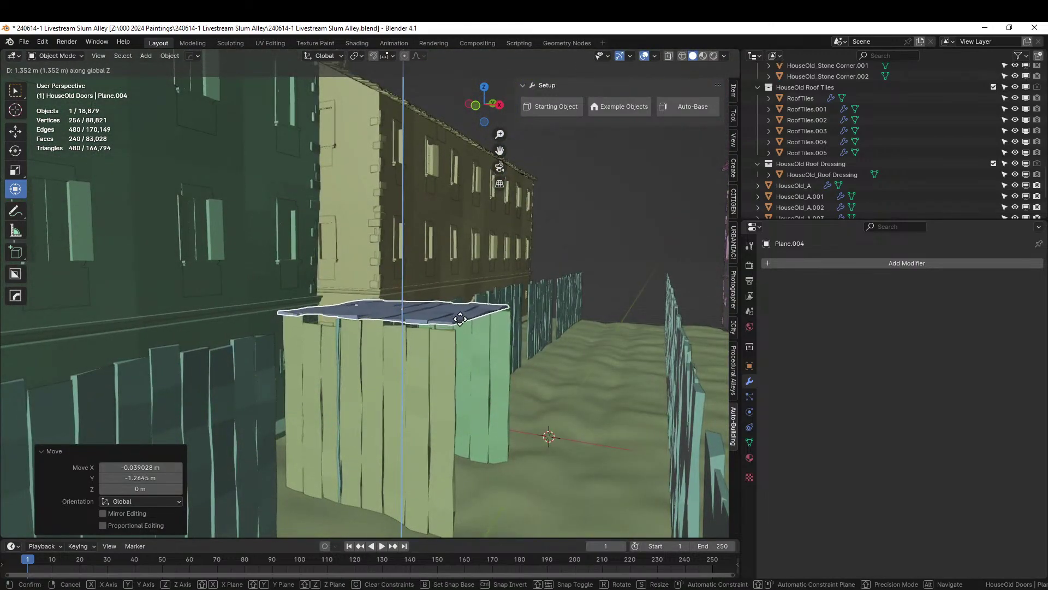
pyautogui.click(460, 321)
# Enter Edit Mode on the plank fence and select all linked faces of the short panel beside the shelter
pyautogui.moveTo(460, 320); pyautogui.dragTo(341, 299, button='middle')
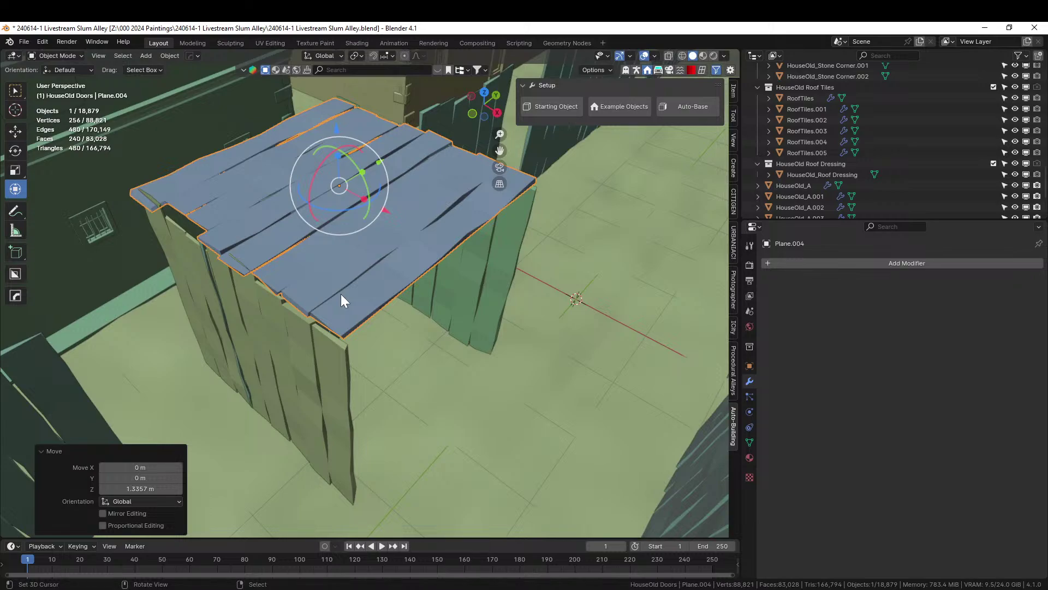
pyautogui.moveTo(342, 308); pyautogui.dragTo(360, 381, button='middle')
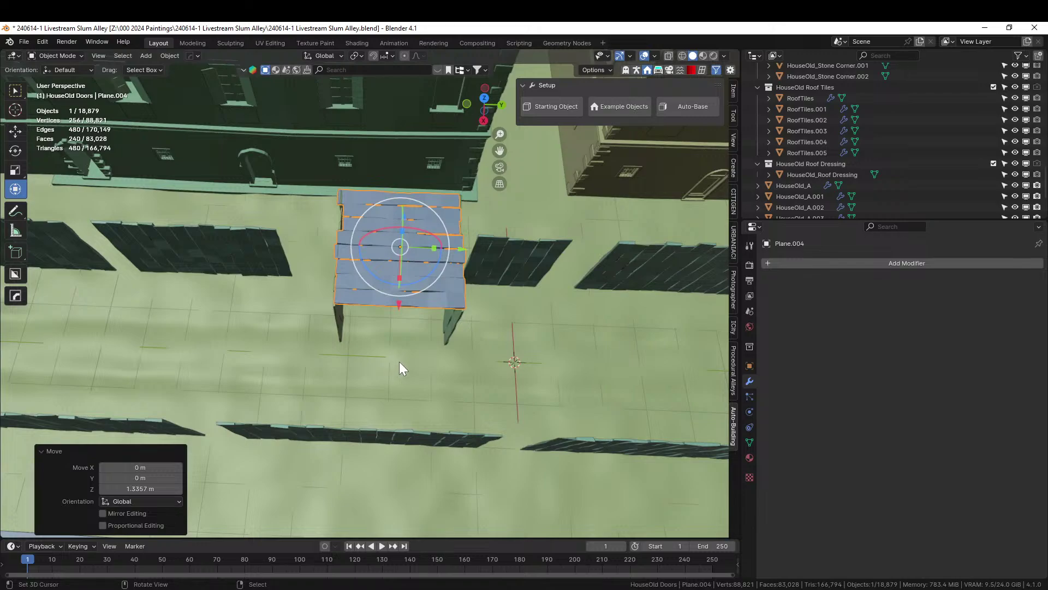
pyautogui.click(518, 262)
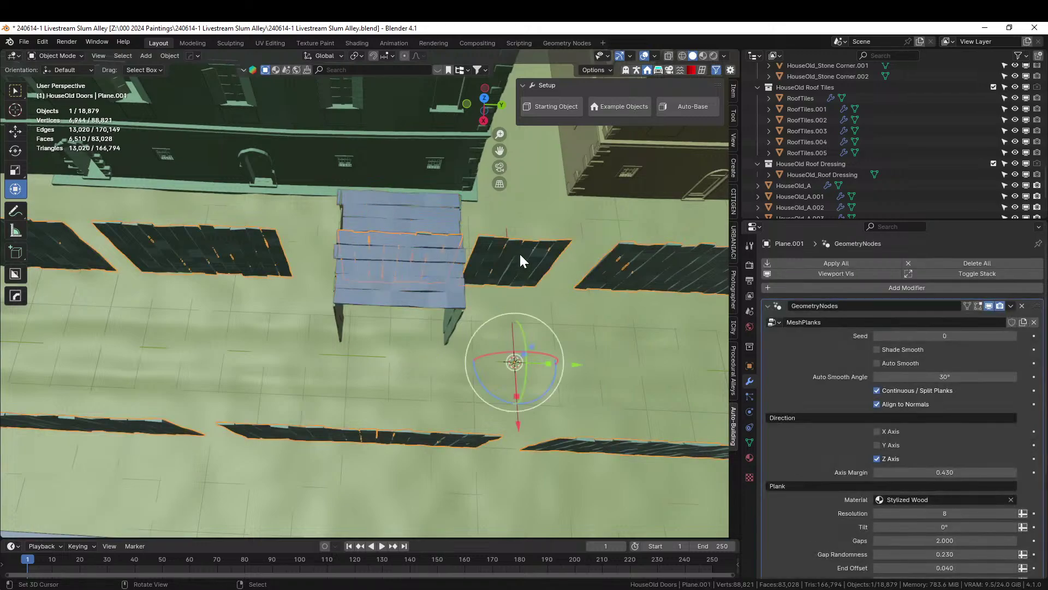
pyautogui.press('Tab')
pyautogui.click(519, 252)
pyautogui.press('l')
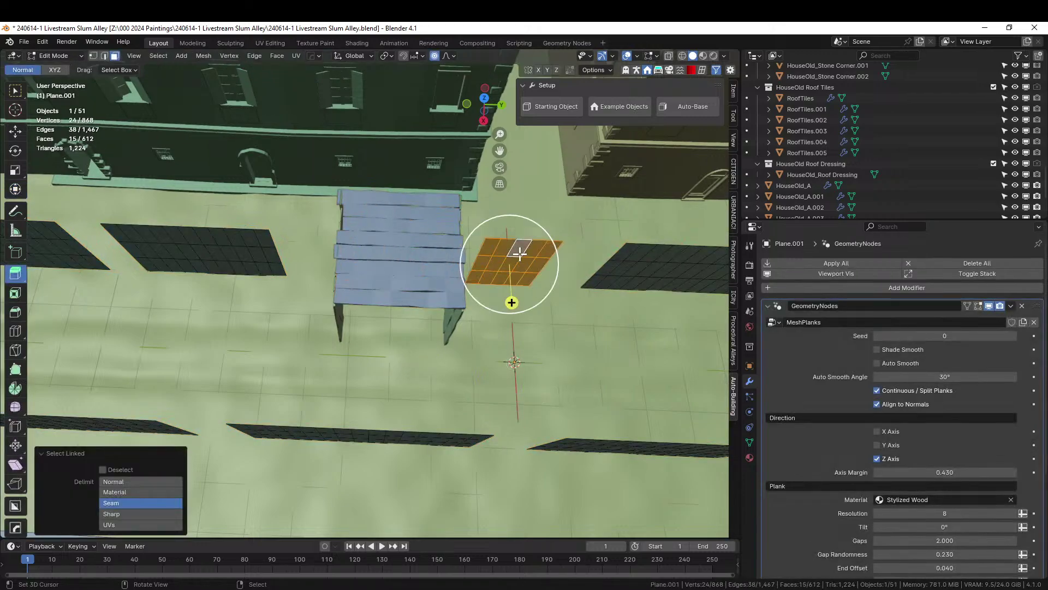
# Duplicate the short panel's faces in place, separate the copy into its own object, and select it in Object Mode
pyautogui.press('p')
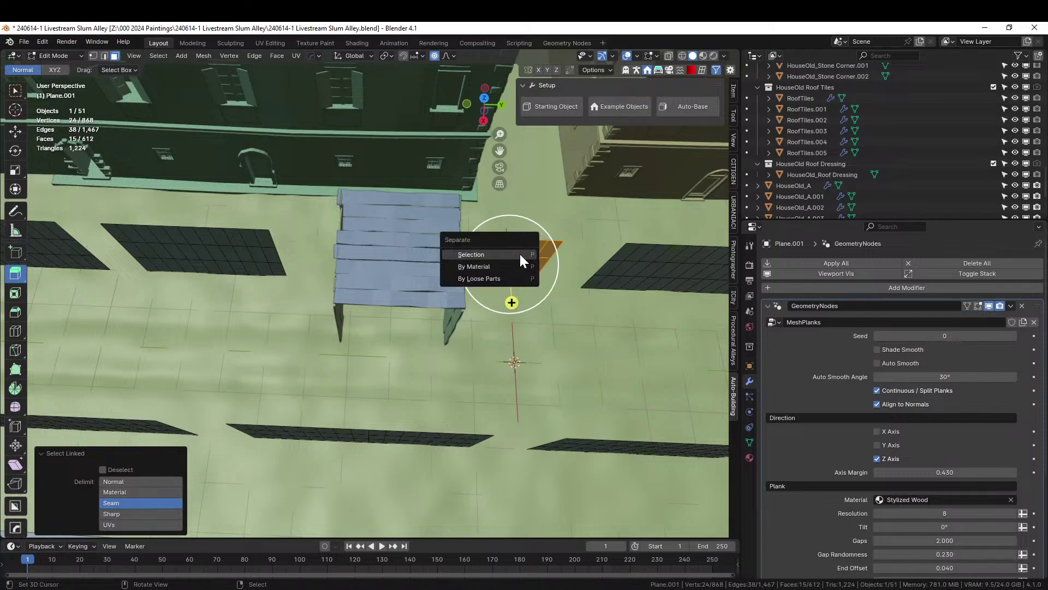
pyautogui.click(519, 252)
pyautogui.press('g')
pyautogui.click(519, 252)
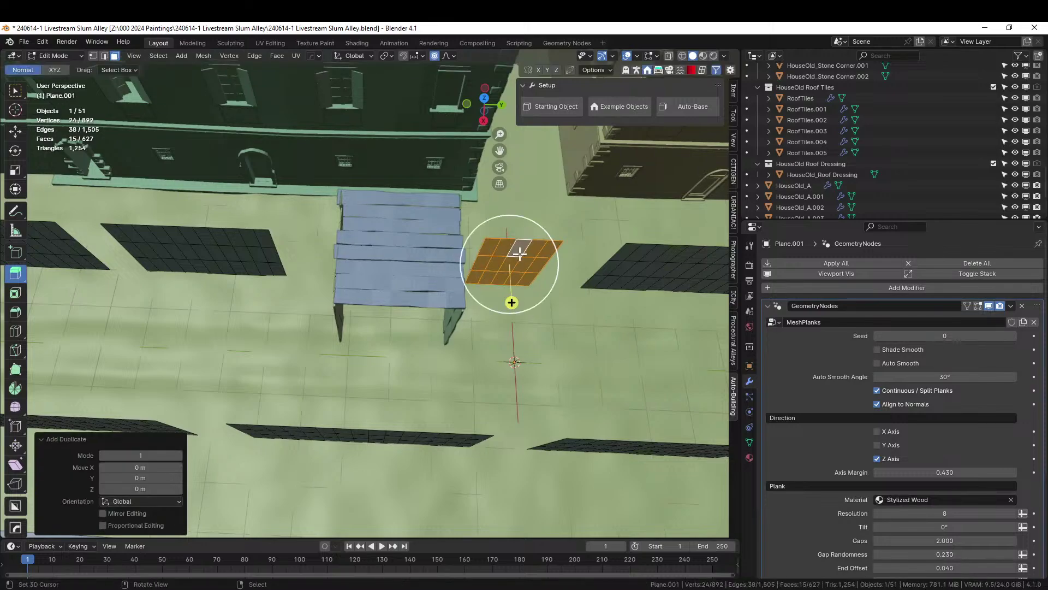
pyautogui.press('p')
pyautogui.click(519, 252)
pyautogui.press('Tab')
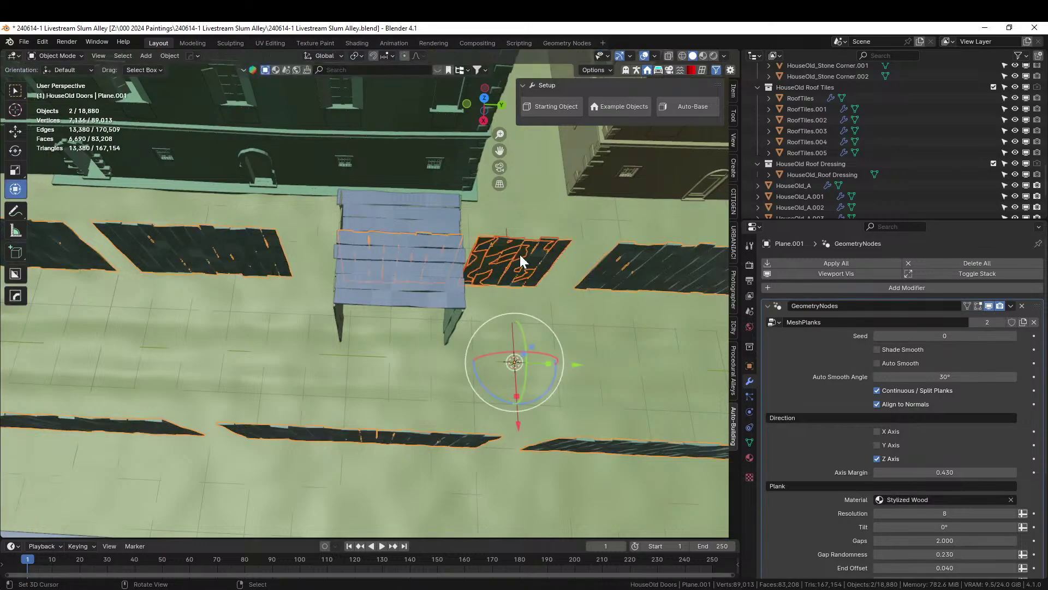
pyautogui.click(527, 249)
# Move the separated short panel in top view about 1.70 m in X and -2.87 m in Y to the shelter's open front
pyautogui.press('KP_7')
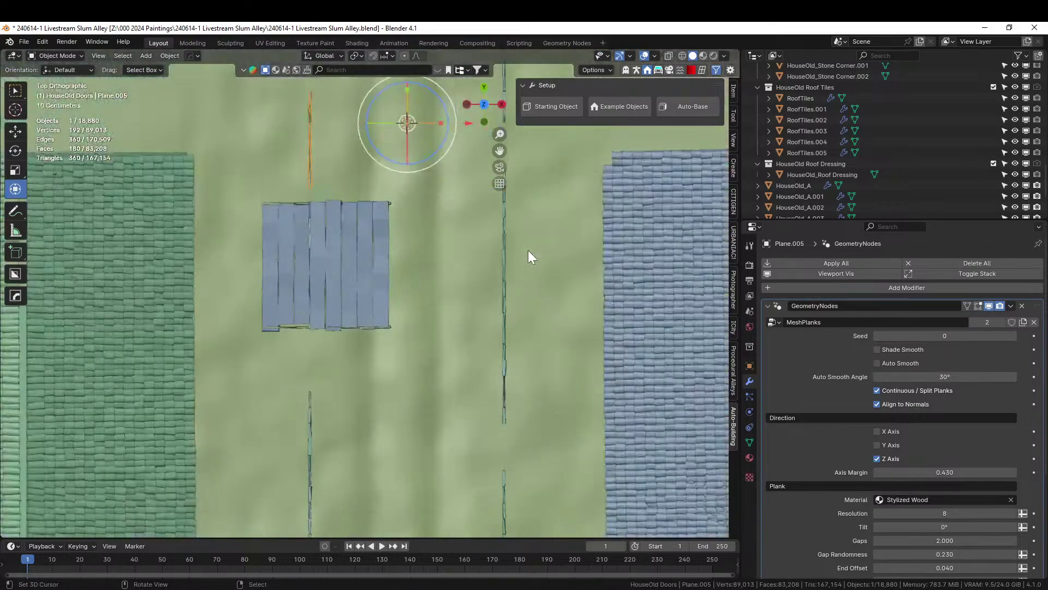
pyautogui.press('g')
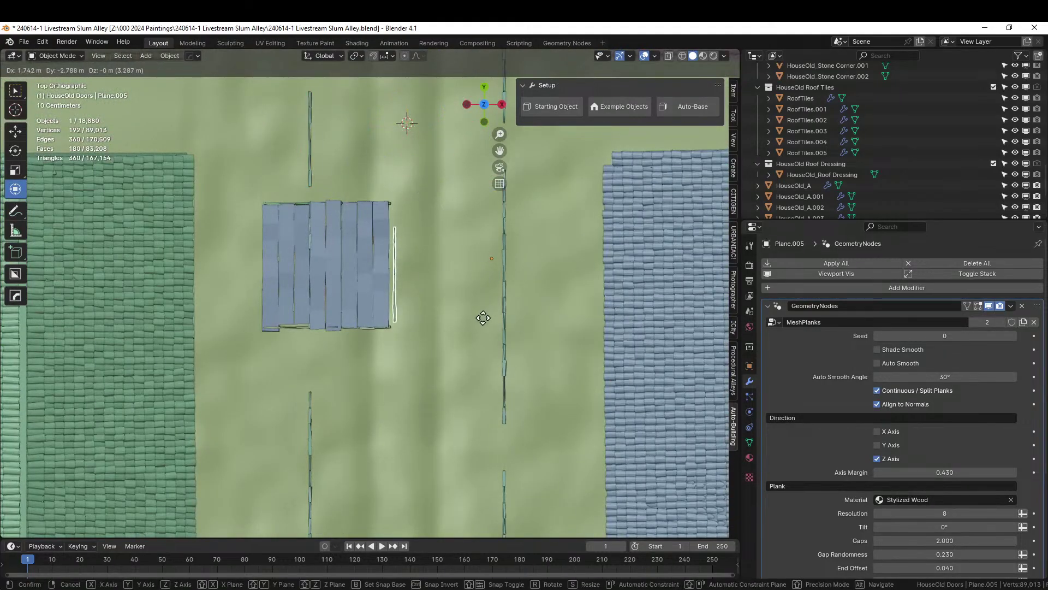
pyautogui.click(481, 319)
# Set the front panel's origin to its geometry and rotate the panel 180° about X
pyautogui.moveTo(481, 320); pyautogui.dragTo(327, 240, button='middle')
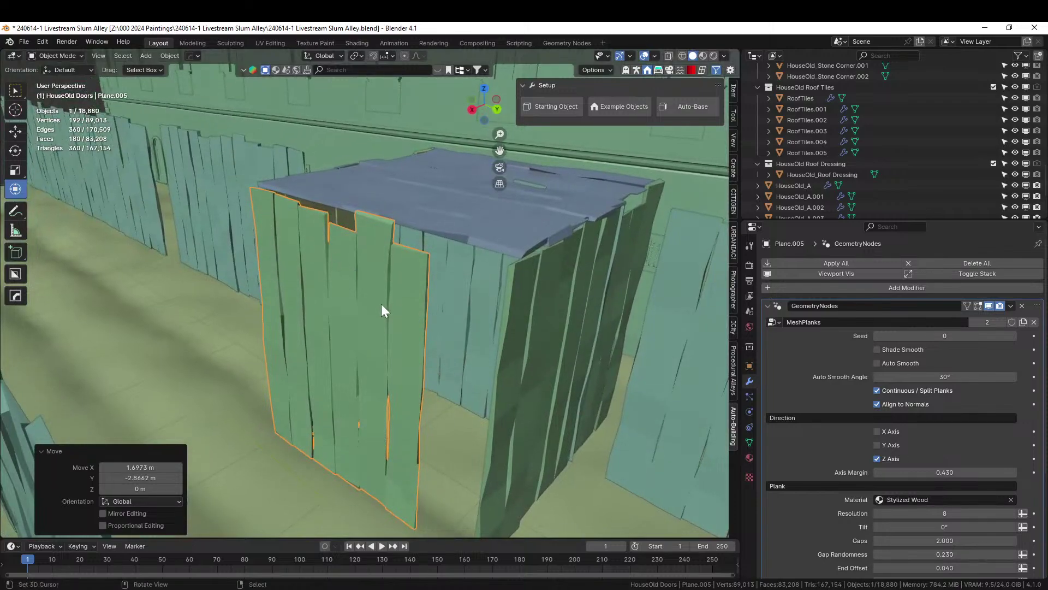
pyautogui.click(176, 55)
pyautogui.moveTo(191, 79)
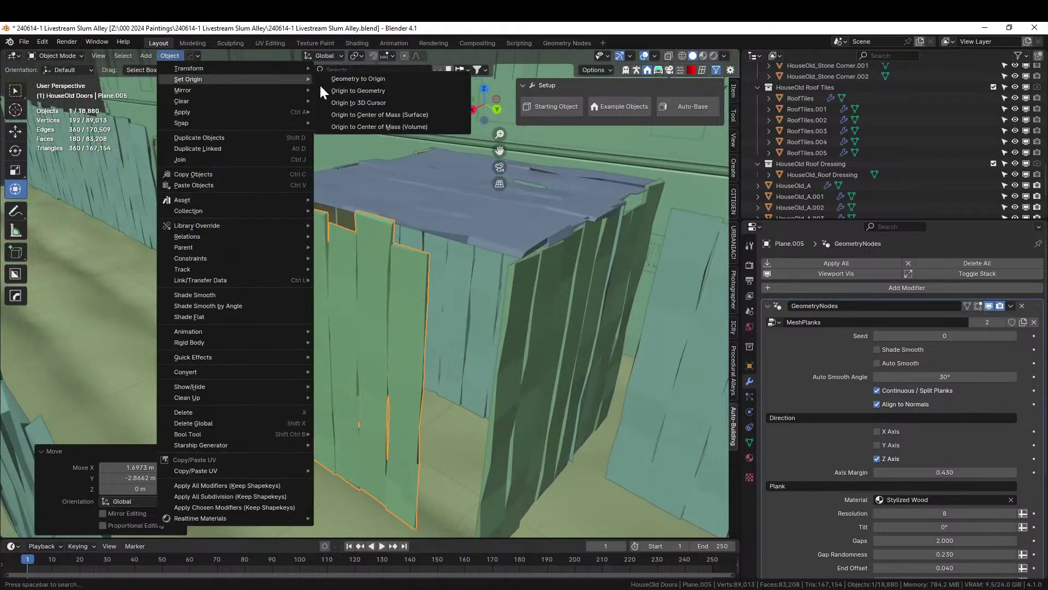
pyautogui.click(365, 90)
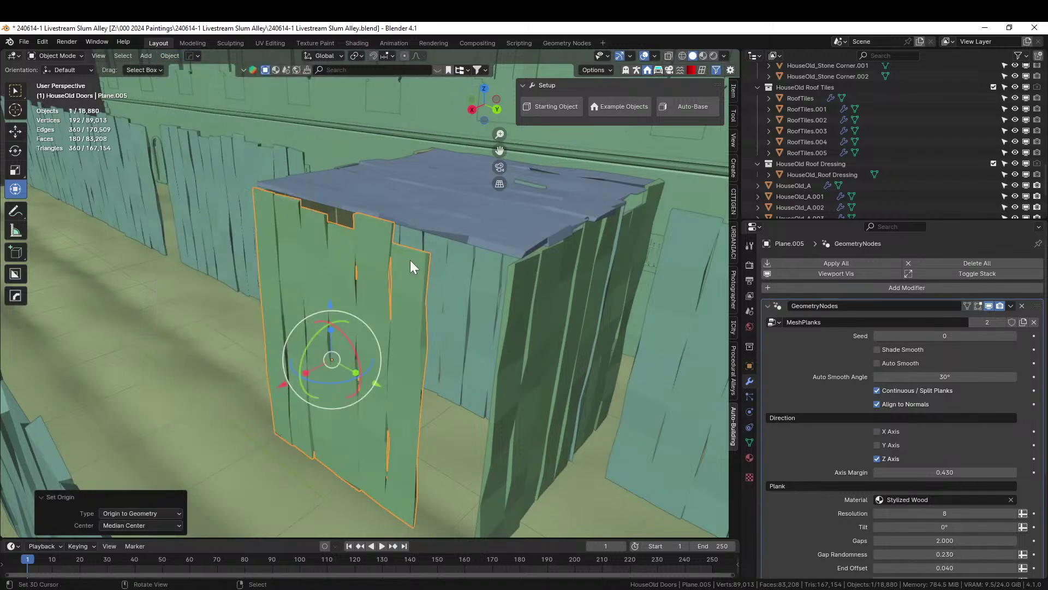
pyautogui.write('rx180')
pyautogui.press('Return')
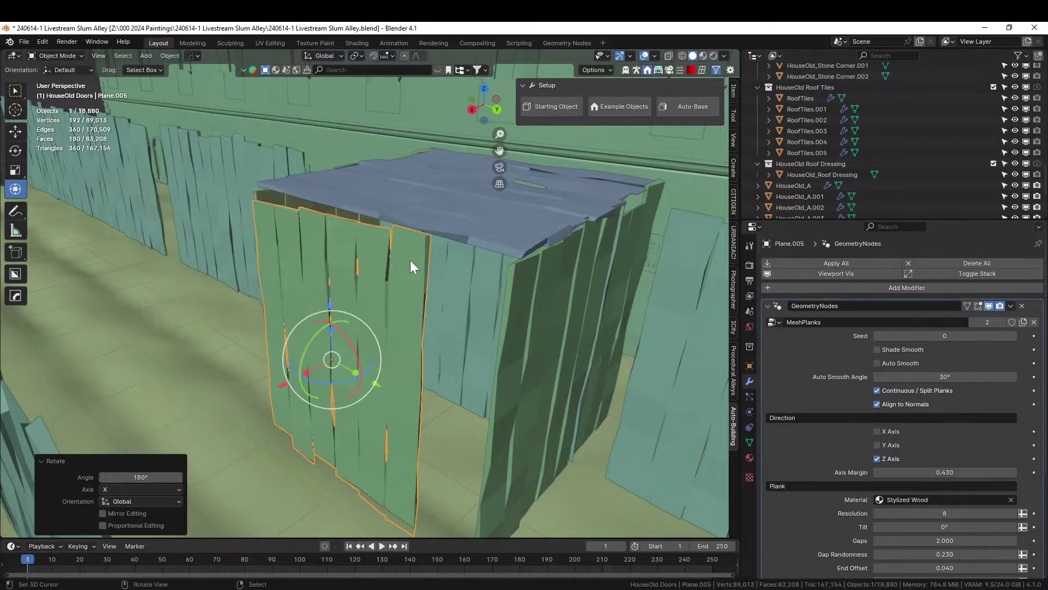
# Fit the front panel under the roof edge by moving it about -0.18 m and back 0.08 m along X
pyautogui.moveTo(410, 260); pyautogui.dragTo(509, 282, button='middle')
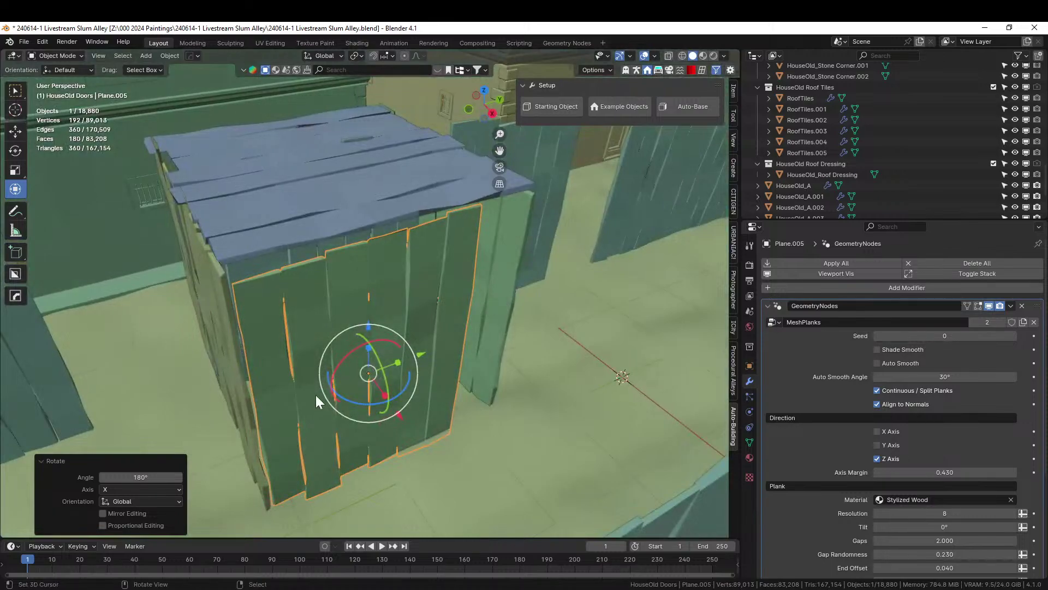
pyautogui.press('g')
pyautogui.press('x')
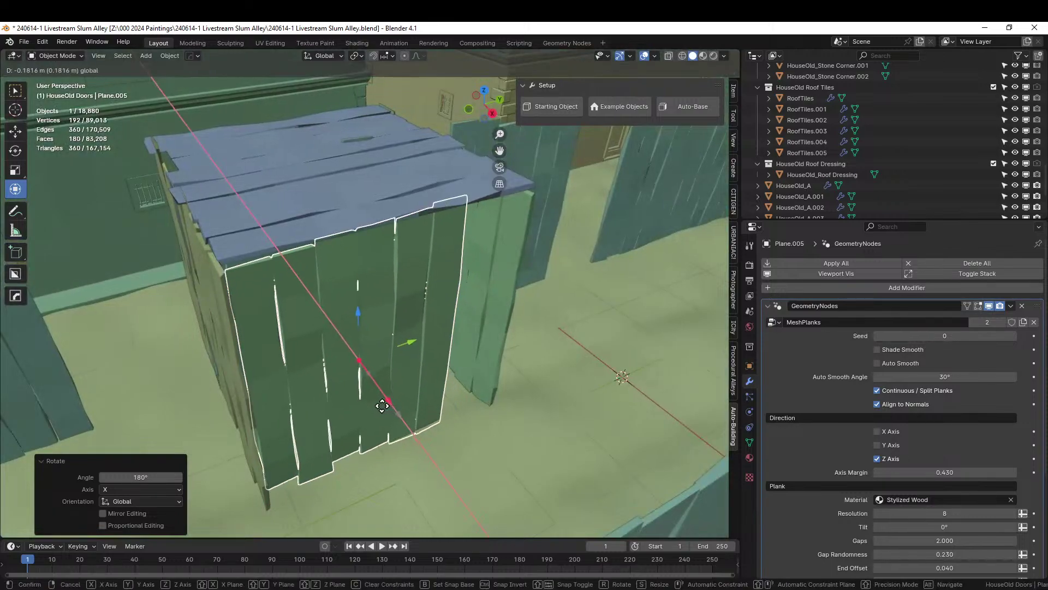
pyautogui.click(382, 406)
pyautogui.moveTo(382, 406); pyautogui.dragTo(306, 441, button='middle')
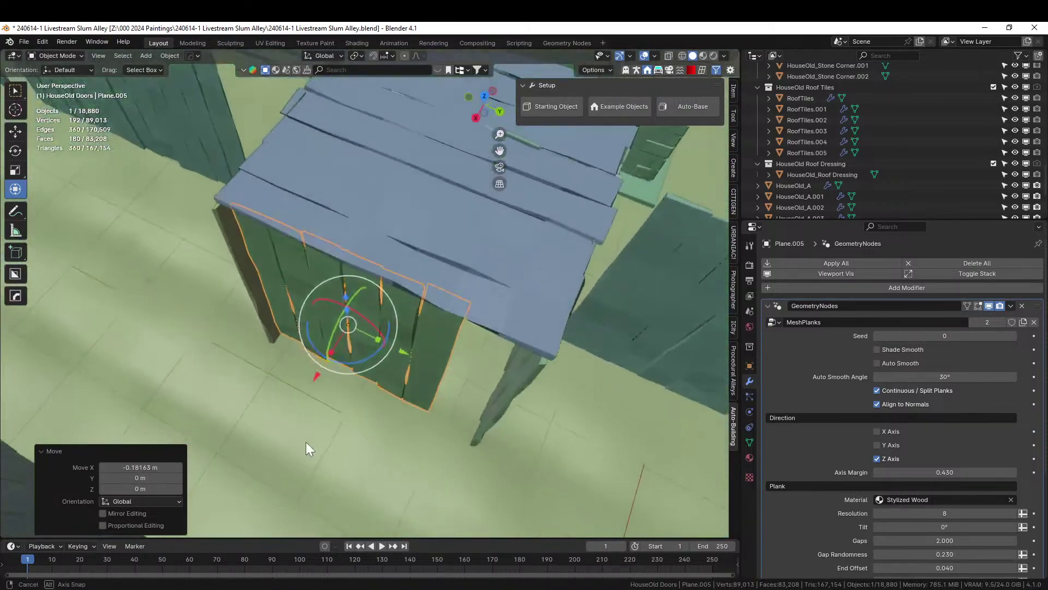
pyautogui.press('g')
pyautogui.press('x')
pyautogui.click(317, 378)
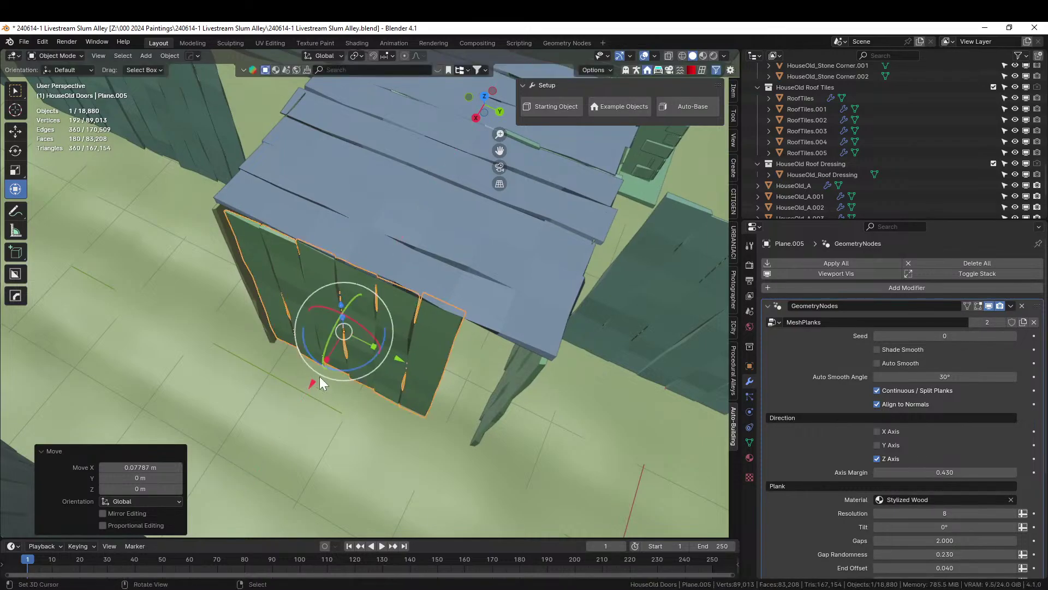
# Switch to the Kitbash3d Victorian file and look over its rows of buildings for usable slum pieces
pyautogui.moveTo(320, 376); pyautogui.dragTo(280, 403, button='middle')
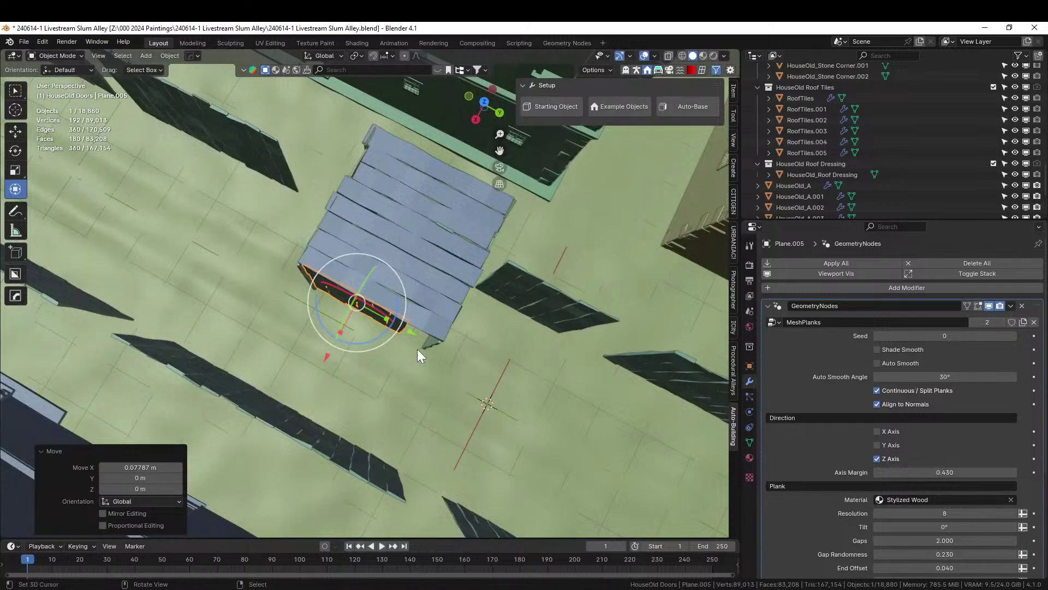
pyautogui.moveTo(417, 349); pyautogui.dragTo(381, 330, button='middle')
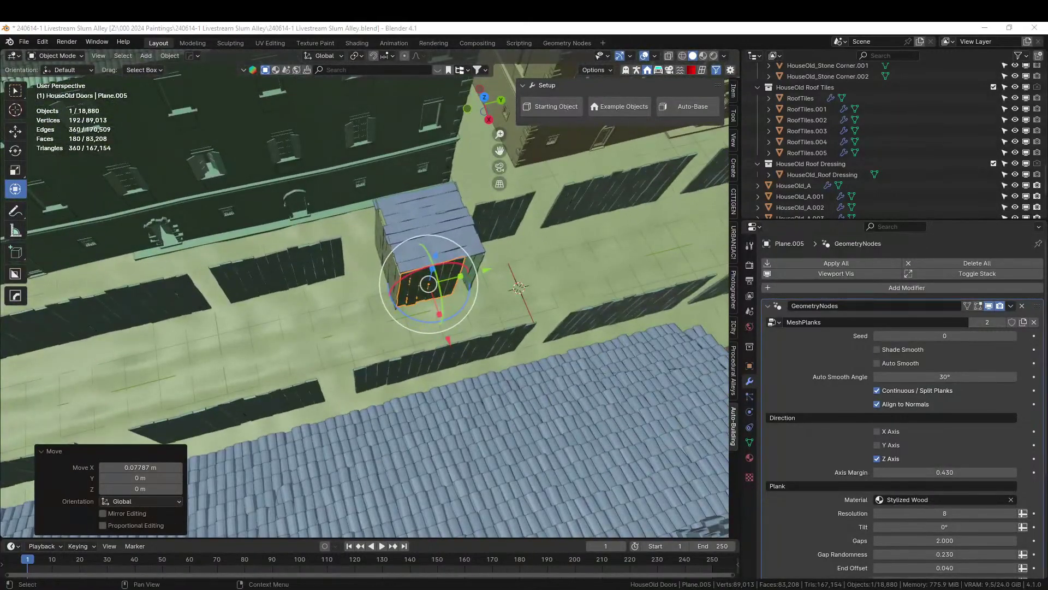
pyautogui.hotkey('alt', 'Tab')
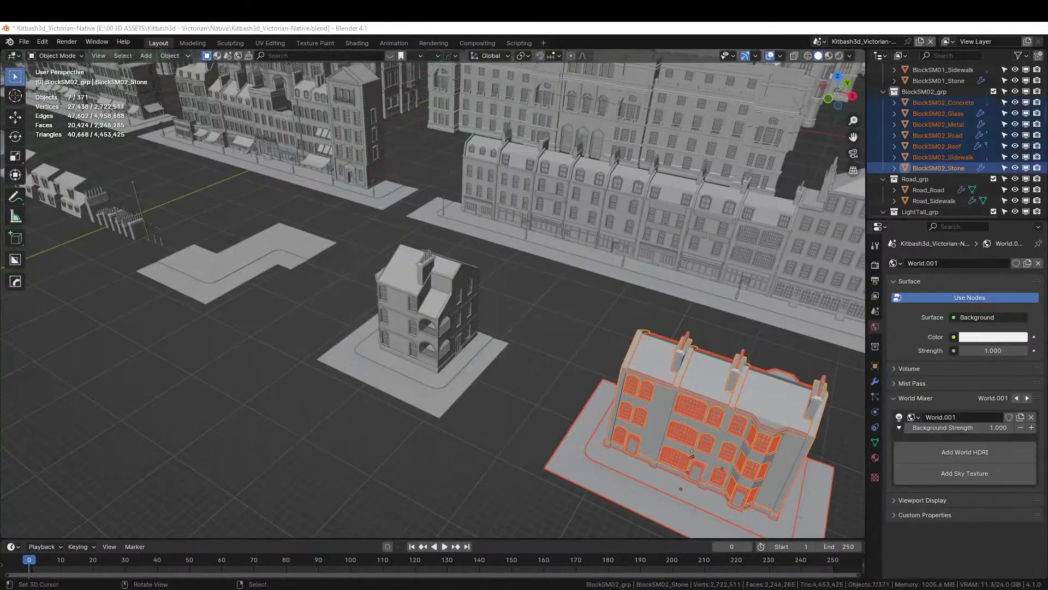
pyautogui.scroll(-5, 575, 375)
pyautogui.moveTo(576, 377); pyautogui.dragTo(575, 365, button='middle')
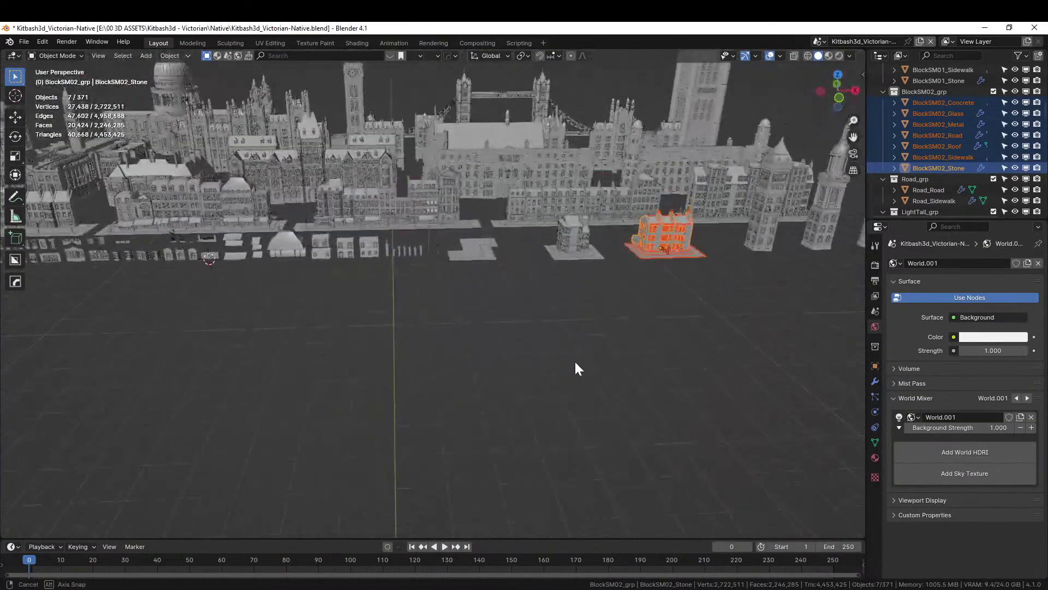
pyautogui.moveTo(426, 345); pyautogui.dragTo(393, 441, button='middle')
pyautogui.moveTo(472, 416); pyautogui.dragTo(531, 387, button='middle')
pyautogui.scroll(5, 523, 359)
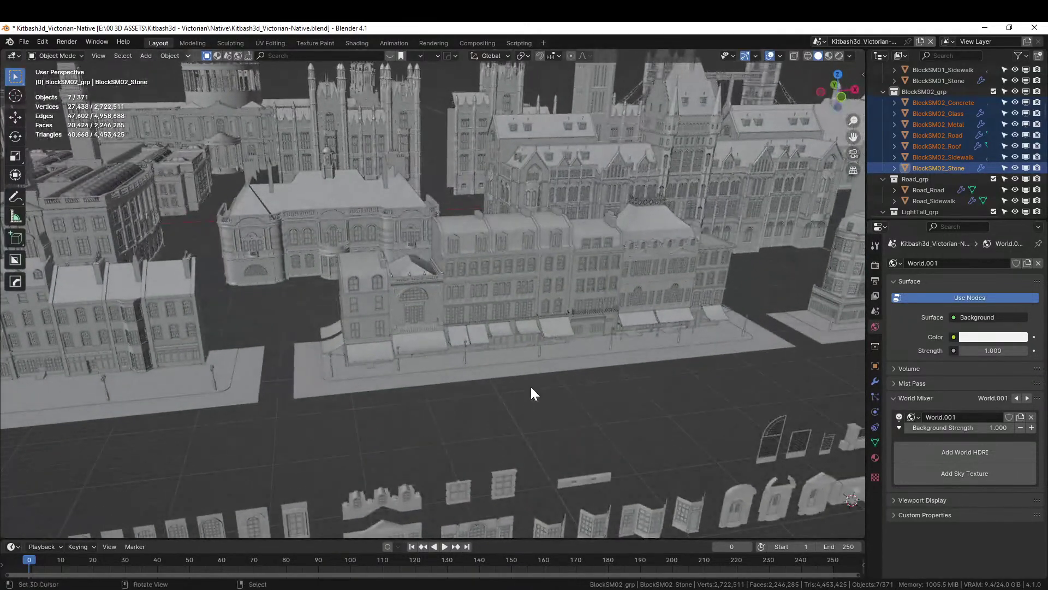
# Start opening another file without saving the Victorian one, and browse up to the 00 3D ASSETS folder
pyautogui.click(24, 42)
pyautogui.click(45, 65)
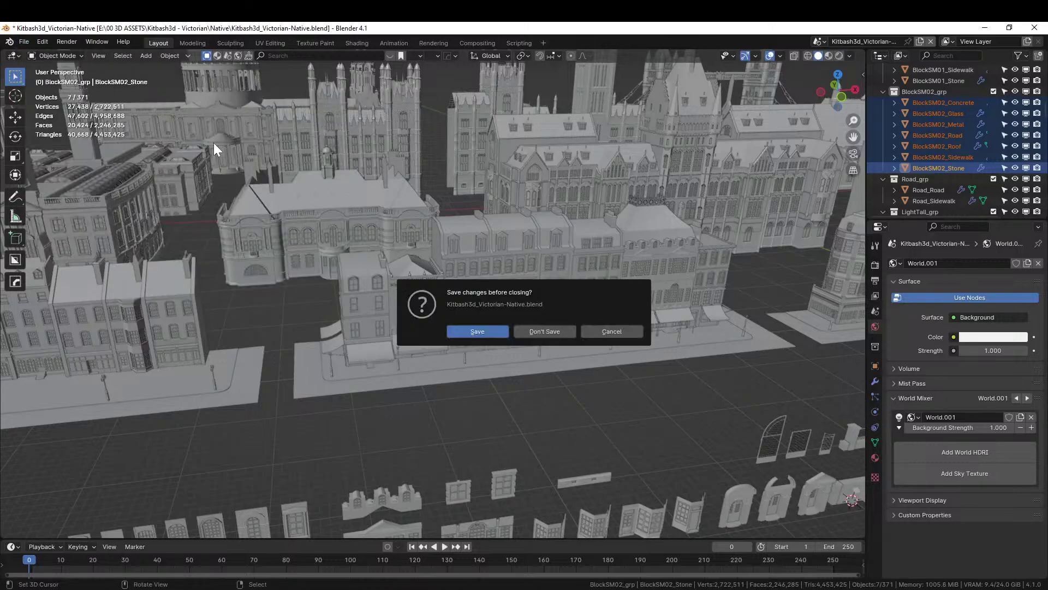
pyautogui.click(542, 328)
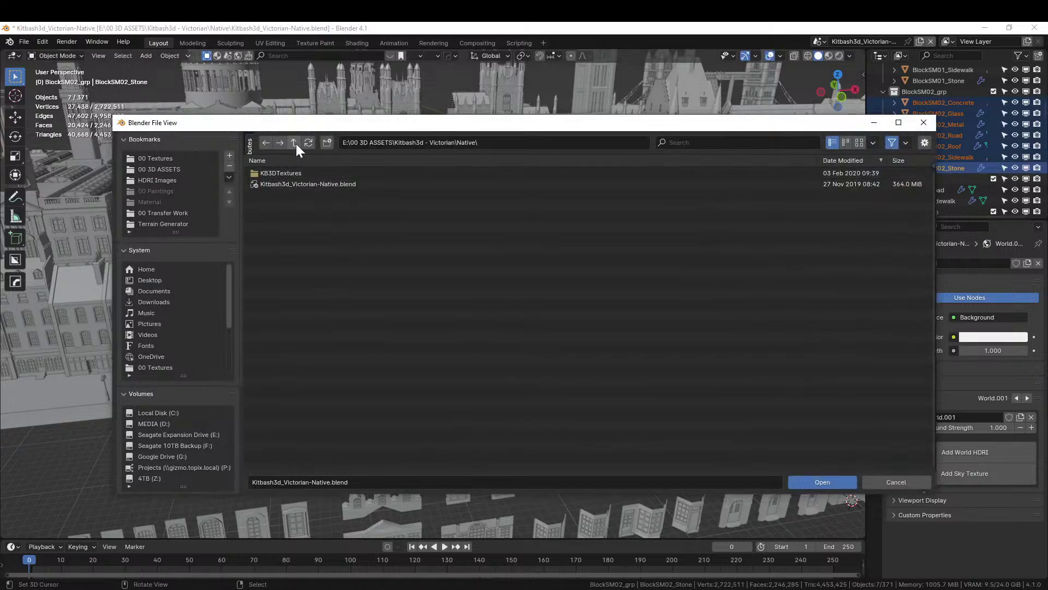
pyautogui.click(294, 142)
pyautogui.click(295, 142)
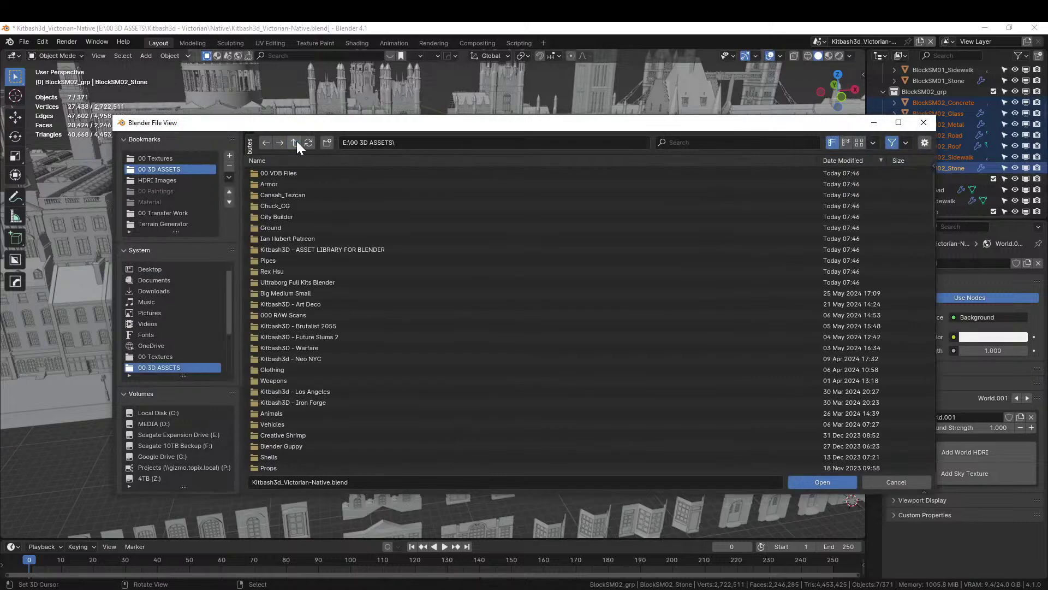
# Filter the asset folders by "fav" and open KB3D_Favelas-Native.blend from the Kitbash3D - Favelas folder
pyautogui.click(692, 143)
pyautogui.write('fav')
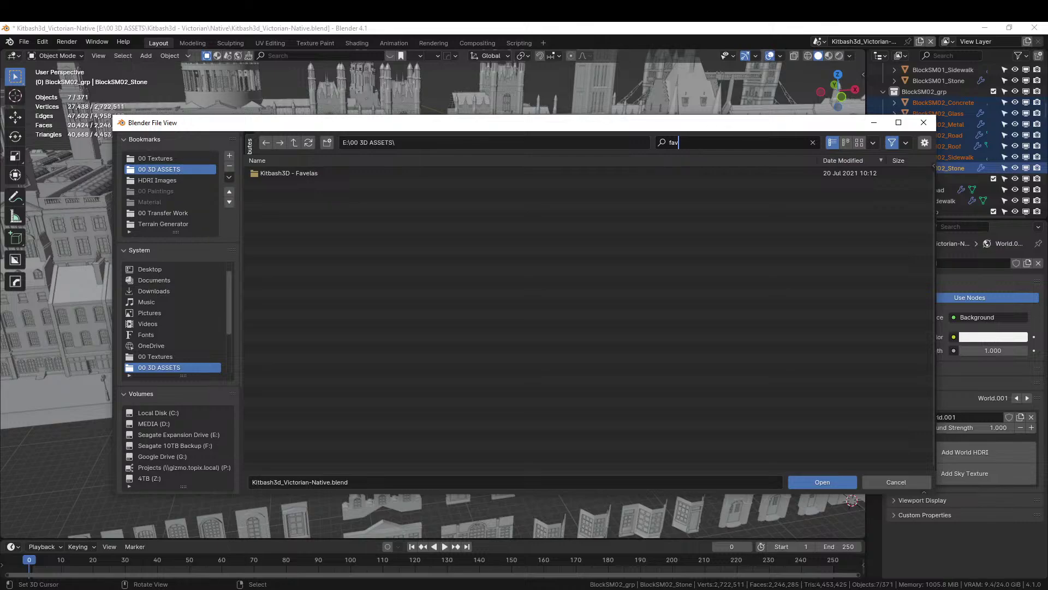
pyautogui.click(282, 171)
pyautogui.click(277, 172)
pyautogui.doubleClick(314, 184)
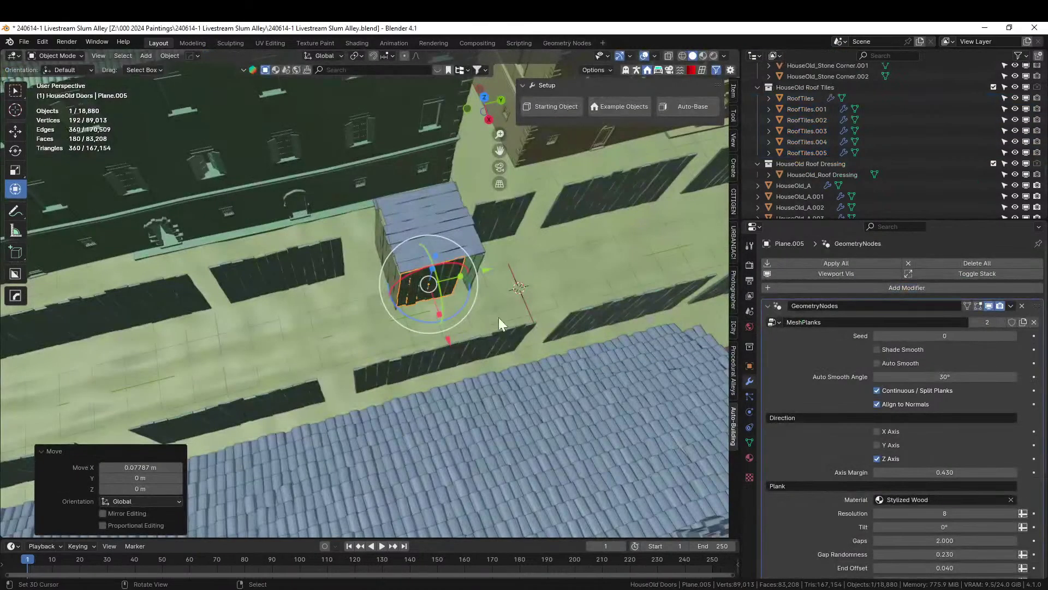
# In the slum alley file, nudge the shed's side wall Plane.002 slightly outward along Y and rotate it -1.72° about X
pyautogui.moveTo(499, 317); pyautogui.dragTo(565, 310, button='middle')
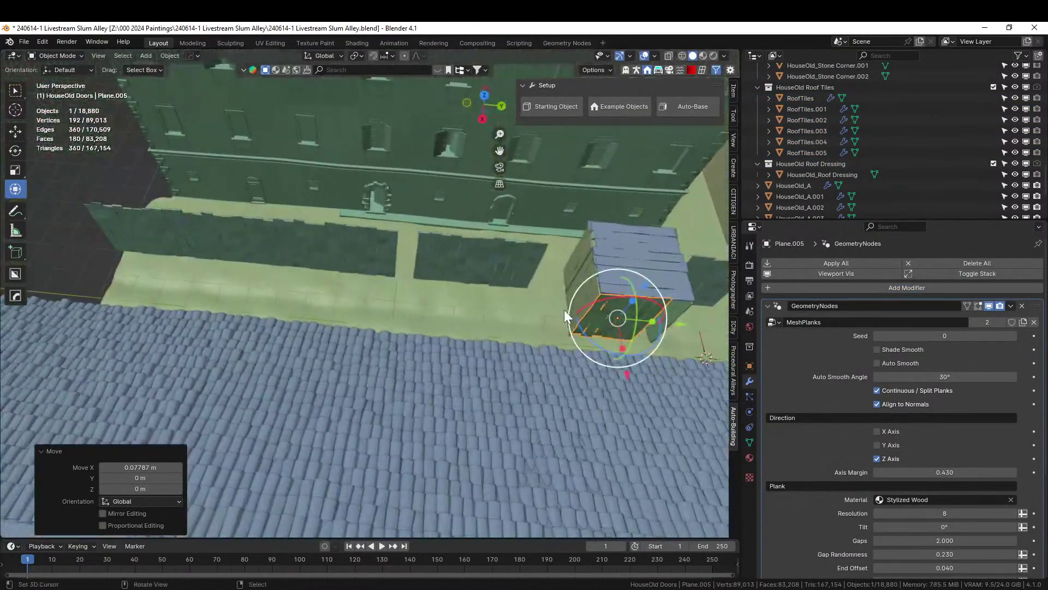
pyautogui.scroll(3, 564, 309)
pyautogui.scroll(2, 467, 320)
pyautogui.click(578, 309)
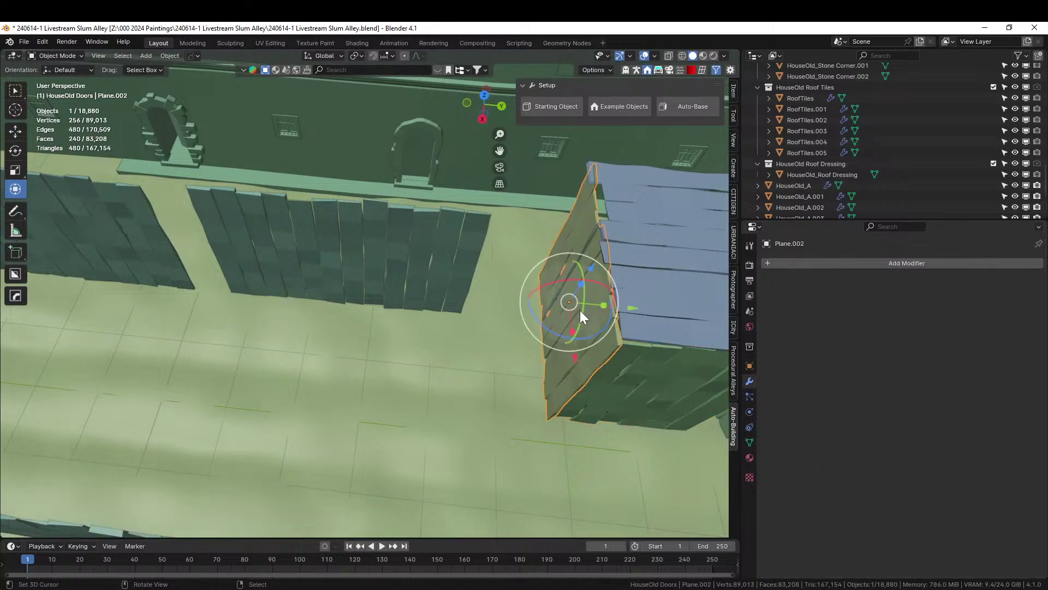
pyautogui.moveTo(625, 306); pyautogui.dragTo(595, 280)
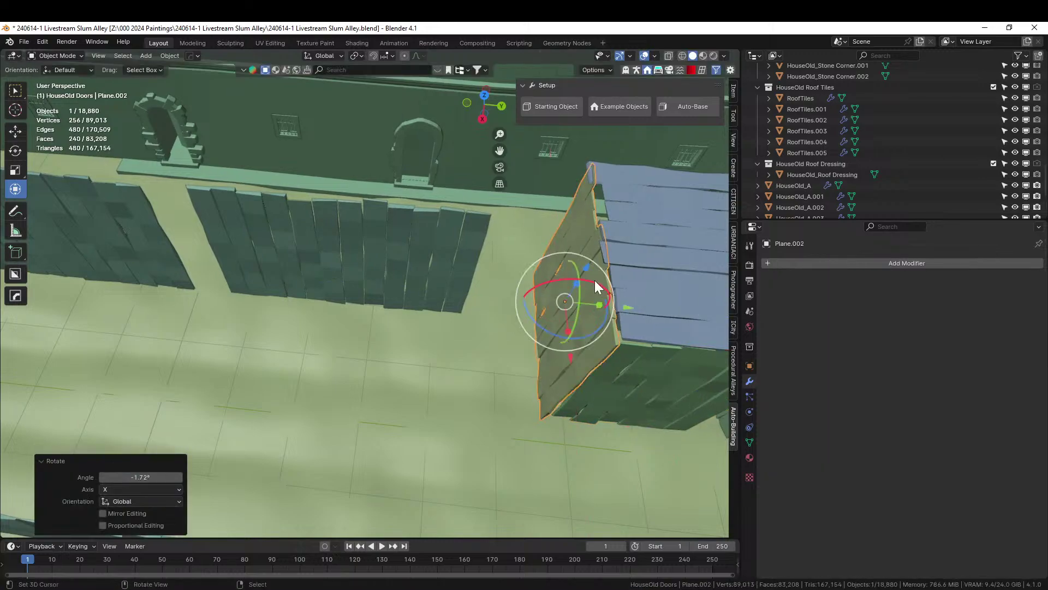
# Rotate the shed's opposite side wall, Plane.003, by 2.82° about X
pyautogui.moveTo(605, 303); pyautogui.dragTo(330, 294, button='middle')
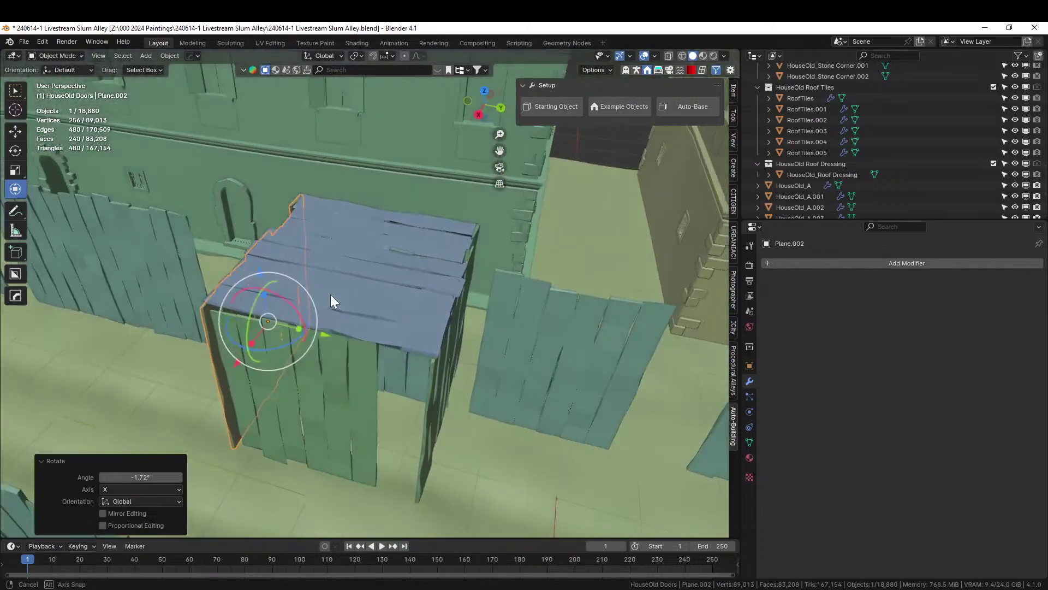
pyautogui.click(443, 370)
pyautogui.moveTo(508, 377); pyautogui.dragTo(487, 358)
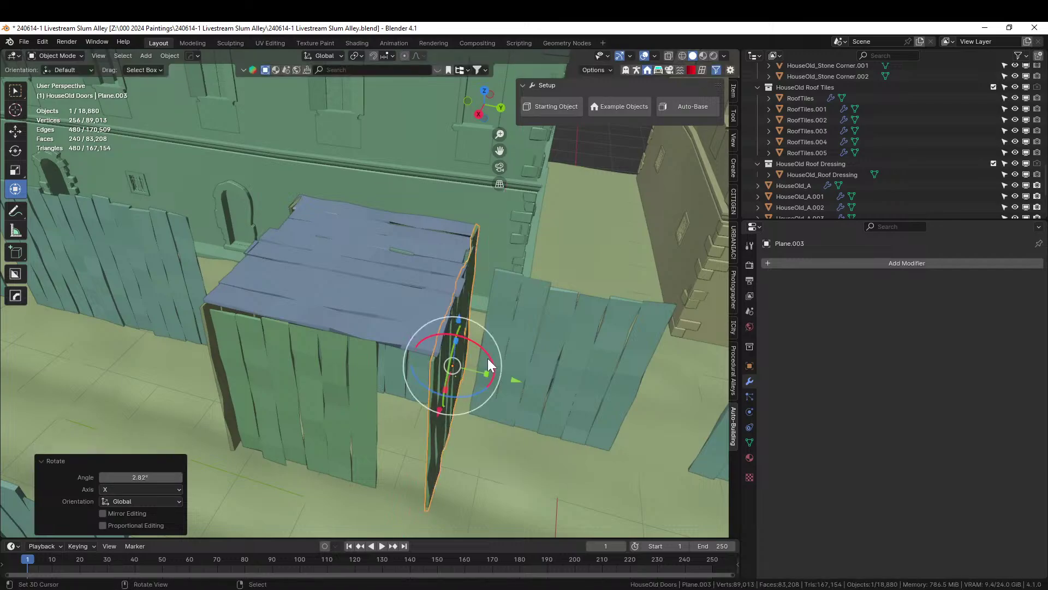
# Rotate the shed's front panel -3.84° about Y and move it about 0.055 m along X
pyautogui.moveTo(487, 358); pyautogui.dragTo(585, 358, button='middle')
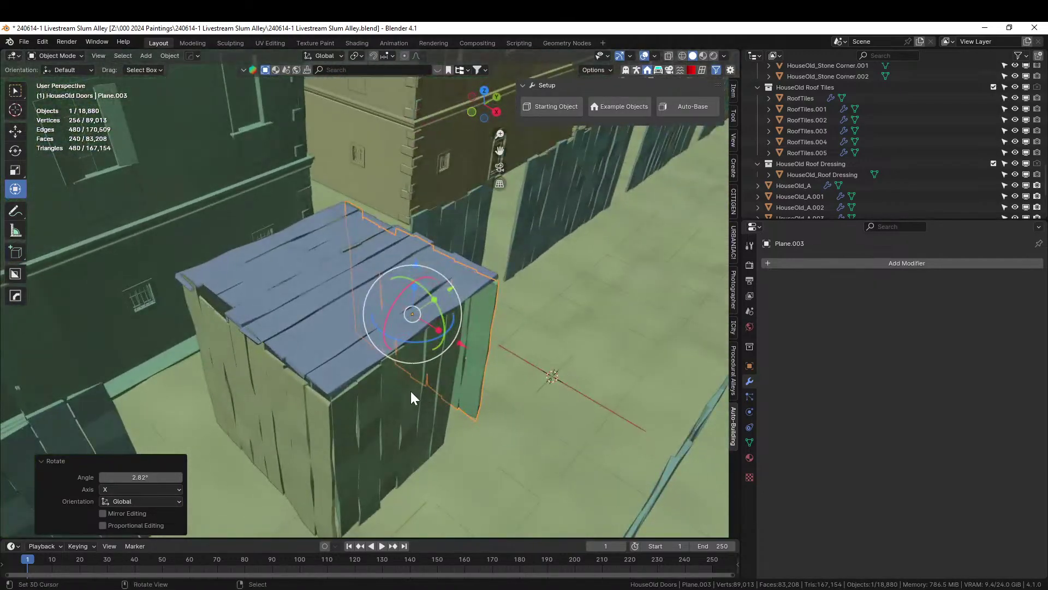
pyautogui.click(410, 391)
pyautogui.moveTo(411, 391); pyautogui.dragTo(460, 419, button='middle')
pyautogui.moveTo(445, 409); pyautogui.dragTo(445, 413)
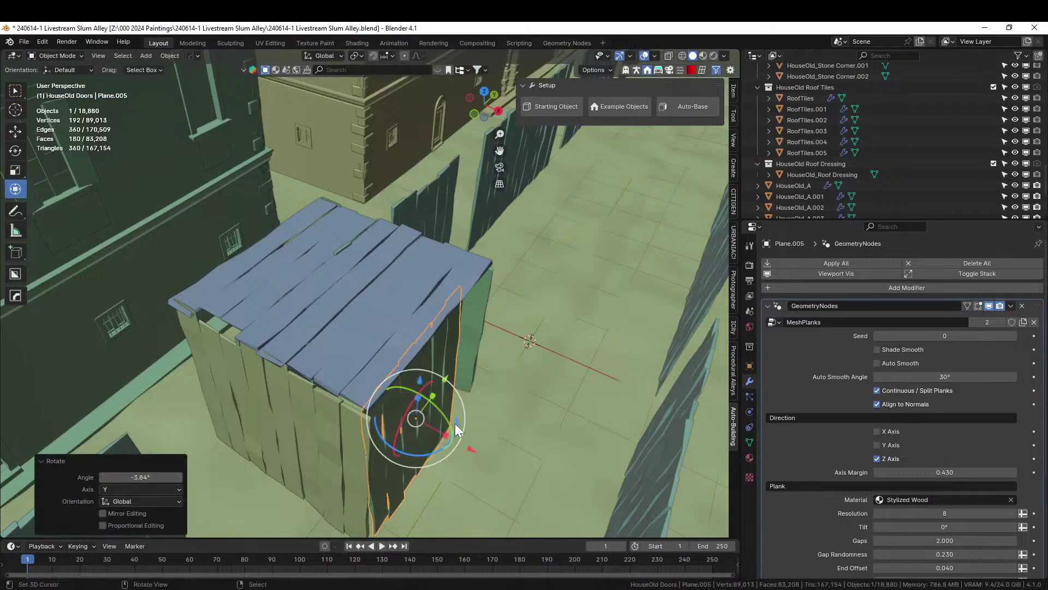
pyautogui.moveTo(467, 447); pyautogui.dragTo(471, 449)
pyautogui.click(471, 449)
pyautogui.moveTo(461, 453); pyautogui.dragTo(329, 404, button='middle')
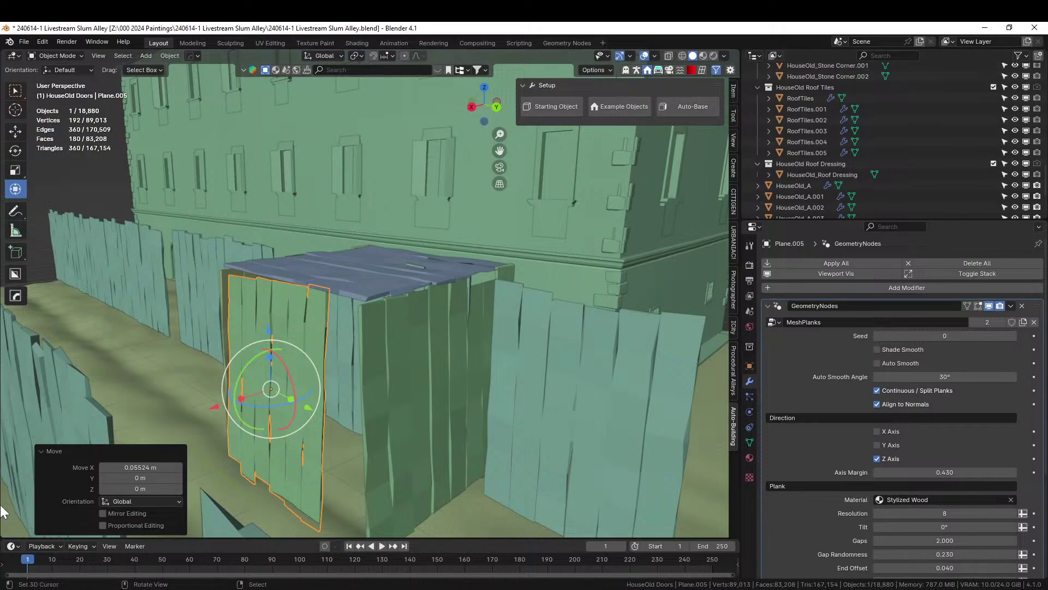
# Switch to the Favelas kit file and examine its shacks, canopies and stilted huts for suitable alley pieces
pyautogui.moveTo(474, 349); pyautogui.dragTo(489, 376, button='middle')
pyautogui.scroll(-4, 526, 397)
pyautogui.hotkey('alt', 'Tab')
pyautogui.scroll(-5, 443, 375)
pyautogui.keyDown('shift'); pyautogui.moveTo(490, 377); pyautogui.dragTo(696, 211, button='middle'); pyautogui.keyUp('shift')
pyautogui.scroll(-4, 508, 297)
pyautogui.moveTo(472, 312); pyautogui.dragTo(499, 313, button='middle')
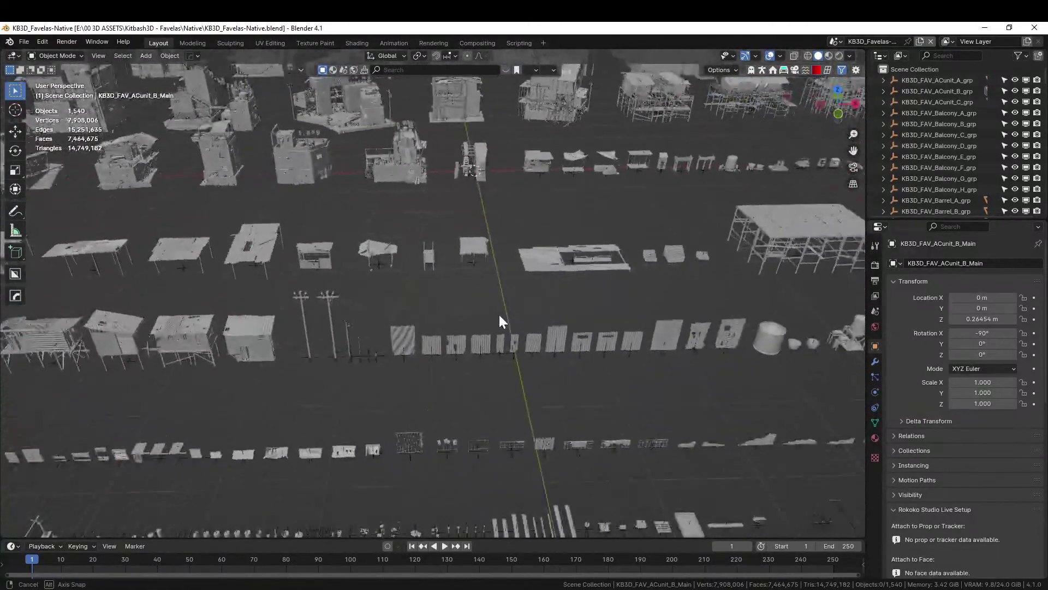
pyautogui.keyDown('shift'); pyautogui.moveTo(403, 327); pyautogui.dragTo(502, 342, button='middle'); pyautogui.keyUp('shift')
pyautogui.scroll(5, 417, 372)
pyautogui.keyDown('shift'); pyautogui.moveTo(417, 371); pyautogui.dragTo(486, 348, button='middle'); pyautogui.keyUp('shift')
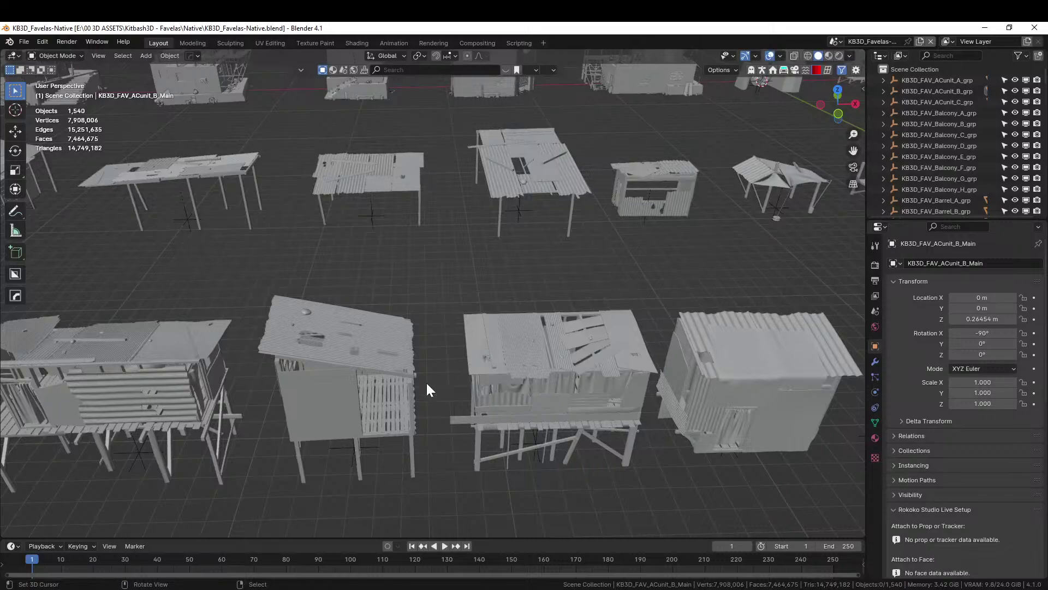
pyautogui.moveTo(428, 391); pyautogui.dragTo(449, 391, button='middle')
pyautogui.scroll(3, 405, 372)
pyautogui.scroll(4, 405, 375)
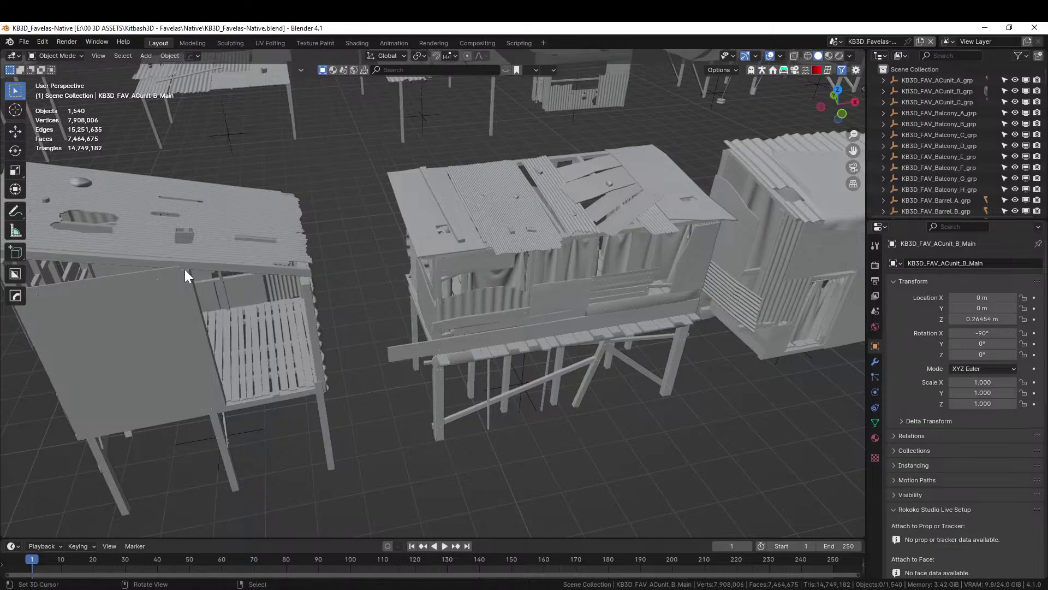
pyautogui.scroll(-8, 630, 362)
pyautogui.moveTo(630, 361); pyautogui.dragTo(745, 382, button='middle')
pyautogui.keyDown('shift'); pyautogui.moveTo(863, 363); pyautogui.dragTo(650, 406, button='middle'); pyautogui.keyUp('shift')
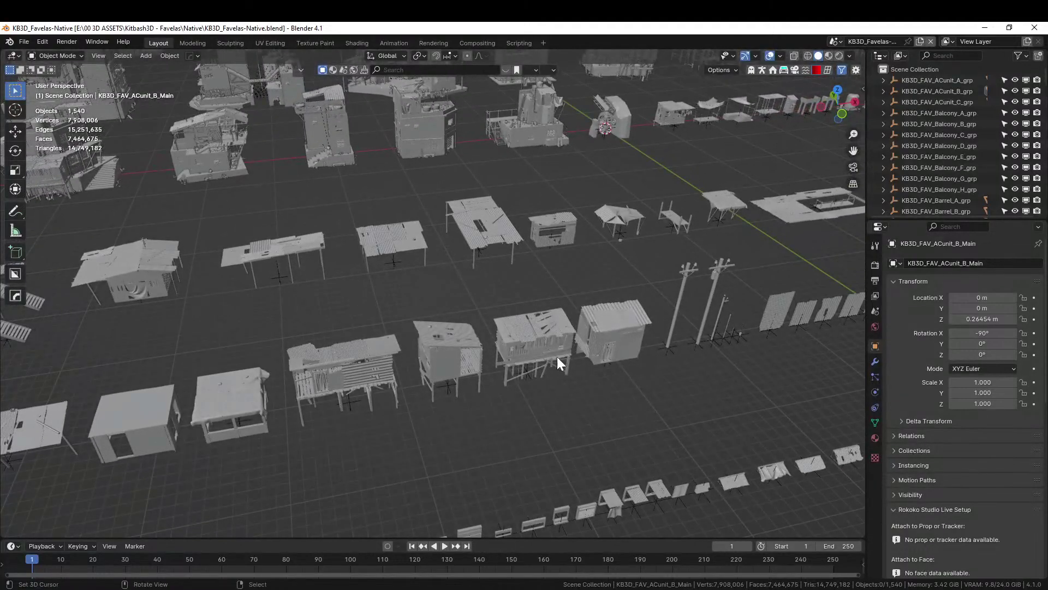
# Select the stilted shack KB3D_FAV_Building_E_Main and reveal it in the object hierarchy
pyautogui.click(534, 335)
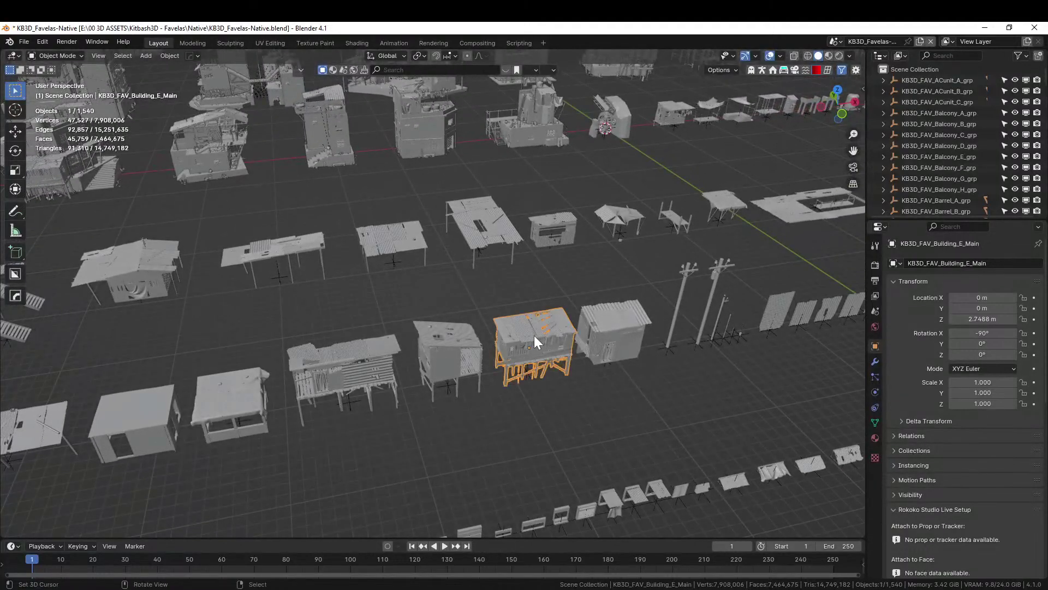
pyautogui.press('KP_Decimal')
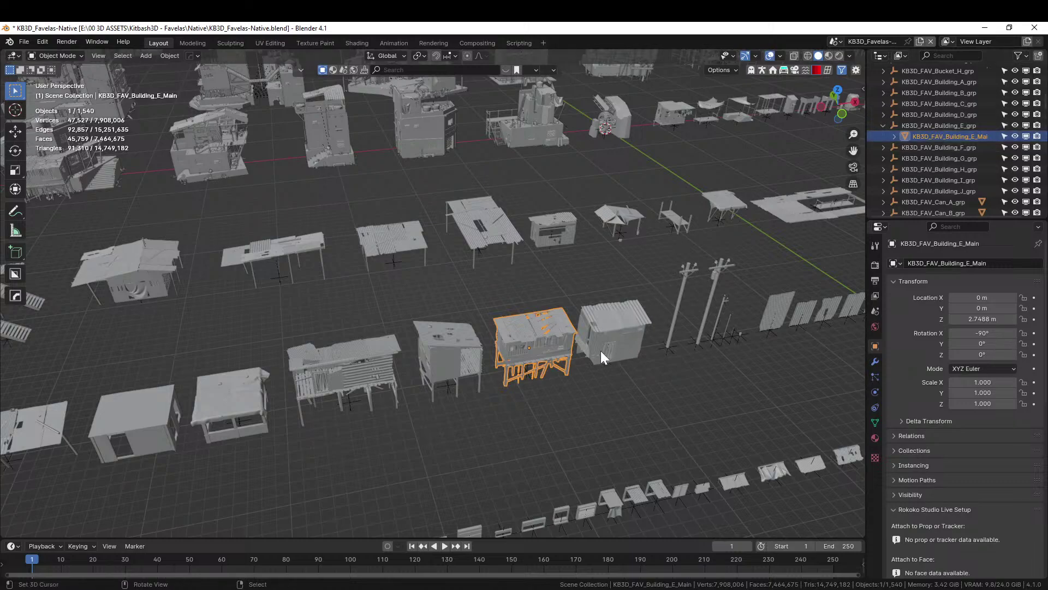
pyautogui.rightClick(582, 299)
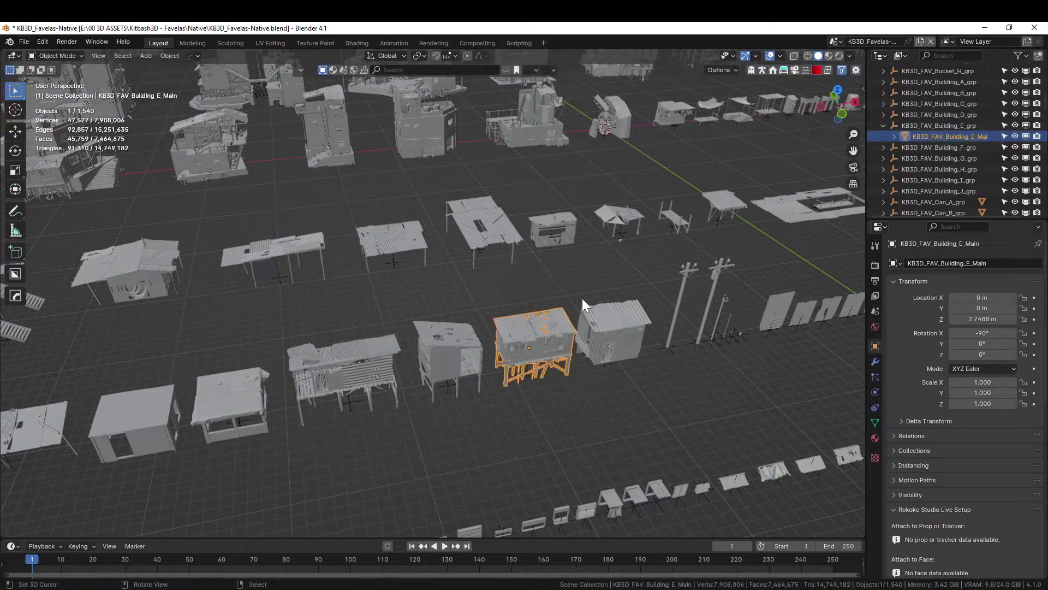
pyautogui.rightClick(539, 342)
pyautogui.press('Escape')
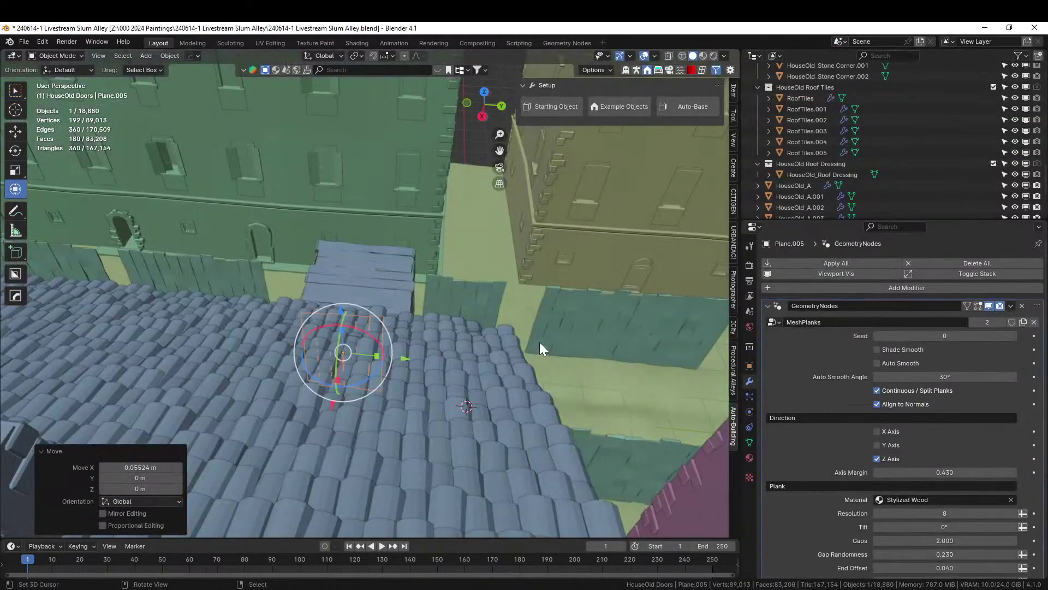
# Return to the slum alley scene and collapse the Cameras, HouseOld Doors, HumGen, HouseOld Windows A and HouseOld Windows B collections in the outliner
pyautogui.scroll(-7, 454, 344)
pyautogui.scroll(6, 847, 121)
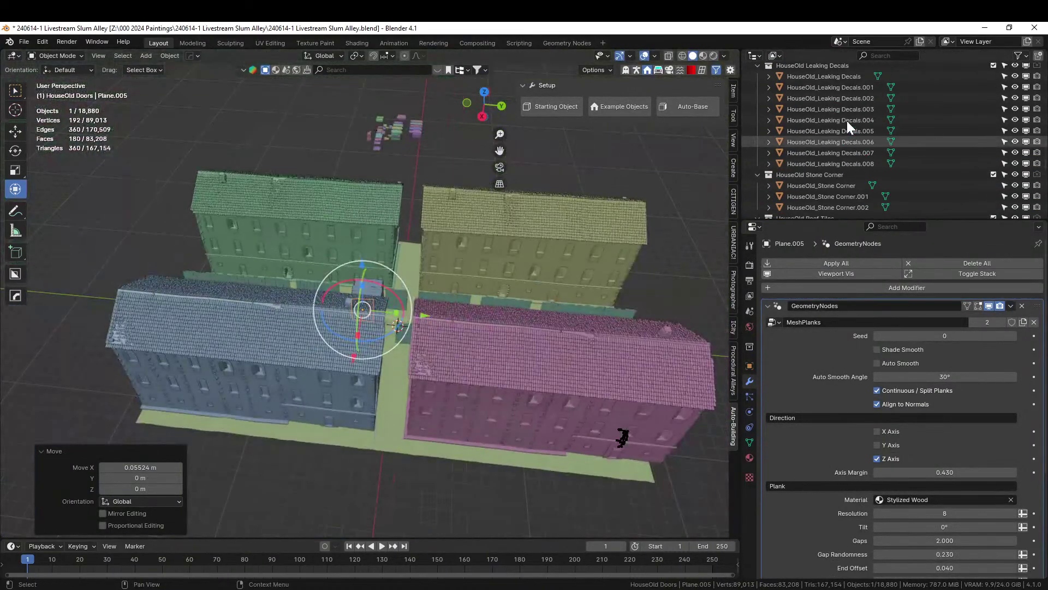
pyautogui.scroll(10, 847, 120)
pyautogui.click(758, 91)
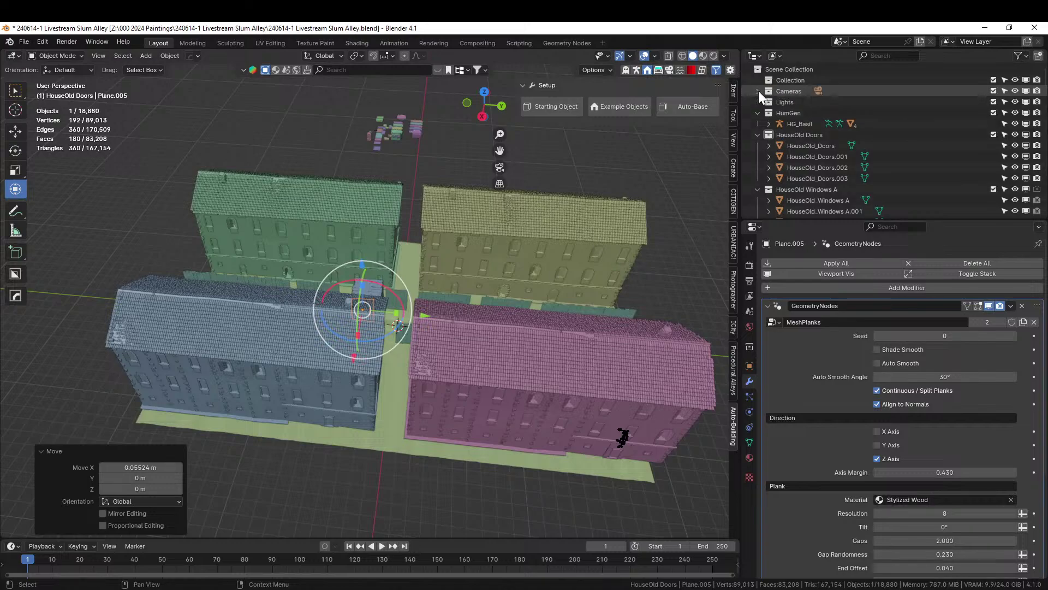
pyautogui.click(756, 134)
pyautogui.click(756, 112)
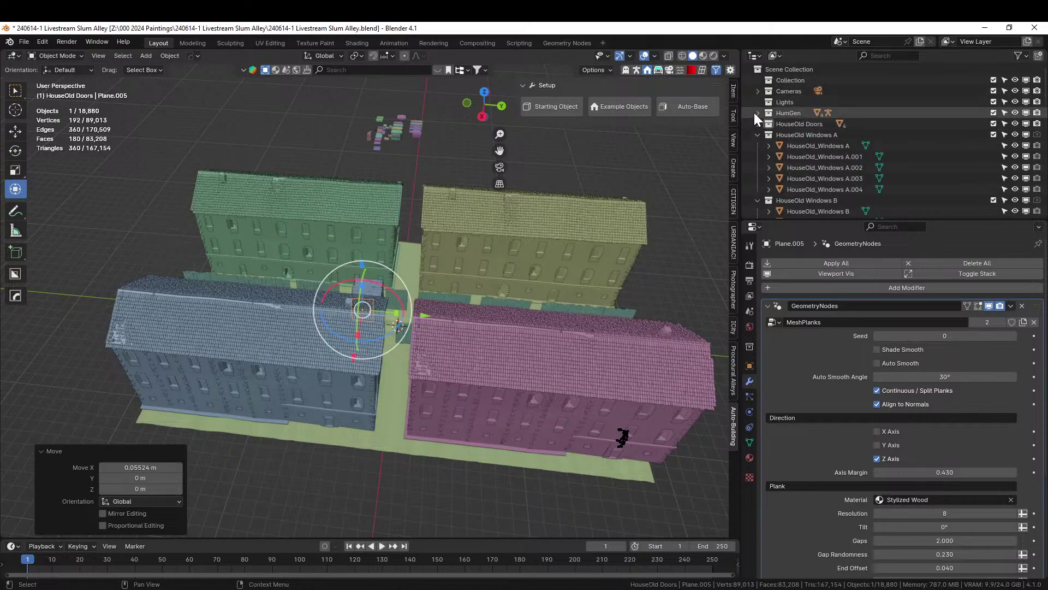
pyautogui.click(756, 134)
pyautogui.click(758, 145)
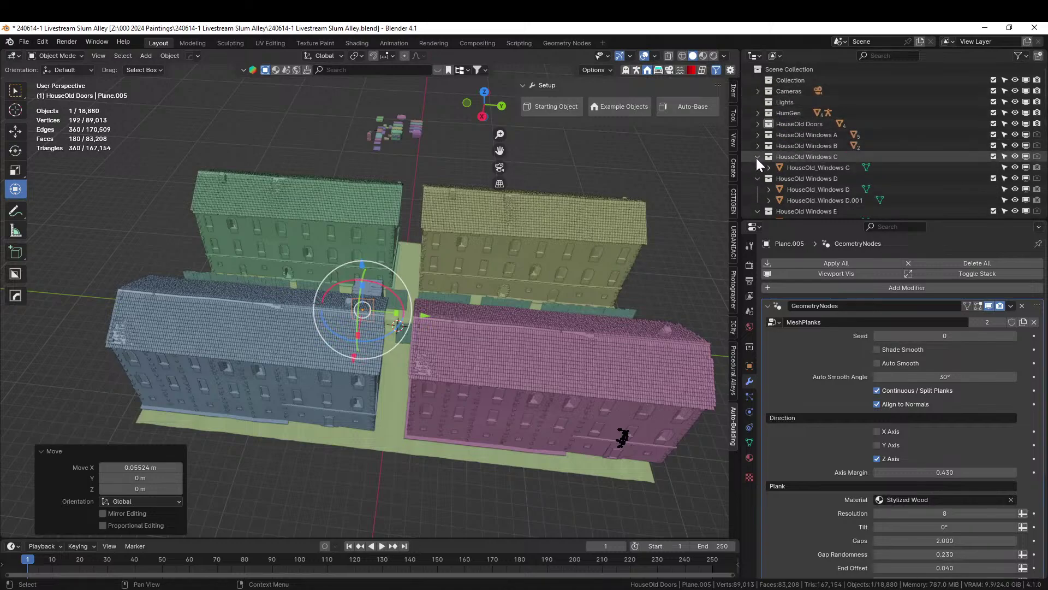
# Collapse the HouseOld Windows C, D and E and HouseOld Ledge Profile collections in the outliner
pyautogui.click(757, 157)
pyautogui.click(757, 167)
pyautogui.click(758, 189)
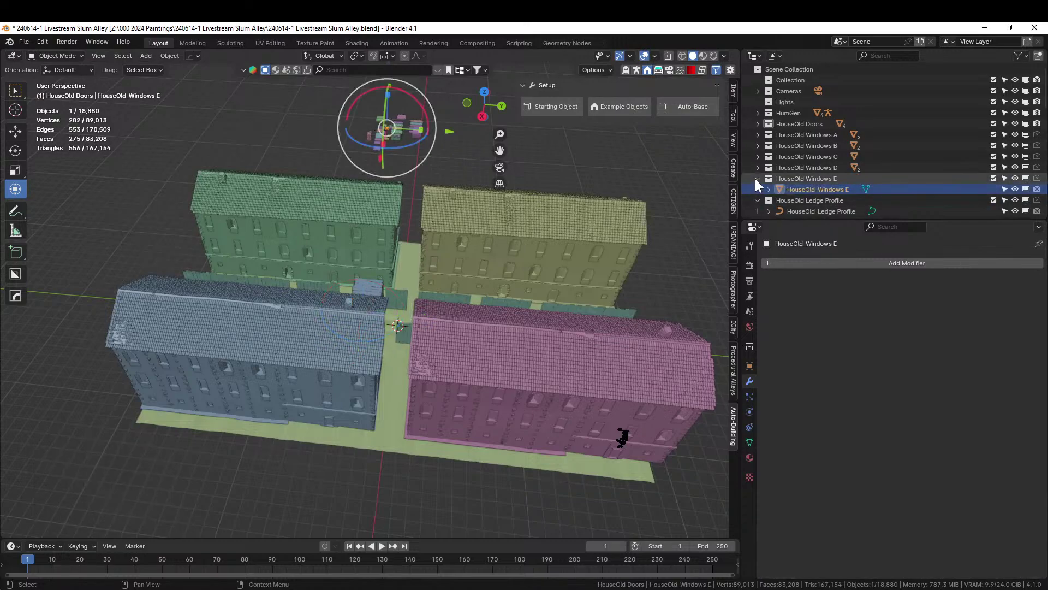
pyautogui.click(757, 179)
pyautogui.click(757, 190)
# Collapse the HouseOld Bottom Stone, Leaking Decals, Stone Corner, Roof Tiles and Roof Dressing collections in the outliner
pyautogui.scroll(-2, 759, 186)
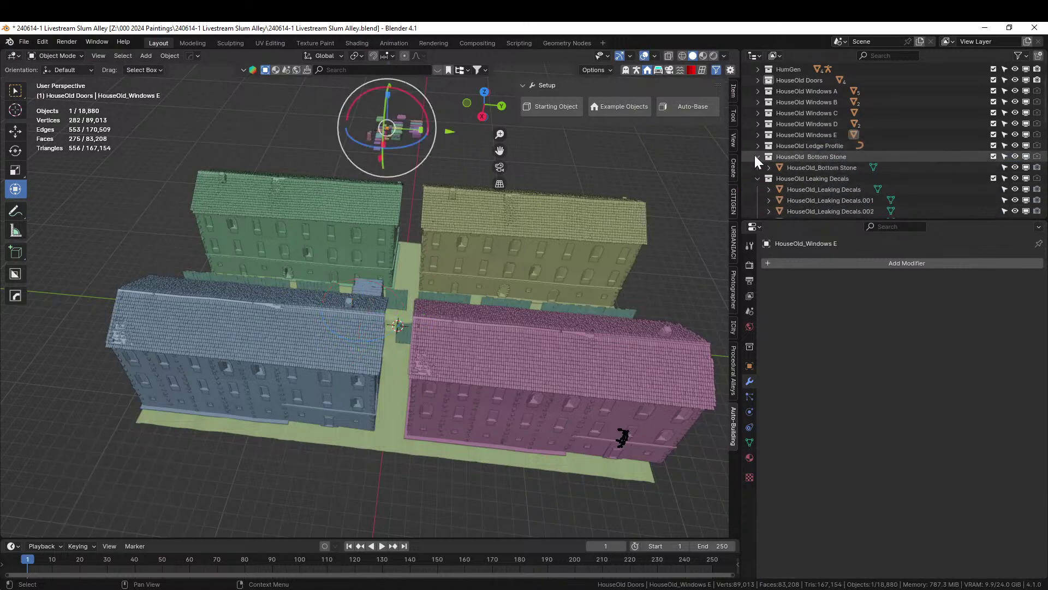
pyautogui.click(757, 156)
pyautogui.click(756, 167)
pyautogui.click(757, 179)
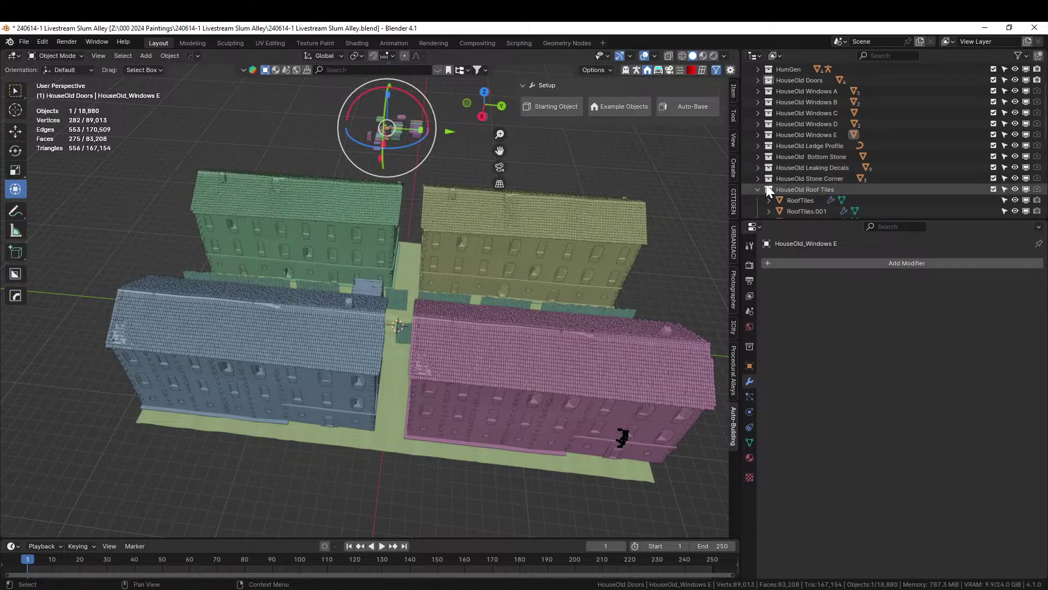
pyautogui.scroll(-3, 767, 190)
pyautogui.click(758, 124)
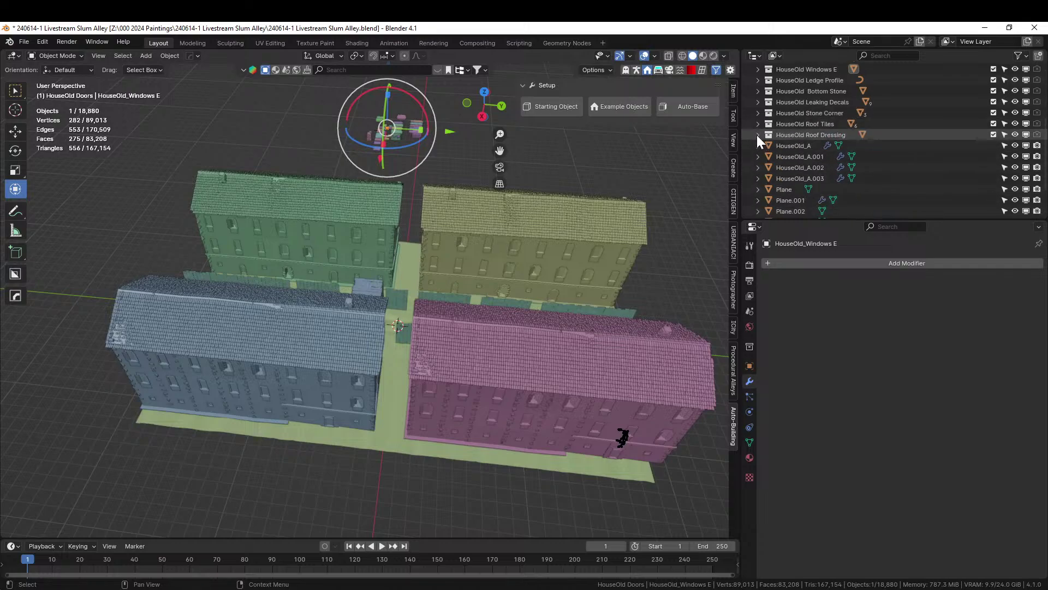
pyautogui.click(757, 135)
pyautogui.scroll(5, 874, 162)
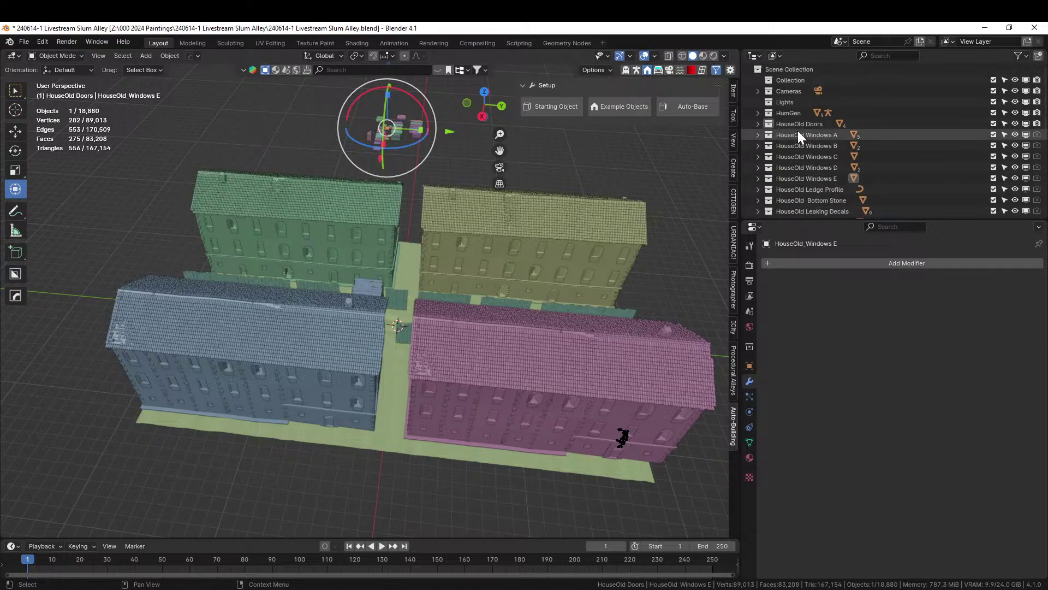
# Paste the copied stilted shack into the main Collection and expand the active object's Relations settings
pyautogui.click(789, 81)
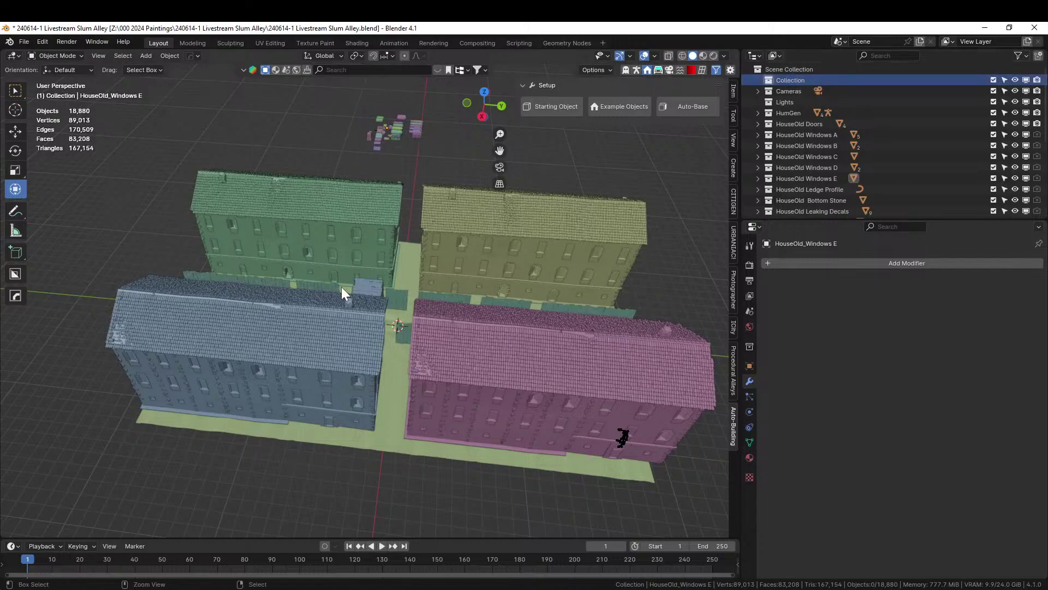
pyautogui.hotkey('ctrl', 'v')
pyautogui.scroll(-8, 377, 376)
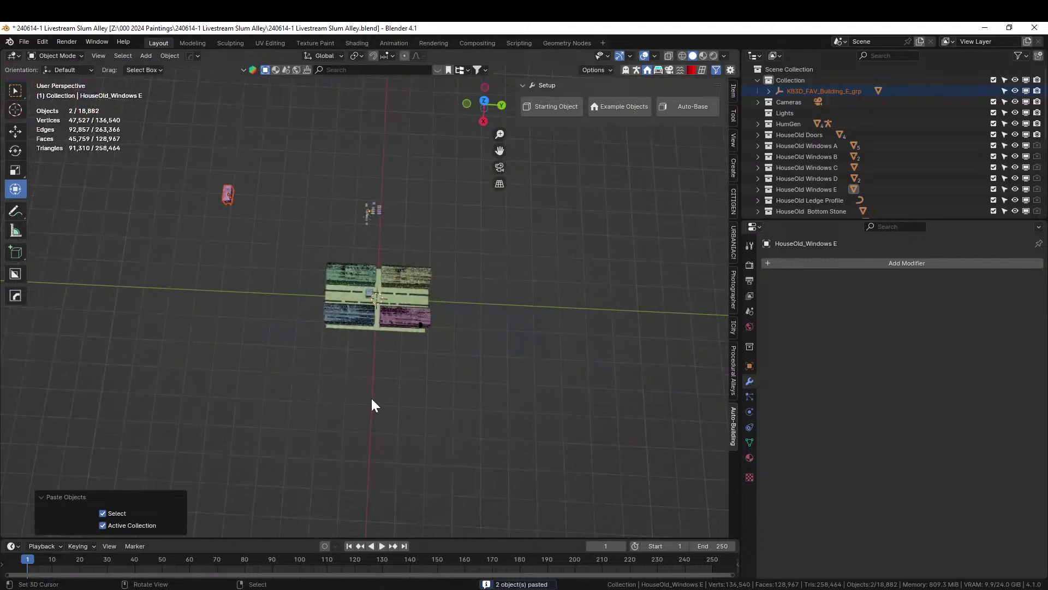
pyautogui.press('KP_7')
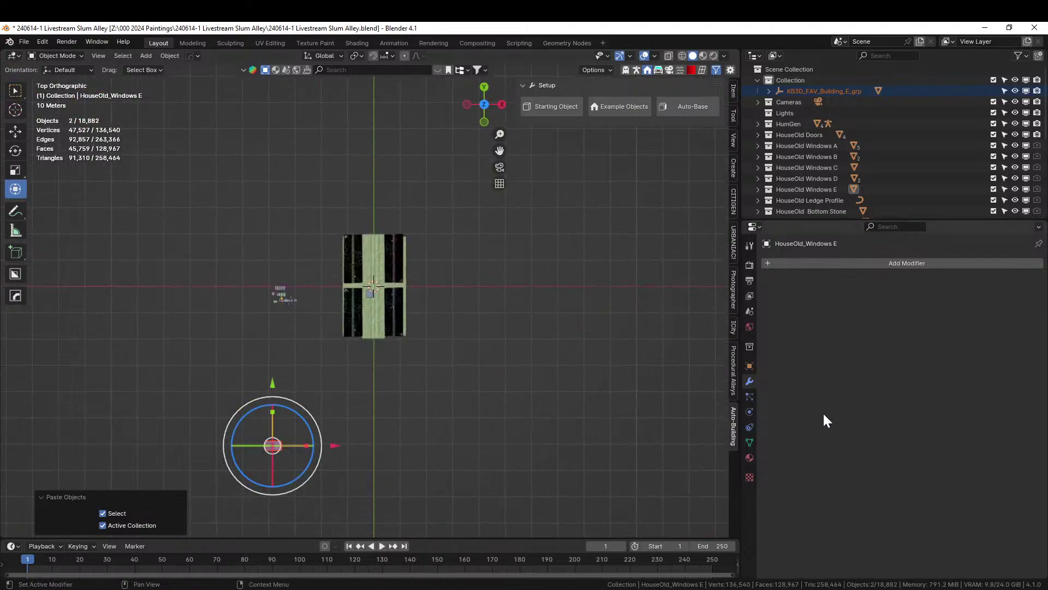
pyautogui.click(750, 366)
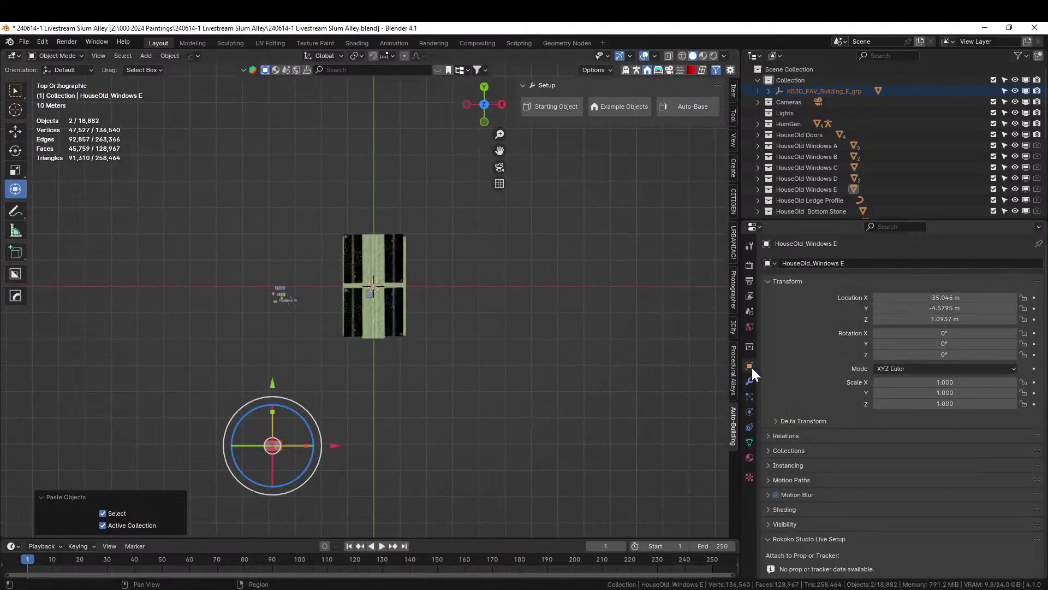
pyautogui.click(770, 436)
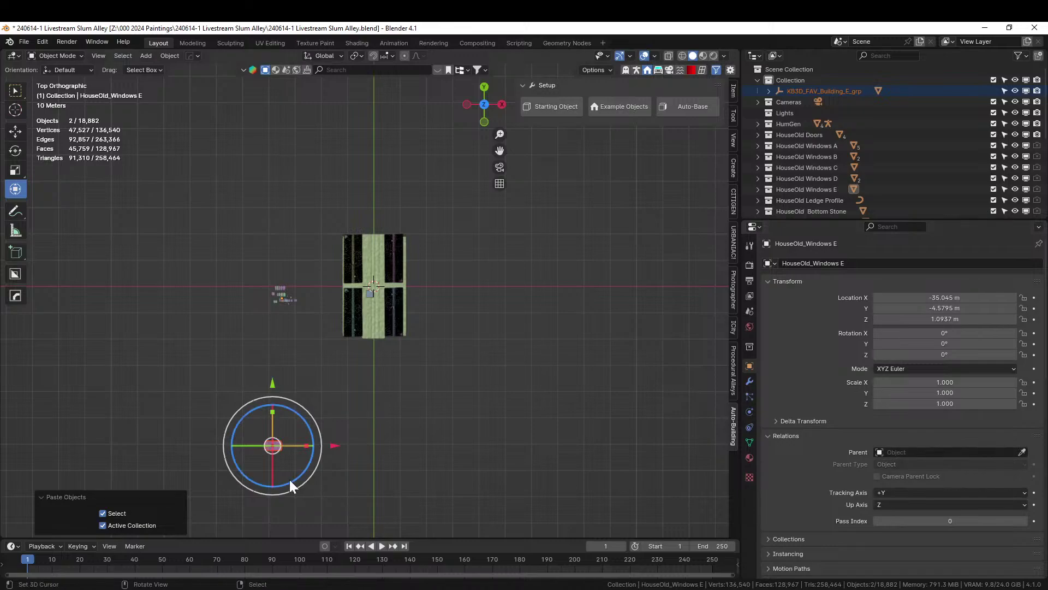
# Move the pasted stilted shack about 37.4 m in X and 62.8 m in Y into the alley between the houses
pyautogui.scroll(3, 290, 486)
pyautogui.press('g')
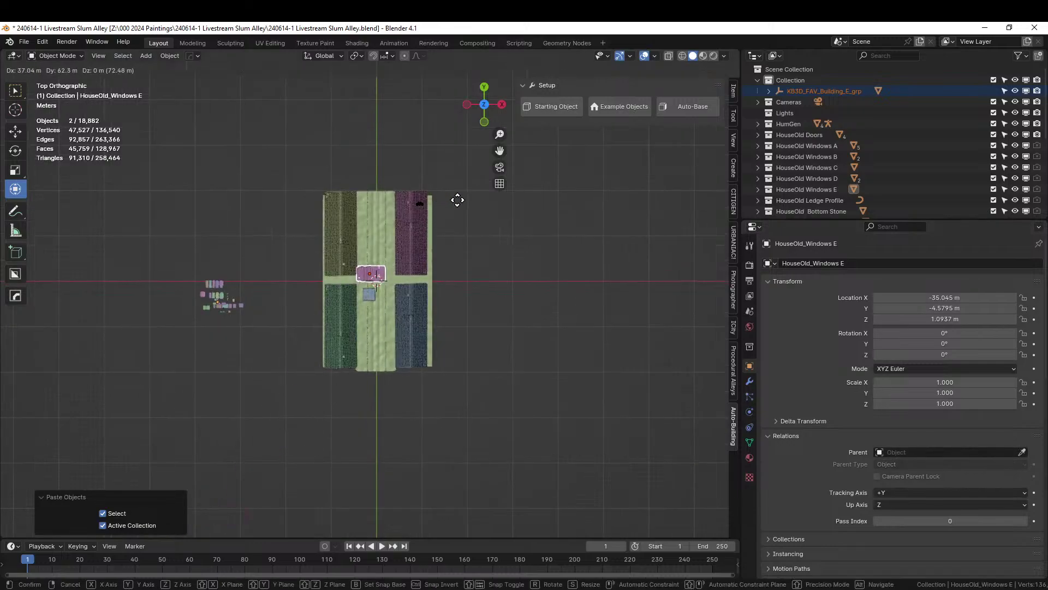
pyautogui.click(450, 216)
pyautogui.scroll(10, 401, 264)
pyautogui.moveTo(391, 290); pyautogui.dragTo(313, 281, button='middle')
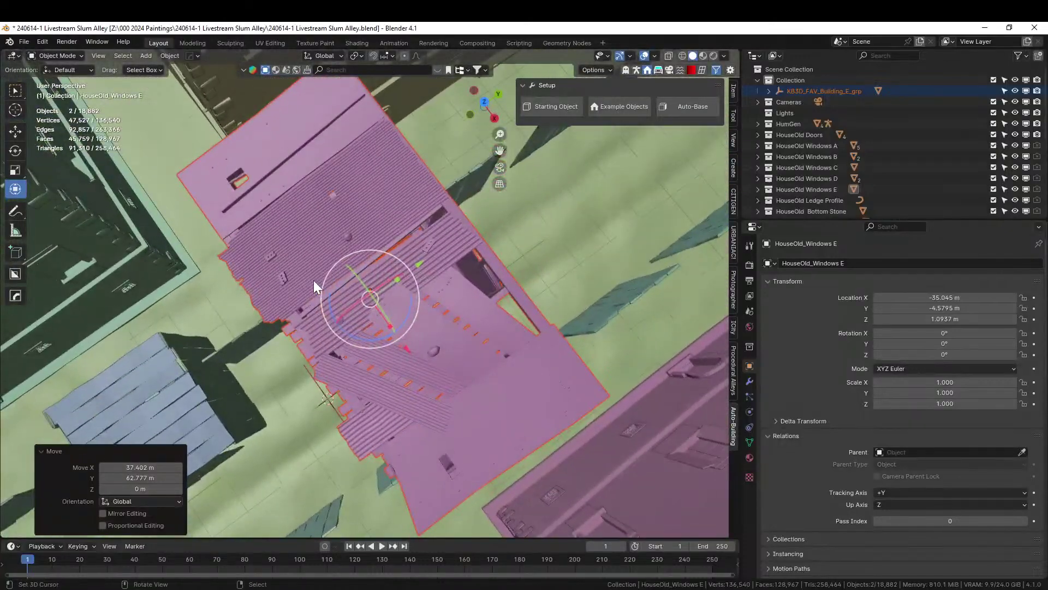
# Rotate the stilted shack about 88° around the Z axis so it runs along the alley
pyautogui.press('KP_7')
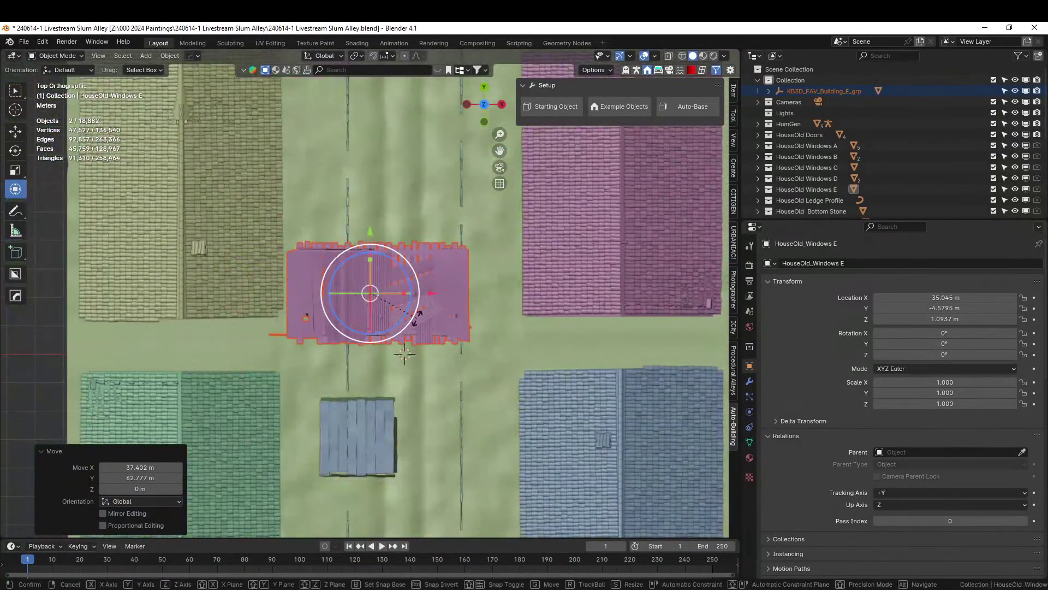
pyautogui.press('r')
pyautogui.press('z')
pyautogui.click(411, 224)
pyautogui.moveTo(410, 224); pyautogui.dragTo(376, 227, button='middle')
# Move the stilted shack about -1.6 m in X and 2.1 m in Y against the yellow house and rotate it about -2.4°
pyautogui.press('KP_7')
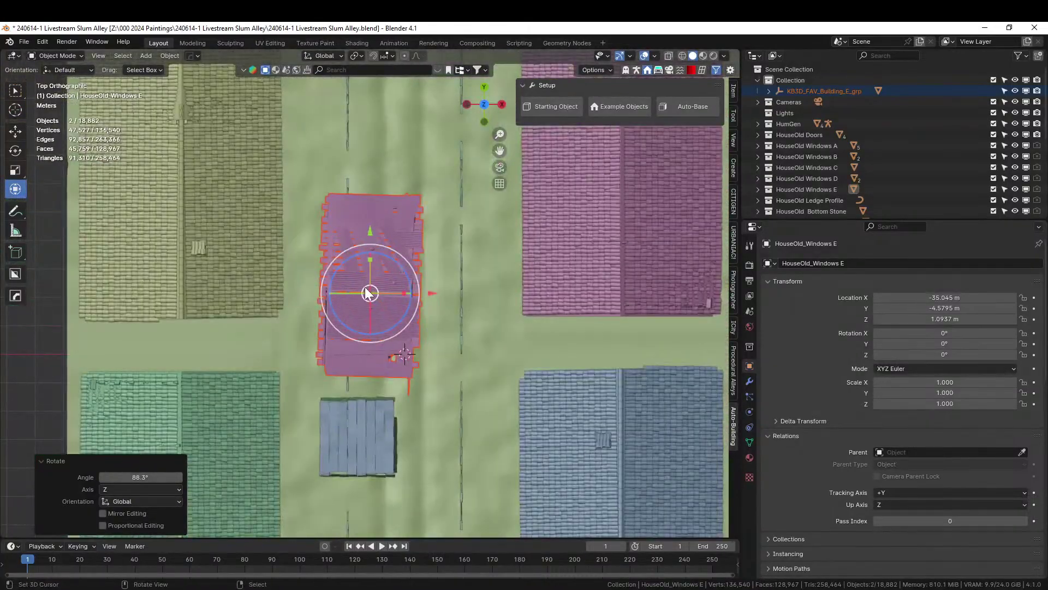
pyautogui.press('g')
pyautogui.click(321, 222)
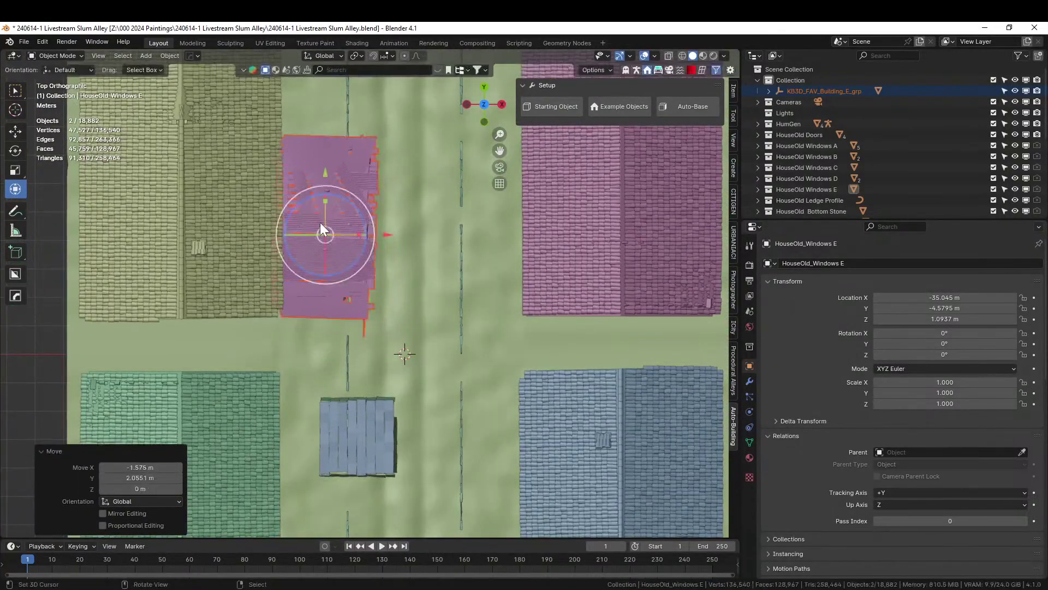
pyautogui.press('r')
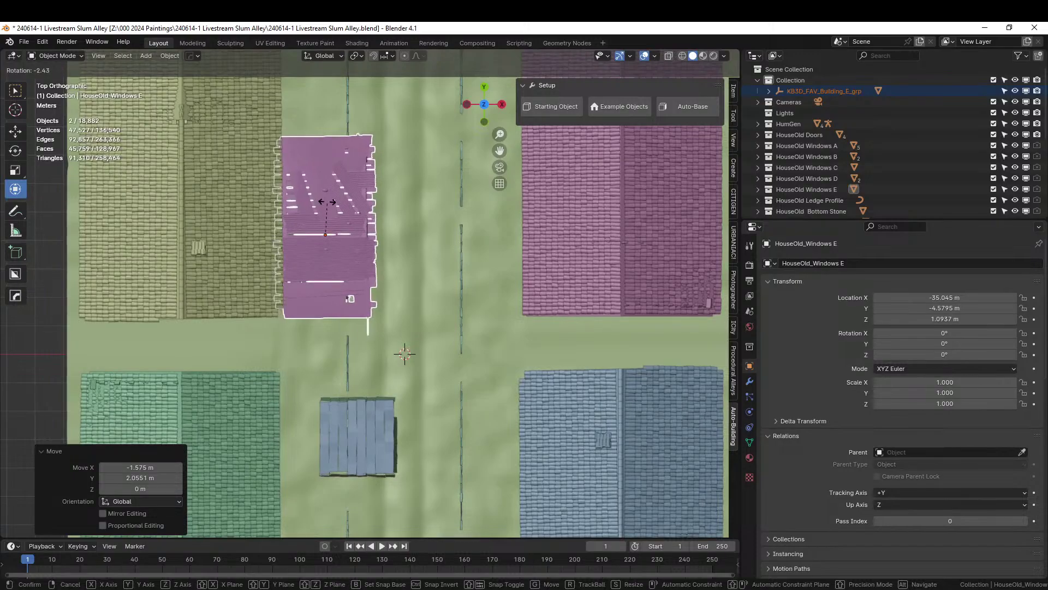
pyautogui.click(327, 209)
pyautogui.moveTo(328, 209); pyautogui.dragTo(265, 200, button='middle')
pyautogui.scroll(5, 324, 138)
pyautogui.scroll(-3, 279, 142)
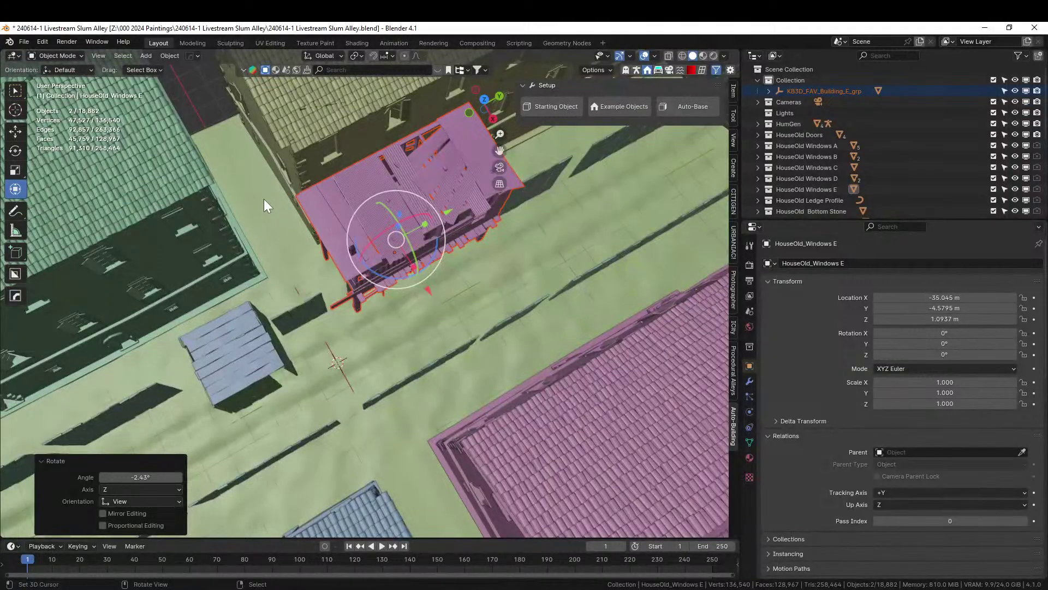
pyautogui.moveTo(120, 254); pyautogui.dragTo(403, 291, button='middle')
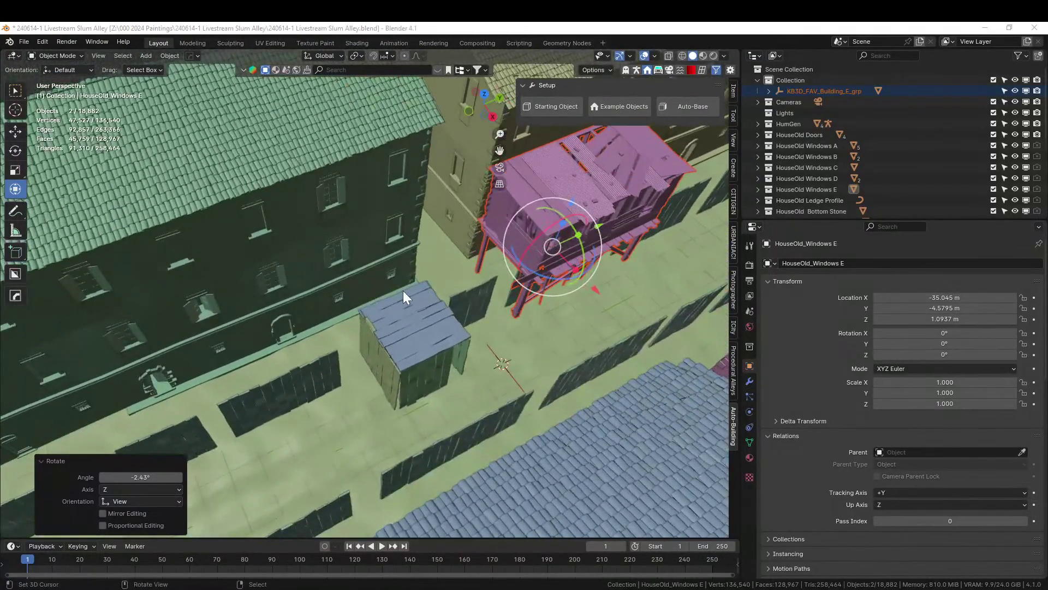
# Switch to the Favelas kitbash file and copy the neighbouring stilted shack KB3D_FAV_Building_C_Main
pyautogui.hotkey('alt', 'Tab')
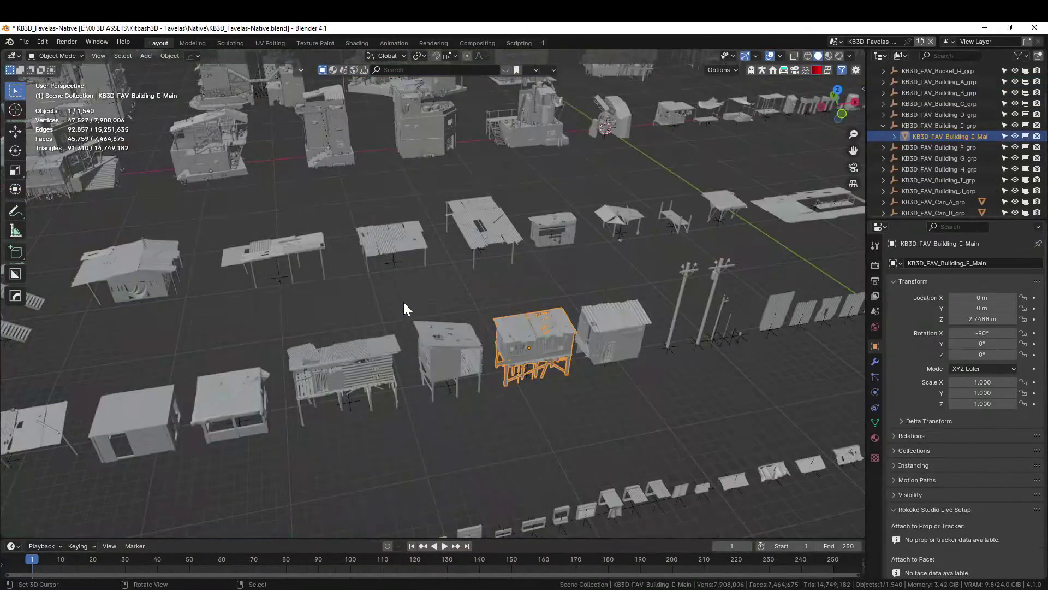
pyautogui.click(447, 361)
pyautogui.rightClick(448, 361)
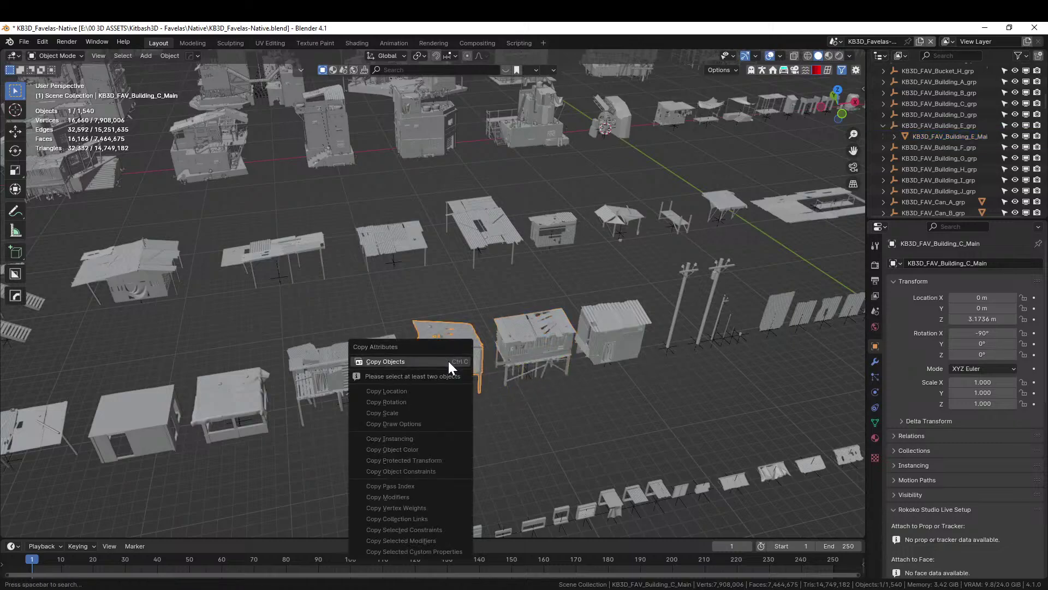
pyautogui.click(448, 361)
# Return to the slum alley scene and paste the second shack into the main Collection
pyautogui.hotkey('alt', 'Tab')
pyautogui.click(797, 80)
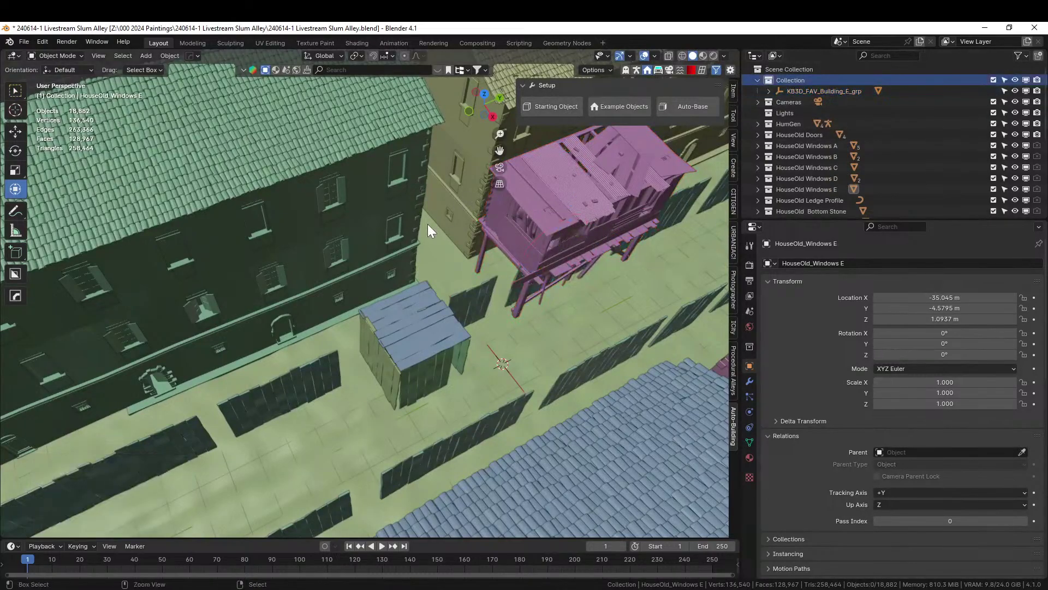
pyautogui.hotkey('ctrl', 'v')
pyautogui.scroll(-10, 428, 224)
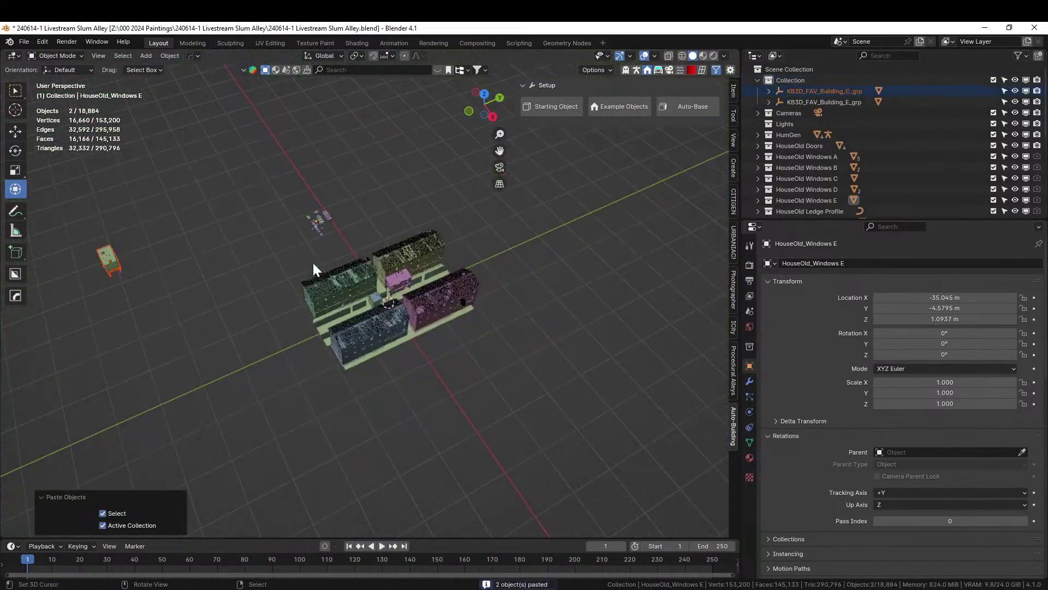
# Clear the parent of KB3D_FAV_Building_C_Main and delete the leftover empty KB3D_FAV_Building_C_grp
pyautogui.click(110, 256)
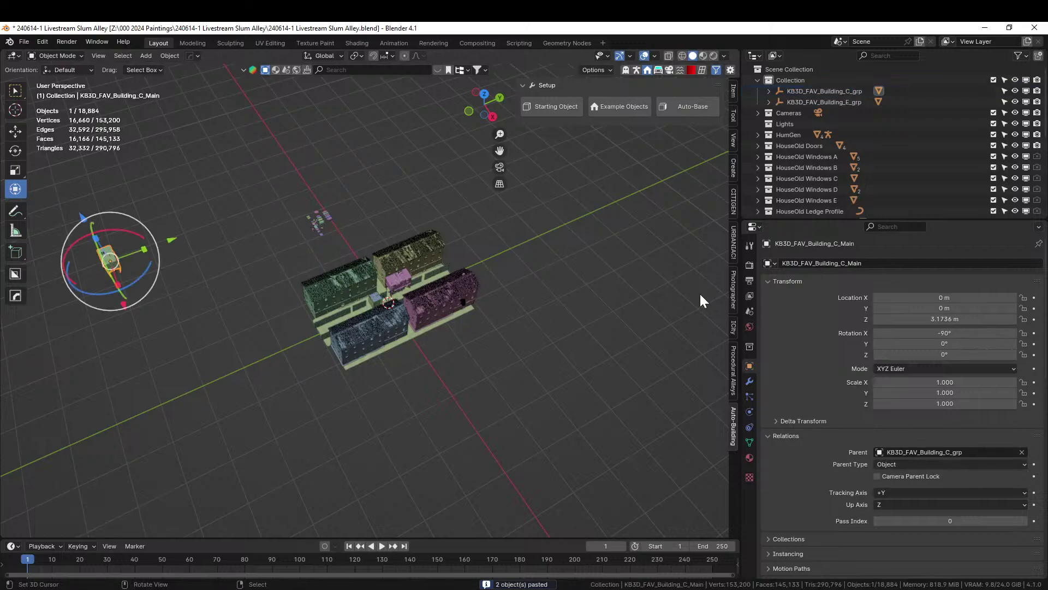
pyautogui.click(1021, 452)
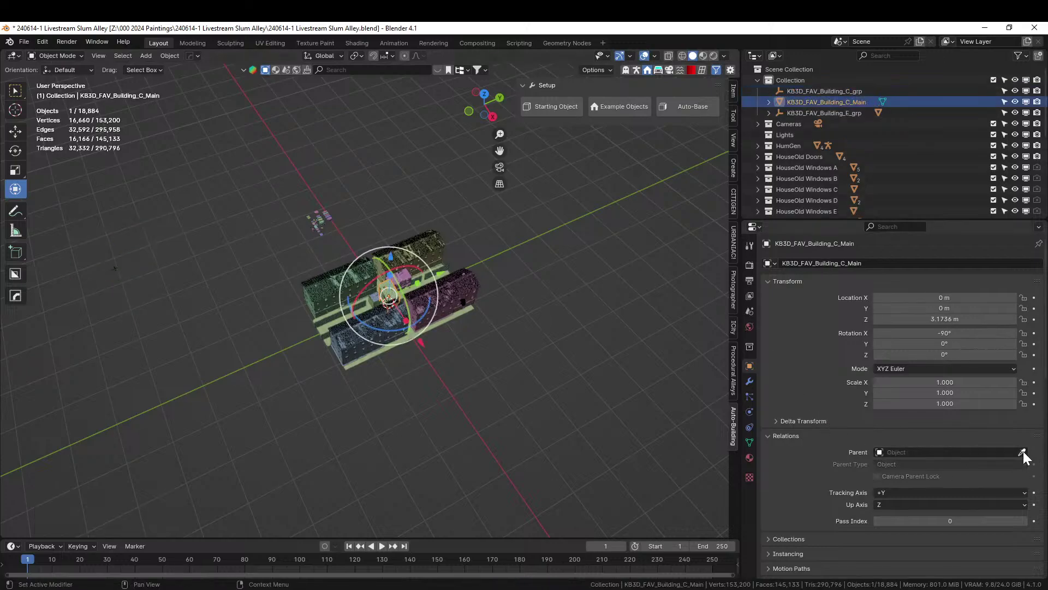
pyautogui.click(824, 113)
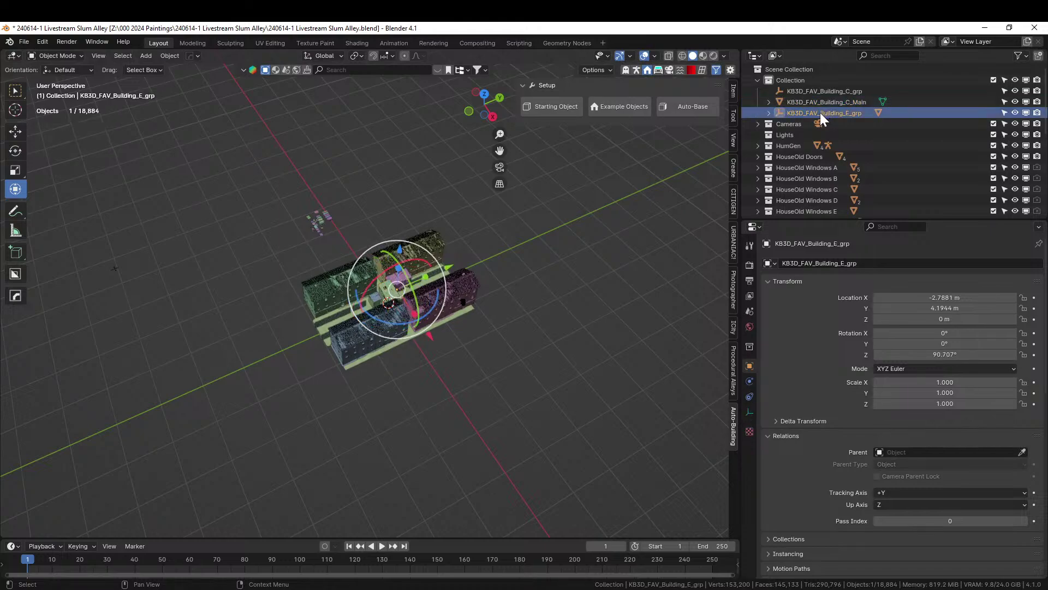
pyautogui.click(822, 91)
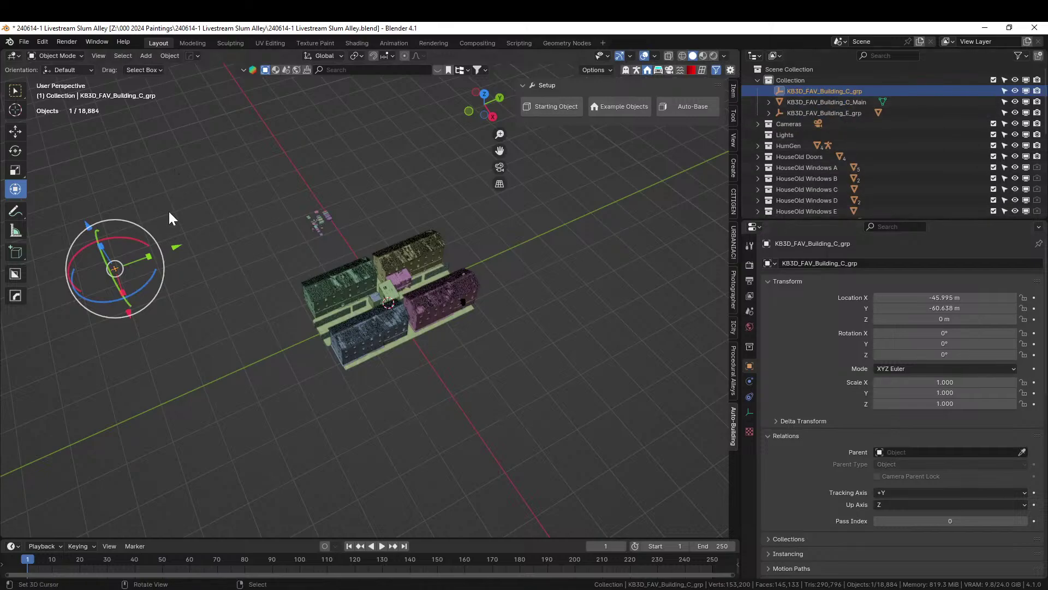
pyautogui.press('x')
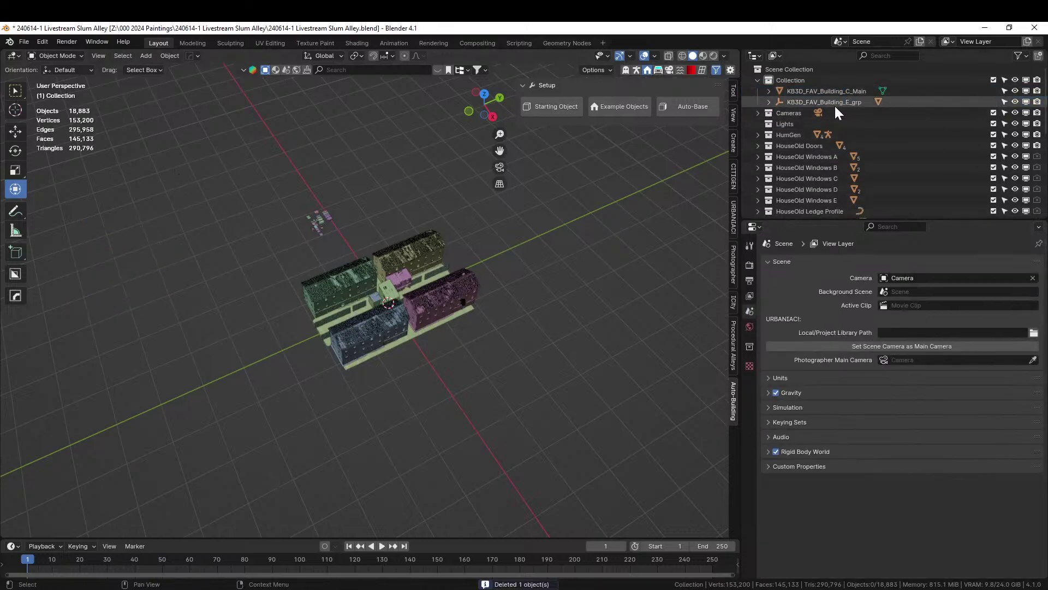
# Move KB3D_FAV_Building_C_Main about 1.7 m in X and 11 m in Y along the alley beside the pink house
pyautogui.moveTo(543, 265); pyautogui.dragTo(450, 299, button='middle')
pyautogui.click(389, 290)
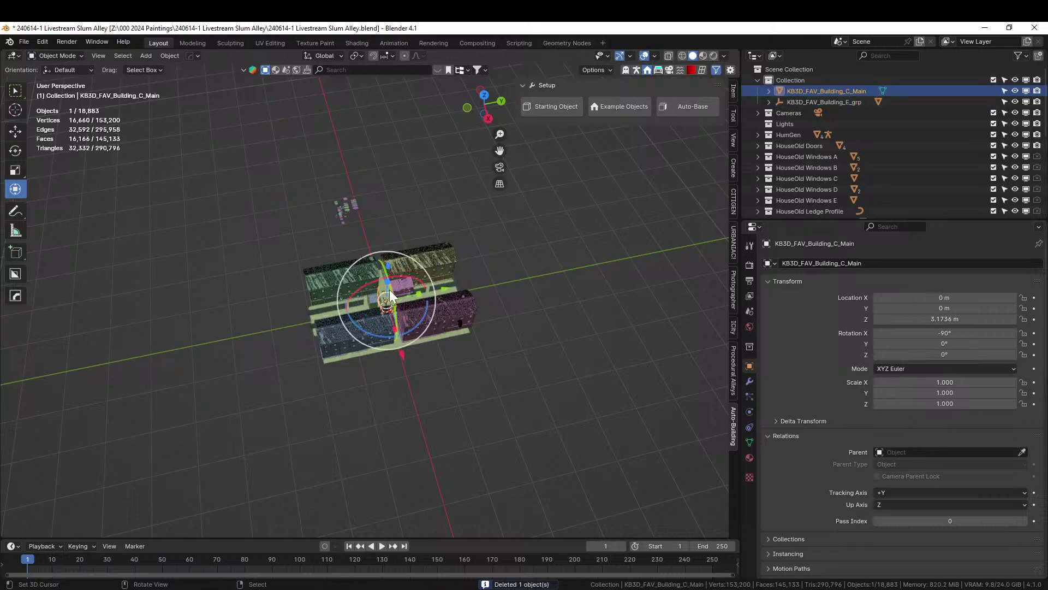
pyautogui.press('KP_Decimal')
pyautogui.press('KP_7')
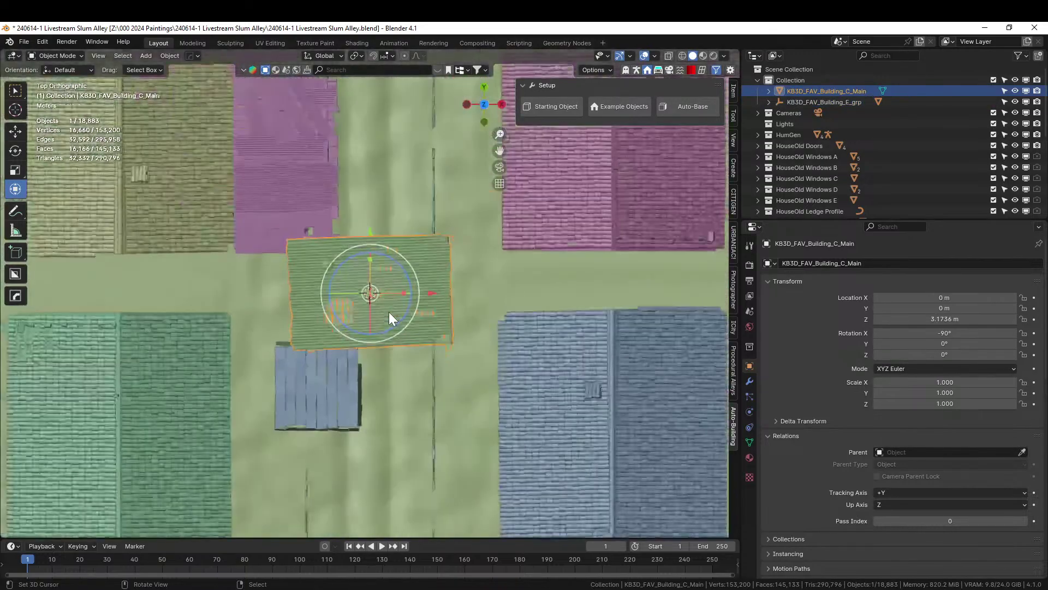
pyautogui.moveTo(403, 348); pyautogui.dragTo(305, 346, button='middle')
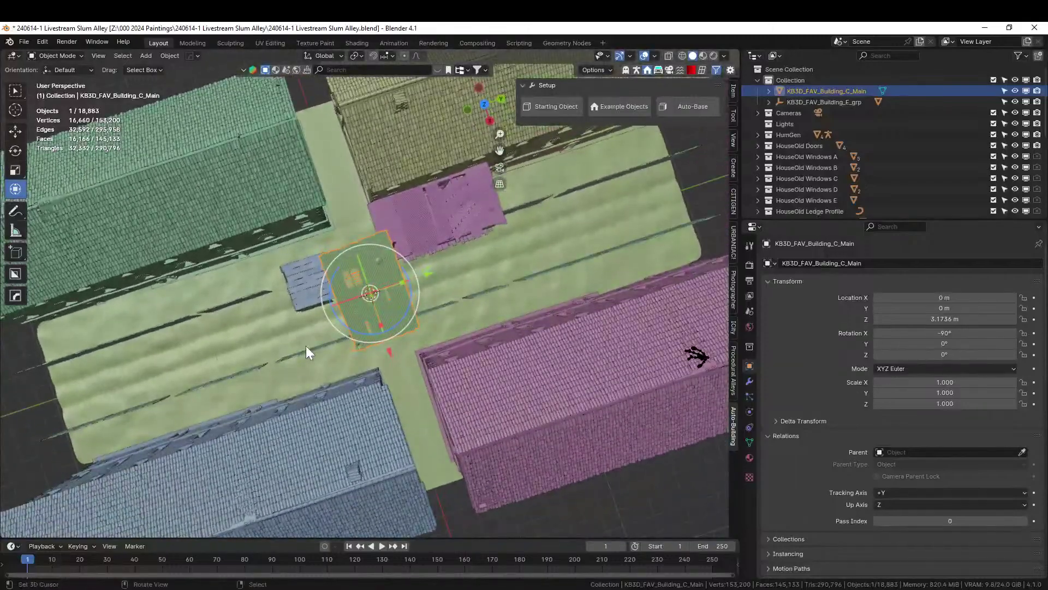
pyautogui.press('g')
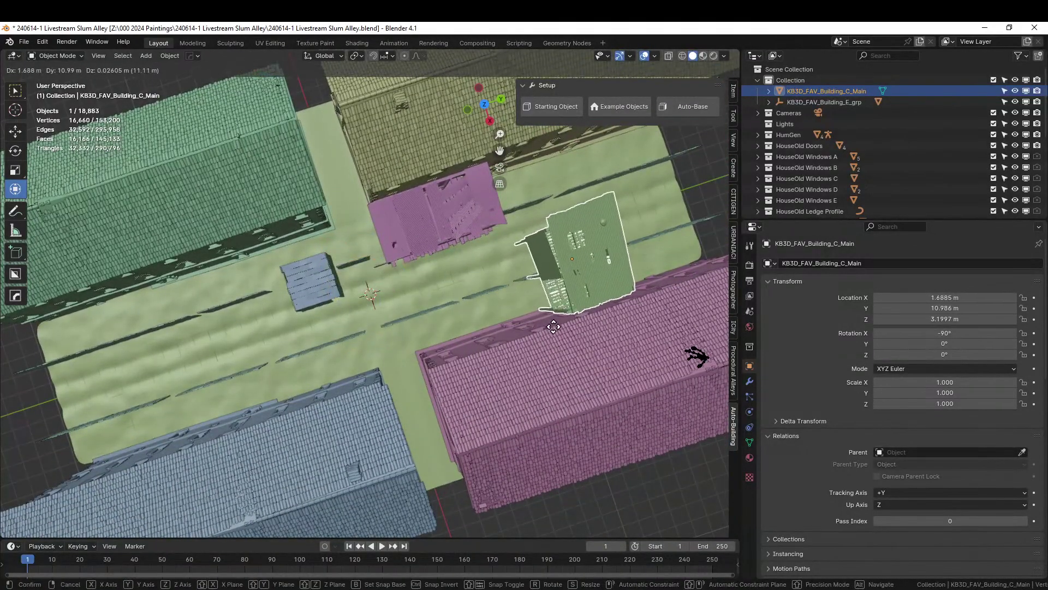
pyautogui.click(553, 326)
# Rotate the second shack about 178° around the Z axis
pyautogui.press('KP_7')
pyautogui.scroll(-1, 519, 338)
pyautogui.keyDown('shift'); pyautogui.moveTo(466, 382); pyautogui.dragTo(433, 512, button='middle'); pyautogui.keyUp('shift')
pyautogui.press('r')
pyautogui.press('z')
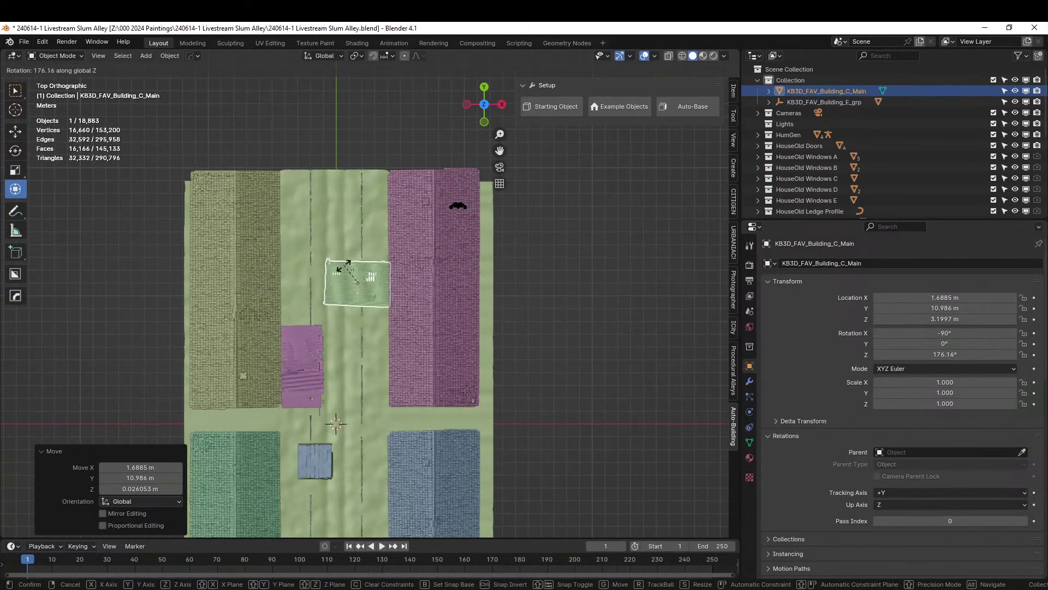
pyautogui.click(344, 267)
pyautogui.moveTo(344, 266); pyautogui.dragTo(488, 267, button='middle')
# Rotate the second shack 90° around the Z axis, followed by another 180° to face it the other way
pyautogui.write('rz')
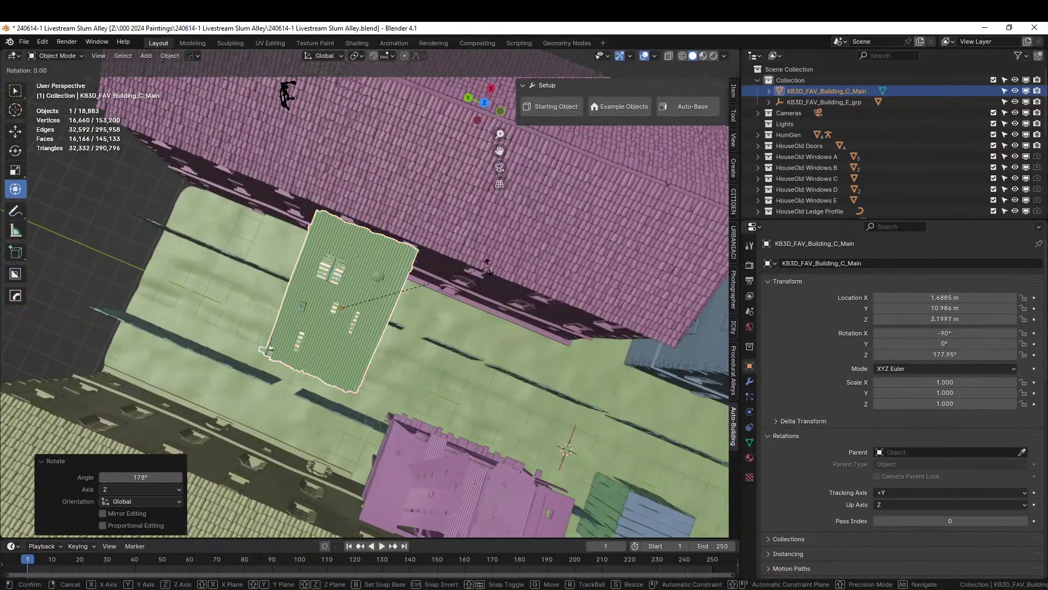
pyautogui.write('90')
pyautogui.press('Return')
pyautogui.moveTo(488, 267); pyautogui.dragTo(376, 217, button='middle')
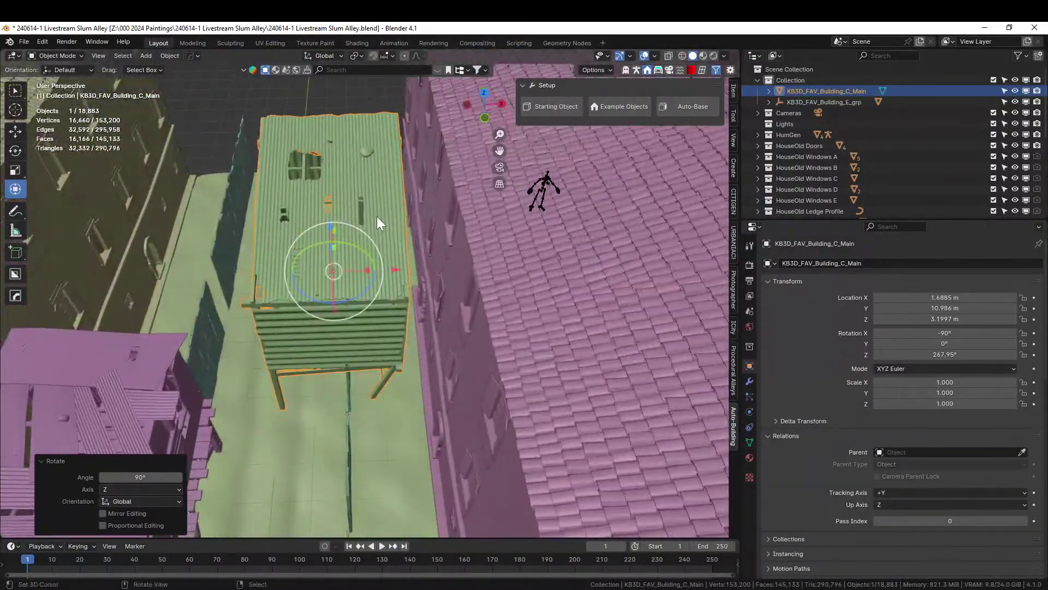
pyautogui.write('rz180')
pyautogui.press('Return')
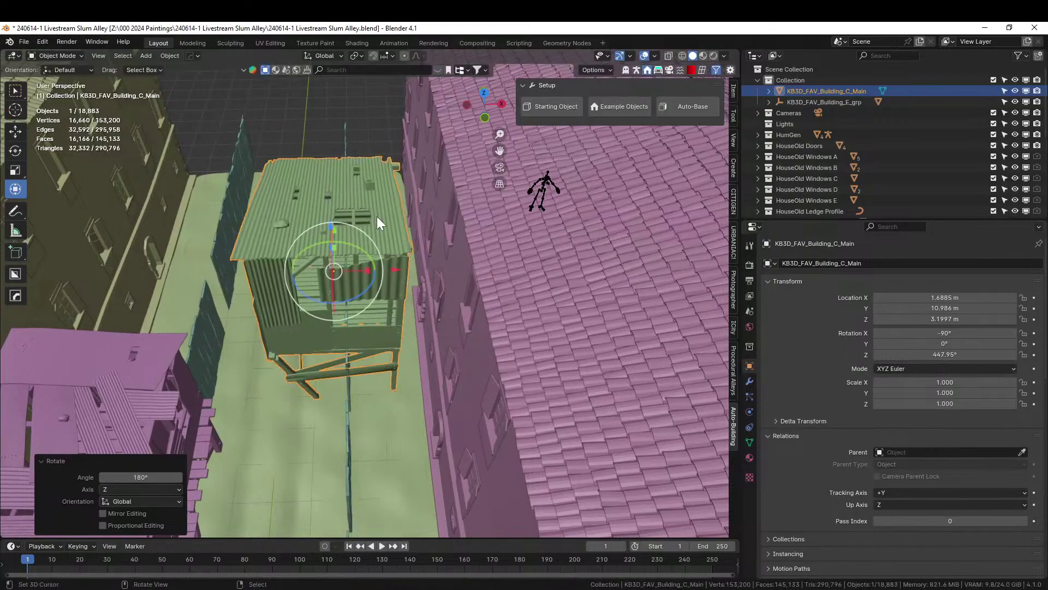
# Shift the second shack about 1 m in X towards the pink house and about -0.56 m in Y along the alley
pyautogui.moveTo(398, 267); pyautogui.dragTo(435, 276)
pyautogui.moveTo(435, 276); pyautogui.dragTo(405, 313, button='middle')
pyautogui.press('g')
pyautogui.press('y')
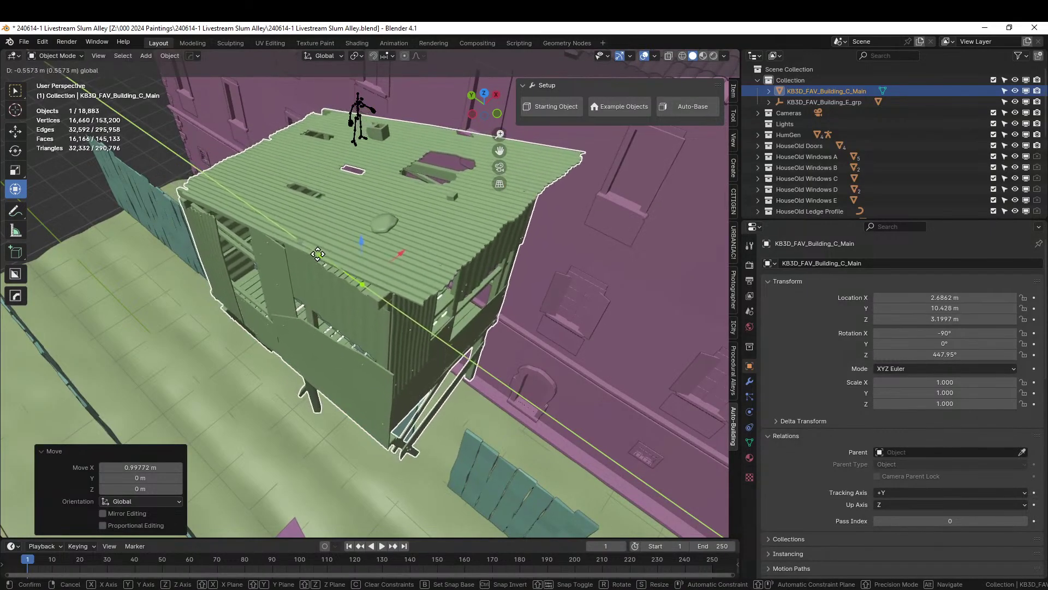
pyautogui.click(318, 254)
# Nudge the second shack about -0.045 m in Y to adjust its stilts against the plank fence
pyautogui.moveTo(318, 254)
pyautogui.mouseDown(button='middle')
pyautogui.moveTo(293, 245)
pyautogui.moveTo(303, 220)
pyautogui.moveTo(336, 264)
pyautogui.mouseUp(button='middle')
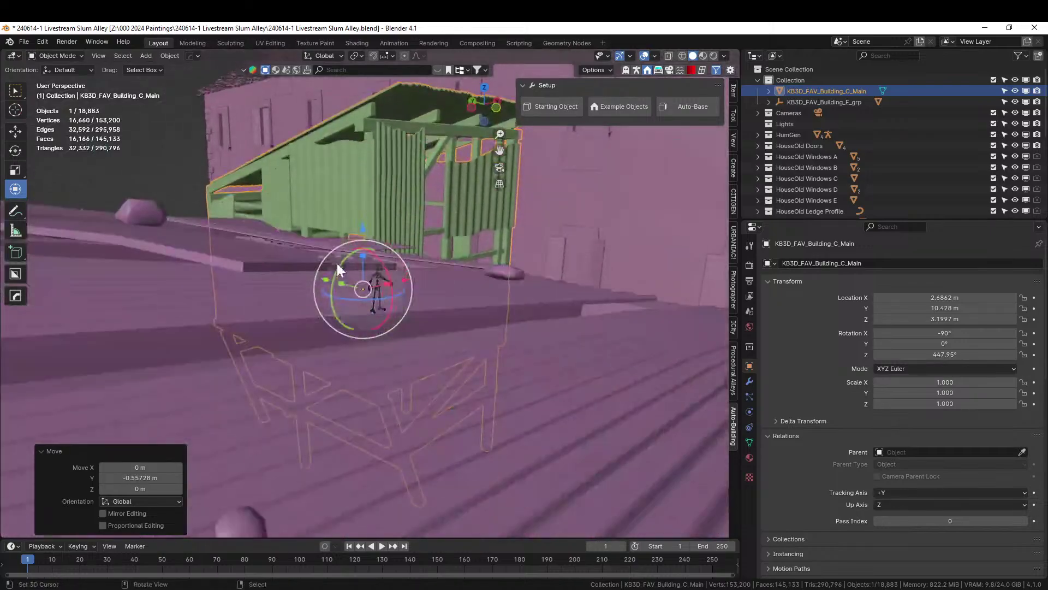
pyautogui.scroll(4, 336, 263)
pyautogui.keyDown('shift'); pyautogui.moveTo(318, 197); pyautogui.dragTo(245, 482, button='middle'); pyautogui.keyUp('shift')
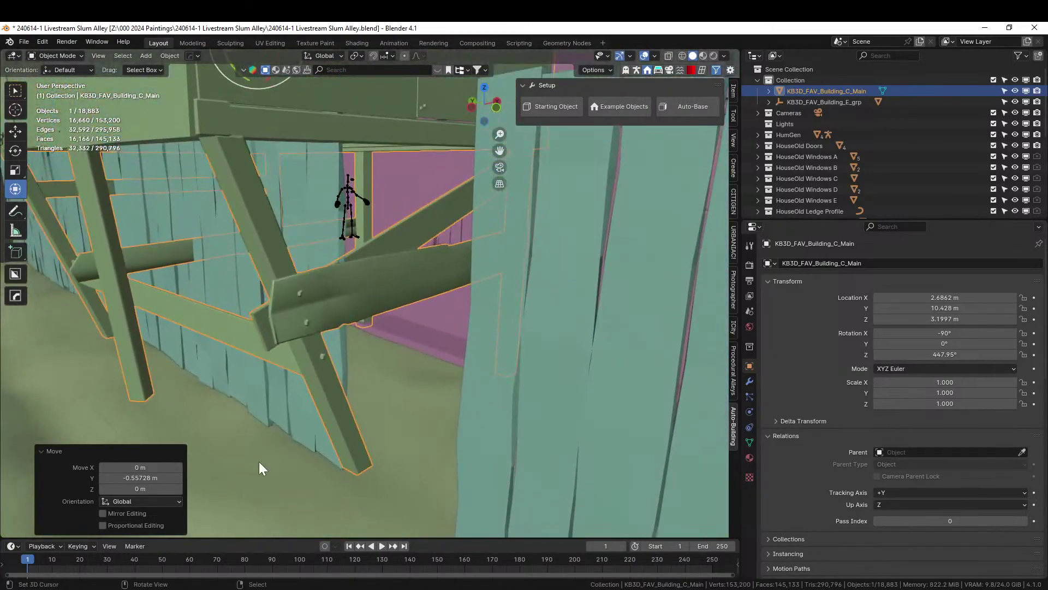
pyautogui.moveTo(272, 394); pyautogui.dragTo(288, 419, button='middle')
pyautogui.press('g')
pyautogui.press('y')
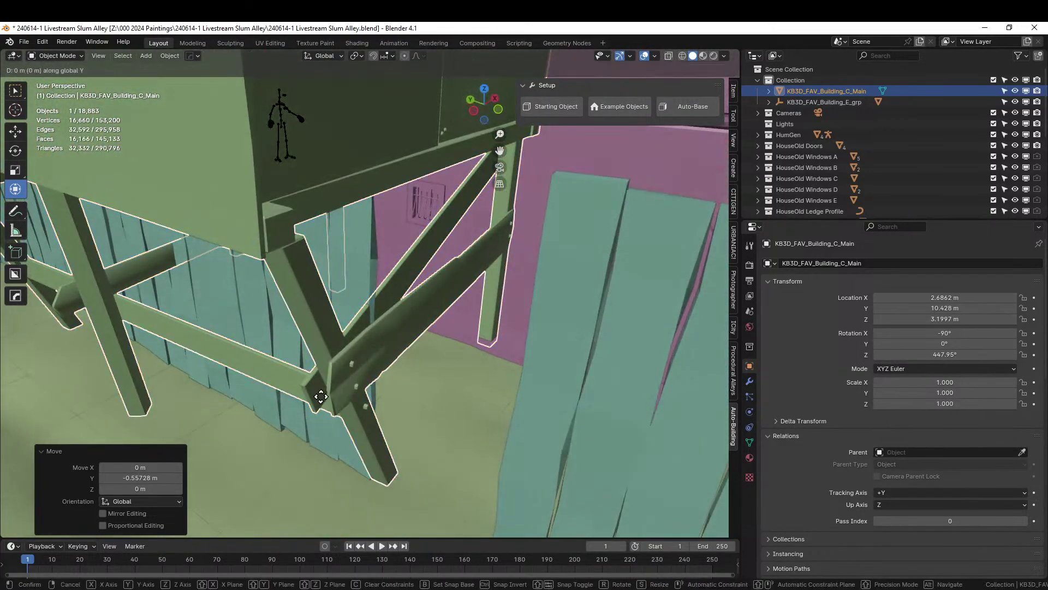
pyautogui.click(271, 403)
pyautogui.moveTo(271, 403); pyautogui.dragTo(482, 417, button='middle')
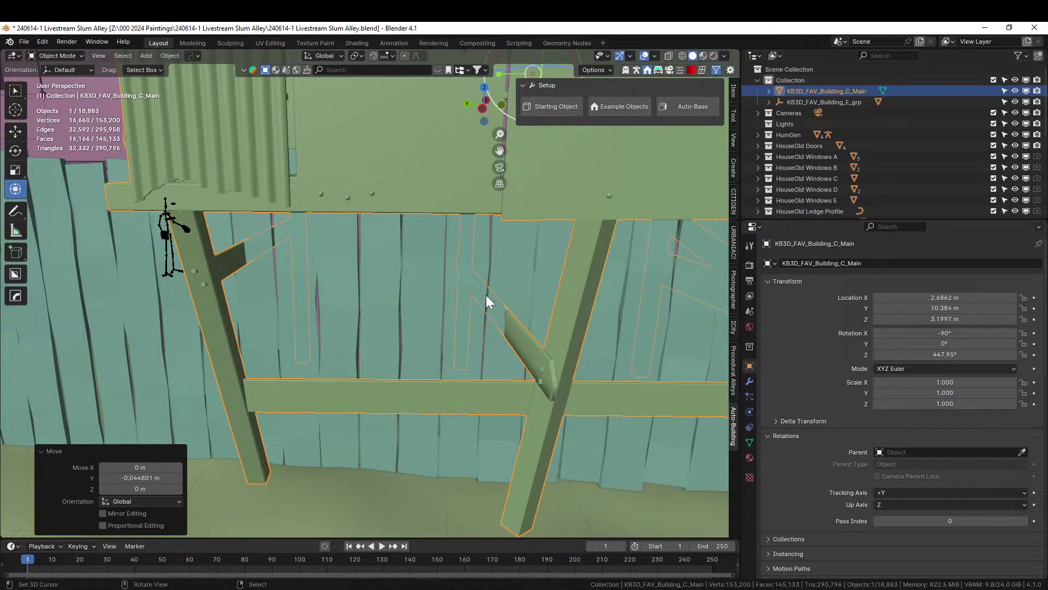
# Open the plank fence behind the second shack for mesh editing
pyautogui.click(515, 273)
pyautogui.press('Tab')
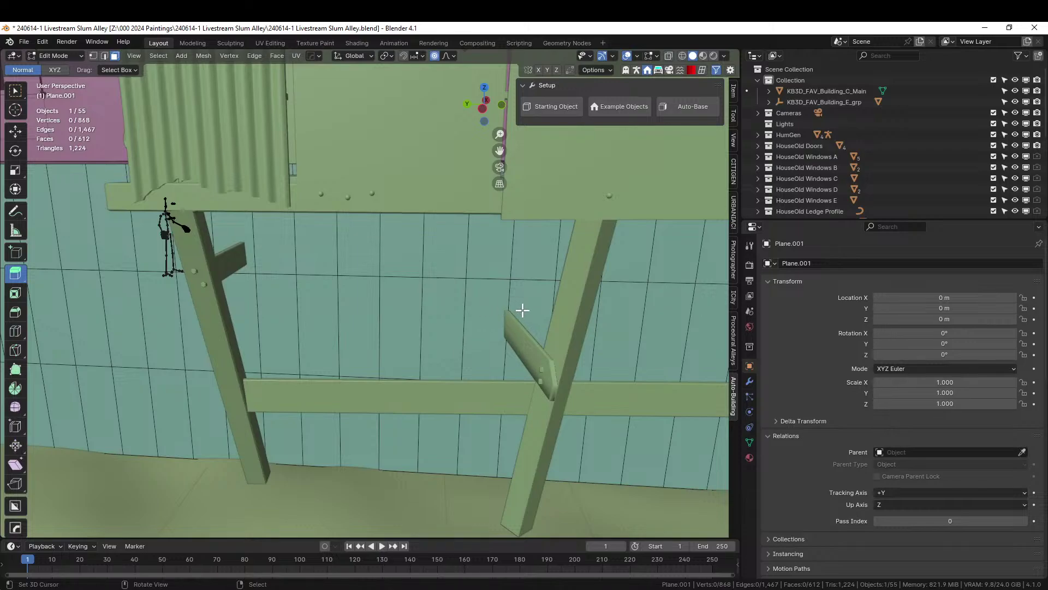
pyautogui.press('c')
pyautogui.click(536, 346)
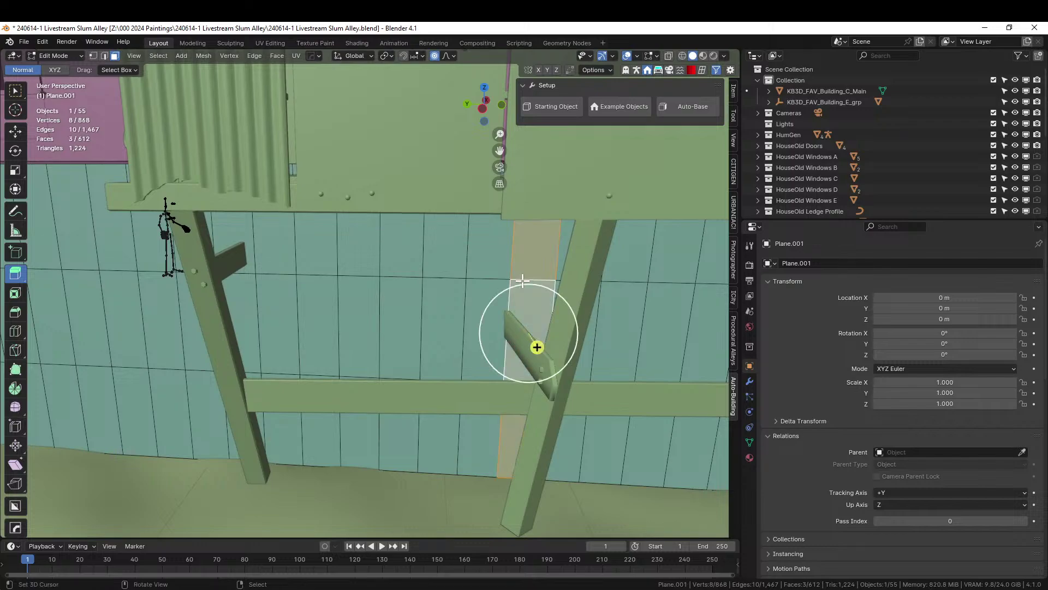
pyautogui.press('x')
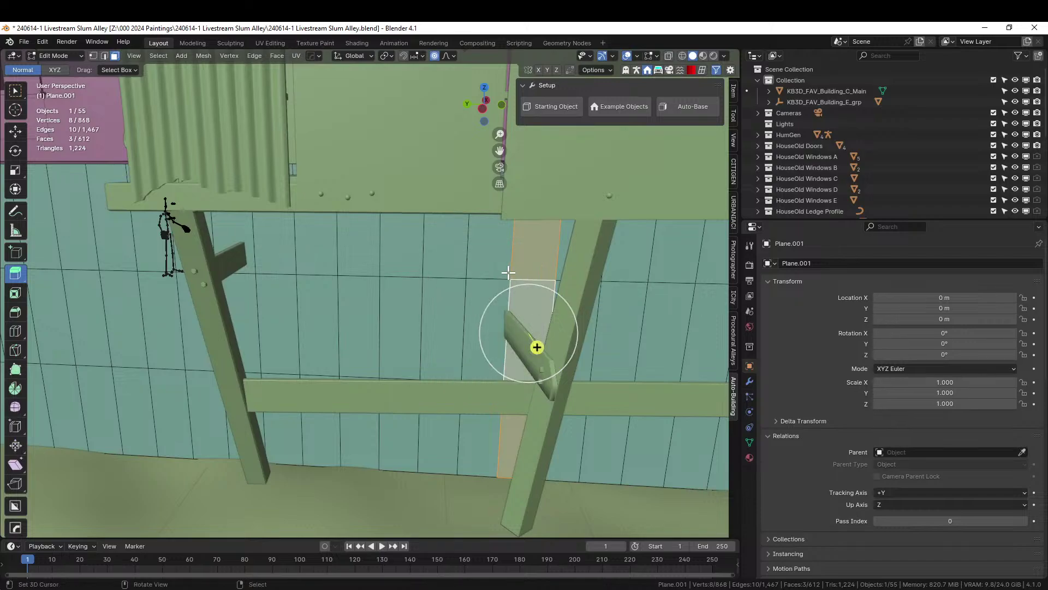
pyautogui.hotkey('alt', 'a')
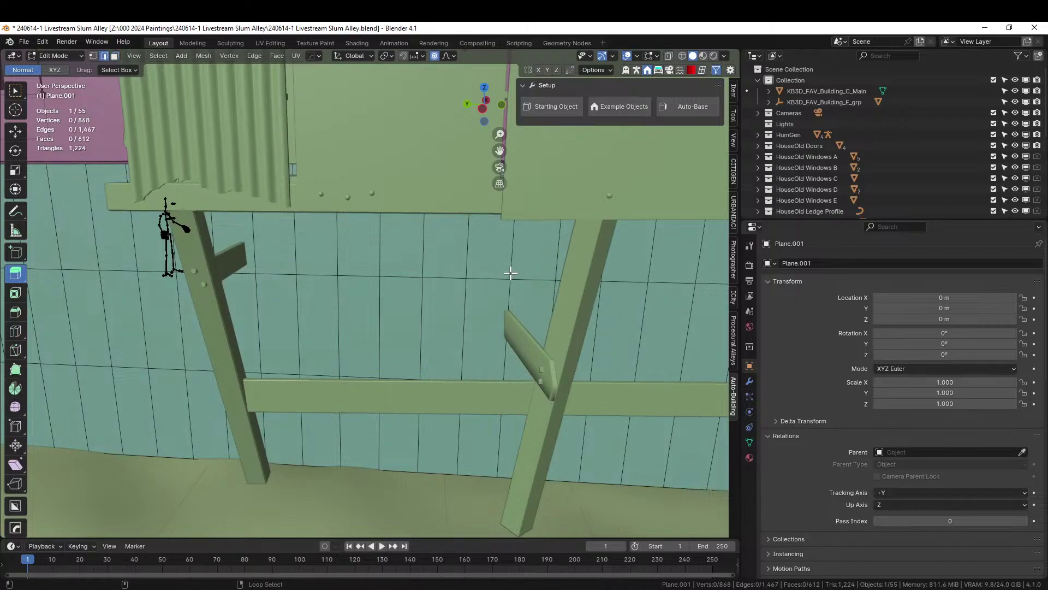
# Bevel the fence's vertical edge line behind the diagonal brace by about 0.07 m and delete the new faces to open a narrow gap
pyautogui.hotkey('ctrl', 'b')
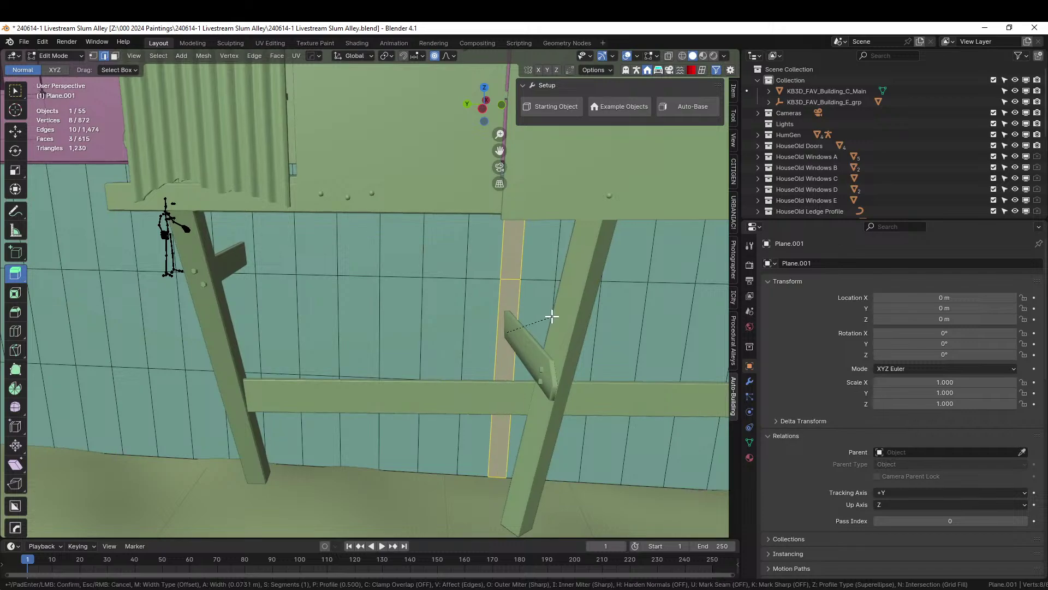
pyautogui.click(549, 312)
pyautogui.press('x')
pyautogui.click(459, 315)
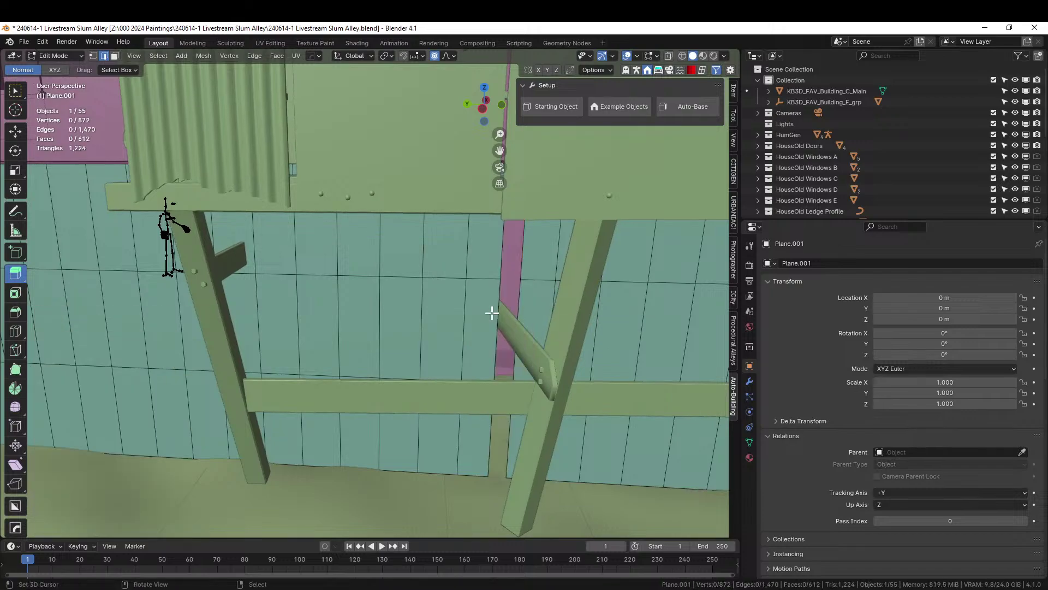
# Try deleting the eight top-row fence faces beneath the shack, from its corner overhang to the narrow gap
pyautogui.keyDown('shift'); pyautogui.moveTo(351, 320); pyautogui.dragTo(407, 346, button='middle'); pyautogui.keyUp('shift')
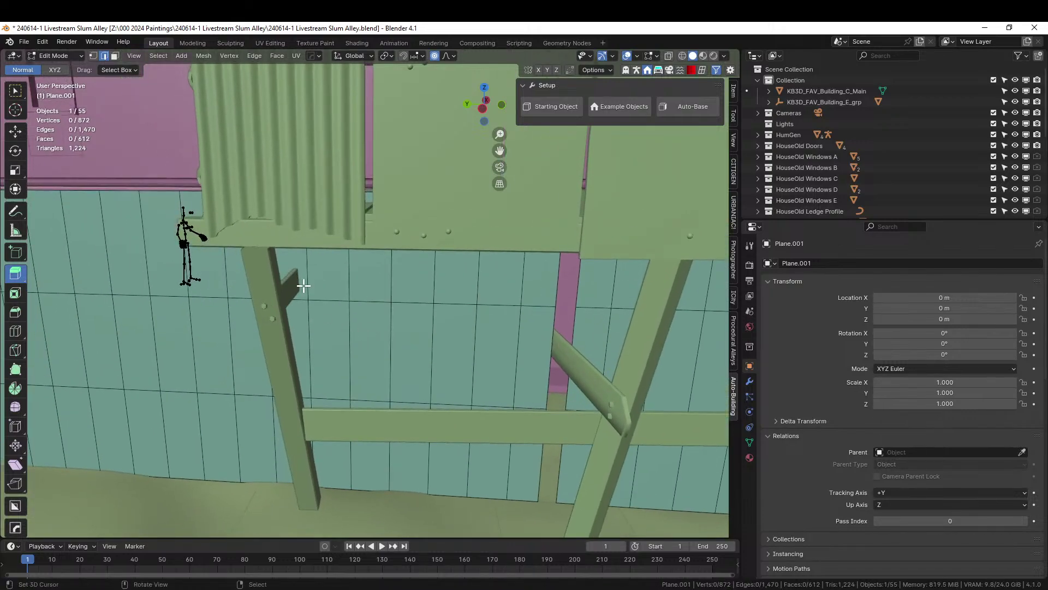
pyautogui.moveTo(303, 285); pyautogui.dragTo(350, 264, button='middle')
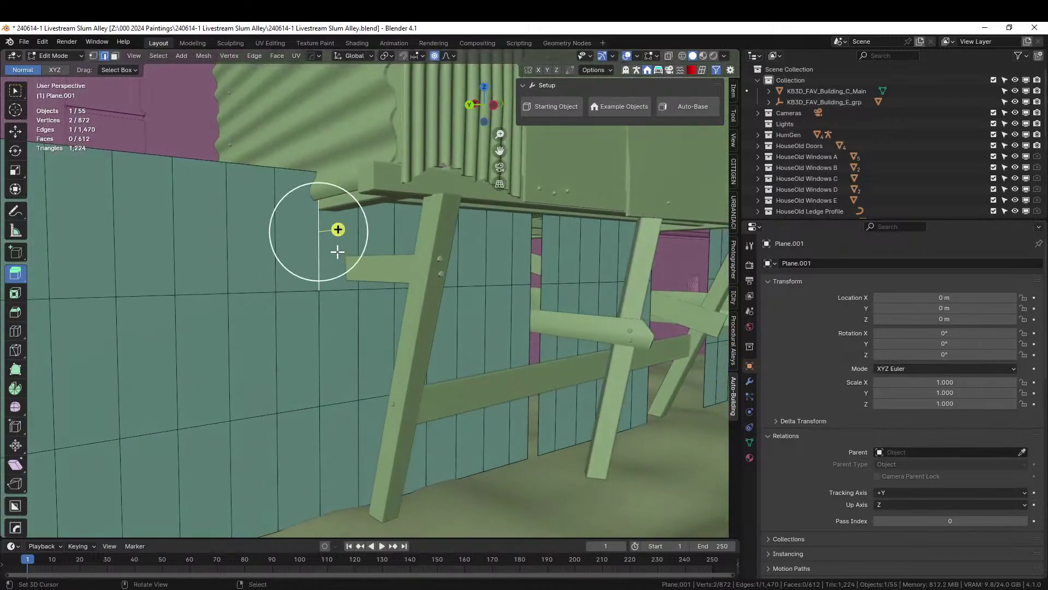
pyautogui.press('3')
pyautogui.click(339, 243)
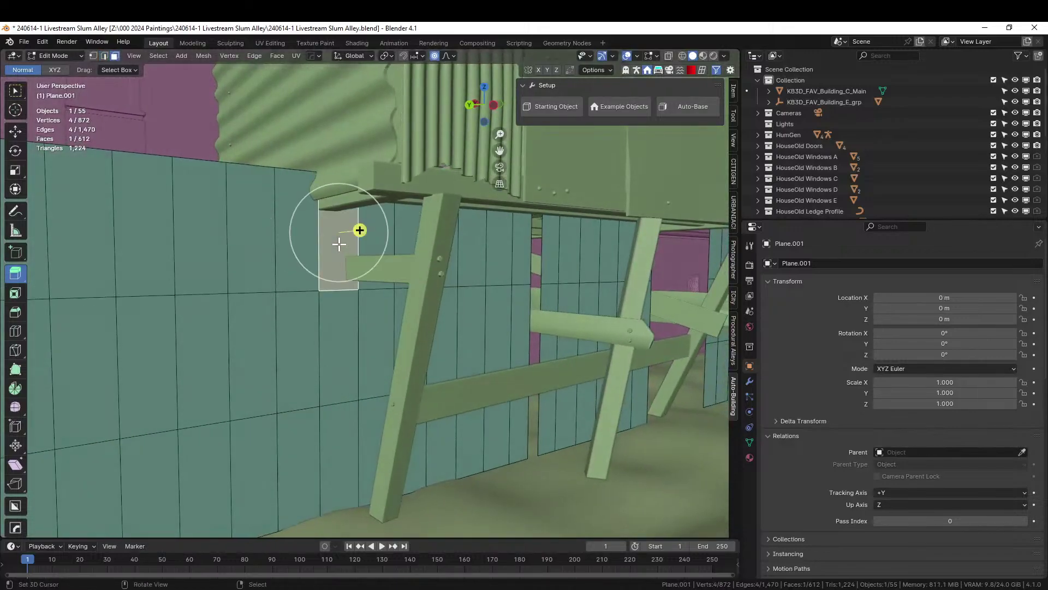
pyautogui.keyDown('shift'); pyautogui.click(311, 232); pyautogui.keyUp('shift')
pyautogui.moveTo(322, 239); pyautogui.dragTo(336, 224, button='middle')
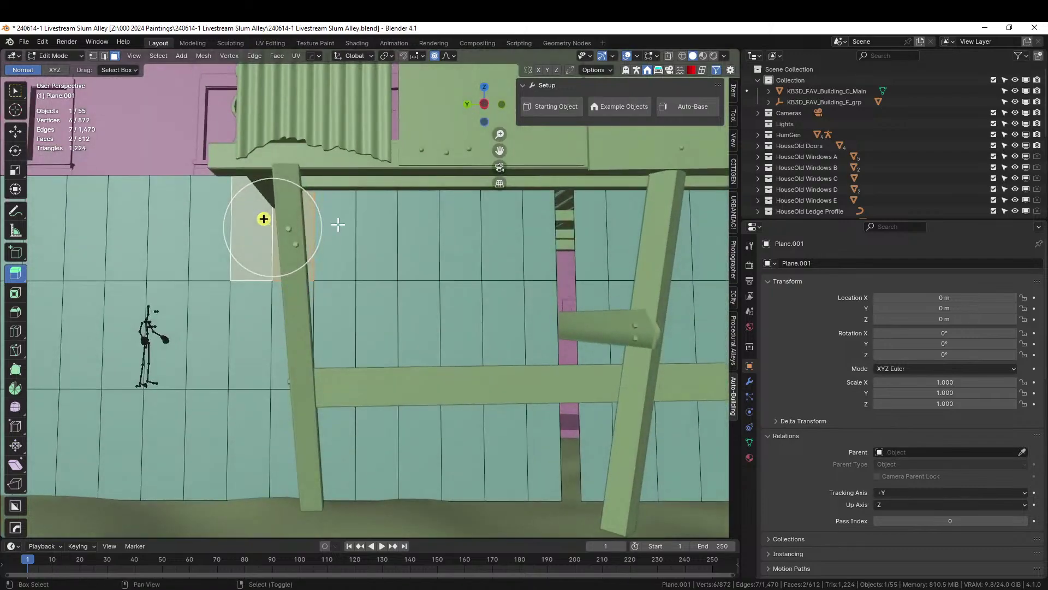
pyautogui.keyDown('shift'); pyautogui.click(337, 224); pyautogui.keyUp('shift')
pyautogui.keyDown('shift'); pyautogui.click(378, 221); pyautogui.keyUp('shift')
pyautogui.keyDown('shift'); pyautogui.click(417, 221); pyautogui.keyUp('shift')
pyautogui.keyDown('shift'); pyautogui.click(447, 223); pyautogui.keyUp('shift')
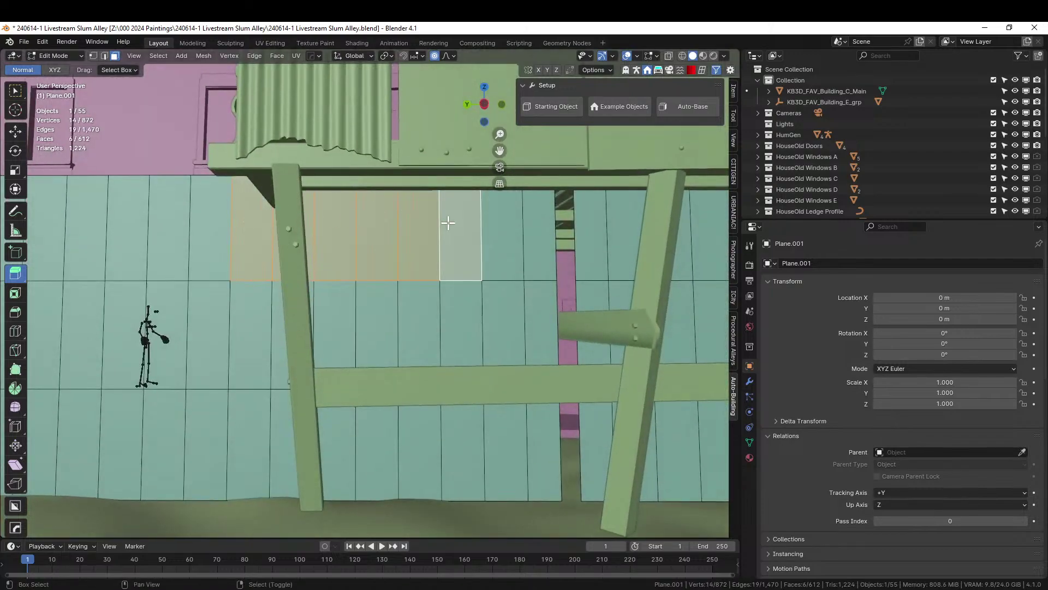
pyautogui.keyDown('shift'); pyautogui.click(490, 221); pyautogui.keyUp('shift')
pyautogui.keyDown('shift'); pyautogui.click(546, 223); pyautogui.keyUp('shift')
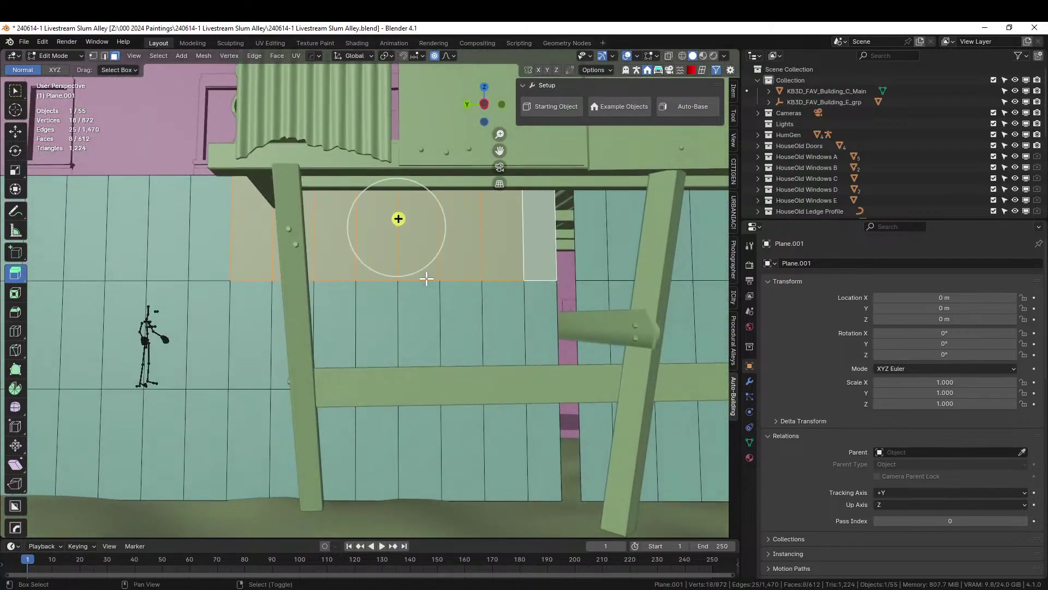
pyautogui.moveTo(426, 279); pyautogui.dragTo(415, 311, button='middle')
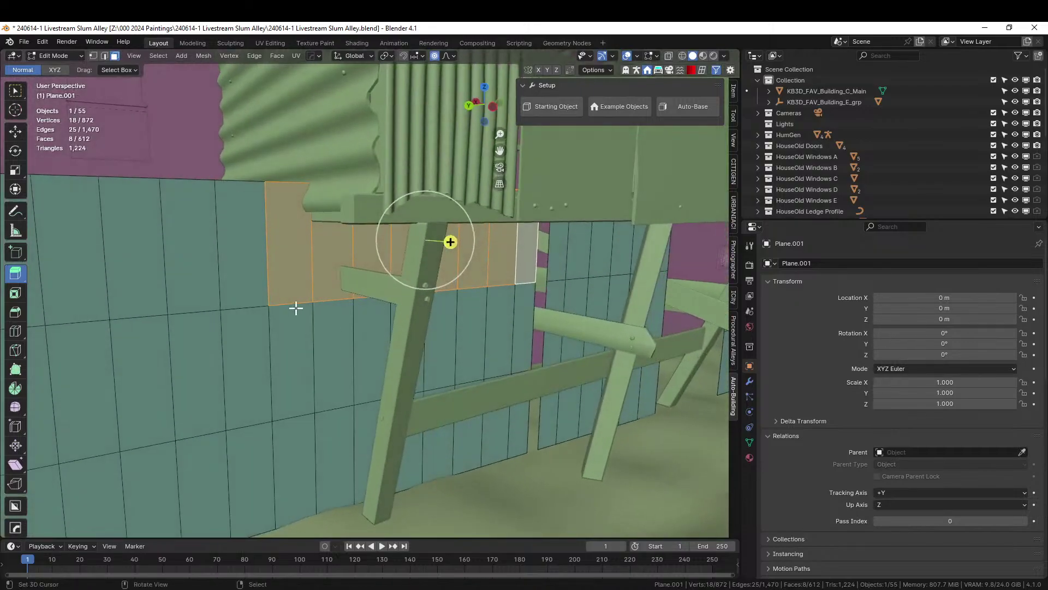
pyautogui.press('x')
pyautogui.click(252, 309)
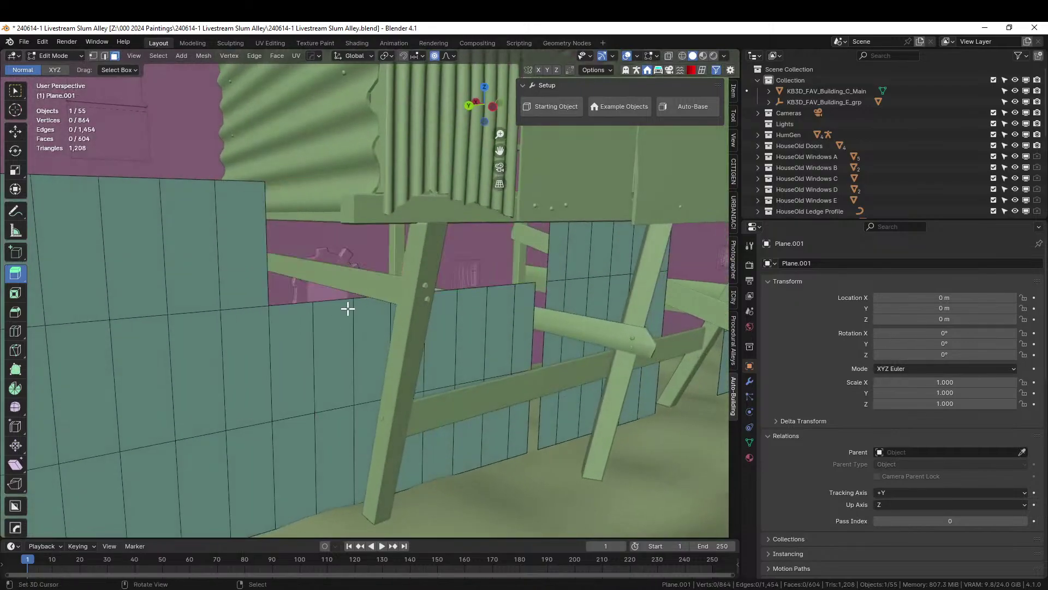
# Check the resulting planks outside mesh editing and undo the deletion of the top-row fence faces
pyautogui.moveTo(347, 308); pyautogui.dragTo(458, 354, button='middle')
pyautogui.press('Tab')
pyautogui.scroll(2, 456, 332)
pyautogui.scroll(2, 503, 327)
pyautogui.press('Tab')
pyautogui.hotkey('ctrl', 'z')
pyautogui.hotkey('ctrl', 'z')
pyautogui.hotkey('ctrl', 'z')
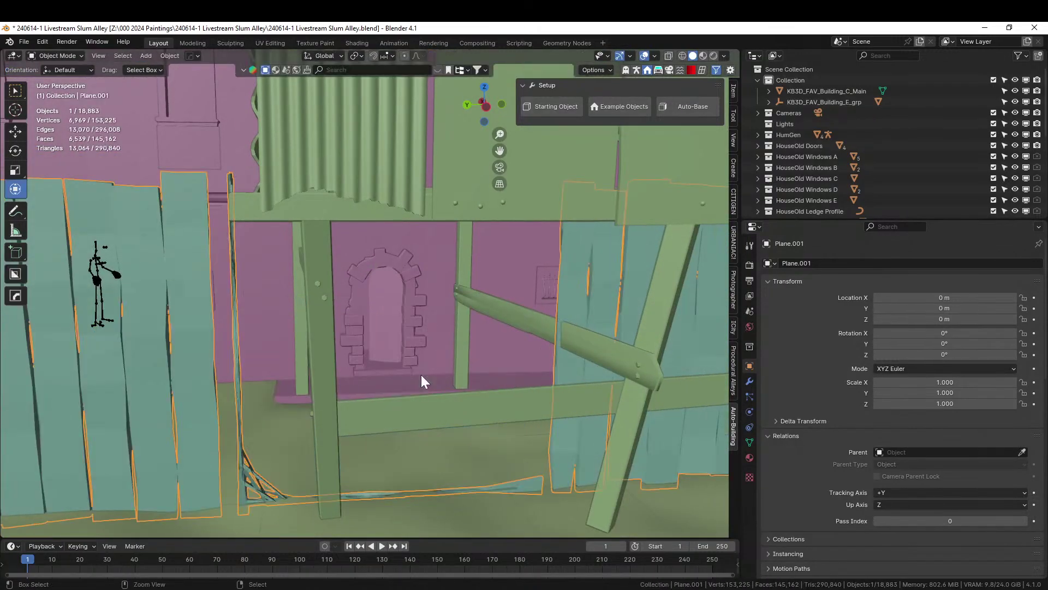
pyautogui.press('Tab')
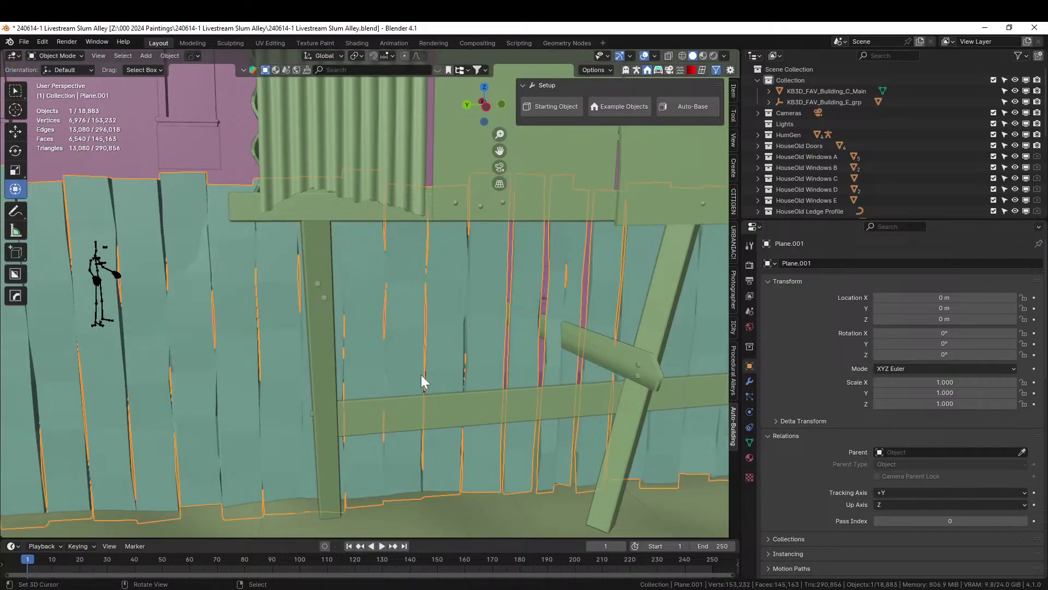
# Delete the full-height column of three fence faces just outside the shack's corner stilt
pyautogui.moveTo(411, 376); pyautogui.dragTo(374, 369, button='middle')
pyautogui.press('Tab')
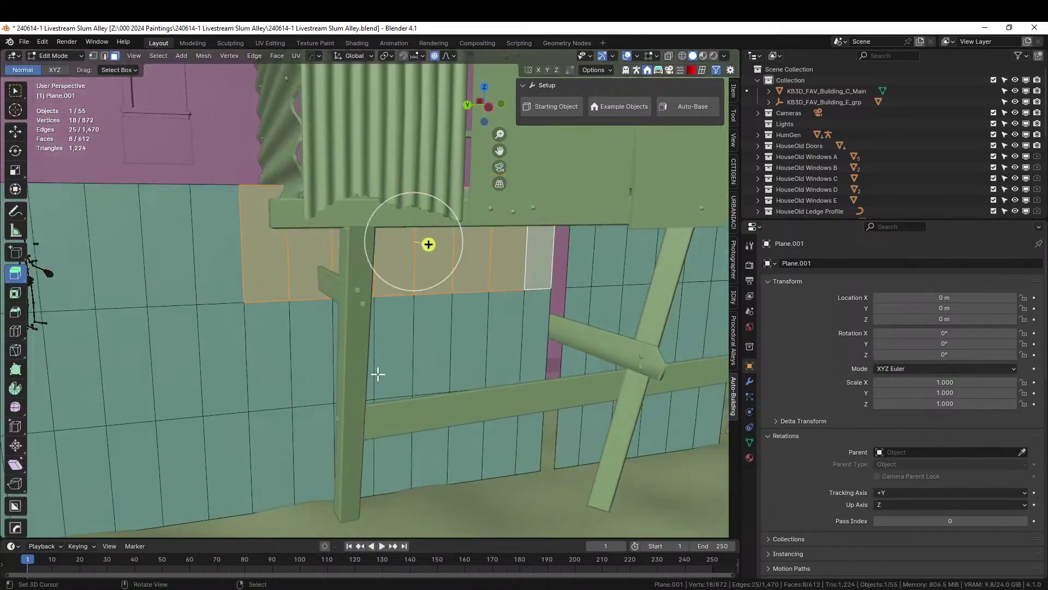
pyautogui.click(305, 257)
pyautogui.keyDown('shift'); pyautogui.click(316, 456); pyautogui.keyUp('shift')
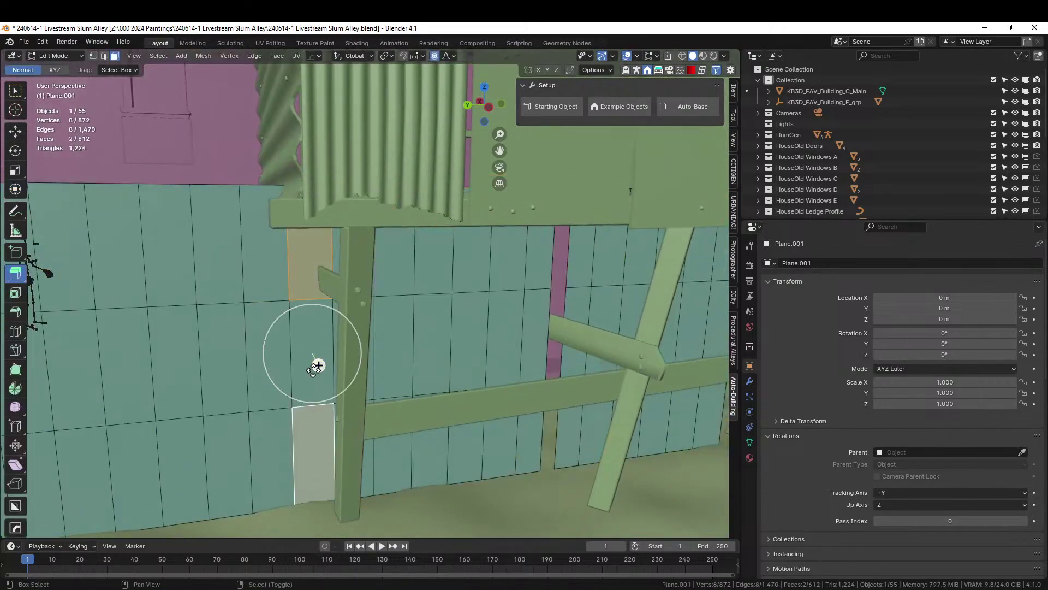
pyautogui.keyDown('shift'); pyautogui.click(319, 363); pyautogui.keyUp('shift')
pyautogui.press('x')
pyautogui.click(294, 371)
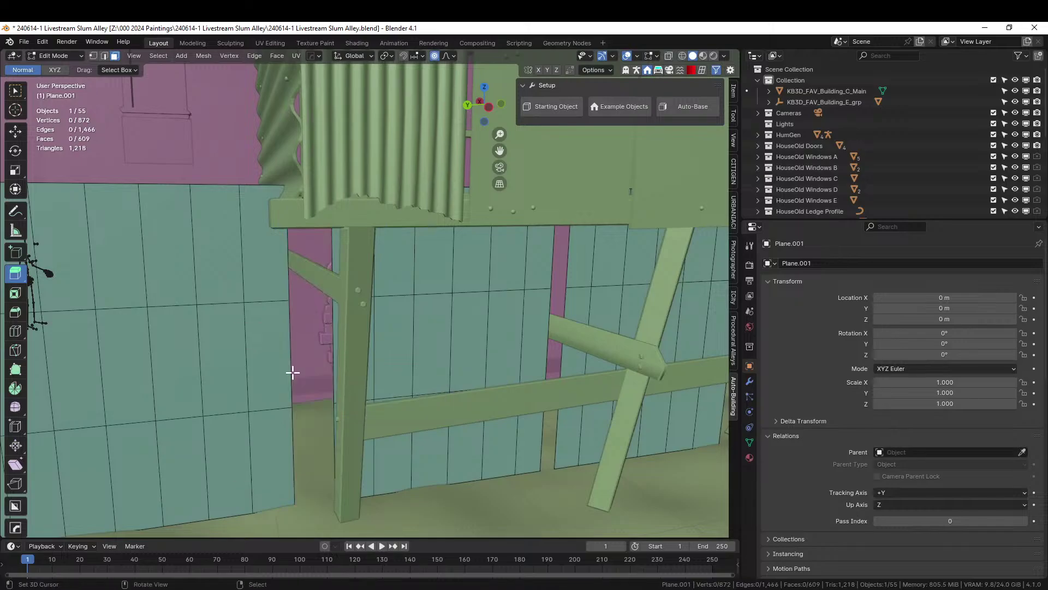
# Delete the neighbouring column of three fence faces on the inner side of the corner stilt to widen that opening
pyautogui.press('Tab')
pyautogui.moveTo(292, 373); pyautogui.dragTo(362, 363, button='middle')
pyautogui.press('Tab')
pyautogui.moveTo(356, 311); pyautogui.dragTo(311, 240, button='middle')
pyautogui.press('c')
pyautogui.moveTo(330, 235); pyautogui.dragTo(333, 347)
pyautogui.rightClick(321, 438)
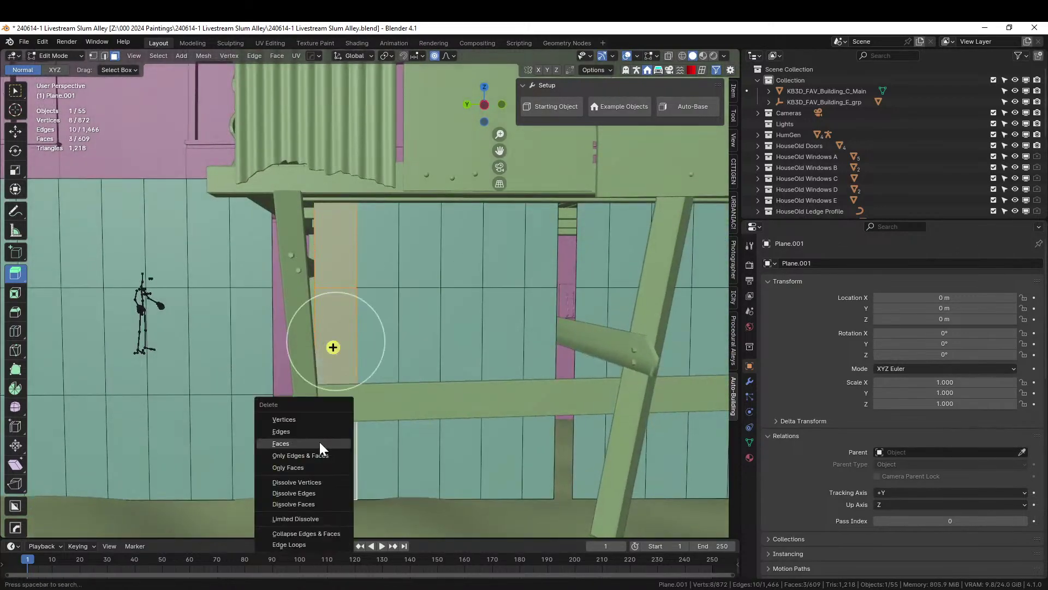
pyautogui.click(319, 441)
pyautogui.moveTo(351, 441)
pyautogui.mouseDown(button='middle')
pyautogui.moveTo(367, 451)
pyautogui.moveTo(307, 443)
pyautogui.moveTo(346, 437)
pyautogui.mouseUp(button='middle')
pyautogui.press('Tab')
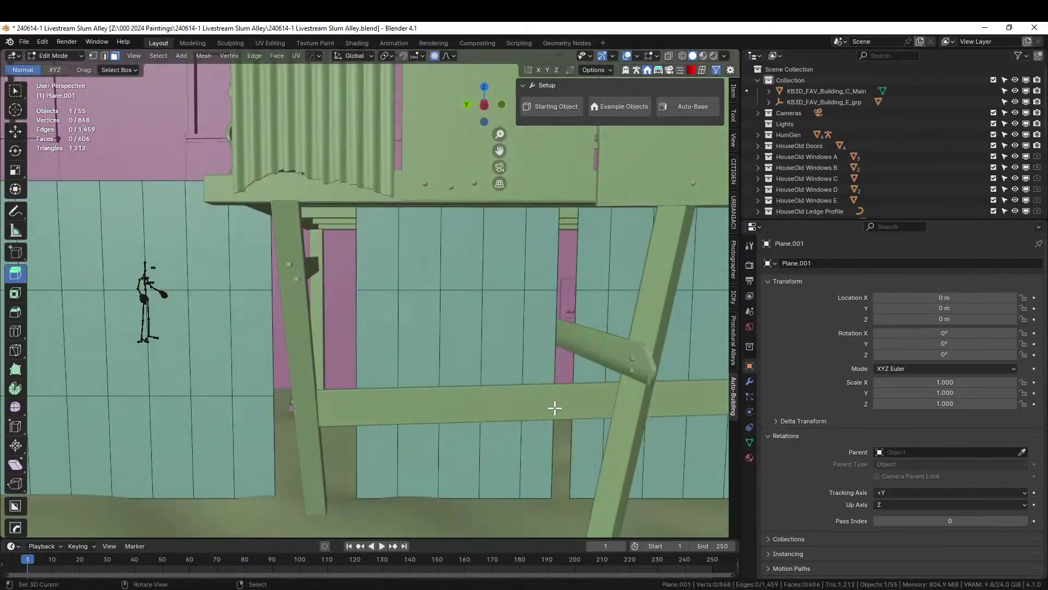
# Move the fence's vertical edge line at the end of the diagonal brace along Y, away from the brace
pyautogui.keyDown('shift'); pyautogui.moveTo(558, 394); pyautogui.dragTo(471, 403, button='middle'); pyautogui.keyUp('shift')
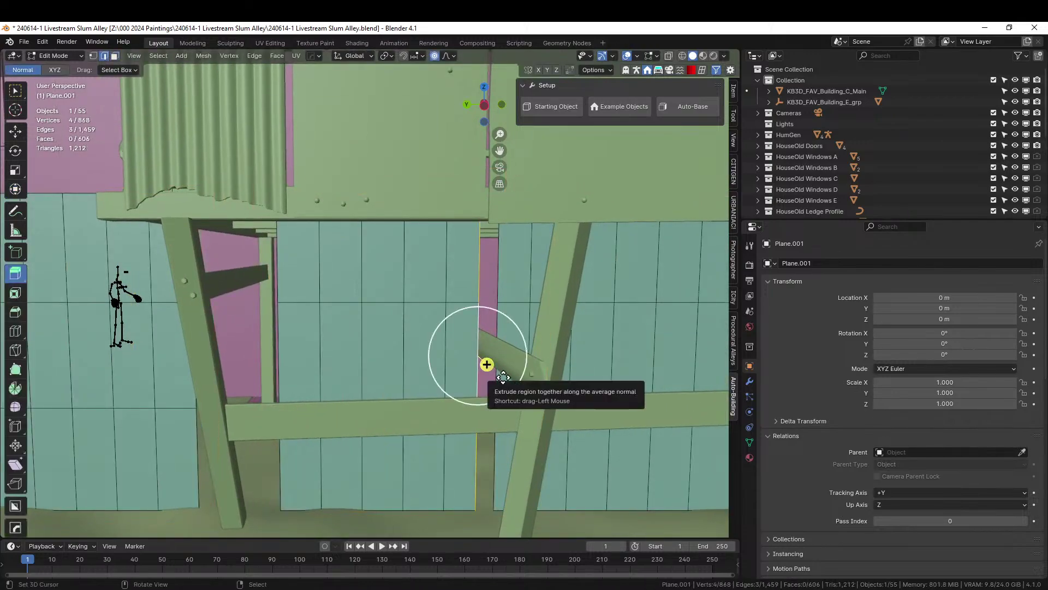
pyautogui.press('g')
pyautogui.click(503, 377)
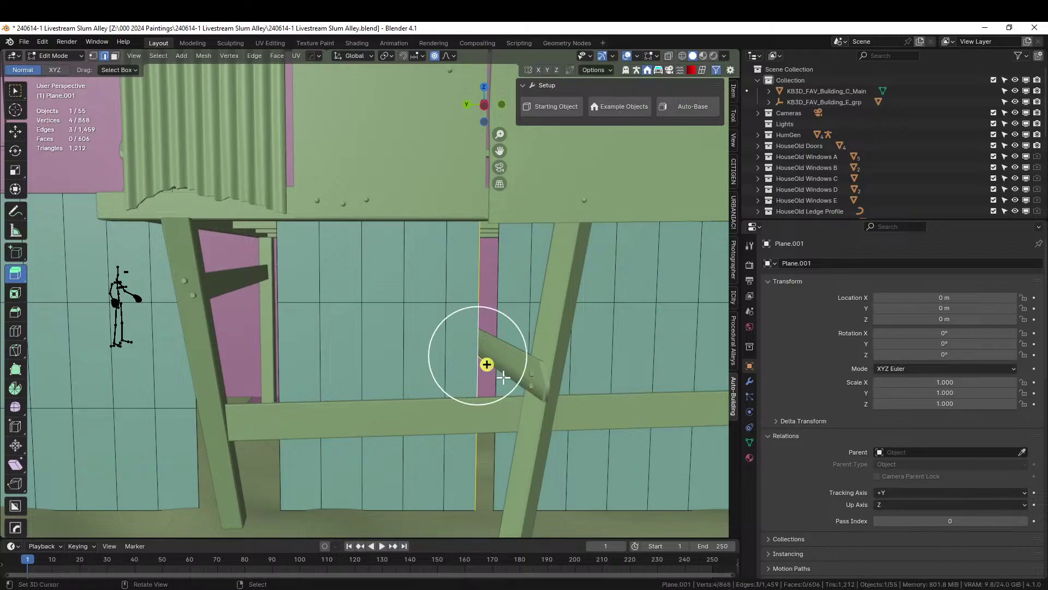
pyautogui.press('o')
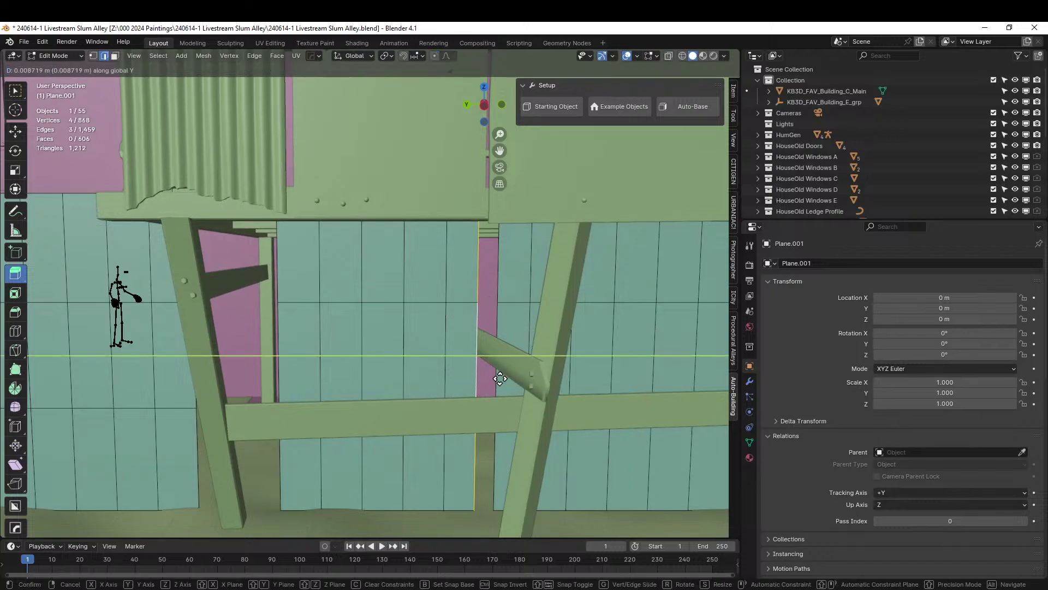
pyautogui.click(518, 322)
# Move the opposite vertical edge line of the narrow gap along Y towards the braced stilt and finish editing the fence
pyautogui.click(497, 282)
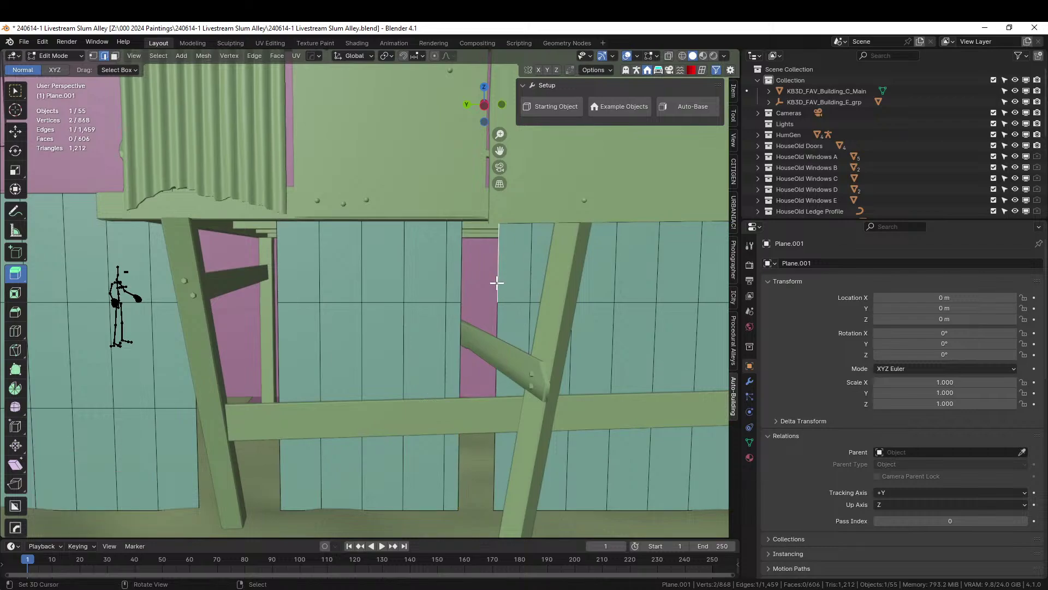
pyautogui.press('g')
pyautogui.press('y')
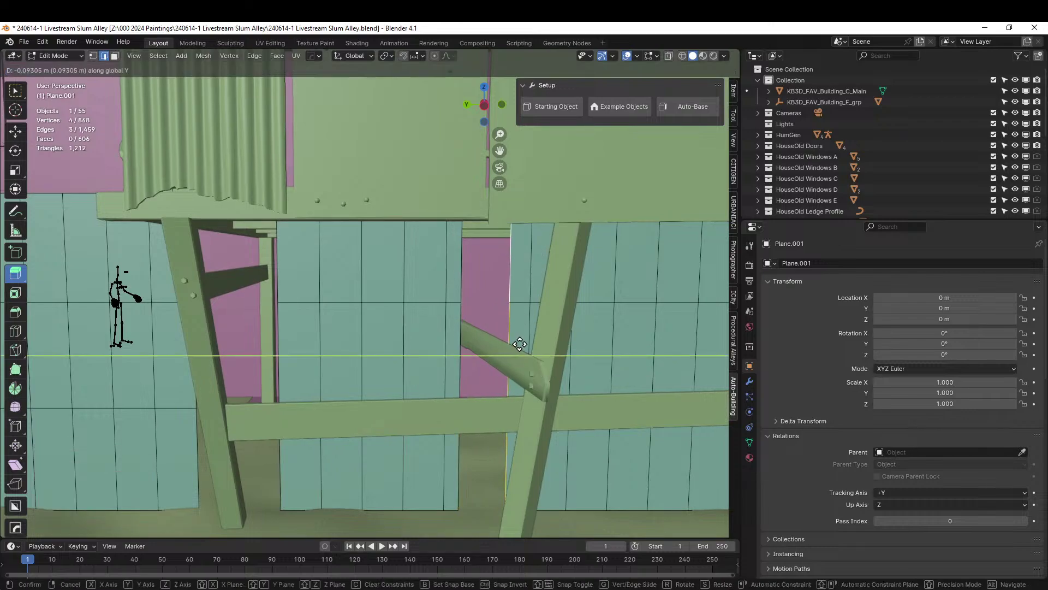
pyautogui.click(526, 344)
pyautogui.press('Tab')
# Review the whole alley, switch to the KB3D Favelas file and select the long stilted shack KB3D_FAV_Building_B_Main
pyautogui.moveTo(521, 348); pyautogui.dragTo(526, 428, button='middle')
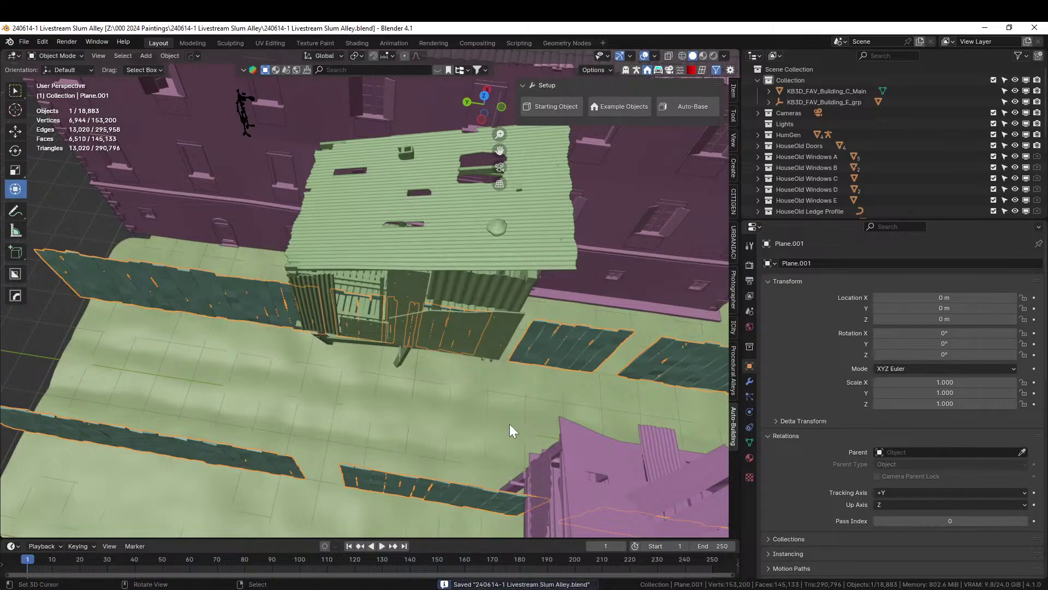
pyautogui.scroll(-4, 511, 422)
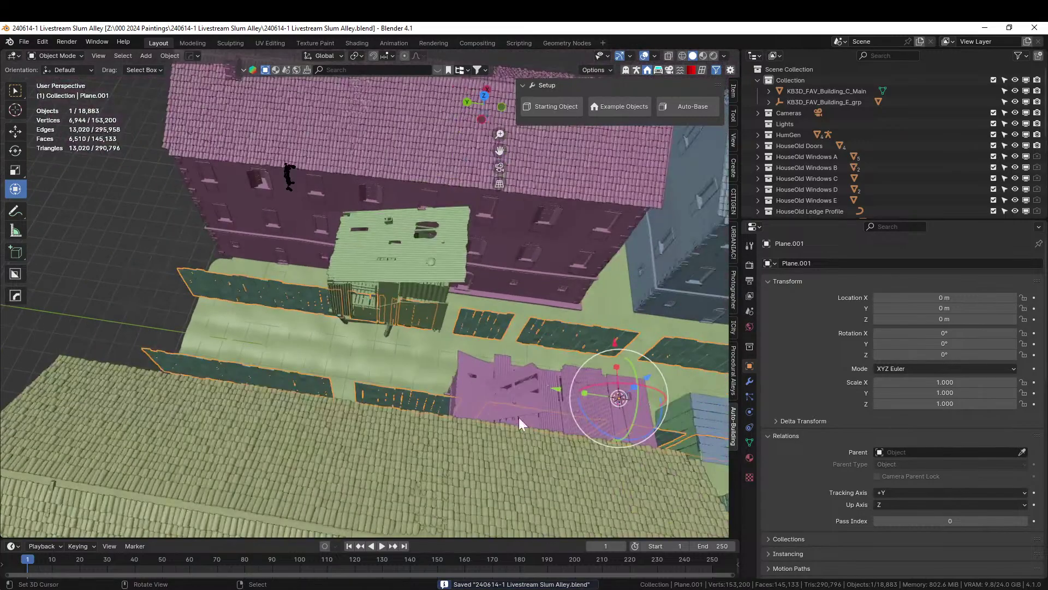
pyautogui.keyDown('shift'); pyautogui.moveTo(519, 417); pyautogui.dragTo(311, 394, button='middle'); pyautogui.keyUp('shift')
pyautogui.moveTo(414, 413); pyautogui.dragTo(319, 426, button='middle')
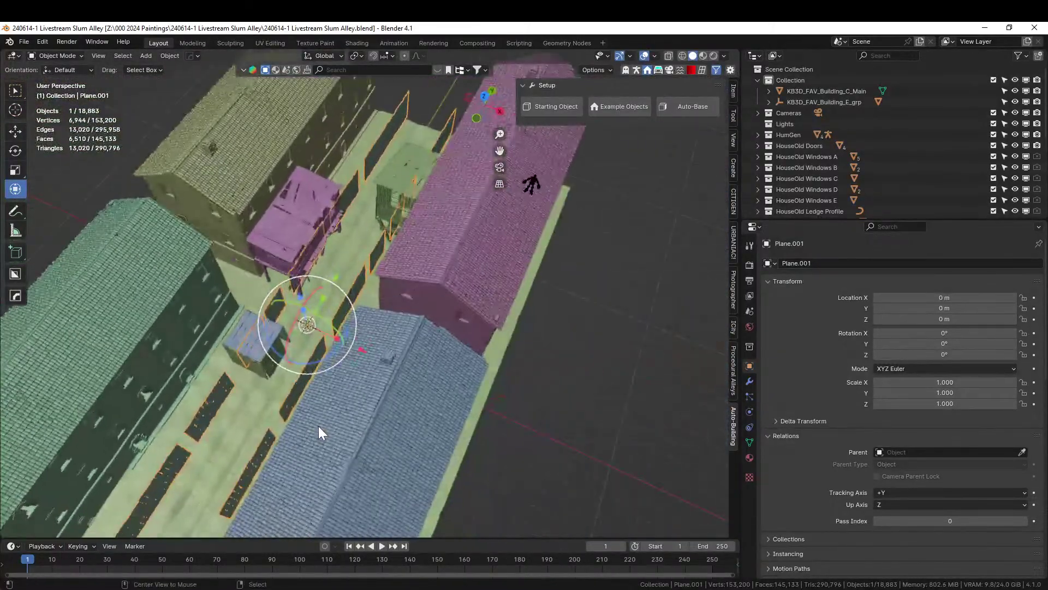
pyautogui.hotkey('alt', 'Tab')
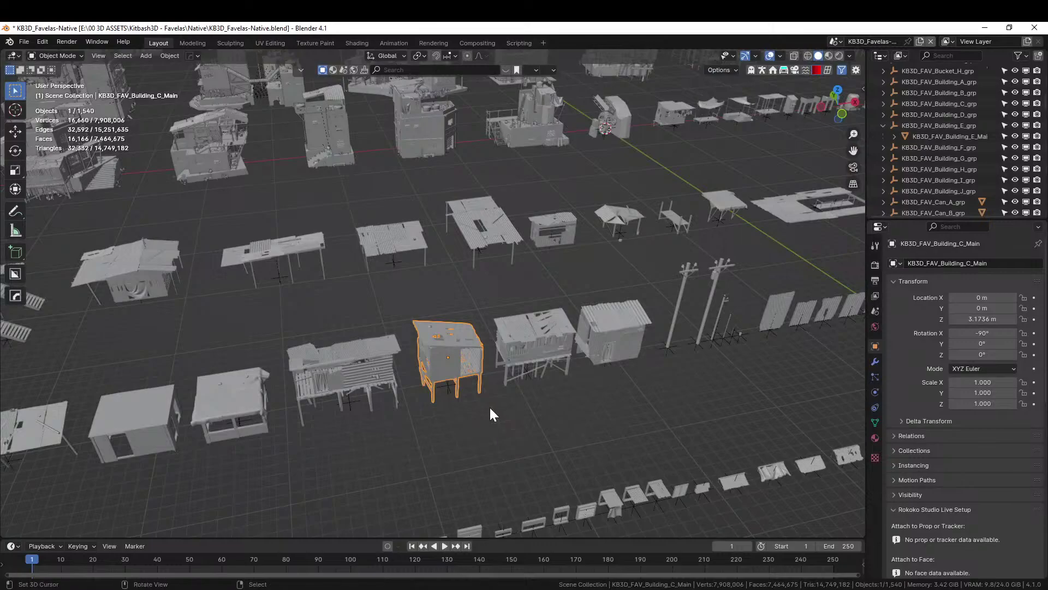
pyautogui.scroll(8, 440, 408)
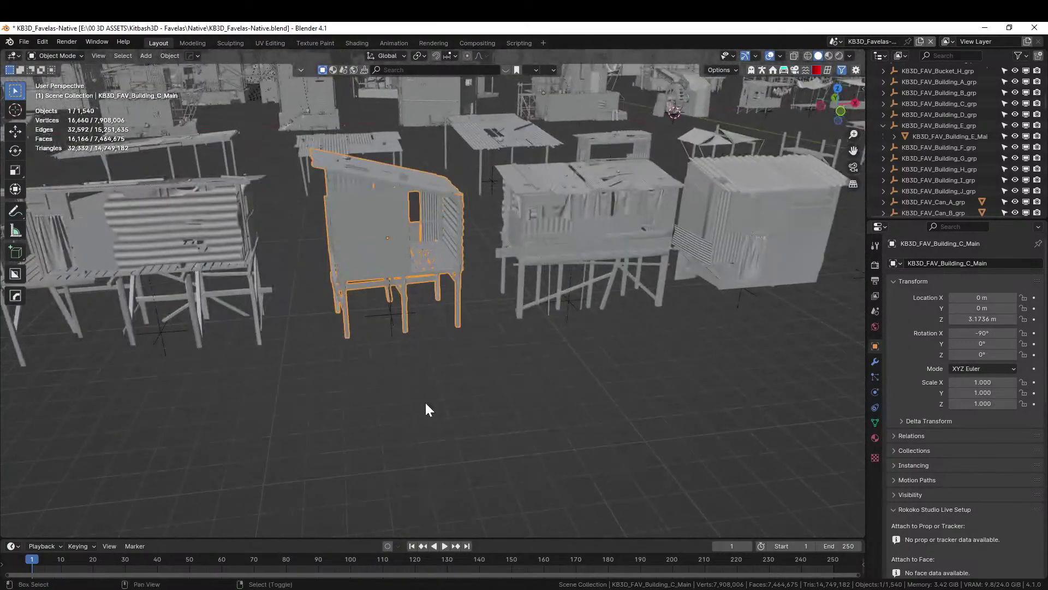
pyautogui.moveTo(446, 436); pyautogui.dragTo(486, 431, button='middle')
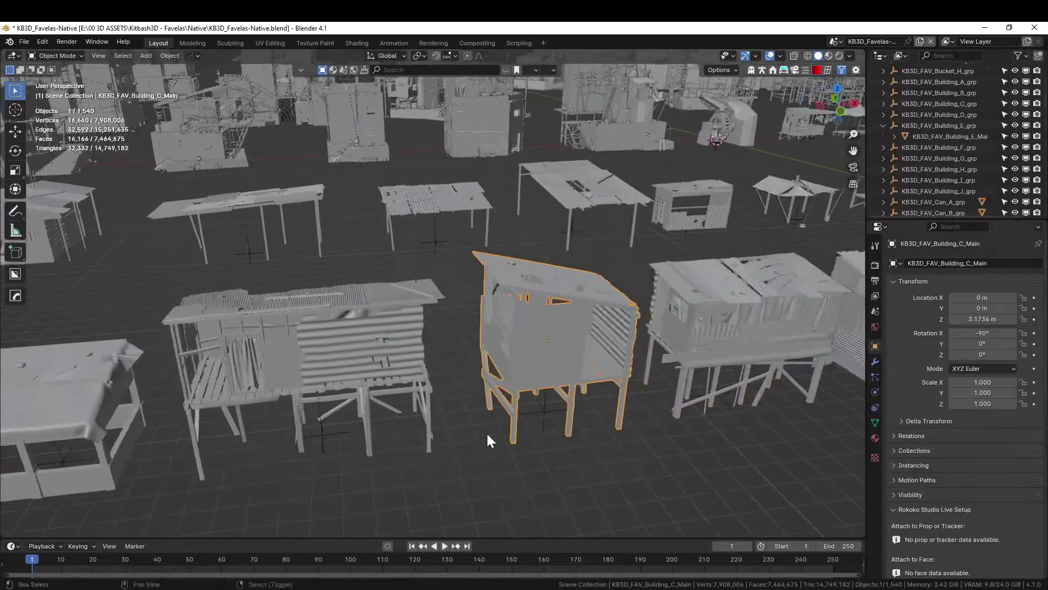
pyautogui.click(377, 359)
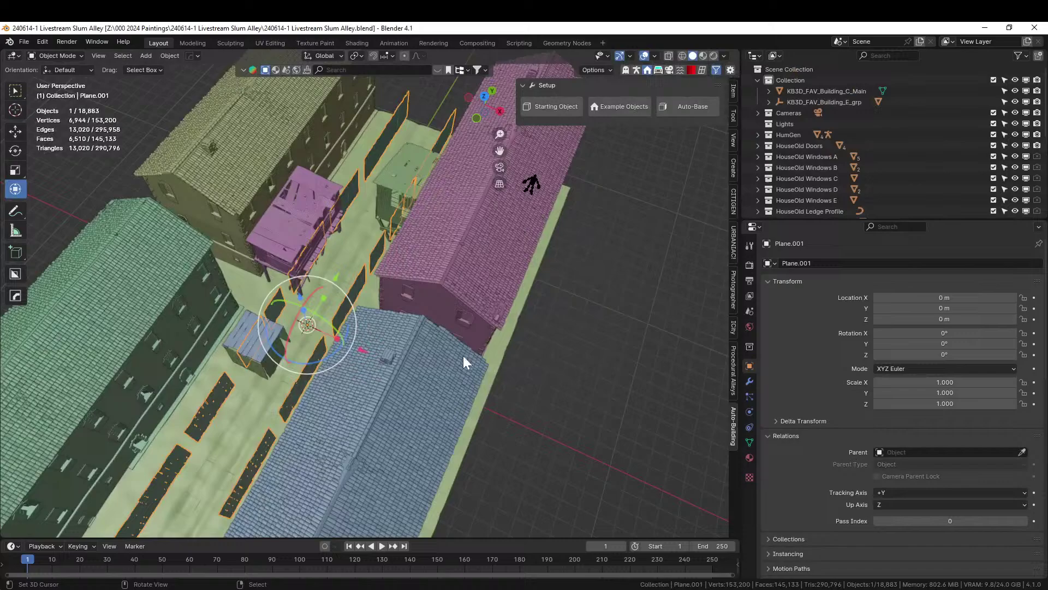
# Copy the long stilted shack KB3D_FAV_Building_B_Main in the KB3D Favelas file
pyautogui.moveTo(463, 355); pyautogui.dragTo(433, 357, button='middle')
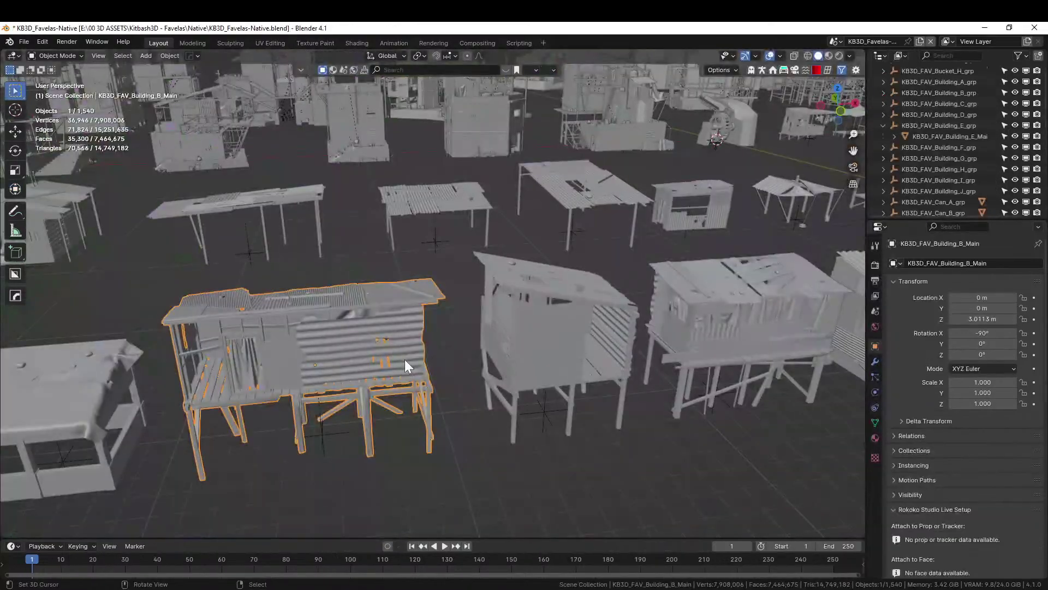
pyautogui.moveTo(404, 359); pyautogui.dragTo(384, 398, button='middle')
pyautogui.scroll(2, 332, 410)
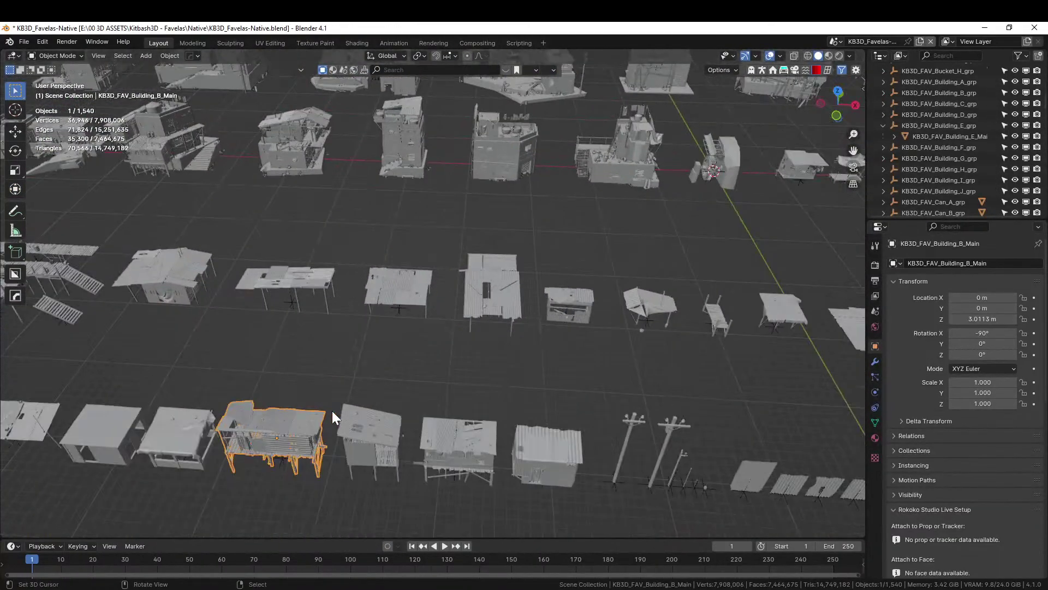
pyautogui.rightClick(273, 431)
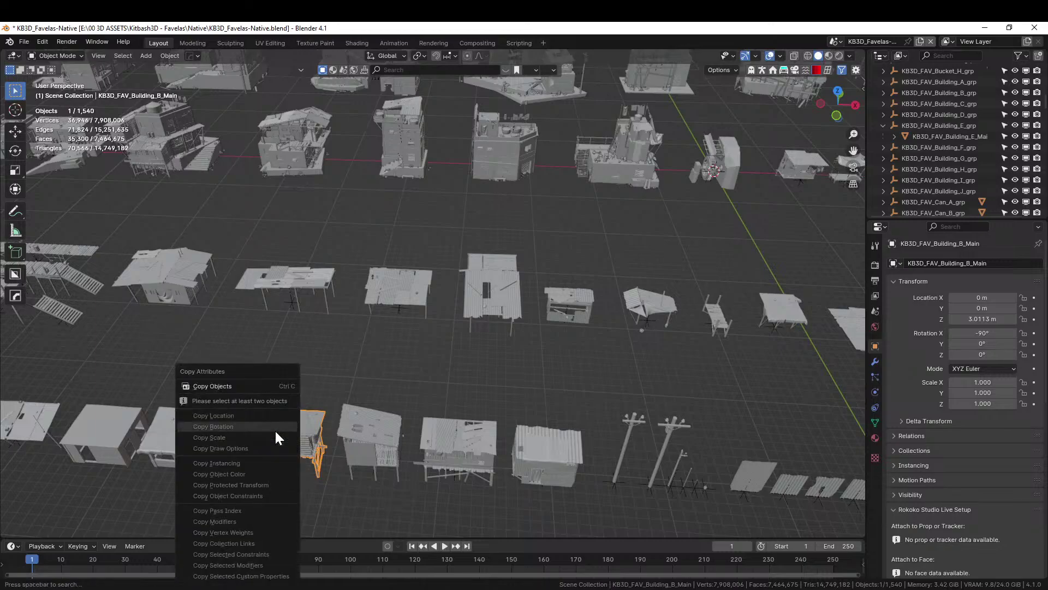
pyautogui.click(248, 385)
# Switch back to the slum alley file and paste the copied shack into the main Collection
pyautogui.hotkey('alt', 'Tab')
pyautogui.scroll(-4, 249, 390)
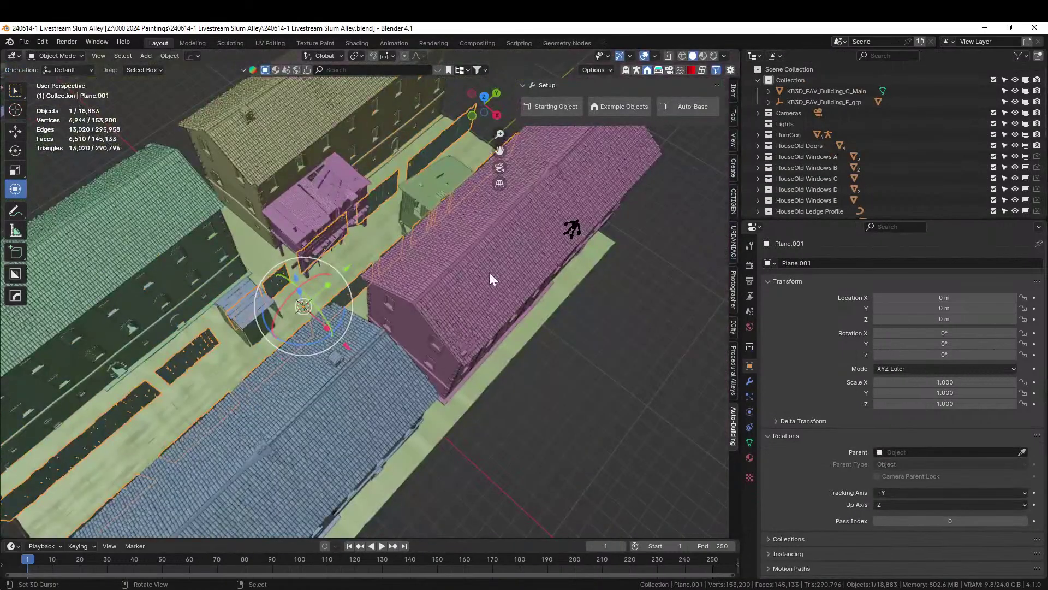
pyautogui.click(833, 83)
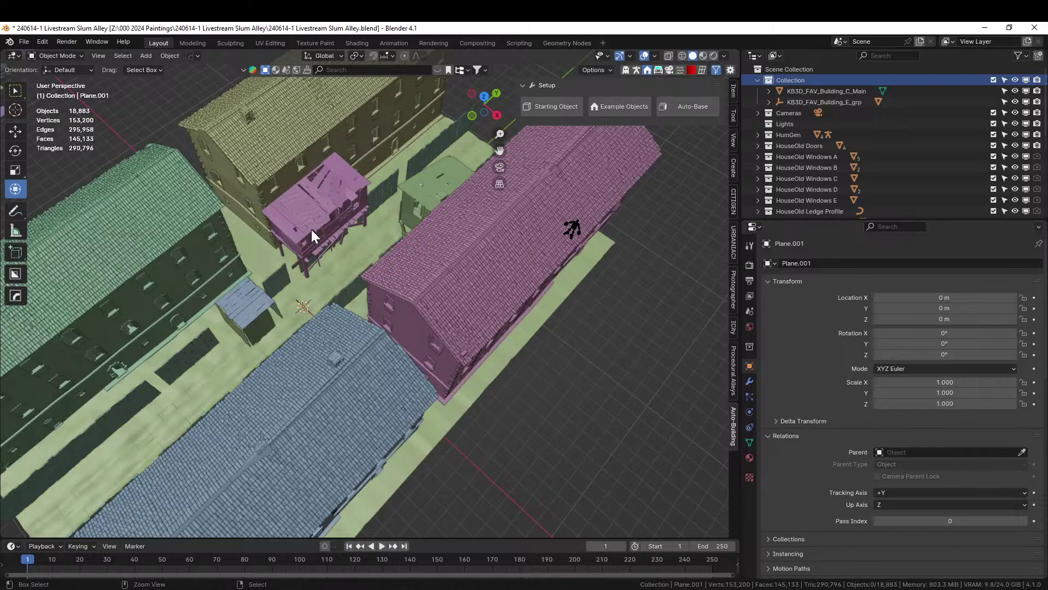
pyautogui.hotkey('ctrl', 'v')
pyautogui.scroll(-8, 310, 231)
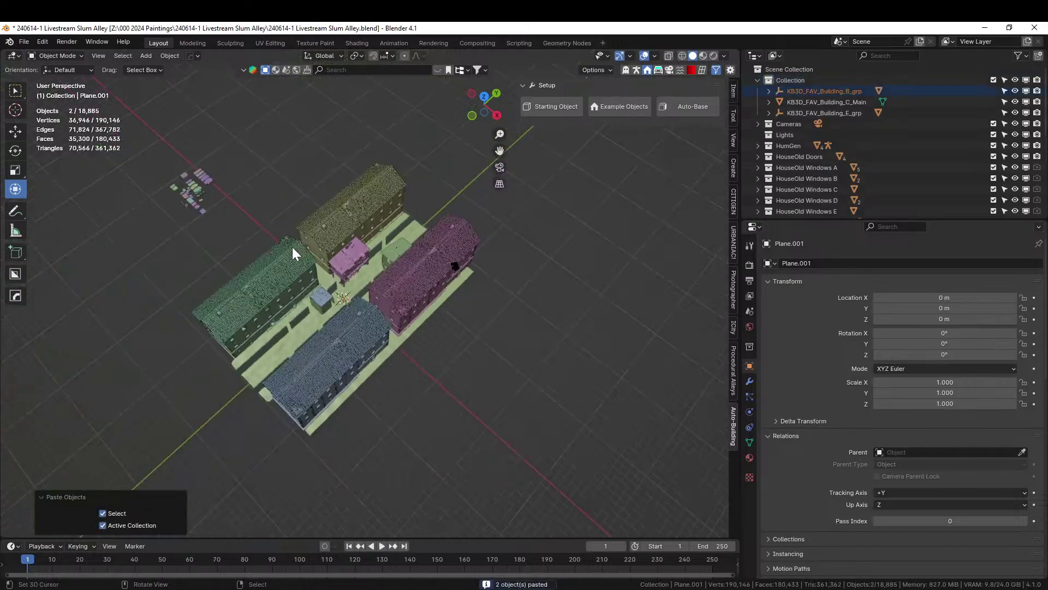
# Clear the parent of KB3D_FAV_Building_B_Main and delete the leftover empty KB3D_FAV_Building_B_grp
pyautogui.click(54, 305)
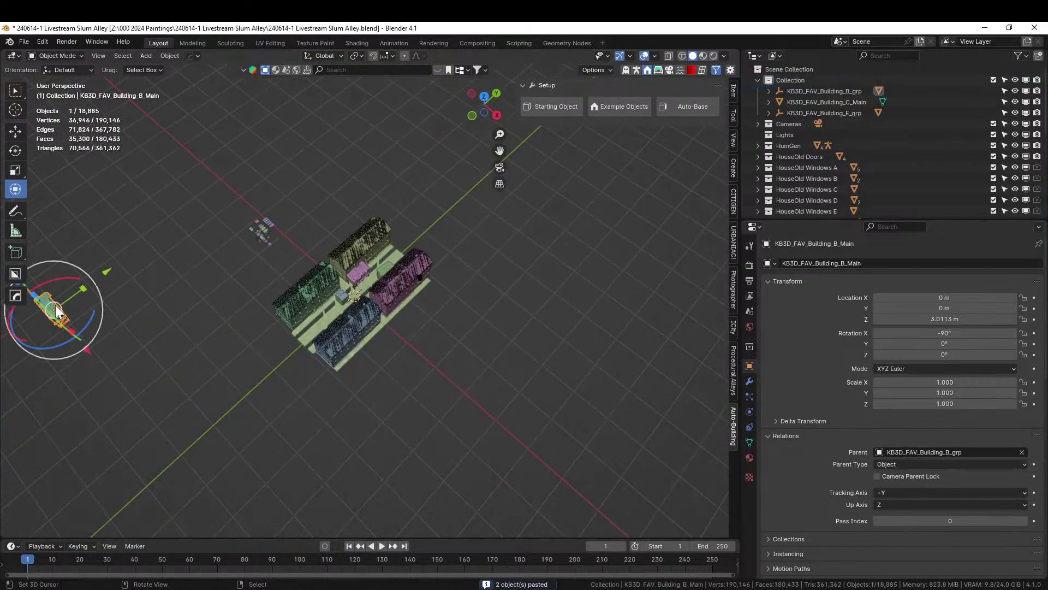
pyautogui.click(1022, 452)
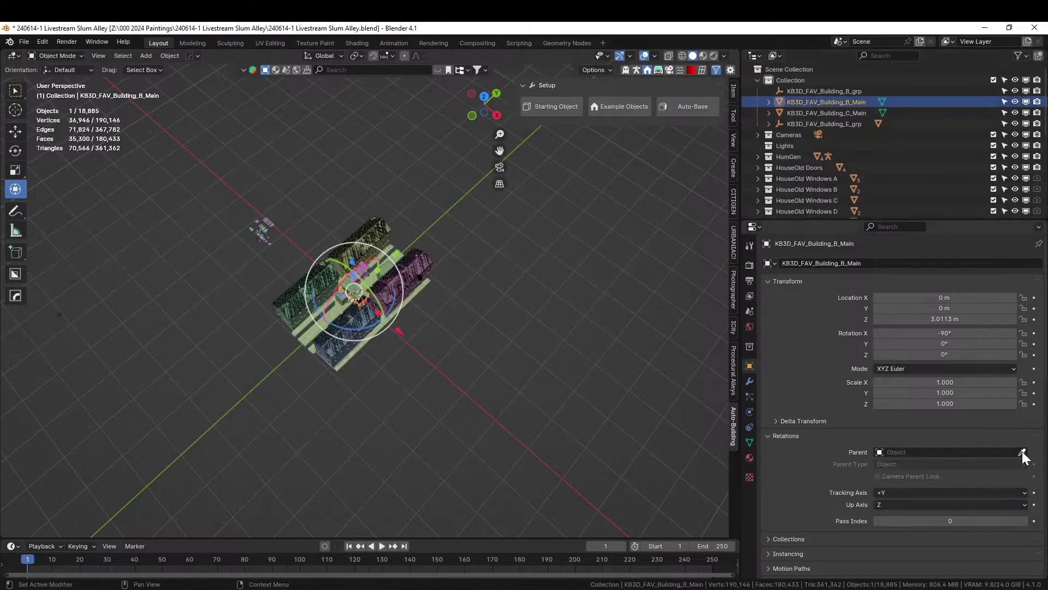
pyautogui.click(849, 93)
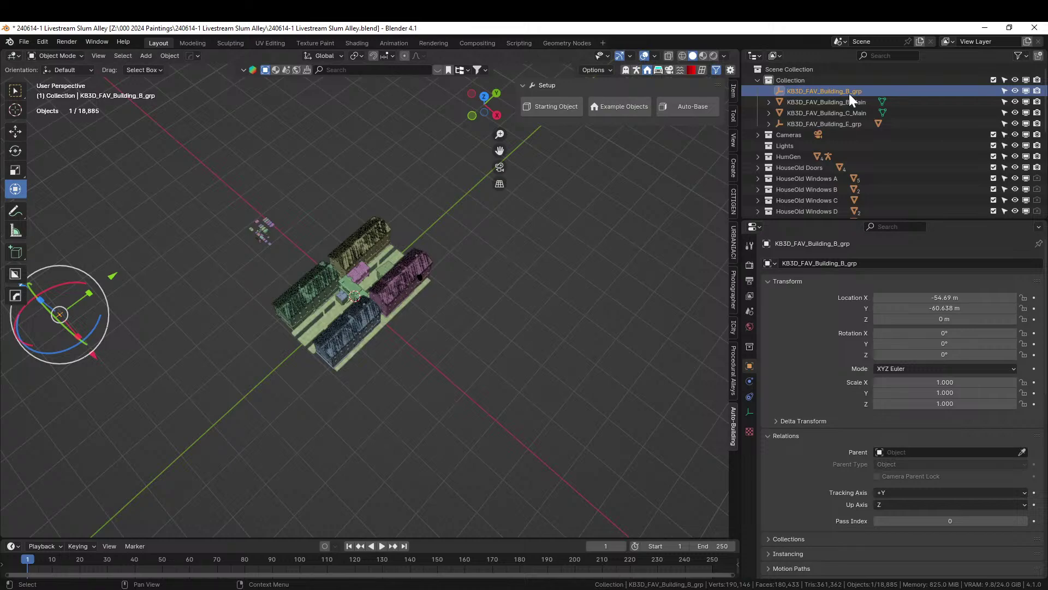
pyautogui.press('Delete')
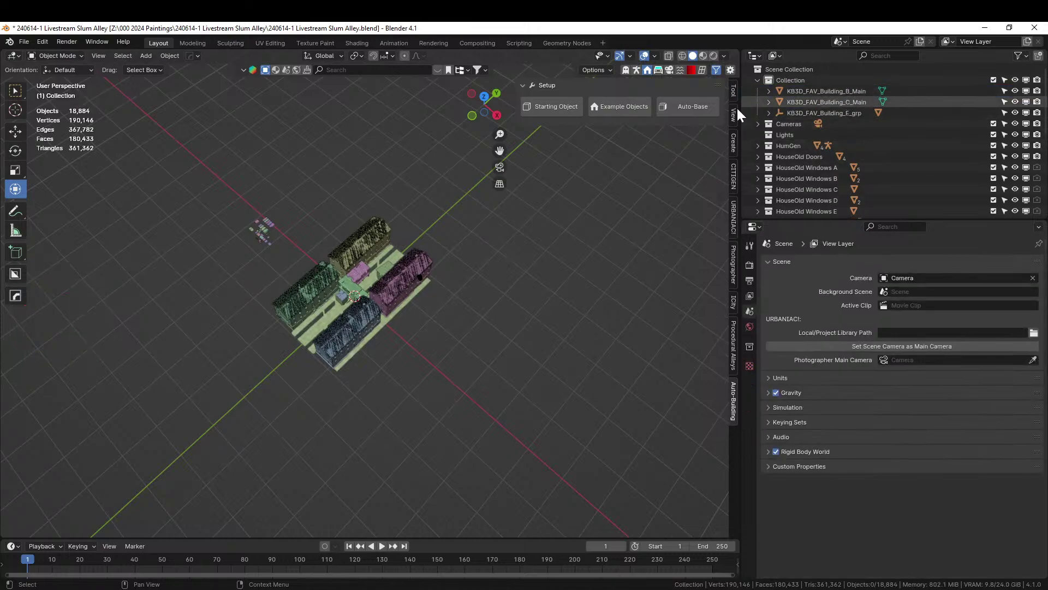
# Rotate KB3D_FAV_Building_B_Main 90° about Z so it runs lengthwise along the alley
pyautogui.click(816, 92)
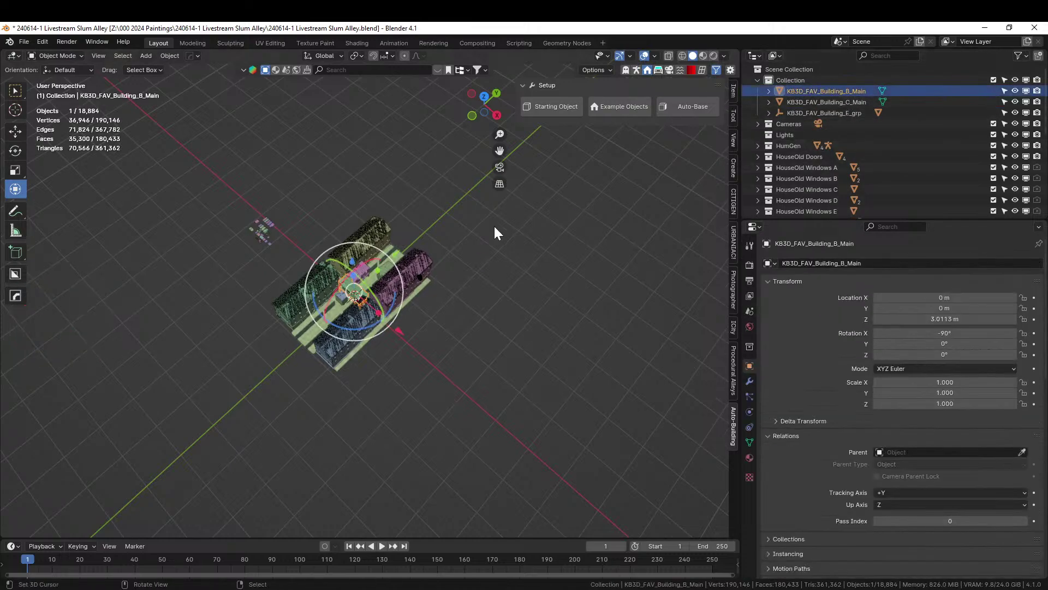
pyautogui.press('KP_Decimal')
pyautogui.press('KP_7')
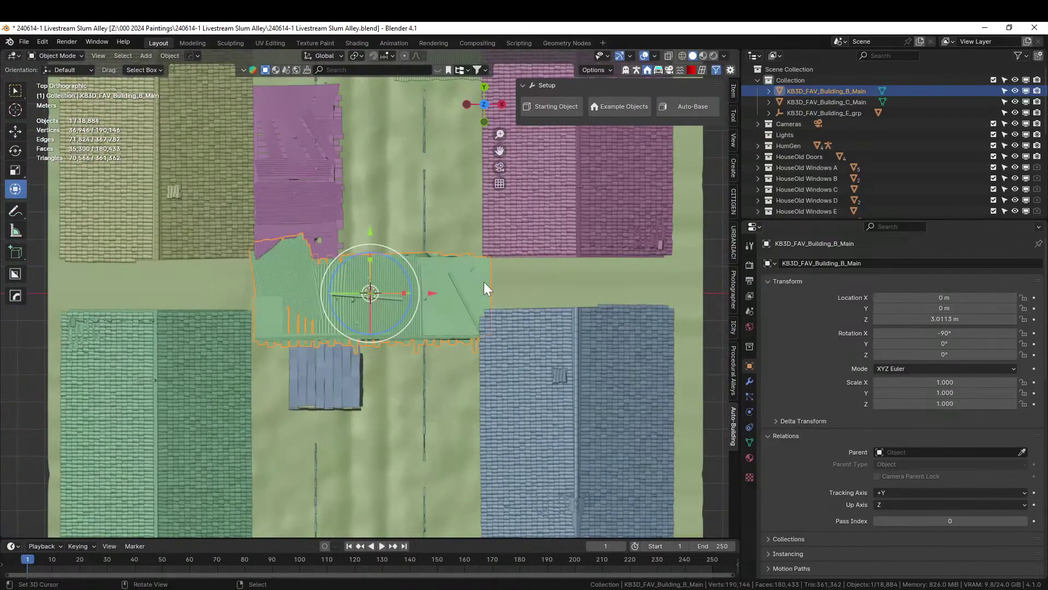
pyautogui.write('rz90')
pyautogui.press('Return')
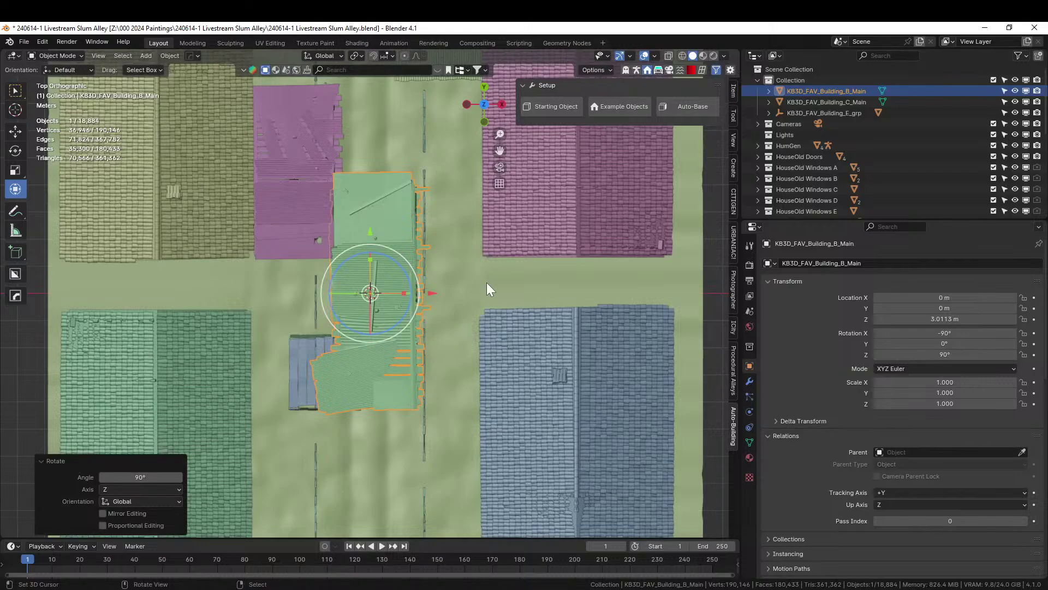
# Move the stilted shack about 2.55 m along X towards the house row and about 0.76 m along Y
pyautogui.moveTo(487, 283); pyautogui.dragTo(411, 267, button='middle')
pyautogui.press('g')
pyautogui.press('x')
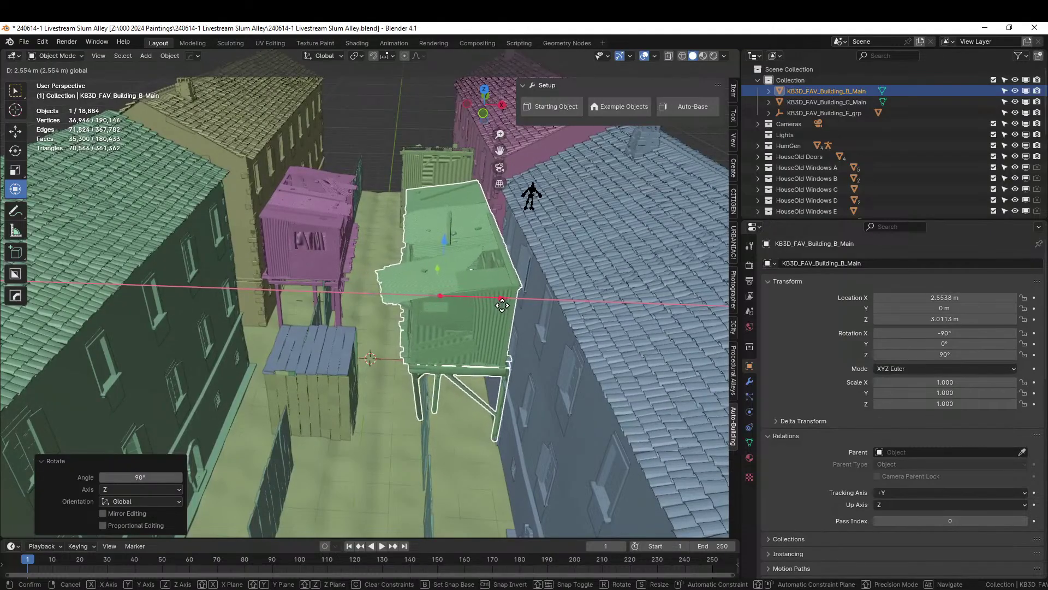
pyautogui.click(497, 307)
pyautogui.moveTo(498, 313); pyautogui.dragTo(463, 280, button='middle')
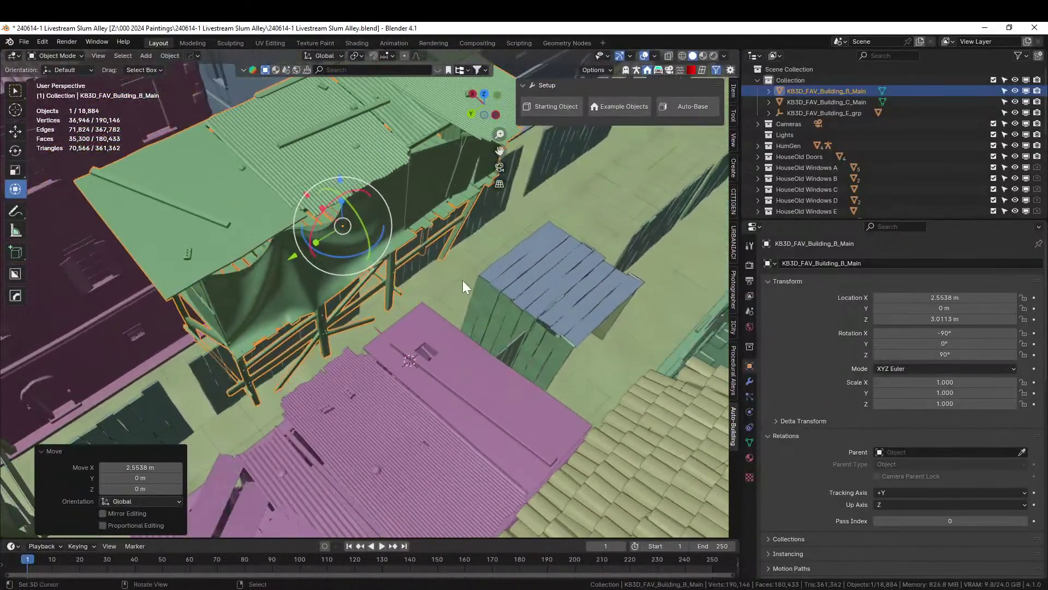
pyautogui.moveTo(295, 257); pyautogui.dragTo(269, 273)
pyautogui.moveTo(269, 273); pyautogui.dragTo(248, 352, button='middle')
# Delete the upper fence faces of Plane.001 beside the shack's leaning corner stilt and finish editing the fence
pyautogui.keyDown('ctrl'); pyautogui.moveTo(336, 401); pyautogui.dragTo(326, 266, button='middle'); pyautogui.keyUp('ctrl')
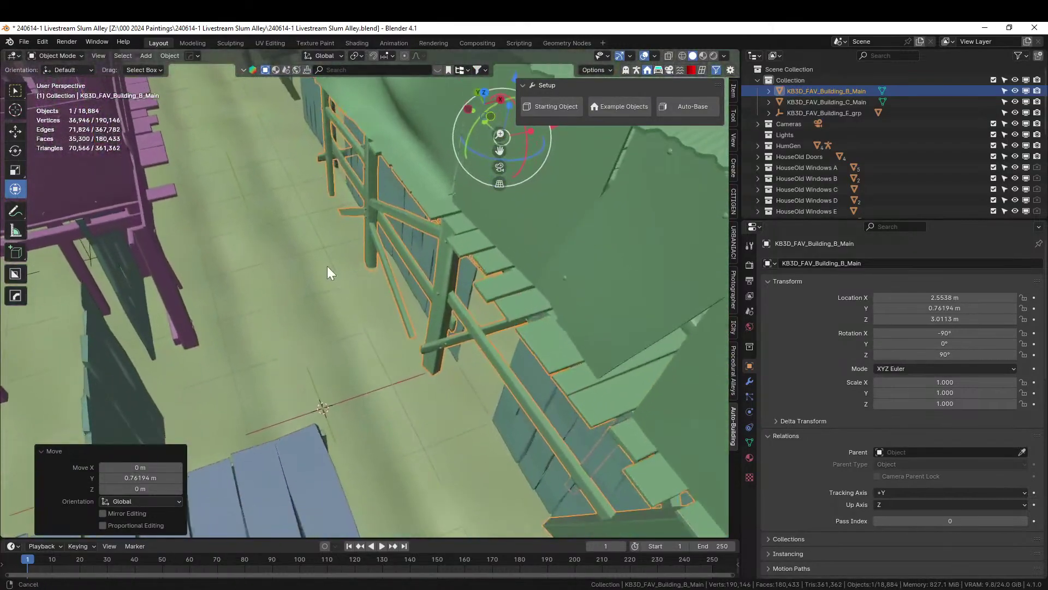
pyautogui.moveTo(413, 316); pyautogui.dragTo(442, 325, button='middle')
pyautogui.click(396, 257)
pyautogui.press('Tab')
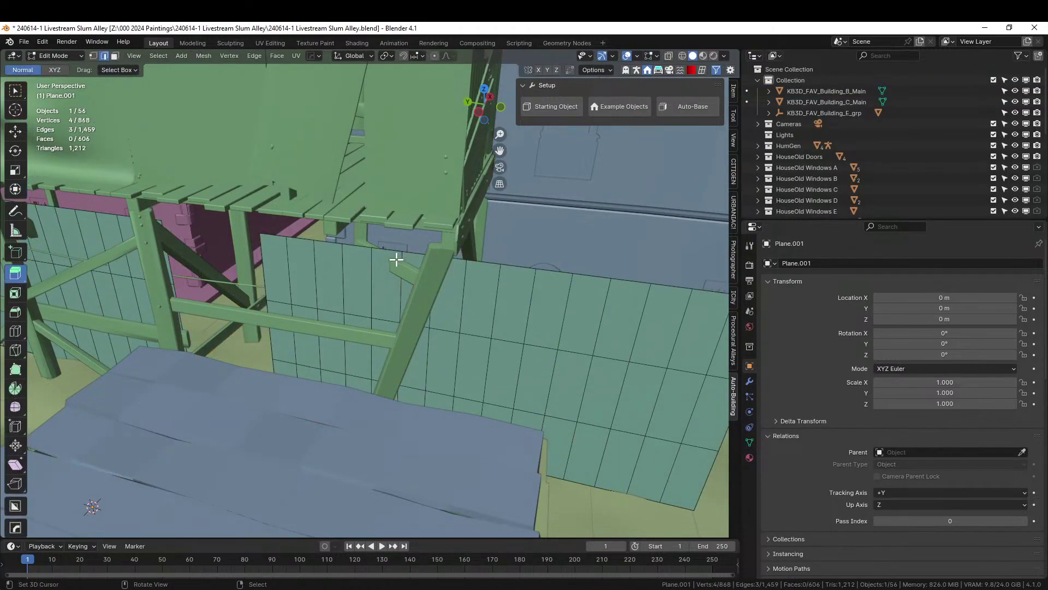
pyautogui.moveTo(403, 264); pyautogui.dragTo(411, 271)
pyautogui.press('x')
pyautogui.click(381, 267)
pyautogui.press('Tab')
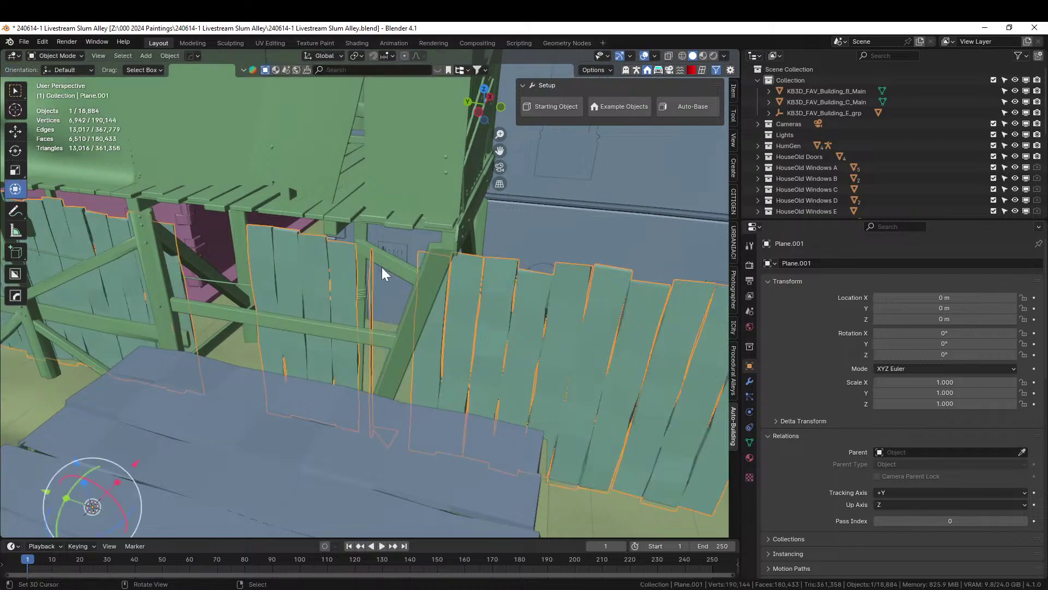
# Delete the four remaining fence faces below that opening around the leaning stilt and leave the fence's mesh editing
pyautogui.moveTo(382, 267); pyautogui.dragTo(374, 277, button='middle')
pyautogui.press('Tab')
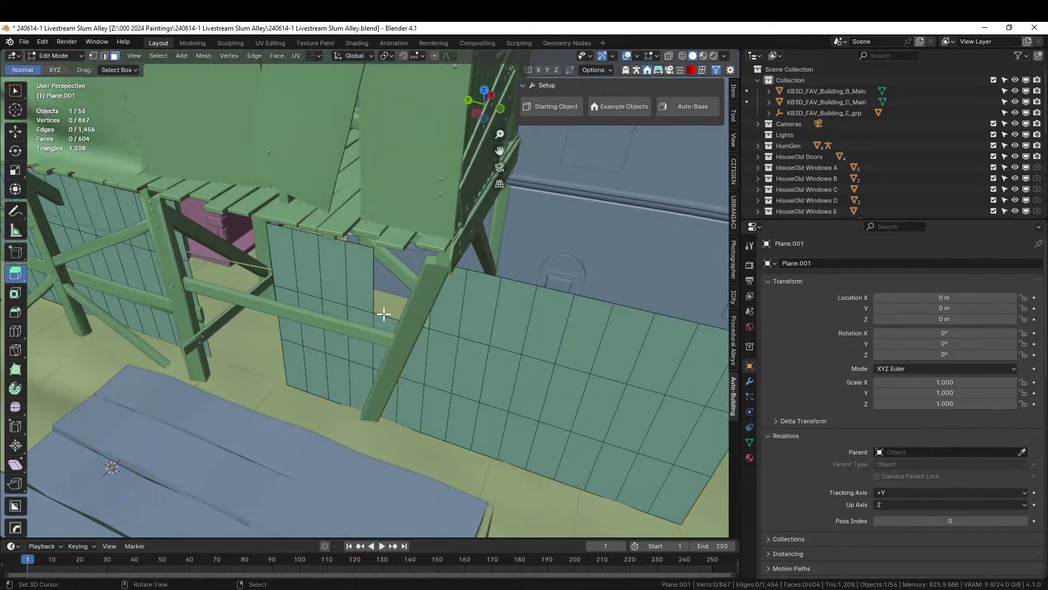
pyautogui.keyDown('shift'); pyautogui.click(420, 337); pyautogui.keyUp('shift')
pyautogui.keyDown('shift'); pyautogui.click(415, 408); pyautogui.keyUp('shift')
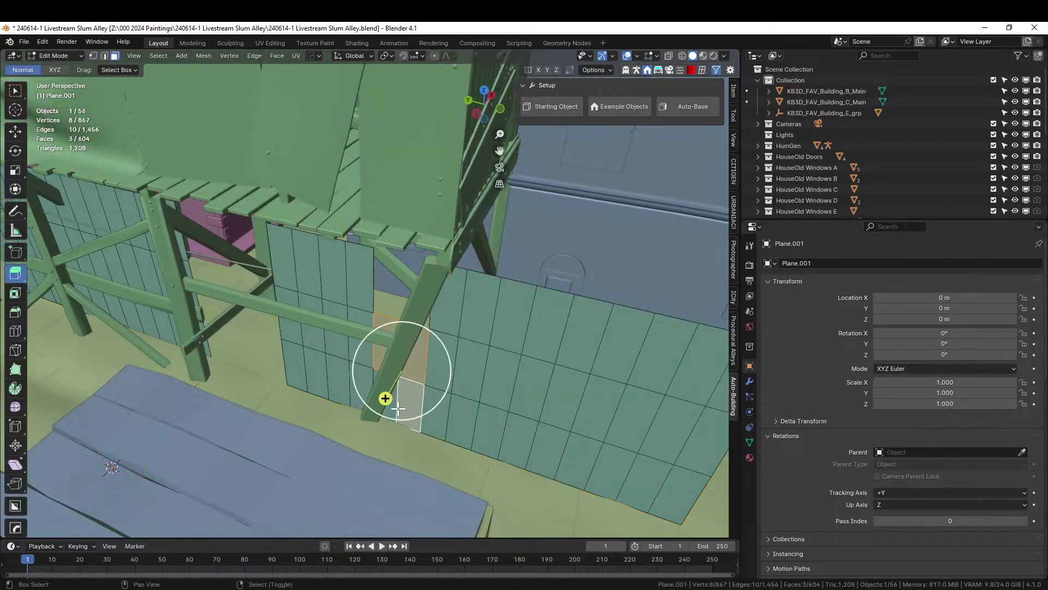
pyautogui.keyDown('shift'); pyautogui.click(386, 404); pyautogui.keyUp('shift')
pyautogui.press('x')
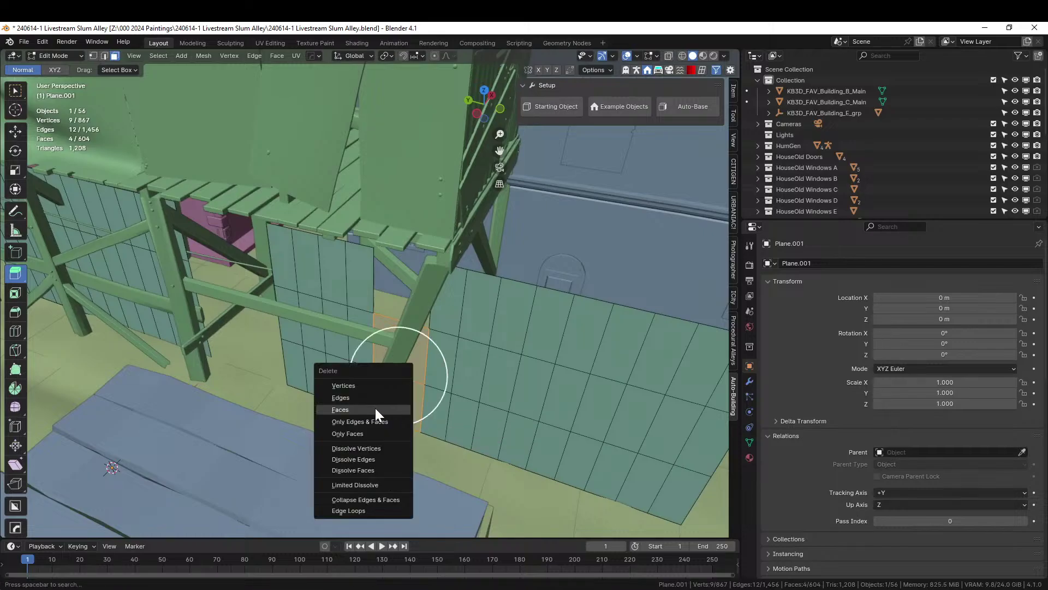
pyautogui.click(375, 407)
pyautogui.press('Tab')
pyautogui.moveTo(376, 410); pyautogui.dragTo(292, 446, button='middle')
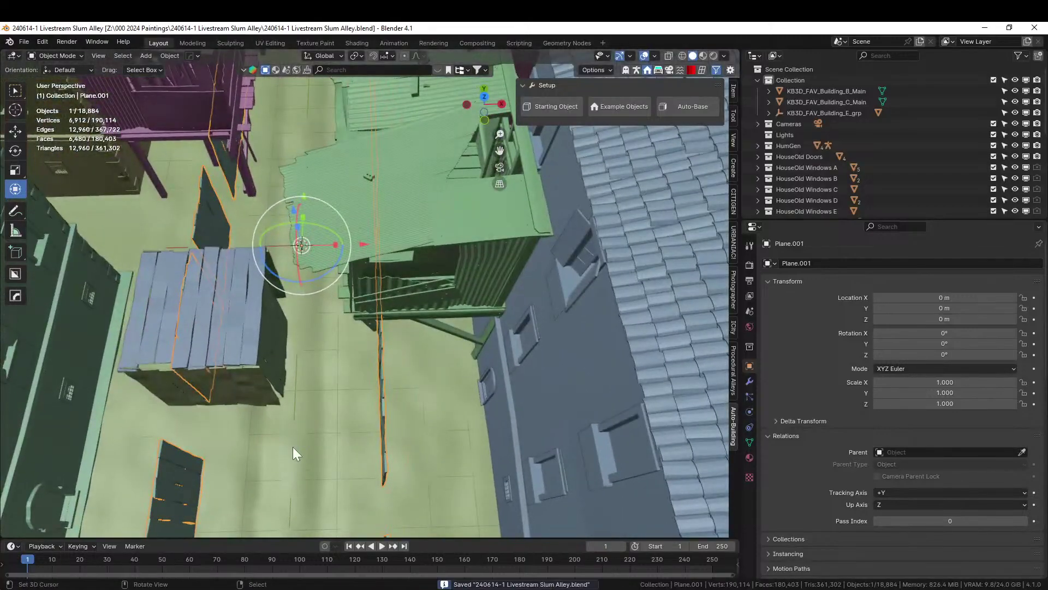
# Switch to the KB3D Favelas file, look through the kit and copy the small shed KB3D_FAV_Shed_B_Main
pyautogui.moveTo(293, 447); pyautogui.dragTo(419, 411, button='middle')
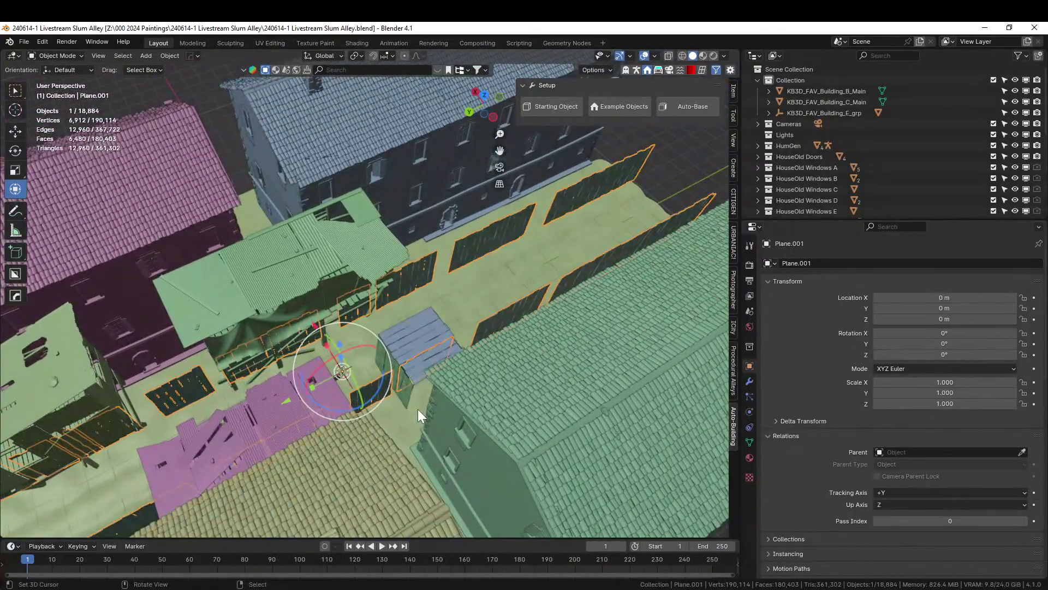
pyautogui.hotkey('alt', 'Tab')
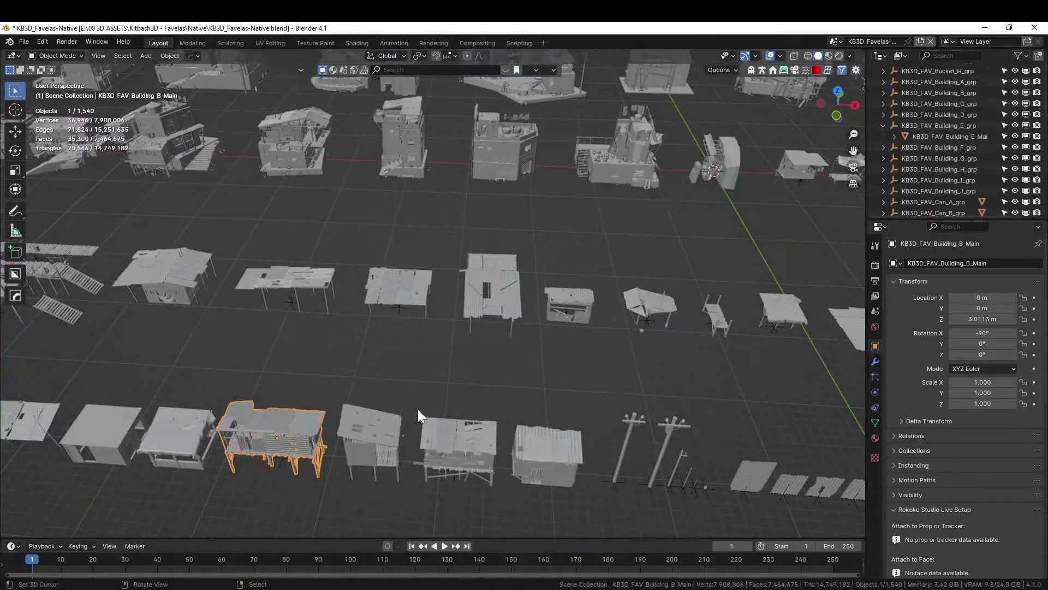
pyautogui.moveTo(402, 488); pyautogui.dragTo(497, 480, button='middle')
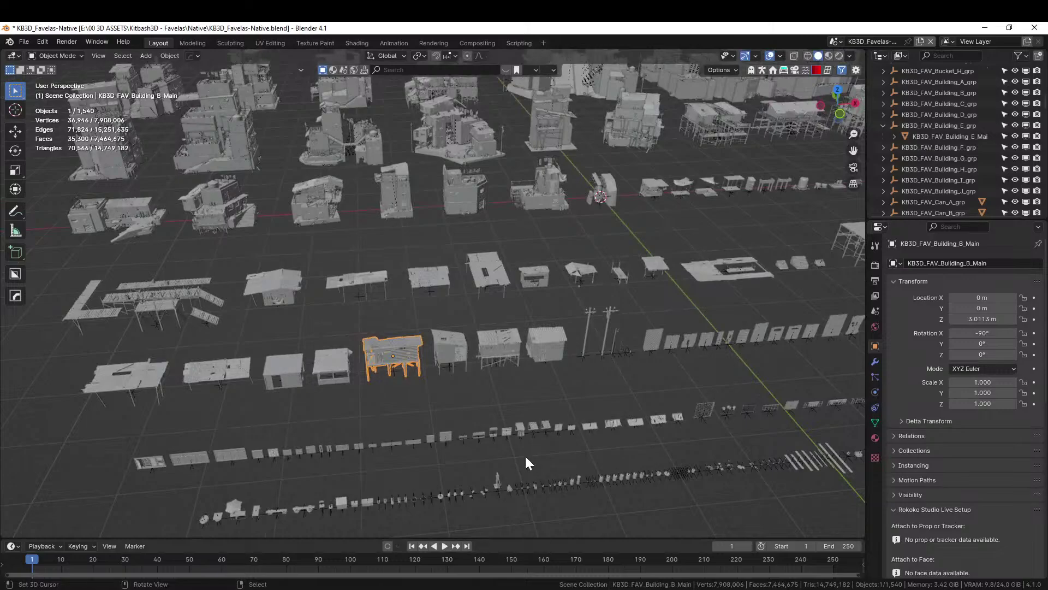
pyautogui.moveTo(535, 420); pyautogui.dragTo(532, 378, button='middle')
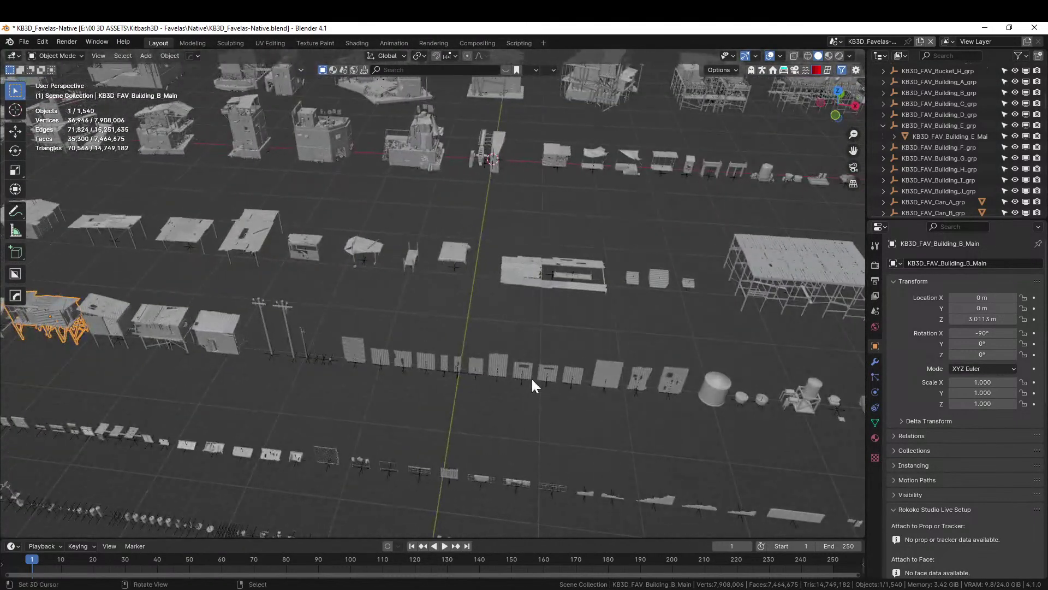
pyautogui.moveTo(221, 318); pyautogui.dragTo(337, 366, button='middle')
pyautogui.click(356, 317)
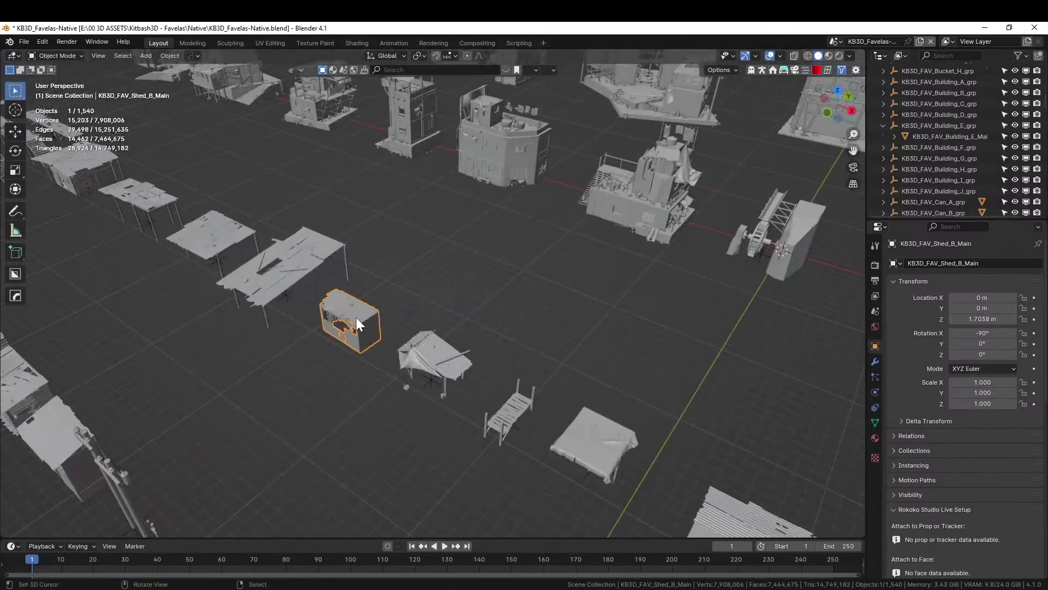
pyautogui.rightClick(356, 317)
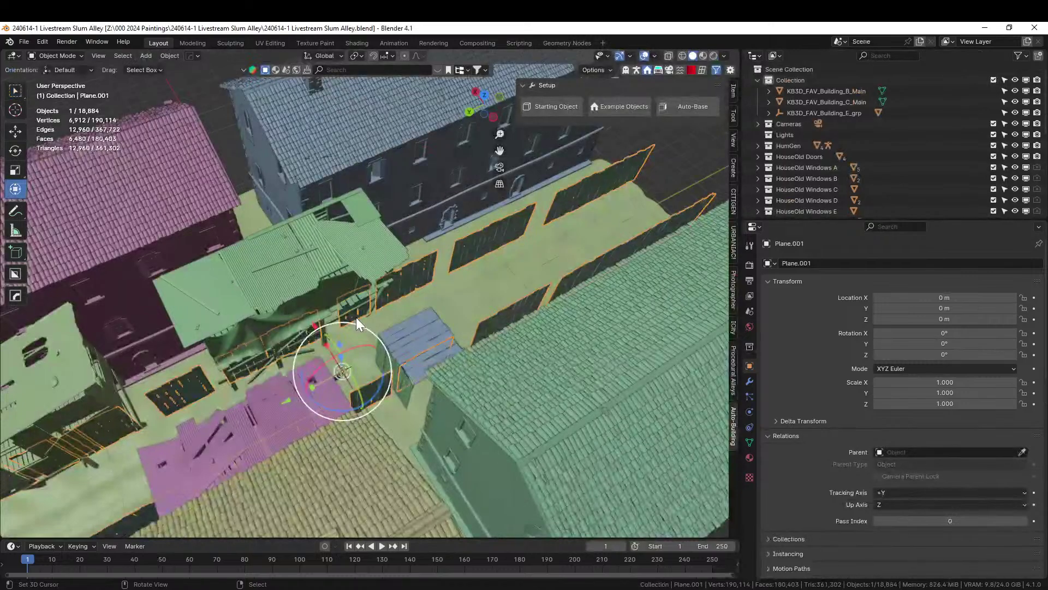
# Paste the copied shed into the slum alley scene
pyautogui.scroll(-5, 356, 317)
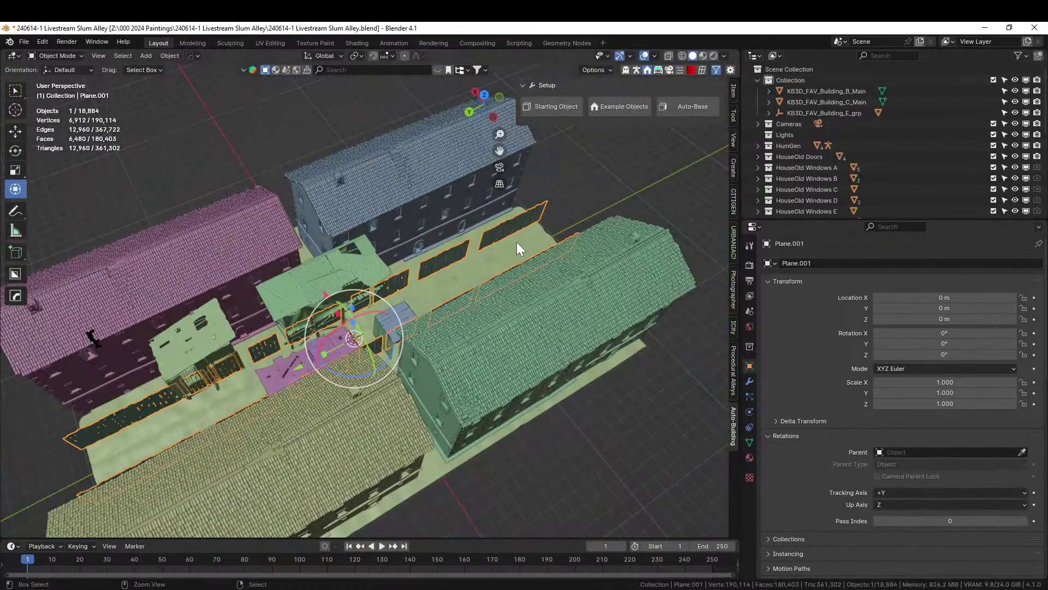
pyautogui.moveTo(516, 242); pyautogui.dragTo(490, 273, button='middle')
pyautogui.hotkey('ctrl', 'v')
# Clear the parent of KB3D_FAV_Shed_B_Main and delete the leftover empty KB3D_FAV_Shed_B_grp
pyautogui.click(813, 125)
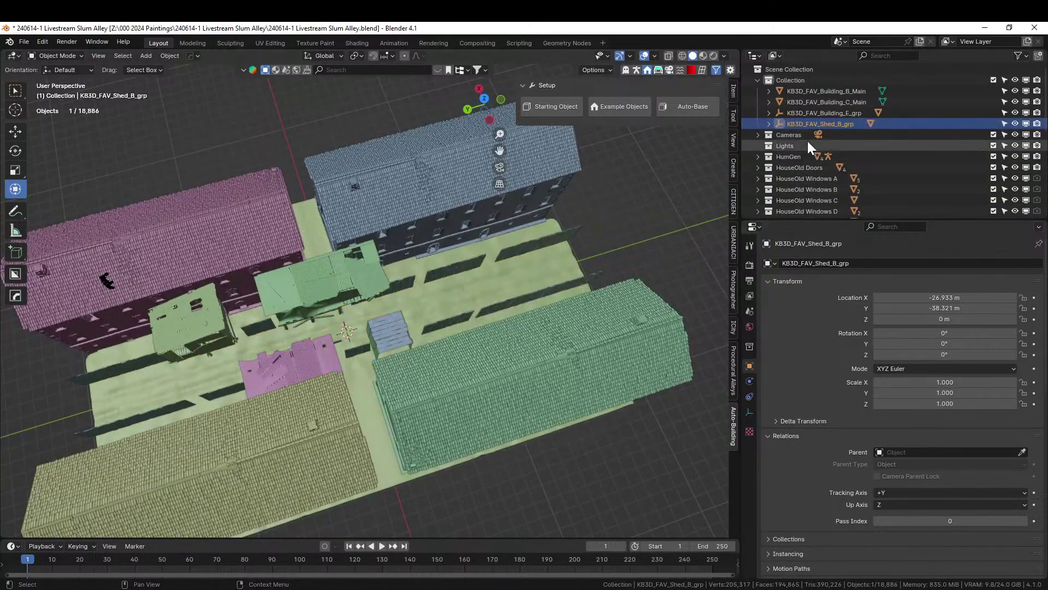
pyautogui.click(769, 124)
pyautogui.click(814, 135)
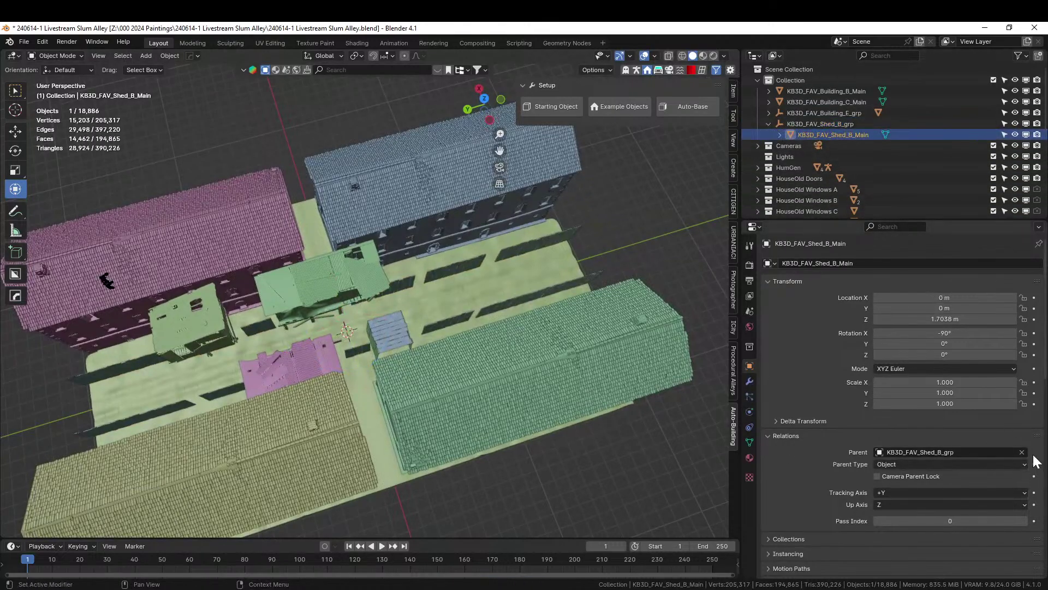
pyautogui.click(1022, 452)
pyautogui.click(854, 123)
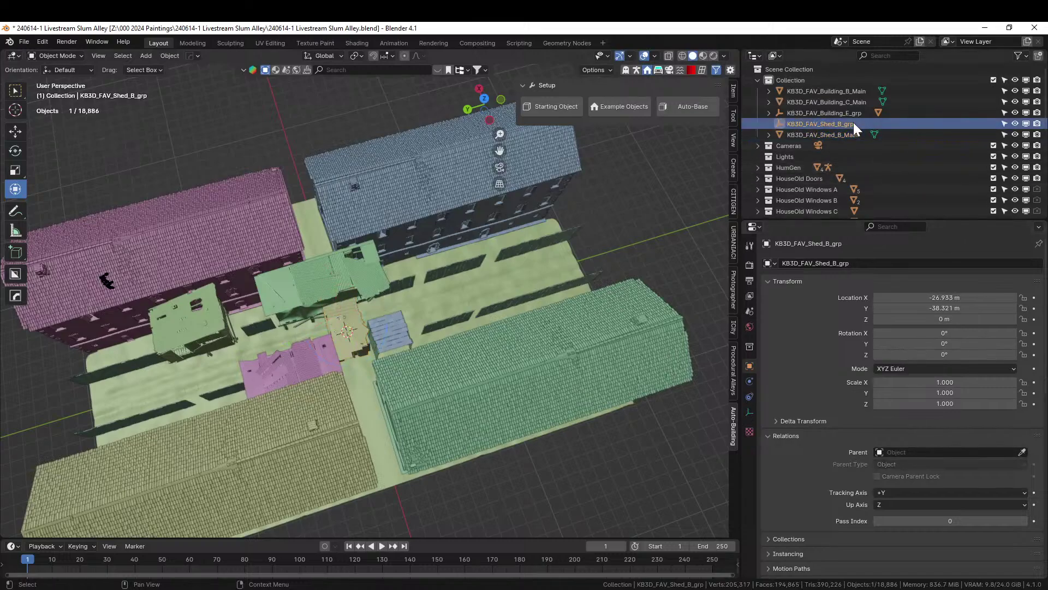
pyautogui.press('Delete')
# Rotate KB3D_FAV_Shed_B_Main by -90° about Z to align it with the alley
pyautogui.click(825, 124)
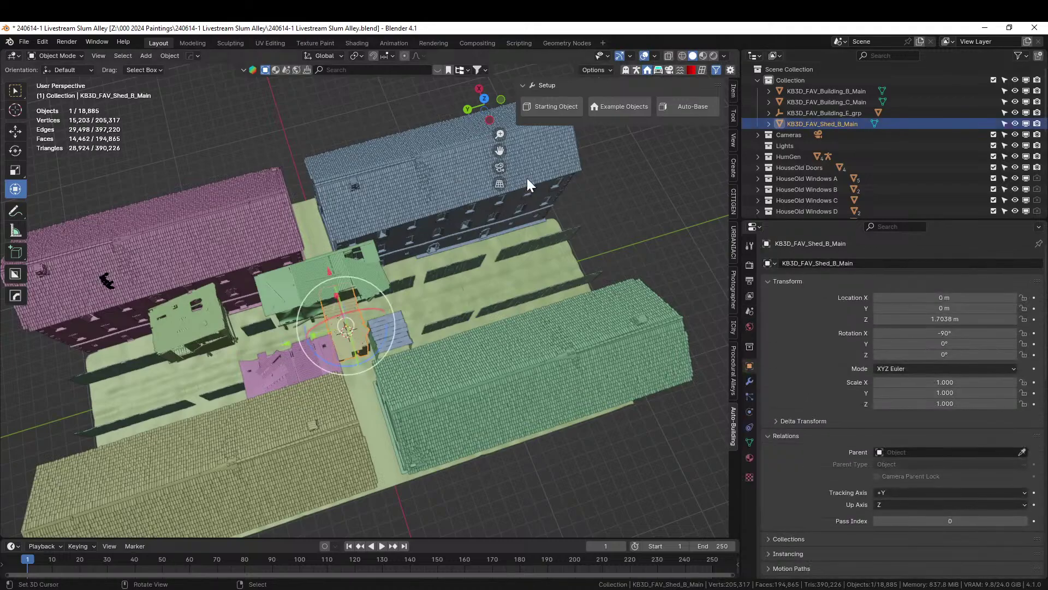
pyautogui.press('r')
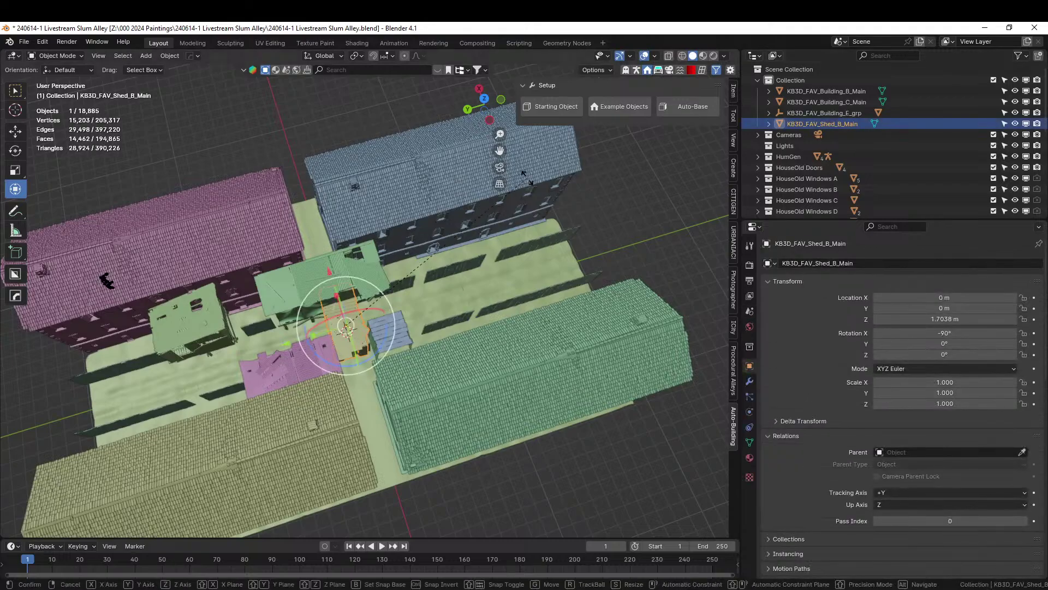
pyautogui.press('Return')
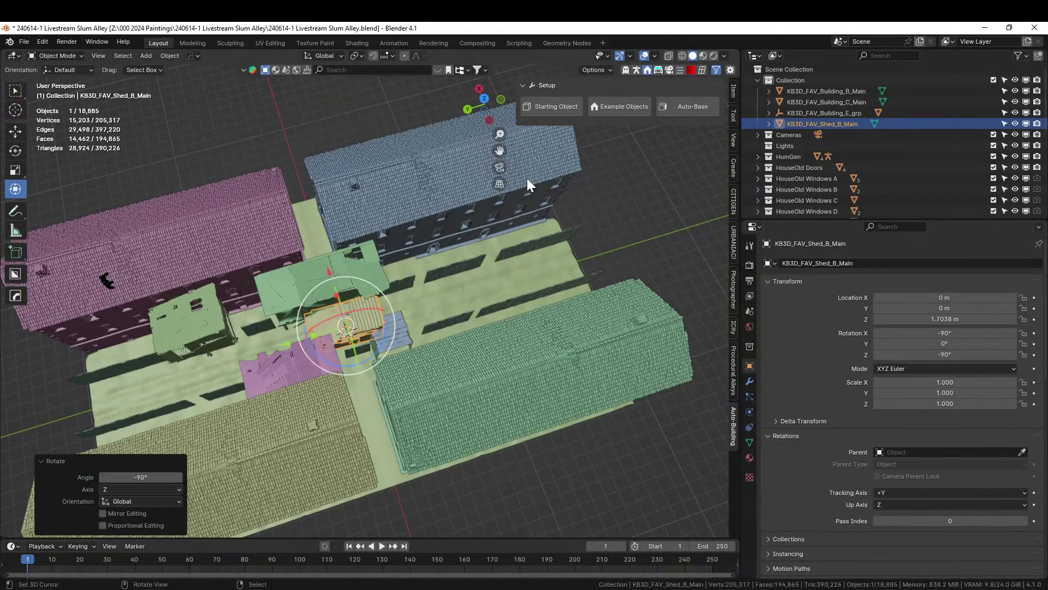
# Move KB3D_FAV_Shed_B_Main down the alley by about -7.39 m along Y, clear of the stilted shacks
pyautogui.scroll(5, 527, 178)
pyautogui.moveTo(503, 158); pyautogui.dragTo(429, 161, button='middle')
pyautogui.press('KP_7')
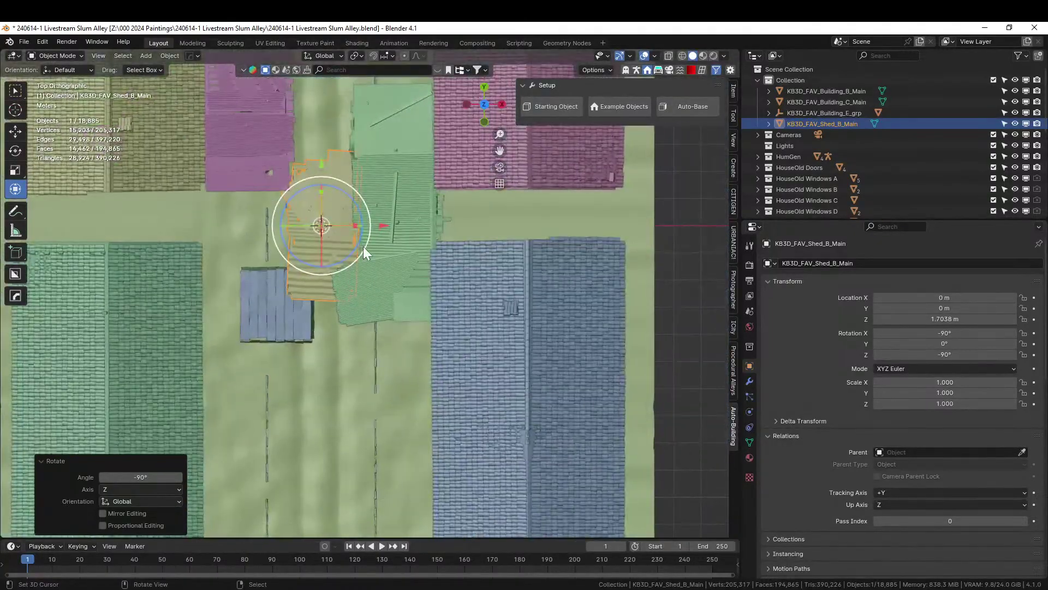
pyautogui.press('g')
pyautogui.click(365, 433)
pyautogui.moveTo(365, 433); pyautogui.dragTo(411, 412, button='middle')
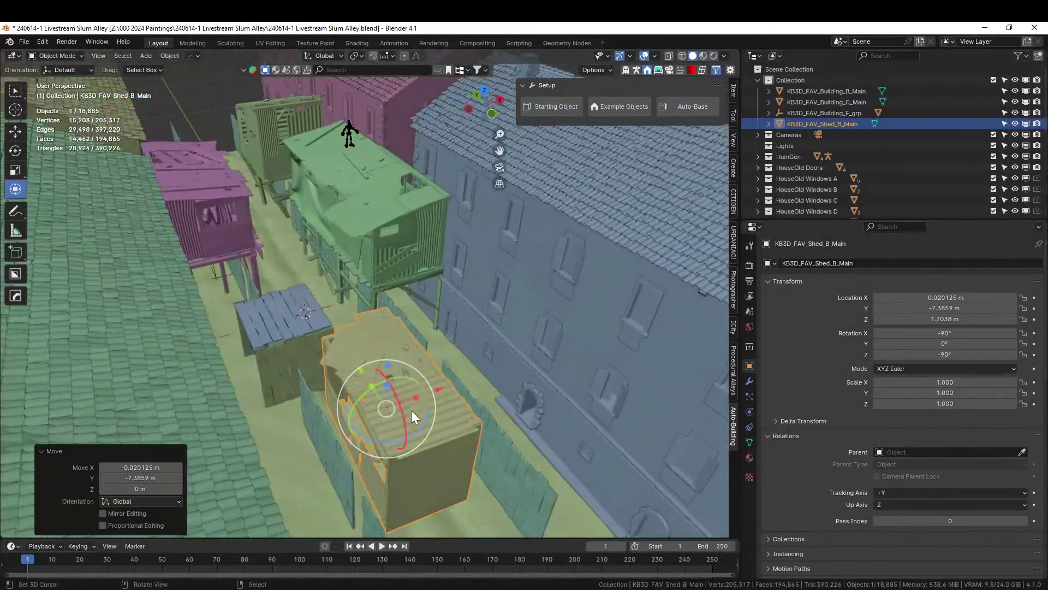
# Shift the shed about 3.27 m along X and 1.22 m along Y against the house wall, and scale it to 0.915 along global X
pyautogui.moveTo(435, 386); pyautogui.dragTo(539, 364)
pyautogui.moveTo(529, 367); pyautogui.dragTo(575, 385, button='middle')
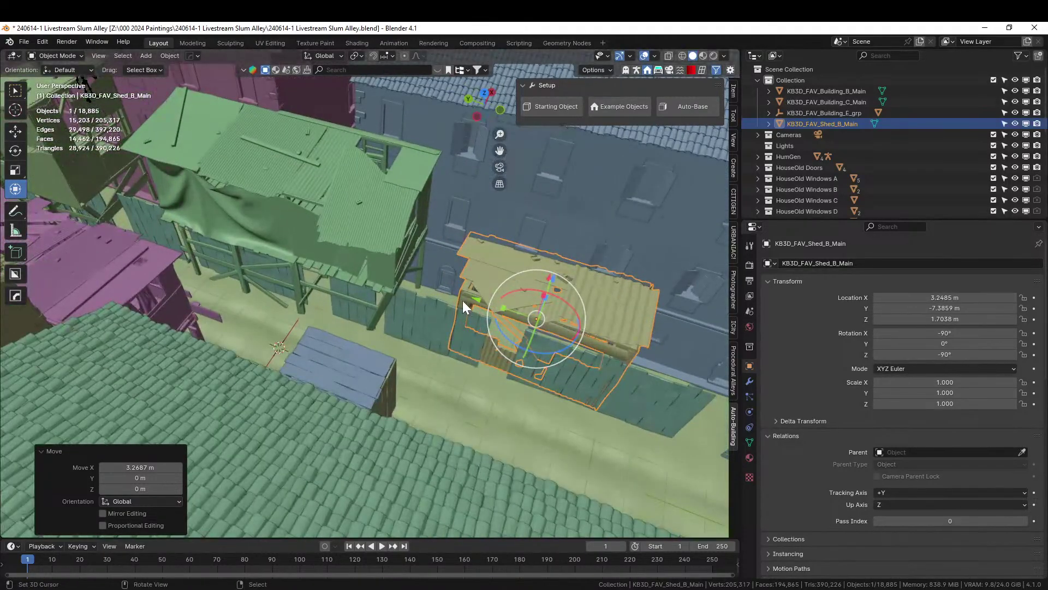
pyautogui.moveTo(475, 299); pyautogui.dragTo(434, 300)
pyautogui.moveTo(434, 300); pyautogui.dragTo(398, 277, button='middle')
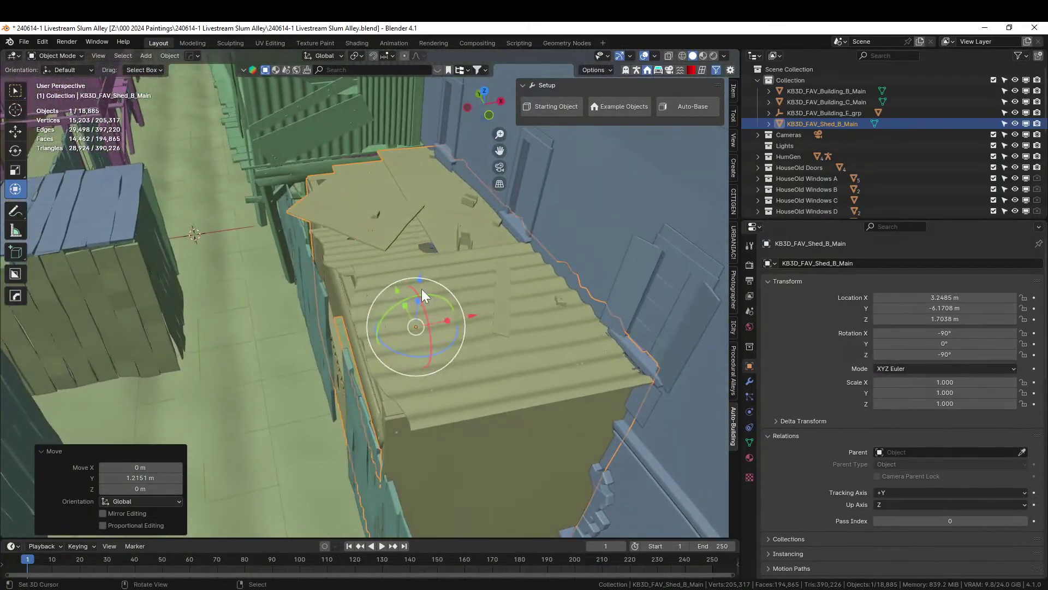
pyautogui.moveTo(444, 316); pyautogui.dragTo(445, 318)
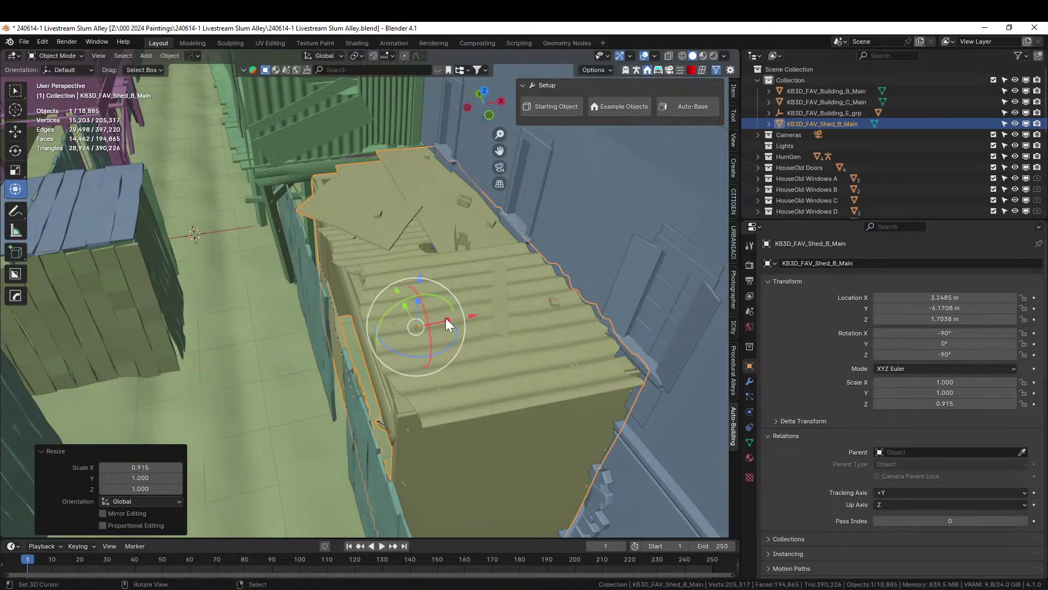
# Lower the shed about 0.12 m along Z and save the slum alley file
pyautogui.moveTo(446, 318)
pyautogui.mouseDown(button='middle')
pyautogui.moveTo(482, 294)
pyautogui.moveTo(480, 251)
pyautogui.moveTo(460, 299)
pyautogui.moveTo(526, 366)
pyautogui.moveTo(431, 309)
pyautogui.moveTo(477, 294)
pyautogui.moveTo(447, 273)
pyautogui.moveTo(428, 316)
pyautogui.mouseUp(button='middle')
pyautogui.press('g')
pyautogui.press('z')
pyautogui.click(480, 263)
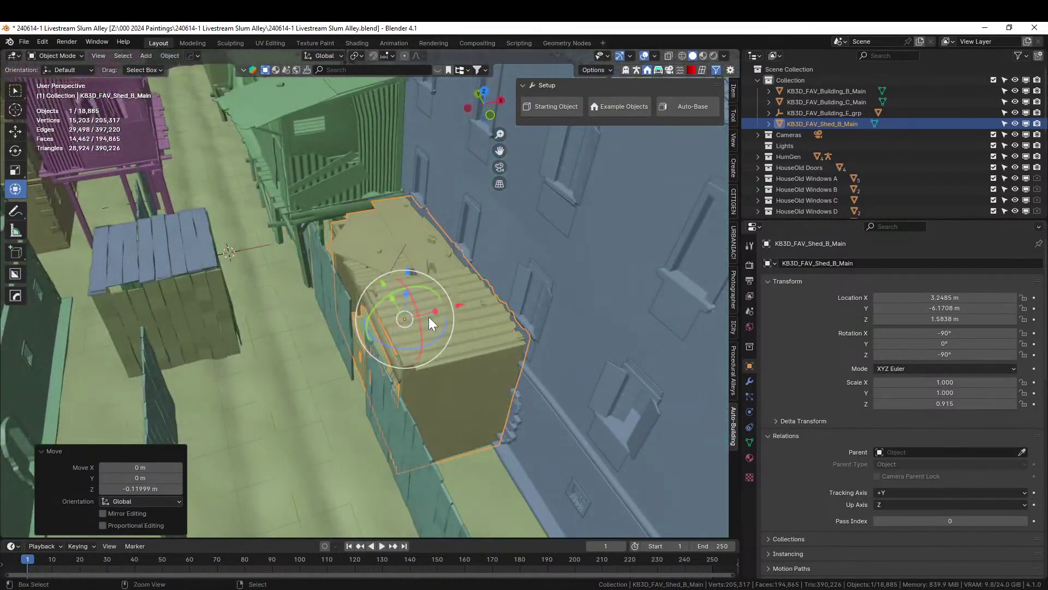
pyautogui.hotkey('ctrl', 's')
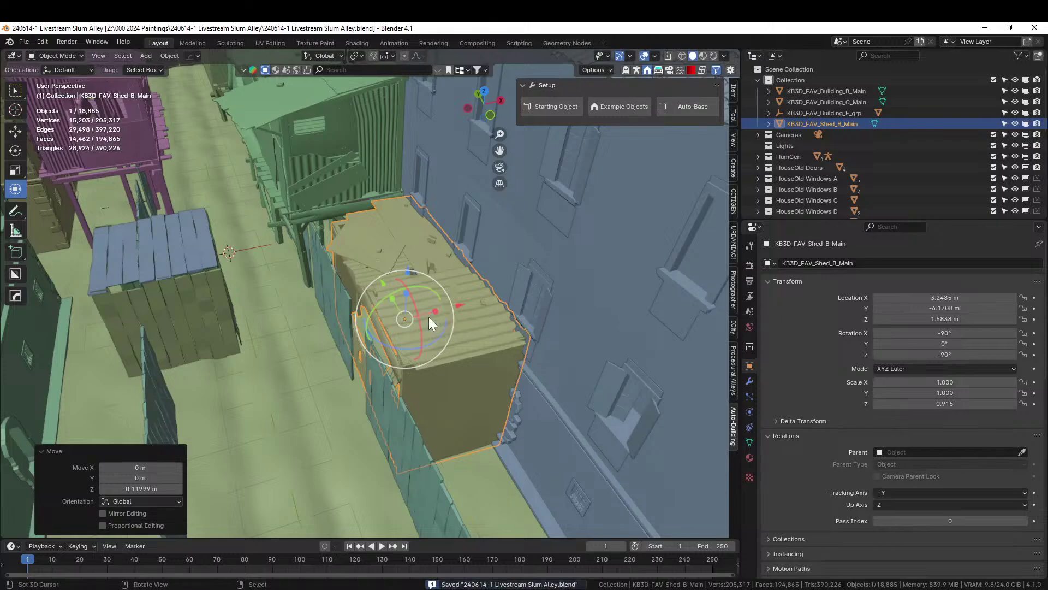
pyautogui.moveTo(437, 398)
pyautogui.mouseDown(button='middle')
pyautogui.moveTo(432, 347)
pyautogui.moveTo(438, 391)
pyautogui.moveTo(445, 380)
pyautogui.mouseUp(button='middle')
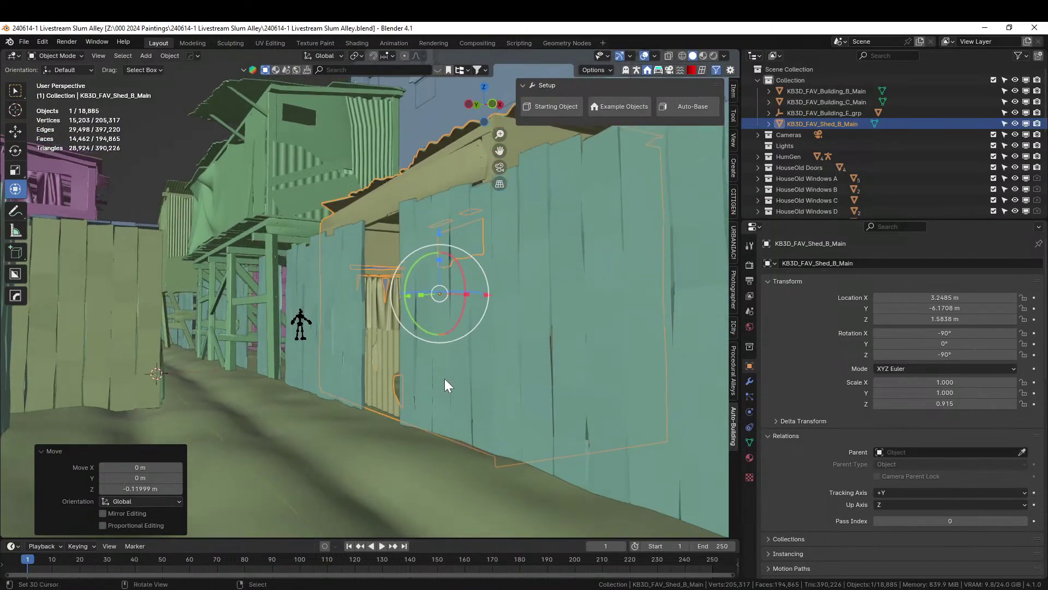
# Switch to the KB3D Favelas file, look through the kit and copy the balcony shack KB3D_FAV_Balcony_B_Balcony
pyautogui.hotkey('alt', 'Tab')
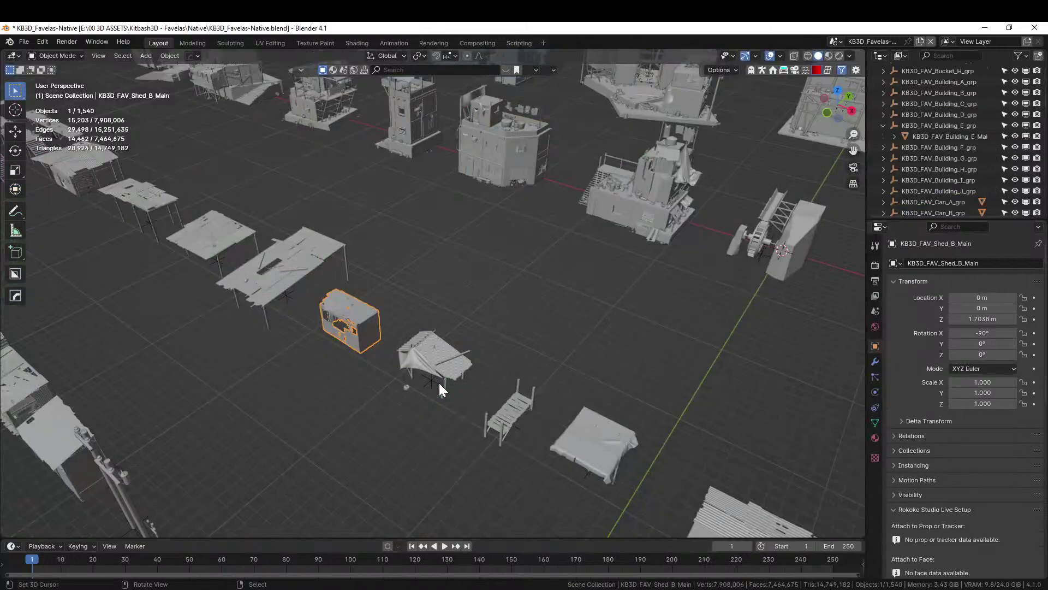
pyautogui.scroll(-6, 439, 382)
pyautogui.moveTo(439, 382); pyautogui.dragTo(176, 321, button='middle')
pyautogui.keyDown('shift'); pyautogui.moveTo(246, 312); pyautogui.dragTo(650, 307, button='middle'); pyautogui.keyUp('shift')
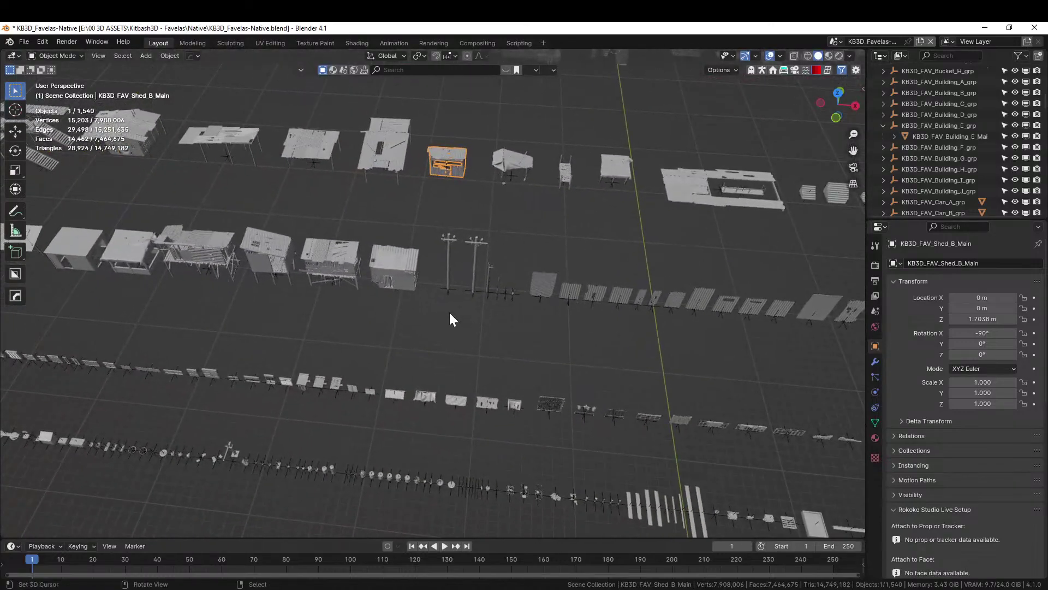
pyautogui.scroll(3, 407, 309)
pyautogui.keyDown('shift'); pyautogui.moveTo(378, 307); pyautogui.dragTo(322, 469, button='middle'); pyautogui.keyUp('shift')
pyautogui.scroll(-3, 574, 372)
pyautogui.scroll(-5, 551, 365)
pyautogui.scroll(4, 534, 399)
pyautogui.keyDown('shift'); pyautogui.moveTo(542, 390); pyautogui.dragTo(885, 318, button='middle'); pyautogui.keyUp('shift')
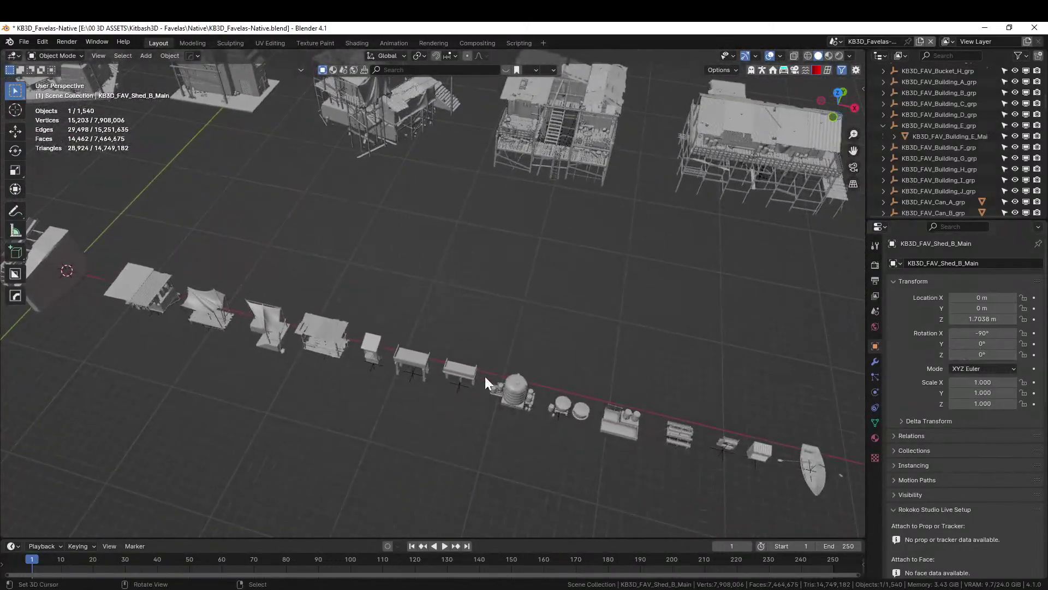
pyautogui.moveTo(485, 377); pyautogui.dragTo(481, 339, button='middle')
pyautogui.scroll(6, 480, 341)
pyautogui.keyDown('shift'); pyautogui.moveTo(180, 349); pyautogui.dragTo(513, 358, button='middle'); pyautogui.keyUp('shift')
pyautogui.click(583, 297)
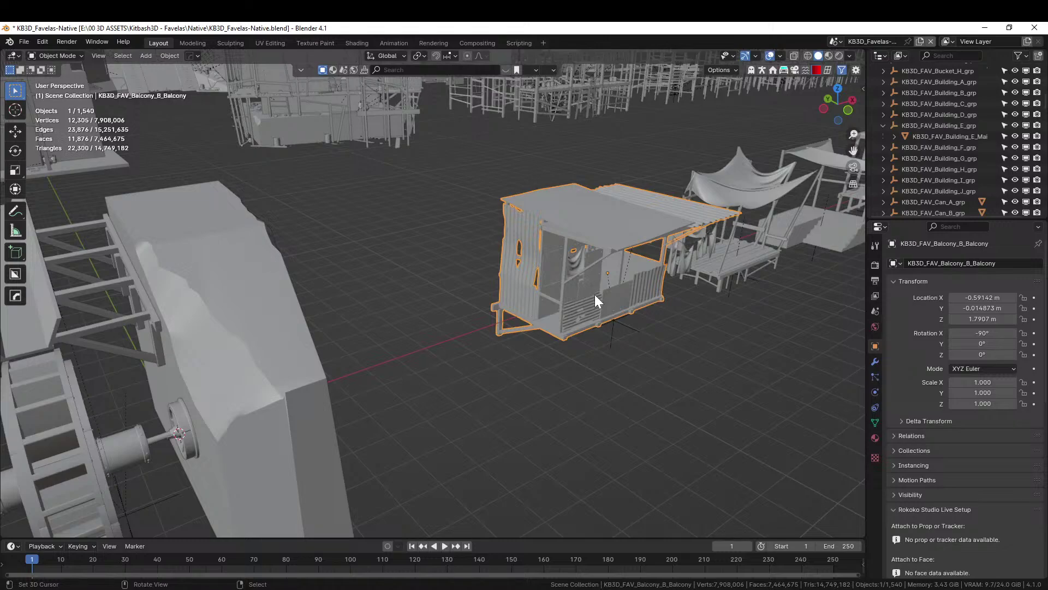
pyautogui.rightClick(669, 248)
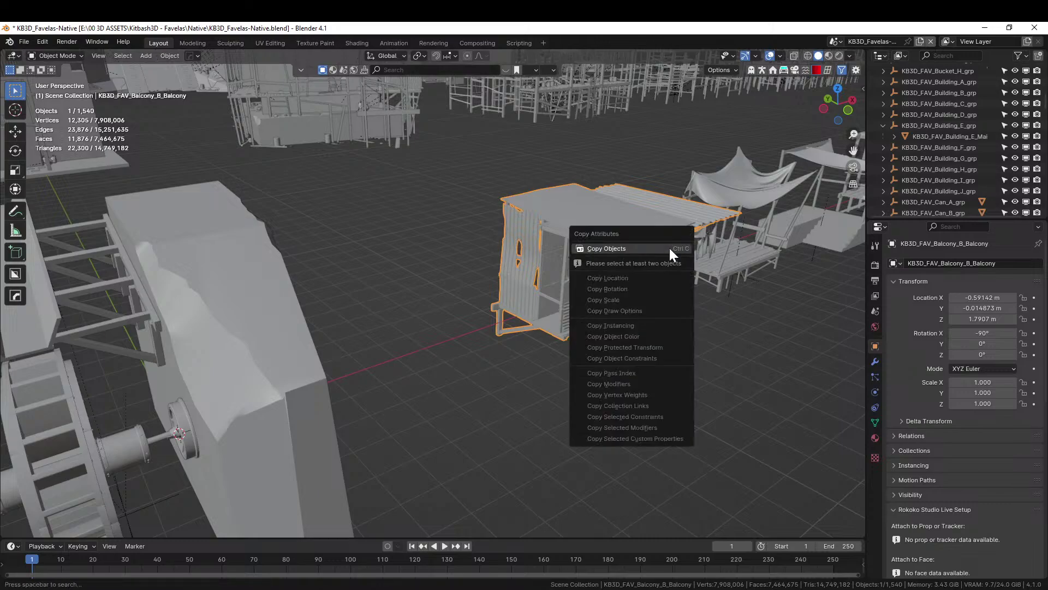
pyautogui.click(633, 251)
# Switch back to the slum alley file and paste the copied balcony shack
pyautogui.hotkey('alt', 'Tab')
pyautogui.moveTo(634, 251); pyautogui.dragTo(452, 397, button='middle')
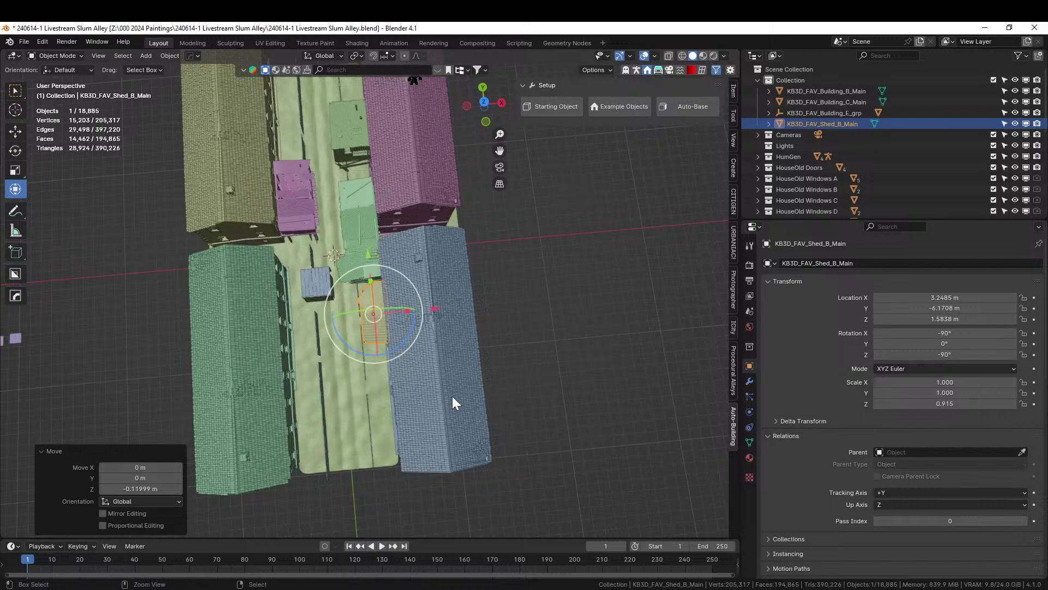
pyautogui.hotkey('ctrl', 'v')
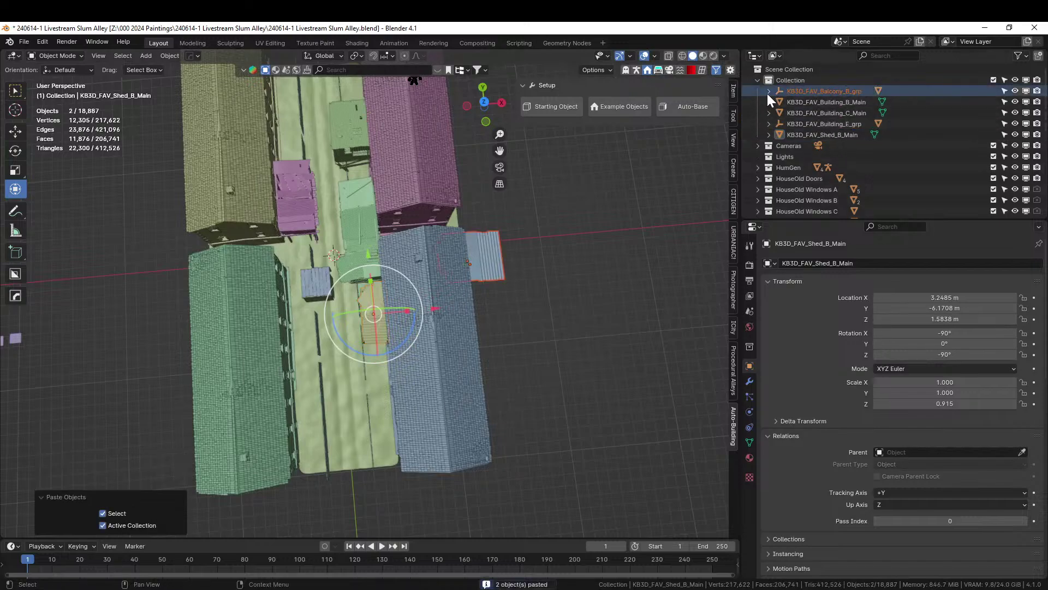
# Clear the parent of KB3D_FAV_Balcony_B_Balcony and delete the leftover empty KB3D_FAV_Balcony_B_grp
pyautogui.click(769, 91)
pyautogui.click(806, 101)
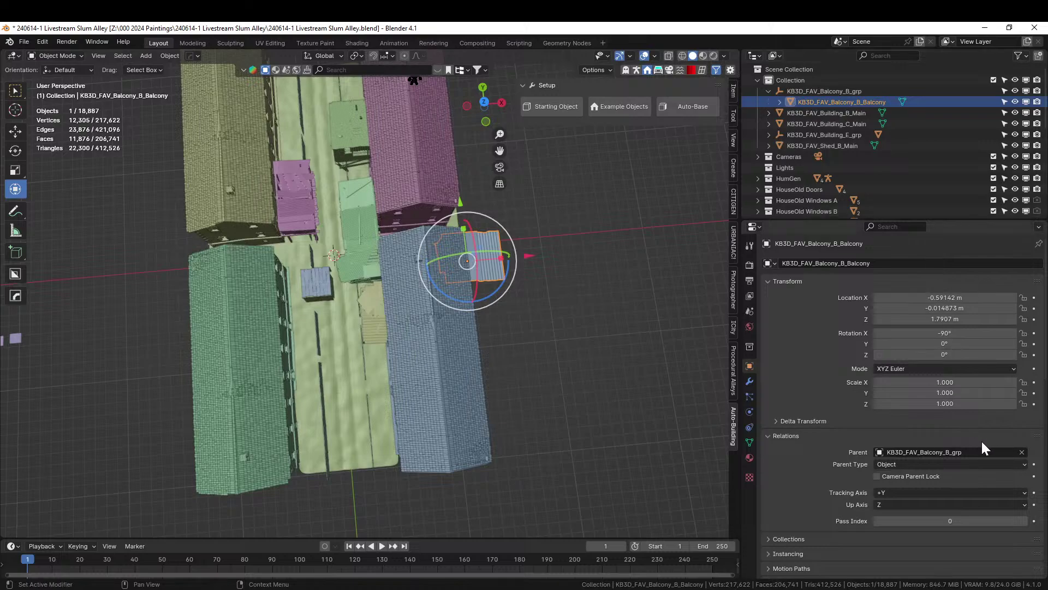
pyautogui.click(1022, 452)
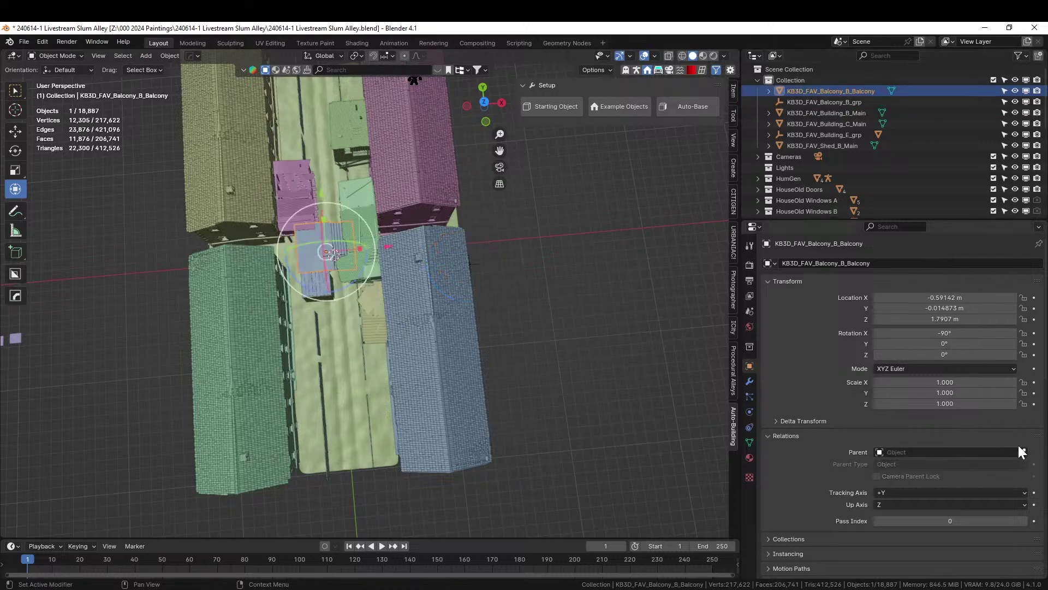
pyautogui.click(823, 101)
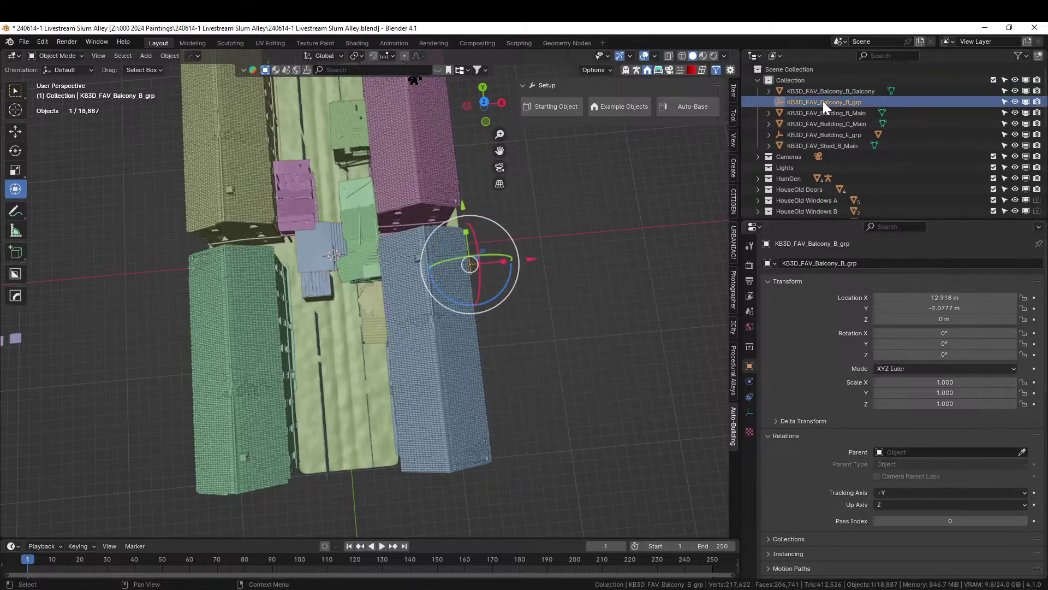
pyautogui.press('Delete')
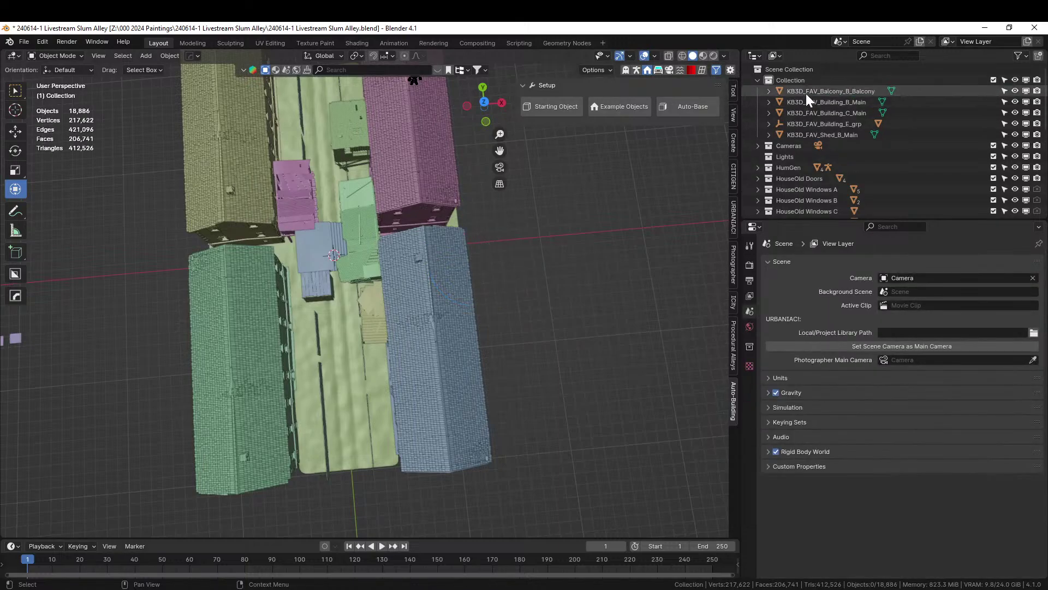
# Rotate KB3D_FAV_Balcony_B_Balcony by 90° about Z to align it with the alley
pyautogui.click(806, 91)
pyautogui.scroll(5, 469, 247)
pyautogui.moveTo(464, 253); pyautogui.dragTo(306, 290, button='middle')
pyautogui.press('r')
pyautogui.press('z')
pyautogui.press('Return')
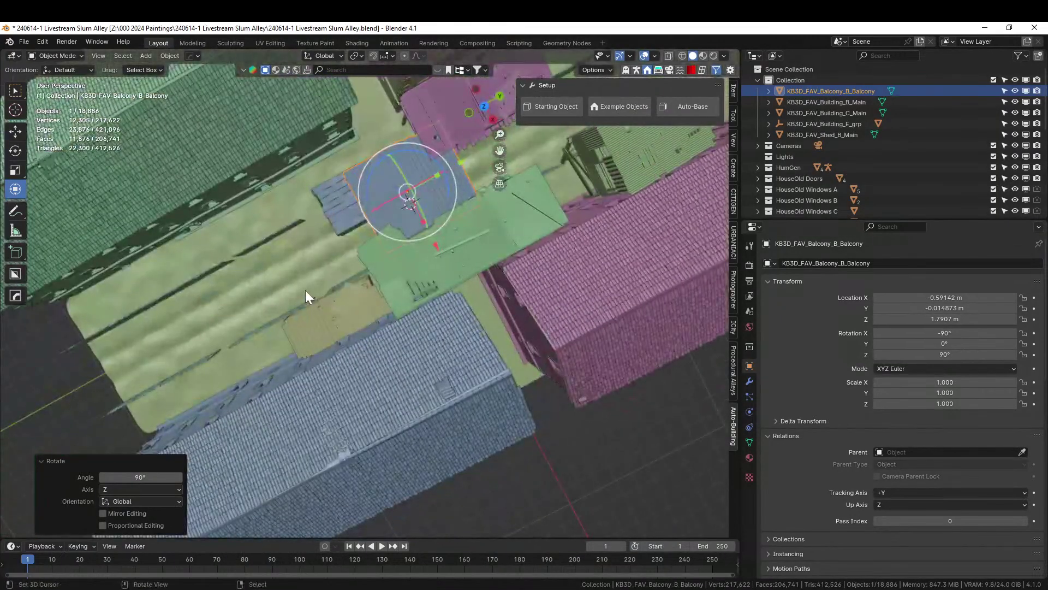
# Move the balcony shack about -1.88 m along X and -10.98 m along Y, over the fence beside the green house
pyautogui.press('KP_7')
pyautogui.press('g')
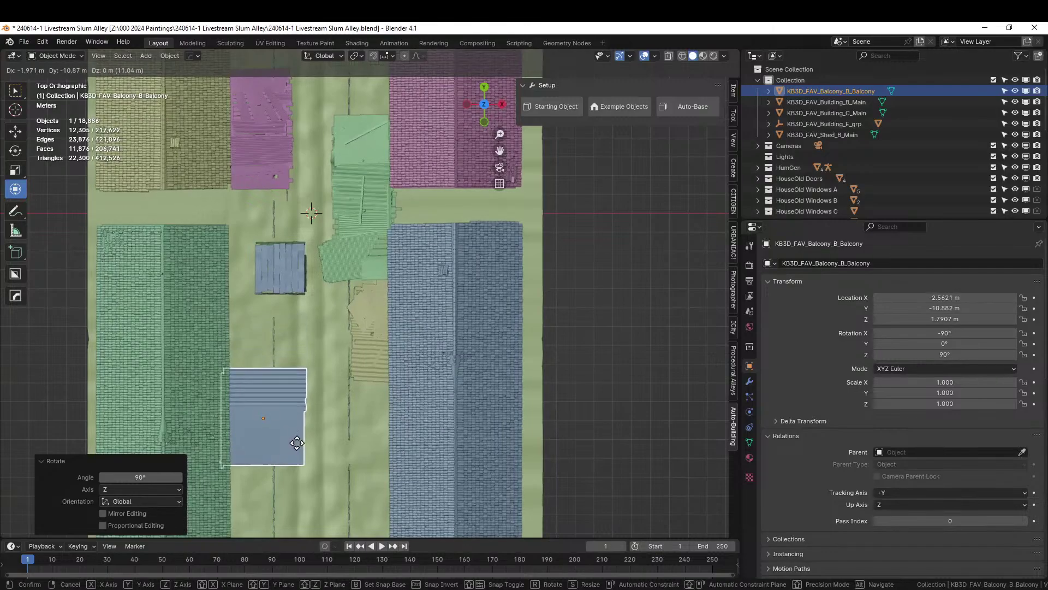
pyautogui.click(298, 444)
pyautogui.moveTo(299, 444); pyautogui.dragTo(402, 258, button='middle')
pyautogui.scroll(3, 344, 312)
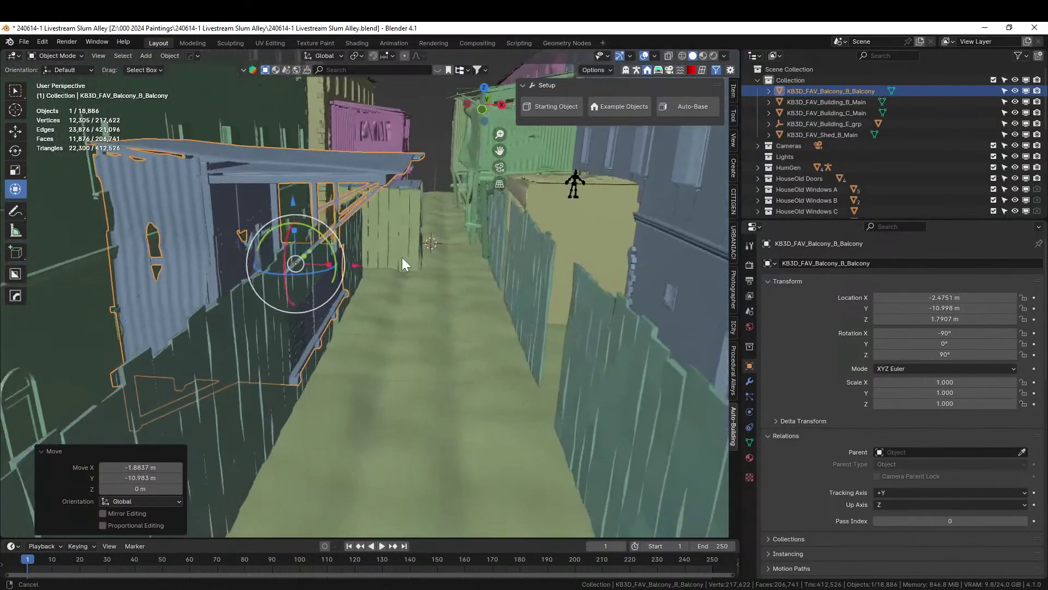
# Lower the balcony shack about 0.74 m along Z and shift it about 1.10 m along X into the alley
pyautogui.press('g')
pyautogui.press('z')
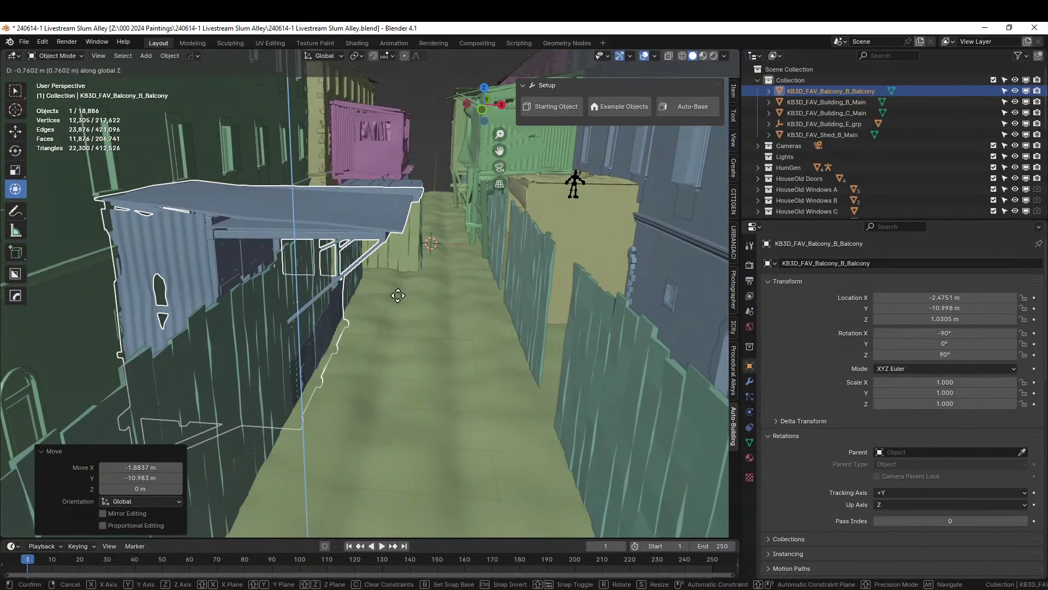
pyautogui.click(397, 294)
pyautogui.moveTo(381, 299)
pyautogui.mouseDown(button='middle')
pyautogui.moveTo(354, 299)
pyautogui.moveTo(455, 290)
pyautogui.moveTo(381, 297)
pyautogui.mouseUp(button='middle')
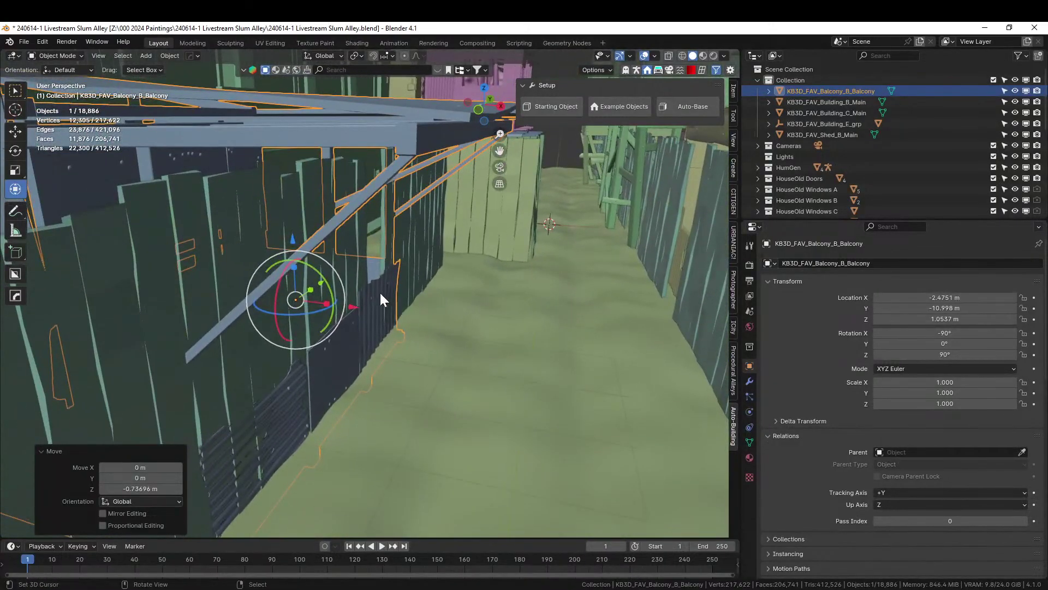
pyautogui.press('g')
pyautogui.press('x')
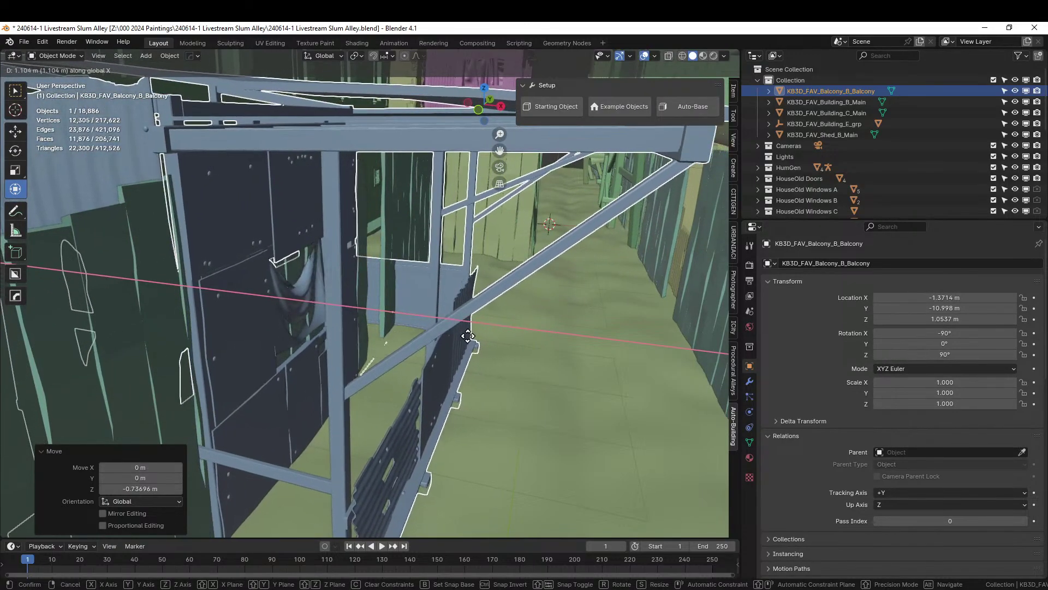
pyautogui.click(467, 336)
pyautogui.moveTo(467, 336); pyautogui.dragTo(574, 368, button='middle')
# Isolate the balcony shack and the plank fence Plane.001 in local view, and open the fence mesh for editing
pyautogui.scroll(3, 342, 342)
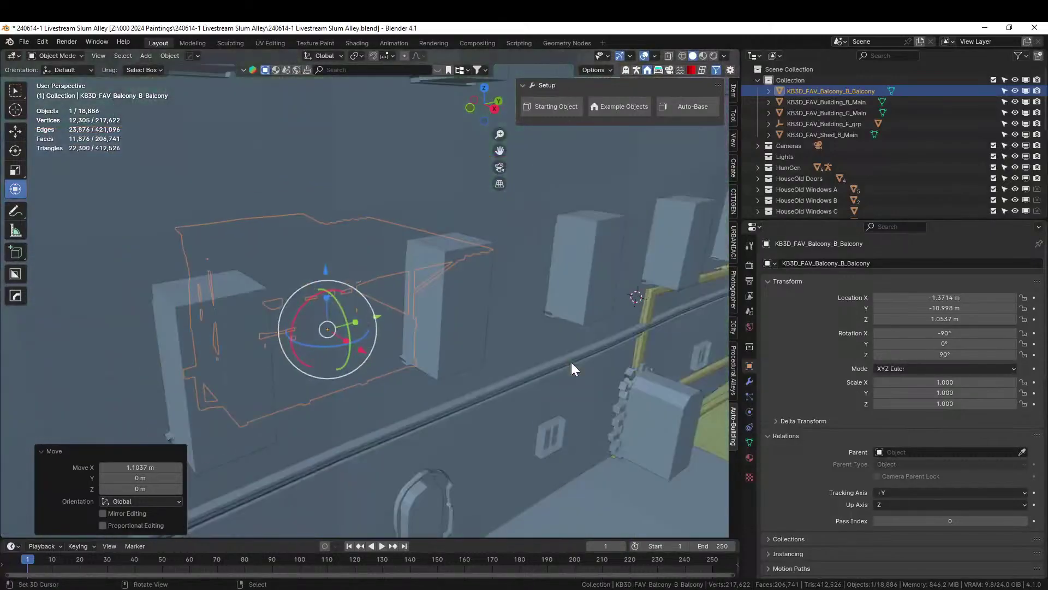
pyautogui.scroll(-5, 324, 377)
pyautogui.keyDown('shift'); pyautogui.click(323, 340); pyautogui.keyUp('shift')
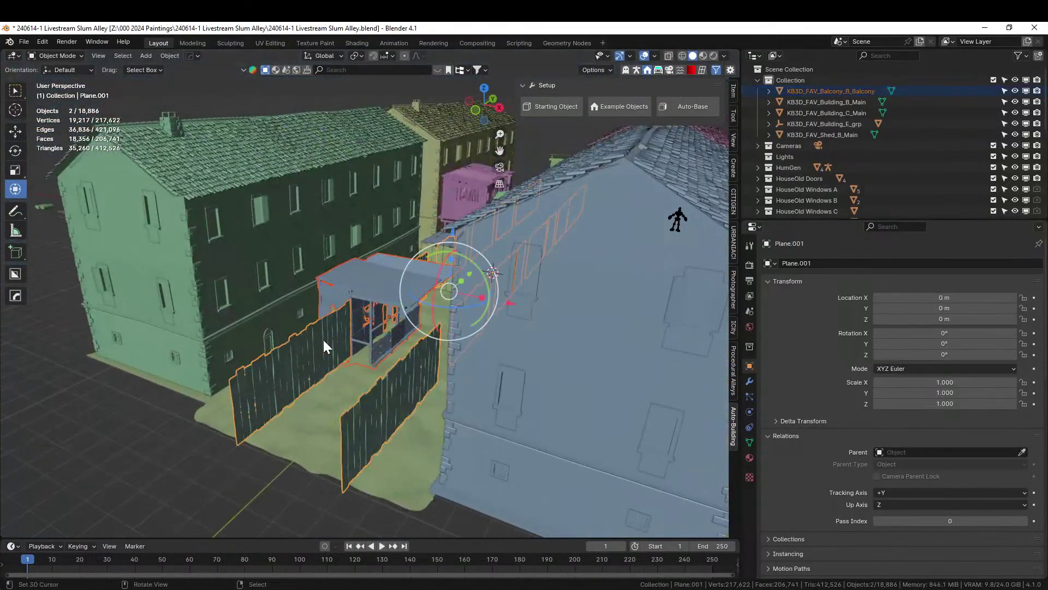
pyautogui.press('KP_Divide')
pyautogui.moveTo(323, 338); pyautogui.dragTo(594, 341, button='middle')
pyautogui.click(424, 307)
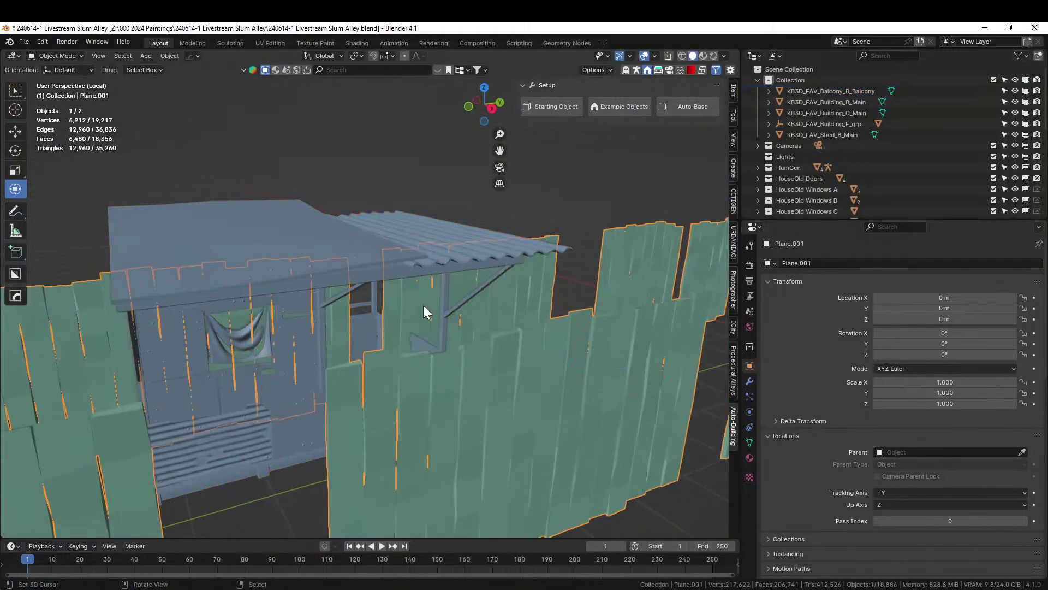
pyautogui.press('Tab')
pyautogui.moveTo(272, 326); pyautogui.dragTo(320, 312, button='middle')
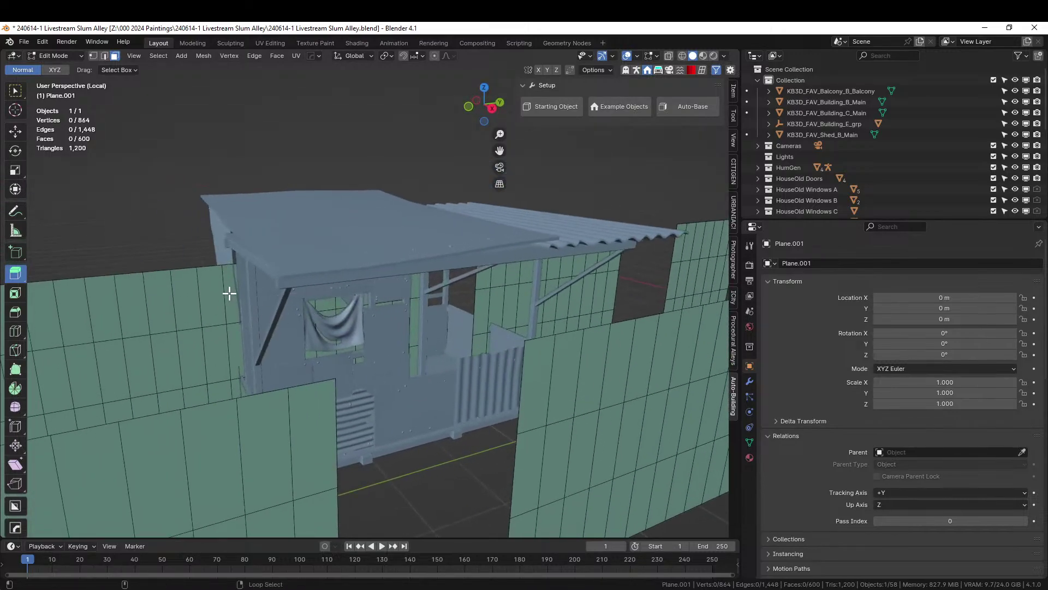
# Delete the fence faces cutting into the balcony shack's closed end and the whole linked fence section running through its interior
pyautogui.press('x')
pyautogui.click(328, 346)
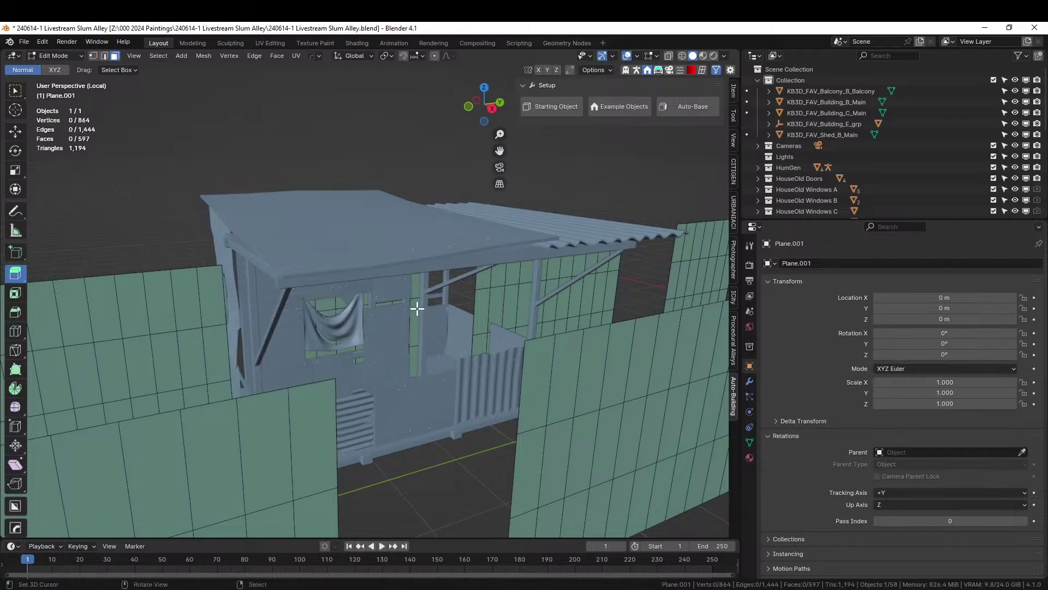
pyautogui.press('l')
pyautogui.press('x')
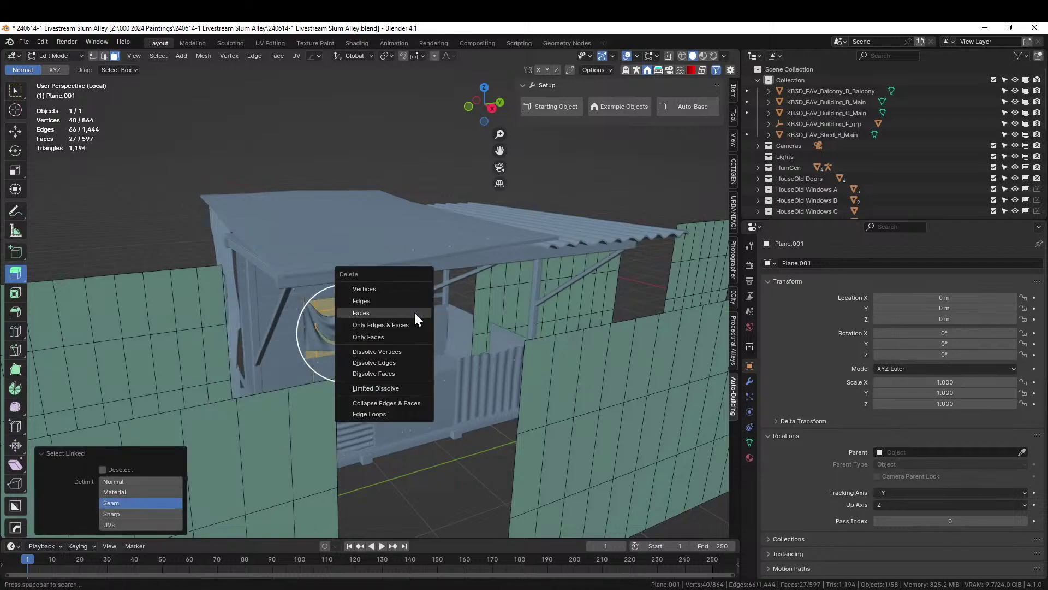
pyautogui.click(415, 314)
# Delete the fence faces overlapping the shack's corrugated-roof end, and leave mesh editing and local view
pyautogui.moveTo(415, 314); pyautogui.dragTo(363, 334, button='middle')
pyautogui.scroll(4, 386, 323)
pyautogui.scroll(-4, 391, 319)
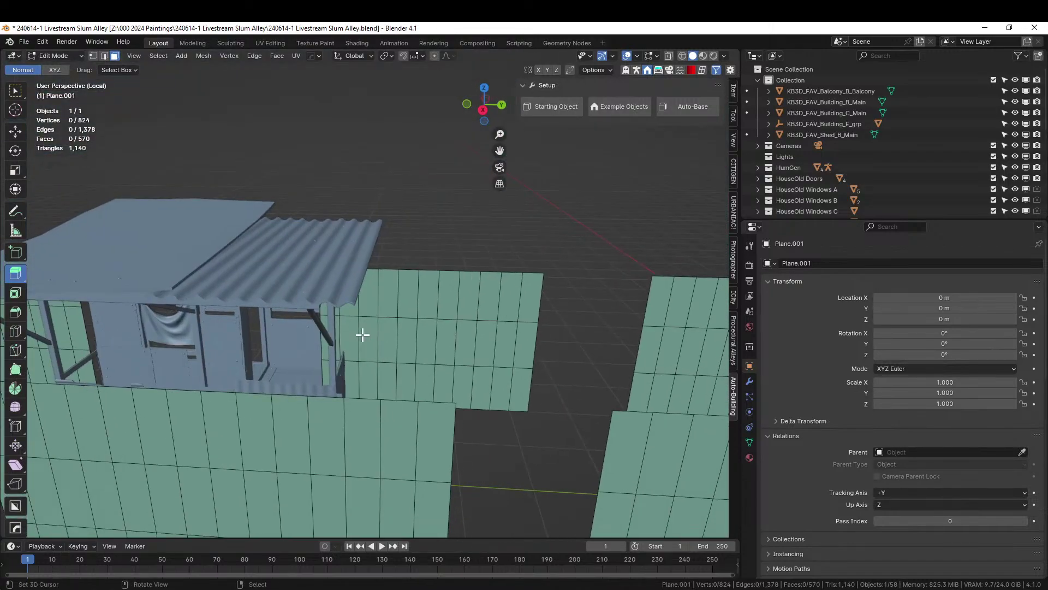
pyautogui.press('x')
pyautogui.click(352, 361)
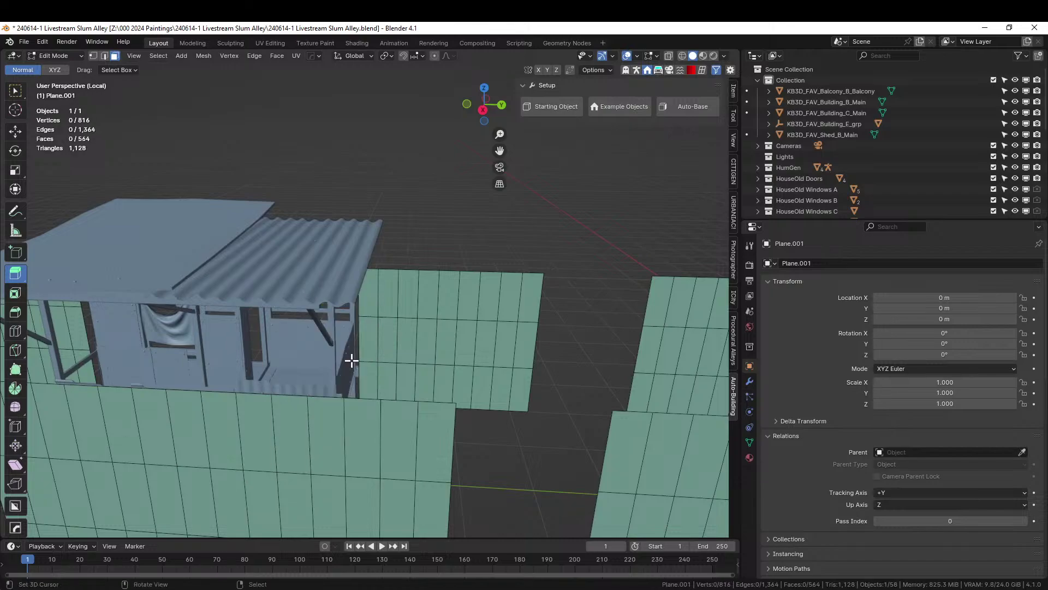
pyautogui.moveTo(349, 358); pyautogui.dragTo(493, 422, button='middle')
pyautogui.press('Tab')
pyautogui.press('KP_Divide')
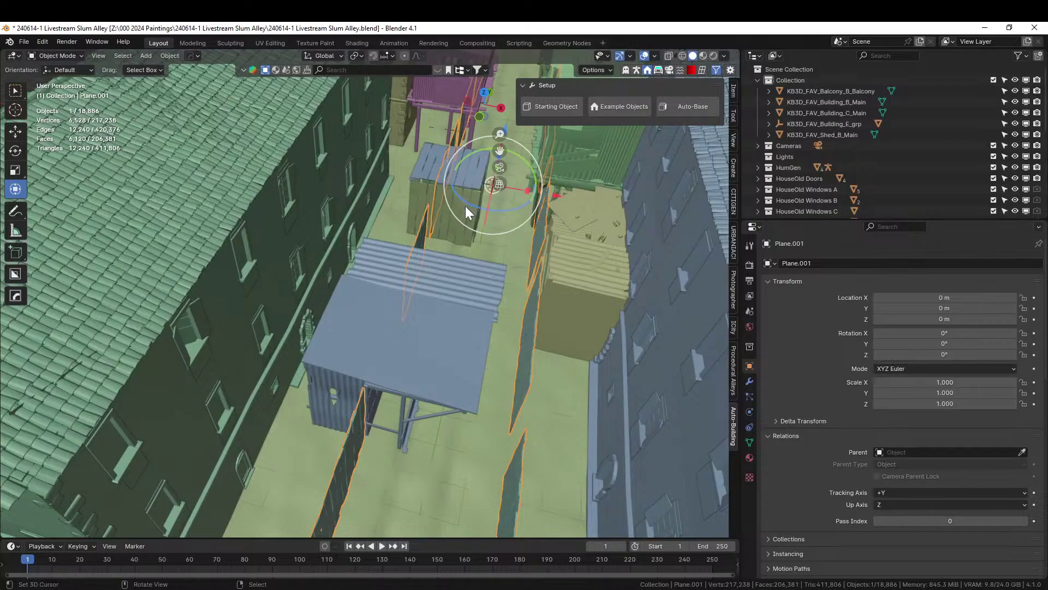
# Place a linked copy of the shed's front plank panel at the balcony shack's near end, moved about -1.63 m in X and -9.22 m in Y
pyautogui.click(466, 206)
pyautogui.press('KP_7')
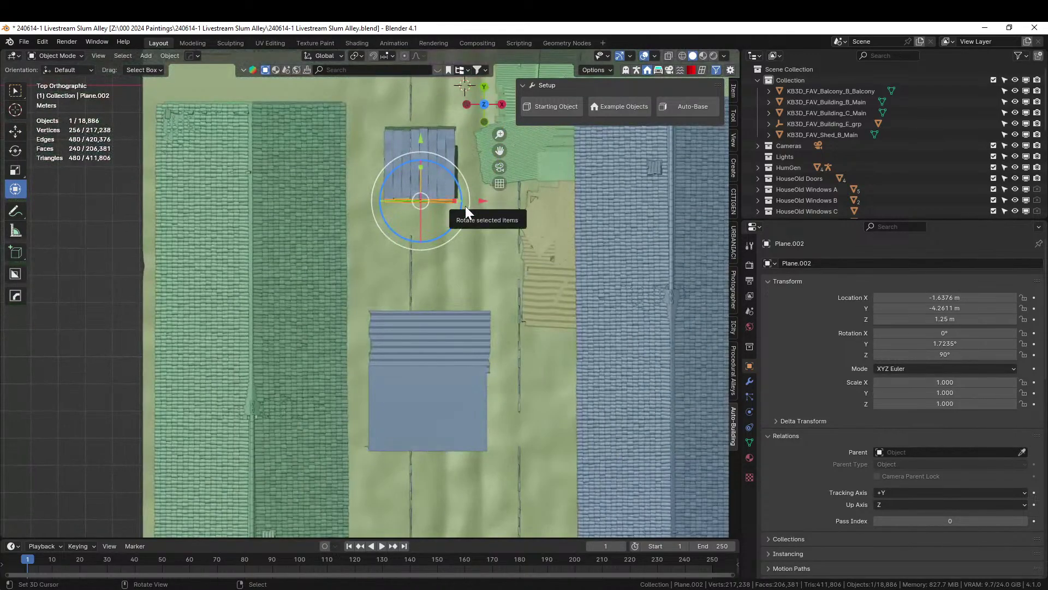
pyautogui.hotkey('shift', 'd')
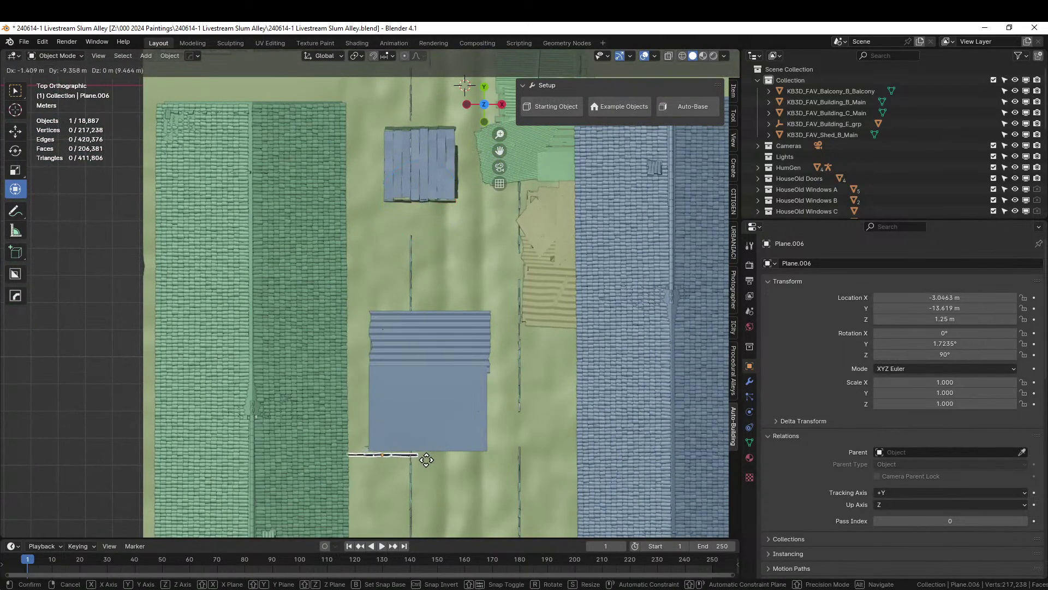
pyautogui.click(422, 456)
# Place another linked copy of the panel at the shack's corrugated-roof end beside the green house, and nudge it about 0.11 m along X
pyautogui.hotkey('alt', 'd')
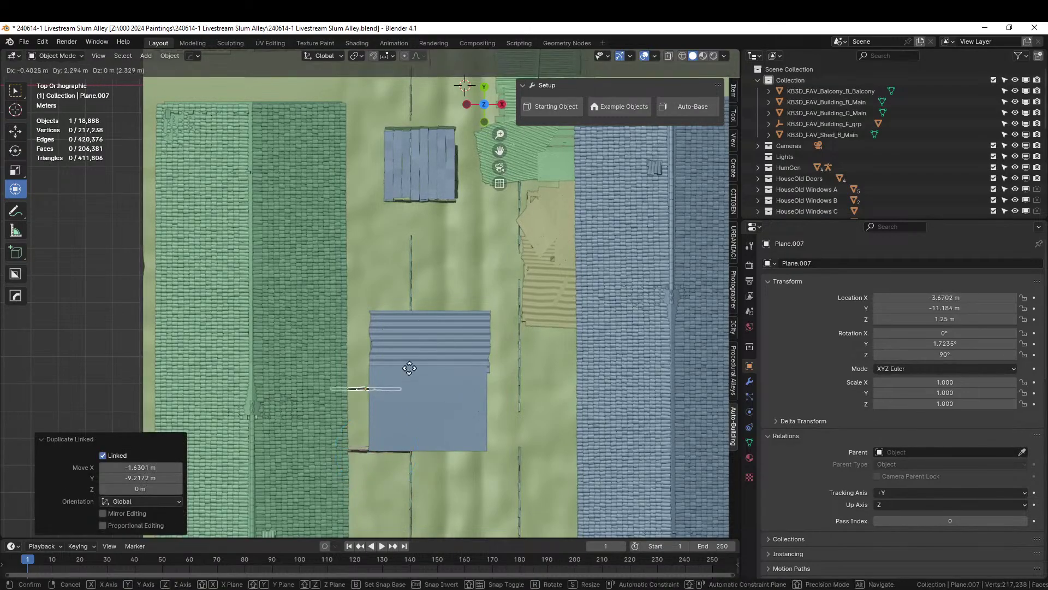
pyautogui.click(418, 324)
pyautogui.moveTo(418, 323); pyautogui.dragTo(473, 348, button='middle')
pyautogui.moveTo(325, 270); pyautogui.dragTo(313, 263)
pyautogui.moveTo(313, 264); pyautogui.dragTo(520, 277, button='middle')
pyautogui.scroll(-5, 339, 281)
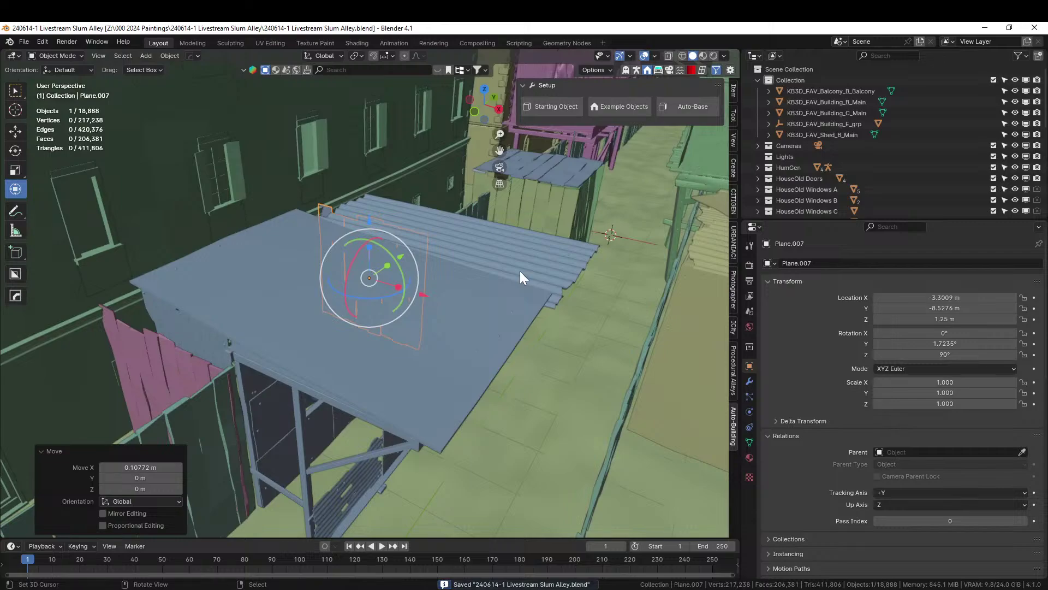
# Place two linked copies of the shed's front plank panel between the blue house and the fence, one on each side of the fence opening
pyautogui.moveTo(508, 303); pyautogui.dragTo(426, 390, button='middle')
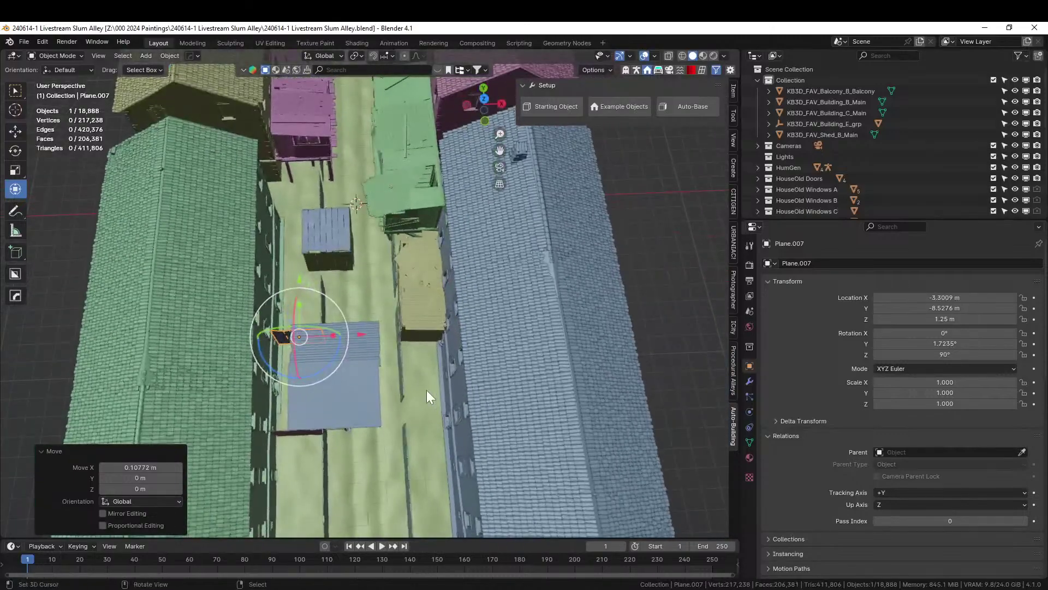
pyautogui.scroll(3, 424, 389)
pyautogui.click(339, 244)
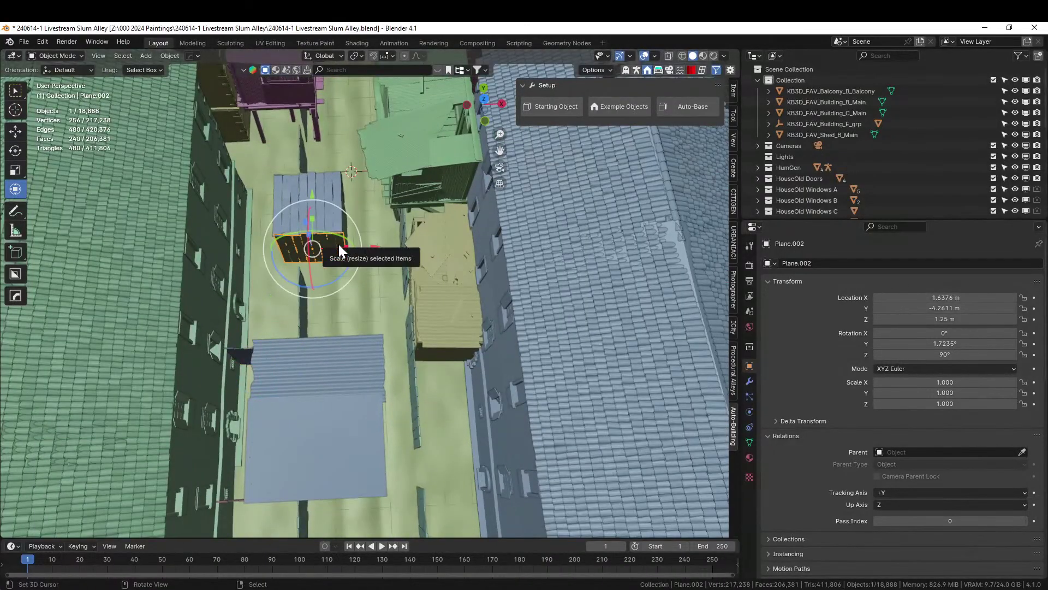
pyautogui.press('KP_7')
pyautogui.hotkey('shift', 'd')
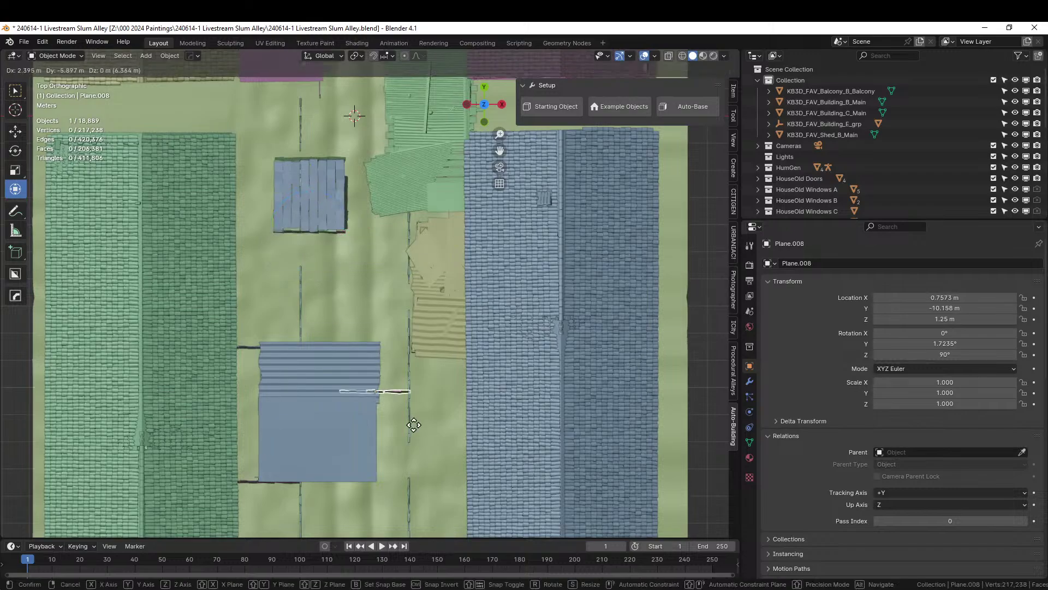
pyautogui.click(464, 454)
pyautogui.hotkey('alt', 'd')
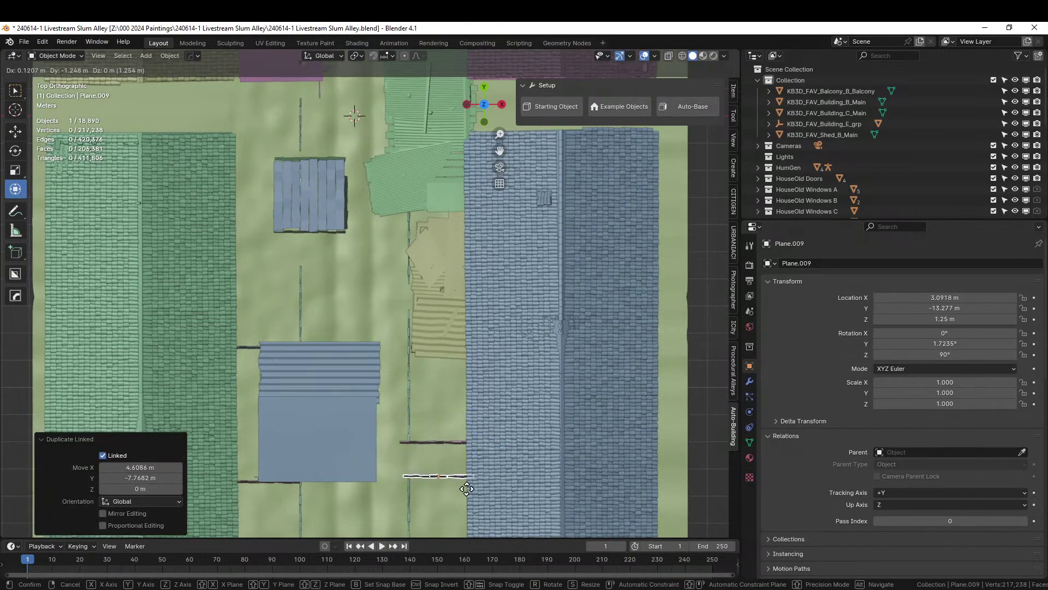
pyautogui.click(437, 465)
# Select both new panels beside the blue house and shift them together about 0.18 m along X toward its wall
pyautogui.moveTo(437, 464); pyautogui.dragTo(477, 368, button='middle')
pyautogui.keyDown('shift'); pyautogui.click(392, 319); pyautogui.keyUp('shift')
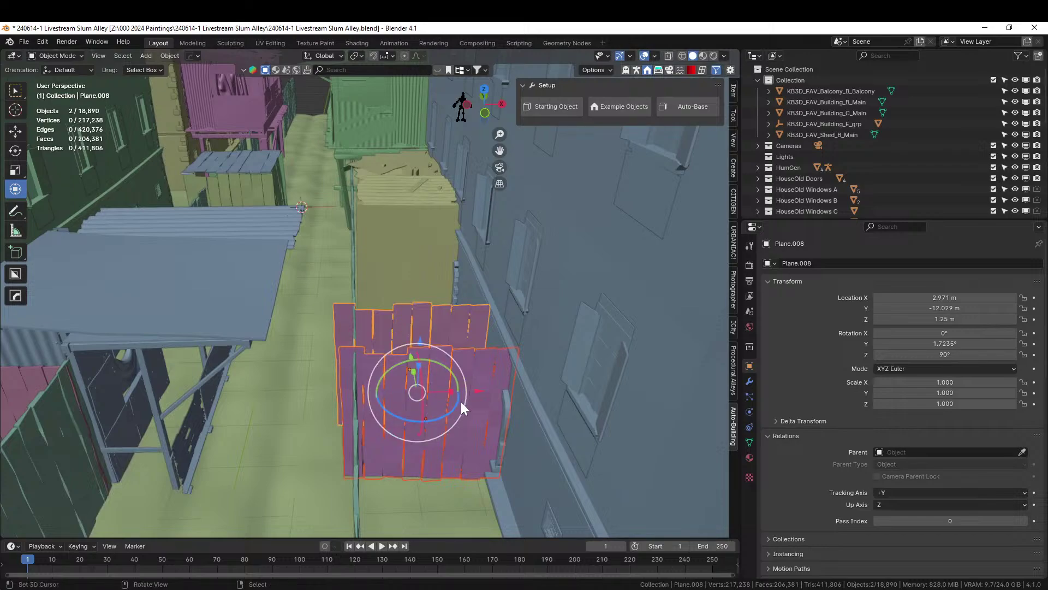
pyautogui.press('g')
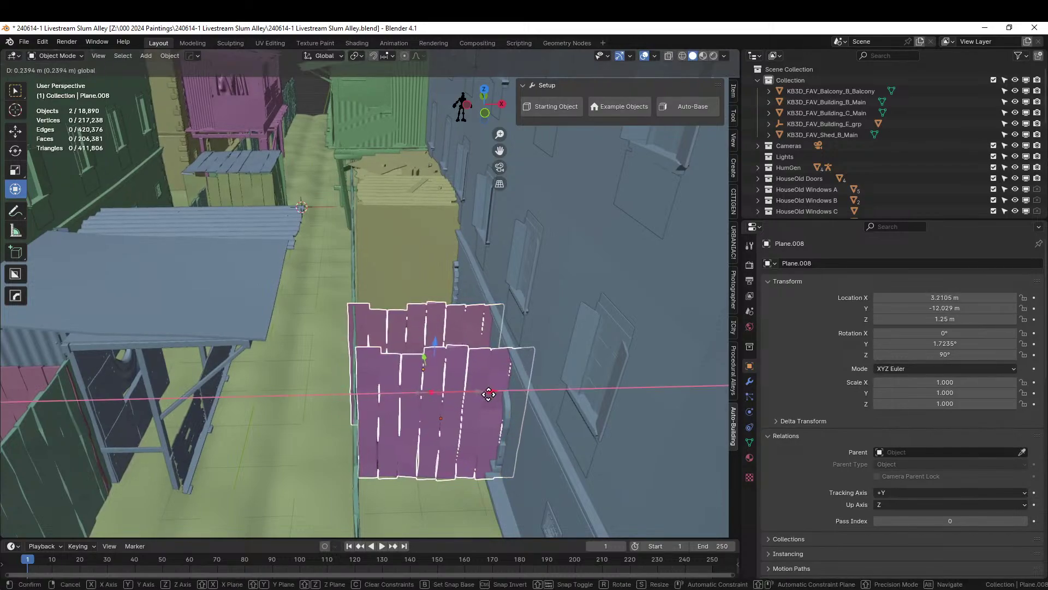
pyautogui.click(484, 391)
# Align the two panels with the fence ends, nudging Plane.008 about -0.03 m and Plane.009 about -0.04 m along Y
pyautogui.moveTo(485, 391); pyautogui.dragTo(482, 274, button='middle')
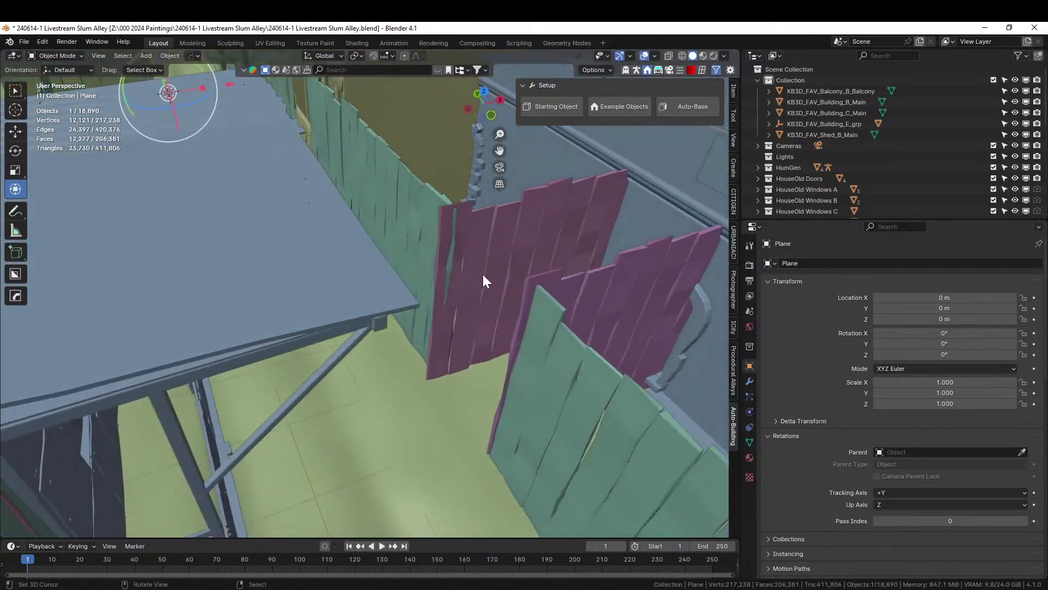
pyautogui.click(484, 238)
pyautogui.moveTo(496, 248); pyautogui.dragTo(497, 250)
pyautogui.moveTo(495, 256); pyautogui.dragTo(414, 291, button='middle')
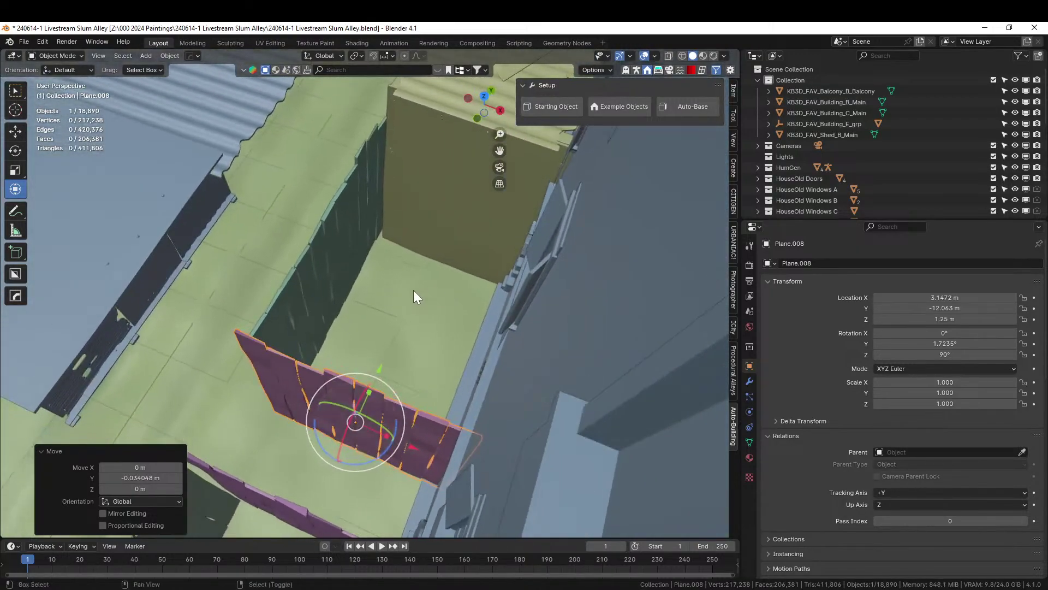
pyautogui.keyDown('shift'); pyautogui.moveTo(301, 447); pyautogui.dragTo(319, 410, button='middle'); pyautogui.keyUp('shift')
pyautogui.click(311, 438)
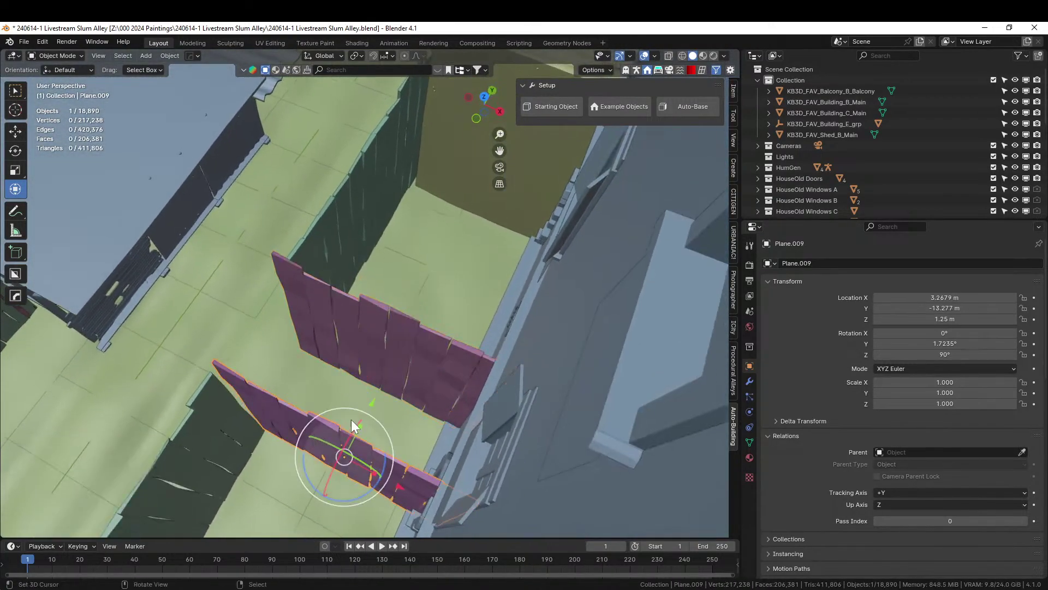
pyautogui.moveTo(371, 404); pyautogui.dragTo(367, 403)
pyautogui.moveTo(367, 403); pyautogui.dragTo(276, 441, button='middle')
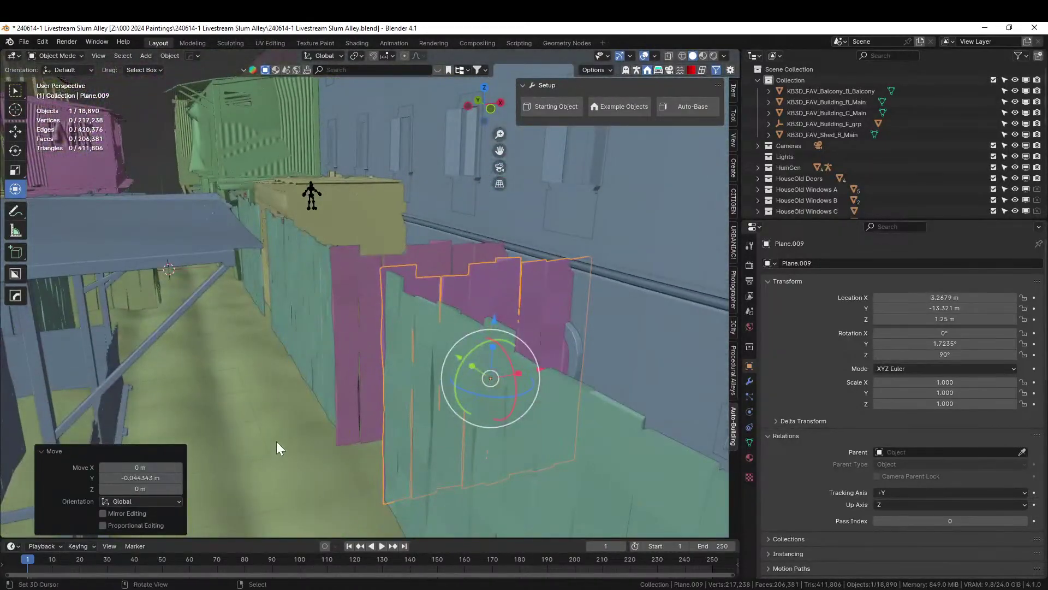
# Check the panel joints and the overall alley layout, and save the Blender file
pyautogui.scroll(3, 276, 441)
pyautogui.scroll(-8, 269, 417)
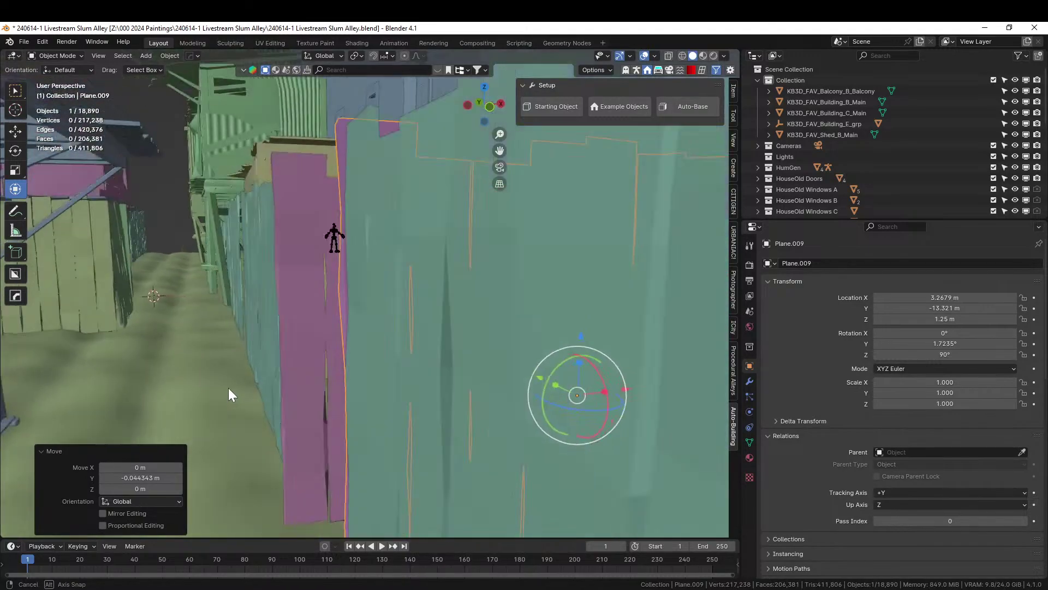
pyautogui.moveTo(372, 364); pyautogui.dragTo(388, 396, button='middle')
pyautogui.scroll(-10, 382, 387)
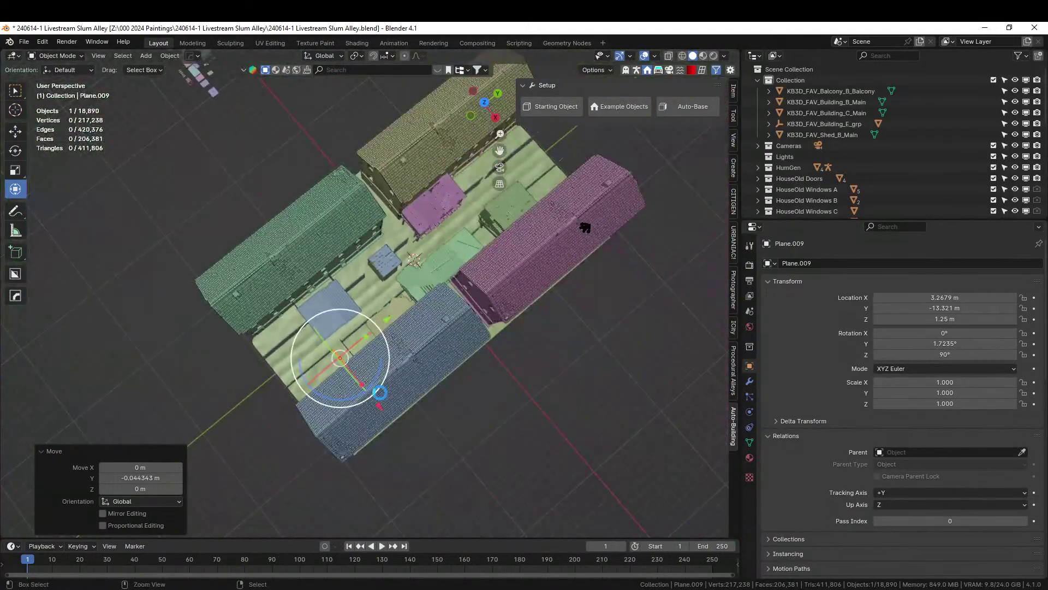
pyautogui.hotkey('ctrl', 's')
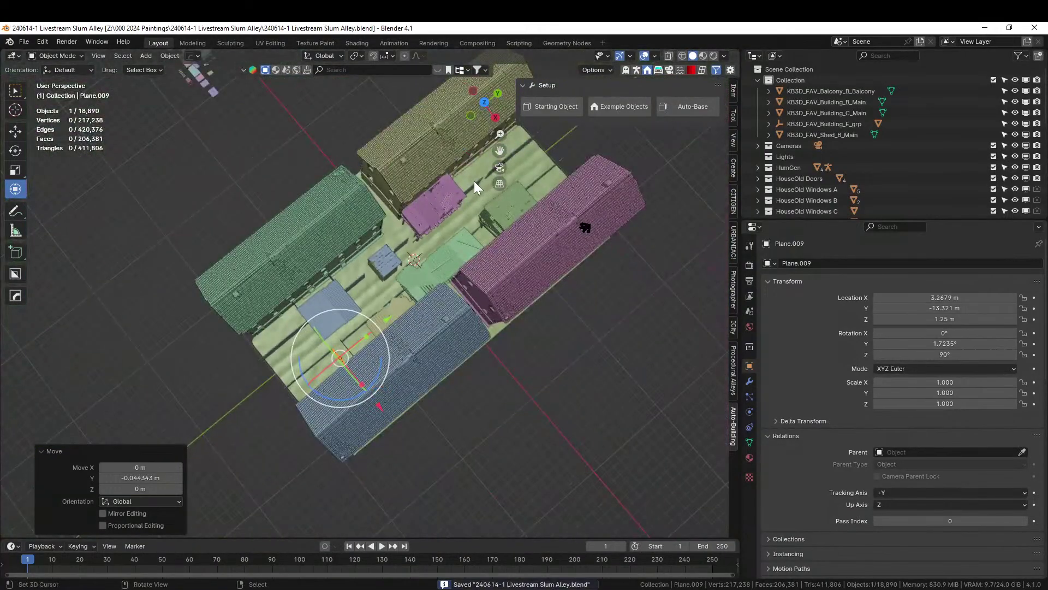
# Open the ground plane's mesh for editing and select the edge loop at the alley's open end beyond the plank fences
pyautogui.moveTo(515, 205); pyautogui.dragTo(391, 178, button='middle')
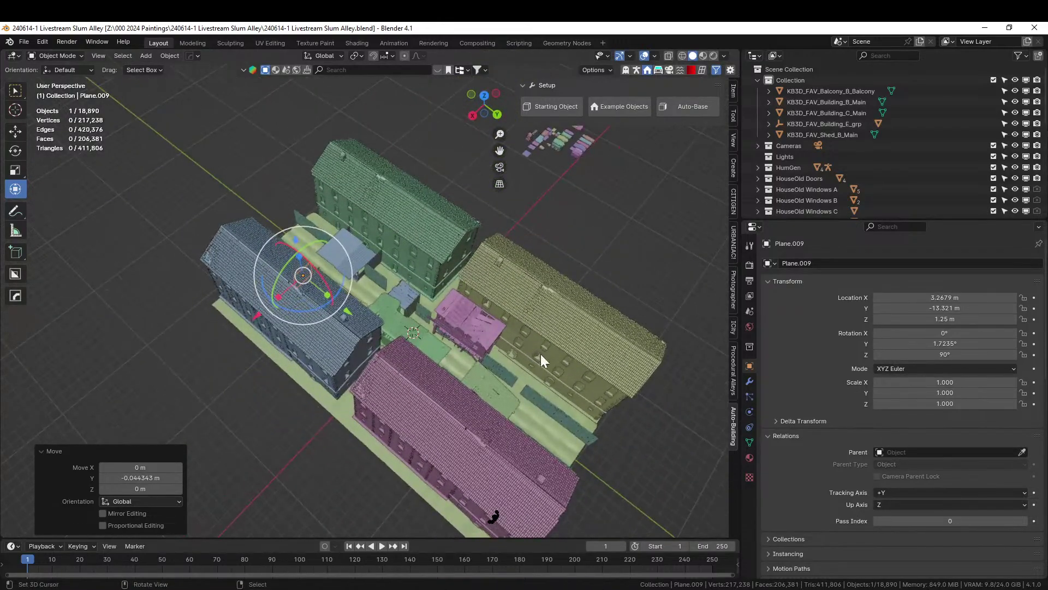
pyautogui.keyDown('shift'); pyautogui.moveTo(540, 354); pyautogui.dragTo(308, 277, button='middle'); pyautogui.keyUp('shift')
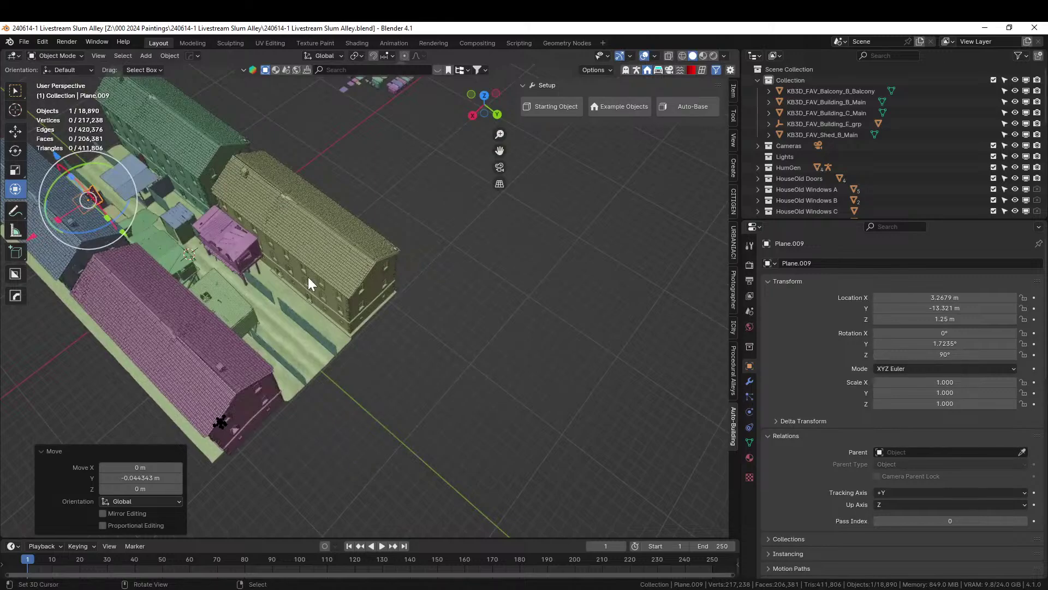
pyautogui.moveTo(308, 277); pyautogui.dragTo(291, 335, button='middle')
pyautogui.scroll(5, 312, 279)
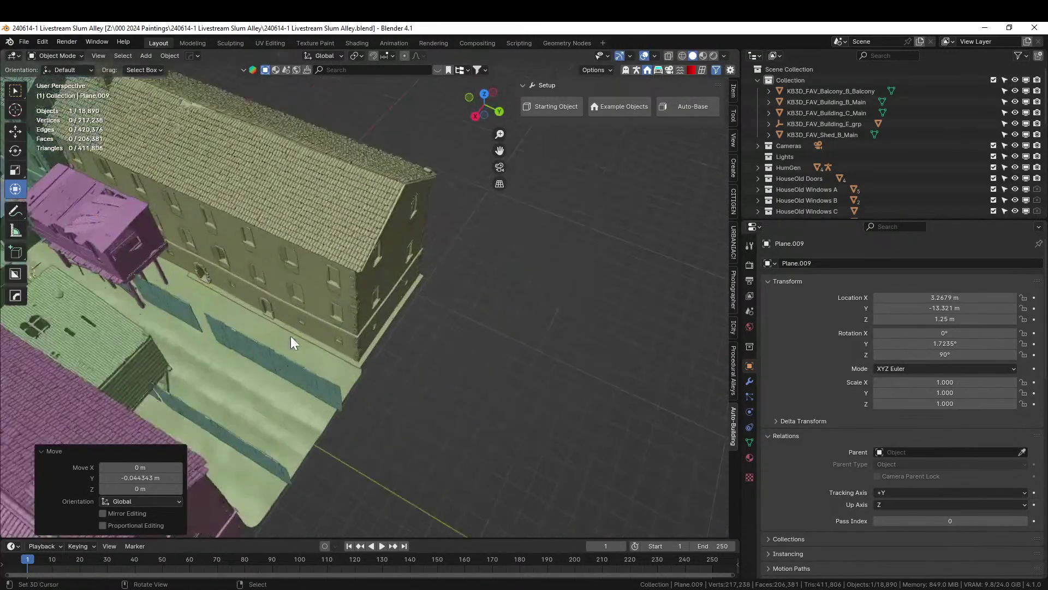
pyautogui.scroll(4, 291, 336)
pyautogui.keyDown('shift'); pyautogui.moveTo(303, 244); pyautogui.dragTo(302, 381, button='middle'); pyautogui.keyUp('shift')
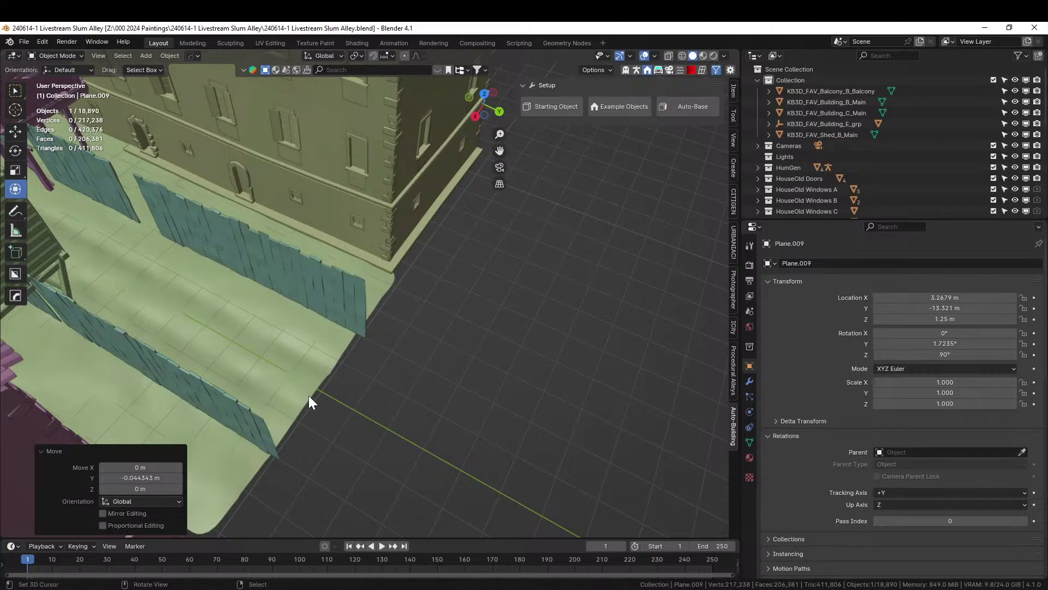
pyautogui.click(309, 395)
pyautogui.press('Tab')
pyautogui.scroll(2, 235, 508)
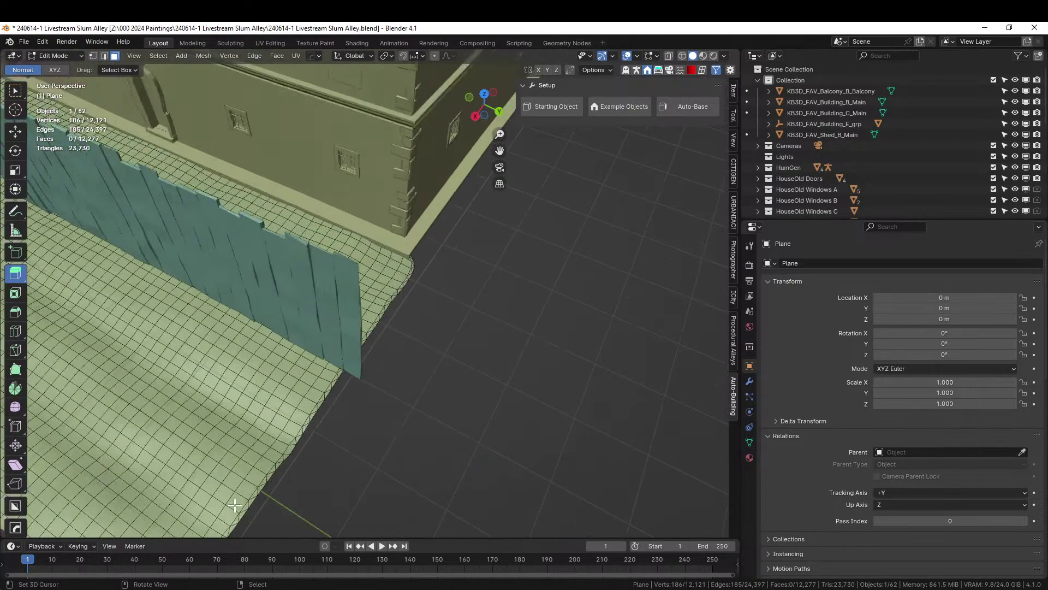
pyautogui.scroll(2, 322, 391)
pyautogui.scroll(2, 266, 350)
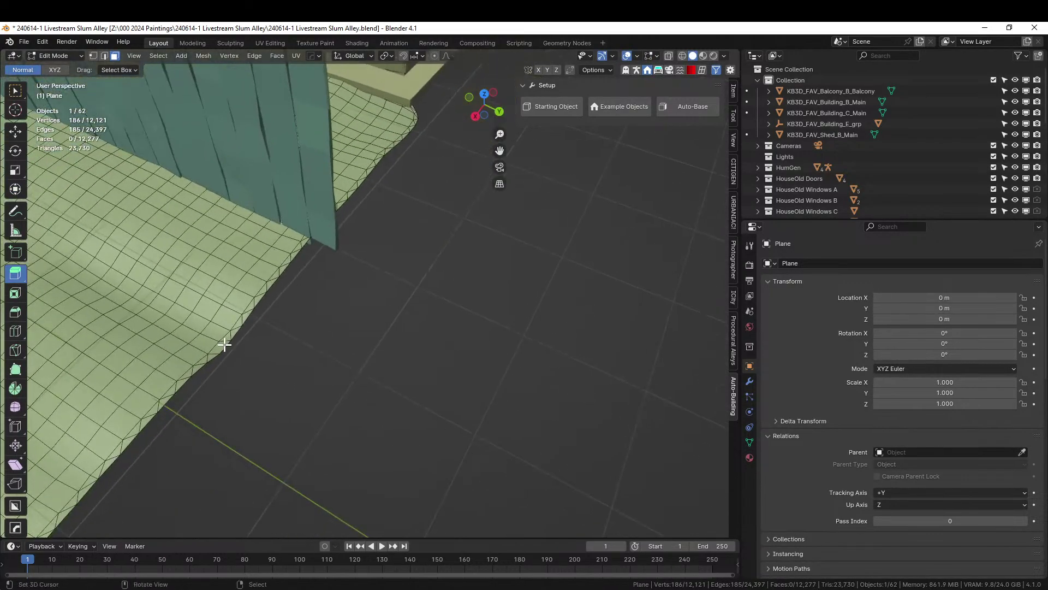
pyautogui.press('2')
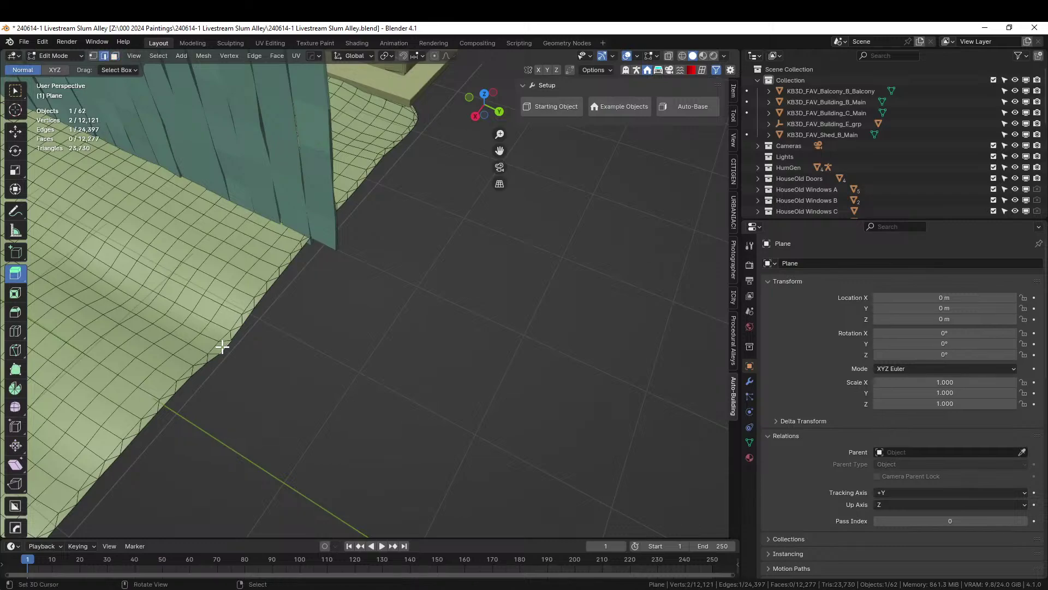
pyautogui.scroll(-3, 223, 345)
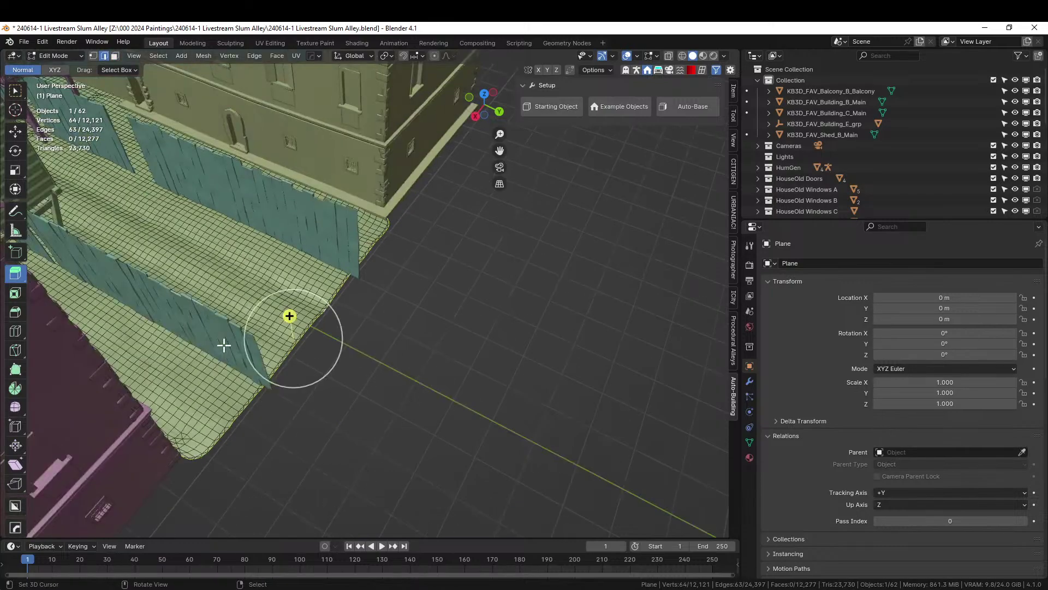
pyautogui.press('KP_7')
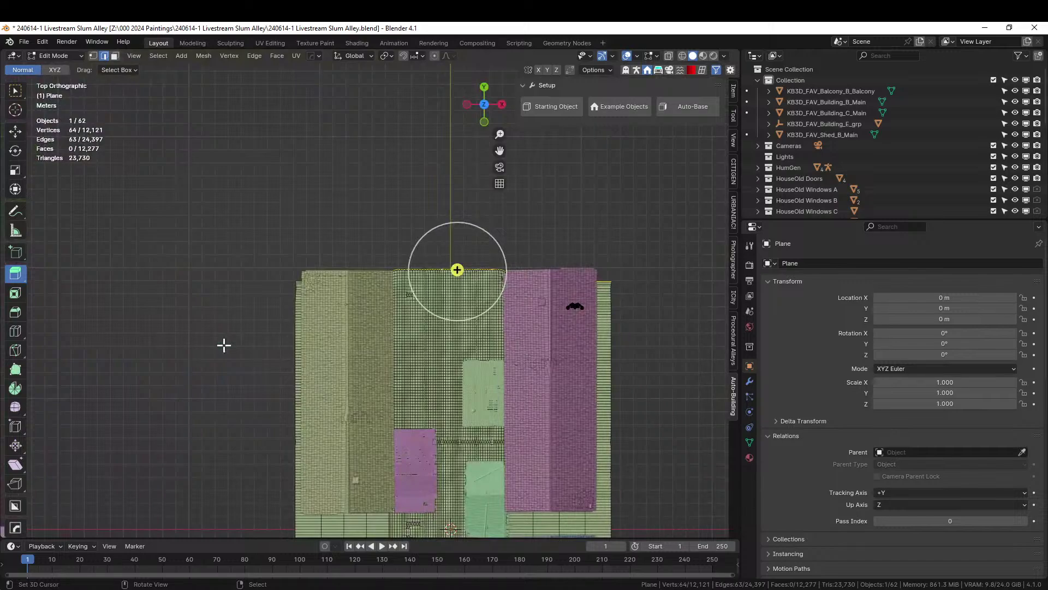
pyautogui.press('e')
pyautogui.press('y')
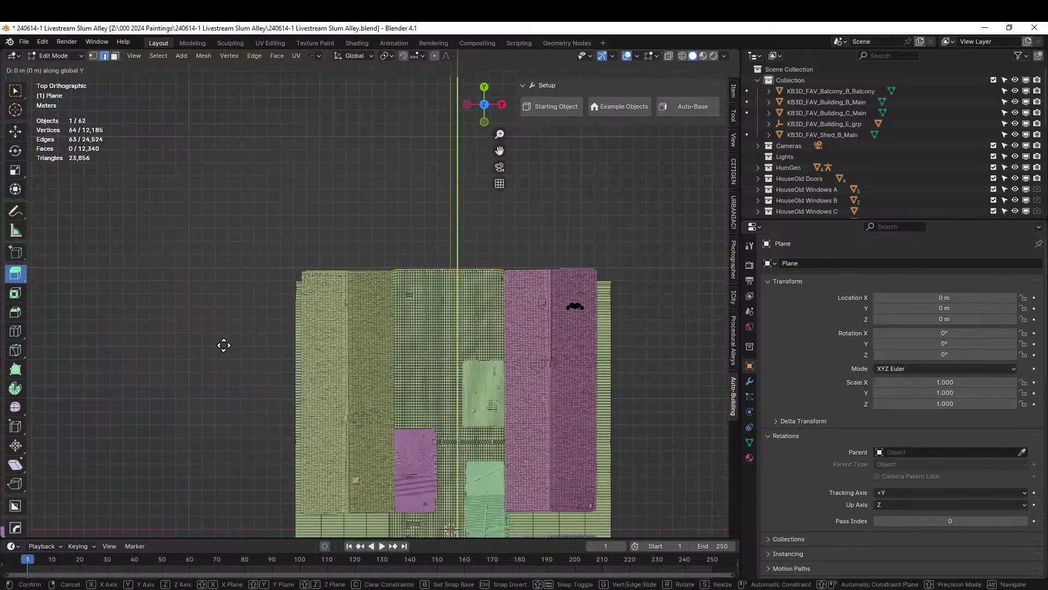
pyautogui.click(226, 314)
# Isolate the ground plane in local view and add the end edges of its side strips to the selection
pyautogui.moveTo(227, 311); pyautogui.dragTo(591, 106, button='middle')
pyautogui.press('KP_Divide')
pyautogui.scroll(4, 395, 281)
pyautogui.scroll(4, 457, 261)
pyautogui.keyDown('shift'); pyautogui.moveTo(180, 395); pyautogui.dragTo(463, 230, button='middle'); pyautogui.keyUp('shift')
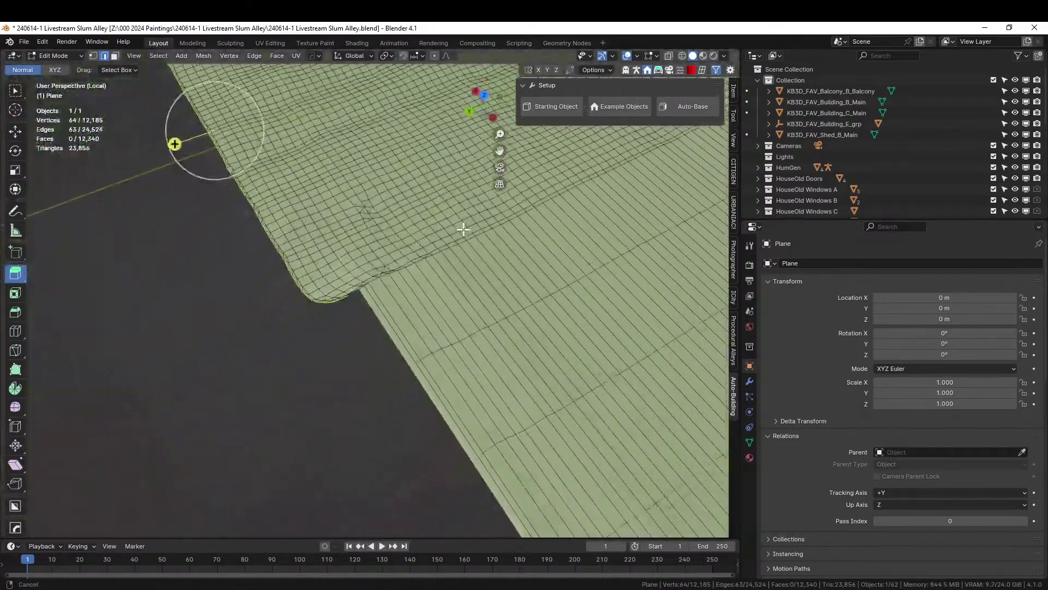
pyautogui.keyDown('alt'); pyautogui.keyDown('shift'); pyautogui.click(369, 307); pyautogui.keyUp('shift'); pyautogui.keyUp('alt')
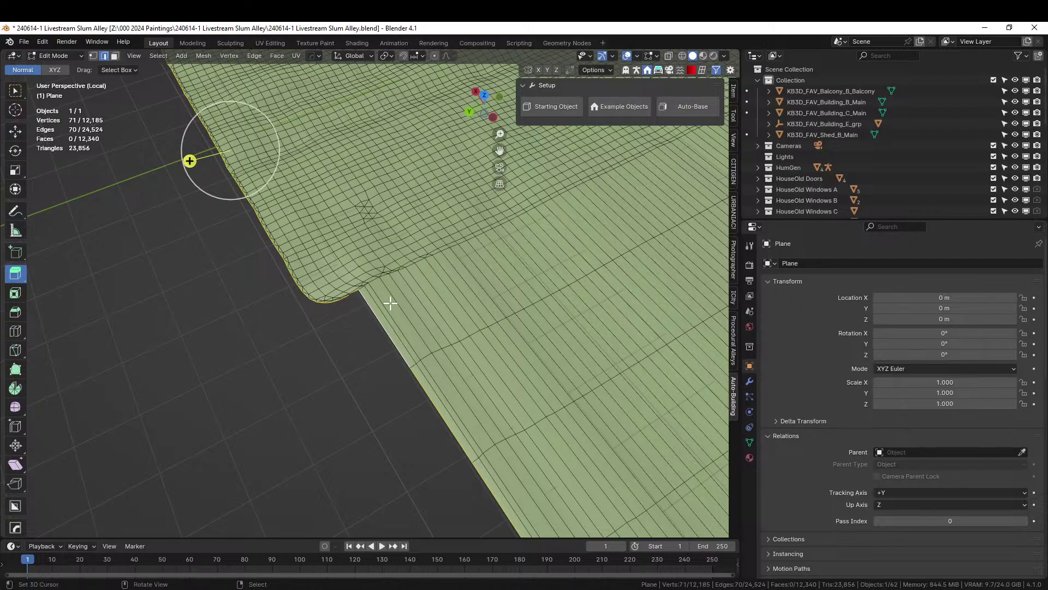
# Extrude the selected ground edges outward along Y beyond the house ends, and leave mesh editing and local view
pyautogui.press('KP_7')
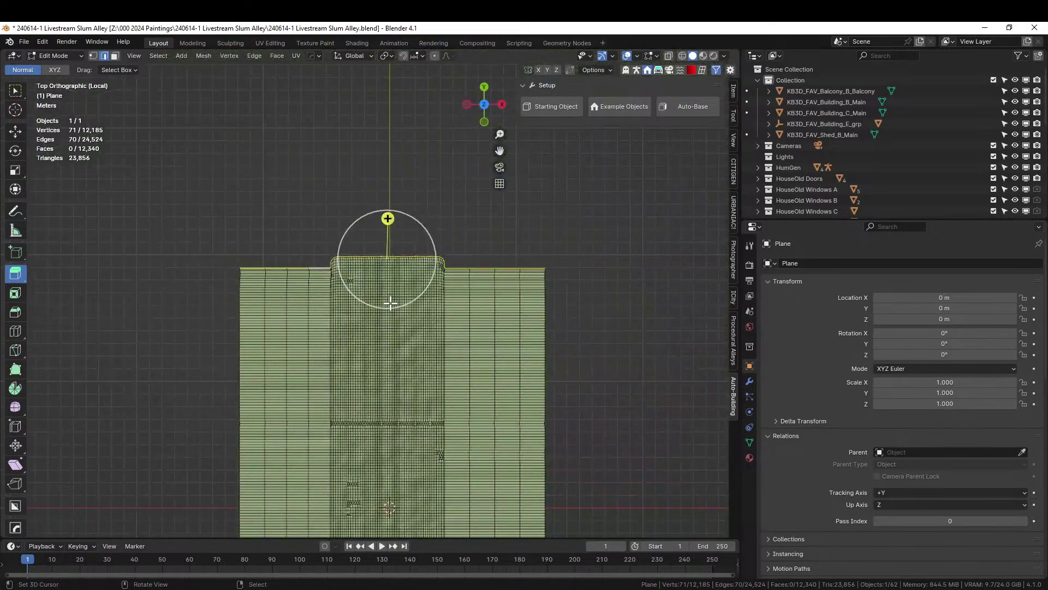
pyautogui.press('e')
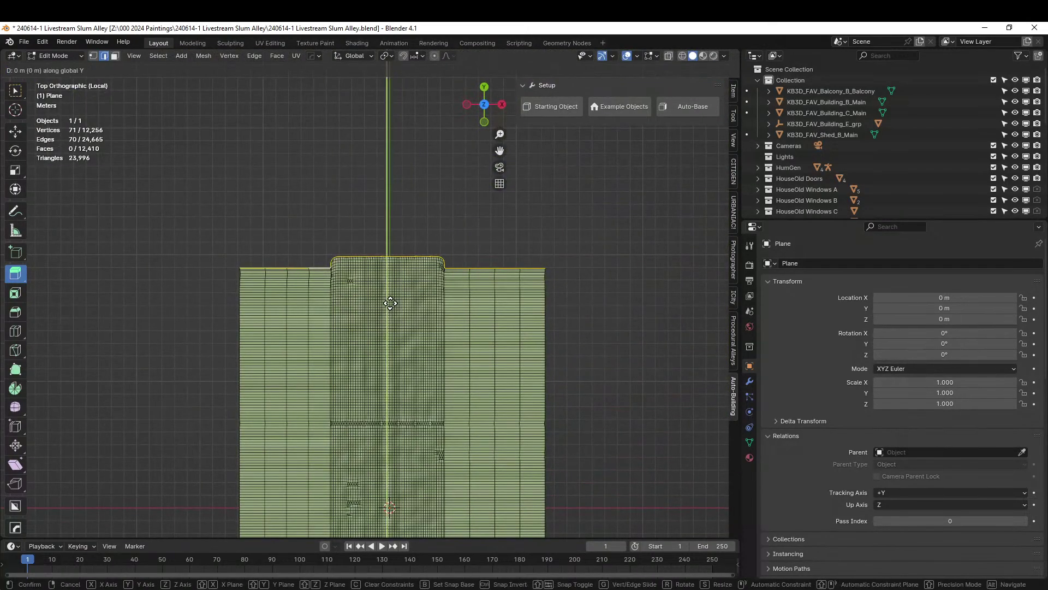
pyautogui.click(392, 263)
pyautogui.press('Tab')
pyautogui.moveTo(392, 263); pyautogui.dragTo(270, 175, button='middle')
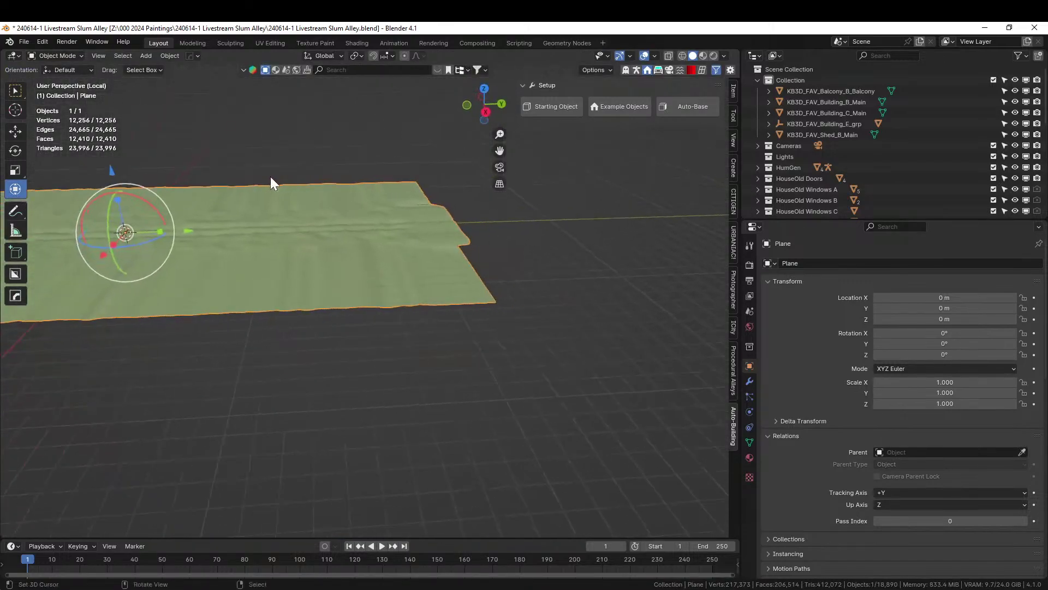
pyautogui.press('KP_Divide')
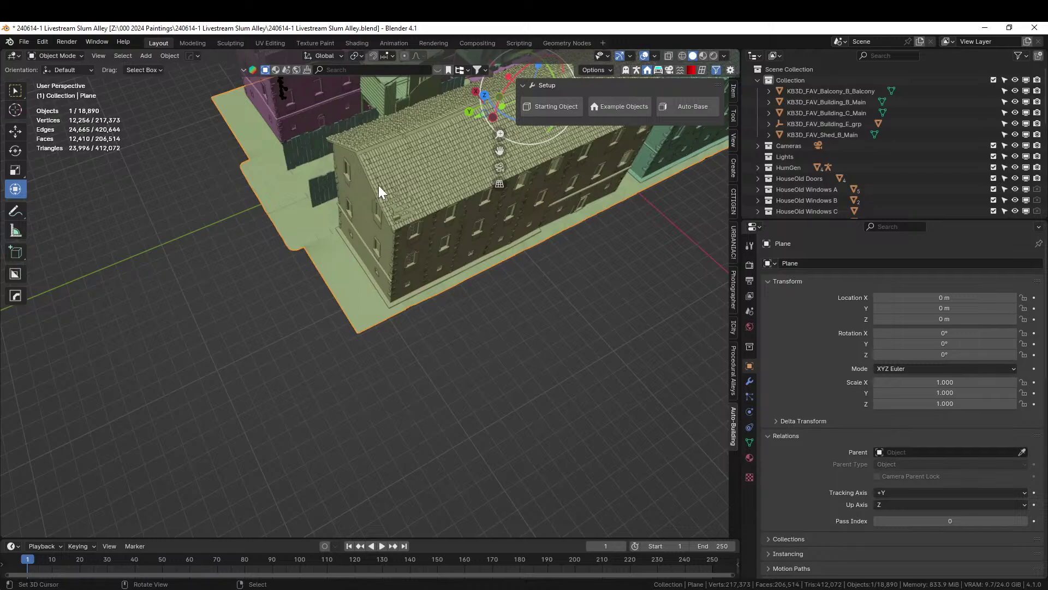
pyautogui.moveTo(378, 185); pyautogui.dragTo(500, 254, button='middle')
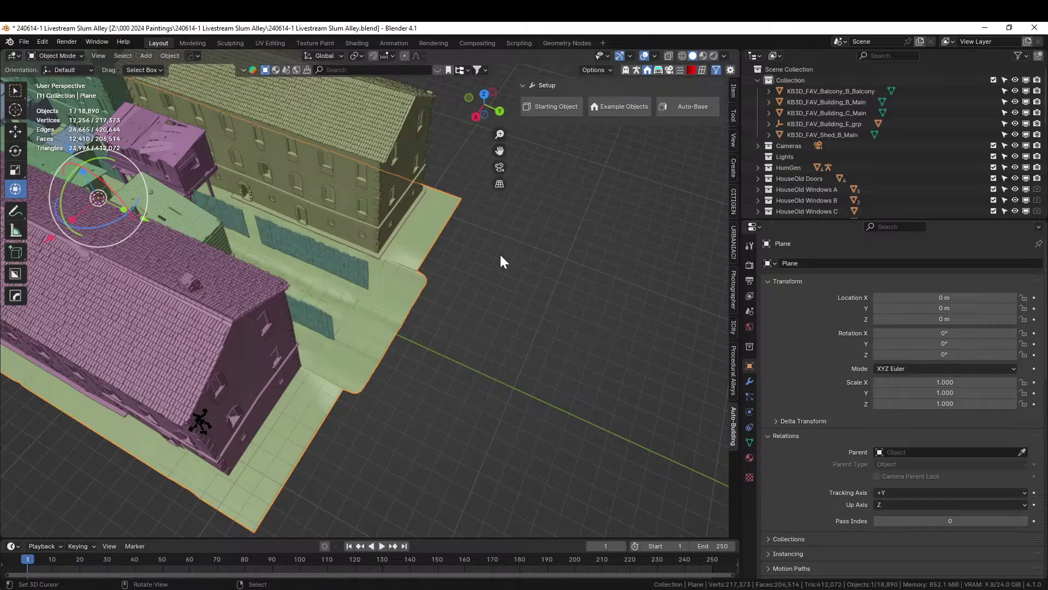
pyautogui.moveTo(388, 309); pyautogui.dragTo(452, 330, button='middle')
pyautogui.scroll(4, 542, 341)
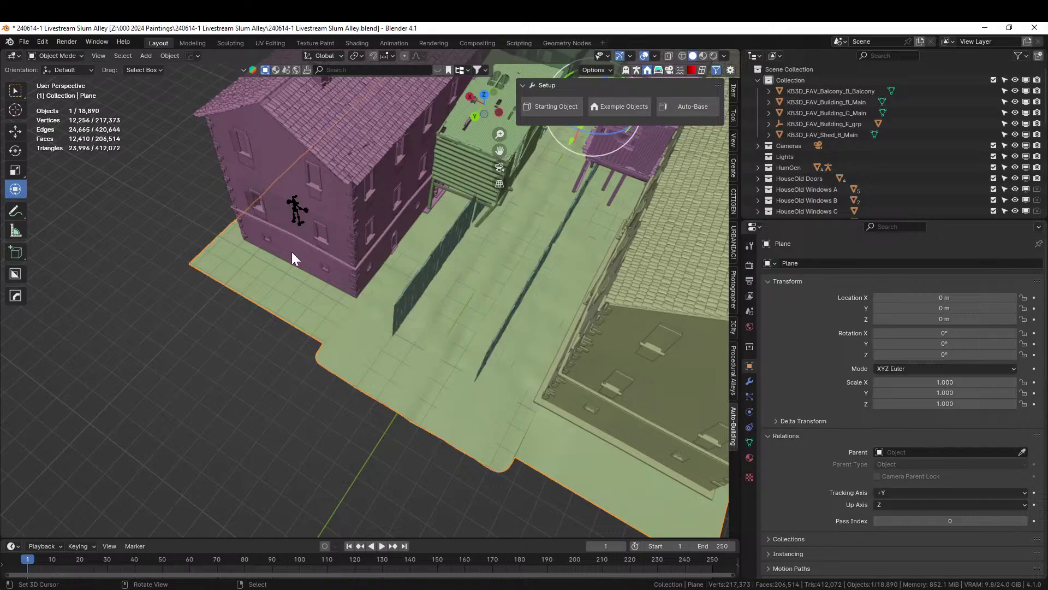
# Add a cube on the ground at the alley's open end, between the plank fences, and scale it by 0.1
pyautogui.moveTo(426, 361)
pyautogui.mouseDown(button='middle')
pyautogui.moveTo(466, 382)
pyautogui.moveTo(431, 379)
pyautogui.mouseUp(button='middle')
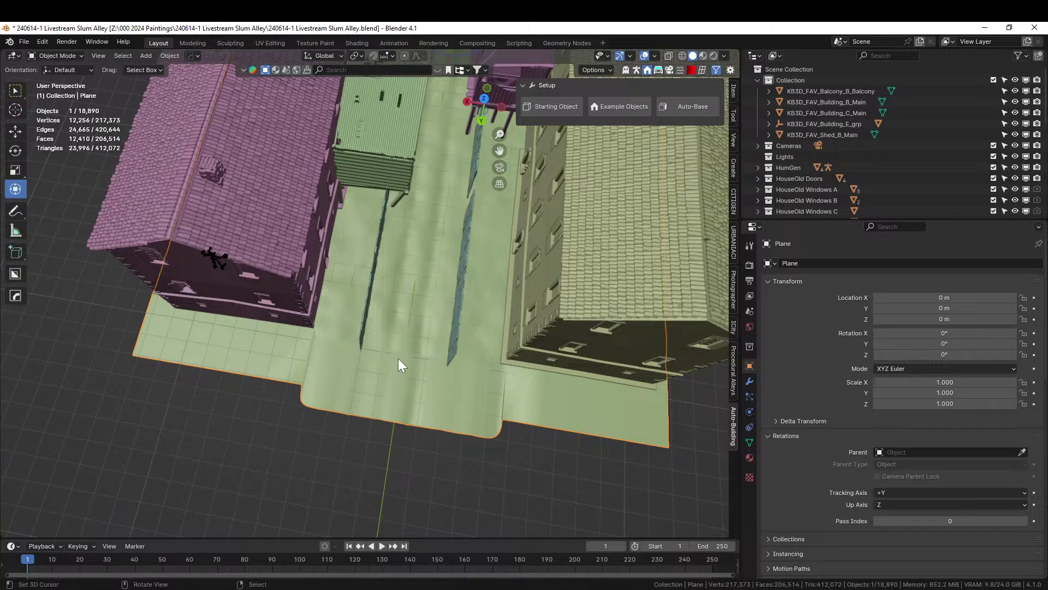
pyautogui.hotkey('shift', 'a')
pyautogui.moveTo(409, 306)
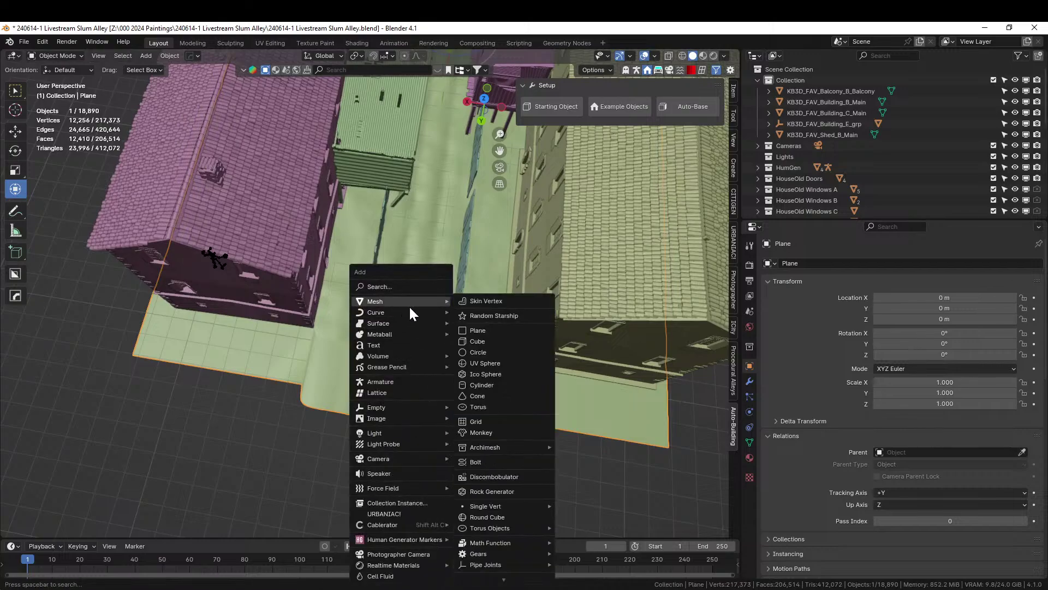
pyautogui.click(496, 339)
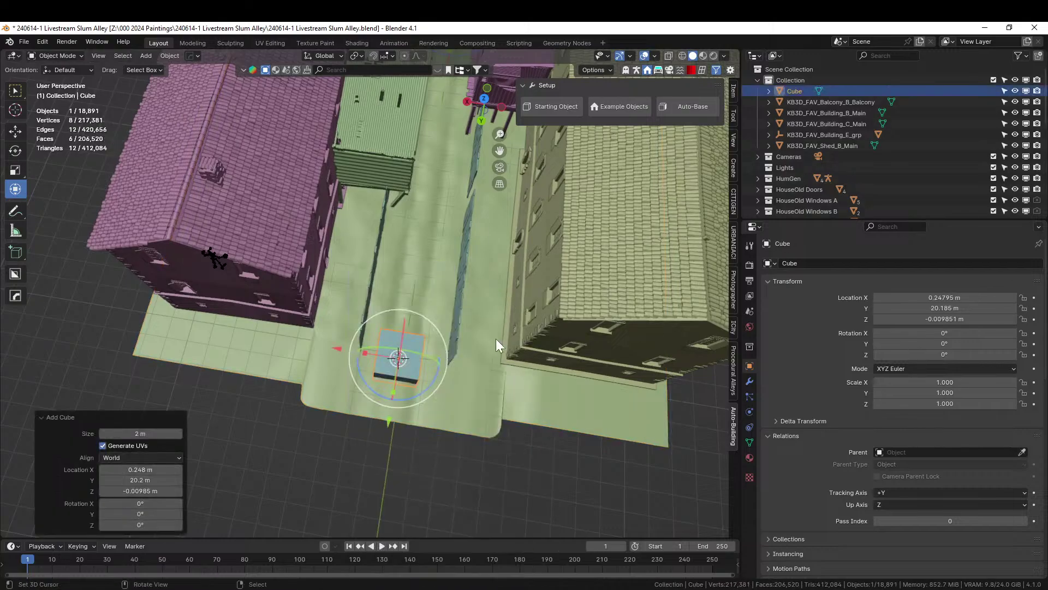
pyautogui.press('KP_8')
pyautogui.press('KP_7')
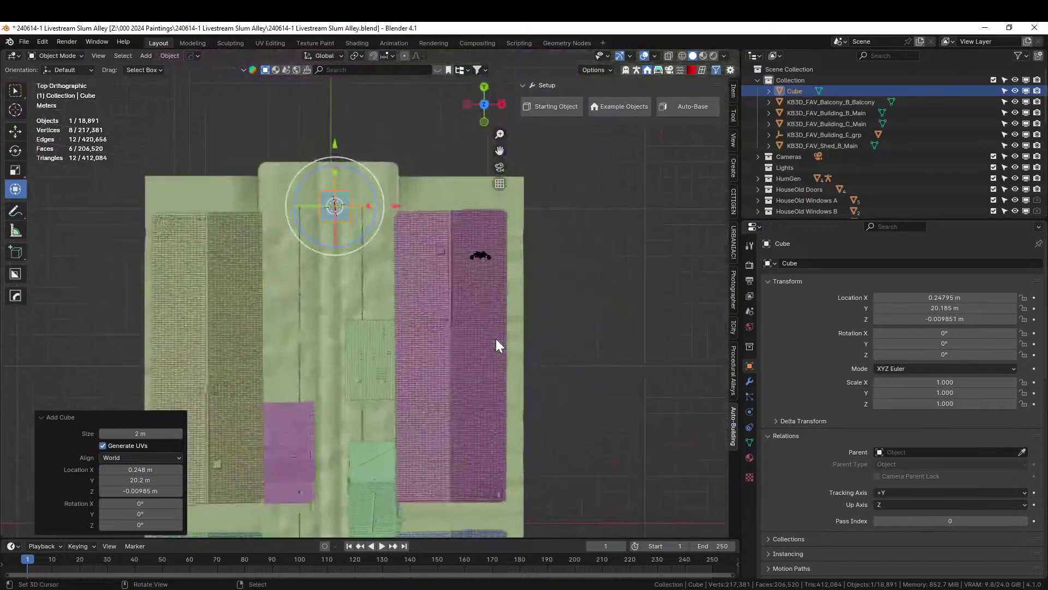
pyautogui.scroll(5, 446, 325)
pyautogui.keyDown('shift'); pyautogui.moveTo(400, 325); pyautogui.dragTo(375, 454, button='middle'); pyautogui.keyUp('shift')
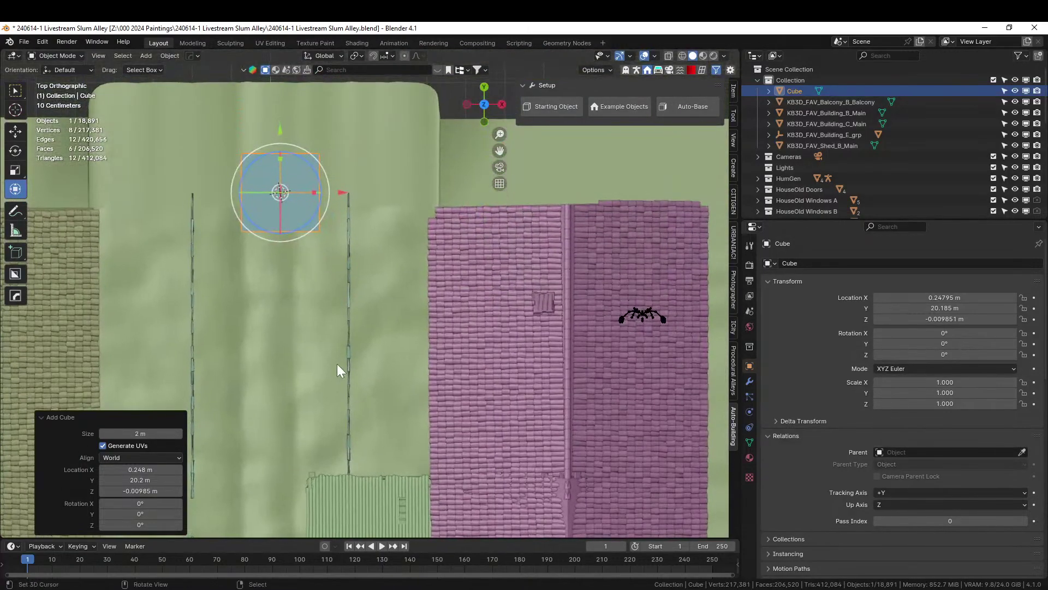
pyautogui.write('s.')
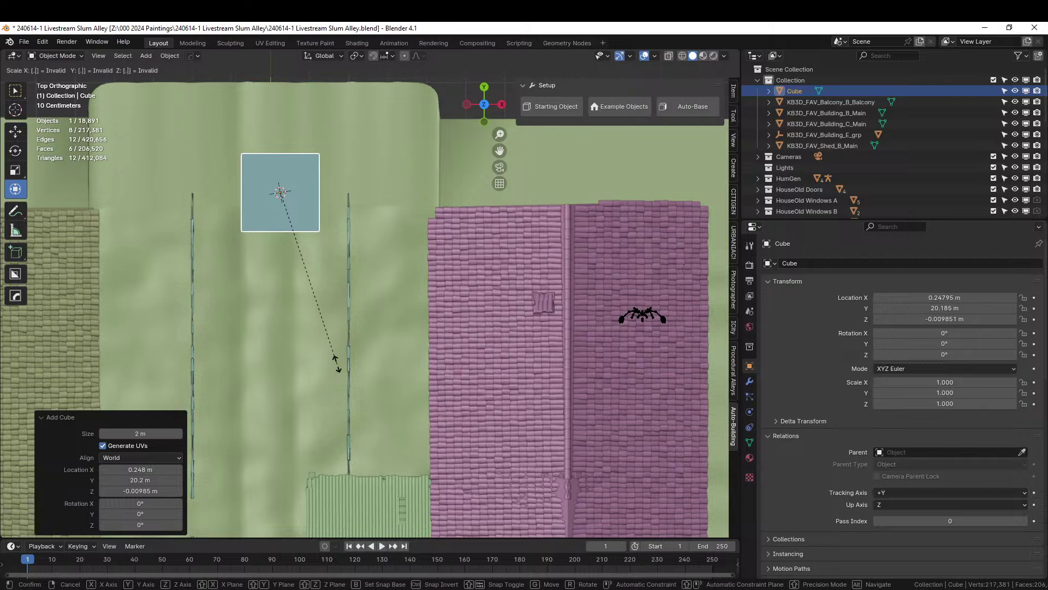
pyautogui.write('1')
pyautogui.press('Return')
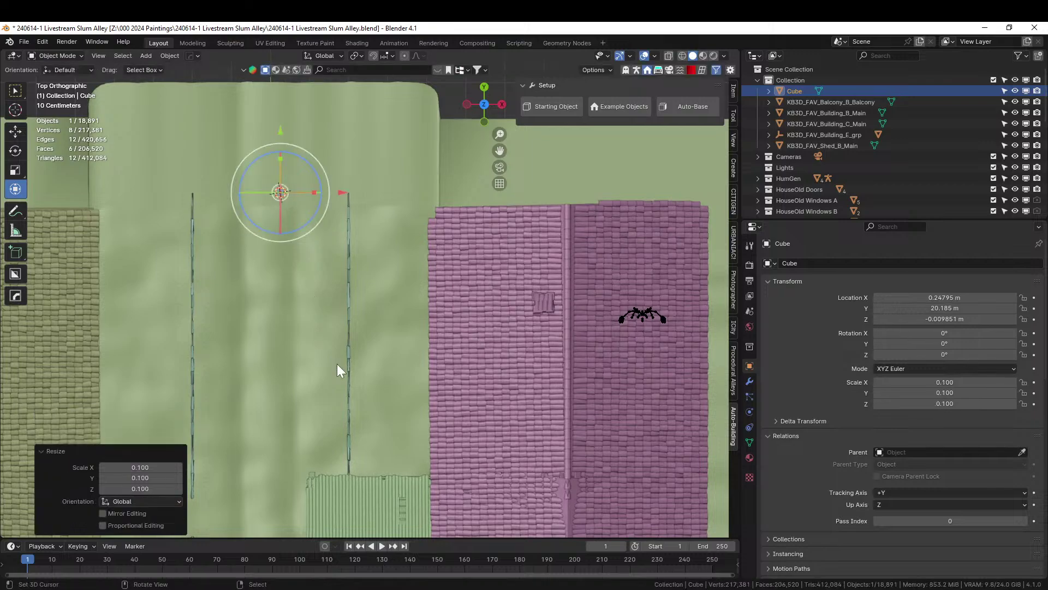
# Stretch the small cube along X to a scale of about 2.66, spanning past both plank fences
pyautogui.press('s')
pyautogui.press('x')
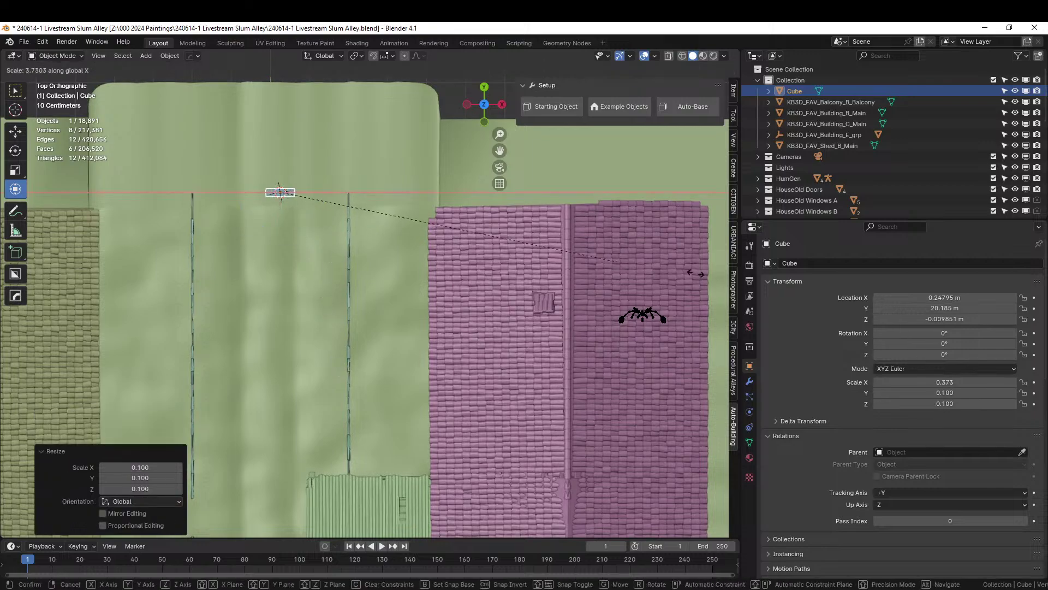
pyautogui.click(519, 170)
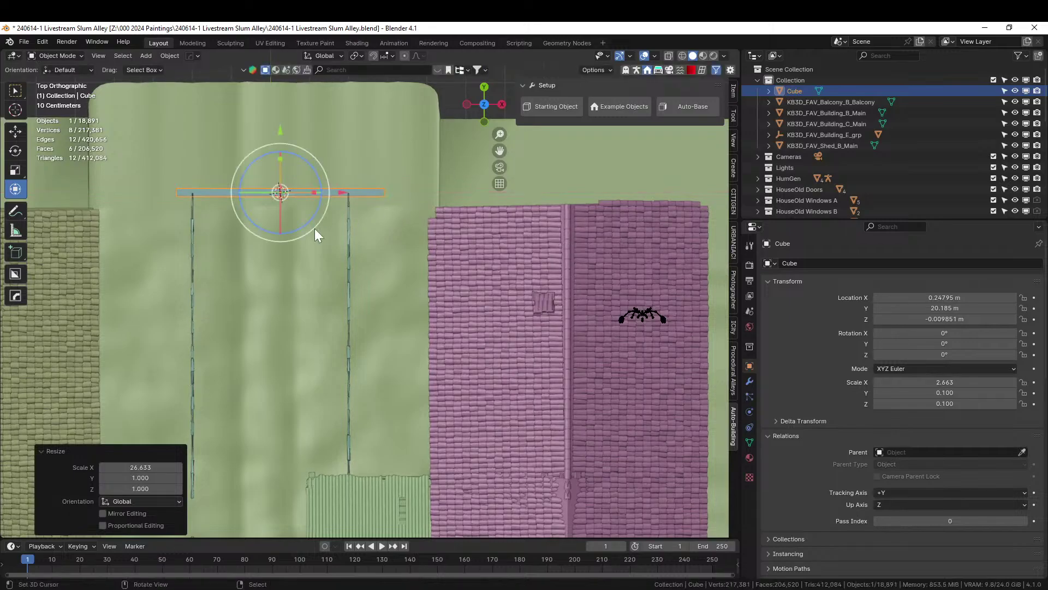
# Scale the beam by 18.4 along Z to form a wall and raise it about 1.57 m along Z
pyautogui.scroll(5, 315, 229)
pyautogui.moveTo(233, 252); pyautogui.dragTo(372, 204, button='middle')
pyautogui.scroll(-5, 410, 303)
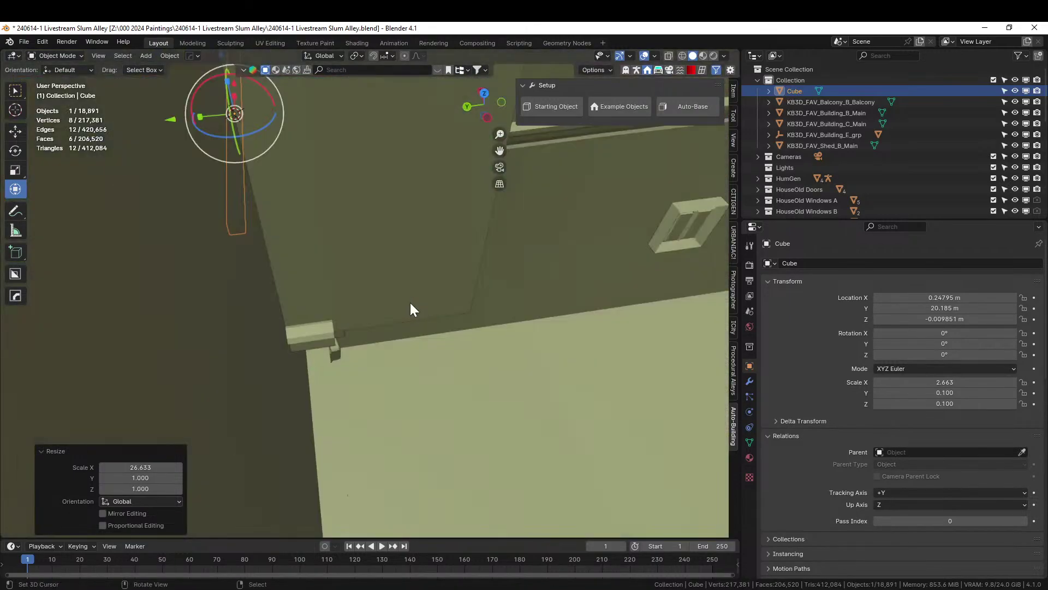
pyautogui.moveTo(411, 302); pyautogui.dragTo(452, 337, button='middle')
pyautogui.scroll(-4, 499, 296)
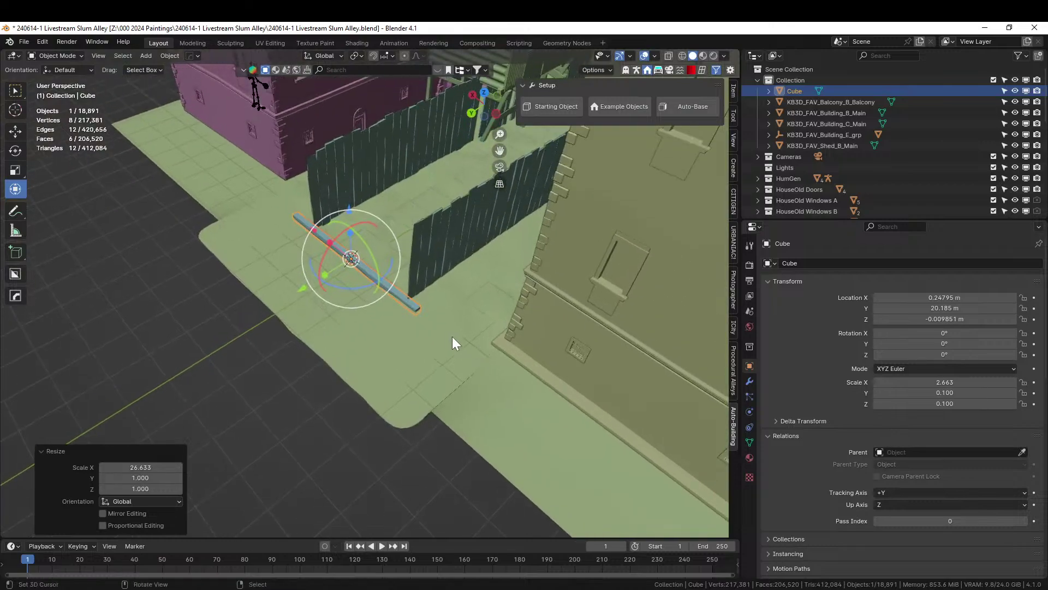
pyautogui.write('sz')
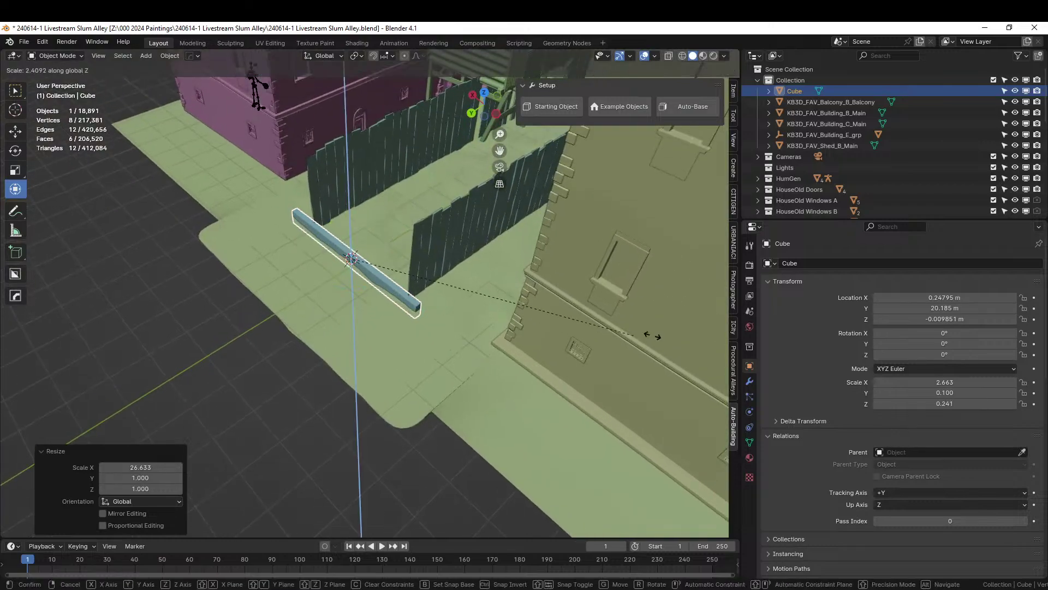
pyautogui.write('18.4')
pyautogui.press('Return')
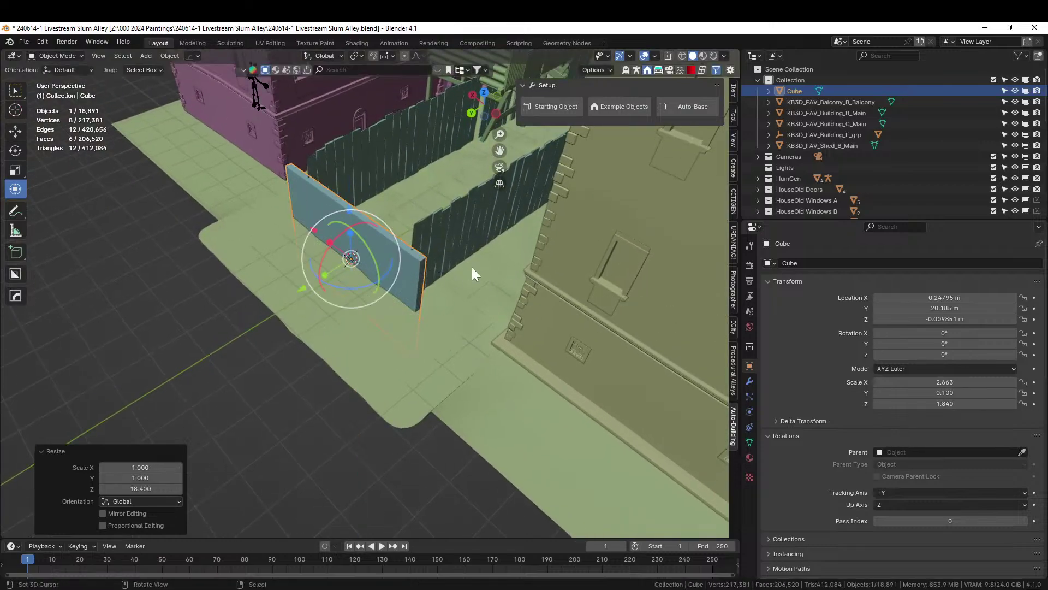
pyautogui.press('g')
pyautogui.press('z')
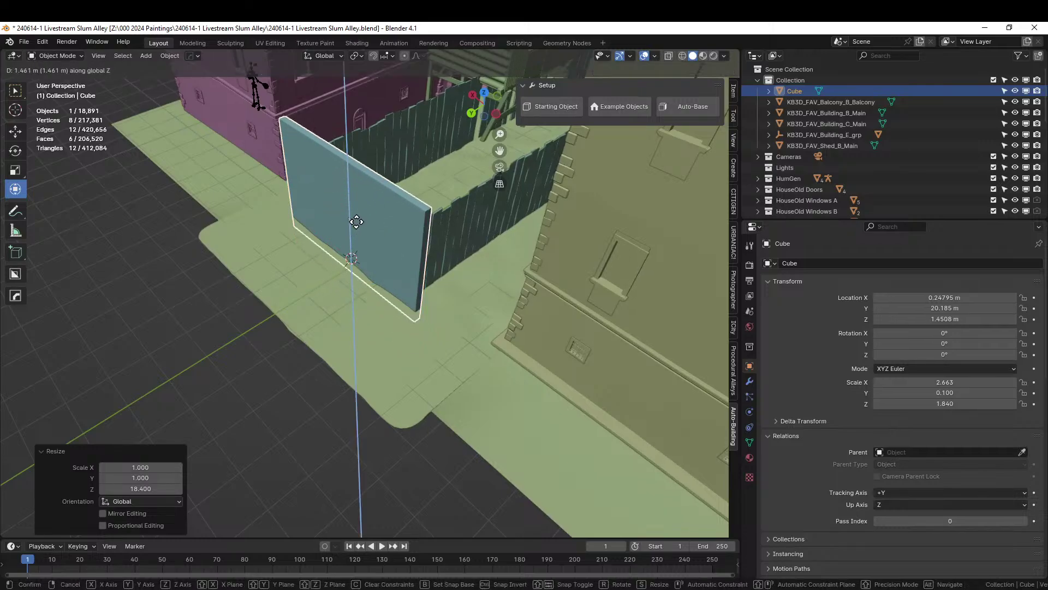
pyautogui.click(356, 221)
# Lengthen the wall along X to a scale of about 7.79 so it crosses the alley mouth and reaches both houses
pyautogui.moveTo(358, 218); pyautogui.dragTo(234, 243, button='middle')
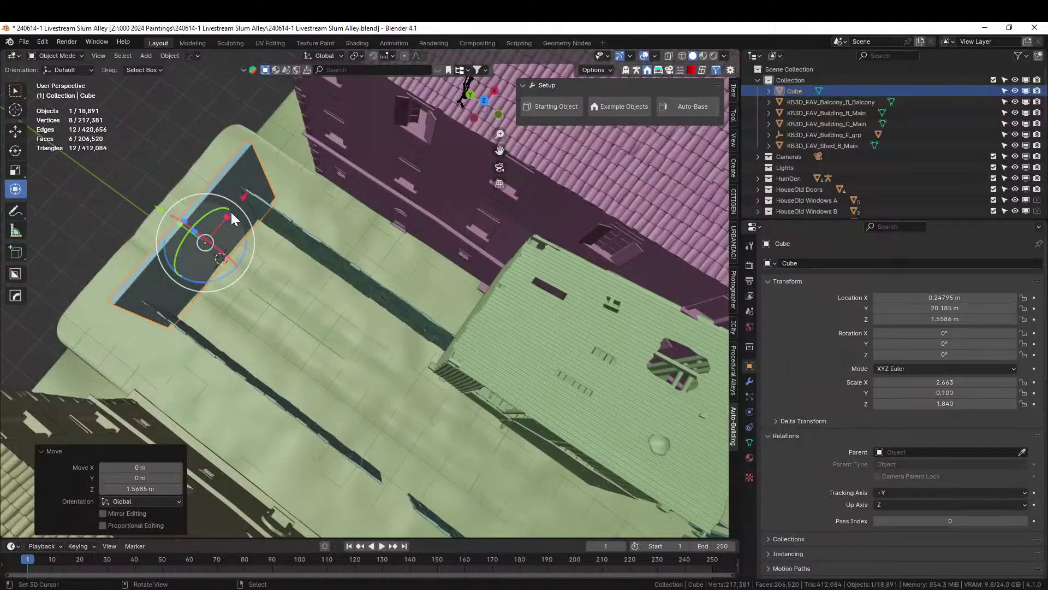
pyautogui.moveTo(228, 211); pyautogui.dragTo(247, 192)
pyautogui.hotkey('ctrl', 'z')
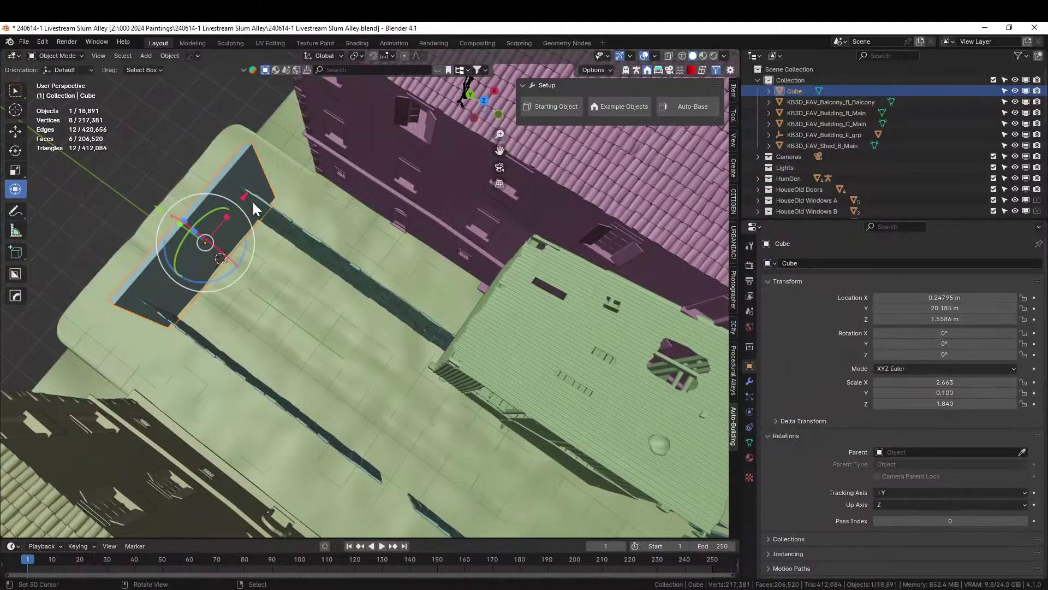
pyautogui.press('s')
pyautogui.press('x')
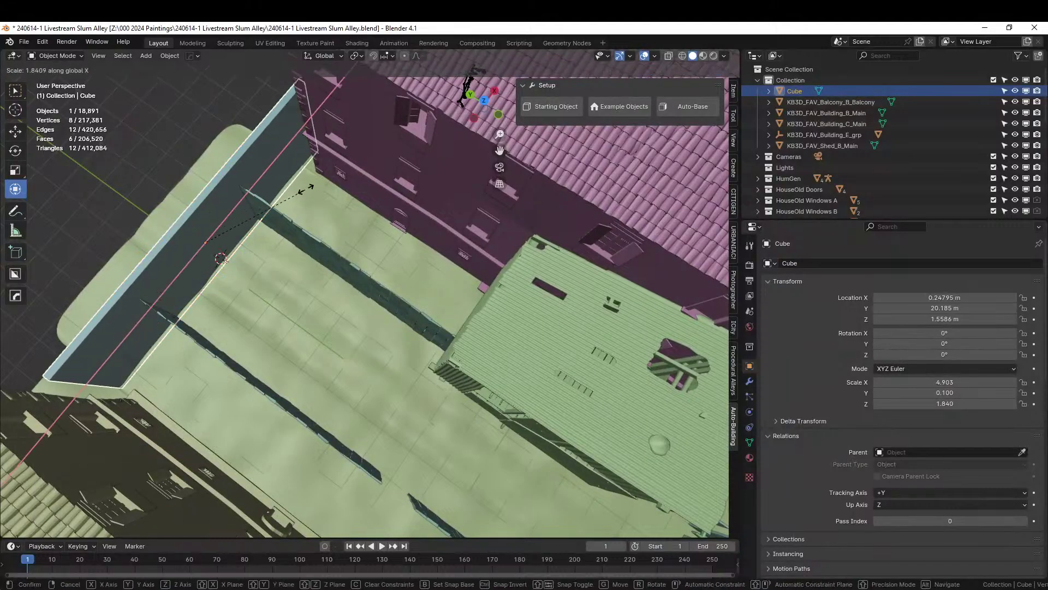
pyautogui.click(187, 282)
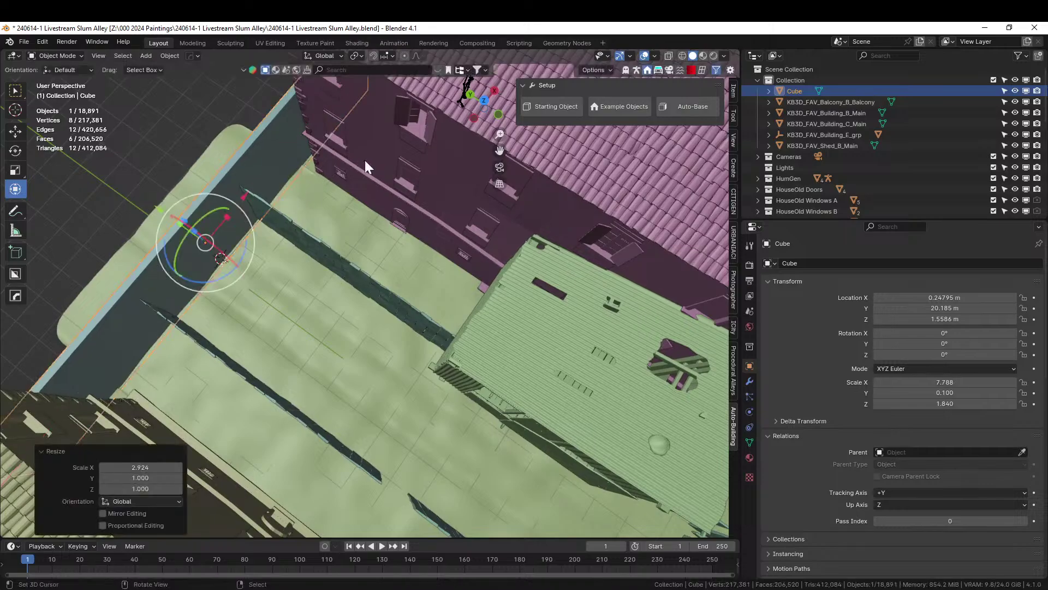
# Apply the rotation and scale of the new wall across the alley end
pyautogui.moveTo(364, 160)
pyautogui.mouseDown(button='middle')
pyautogui.moveTo(214, 155)
pyautogui.moveTo(224, 139)
pyautogui.moveTo(322, 163)
pyautogui.moveTo(354, 158)
pyautogui.mouseUp(button='middle')
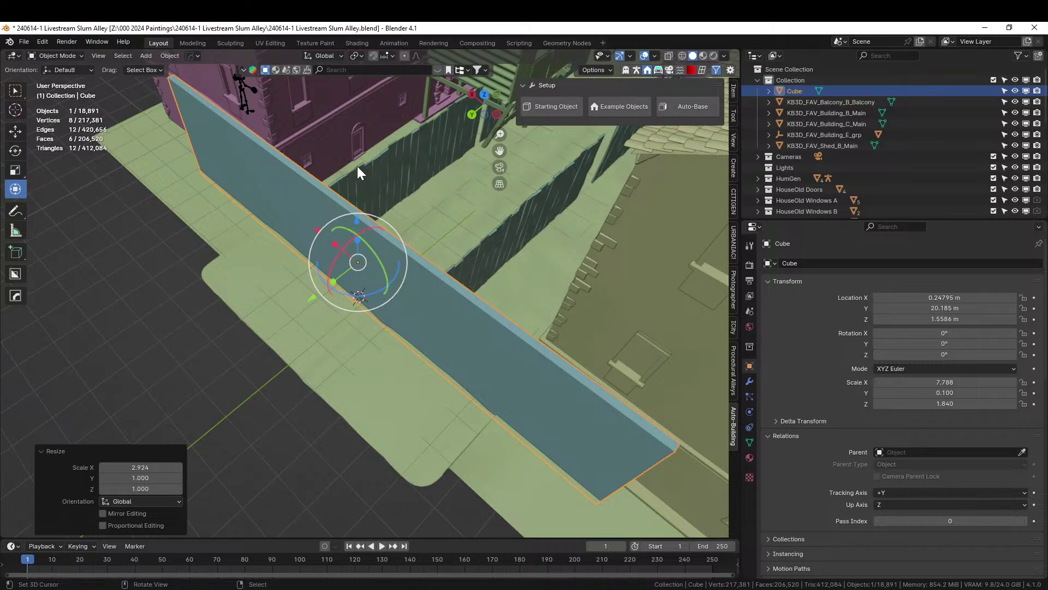
pyautogui.moveTo(357, 166); pyautogui.dragTo(275, 283, button='middle')
pyautogui.scroll(3, 258, 290)
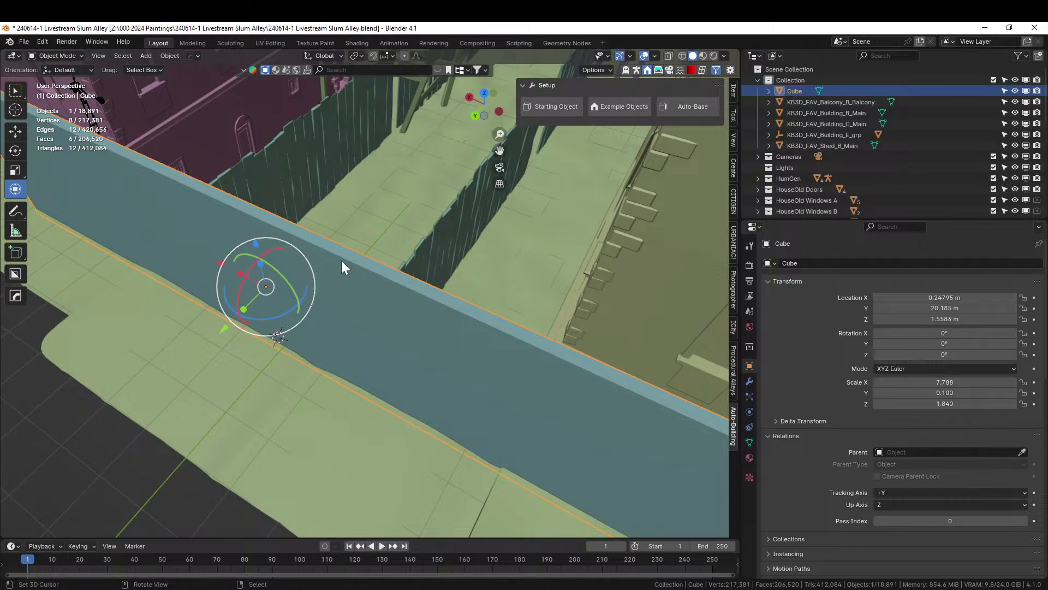
pyautogui.hotkey('ctrl', 'a')
pyautogui.click(354, 287)
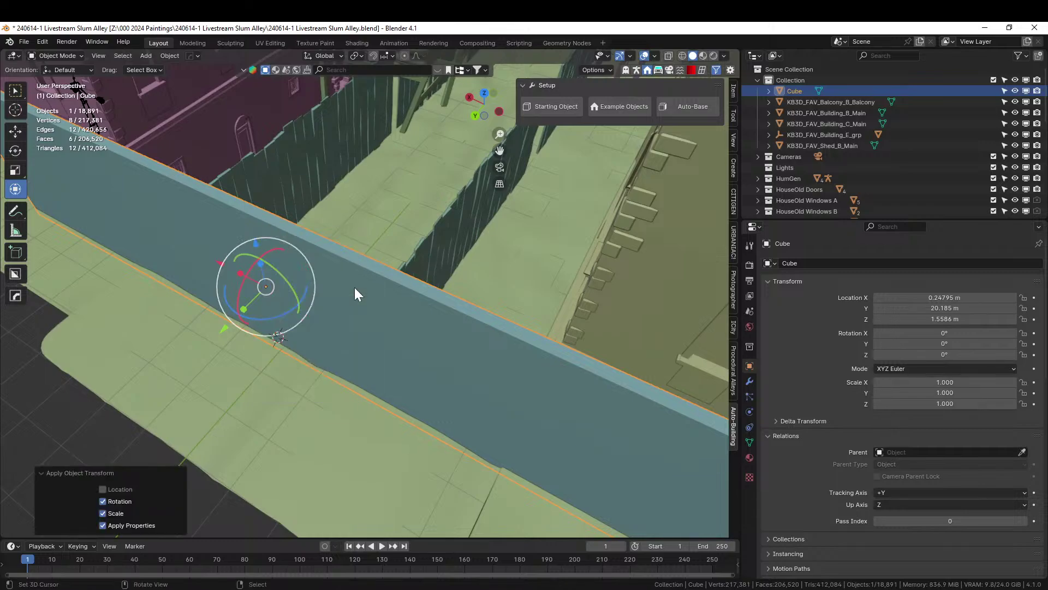
pyautogui.click(750, 381)
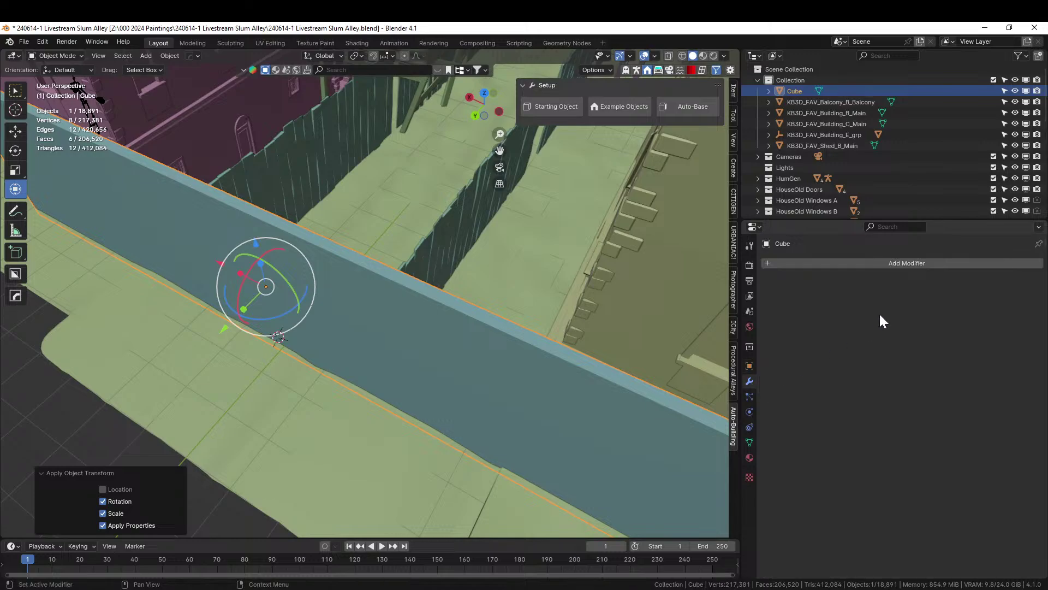
pyautogui.click(894, 263)
pyautogui.moveTo(872, 275)
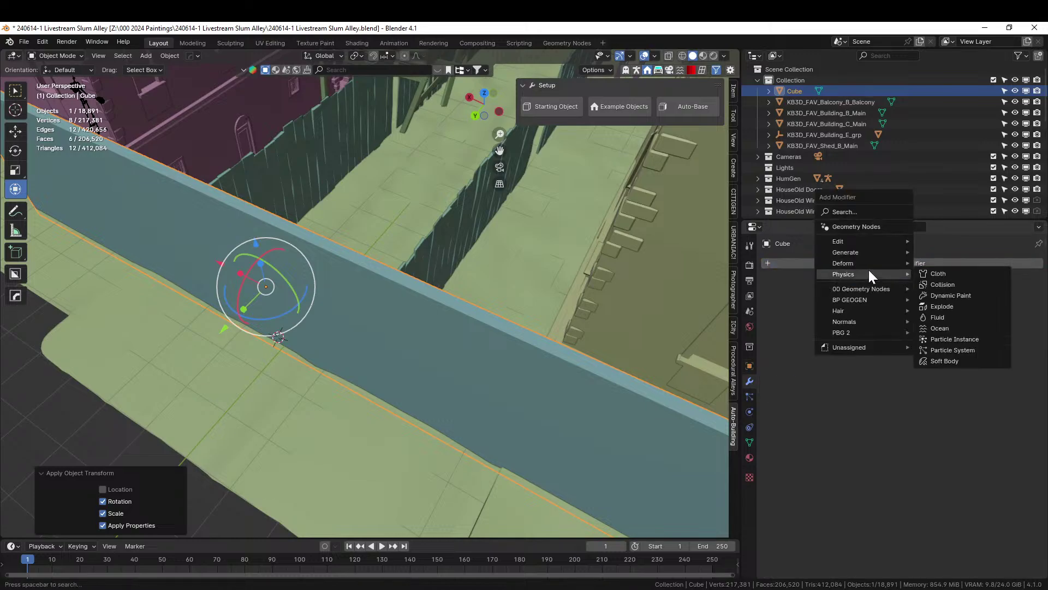
# Open the wall's mesh for editing and subdivide all of it with one cut
pyautogui.press('Tab')
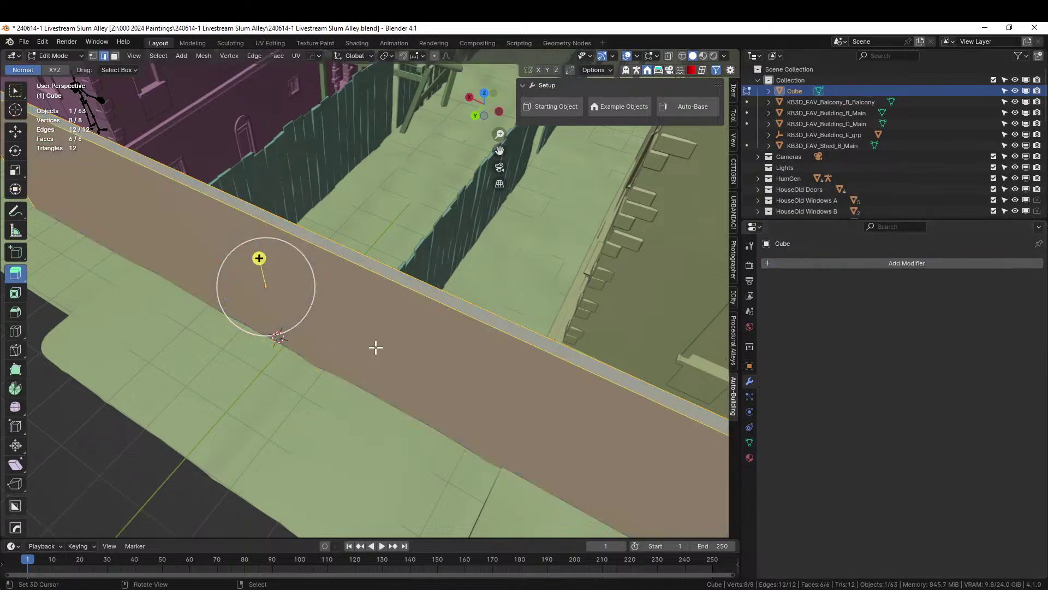
pyautogui.rightClick(381, 345)
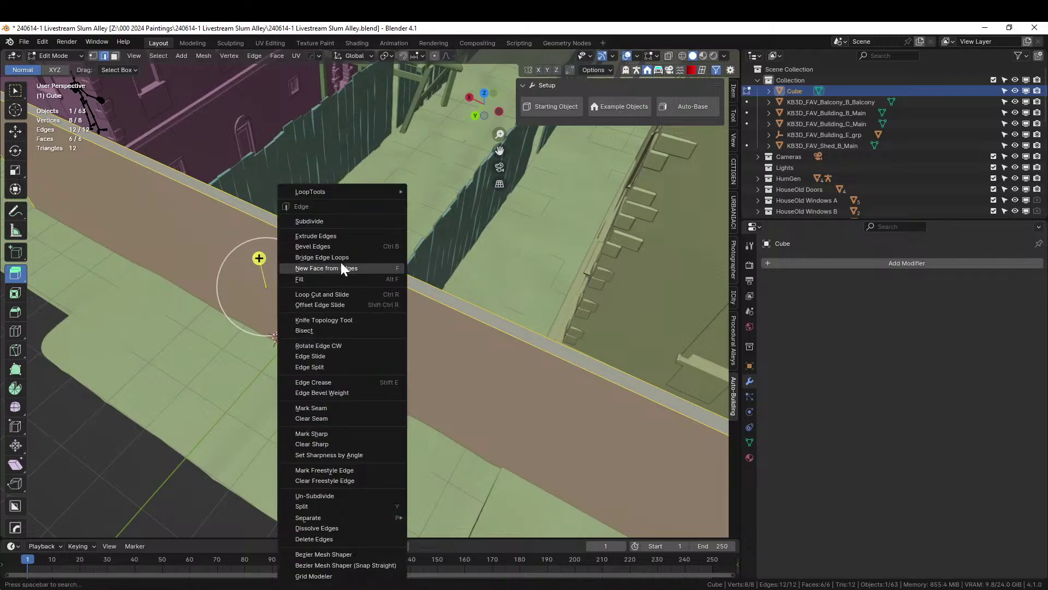
pyautogui.click(330, 220)
# Add three vertical loop cuts to each half of the wall
pyautogui.scroll(-6, 342, 297)
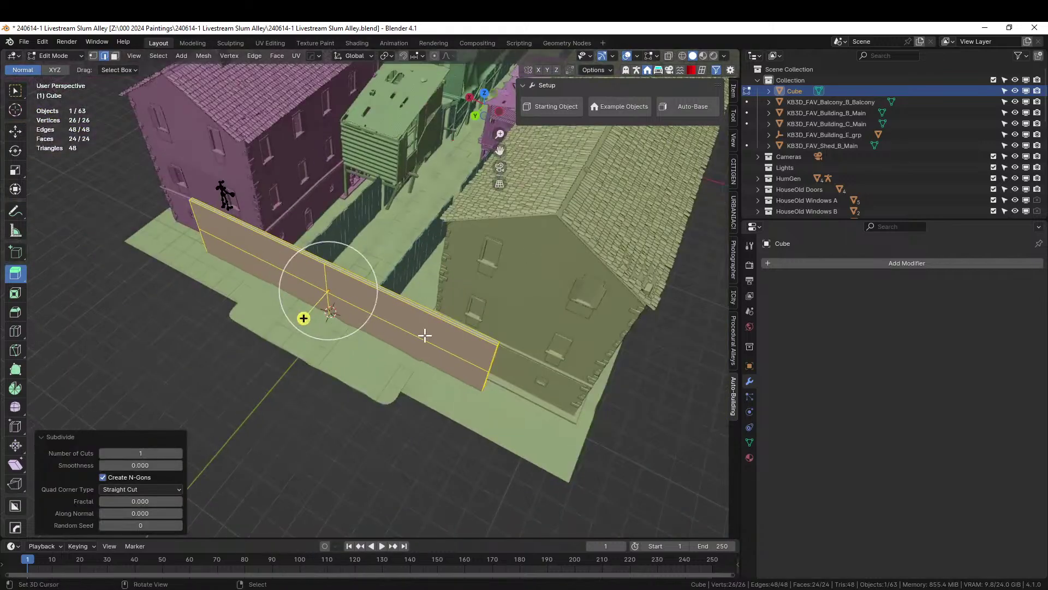
pyautogui.click(428, 314)
pyautogui.hotkey('ctrl', 'r')
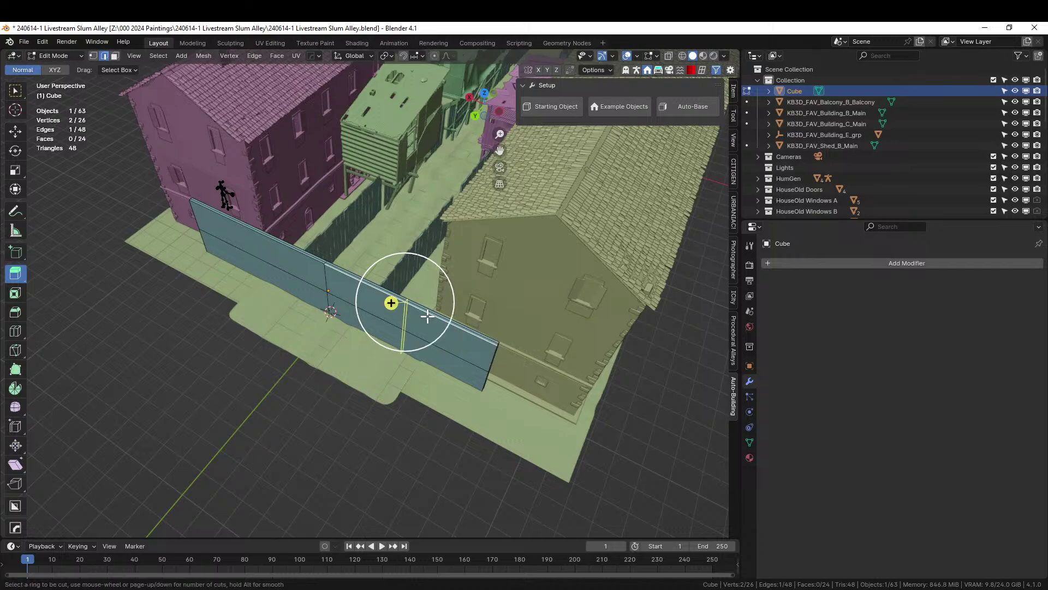
pyautogui.scroll(1, 428, 315)
pyautogui.scroll(1, 428, 315)
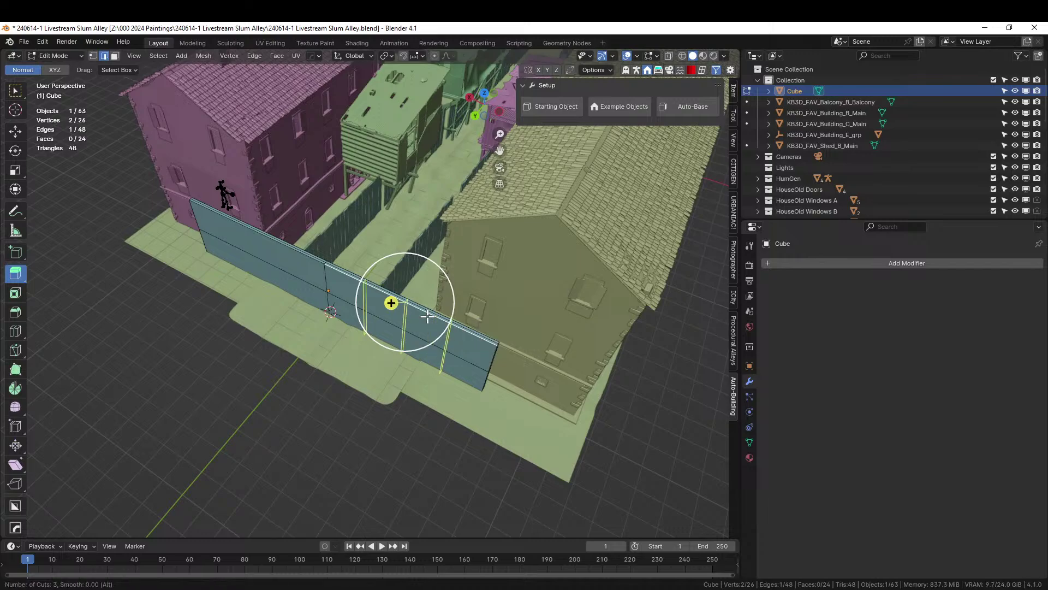
pyautogui.click(428, 315)
pyautogui.click(428, 316)
pyautogui.click(249, 228)
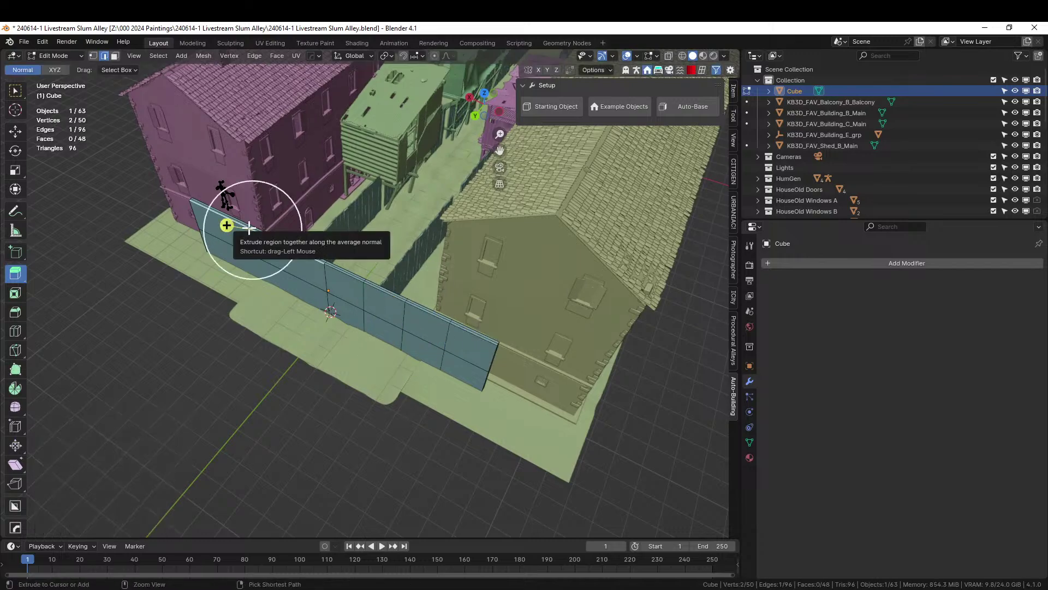
pyautogui.hotkey('ctrl', 'r')
pyautogui.click(249, 228)
pyautogui.click(248, 228)
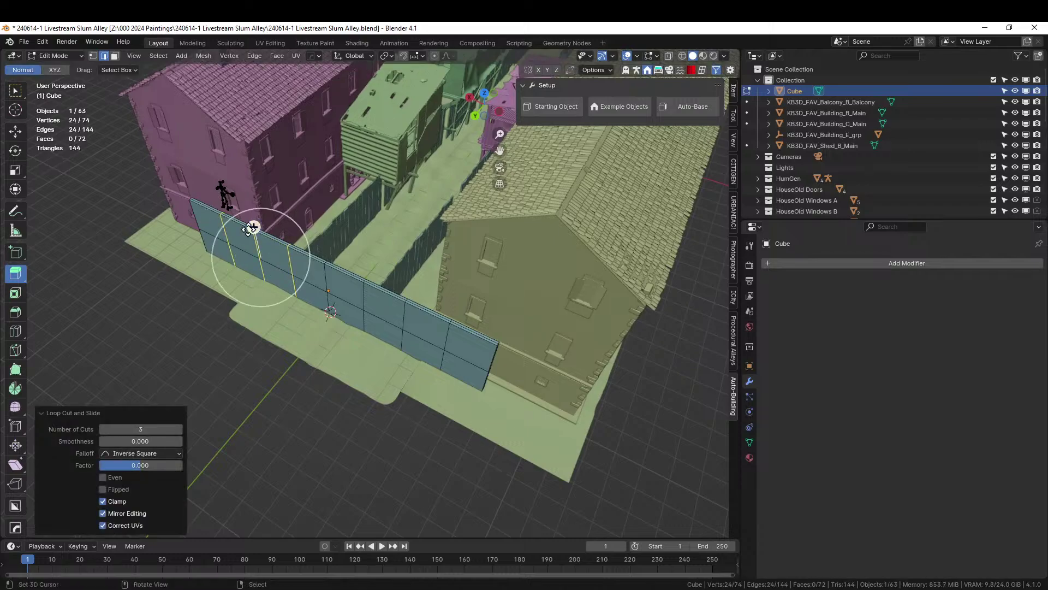
# Subdivide the entire wall mesh again with two cuts and leave mesh editing
pyautogui.press('a')
pyautogui.rightClick(306, 274)
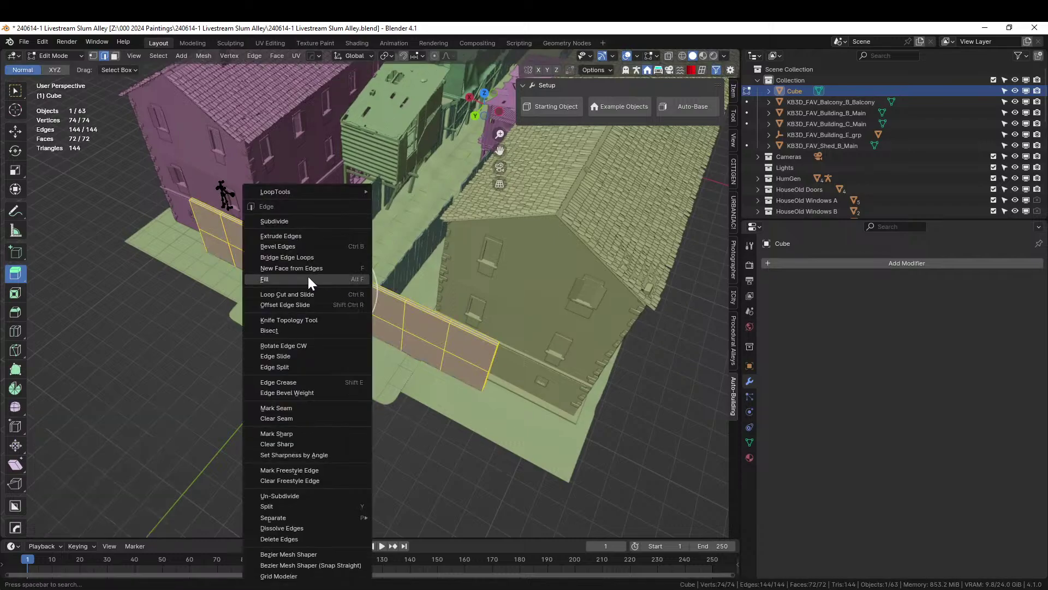
pyautogui.click(299, 217)
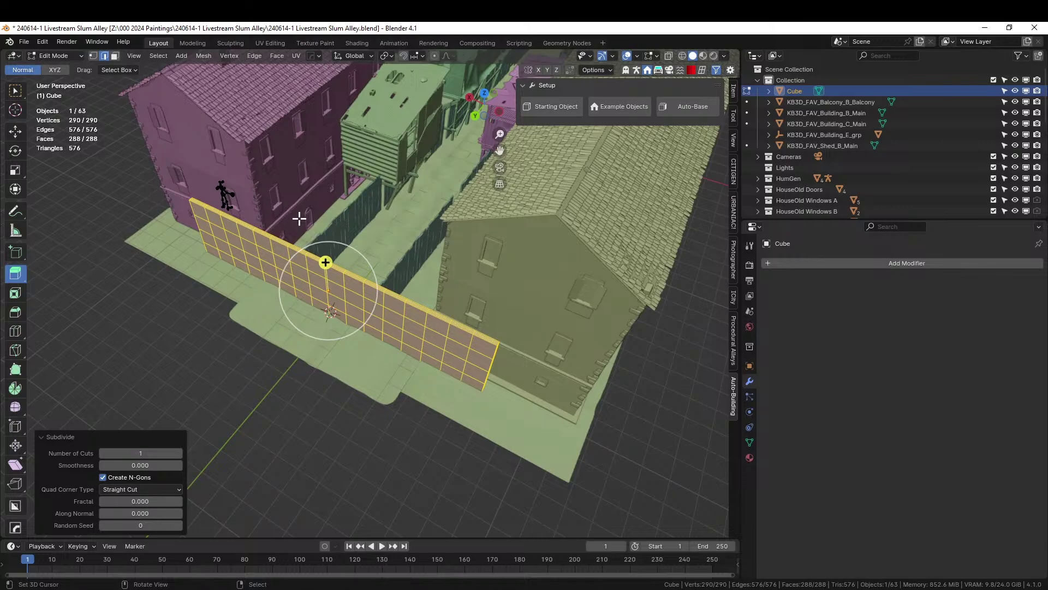
pyautogui.scroll(7, 311, 321)
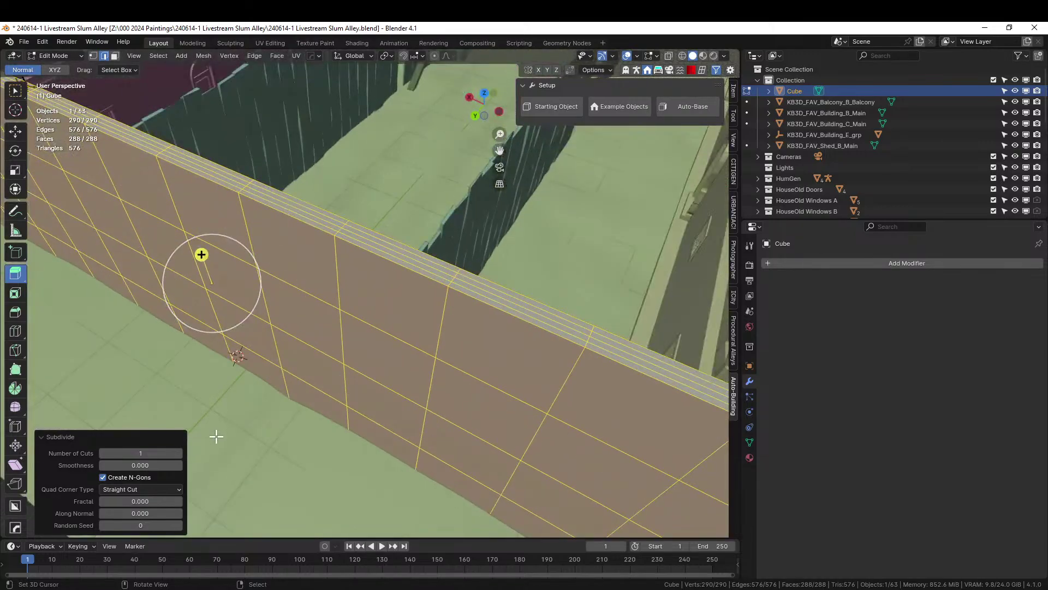
pyautogui.click(175, 457)
pyautogui.scroll(-6, 279, 327)
pyautogui.press('Tab')
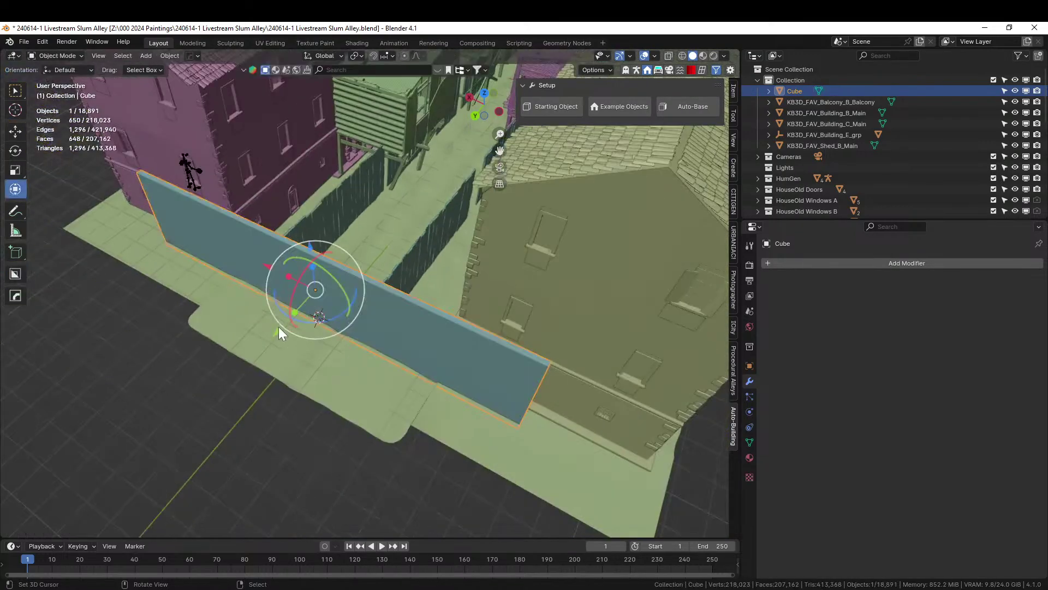
pyautogui.moveTo(279, 326); pyautogui.dragTo(235, 313, button='middle')
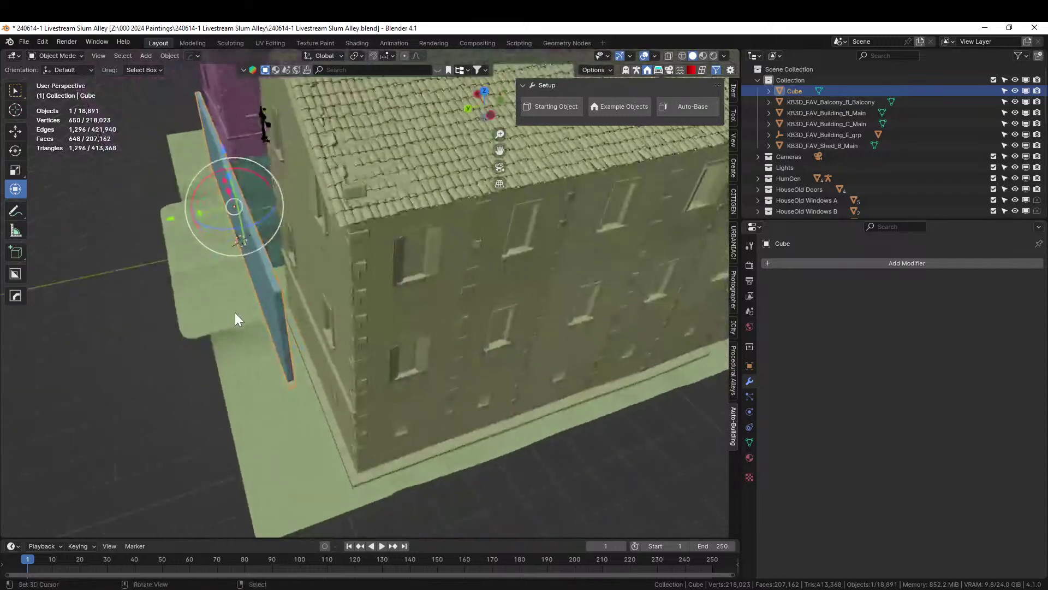
# Add a Displace modifier to the alley-end wall using the existing texture "Texture" and set its strength to 0.1
pyautogui.click(886, 264)
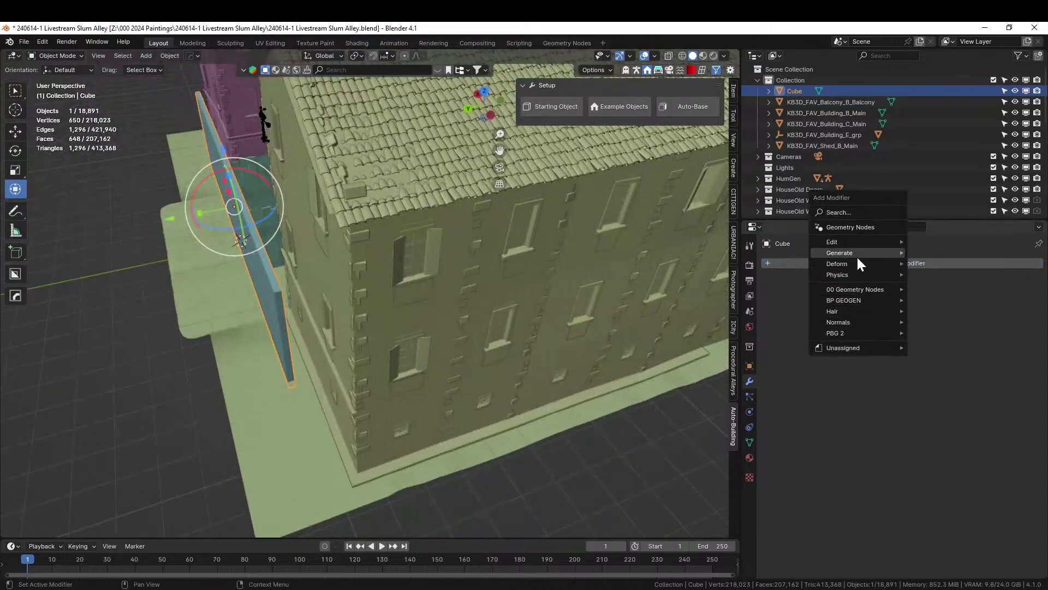
pyautogui.moveTo(854, 264)
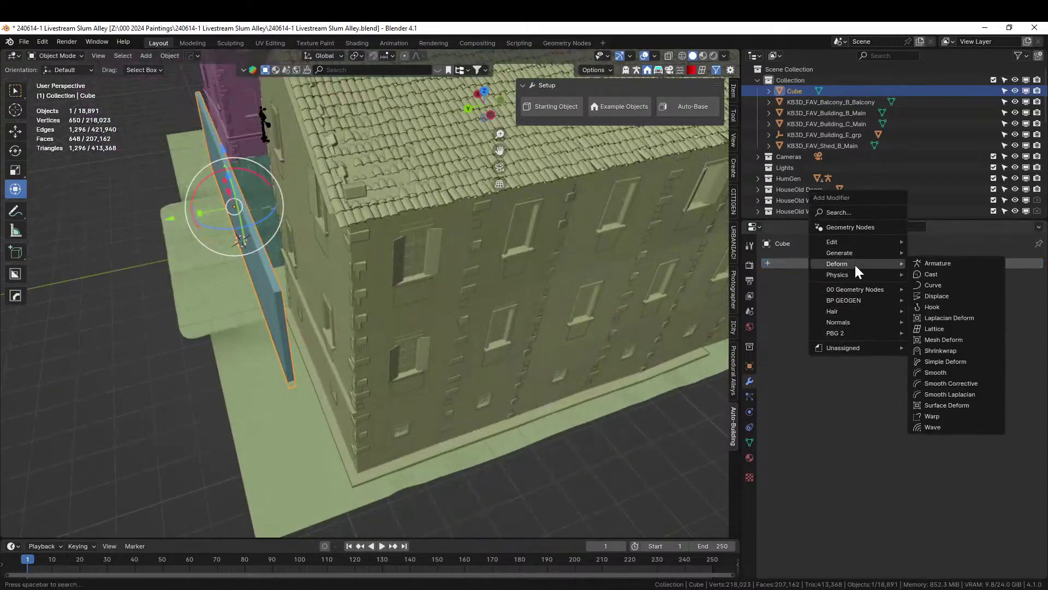
pyautogui.click(944, 297)
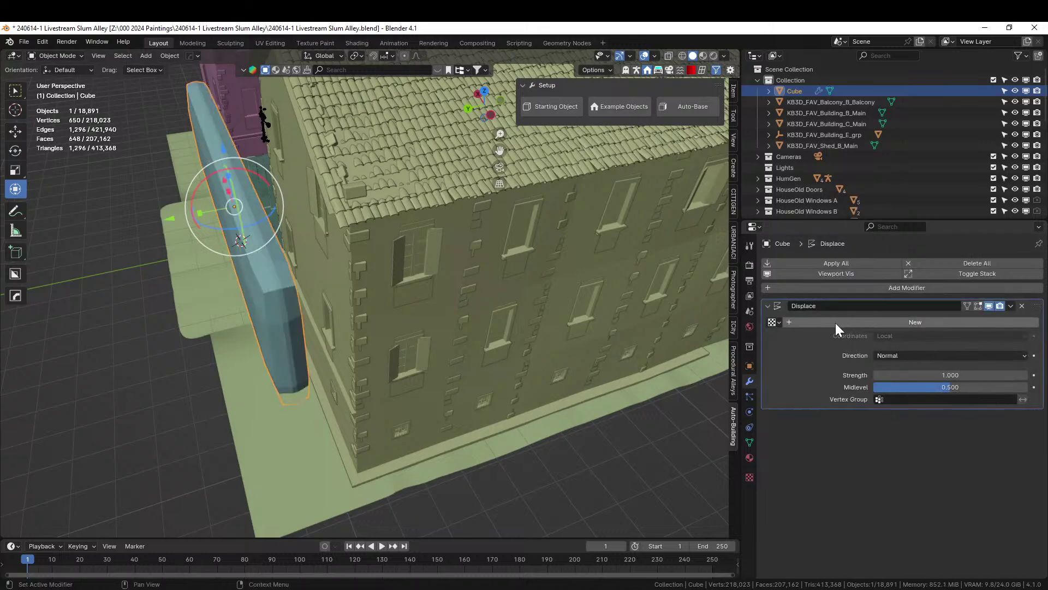
pyautogui.click(774, 322)
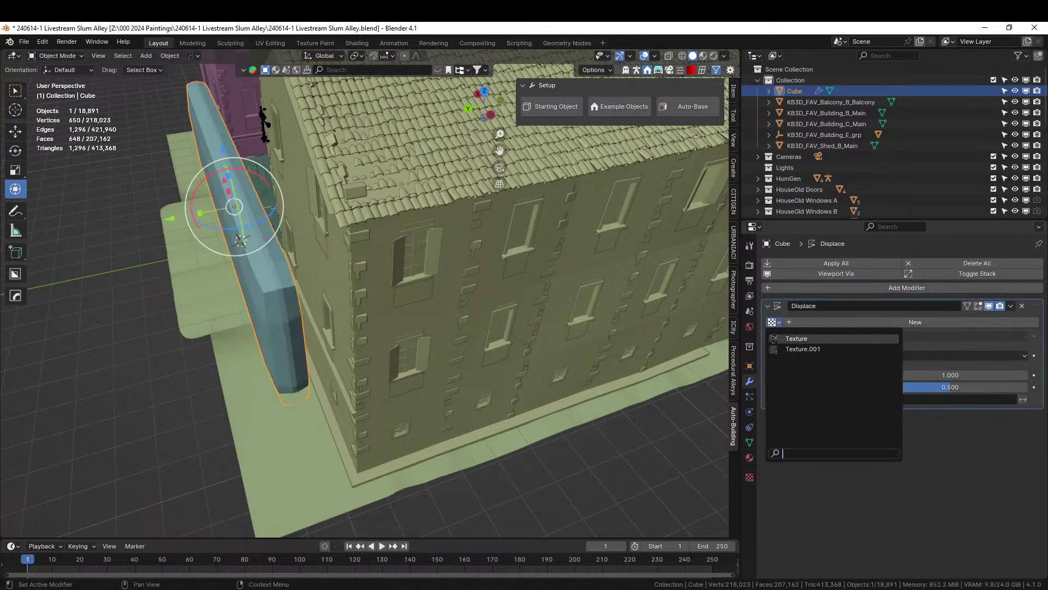
pyautogui.click(800, 337)
pyautogui.click(928, 375)
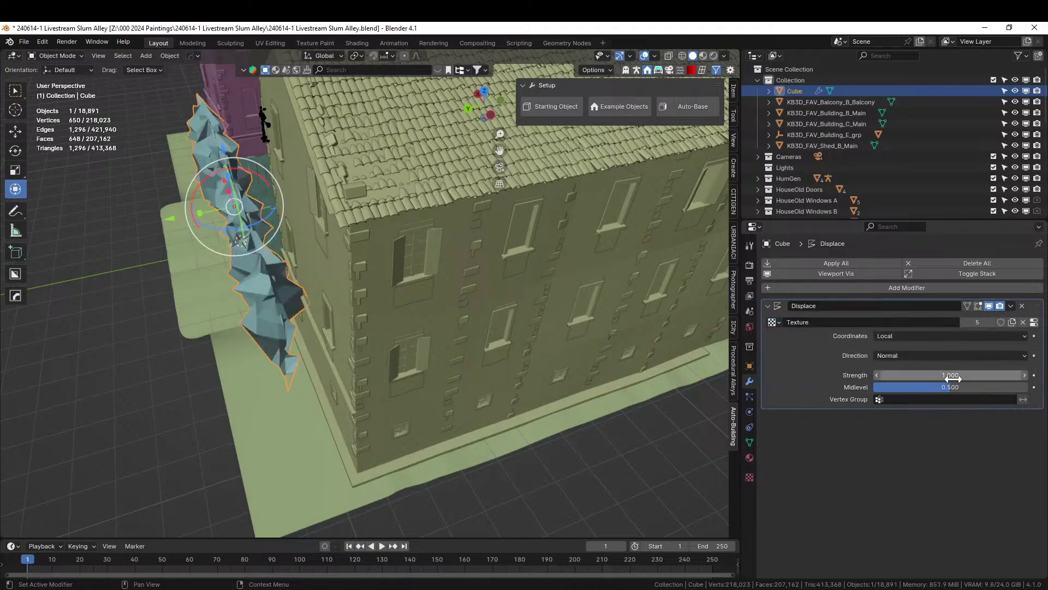
pyautogui.write('0.1')
pyautogui.press('Return')
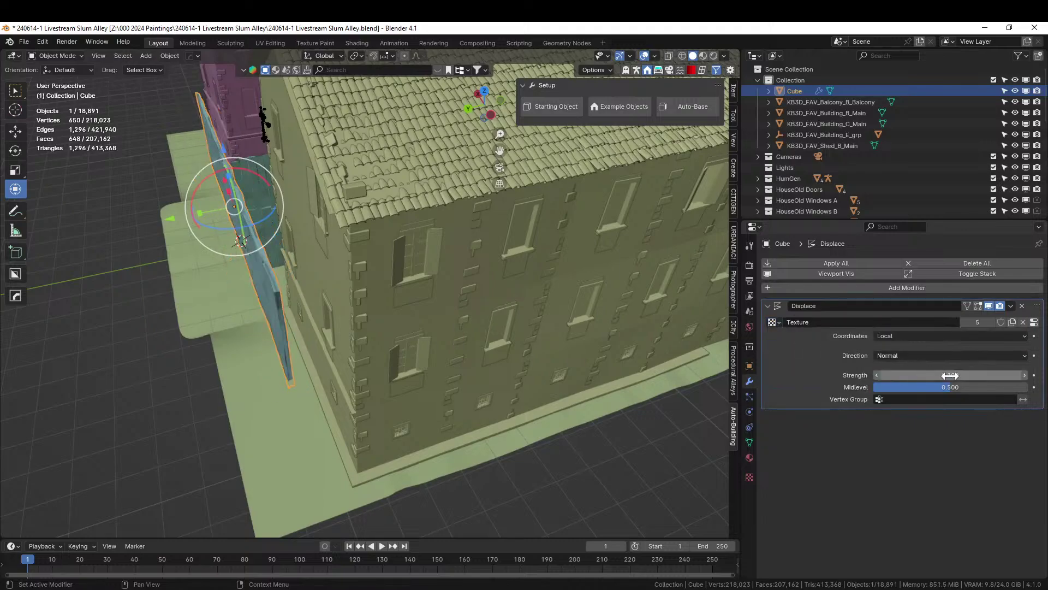
# Set the wall's Displace strength to 0.05 and apply the modifier
pyautogui.moveTo(160, 272); pyautogui.dragTo(192, 293, button='middle')
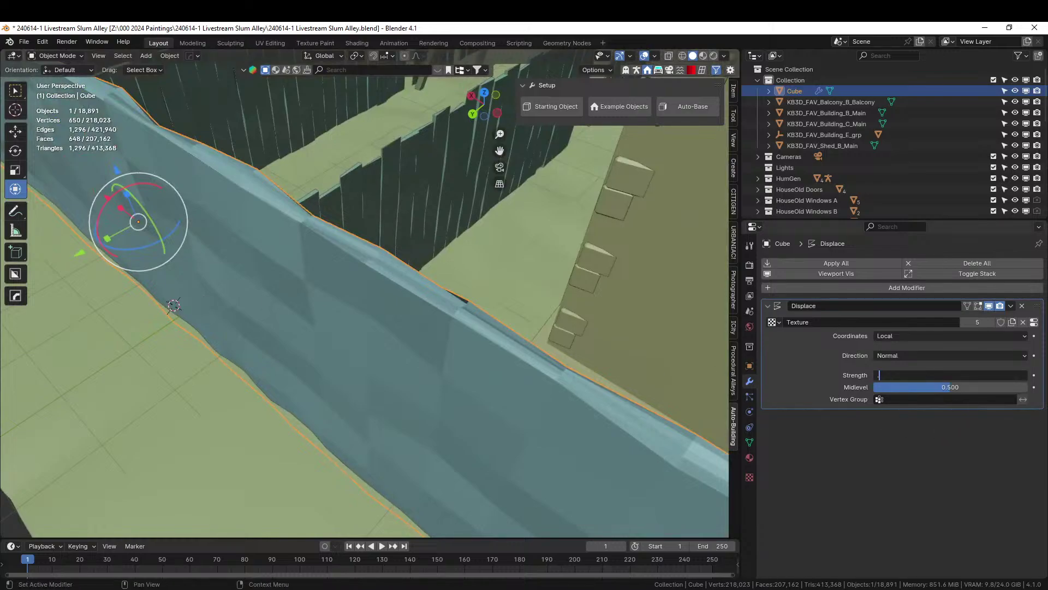
pyautogui.moveTo(948, 377); pyautogui.dragTo(944, 377)
pyautogui.scroll(-8, 451, 381)
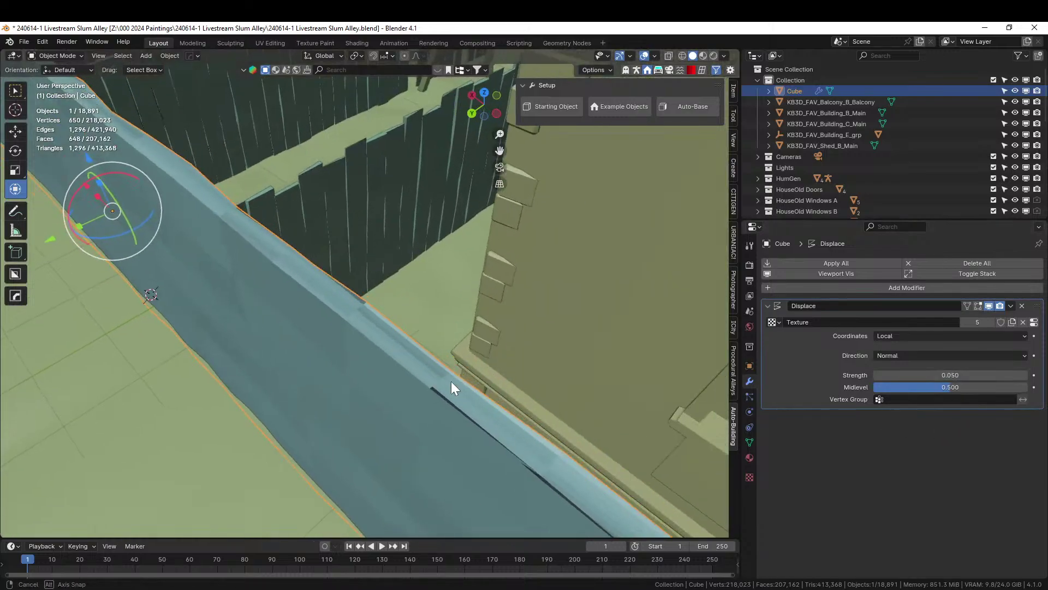
pyautogui.moveTo(388, 382); pyautogui.dragTo(362, 519, button='middle')
pyautogui.moveTo(417, 389); pyautogui.dragTo(371, 456, button='middle')
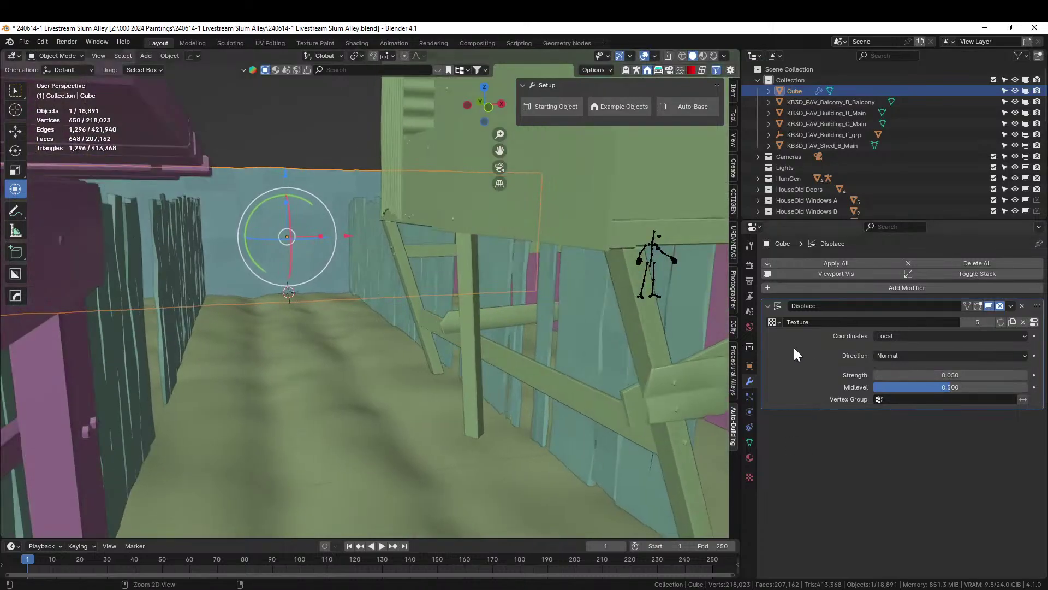
pyautogui.hotkey('ctrl', 'a')
pyautogui.moveTo(315, 277); pyautogui.dragTo(257, 328, button='middle')
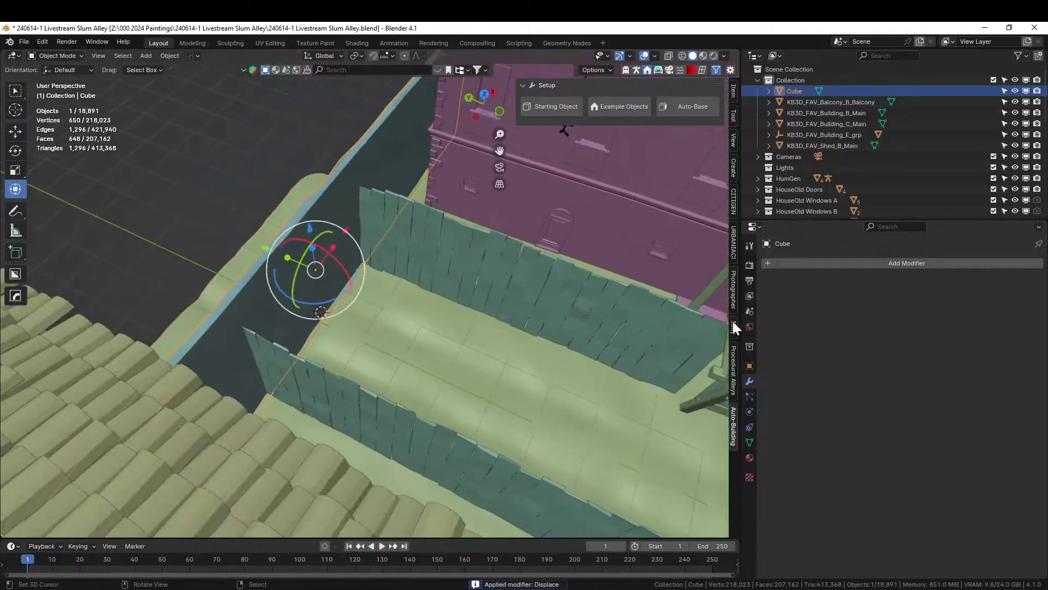
# Assign the existing HouseOld_BrickWall_UV material to the wall at the end of the alley
pyautogui.click(750, 457)
pyautogui.click(768, 310)
pyautogui.write('o')
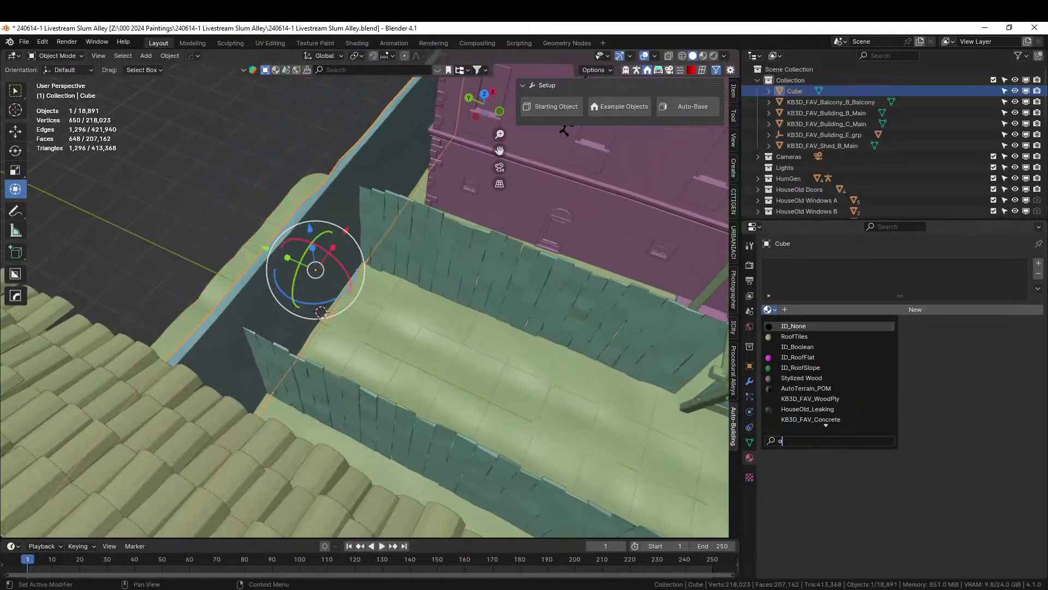
pyautogui.write('ld')
pyautogui.press('Down')
pyautogui.press('Down')
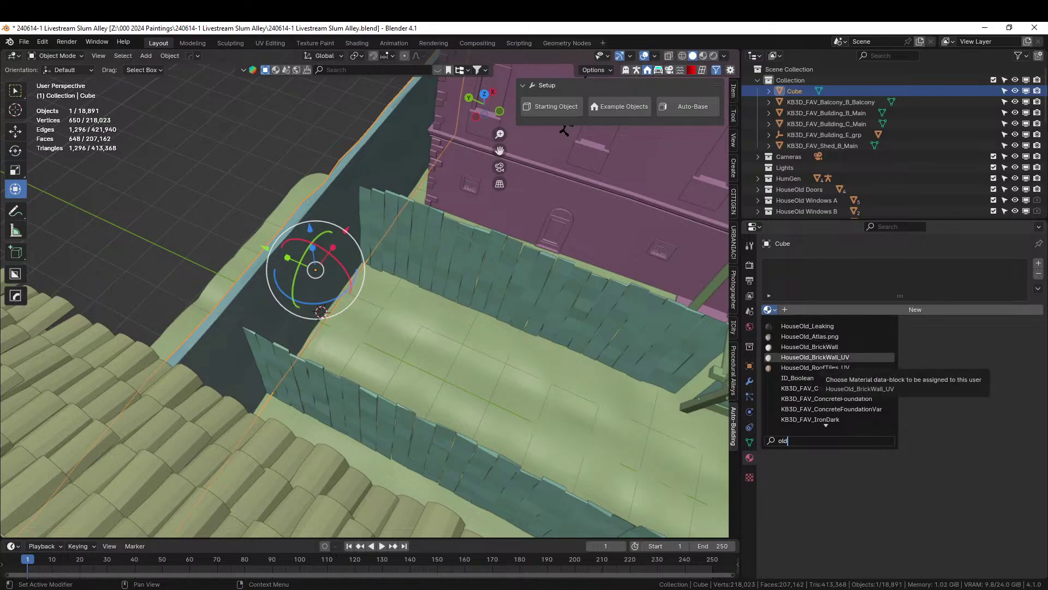
pyautogui.click(836, 357)
# Unwrap all faces of the brick wall with Cube Projection
pyautogui.scroll(3, 355, 296)
pyautogui.press('Tab')
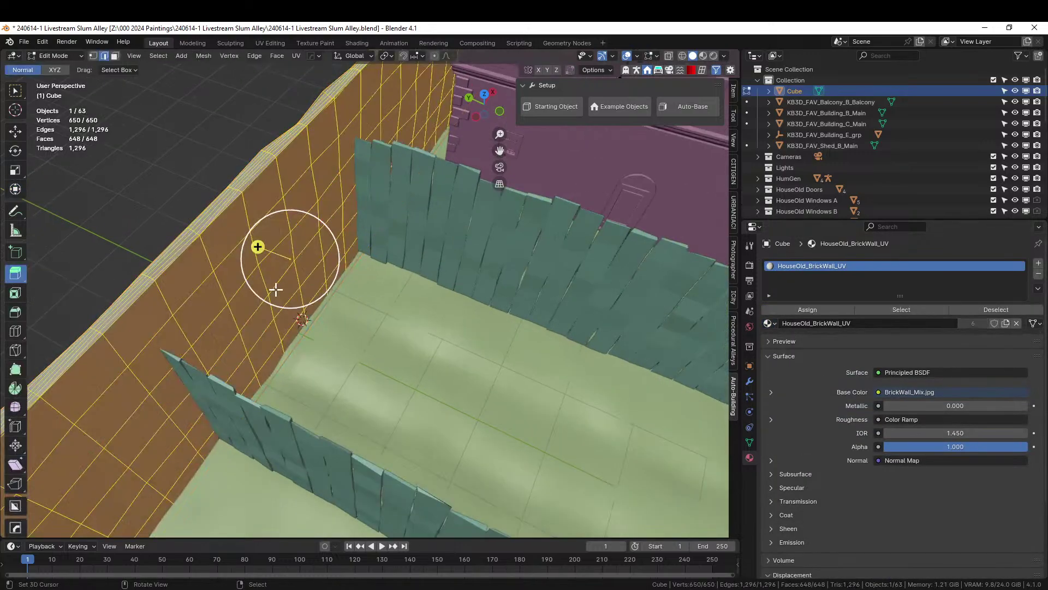
pyautogui.press('u')
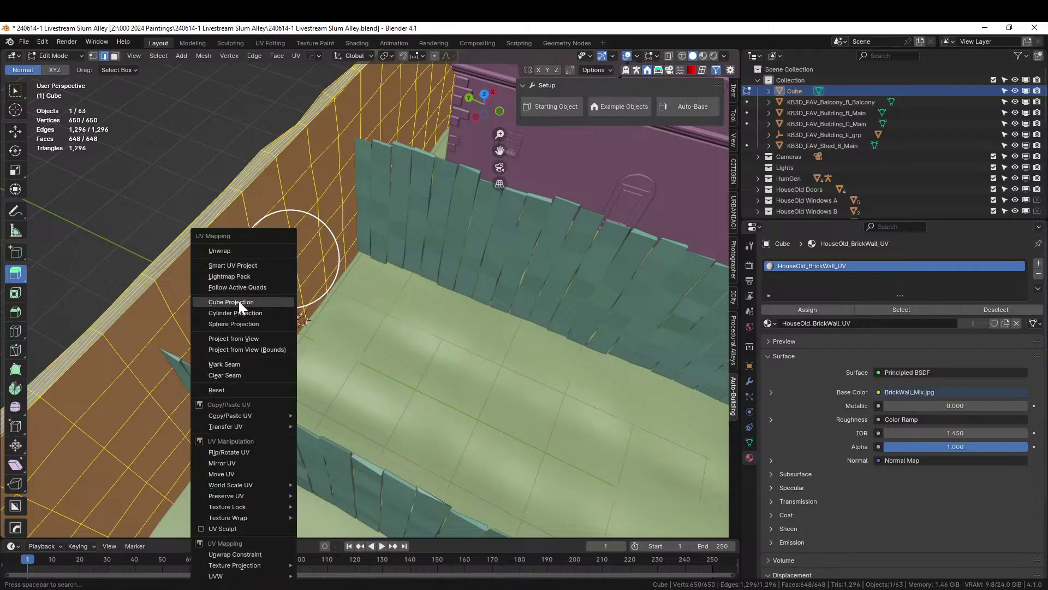
pyautogui.click(238, 300)
pyautogui.press('Tab')
# Examine the brick texture on both sides of the wall in rendered shading, and return to solid shading
pyautogui.press('z')
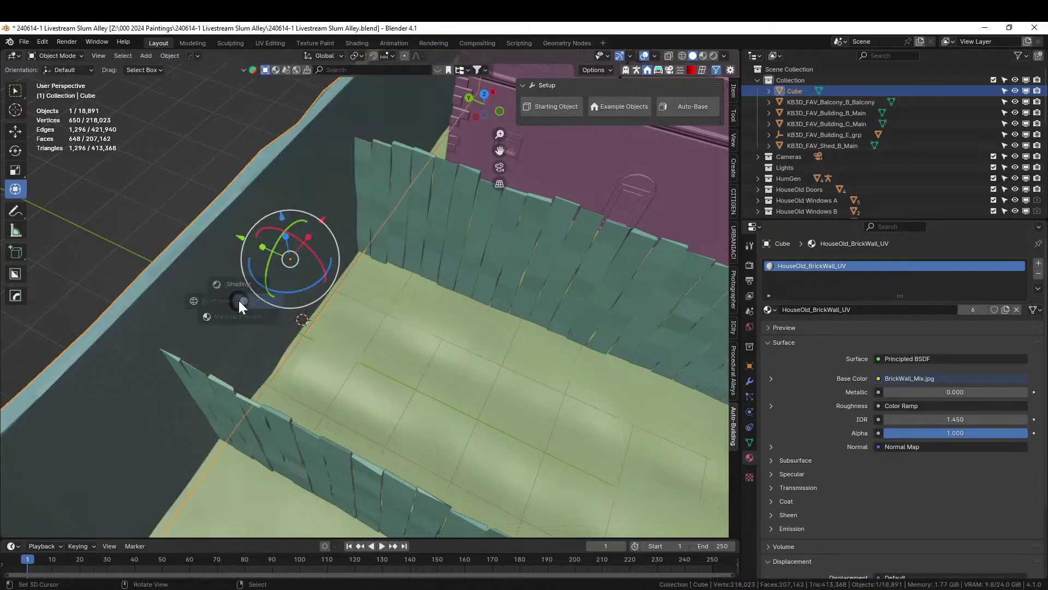
pyautogui.press('8')
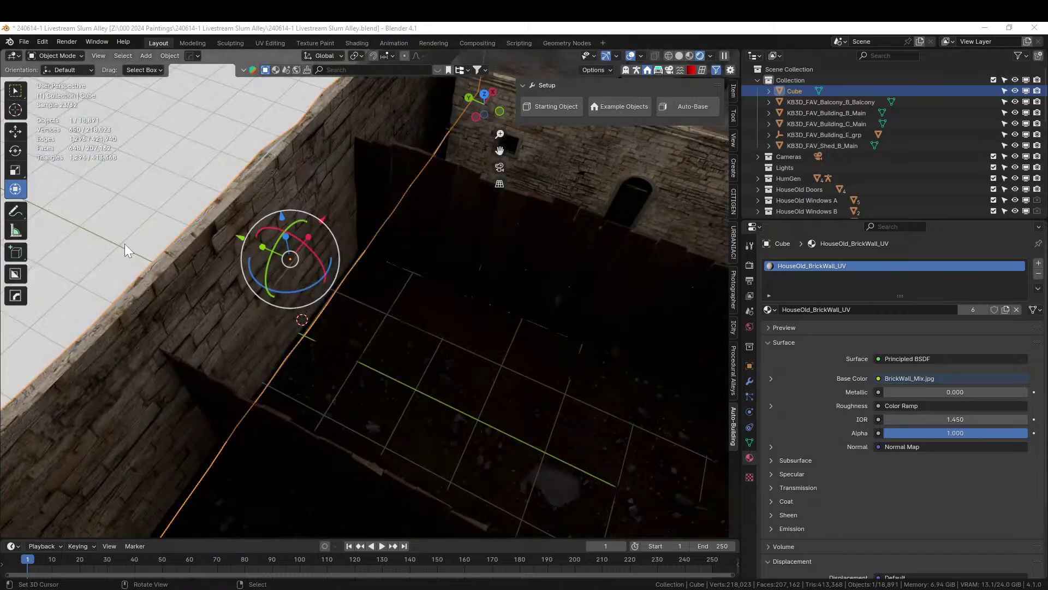
pyautogui.moveTo(124, 243); pyautogui.dragTo(484, 303, button='middle')
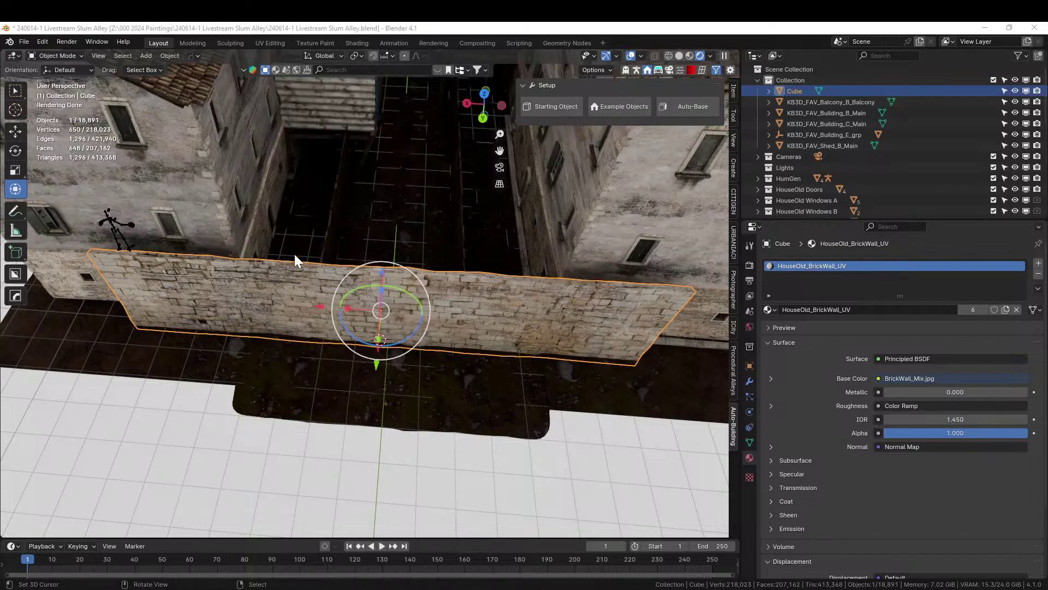
pyautogui.moveTo(293, 254); pyautogui.dragTo(264, 264, button='middle')
pyautogui.press('z')
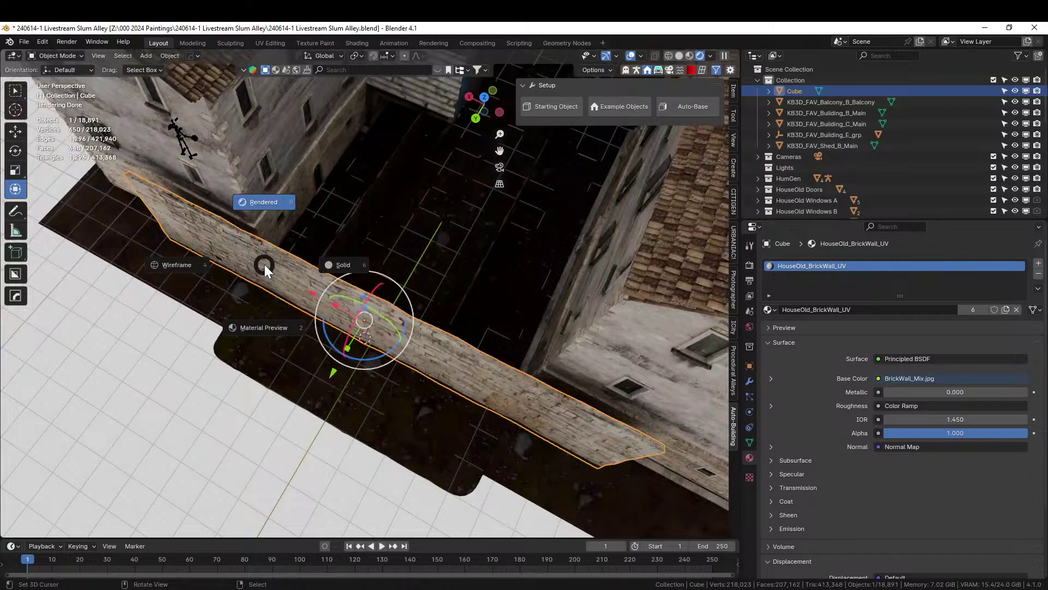
pyautogui.press('6')
pyautogui.moveTo(252, 257); pyautogui.dragTo(412, 350, button='middle')
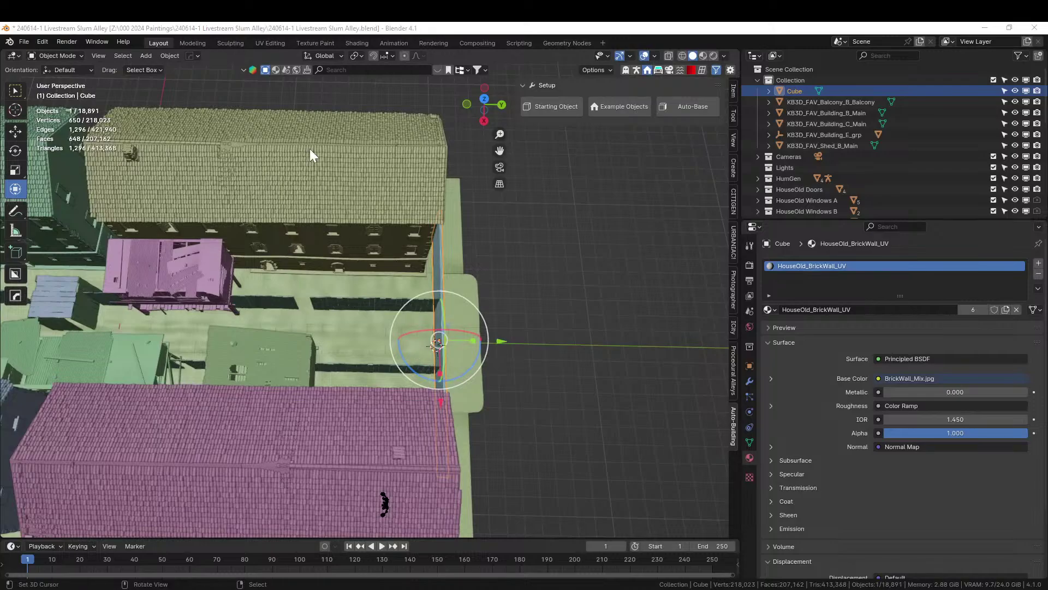
# Switch to the KB3D_Favelas-Native file and copy the small shack KB3D_FAV_Building_D_Main with its parent group
pyautogui.hotkey('alt', 'Tab')
pyautogui.scroll(-9, 595, 312)
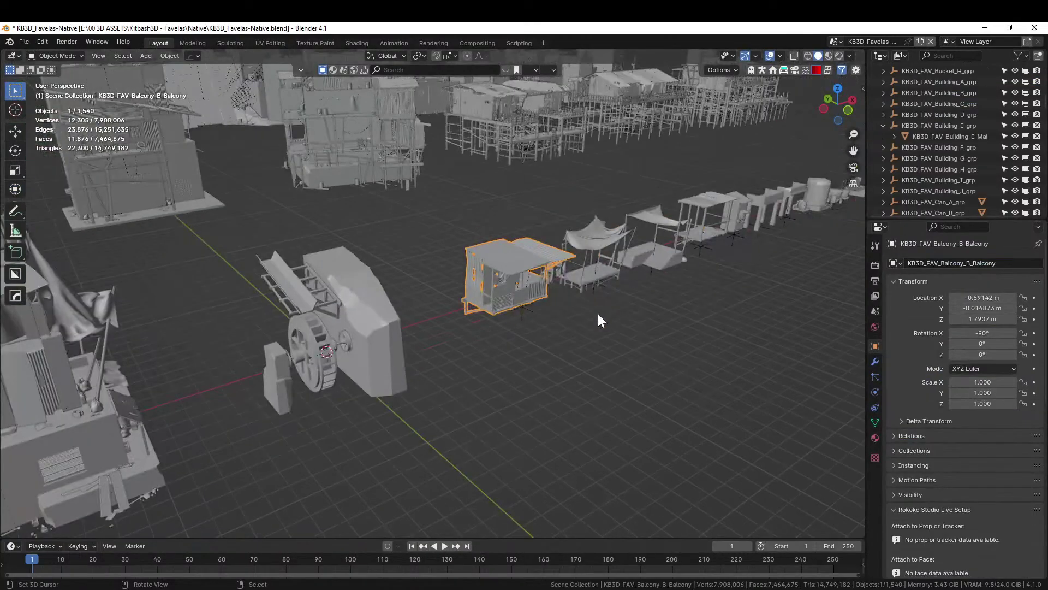
pyautogui.keyDown('shift'); pyautogui.moveTo(598, 313); pyautogui.dragTo(479, 227, button='middle'); pyautogui.keyUp('shift')
pyautogui.scroll(5, 525, 281)
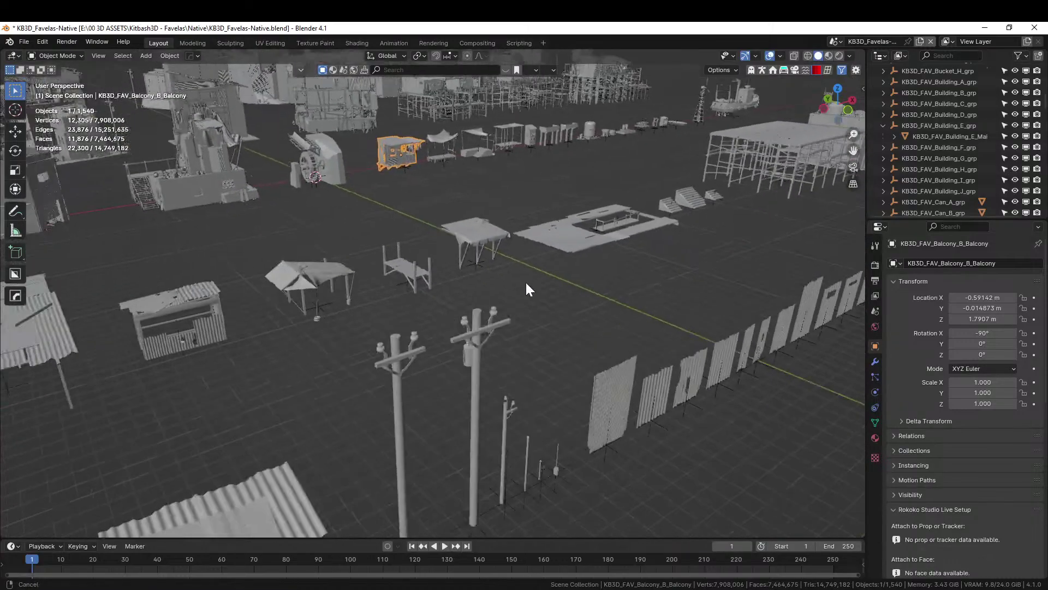
pyautogui.scroll(-4, 564, 256)
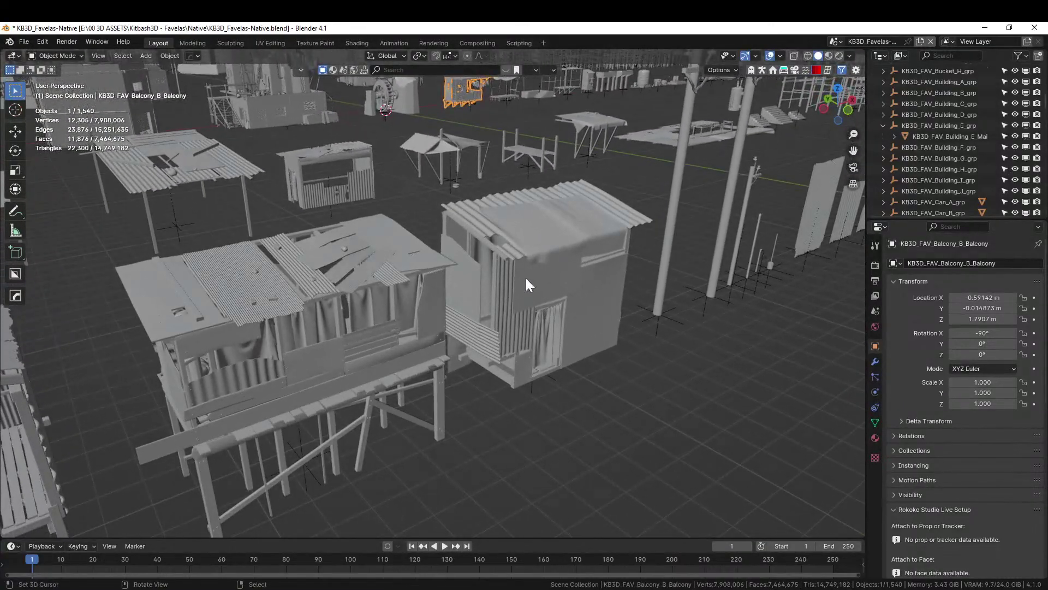
pyautogui.scroll(-3, 527, 284)
pyautogui.scroll(-1, 526, 277)
pyautogui.keyDown('shift'); pyautogui.moveTo(461, 304); pyautogui.dragTo(513, 290, button='middle'); pyautogui.keyUp('shift')
pyautogui.click(626, 239)
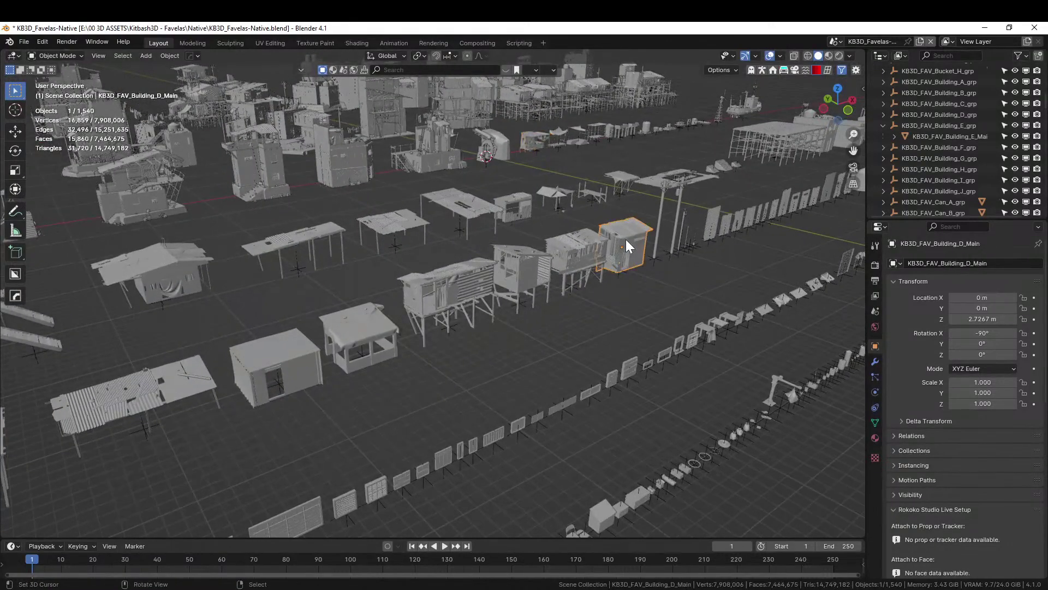
pyautogui.press('KP_Decimal')
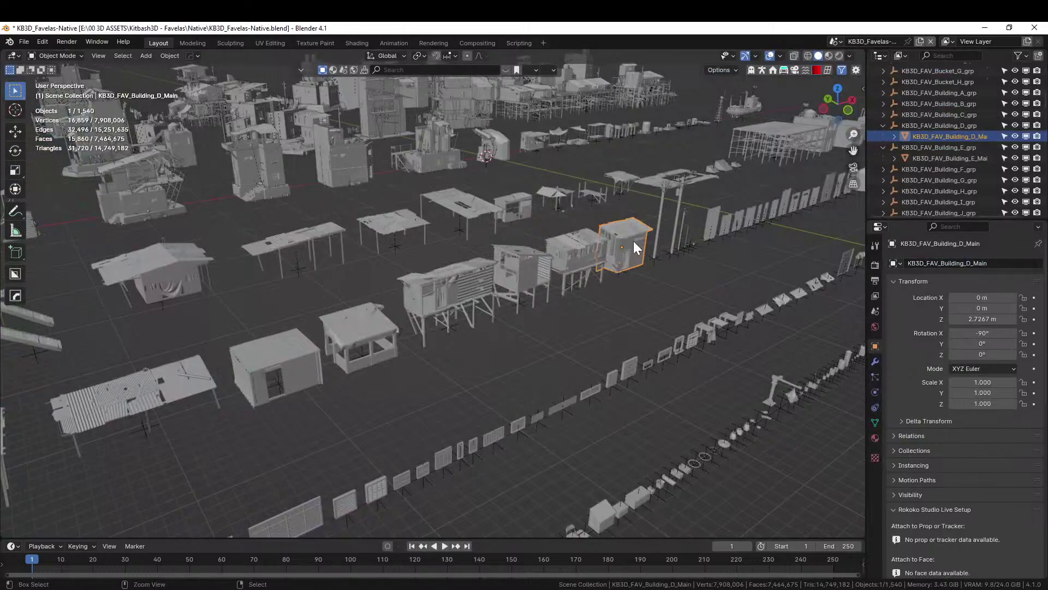
pyautogui.rightClick(634, 247)
pyautogui.click(633, 245)
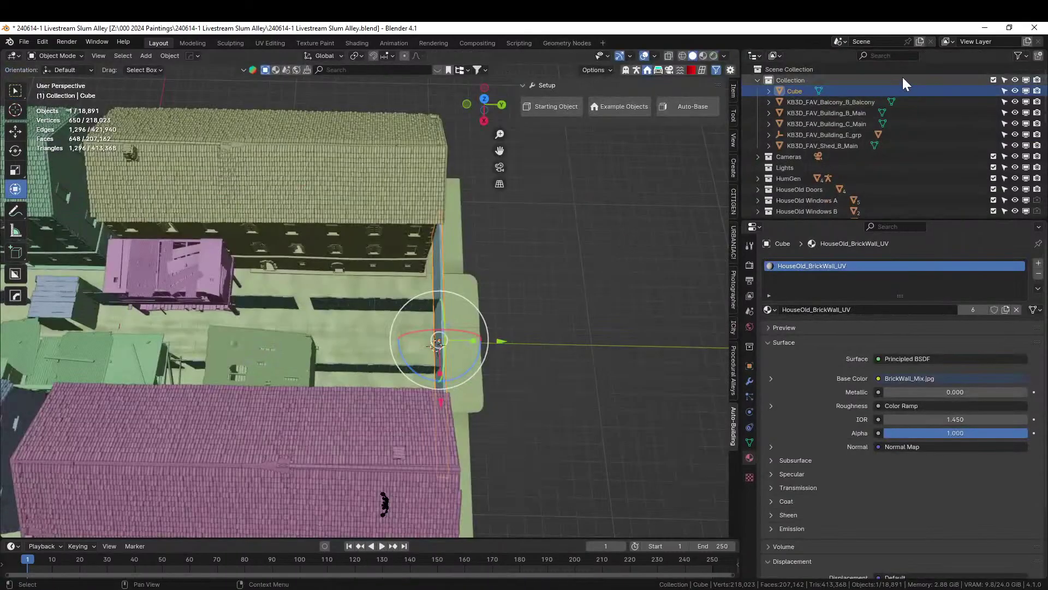
# Paste the copied shack and its group empty into Collection in the Slum Alley scene and expand the group
pyautogui.click(794, 79)
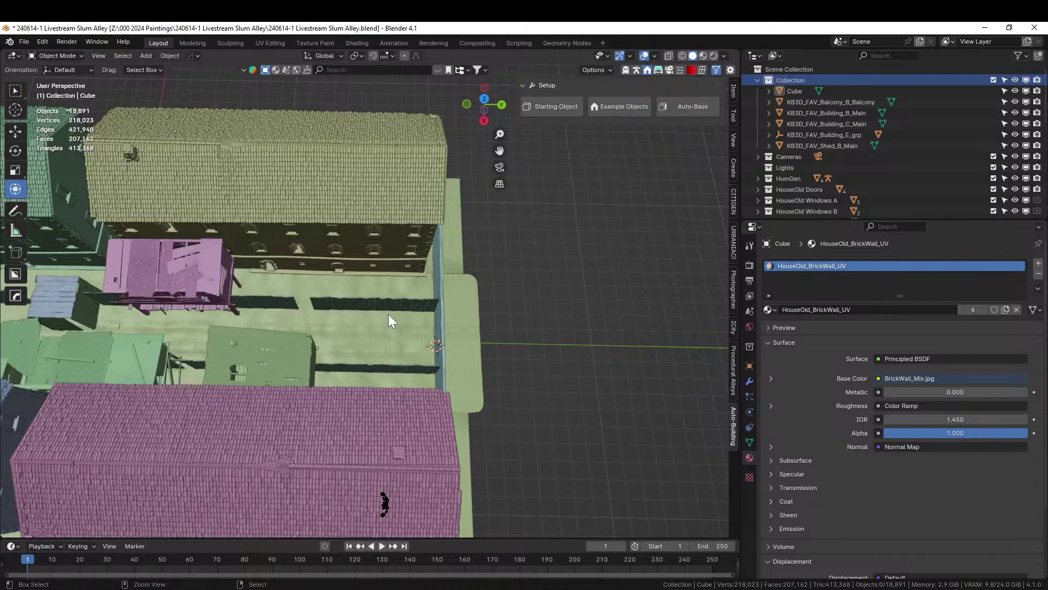
pyautogui.hotkey('ctrl', 'v')
pyautogui.click(769, 134)
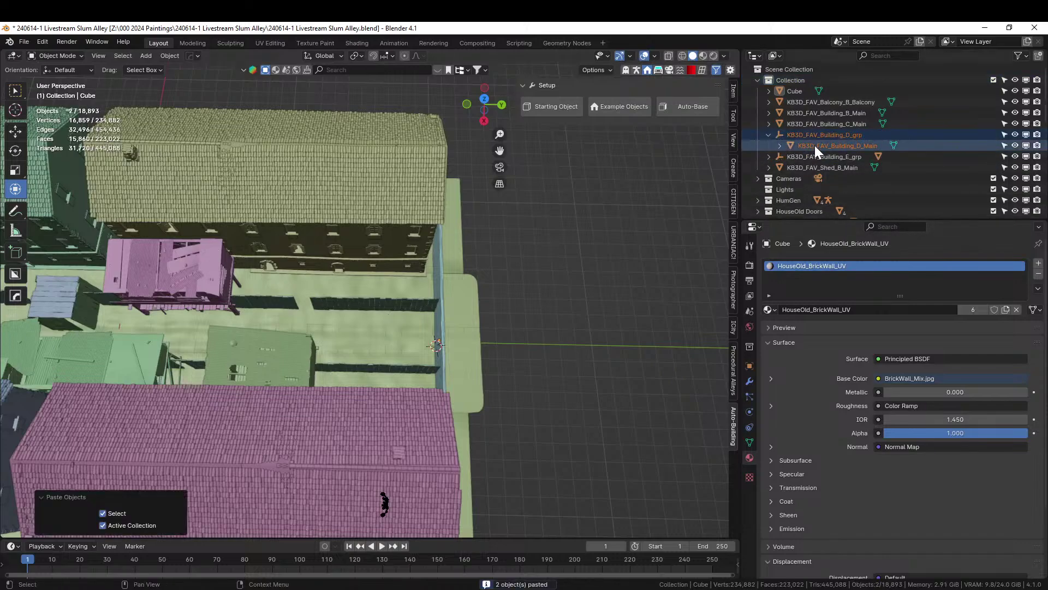
# Clear the parent of KB3D_FAV_Building_D_Main and delete the empty KB3D_FAV_Building_D_grp
pyautogui.click(815, 146)
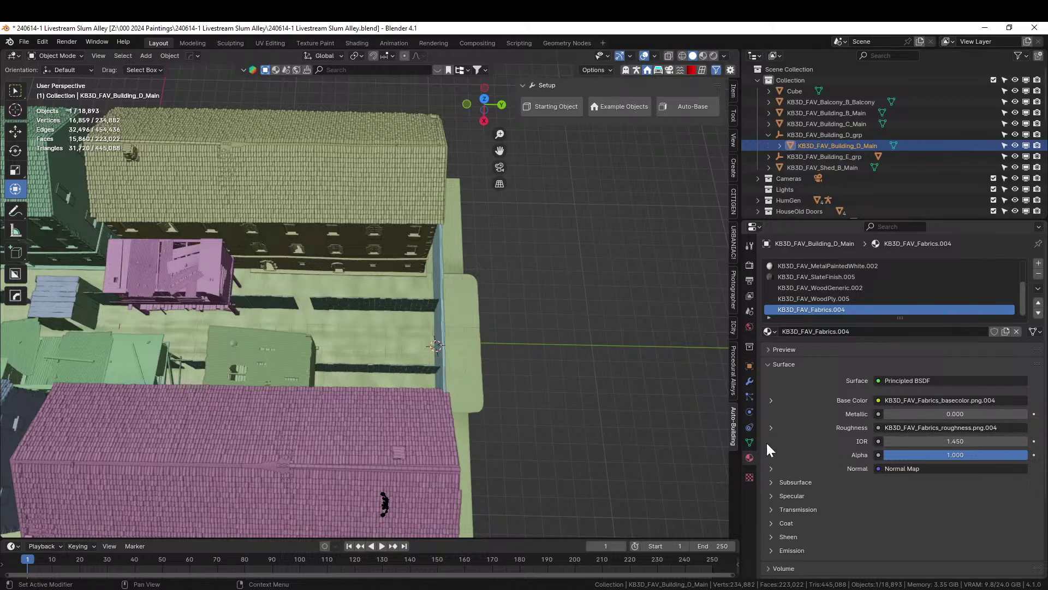
pyautogui.click(749, 365)
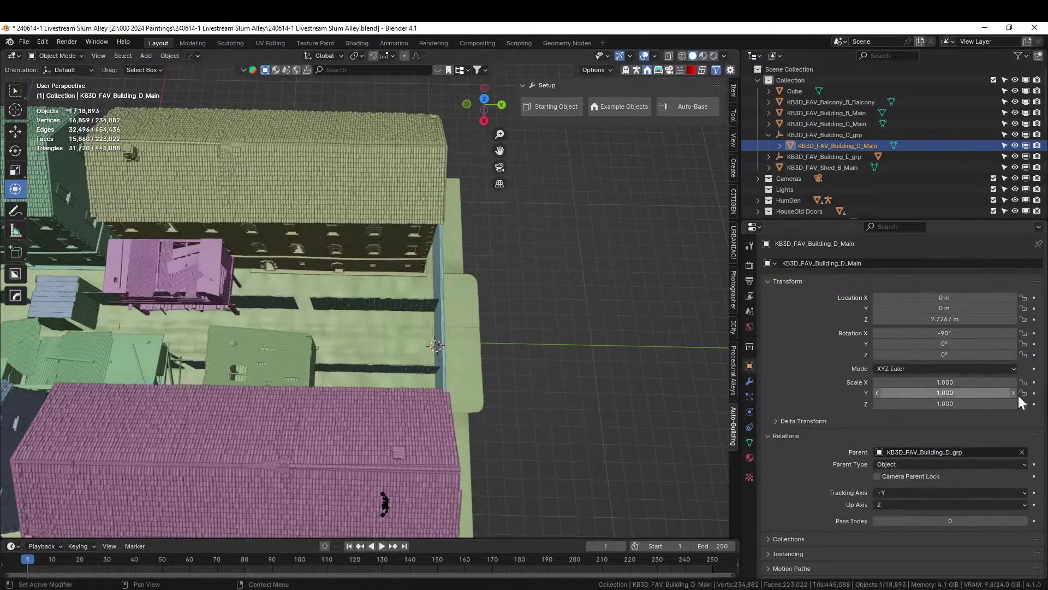
pyautogui.click(1022, 452)
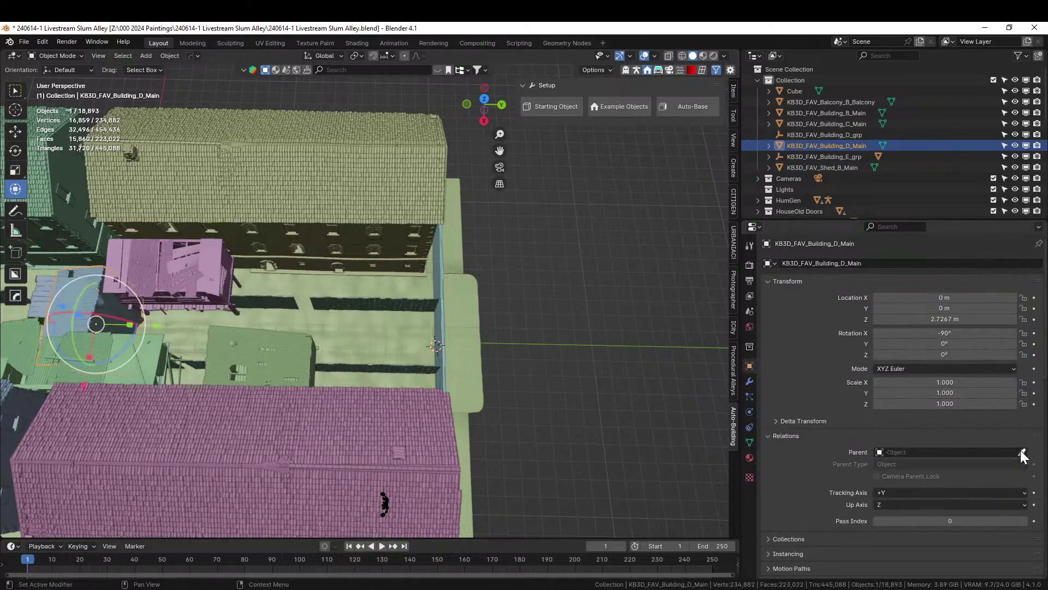
pyautogui.click(849, 136)
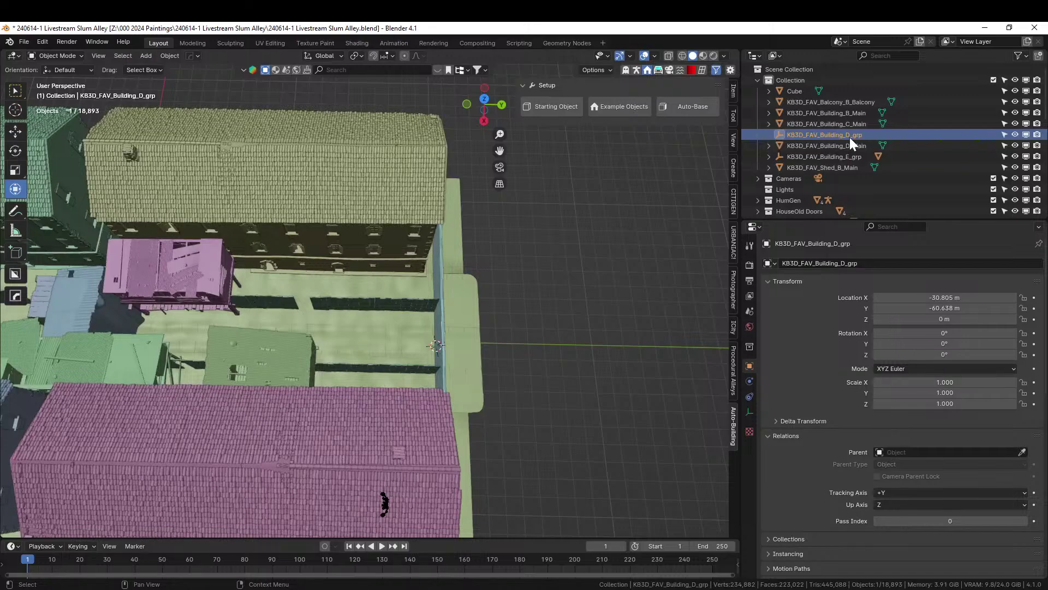
pyautogui.press('Delete')
# Move KB3D_FAV_Building_D_Main about 18.7 m along Y in top view, to the brick wall end of the alley
pyautogui.click(825, 135)
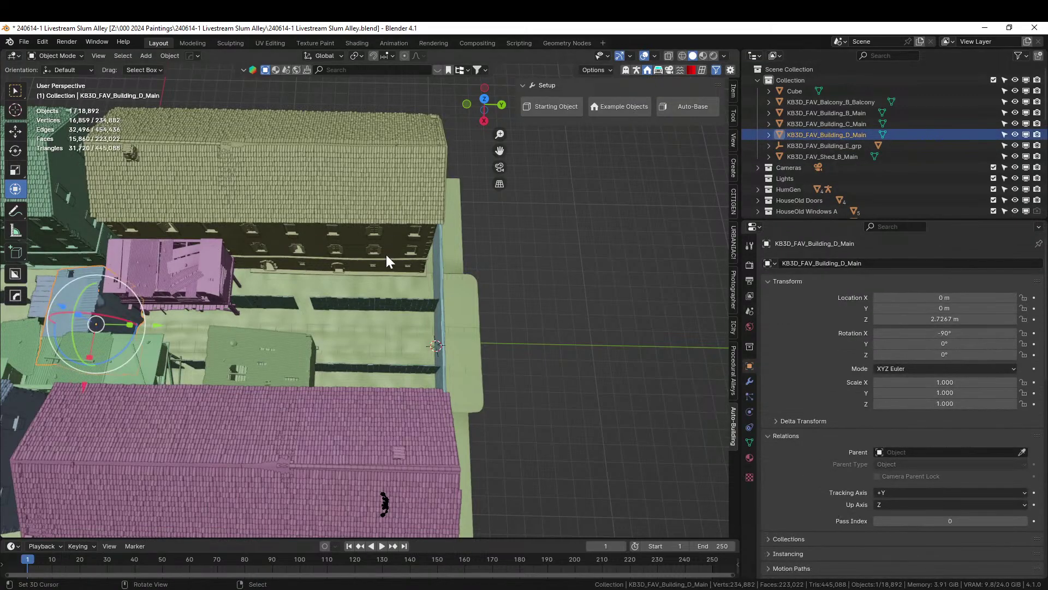
pyautogui.scroll(-2, 386, 254)
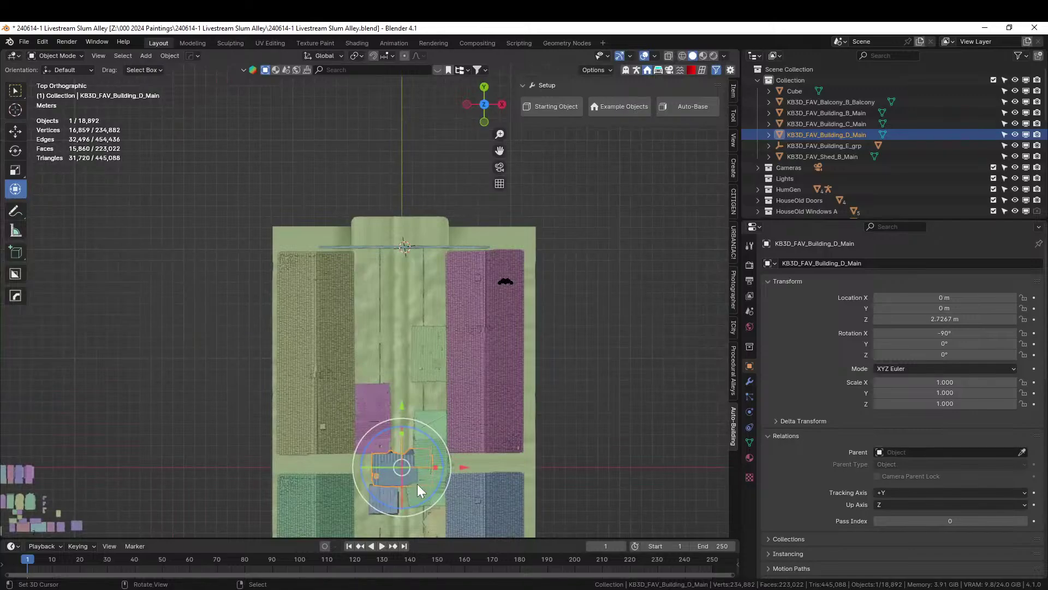
pyautogui.moveTo(417, 483); pyautogui.dragTo(416, 275)
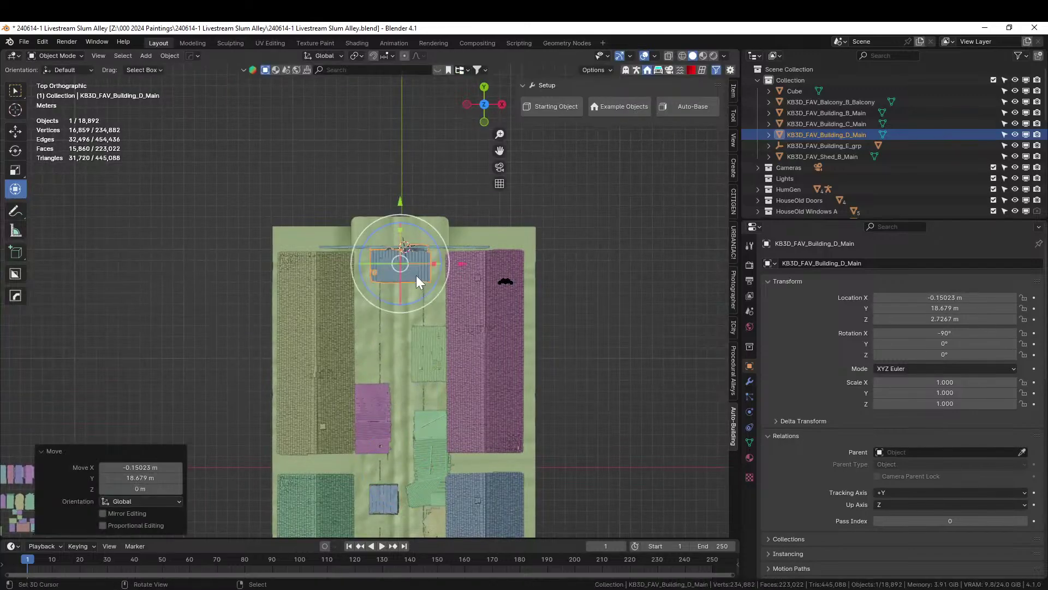
pyautogui.press('KP_Decimal')
# Lower the shack about 0.55 m along Z so it sits on the alley ground
pyautogui.moveTo(416, 275); pyautogui.dragTo(446, 157, button='middle')
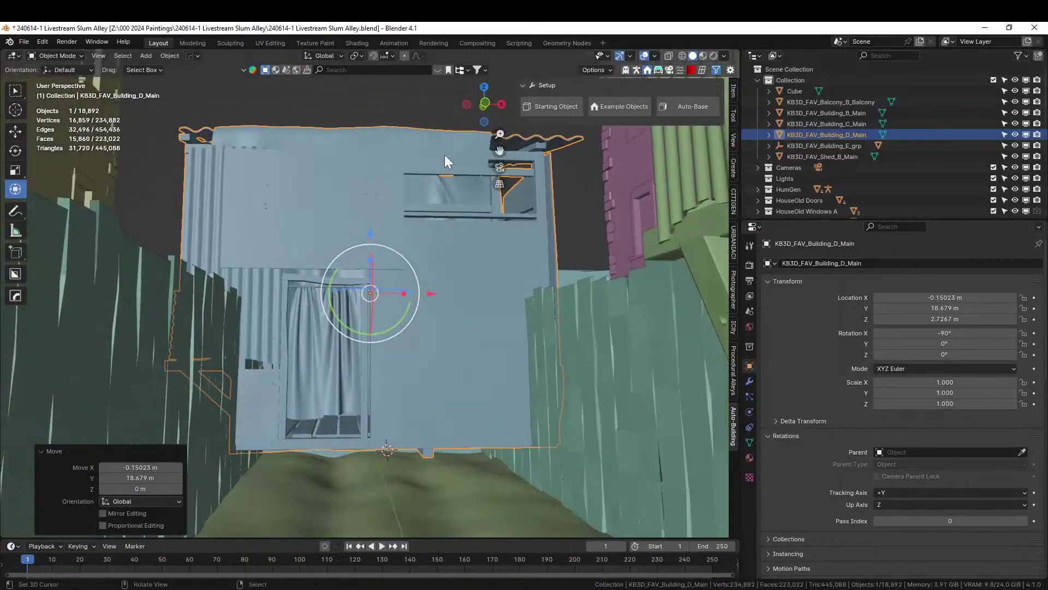
pyautogui.press('g')
pyautogui.press('z')
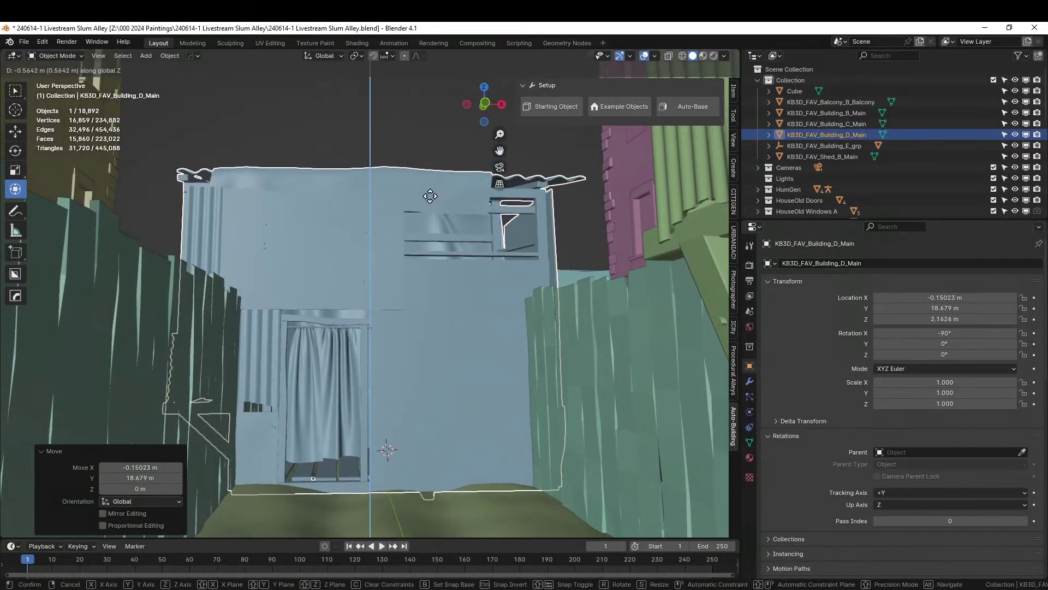
pyautogui.click(430, 196)
# Shift the shack about 0.81 m along X toward the fence on the pink building's side
pyautogui.moveTo(430, 196); pyautogui.dragTo(421, 272, button='middle')
pyautogui.moveTo(431, 324); pyautogui.dragTo(479, 341)
pyautogui.moveTo(479, 340); pyautogui.dragTo(496, 269, button='middle')
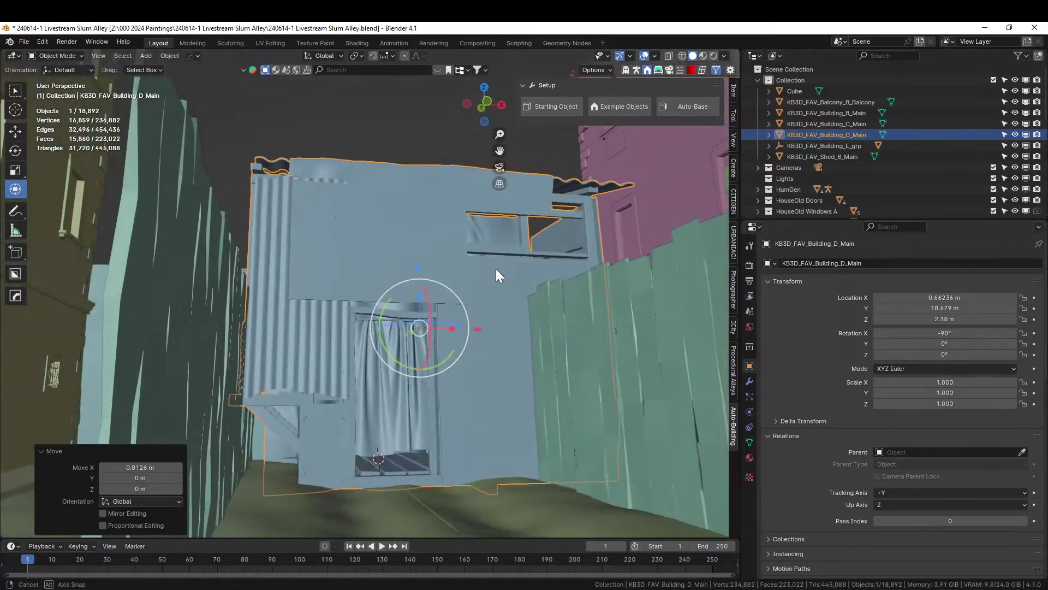
# Isolate the shack and the plank fence Plane.001 together in local view
pyautogui.scroll(3, 399, 316)
pyautogui.moveTo(396, 316); pyautogui.dragTo(432, 325, button='middle')
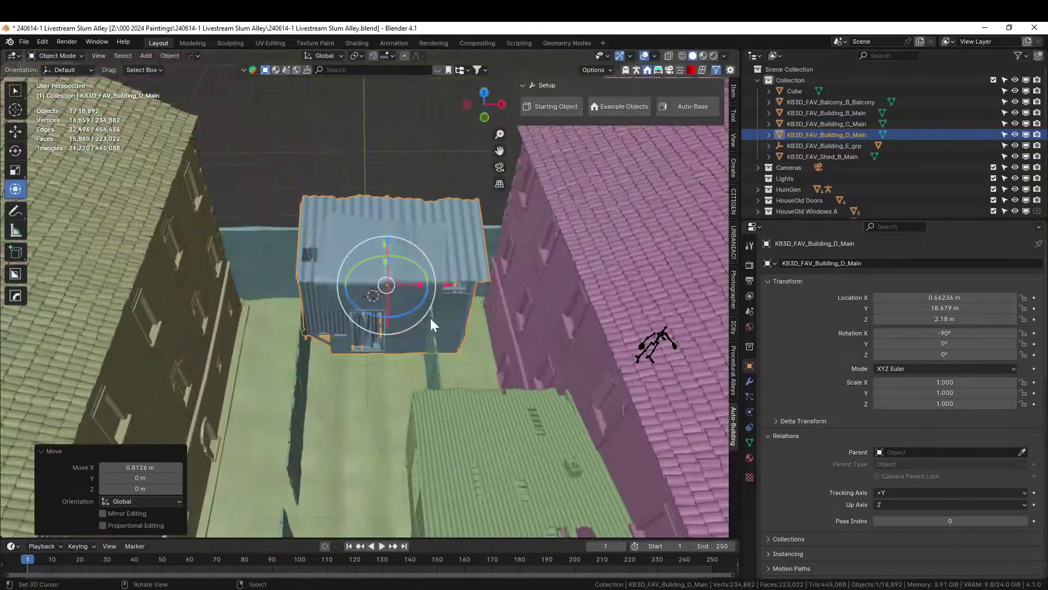
pyautogui.keyDown('shift'); pyautogui.click(432, 340); pyautogui.keyUp('shift')
pyautogui.press('KP_Divide')
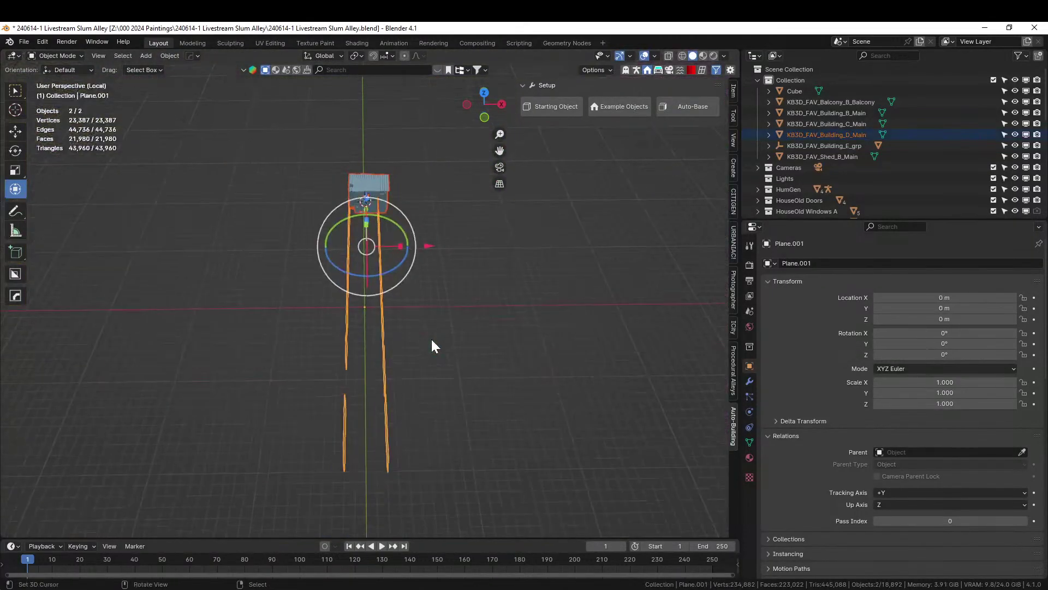
pyautogui.scroll(5, 431, 339)
pyautogui.moveTo(459, 333); pyautogui.dragTo(37, 420, button='middle')
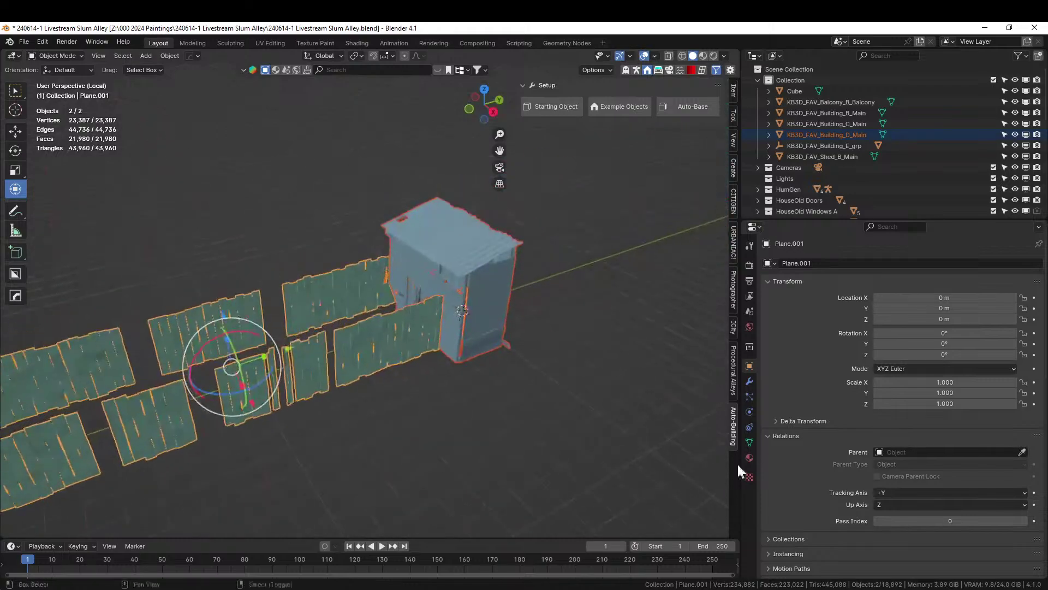
pyautogui.click(436, 317)
pyautogui.press('Tab')
pyautogui.press('KP_Decimal')
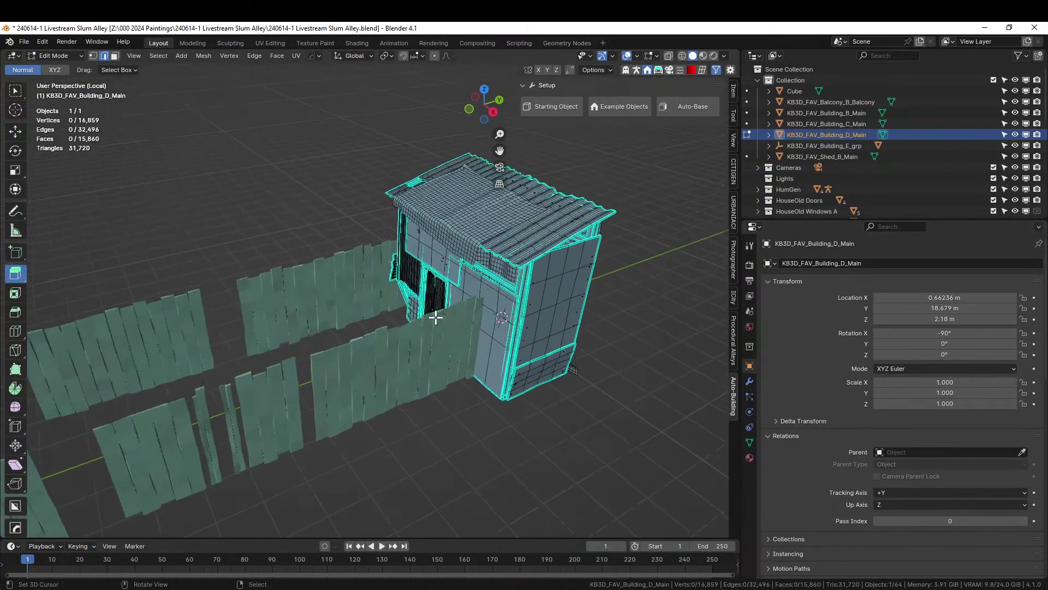
pyautogui.press('Tab')
# Delete the end column of faces from the fence Plane.001 where its panel meets the shack
pyautogui.click(431, 331)
pyautogui.press('Tab')
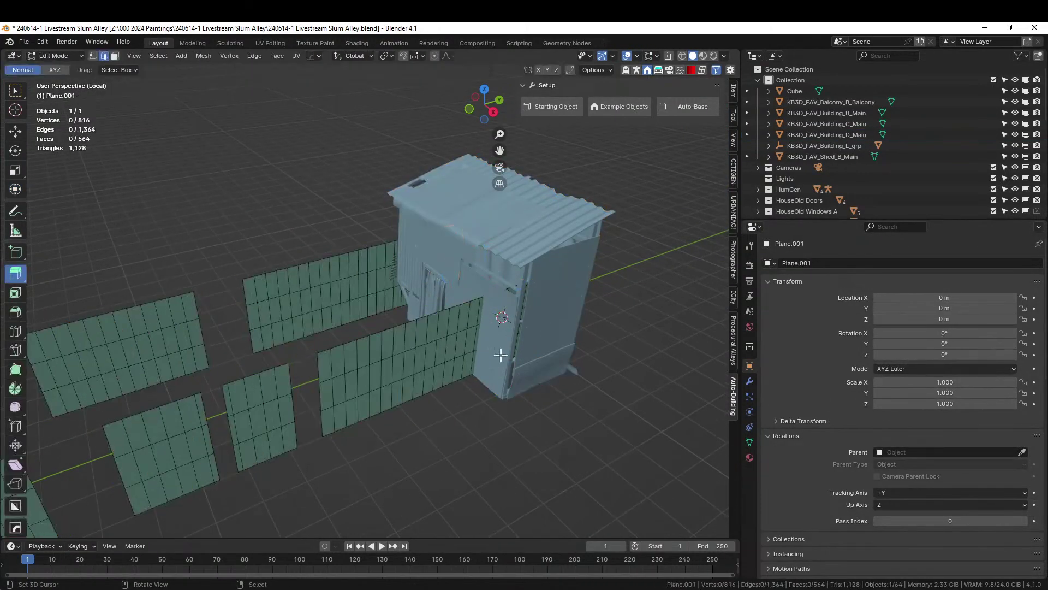
pyautogui.moveTo(500, 355); pyautogui.dragTo(455, 324, button='middle')
pyautogui.keyDown('alt'); pyautogui.click(470, 347); pyautogui.keyUp('alt')
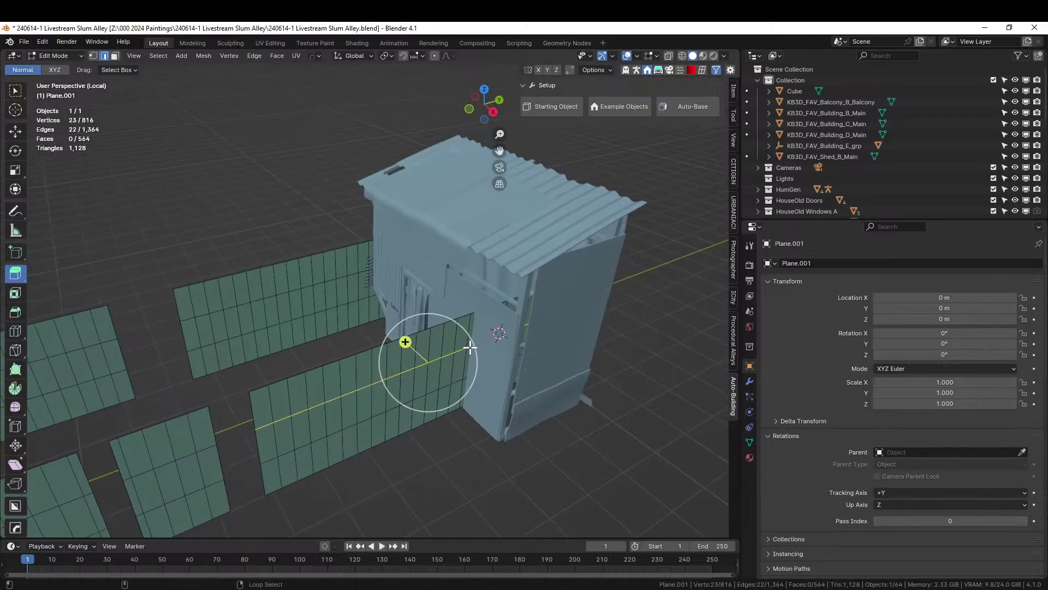
pyautogui.press('3')
pyautogui.rightClick(469, 342)
pyautogui.hotkey('alt', 'a')
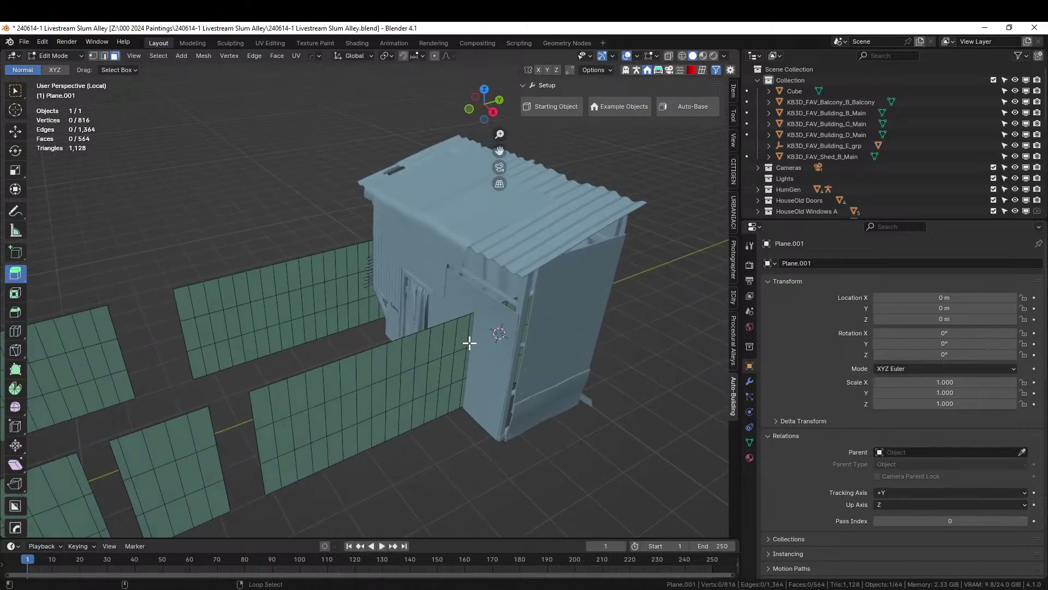
pyautogui.keyDown('alt'); pyautogui.rightClick(469, 343); pyautogui.keyUp('alt')
pyautogui.press('x')
pyautogui.click(469, 341)
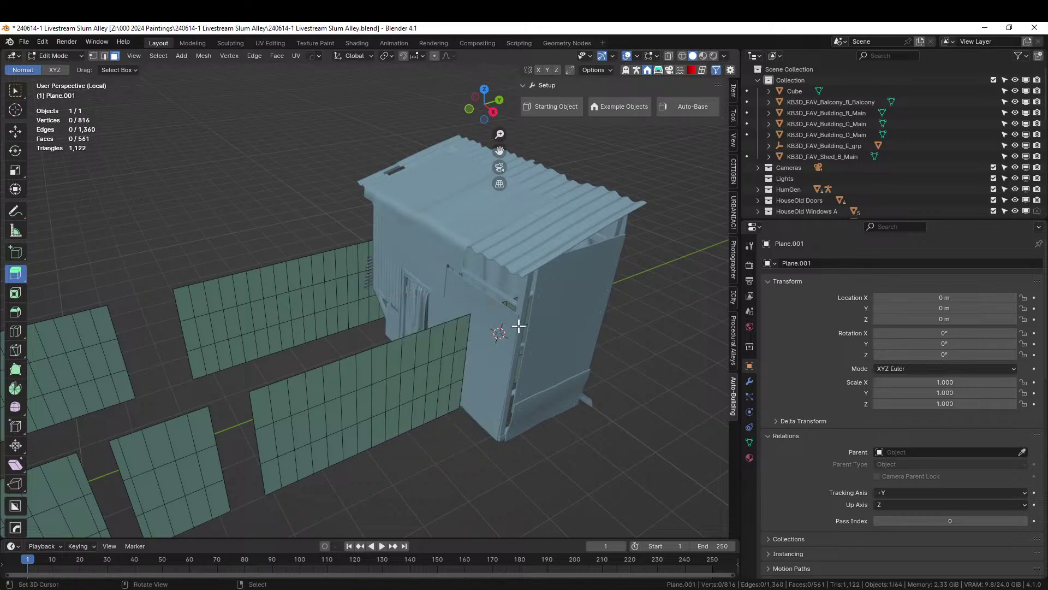
# Delete the linked piece of the fence Plane.001 that pokes through the shack's corner and restore the full scene
pyautogui.press('l')
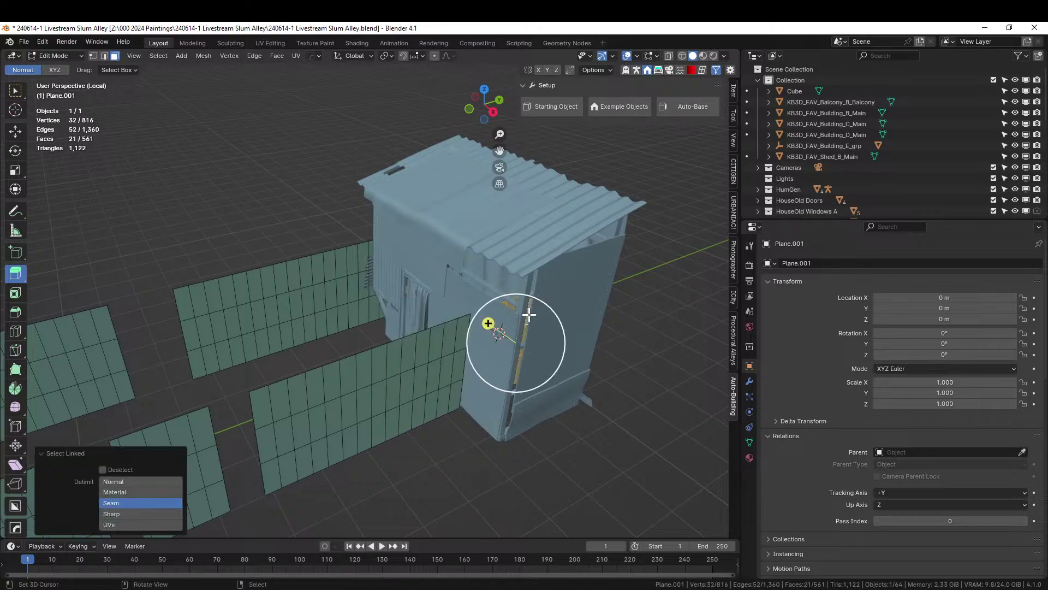
pyautogui.press('x')
pyautogui.click(528, 313)
pyautogui.press('Tab')
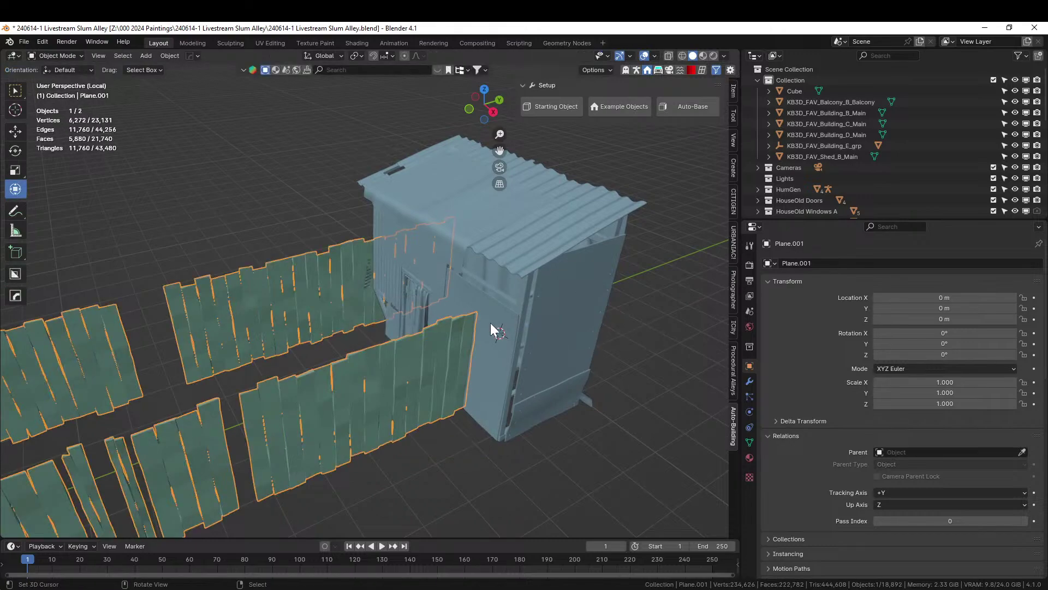
pyautogui.moveTo(490, 323); pyautogui.dragTo(262, 338, button='middle')
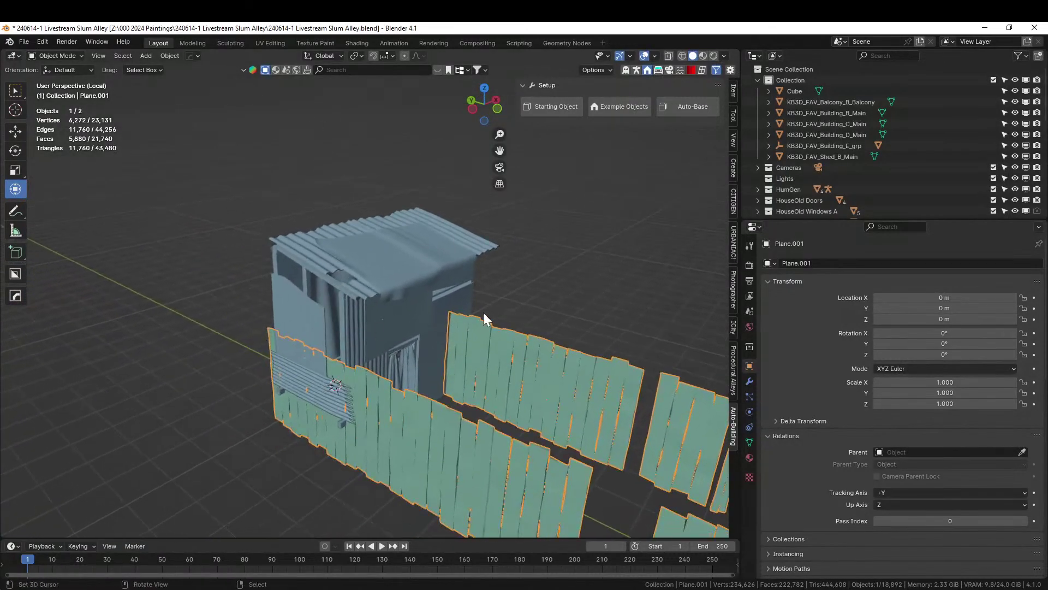
pyautogui.press('KP_Divide')
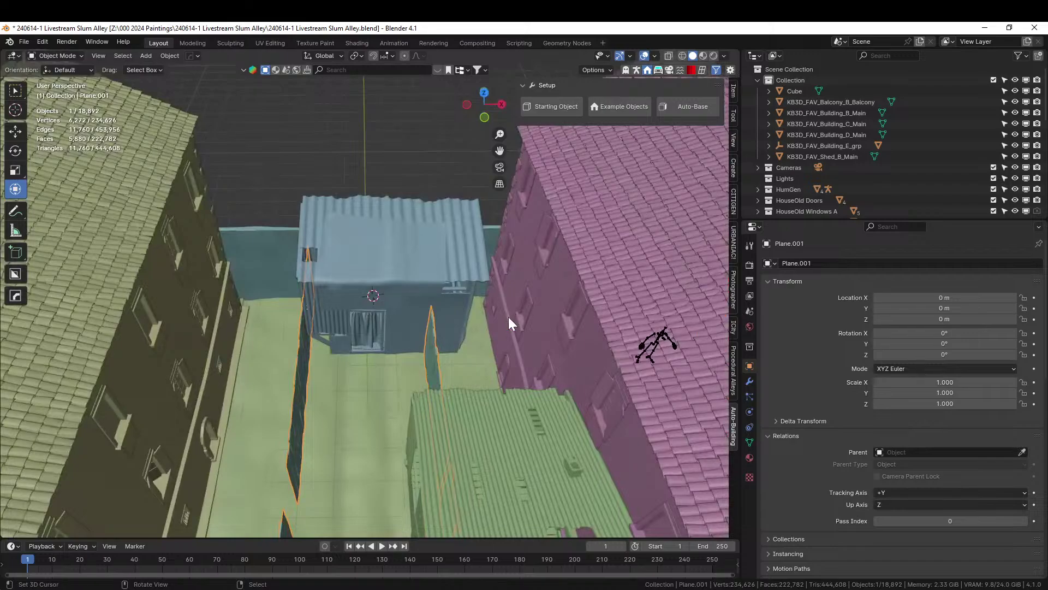
# Make a linked duplicate of KB3D_FAV_Building_E_Main in place and mirror it along Y with a scale of -1
pyautogui.moveTo(509, 317); pyautogui.dragTo(445, 372, button='middle')
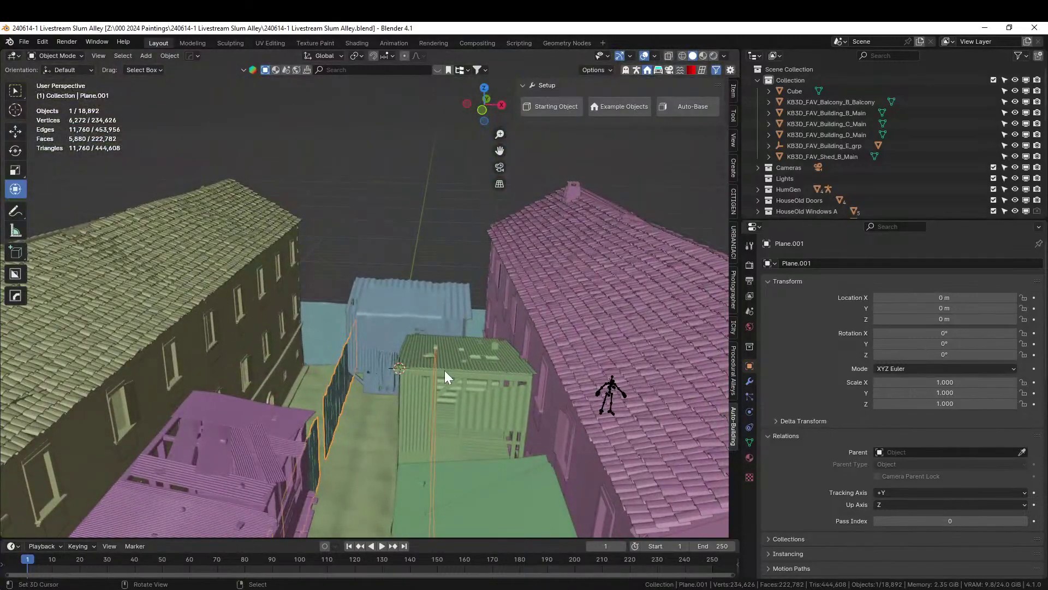
pyautogui.moveTo(445, 370); pyautogui.dragTo(325, 433, button='middle')
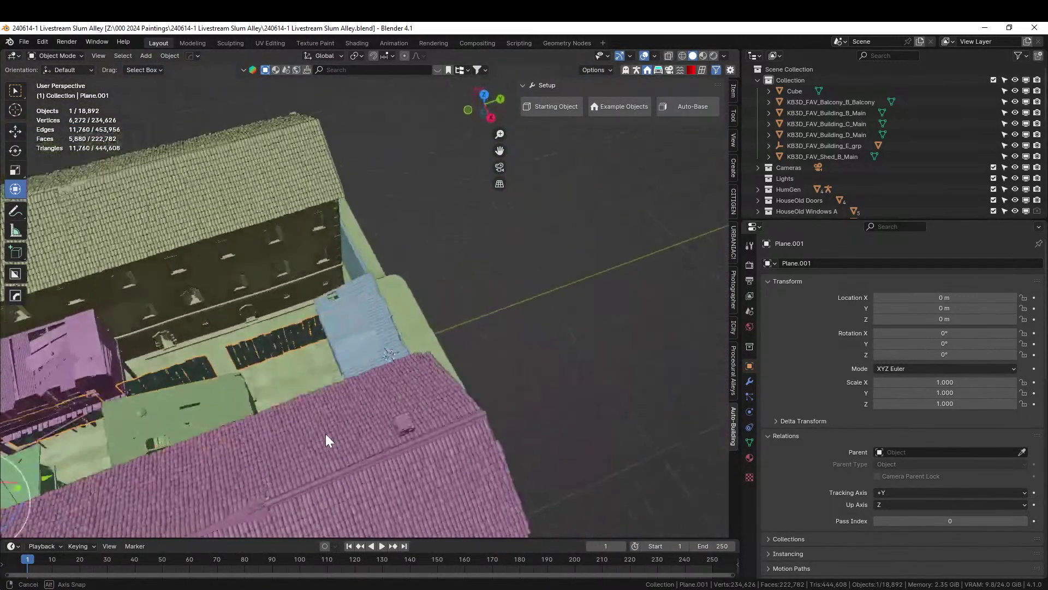
pyautogui.scroll(-3, 326, 434)
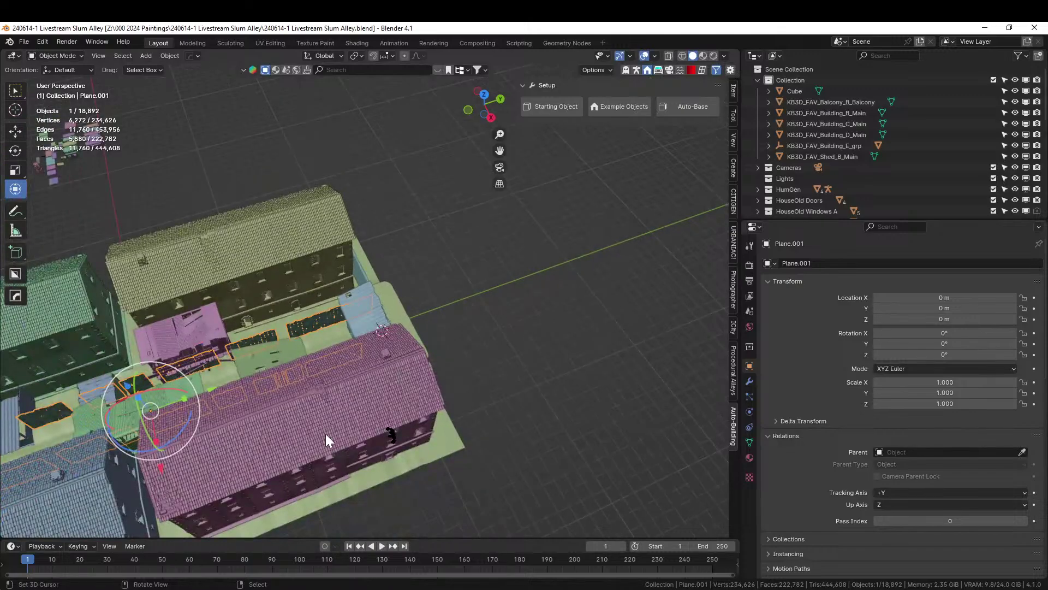
pyautogui.moveTo(215, 446); pyautogui.dragTo(531, 319, button='middle')
pyautogui.click(513, 325)
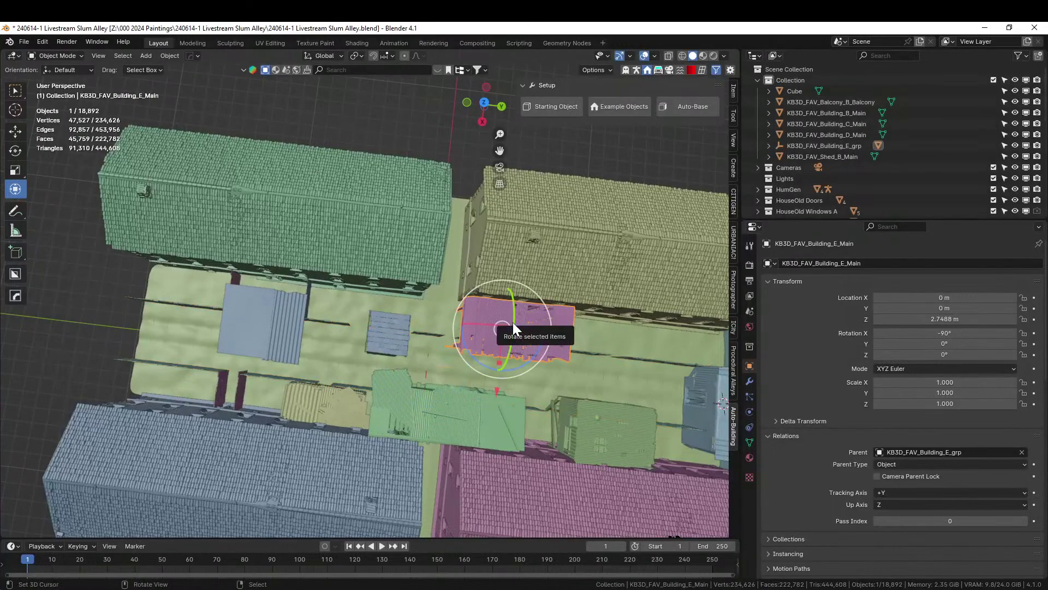
pyautogui.hotkey('shift', 'd')
pyautogui.rightClick(512, 322)
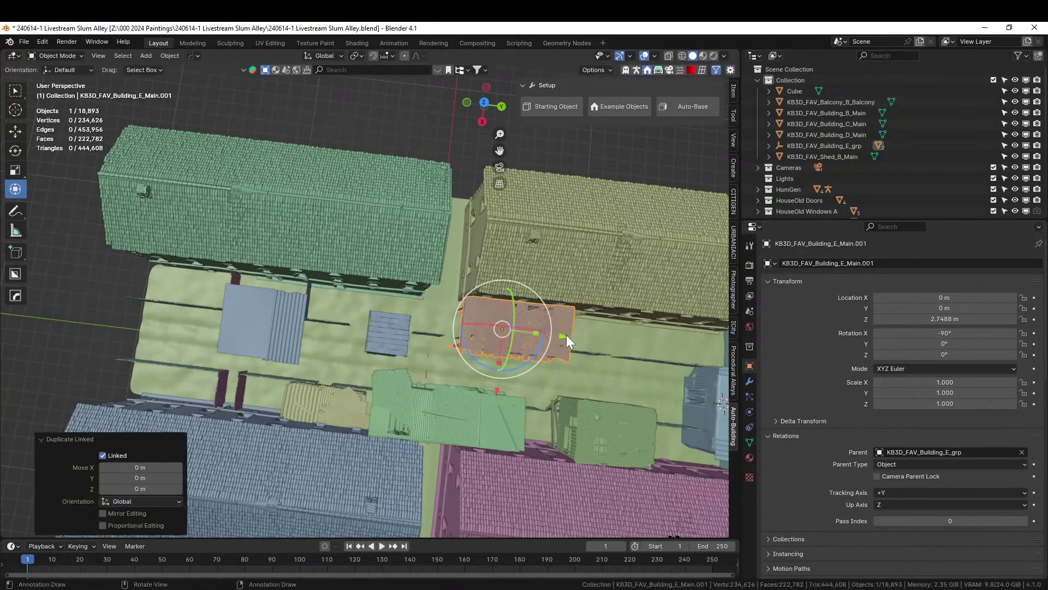
pyautogui.write('sy-1')
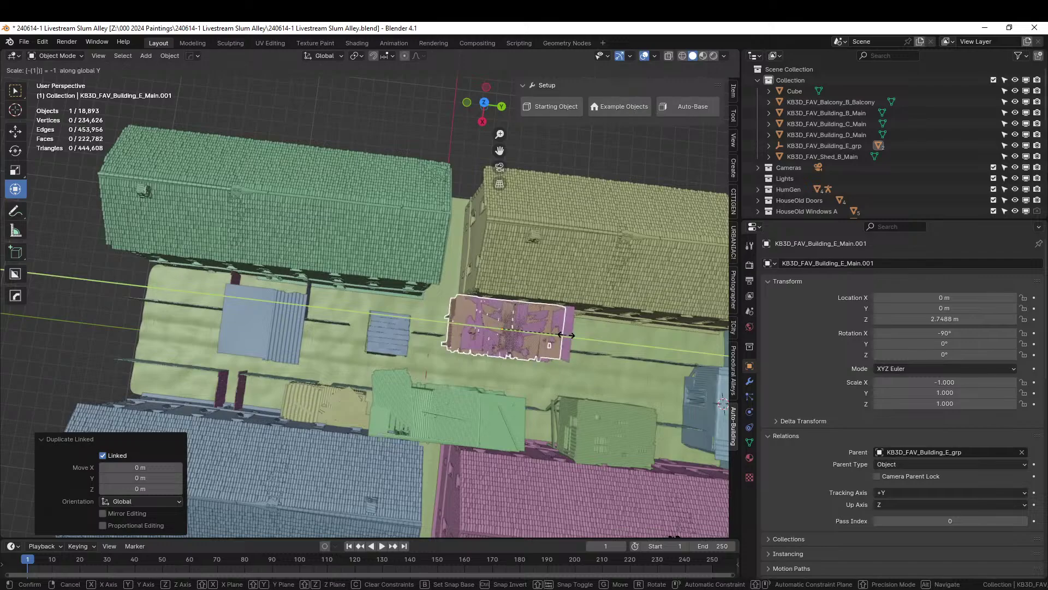
pyautogui.press('Return')
# Move the mirrored duplicate about -20.56 m along Y to the far end of the alley
pyautogui.moveTo(566, 336); pyautogui.dragTo(250, 336)
pyautogui.scroll(8, 250, 335)
pyautogui.moveTo(356, 218); pyautogui.dragTo(402, 223, button='middle')
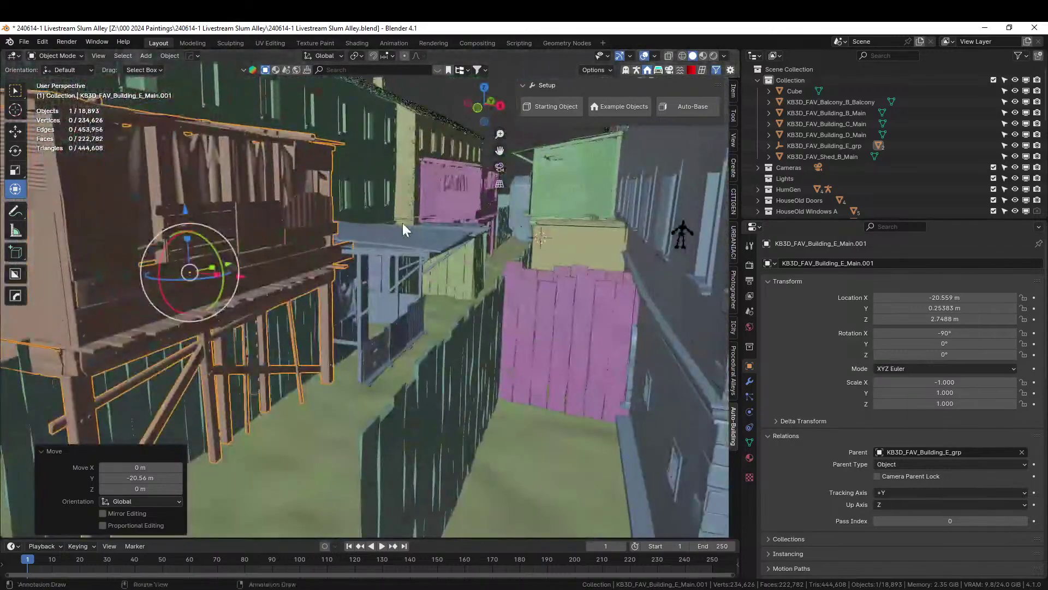
# Isolate the mirrored stilt building and the plank fence Plane.001 together in local view
pyautogui.moveTo(287, 276); pyautogui.dragTo(392, 273, button='middle')
pyautogui.keyDown('shift'); pyautogui.click(306, 283); pyautogui.keyUp('shift')
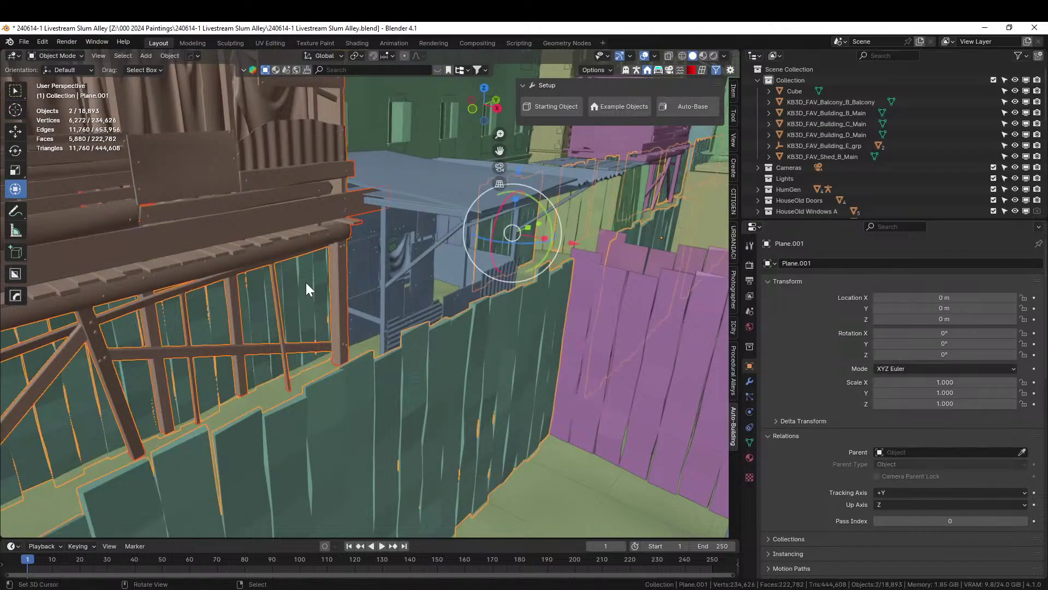
pyautogui.press('KP_Divide')
pyautogui.scroll(3, 304, 283)
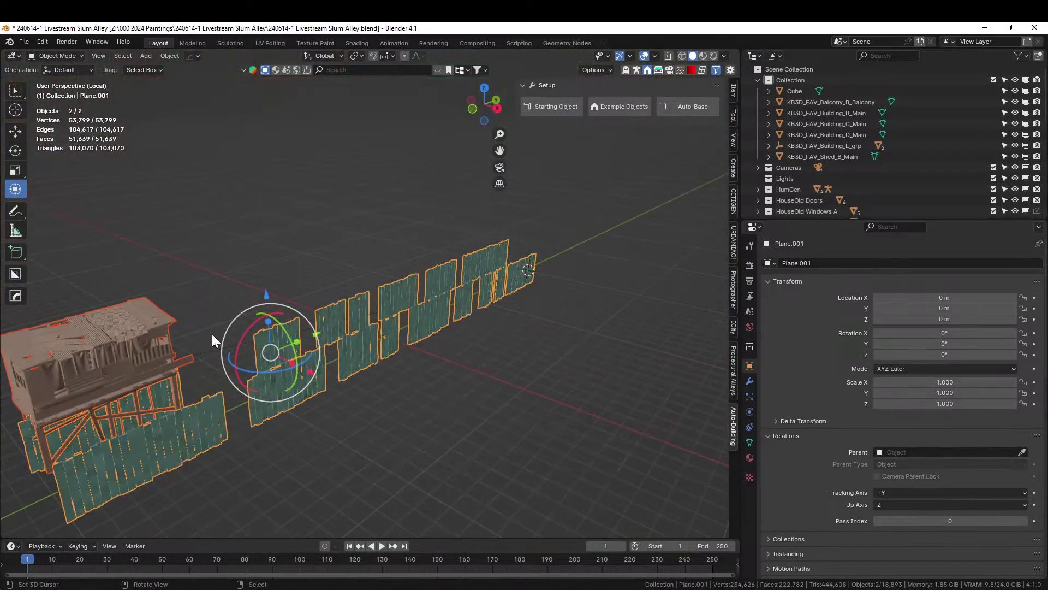
pyautogui.moveTo(213, 336); pyautogui.dragTo(776, 328, button='middle')
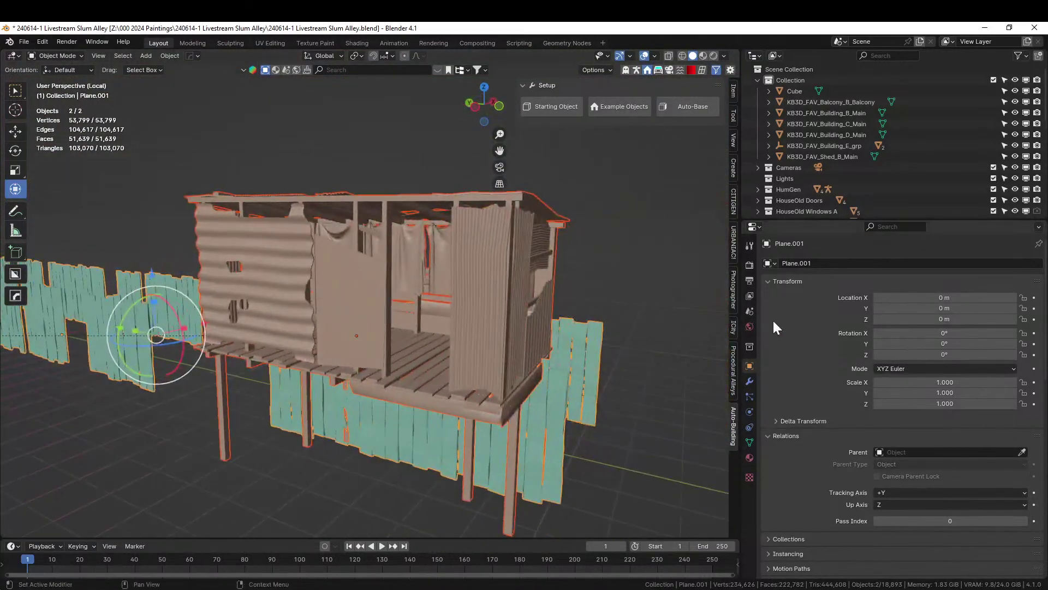
pyautogui.moveTo(560, 352); pyautogui.dragTo(498, 359, button='middle')
pyautogui.scroll(5, 480, 374)
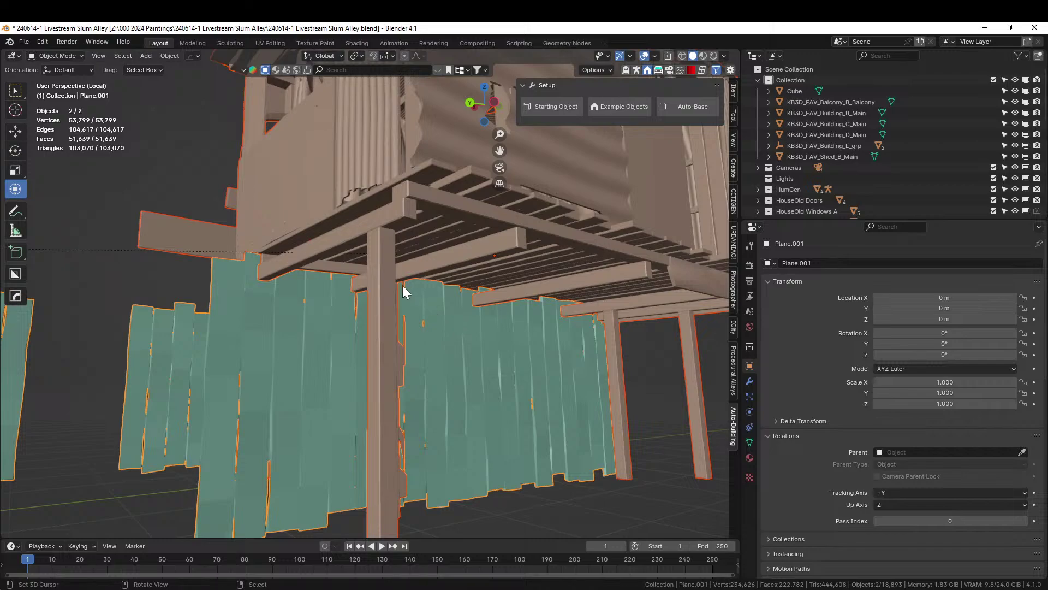
pyautogui.moveTo(428, 340); pyautogui.dragTo(391, 208, button='middle')
# Raise KB3D_FAV_Building_E_Main.001 about 0.29 m along Z so its deck clears the fence, and restore the full scene
pyautogui.click(390, 206)
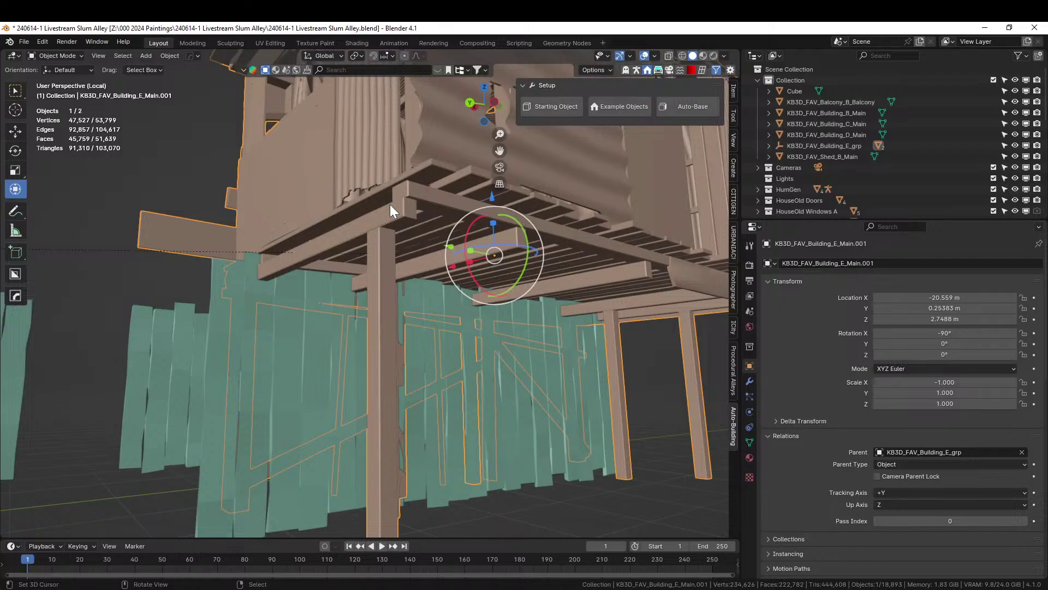
pyautogui.press('g')
pyautogui.press('z')
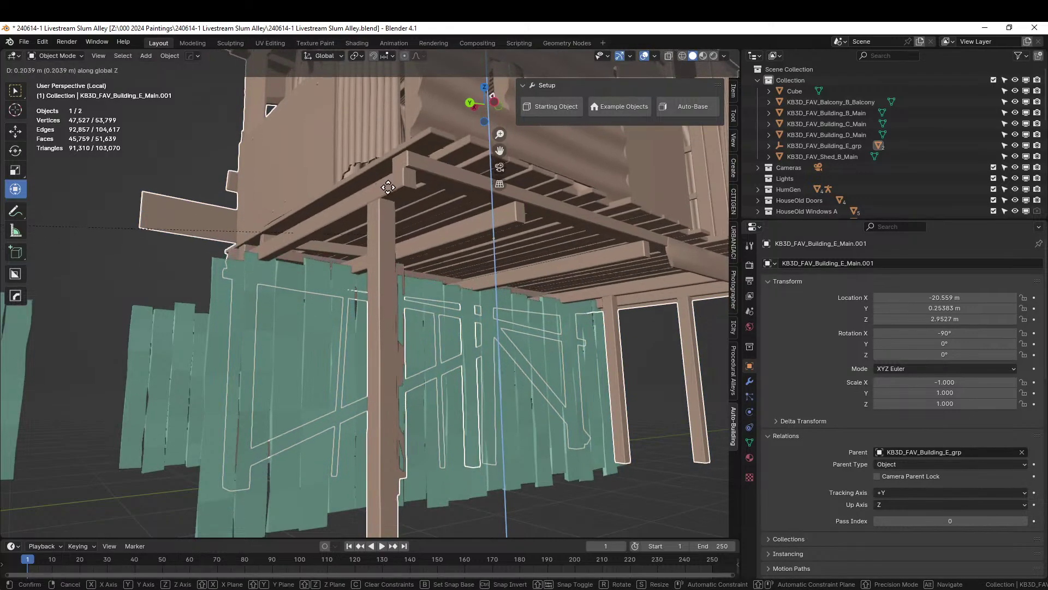
pyautogui.click(388, 180)
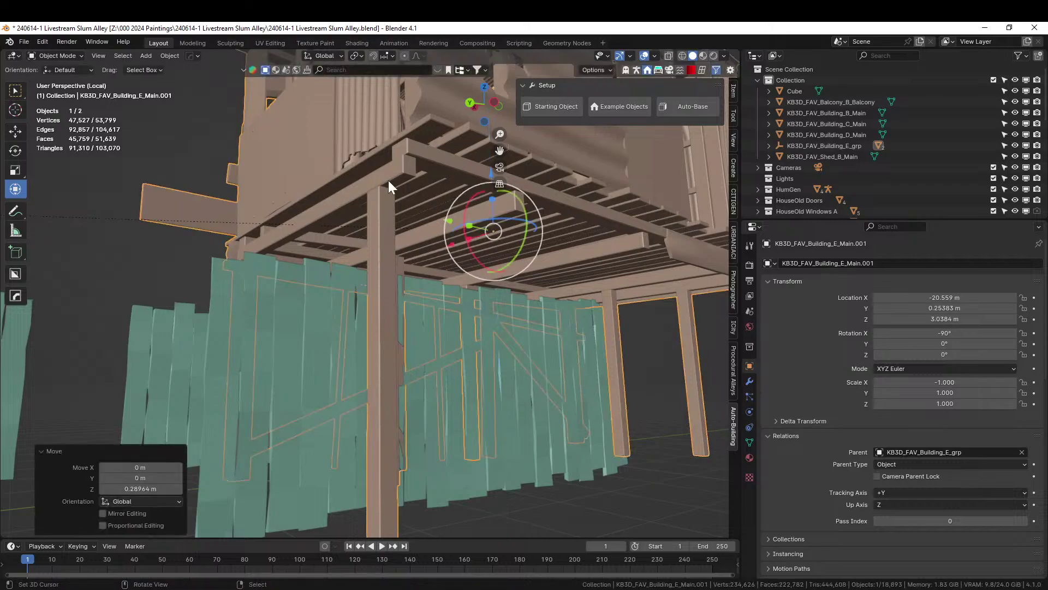
pyautogui.scroll(-5, 388, 180)
pyautogui.moveTo(377, 213); pyautogui.dragTo(210, 248, button='middle')
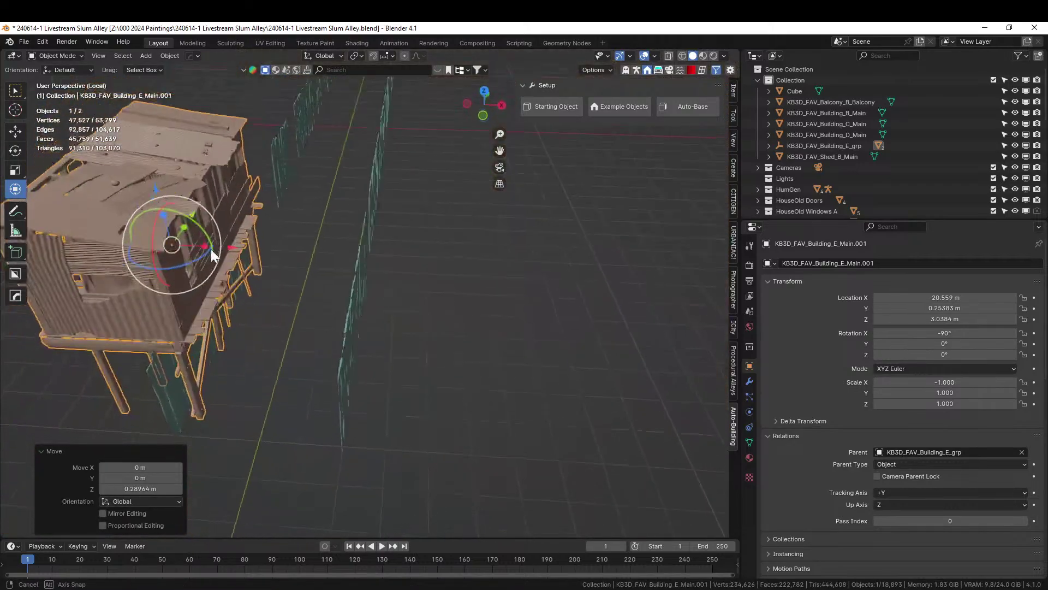
pyautogui.press('KP_Divide')
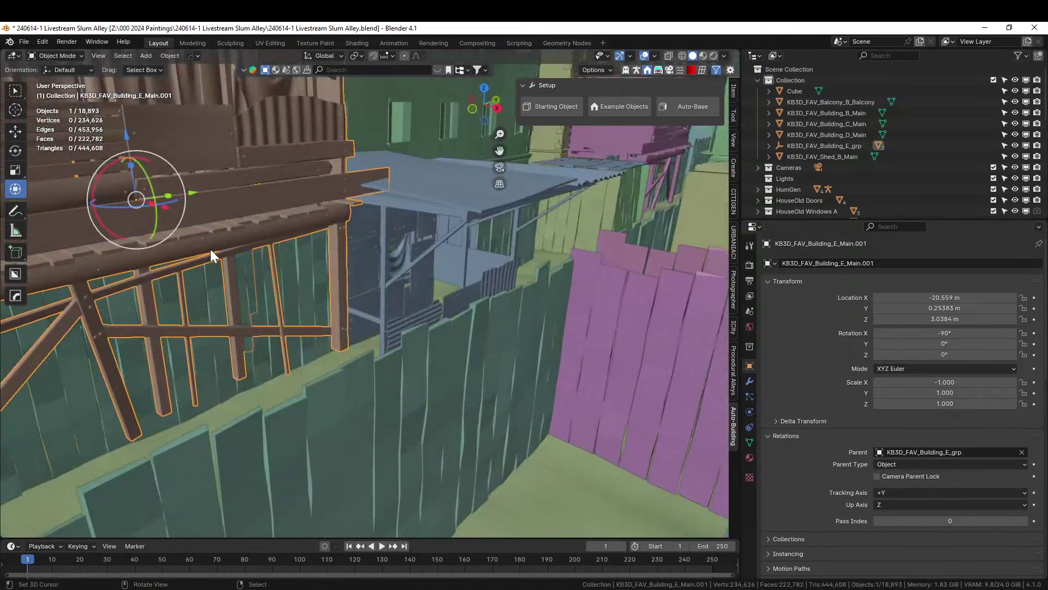
# Switch to the KB3D_Favelas-Native file and copy the plank KB3D_FAV_Plank_I_Main together with its parent group
pyautogui.moveTo(191, 195); pyautogui.dragTo(155, 198, button='middle')
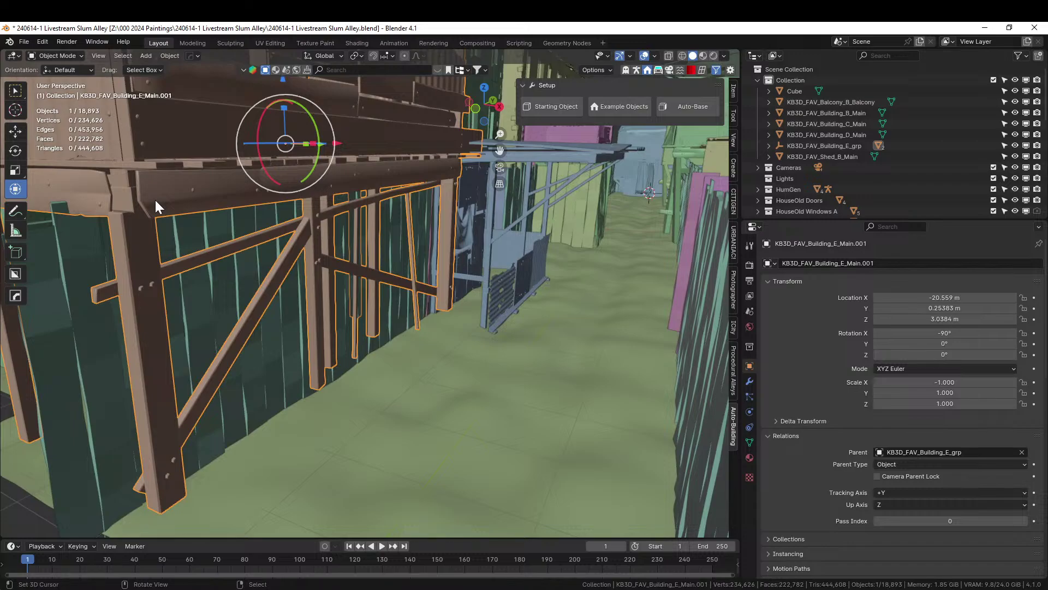
pyautogui.moveTo(226, 185); pyautogui.dragTo(349, 153, button='middle')
pyautogui.scroll(-5, 366, 153)
pyautogui.scroll(5, 350, 153)
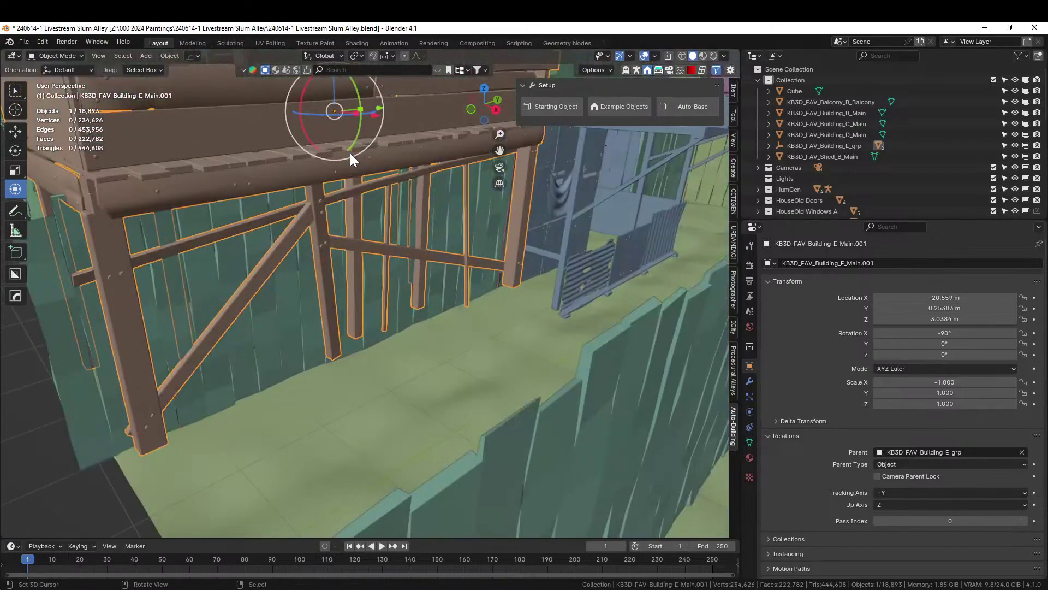
pyautogui.hotkey('alt', 'Tab')
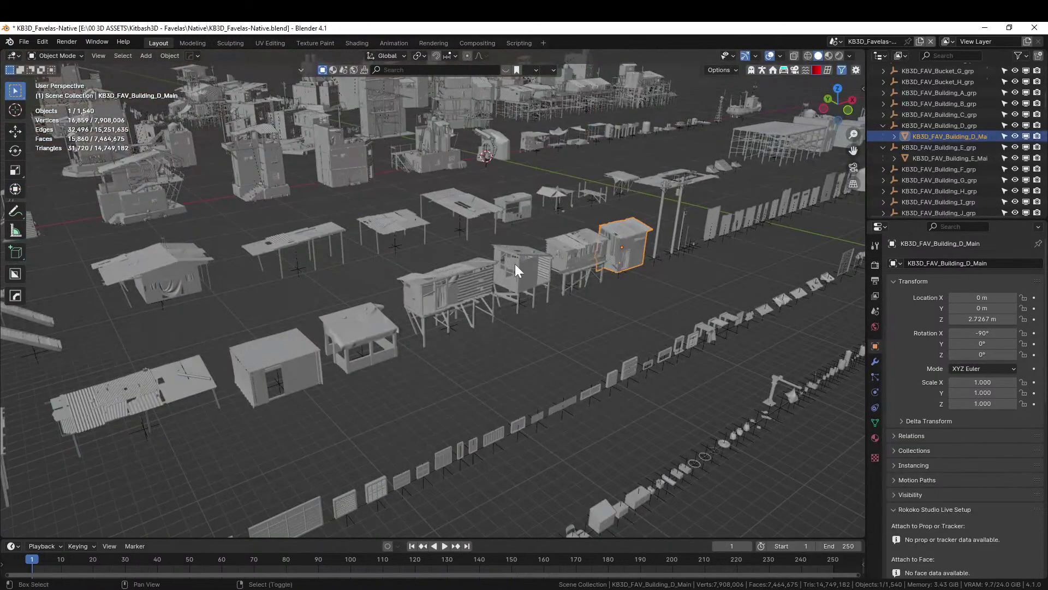
pyautogui.moveTo(515, 267); pyautogui.dragTo(296, 307, button='middle')
pyautogui.scroll(-3, 379, 316)
pyautogui.moveTo(379, 319); pyautogui.dragTo(418, 277, button='middle')
pyautogui.scroll(10, 515, 300)
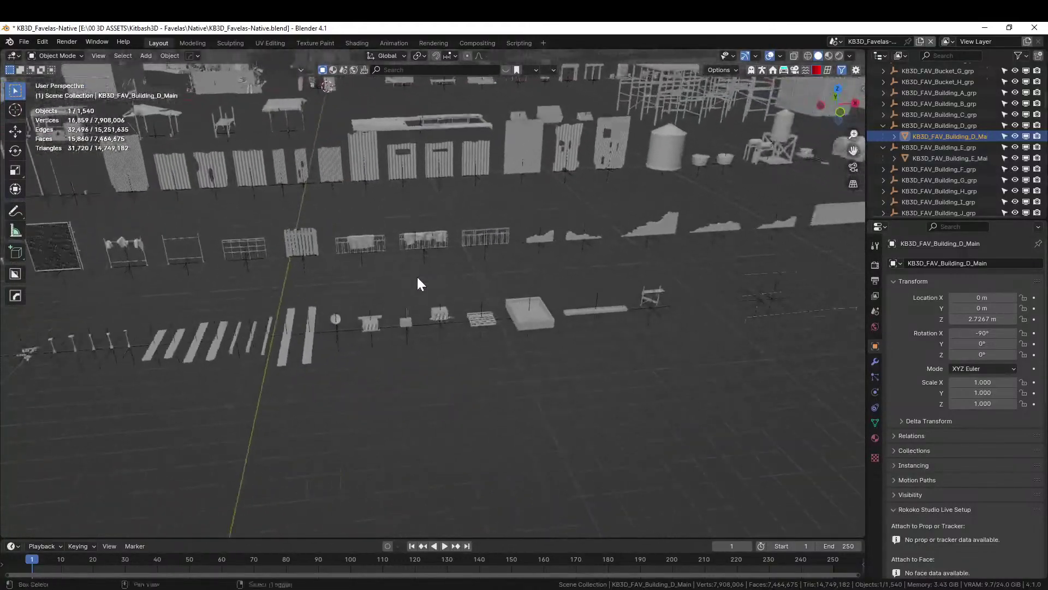
pyautogui.click(309, 348)
pyautogui.scroll(4, 309, 348)
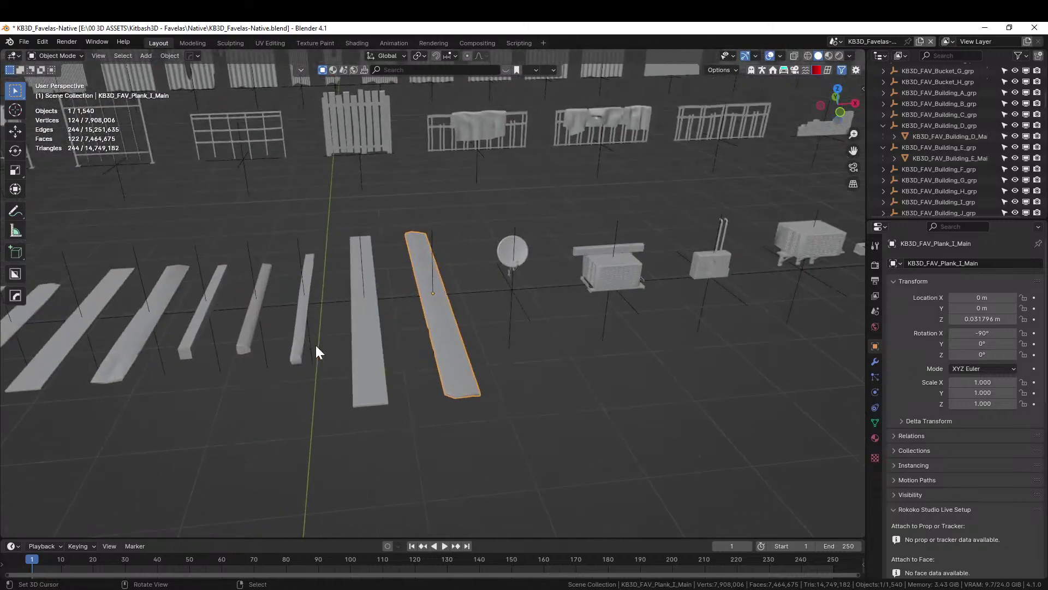
pyautogui.moveTo(316, 343); pyautogui.dragTo(333, 394, button='middle')
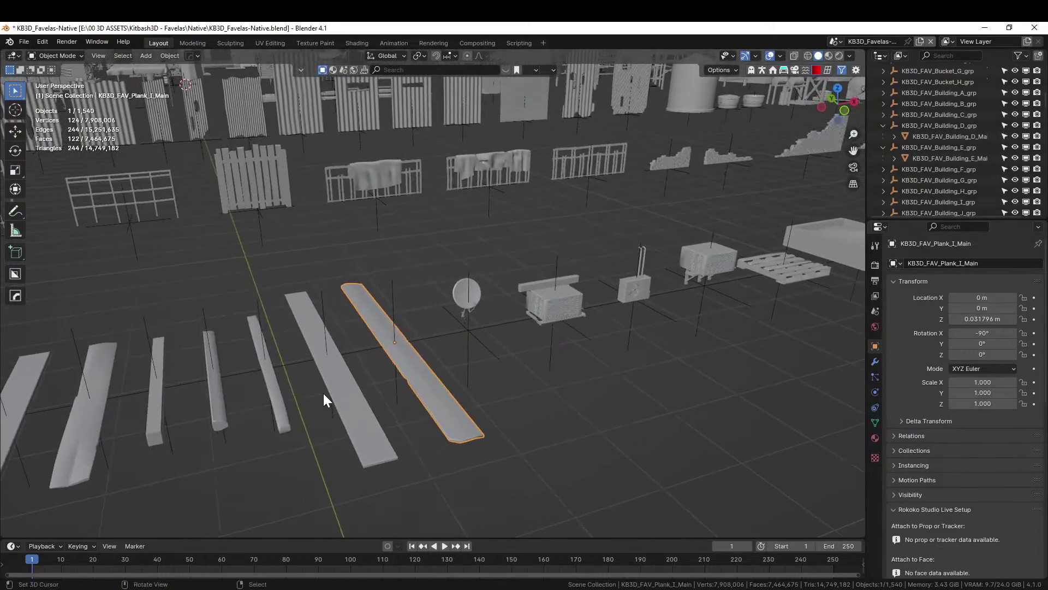
# Return to the slum alley file and paste the copied plank objects into Collection
pyautogui.rightClick(401, 349)
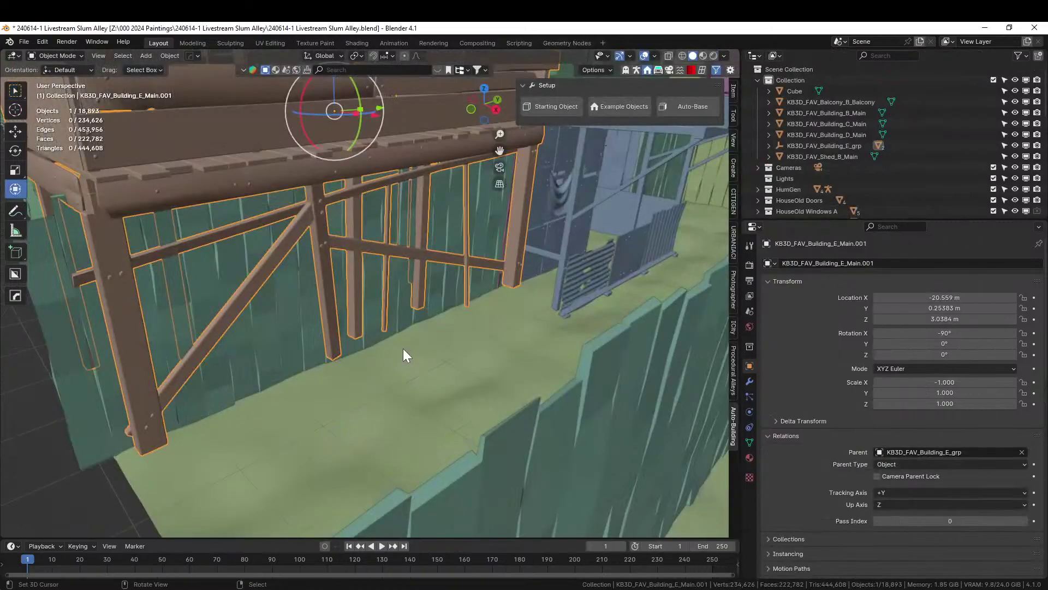
pyautogui.click(795, 81)
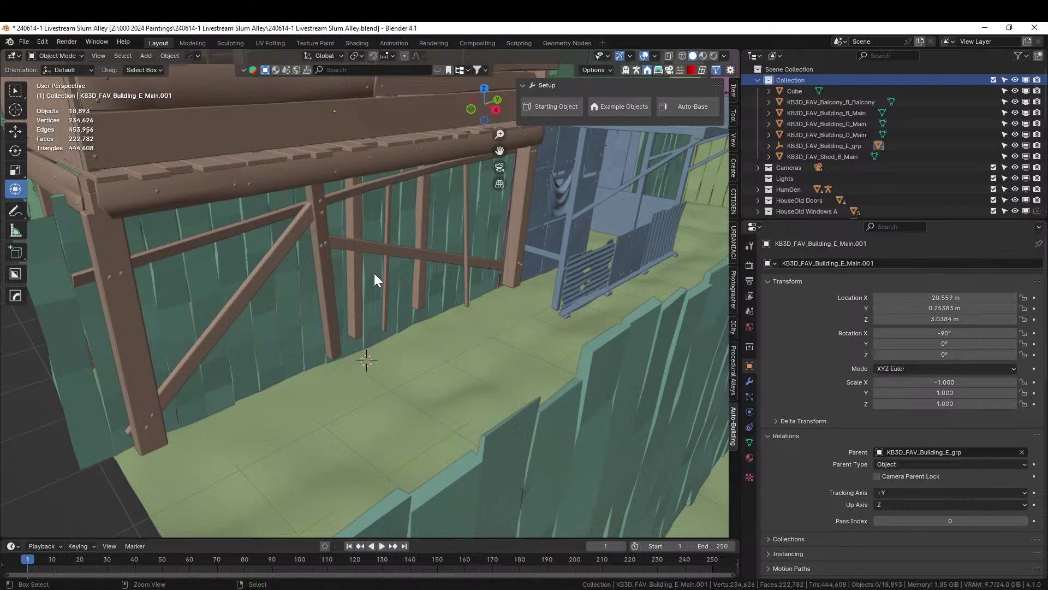
pyautogui.hotkey('ctrl', 'v')
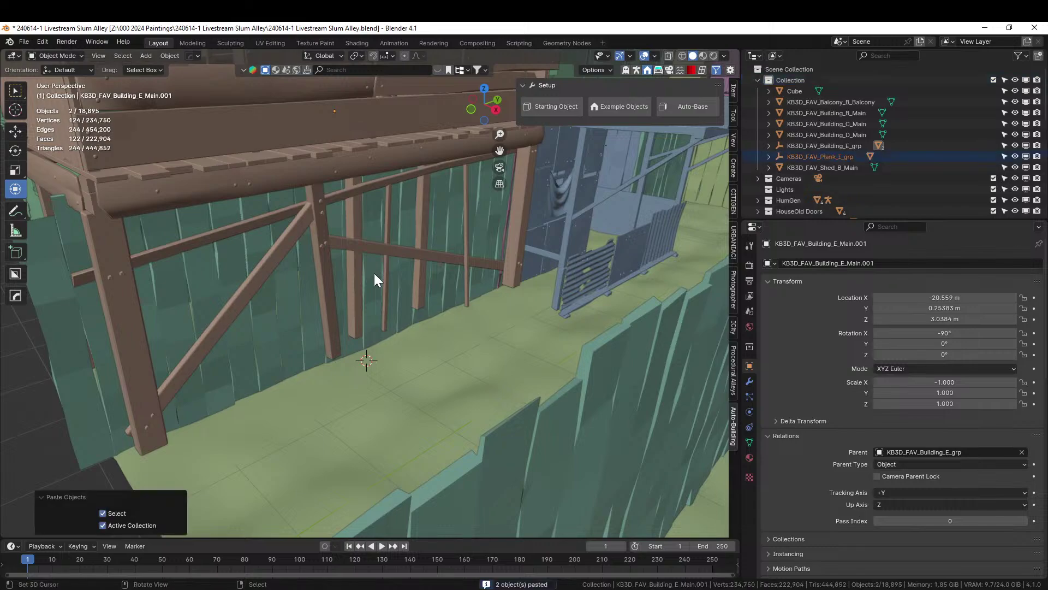
# Clear the parent of KB3D_FAV_Plank_I_Main and delete the leftover KB3D_FAV_Plank_I_grp empty
pyautogui.click(808, 156)
pyautogui.click(768, 157)
pyautogui.click(811, 168)
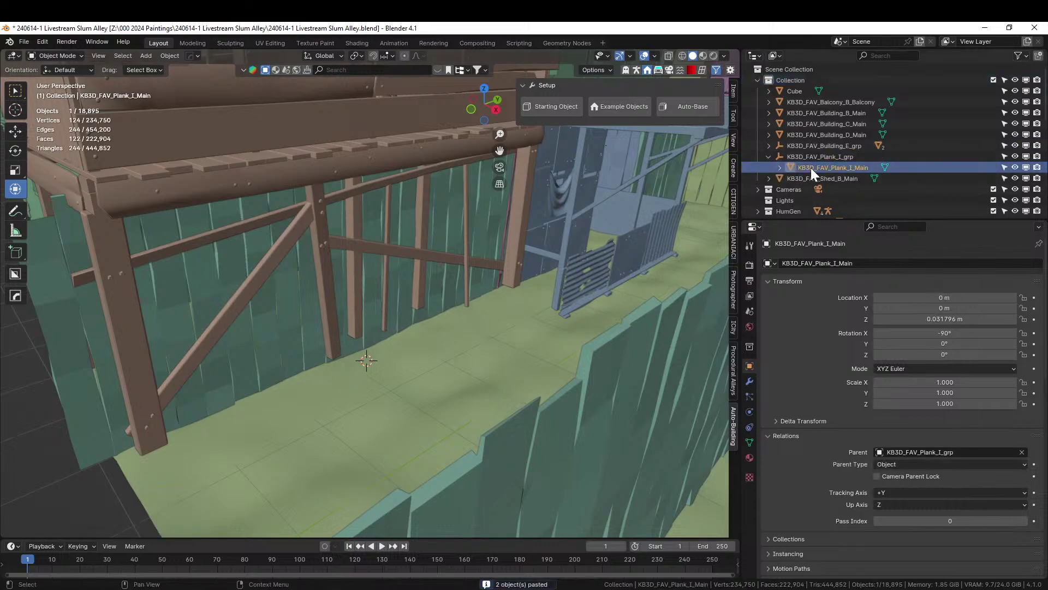
pyautogui.click(1022, 453)
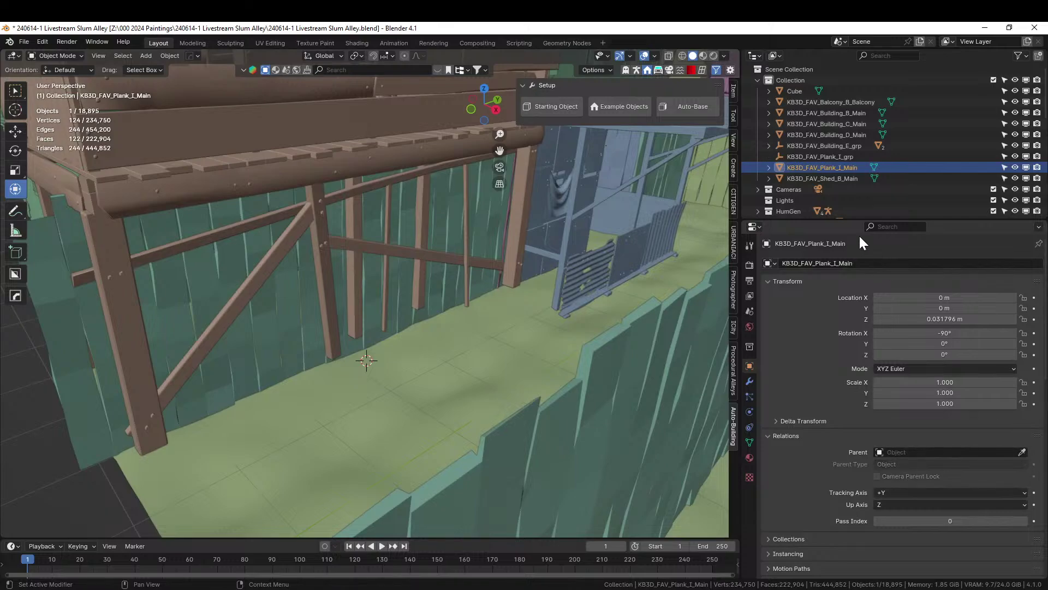
pyautogui.click(820, 158)
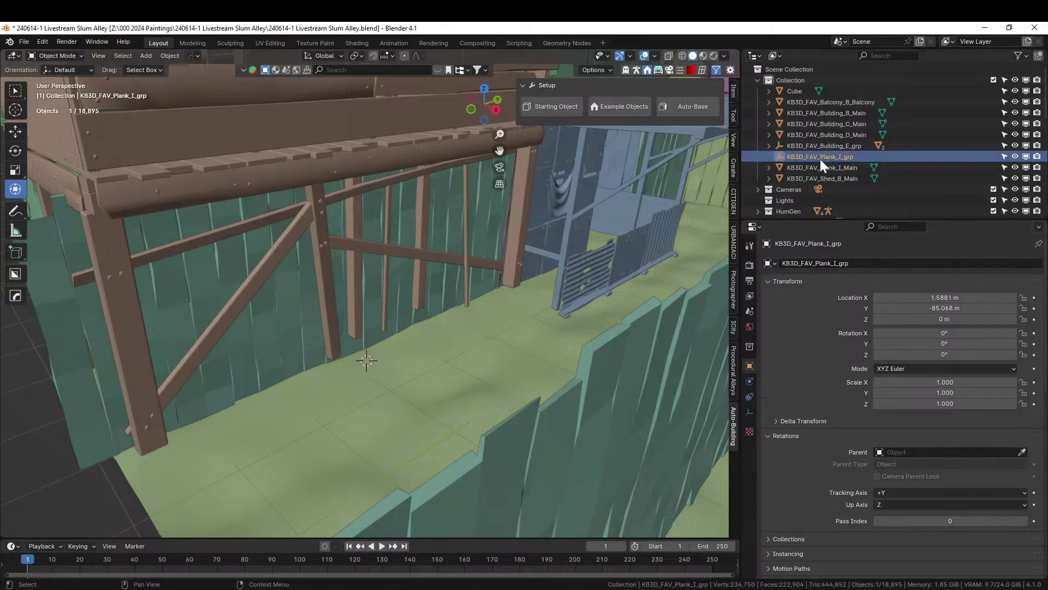
pyautogui.press('Delete')
# Move KB3D_FAV_Plank_I_Main onto the ground beside the stilt building at the alley's end, at about X -1.42 m, Y -15.97 m
pyautogui.click(825, 157)
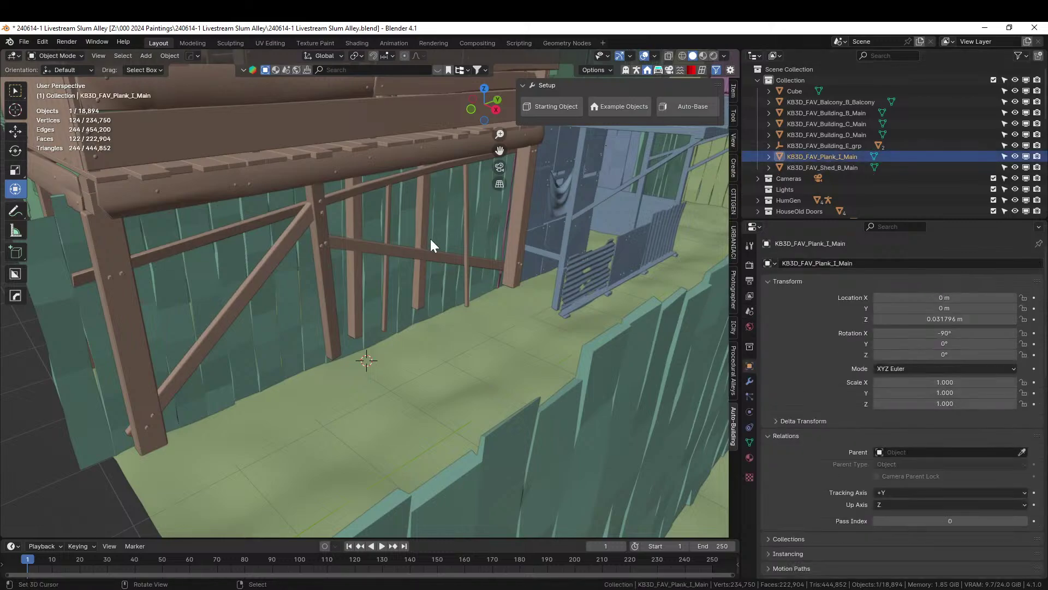
pyautogui.press('KP_Decimal')
pyautogui.scroll(-6, 436, 270)
pyautogui.press('KP_7')
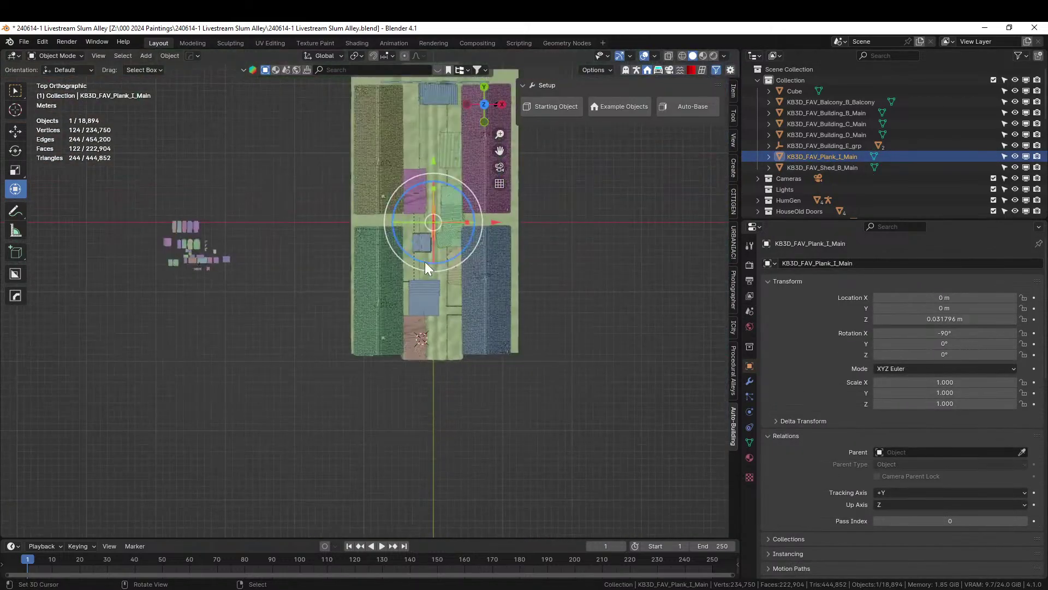
pyautogui.press('g')
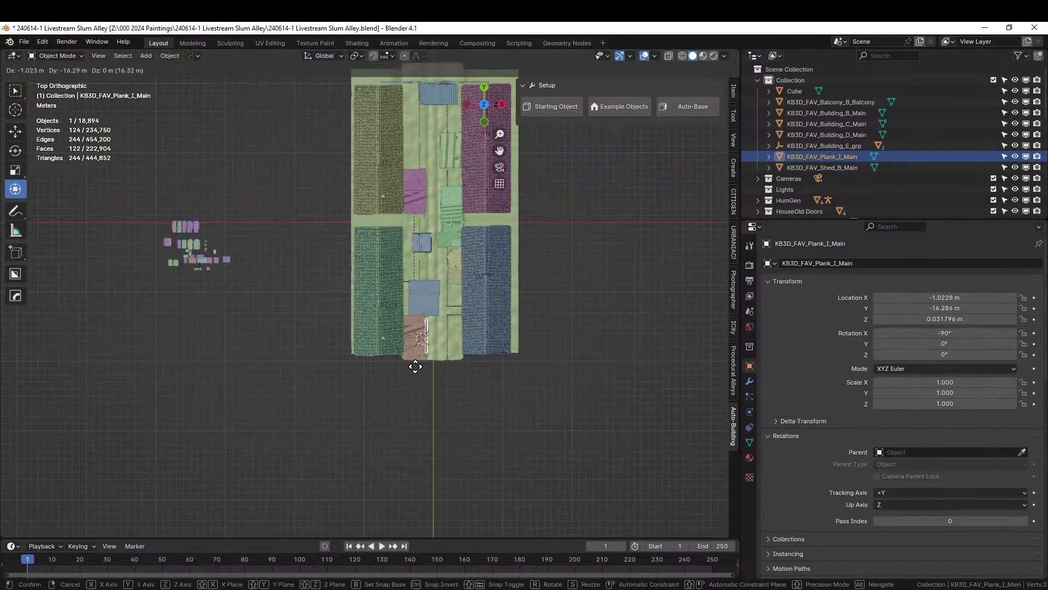
pyautogui.click(417, 364)
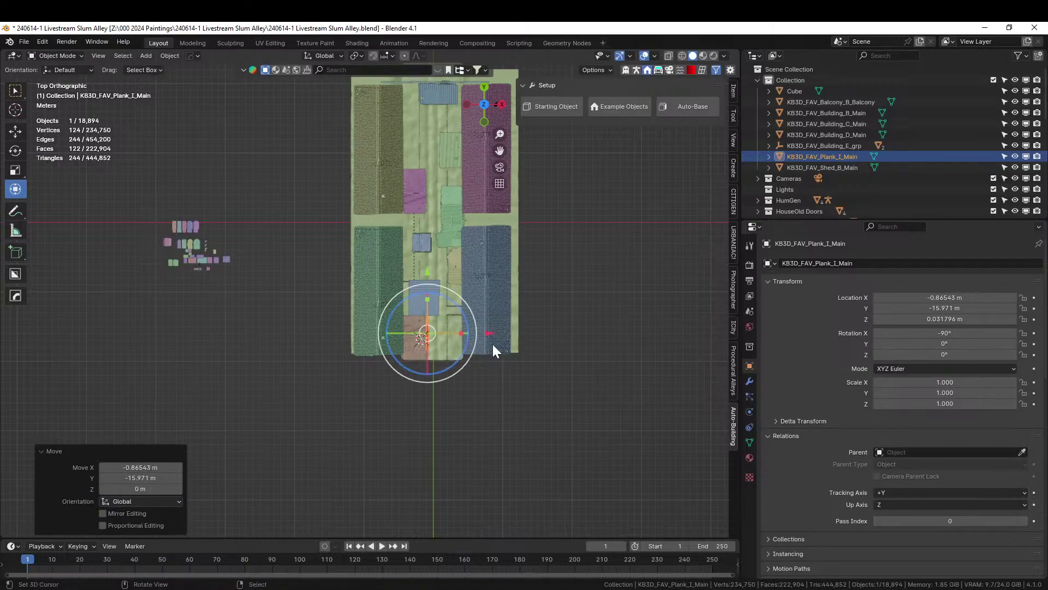
pyautogui.scroll(2, 493, 344)
pyautogui.moveTo(490, 349); pyautogui.dragTo(463, 309, button='middle')
pyautogui.moveTo(431, 293); pyautogui.dragTo(388, 300)
pyautogui.moveTo(388, 300); pyautogui.dragTo(299, 339, button='middle')
pyautogui.keyDown('shift'); pyautogui.moveTo(382, 314); pyautogui.dragTo(510, 321, button='middle'); pyautogui.keyUp('shift')
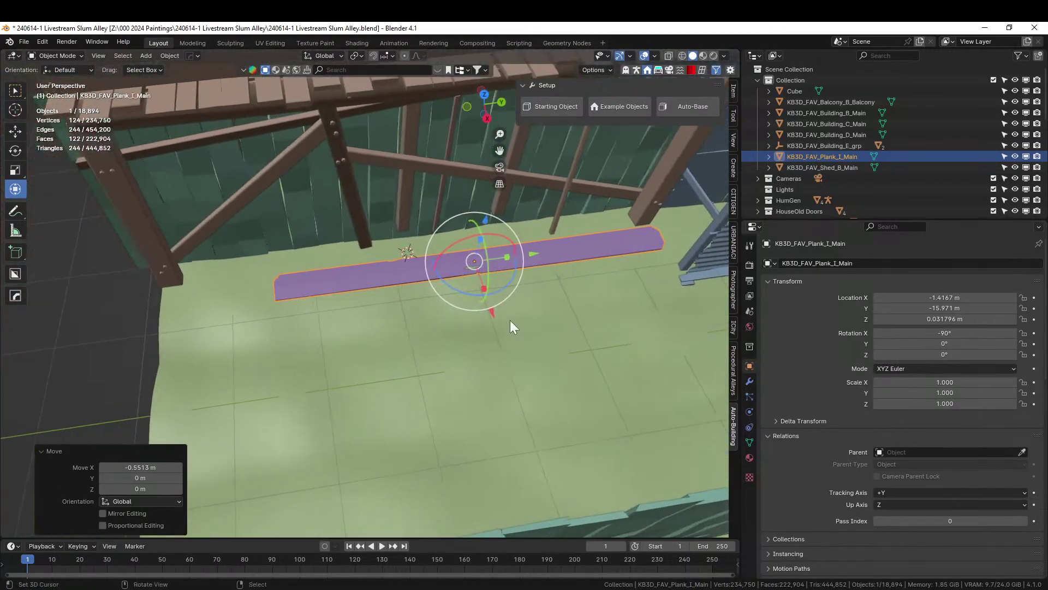
# Make a linked duplicate of the plank about -5.08 m along Y, placed end to end with the original
pyautogui.hotkey('alt', 'd')
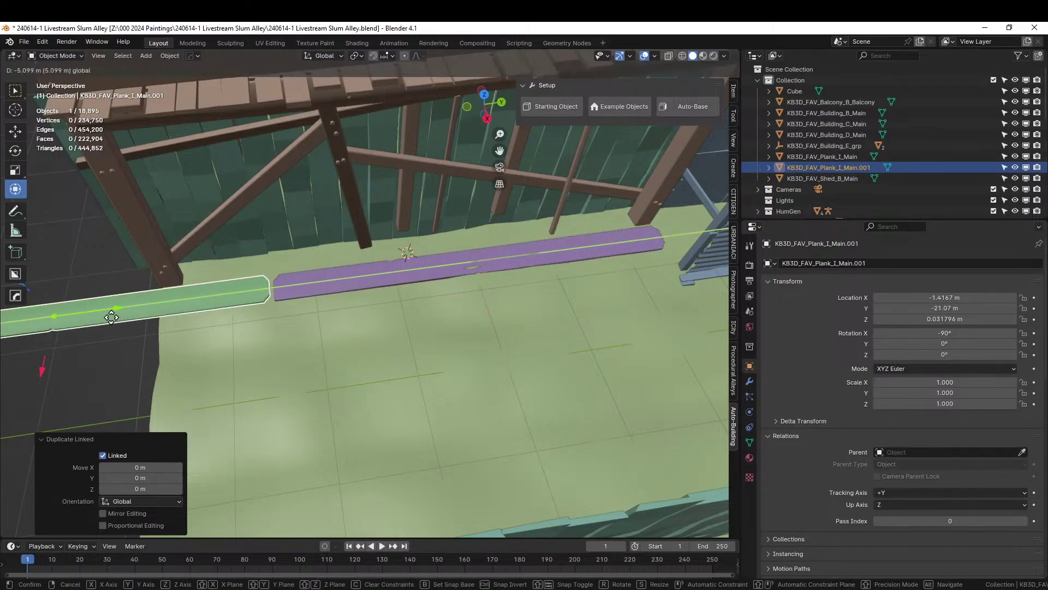
pyautogui.click(113, 319)
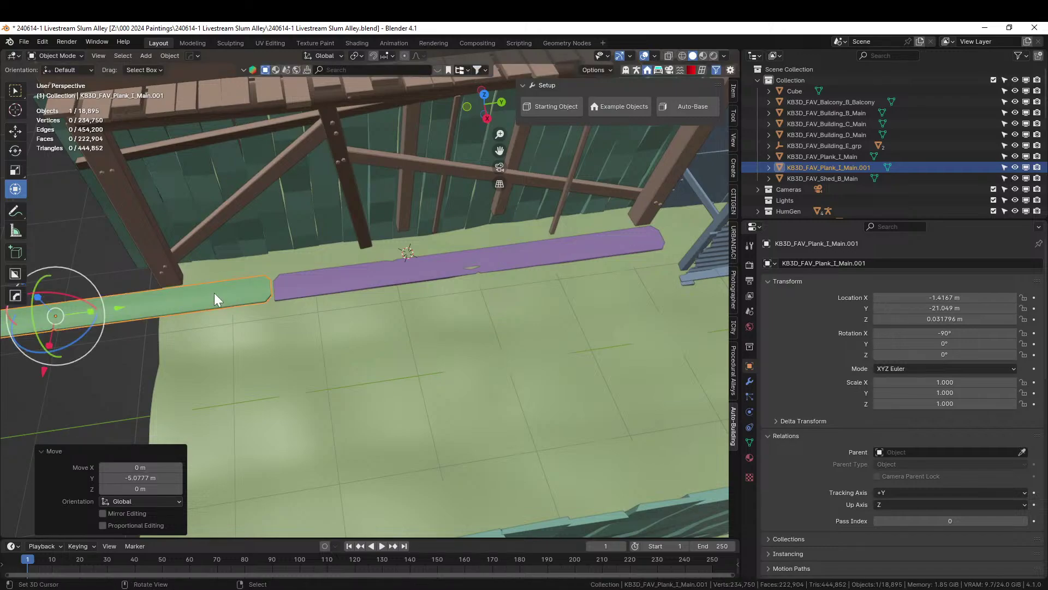
pyautogui.moveTo(214, 293); pyautogui.dragTo(293, 284, button='middle')
# Stack linked duplicates of both planks upward, offset 0.041 m along Z, repeating the duplication for eight extra layers
pyautogui.keyDown('shift'); pyautogui.click(313, 311); pyautogui.keyUp('shift')
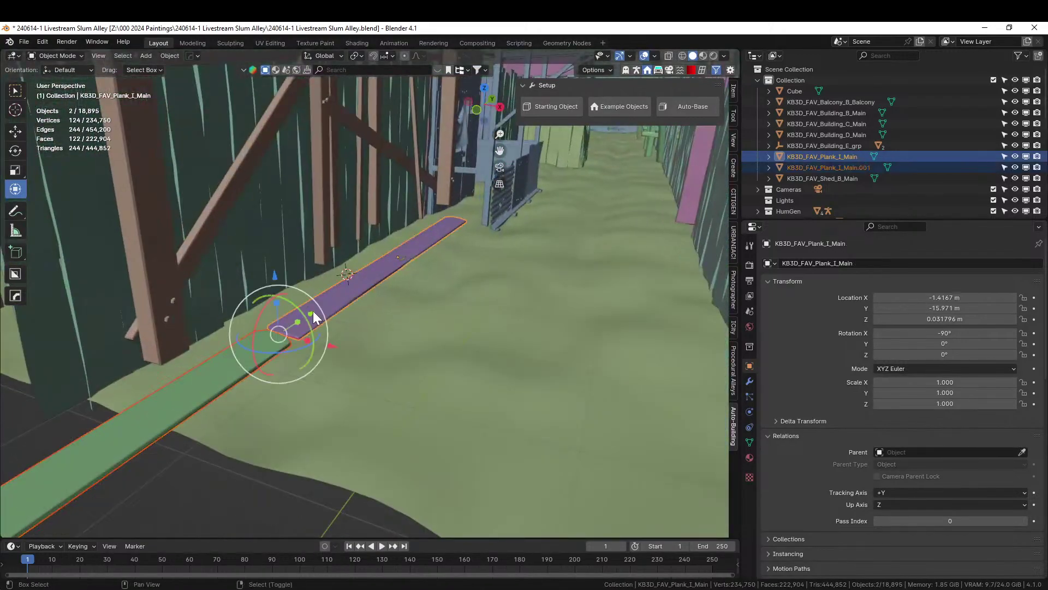
pyautogui.hotkey('alt', 'd')
pyautogui.rightClick(319, 316)
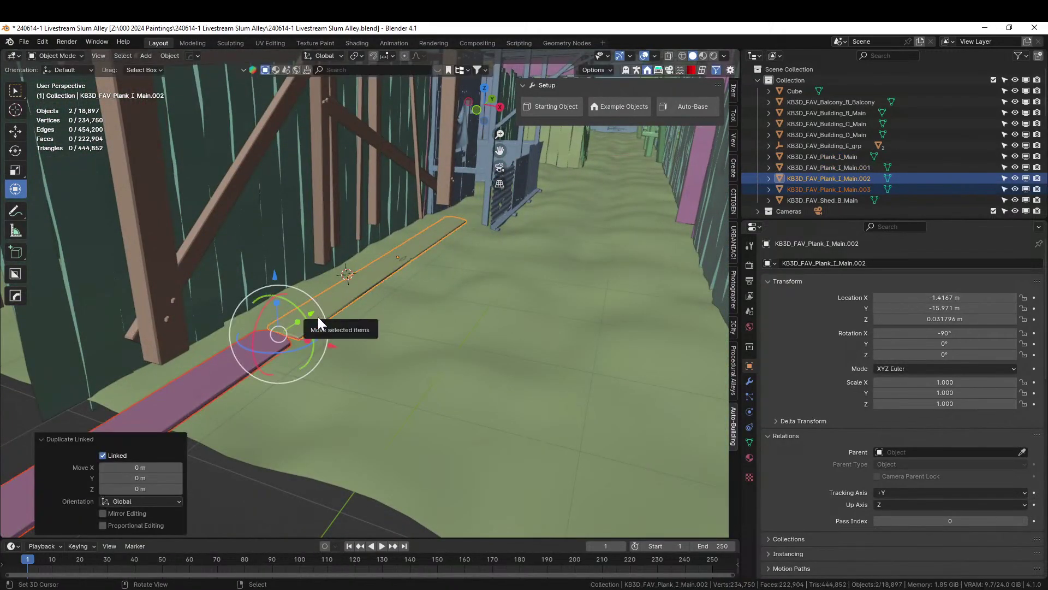
pyautogui.moveTo(141, 489); pyautogui.dragTo(146, 488)
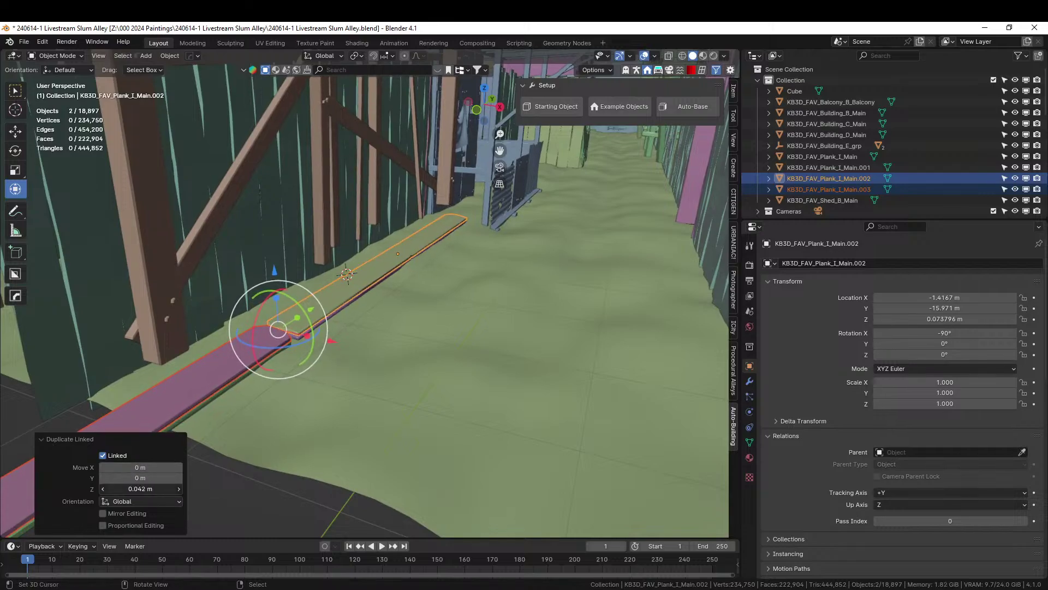
pyautogui.hotkey('shift', 'r')
pyautogui.hotkey('shift', 'r')
pyautogui.hotkey('shift', 'r')
pyautogui.hotkey('shift', 'r')
pyautogui.hotkey('shift', 'r')
pyautogui.hotkey('shift', 'r')
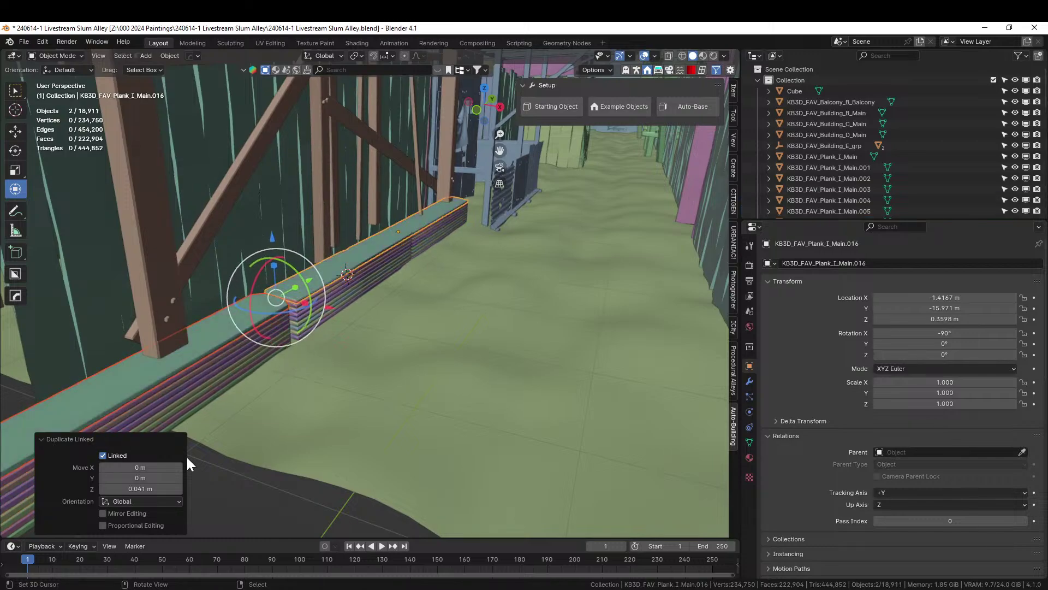
# Undo the topmost plank layer and replace it with linked duplicates about 0.029 m above the layer below
pyautogui.moveTo(187, 457); pyautogui.dragTo(332, 503, button='middle')
pyautogui.hotkey('ctrl', 'z')
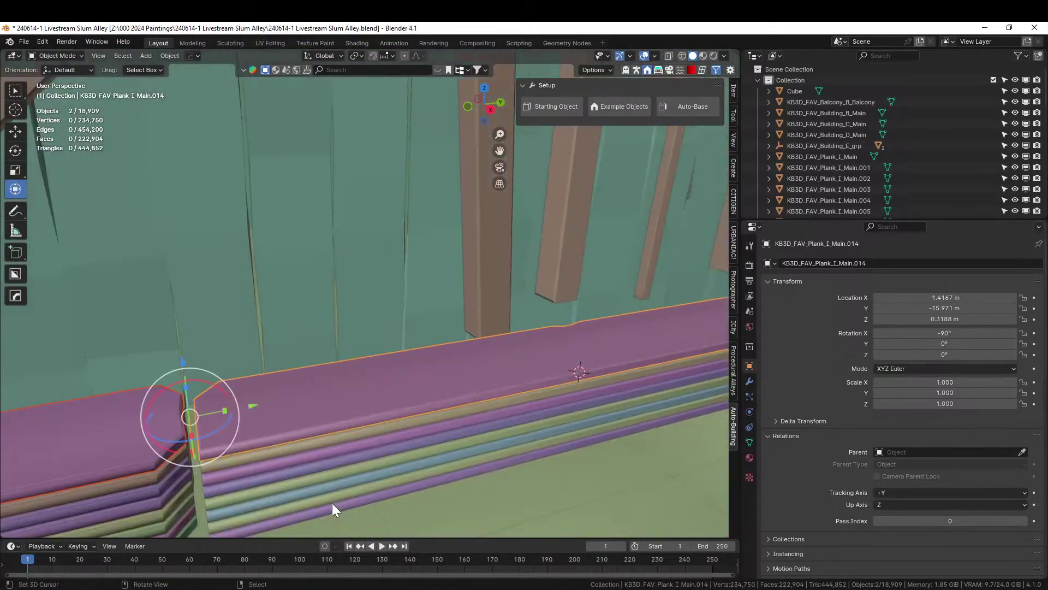
pyautogui.press('shift')
pyautogui.moveTo(251, 502); pyautogui.dragTo(293, 470, button='middle')
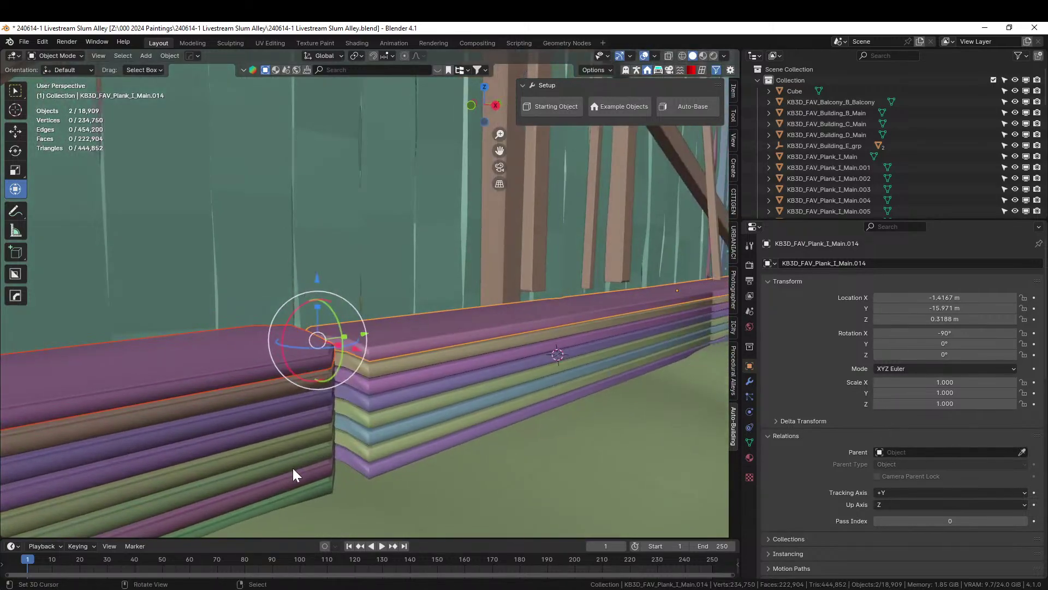
pyautogui.hotkey('alt', 'd')
pyautogui.press('z')
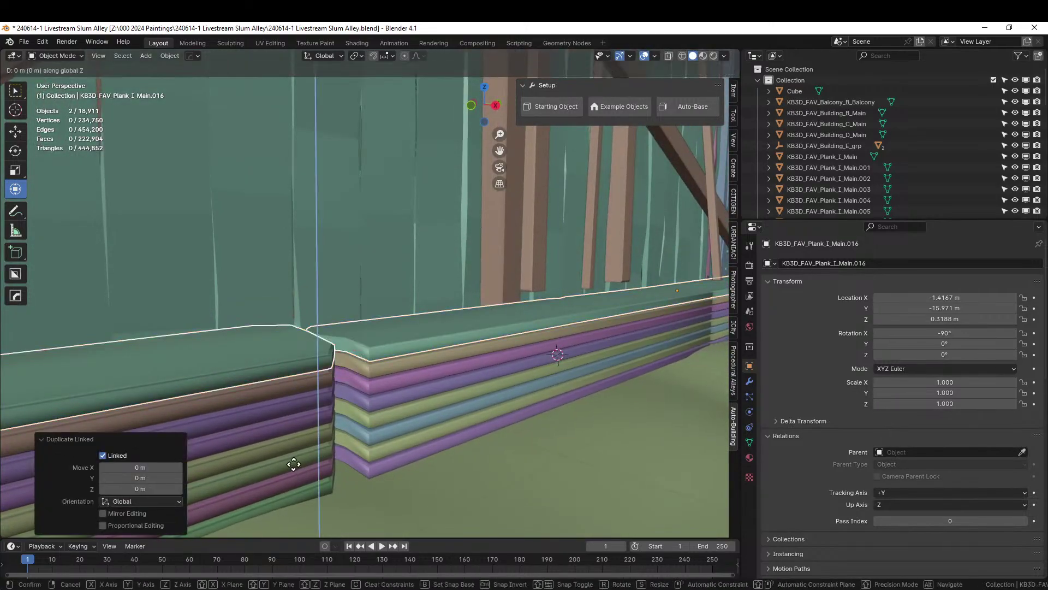
pyautogui.click(306, 361)
pyautogui.moveTo(306, 362); pyautogui.dragTo(336, 374, button='middle')
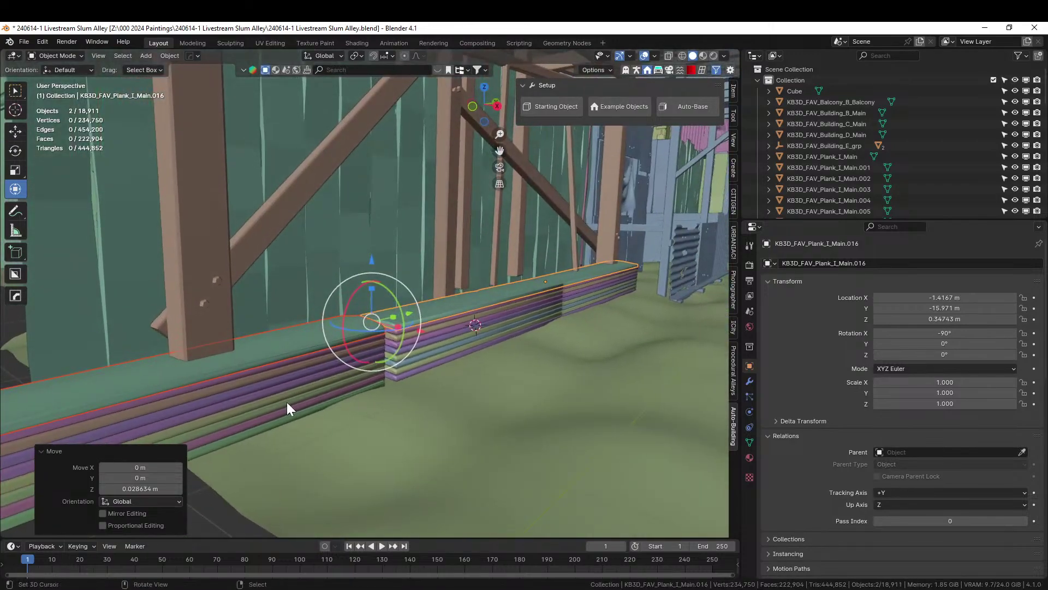
# Stagger the stack by shifting seven planks from different layers, including the top pair, about -0.01 m along X
pyautogui.moveTo(287, 407); pyautogui.dragTo(316, 388, button='middle')
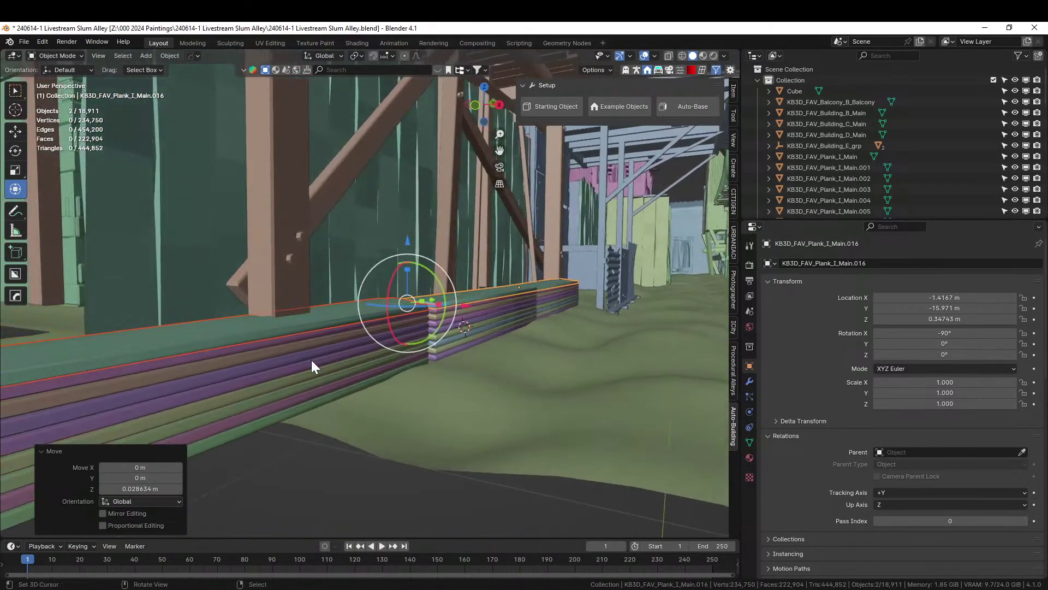
pyautogui.keyDown('shift'); pyautogui.click(300, 365); pyautogui.keyUp('shift')
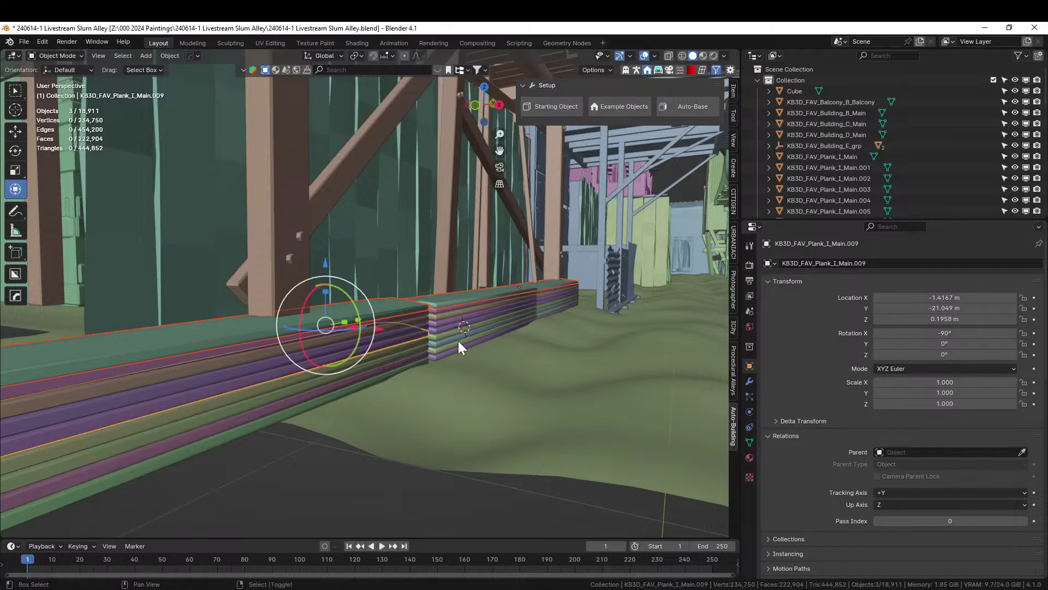
pyautogui.keyDown('shift'); pyautogui.click(474, 324); pyautogui.keyUp('shift')
pyautogui.keyDown('shift'); pyautogui.click(337, 380); pyautogui.keyUp('shift')
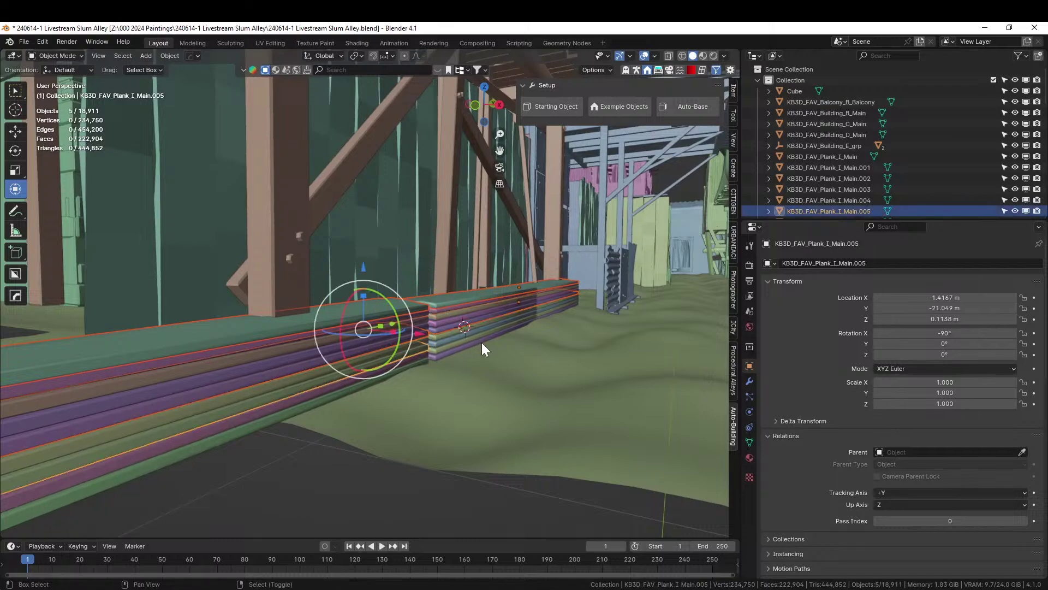
pyautogui.keyDown('shift'); pyautogui.click(401, 336); pyautogui.keyUp('shift')
pyautogui.keyDown('shift'); pyautogui.click(313, 352); pyautogui.keyUp('shift')
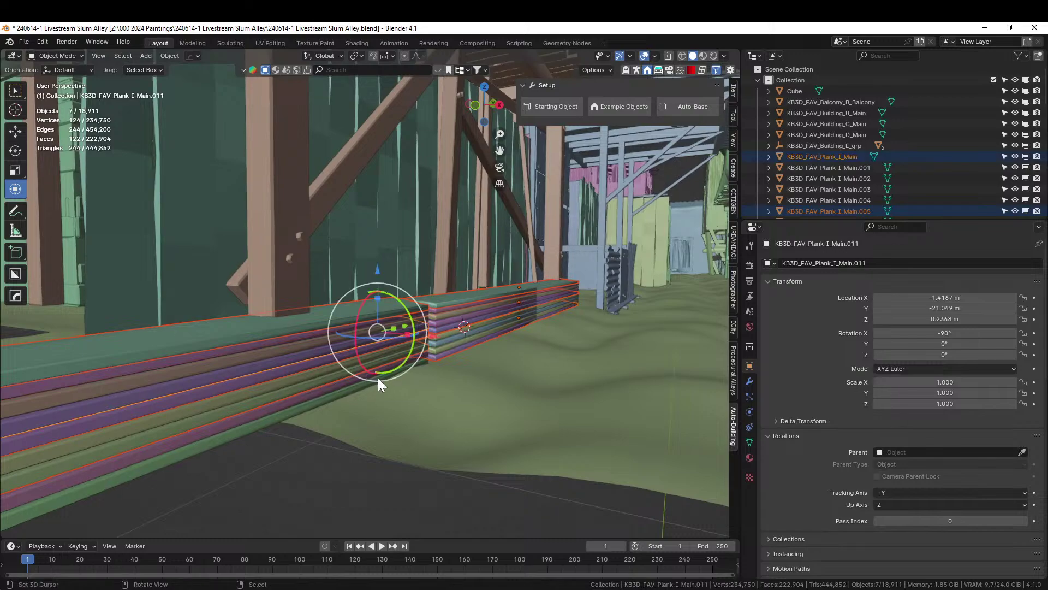
pyautogui.press('KP_Decimal')
pyautogui.press('g')
pyautogui.press('y')
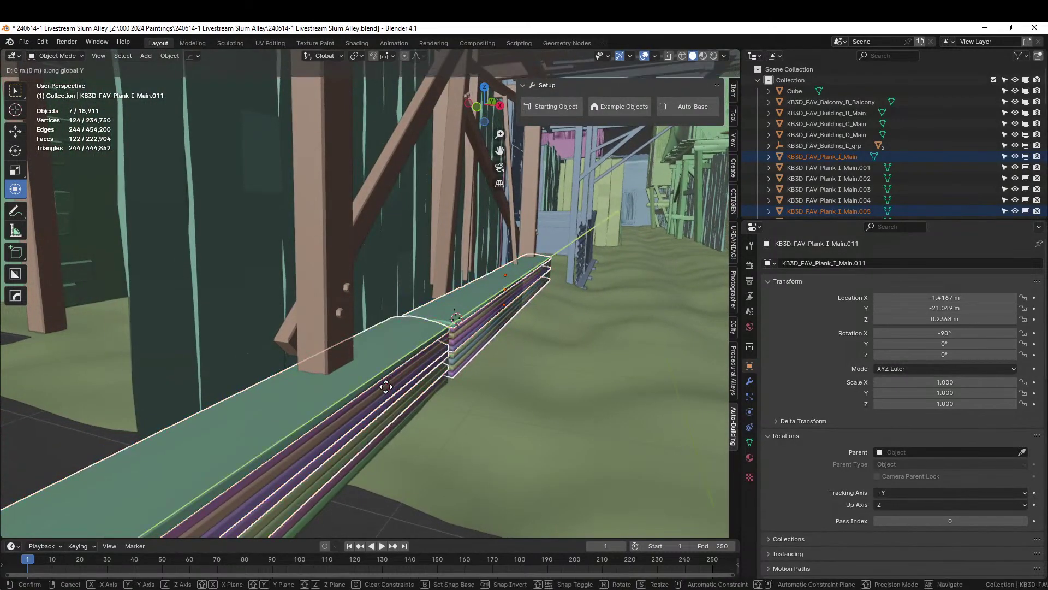
pyautogui.press('Escape')
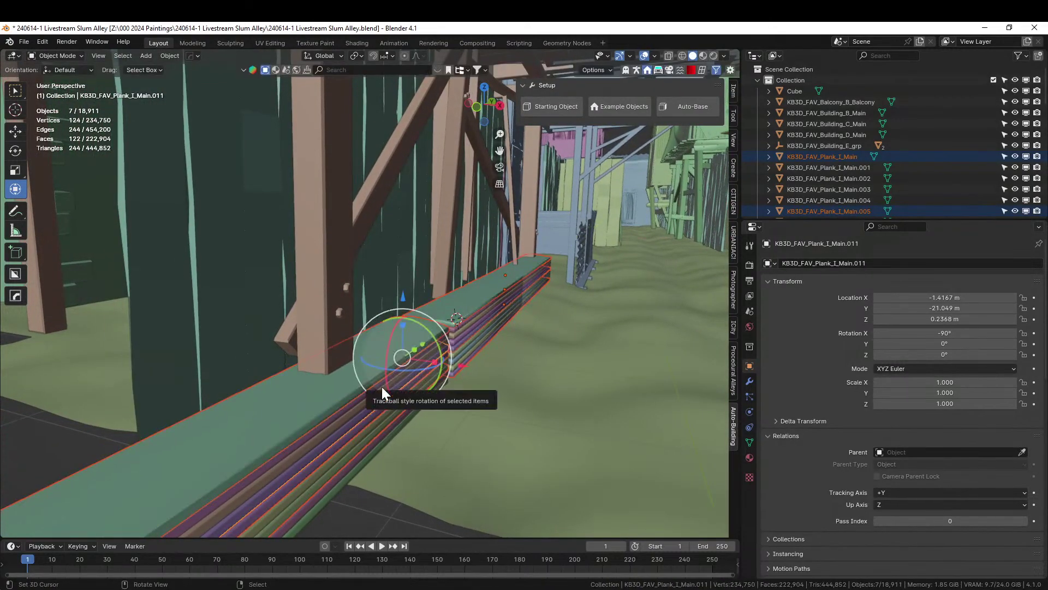
pyautogui.press('g')
pyautogui.press('x')
pyautogui.click(379, 386)
pyautogui.moveTo(392, 388); pyautogui.dragTo(454, 376, button='middle')
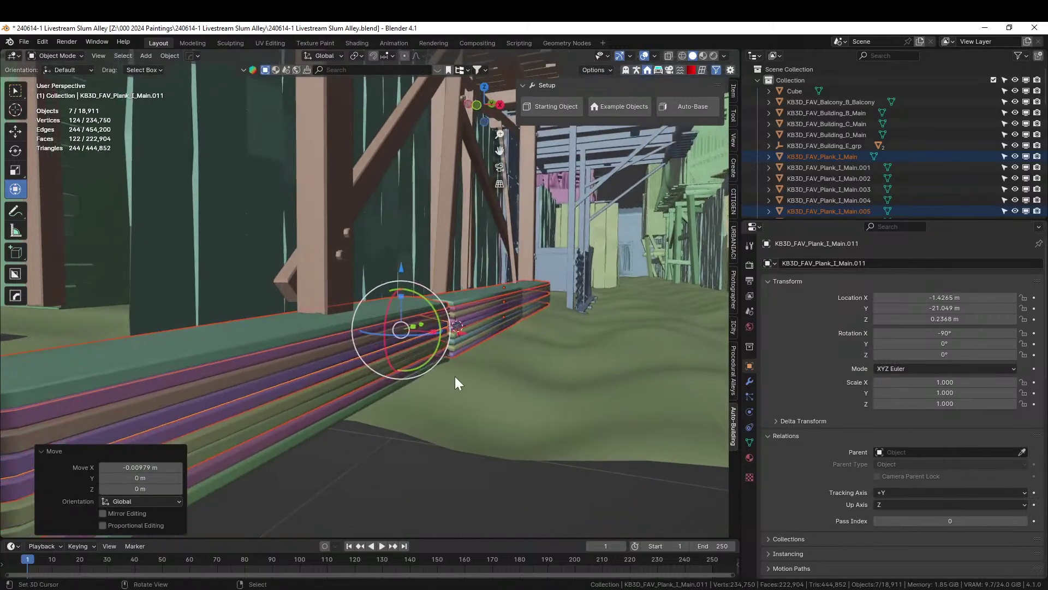
# Deselect the planks and save the slum alley file
pyautogui.click(457, 382)
pyautogui.scroll(-3, 457, 377)
pyautogui.scroll(-2, 545, 398)
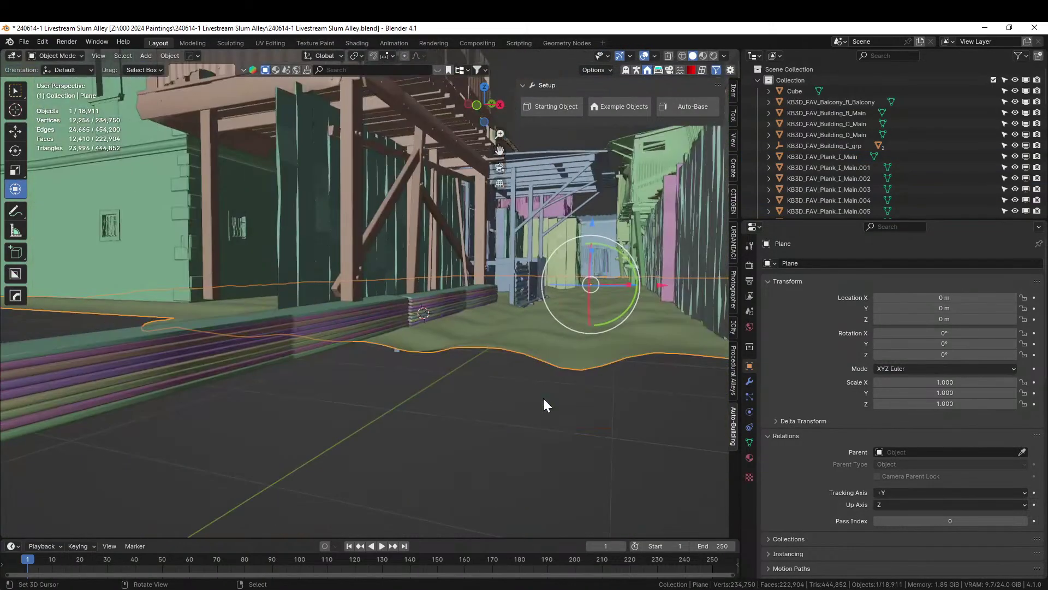
pyautogui.moveTo(544, 403); pyautogui.dragTo(522, 379, button='middle')
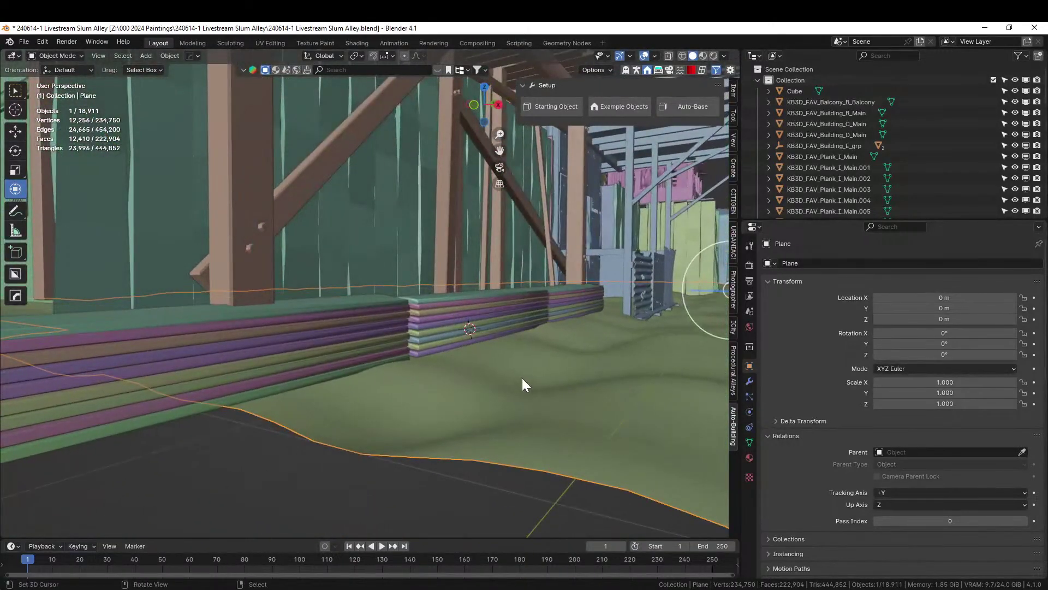
pyautogui.hotkey('ctrl', 's')
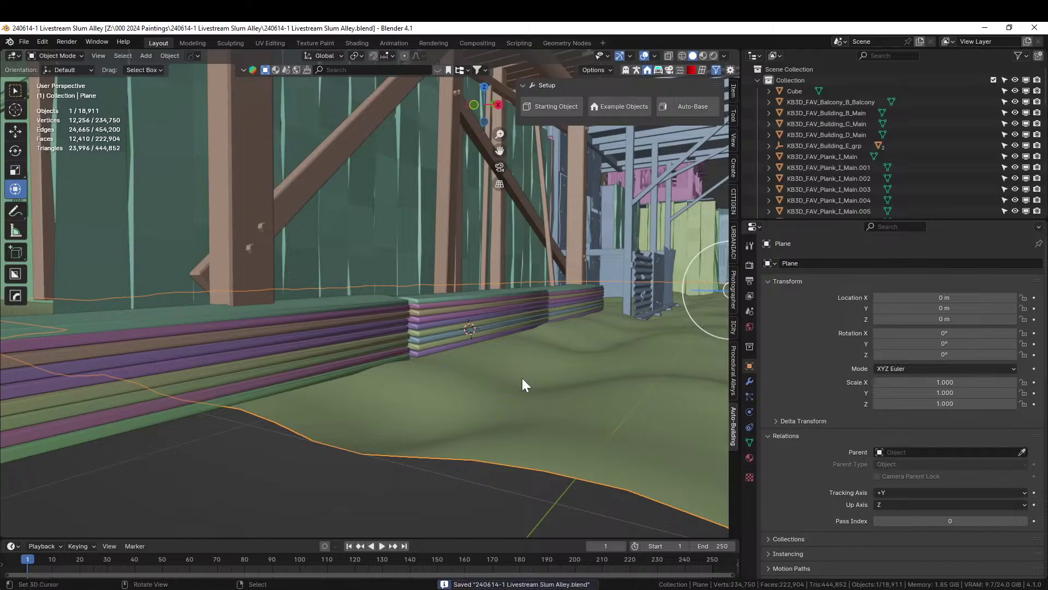
pyautogui.moveTo(522, 378); pyautogui.dragTo(320, 210, button='middle')
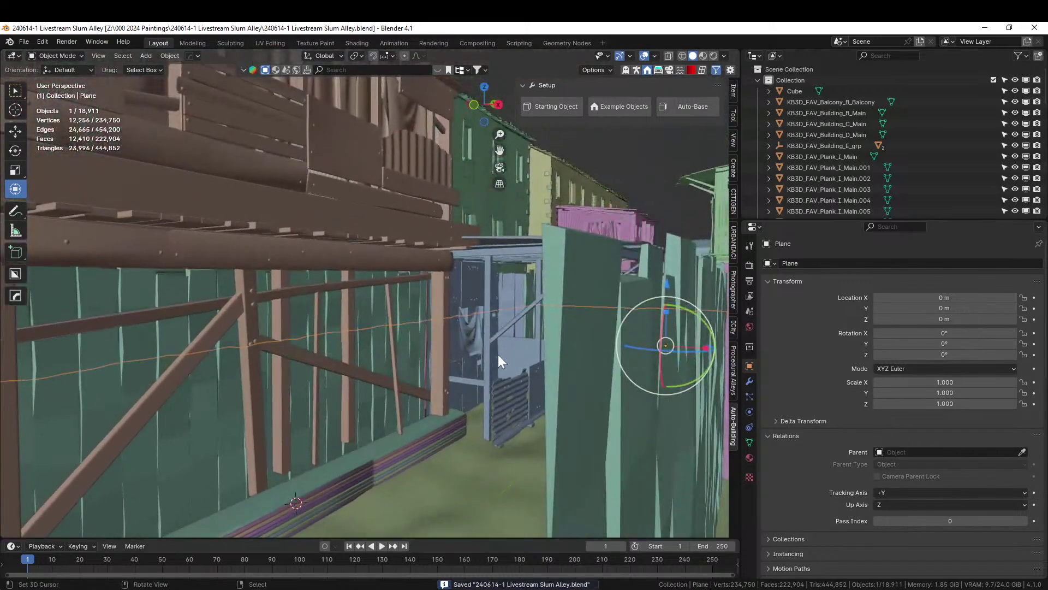
pyautogui.moveTo(498, 354); pyautogui.dragTo(447, 236, button='middle')
pyautogui.click(318, 386)
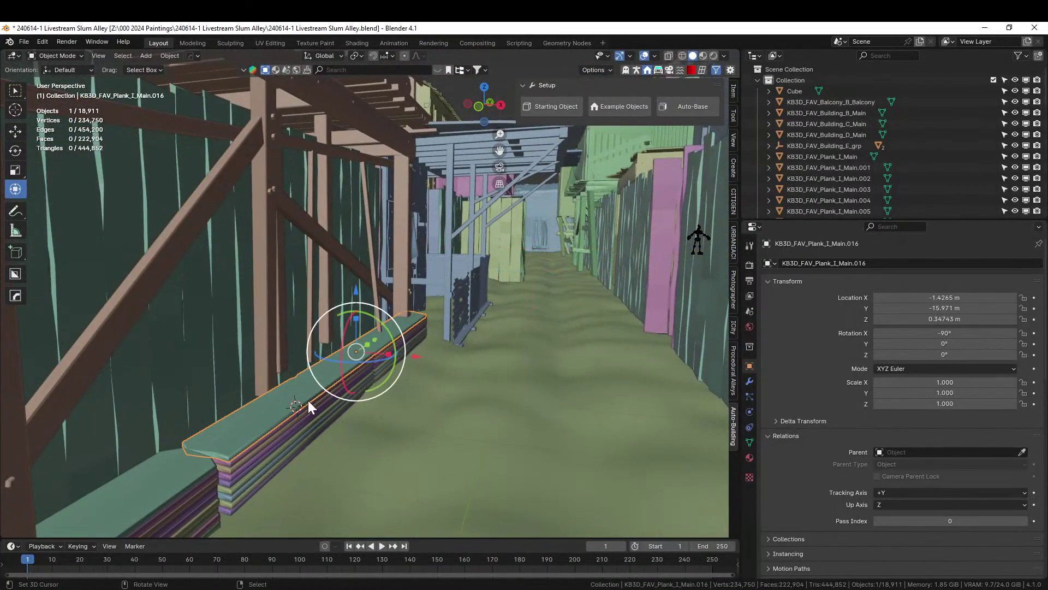
pyautogui.press('c')
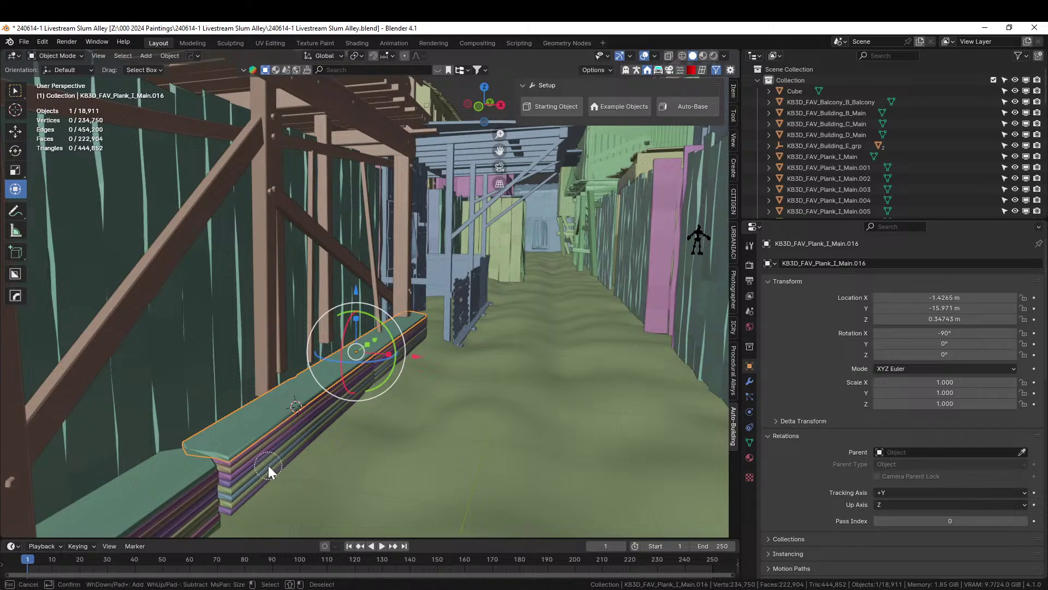
pyautogui.rightClick(259, 459)
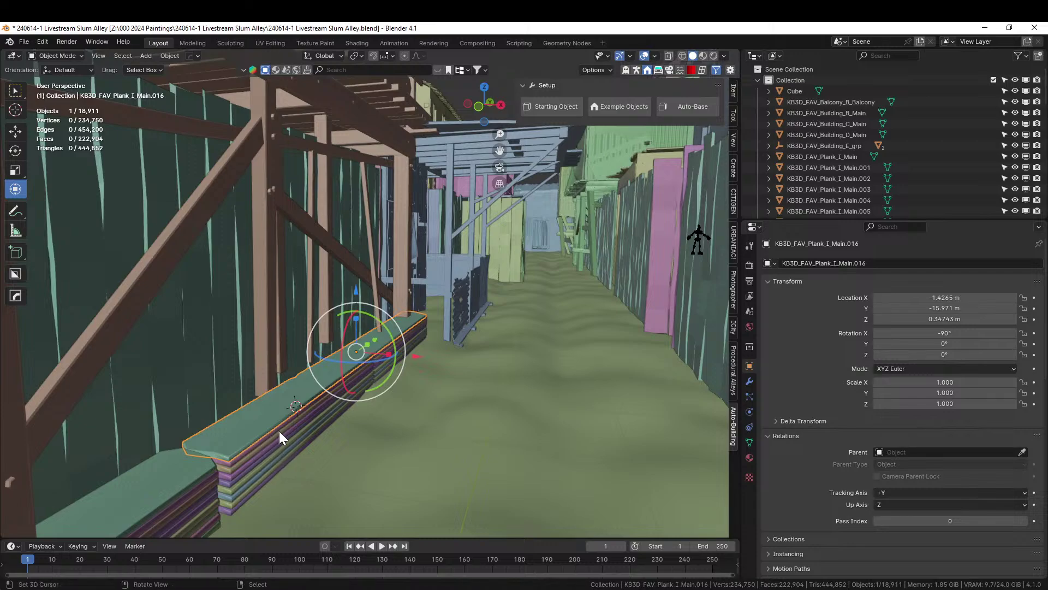
pyautogui.moveTo(279, 430); pyautogui.dragTo(201, 433, button='middle')
pyautogui.keyDown('shift'); pyautogui.click(269, 395); pyautogui.keyUp('shift')
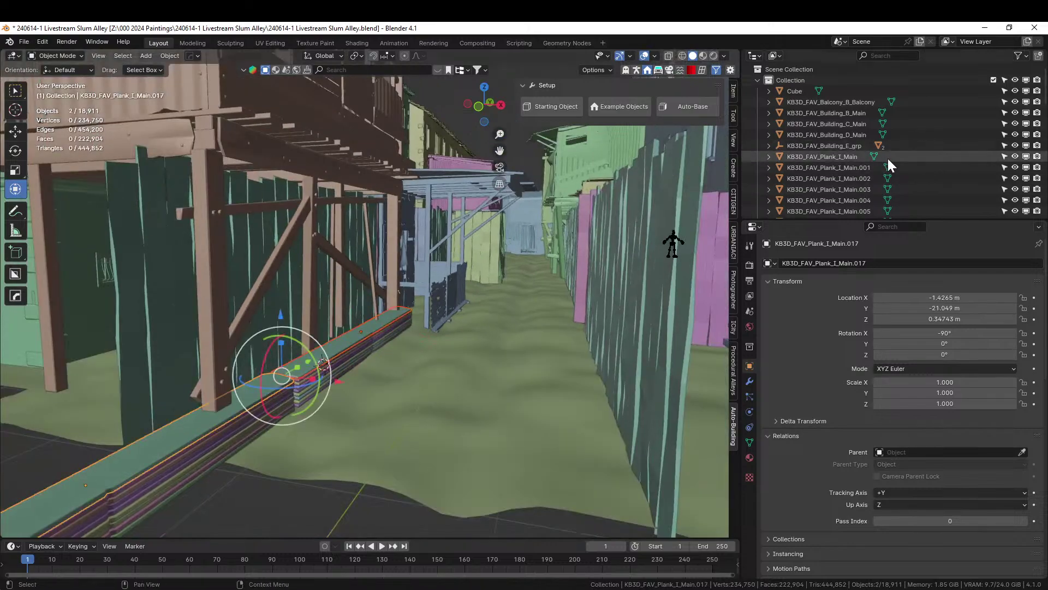
# Delete the stacked plank duplicates KB3D_FAV_Plank_I_Main.002 through KB3D_FAV_Plank_I_Main.017, keeping the two ground planks
pyautogui.click(860, 168)
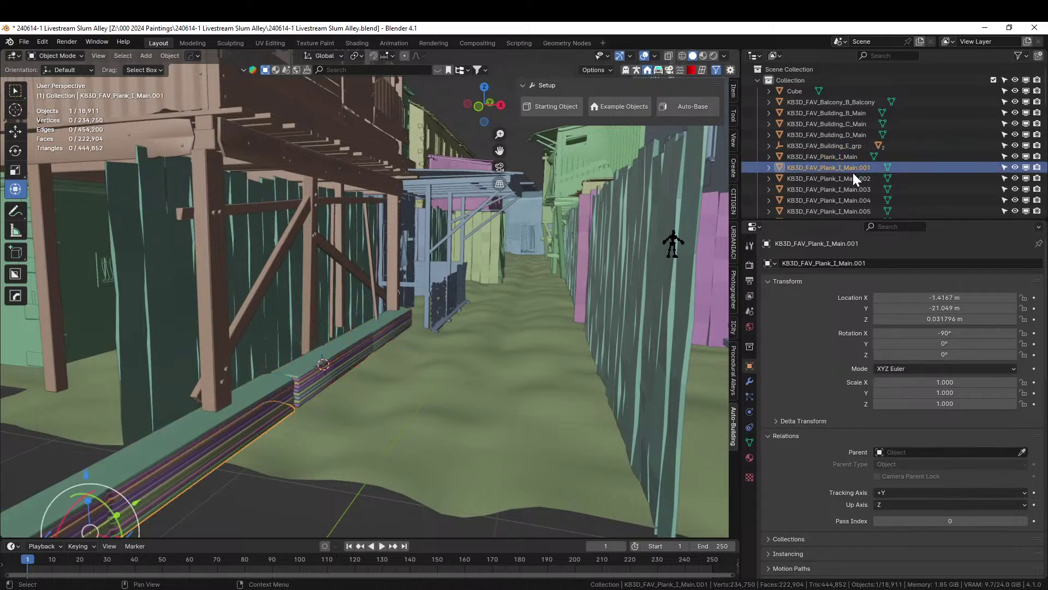
pyautogui.click(852, 178)
pyautogui.scroll(-8, 851, 178)
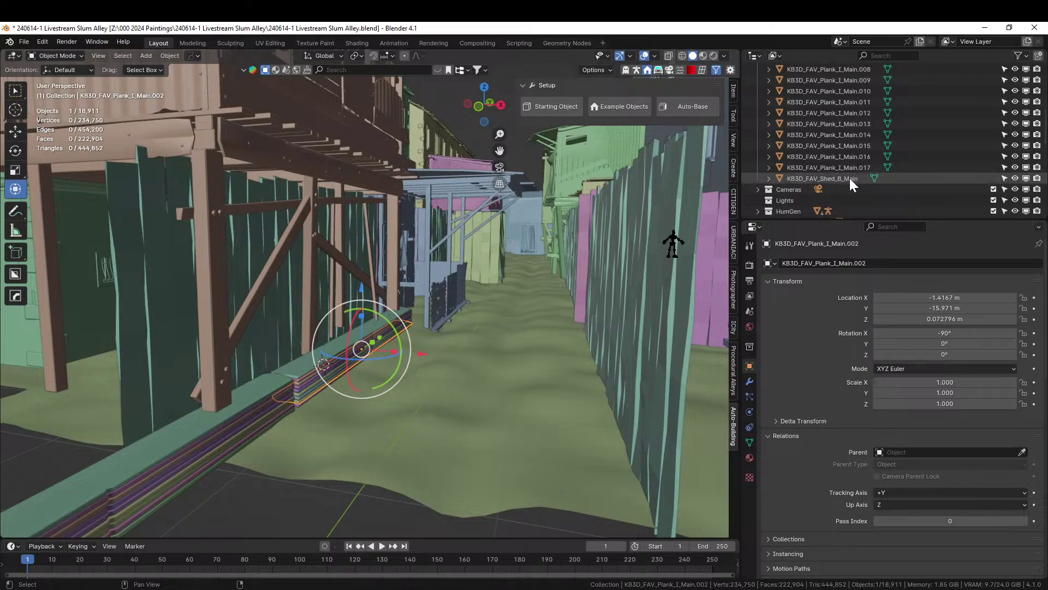
pyautogui.keyDown('shift'); pyautogui.click(850, 167); pyautogui.keyUp('shift')
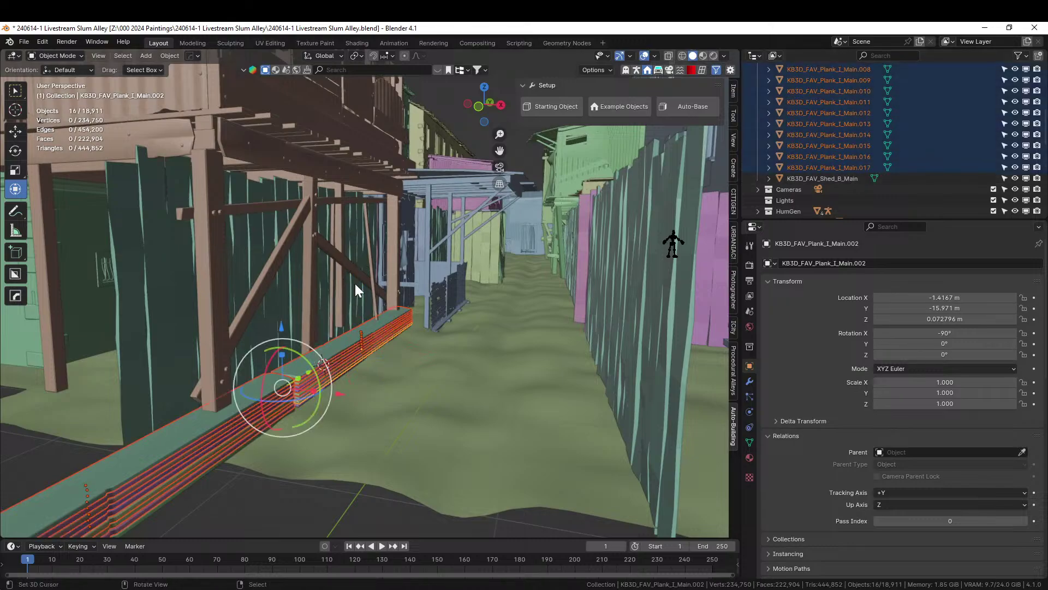
pyautogui.press('Delete')
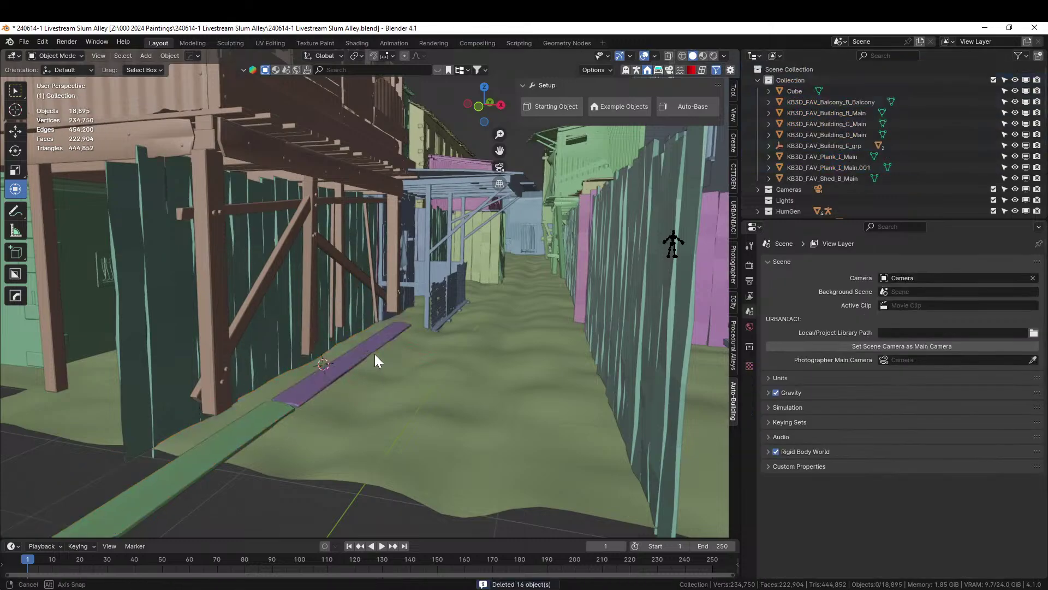
pyautogui.moveTo(375, 354); pyautogui.dragTo(411, 324, button='middle')
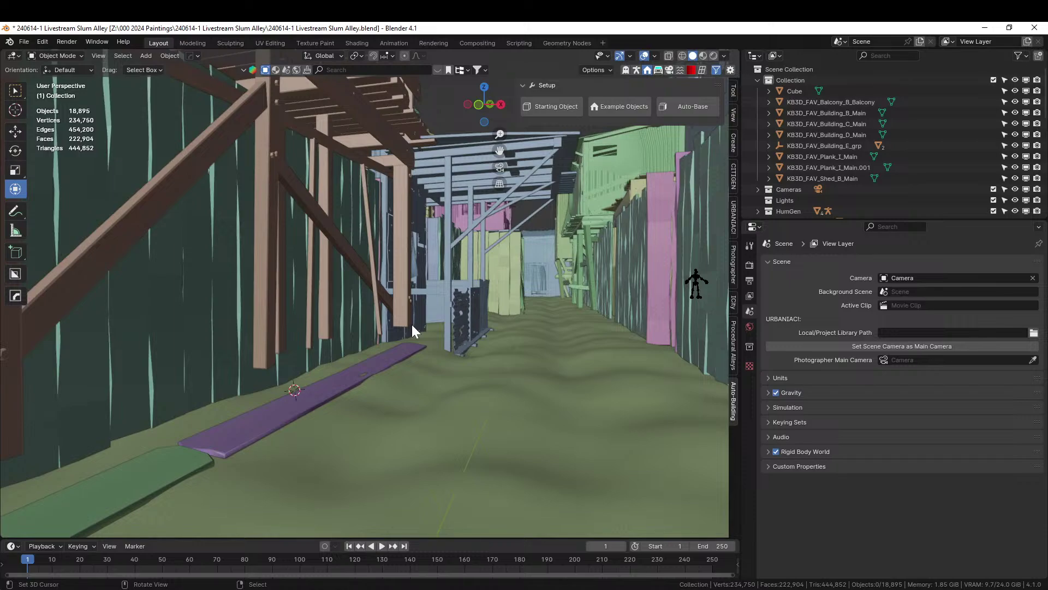
# Inspect the stilt building's posts, the ground planks and the surrounding fences from several angles
pyautogui.moveTo(412, 324)
pyautogui.mouseDown(button='middle')
pyautogui.moveTo(493, 306)
pyautogui.moveTo(430, 323)
pyautogui.mouseUp(button='middle')
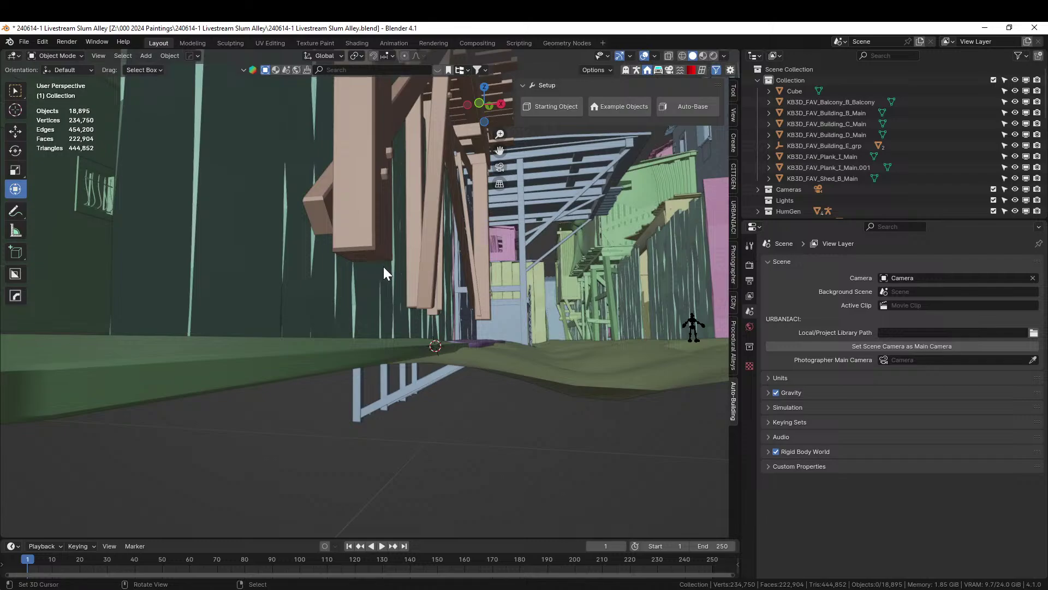
pyautogui.moveTo(383, 267); pyautogui.dragTo(361, 353, button='middle')
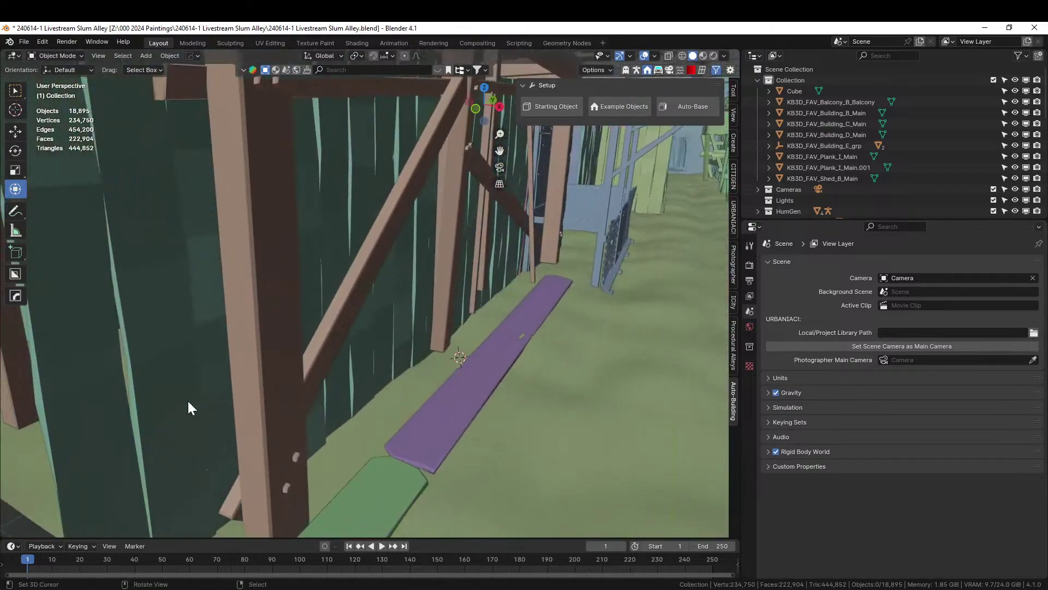
pyautogui.moveTo(188, 398); pyautogui.dragTo(243, 378, button='middle')
pyautogui.click(312, 338)
pyautogui.moveTo(326, 352); pyautogui.dragTo(322, 438, button='middle')
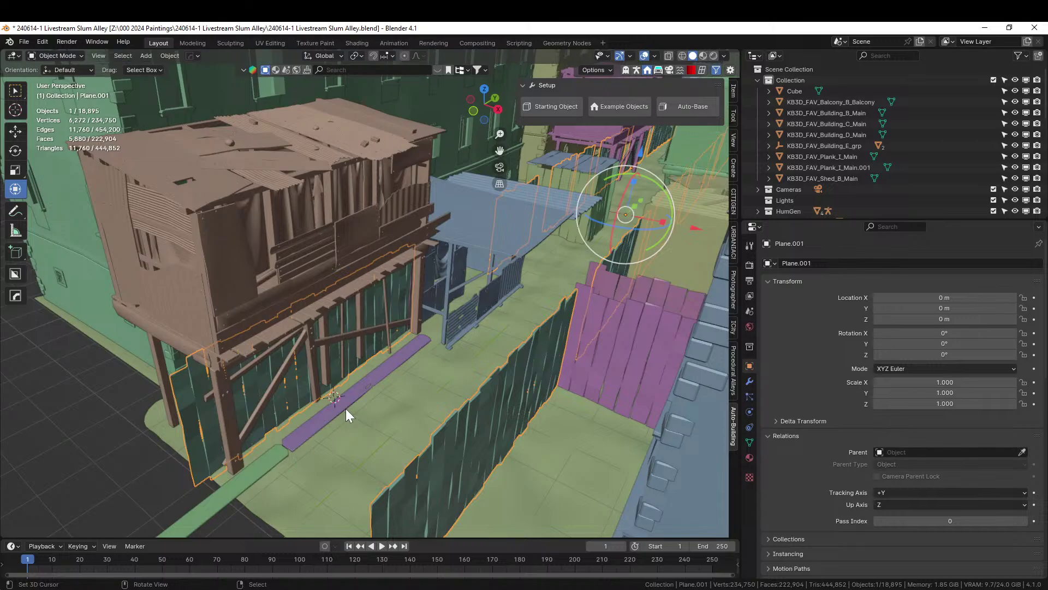
pyautogui.moveTo(568, 284); pyautogui.dragTo(548, 324, button='middle')
pyautogui.click(615, 388)
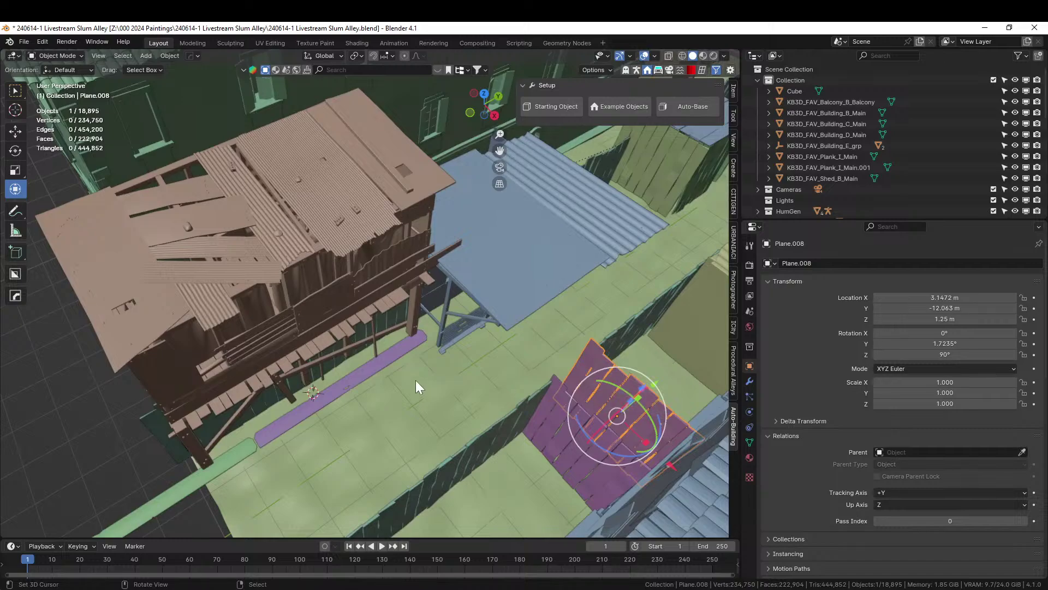
# Add a cube at the 3D cursor under the stilt building, scaled to about 0.292 and stretched along Y to about 3.345
pyautogui.moveTo(274, 278); pyautogui.dragTo(302, 356, button='middle')
pyautogui.hotkey('shift', 'a')
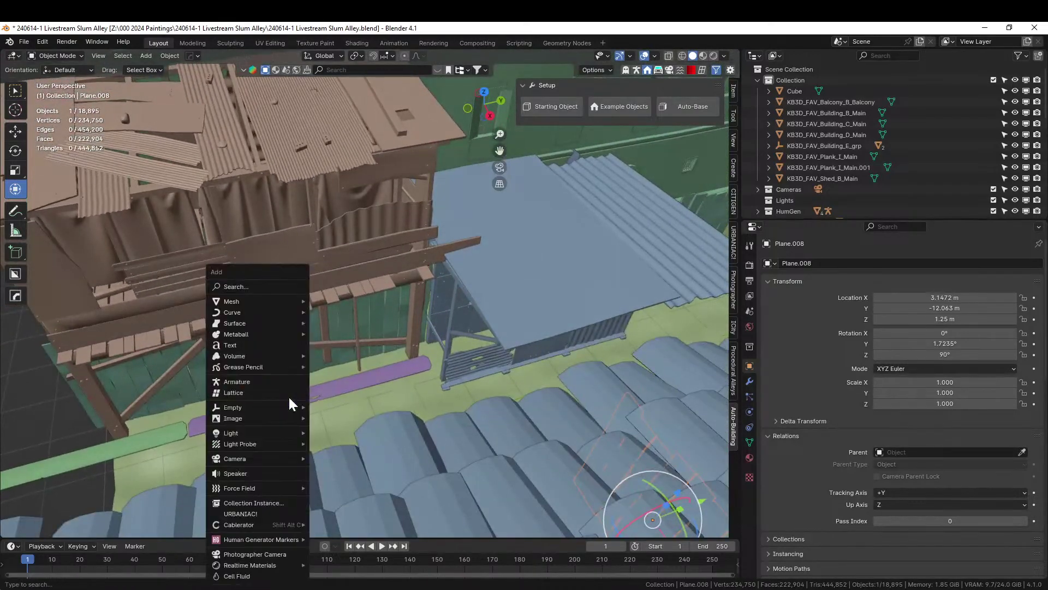
pyautogui.moveTo(257, 303)
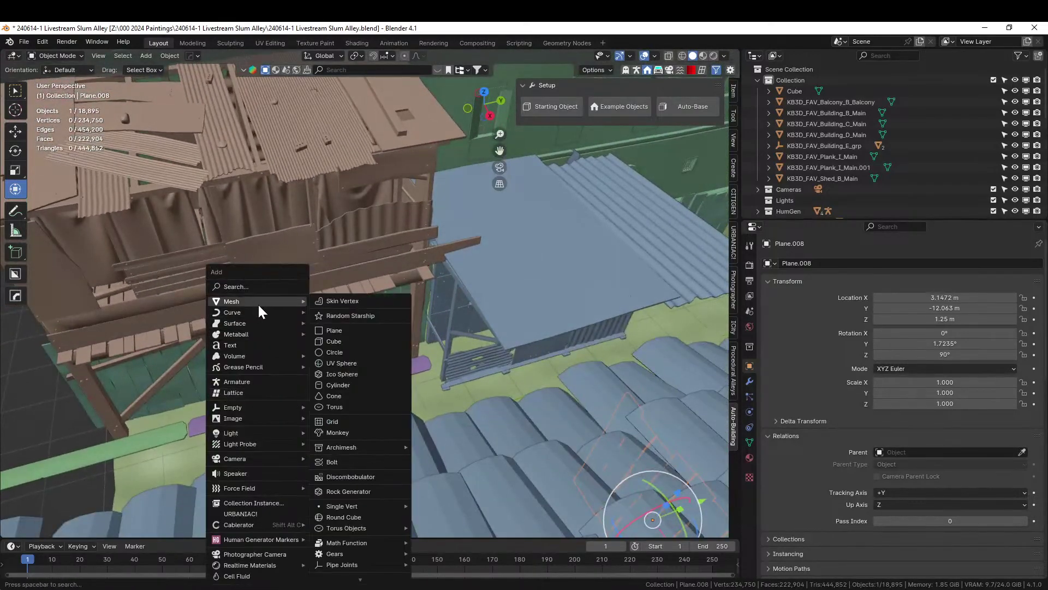
pyautogui.click(348, 339)
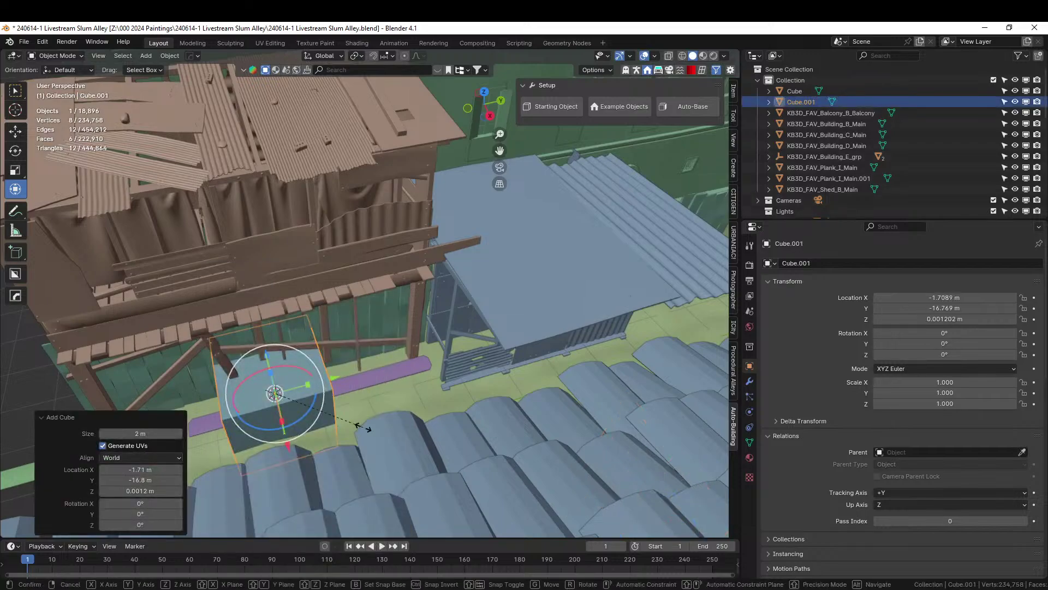
pyautogui.press('s')
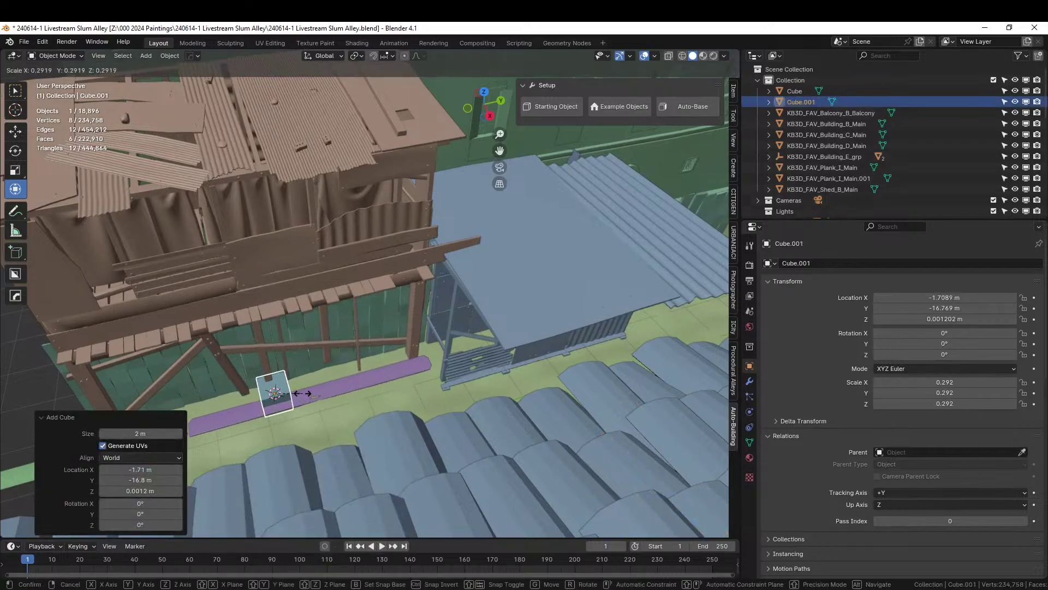
pyautogui.click(303, 394)
pyautogui.press('s')
pyautogui.press('y')
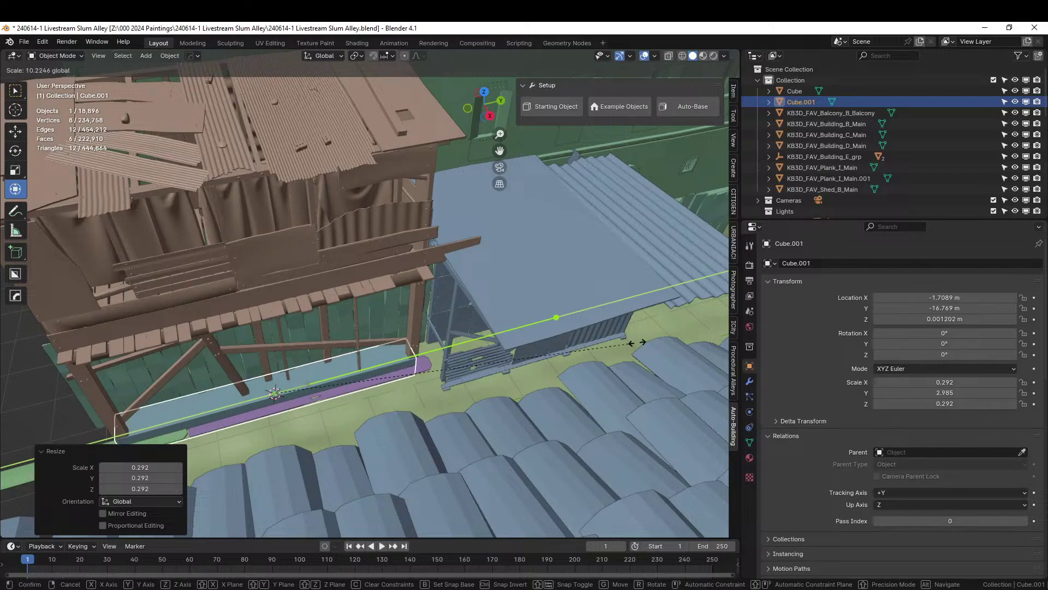
pyautogui.click(455, 352)
# Adjust the block's height along Z to about 0.05 m so its top meets the bases of the stilt posts
pyautogui.moveTo(455, 352); pyautogui.dragTo(383, 406, button='middle')
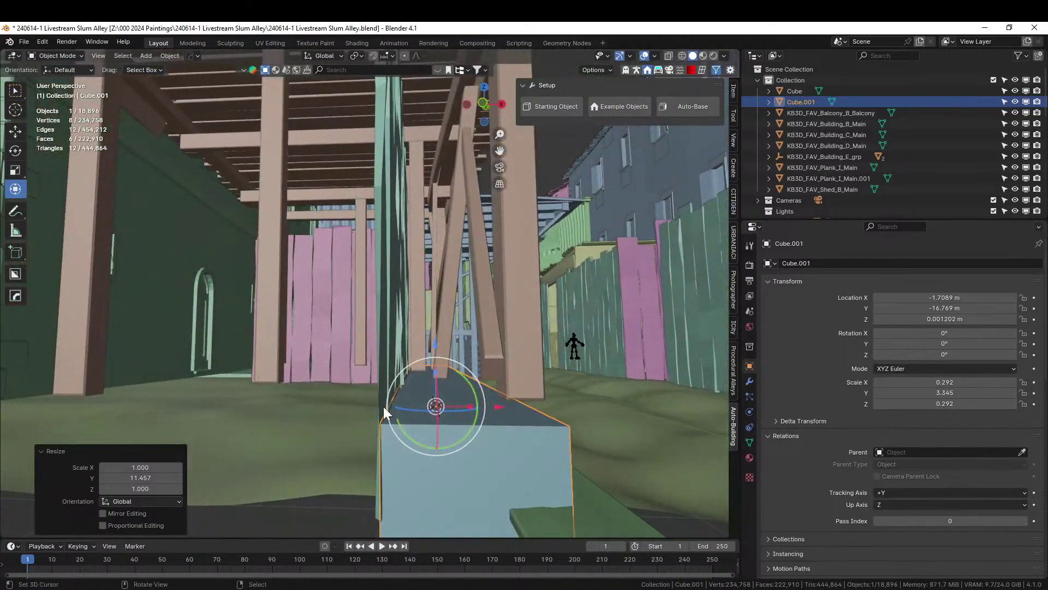
pyautogui.press('g')
pyautogui.press('z')
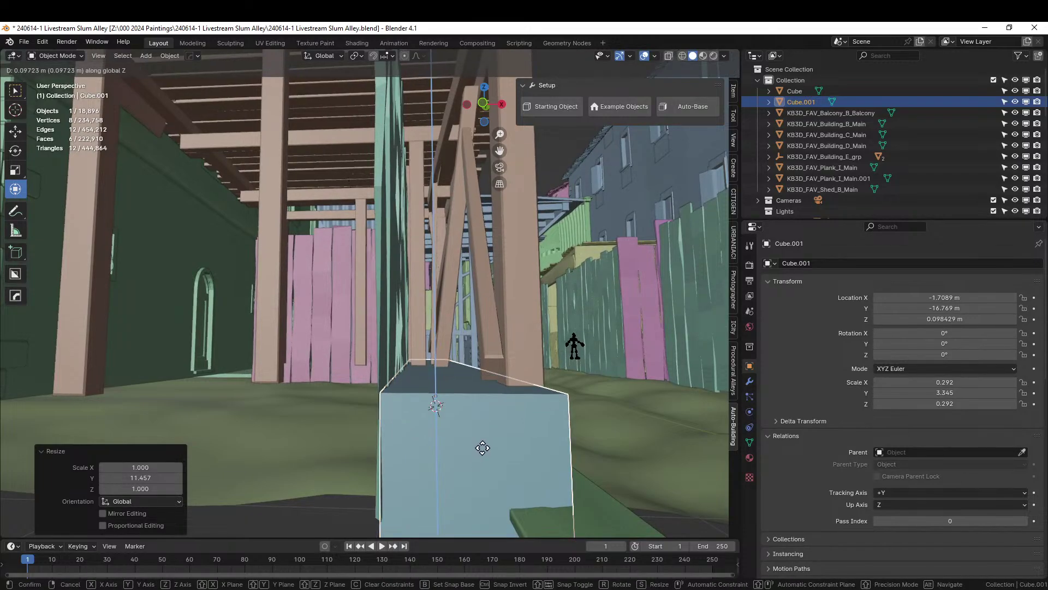
pyautogui.click(483, 445)
pyautogui.moveTo(482, 445); pyautogui.dragTo(631, 395, button='middle')
pyautogui.scroll(2, 555, 435)
pyautogui.press('g')
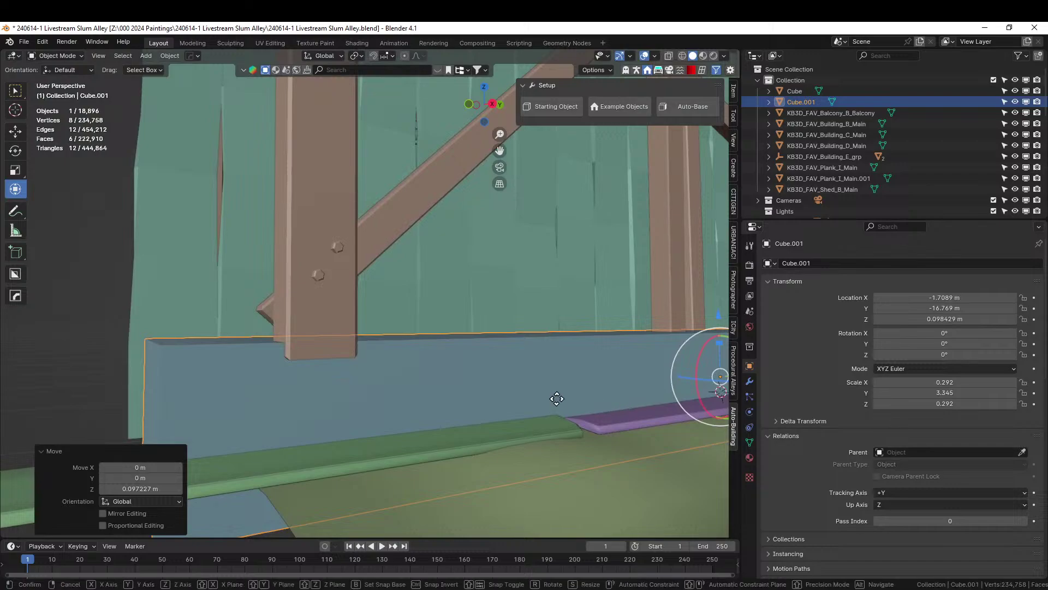
pyautogui.press('z')
pyautogui.click(555, 406)
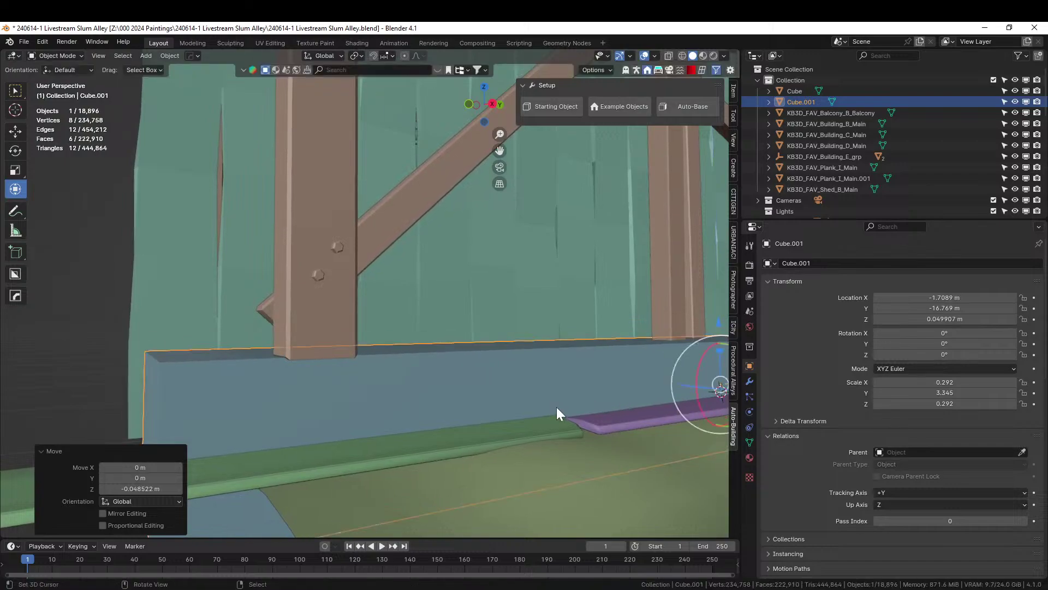
# Widen the block to an X scale of about 0.348 and shift it about 0.063 m along X
pyautogui.moveTo(556, 407); pyautogui.dragTo(526, 420, button='middle')
pyautogui.scroll(3, 519, 423)
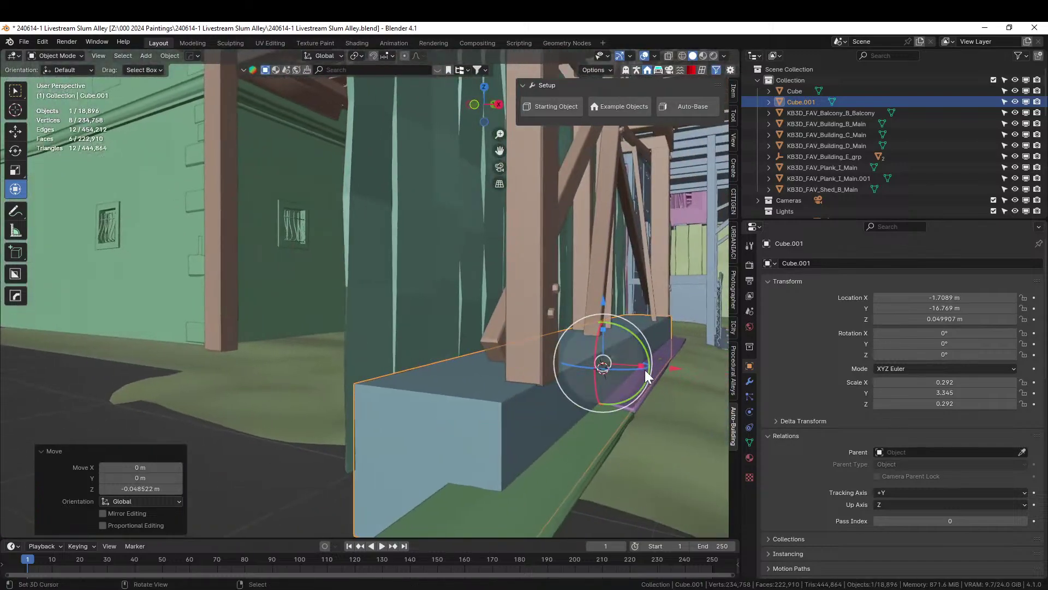
pyautogui.moveTo(643, 366); pyautogui.dragTo(680, 369)
pyautogui.moveTo(680, 370); pyautogui.dragTo(604, 404, button='middle')
# Cut seven evenly spaced edge loops across the length of the block beneath the posts
pyautogui.scroll(-10, 596, 296)
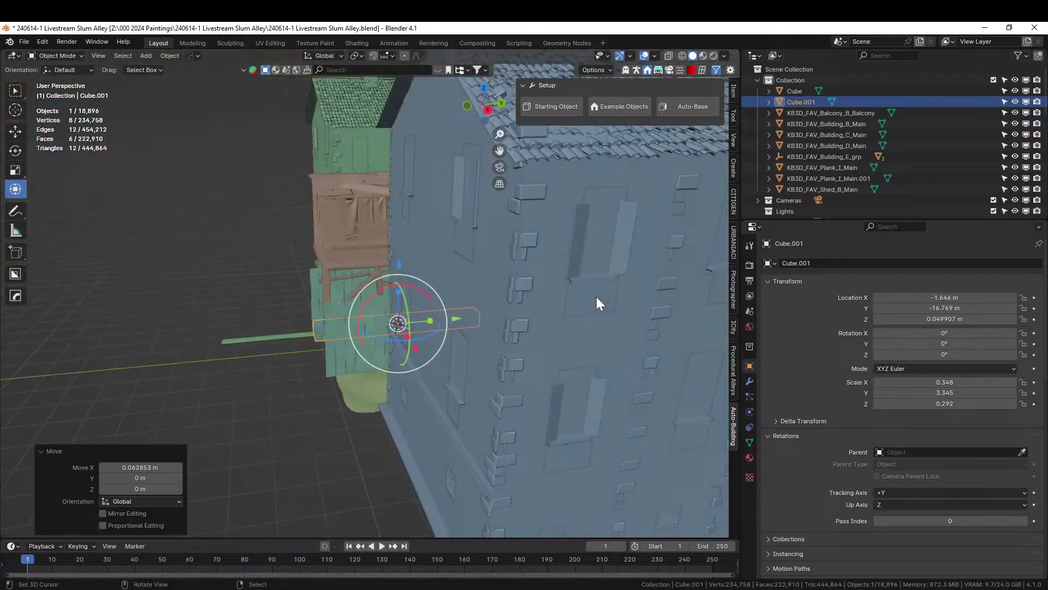
pyautogui.moveTo(459, 339); pyautogui.dragTo(504, 360, button='middle')
pyautogui.scroll(4, 494, 364)
pyautogui.press('Tab')
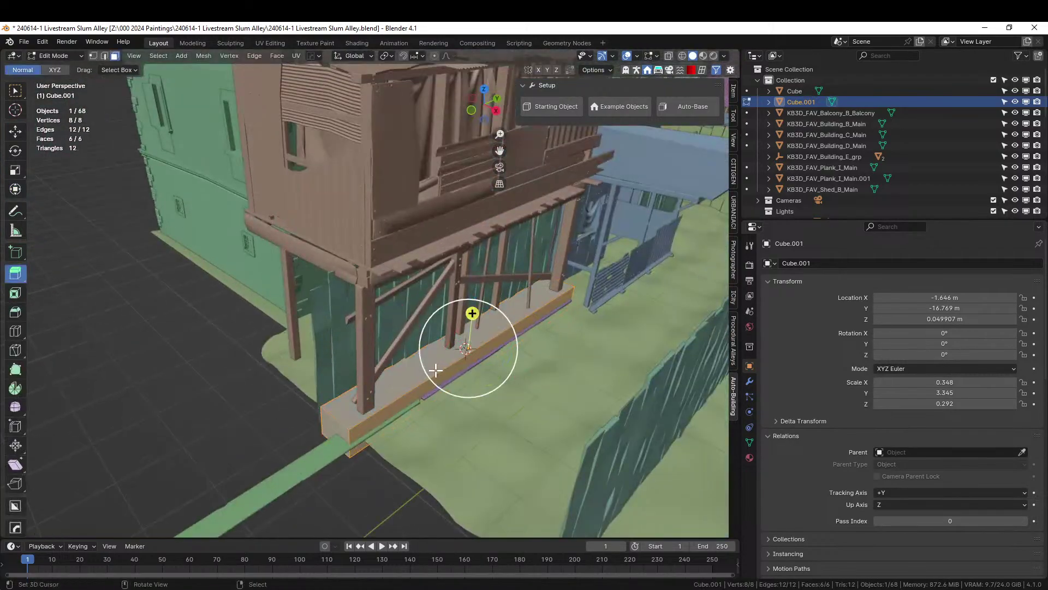
pyautogui.moveTo(433, 367); pyautogui.dragTo(414, 450, button='middle')
pyautogui.click(426, 453)
pyautogui.hotkey('ctrl', 'r')
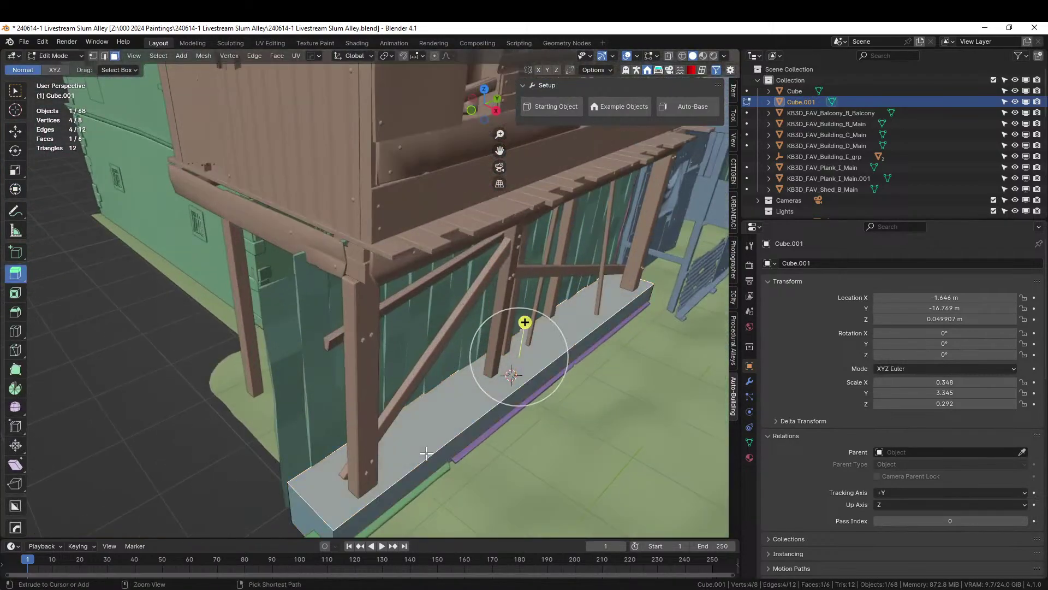
pyautogui.scroll(4, 426, 453)
pyautogui.scroll(2, 426, 453)
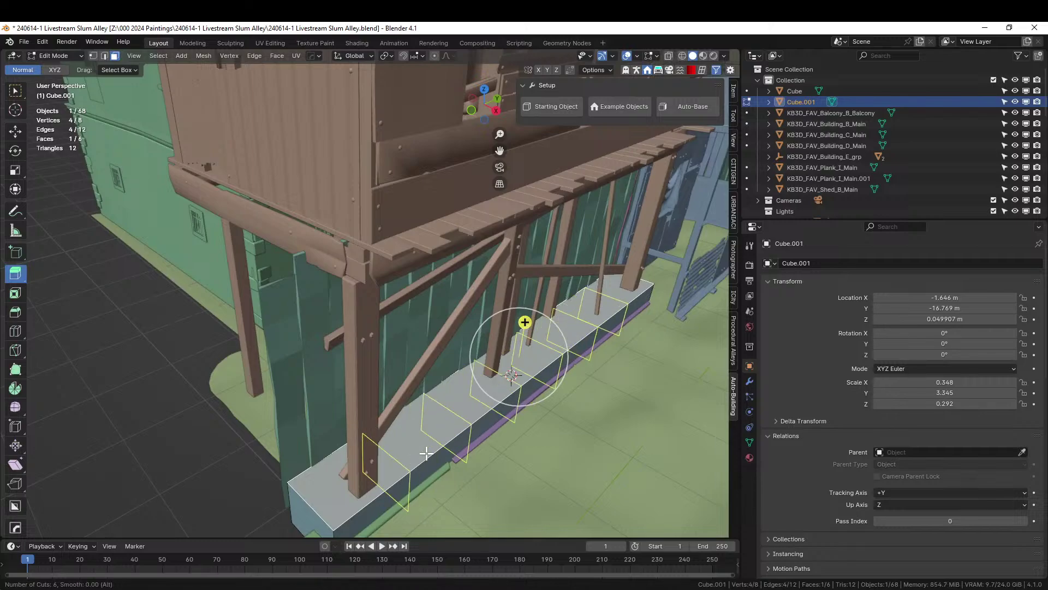
pyautogui.click(426, 454)
pyautogui.rightClick(425, 450)
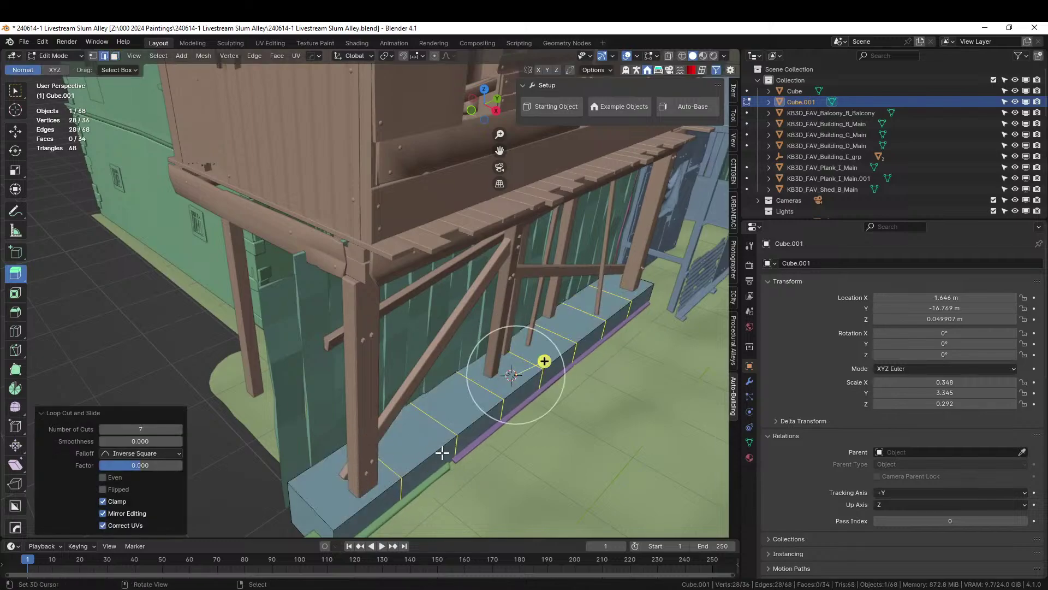
pyautogui.moveTo(440, 450); pyautogui.dragTo(430, 454, button='middle')
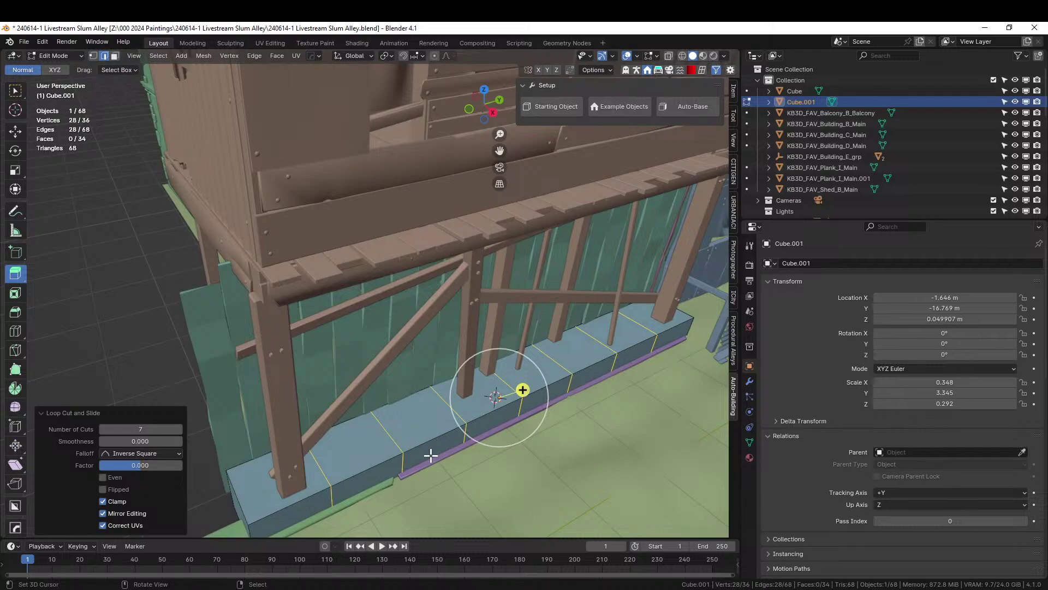
# Subdivide the block's entire mesh with 3 cuts and return to Object Mode
pyautogui.press('Tab')
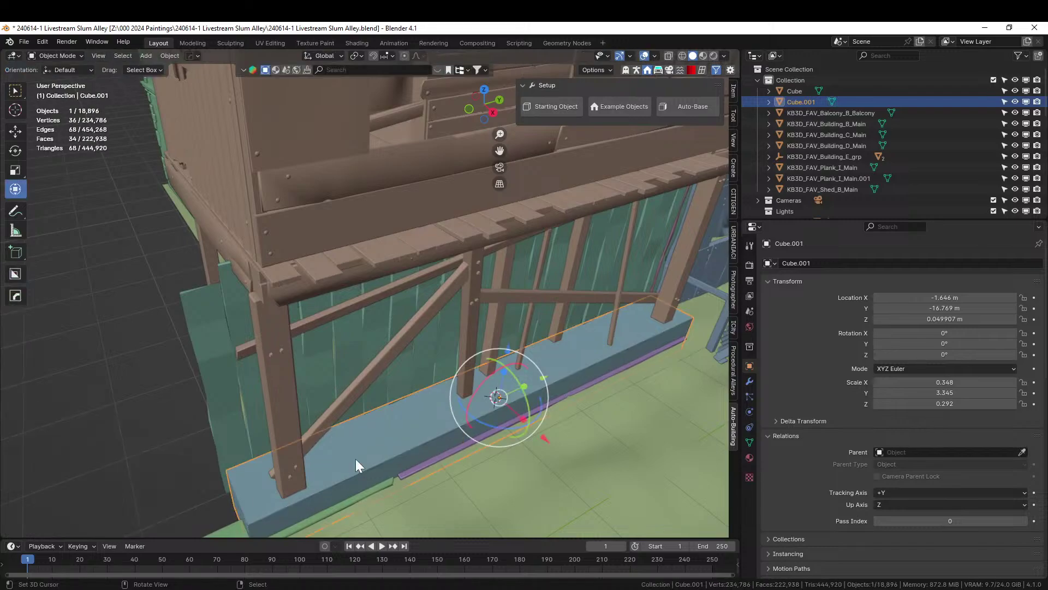
pyautogui.press('Tab')
pyautogui.rightClick(355, 462)
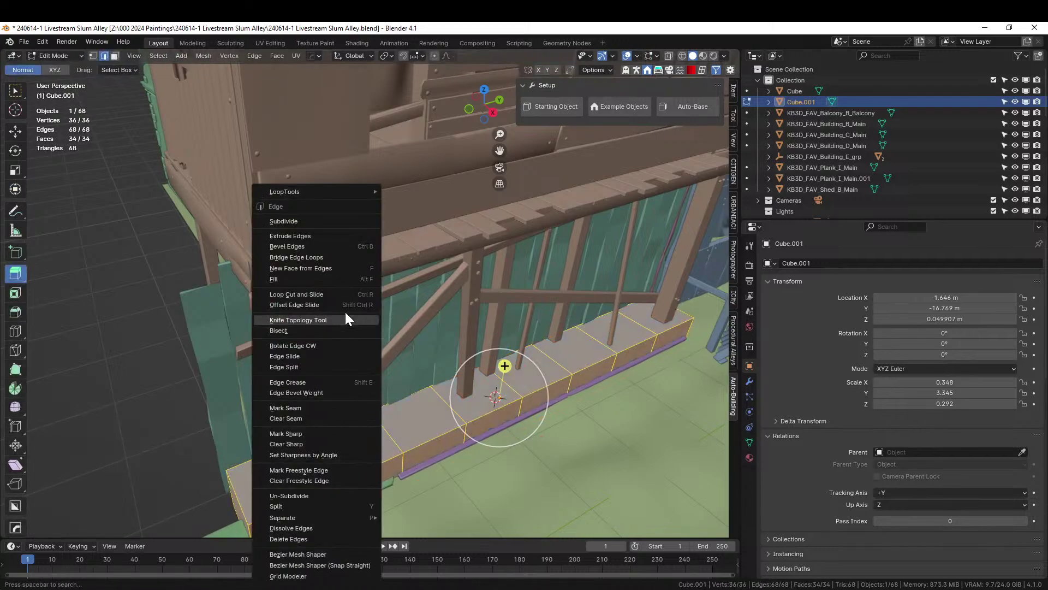
pyautogui.click(309, 220)
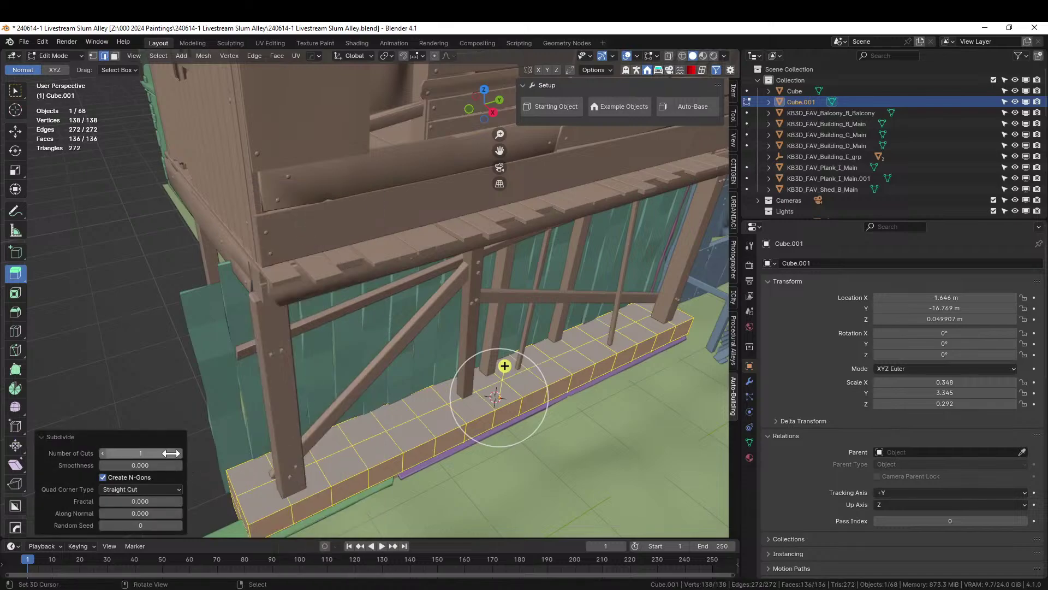
pyautogui.moveTo(171, 453); pyautogui.dragTo(181, 456)
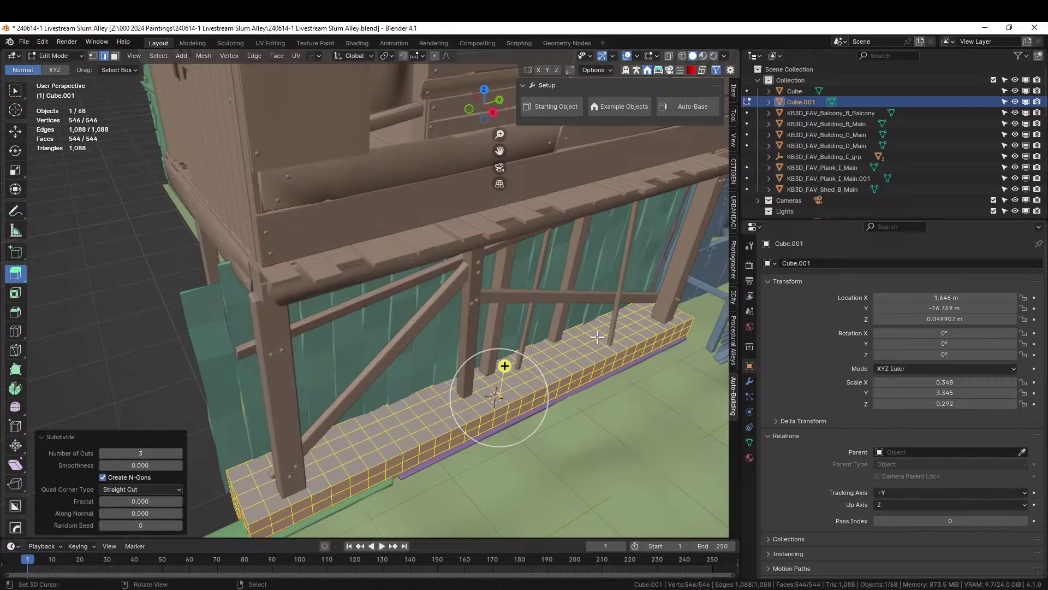
pyautogui.scroll(-3, 605, 337)
pyautogui.press('Tab')
# Try to copy the modifiers from the Cube object at the alley's far end to the new block
pyautogui.keyDown('shift'); pyautogui.moveTo(592, 339); pyautogui.dragTo(787, 487, button='middle'); pyautogui.keyUp('shift')
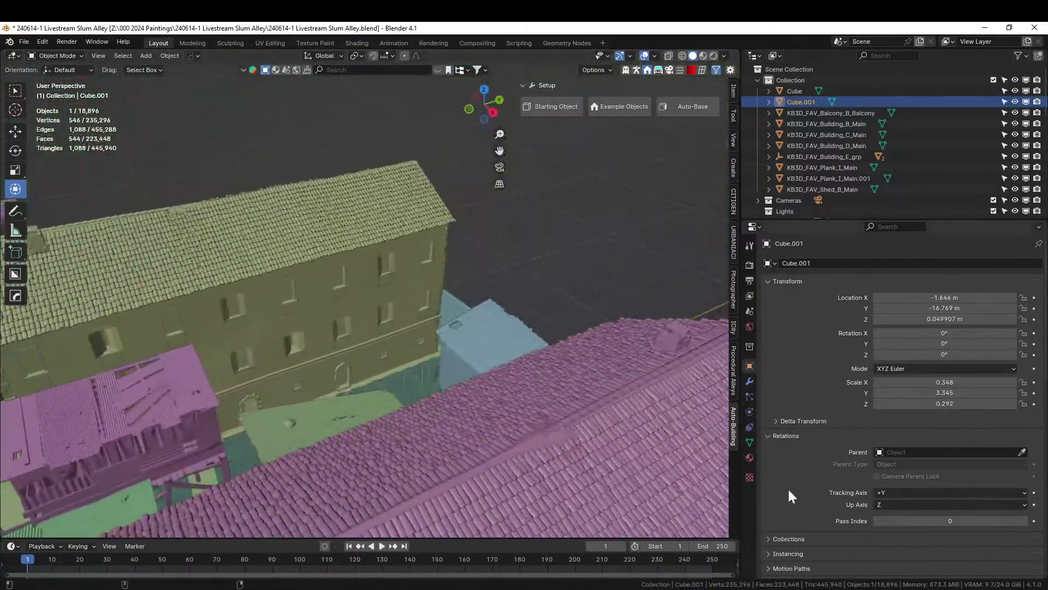
pyautogui.keyDown('shift'); pyautogui.click(460, 303); pyautogui.keyUp('shift')
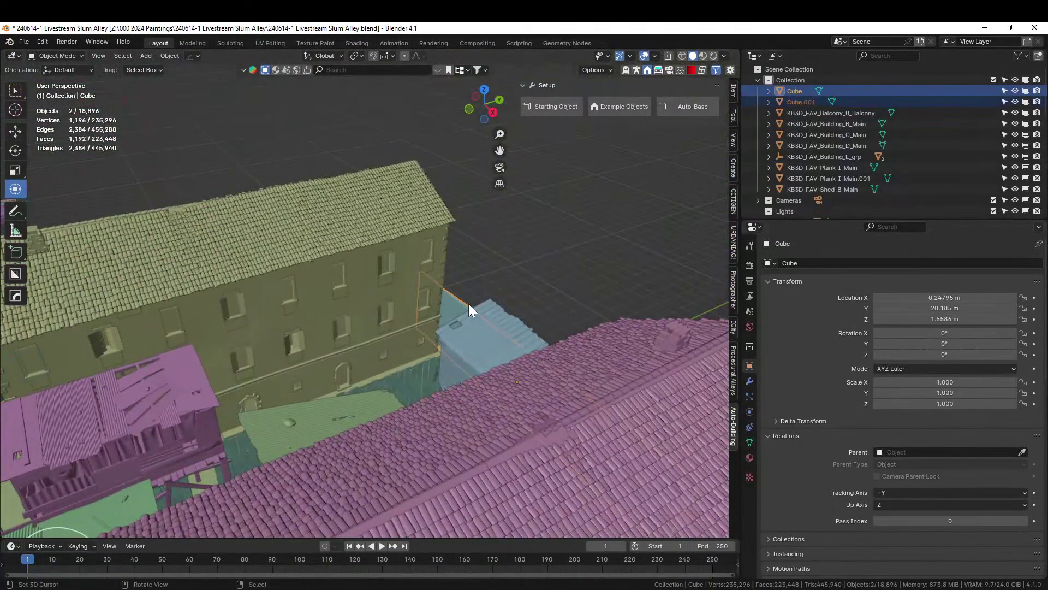
pyautogui.hotkey('ctrl', 'c')
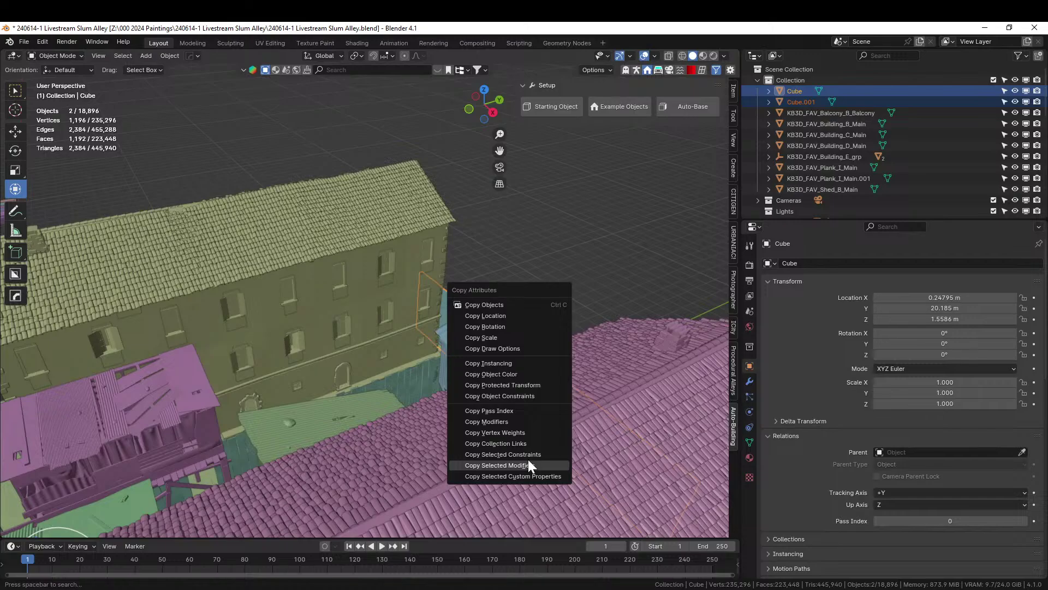
pyautogui.click(509, 422)
# Check the modifiers of the new block and of the Cube object at the alley's far end
pyautogui.scroll(-2, 361, 357)
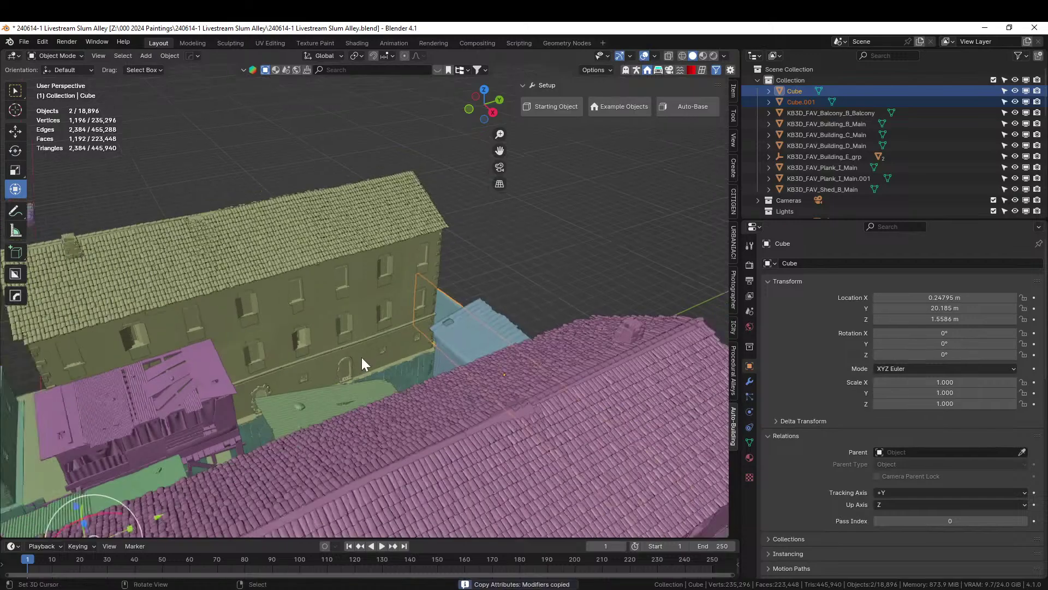
pyautogui.scroll(-3, 361, 357)
pyautogui.moveTo(358, 359); pyautogui.dragTo(81, 220, button='middle')
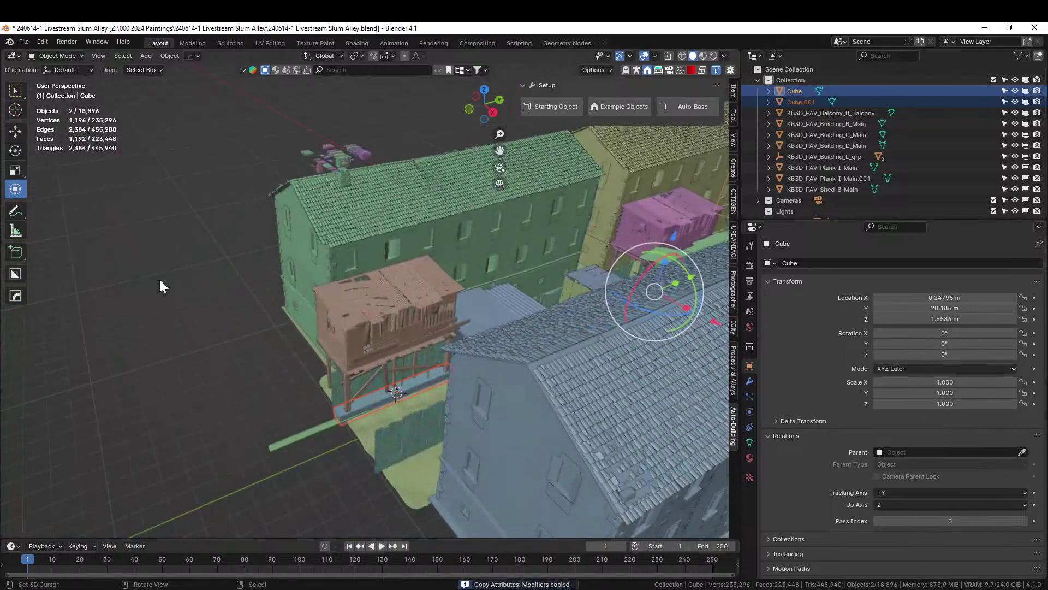
pyautogui.click(368, 399)
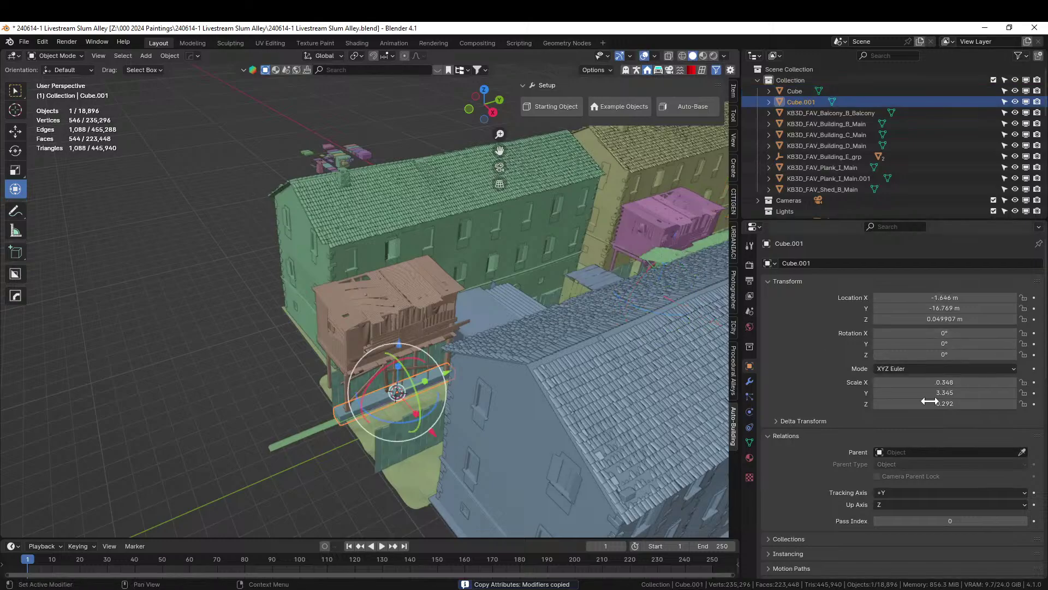
pyautogui.click(749, 381)
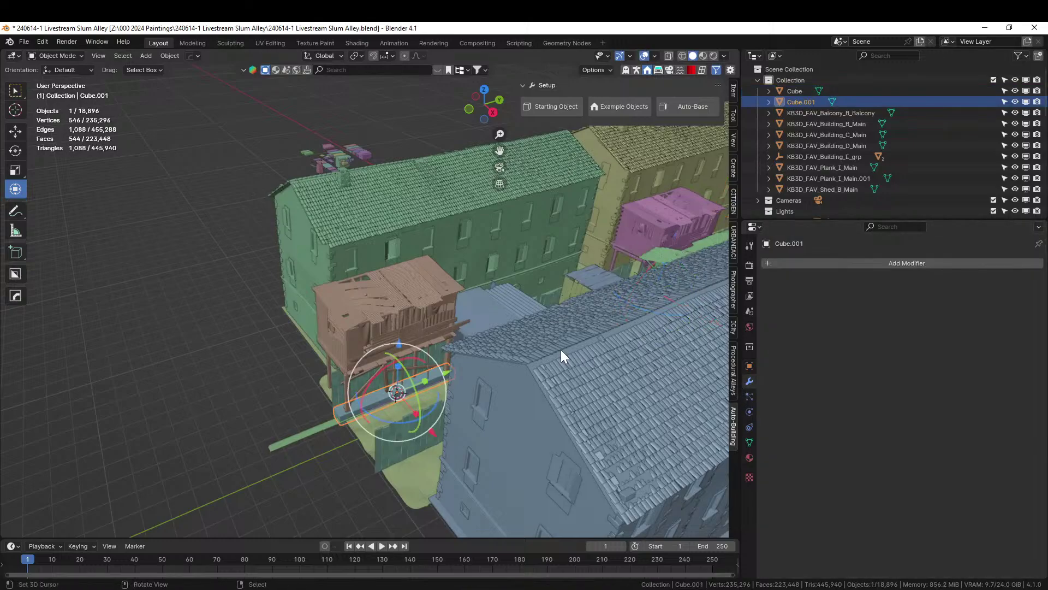
pyautogui.keyDown('shift'); pyautogui.moveTo(561, 349); pyautogui.dragTo(580, 28, button='middle'); pyautogui.keyUp('shift')
pyautogui.scroll(3, 454, 280)
pyautogui.scroll(2, 454, 281)
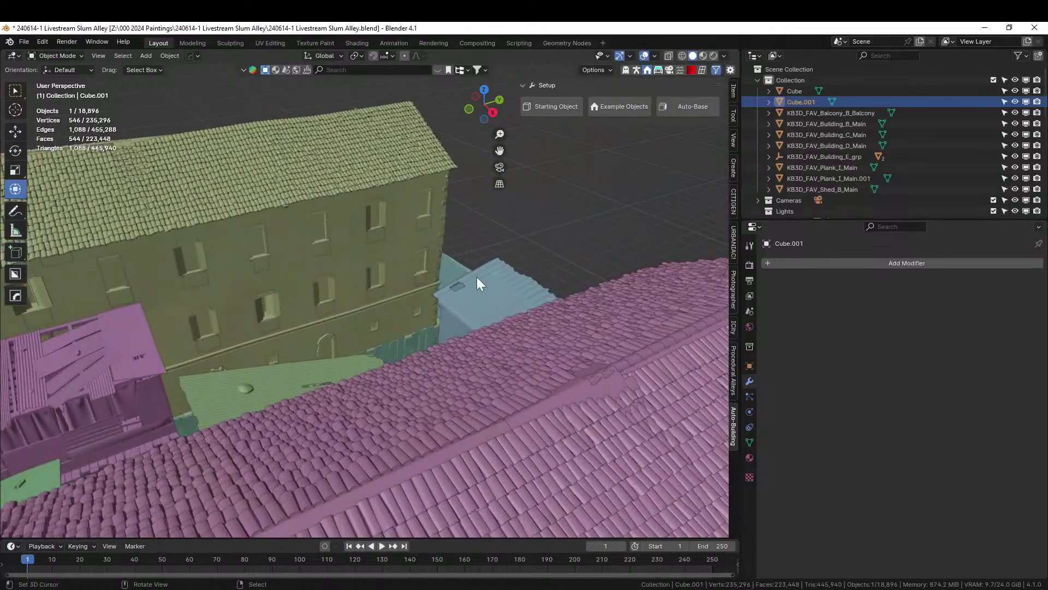
pyautogui.scroll(-6, 454, 275)
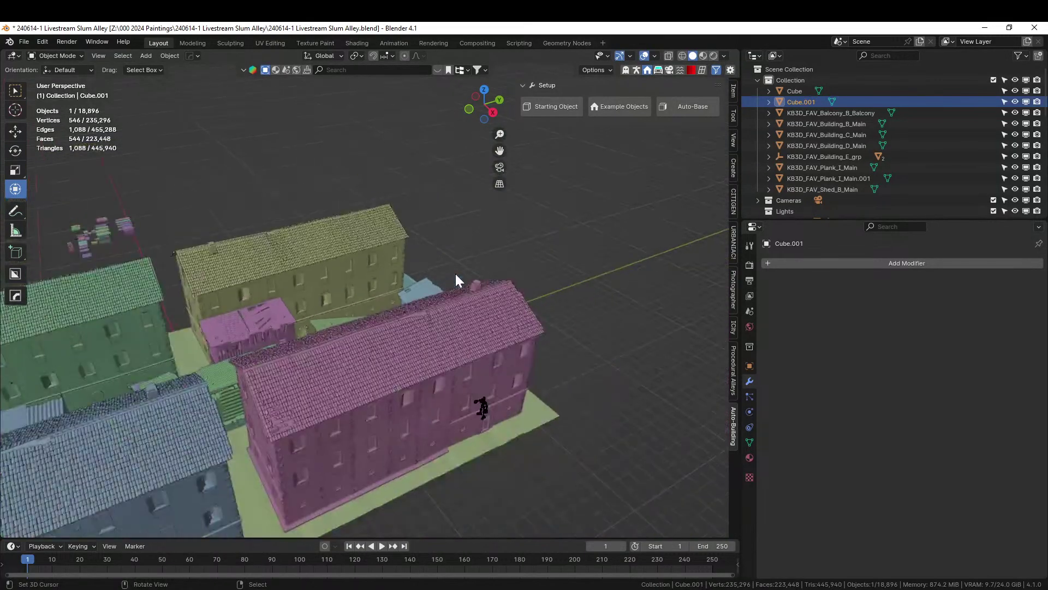
pyautogui.keyDown('shift'); pyautogui.click(410, 277); pyautogui.keyUp('shift')
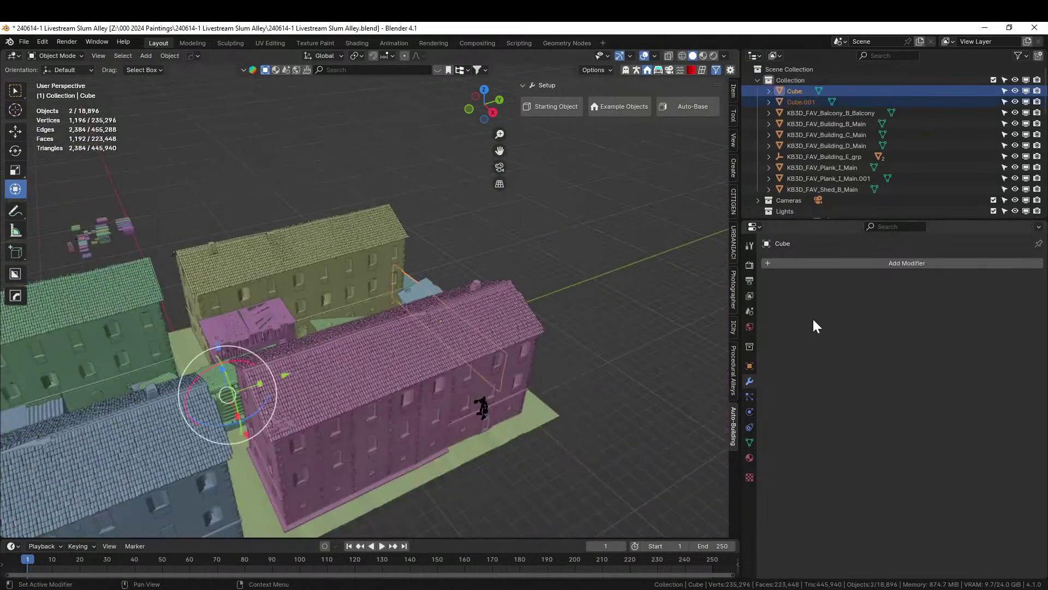
pyautogui.moveTo(509, 320); pyautogui.dragTo(463, 270, button='middle')
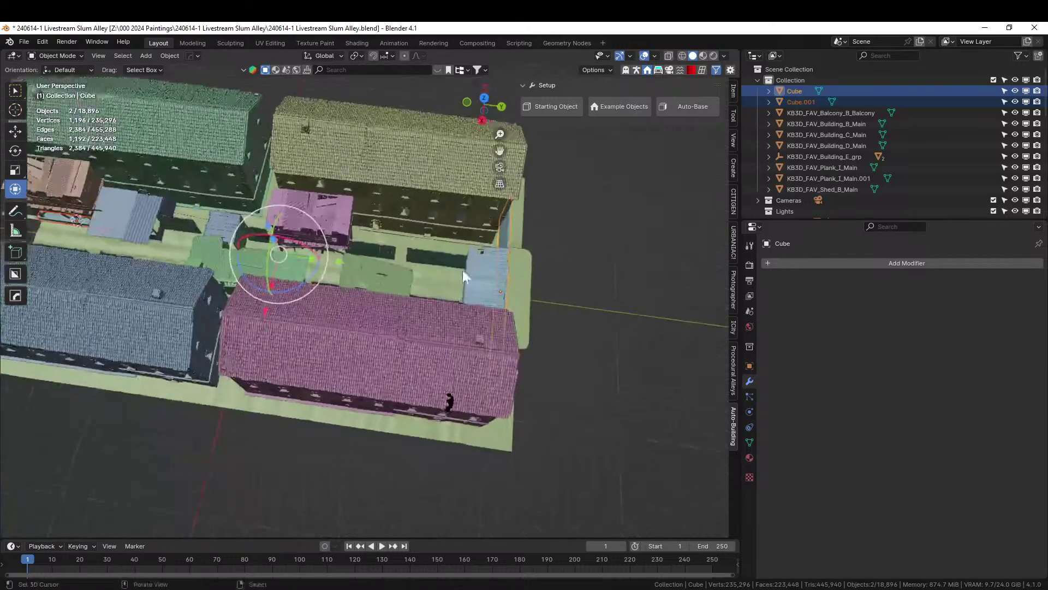
# Reselect the Cube object at the alley's far end and examine its modifier stack
pyautogui.click(507, 234)
pyautogui.click(507, 233)
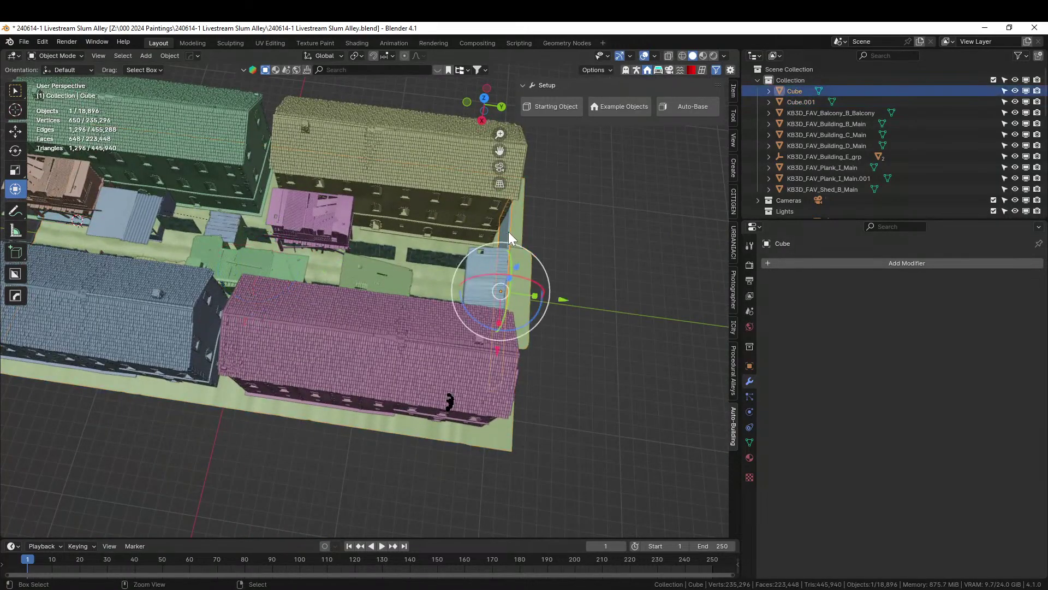
pyautogui.hotkey('ctrl', 'z')
pyautogui.hotkey('ctrl', 'z')
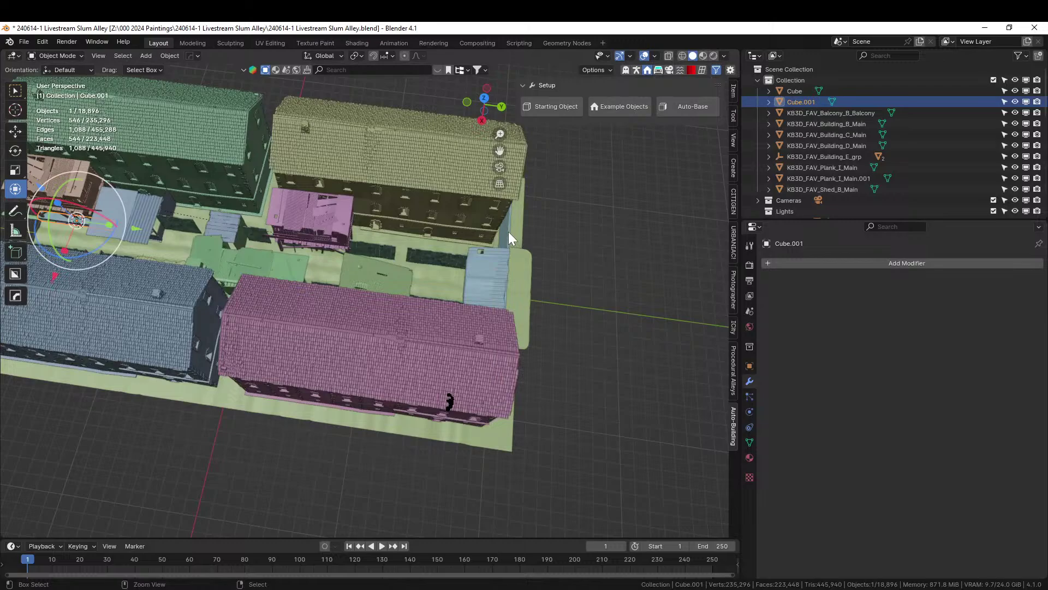
pyautogui.click(508, 232)
pyautogui.click(509, 232)
pyautogui.click(508, 231)
pyautogui.click(509, 231)
pyautogui.moveTo(509, 231); pyautogui.dragTo(300, 162, button='middle')
pyautogui.click(309, 158)
pyautogui.scroll(-7, 268, 220)
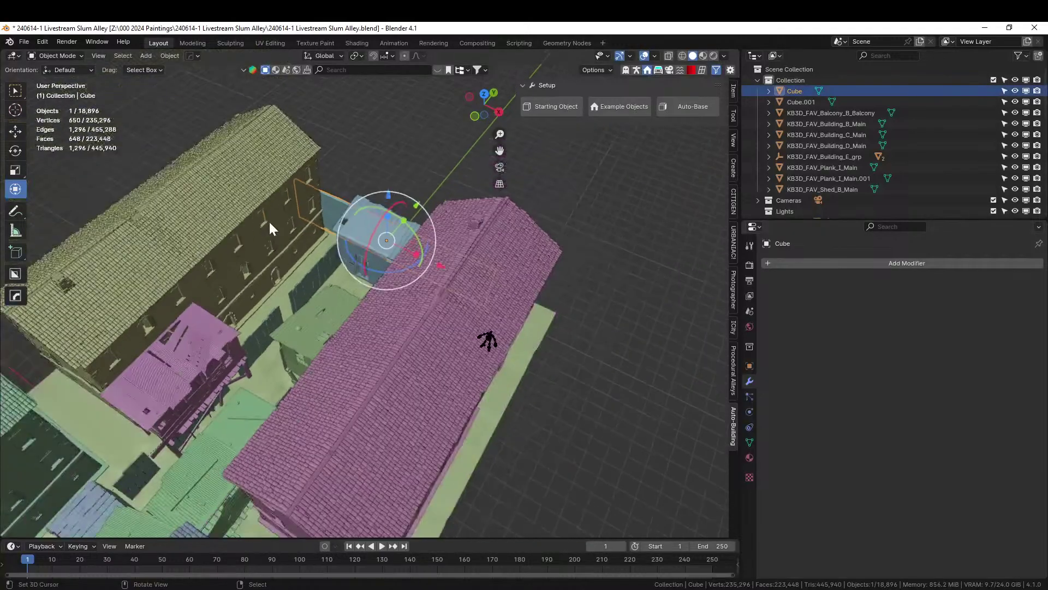
# Add a Displace modifier to the block beneath the stilt building's posts
pyautogui.keyDown('shift'); pyautogui.moveTo(483, 116); pyautogui.dragTo(552, 473, button='middle'); pyautogui.keyUp('shift')
pyautogui.scroll(7, 365, 441)
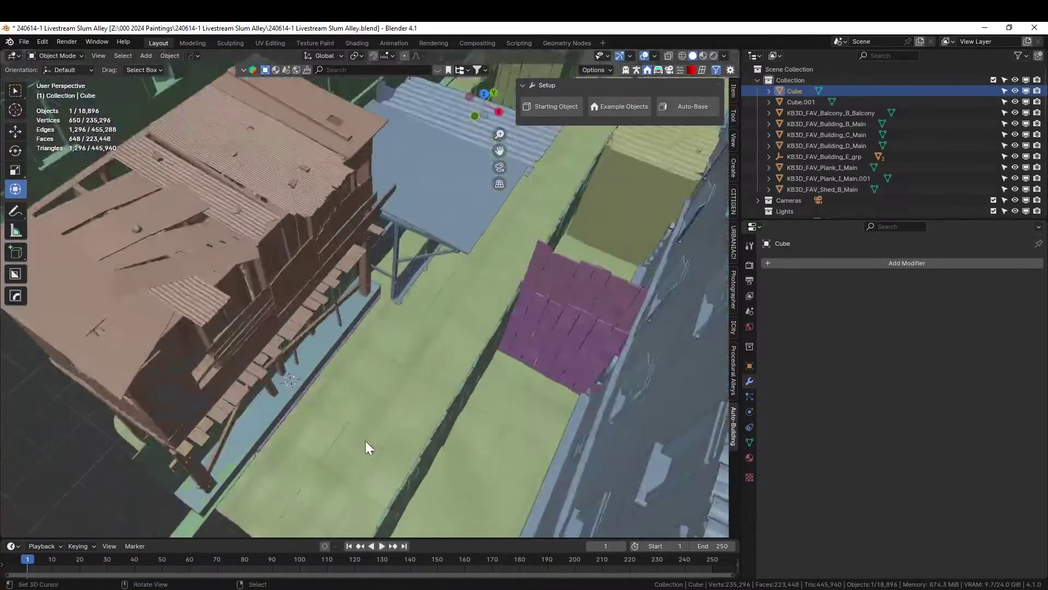
pyautogui.click(300, 379)
pyautogui.click(879, 264)
pyautogui.moveTo(879, 264)
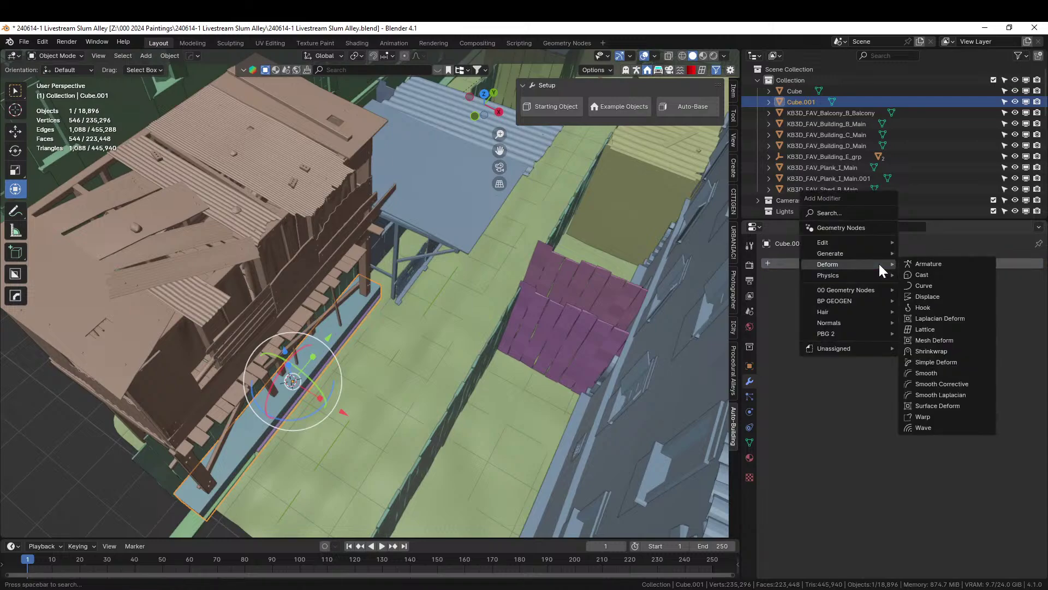
pyautogui.moveTo(875, 290)
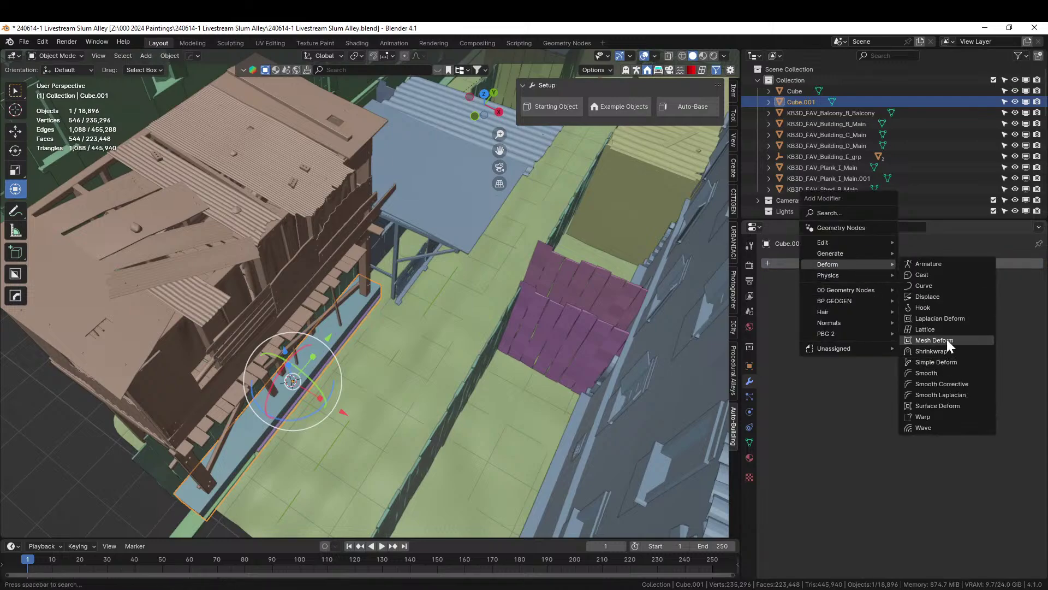
pyautogui.click(951, 297)
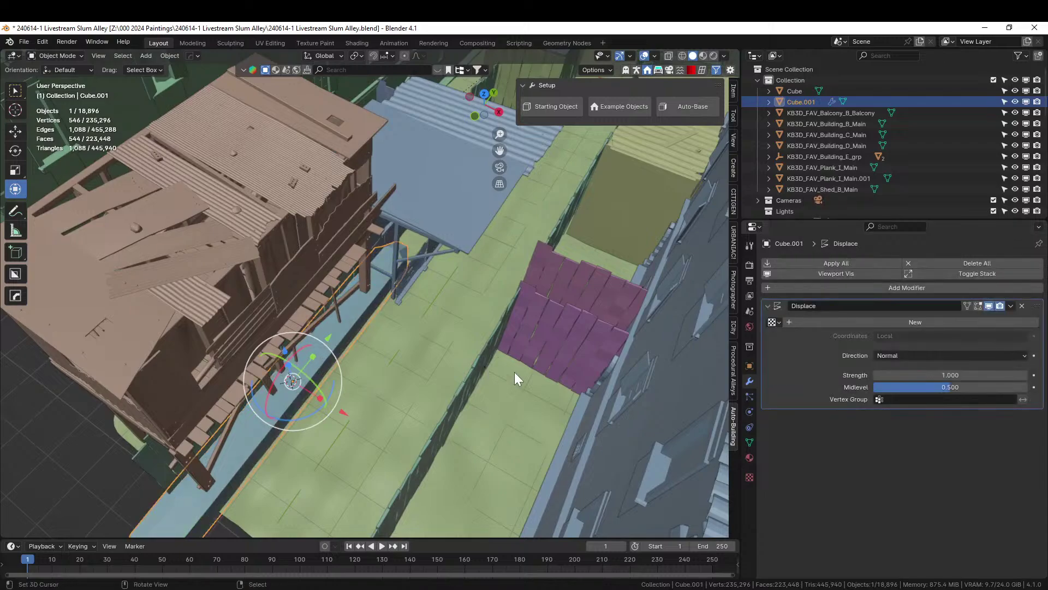
# Assign the existing texture named Texture to the block's Displace modifier and set the strength to 0.05
pyautogui.click(778, 323)
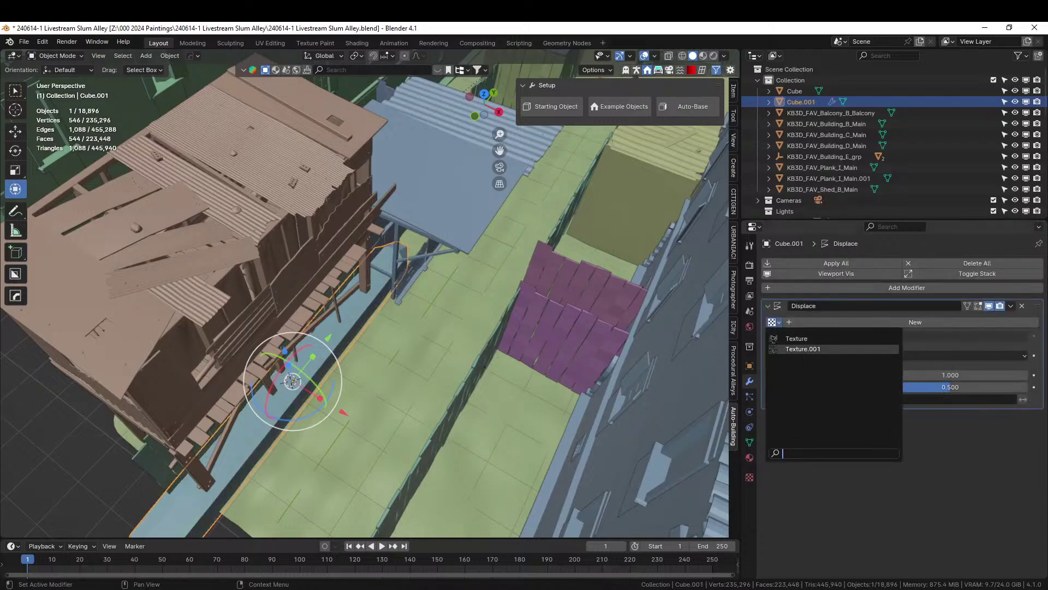
pyautogui.click(800, 340)
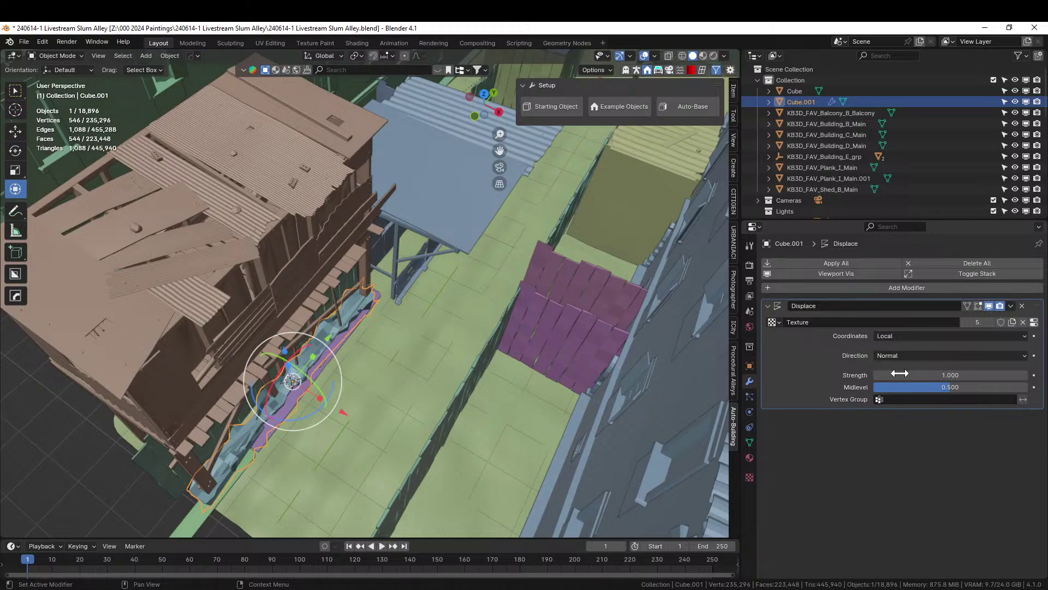
pyautogui.click(935, 375)
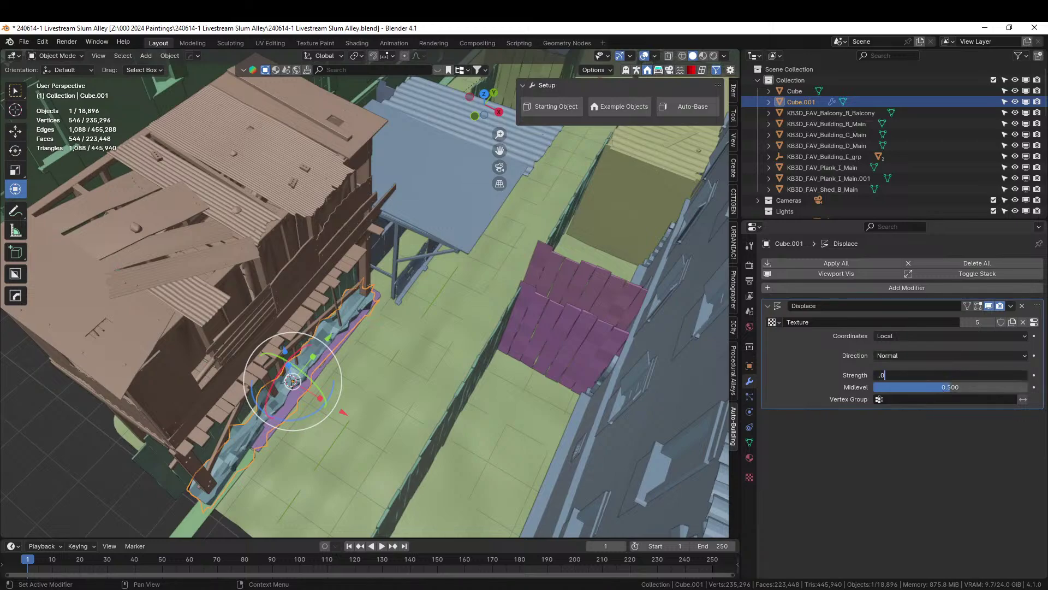
pyautogui.press('Return')
pyautogui.click(936, 375)
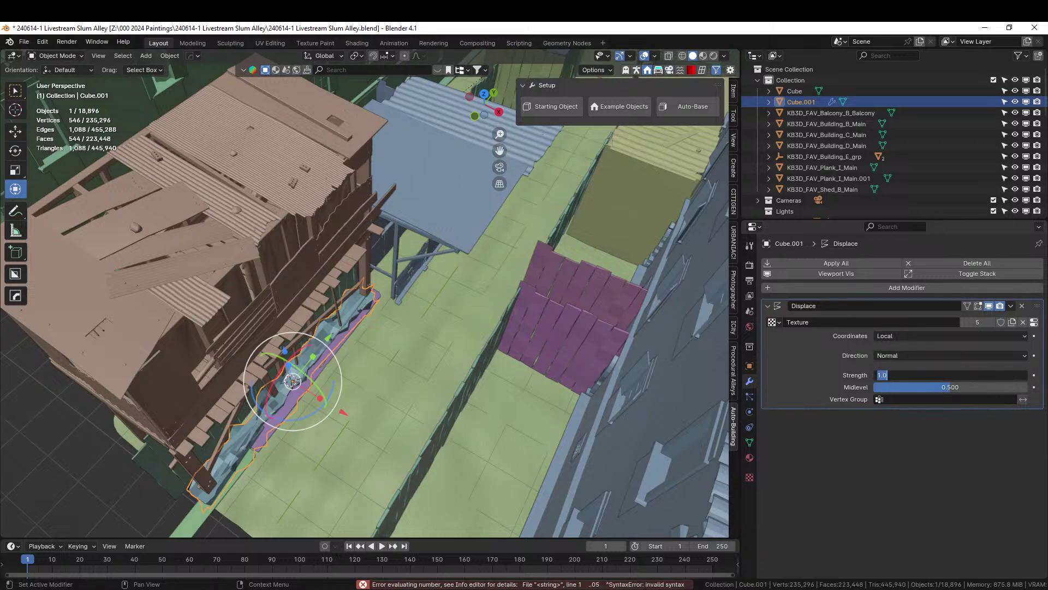
pyautogui.press('Return')
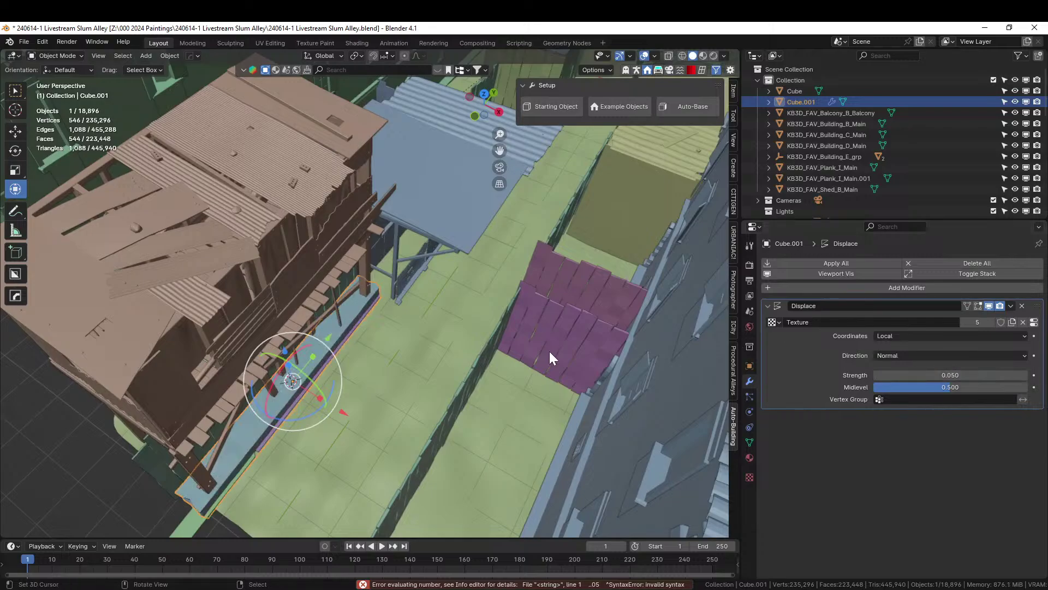
# Bevel the block's alley-side top edge and adjoining end edges by about 0.08 m with one segment, and return to Object Mode
pyautogui.scroll(3, 404, 428)
pyautogui.moveTo(404, 428)
pyautogui.mouseDown(button='middle')
pyautogui.moveTo(397, 360)
pyautogui.moveTo(437, 445)
pyautogui.moveTo(372, 444)
pyautogui.moveTo(432, 440)
pyautogui.moveTo(411, 438)
pyautogui.mouseUp(button='middle')
pyautogui.scroll(3, 372, 444)
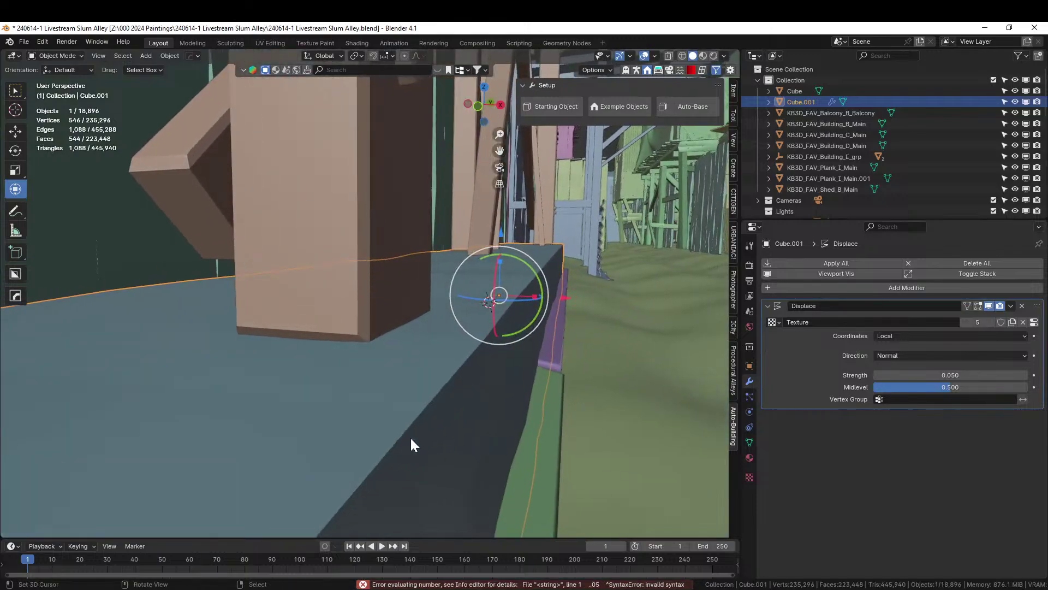
pyautogui.press('Tab')
pyautogui.scroll(-3, 411, 438)
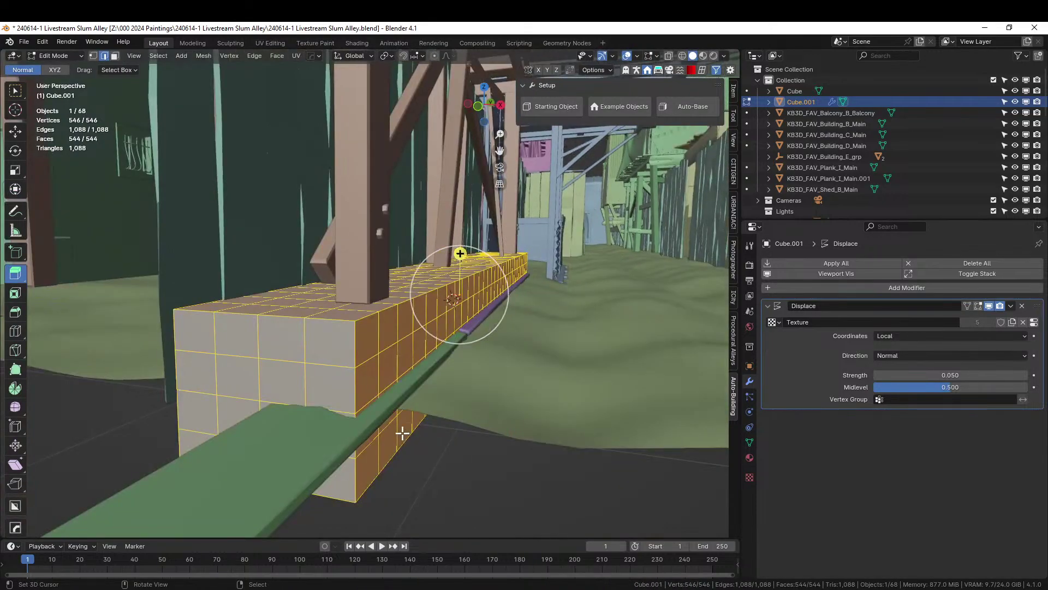
pyautogui.hotkey('alt', 'a')
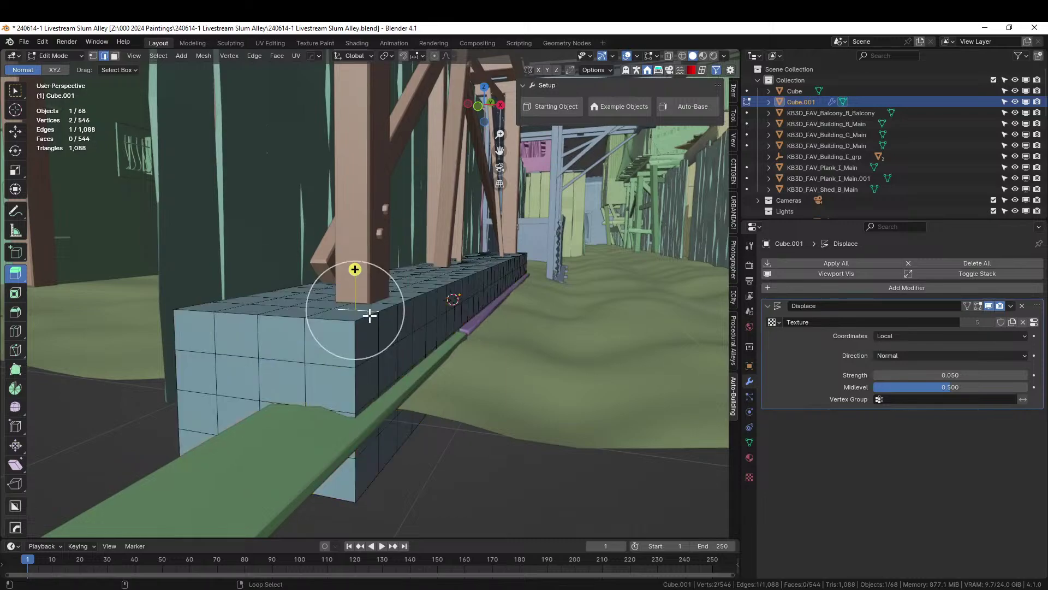
pyautogui.keyDown('alt'); pyautogui.click(367, 316); pyautogui.keyUp('alt')
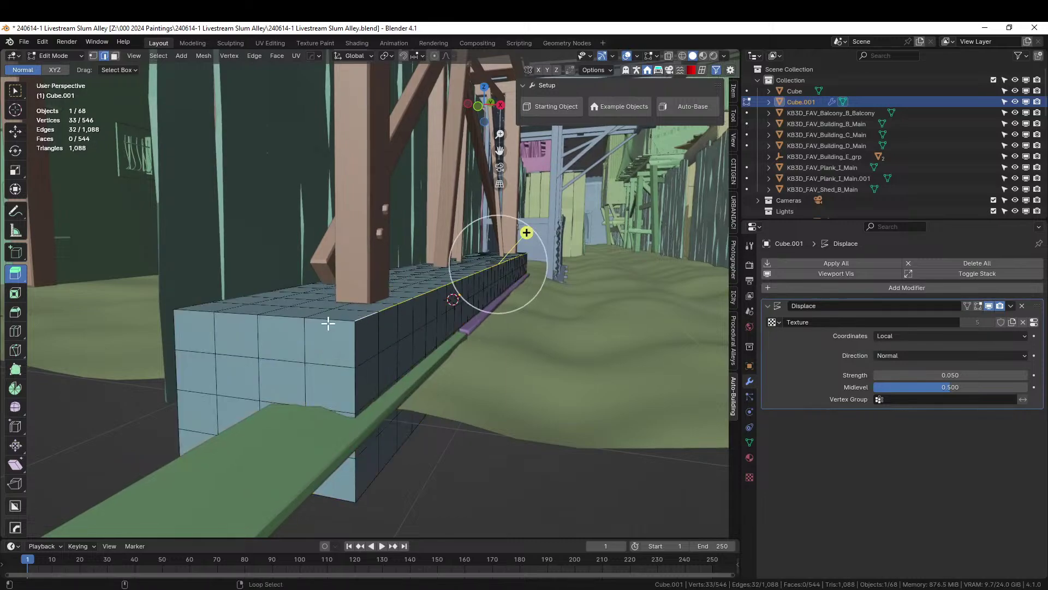
pyautogui.moveTo(327, 321); pyautogui.dragTo(482, 346, button='middle')
pyautogui.keyDown('alt'); pyautogui.keyDown('shift'); pyautogui.rightClick(430, 373); pyautogui.keyUp('shift'); pyautogui.keyUp('alt')
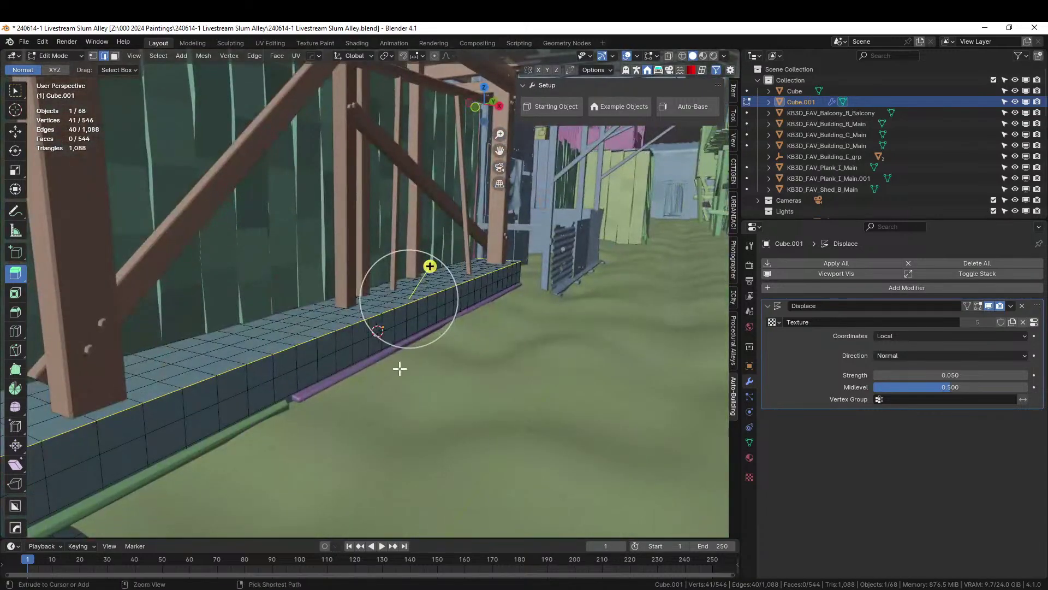
pyautogui.hotkey('ctrl', 'b')
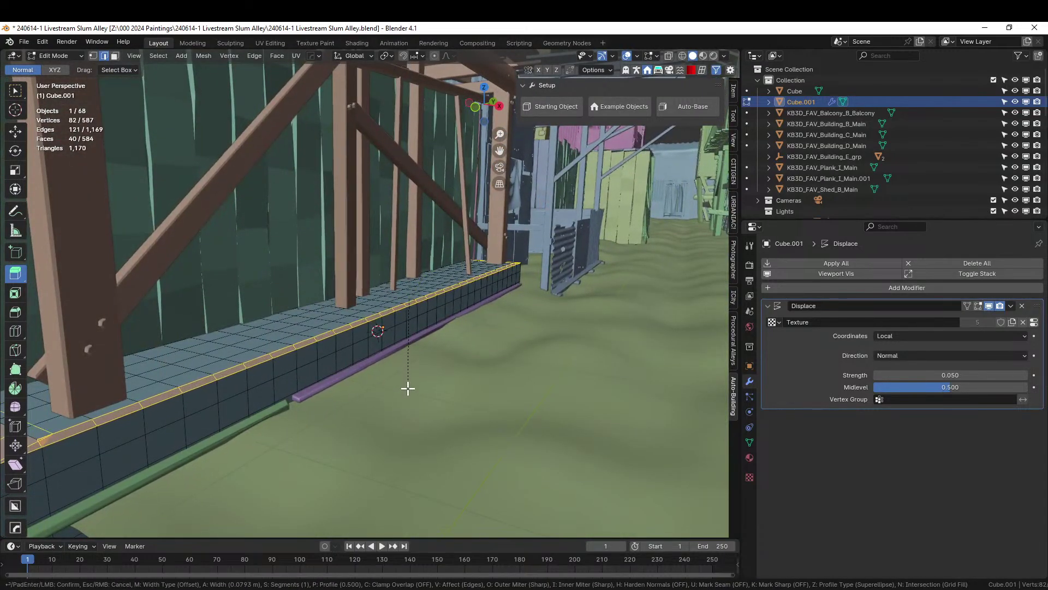
pyautogui.click(409, 385)
pyautogui.press('Tab')
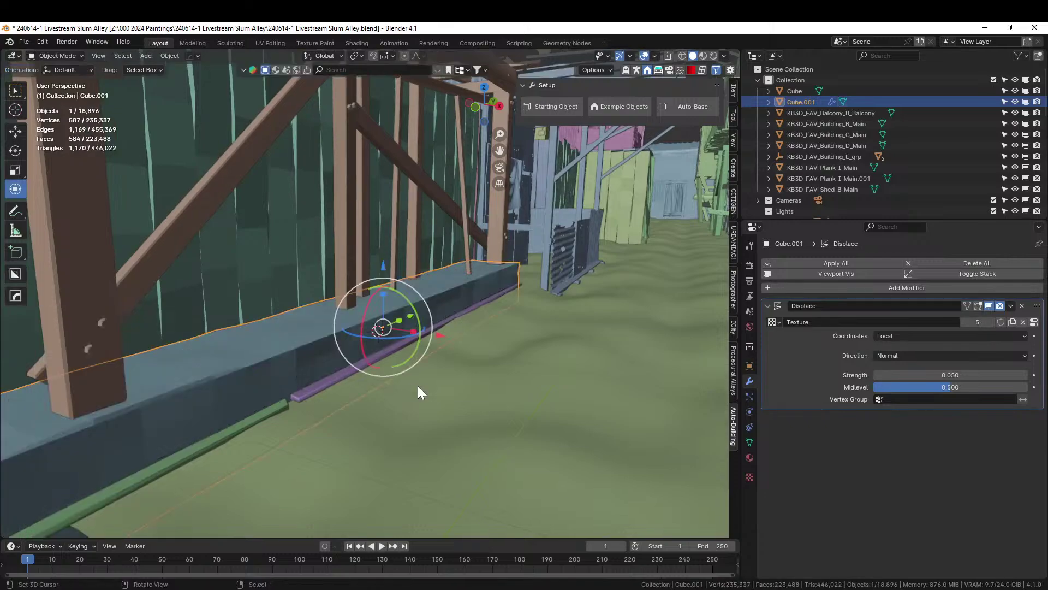
# Inspect the displaced block from the alley and from above, and save the scene file
pyautogui.moveTo(418, 385); pyautogui.dragTo(448, 386, button='middle')
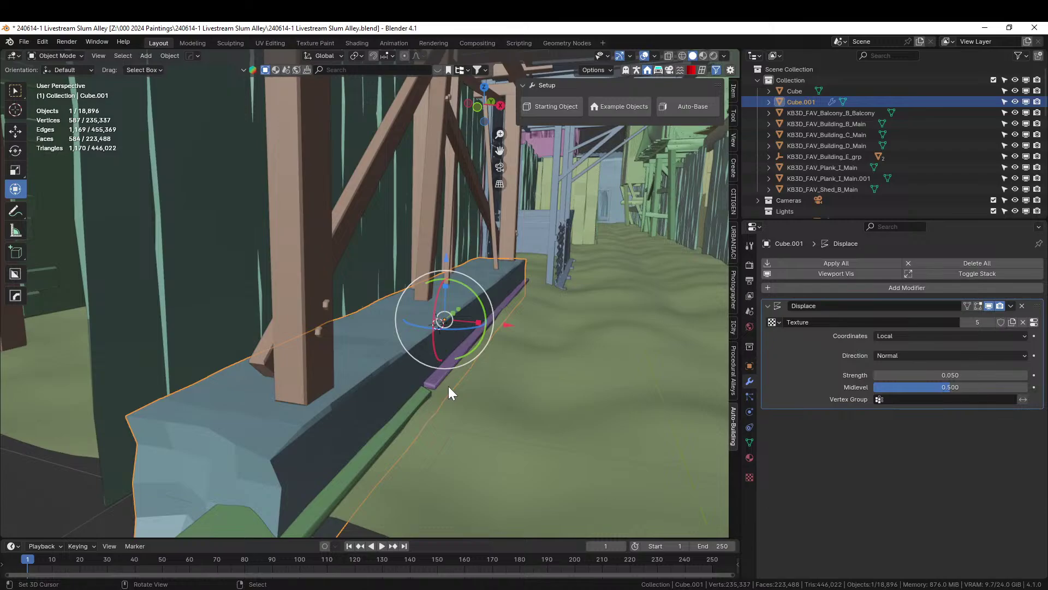
pyautogui.moveTo(447, 386)
pyautogui.mouseDown(button='middle')
pyautogui.moveTo(457, 385)
pyautogui.moveTo(445, 402)
pyautogui.mouseUp(button='middle')
pyautogui.keyDown('shift'); pyautogui.moveTo(445, 401); pyautogui.dragTo(305, 48, button='middle'); pyautogui.keyUp('shift')
pyautogui.scroll(-6, 424, 416)
pyautogui.scroll(-3, 486, 341)
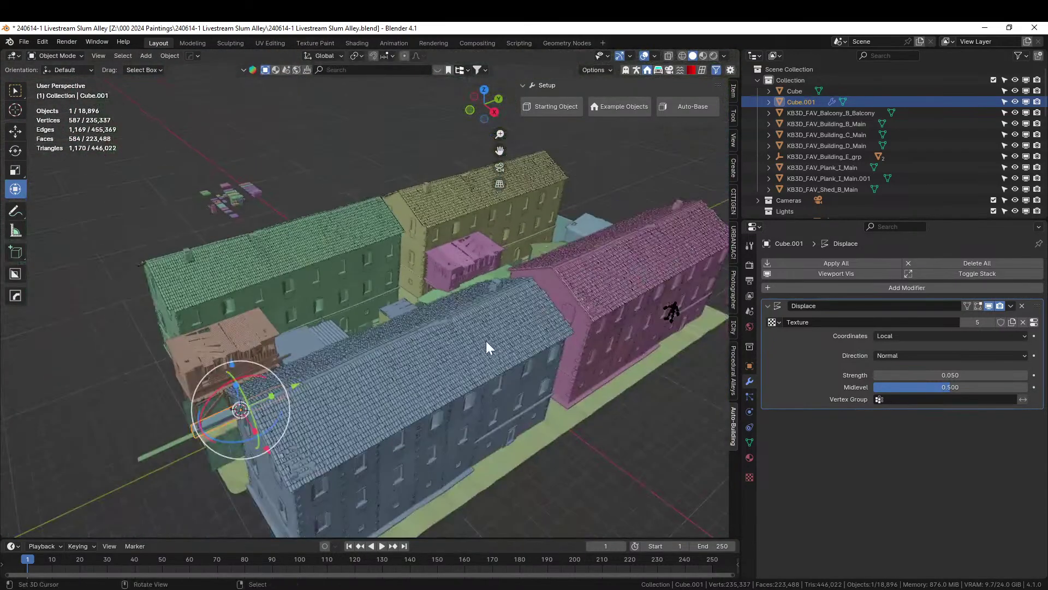
pyautogui.moveTo(486, 341); pyautogui.dragTo(493, 369, button='middle')
pyautogui.hotkey('ctrl', 's')
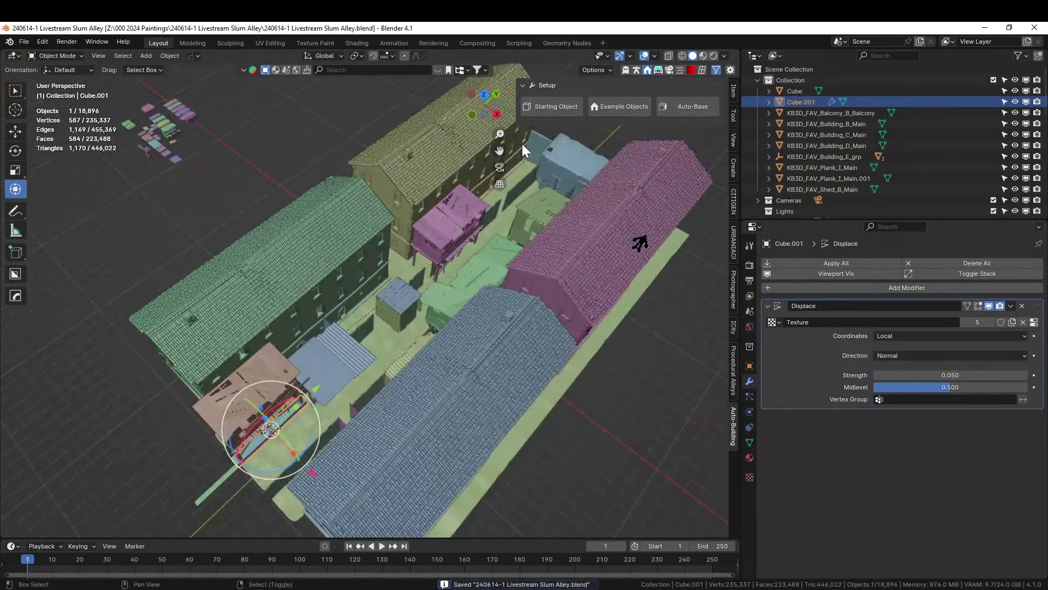
# Link the far-end Cube's material to the block beneath the posts and preview it in rendered shading
pyautogui.keyDown('shift'); pyautogui.click(542, 136); pyautogui.keyUp('shift')
pyautogui.hotkey('ctrl', 'l')
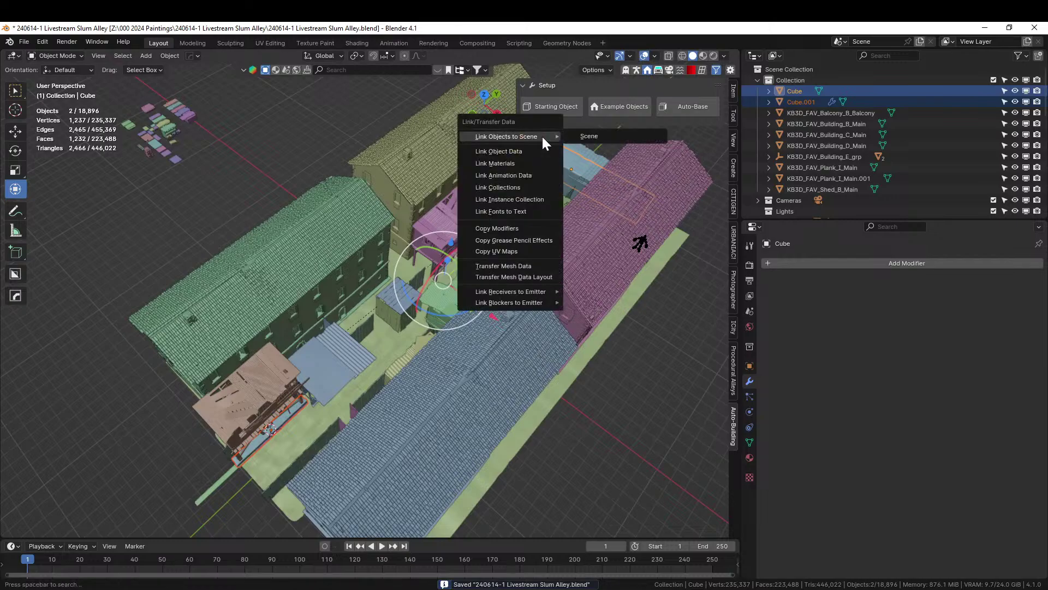
pyautogui.click(503, 162)
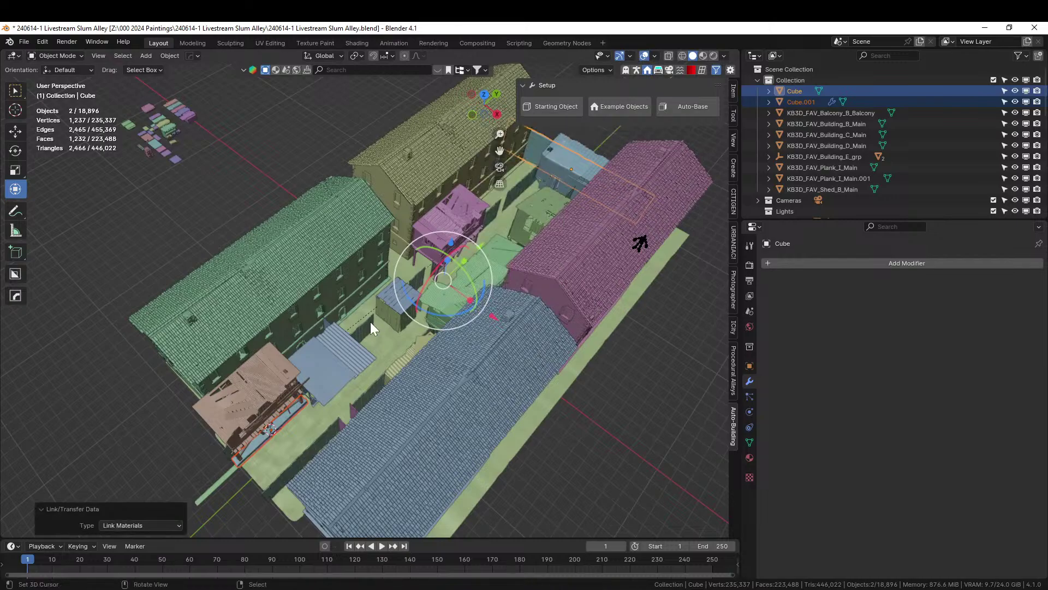
pyautogui.moveTo(370, 322); pyautogui.dragTo(370, 272, button='middle')
pyautogui.press('z')
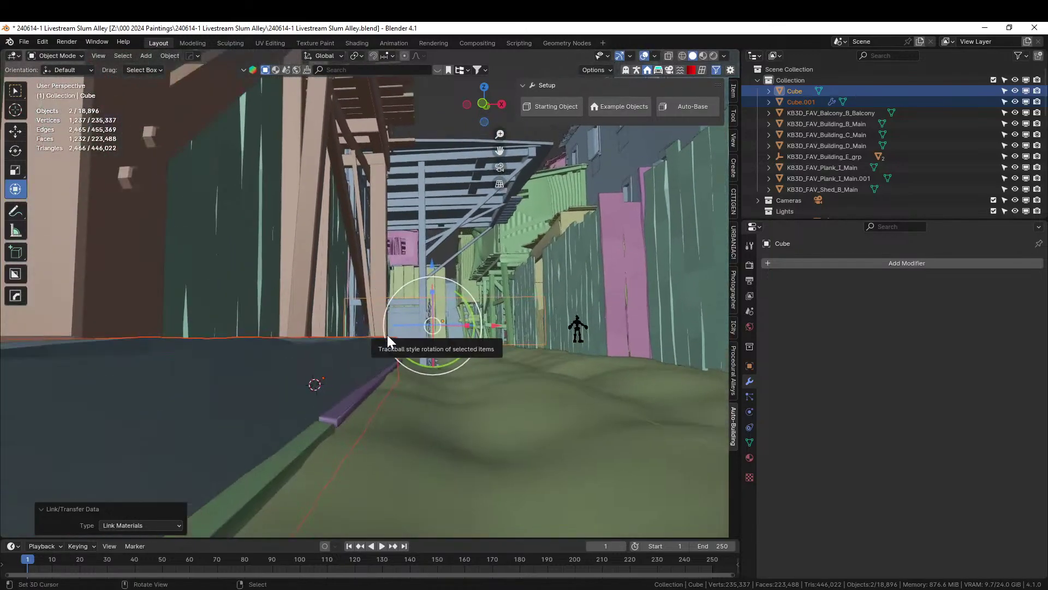
pyautogui.press('8')
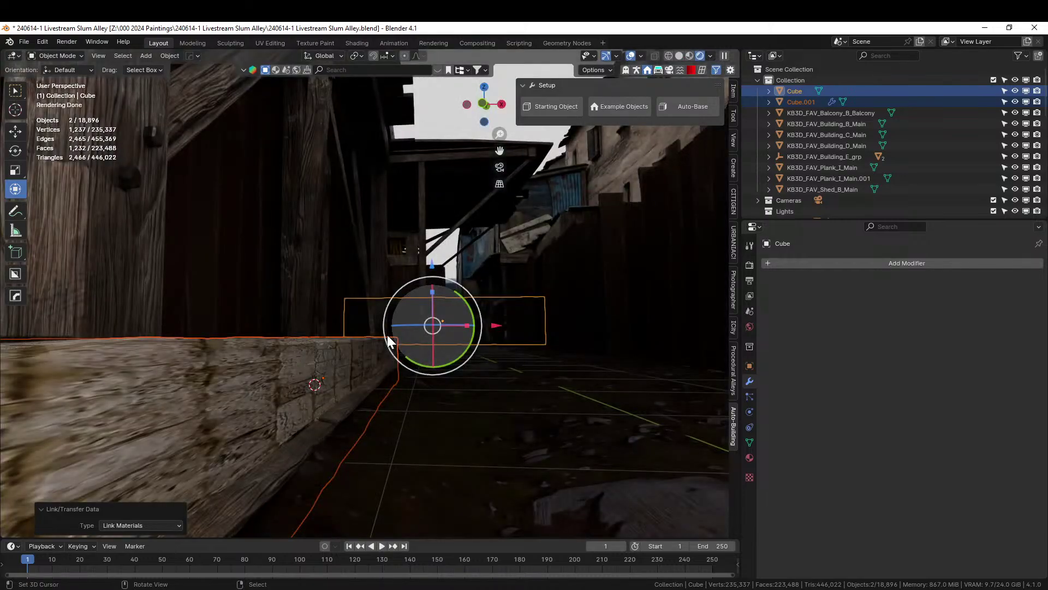
pyautogui.moveTo(387, 335); pyautogui.dragTo(339, 414, button='middle')
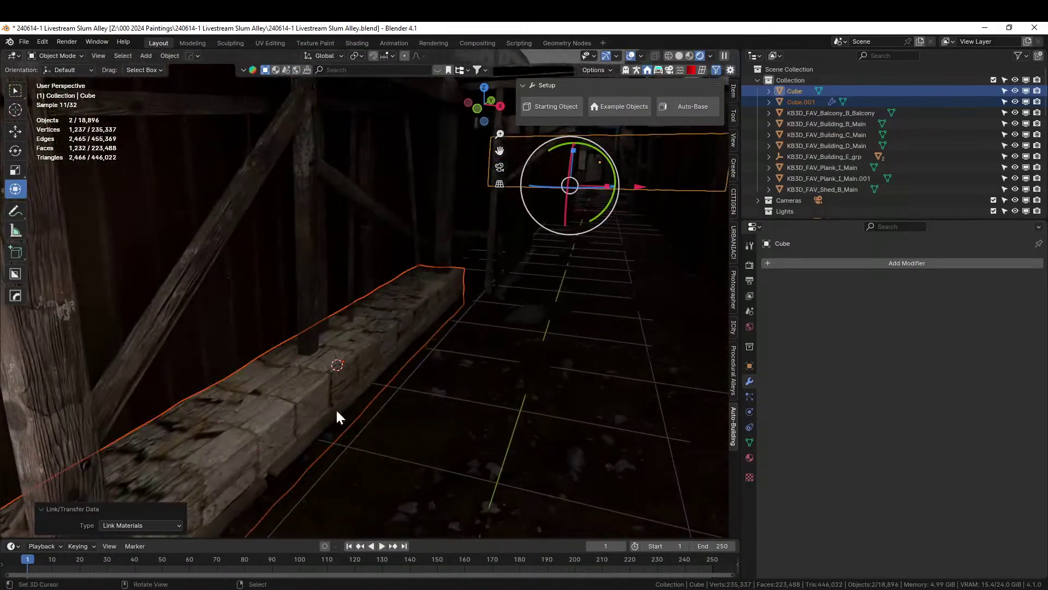
# Unwrap the block's entire mesh with Cube Projection and return to Object Mode
pyautogui.click(271, 401)
pyautogui.press('Tab')
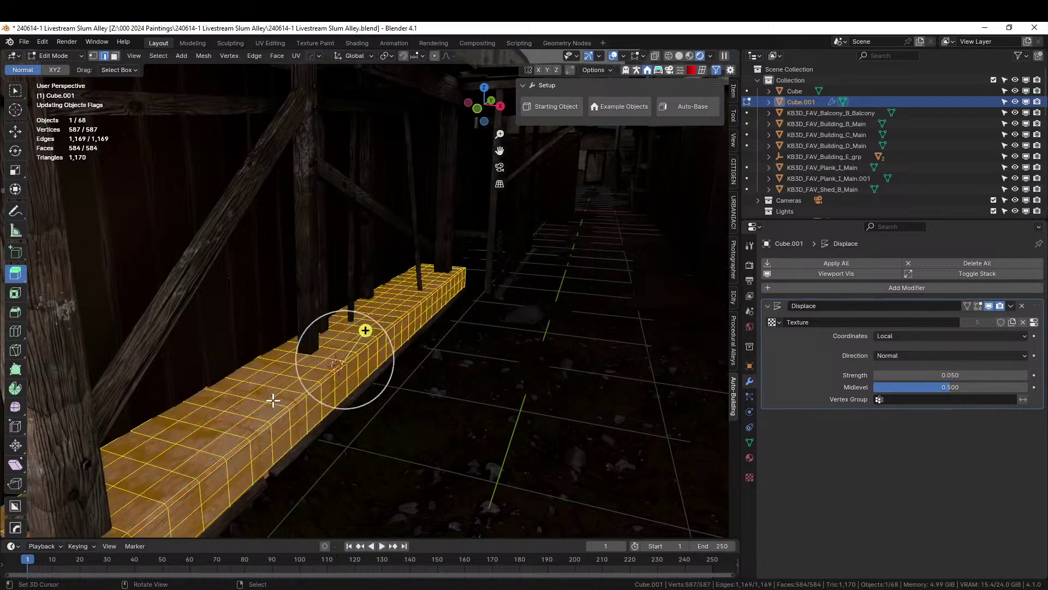
pyautogui.press('u')
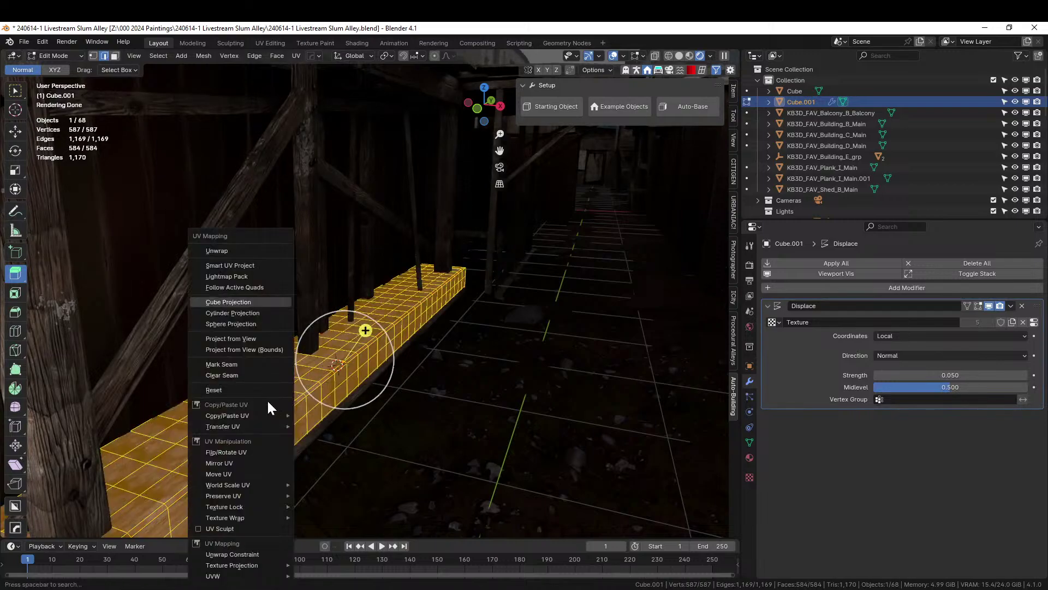
pyautogui.click(231, 300)
pyautogui.press('Tab')
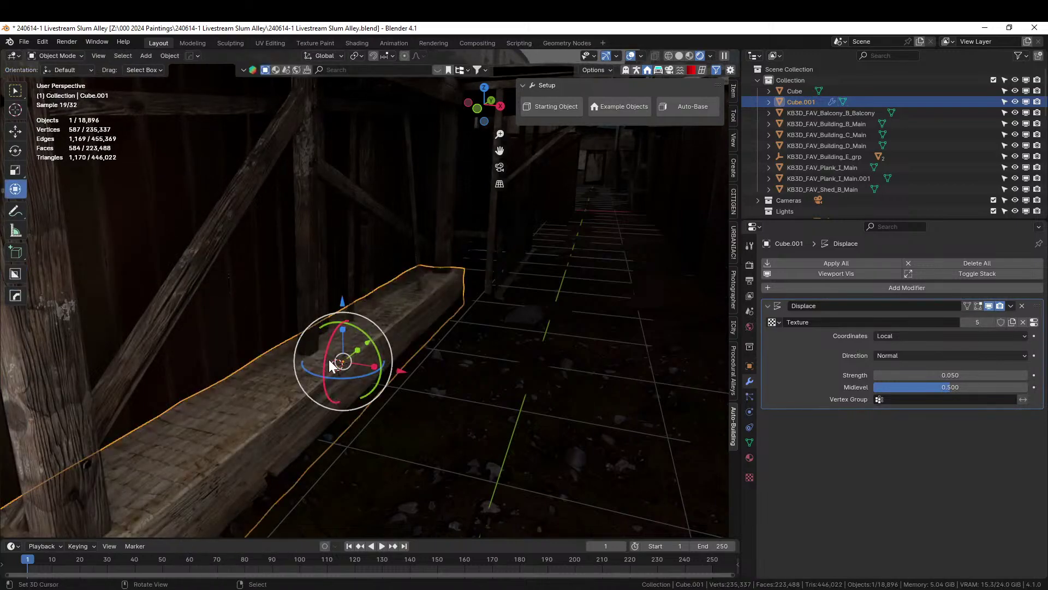
# Scale all of the block's UVs down to about a quarter of their size in the UV Editing workspace
pyautogui.moveTo(329, 359); pyautogui.dragTo(414, 358, button='middle')
pyautogui.scroll(-1, 413, 357)
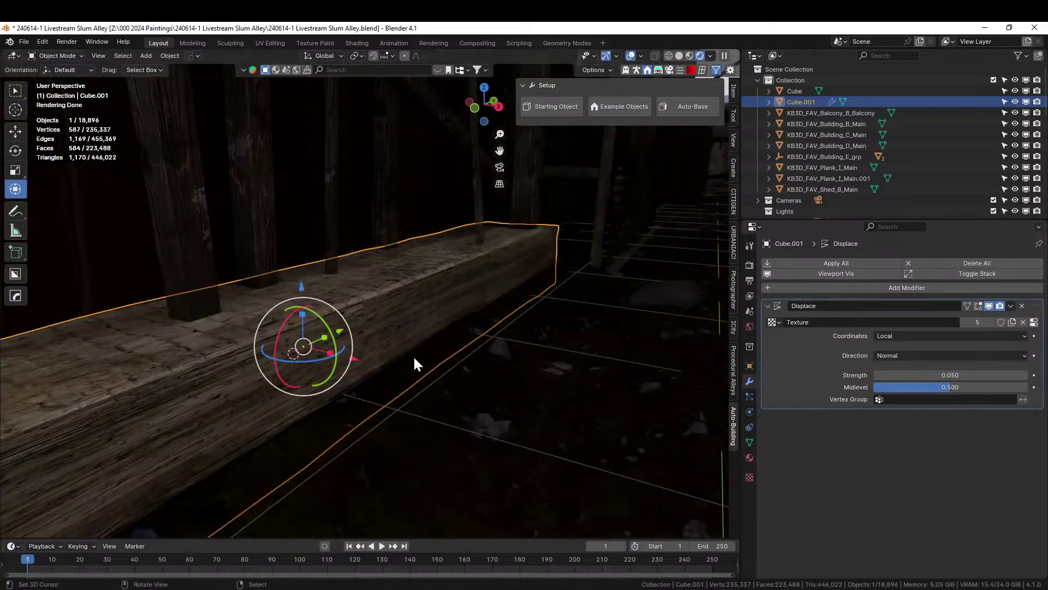
pyautogui.click(271, 42)
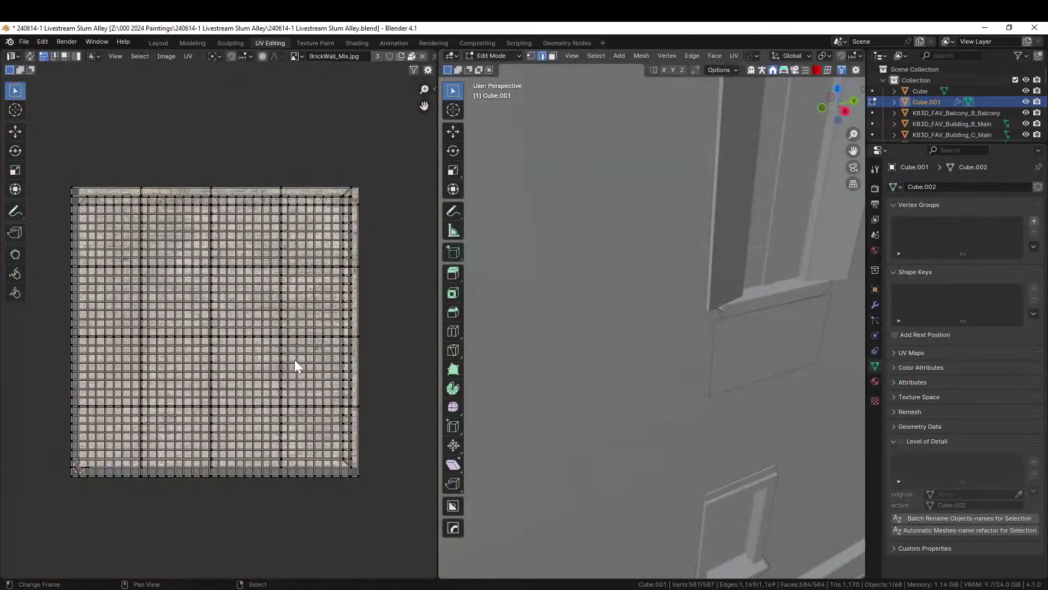
pyautogui.press('a')
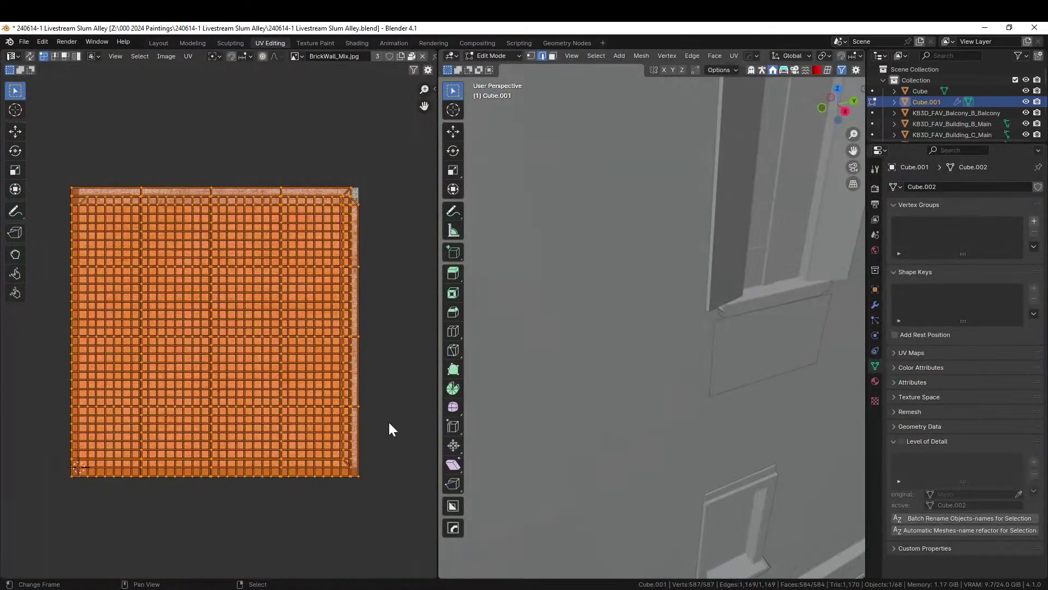
pyautogui.press('s')
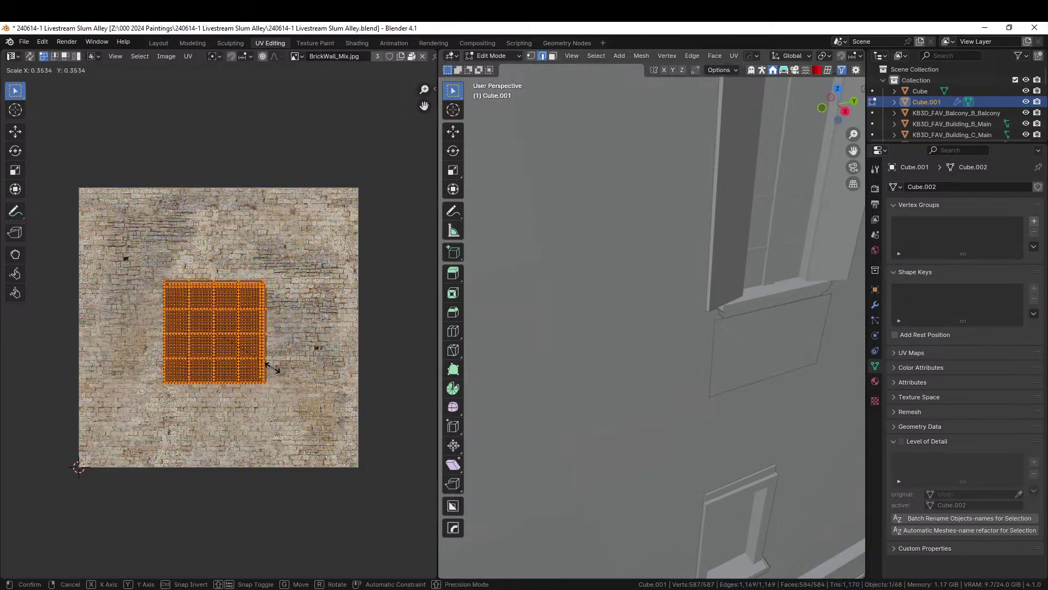
pyautogui.click(257, 358)
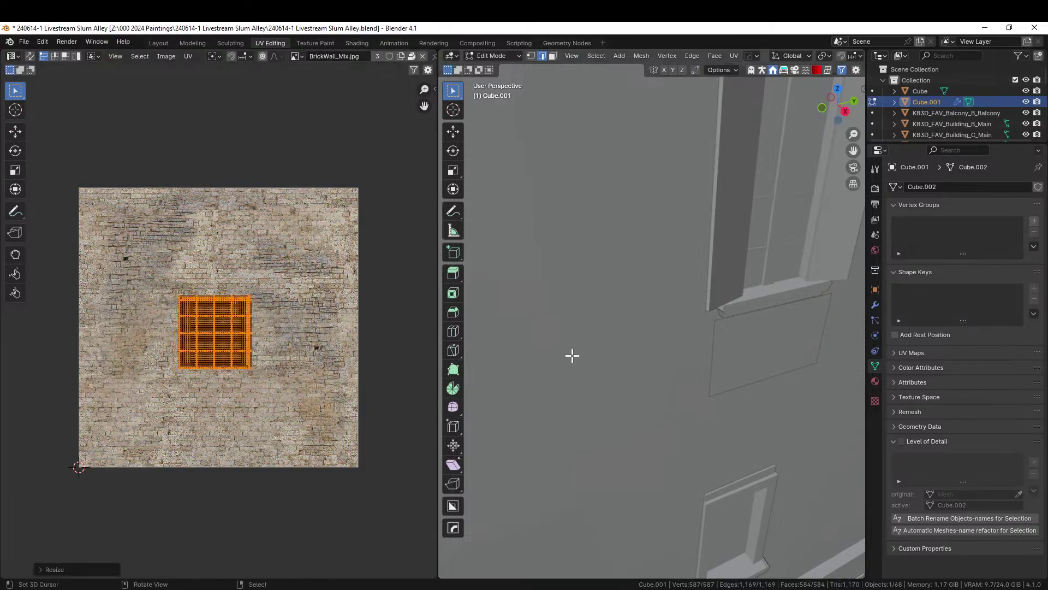
# Isolate the block in local view and preview its brick texture in rendered shading from Object Mode
pyautogui.press('z')
pyautogui.press('2')
pyautogui.press('KP_Divide')
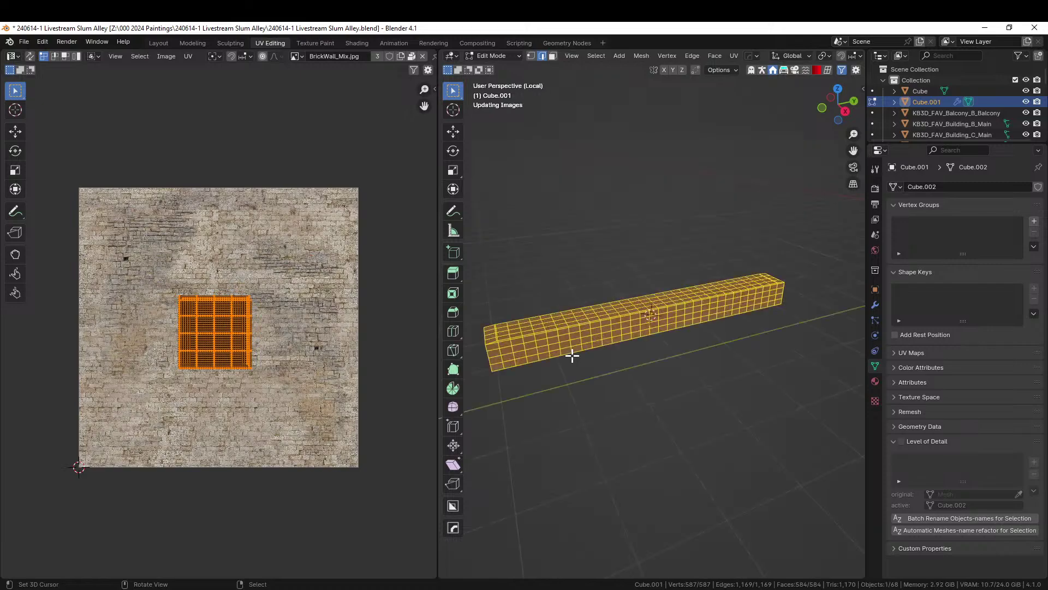
pyautogui.scroll(6, 573, 355)
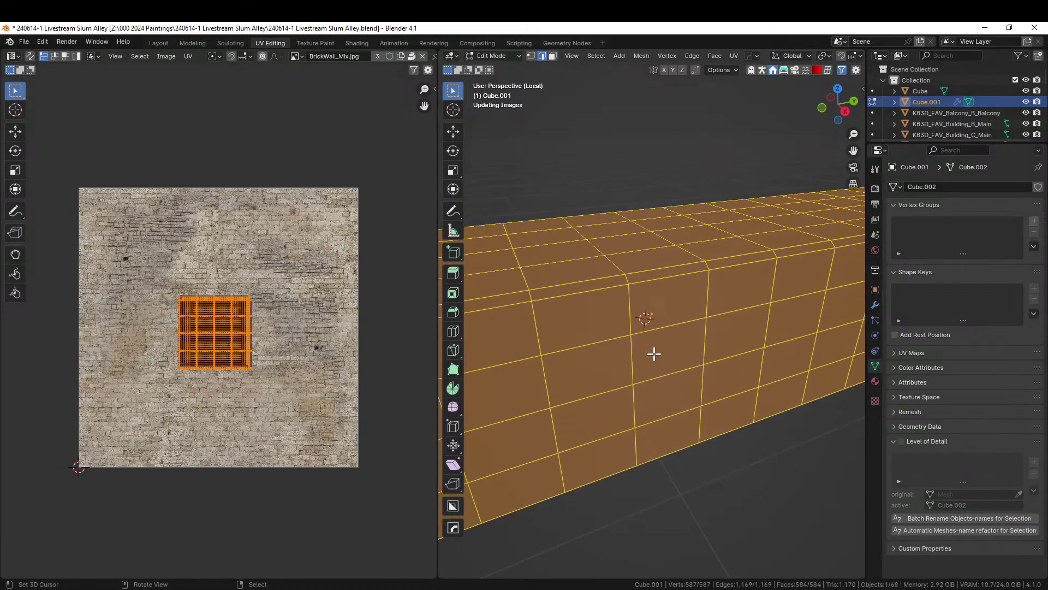
pyautogui.press('Tab')
pyautogui.press('z')
pyautogui.press('8')
pyautogui.scroll(-4, 657, 359)
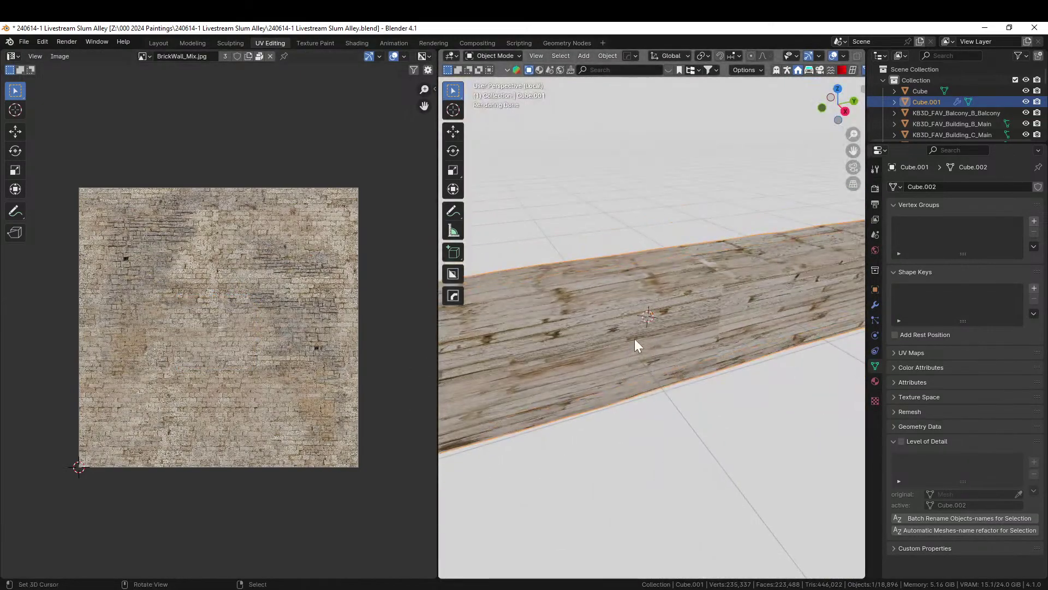
# Scale all of the block's UVs up uniformly to about 1.6 times their size
pyautogui.press('Tab')
pyautogui.scroll(3, 404, 338)
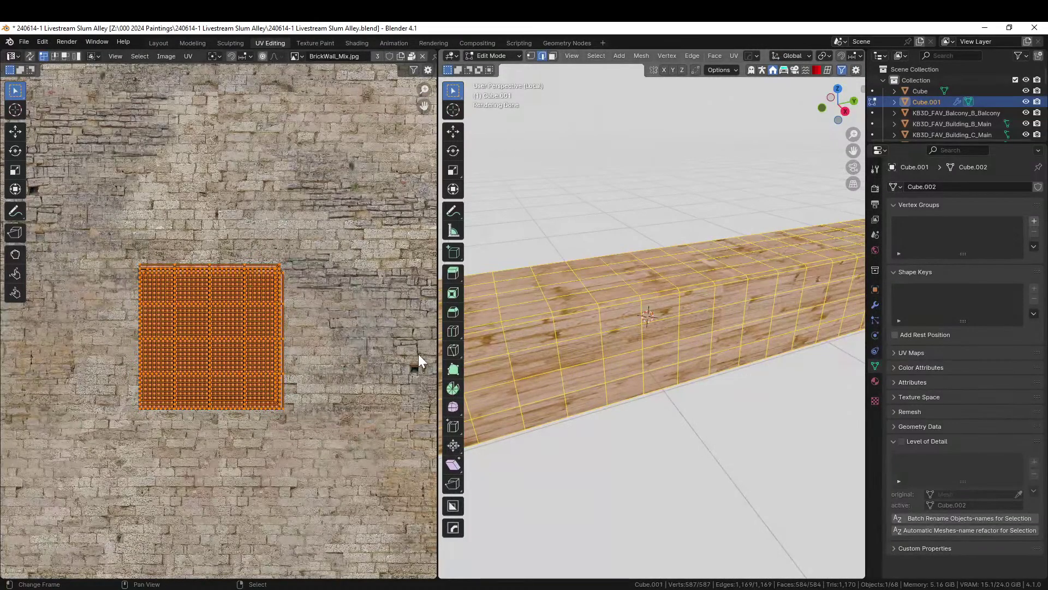
pyautogui.press('s')
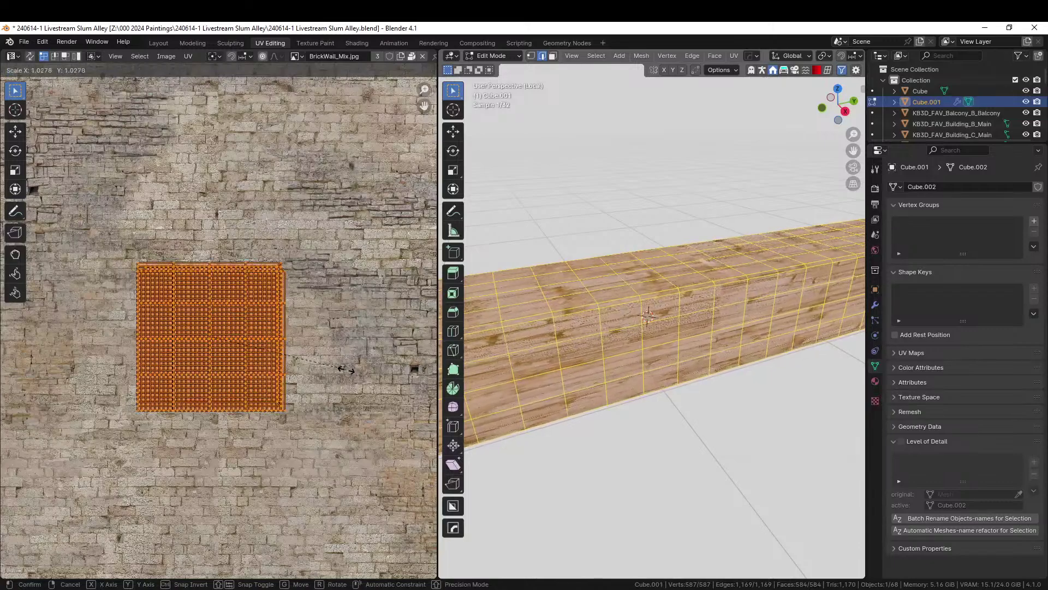
pyautogui.click(413, 412)
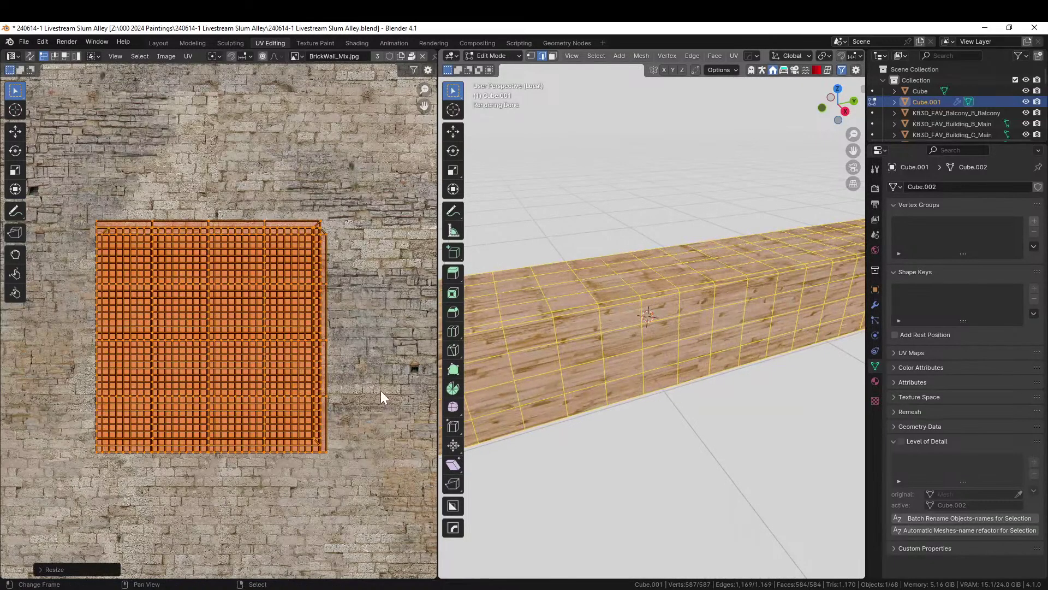
# Try stretching the block's UVs along X to more than three times their width, and undo the stretch
pyautogui.press('s')
pyautogui.press('x')
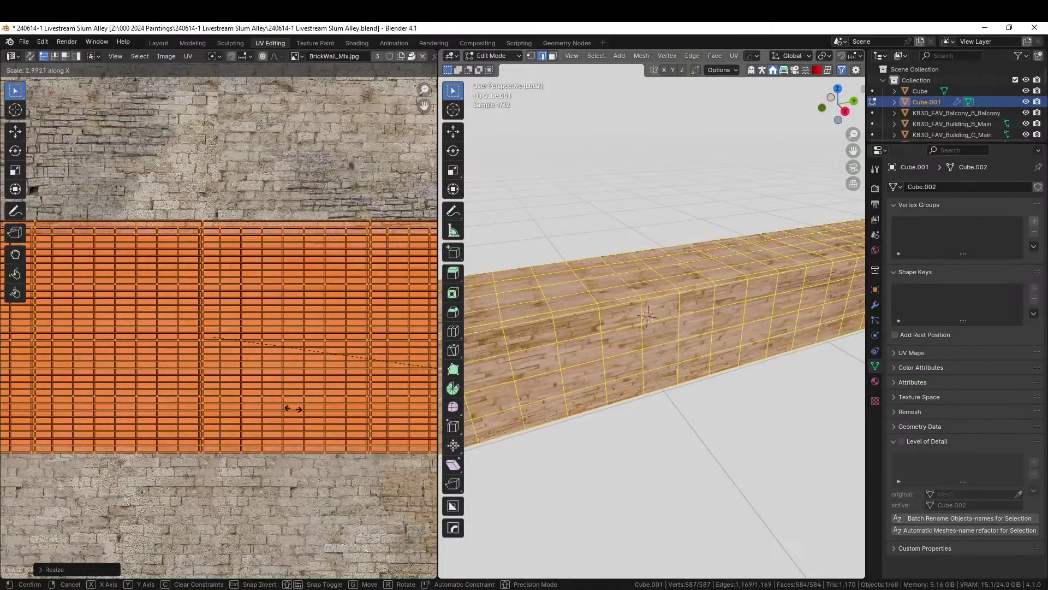
pyautogui.click(397, 416)
pyautogui.moveTo(603, 384); pyautogui.dragTo(624, 422, button='middle')
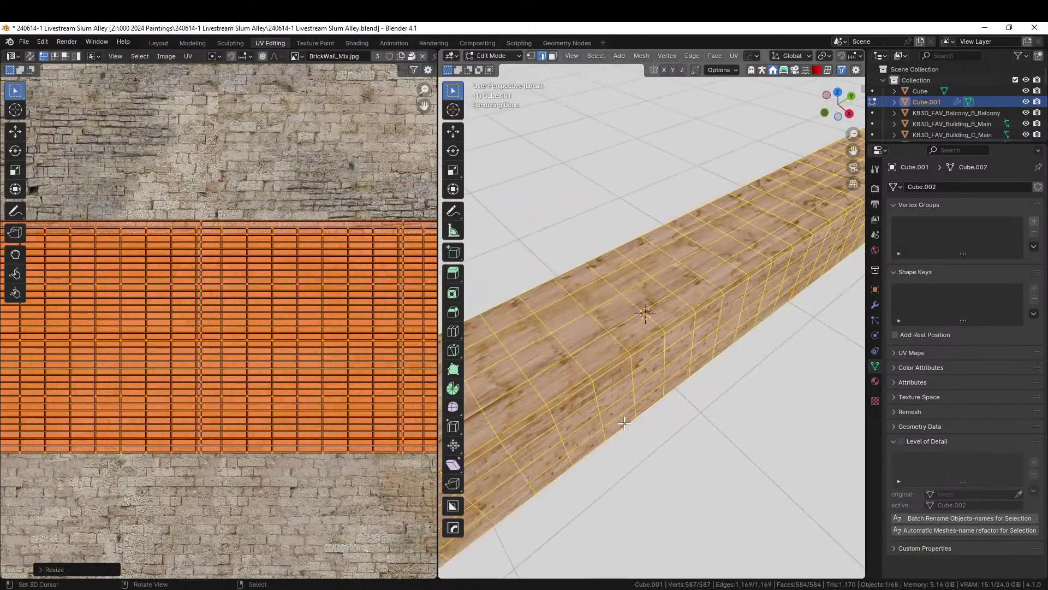
pyautogui.hotkey('ctrl', 'z')
# Return to Object Mode in the Layout workspace and apply the block's Displace modifier
pyautogui.press('Tab')
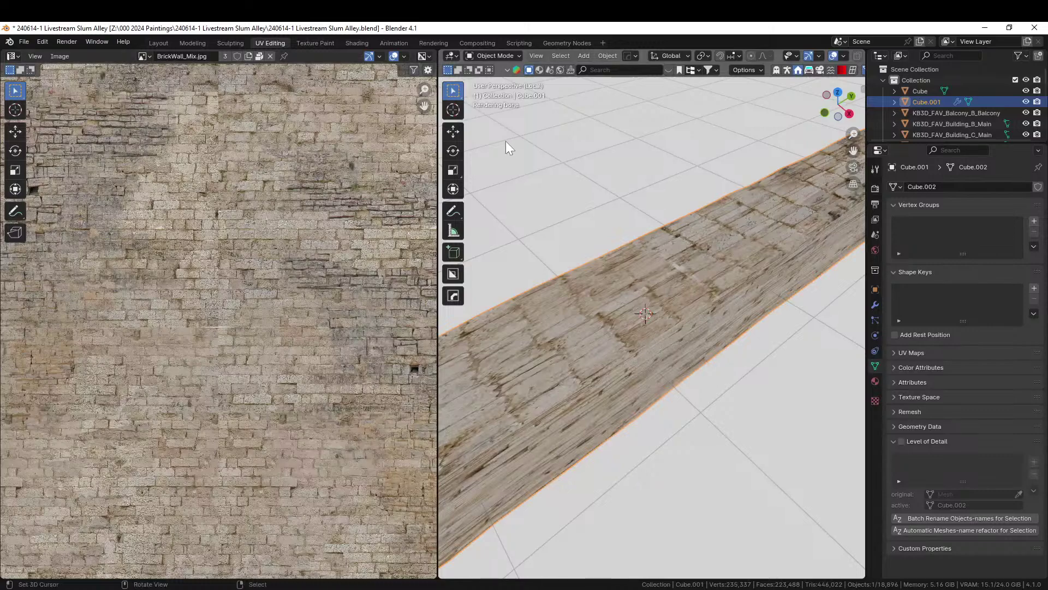
pyautogui.click(157, 43)
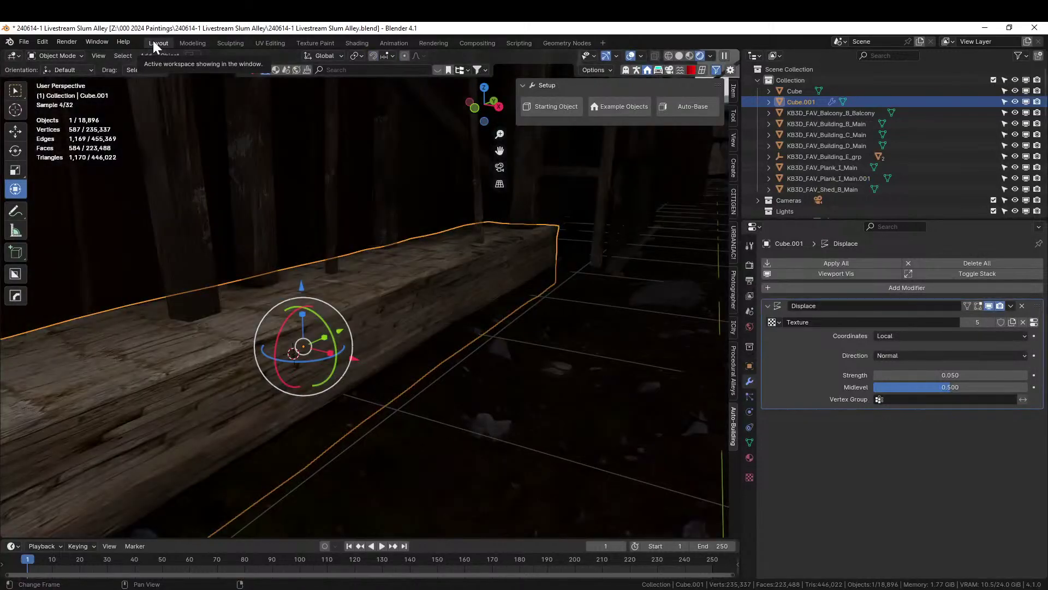
pyautogui.moveTo(487, 309); pyautogui.dragTo(479, 326, button='middle')
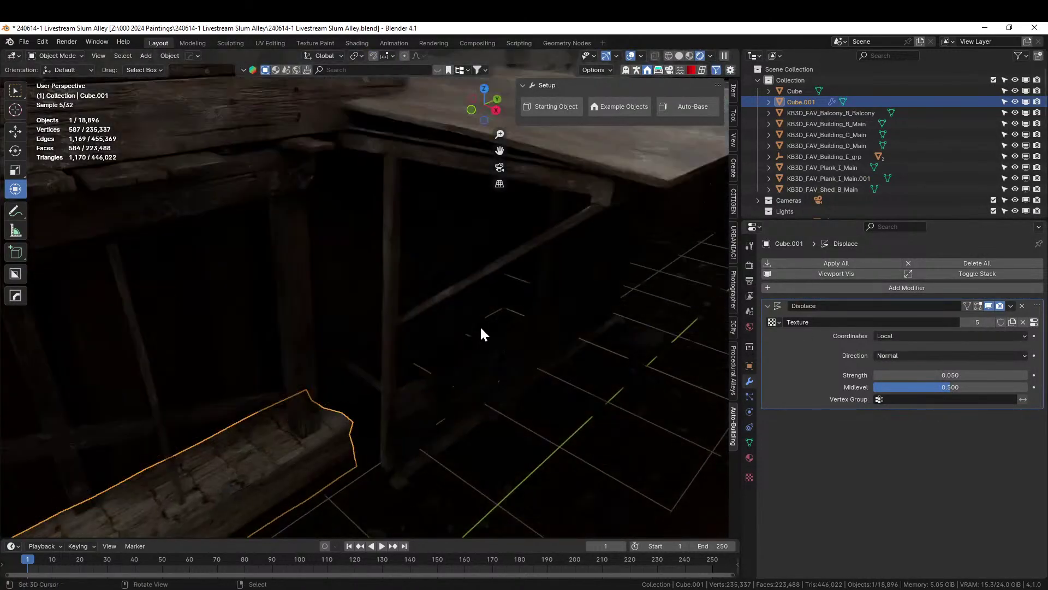
pyautogui.hotkey('ctrl', 'a')
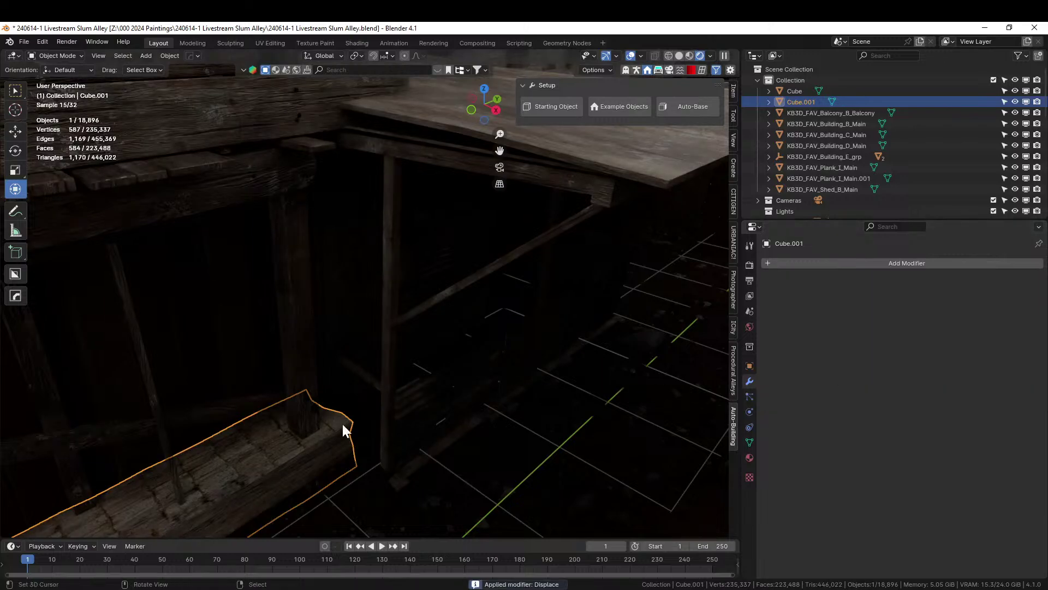
# Replace the block's HouseOld_BrickWall_UV material with the KB3D_BRT_ConcreteGrime asset and save the scene file
pyautogui.press('KP_Decimal')
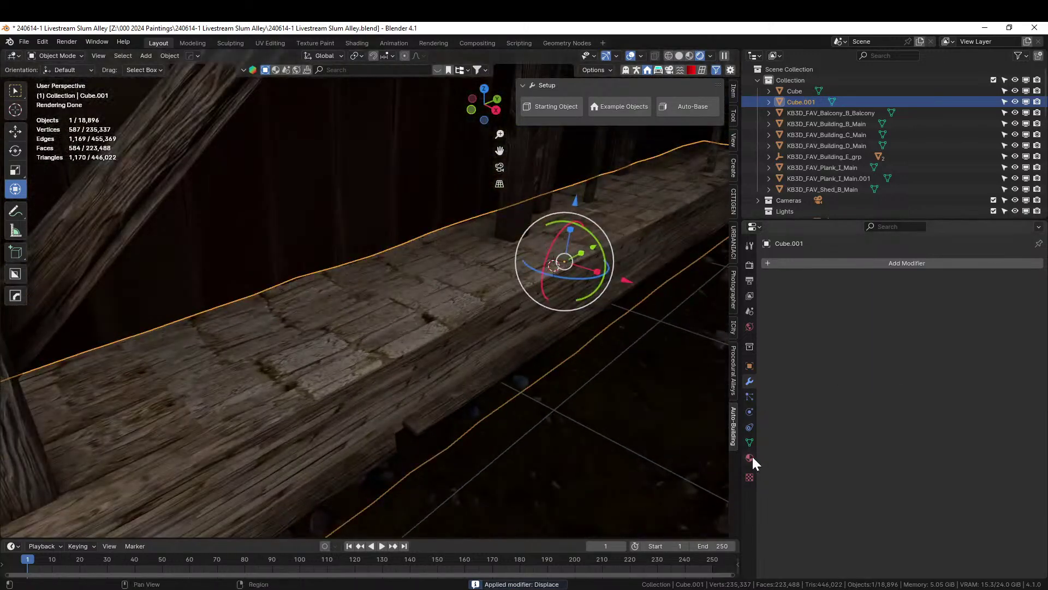
pyautogui.click(752, 455)
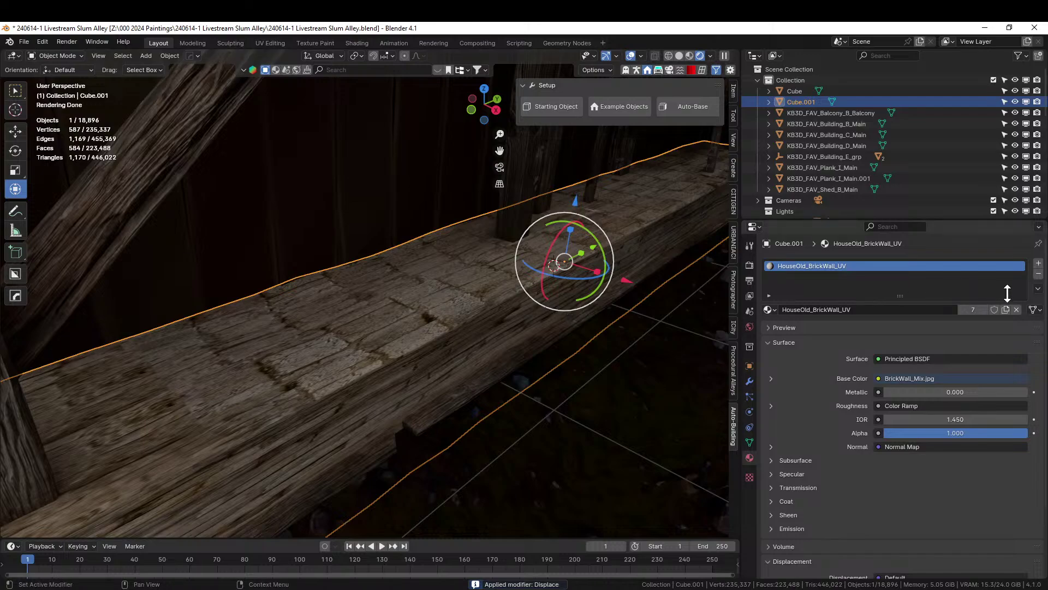
pyautogui.click(1039, 274)
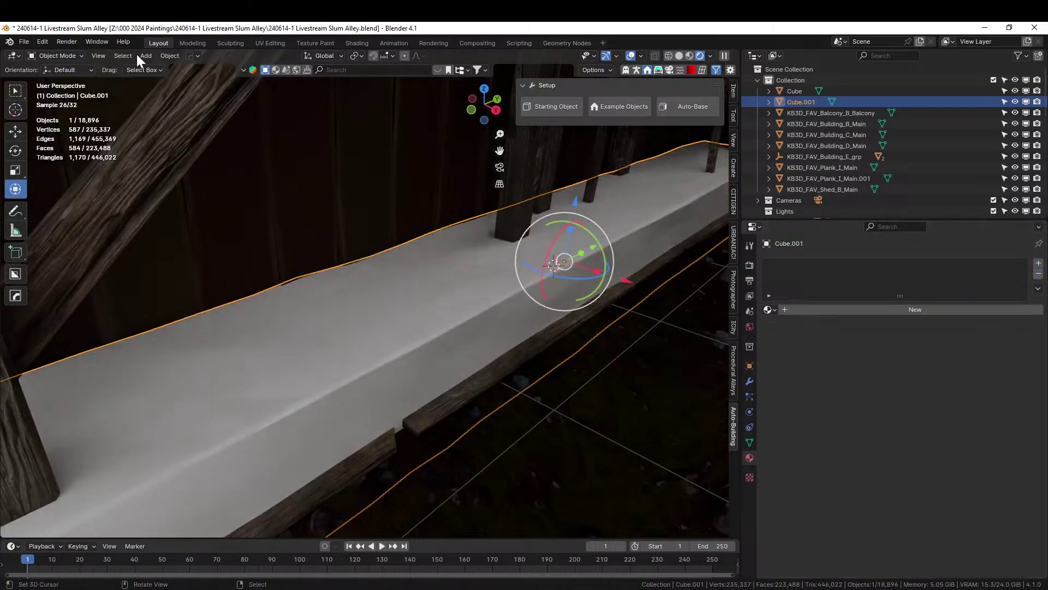
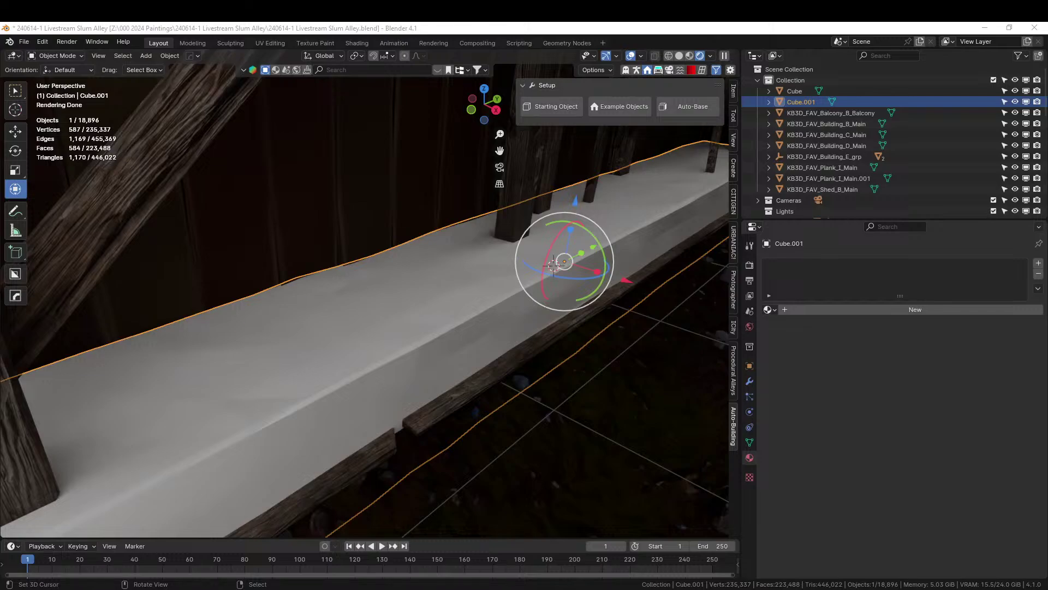
pyautogui.moveTo(576, 238); pyautogui.dragTo(326, 335)
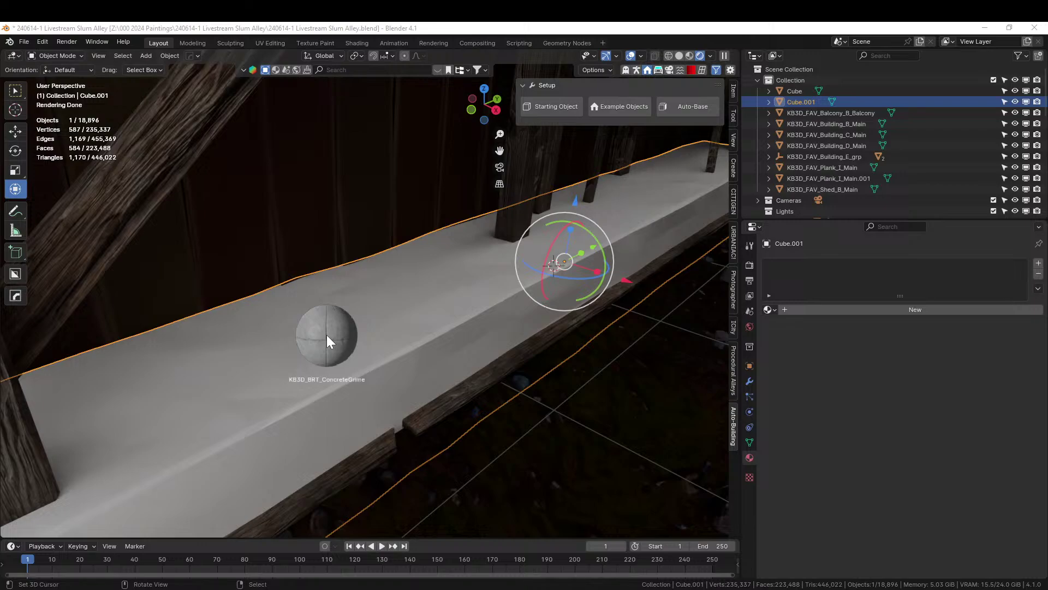
pyautogui.moveTo(326, 335); pyautogui.dragTo(326, 335)
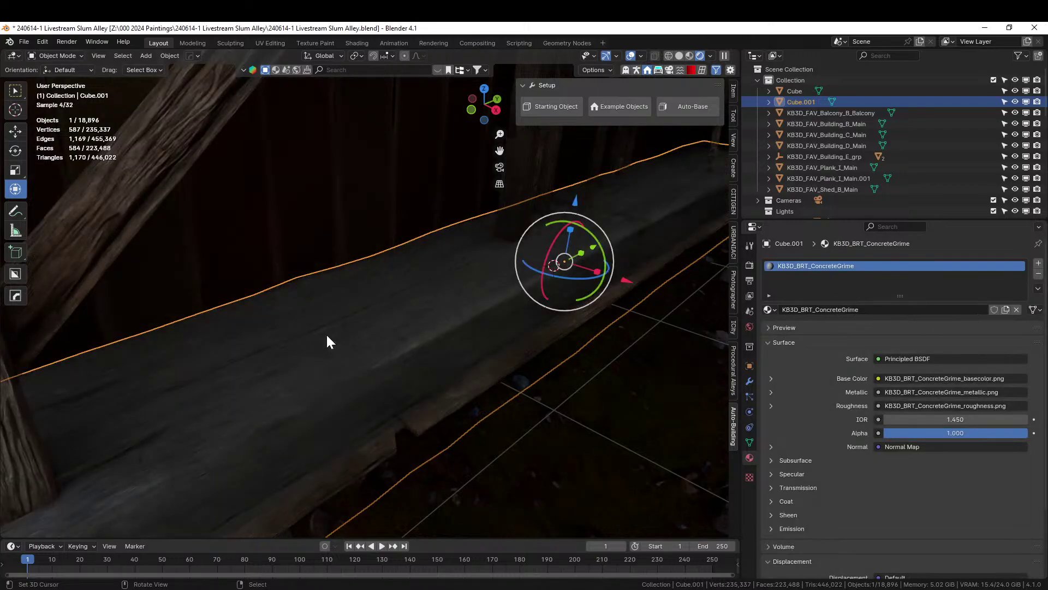
pyautogui.scroll(-6, 320, 349)
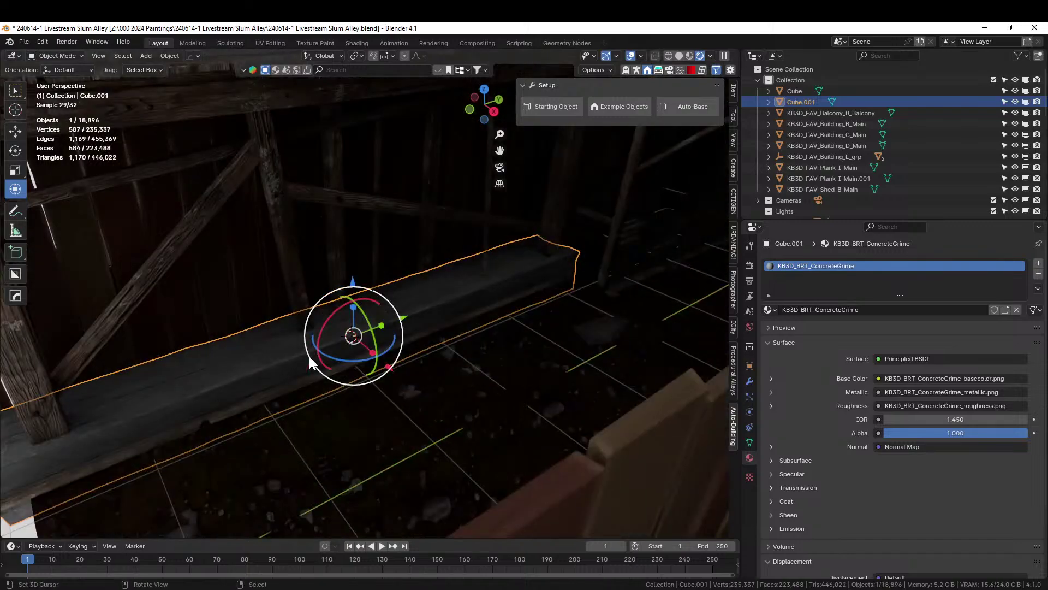
pyautogui.hotkey('ctrl', 's')
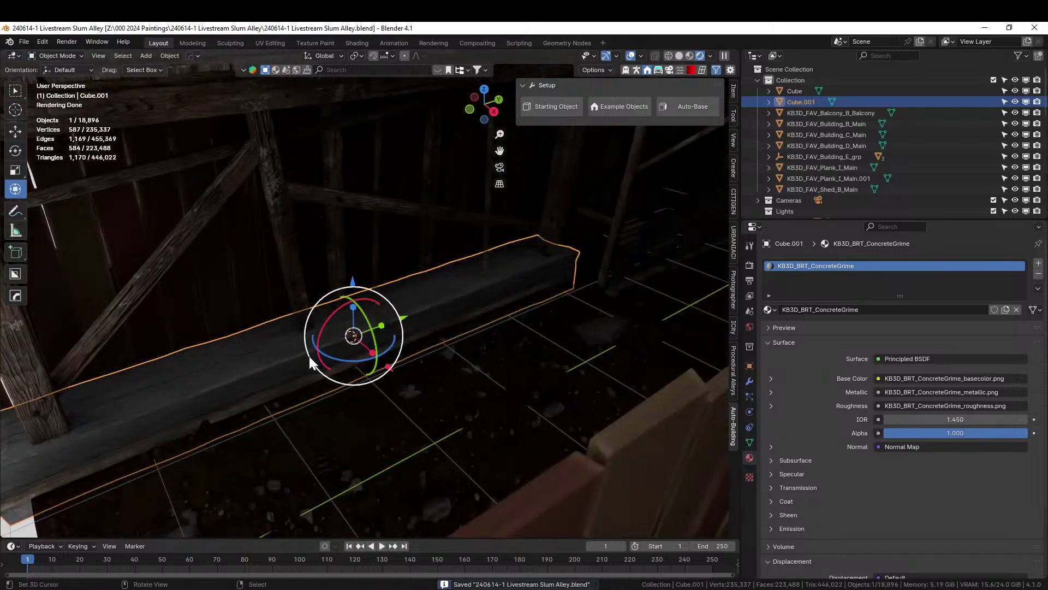
# Survey the alley layout from above in solid shading, down to the plank hut standing between the fences
pyautogui.scroll(-5, 318, 350)
pyautogui.moveTo(318, 350); pyautogui.dragTo(154, 445, button='middle')
pyautogui.scroll(4, 444, 403)
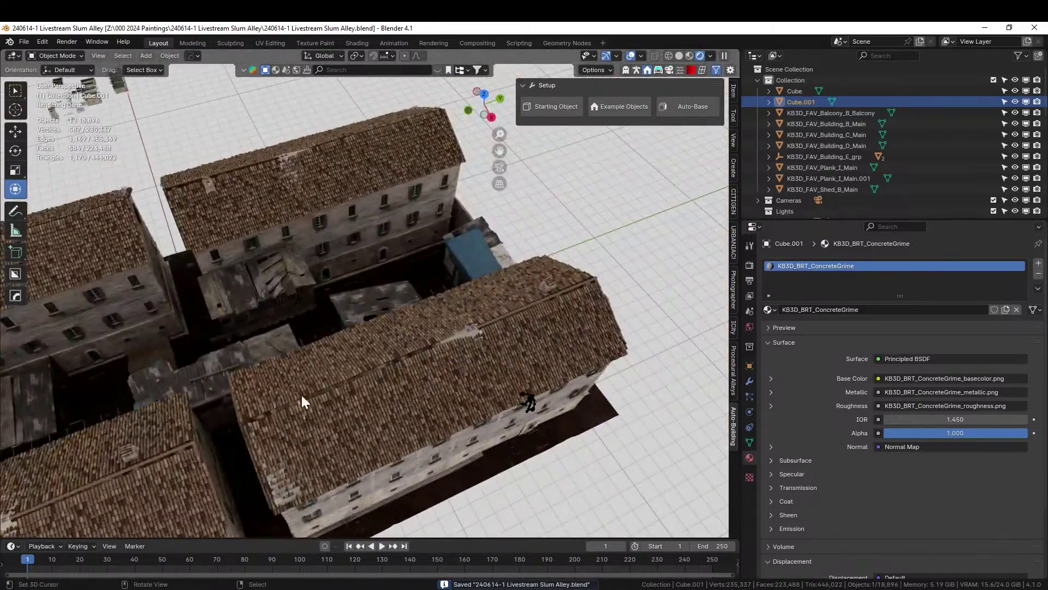
pyautogui.moveTo(303, 401); pyautogui.dragTo(400, 342, button='middle')
pyautogui.scroll(1, 399, 342)
pyautogui.moveTo(291, 345)
pyautogui.keyDown('shift'); pyautogui.mouseDown(button='middle')
pyautogui.moveTo(368, 290)
pyautogui.moveTo(365, 272)
pyautogui.moveTo(360, 333)
pyautogui.moveTo(316, 430)
pyautogui.moveTo(253, 468)
pyautogui.moveTo(264, 460)
pyautogui.mouseUp(button='middle'); pyautogui.keyUp('shift')
pyautogui.scroll(6, 361, 331)
pyautogui.press('z')
pyautogui.press('6')
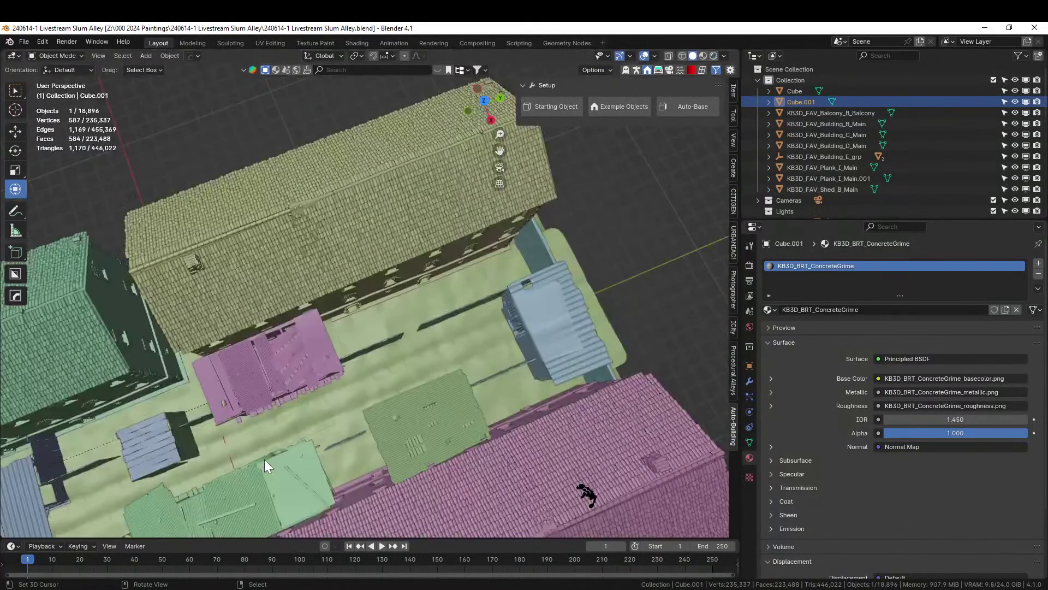
pyautogui.moveTo(314, 467); pyautogui.dragTo(456, 342, button='middle')
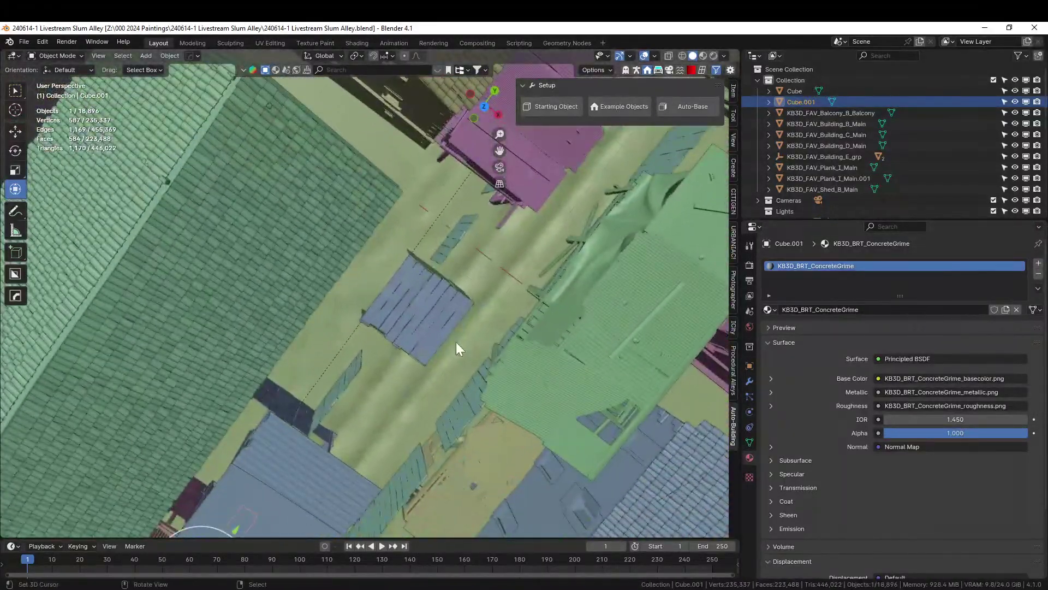
pyautogui.press('KP_7')
pyautogui.scroll(3, 456, 342)
# Make a linked duplicate of the plank hut's roof and two walls and move it about -4.15 m along Y
pyautogui.click(470, 299)
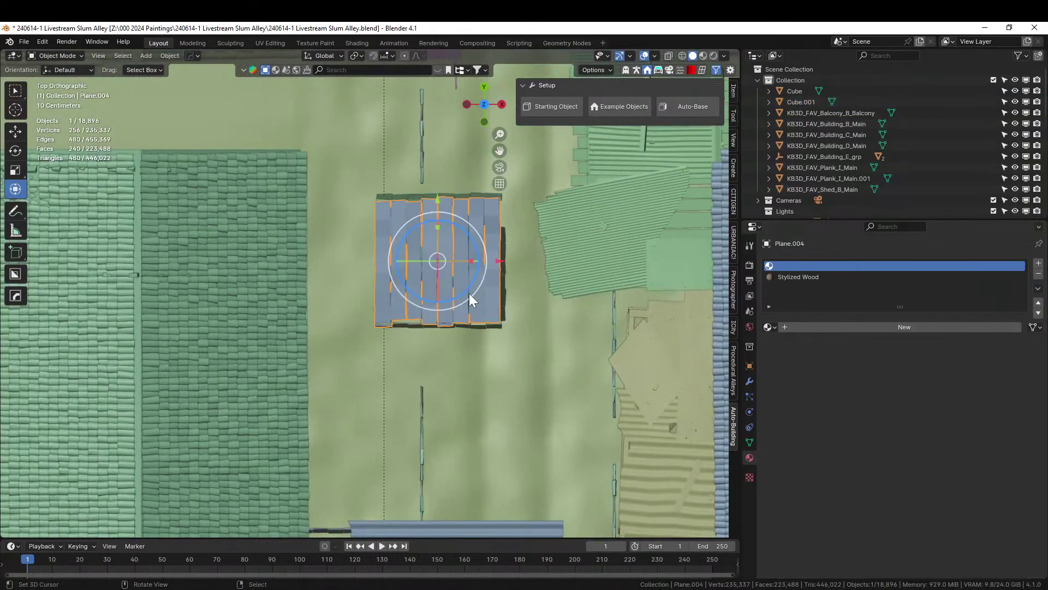
pyautogui.keyDown('shift'); pyautogui.click(473, 208); pyautogui.keyUp('shift')
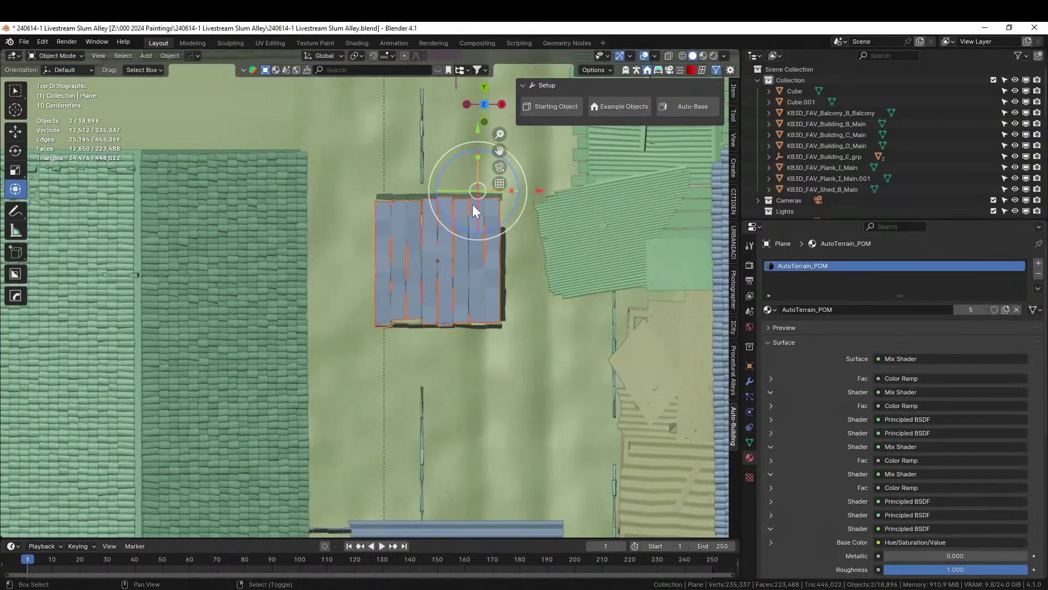
pyautogui.moveTo(433, 275); pyautogui.dragTo(264, 232, button='middle')
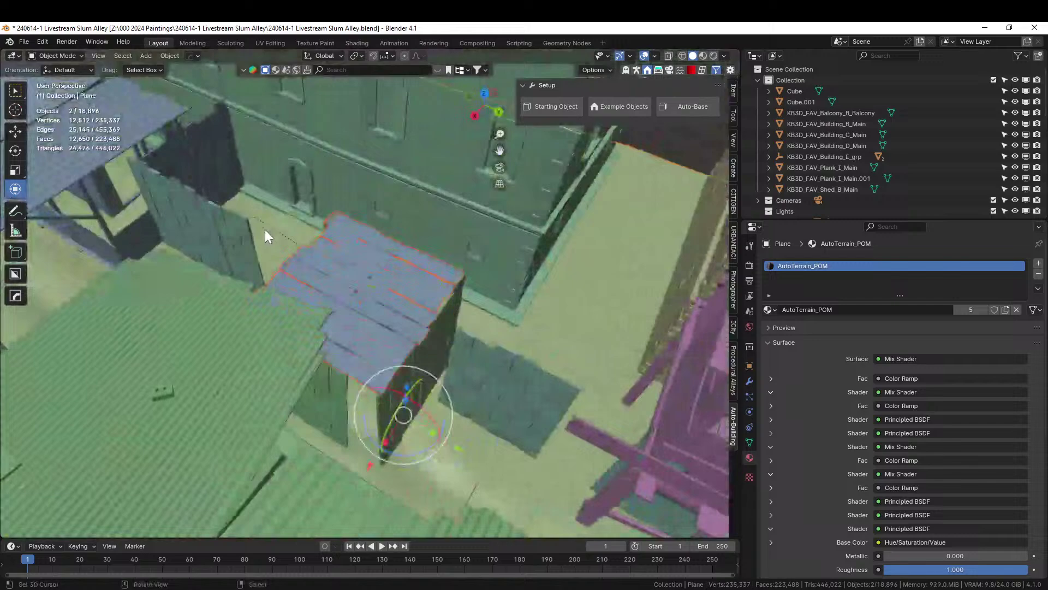
pyautogui.click(372, 320)
pyautogui.keyDown('shift'); pyautogui.click(411, 395); pyautogui.keyUp('shift')
pyautogui.keyDown('shift'); pyautogui.click(346, 401); pyautogui.keyUp('shift')
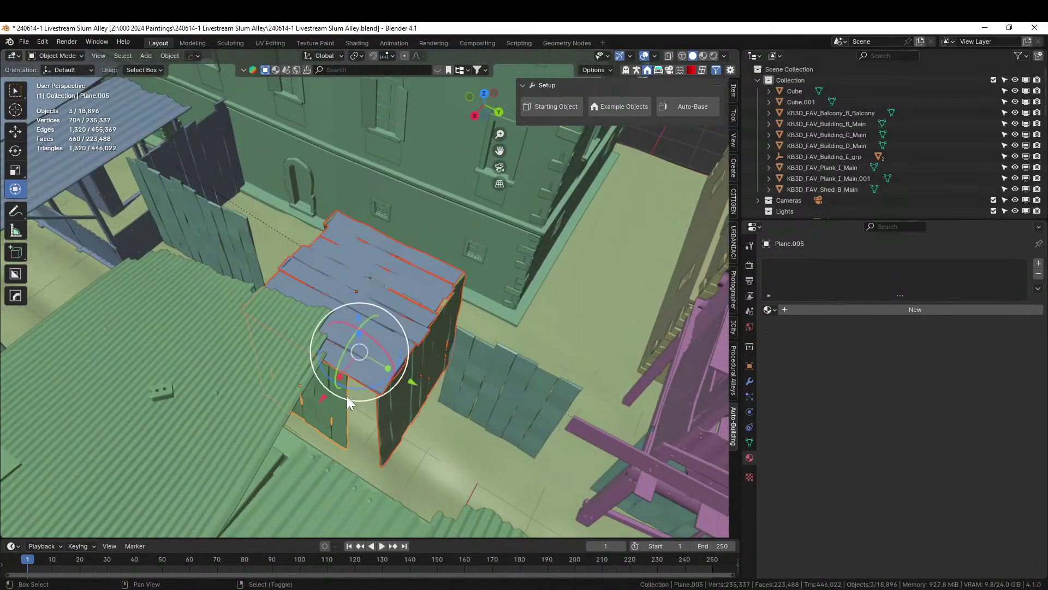
pyautogui.moveTo(346, 396); pyautogui.dragTo(450, 401, button='middle')
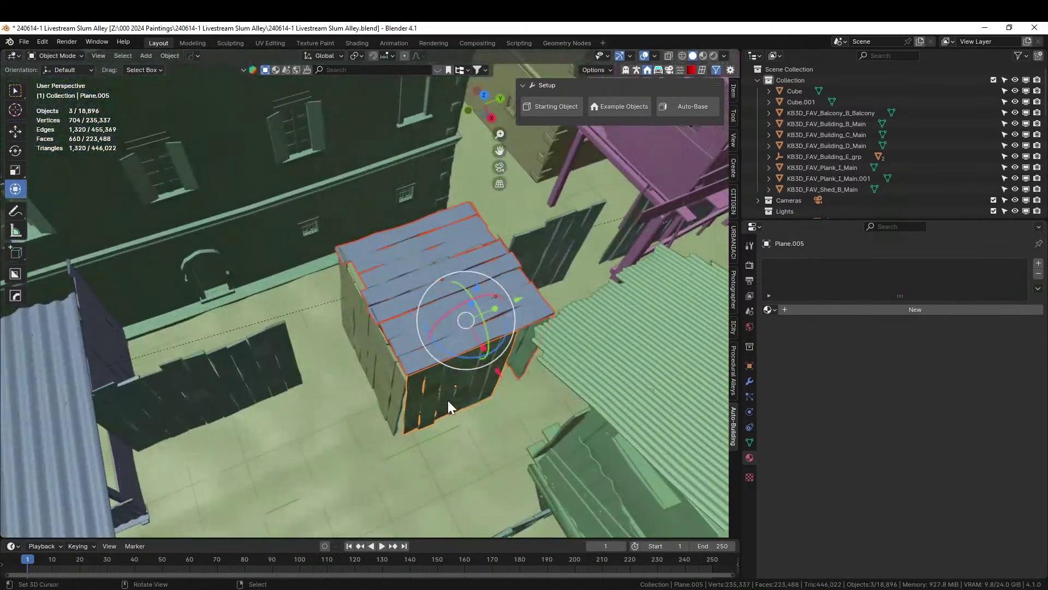
pyautogui.hotkey('alt', 'd')
pyautogui.rightClick(447, 401)
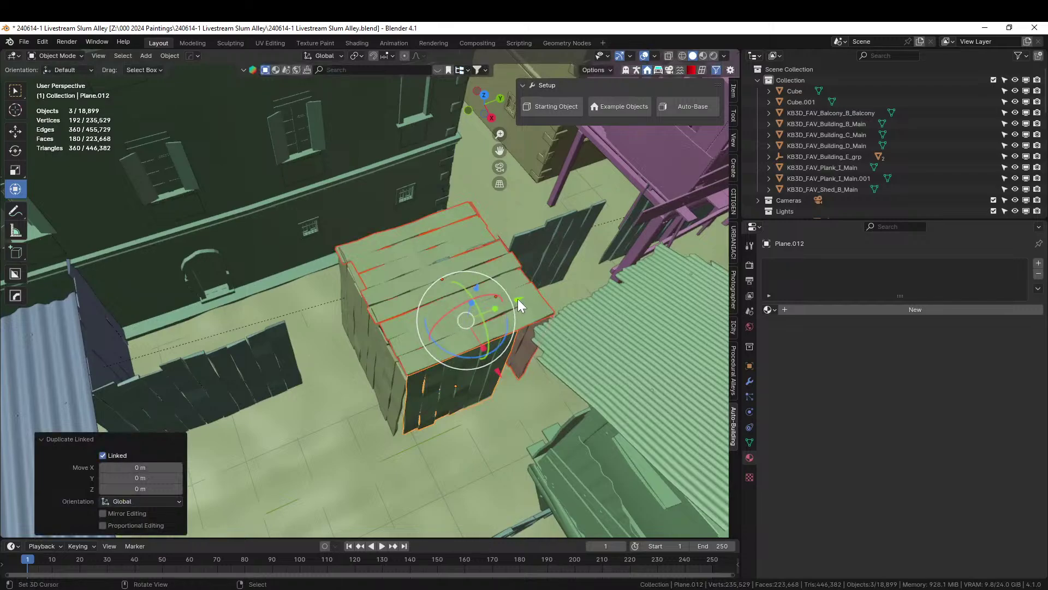
pyautogui.moveTo(517, 299); pyautogui.dragTo(279, 362)
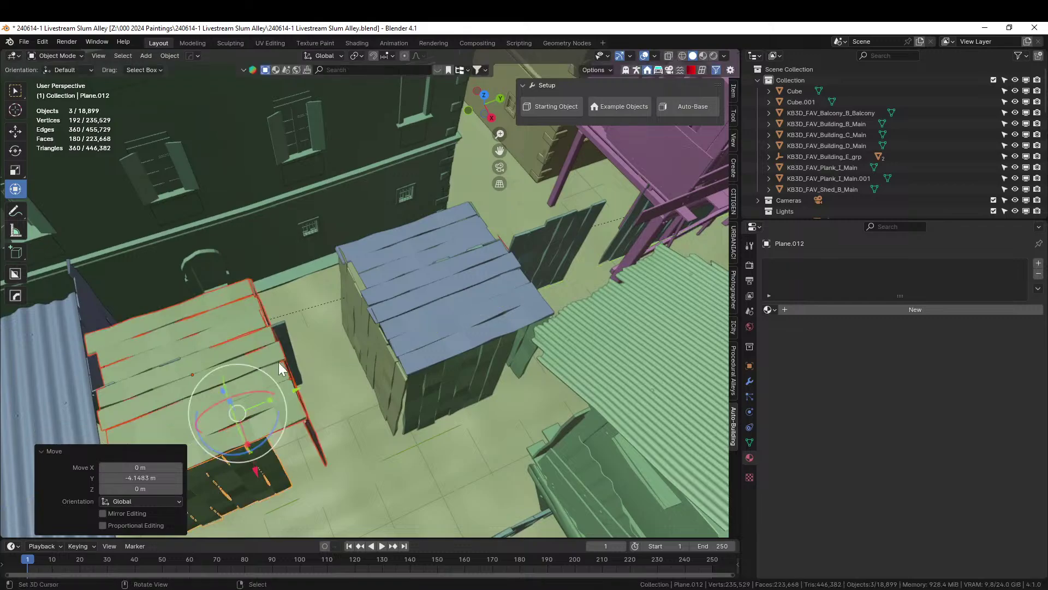
# Move the duplicated hut's side wall outward along Y, towards the original hut
pyautogui.moveTo(278, 362); pyautogui.dragTo(266, 343, button='middle')
pyautogui.scroll(4, 266, 342)
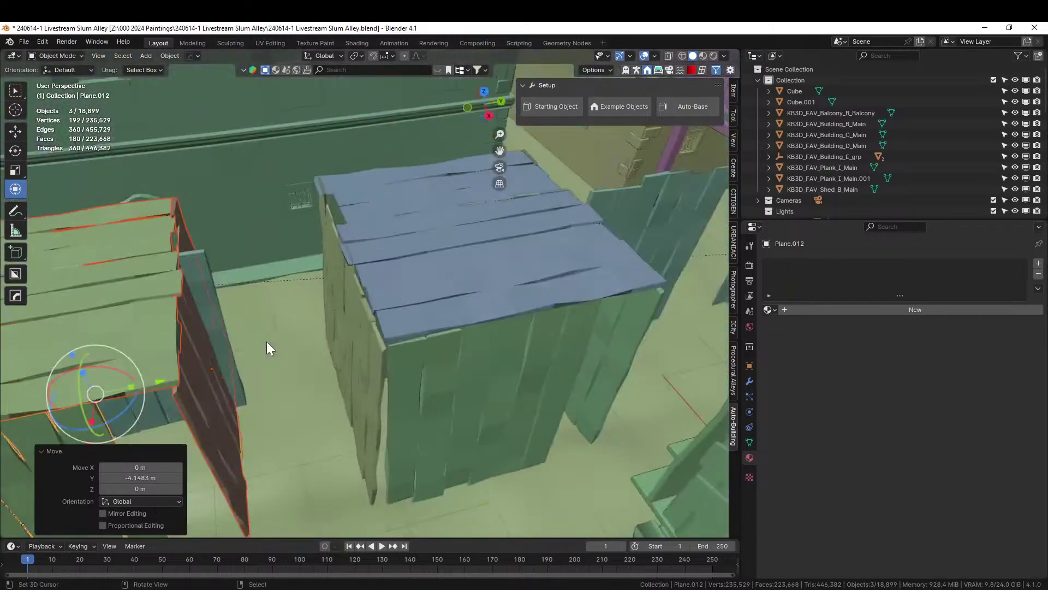
pyautogui.click(209, 359)
pyautogui.moveTo(267, 354); pyautogui.dragTo(294, 358)
# Scale the duplicated roof to about 1.269 along Y and shift it about 0.147 m along Y and 0.025 m up
pyautogui.click(172, 308)
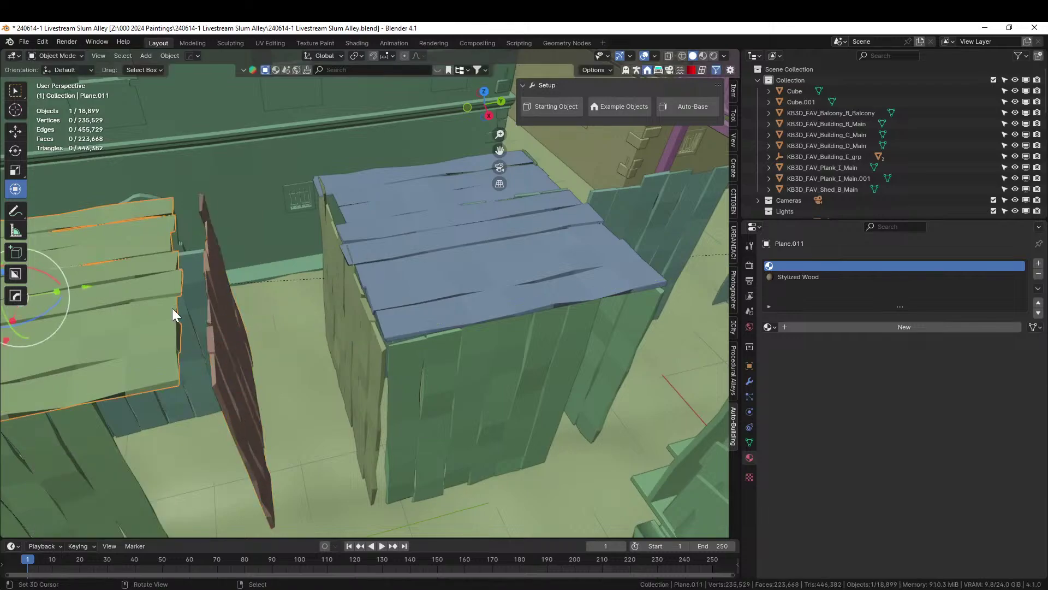
pyautogui.moveTo(57, 291); pyautogui.dragTo(68, 294)
pyautogui.press('KP_Decimal')
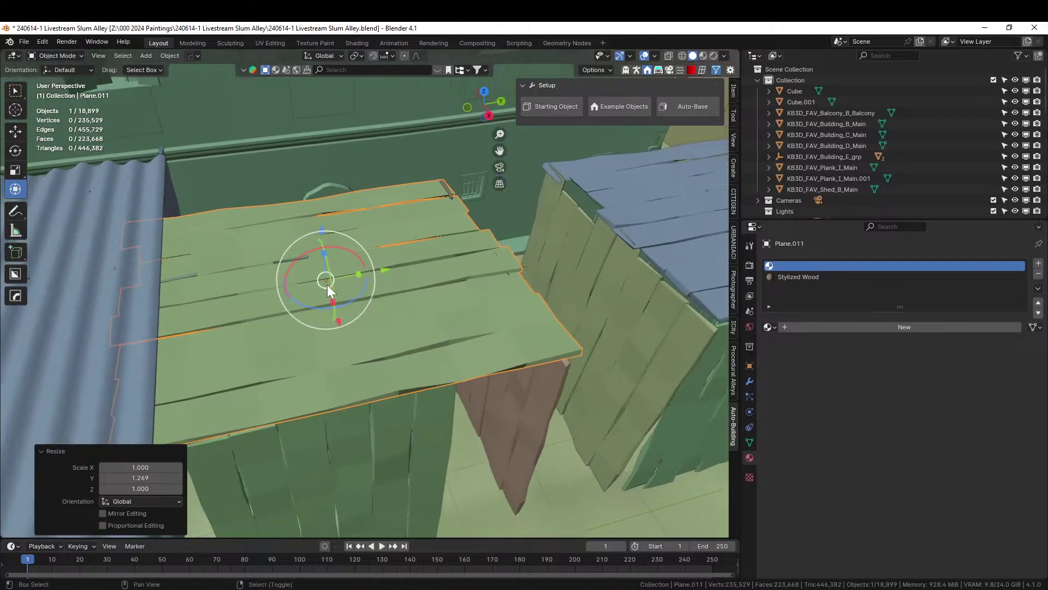
pyautogui.moveTo(388, 277); pyautogui.dragTo(393, 261)
pyautogui.press('g')
pyautogui.press('z')
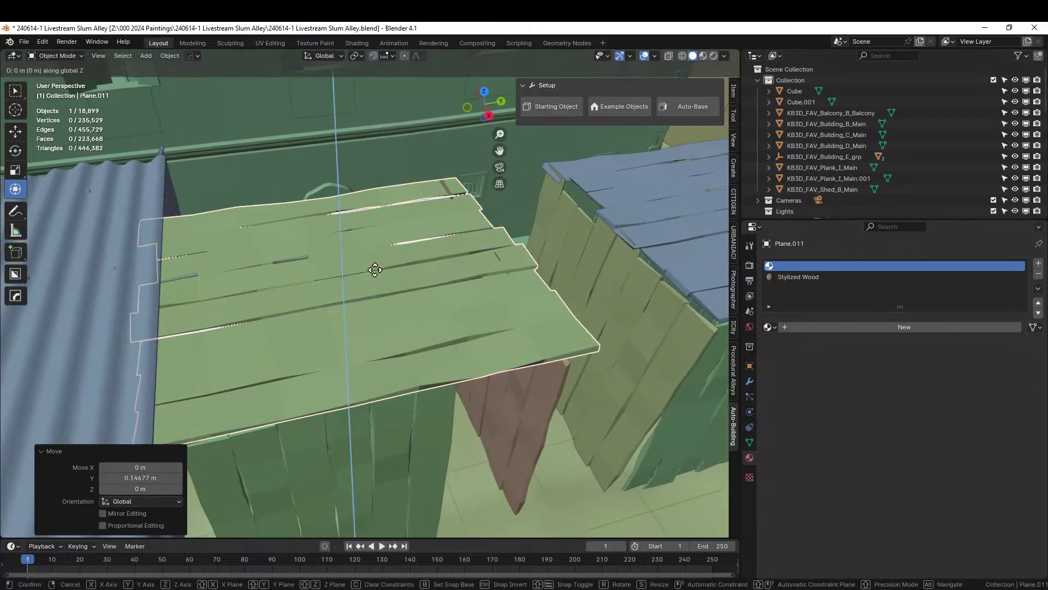
pyautogui.click(374, 267)
pyautogui.moveTo(373, 268); pyautogui.dragTo(417, 336, button='middle')
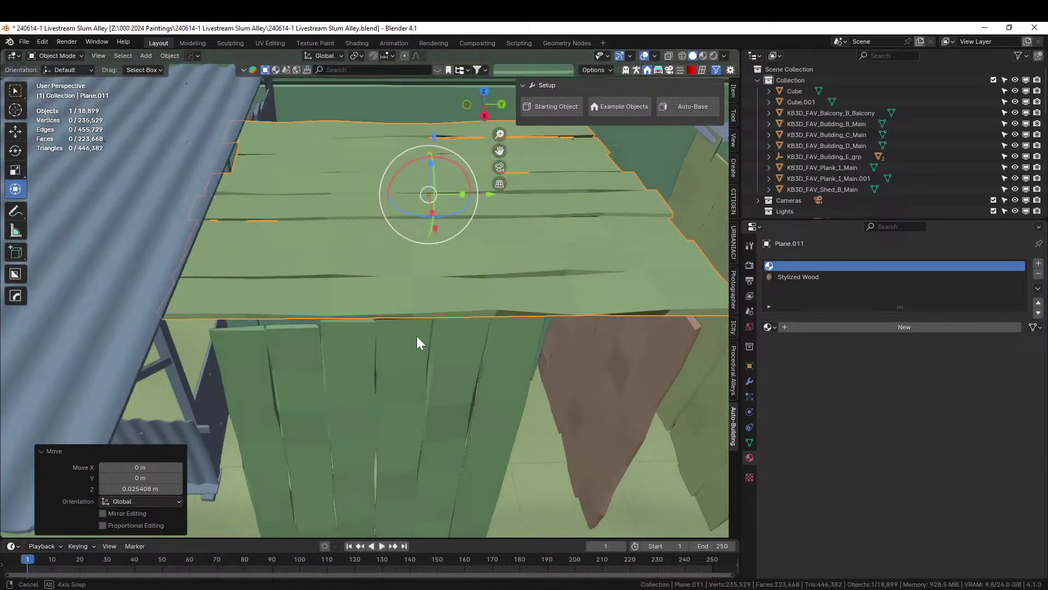
# Isolate the duplicated hut's roof, front wall and side wall in local view and examine the uncovered corner under the roof
pyautogui.keyDown('shift'); pyautogui.click(424, 403); pyautogui.keyUp('shift')
pyautogui.keyDown('shift'); pyautogui.click(611, 383); pyautogui.keyUp('shift')
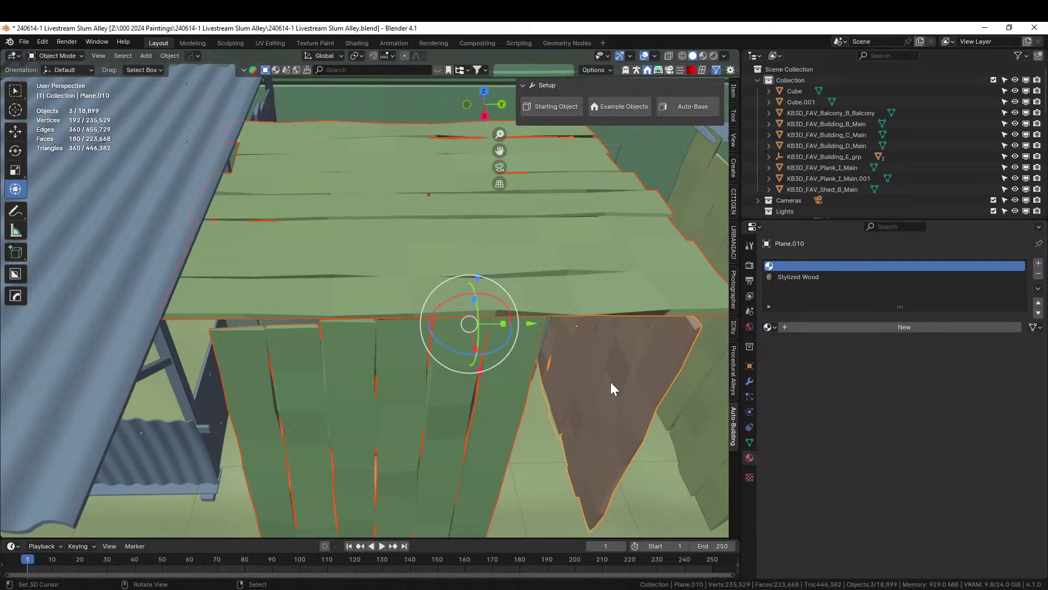
pyautogui.press('KP_Divide')
pyautogui.moveTo(611, 383); pyautogui.dragTo(613, 349, button='middle')
pyautogui.keyDown('shift'); pyautogui.moveTo(497, 345); pyautogui.dragTo(410, 424, button='middle'); pyautogui.keyUp('shift')
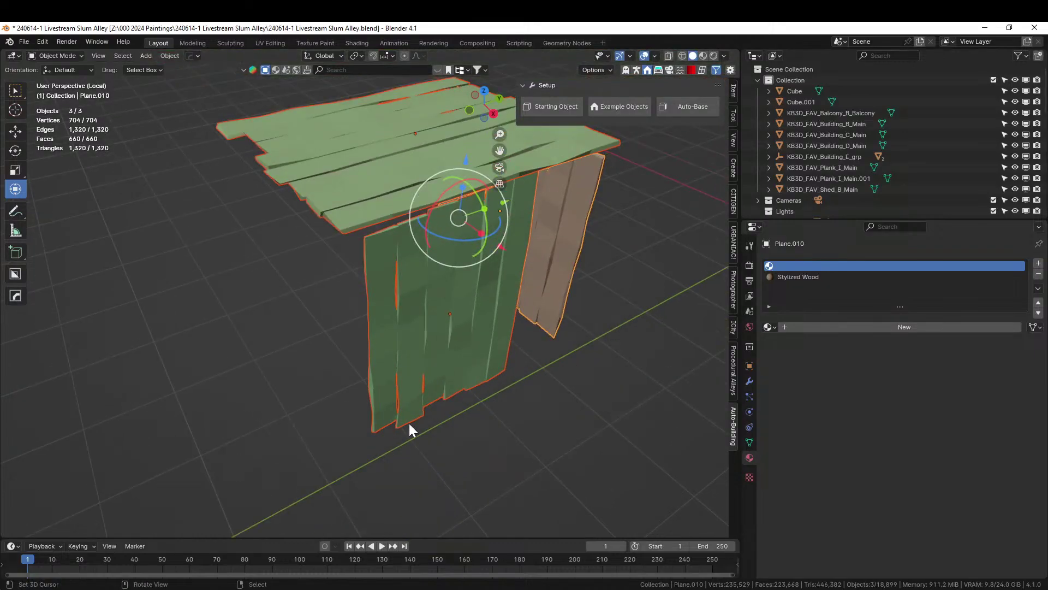
pyautogui.moveTo(375, 289); pyautogui.dragTo(362, 215, button='middle')
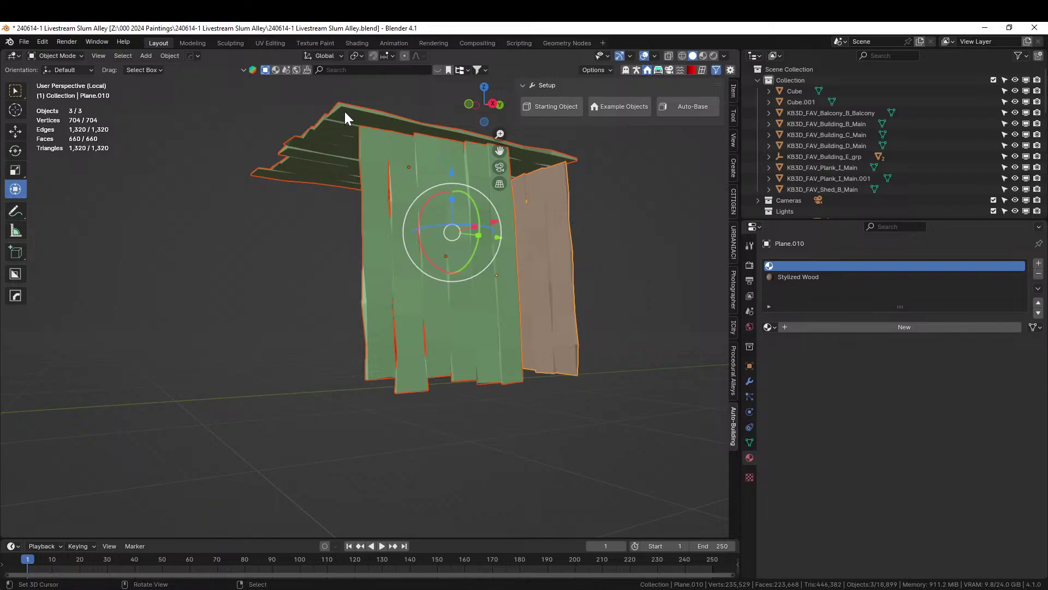
pyautogui.hotkey('shift', 'a')
pyautogui.moveTo(357, 134)
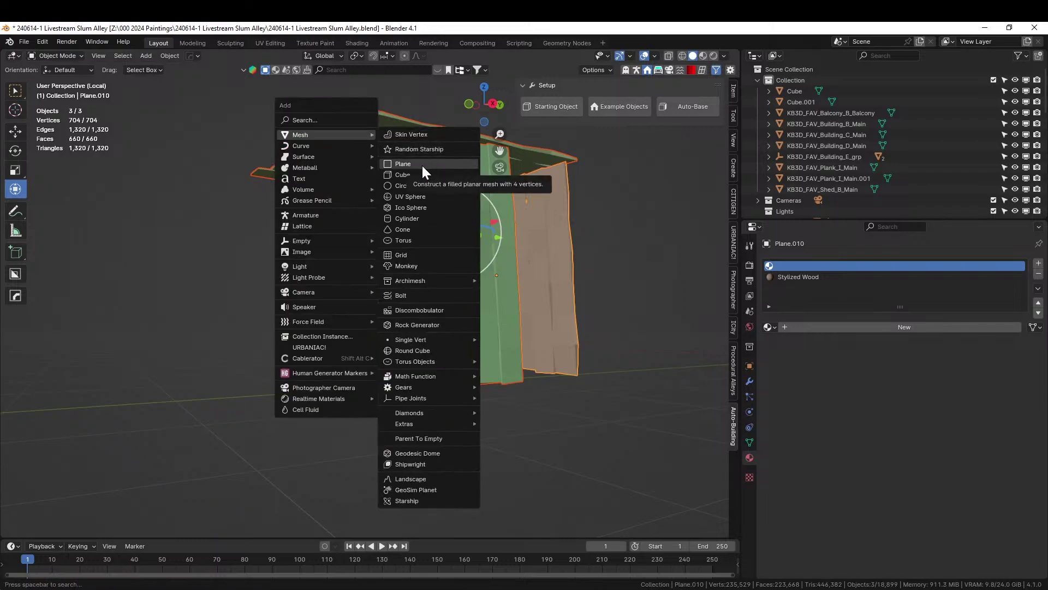
pyautogui.press('Escape')
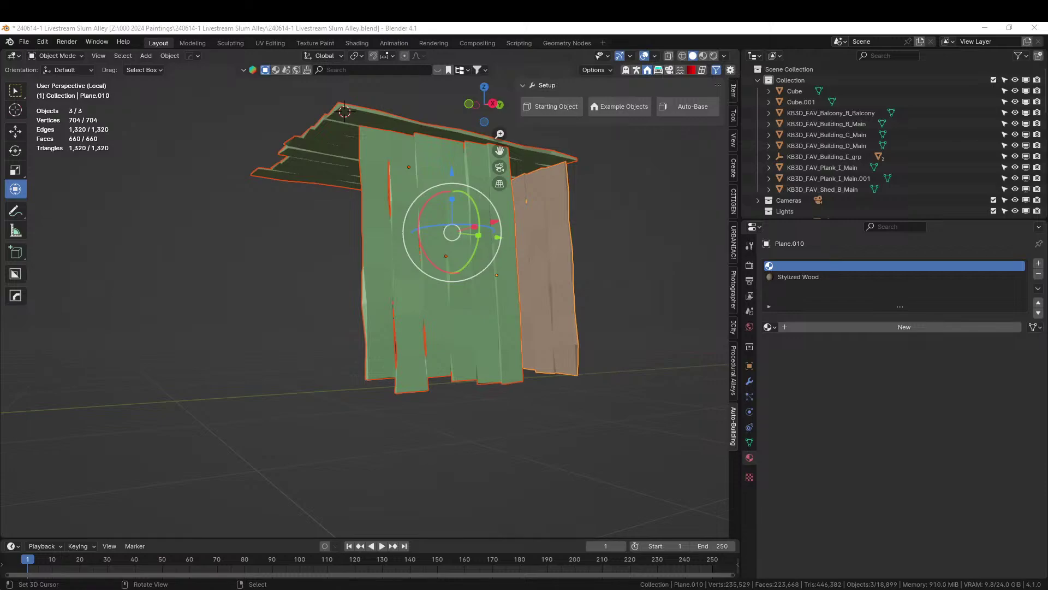
# Place a pipe asset as a post under the roof's corner and move it about 0.223 m along X
pyautogui.moveTo(303, 61); pyautogui.dragTo(350, 119)
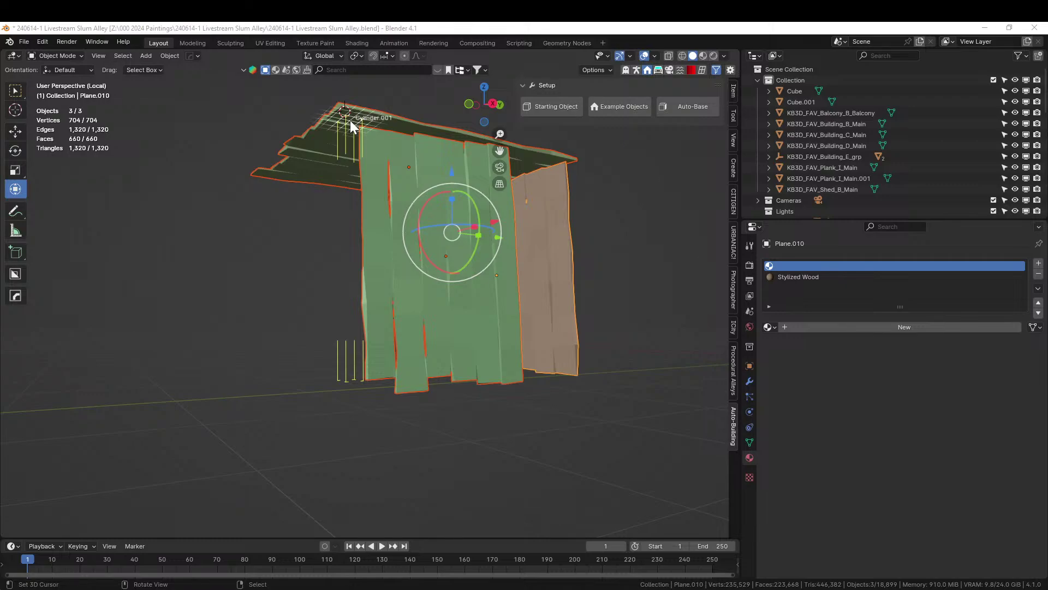
pyautogui.moveTo(350, 122); pyautogui.dragTo(350, 120)
pyautogui.moveTo(426, 369); pyautogui.dragTo(463, 306, button='middle')
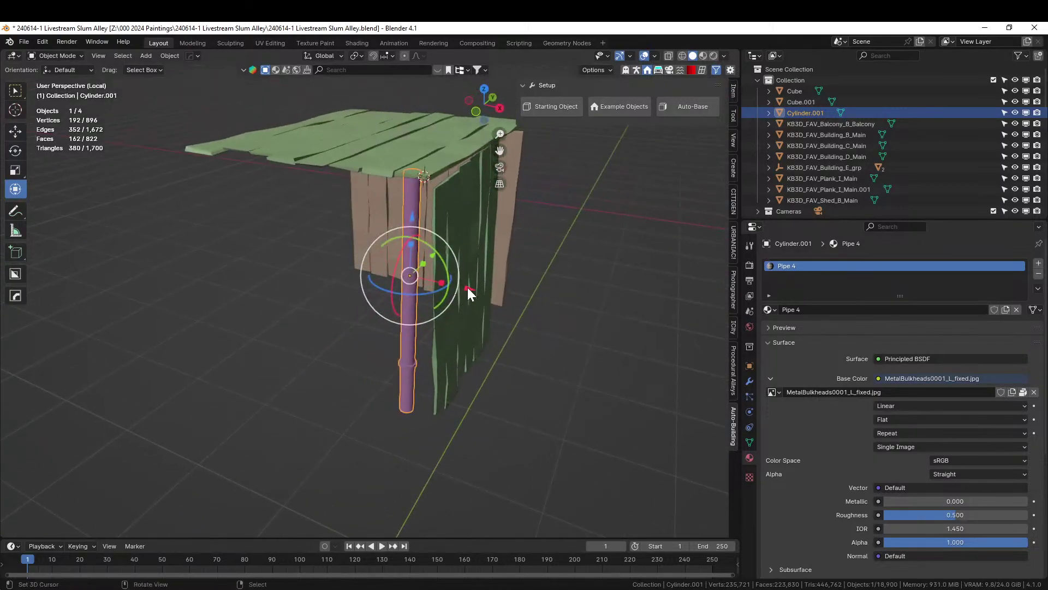
pyautogui.moveTo(469, 289); pyautogui.dragTo(490, 291)
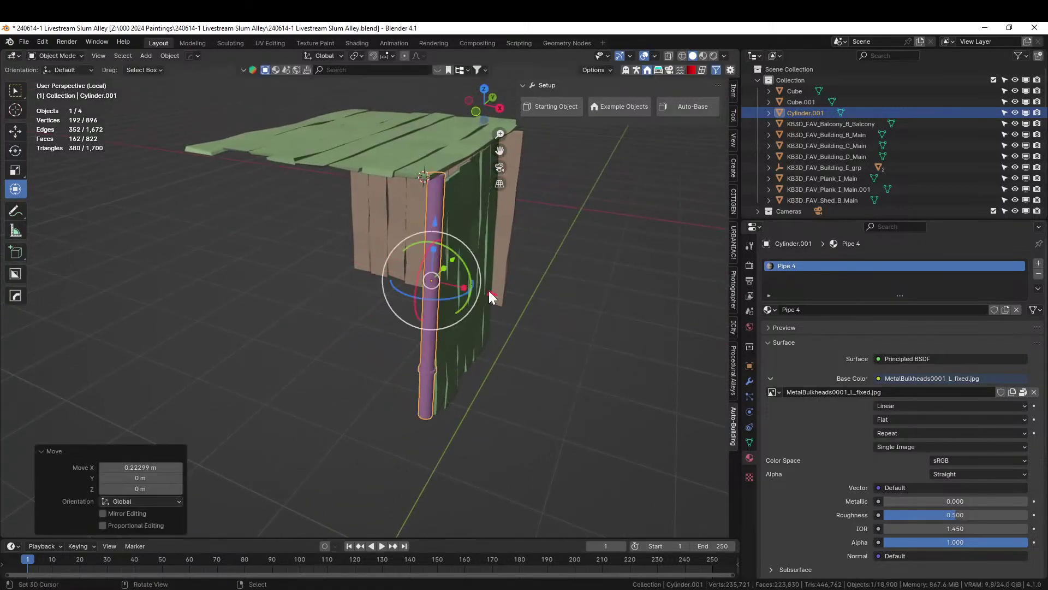
# Leave local view, scale the pipe down slightly and shift it about -0.118 m along Y at the hut's corner
pyautogui.press('KP_Divide')
pyautogui.moveTo(346, 345); pyautogui.dragTo(532, 323, button='middle')
pyautogui.scroll(-4, 529, 338)
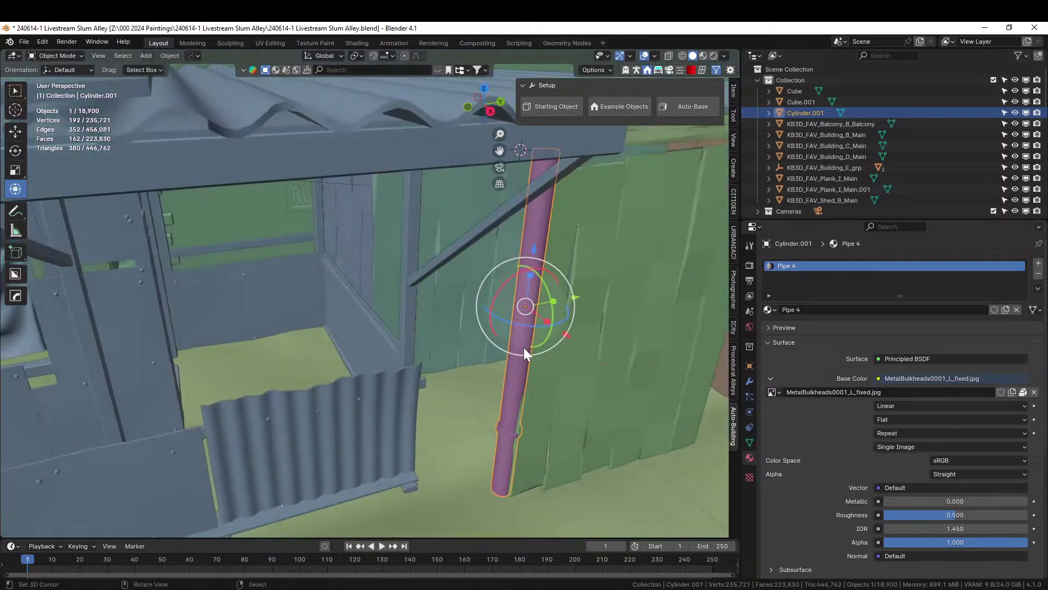
pyautogui.press('s')
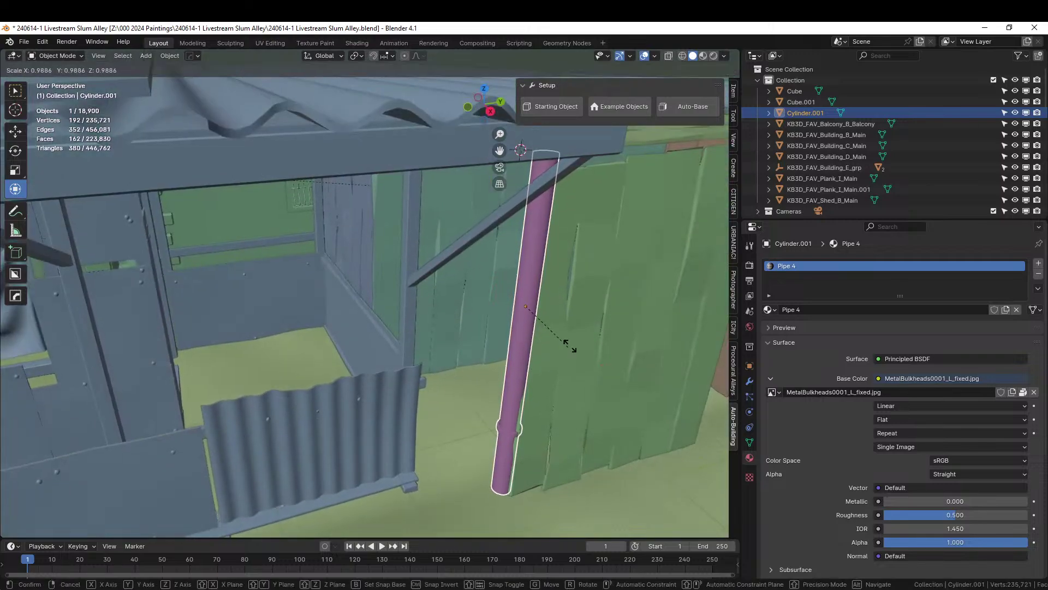
pyautogui.click(567, 357)
pyautogui.keyDown('shift'); pyautogui.moveTo(566, 351); pyautogui.dragTo(451, 379, button='middle'); pyautogui.keyUp('shift')
pyautogui.moveTo(307, 365); pyautogui.dragTo(309, 379)
pyautogui.moveTo(363, 430); pyautogui.dragTo(350, 425)
pyautogui.moveTo(351, 424); pyautogui.dragTo(426, 455, button='middle')
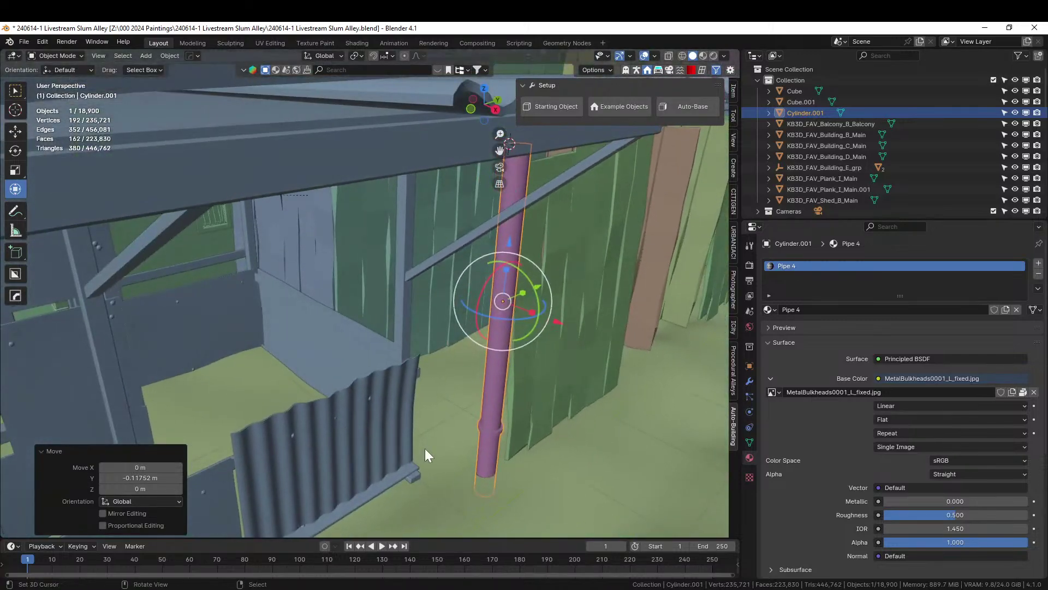
# Clear the rotation of the duplicated hut's front plank wall and adjust its position along X beside the pipe
pyautogui.click(524, 403)
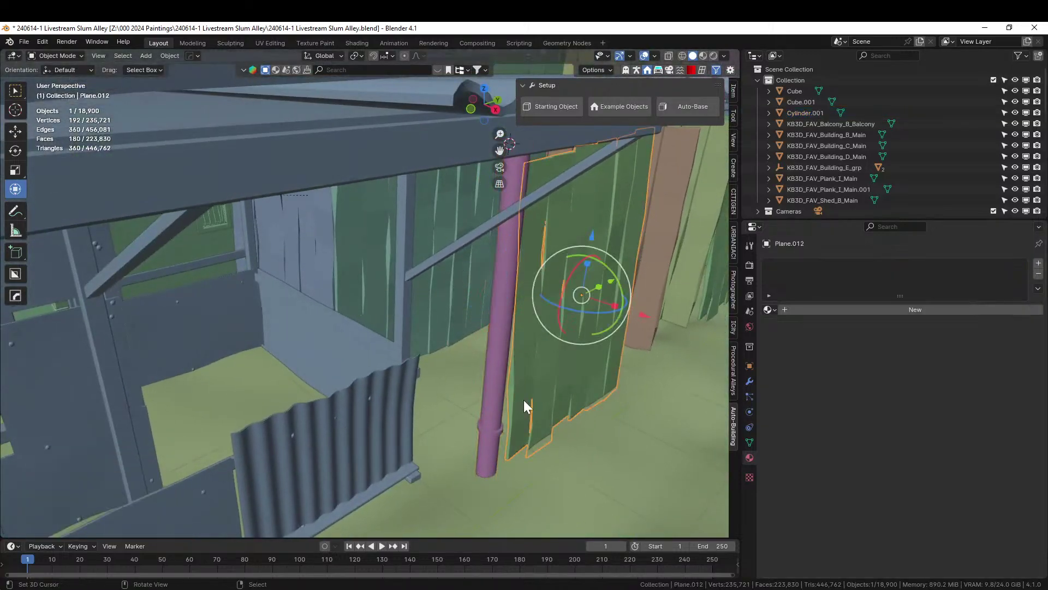
pyautogui.hotkey('alt', 'r')
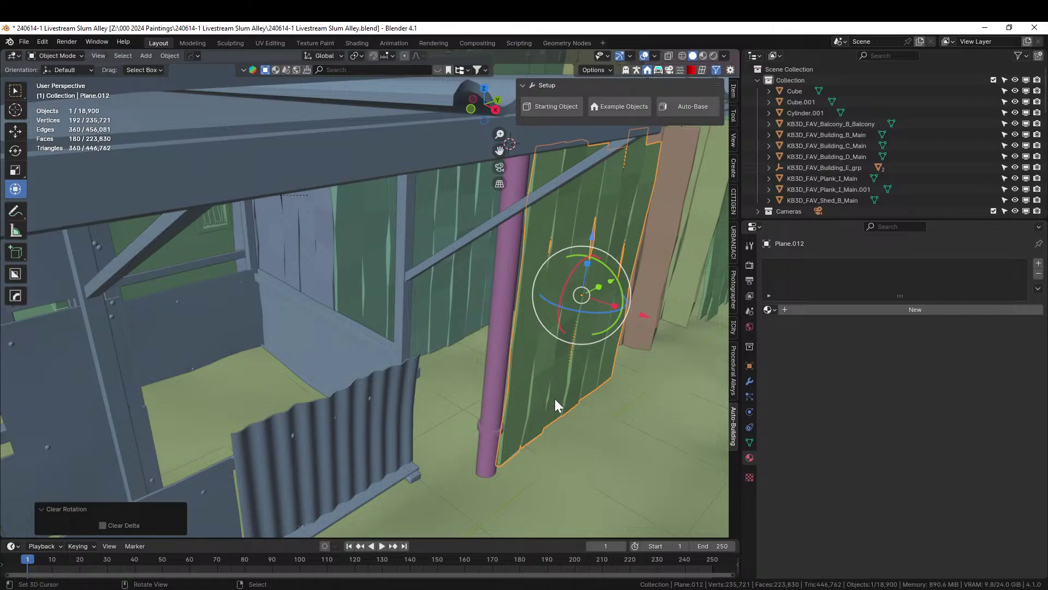
pyautogui.moveTo(641, 312); pyautogui.dragTo(637, 329)
pyautogui.moveTo(637, 329); pyautogui.dragTo(454, 423, button='middle')
pyautogui.moveTo(562, 401); pyautogui.dragTo(627, 360, button='middle')
# Make a linked duplicate of the hut's brown side wall and move it about -3.046 m along Y to the pipe
pyautogui.click(640, 295)
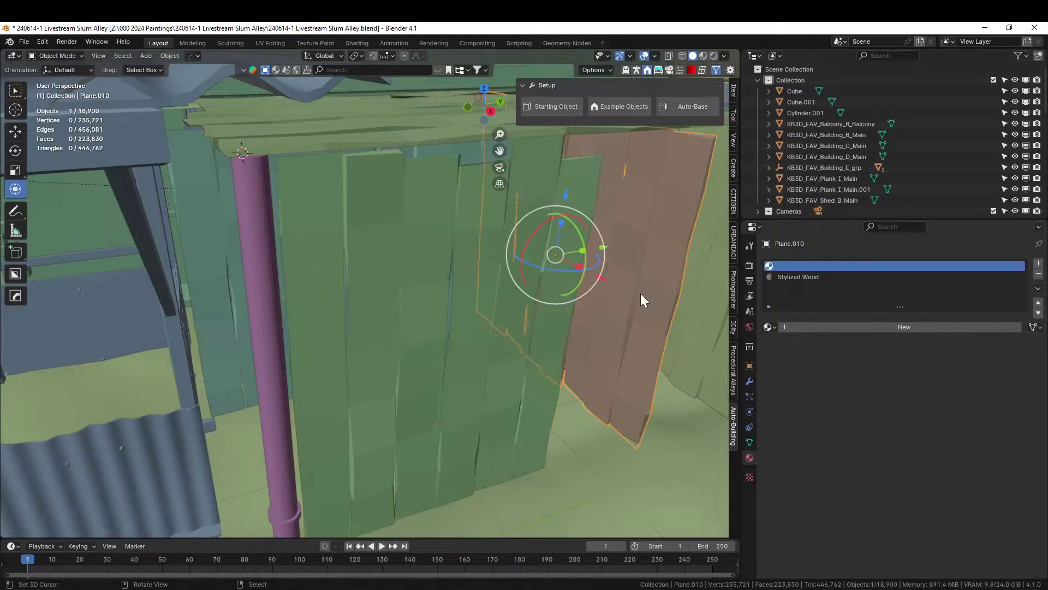
pyautogui.hotkey('alt', 'd')
pyautogui.press('Escape')
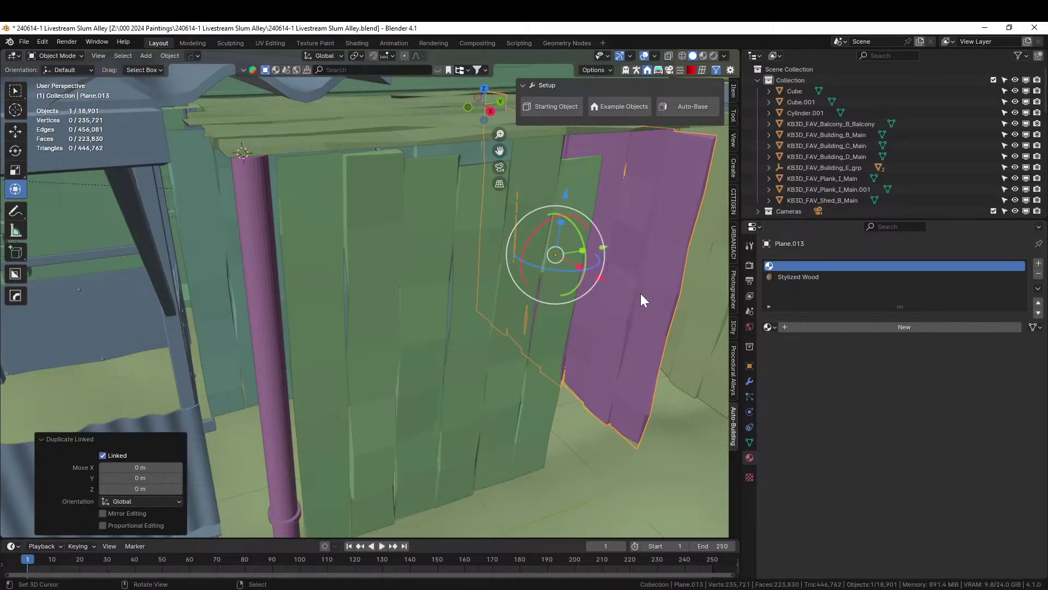
pyautogui.press('g')
pyautogui.press('y')
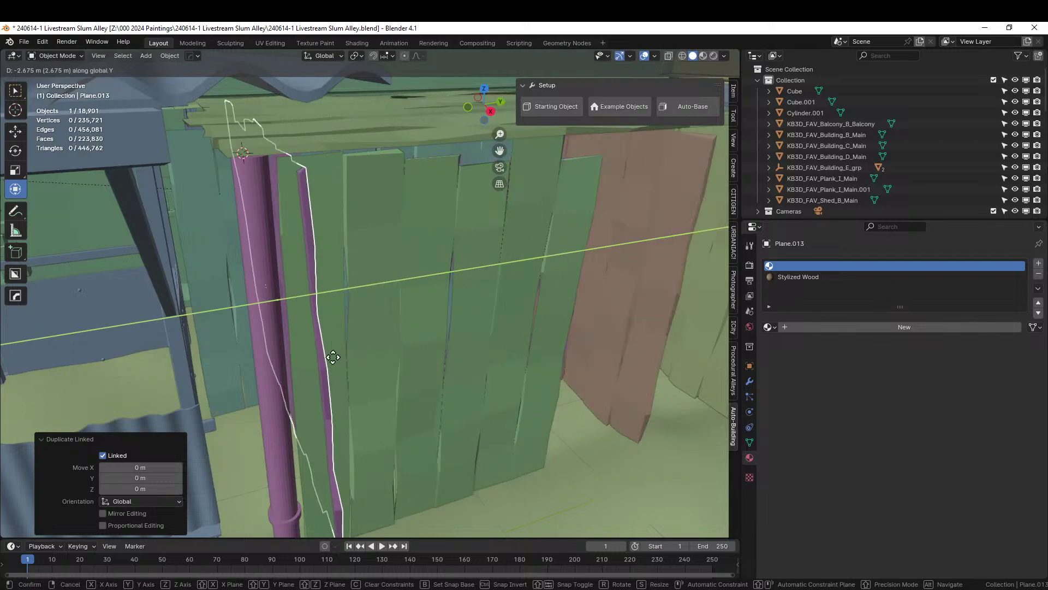
pyautogui.click(317, 365)
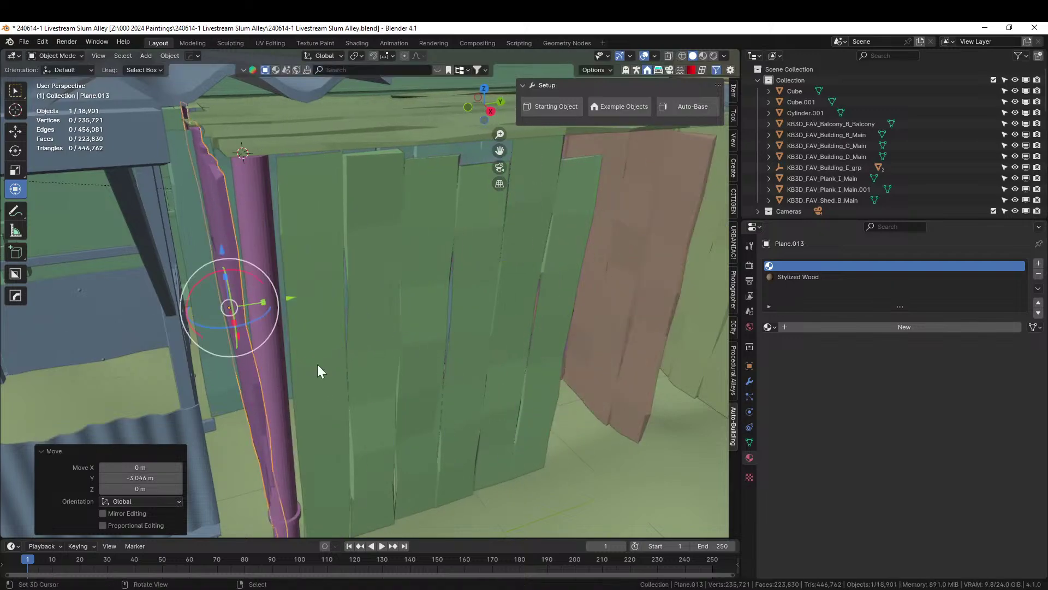
# Clear the new side wall's rotation and rotate it -90° about the global Z axis
pyautogui.hotkey('alt', 'r')
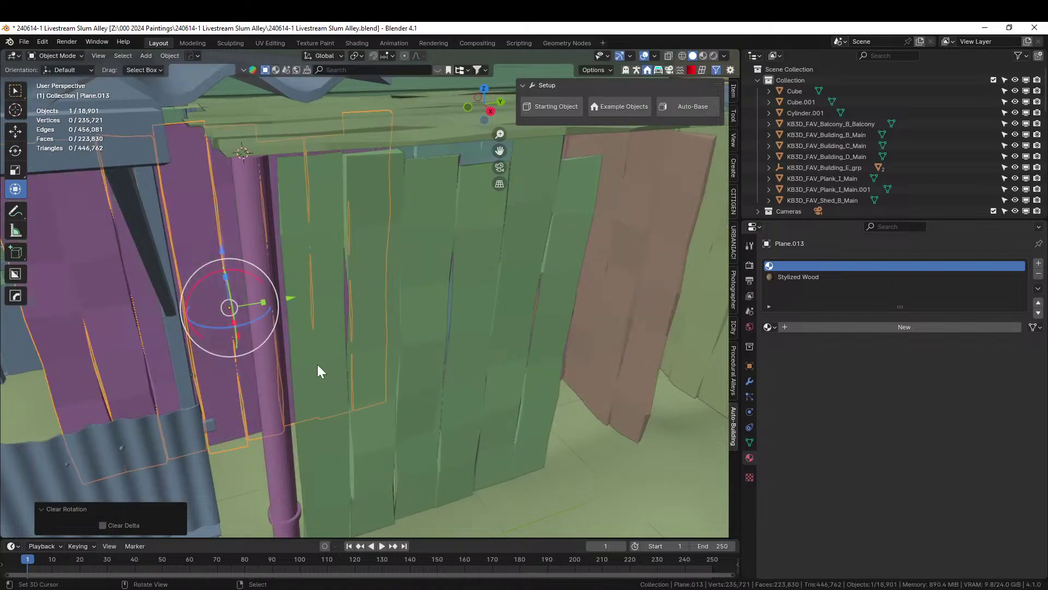
pyautogui.write('rz90')
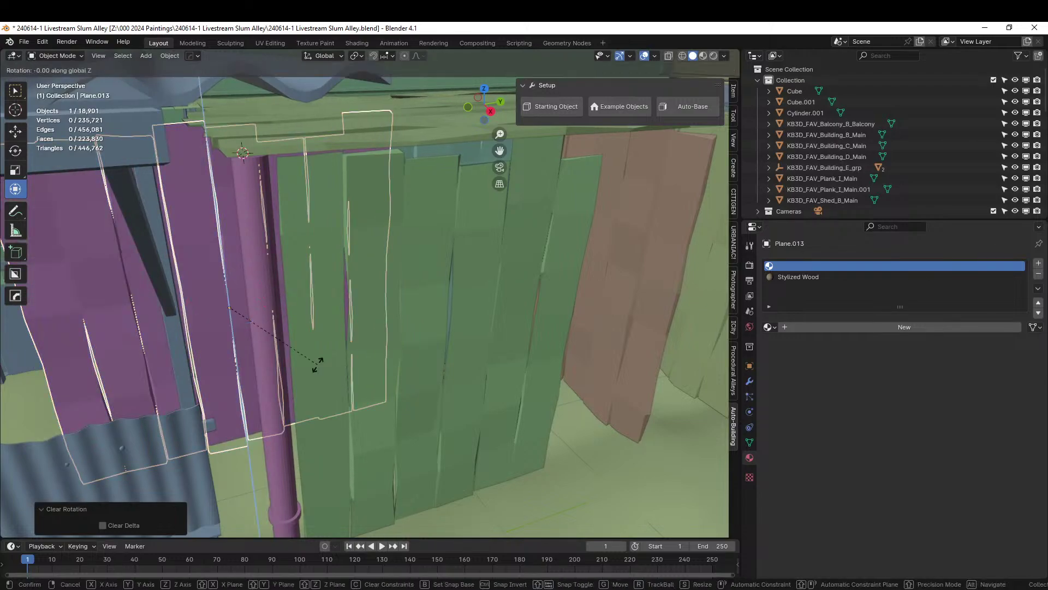
pyautogui.press('-')
pyautogui.press('Return')
# Shift the new side wall about -0.033 m along Y and -0.162 m along Z
pyautogui.moveTo(319, 366); pyautogui.dragTo(334, 269, button='middle')
pyautogui.press('g')
pyautogui.press('y')
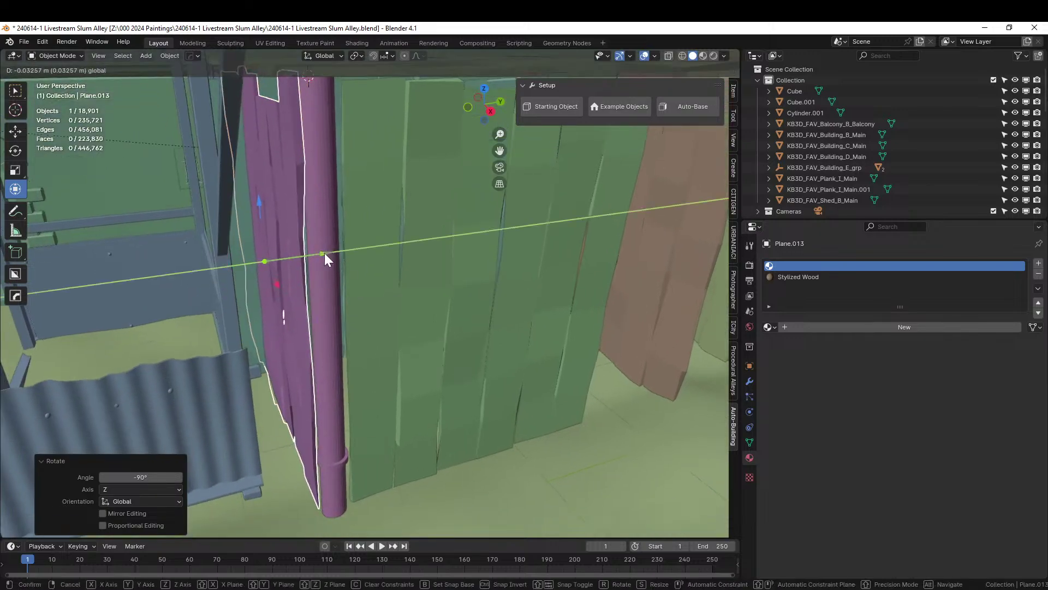
pyautogui.click(326, 252)
pyautogui.moveTo(323, 252); pyautogui.dragTo(351, 227, button='middle')
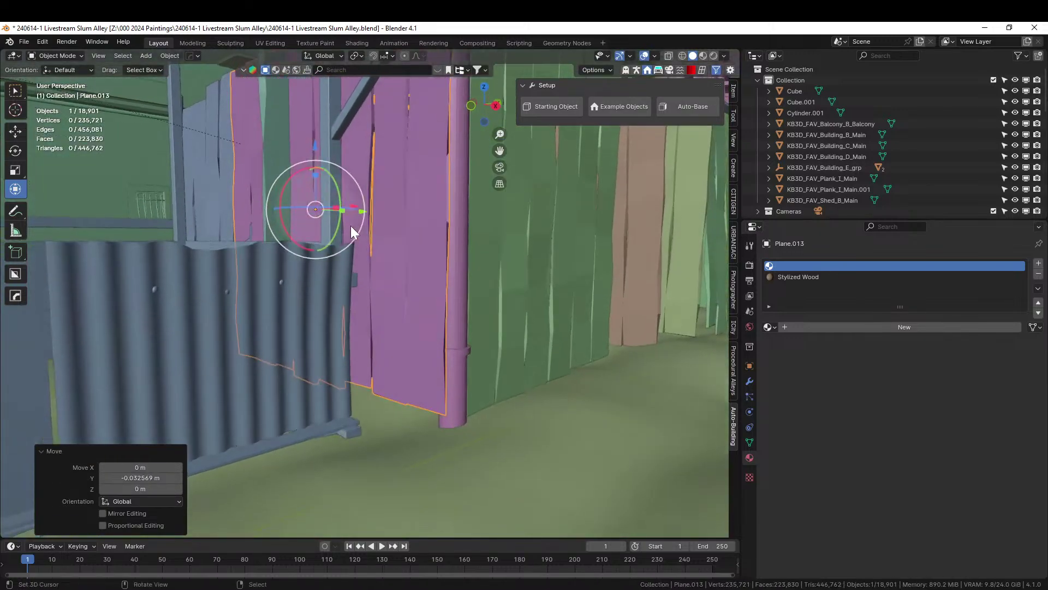
pyautogui.press('g')
pyautogui.press('z')
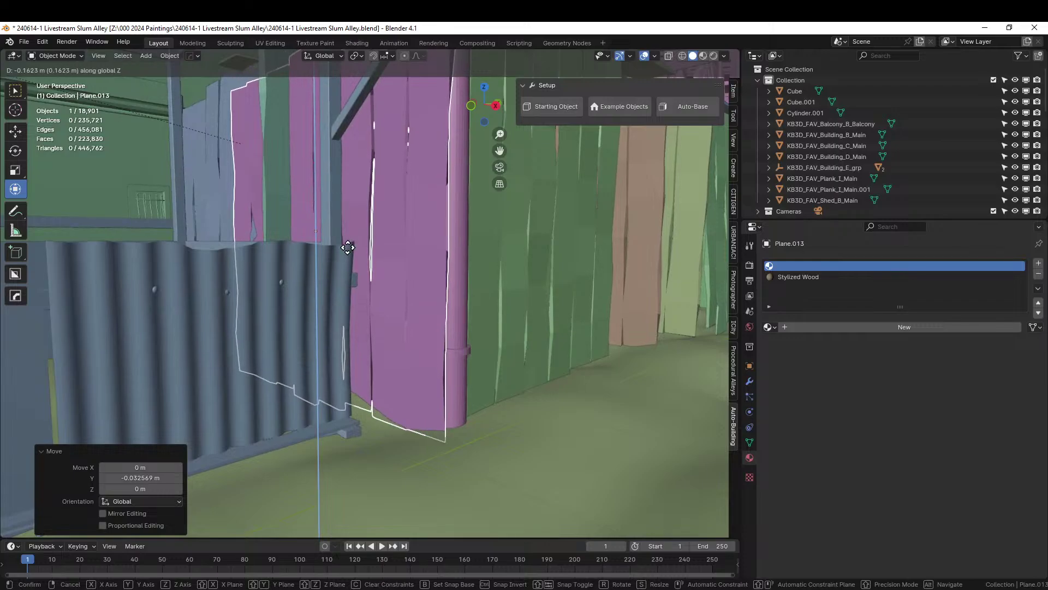
pyautogui.click(348, 248)
pyautogui.moveTo(349, 248); pyautogui.dragTo(373, 248, button='middle')
# Save the alley scene file and check the new side wall from street level
pyautogui.press('KP_Decimal')
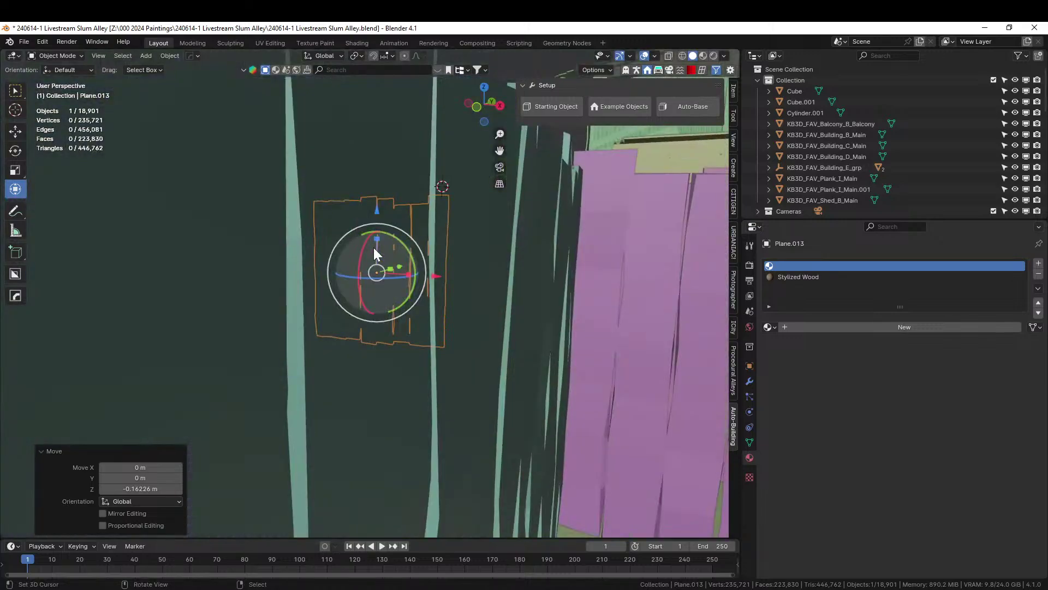
pyautogui.hotkey('ctrl', 's')
pyautogui.scroll(-4, 445, 322)
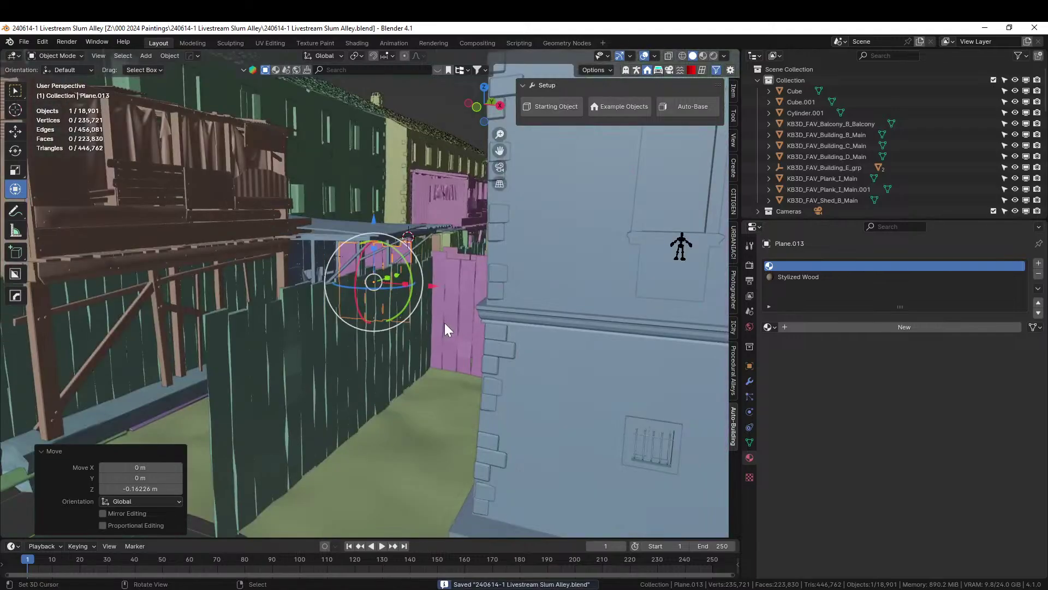
pyautogui.moveTo(445, 323); pyautogui.dragTo(472, 315, button='middle')
pyautogui.scroll(1, 472, 316)
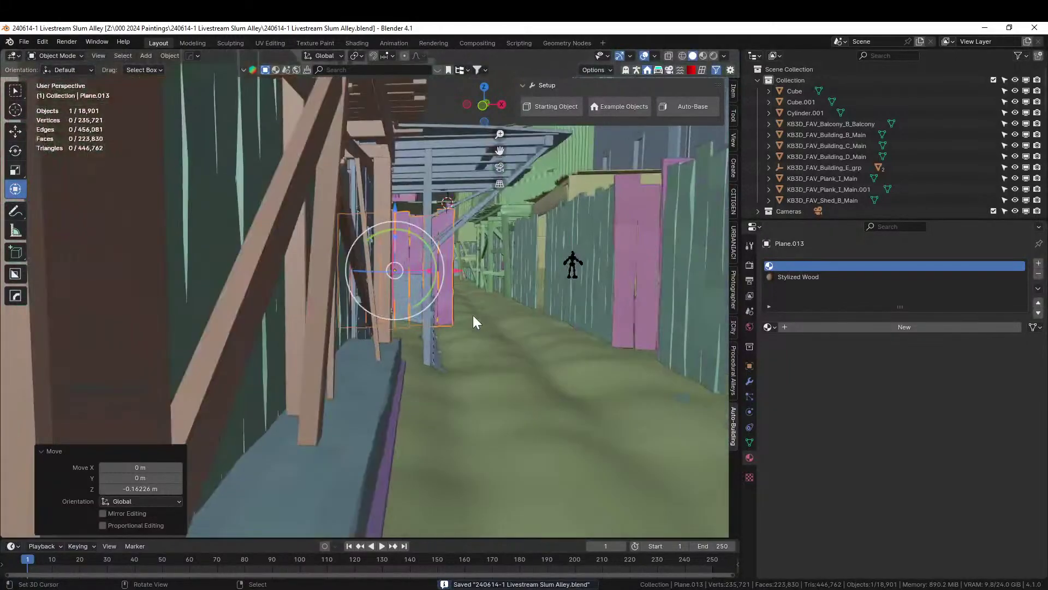
pyautogui.scroll(5, 473, 315)
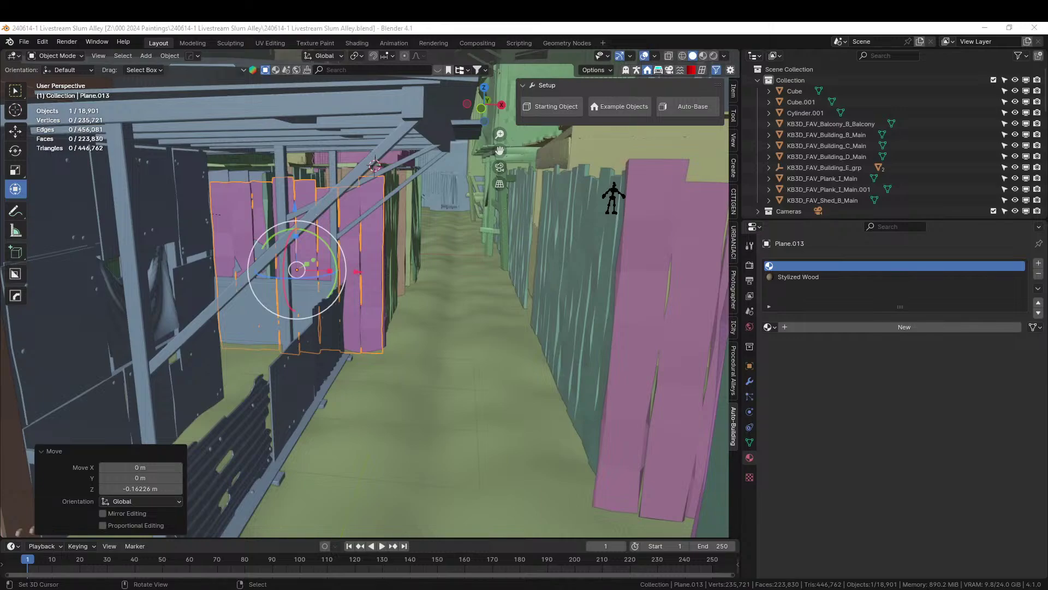
# Switch to the KB3D_Favelas-Native file, browse its props and copy the KB3D_FAV_Laundry_E clothesline with two posts
pyautogui.hotkey('alt', 'Tab')
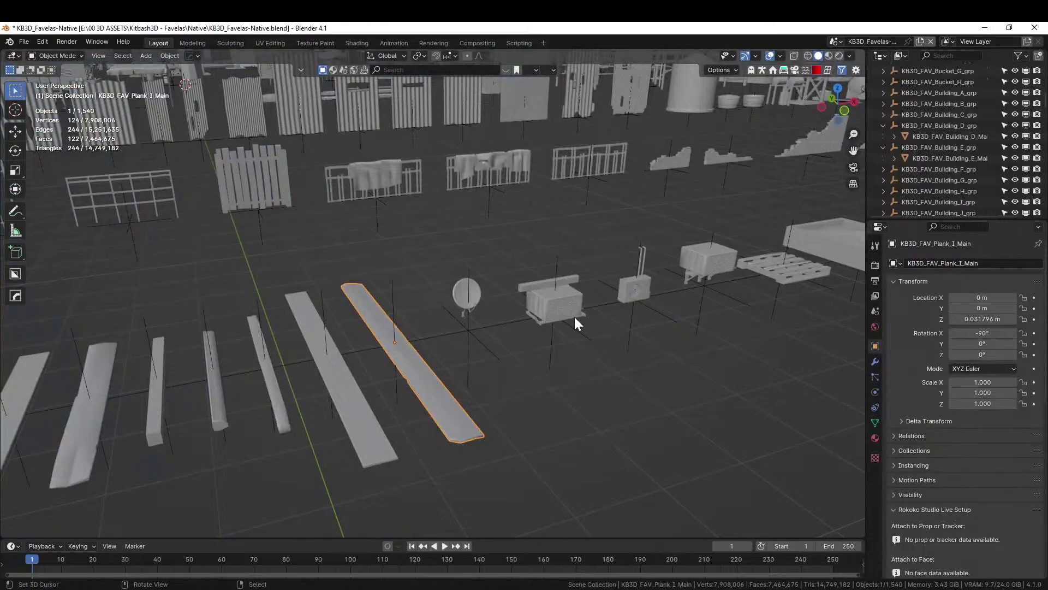
pyautogui.scroll(3, 575, 317)
pyautogui.keyDown('shift'); pyautogui.moveTo(382, 346); pyautogui.dragTo(610, 503, button='middle'); pyautogui.keyUp('shift')
pyautogui.scroll(-2, 697, 397)
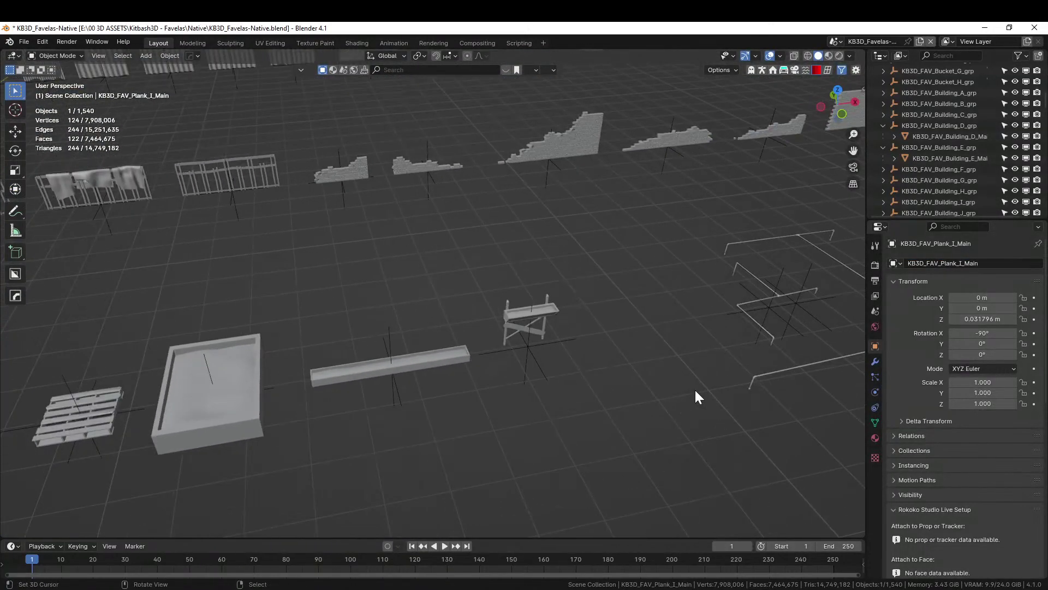
pyautogui.keyDown('shift'); pyautogui.moveTo(567, 388); pyautogui.dragTo(831, 107, button='middle'); pyautogui.keyUp('shift')
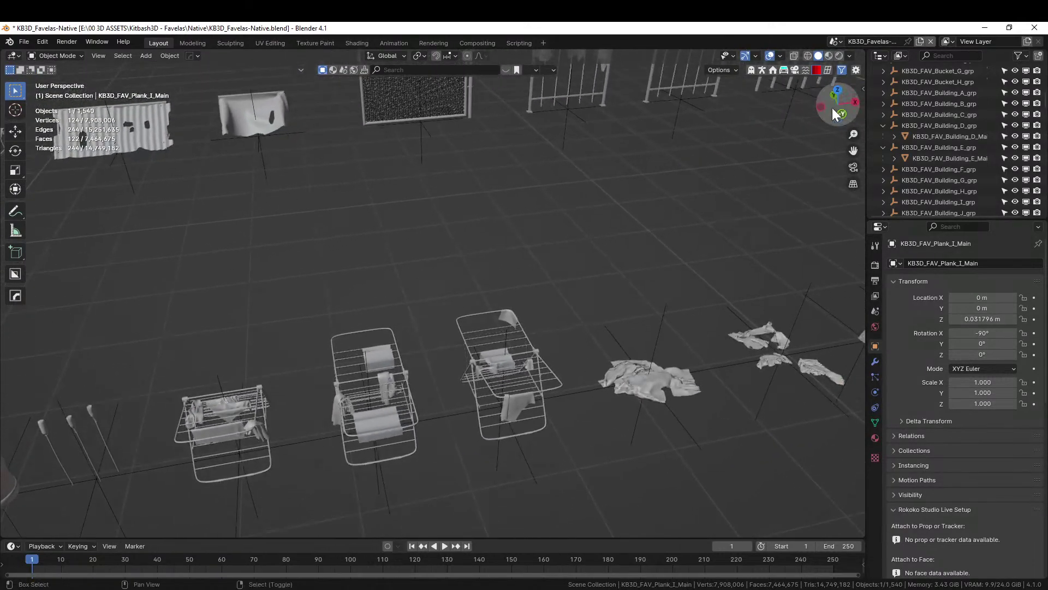
pyautogui.keyDown('shift'); pyautogui.moveTo(669, 333); pyautogui.dragTo(643, 296, button='middle'); pyautogui.keyUp('shift')
pyautogui.keyDown('shift'); pyautogui.moveTo(688, 280); pyautogui.dragTo(761, 427, button='middle'); pyautogui.keyUp('shift')
pyautogui.scroll(2, 516, 224)
pyautogui.scroll(2, 516, 224)
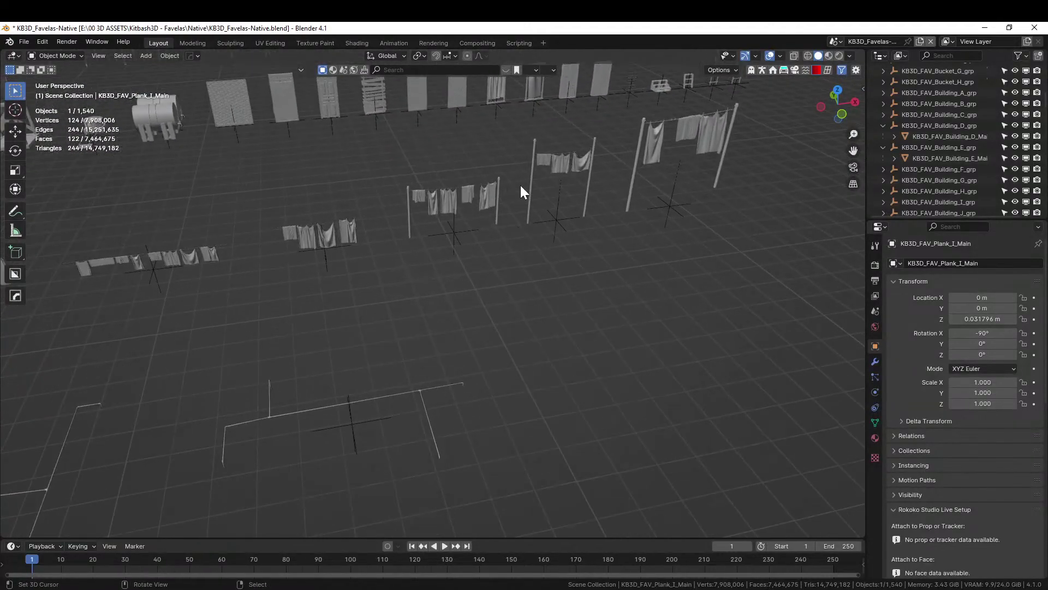
pyautogui.click(497, 193)
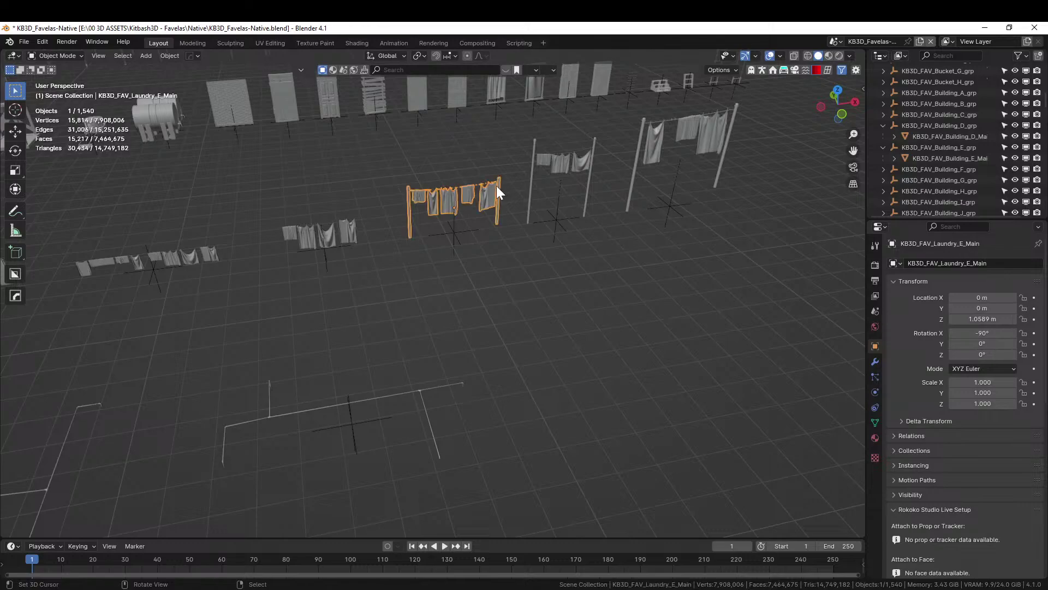
pyautogui.rightClick(497, 185)
pyautogui.click(491, 186)
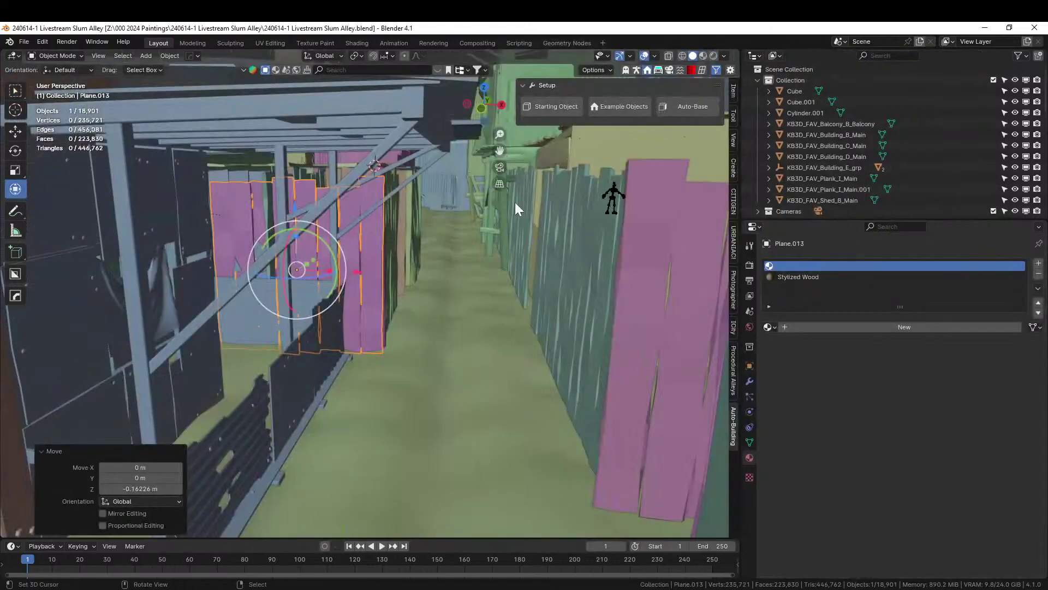
# Make the main Collection active in the alley file and paste the copied clothesline into it
pyautogui.moveTo(516, 202); pyautogui.dragTo(582, 270, button='middle')
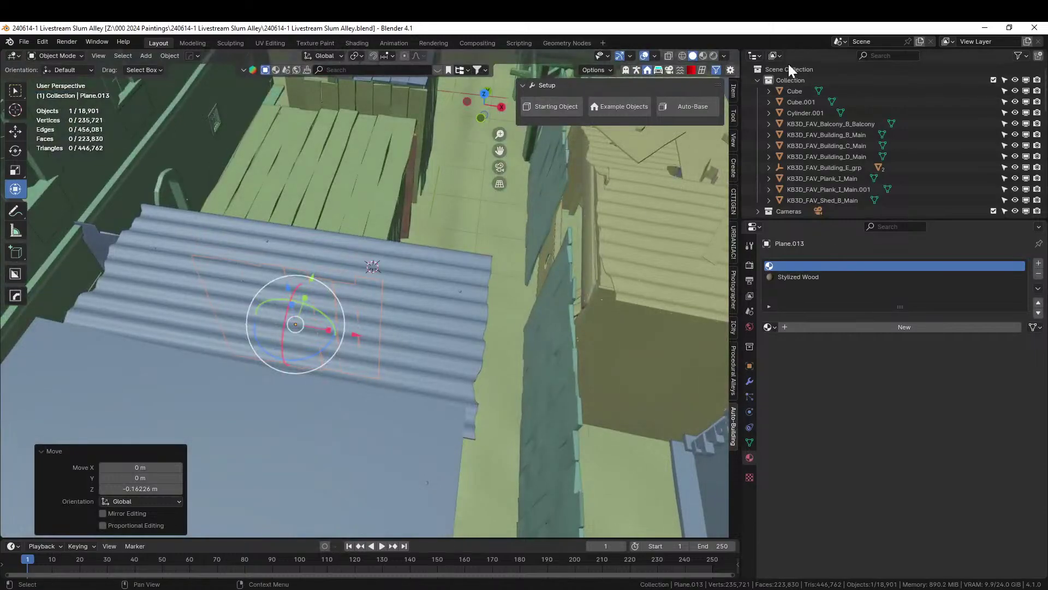
pyautogui.click(789, 81)
pyautogui.moveTo(655, 142); pyautogui.dragTo(274, 340, button='middle')
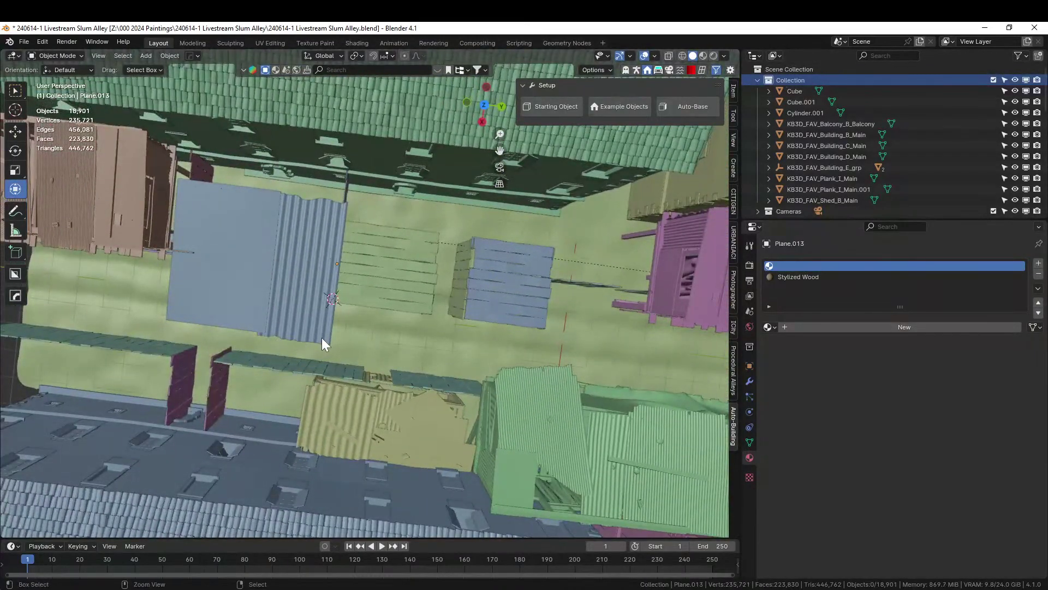
pyautogui.hotkey('ctrl', 'v')
pyautogui.scroll(-2, 329, 336)
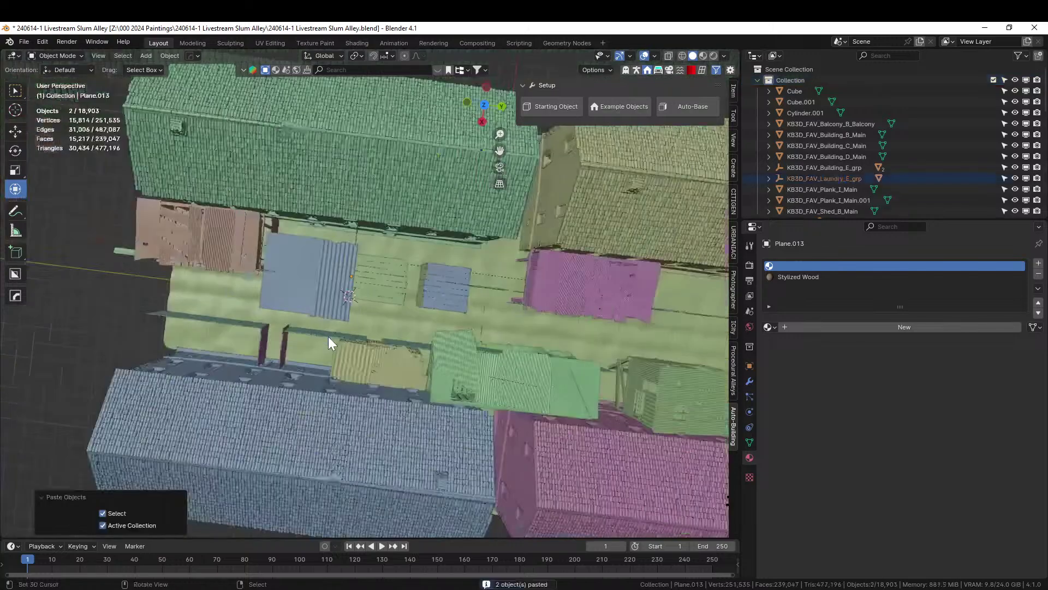
# Clear the parent of the pasted KB3D_FAV_Laundry_E_Main clothesline and delete its KB3D_FAV_Laundry_E_grp empty
pyautogui.click(801, 177)
pyautogui.click(769, 178)
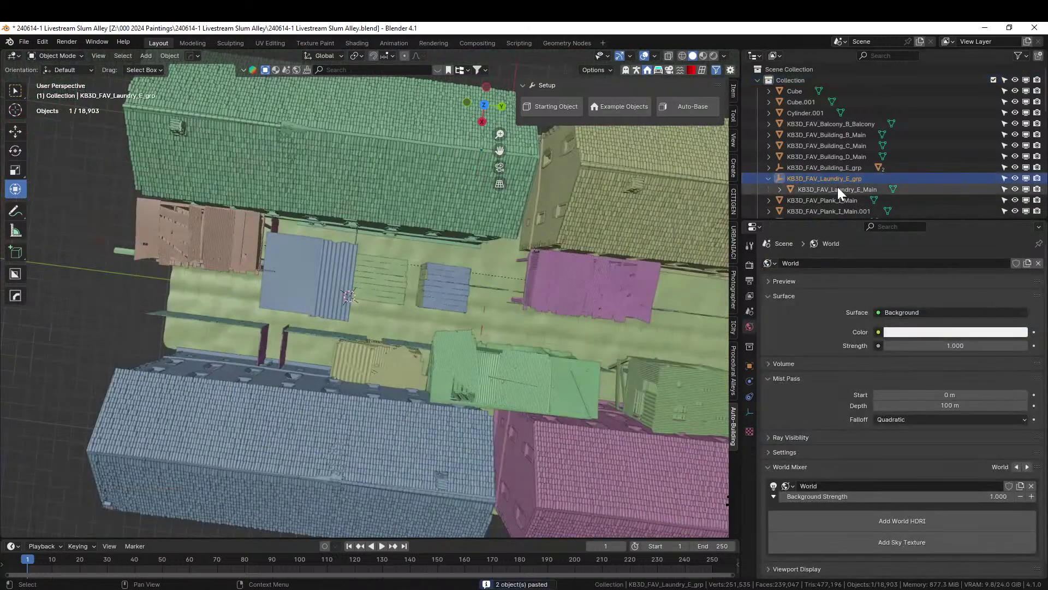
pyautogui.click(838, 189)
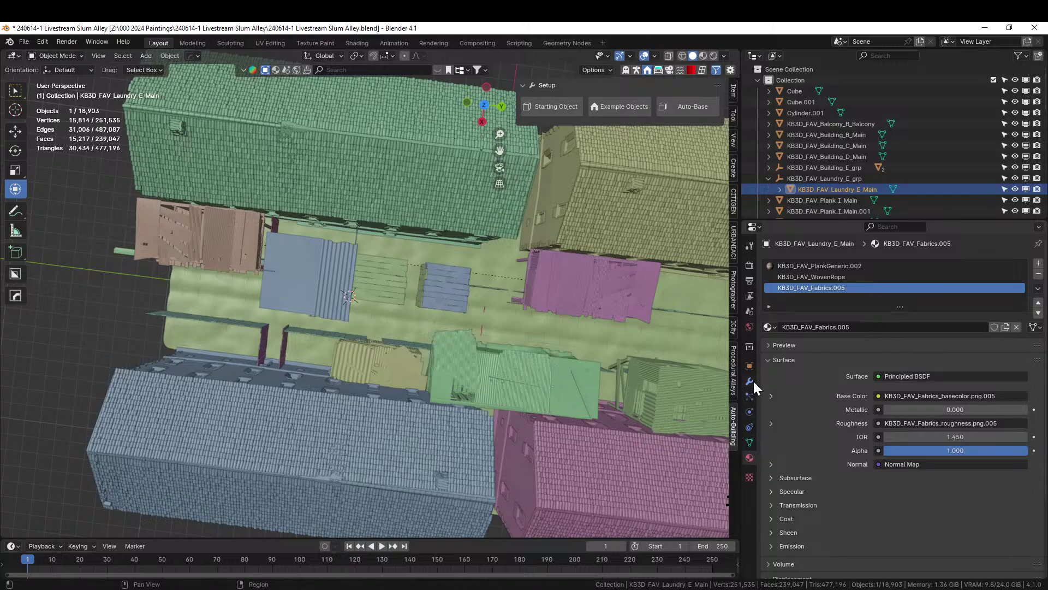
pyautogui.click(750, 364)
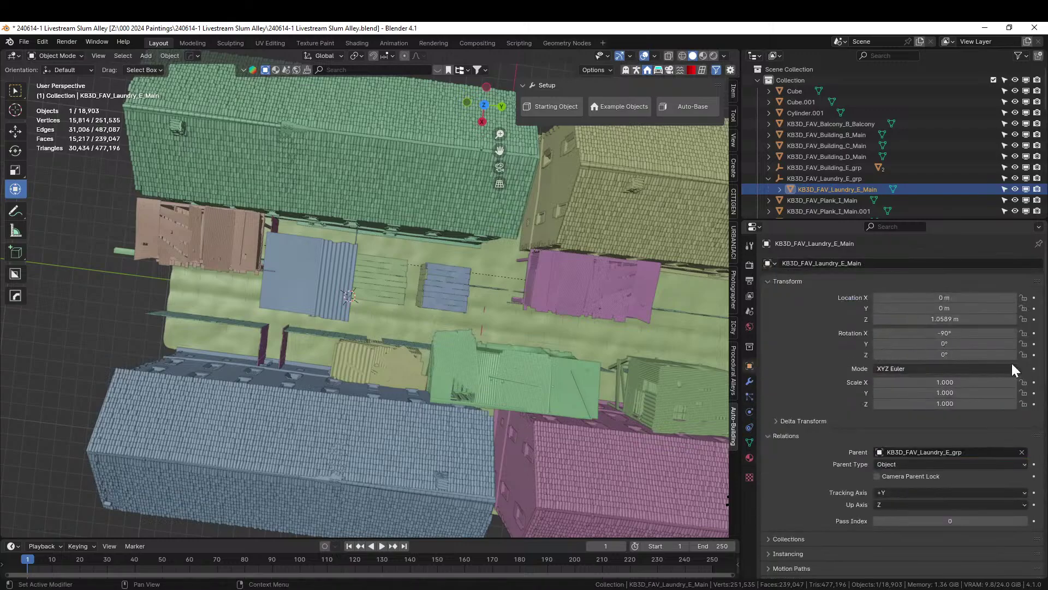
pyautogui.click(1023, 452)
pyautogui.click(852, 182)
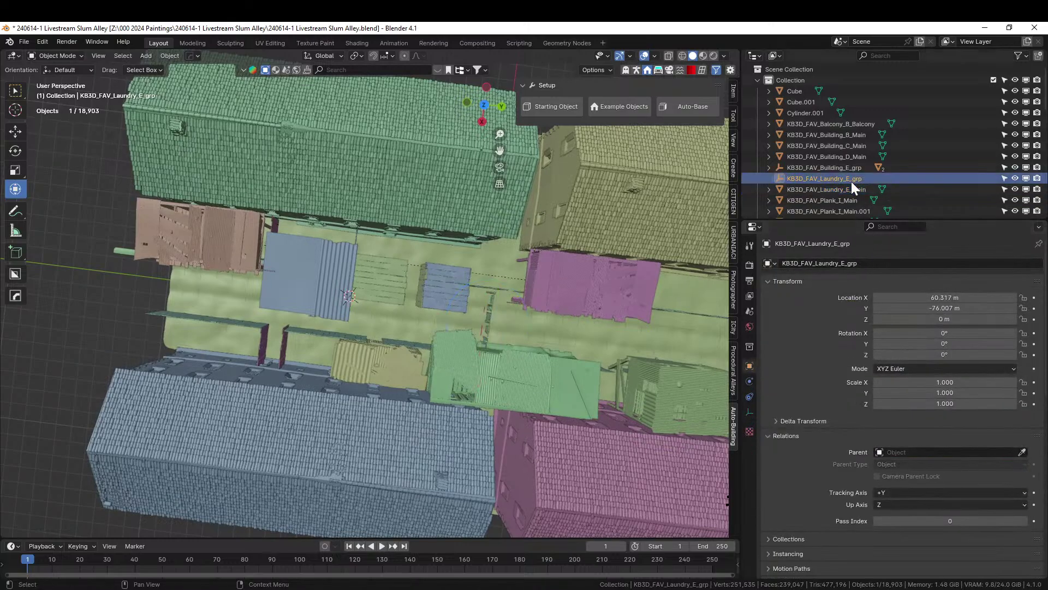
pyautogui.press('Delete')
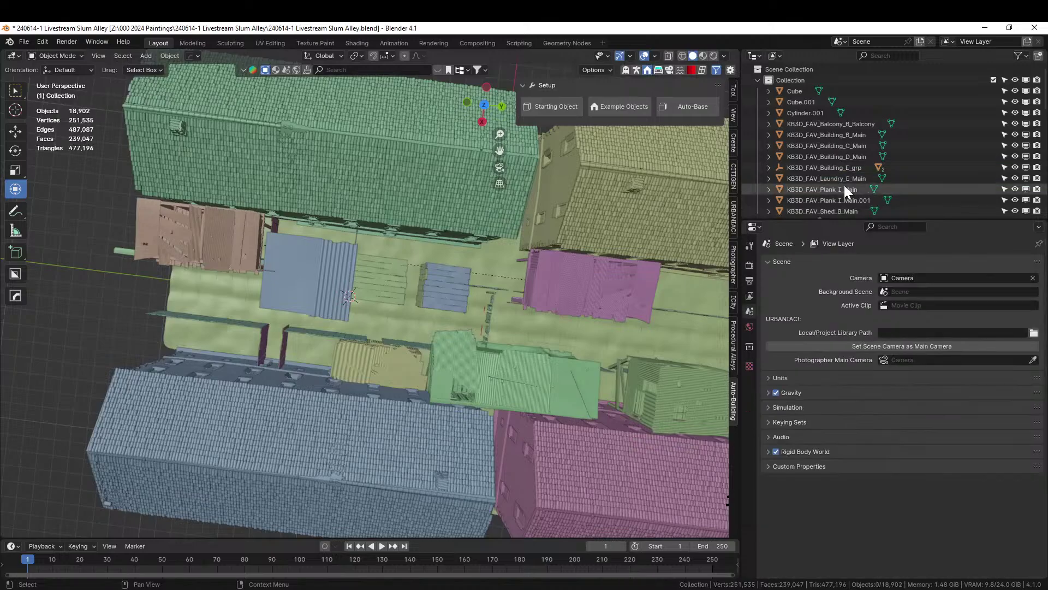
# Rotate the KB3D_FAV_Laundry_E_Main clothesline 90° about the Z axis
pyautogui.click(841, 178)
pyautogui.moveTo(499, 274); pyautogui.dragTo(538, 240, button='middle')
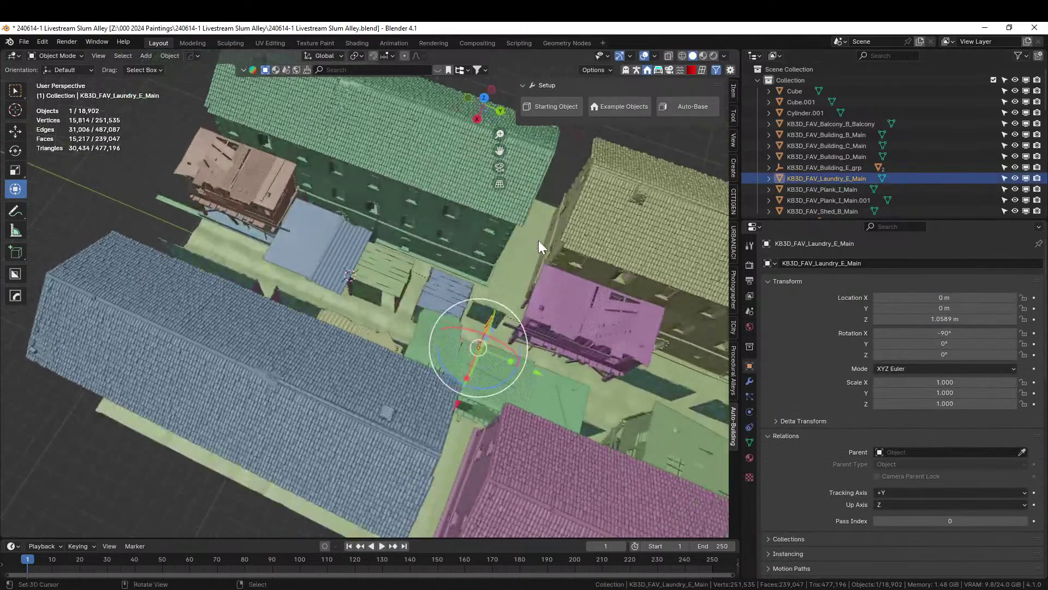
pyautogui.press('KP_7')
pyautogui.scroll(3, 538, 240)
pyautogui.keyDown('shift'); pyautogui.moveTo(473, 237); pyautogui.dragTo(424, 457, button='middle'); pyautogui.keyUp('shift')
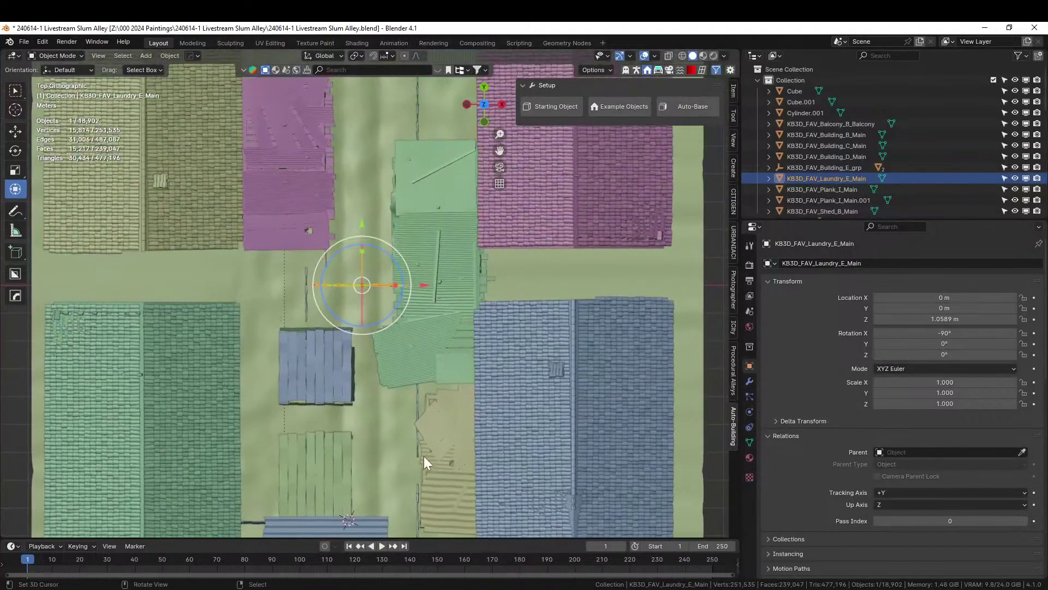
pyautogui.write('rz90')
pyautogui.press('Return')
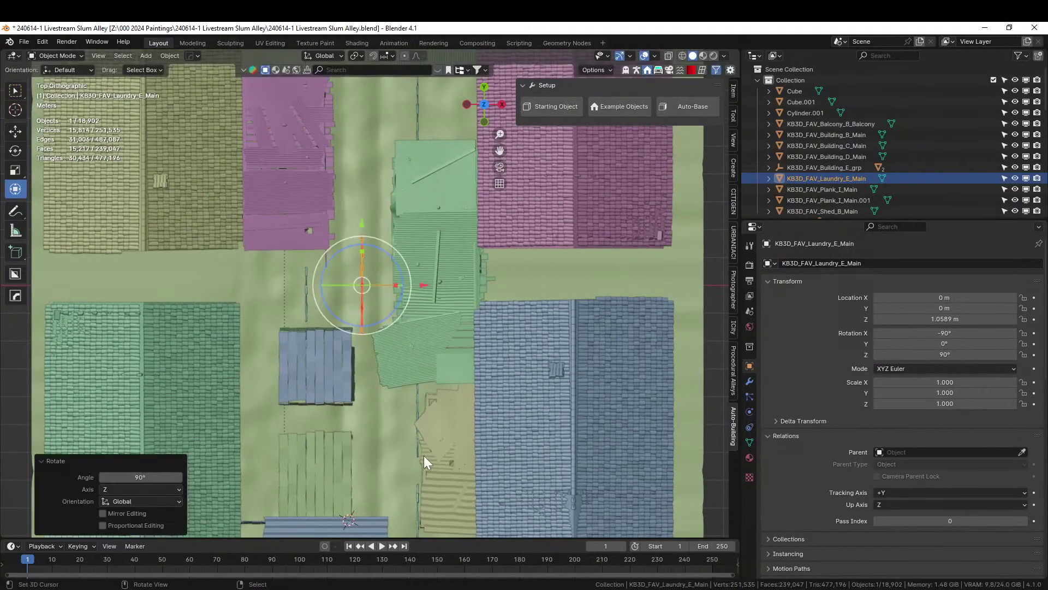
# Move the clothesline about 1.49 m along X and -4.71 m along Y, alongside the plank fence by the alley
pyautogui.moveTo(409, 447); pyautogui.dragTo(404, 339, button='middle')
pyautogui.moveTo(399, 249); pyautogui.dragTo(456, 236)
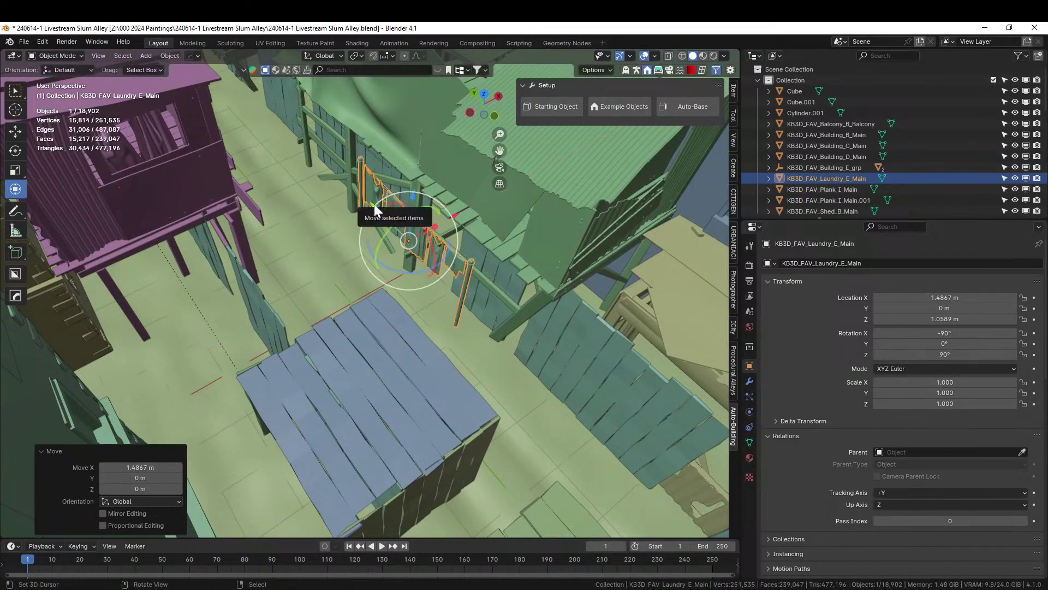
pyautogui.moveTo(374, 204); pyautogui.dragTo(551, 368)
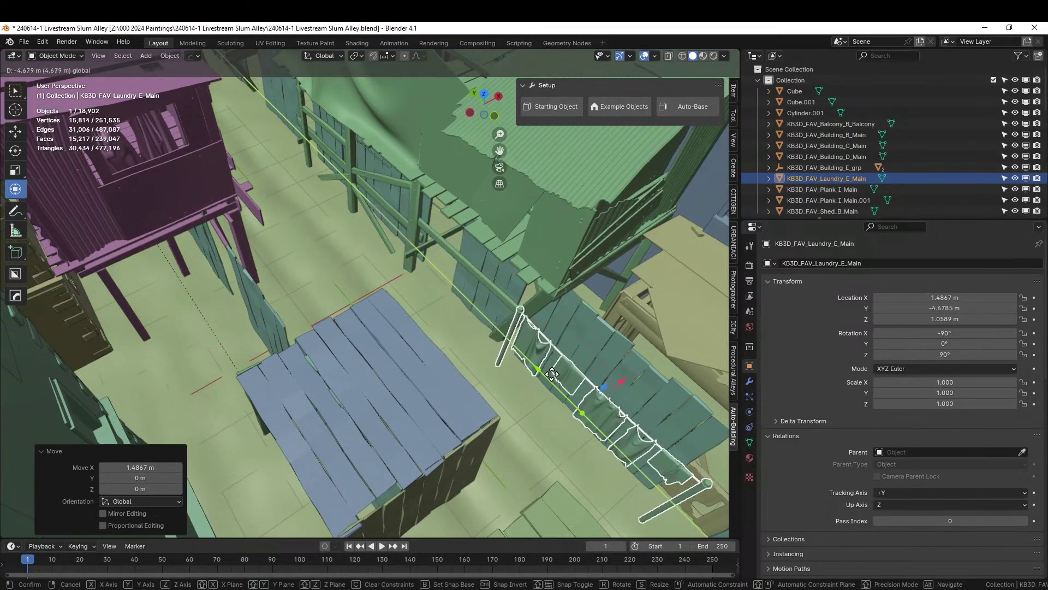
pyautogui.moveTo(551, 368); pyautogui.dragTo(397, 282, button='middle')
# Shift the clothesline about 0.28 m along X towards the plank fence and -0.76 m along Y
pyautogui.press('g')
pyautogui.press('x')
pyautogui.click(481, 274)
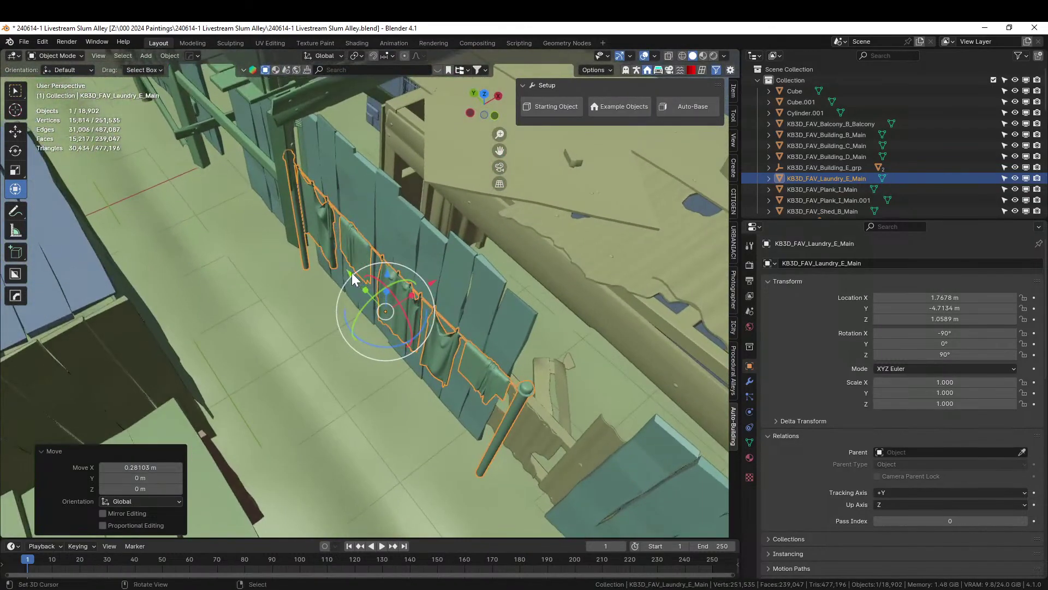
pyautogui.press('g')
pyautogui.press('y')
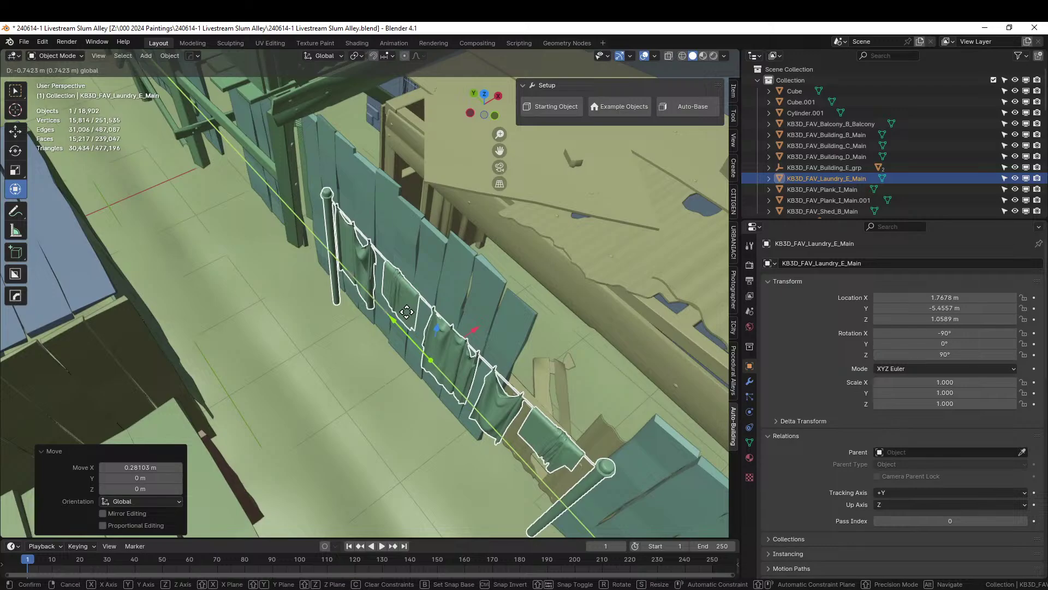
pyautogui.click(408, 312)
pyautogui.moveTo(409, 312); pyautogui.dragTo(369, 279, button='middle')
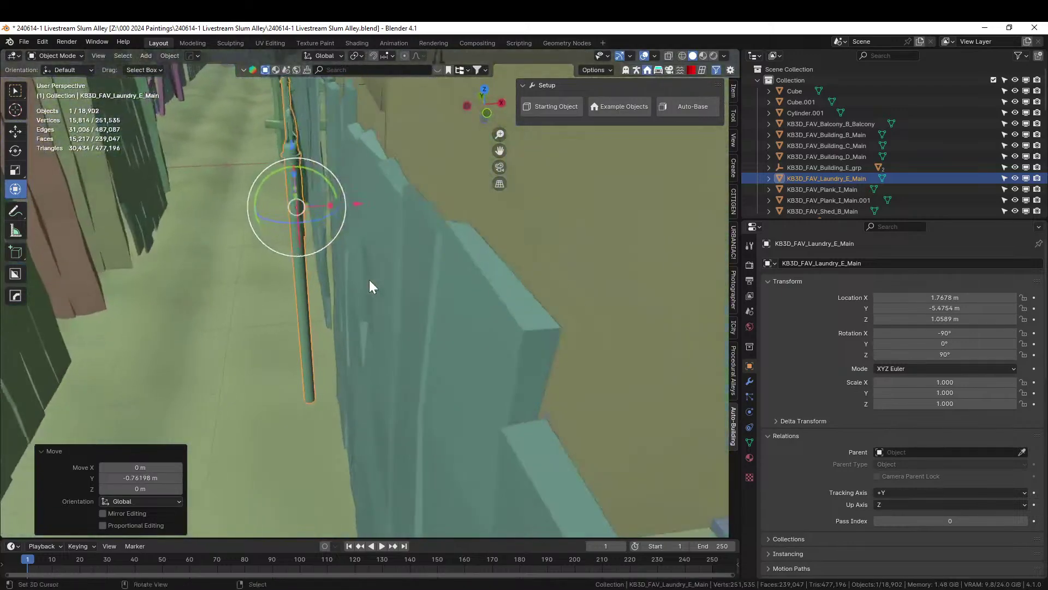
# Nudge the clothesline about 0.093 m along X, closer to the plank fence, as seen from above
pyautogui.press('KP_7')
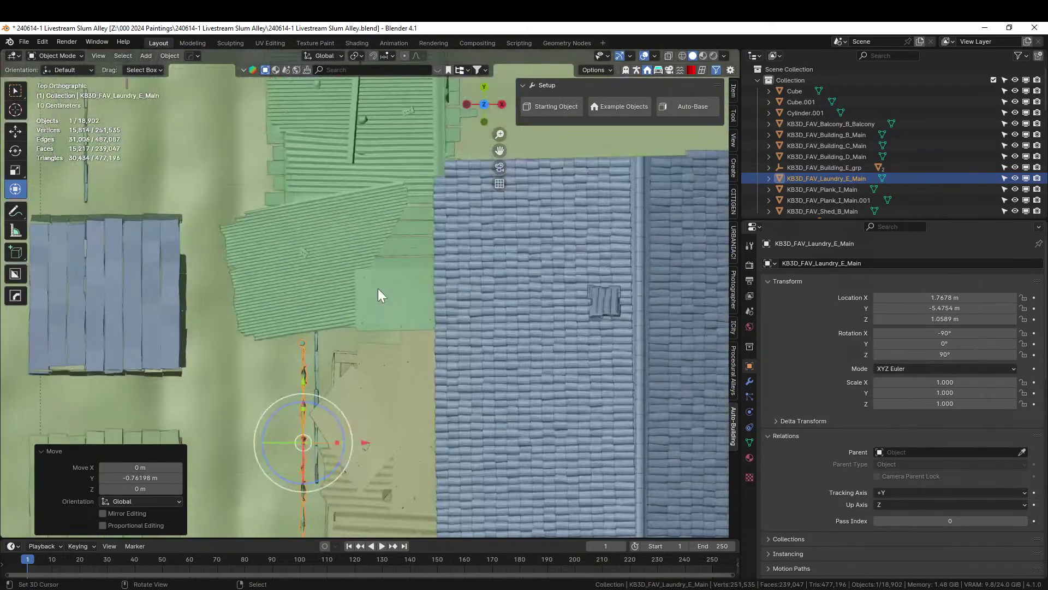
pyautogui.scroll(2, 378, 289)
pyautogui.keyDown('shift'); pyautogui.moveTo(378, 288); pyautogui.dragTo(440, 59, button='middle'); pyautogui.keyUp('shift')
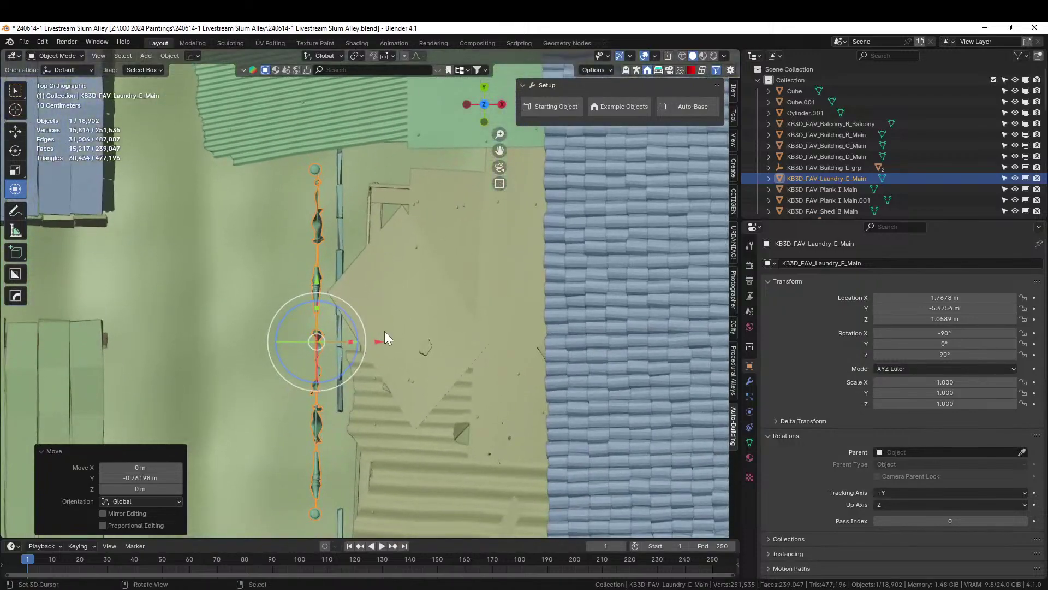
pyautogui.press('g')
pyautogui.press('x')
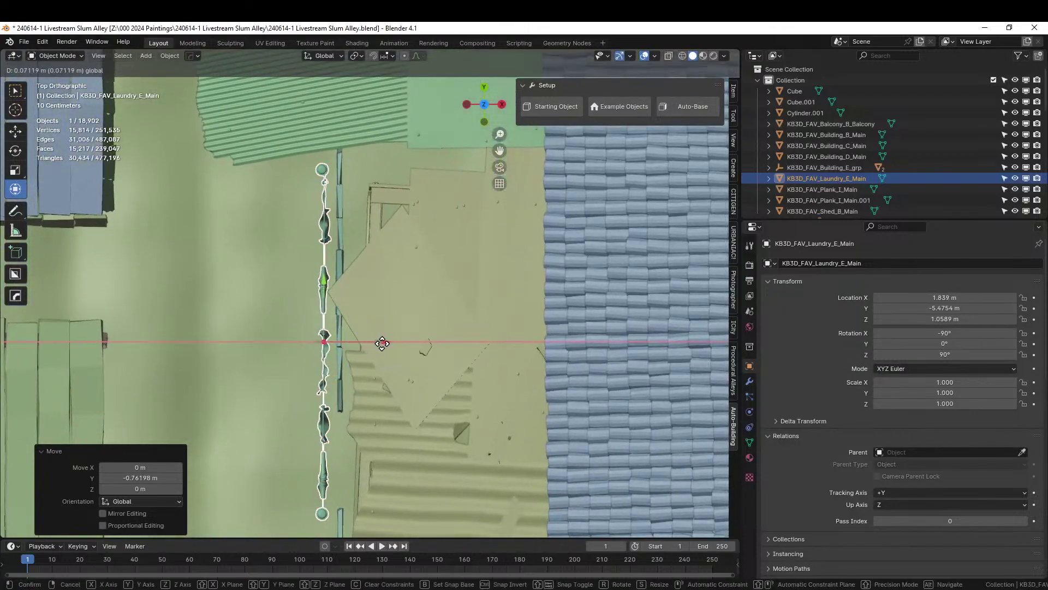
pyautogui.click(385, 344)
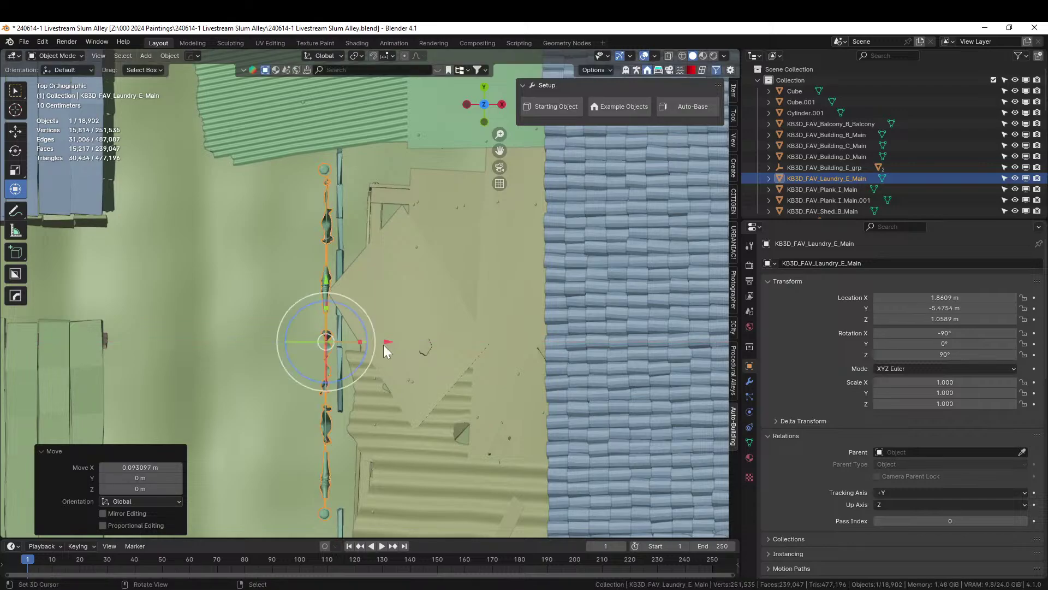
# Lower the clothesline about 0.194 m along Z to sink its posts into the ground, and save the alley file
pyautogui.moveTo(384, 345); pyautogui.dragTo(432, 284, button='middle')
pyautogui.scroll(-5, 391, 310)
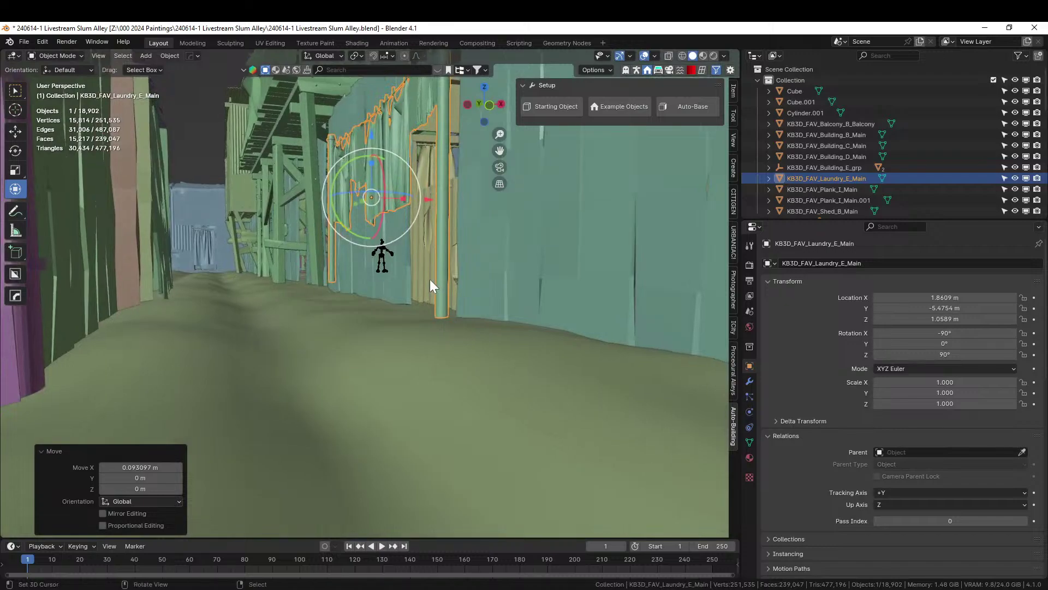
pyautogui.press('g')
pyautogui.press('z')
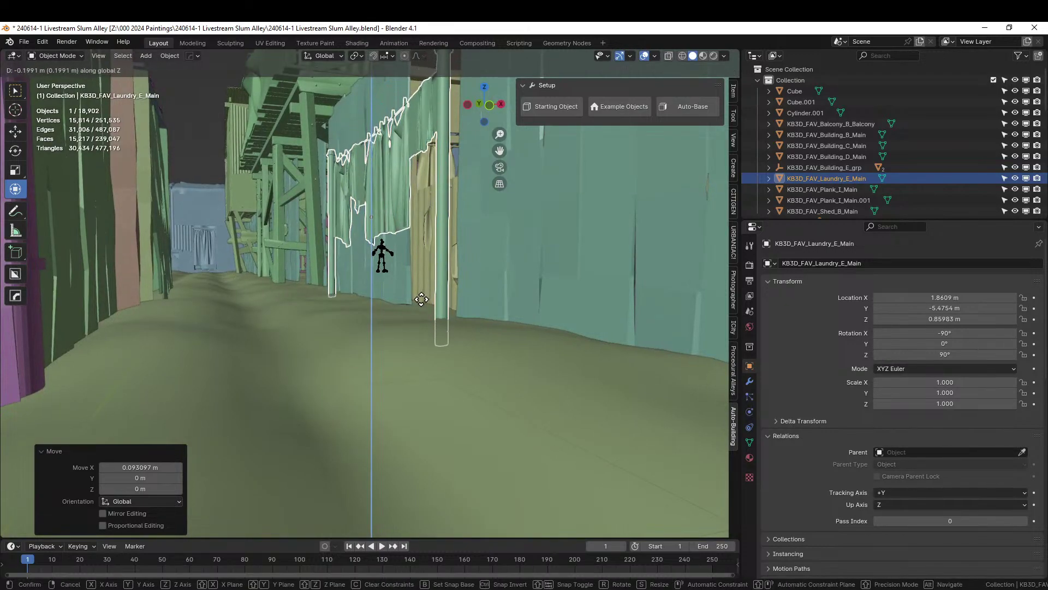
pyautogui.click(421, 296)
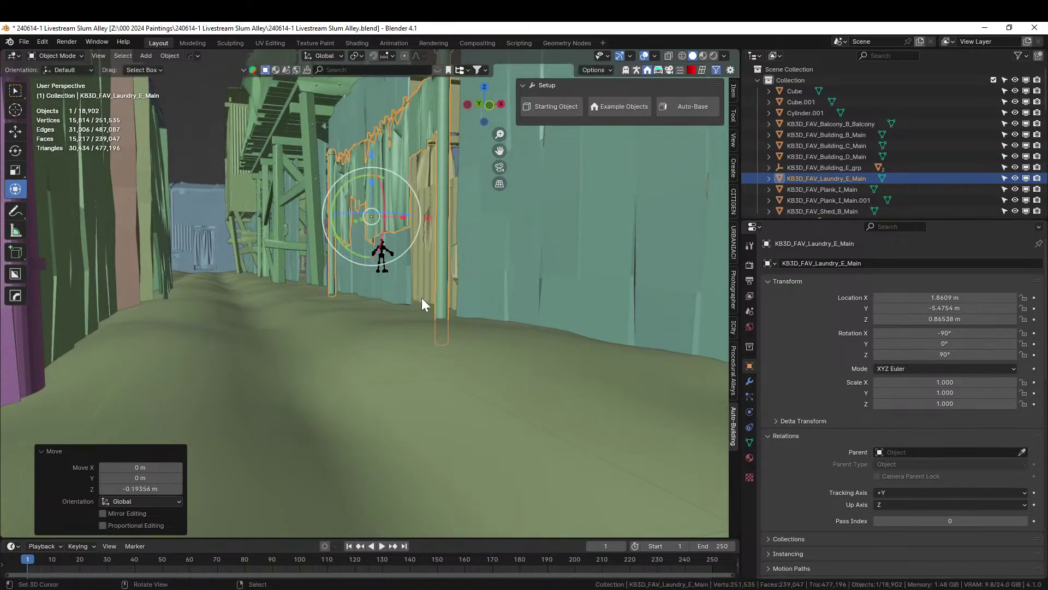
pyautogui.moveTo(422, 297); pyautogui.dragTo(434, 182, button='middle')
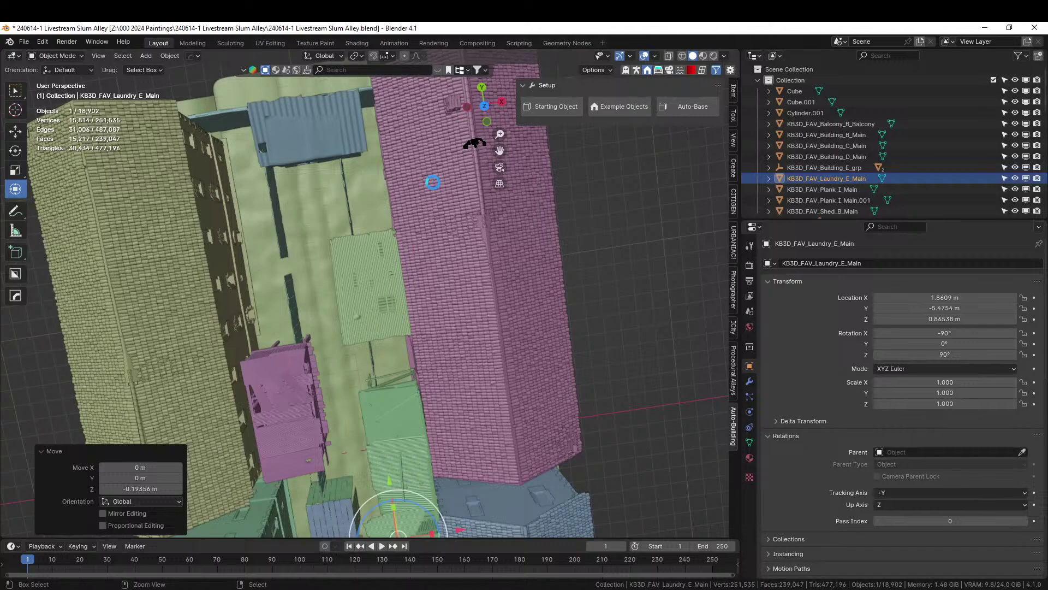
pyautogui.hotkey('ctrl', 's')
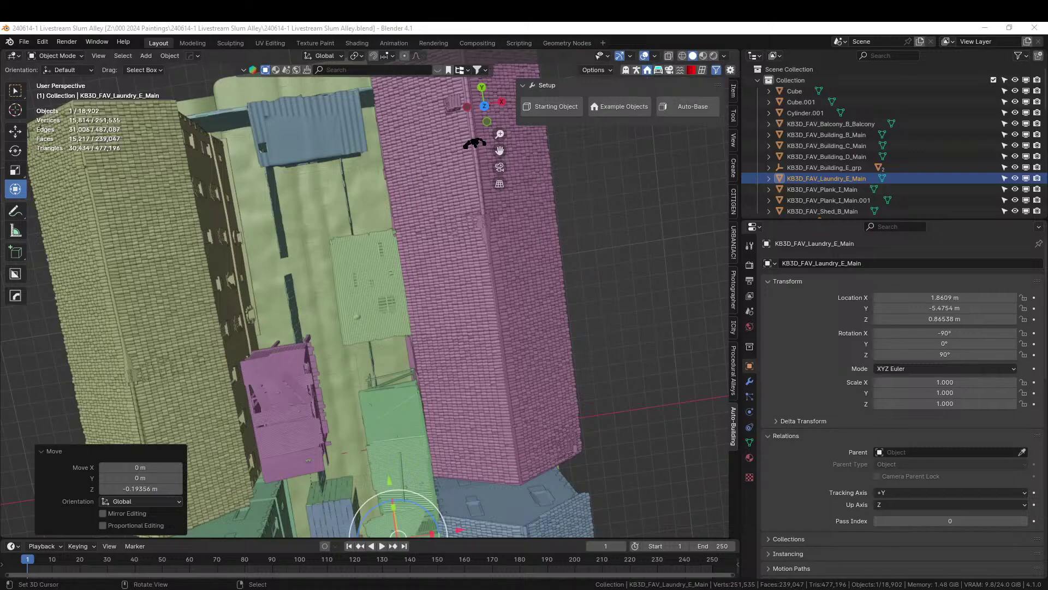
# Add the Apple Crate asset to the alley and move it about 1.69 m along X and -6.54 m along Y, near the clothesline's end post
pyautogui.moveTo(200, 251); pyautogui.dragTo(357, 466)
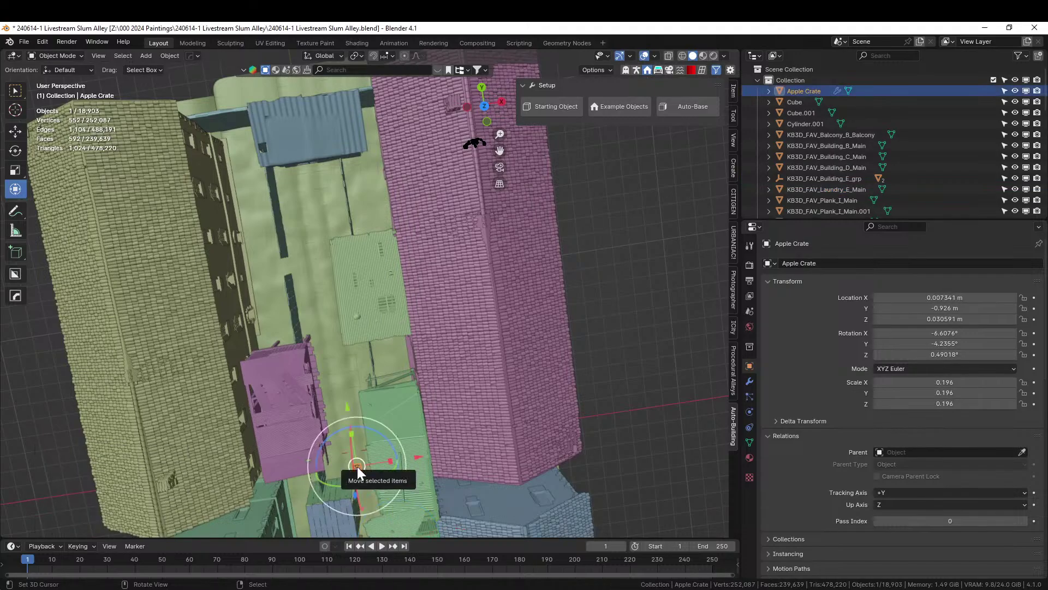
pyautogui.press('KP_Decimal')
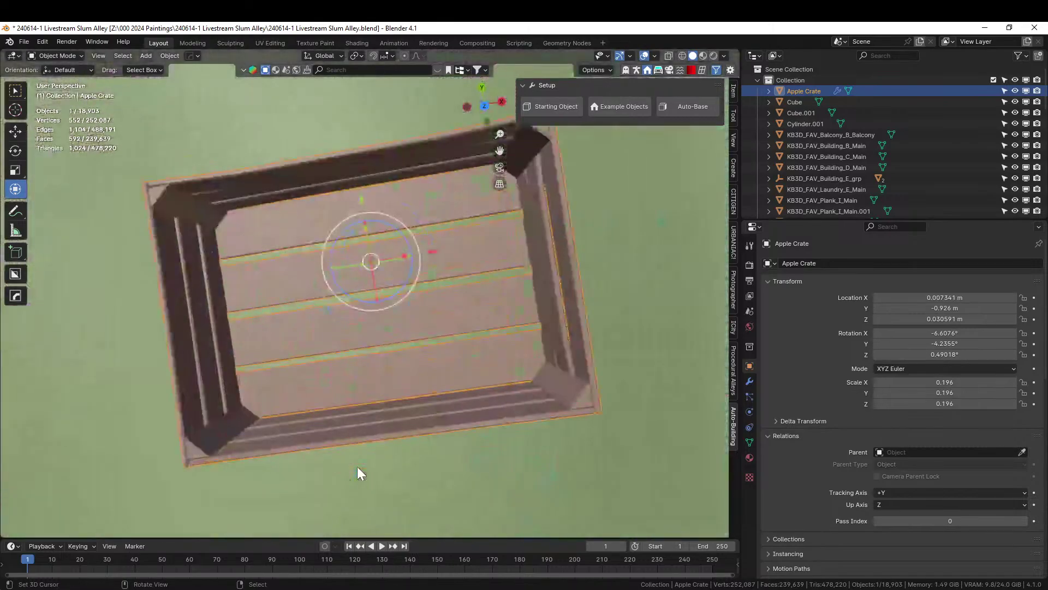
pyautogui.scroll(-4, 303, 418)
pyautogui.moveTo(304, 417); pyautogui.dragTo(254, 311, button='middle')
pyautogui.scroll(-3, 253, 306)
pyautogui.keyDown('shift'); pyautogui.moveTo(322, 376); pyautogui.dragTo(359, 172, button='middle'); pyautogui.keyUp('shift')
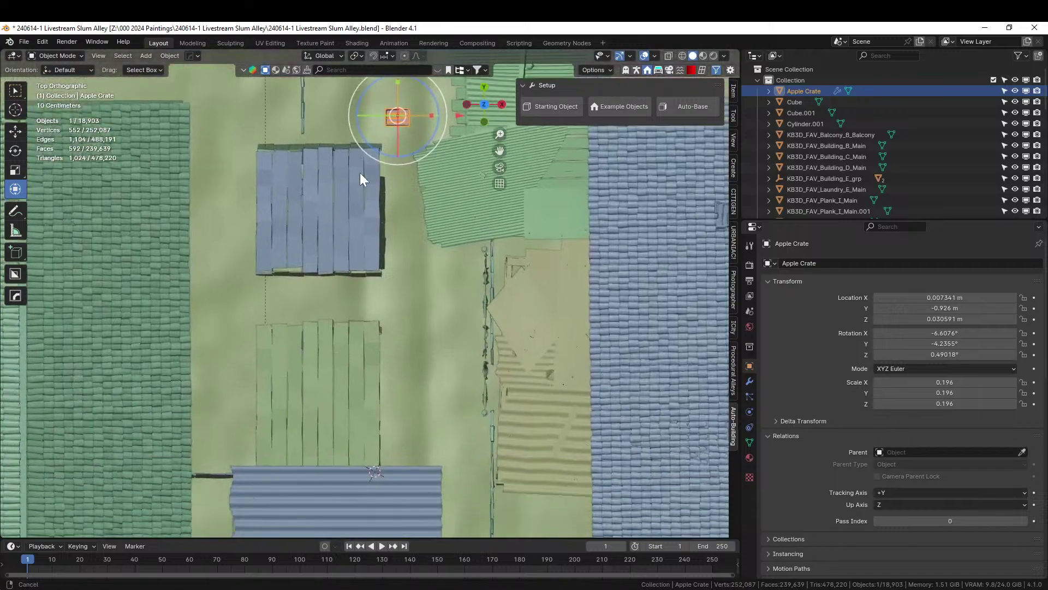
pyautogui.press('g')
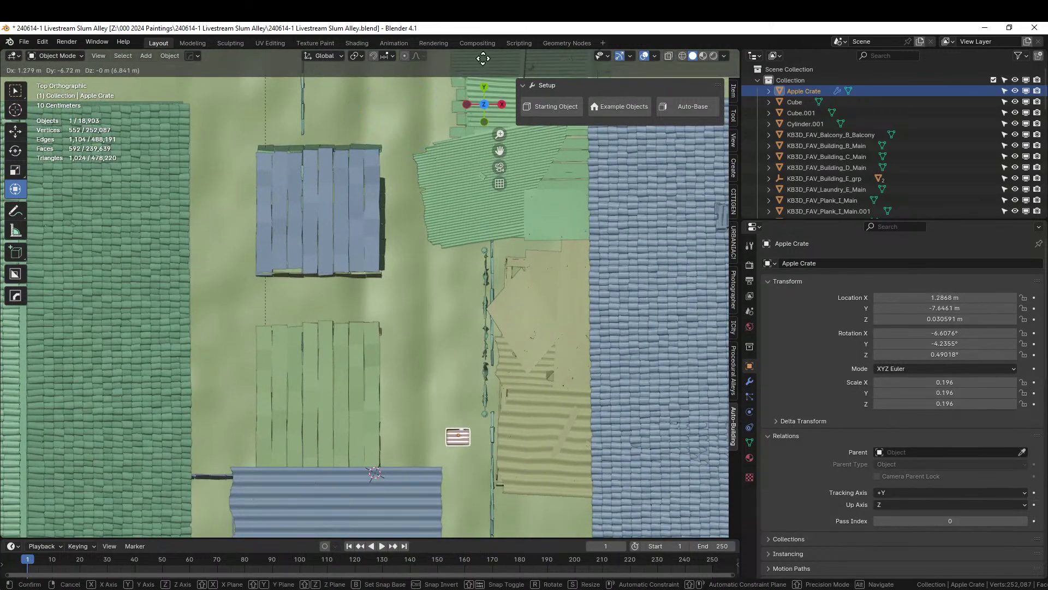
pyautogui.click(502, 49)
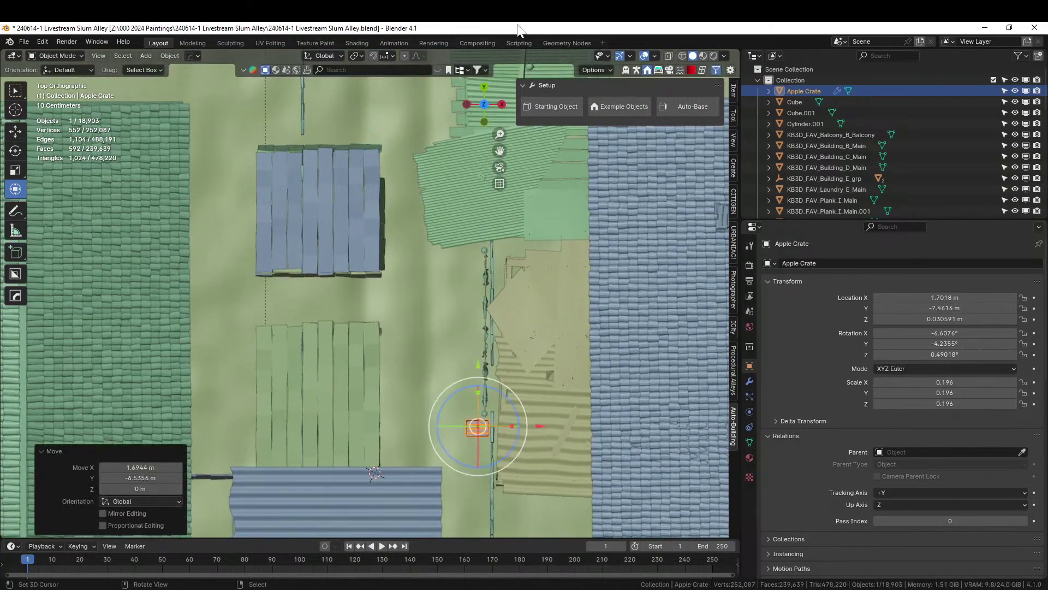
# Lower the Apple Crate about 0.049 m along Z to seat it in the ground
pyautogui.press('KP_Decimal')
pyautogui.moveTo(490, 447); pyautogui.dragTo(490, 352, button='middle')
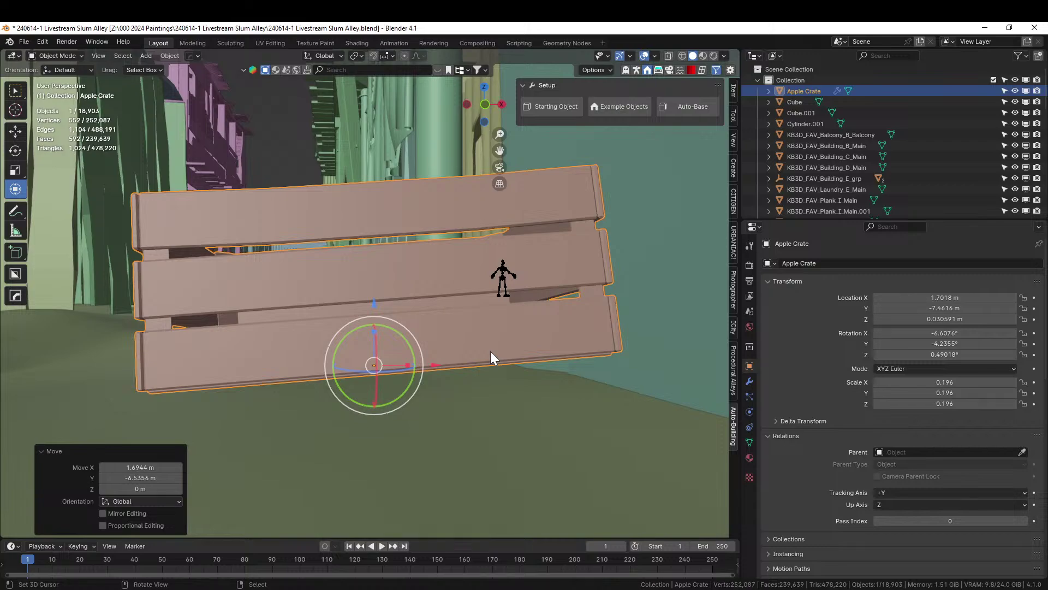
pyautogui.press('g')
pyautogui.press('z')
pyautogui.click(502, 385)
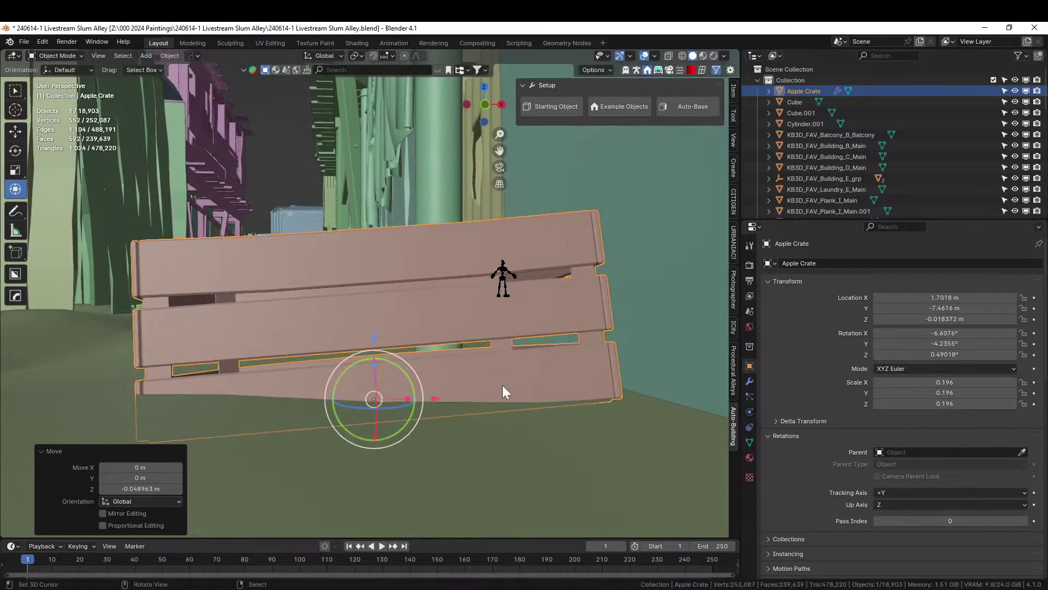
# Frame a street-level view down the alley towards the crate and align the scene camera to it
pyautogui.moveTo(502, 385); pyautogui.dragTo(578, 332, button='middle')
pyautogui.scroll(-7, 410, 378)
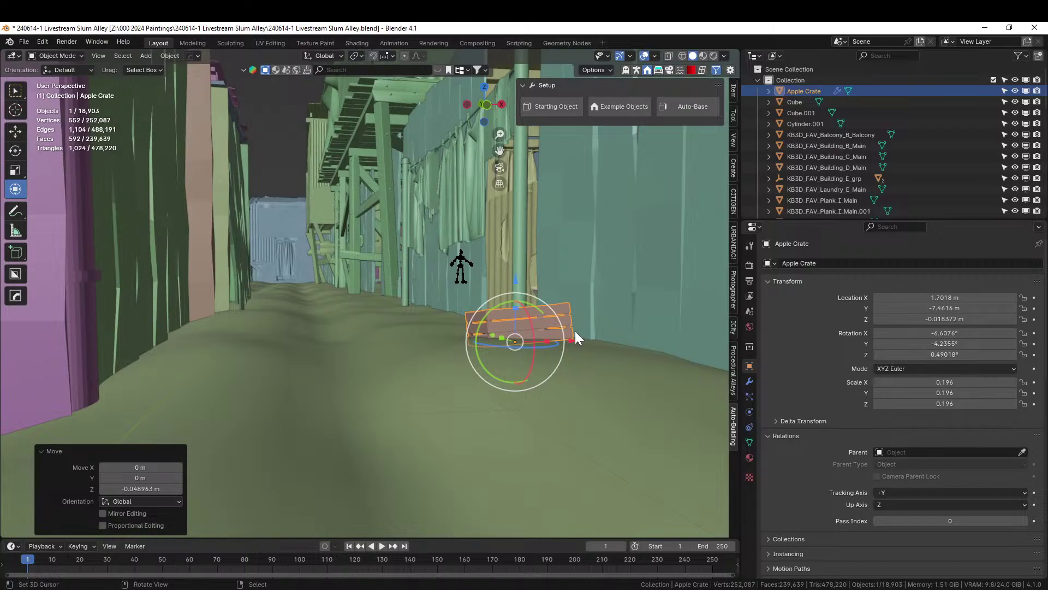
pyautogui.scroll(-5, 539, 332)
pyautogui.moveTo(474, 315); pyautogui.dragTo(491, 419, button='middle')
pyautogui.scroll(-4, 501, 416)
pyautogui.press('ctrl+alt+KP_0')
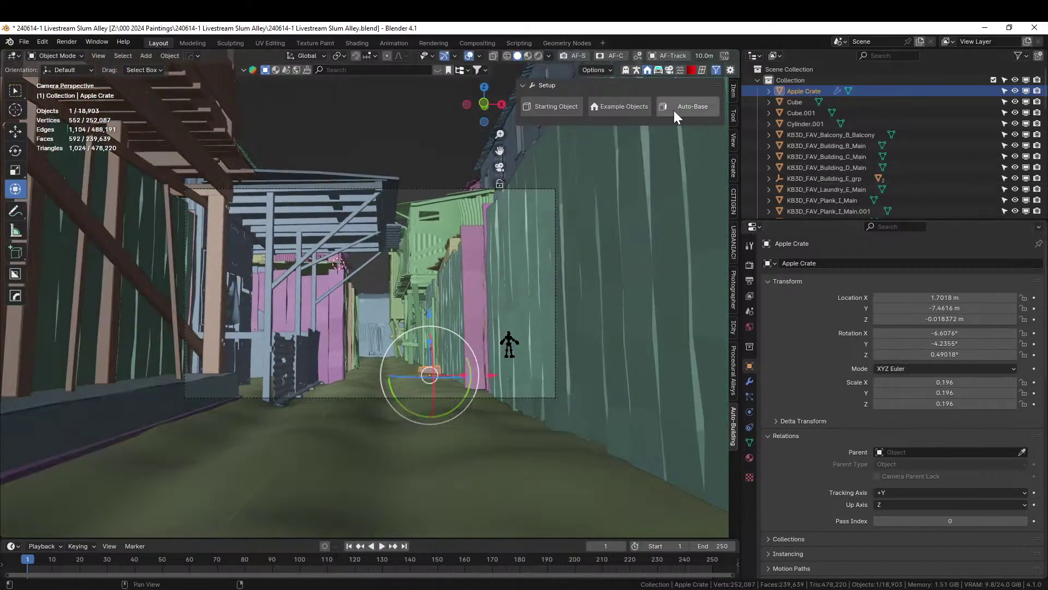
# Apply the arri alexa 65 camera preset and the cooke 50mm anamorphic lens preset to the scene camera
pyautogui.click(734, 279)
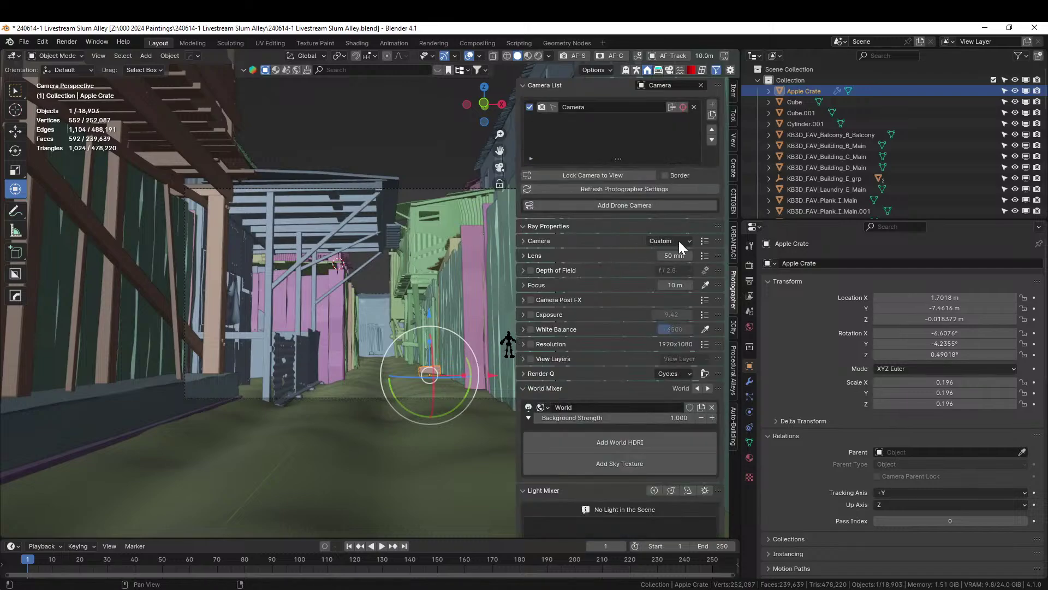
pyautogui.click(704, 241)
pyautogui.click(716, 135)
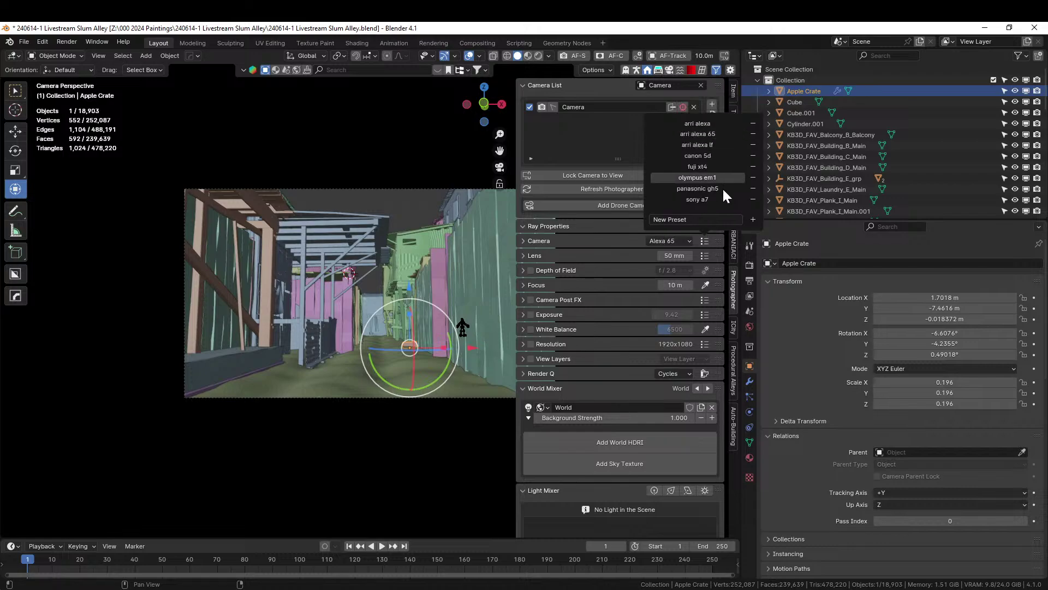
pyautogui.click(705, 256)
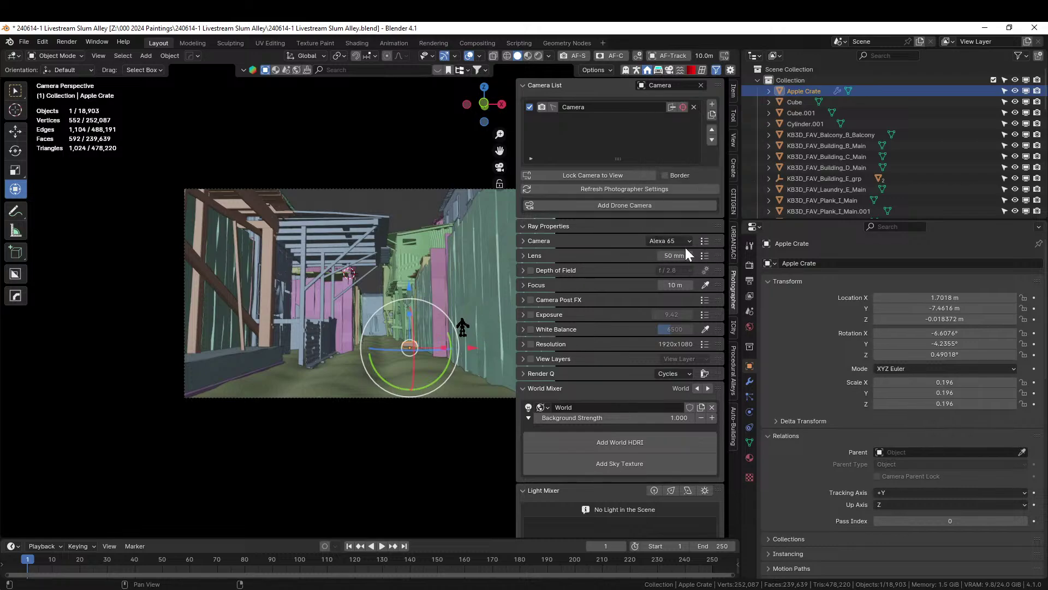
pyautogui.click(705, 255)
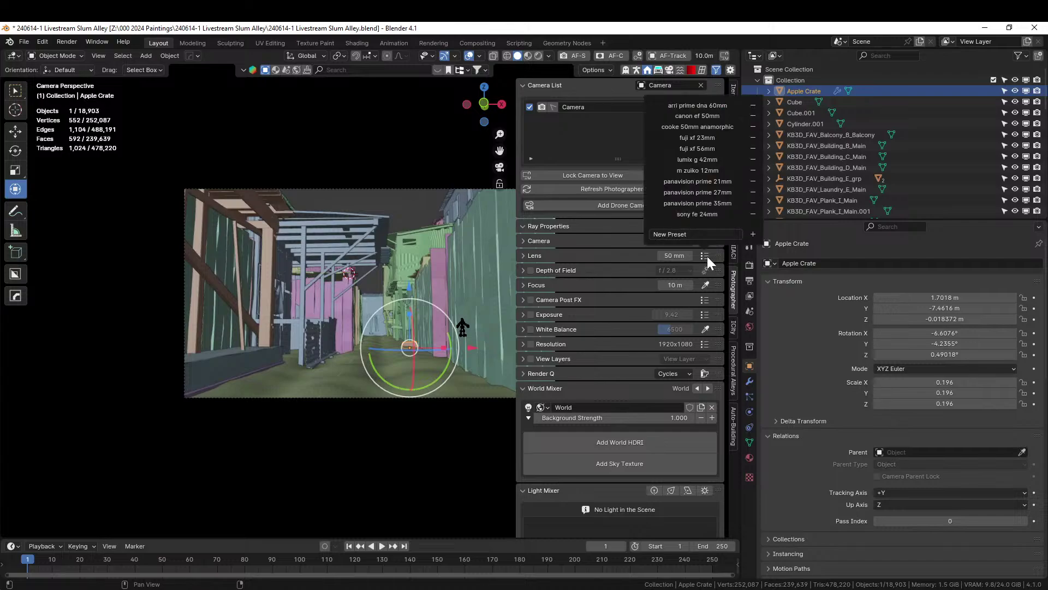
pyautogui.click(722, 125)
# Load the "2 39 50 of 5100" resolution preset and enable the camera's own resolution
pyautogui.click(704, 344)
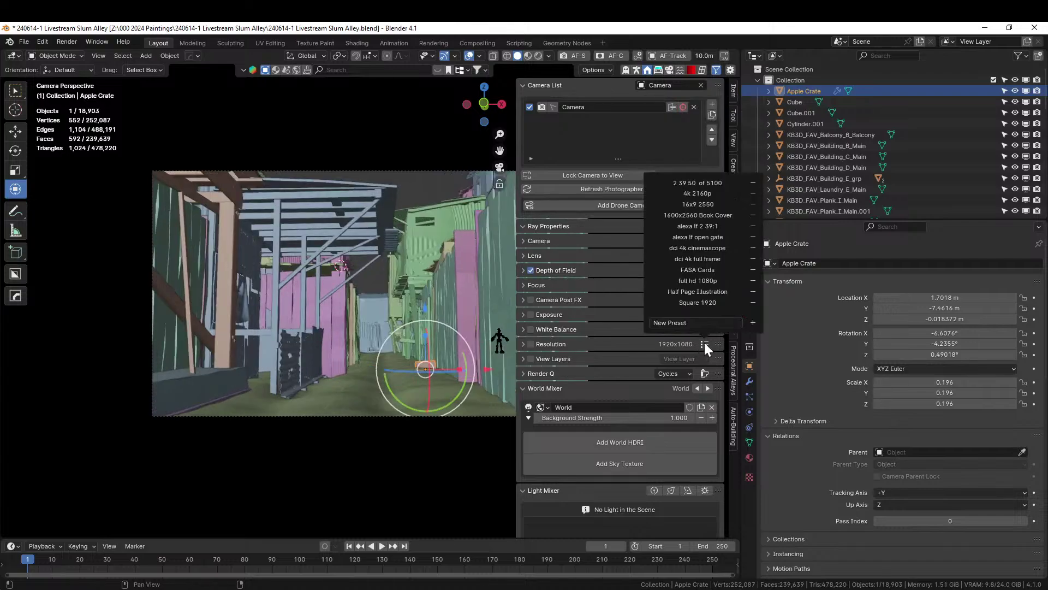
pyautogui.click(715, 182)
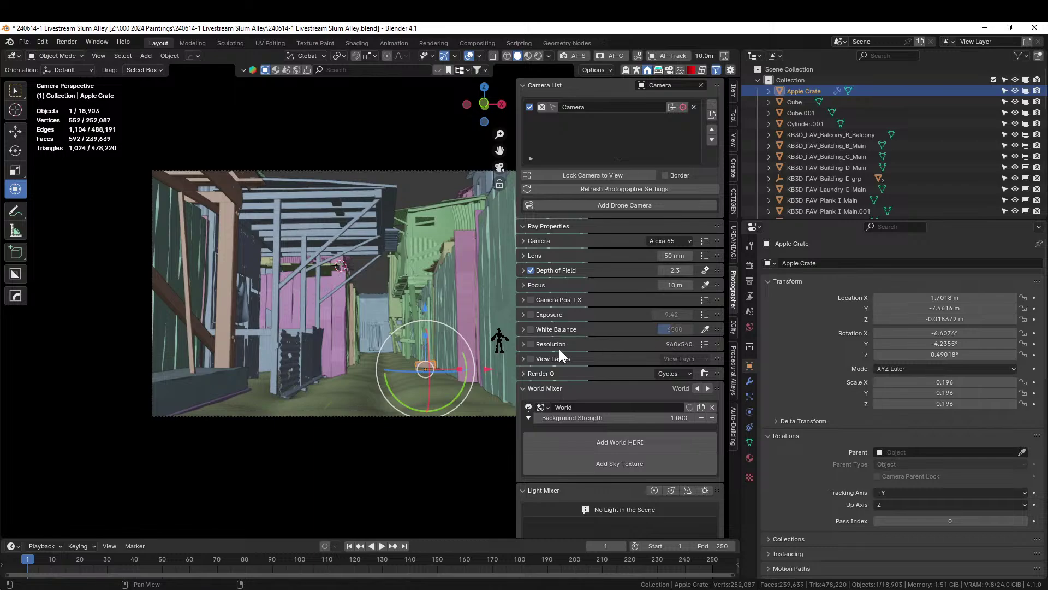
pyautogui.click(530, 344)
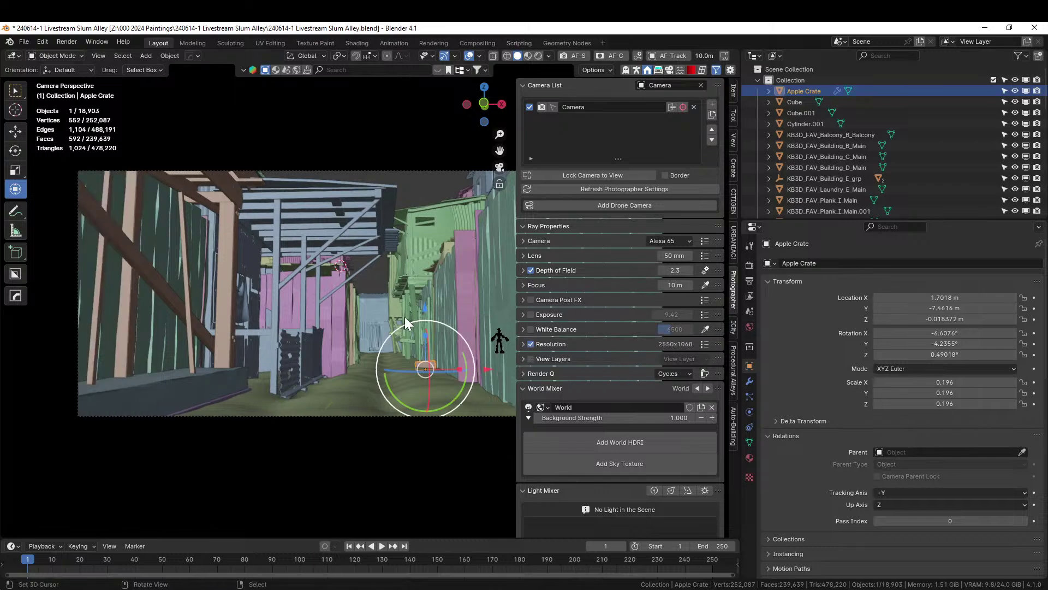
# Fly the camera sideways at street level to reframe the alley, turning it slightly towards the wooden shack
pyautogui.scroll(-6, 383, 314)
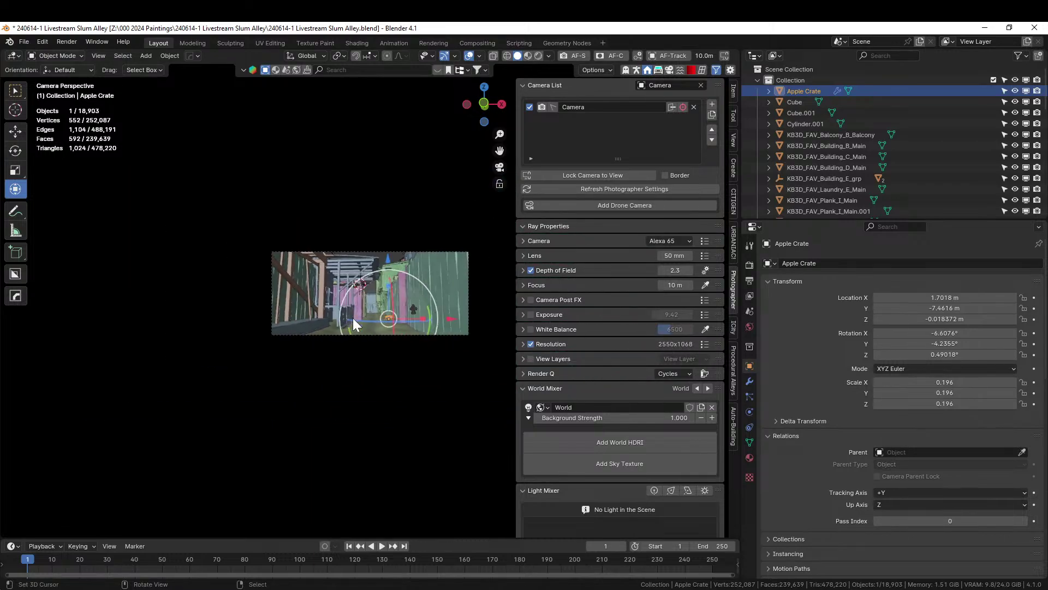
pyautogui.hotkey('shift', '`')
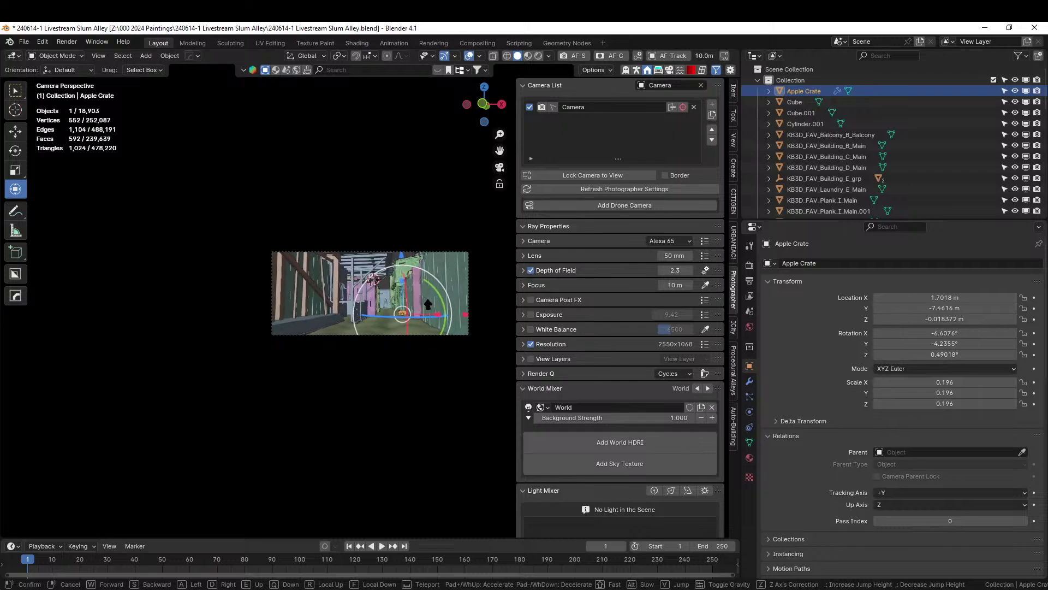
pyautogui.press('d')
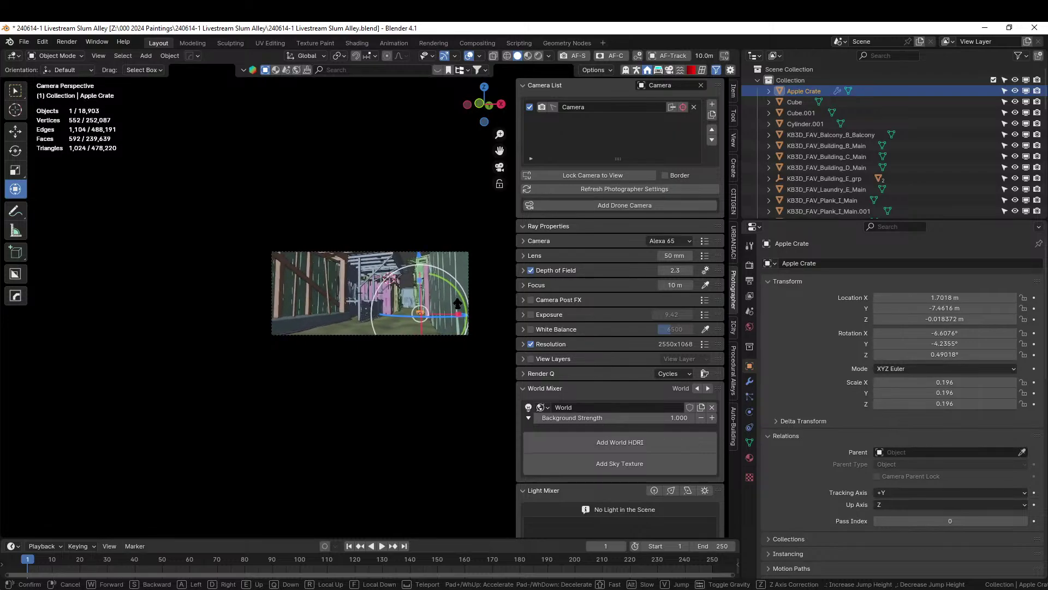
pyautogui.click(352, 318)
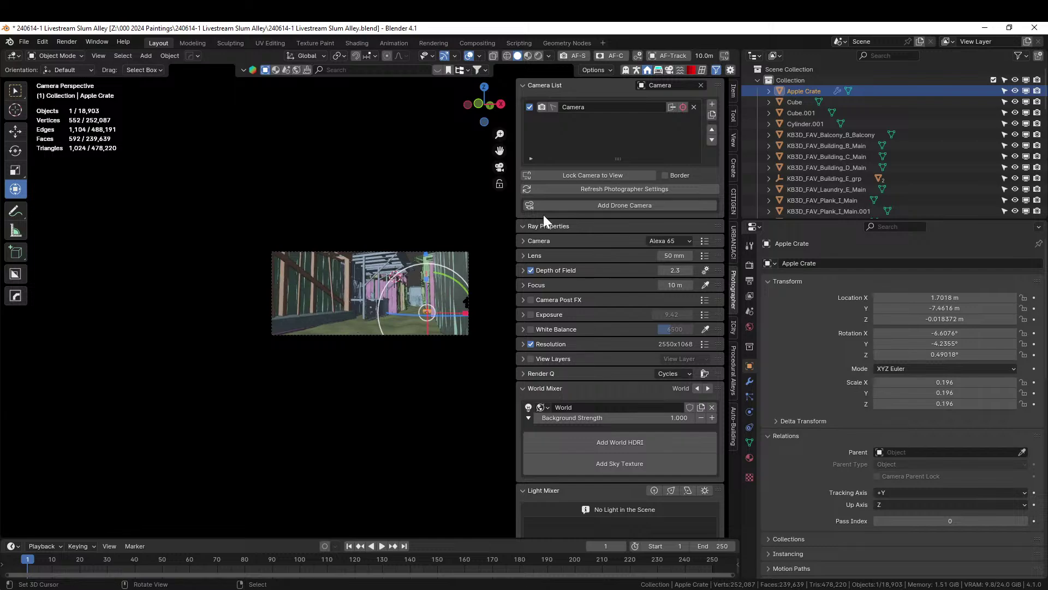
# Set the camera lens to 35 mm and fly the camera slightly forward, tilted up to show more of the buildings
pyautogui.click(666, 256)
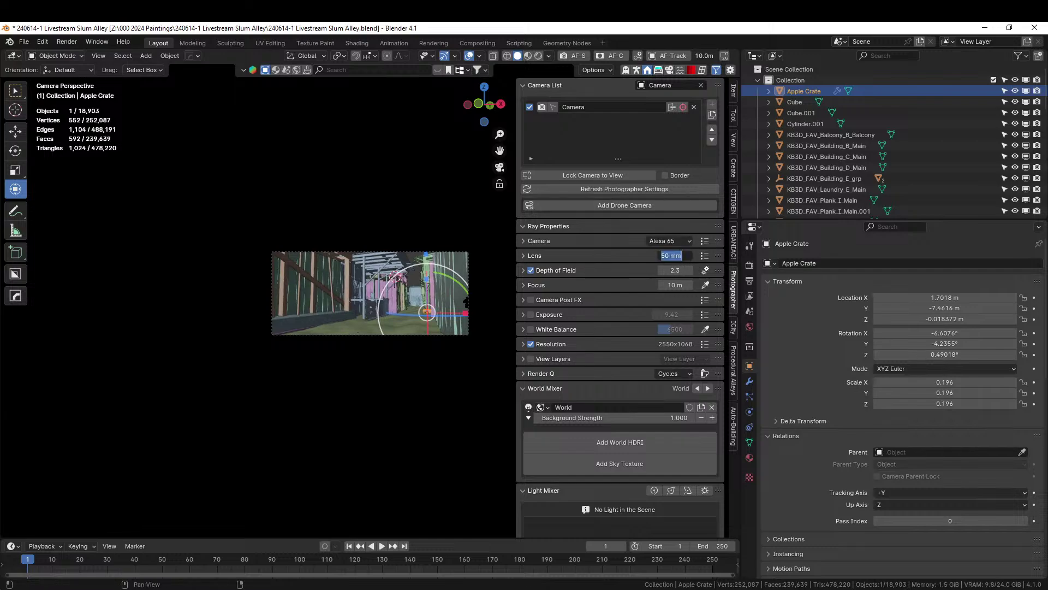
pyautogui.write('35')
pyautogui.press('Return')
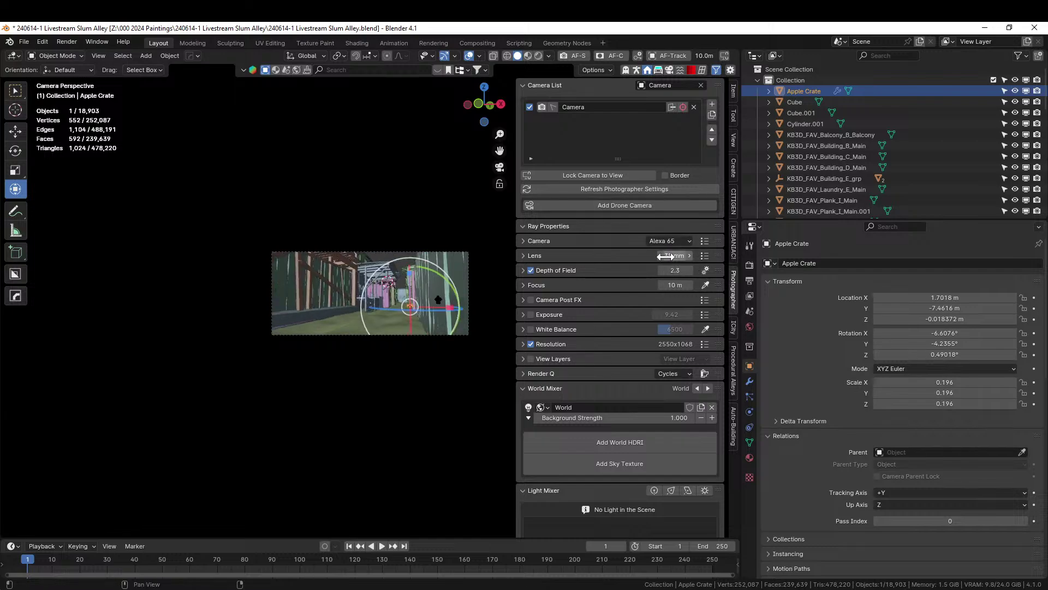
pyautogui.hotkey('shift', '`')
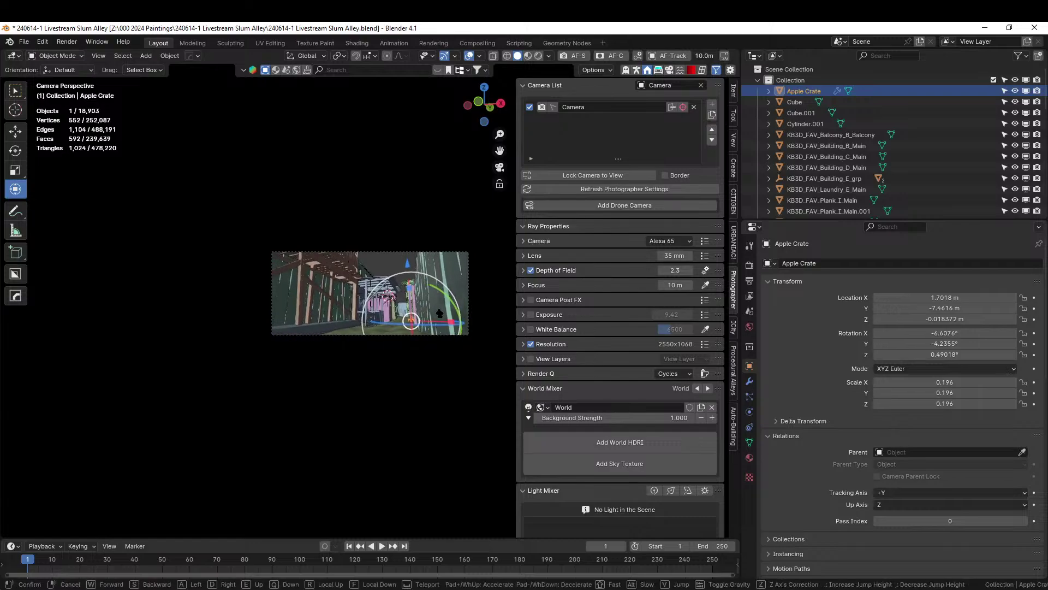
pyautogui.press('w')
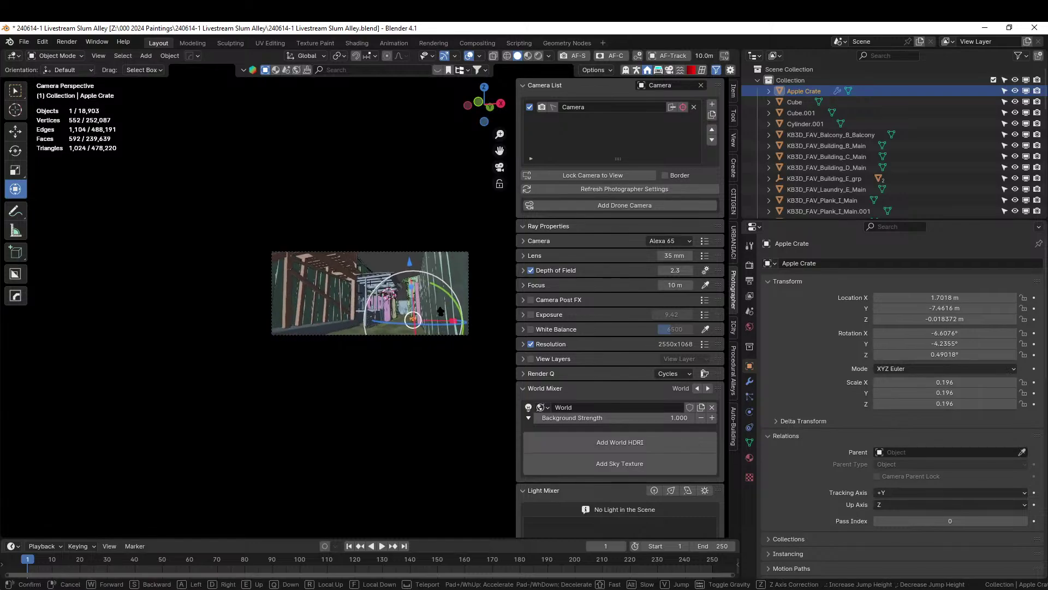
pyautogui.click(409, 302)
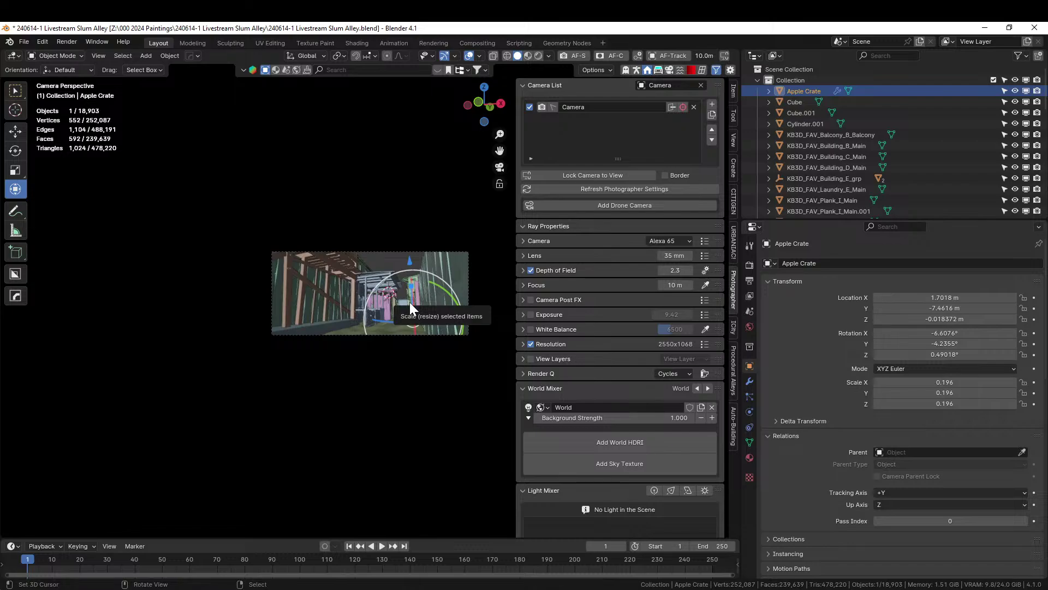
# Select the small wooden roof panel Plane.011 between the buildings and show its material slots
pyautogui.moveTo(175, 412); pyautogui.dragTo(254, 423, button='middle')
pyautogui.scroll(-2, 254, 422)
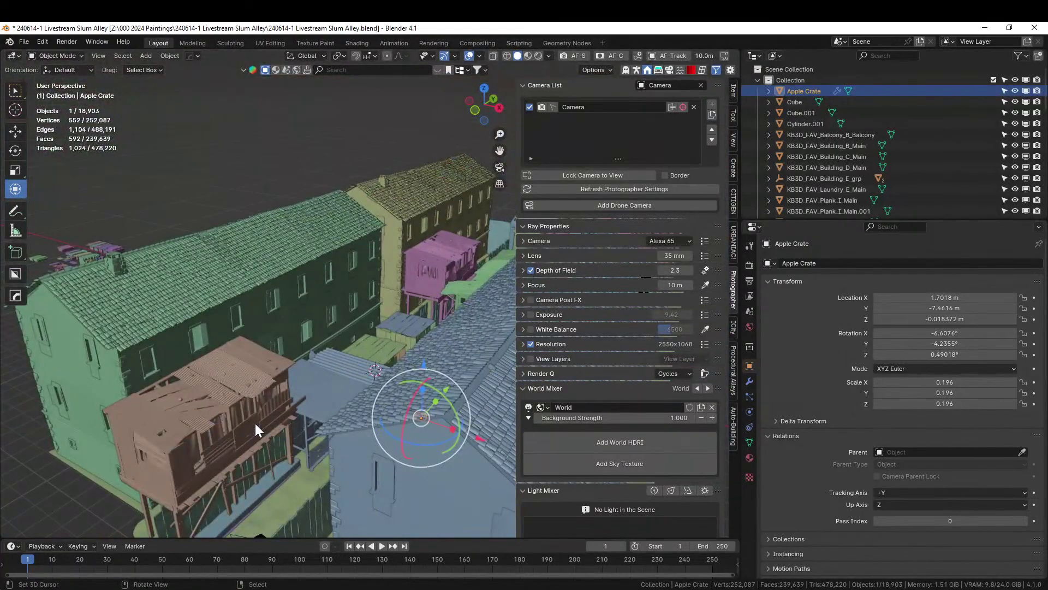
pyautogui.scroll(3, 206, 450)
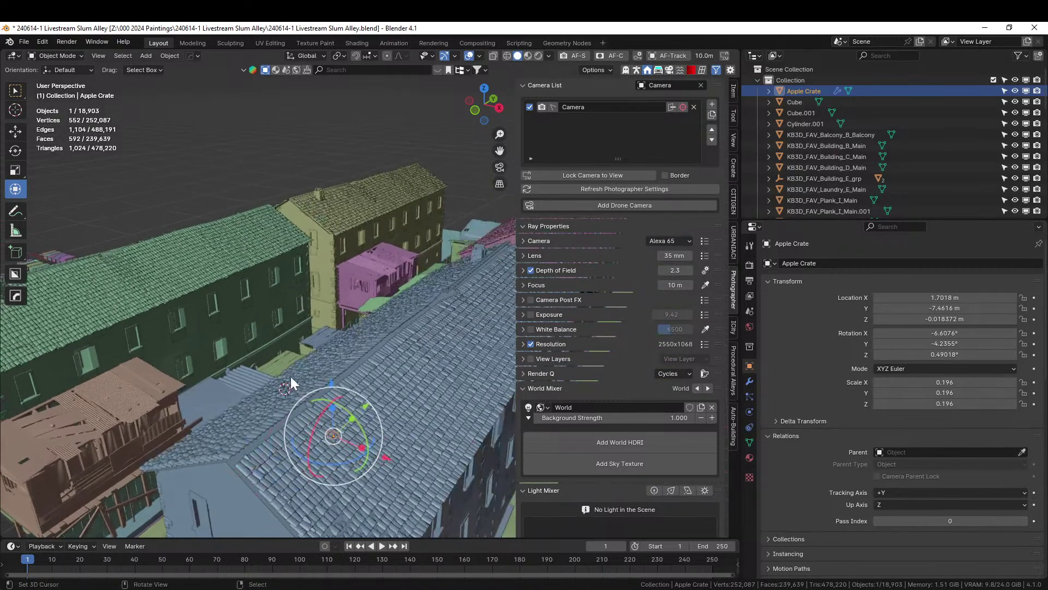
pyautogui.click(283, 361)
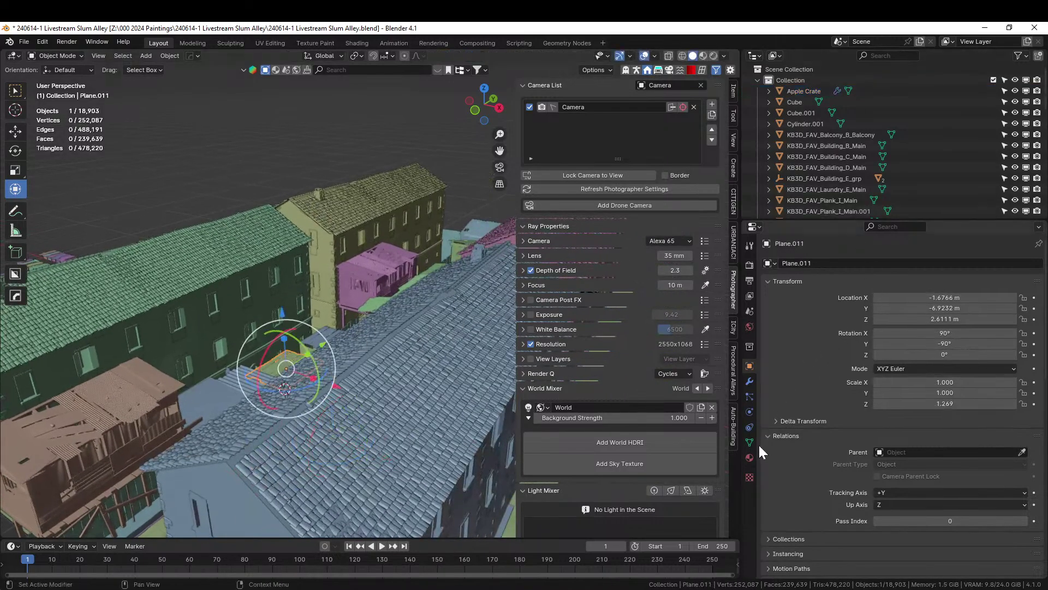
pyautogui.click(750, 457)
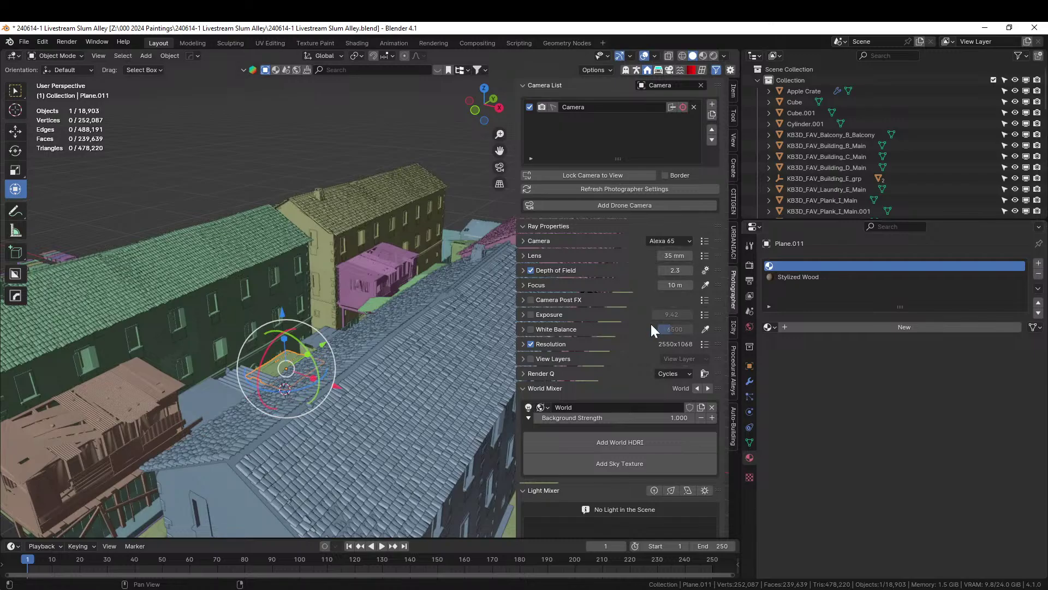
# Pick a face of the roof panel in face select mode to make its Stylized Wood material slot active
pyautogui.scroll(3, 406, 332)
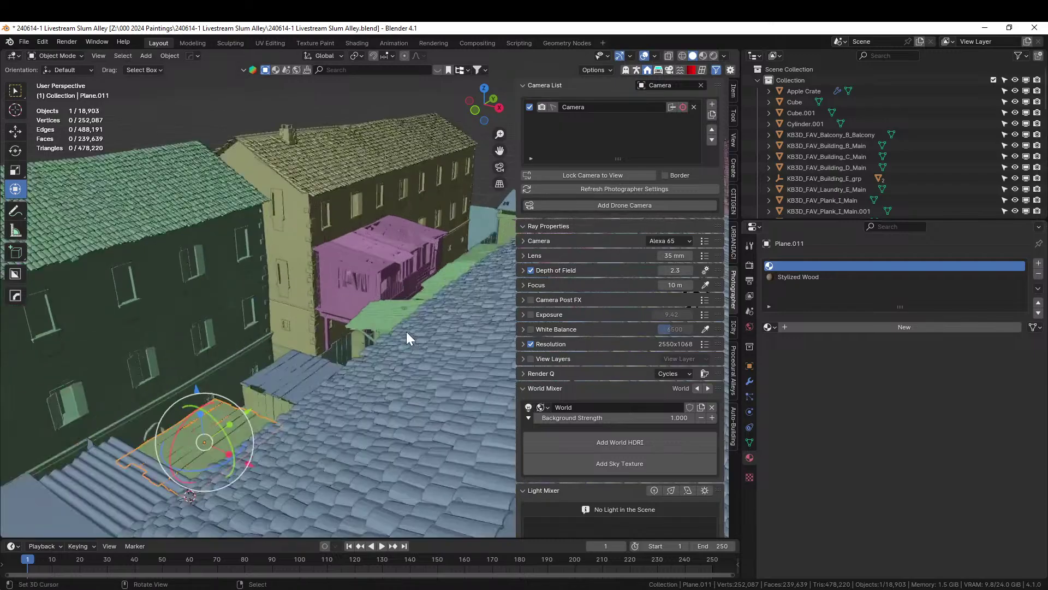
pyautogui.press('Tab')
pyautogui.rightClick(228, 440)
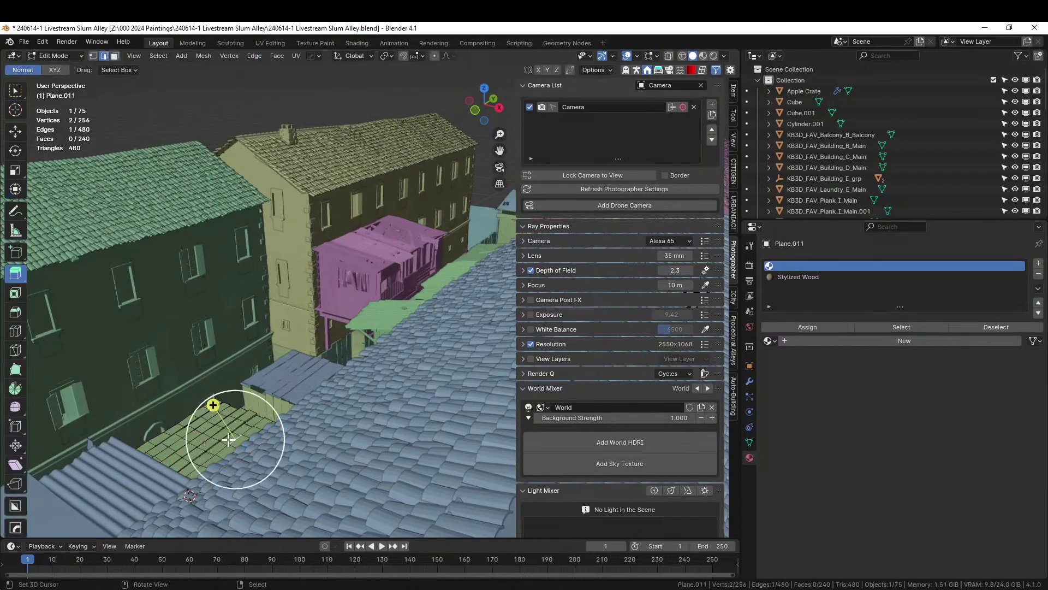
pyautogui.press('3')
pyautogui.rightClick(230, 438)
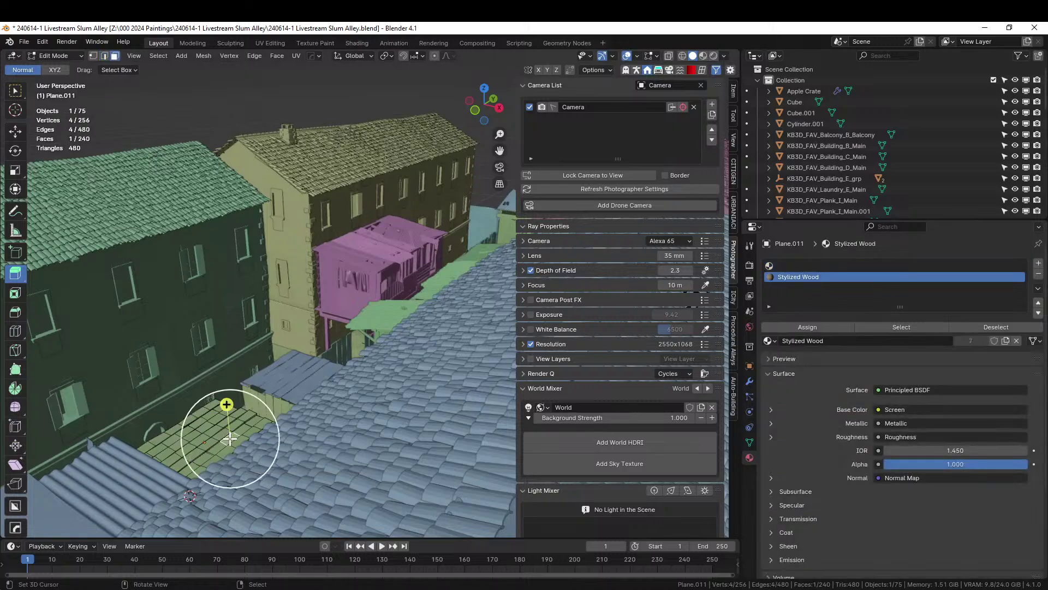
pyautogui.press('Tab')
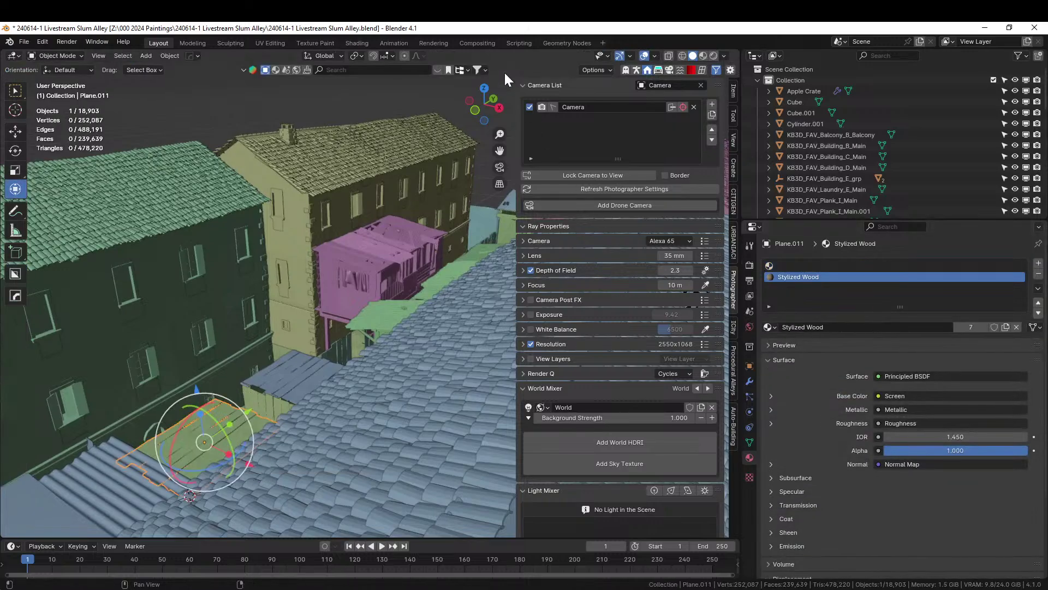
# Delete all nodes feeding the Principled BSDF in the Stylized Wood shader, keeping only the Principled BSDF and Material Output
pyautogui.click(353, 44)
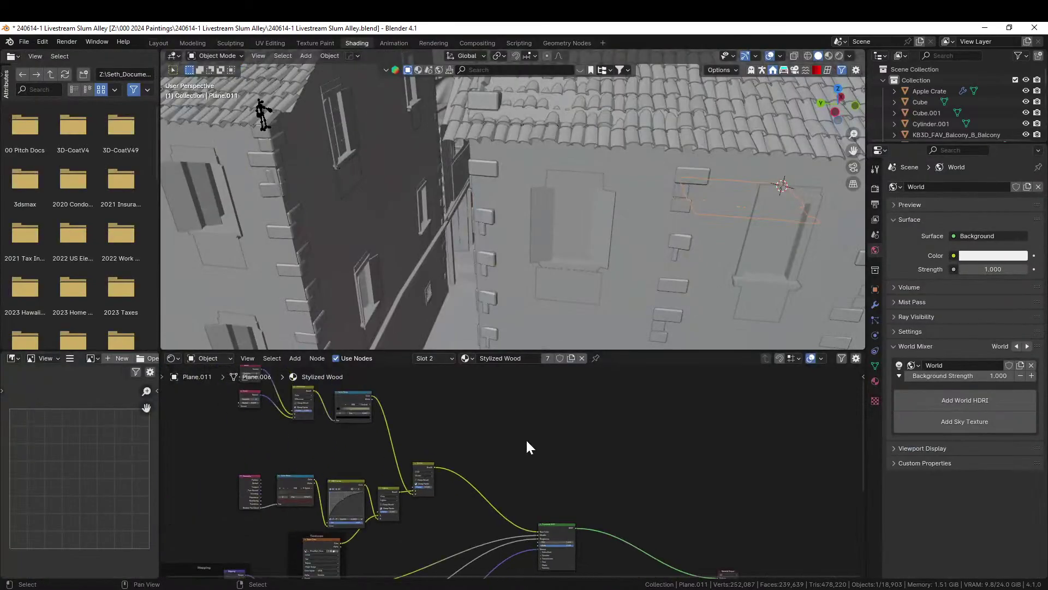
pyautogui.scroll(-2, 515, 414)
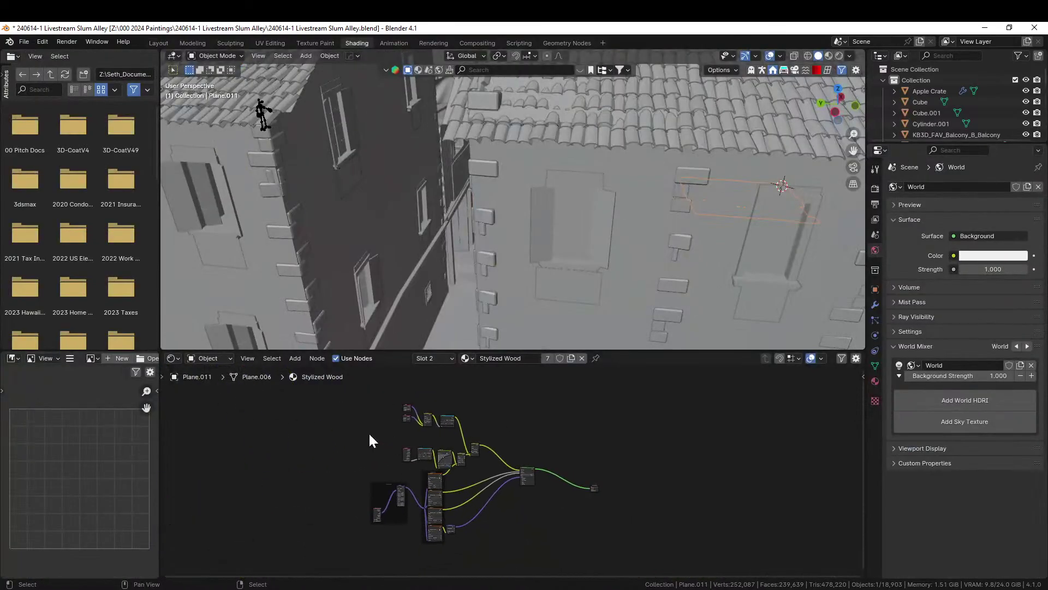
pyautogui.moveTo(352, 408); pyautogui.dragTo(505, 552)
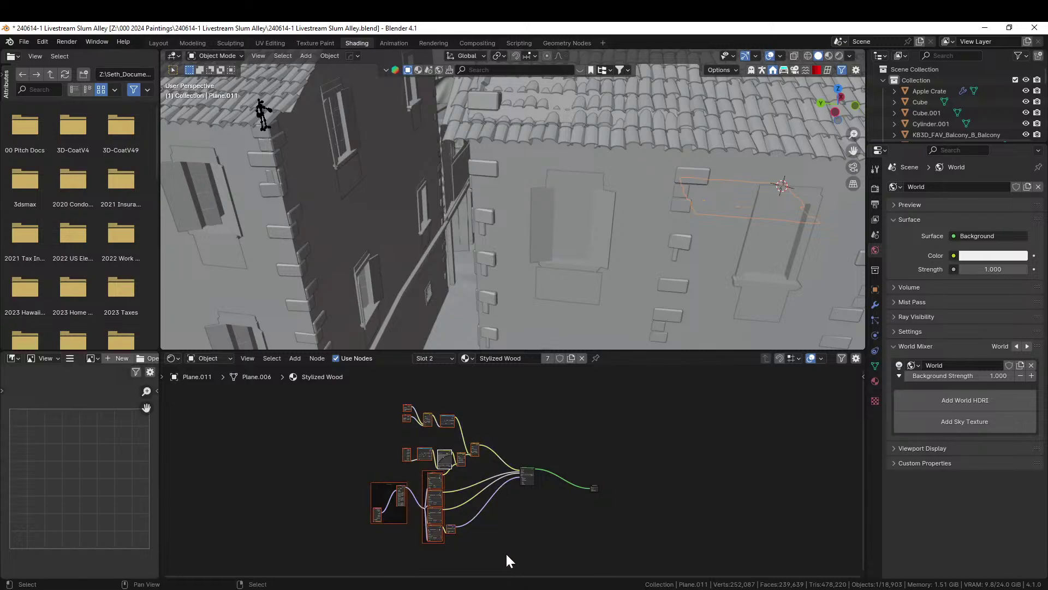
pyautogui.press('Delete')
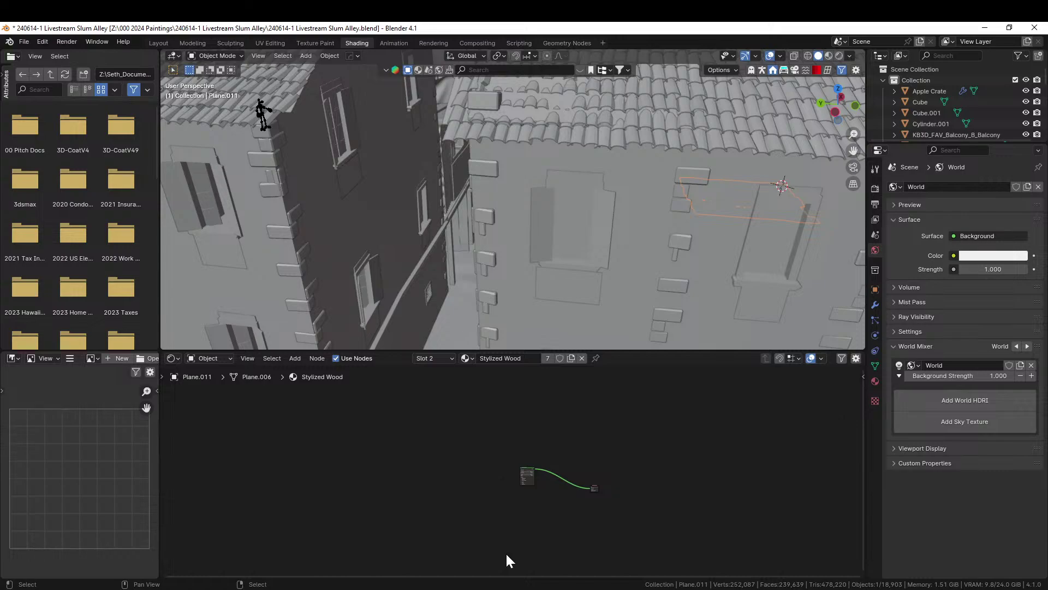
# Start a Principled Texture Setup on the Stylized Wood Principled BSDF and browse to the E:\00 Textures\Plants\Wood folder, sorted by name
pyautogui.scroll(8, 481, 486)
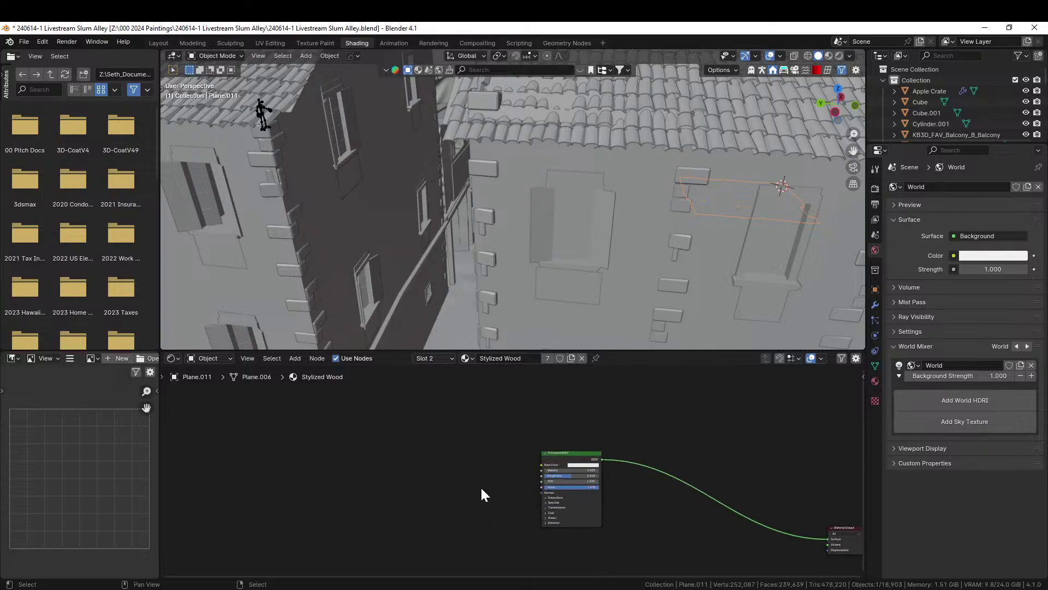
pyautogui.click(576, 444)
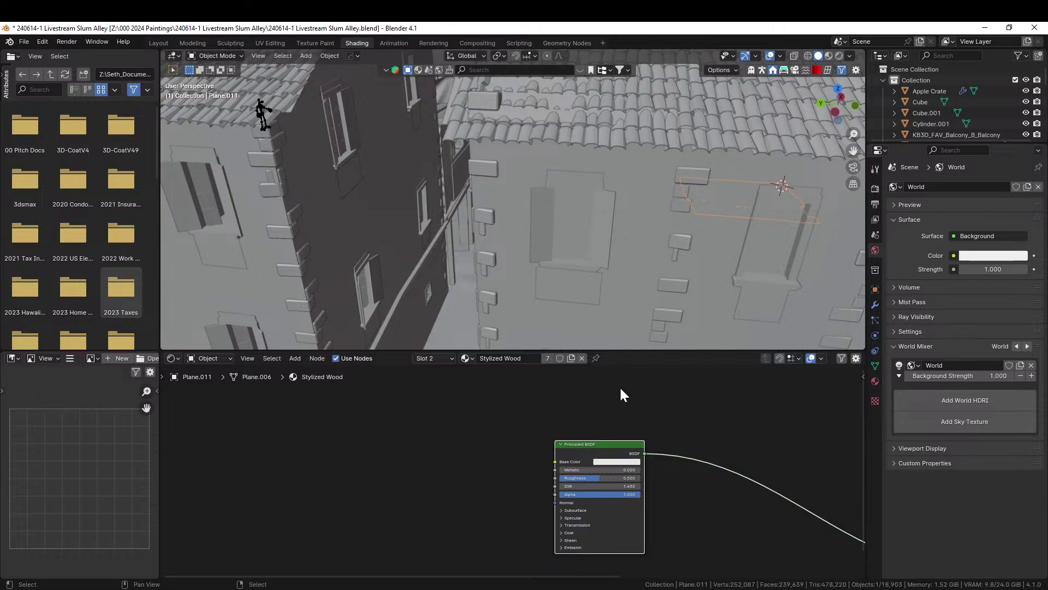
pyautogui.hotkey('ctrl', 'shift', 't')
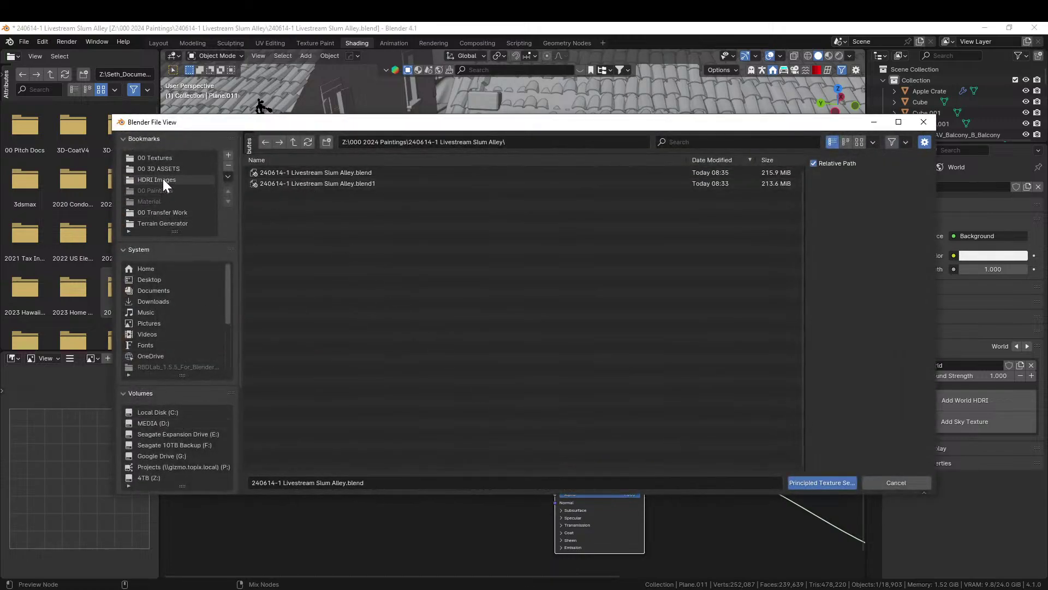
pyautogui.click(168, 157)
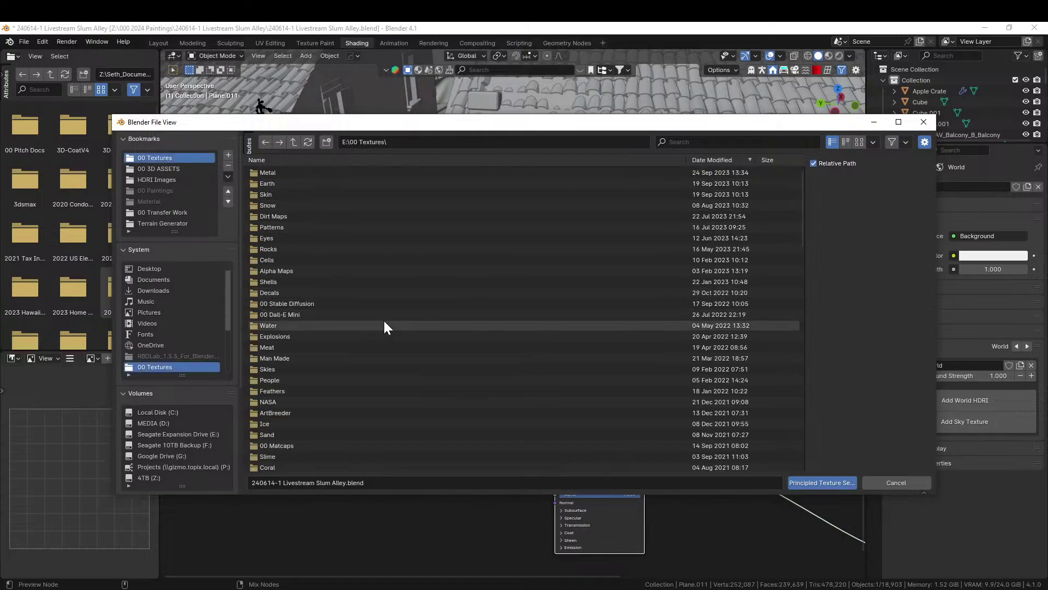
pyautogui.click(311, 159)
pyautogui.scroll(-5, 296, 354)
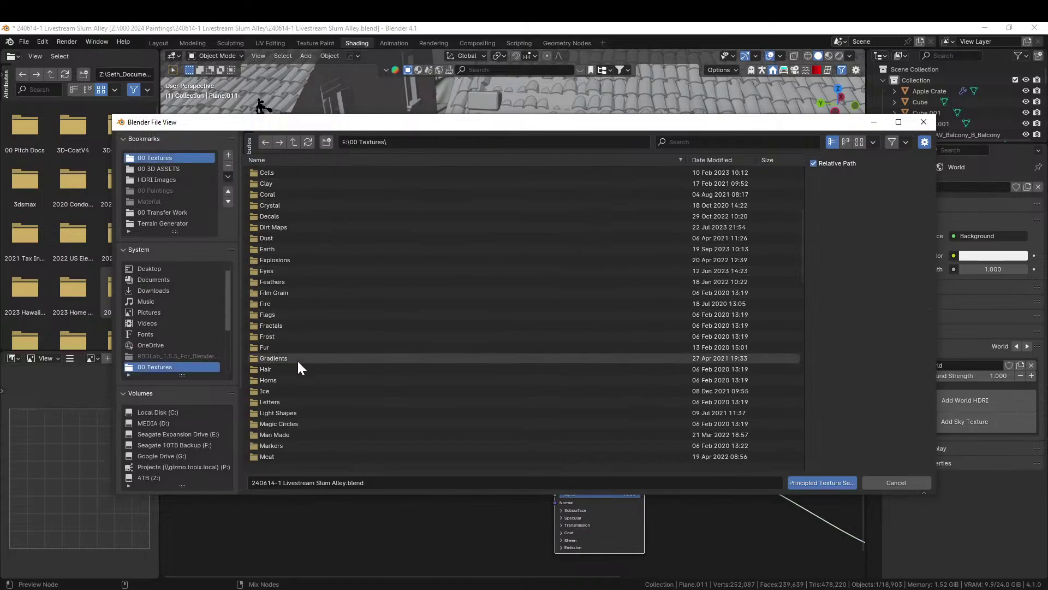
pyautogui.doubleClick(268, 445)
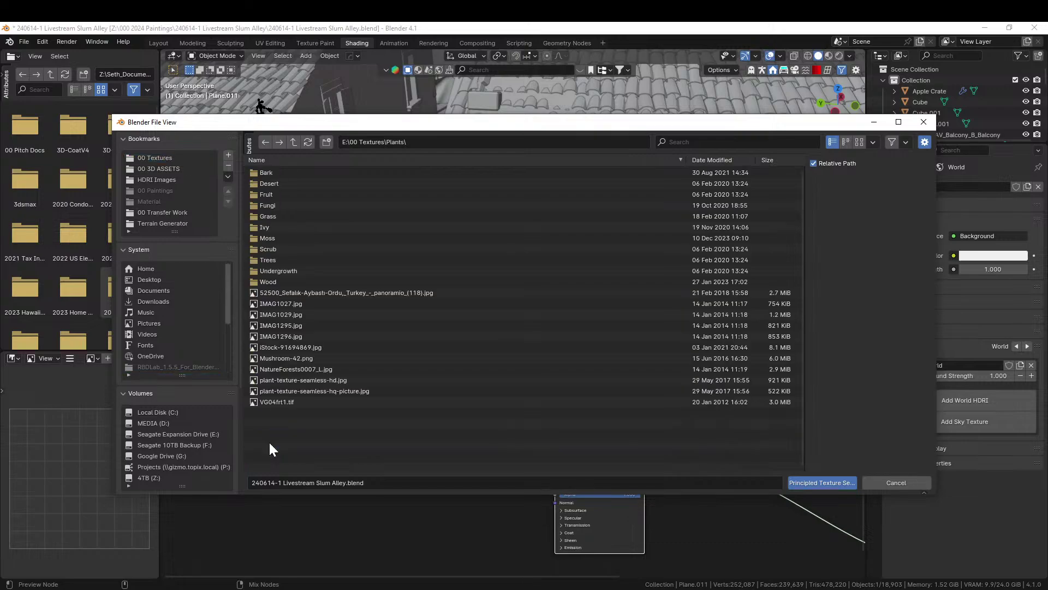
pyautogui.doubleClick(268, 280)
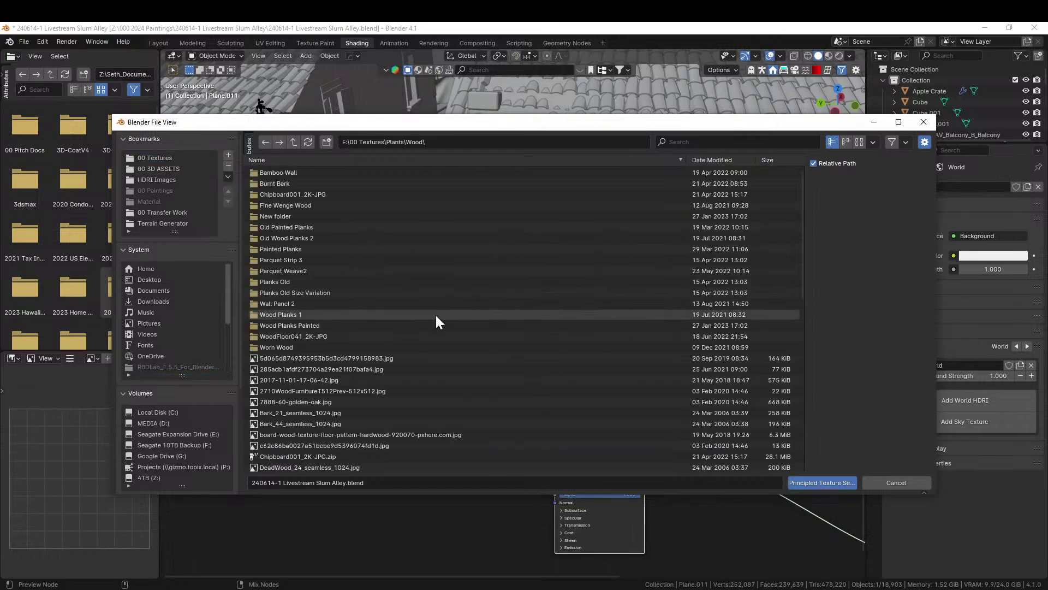
# Load the albedo, height, normal and roughness maps from the Old Painted Planks folder into the Stylized Wood shader
pyautogui.click(306, 227)
pyautogui.doubleClick(307, 227)
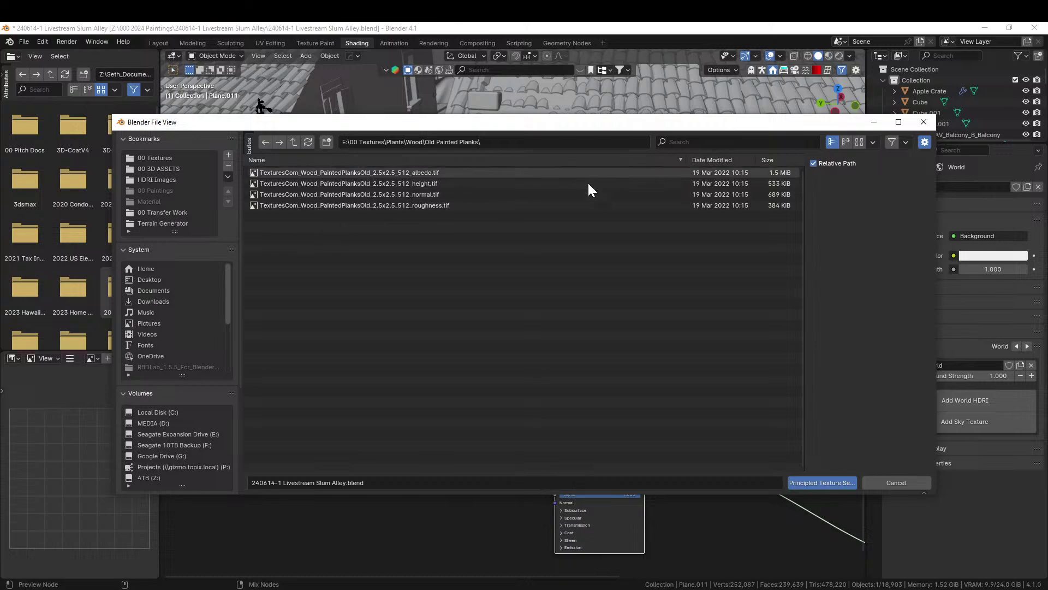
pyautogui.click(860, 142)
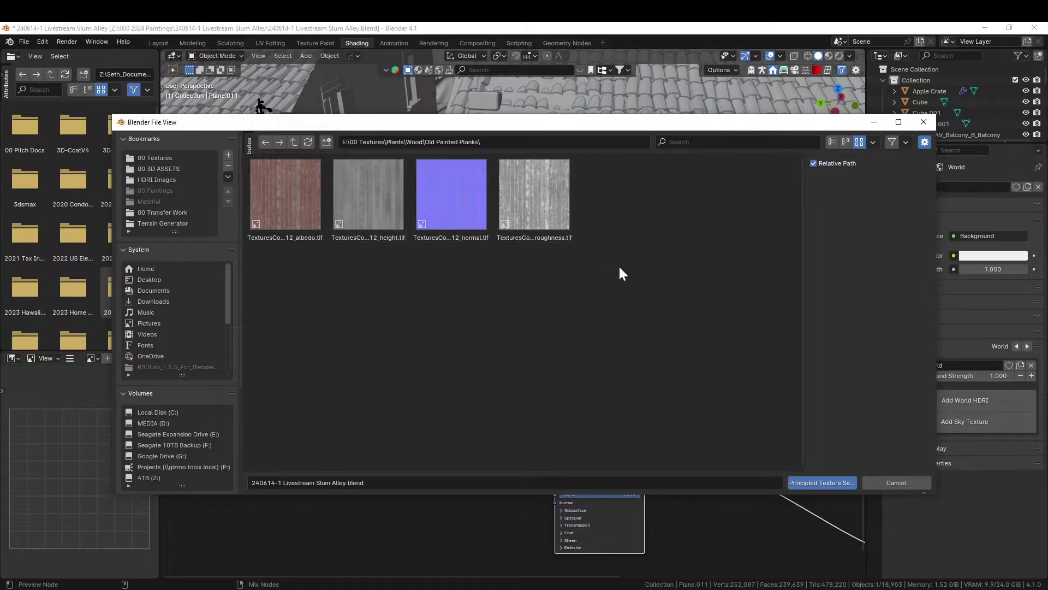
pyautogui.moveTo(618, 264); pyautogui.dragTo(189, 166)
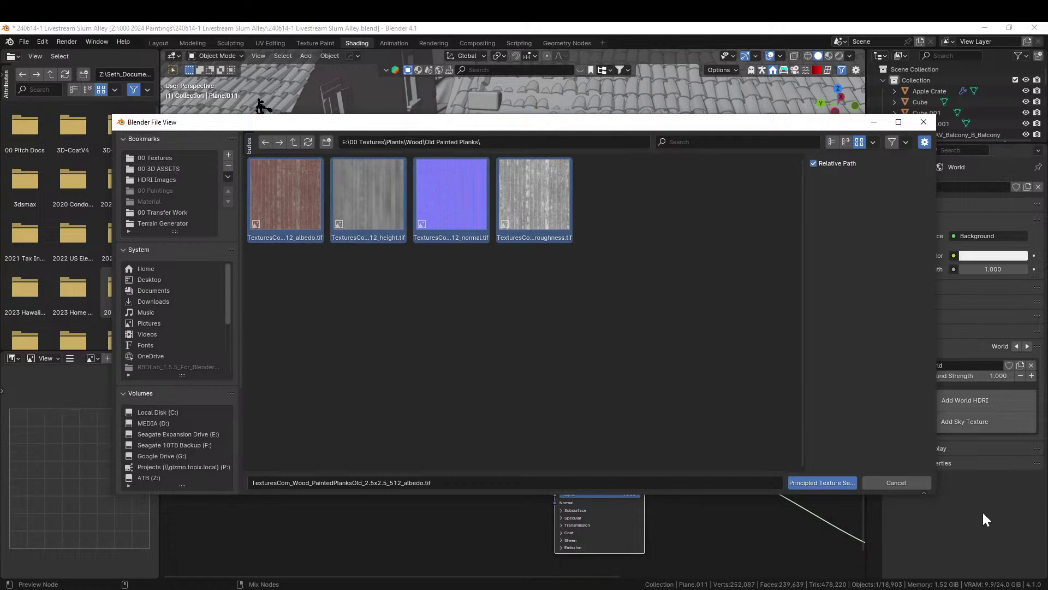
pyautogui.click(831, 483)
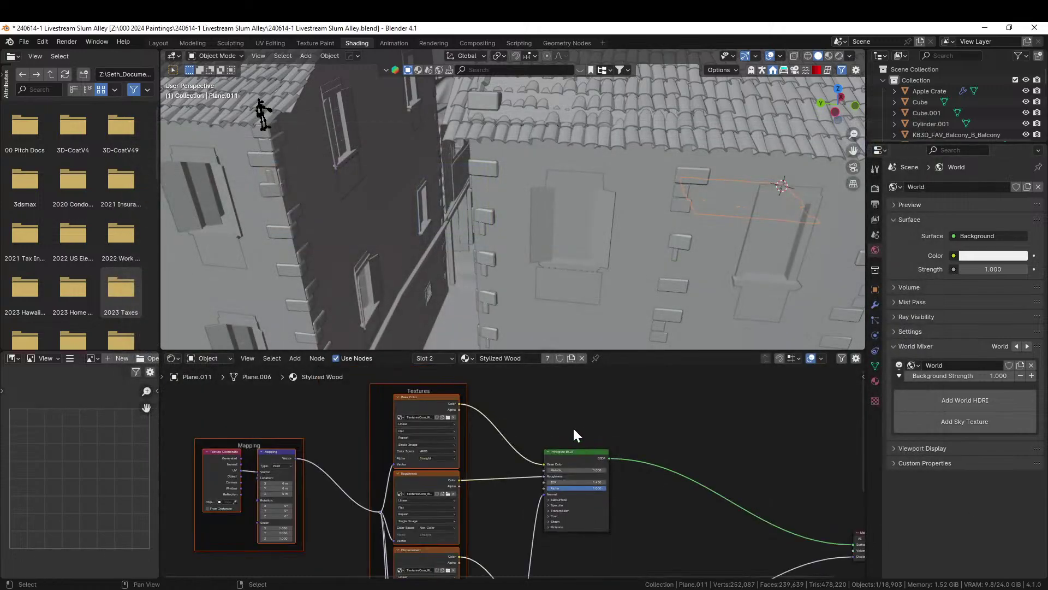
pyautogui.scroll(-5, 536, 241)
# Isolate the roof panel in local view and show it with rendered shading
pyautogui.press('KP_Divide')
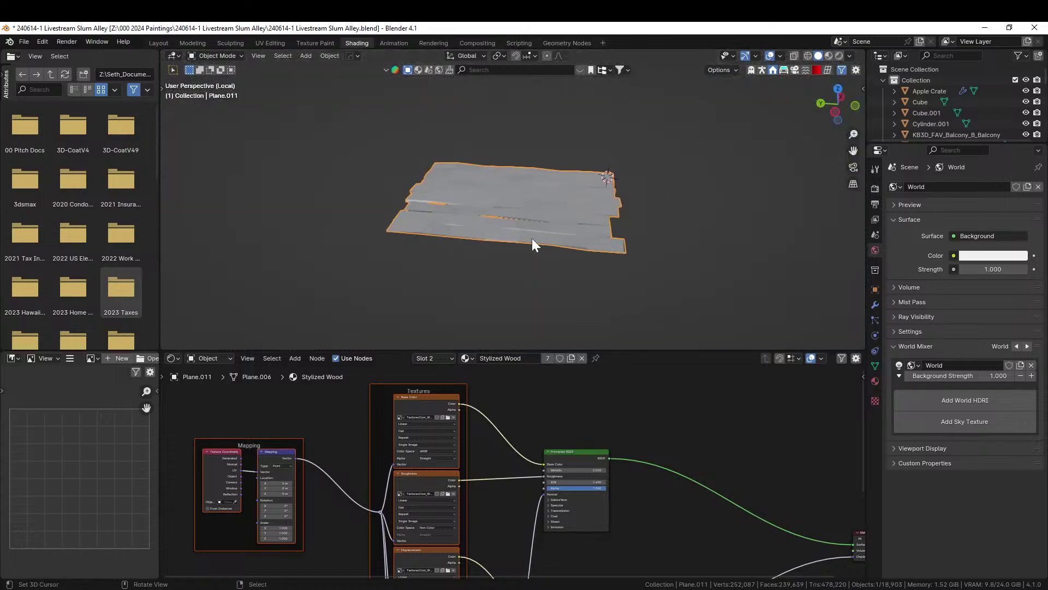
pyautogui.press('z')
pyautogui.press('8')
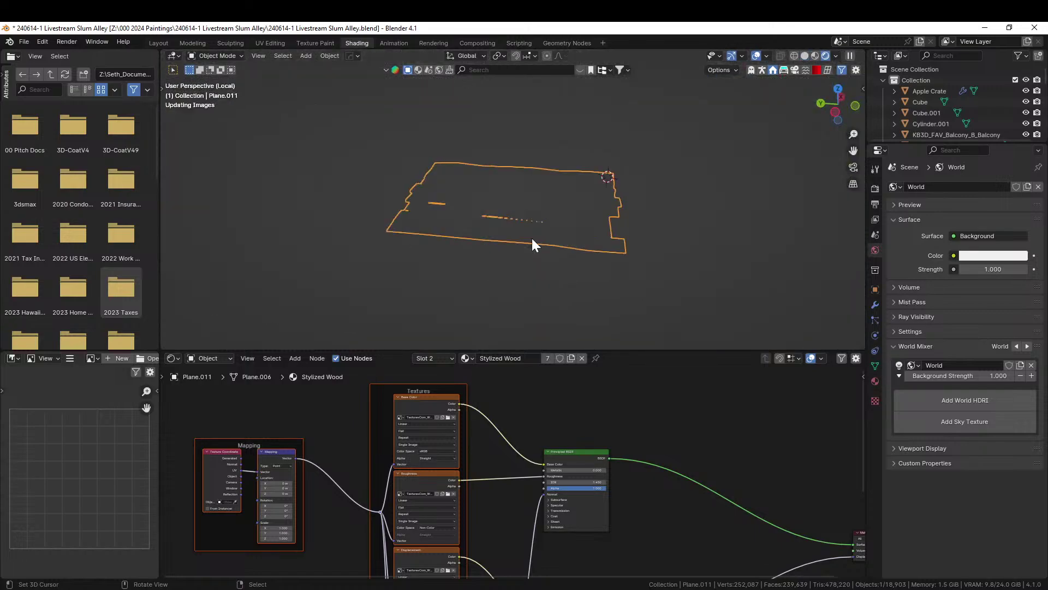
pyautogui.scroll(5, 568, 216)
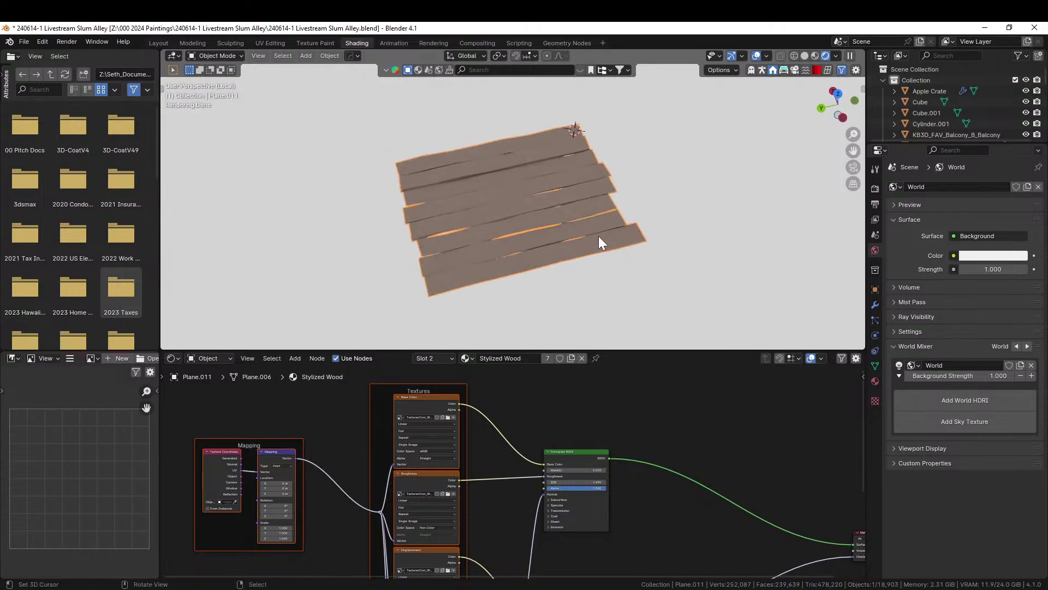
# Remap the UVs of all the roof panel's faces and return to object mode to check the wood grain
pyautogui.press('Tab')
pyautogui.press('a')
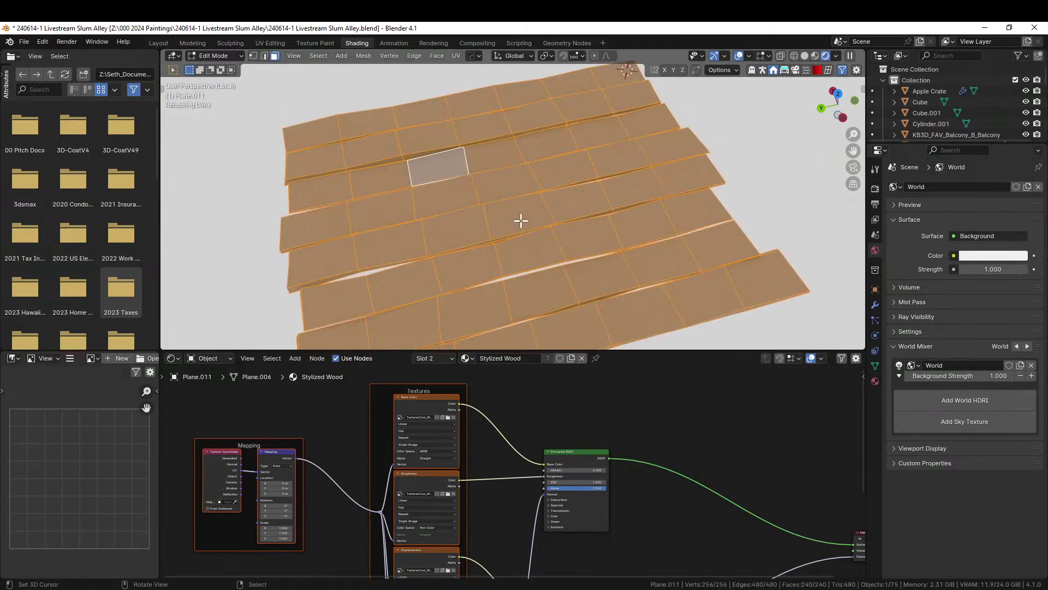
pyautogui.press('u')
pyautogui.click(519, 221)
pyautogui.moveTo(508, 222); pyautogui.dragTo(635, 205, button='middle')
pyautogui.press('Tab')
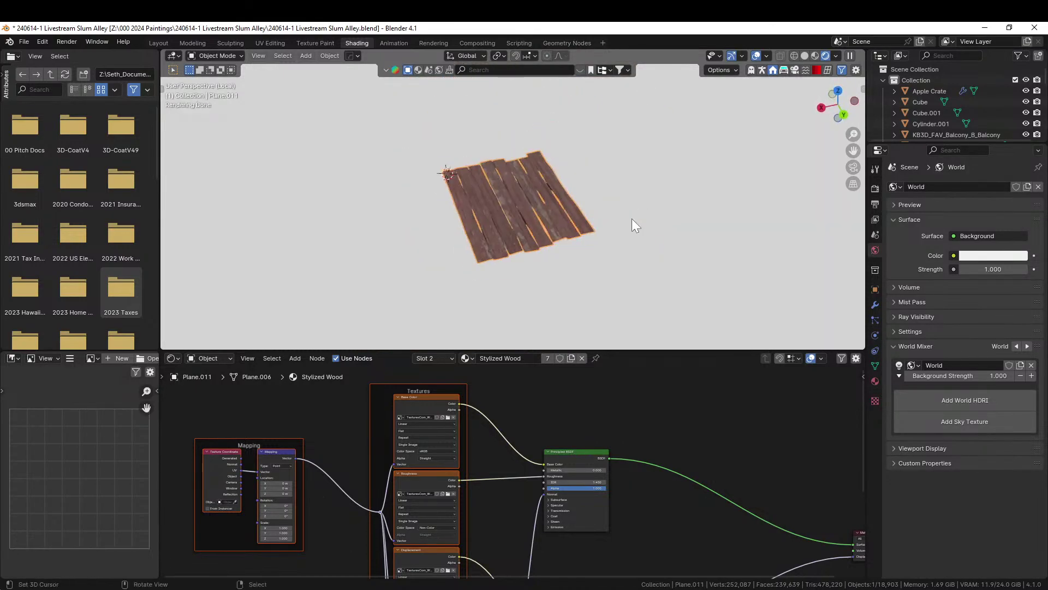
# Switch to the Layout workspace, select the plank fences Plane.001 along the alley and isolate them in local view
pyautogui.click(163, 43)
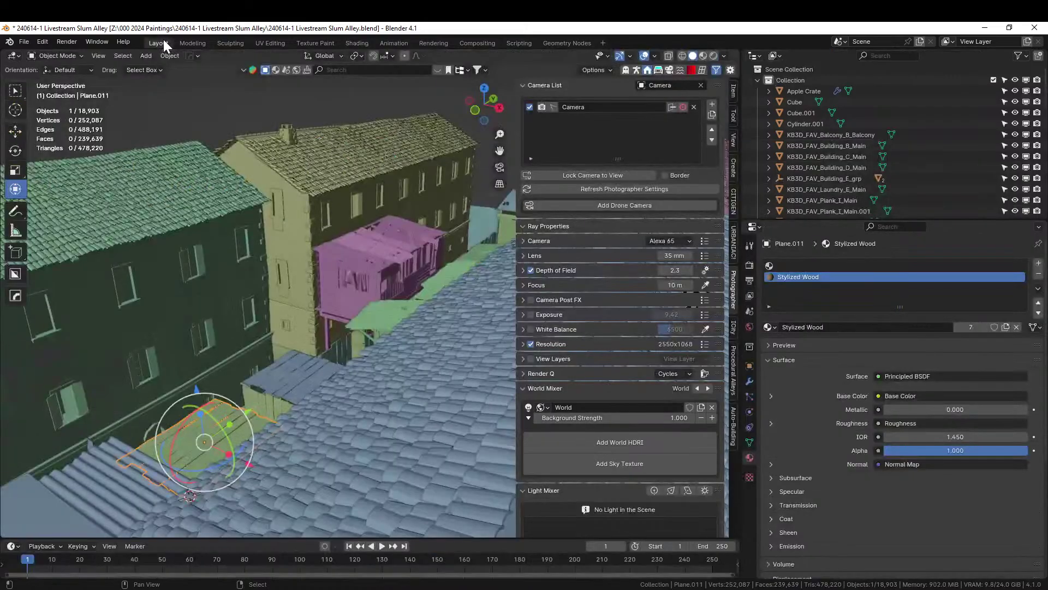
pyautogui.moveTo(369, 285); pyautogui.dragTo(359, 351, button='middle')
pyautogui.click(363, 338)
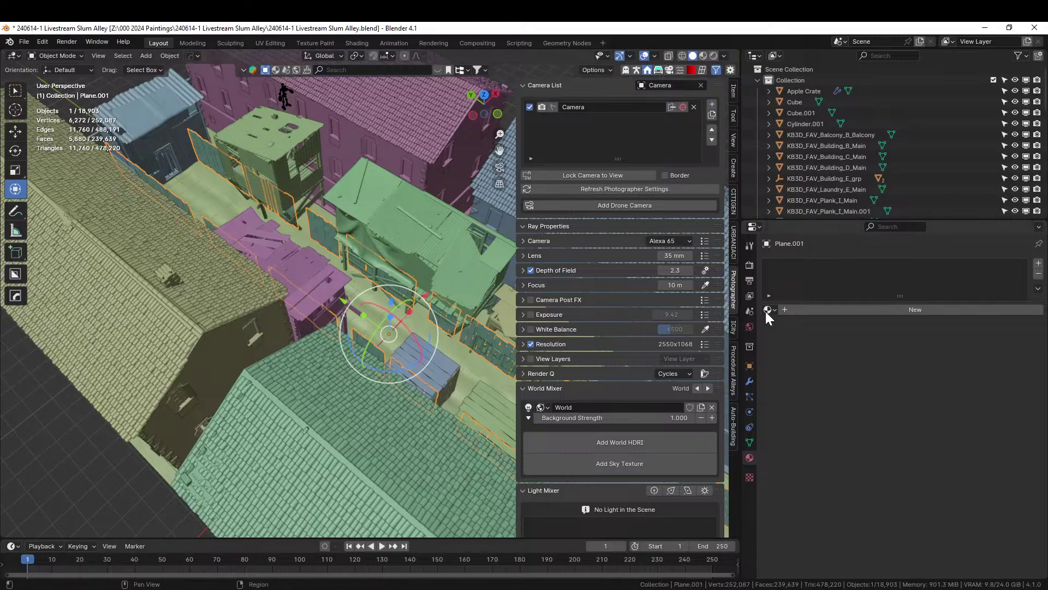
pyautogui.press('KP_Divide')
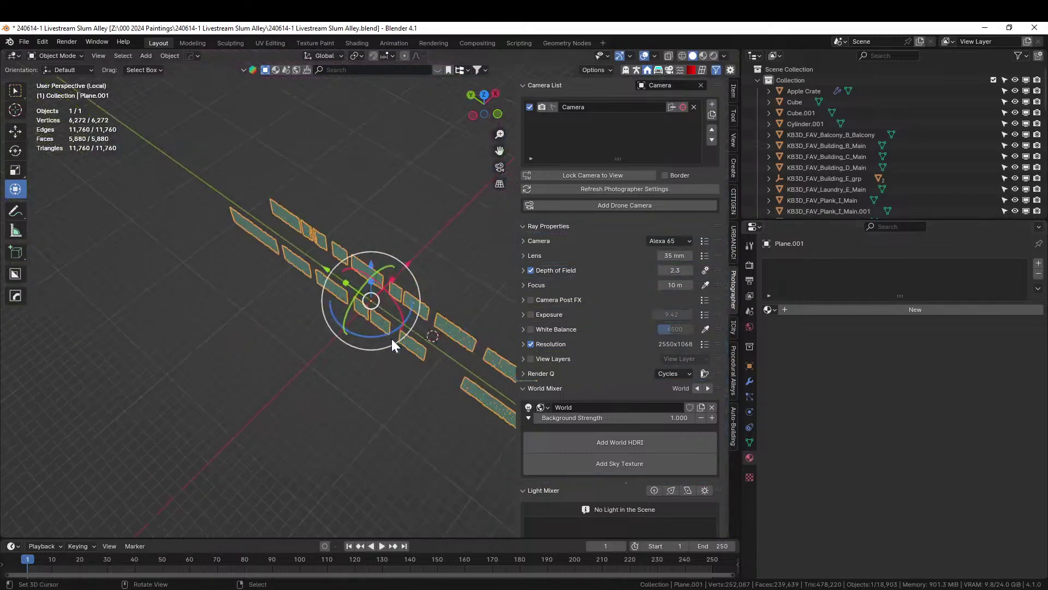
pyautogui.moveTo(392, 339); pyautogui.dragTo(213, 267, button='middle')
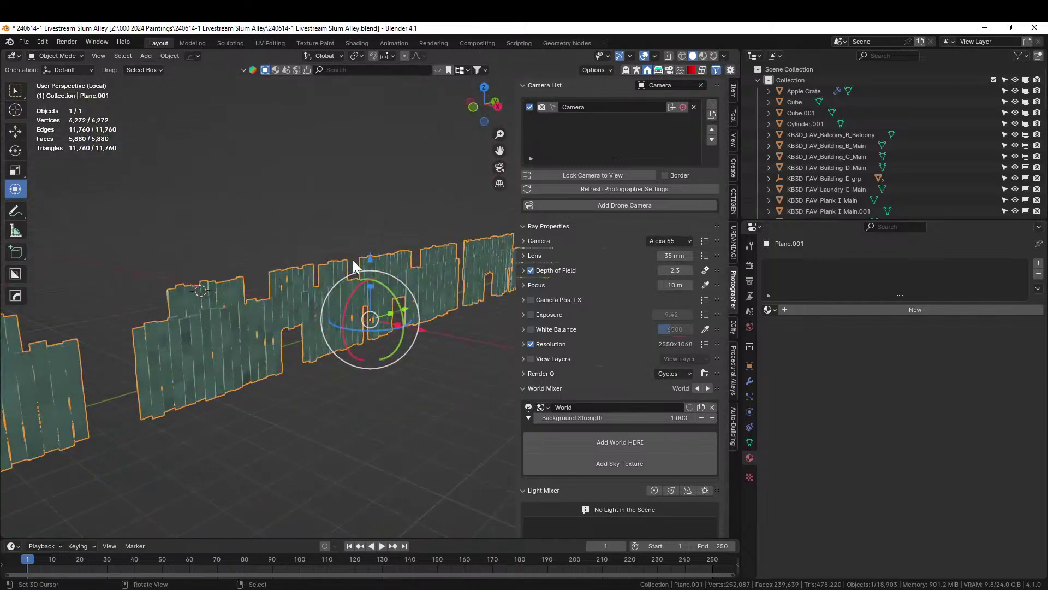
# Apply the MeshPlanks geometry nodes modifier on the plank fences, keeping Stylized Wood as its plank material
pyautogui.click(750, 383)
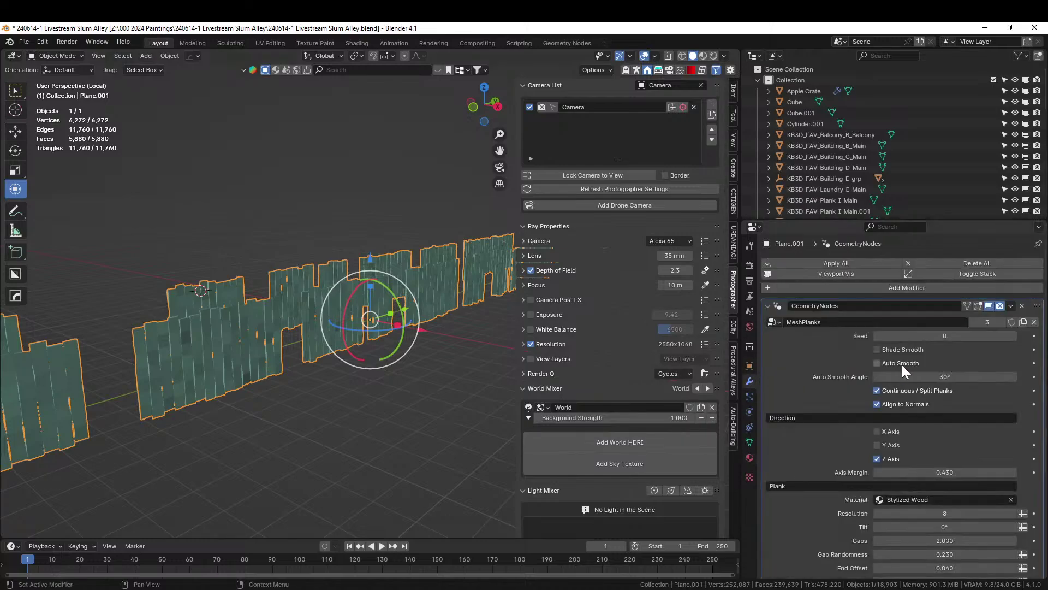
pyautogui.click(882, 500)
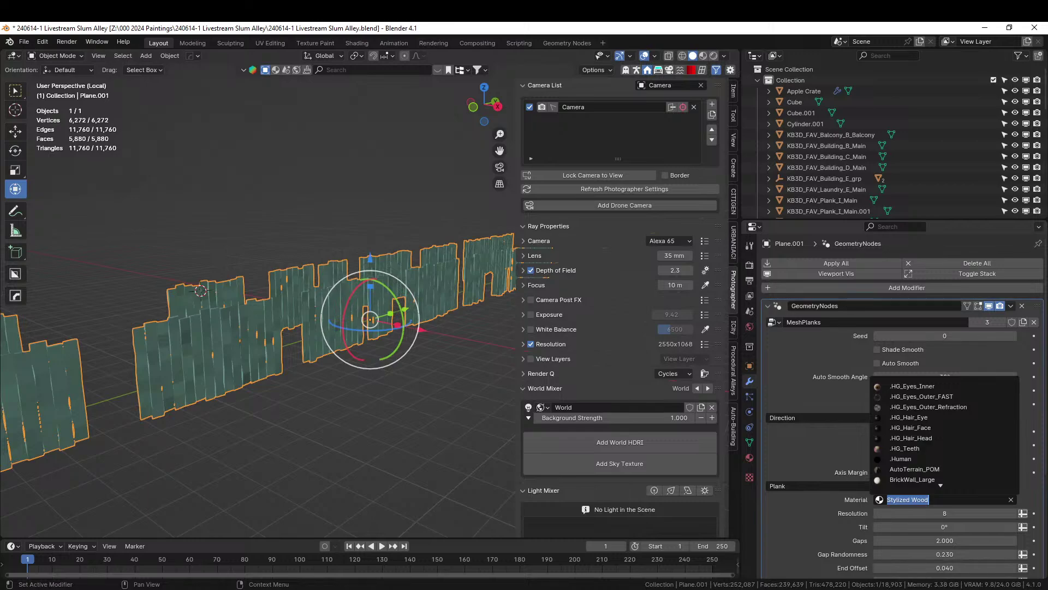
pyautogui.click(452, 368)
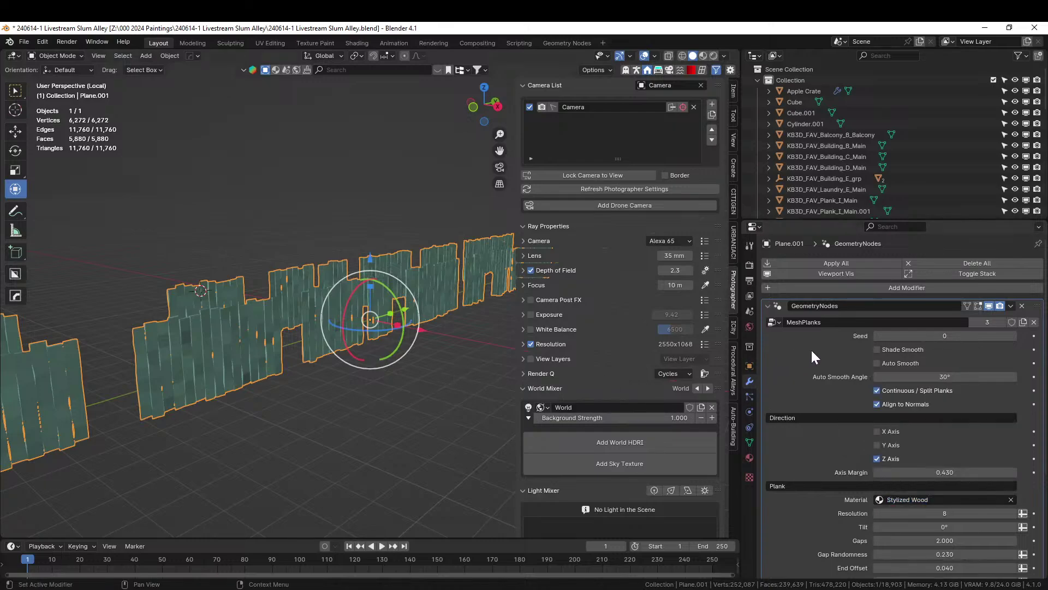
pyautogui.hotkey('ctrl', 'a')
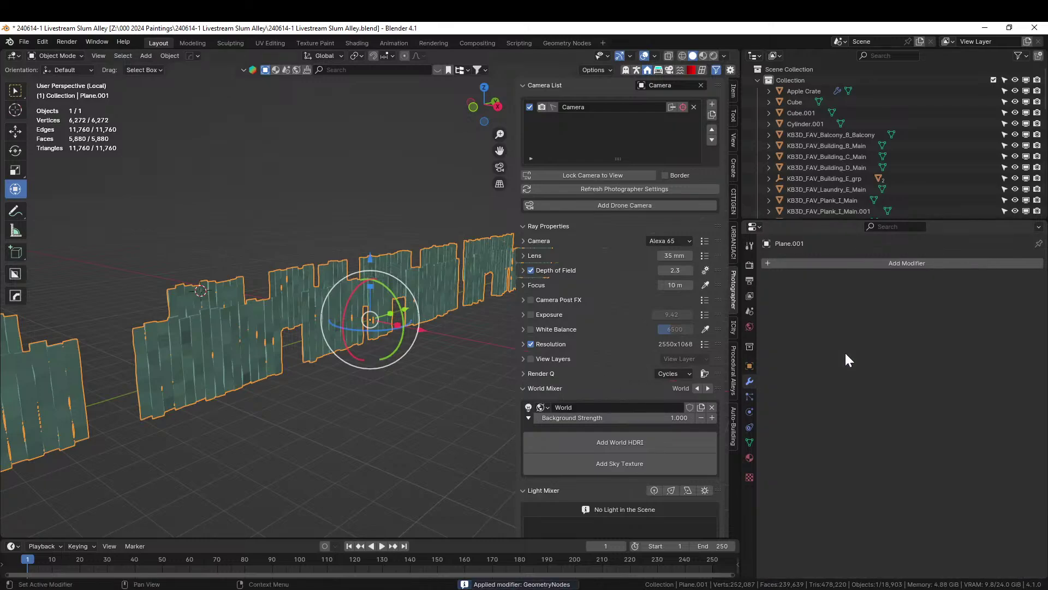
# Remove both material slots from the plank fences and assign the KB3D_FAV_WoodGeneric material from the asset library
pyautogui.click(750, 458)
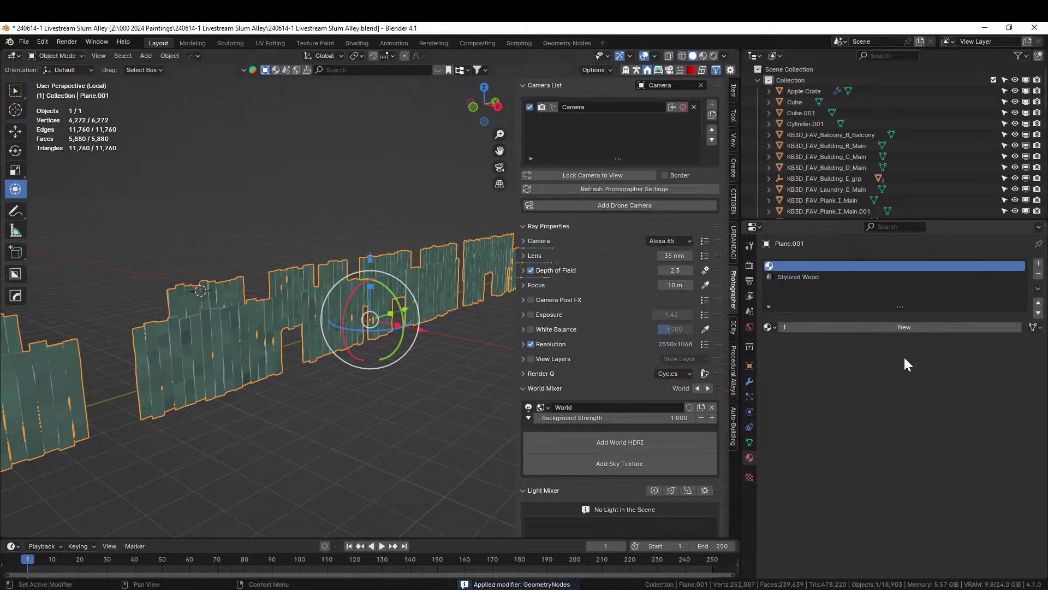
pyautogui.click(1037, 274)
pyautogui.click(1037, 274)
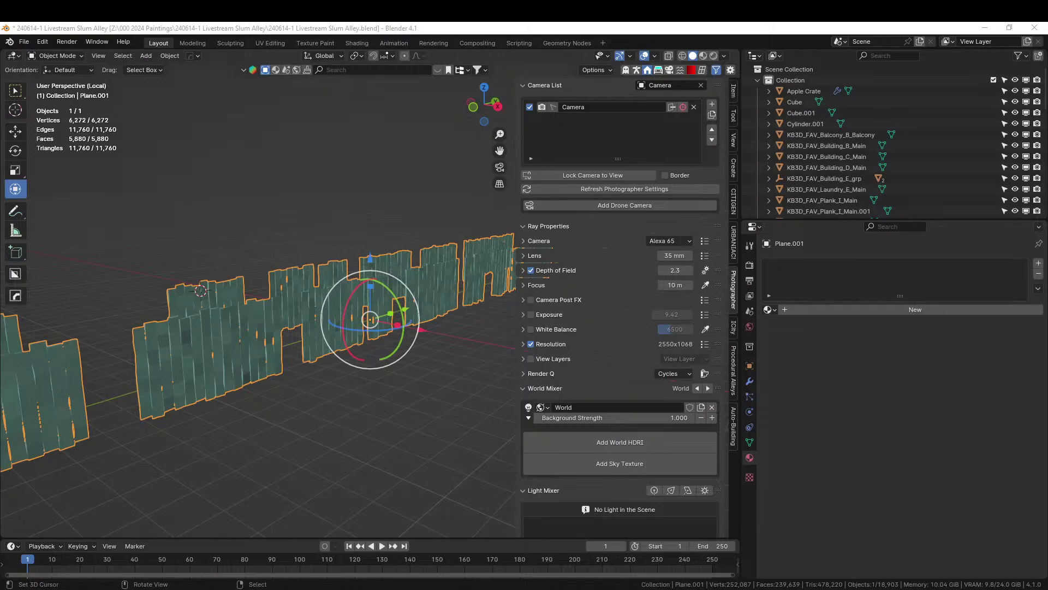
pyautogui.moveTo(977, 141); pyautogui.dragTo(179, 347)
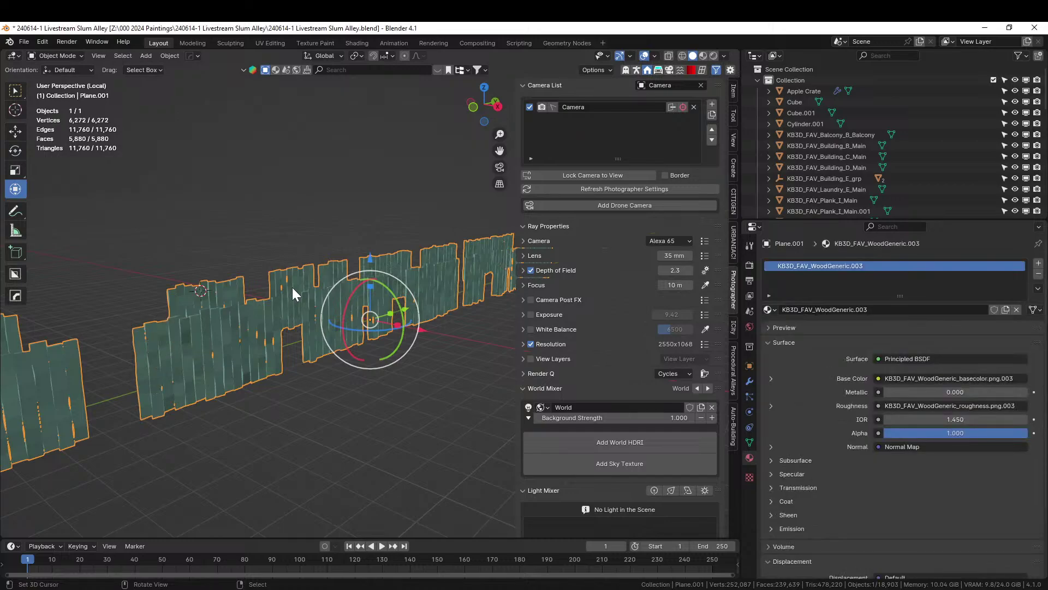
# Unwrap all faces of the plank fences with Cube Projection and return to object mode
pyautogui.press('Tab')
pyautogui.moveTo(293, 287); pyautogui.dragTo(209, 379, button='middle')
pyautogui.press('a')
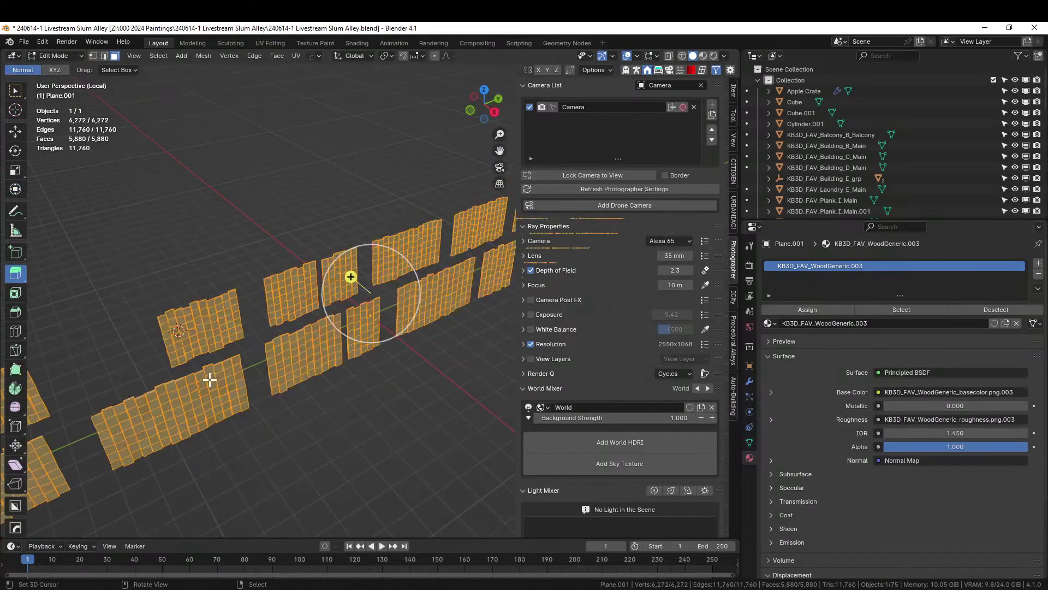
pyautogui.press('u')
pyautogui.click(184, 302)
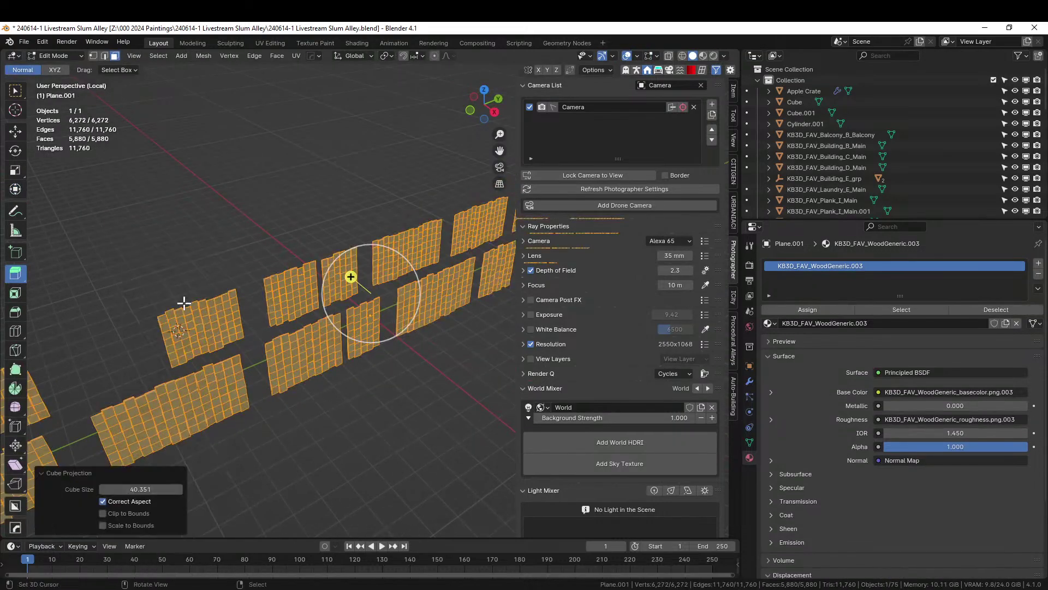
pyautogui.press('Tab')
# Show the fences with rendered shading and check the wood texture through the scene camera
pyautogui.press('z')
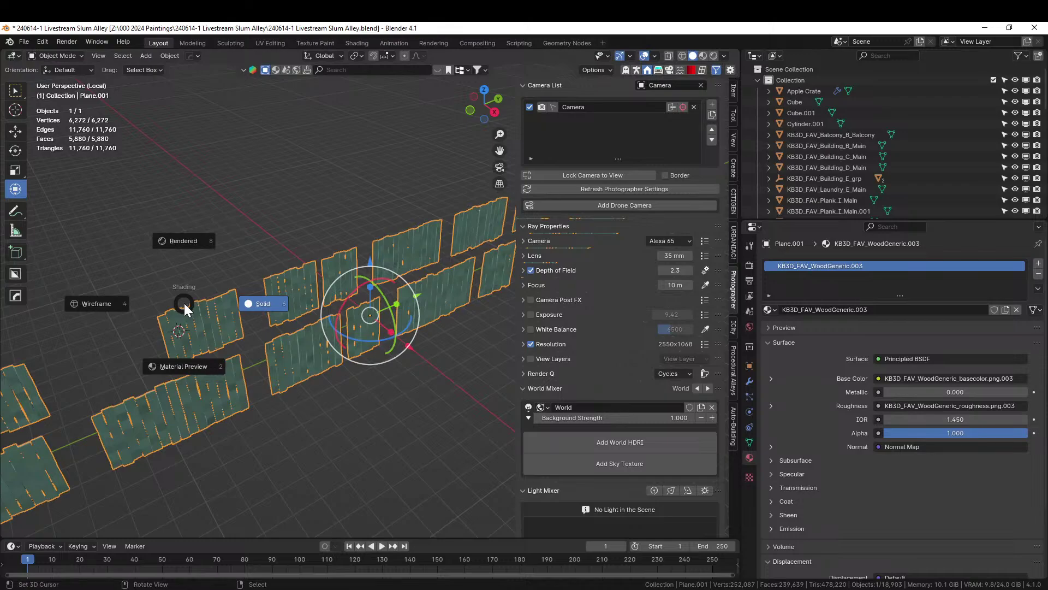
pyautogui.press('8')
pyautogui.moveTo(215, 328); pyautogui.dragTo(117, 283, button='middle')
pyautogui.press('KP_0')
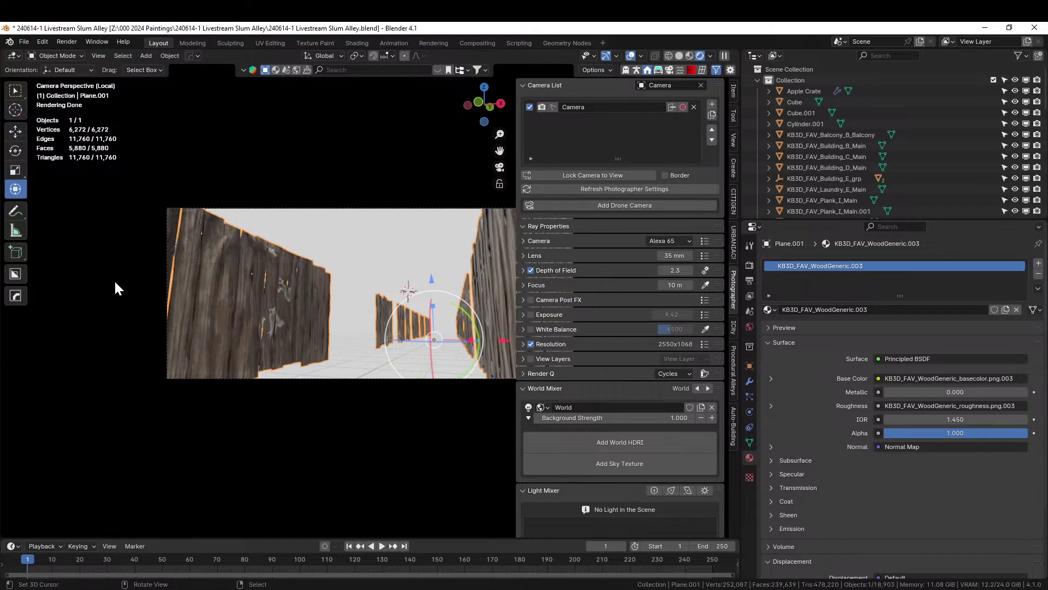
# Leave local view and select the plank side panel Plane.002 beneath the red plank roof, framing it in the view
pyautogui.press('KP_Divide')
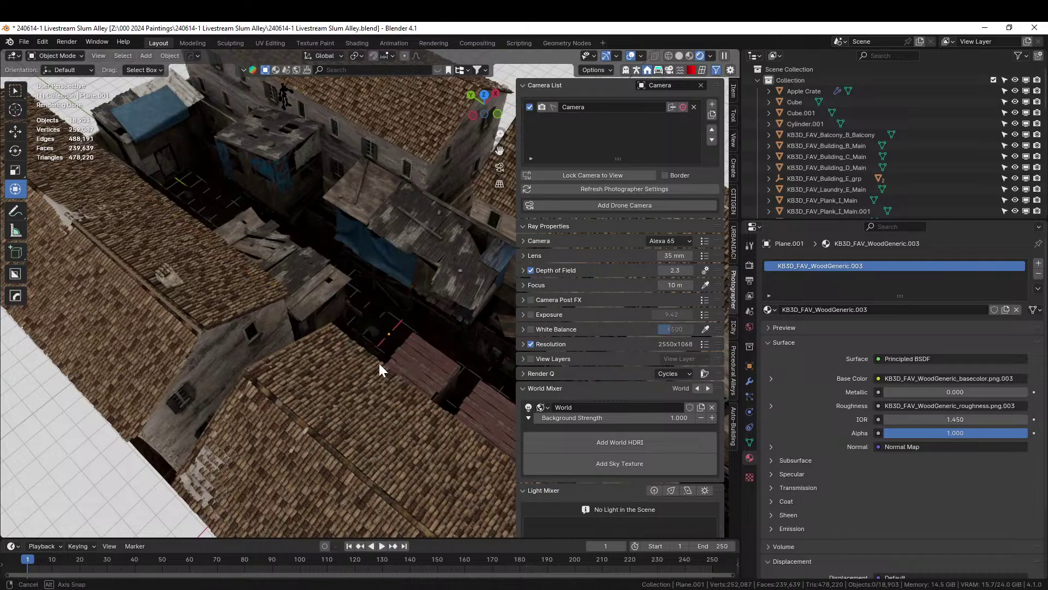
pyautogui.moveTo(379, 363); pyautogui.dragTo(255, 301, button='middle')
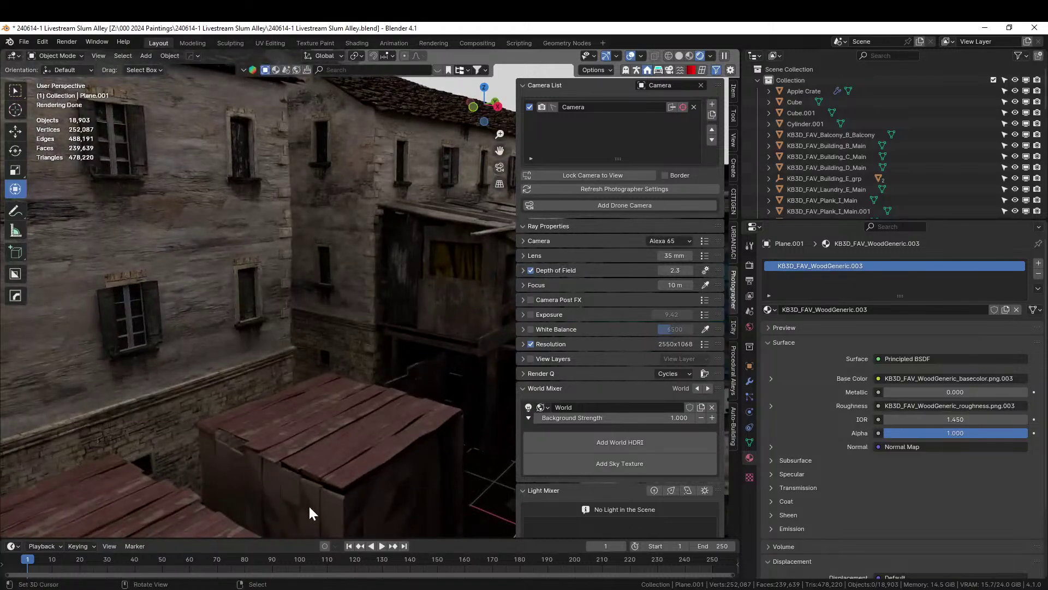
pyautogui.click(309, 513)
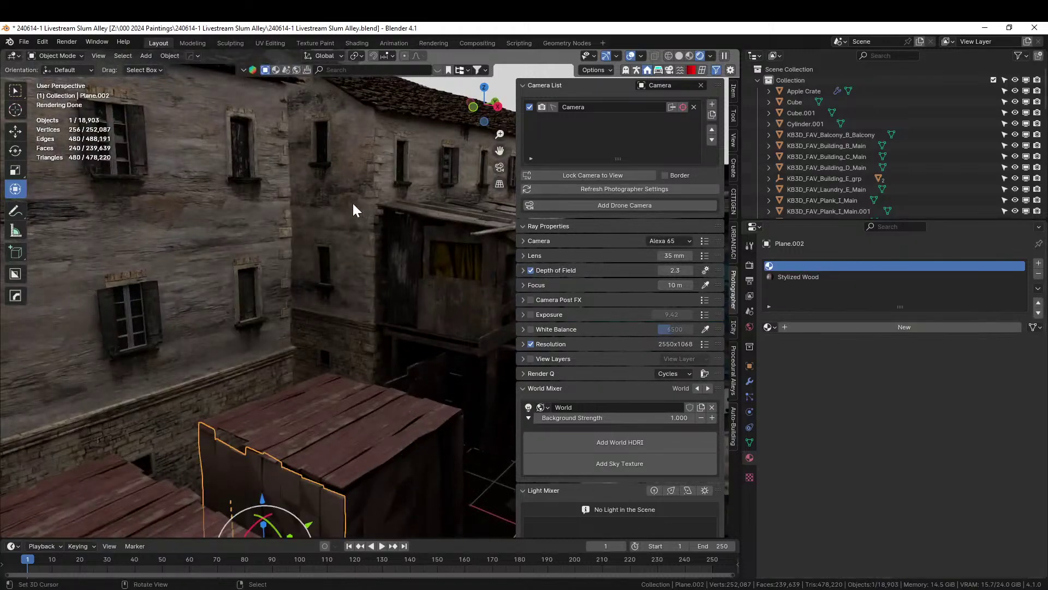
pyautogui.press('KP_Decimal')
pyautogui.scroll(-3, 972, 175)
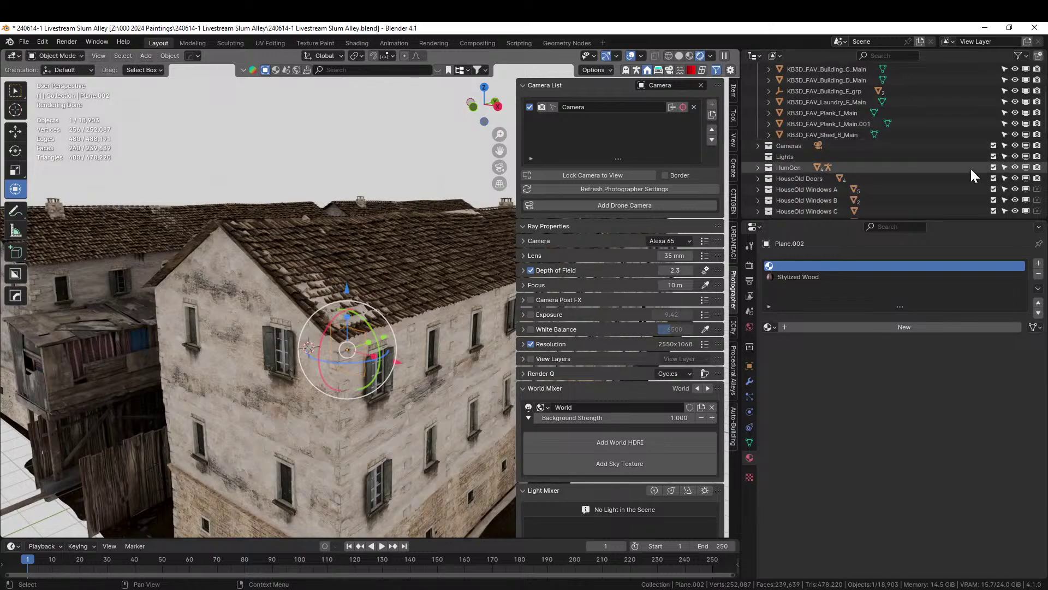
# Exclude the main Collection holding the KB3D buildings and props from the view layer
pyautogui.scroll(-5, 948, 174)
pyautogui.scroll(9, 950, 174)
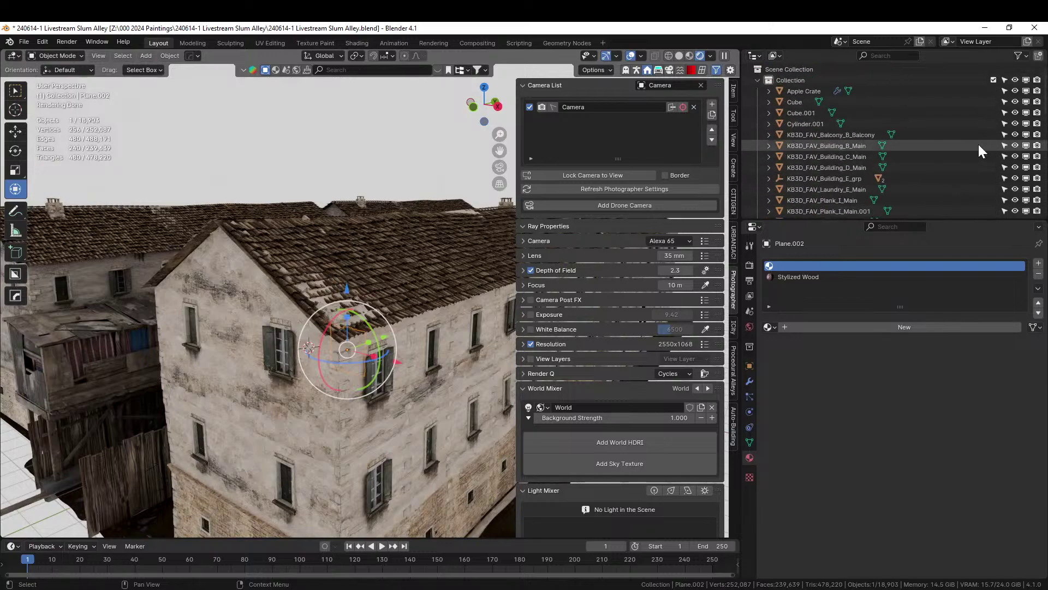
pyautogui.click(993, 81)
# Link the plank fences' KB3D_FAV_WoodGeneric.003 material to the five plain plank panels across the alley and on the shack
pyautogui.moveTo(280, 286); pyautogui.dragTo(329, 291, button='middle')
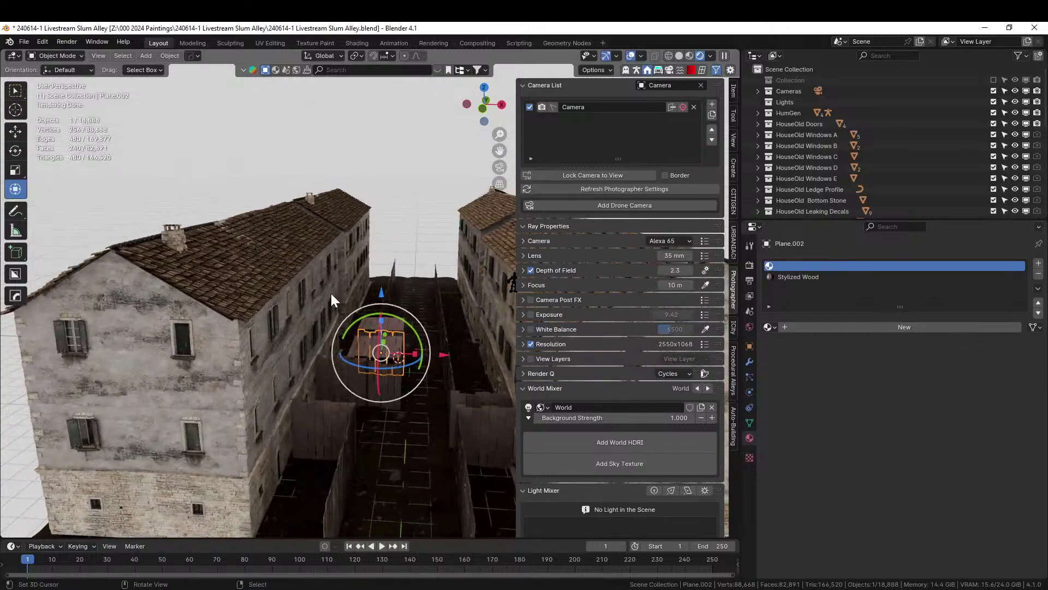
pyautogui.scroll(-3, 313, 385)
pyautogui.scroll(5, 327, 374)
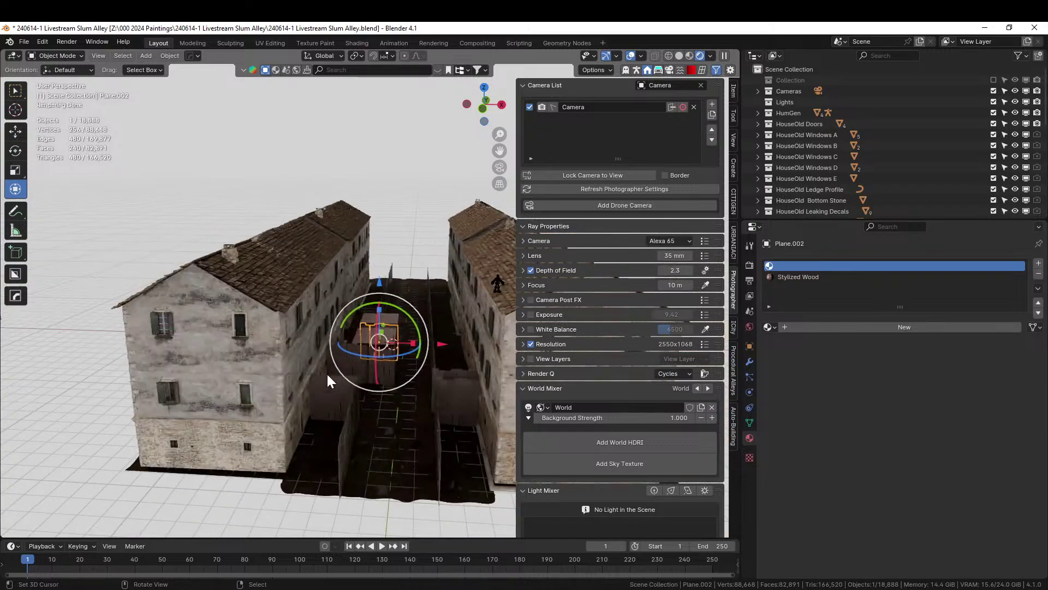
pyautogui.keyDown('shift'); pyautogui.moveTo(327, 374); pyautogui.dragTo(300, 434, button='middle'); pyautogui.keyUp('shift')
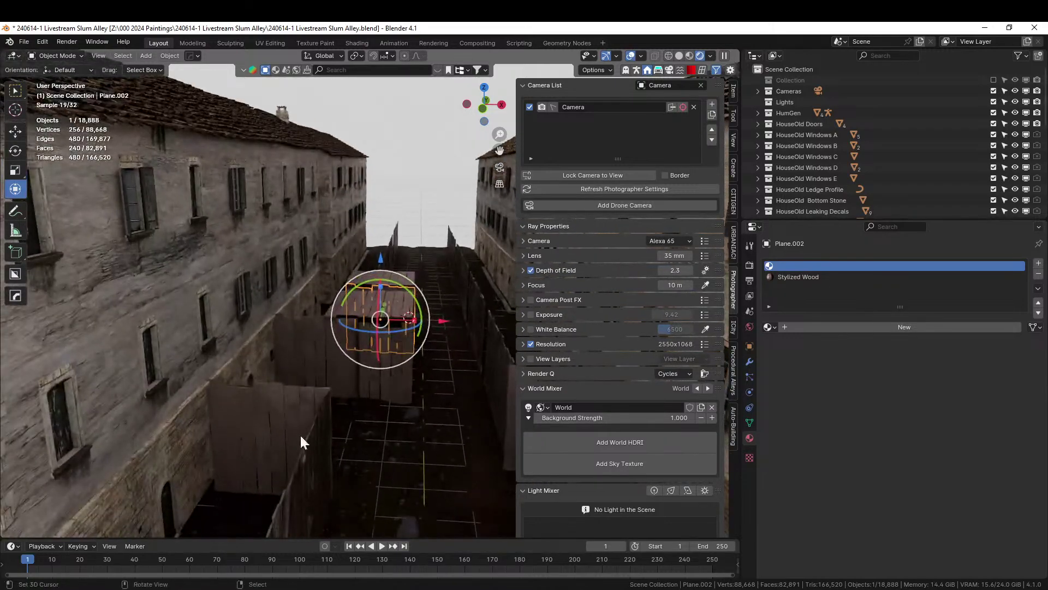
pyautogui.click(288, 403)
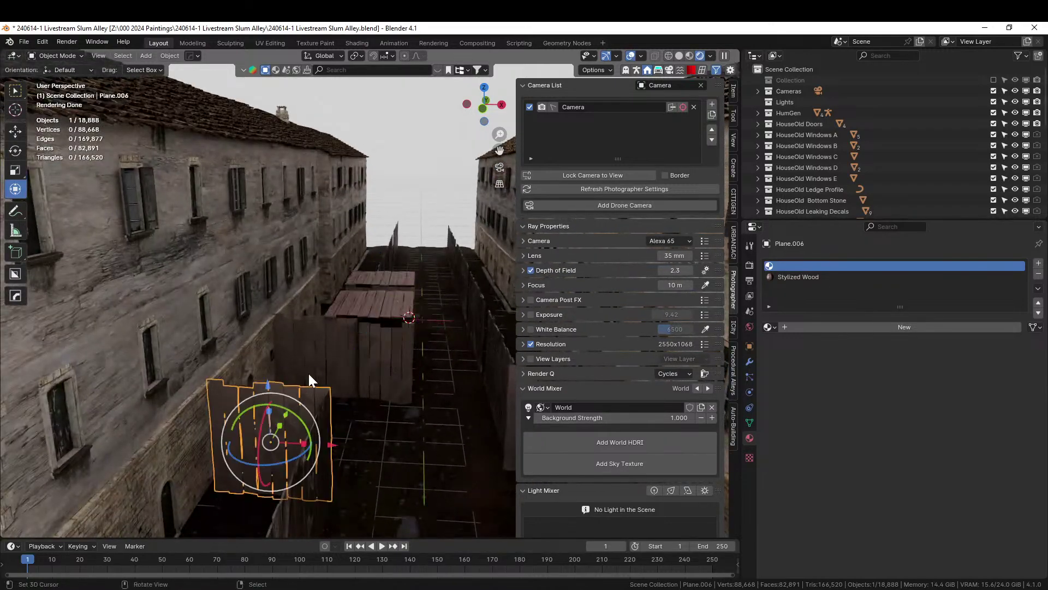
pyautogui.keyDown('shift'); pyautogui.click(357, 349); pyautogui.keyUp('shift')
pyautogui.keyDown('shift'); pyautogui.click(407, 366); pyautogui.keyUp('shift')
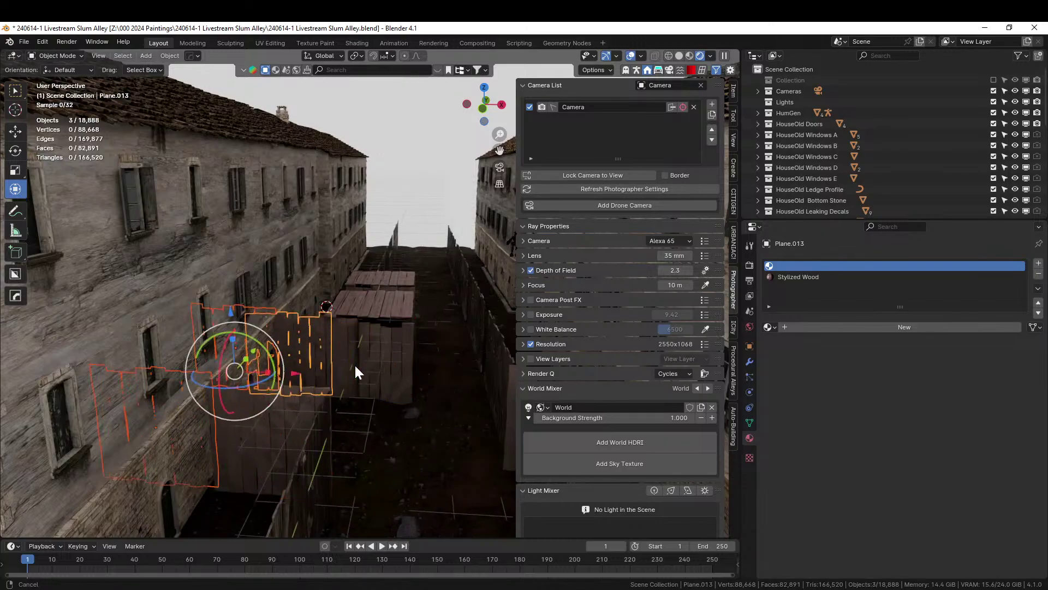
pyautogui.keyDown('shift'); pyautogui.moveTo(355, 363); pyautogui.dragTo(435, 420, button='middle'); pyautogui.keyUp('shift')
pyautogui.keyDown('shift'); pyautogui.click(450, 368); pyautogui.keyUp('shift')
pyautogui.keyDown('shift'); pyautogui.click(408, 378); pyautogui.keyUp('shift')
pyautogui.scroll(4, 421, 392)
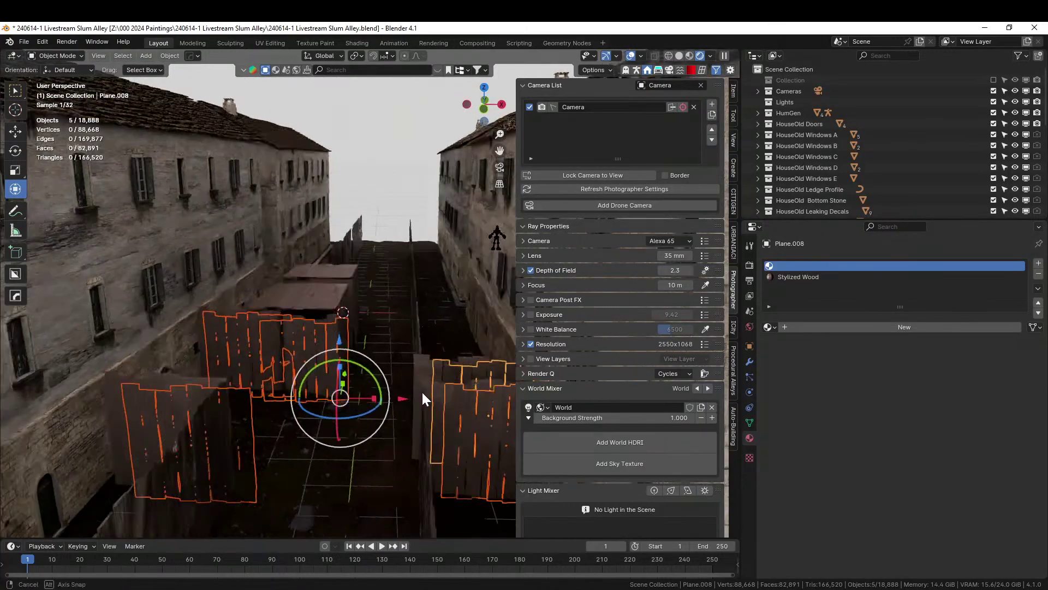
pyautogui.keyDown('shift'); pyautogui.moveTo(411, 404); pyautogui.dragTo(365, 376, button='middle'); pyautogui.keyUp('shift')
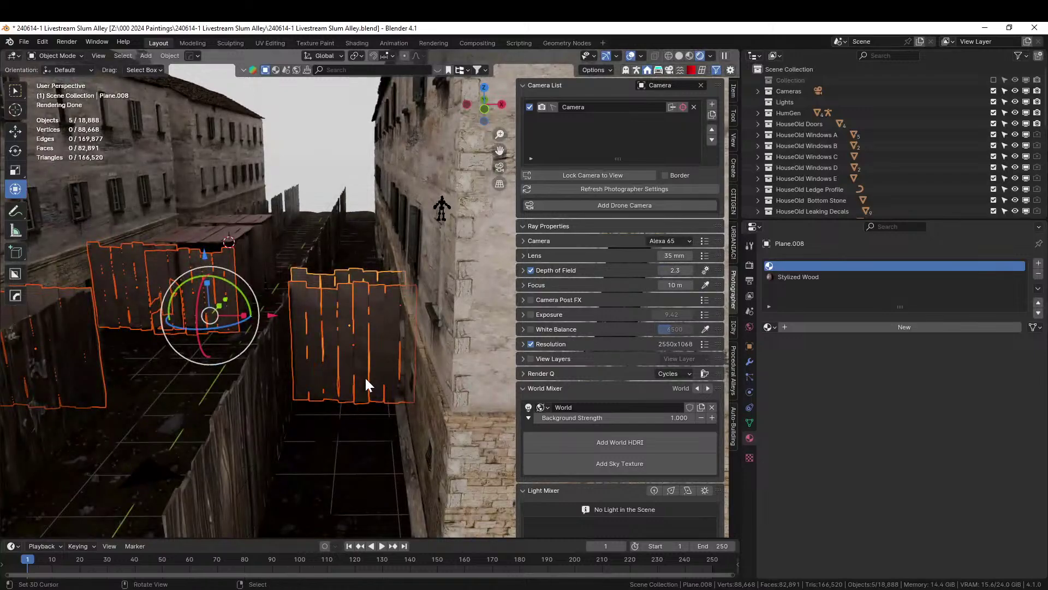
pyautogui.keyDown('shift'); pyautogui.click(251, 423); pyautogui.keyUp('shift')
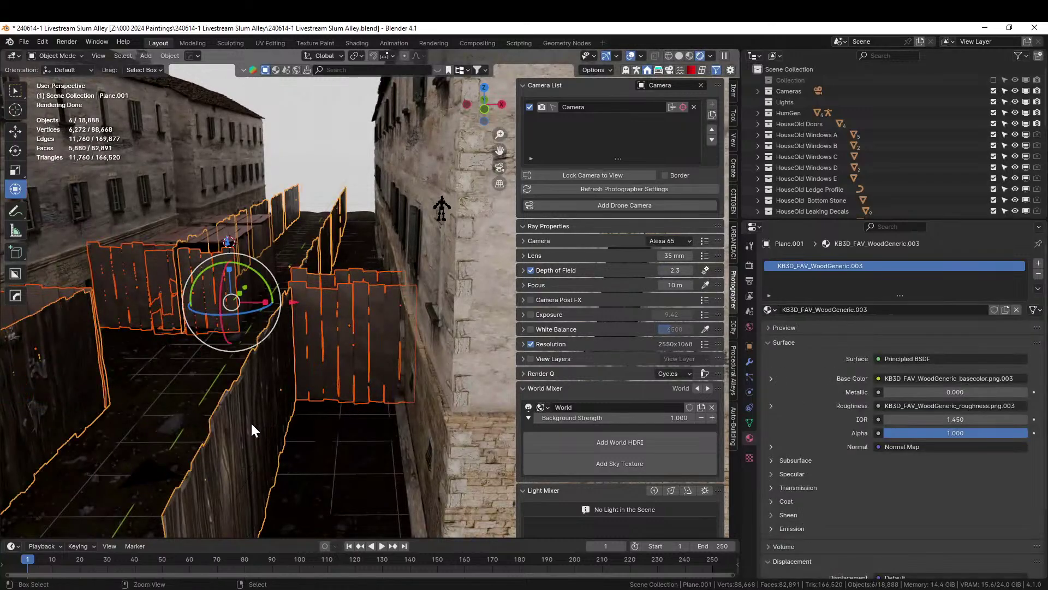
pyautogui.hotkey('ctrl', 'l')
pyautogui.click(252, 425)
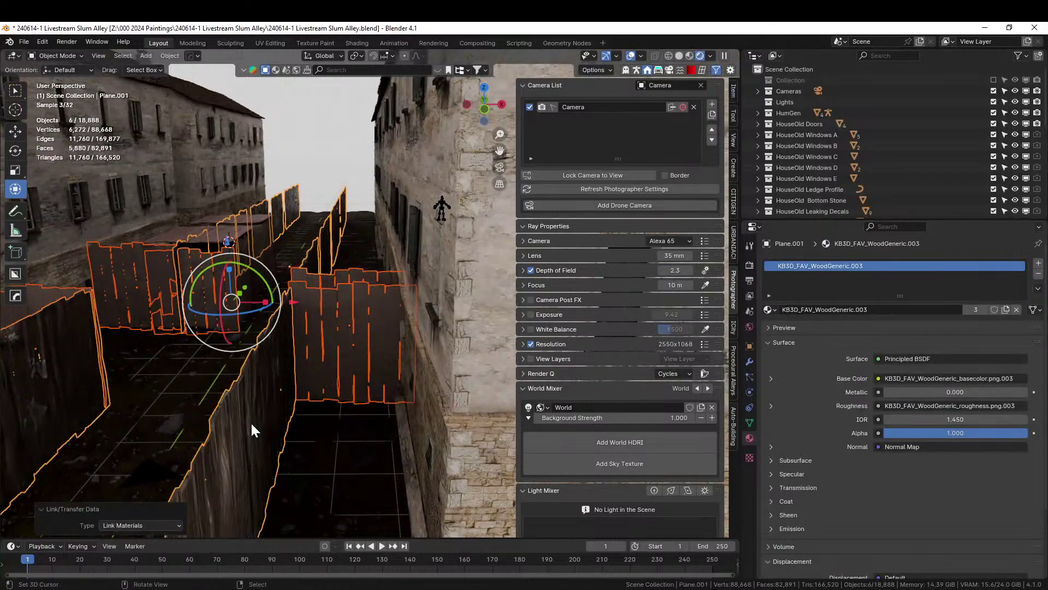
# Remove the Stylized Wood material slot from the front plank panel Plane.009 beside the stone building
pyautogui.click(364, 313)
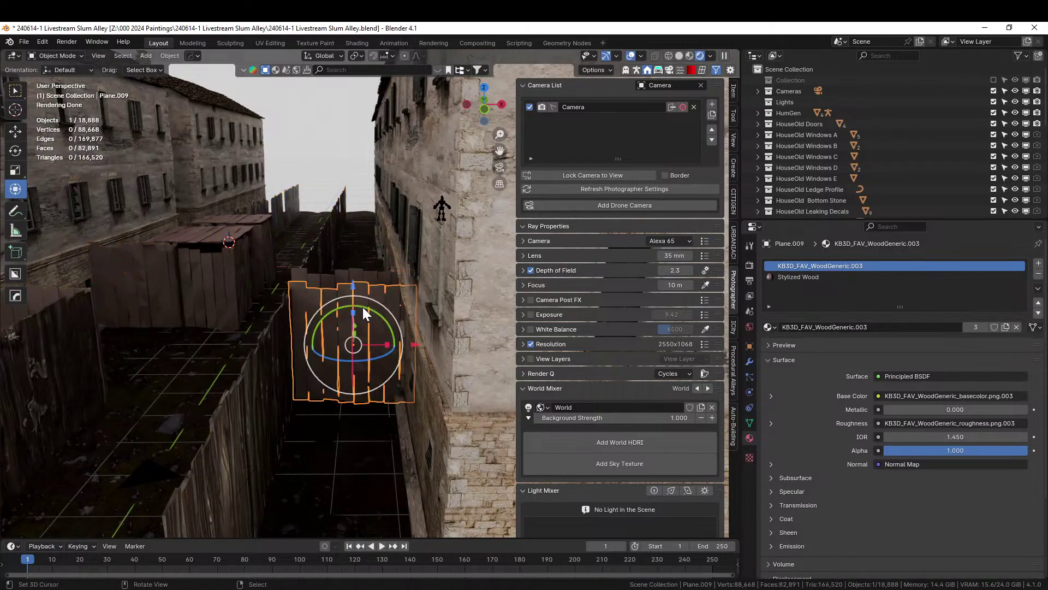
pyautogui.click(810, 276)
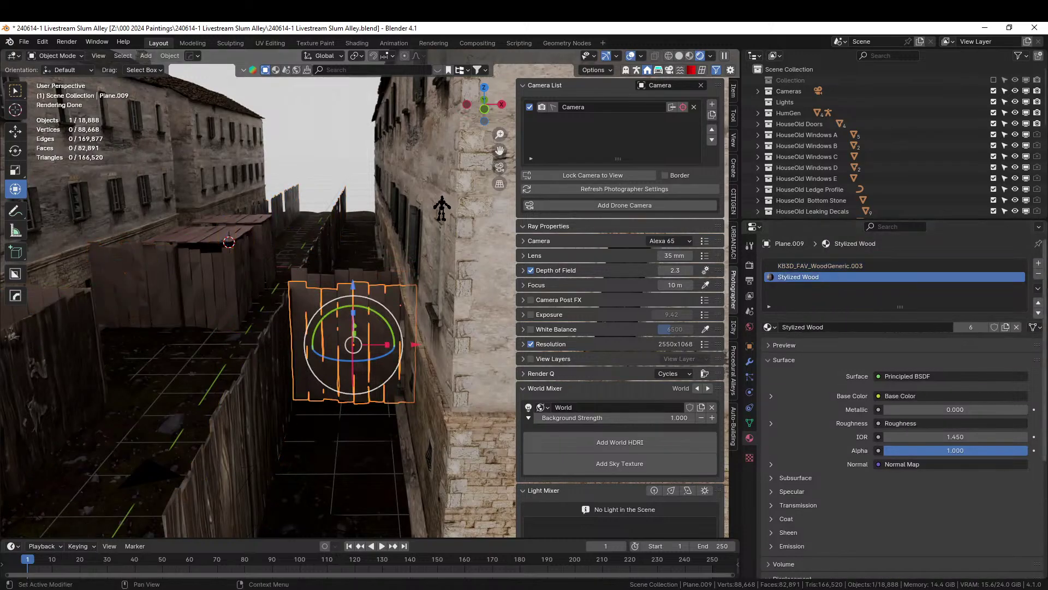
pyautogui.click(1038, 274)
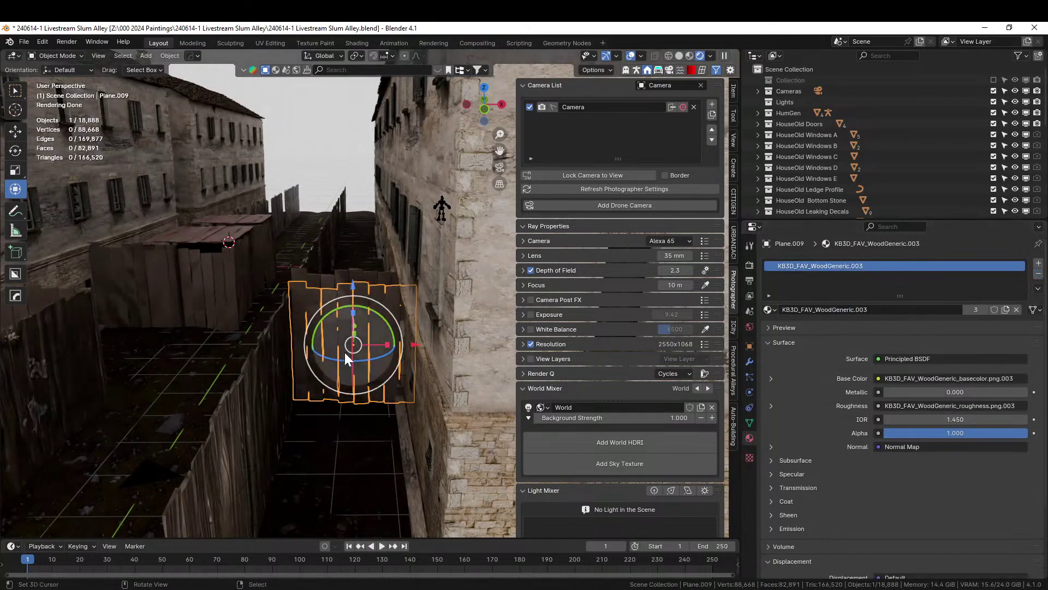
# Unwrap all faces of the plank panel Plane.009 with Cube Projection and return to object mode
pyautogui.scroll(4, 345, 352)
pyautogui.press('Tab')
pyautogui.press('a')
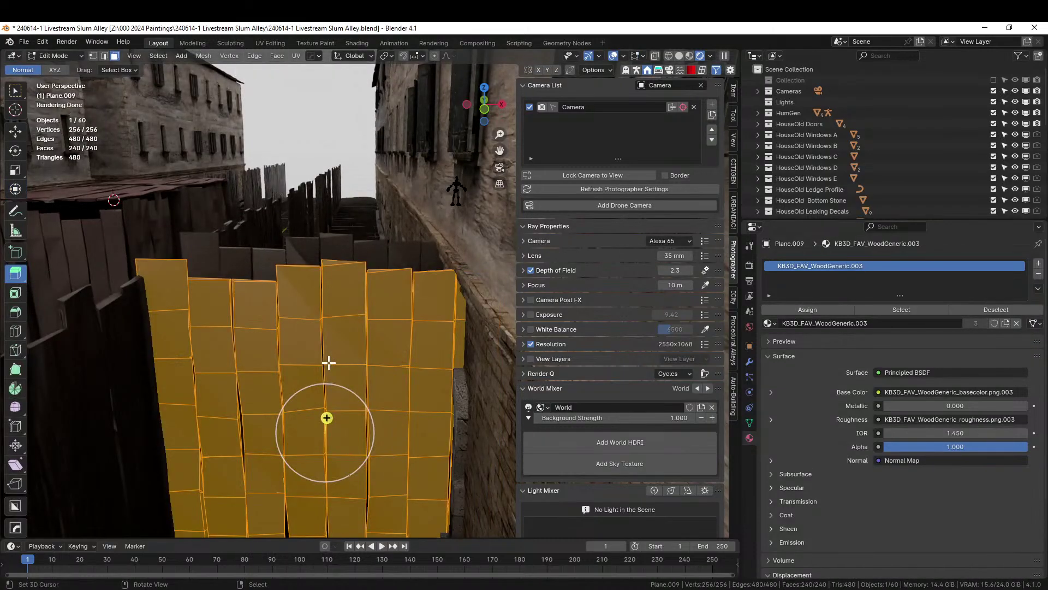
pyautogui.press('u')
pyautogui.click(297, 301)
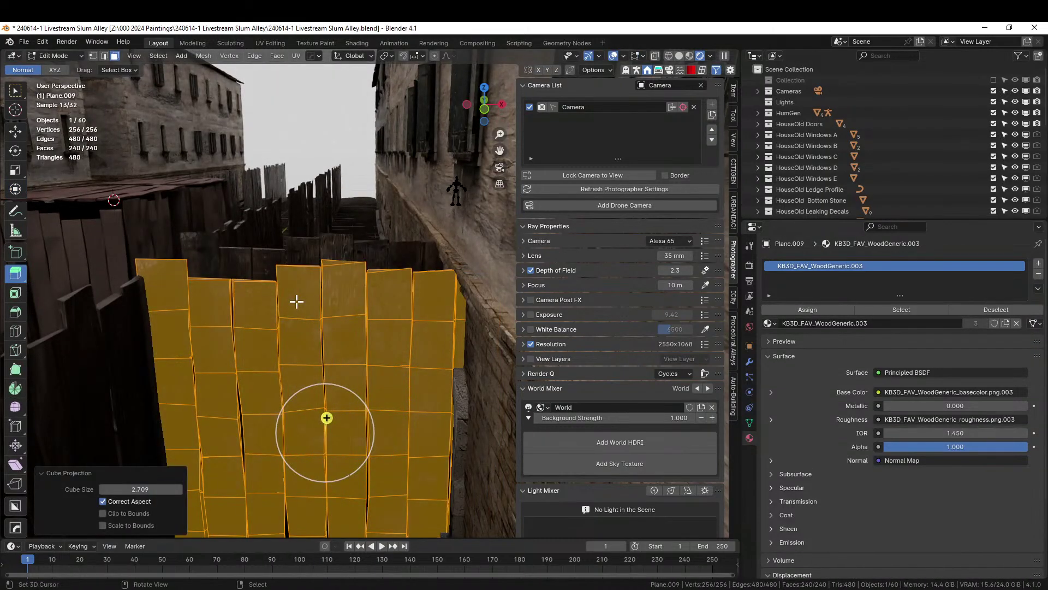
pyautogui.press('Tab')
# Unwrap all faces of the shack's front panel Plane.013 with Cube Projection and return to object mode
pyautogui.scroll(-5, 304, 315)
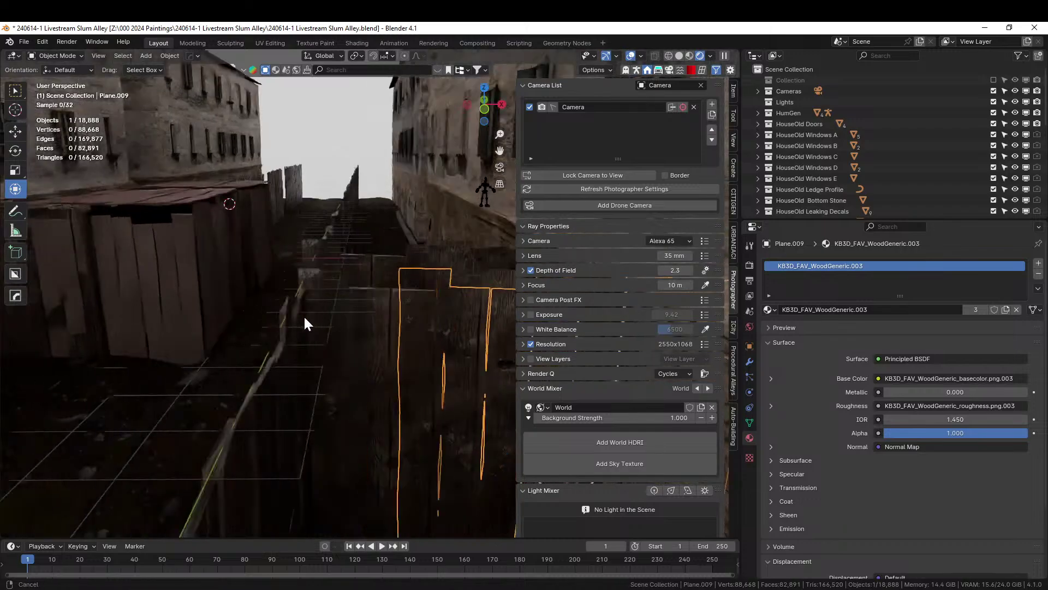
pyautogui.click(256, 286)
pyautogui.press('Tab')
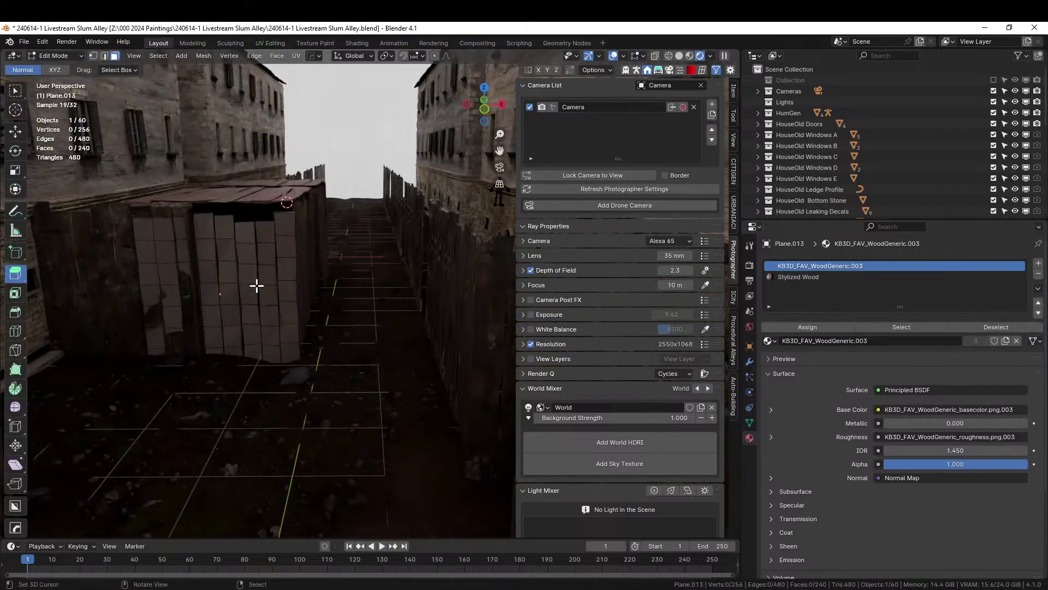
pyautogui.press('a')
pyautogui.press('u')
pyautogui.click(250, 286)
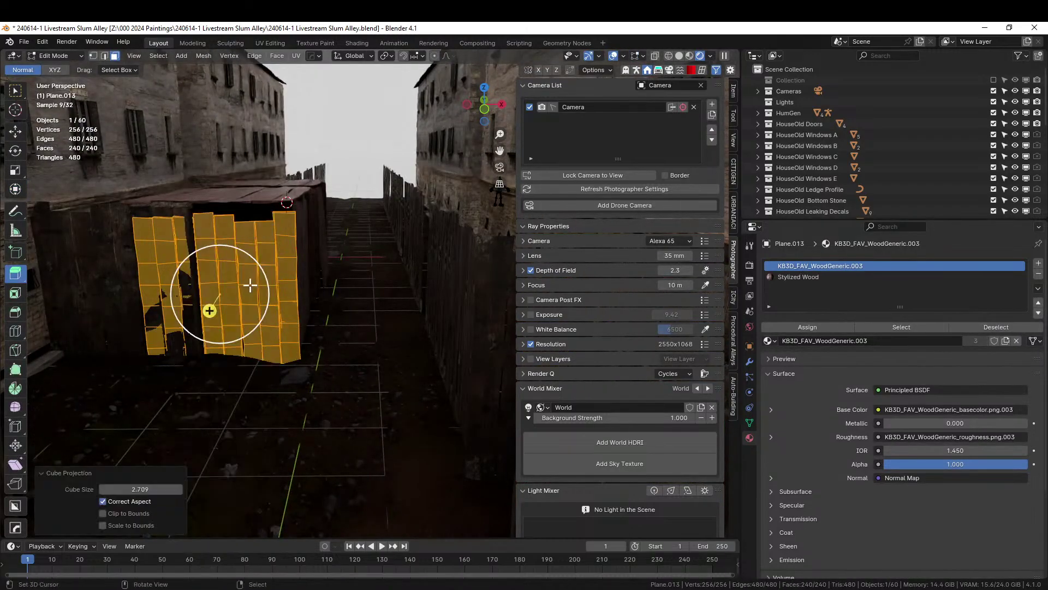
pyautogui.press('Tab')
# Unwrap the base mesh of the narrow shack panel Plane.005 with Cube Projection and return to object mode
pyautogui.moveTo(260, 298)
pyautogui.mouseDown(button='middle')
pyautogui.moveTo(221, 362)
pyautogui.moveTo(176, 391)
pyautogui.moveTo(241, 341)
pyautogui.moveTo(297, 433)
pyautogui.moveTo(333, 147)
pyautogui.moveTo(309, 356)
pyautogui.moveTo(275, 300)
pyautogui.moveTo(252, 300)
pyautogui.mouseUp(button='middle')
pyautogui.click(272, 252)
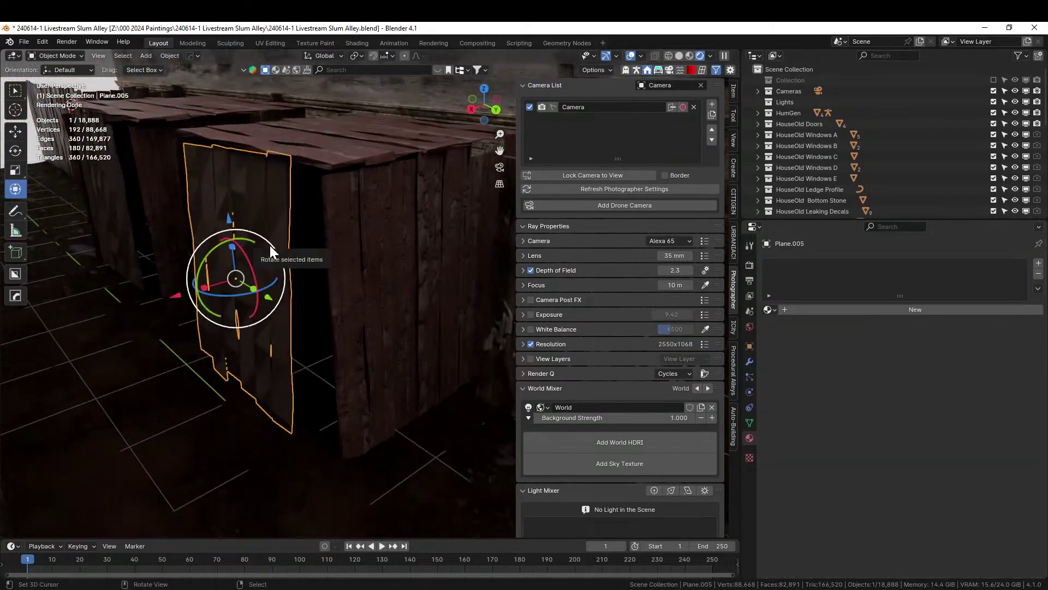
pyautogui.press('Tab')
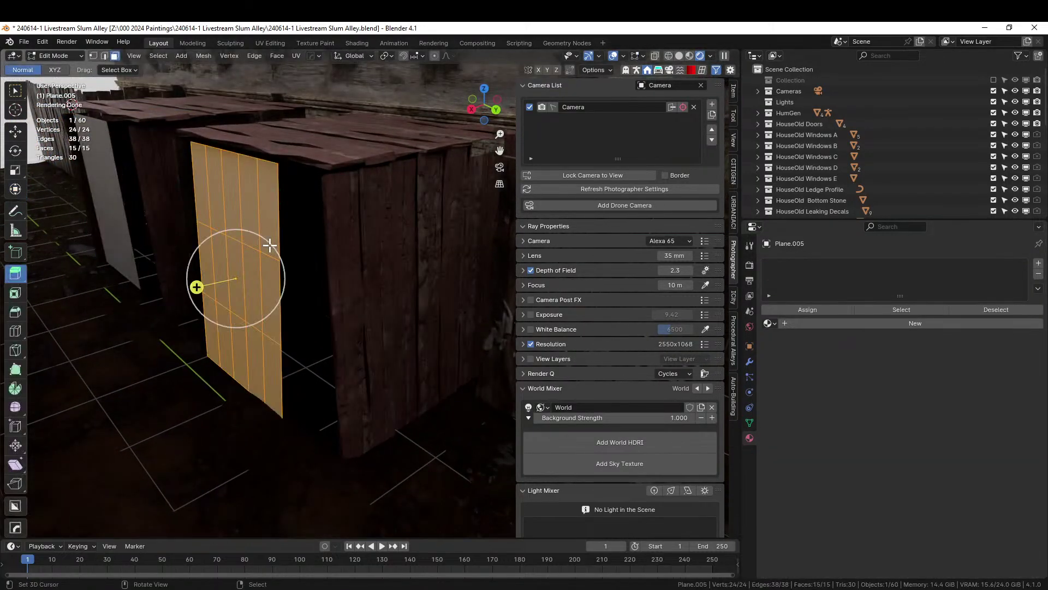
pyautogui.press('u')
pyautogui.click(267, 243)
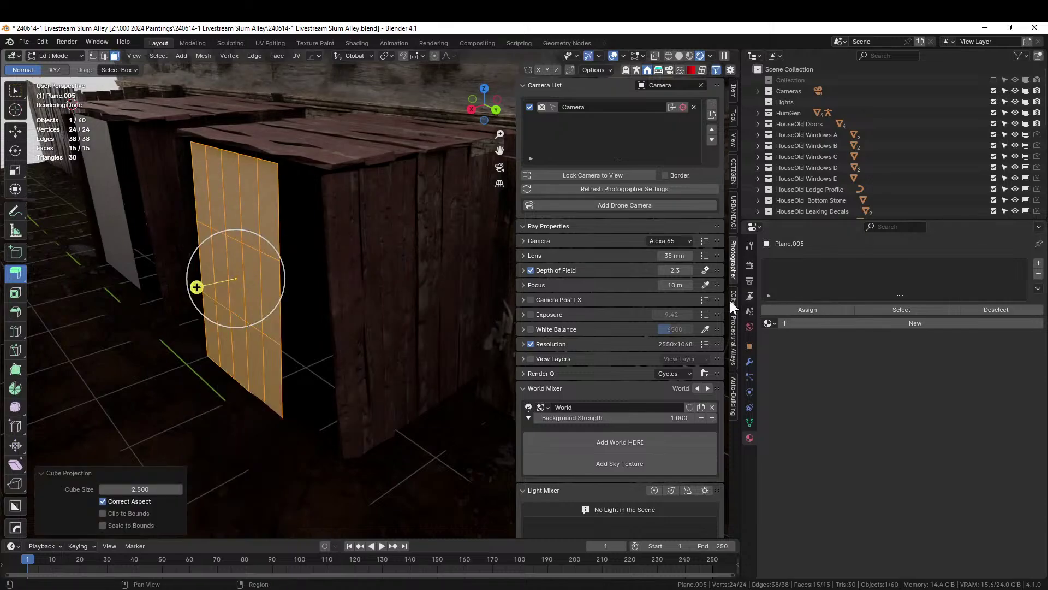
pyautogui.press('Tab')
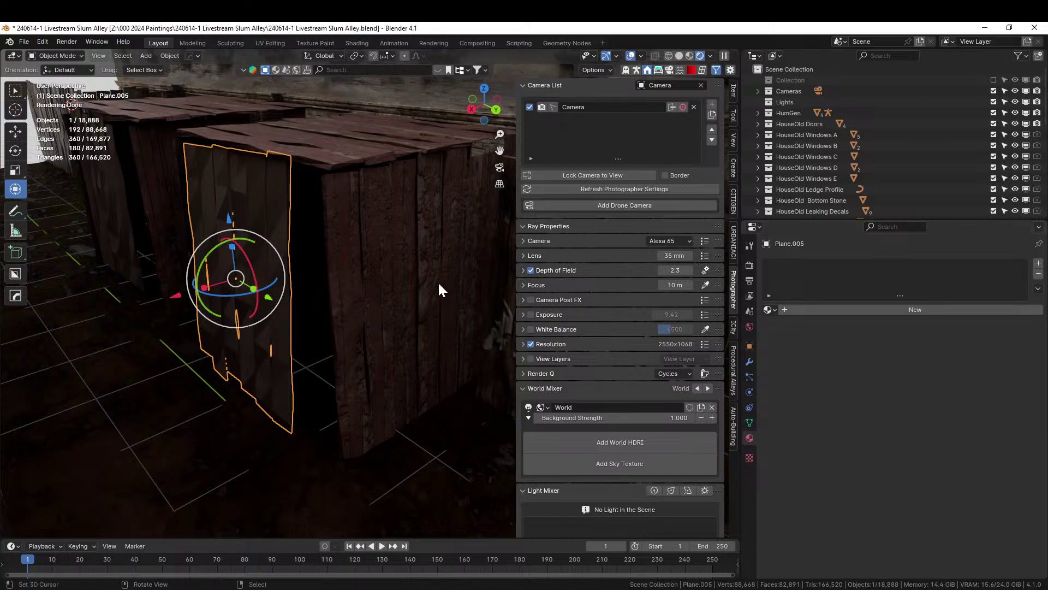
# Link the wood material of the adjacent shack panel Plane.003 to the narrow panel Plane.005
pyautogui.keyDown('shift'); pyautogui.click(425, 257); pyautogui.keyUp('shift')
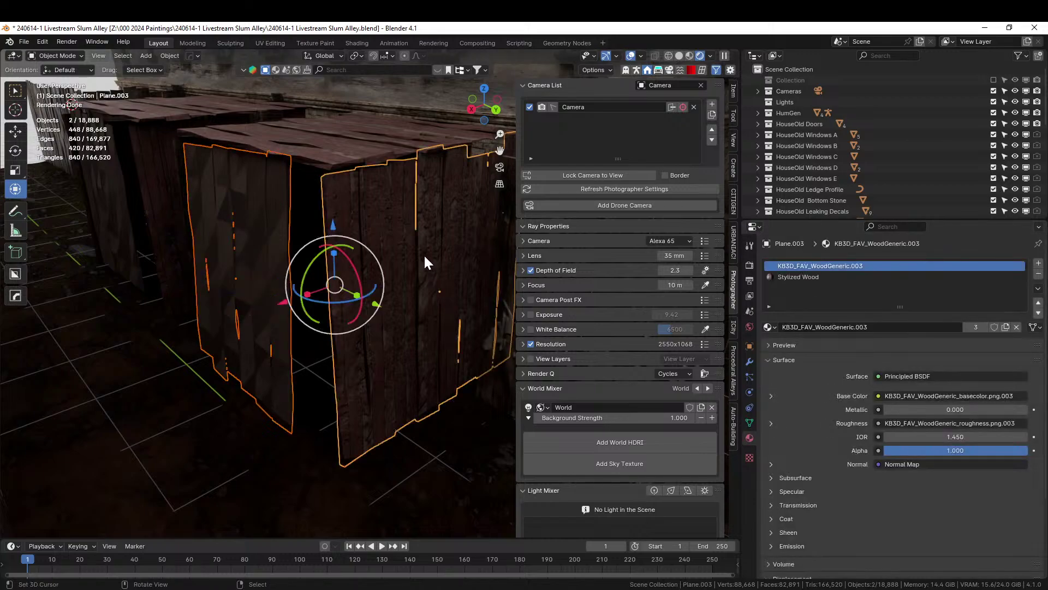
pyautogui.hotkey('ctrl', 'l')
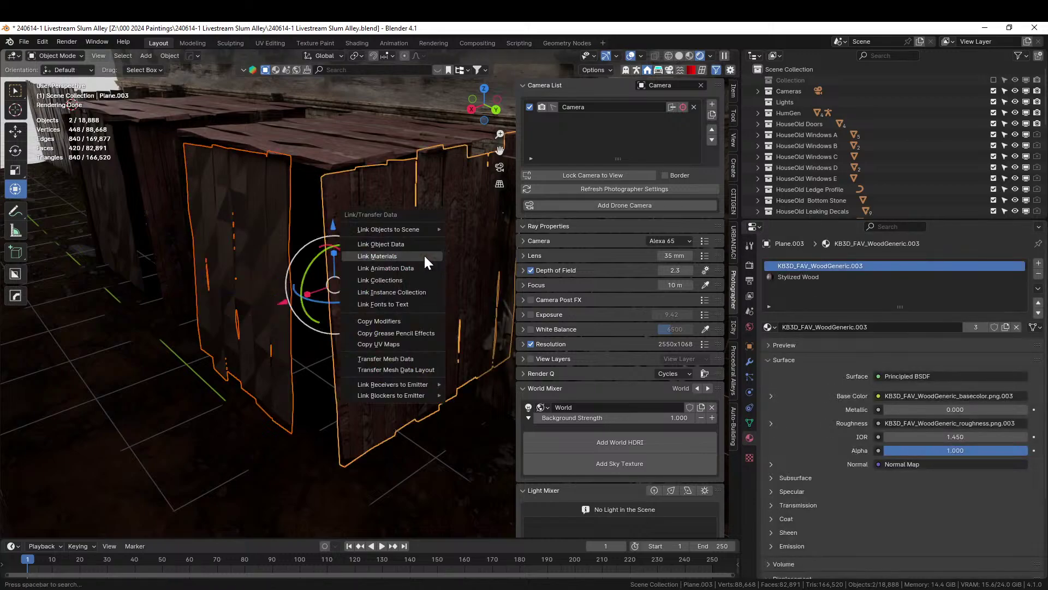
pyautogui.click(425, 262)
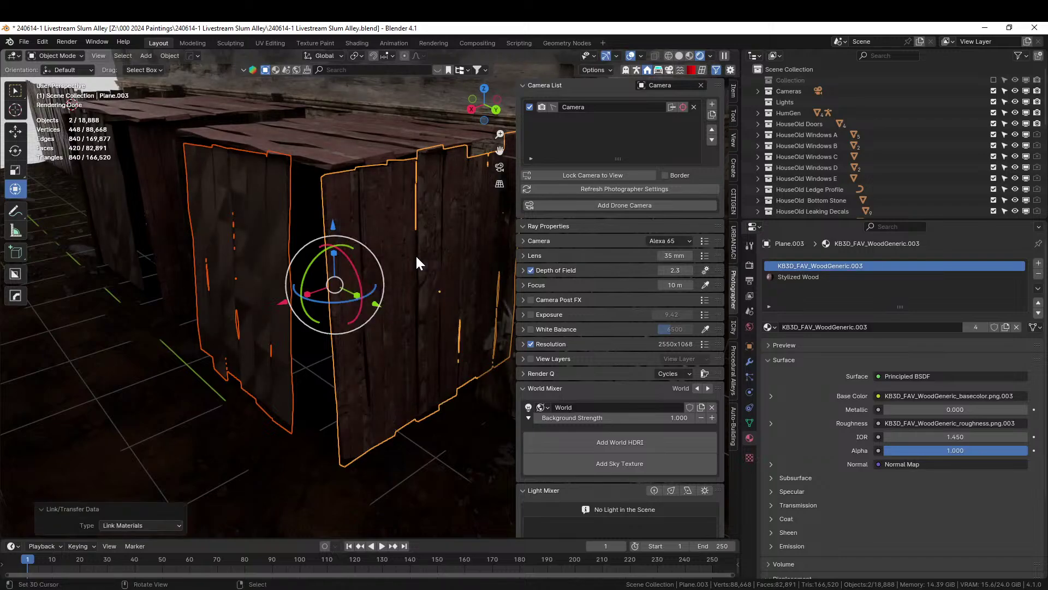
# Isolate the narrow panel Plane.005 in local view and compare its base mesh with the generated planks
pyautogui.click(247, 218)
pyautogui.press('KP_Divide')
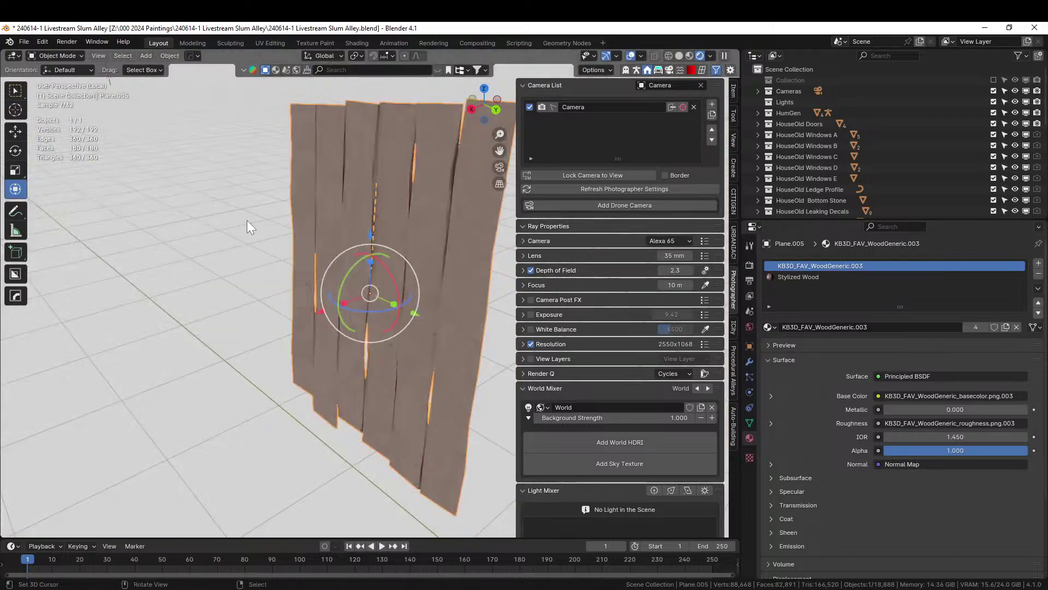
pyautogui.scroll(2, 247, 220)
pyautogui.moveTo(247, 221); pyautogui.dragTo(302, 224, button='middle')
pyautogui.press('Tab')
pyautogui.press('Tab')
pyautogui.press('Tab')
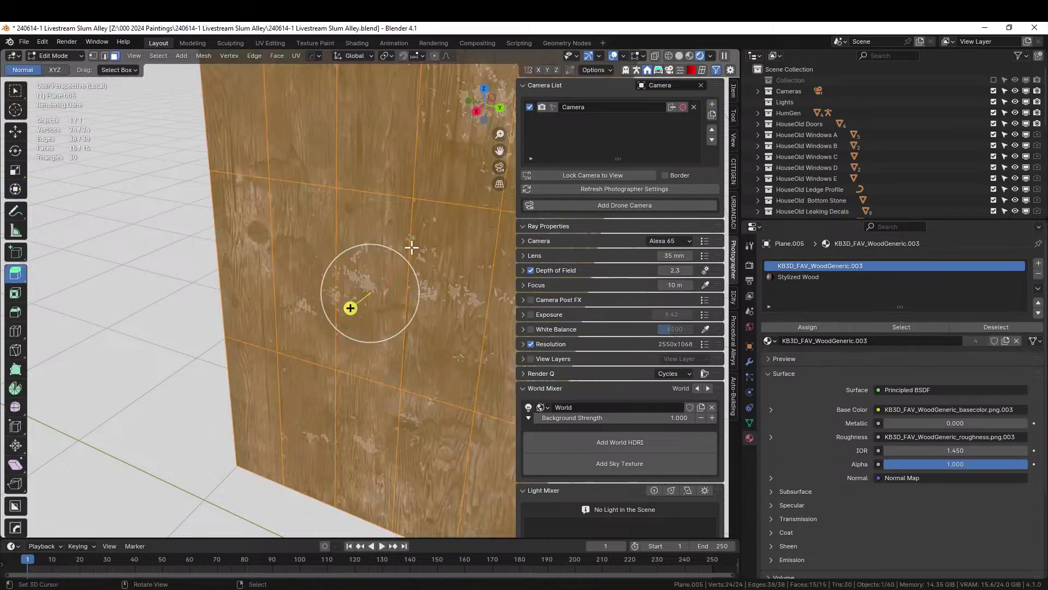
pyautogui.moveTo(389, 256); pyautogui.dragTo(279, 266, button='middle')
pyautogui.press('Tab')
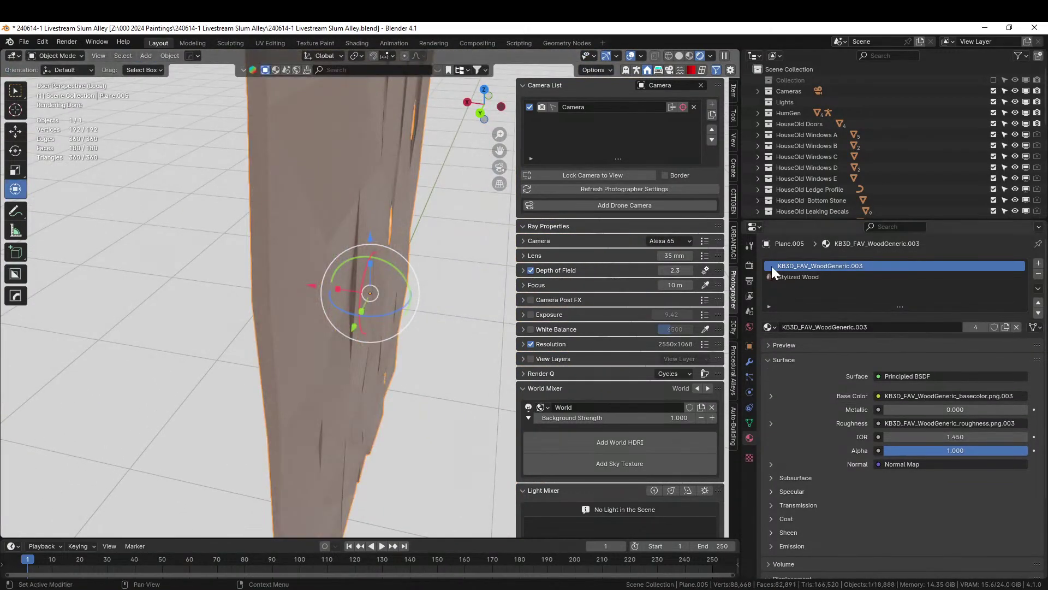
# Remove the Stylized Wood material slot from the isolated panel Plane.005 and recheck its base mesh and planks
pyautogui.click(788, 277)
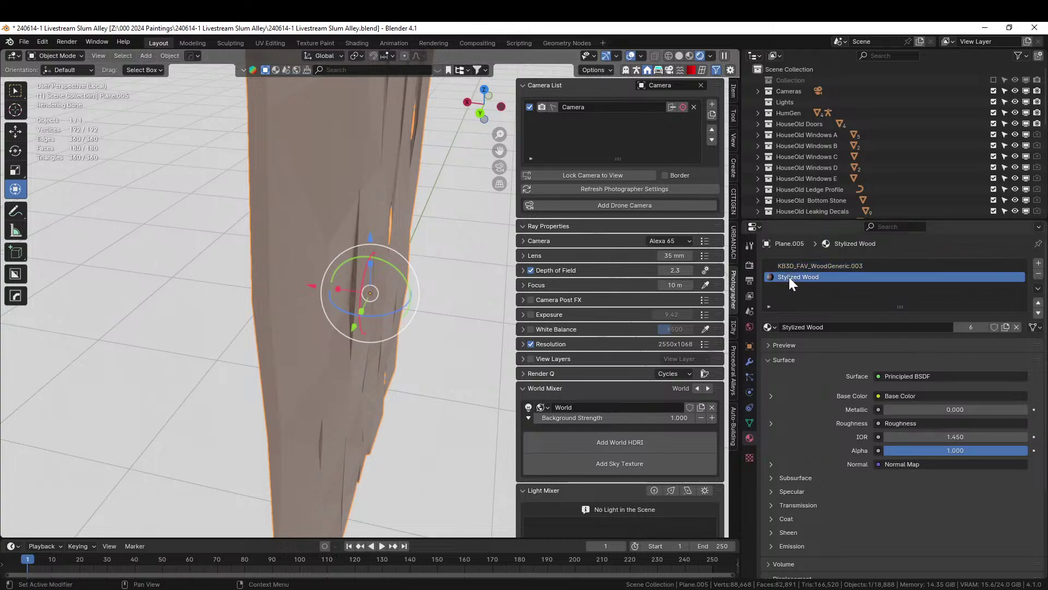
pyautogui.click(1039, 274)
pyautogui.moveTo(345, 250); pyautogui.dragTo(421, 274, button='middle')
pyautogui.press('Tab')
pyautogui.press('Tab')
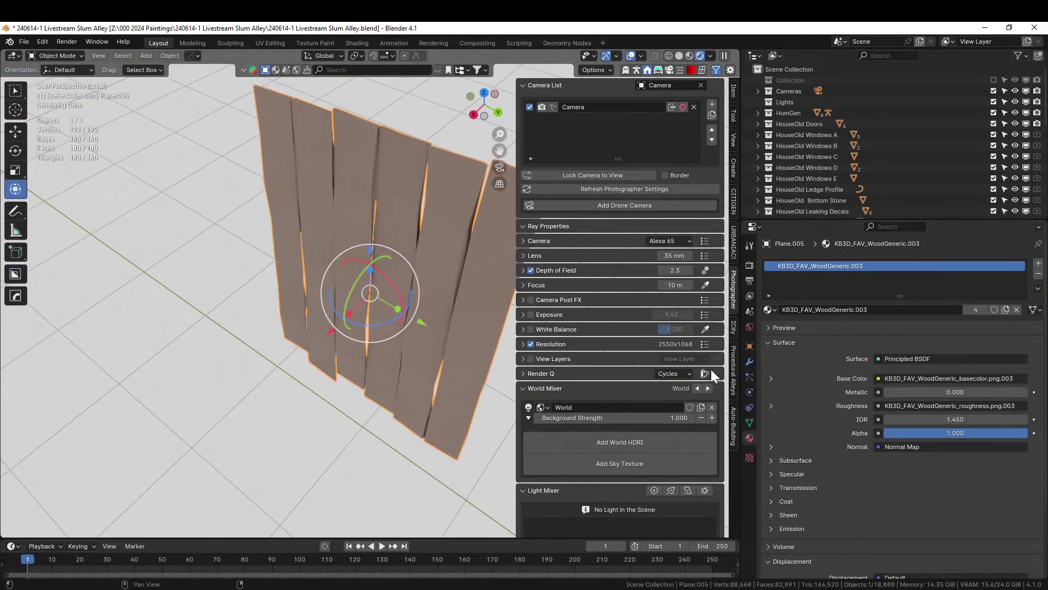
# Apply the MeshPlanks geometry nodes modifier on the isolated panel, making its object data single-user
pyautogui.click(749, 361)
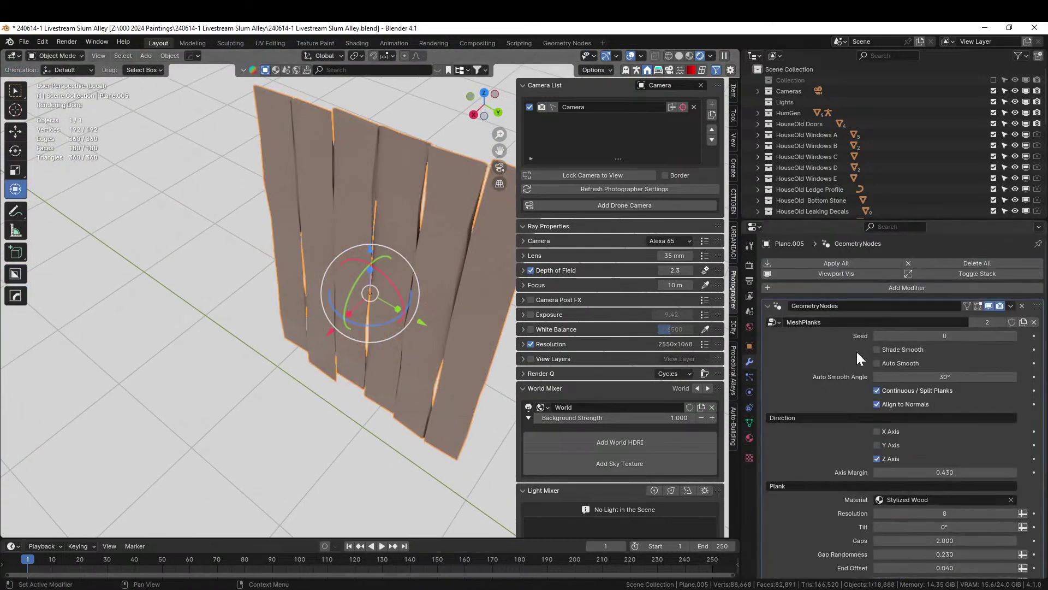
pyautogui.hotkey('ctrl', 'a')
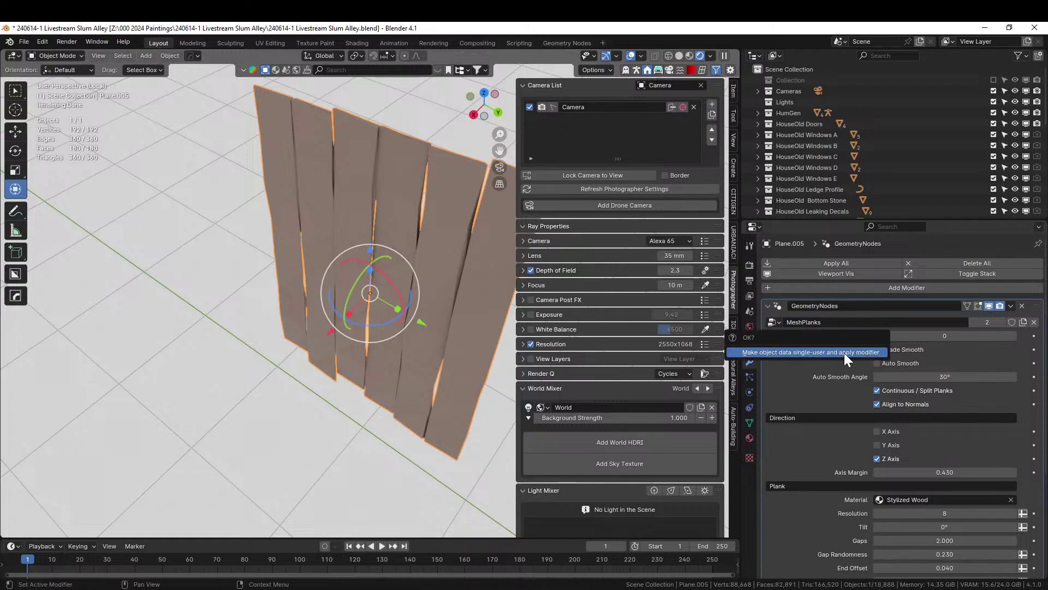
pyautogui.click(833, 353)
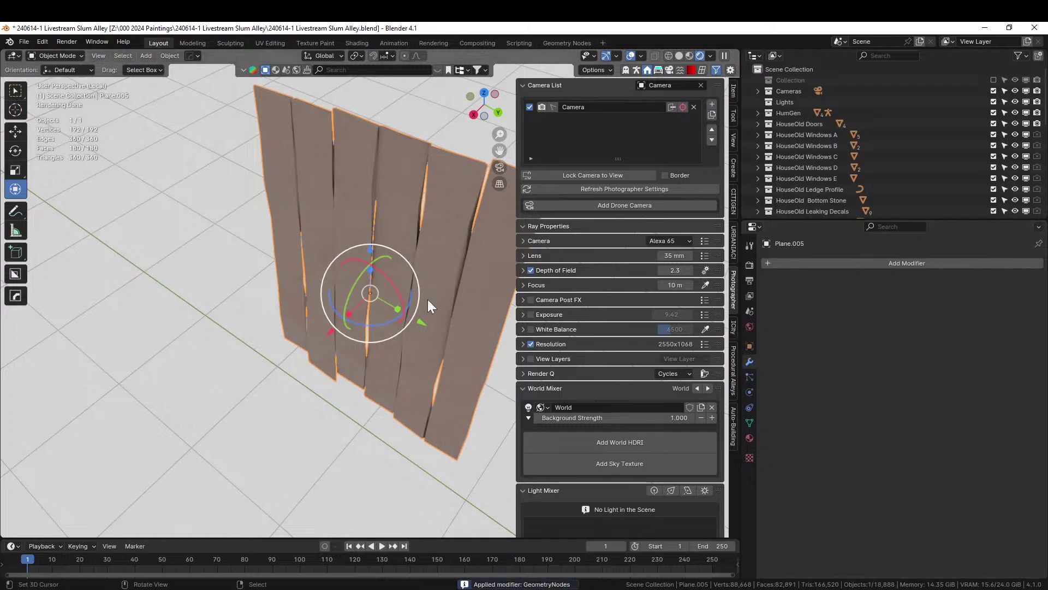
pyautogui.moveTo(428, 300); pyautogui.dragTo(406, 316, button='middle')
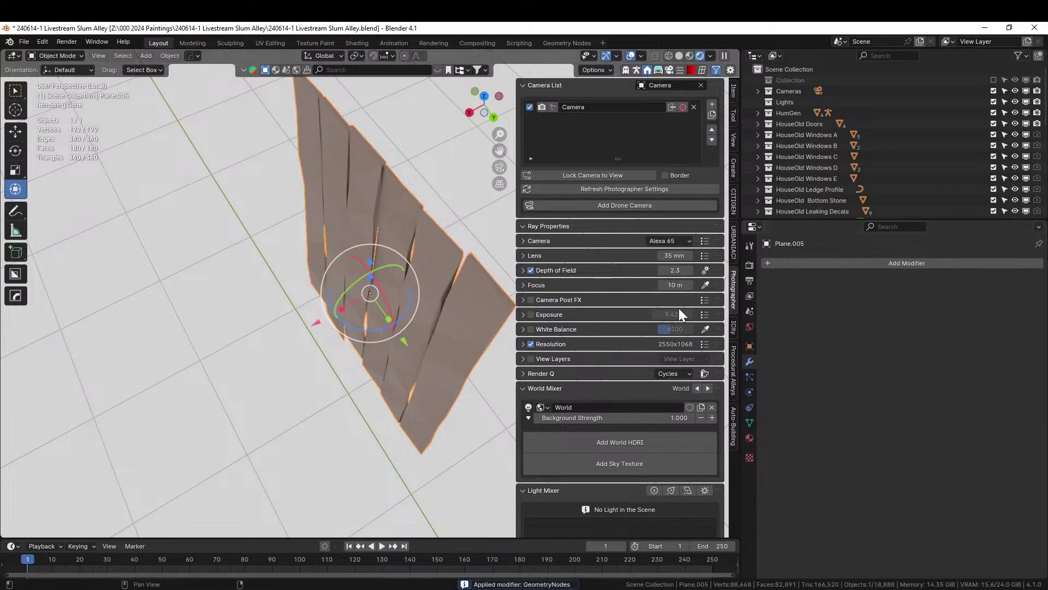
pyautogui.press('s')
pyautogui.click(473, 318)
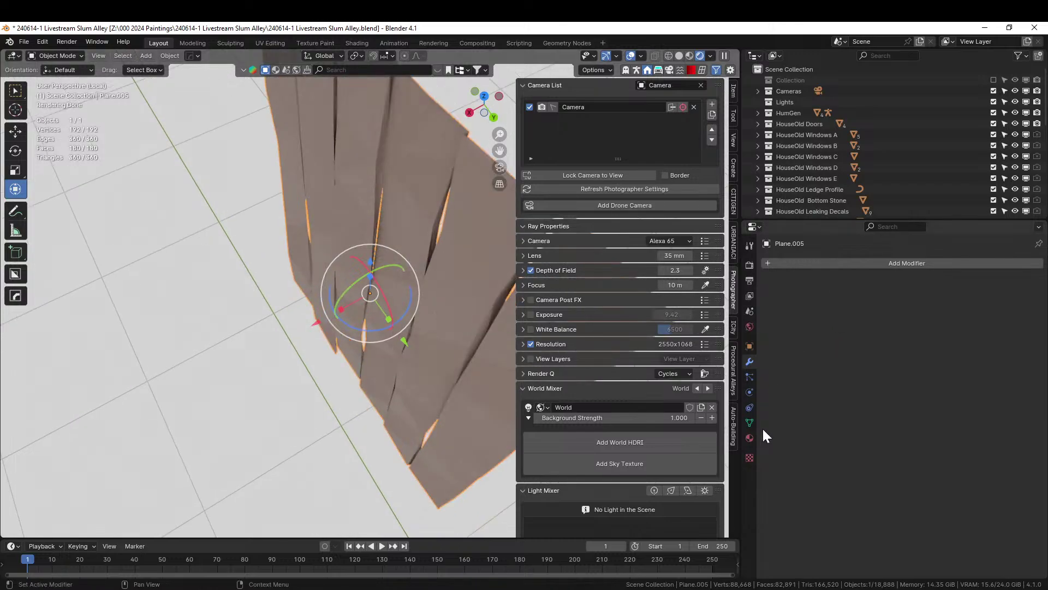
# Leave local view and remove the empty slot and the Stylized Wood slot from the narrow panel Plane.005
pyautogui.click(750, 438)
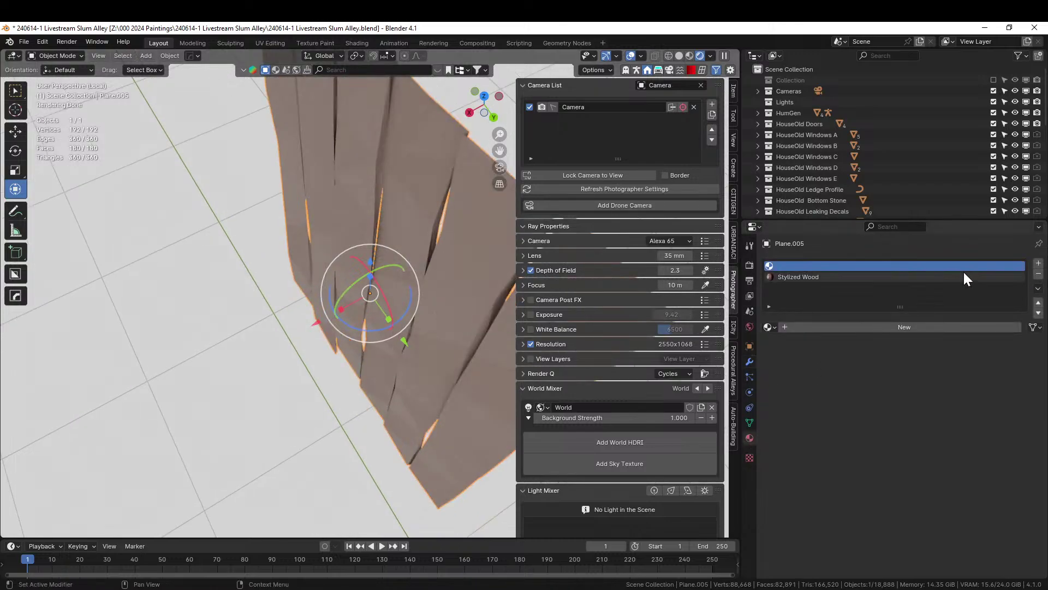
pyautogui.press('KP_Divide')
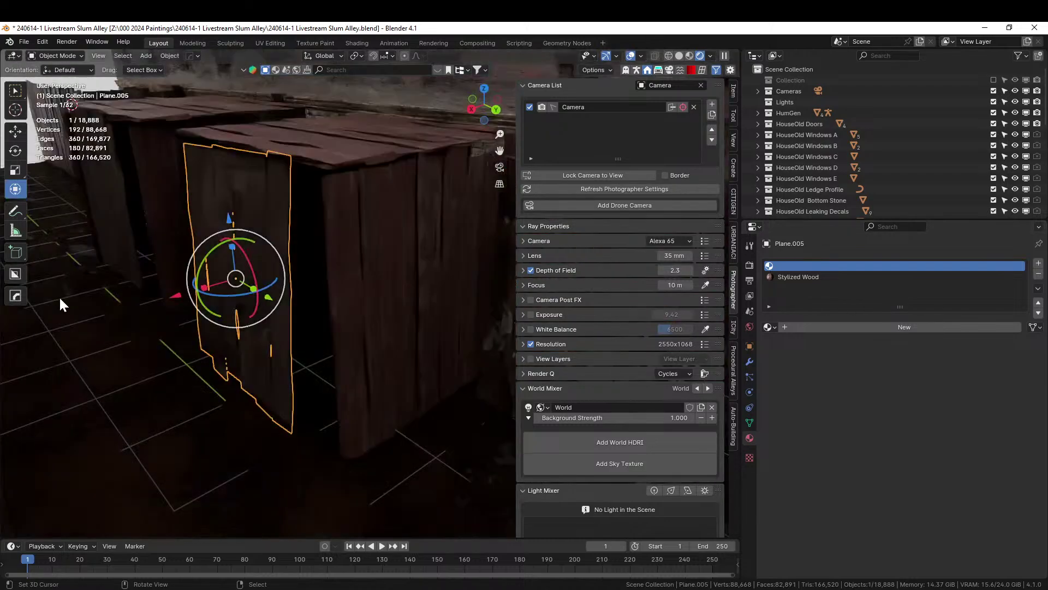
pyautogui.click(1038, 273)
pyautogui.click(1038, 273)
# Link the KB3D_FAV_WoodGeneric.003 material from the adjacent panel Plane.003 to the narrow panel Plane.005
pyautogui.keyDown('shift'); pyautogui.click(405, 245); pyautogui.keyUp('shift')
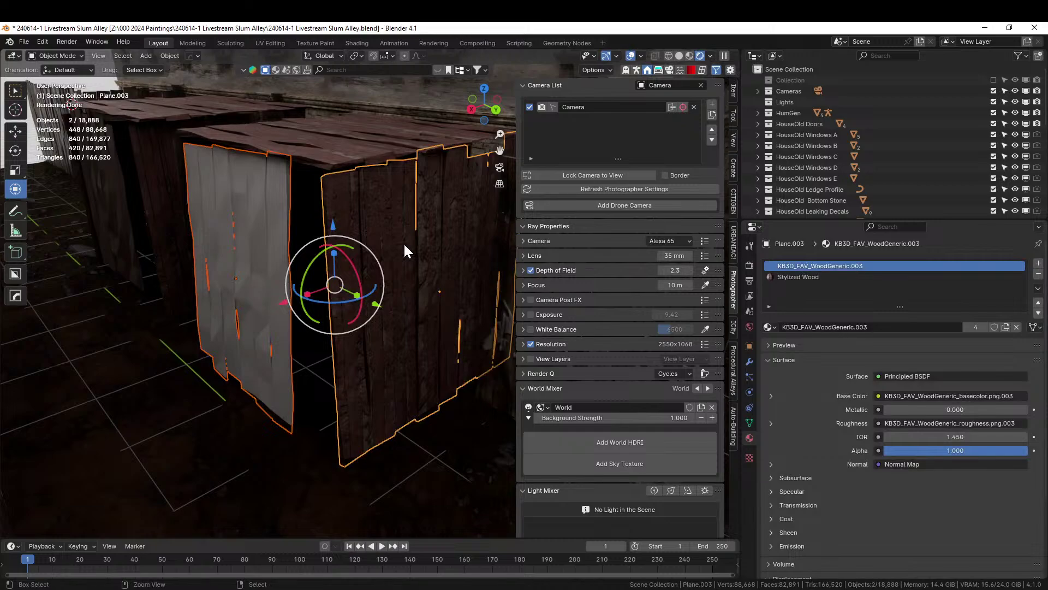
pyautogui.hotkey('ctrl', 'l')
pyautogui.click(404, 244)
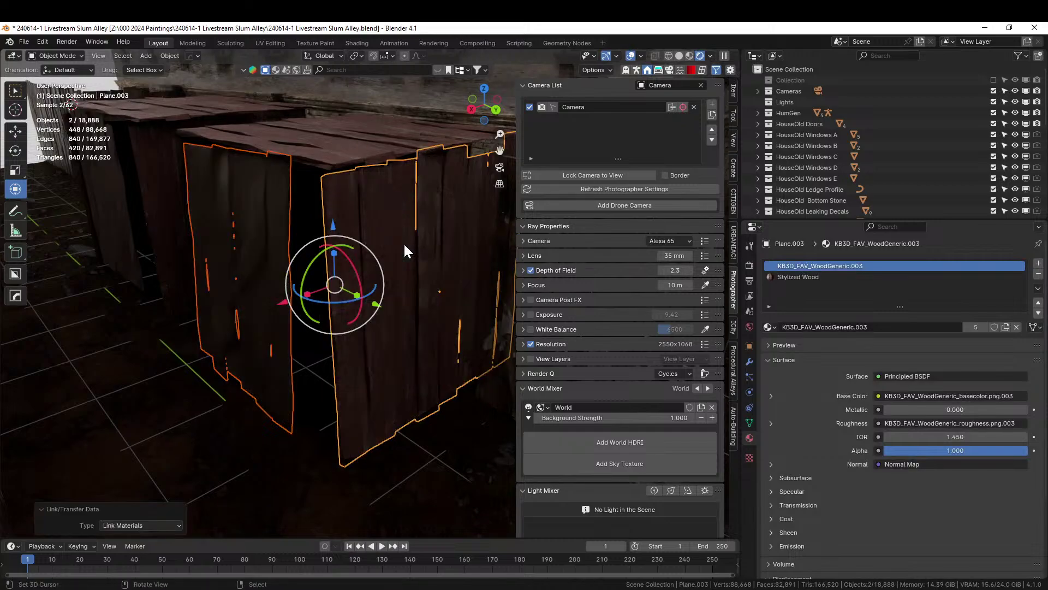
# Apply the MeshPlanks geometry nodes modifier on Plane.012, the side panel of the other shack
pyautogui.moveTo(336, 262); pyautogui.dragTo(399, 479, button='middle')
pyautogui.scroll(-3, 325, 271)
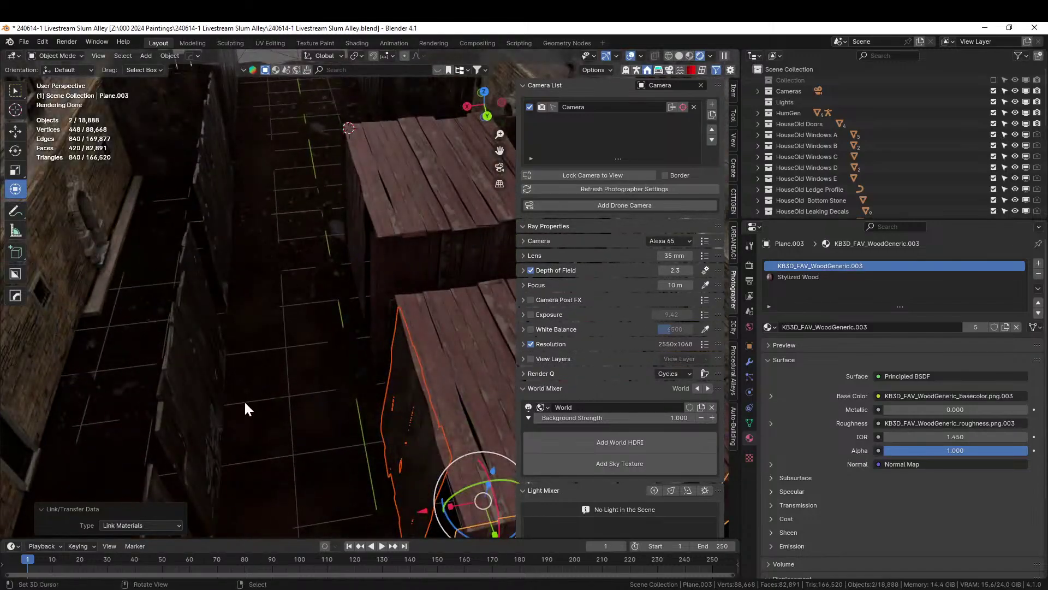
pyautogui.moveTo(244, 404); pyautogui.dragTo(627, 292, button='middle')
pyautogui.moveTo(437, 307); pyautogui.dragTo(322, 312, button='middle')
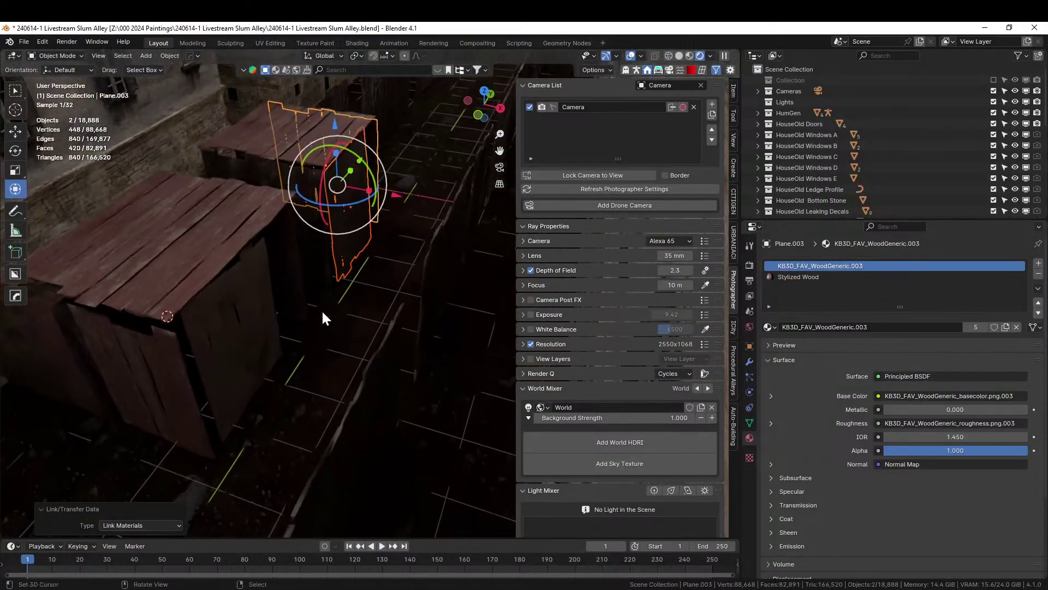
pyautogui.click(245, 326)
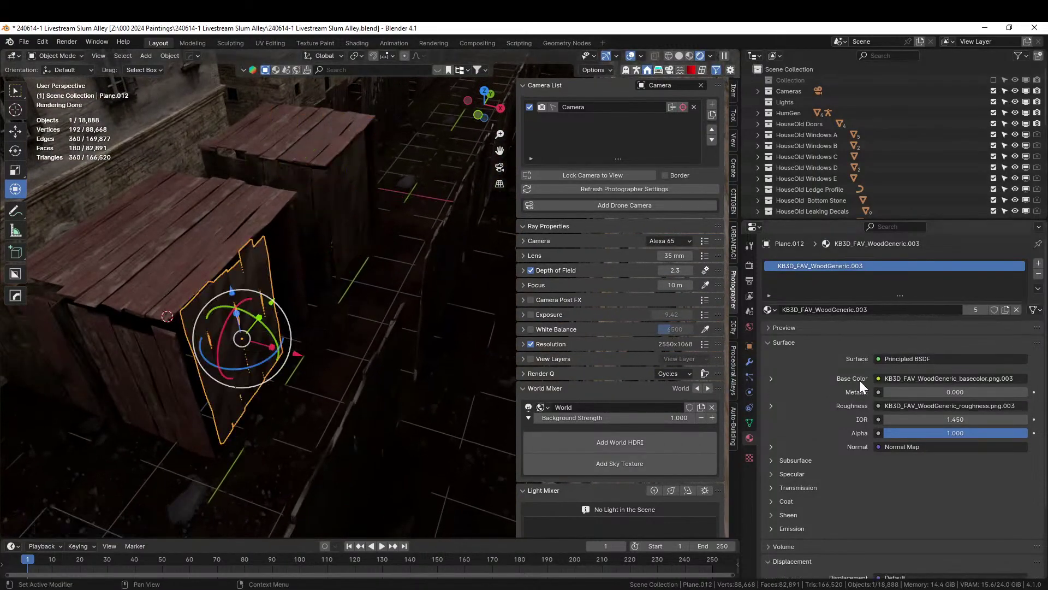
pyautogui.click(750, 362)
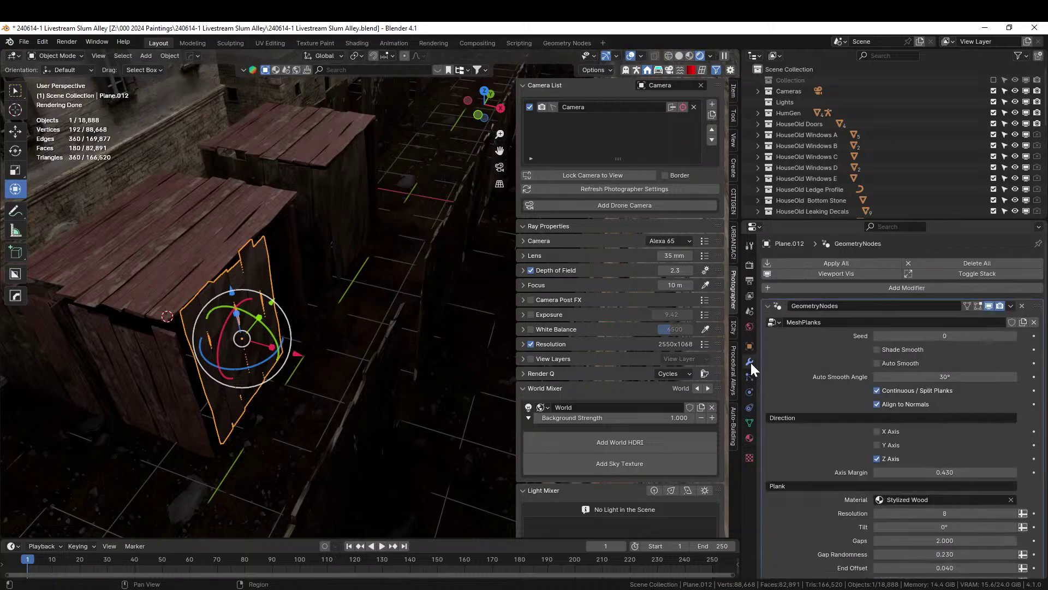
pyautogui.hotkey('ctrl', 'a')
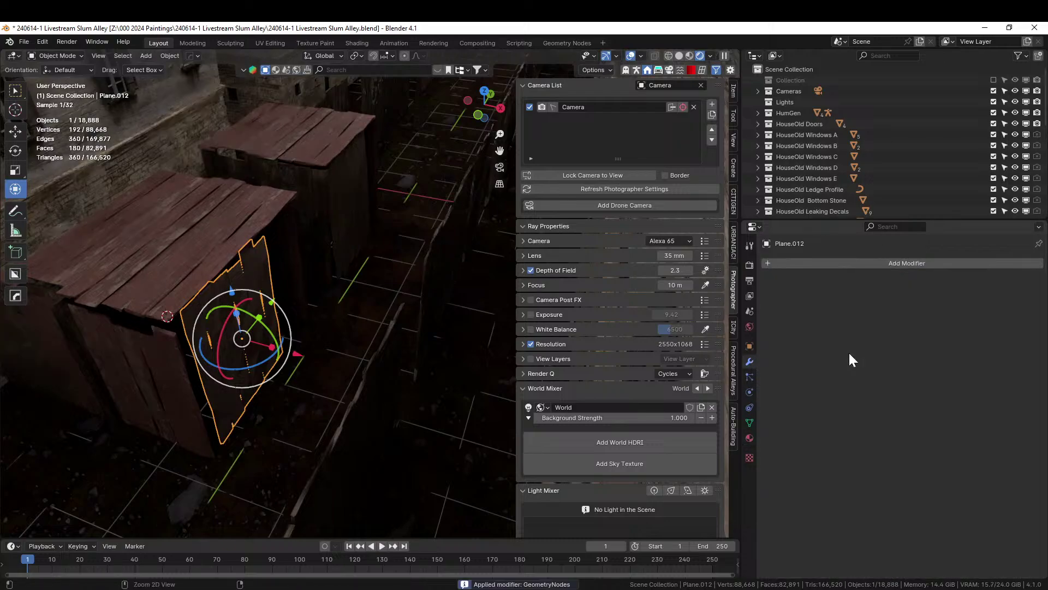
# UV-map all faces of the side panel Plane.012 with Cube Projection and return to Object Mode
pyautogui.press('Tab')
pyautogui.press('u')
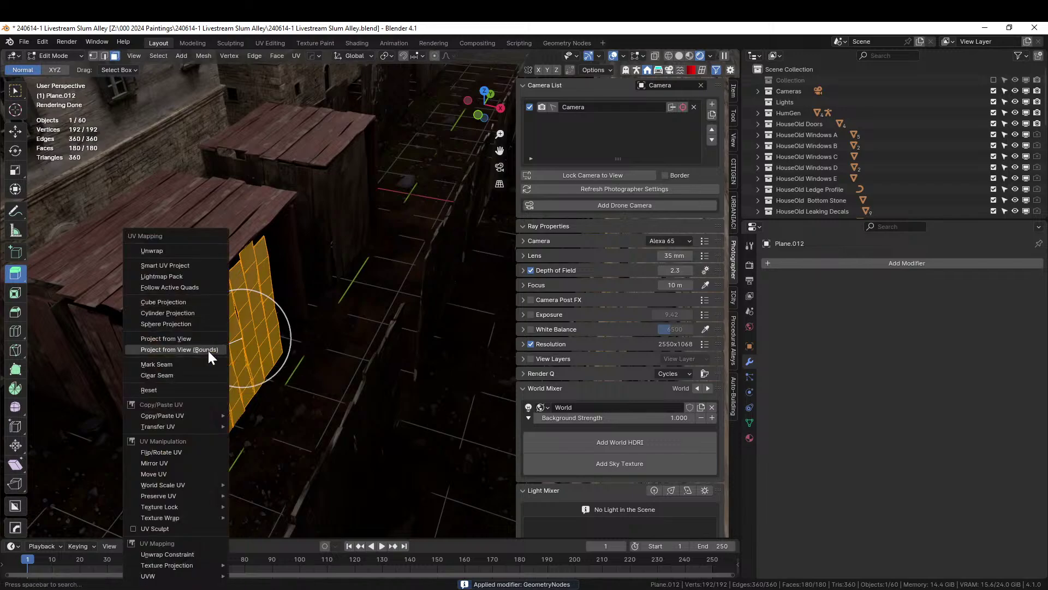
pyautogui.click(194, 313)
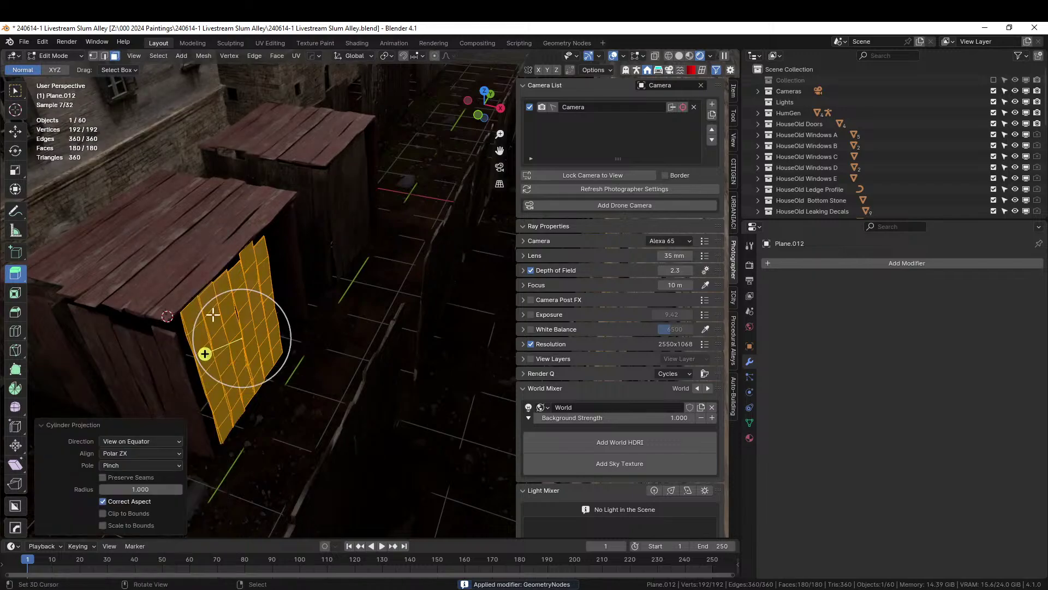
pyautogui.press('u')
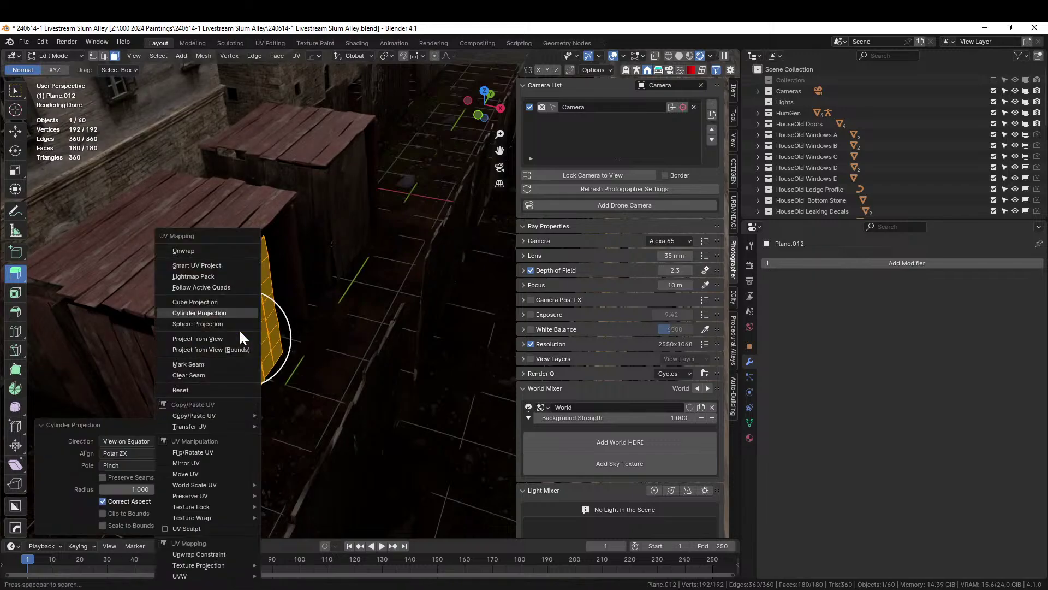
pyautogui.click(212, 303)
pyautogui.press('Tab')
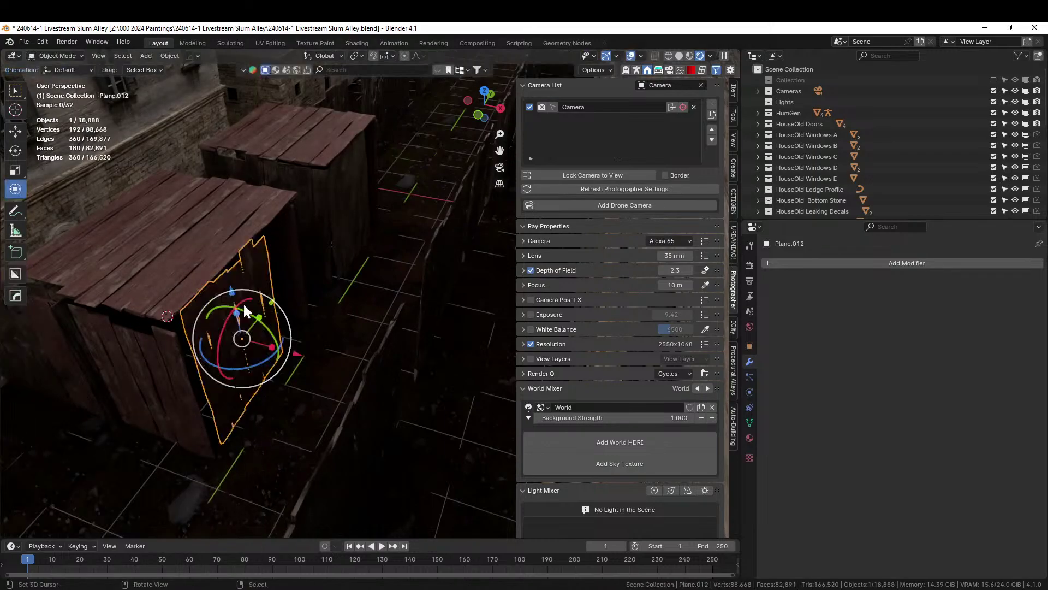
# Link the plank roof's material to the side panel of the nearest wooden shed
pyautogui.keyDown('shift'); pyautogui.click(151, 261); pyautogui.keyUp('shift')
pyautogui.hotkey('ctrl', 'l')
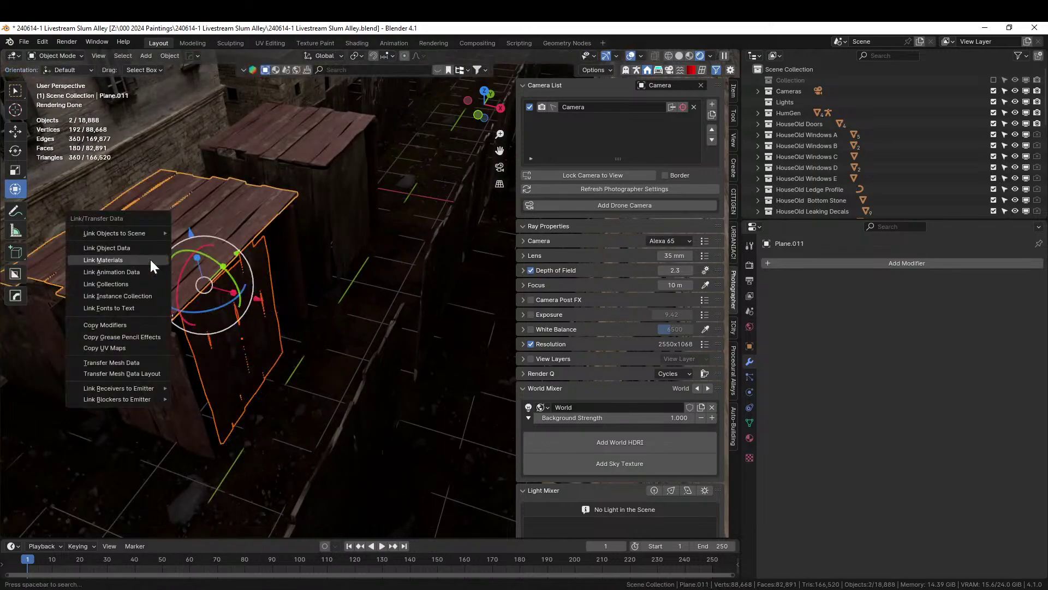
pyautogui.click(151, 264)
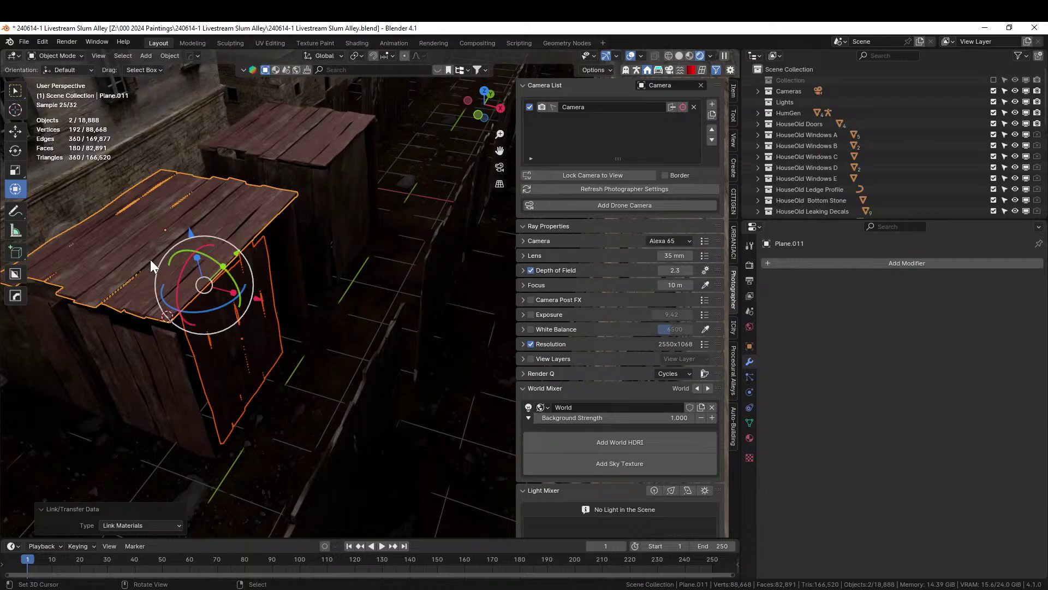
pyautogui.press('Tab')
pyautogui.press('Tab')
pyautogui.rightClick(288, 281)
# Enable the excluded Collection with the slum buildings, look through the camera, and enlarge the 3D viewport
pyautogui.moveTo(289, 283); pyautogui.dragTo(355, 221, button='middle')
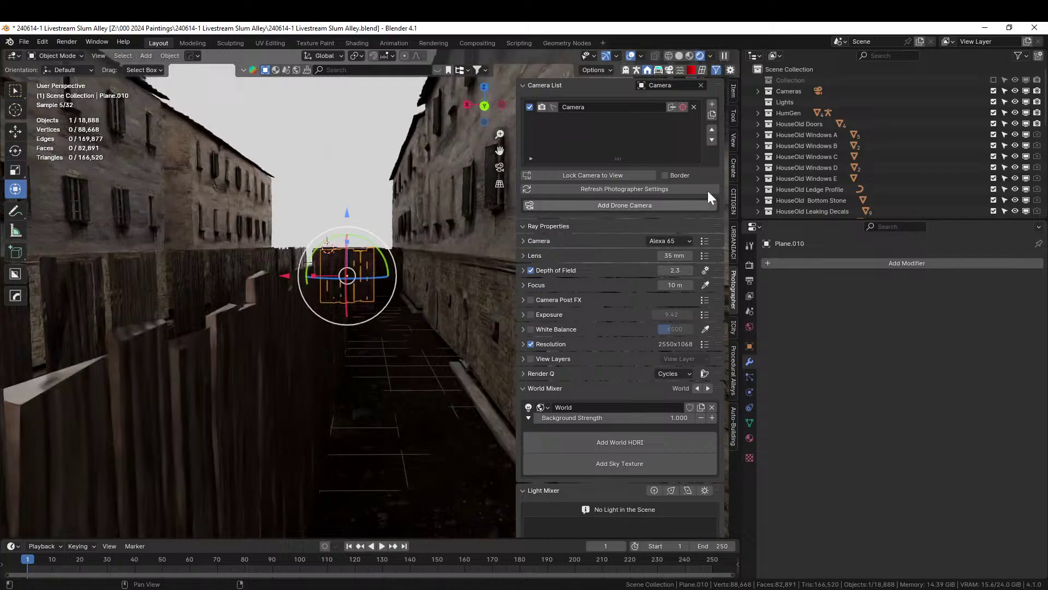
pyautogui.click(993, 81)
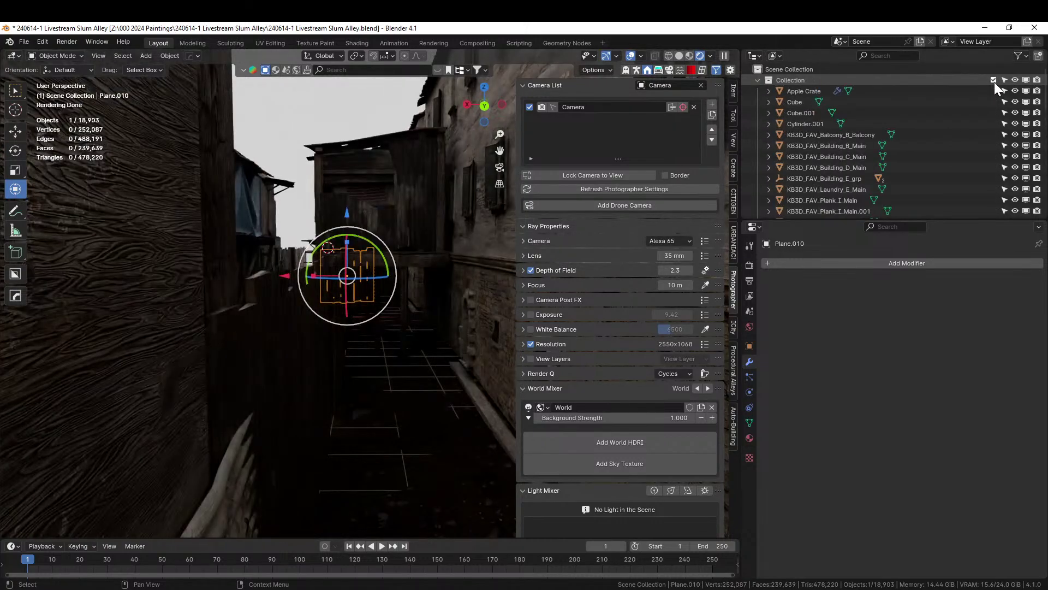
pyautogui.scroll(-4, 924, 126)
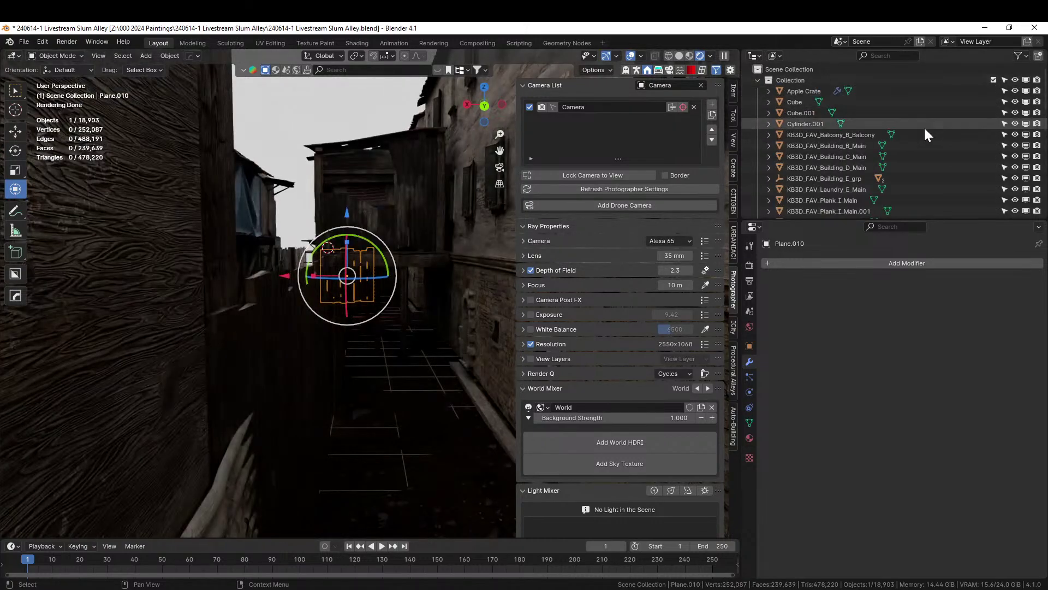
pyautogui.press('KP_0')
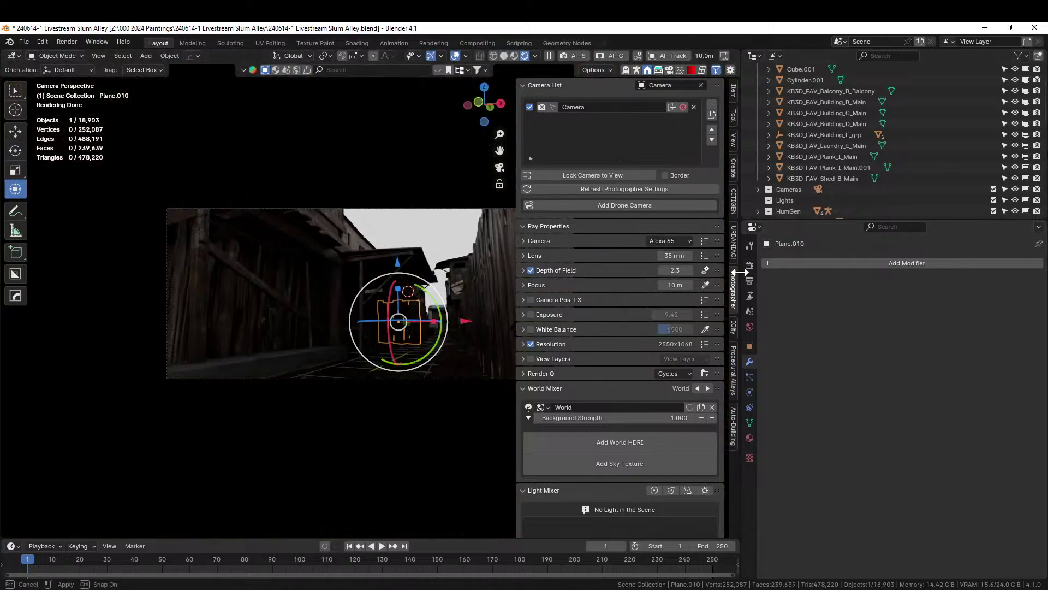
pyautogui.moveTo(739, 273); pyautogui.dragTo(922, 273)
pyautogui.scroll(-2, 325, 367)
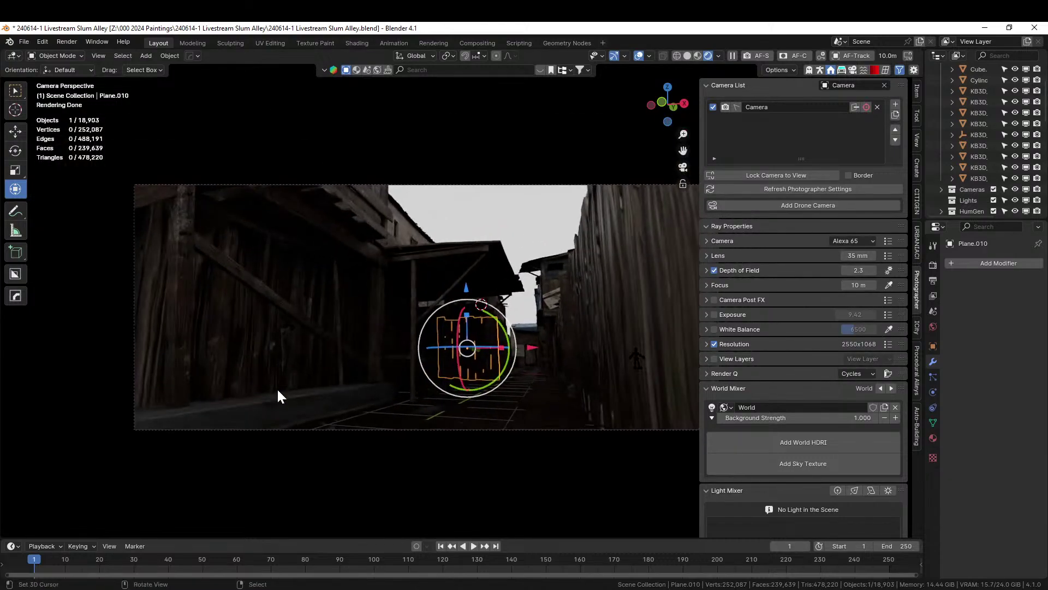
# In the foreground slum building's mesh, select all linked faces of the torn cloth hanging in its alley-side opening
pyautogui.moveTo(336, 385); pyautogui.dragTo(311, 414, button='middle')
pyautogui.moveTo(404, 395); pyautogui.dragTo(414, 295, button='middle')
pyautogui.click(307, 227)
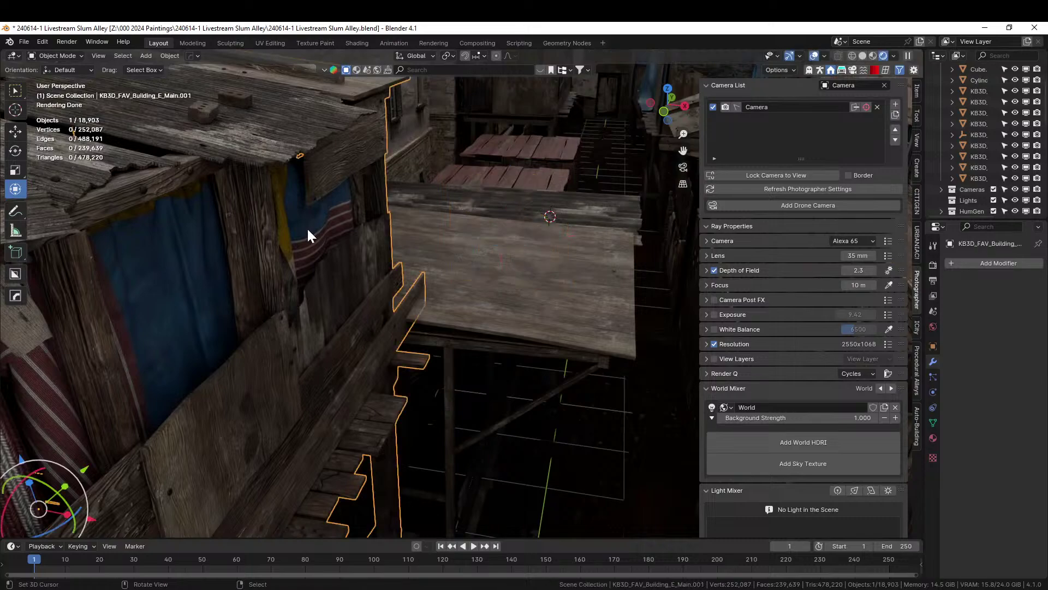
pyautogui.press('Tab')
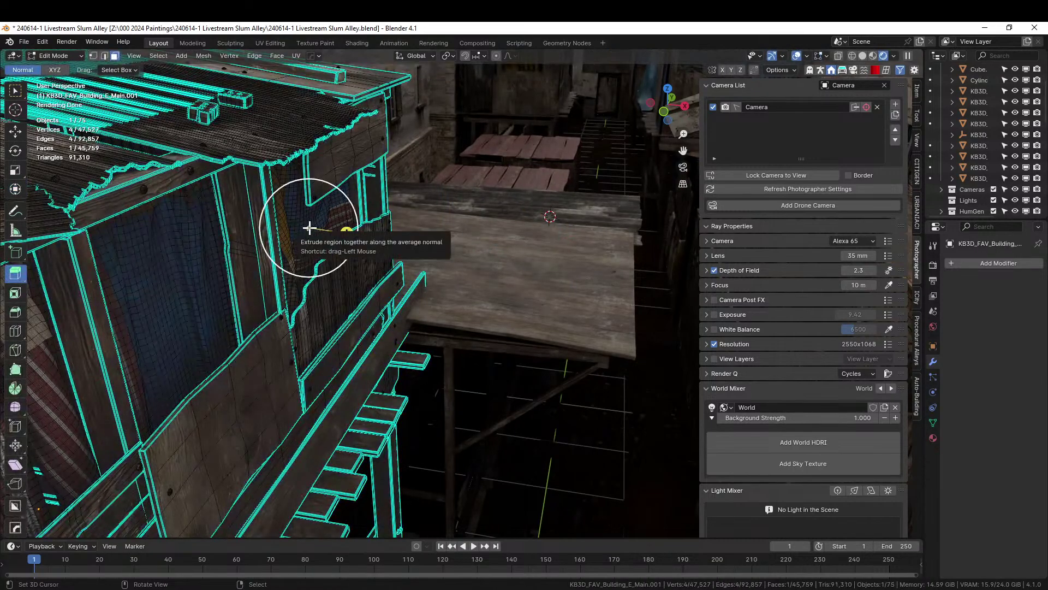
pyautogui.hotkey('ctrl', 'l')
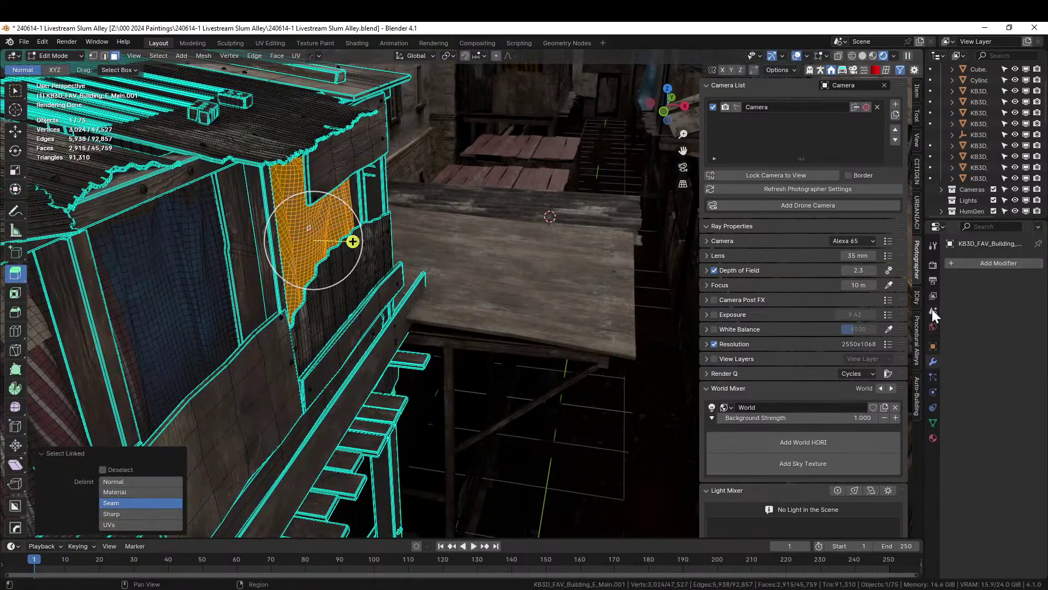
# Add a new material slot to the building, assign it to the selected cloth faces, and fill it with the grunge_cloth material
pyautogui.moveTo(939, 299)
pyautogui.mouseDown()
pyautogui.moveTo(875, 299)
pyautogui.moveTo(947, 301)
pyautogui.mouseUp()
pyautogui.moveTo(924, 444); pyautogui.dragTo(684, 497)
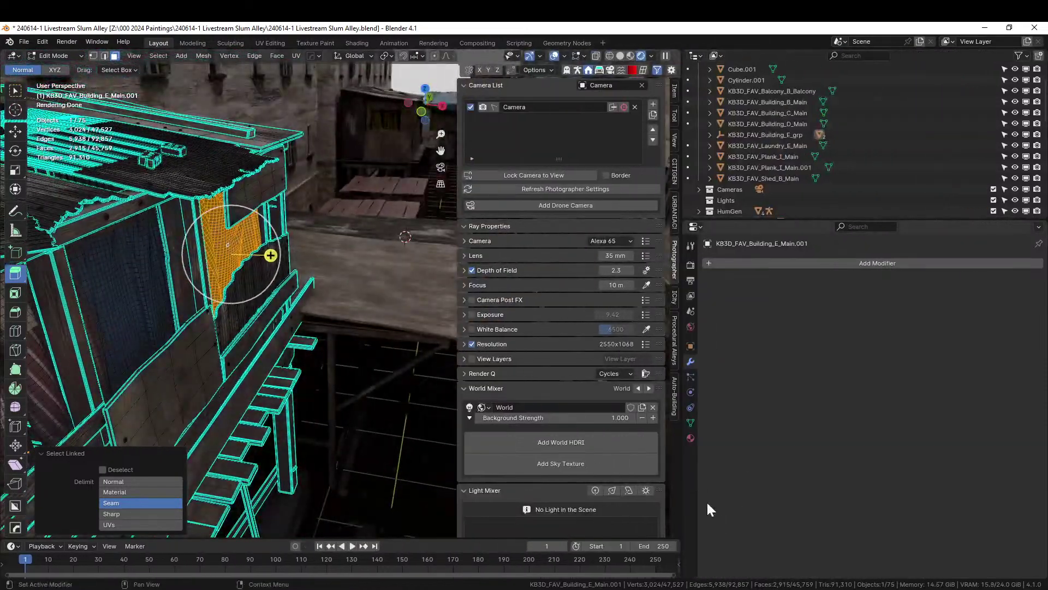
pyautogui.click(690, 438)
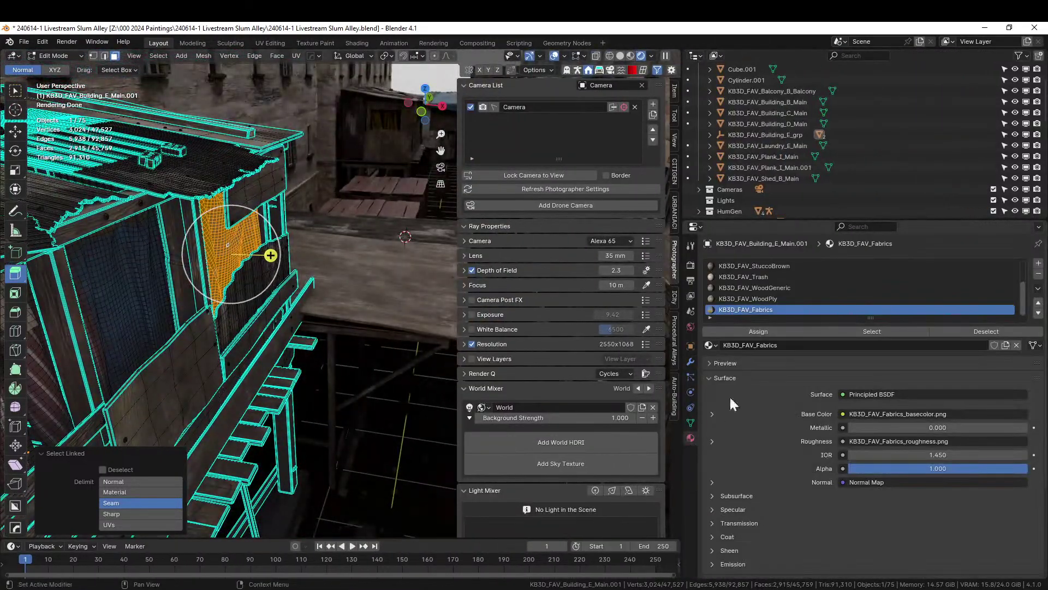
pyautogui.click(1037, 263)
pyautogui.click(761, 330)
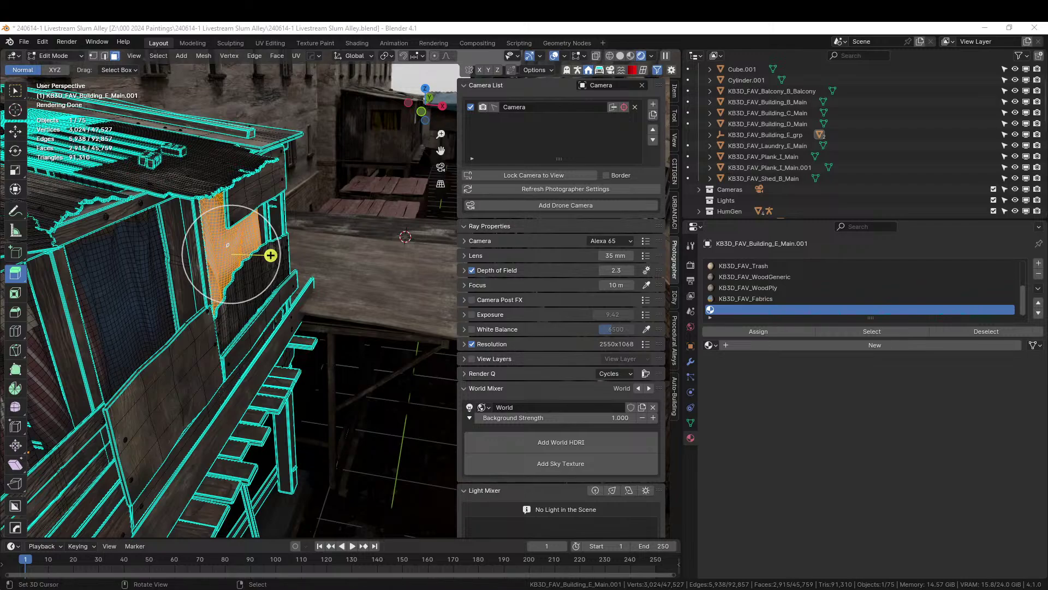
pyautogui.moveTo(506, 574); pyautogui.dragTo(790, 314)
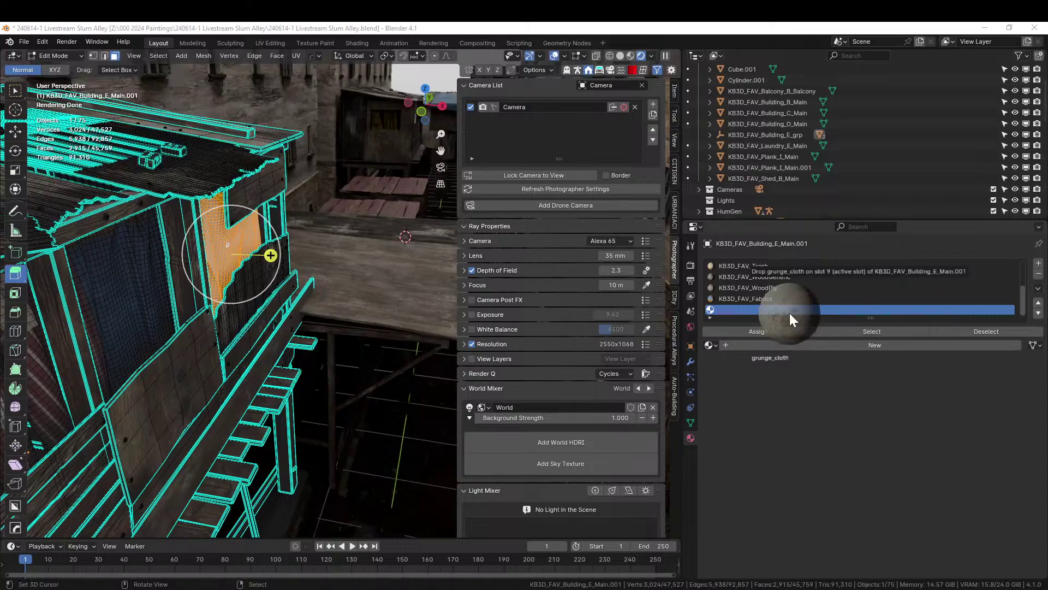
pyautogui.moveTo(789, 313); pyautogui.dragTo(790, 313)
pyautogui.press('Tab')
# Select the linked cloth faces in the end-wall opening of the same building and assign them the grunge_cloth material
pyautogui.moveTo(236, 276); pyautogui.dragTo(299, 314, button='middle')
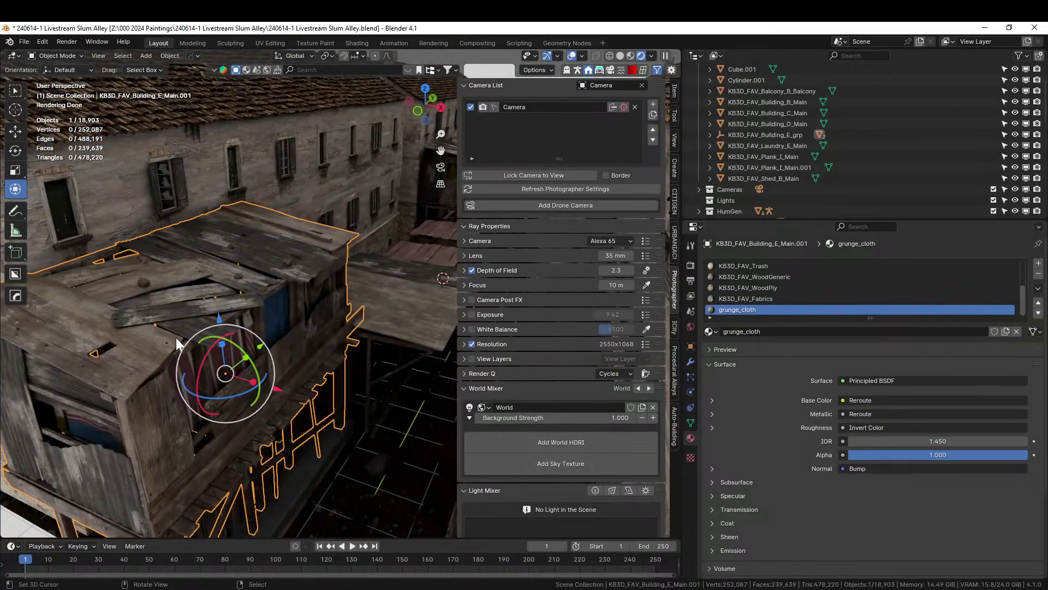
pyautogui.moveTo(175, 337); pyautogui.dragTo(142, 349, button='middle')
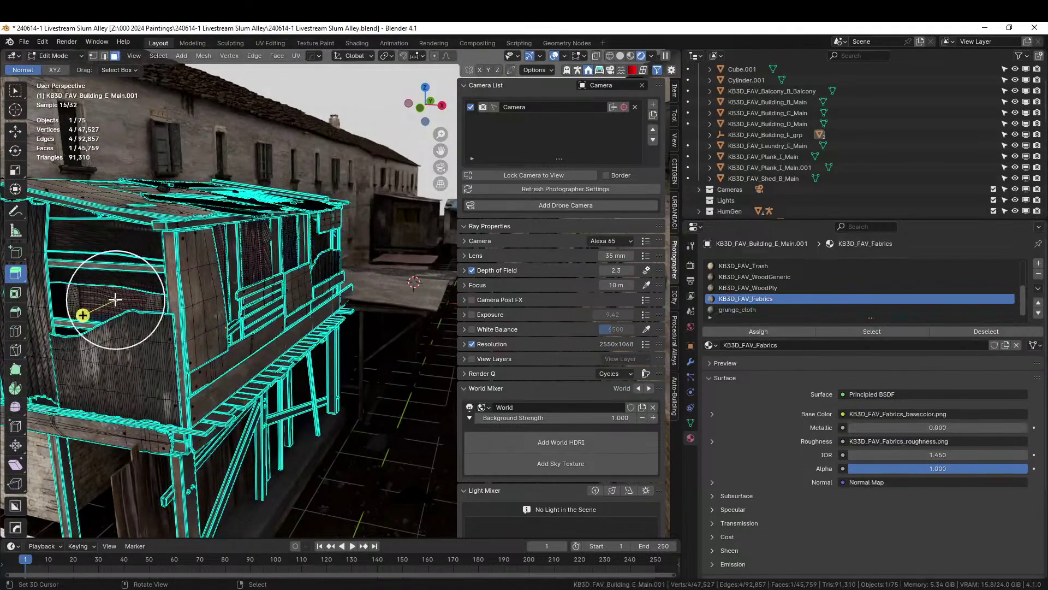
pyautogui.hotkey('ctrl', 'l')
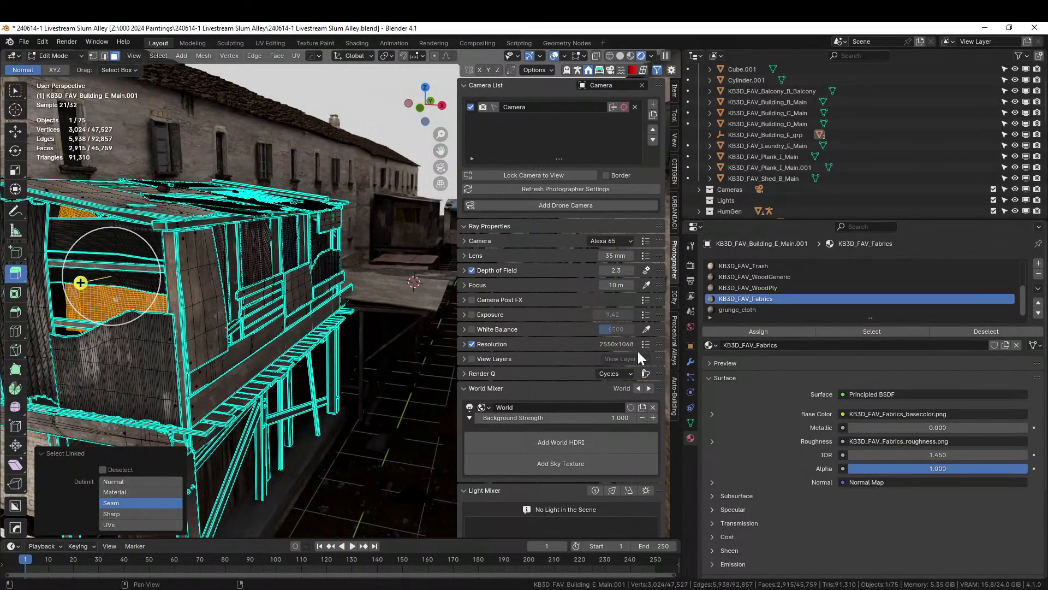
pyautogui.click(738, 310)
pyautogui.click(756, 332)
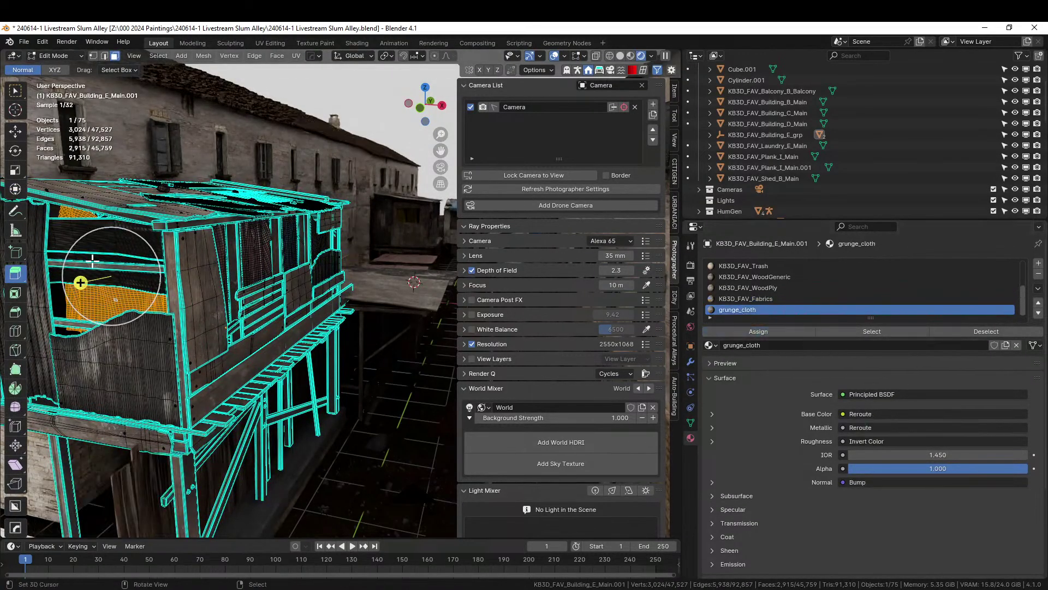
pyautogui.press('Tab')
pyautogui.scroll(-2, 174, 303)
pyautogui.scroll(2, 187, 307)
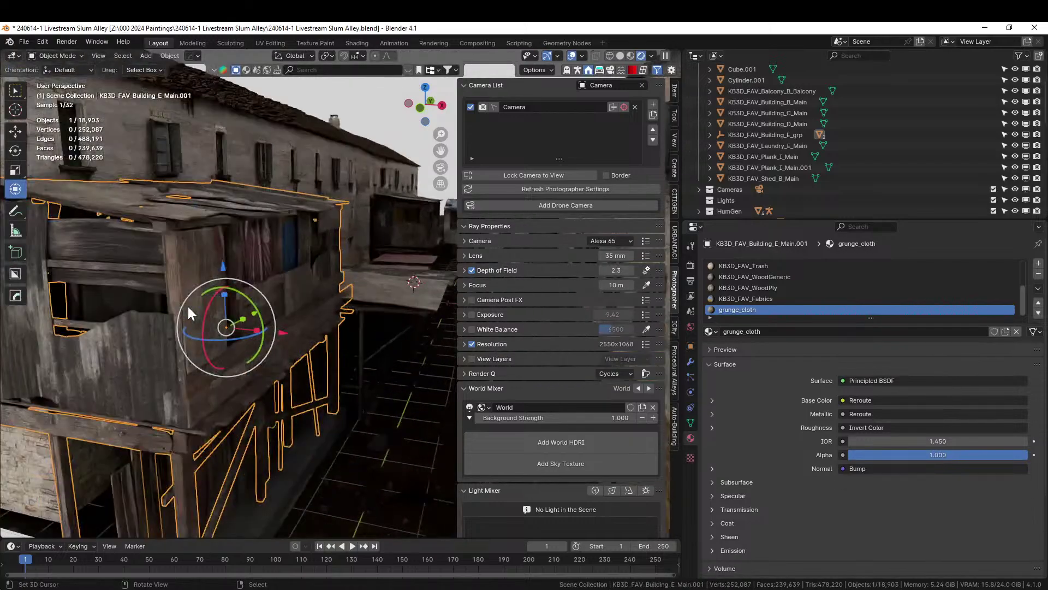
# Replace the ground plane's AutoTerrain_POM material with Dirt & AO Grass
pyautogui.keyDown('shift'); pyautogui.moveTo(188, 306); pyautogui.dragTo(119, 318, button='middle'); pyautogui.keyUp('shift')
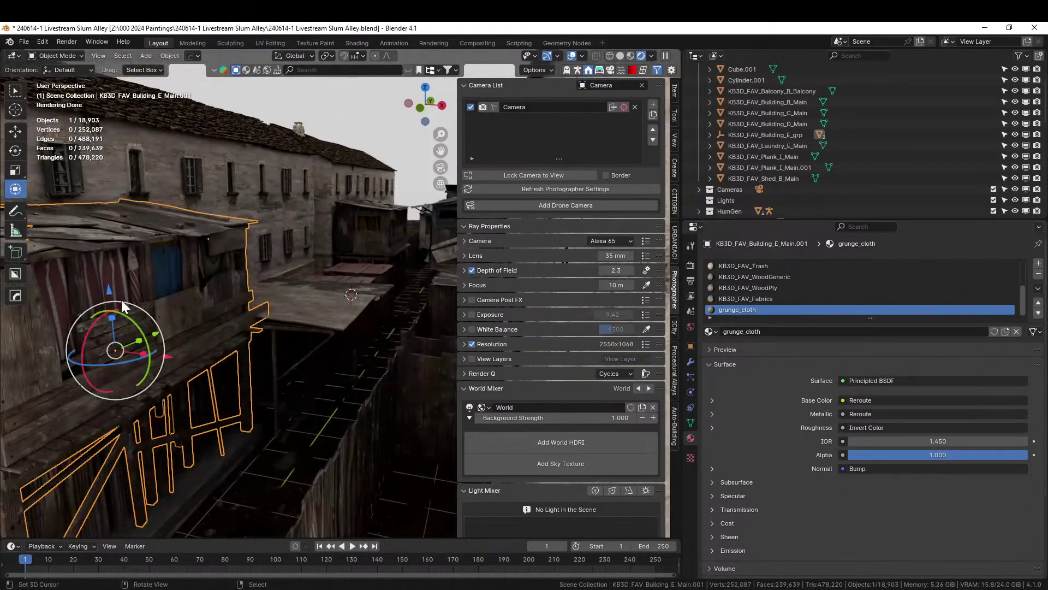
pyautogui.moveTo(404, 350); pyautogui.dragTo(271, 406, button='middle')
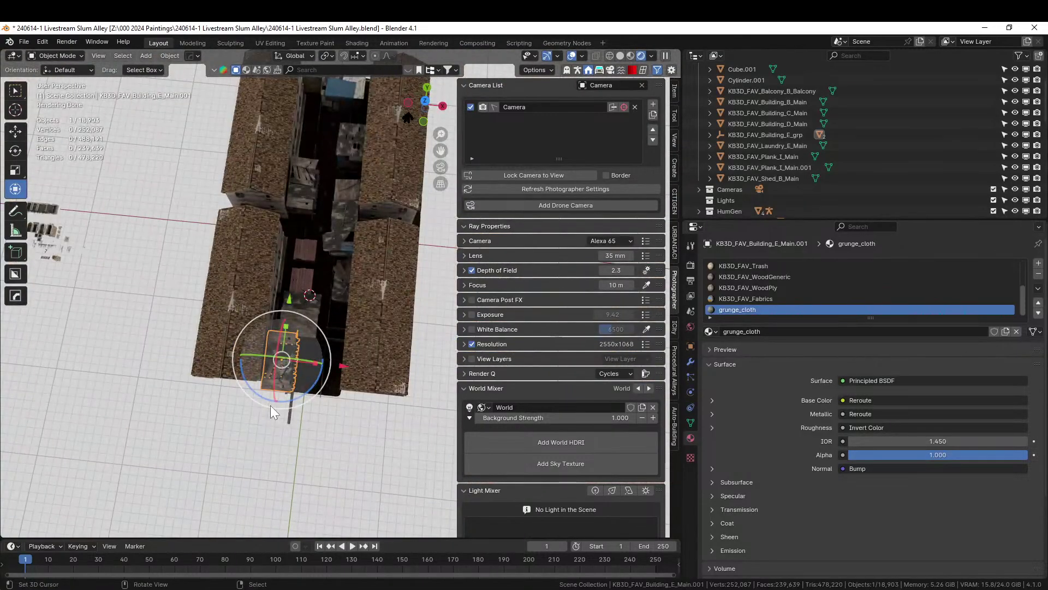
pyautogui.click(314, 385)
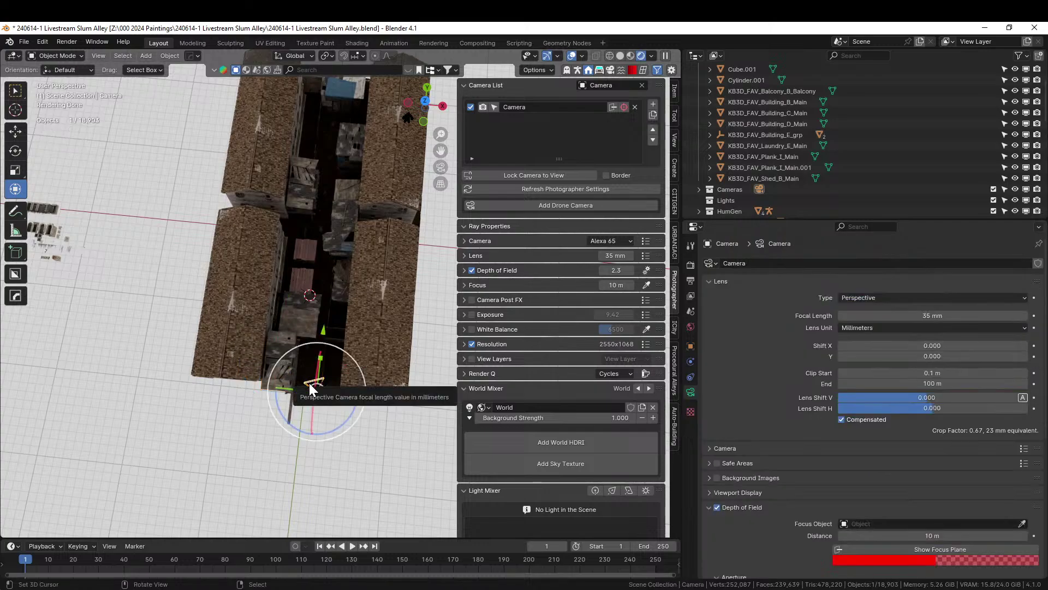
pyautogui.click(339, 330)
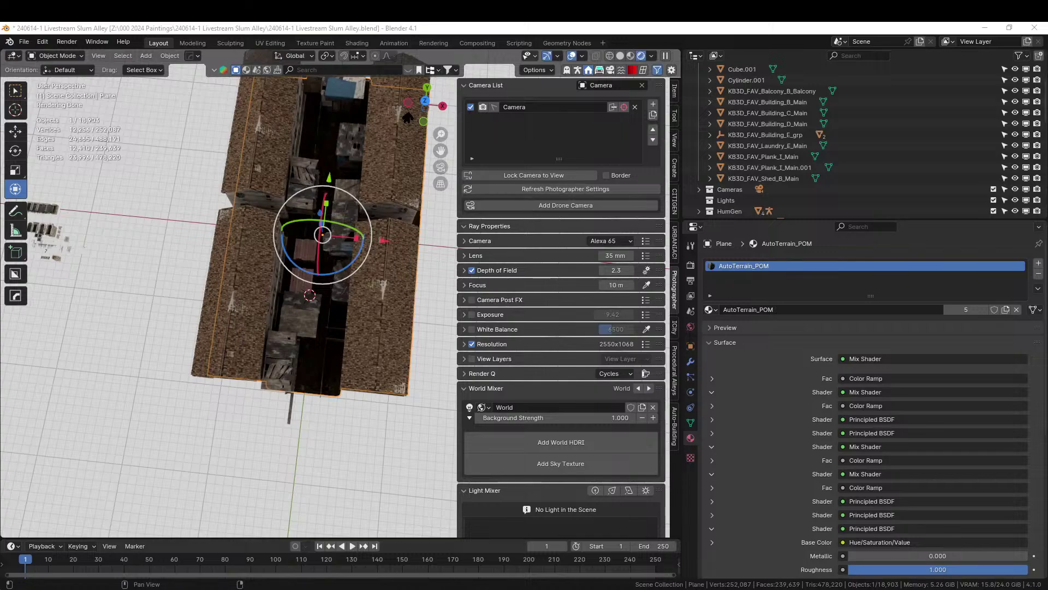
pyautogui.moveTo(149, 47); pyautogui.dragTo(773, 264)
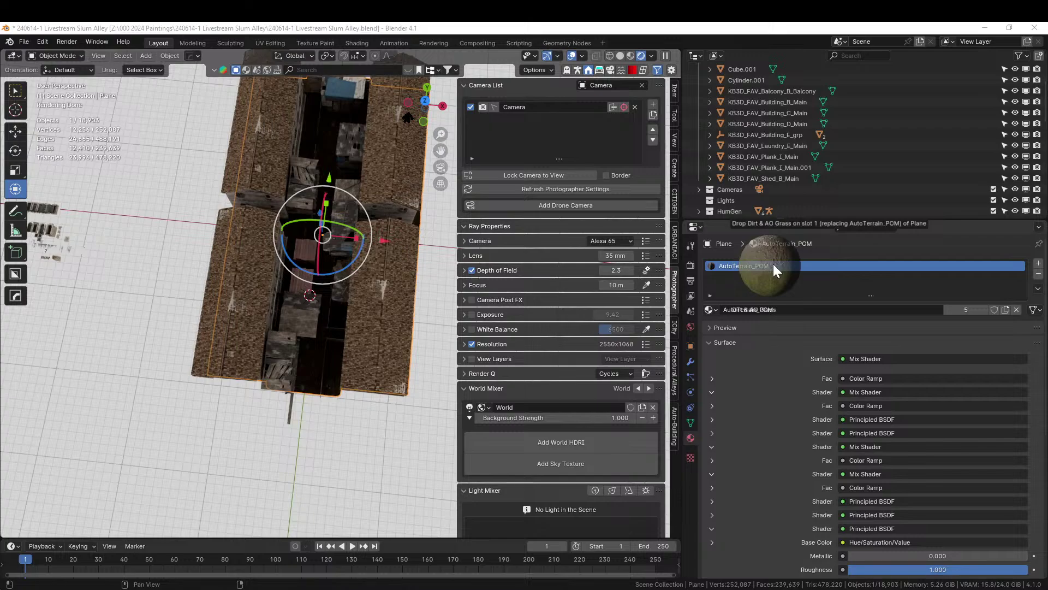
pyautogui.moveTo(773, 263); pyautogui.dragTo(773, 264)
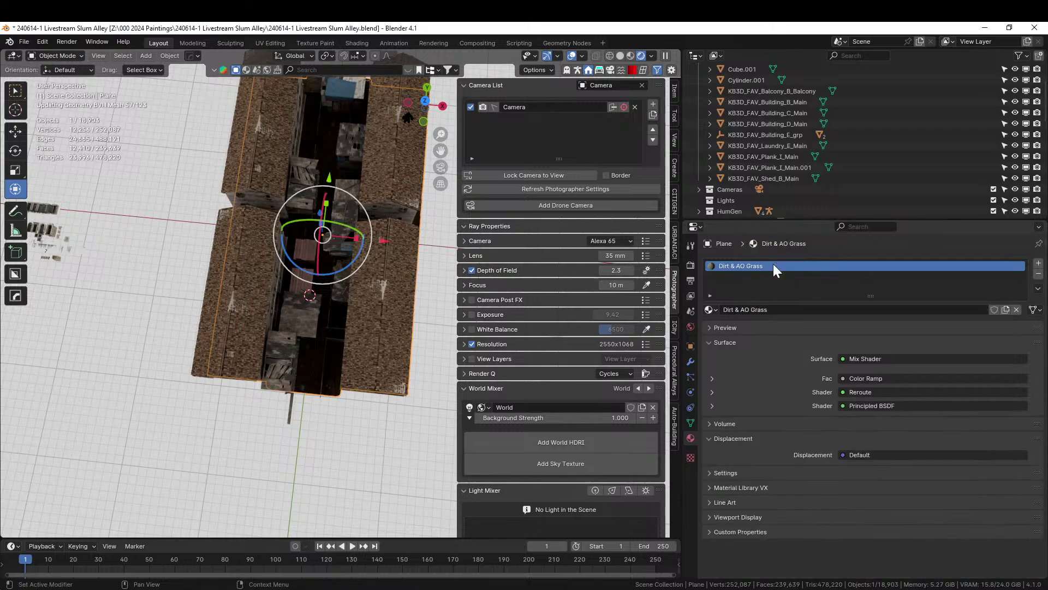
# Examine the ground's new material along the alley from above, at ground level and from its open front end
pyautogui.scroll(7, 253, 286)
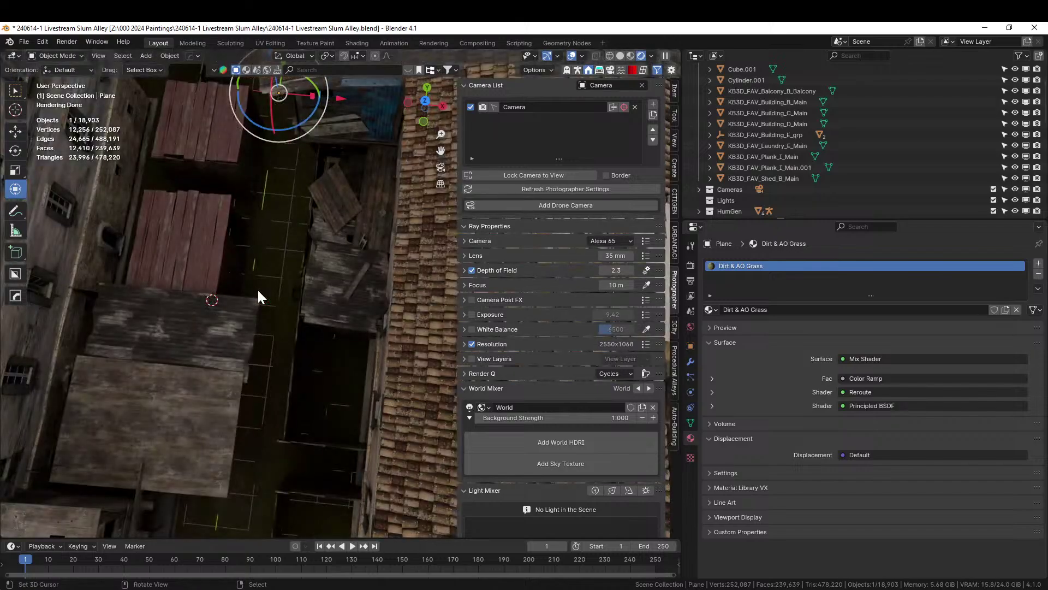
pyautogui.moveTo(271, 290); pyautogui.dragTo(325, 133, button='middle')
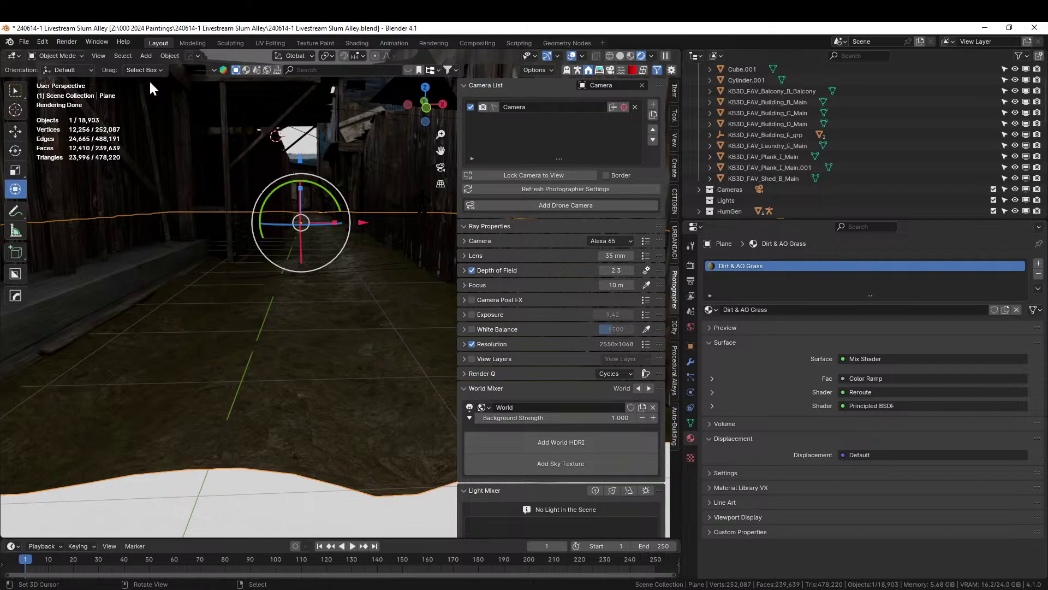
pyautogui.moveTo(271, 275); pyautogui.dragTo(234, 358, button='middle')
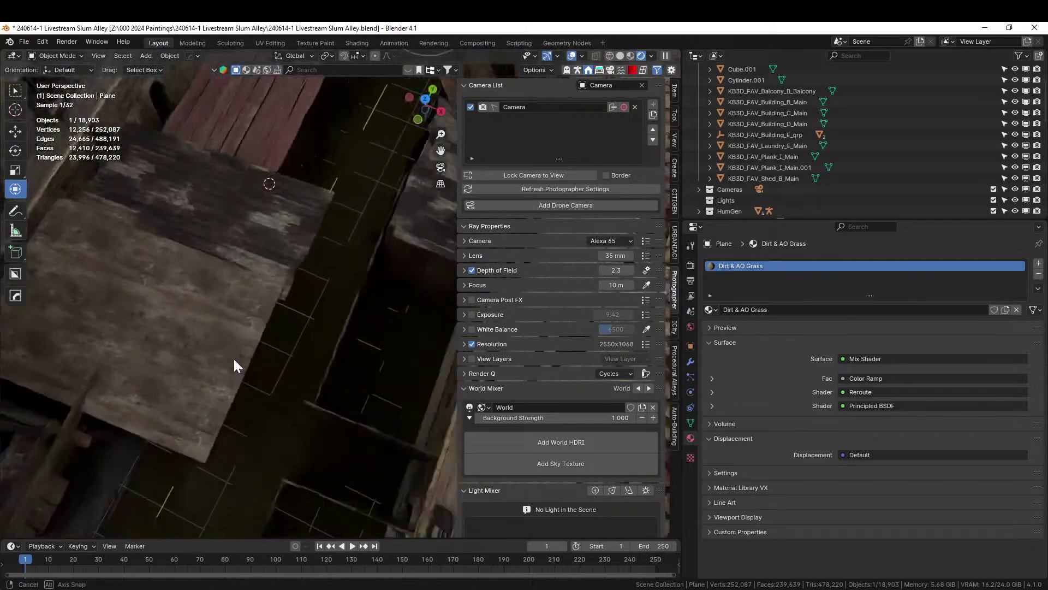
pyautogui.scroll(-5, 233, 359)
pyautogui.scroll(-5, 254, 322)
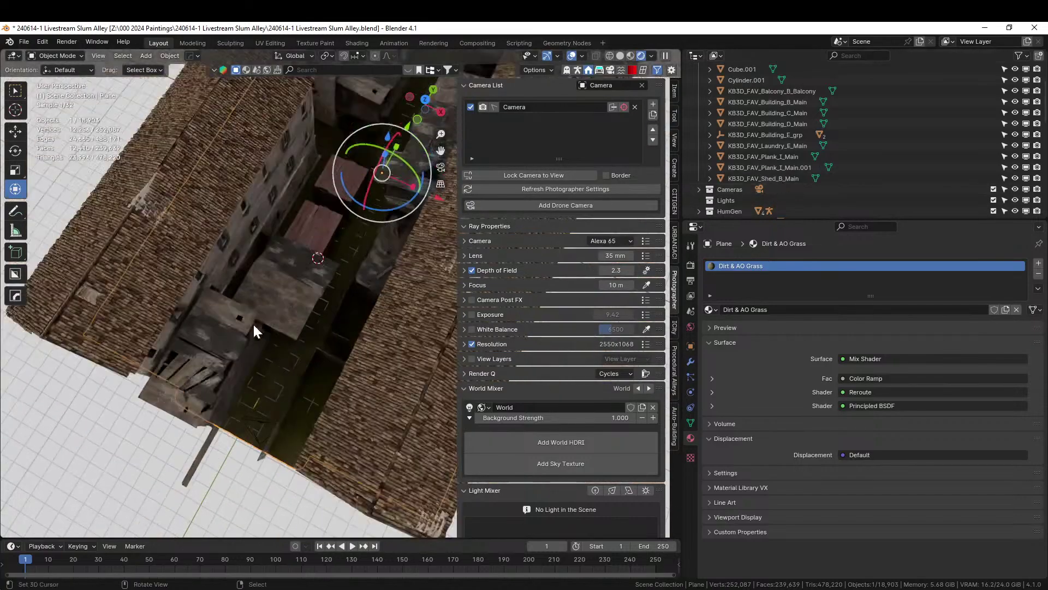
pyautogui.moveTo(253, 321); pyautogui.dragTo(289, 266, button='middle')
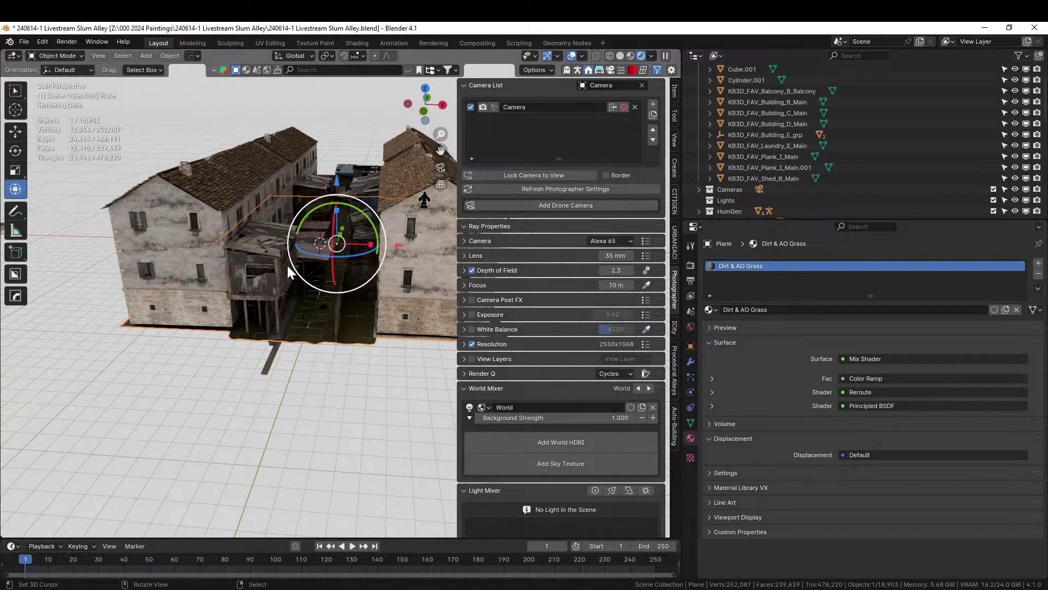
pyautogui.scroll(2, 874, 142)
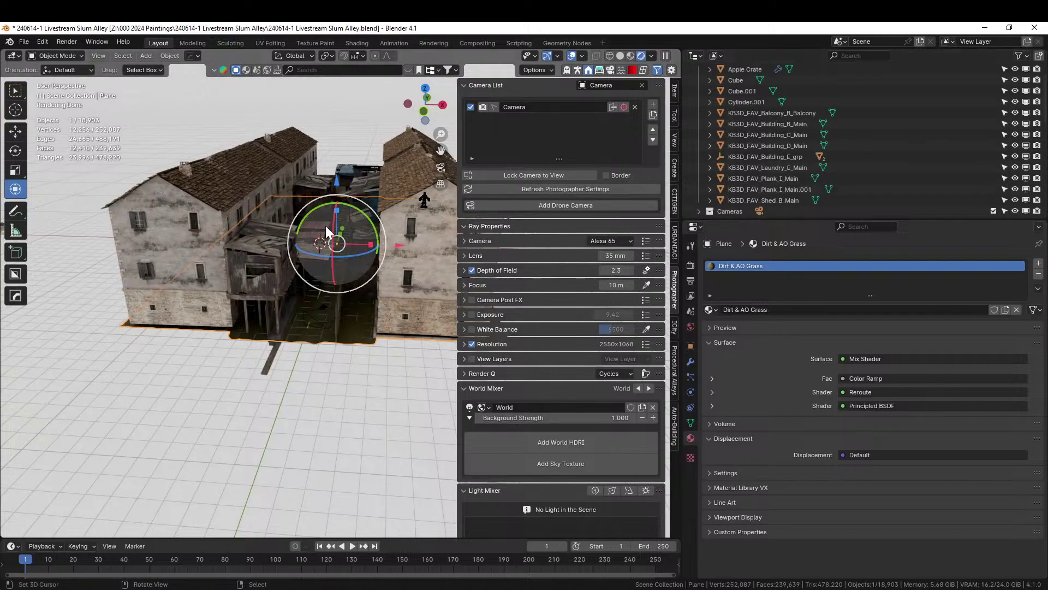
pyautogui.moveTo(325, 225)
pyautogui.mouseDown(button='middle')
pyautogui.moveTo(313, 272)
pyautogui.moveTo(214, 313)
pyautogui.moveTo(217, 326)
pyautogui.moveTo(347, 234)
pyautogui.moveTo(335, 241)
pyautogui.mouseUp(button='middle')
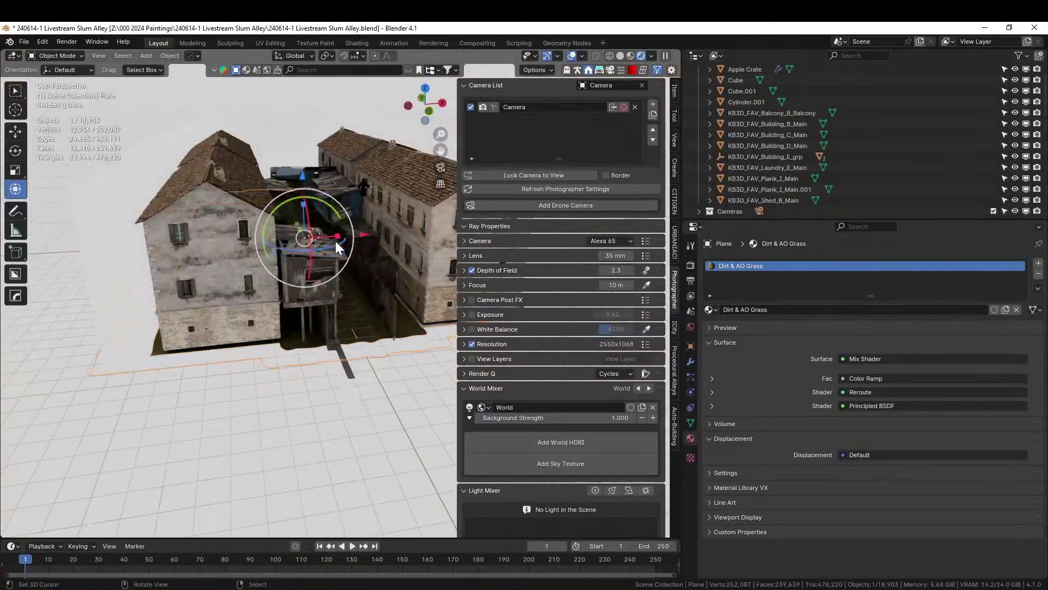
pyautogui.scroll(2, 335, 241)
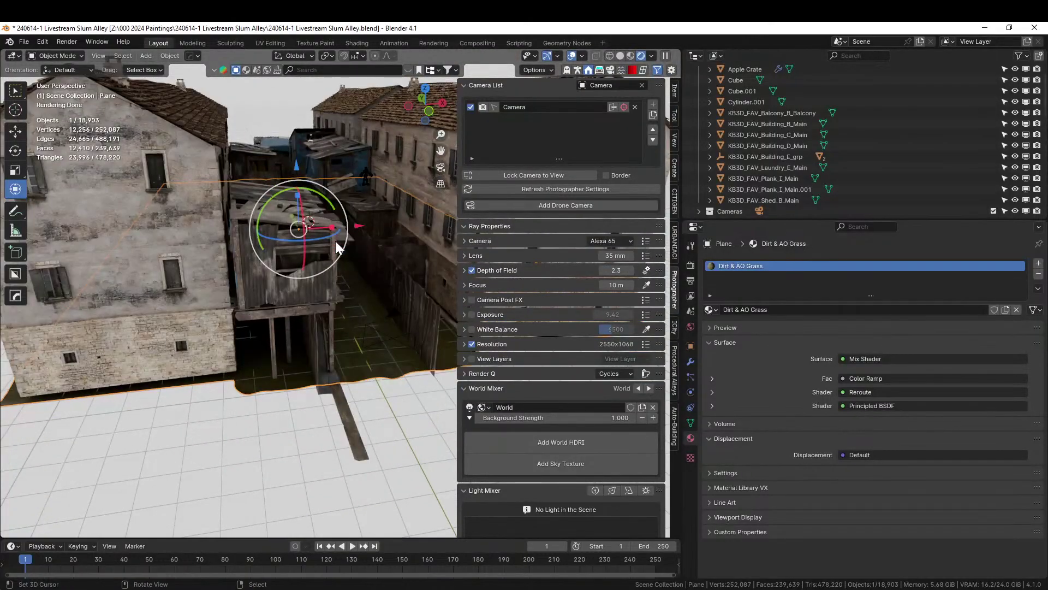
pyautogui.scroll(4, 319, 368)
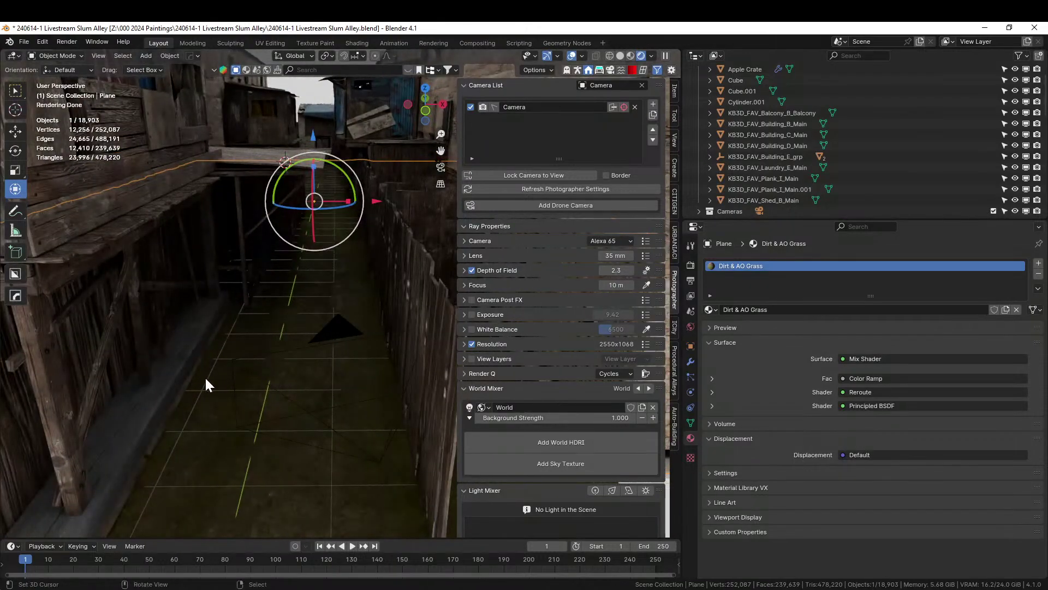
pyautogui.scroll(-2, 205, 376)
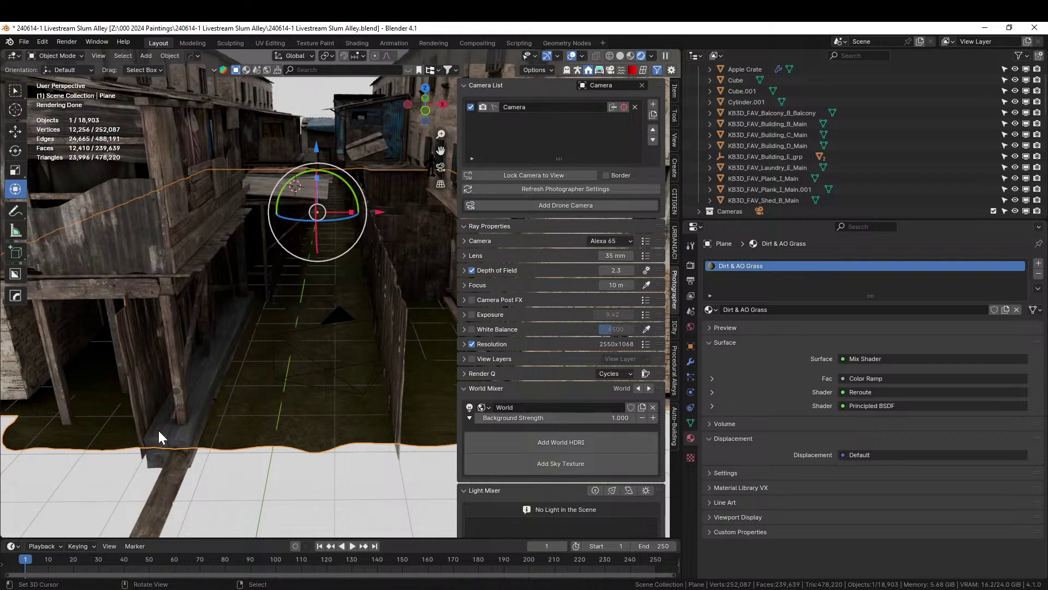
# Switch the viewport to solid shading and view the whole alley from above
pyautogui.click(142, 394)
pyautogui.press('z')
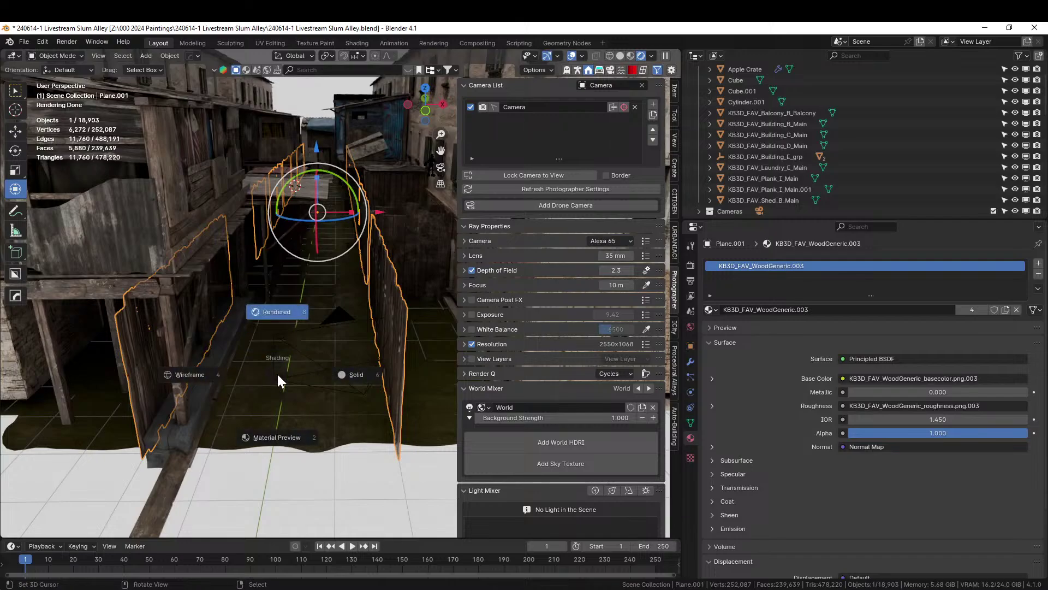
pyautogui.press('s')
pyautogui.moveTo(255, 228); pyautogui.dragTo(307, 205, button='middle')
pyautogui.scroll(-5, 307, 205)
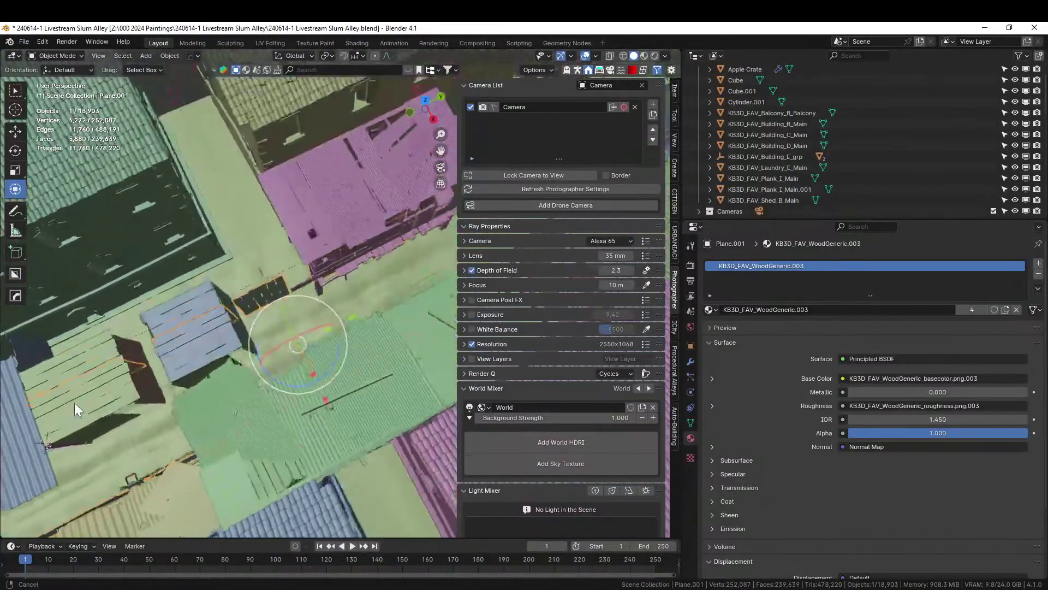
pyautogui.scroll(-3, 307, 204)
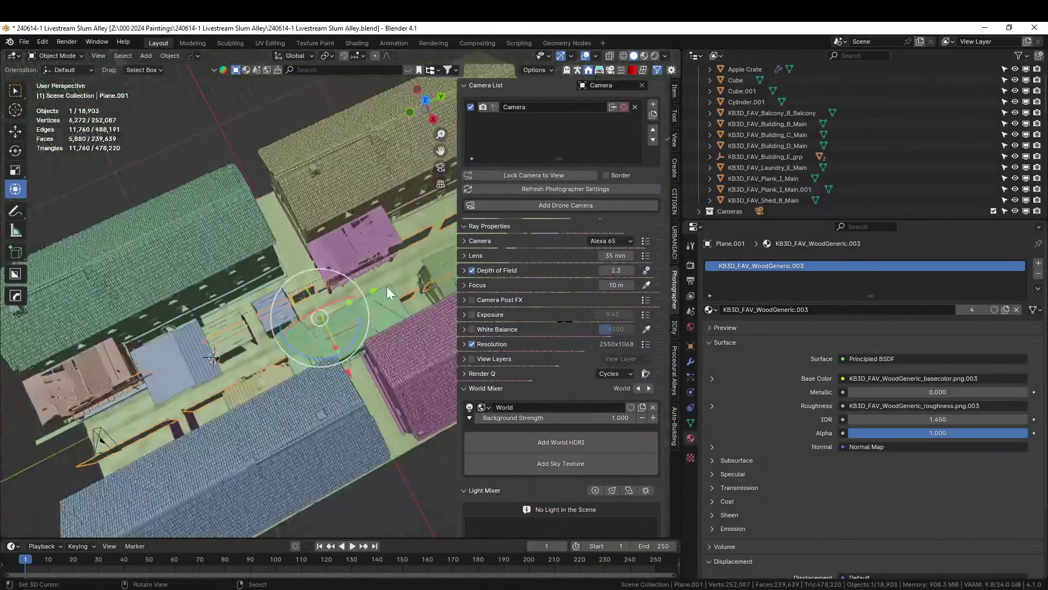
# Select the four large tile-roofed houses lining the alley and move them to a new collection named Houses
pyautogui.click(161, 260)
pyautogui.keyDown('shift'); pyautogui.click(334, 196); pyautogui.keyUp('shift')
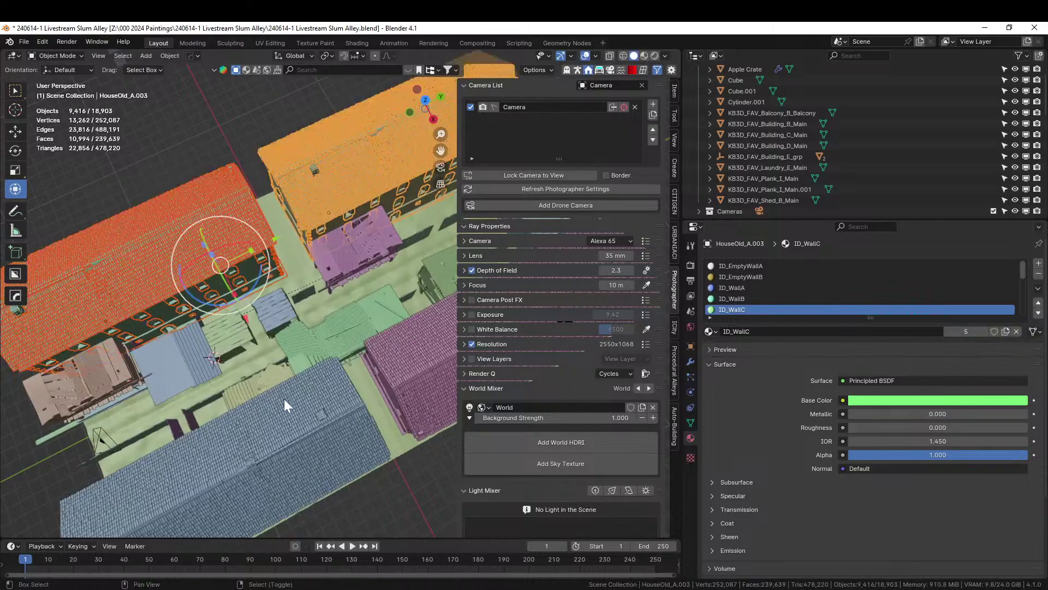
pyautogui.keyDown('shift'); pyautogui.click(284, 399); pyautogui.keyUp('shift')
pyautogui.keyDown('shift'); pyautogui.click(427, 347); pyautogui.keyUp('shift')
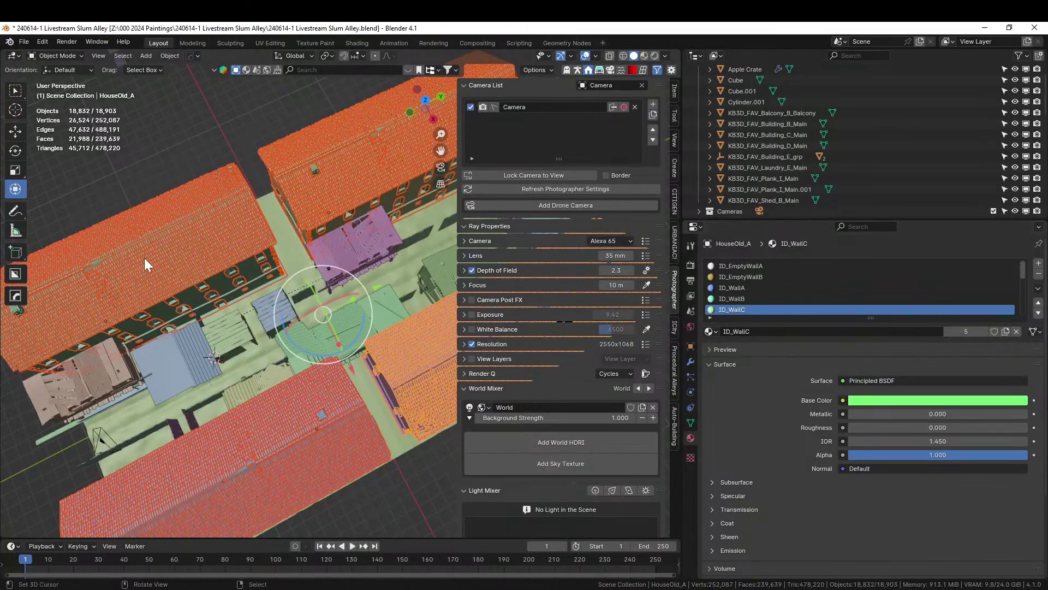
pyautogui.scroll(-10, 805, 160)
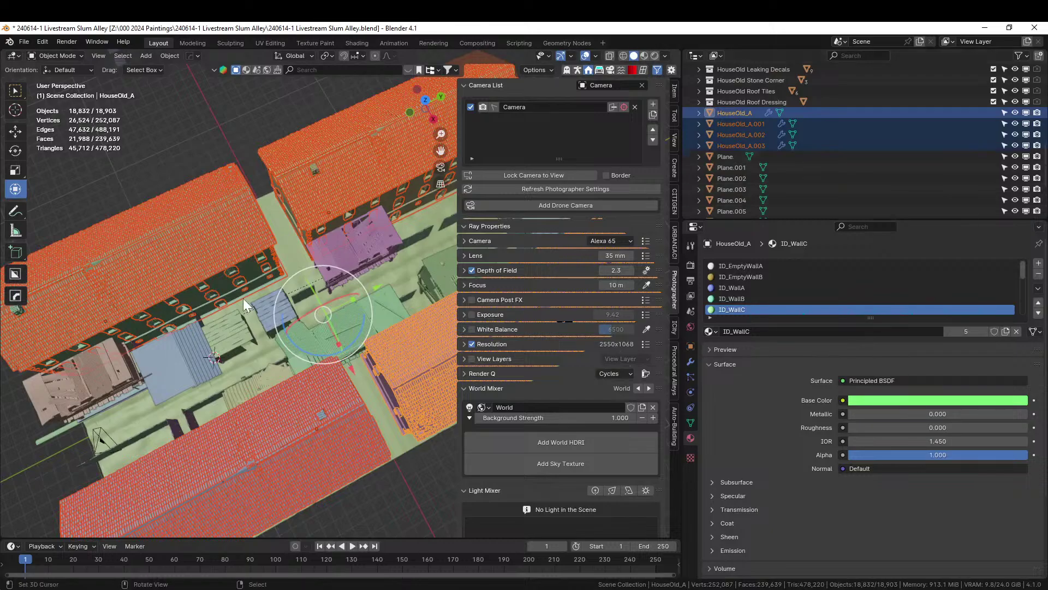
pyautogui.press('m')
pyautogui.click(191, 303)
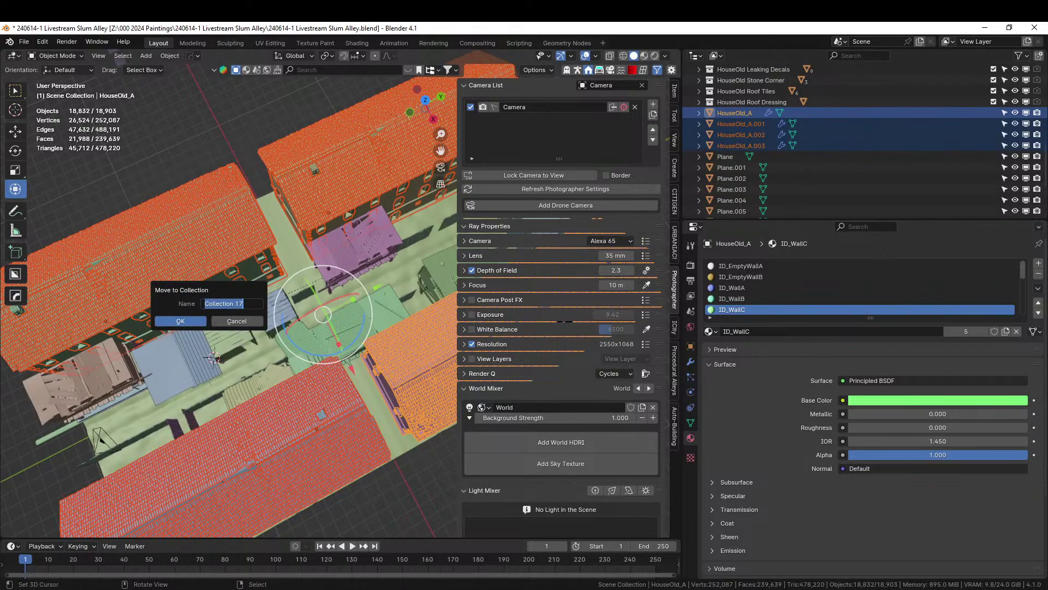
pyautogui.write('Houses')
pyautogui.press('Return')
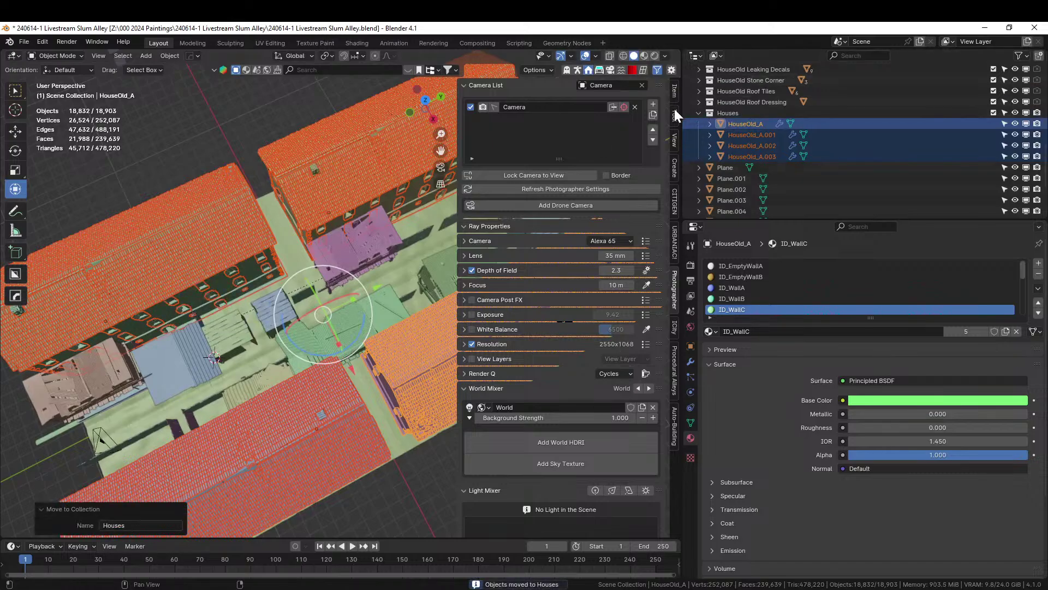
pyautogui.click(698, 113)
# Create a new collection in the scene and name it Upward Obstructions
pyautogui.scroll(3, 759, 131)
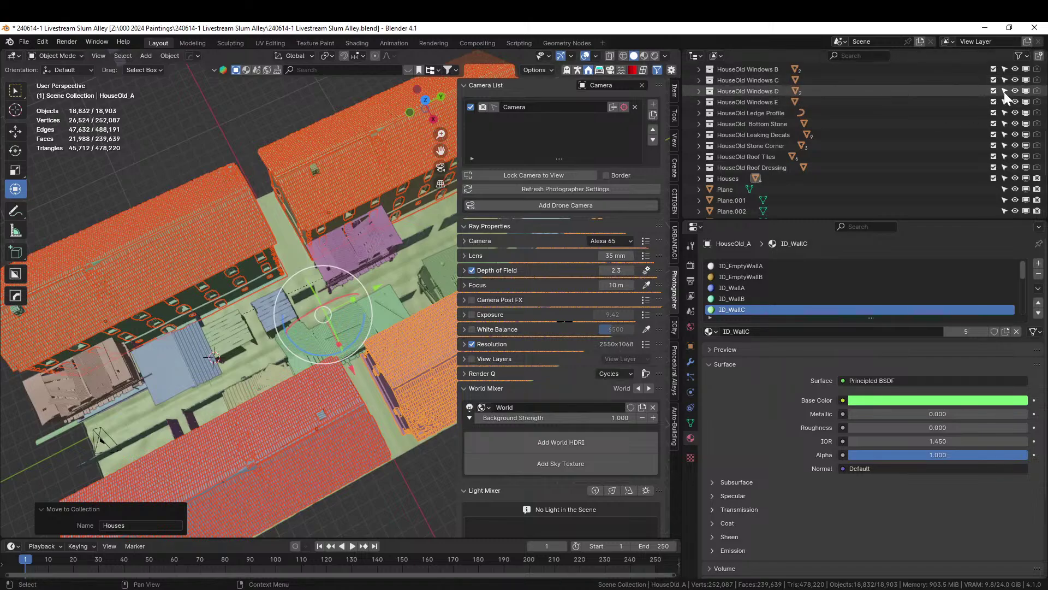
pyautogui.click(1039, 56)
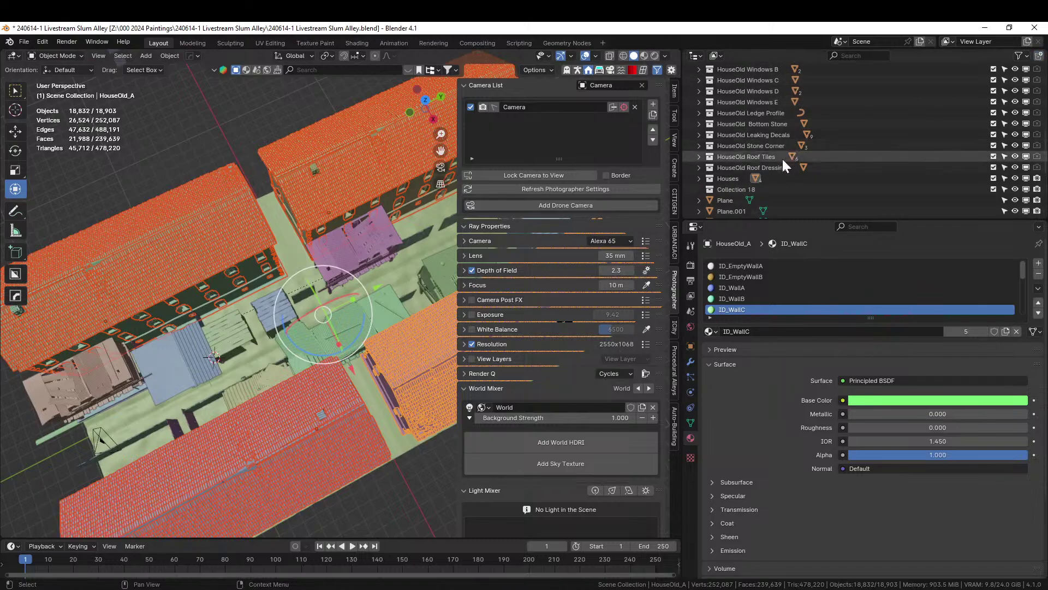
pyautogui.doubleClick(732, 188)
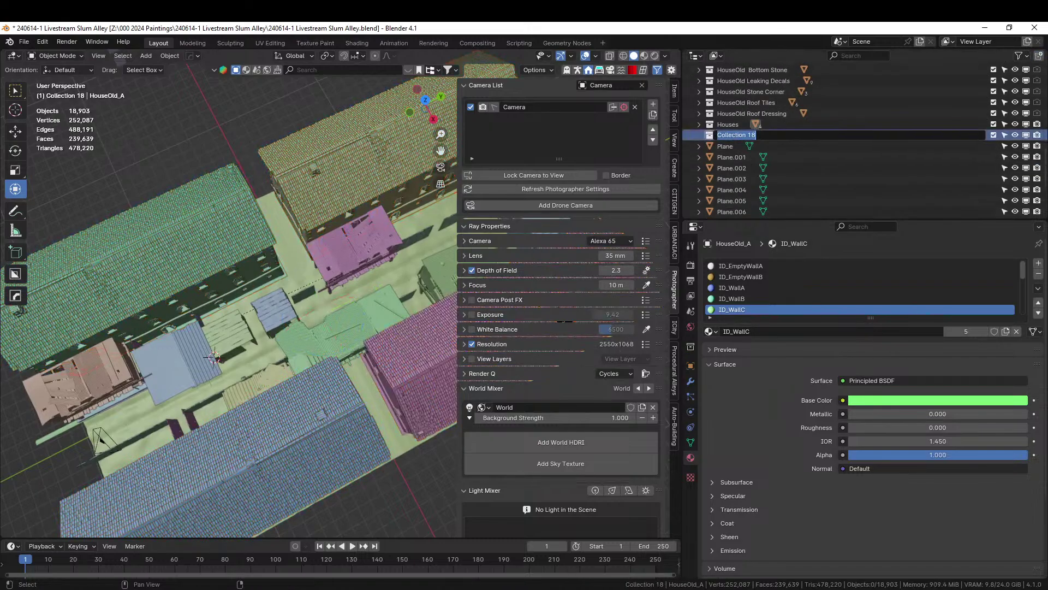
pyautogui.write('Upward Obstructions')
pyautogui.press('Return')
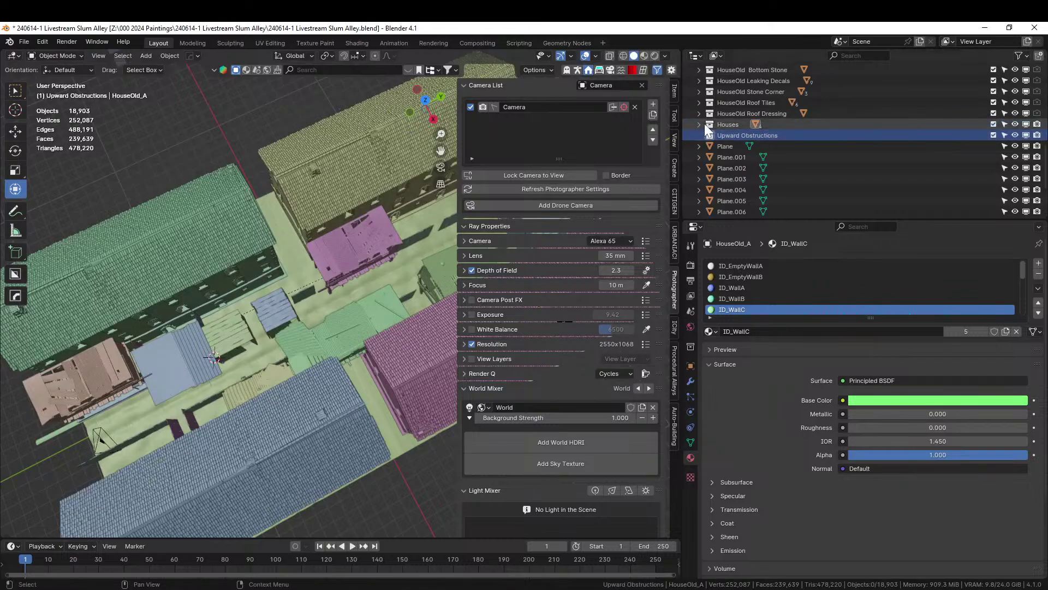
# Nest the Houses collection inside Upward Obstructions and save the file
pyautogui.click(709, 123)
pyautogui.moveTo(709, 124); pyautogui.dragTo(727, 139)
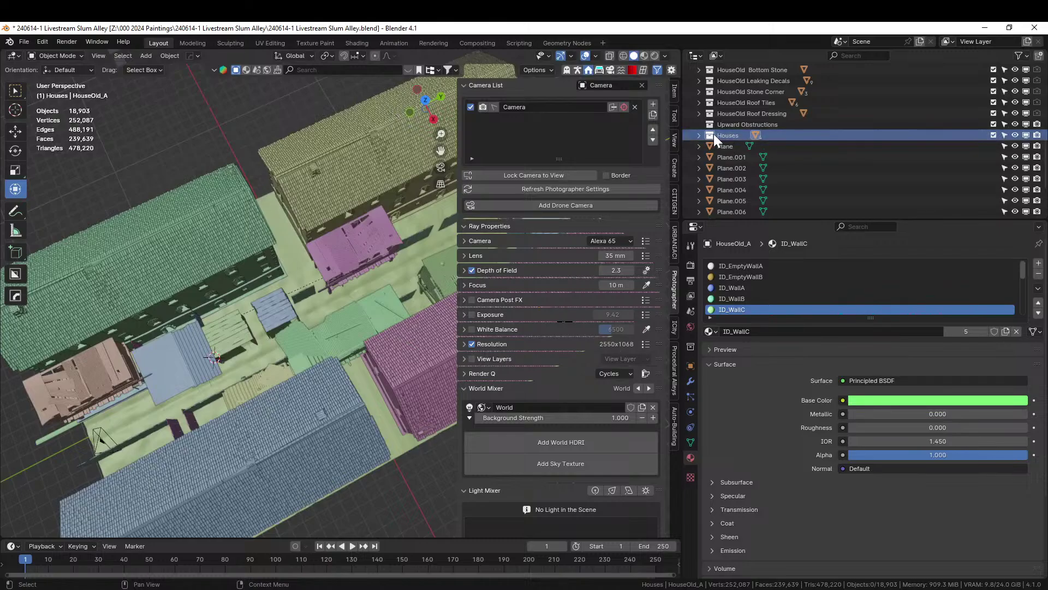
pyautogui.moveTo(713, 133); pyautogui.dragTo(740, 125)
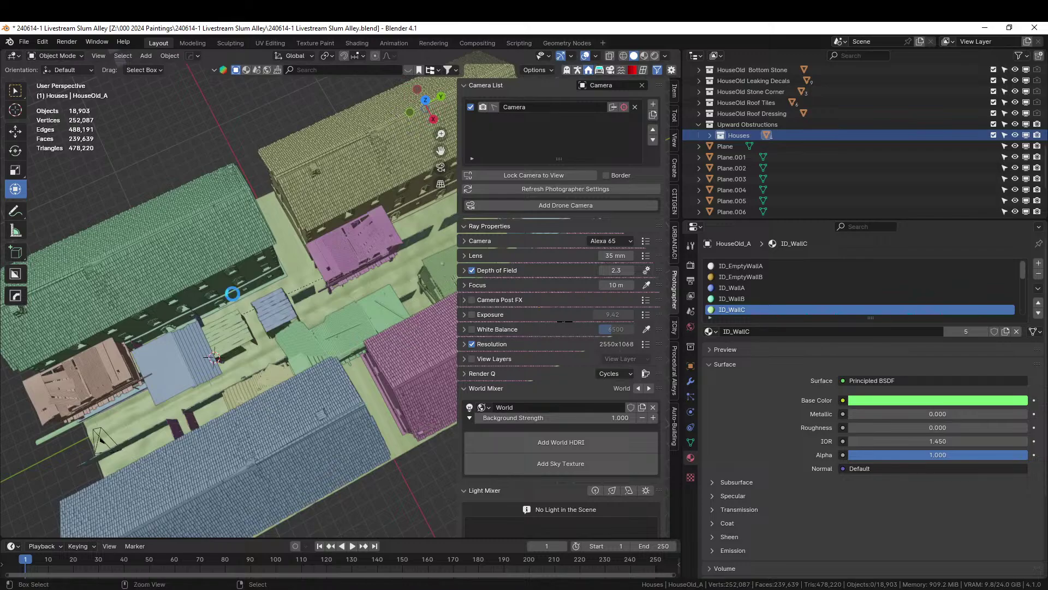
pyautogui.hotkey('ctrl', 's')
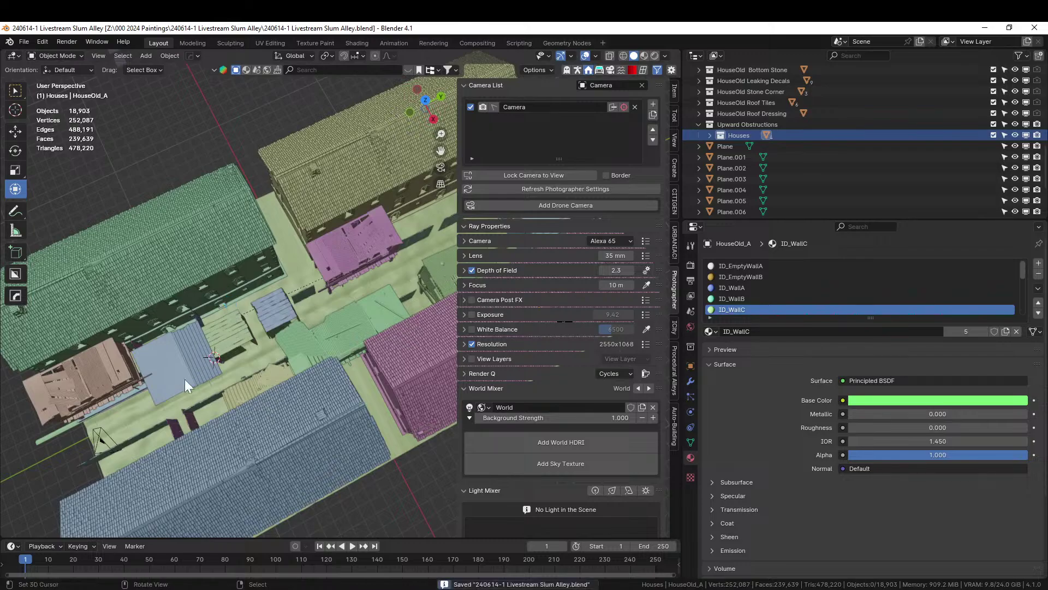
# Move the two long walkway planks at the alley's front into the Upward Obstructions collection
pyautogui.click(47, 435)
pyautogui.moveTo(70, 429); pyautogui.dragTo(289, 310, button='middle')
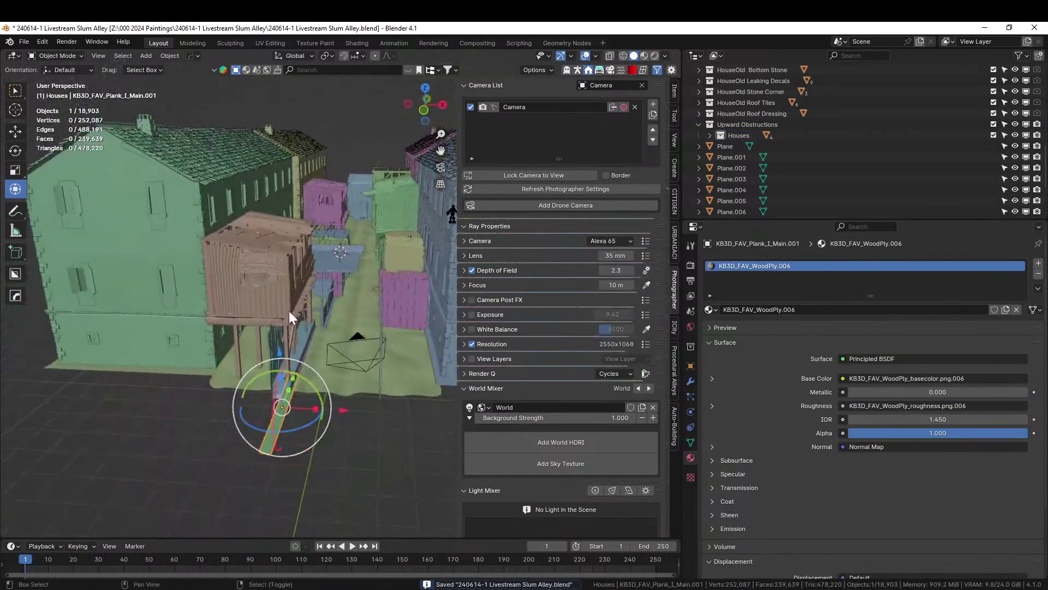
pyautogui.scroll(5, 294, 343)
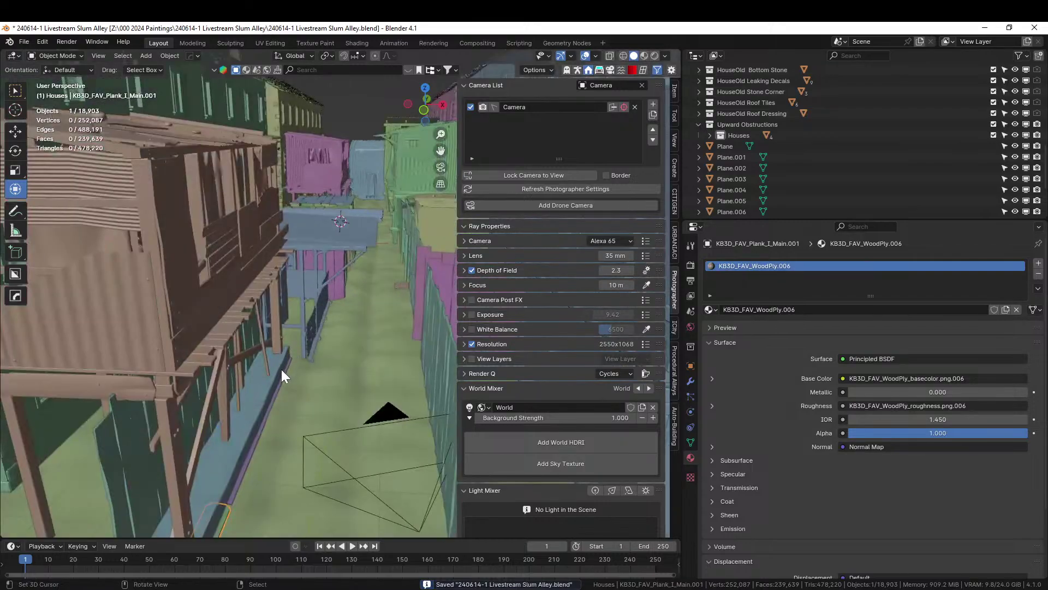
pyautogui.keyDown('shift'); pyautogui.click(254, 444); pyautogui.keyUp('shift')
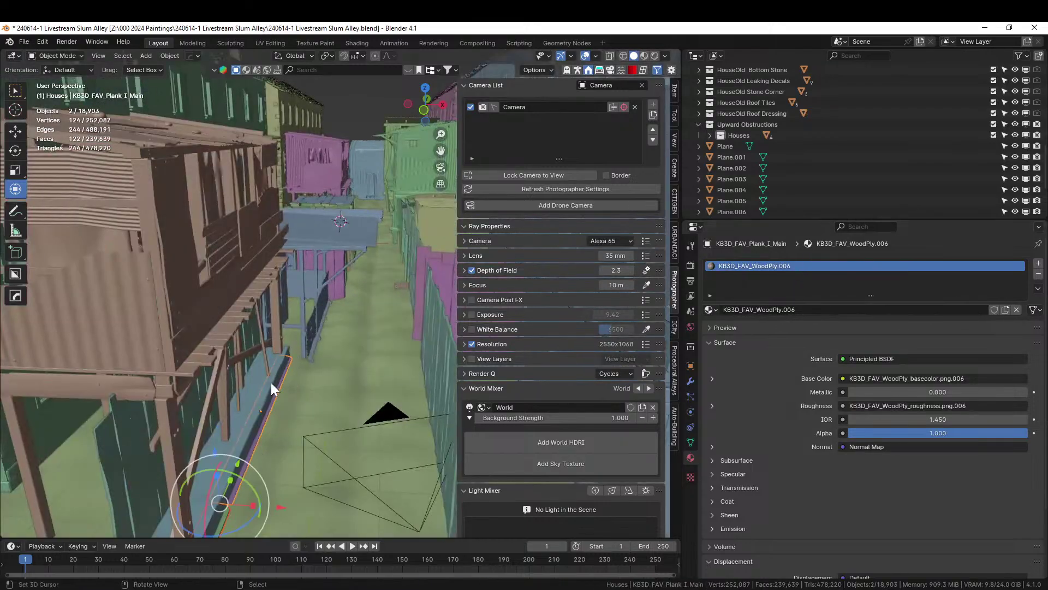
pyautogui.press('m')
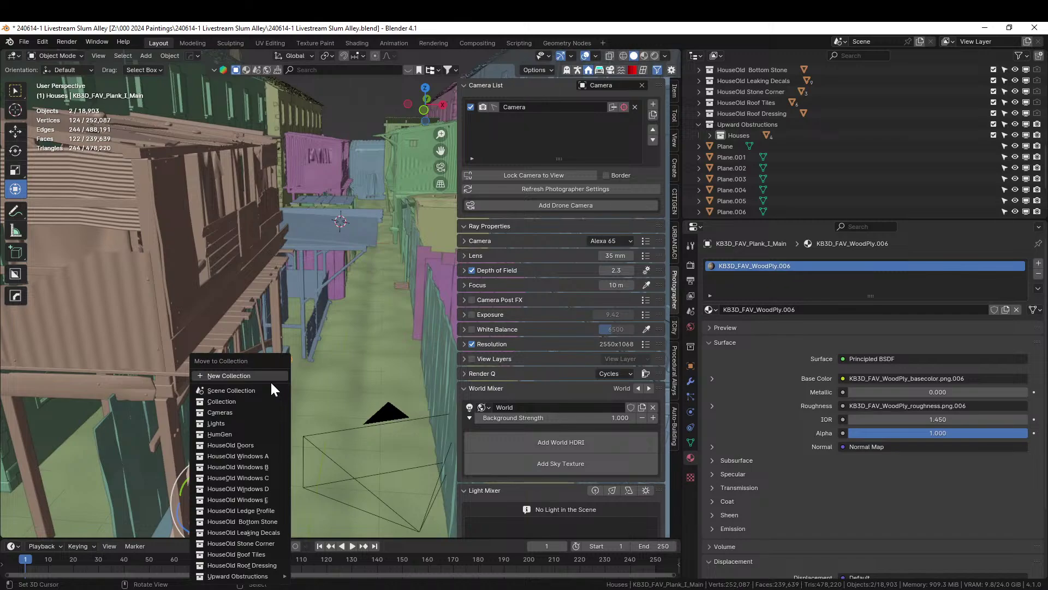
pyautogui.moveTo(251, 577)
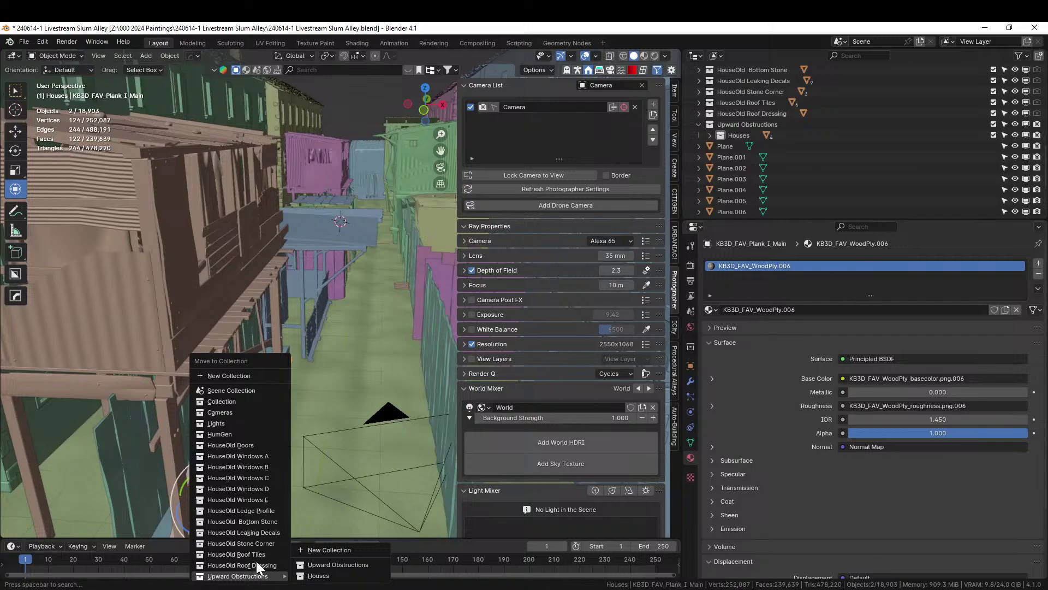
pyautogui.click(334, 565)
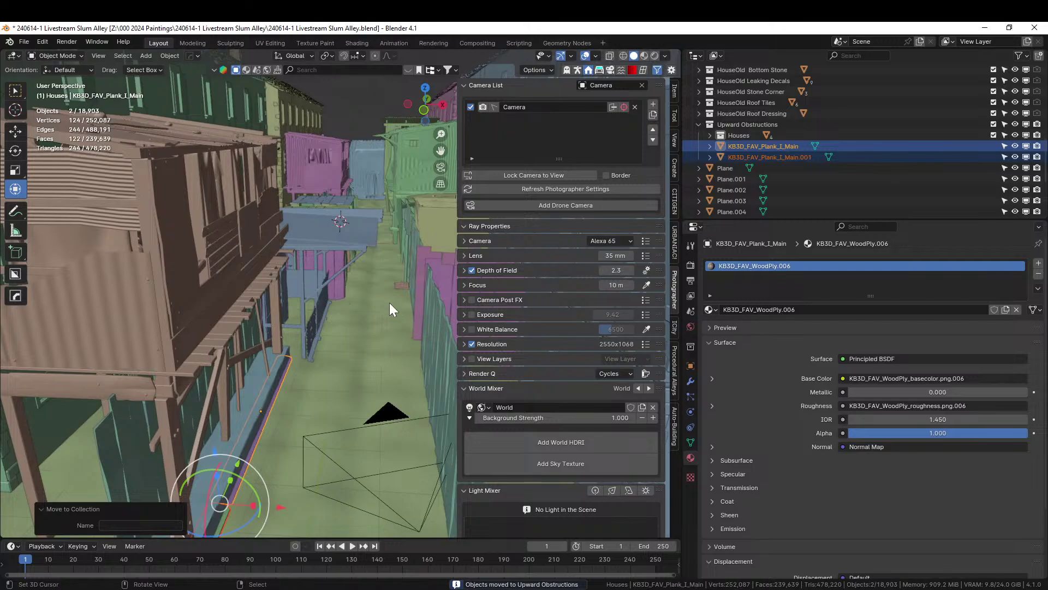
# Move the alley fence, the two plank fence panels and the brick end wall to a new top-level collection named Fences
pyautogui.click(437, 338)
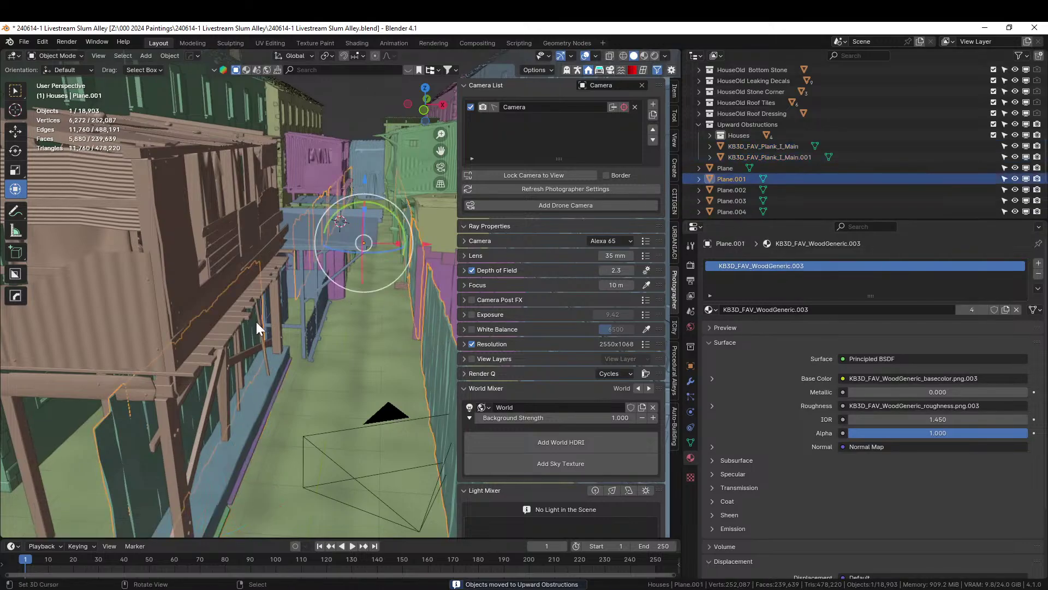
pyautogui.moveTo(305, 329); pyautogui.dragTo(293, 352, button='middle')
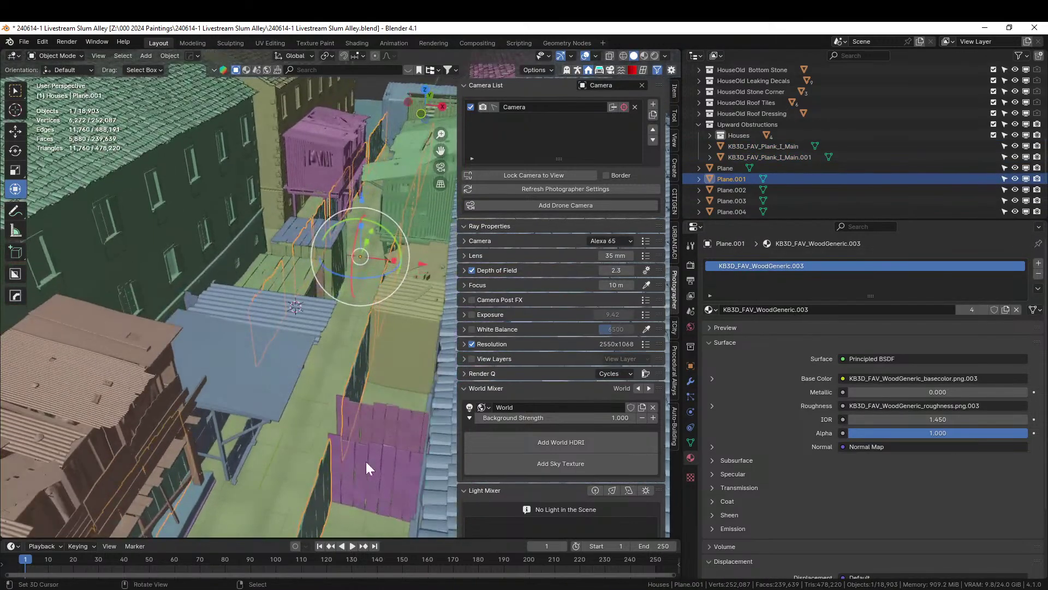
pyautogui.keyDown('shift'); pyautogui.click(384, 425); pyautogui.keyUp('shift')
pyautogui.keyDown('shift'); pyautogui.click(340, 395); pyautogui.keyUp('shift')
pyautogui.moveTo(339, 395); pyautogui.dragTo(4, 160, button='middle')
pyautogui.keyDown('shift'); pyautogui.click(284, 263); pyautogui.keyUp('shift')
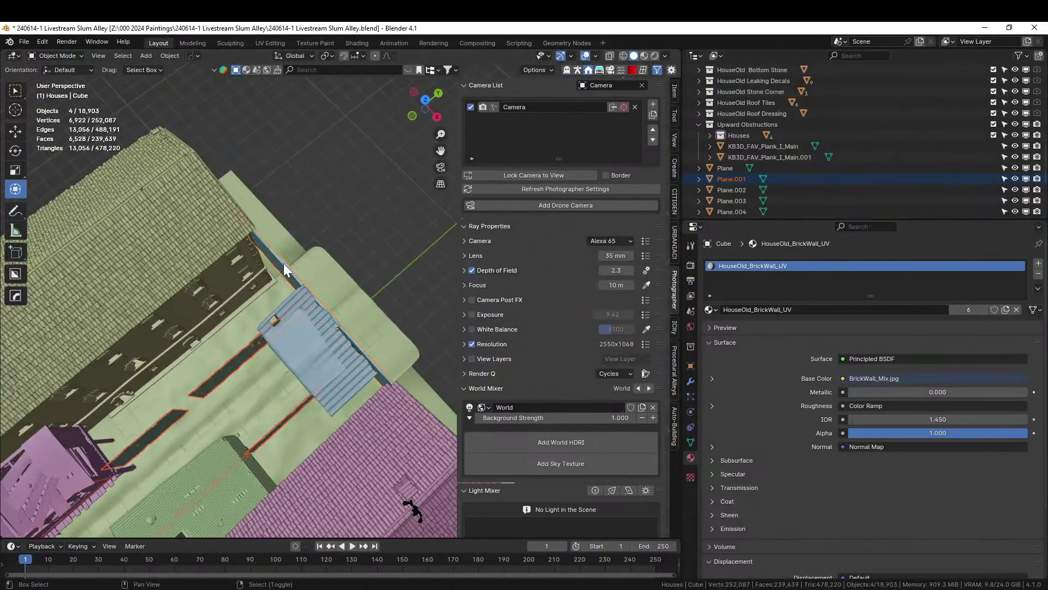
pyautogui.press('m')
pyautogui.moveTo(287, 263)
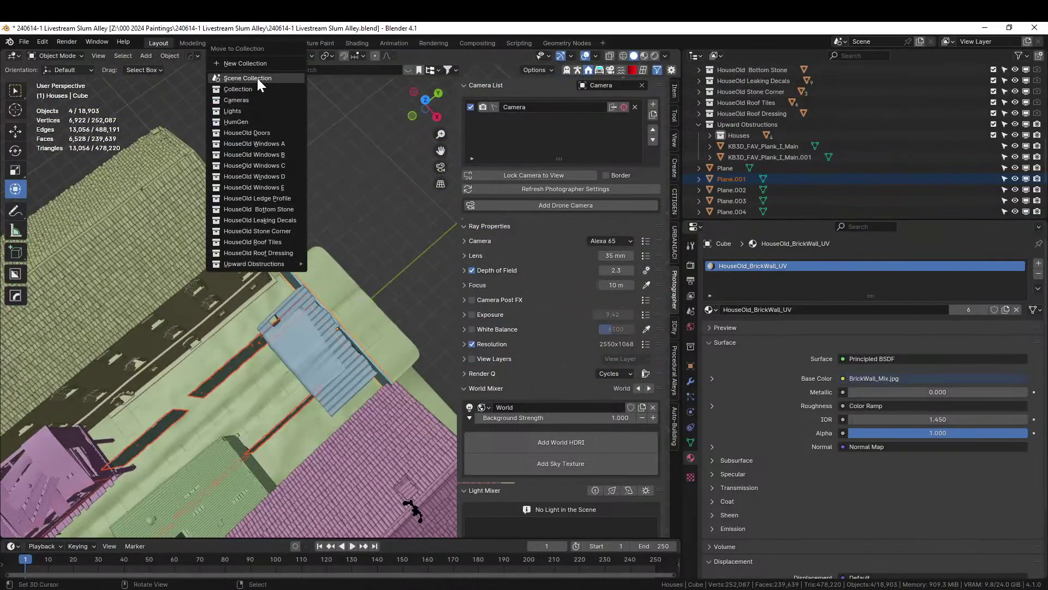
pyautogui.click(254, 64)
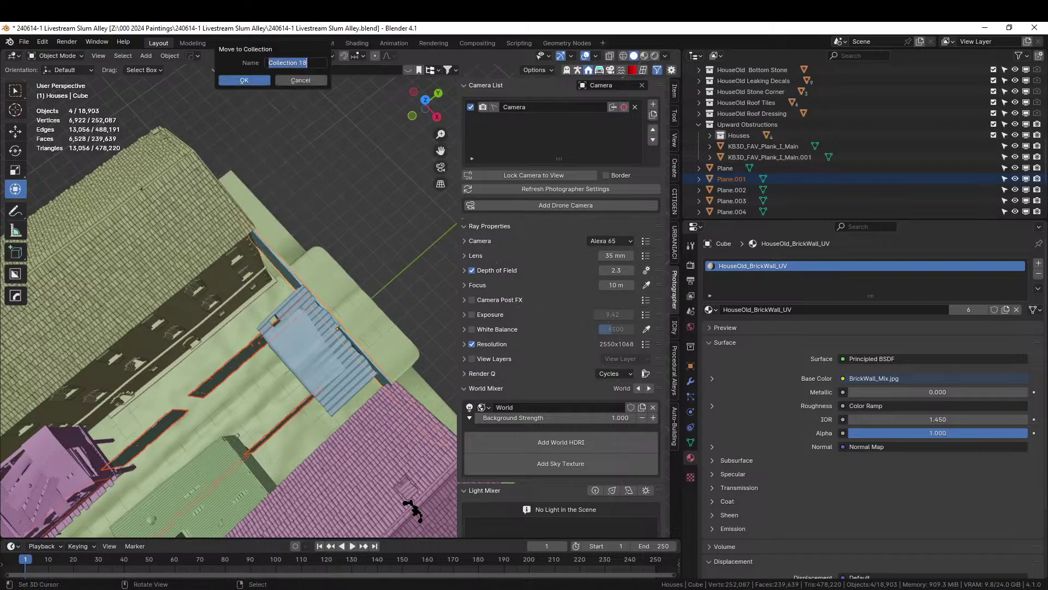
pyautogui.write('Fences')
pyautogui.press('Return')
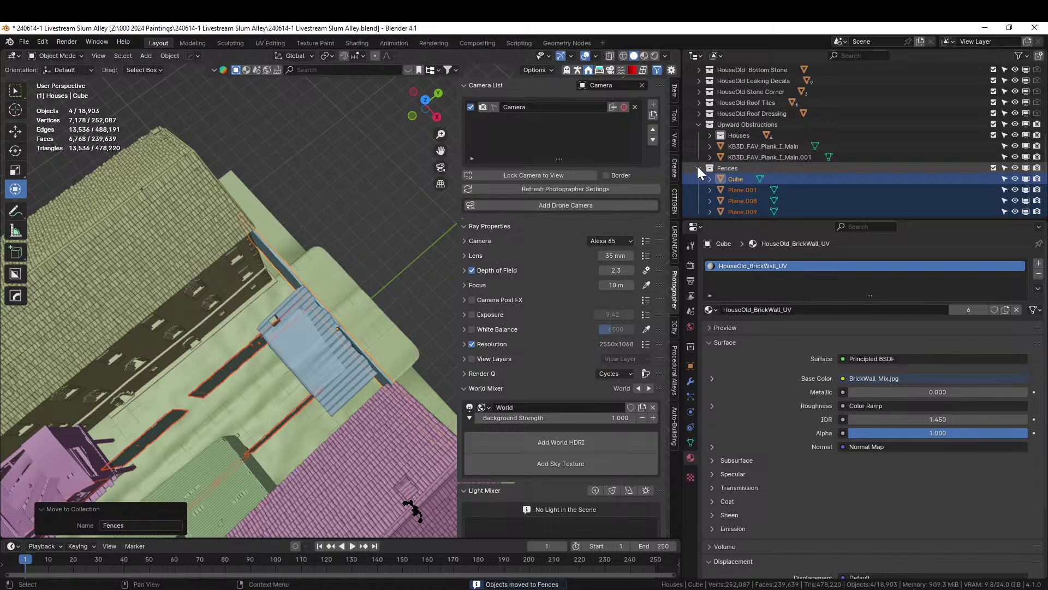
pyautogui.click(698, 168)
pyautogui.moveTo(723, 166)
pyautogui.mouseDown()
pyautogui.moveTo(746, 146)
pyautogui.moveTo(719, 173)
pyautogui.mouseUp()
# Move KB3D_FAV_Building_D_Main, KB3D_FAV_Shed_B_Main and the two plank roofs, Plane.004 and Plane.011, into the Upward Obstructions collection
pyautogui.moveTo(264, 343); pyautogui.dragTo(313, 259, button='middle')
pyautogui.scroll(5, 236, 313)
pyautogui.keyDown('shift'); pyautogui.moveTo(236, 313); pyautogui.dragTo(333, 297, button='middle'); pyautogui.keyUp('shift')
pyautogui.click(263, 305)
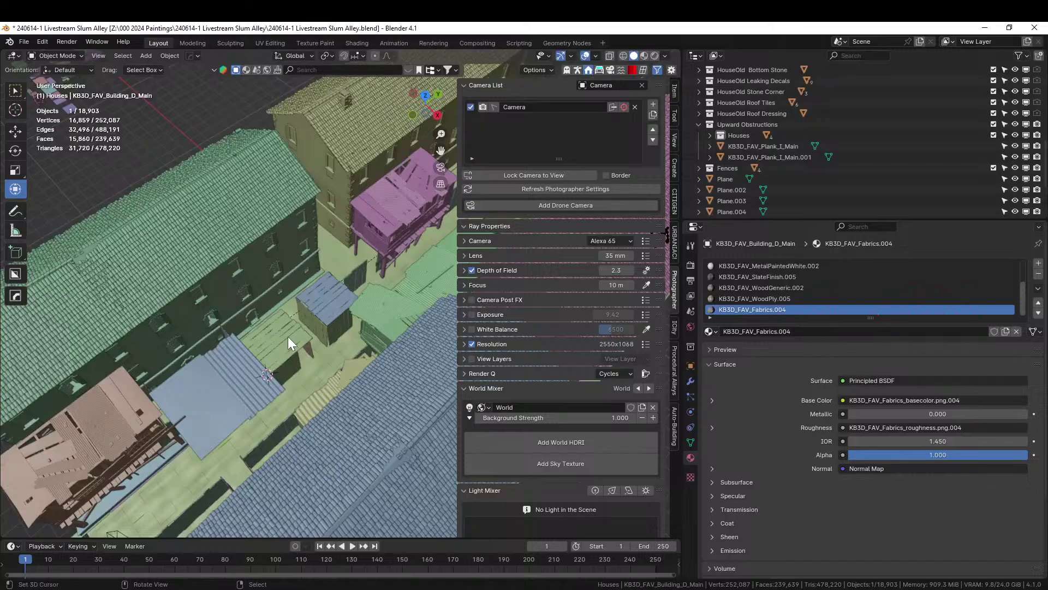
pyautogui.scroll(5, 287, 336)
pyautogui.keyDown('shift'); pyautogui.click(247, 369); pyautogui.keyUp('shift')
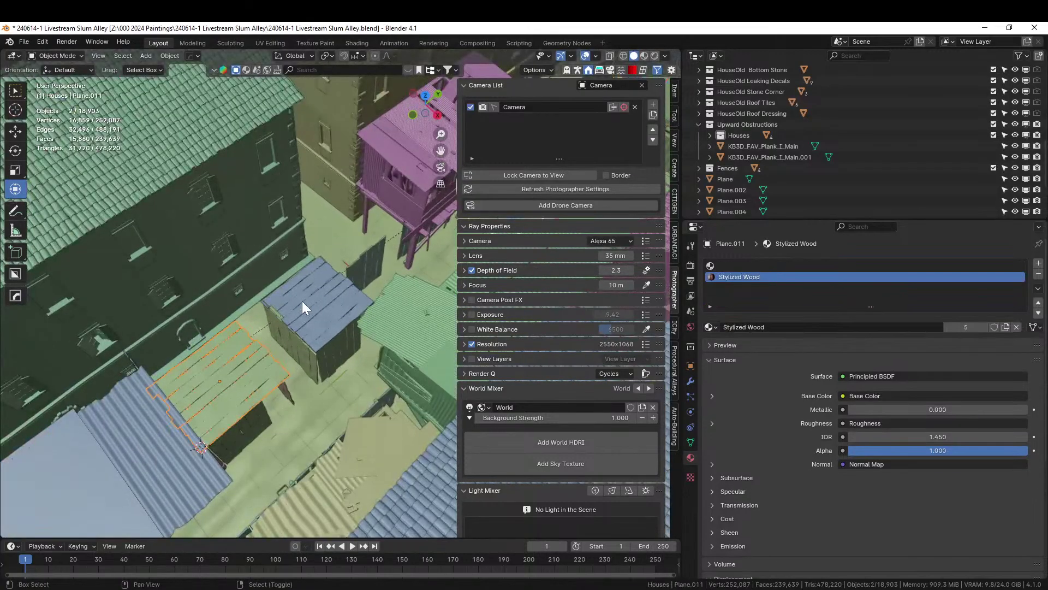
pyautogui.scroll(-4, 302, 300)
pyautogui.moveTo(302, 300); pyautogui.dragTo(69, 136, button='middle')
pyautogui.scroll(4, 327, 316)
pyautogui.keyDown('shift'); pyautogui.click(384, 318); pyautogui.keyUp('shift')
pyautogui.press('m')
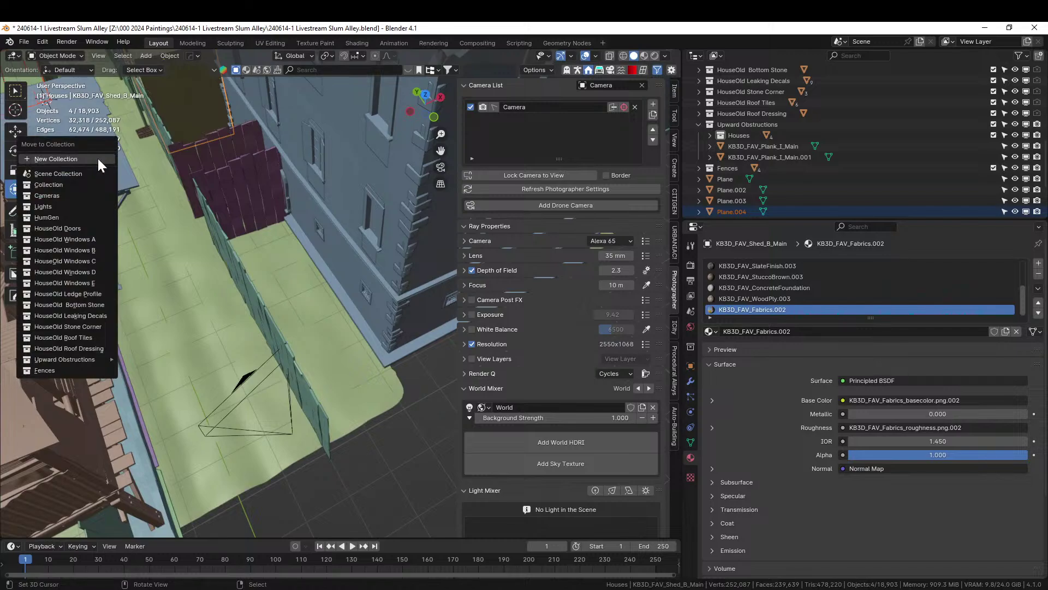
pyautogui.moveTo(86, 359)
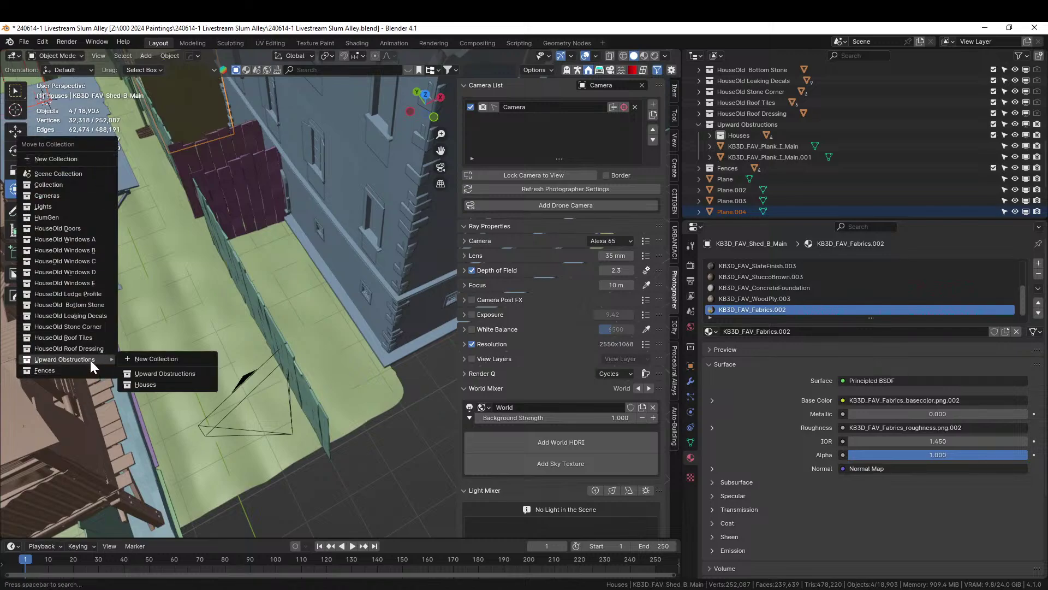
pyautogui.click(167, 373)
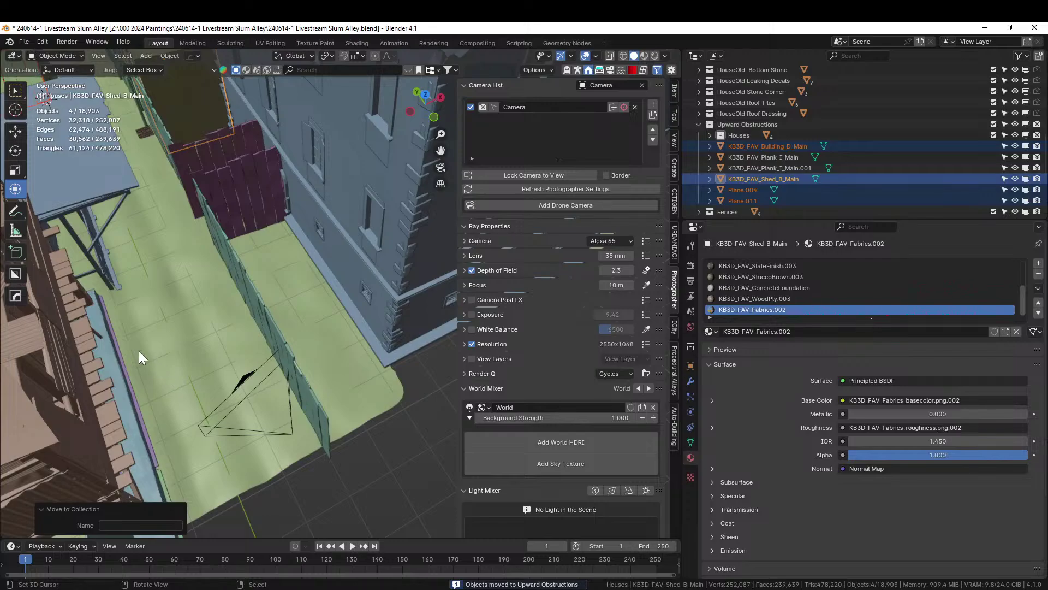
# Move the five plank walls Plane.002, Plane.003, Plane.005, Plane.010 and Plane.012 around the two plank roofs into the Fences collection
pyautogui.moveTo(237, 376); pyautogui.dragTo(295, 419, button='middle')
pyautogui.scroll(3, 169, 413)
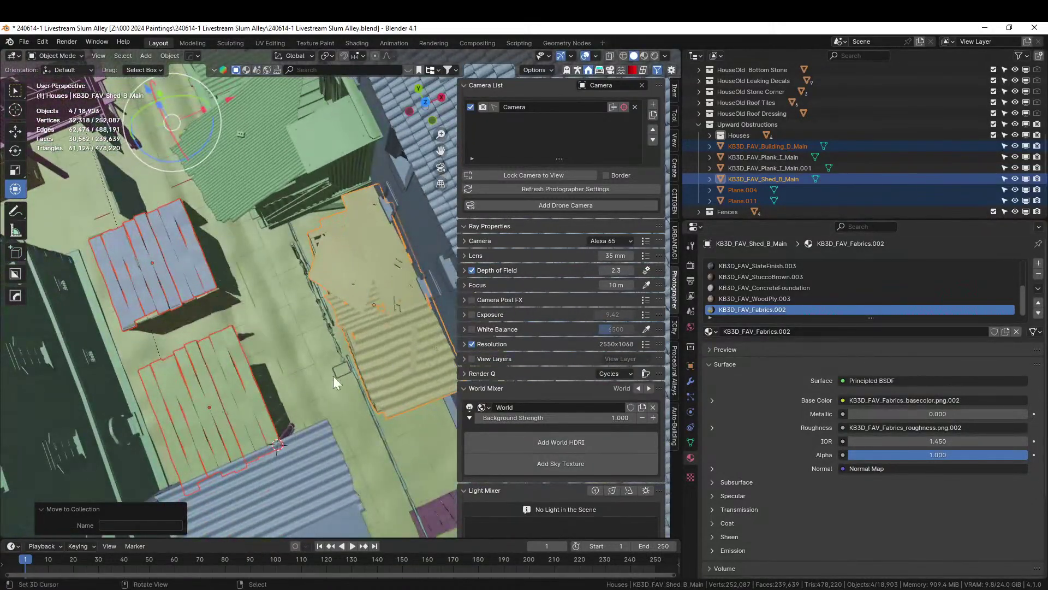
pyautogui.click(267, 382)
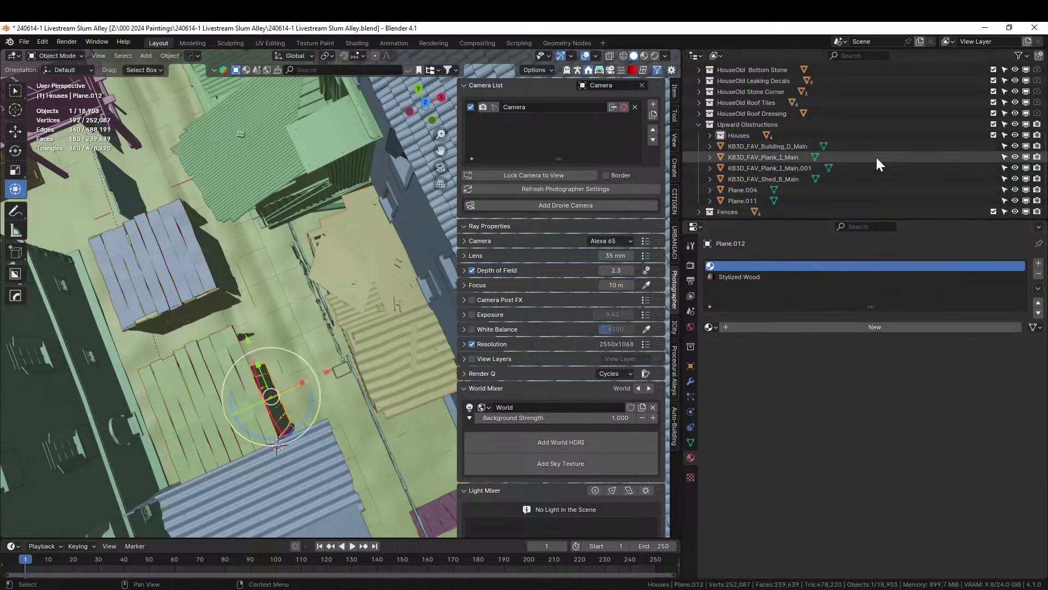
pyautogui.scroll(-4, 875, 163)
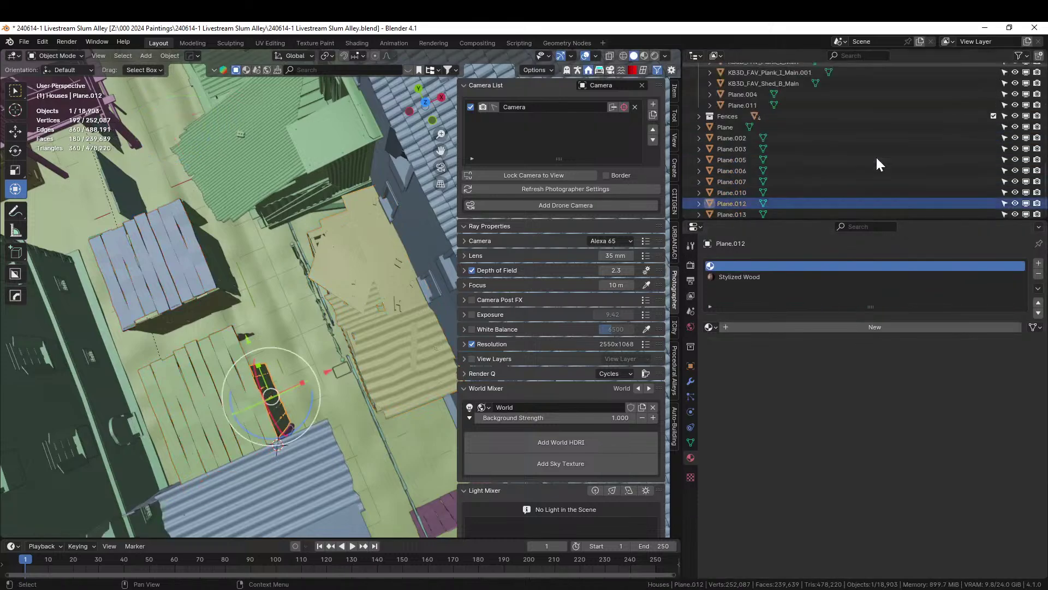
pyautogui.keyDown('shift'); pyautogui.click(251, 335); pyautogui.keyUp('shift')
pyautogui.keyDown('shift'); pyautogui.click(214, 304); pyautogui.keyUp('shift')
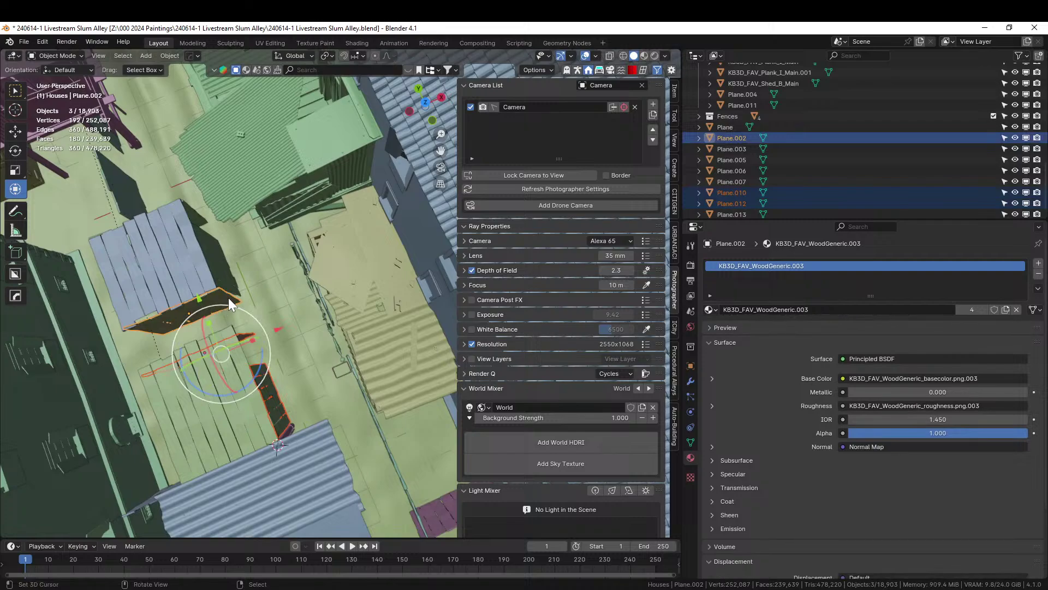
pyautogui.keyDown('shift'); pyautogui.click(198, 215); pyautogui.keyUp('shift')
pyautogui.keyDown('shift'); pyautogui.click(213, 257); pyautogui.keyUp('shift')
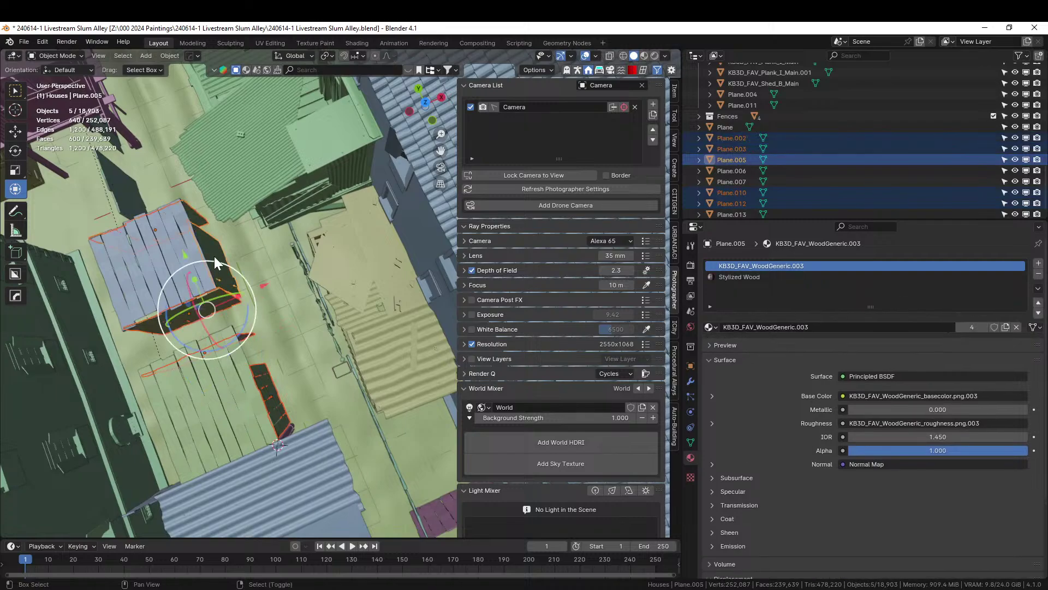
pyautogui.press('m')
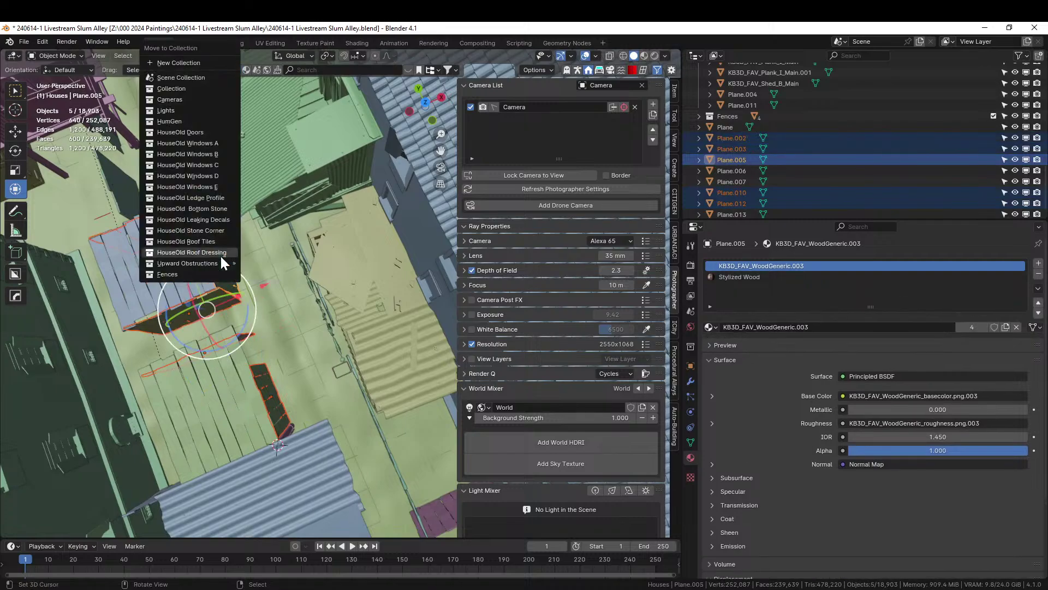
pyautogui.click(188, 276)
# Select all objects in the Fences collection, check them around the alley, and save the file
pyautogui.moveTo(188, 276); pyautogui.dragTo(341, 467, button='middle')
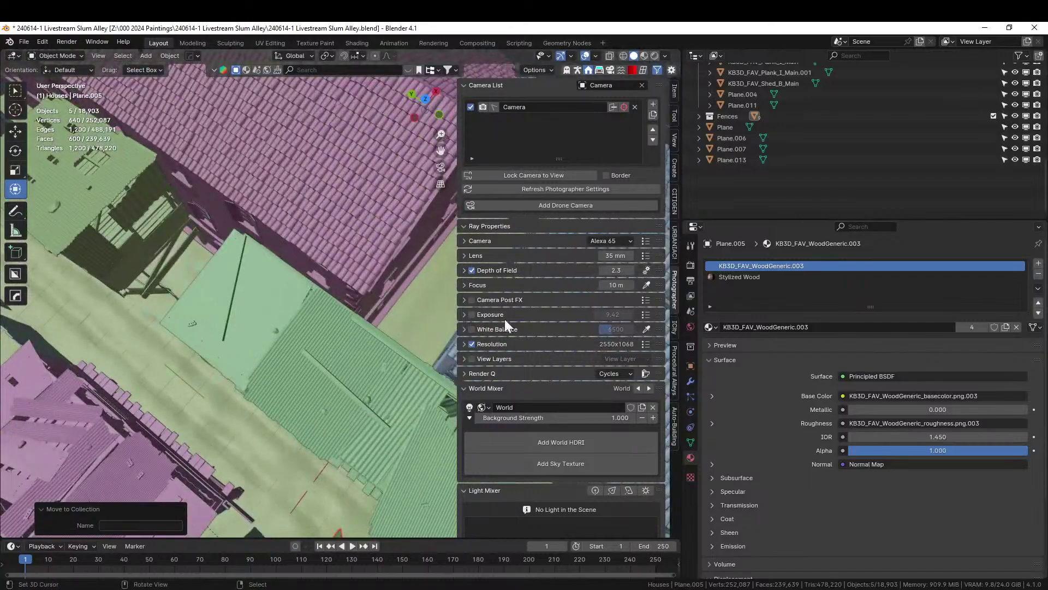
pyautogui.scroll(4, 752, 121)
pyautogui.rightClick(716, 156)
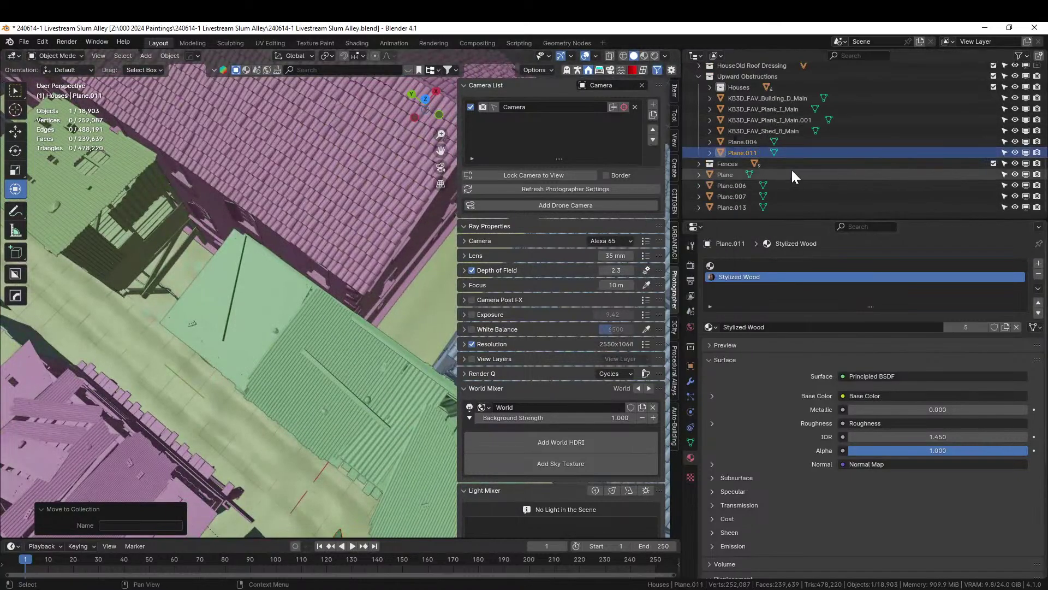
pyautogui.rightClick(726, 164)
pyautogui.click(691, 167)
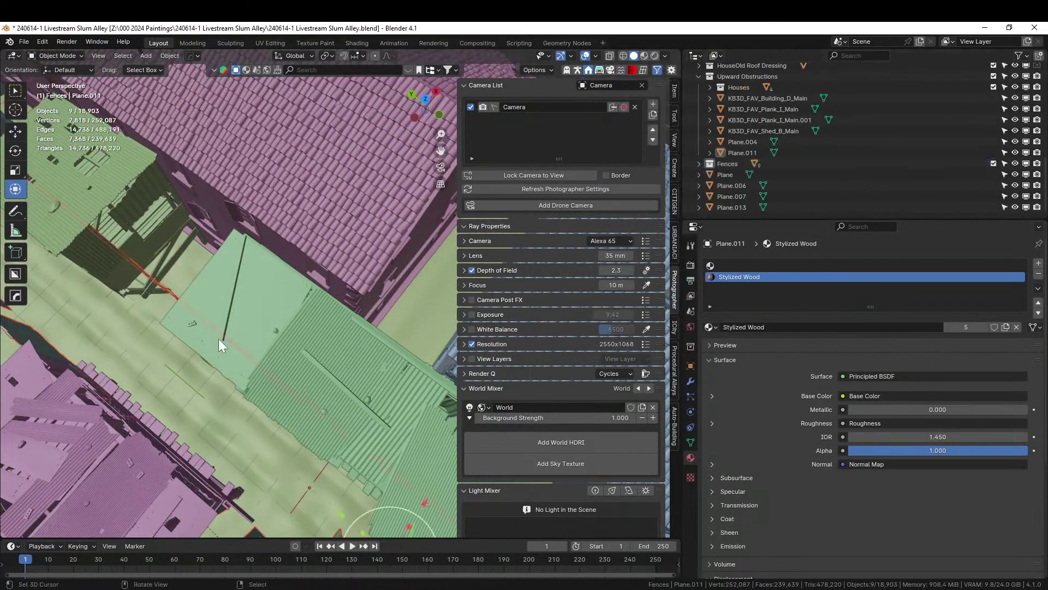
pyautogui.press('KP_Decimal')
pyautogui.moveTo(221, 338); pyautogui.dragTo(378, 297, button='middle')
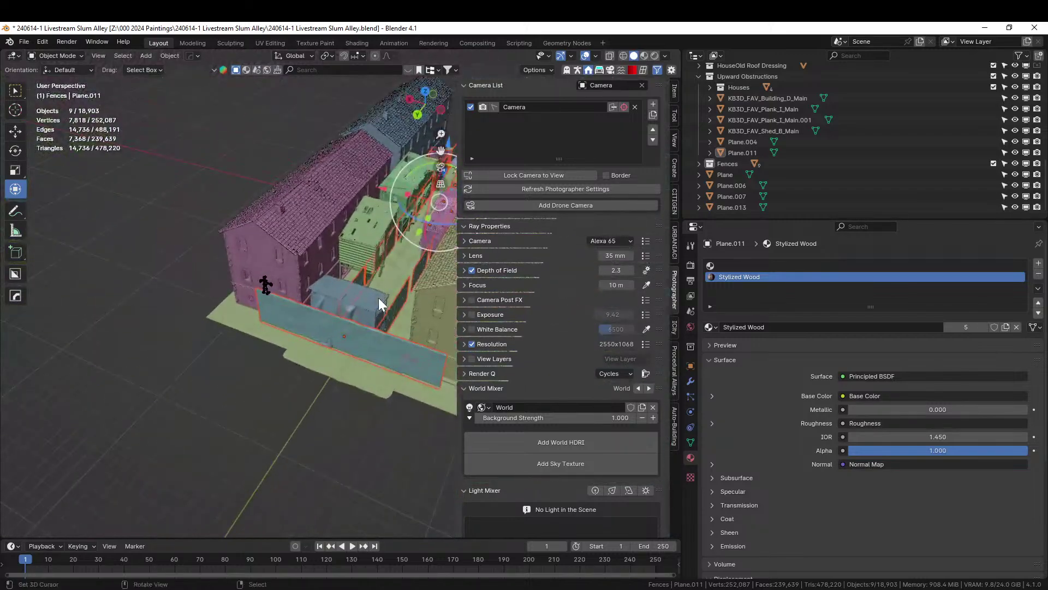
pyautogui.moveTo(256, 316); pyautogui.dragTo(296, 402, button='middle')
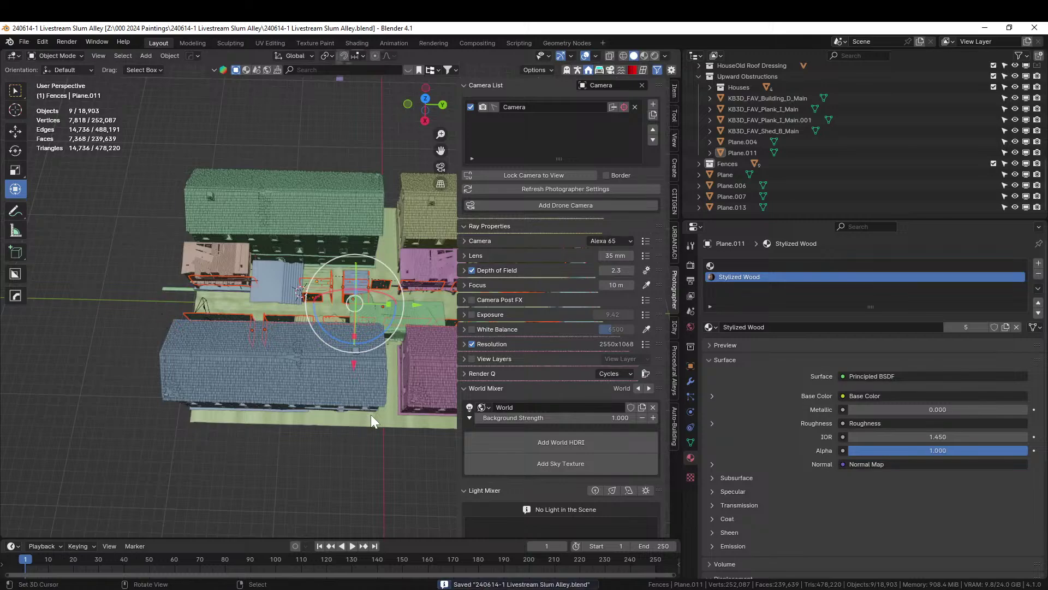
# Select the ground object Plane and assign it as the Geo-Scatter emitter
pyautogui.click(384, 418)
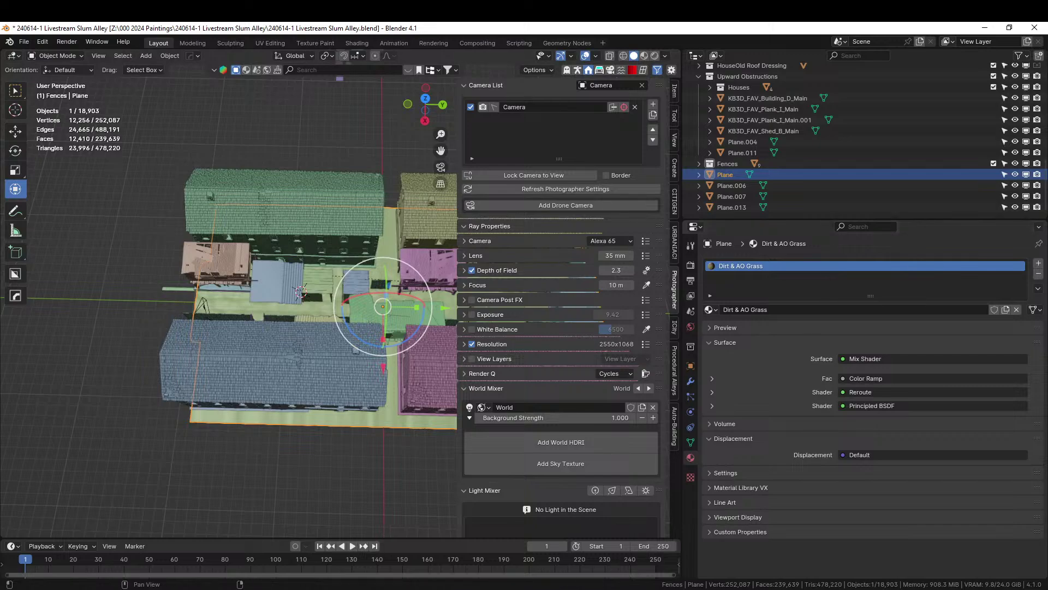
pyautogui.click(613, 71)
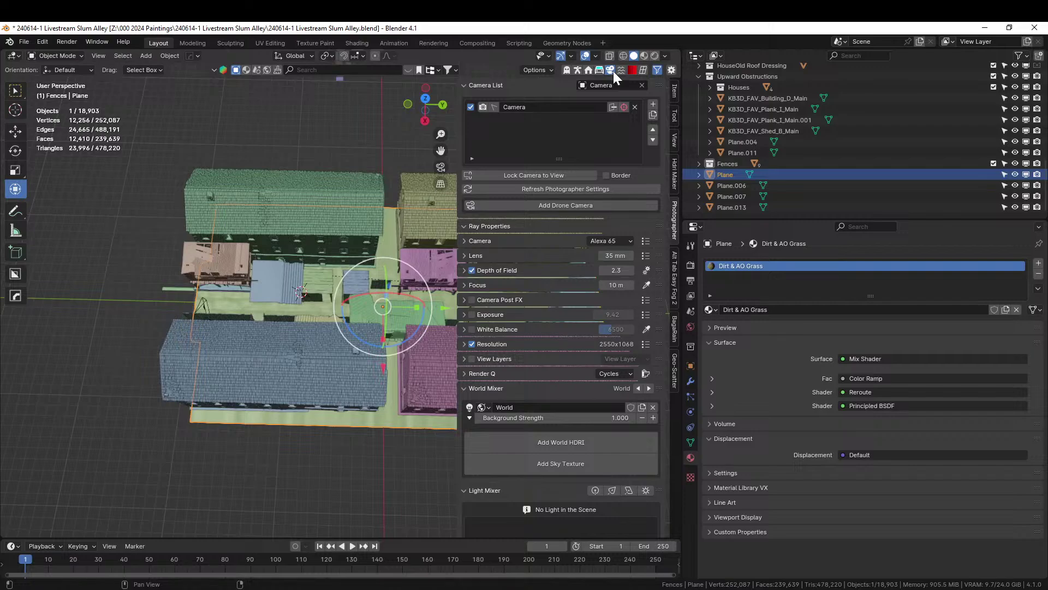
pyautogui.click(675, 364)
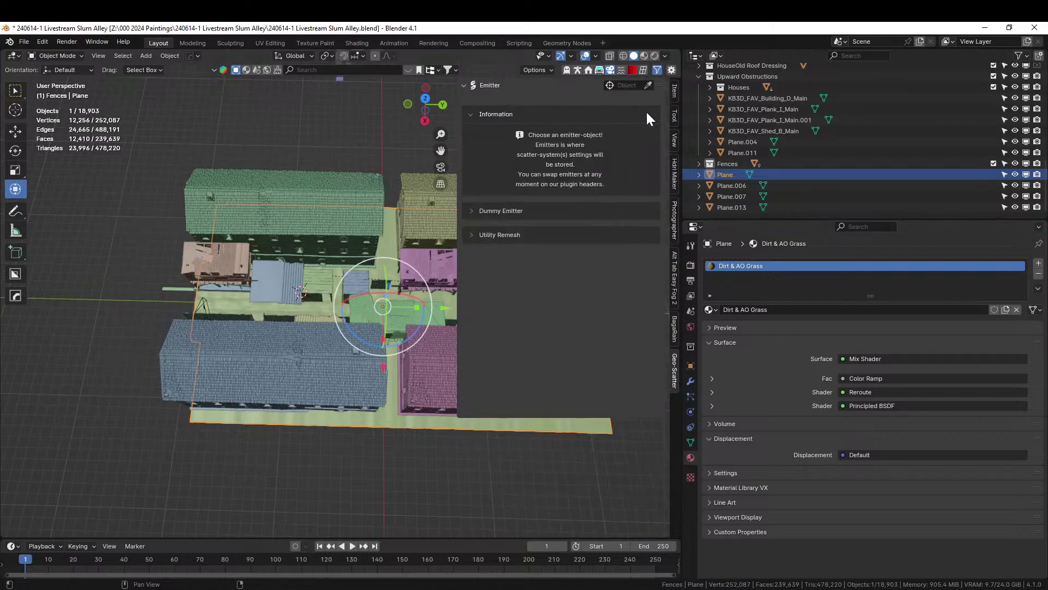
pyautogui.click(648, 86)
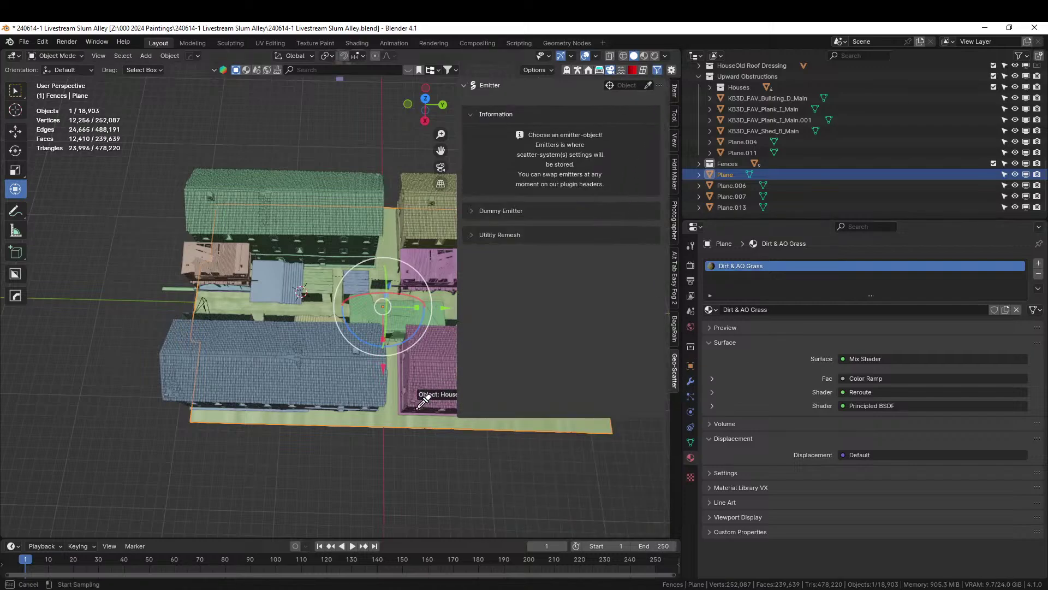
pyautogui.click(384, 421)
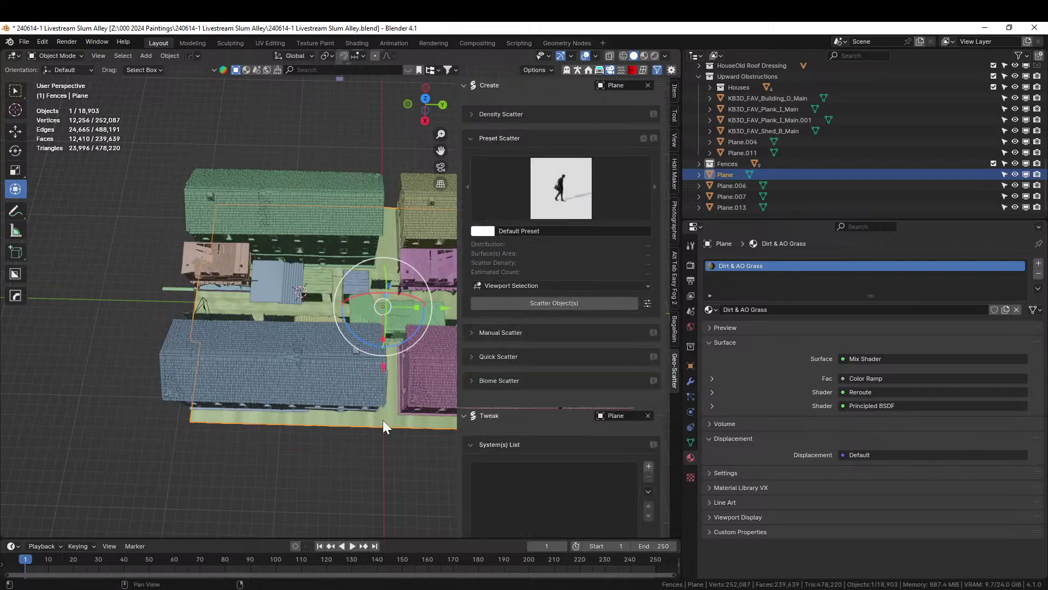
# Browse the Geo-Scatter biome library, scatter the Rockplain 06 biome on the ground, and move the library window out of the way
pyautogui.click(469, 380)
pyautogui.click(542, 403)
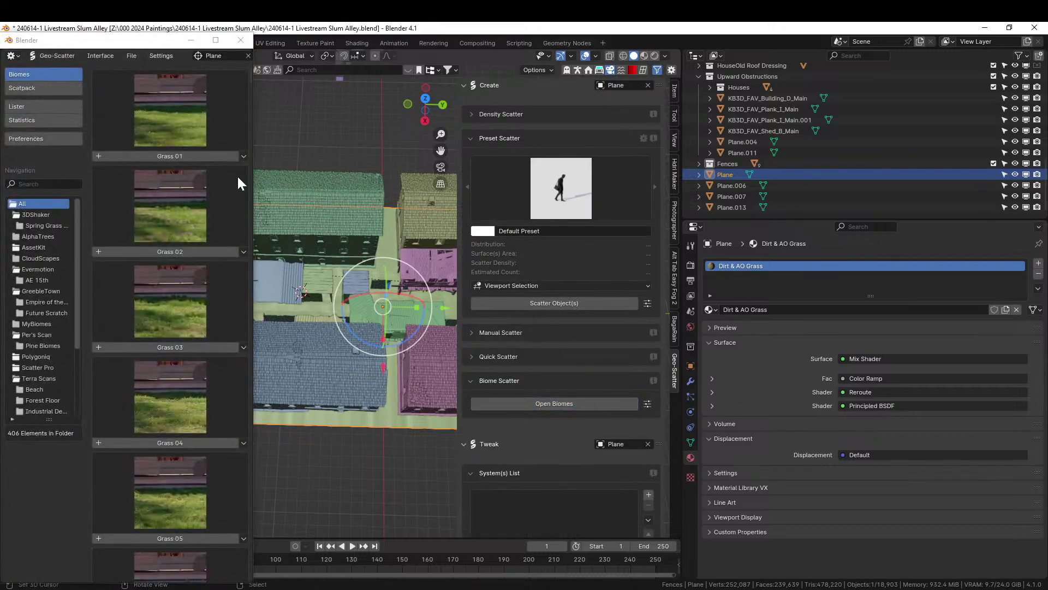
pyautogui.click(216, 41)
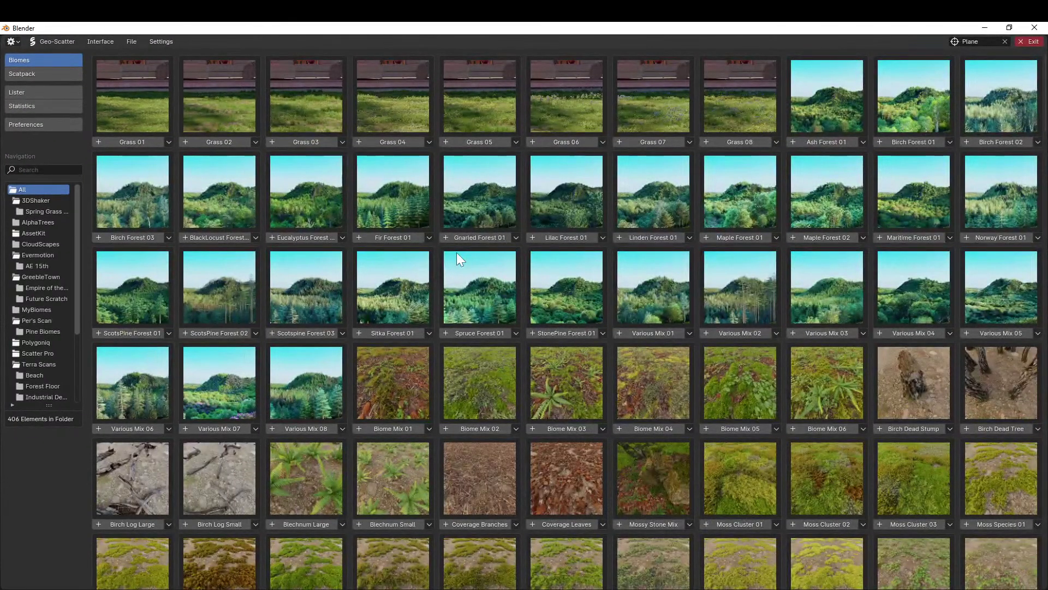
pyautogui.scroll(-2, 500, 311)
pyautogui.scroll(-3, 500, 311)
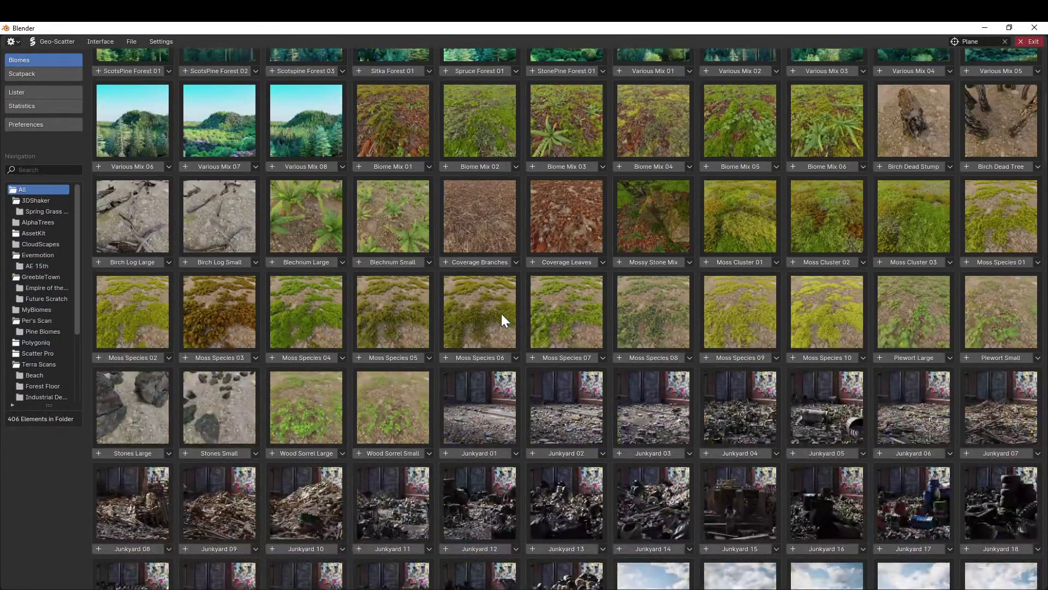
pyautogui.scroll(-6, 501, 313)
pyautogui.scroll(-15, 495, 344)
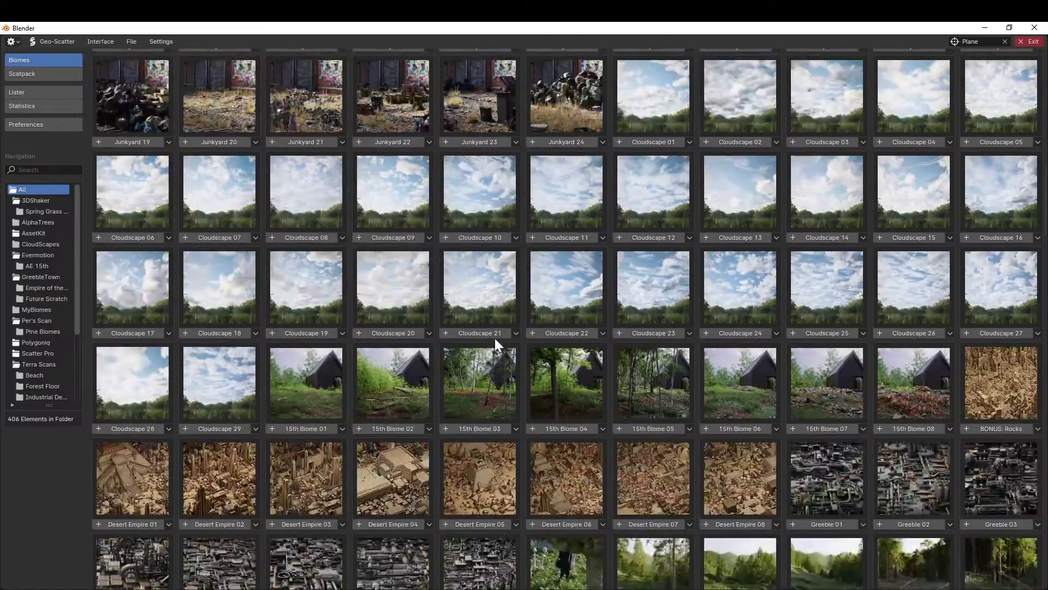
pyautogui.scroll(-14, 494, 342)
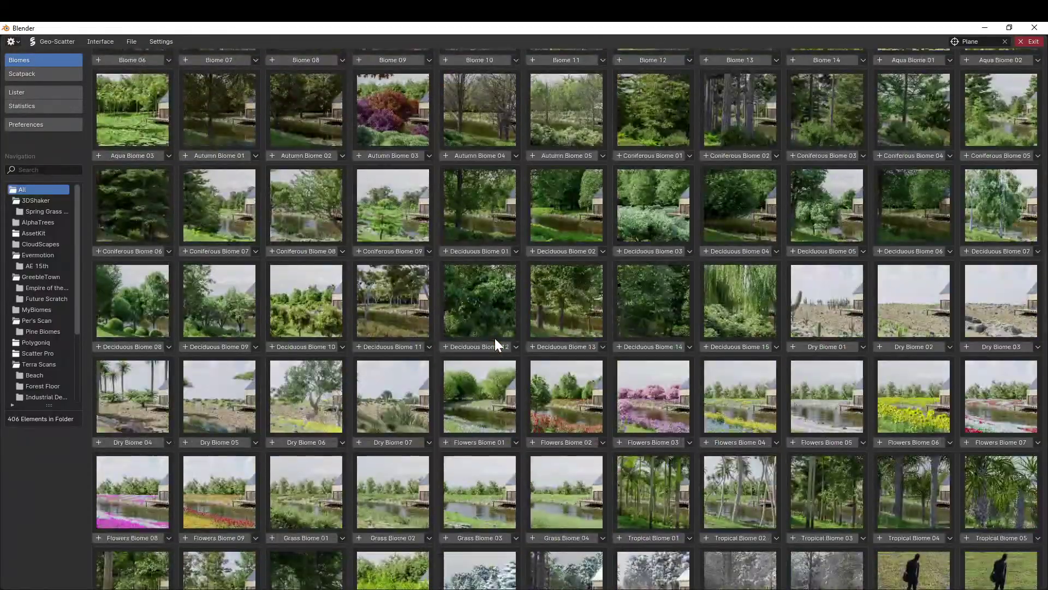
pyautogui.scroll(-6, 488, 345)
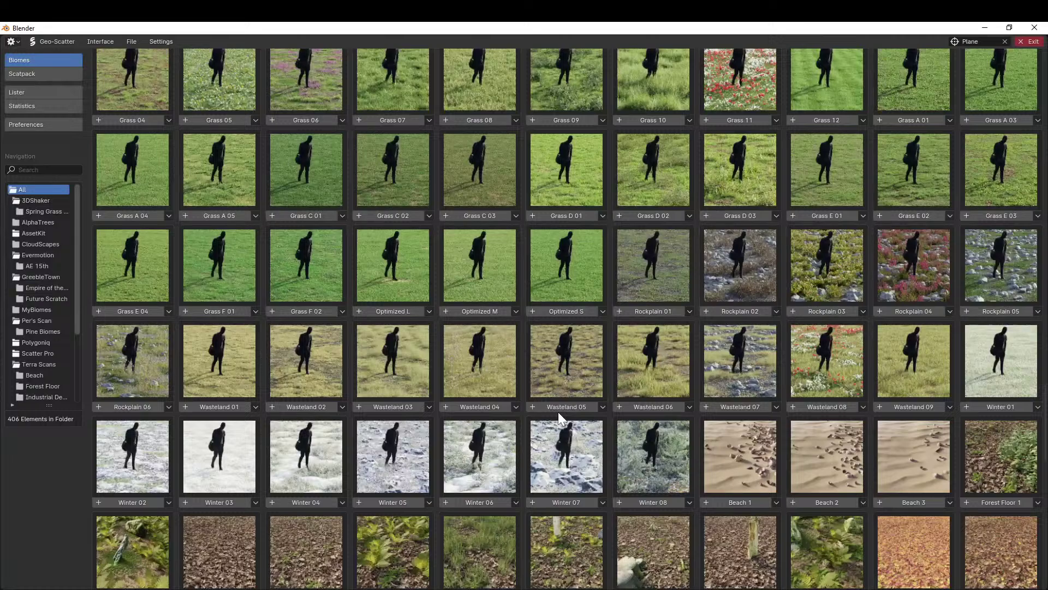
pyautogui.click(147, 405)
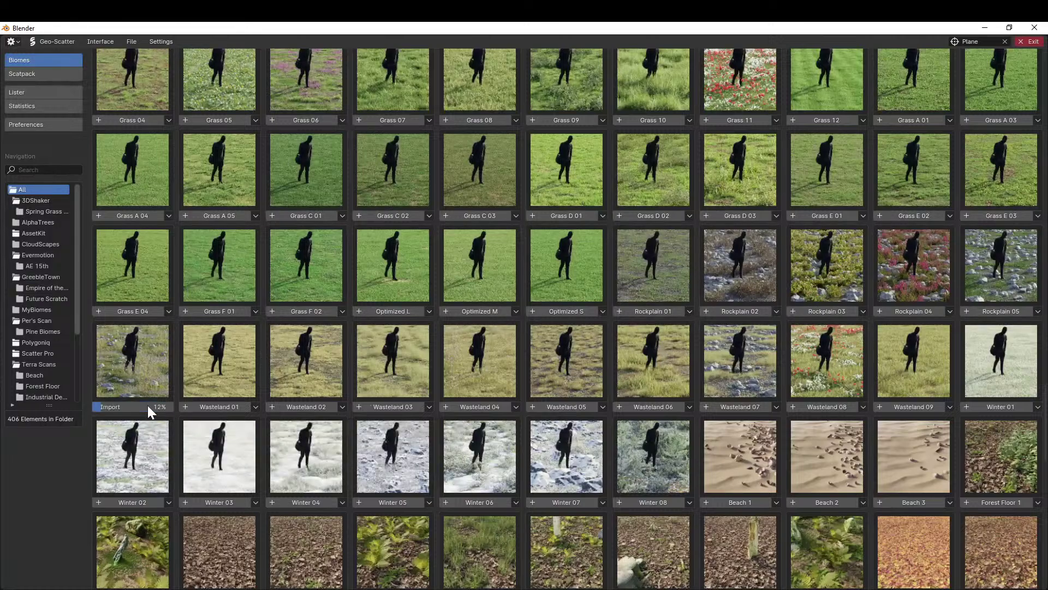
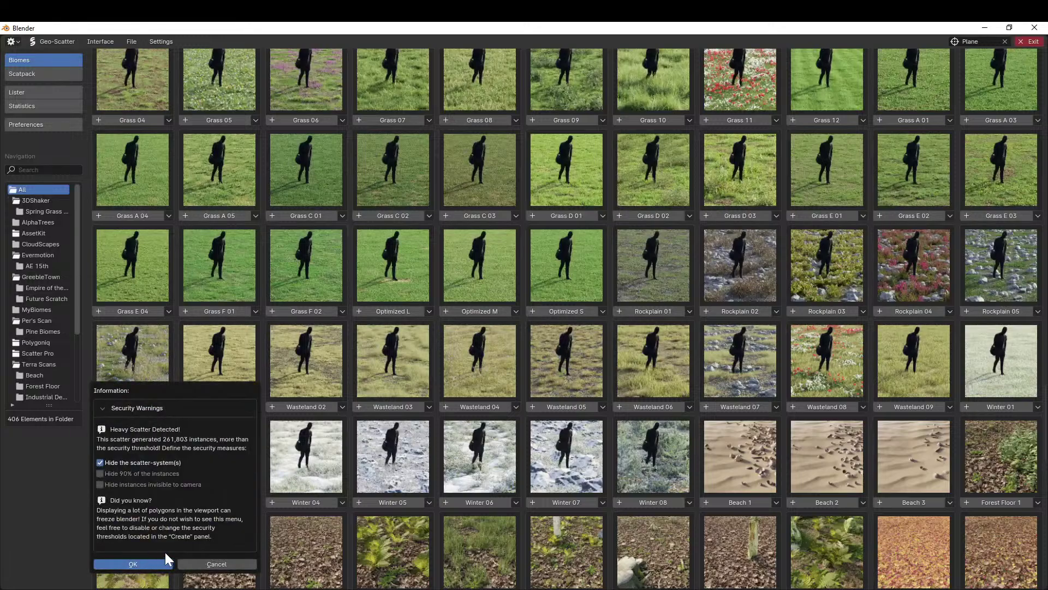
pyautogui.click(156, 564)
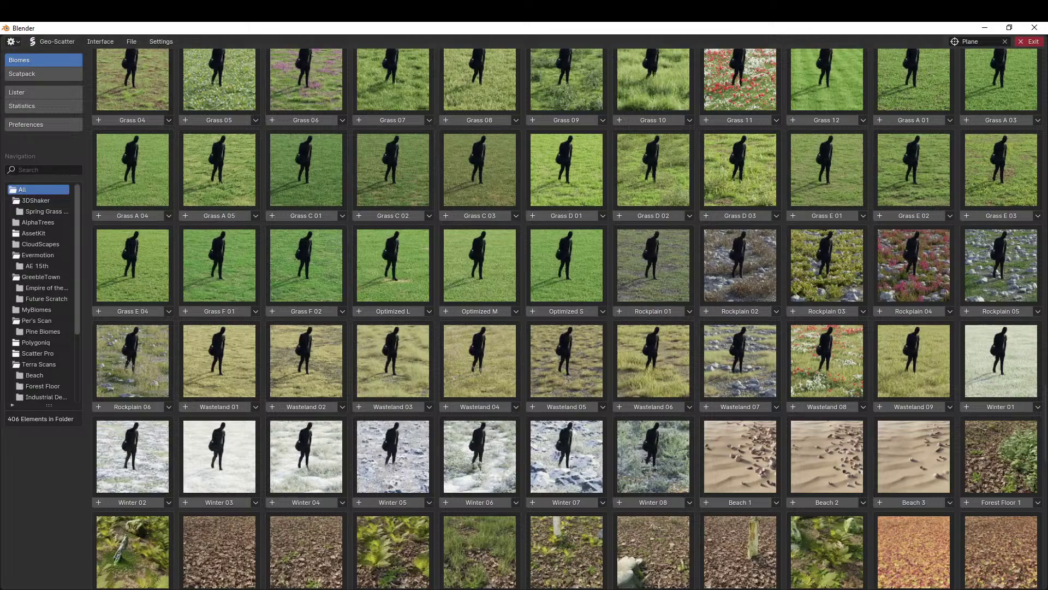
pyautogui.moveTo(346, 29); pyautogui.dragTo(227, 2)
# Enable the Upward-Obstruction culling mask for the Rockplain 06 group, using the Upward Obstructions collection
pyautogui.scroll(5, 277, 360)
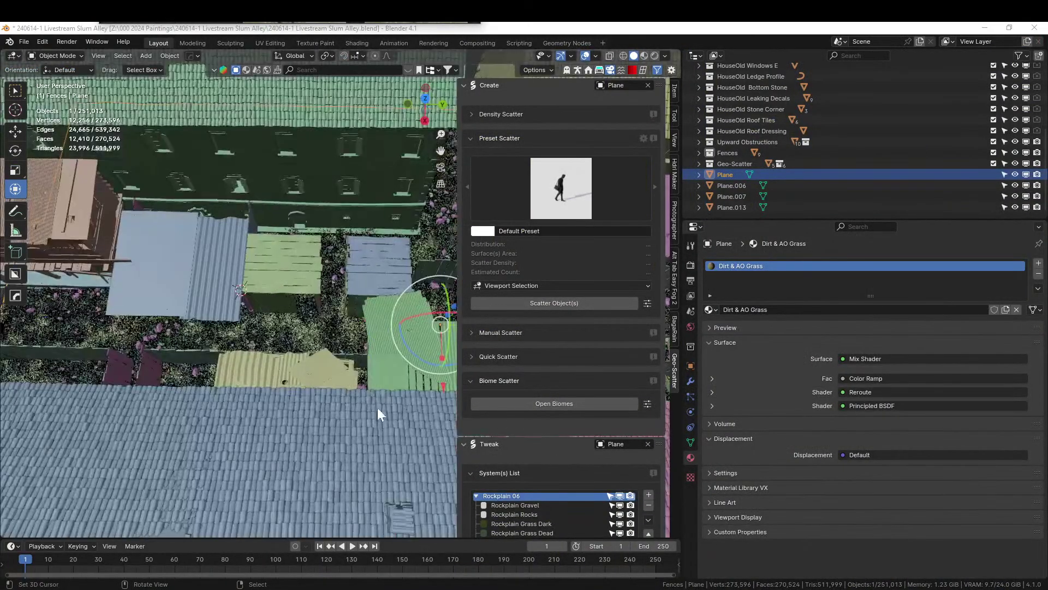
pyautogui.scroll(-8, 575, 483)
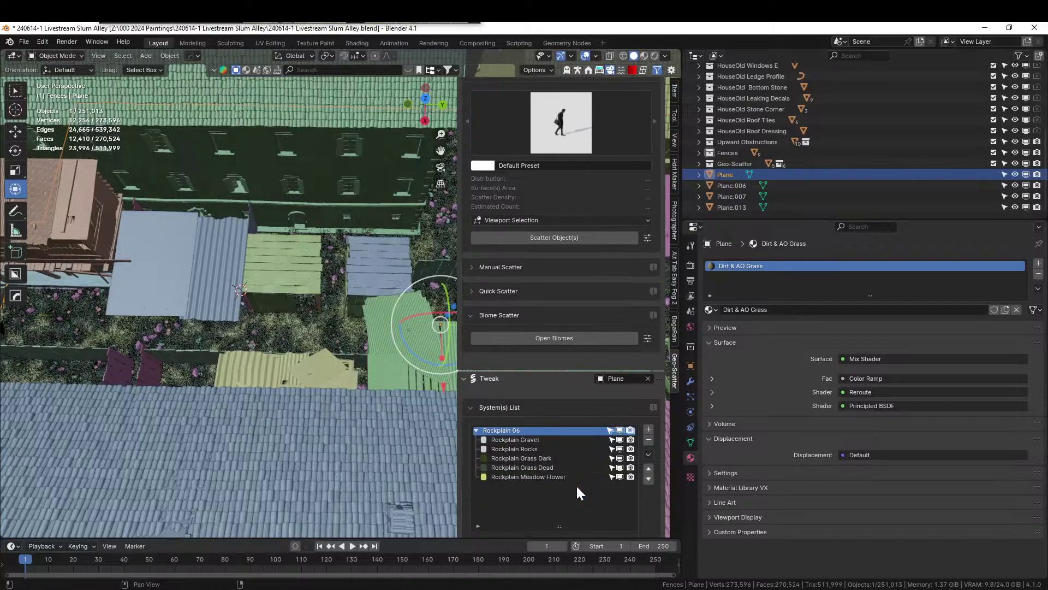
pyautogui.scroll(-5, 528, 487)
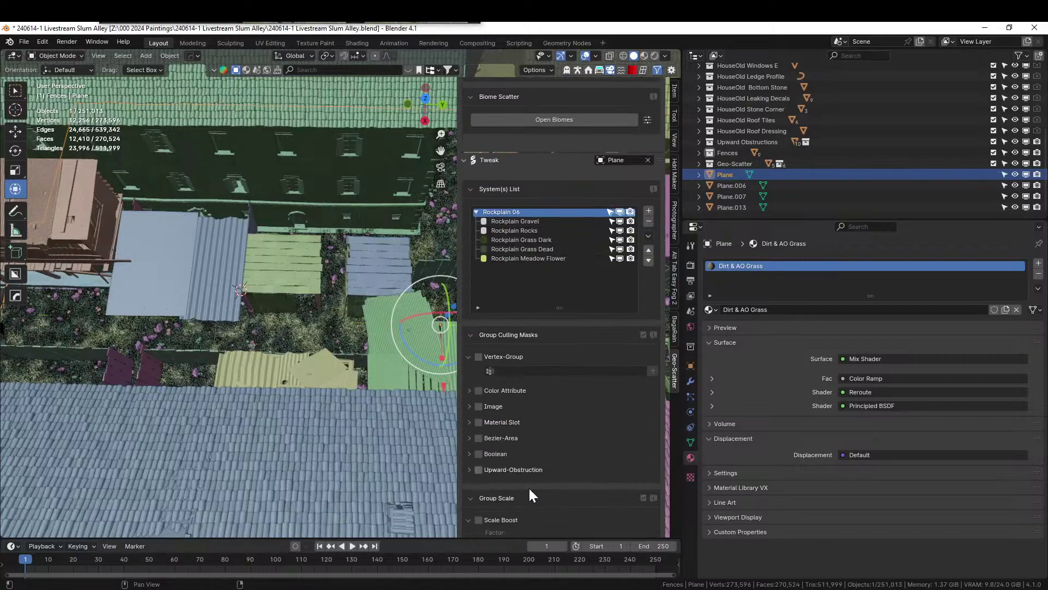
pyautogui.click(478, 469)
pyautogui.click(468, 470)
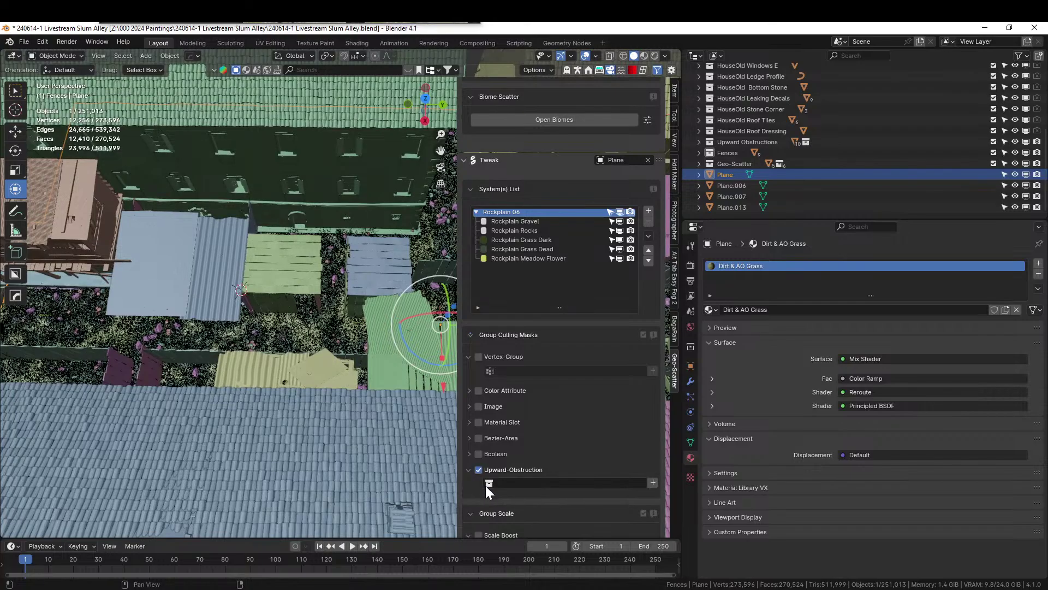
pyautogui.click(495, 481)
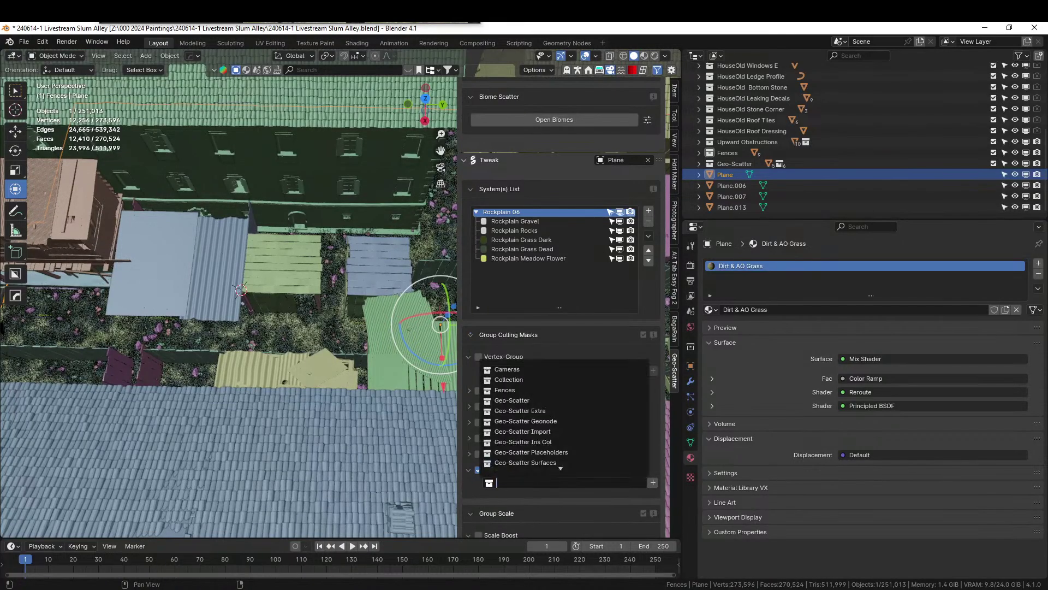
pyautogui.write('up')
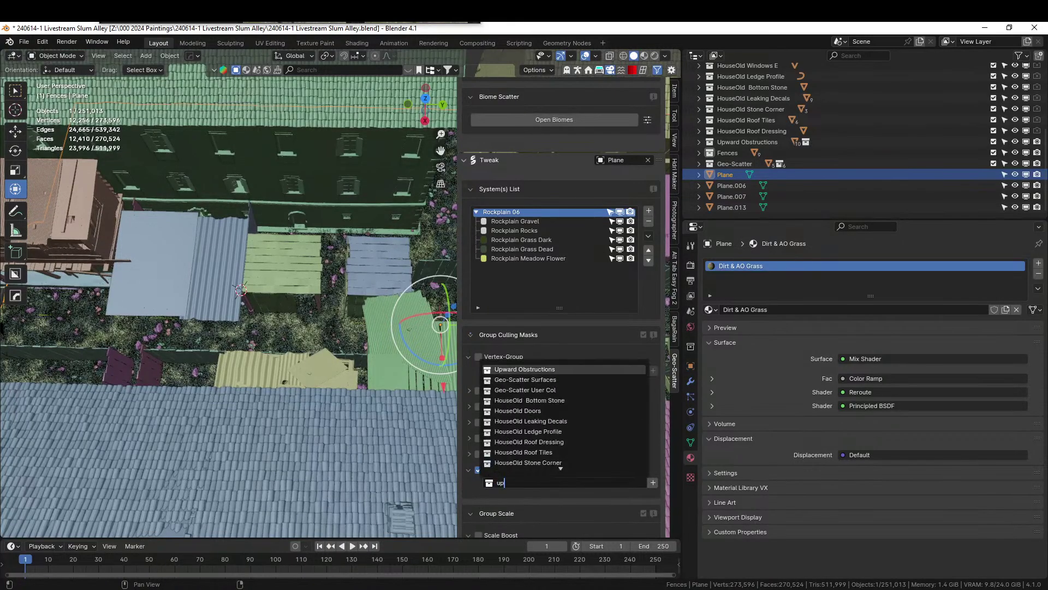
pyautogui.click(580, 369)
# Move the corrugated balcony roof KB3D_FAV_Balcony_B_Balcony into the Upward Obstructions collection
pyautogui.moveTo(306, 325); pyautogui.dragTo(382, 286, button='middle')
pyautogui.scroll(2, 349, 304)
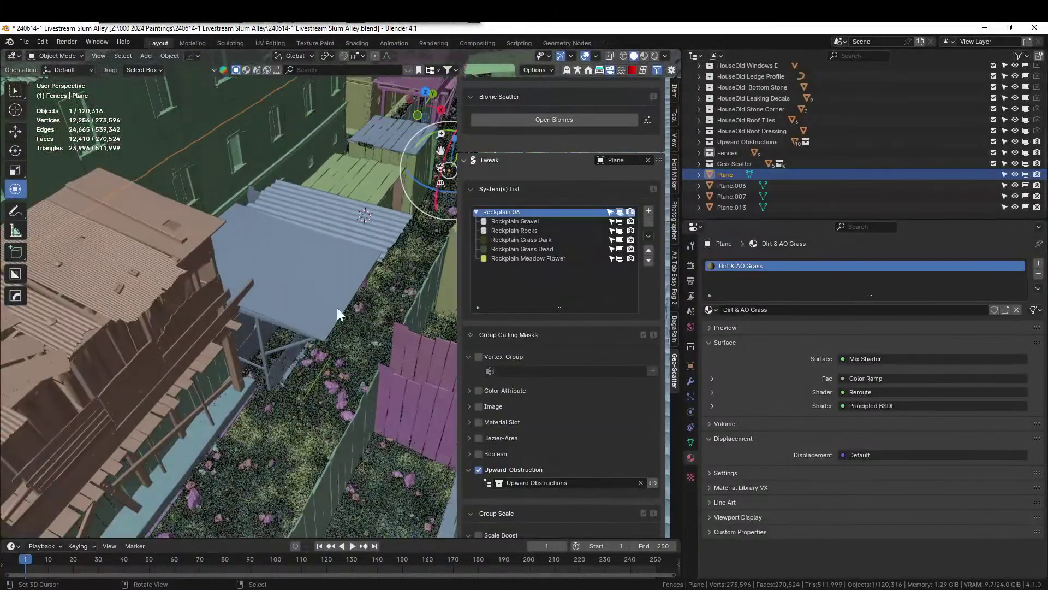
pyautogui.click(313, 293)
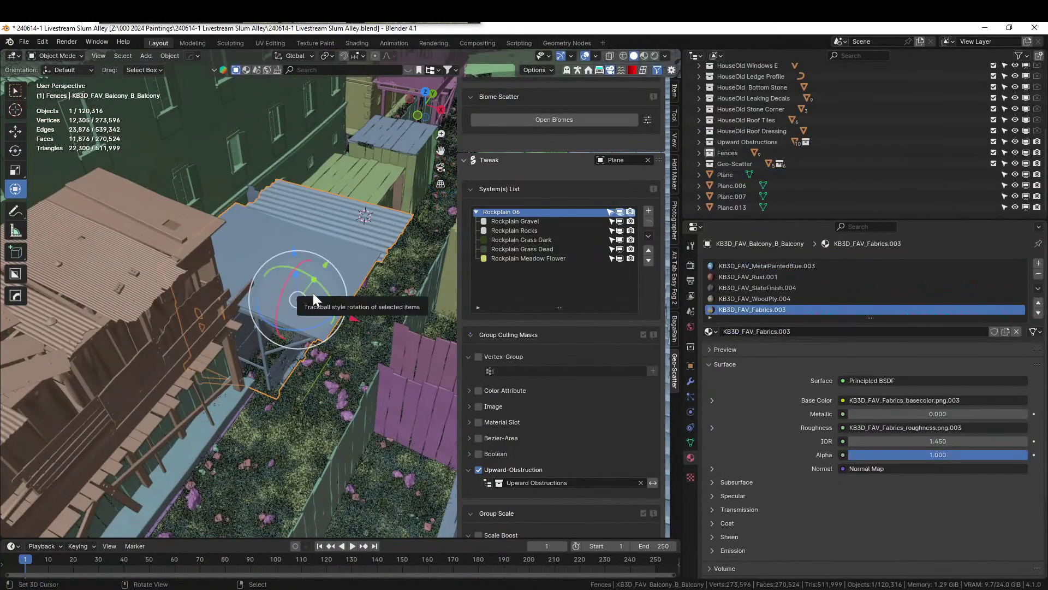
pyautogui.press('m')
pyautogui.moveTo(316, 280)
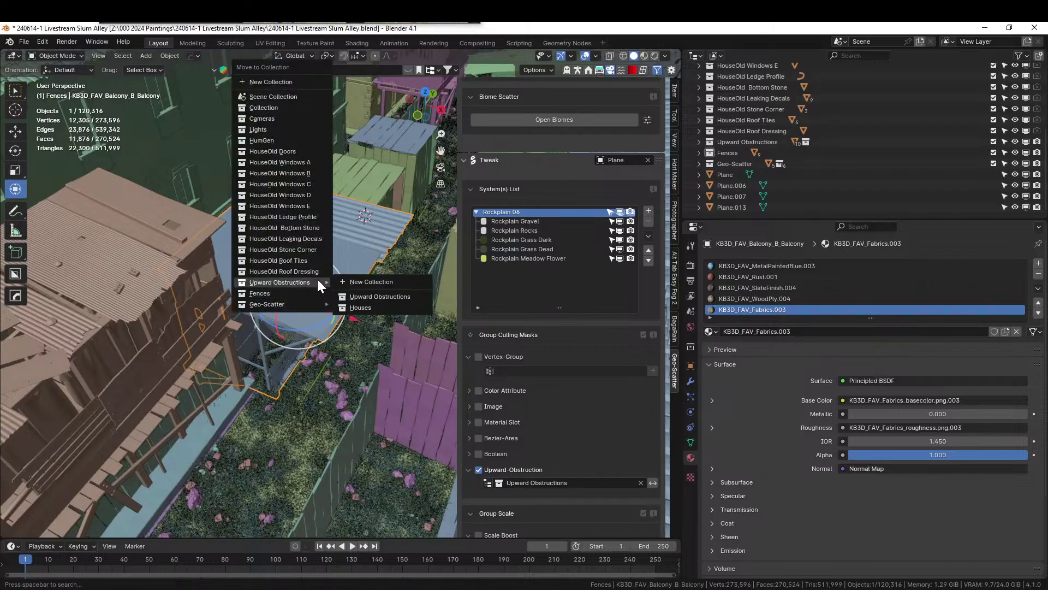
pyautogui.click(356, 296)
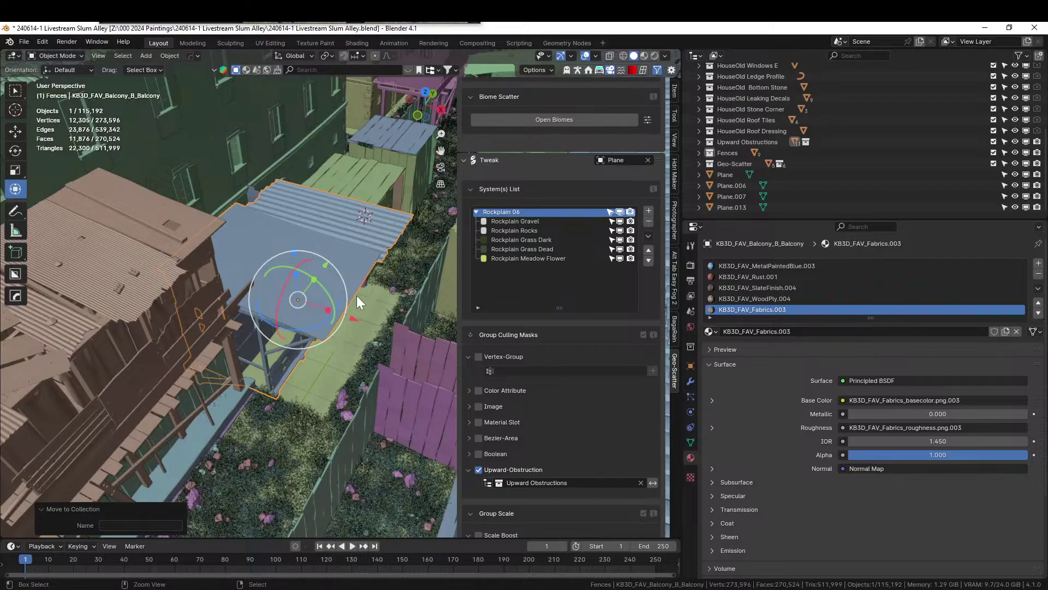
# Undo moving the corrugated balcony roof into the Upward Obstructions collection
pyautogui.hotkey('ctrl', 'z')
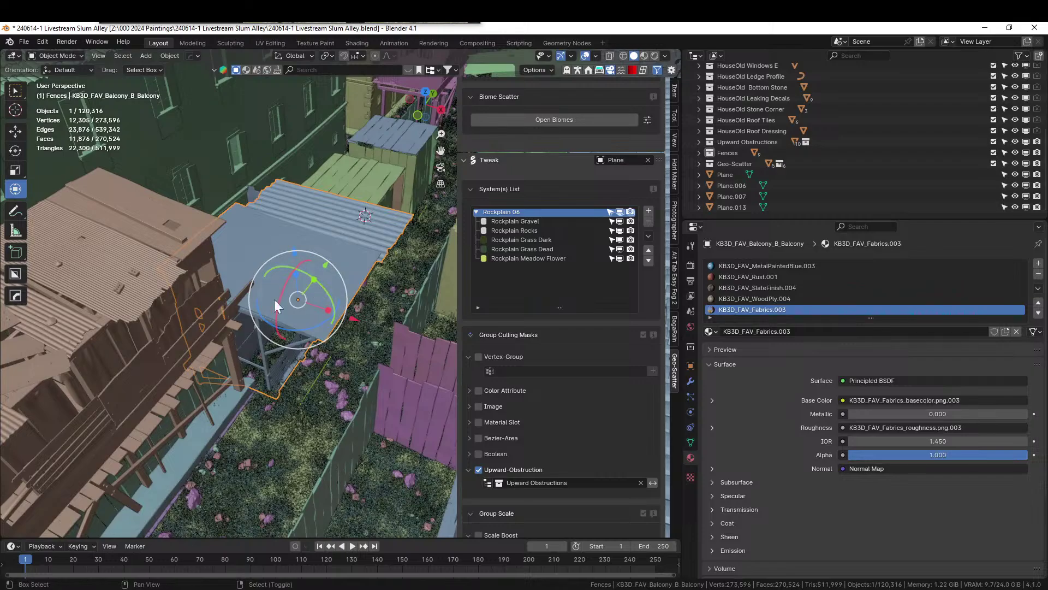
pyautogui.moveTo(209, 340); pyautogui.dragTo(241, 319, button='middle')
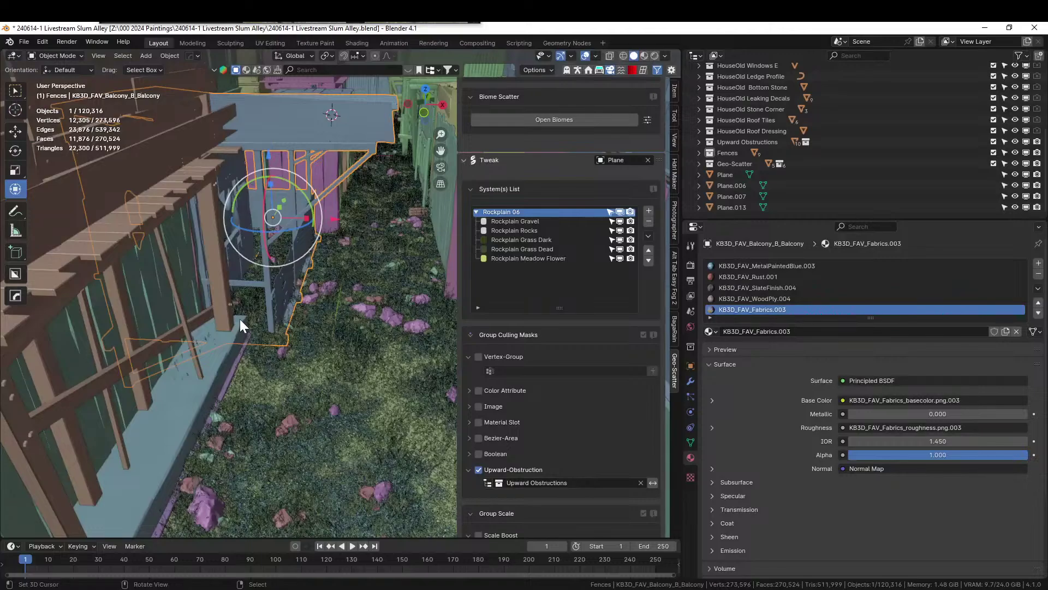
pyautogui.scroll(-2, 321, 349)
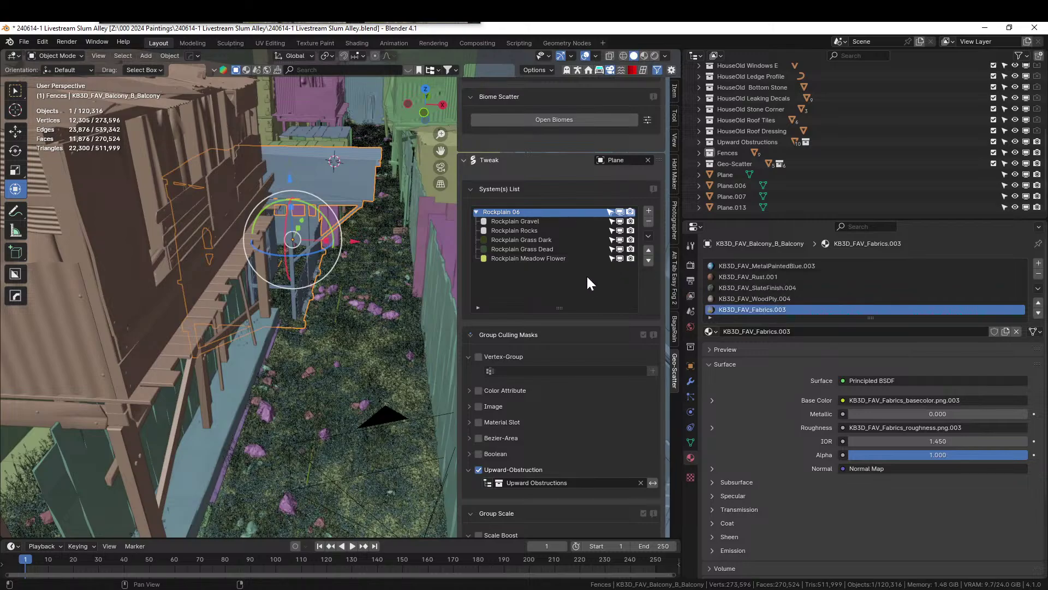
# Remove the Rockplain Meadow Flower scatter system and hide Rockplain Gravel, Rocks and Grass Dark in the viewport
pyautogui.click(528, 259)
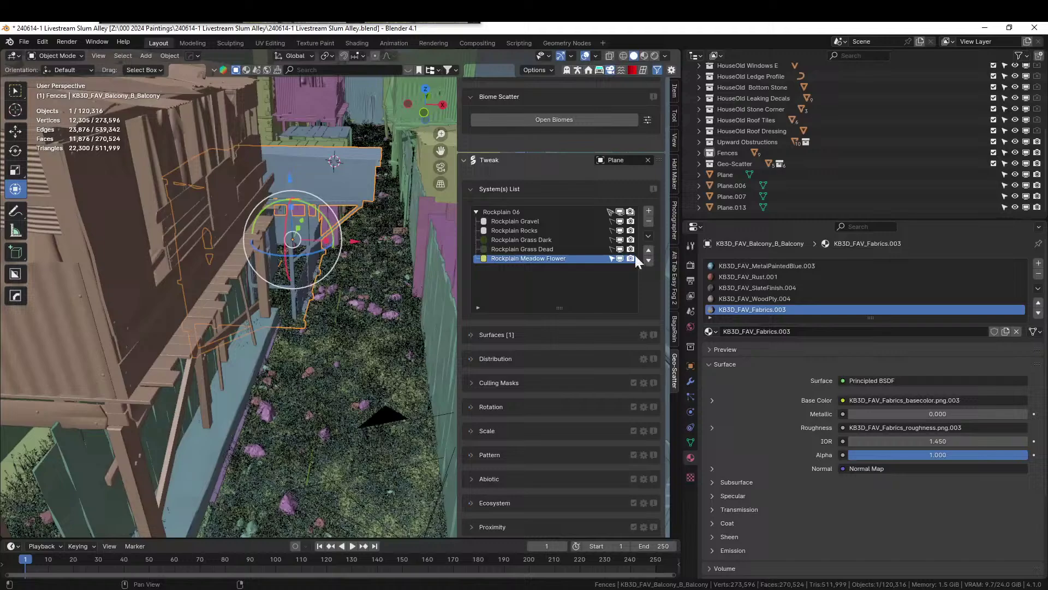
pyautogui.click(648, 222)
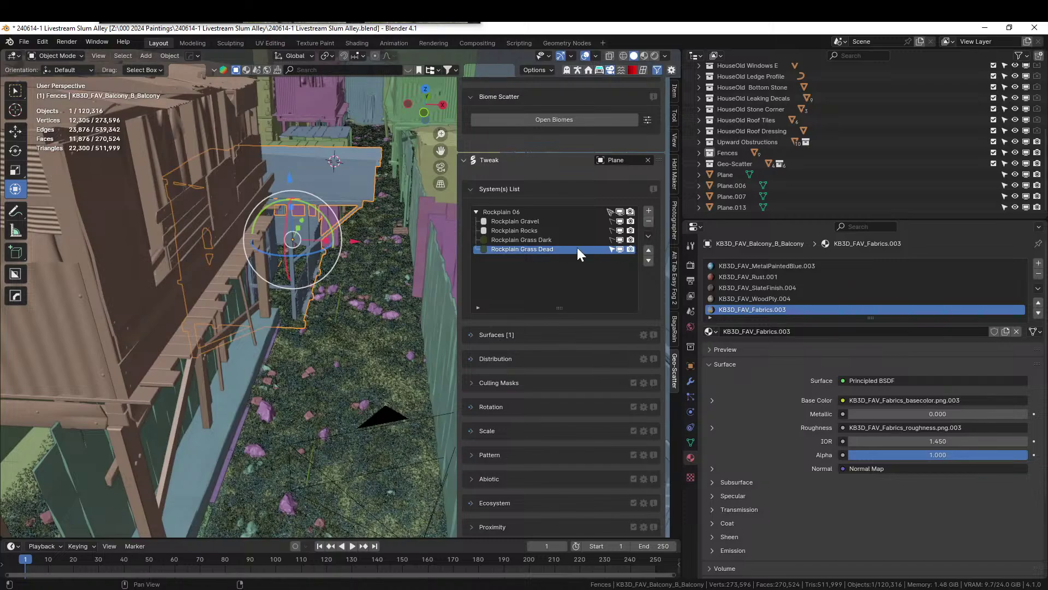
pyautogui.click(619, 249)
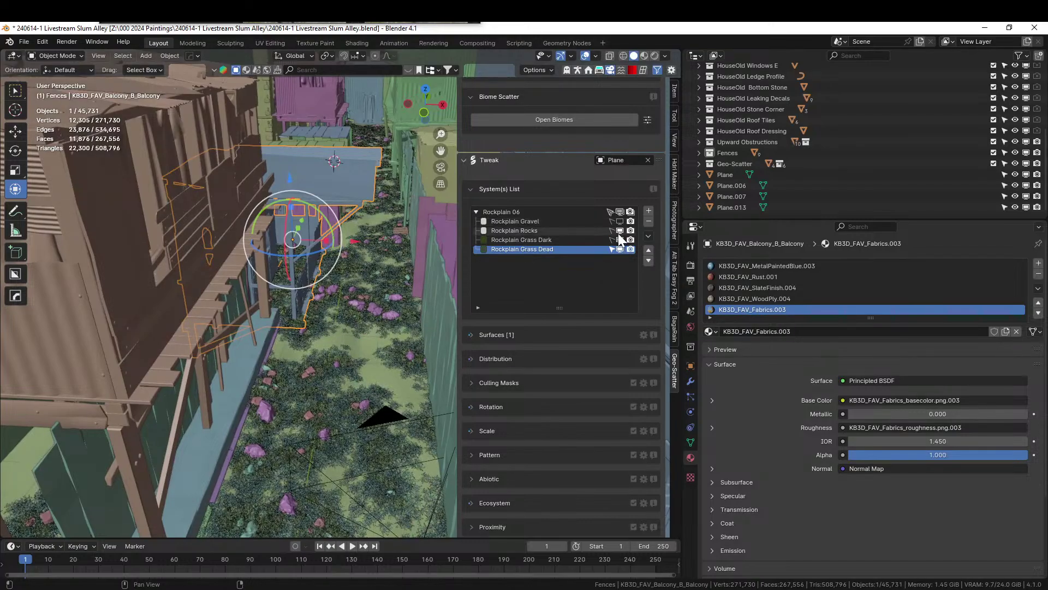
pyautogui.click(620, 239)
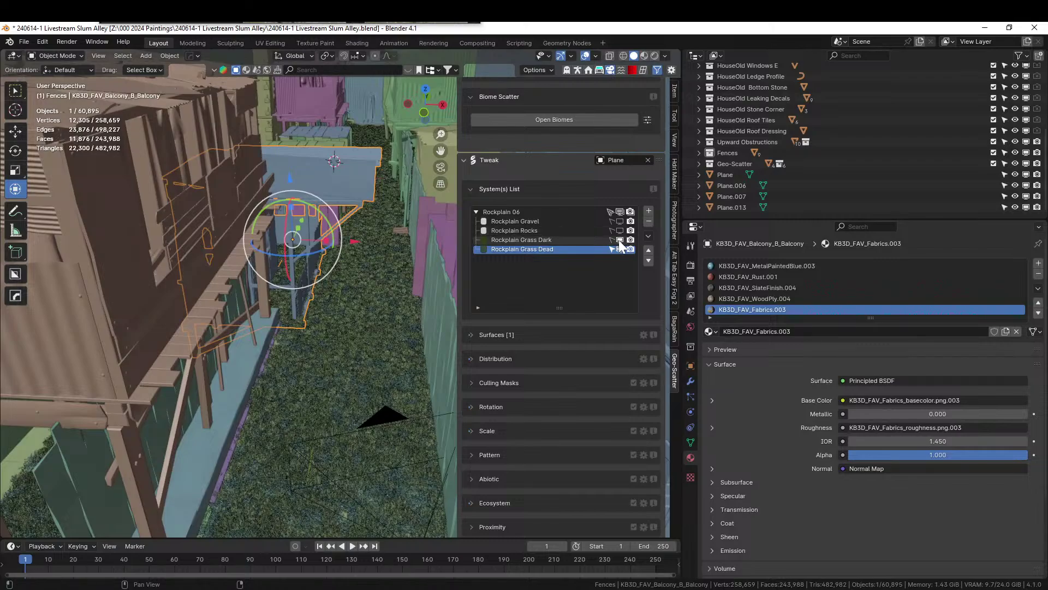
pyautogui.click(619, 240)
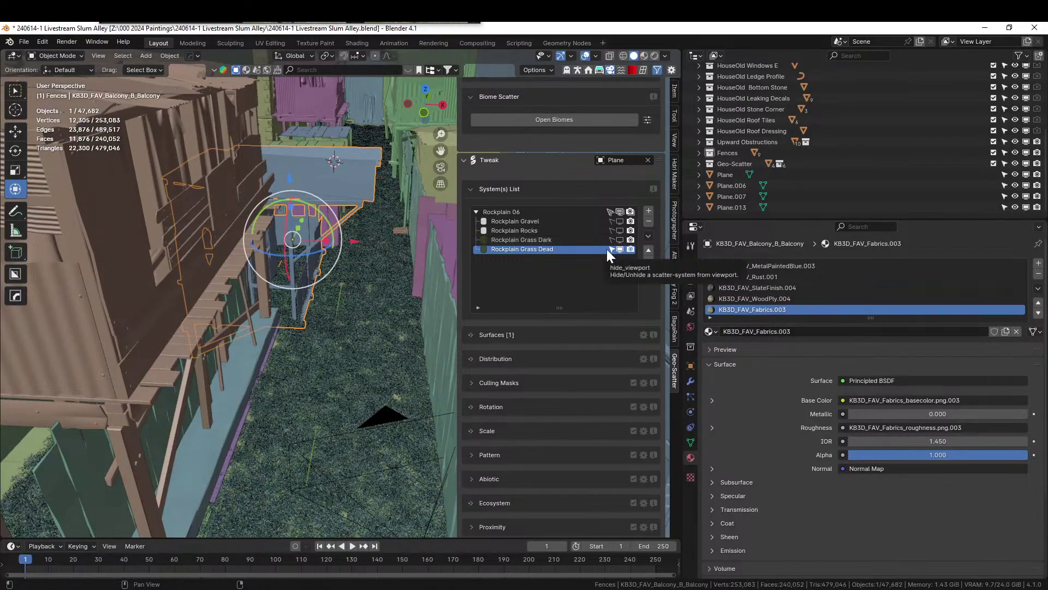
# Enable Object Repel 1 proximity for Rockplain Grass Dead, using the Fences collection as colliders
pyautogui.scroll(-3, 545, 465)
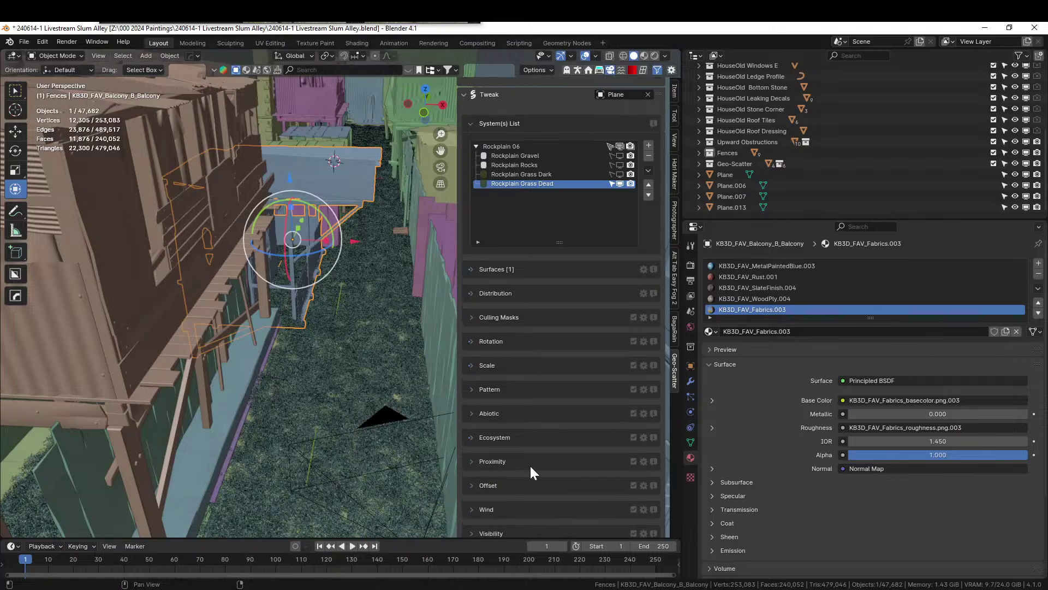
pyautogui.click(477, 460)
pyautogui.scroll(-2, 527, 459)
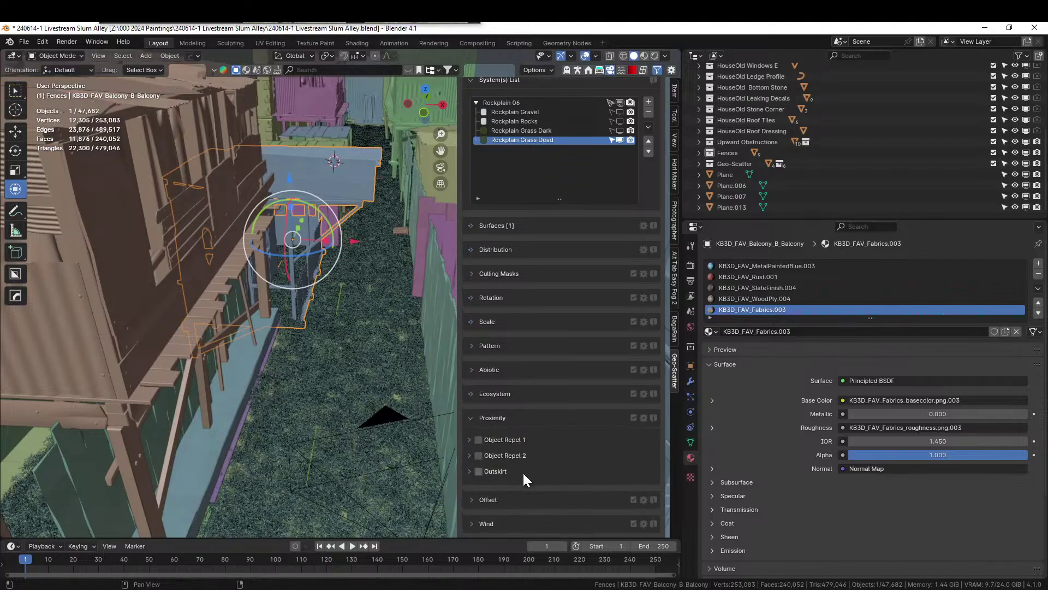
pyautogui.click(479, 440)
pyautogui.click(471, 439)
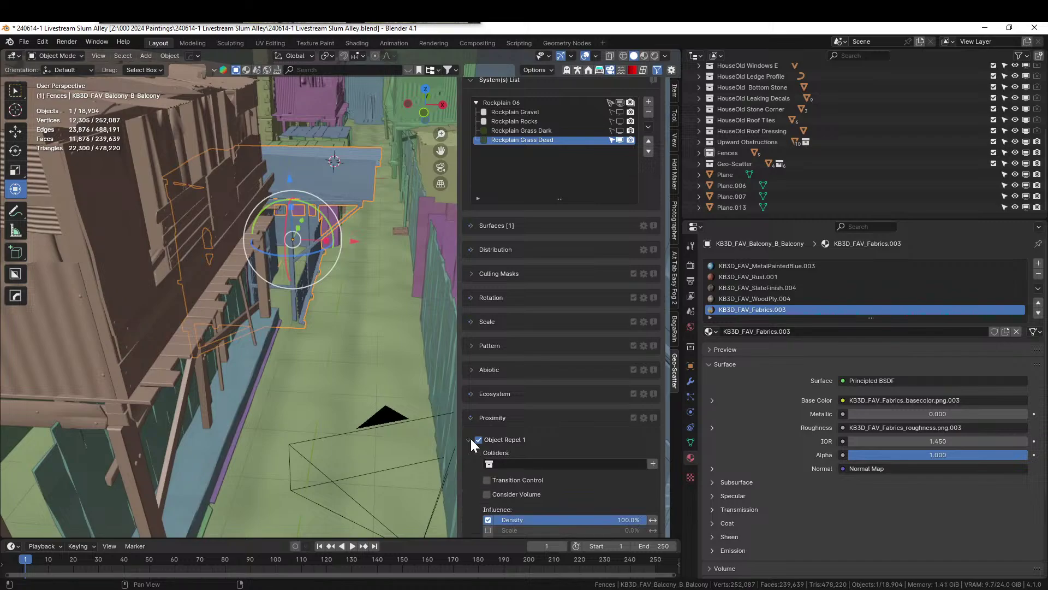
pyautogui.click(489, 462)
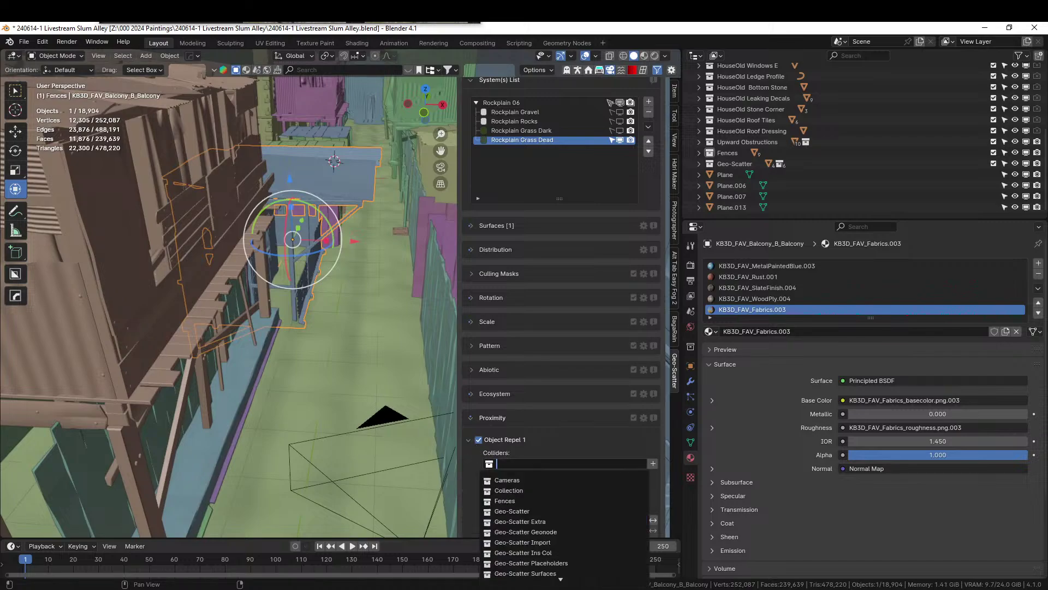
pyautogui.write('fen')
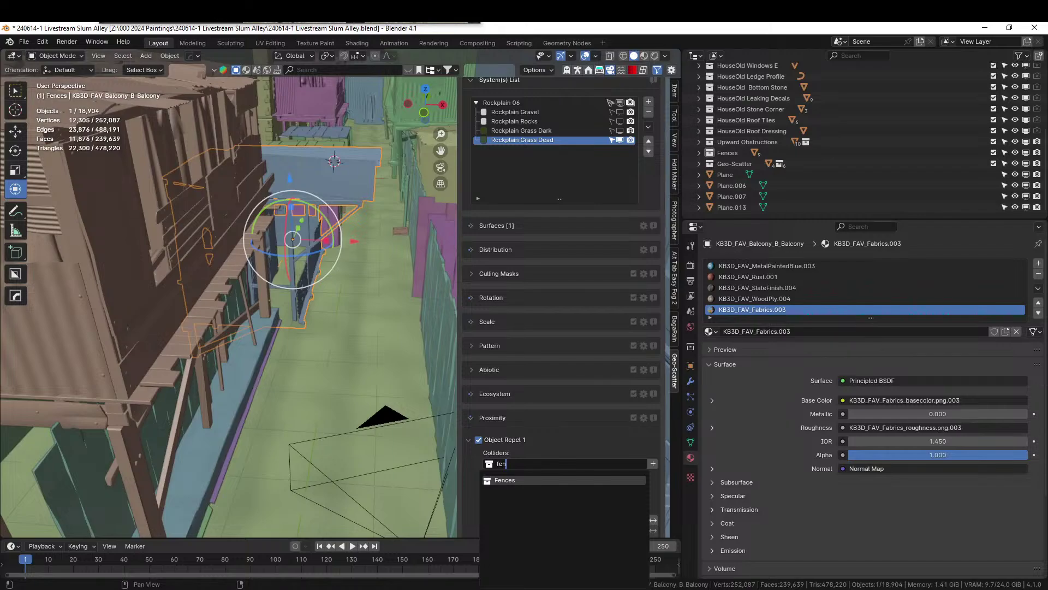
pyautogui.click(486, 480)
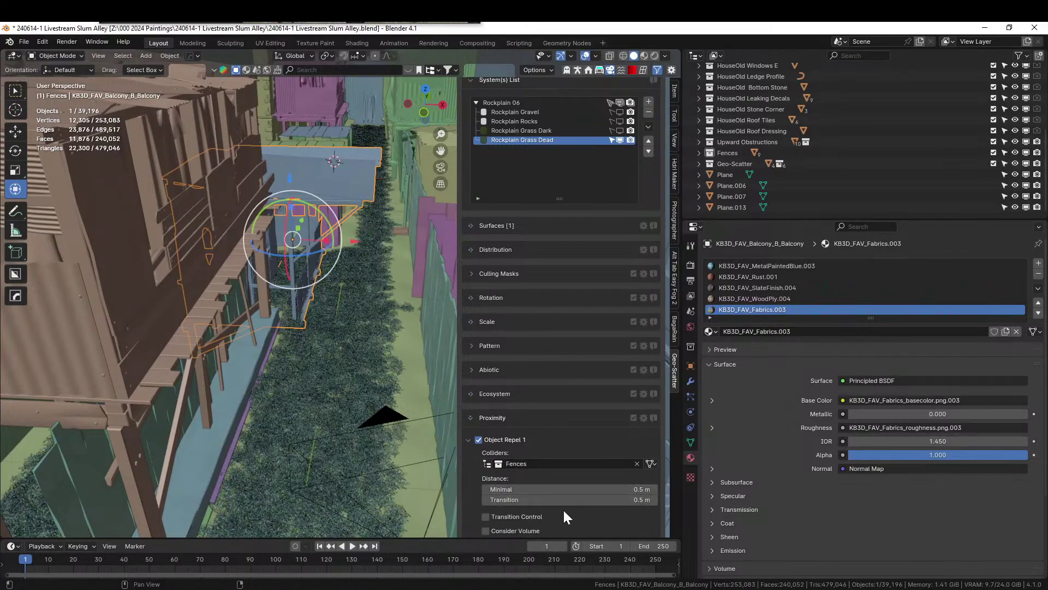
# Reverse the density influence of Object Repel 1 for Rockplain Grass Dead and set its minimal distance to 0.1 m
pyautogui.scroll(-2, 568, 512)
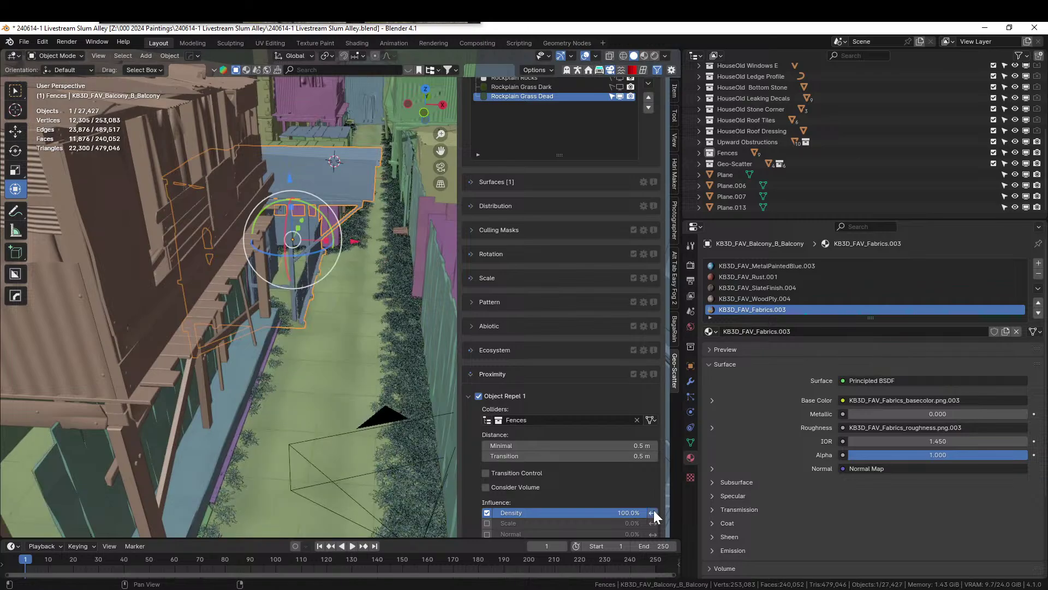
pyautogui.keyDown('shift'); pyautogui.moveTo(348, 378); pyautogui.dragTo(309, 323, button='middle'); pyautogui.keyUp('shift')
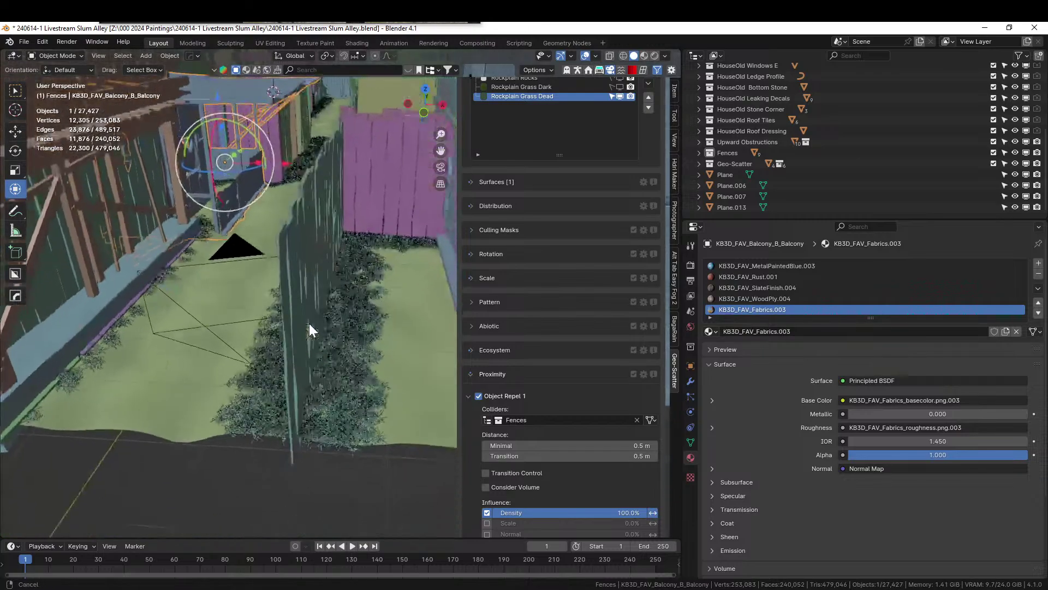
pyautogui.click(612, 446)
pyautogui.write('0.1')
pyautogui.press('Return')
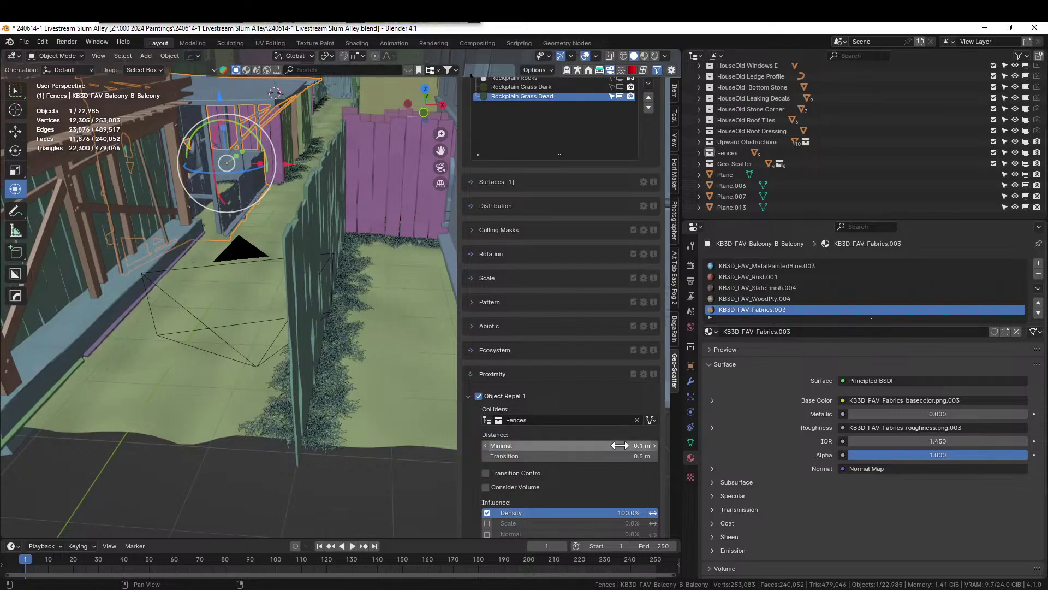
# Move the concrete ledge Cube.001 beside the wooden house into the Fences collection
pyautogui.moveTo(179, 327); pyautogui.dragTo(185, 329, button='middle')
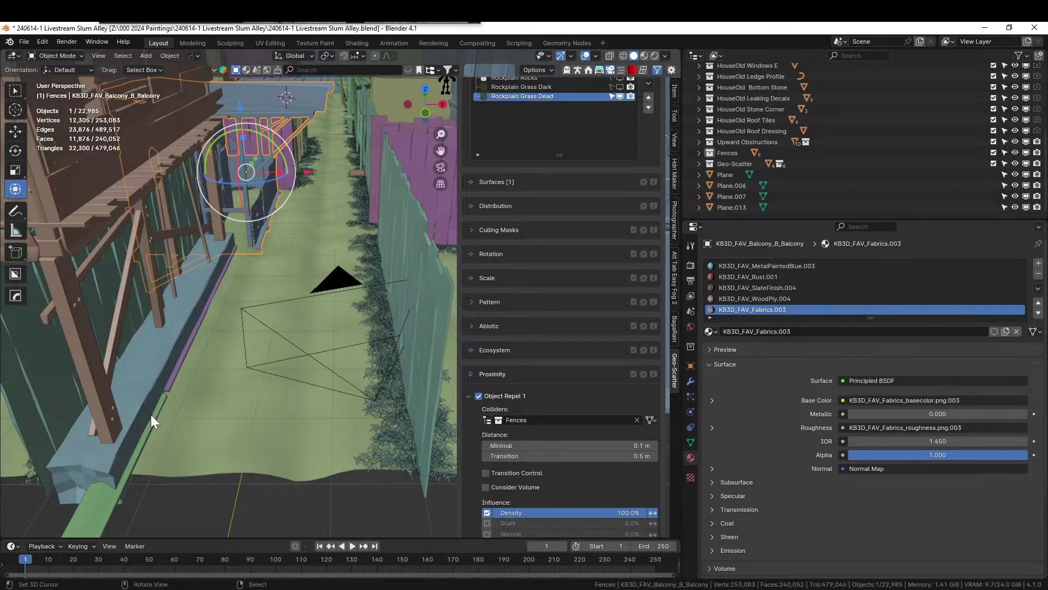
pyautogui.click(143, 385)
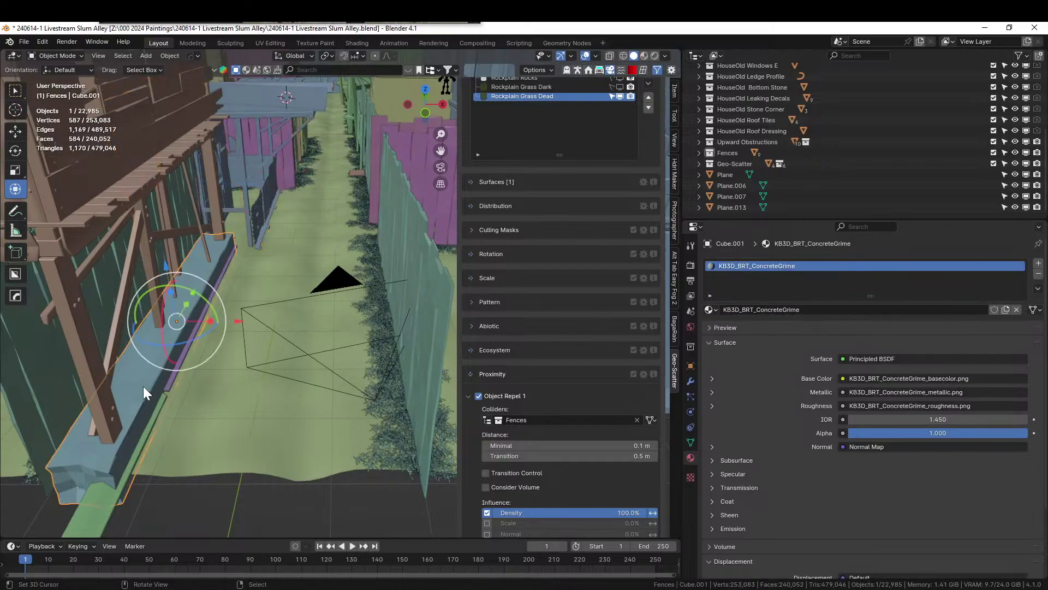
pyautogui.press('m')
pyautogui.click(90, 397)
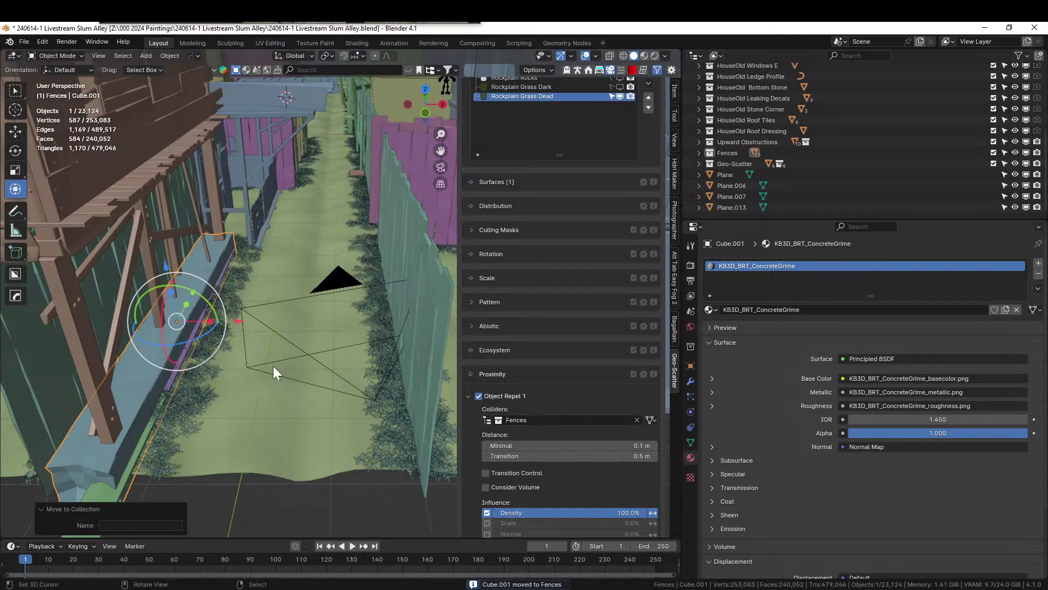
# Set the Object Repel 1 transition distance of Rockplain Grass Dead to 0.1 m
pyautogui.click(613, 452)
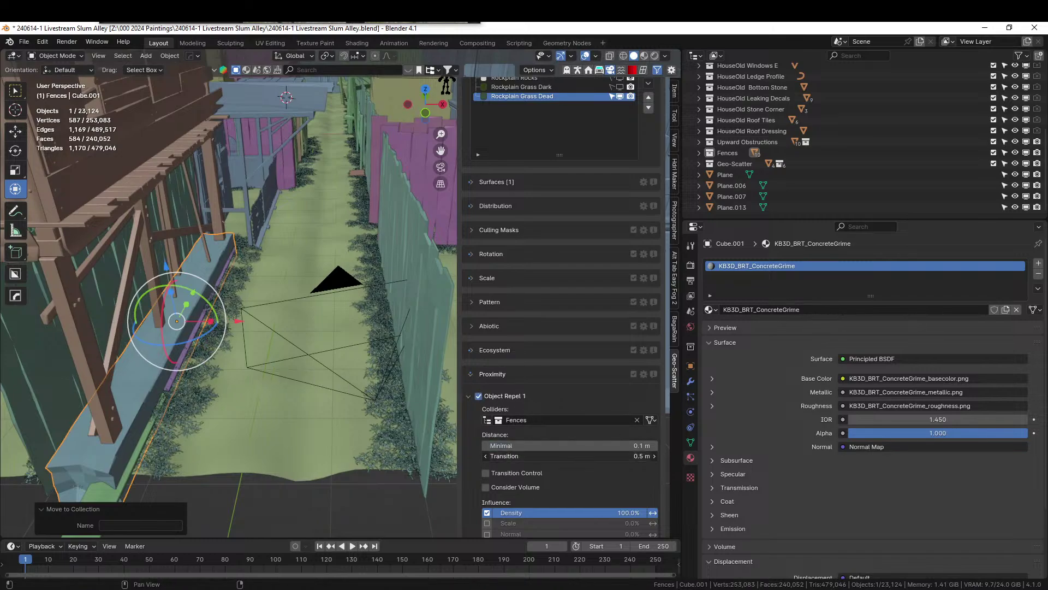
pyautogui.write('.1')
pyautogui.press('Return')
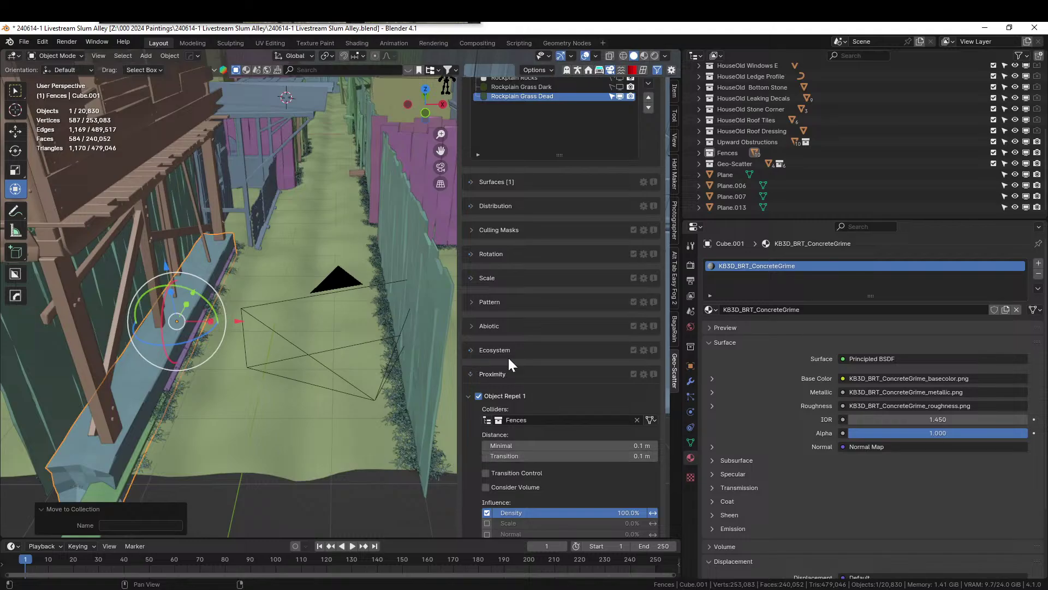
# Show Rockplain Grass Dark in the viewport and enable its Object Repel 1 proximity with the Fences collection as colliders
pyautogui.keyDown('shift'); pyautogui.moveTo(382, 240); pyautogui.dragTo(317, 391, button='middle'); pyautogui.keyUp('shift')
pyautogui.keyDown('shift'); pyautogui.moveTo(568, 164); pyautogui.dragTo(568, 163, button='middle'); pyautogui.keyUp('shift')
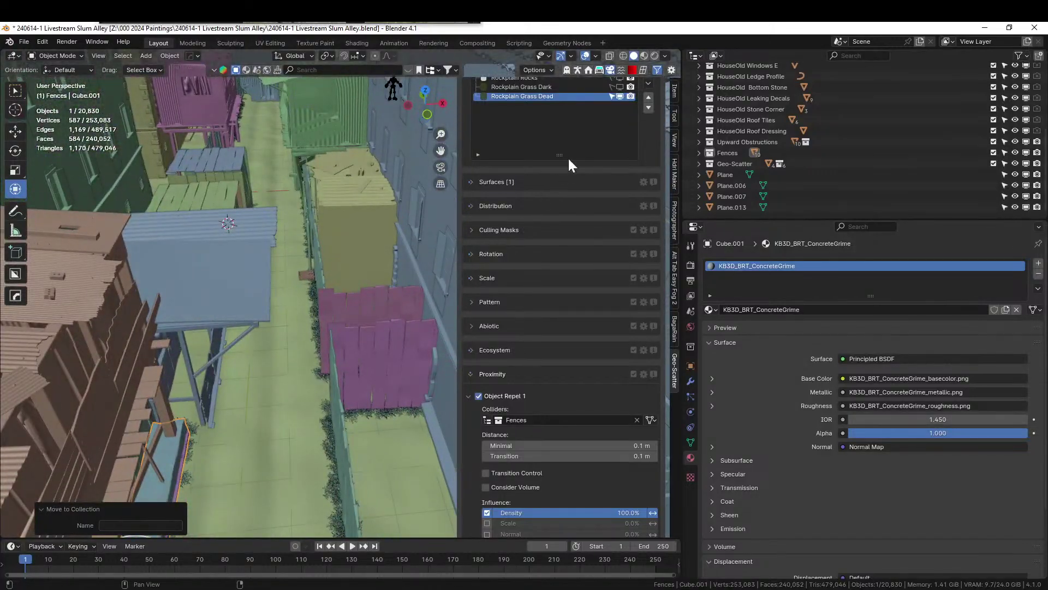
pyautogui.scroll(3, 591, 109)
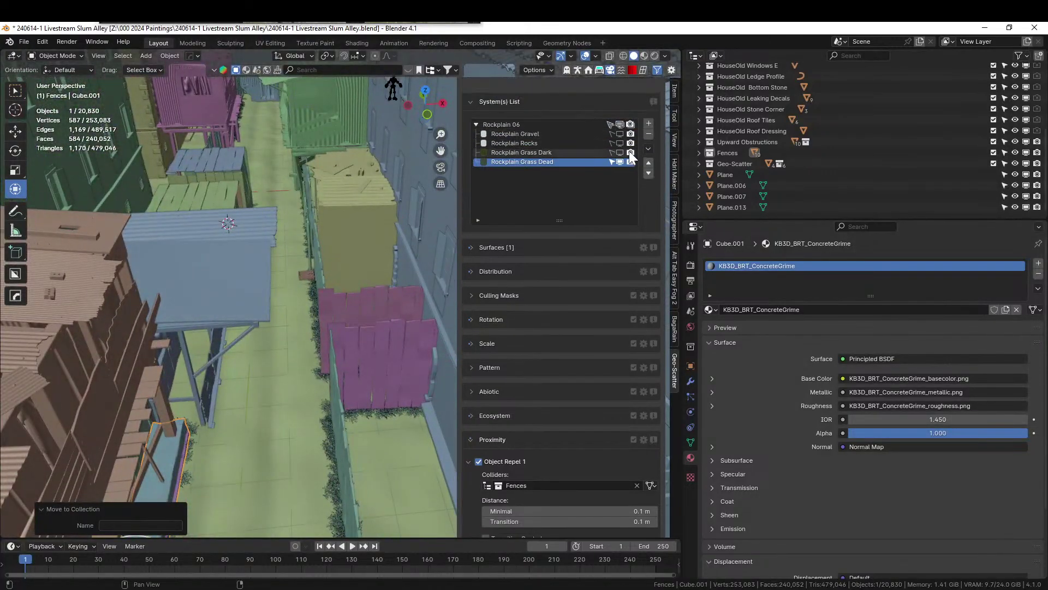
pyautogui.click(562, 153)
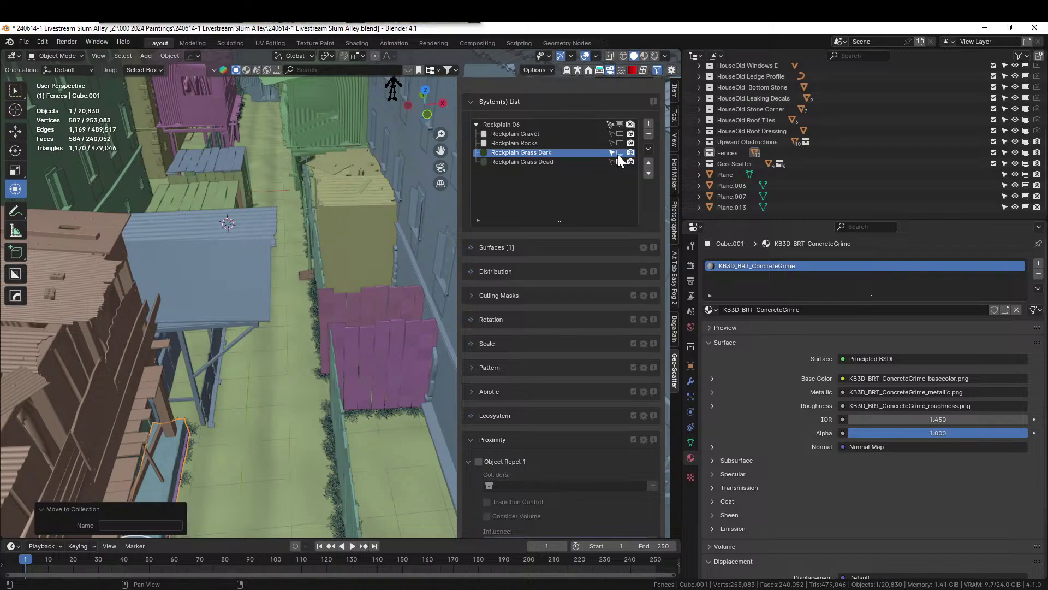
pyautogui.click(619, 153)
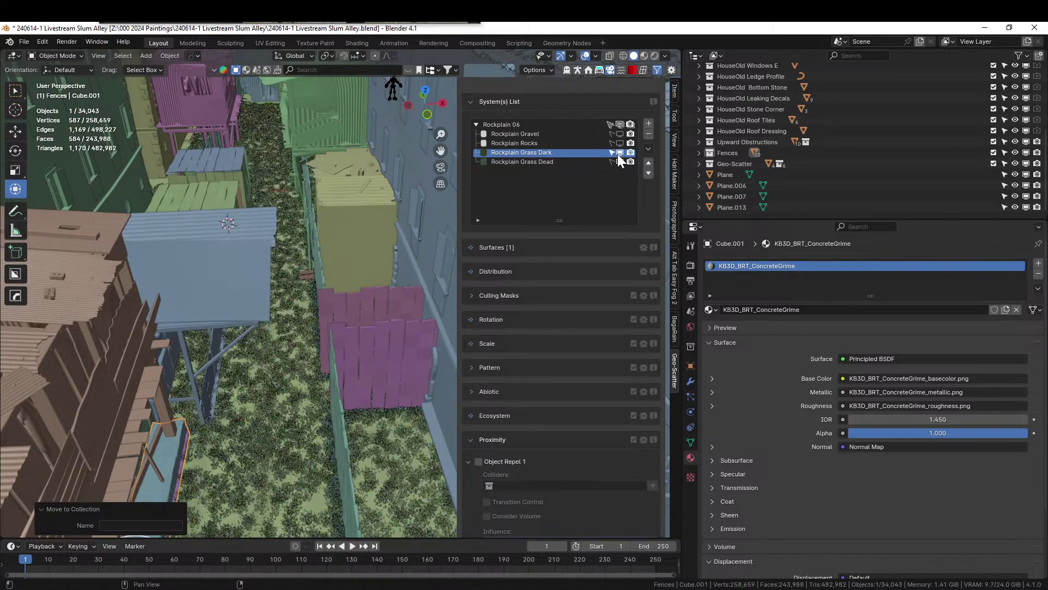
pyautogui.click(480, 460)
pyautogui.click(489, 484)
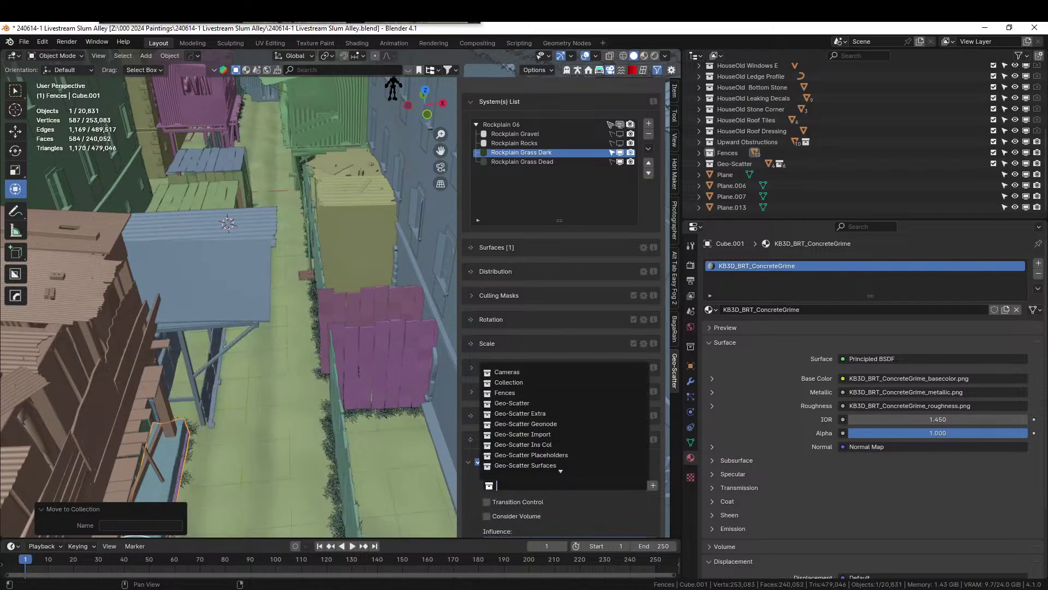
pyautogui.write('fenc')
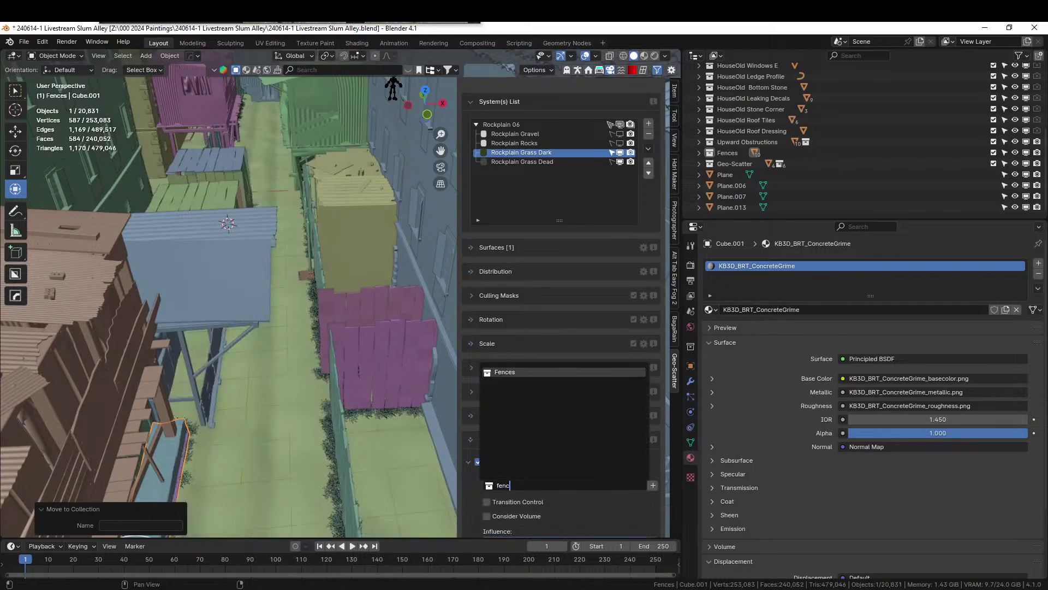
pyautogui.click(489, 374)
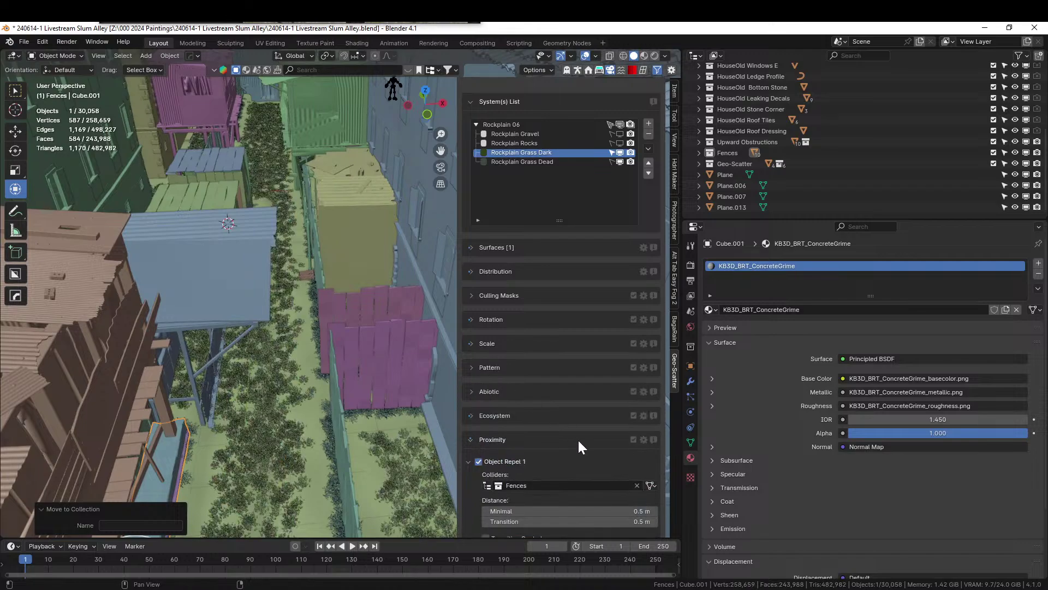
# Reverse the repel density influence for Rockplain Grass Dark and set its distances to 0.12 m minimal and 0.15 m transition
pyautogui.scroll(-4, 598, 439)
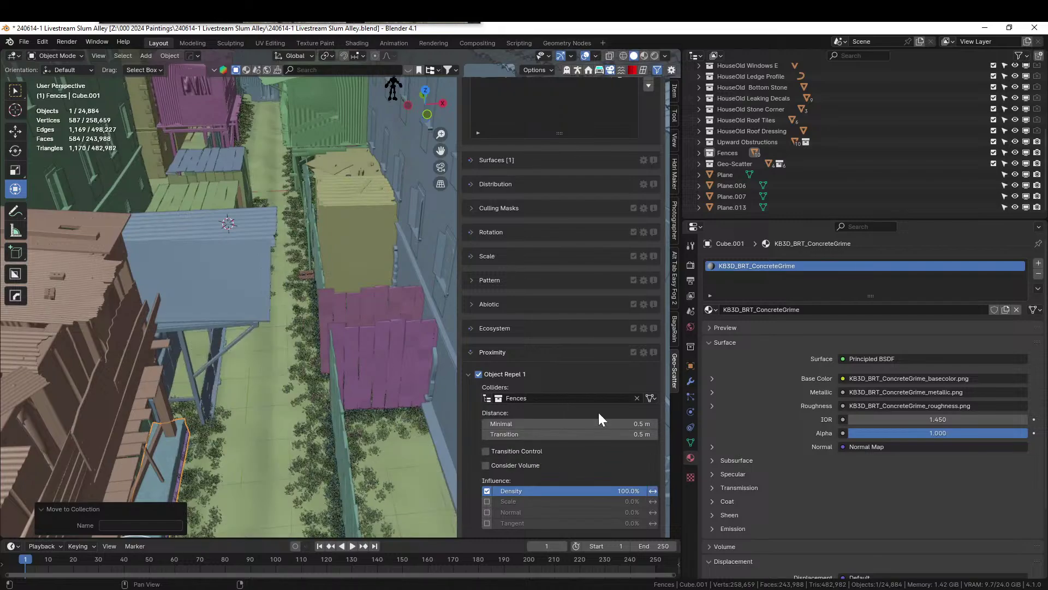
pyautogui.scroll(-2, 600, 432)
pyautogui.scroll(-2, 601, 447)
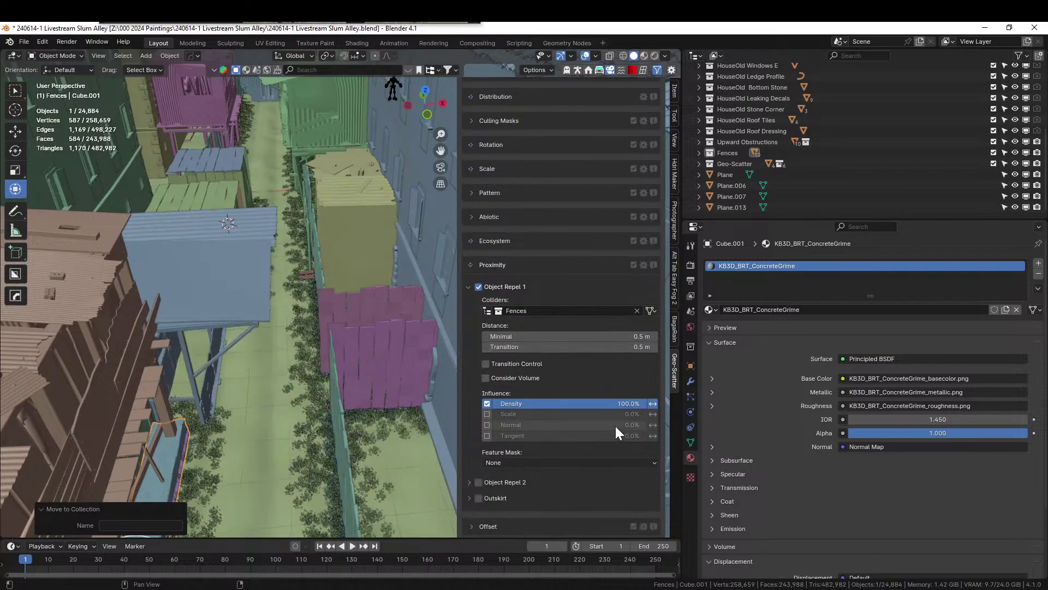
pyautogui.click(631, 337)
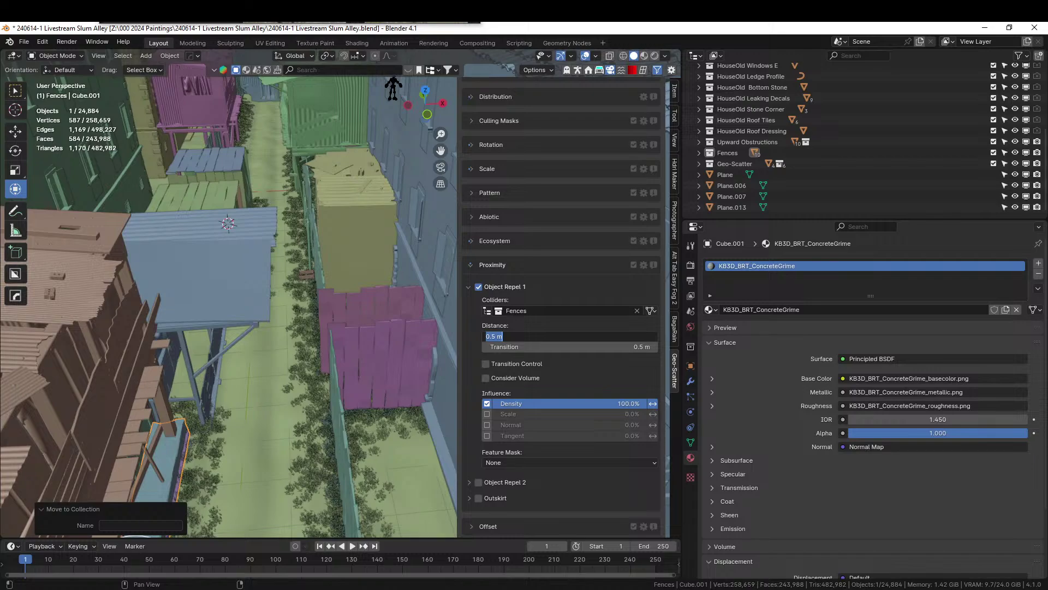
pyautogui.write('1.2')
pyautogui.press('Return')
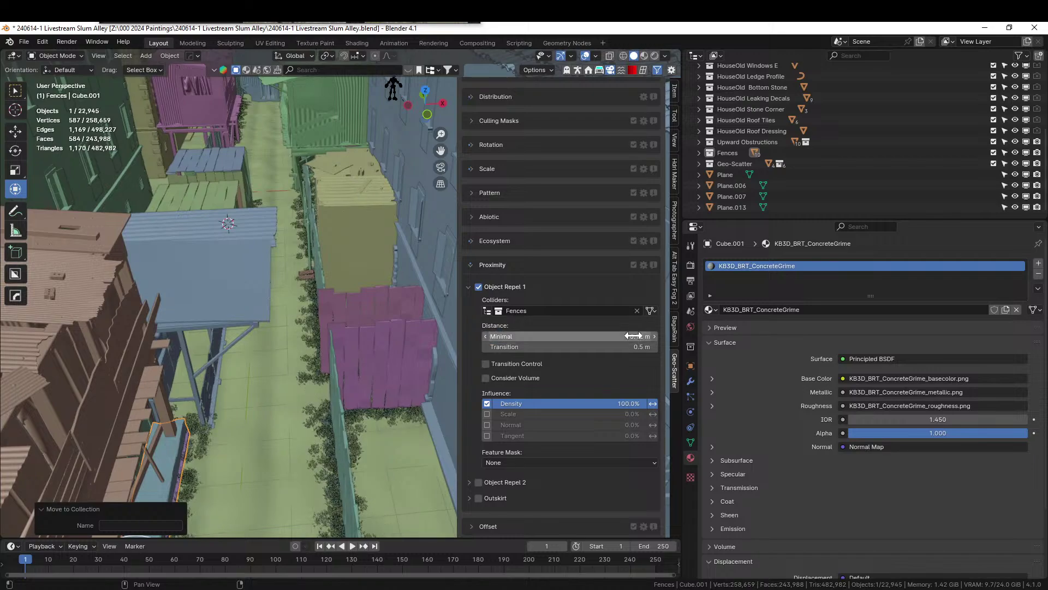
pyautogui.click(601, 348)
pyautogui.write('.')
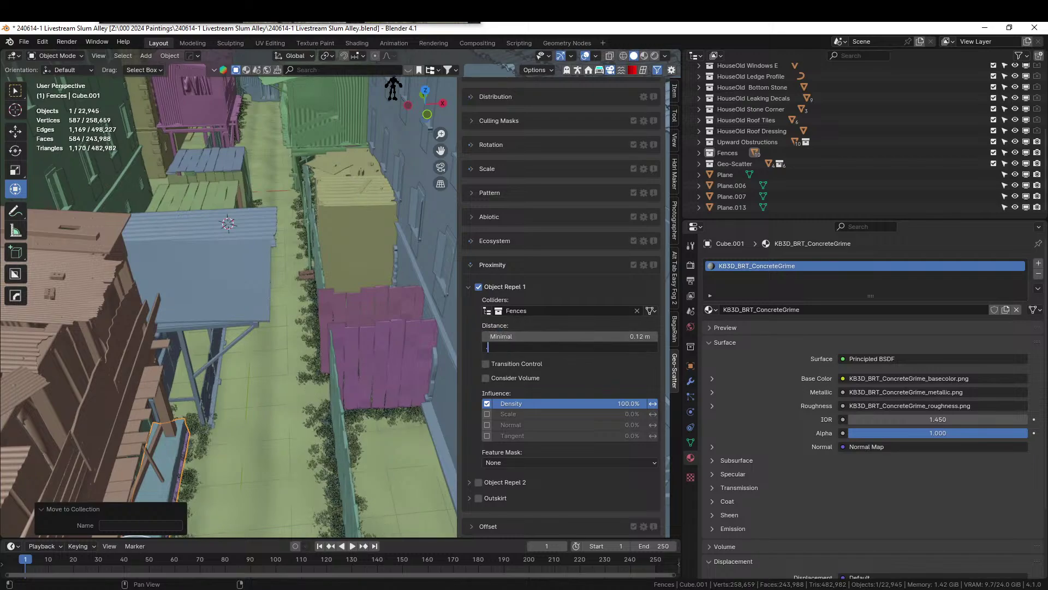
pyautogui.write('15')
pyautogui.press('Return')
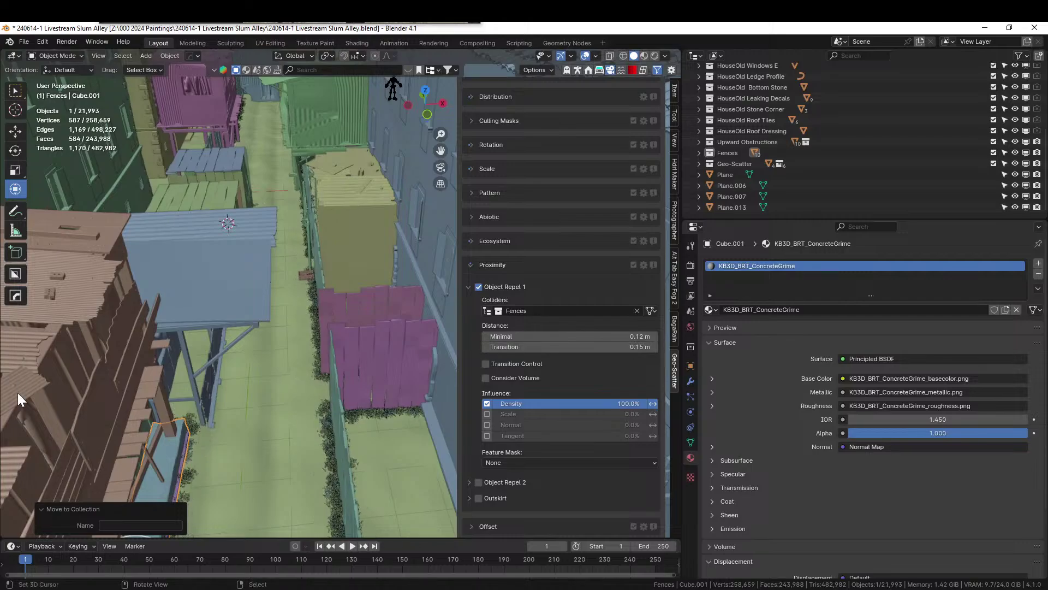
# Open the ground Plane for mesh editing and isolate it in a top view
pyautogui.moveTo(231, 381); pyautogui.dragTo(286, 458, button='middle')
pyautogui.scroll(10, 608, 268)
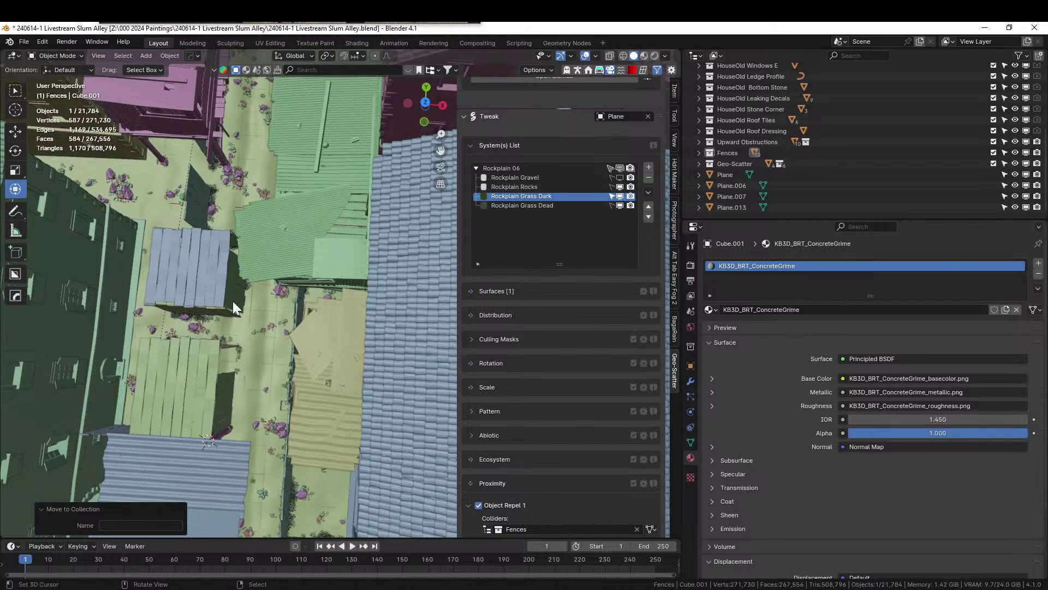
pyautogui.moveTo(232, 300); pyautogui.dragTo(244, 282, button='middle')
pyautogui.scroll(-3, 244, 285)
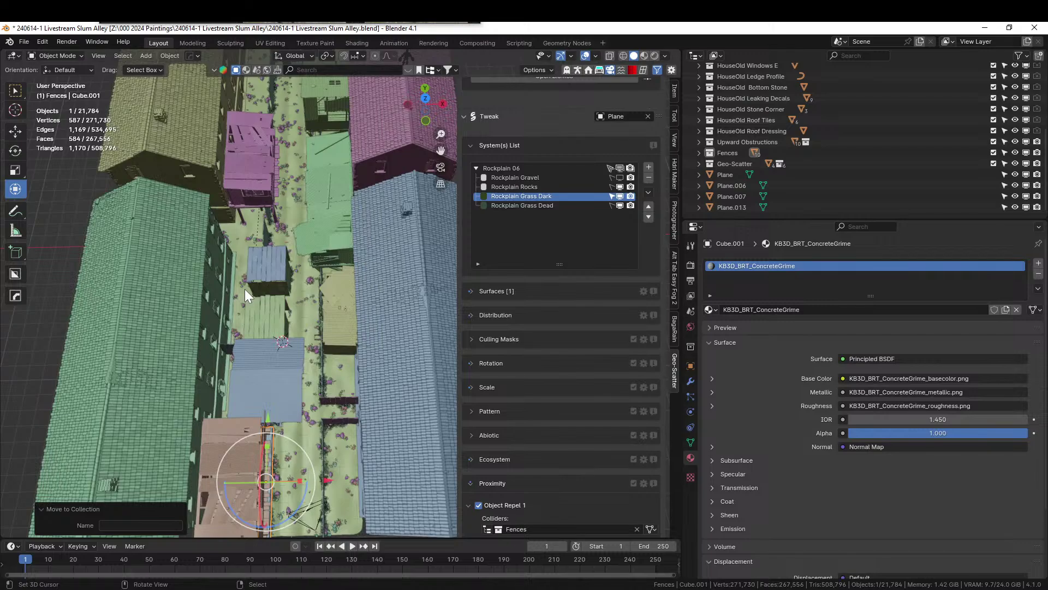
pyautogui.press('KP_7')
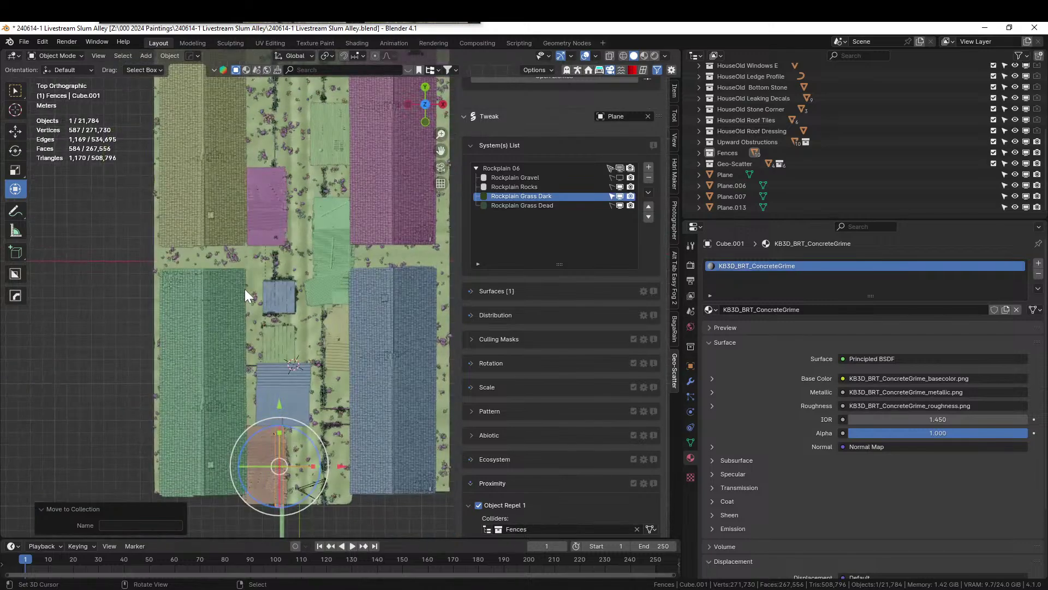
pyautogui.click(301, 199)
pyautogui.press('Tab')
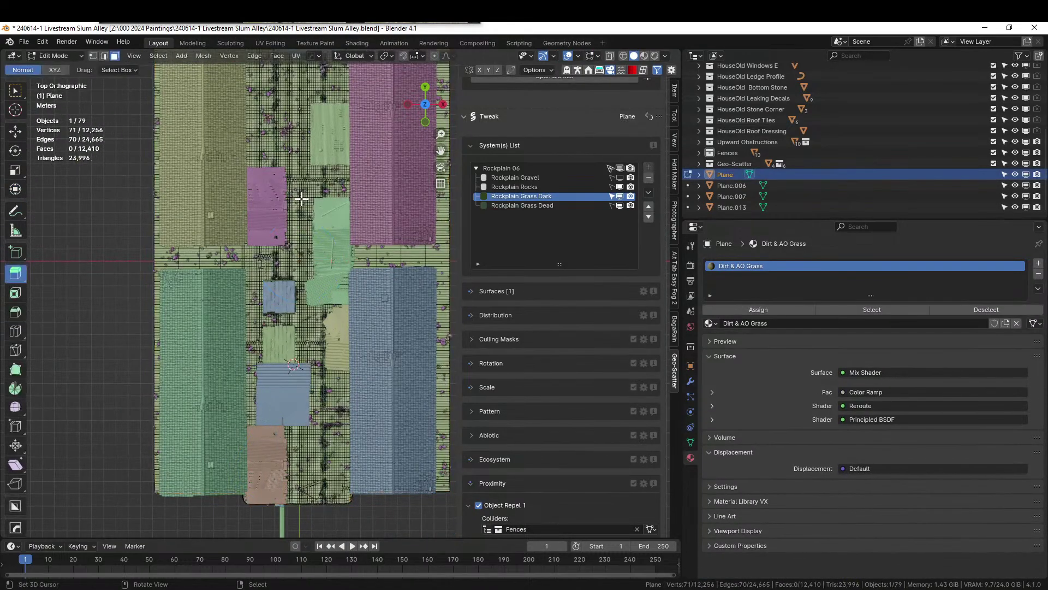
pyautogui.scroll(-4, 302, 199)
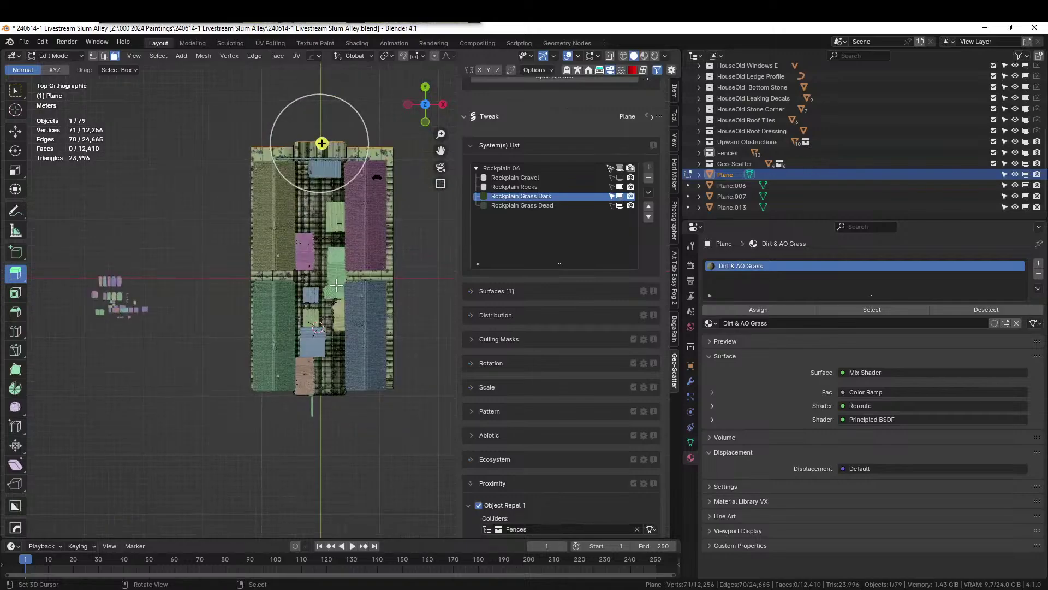
pyautogui.press('KP_Divide')
pyautogui.scroll(3, 336, 285)
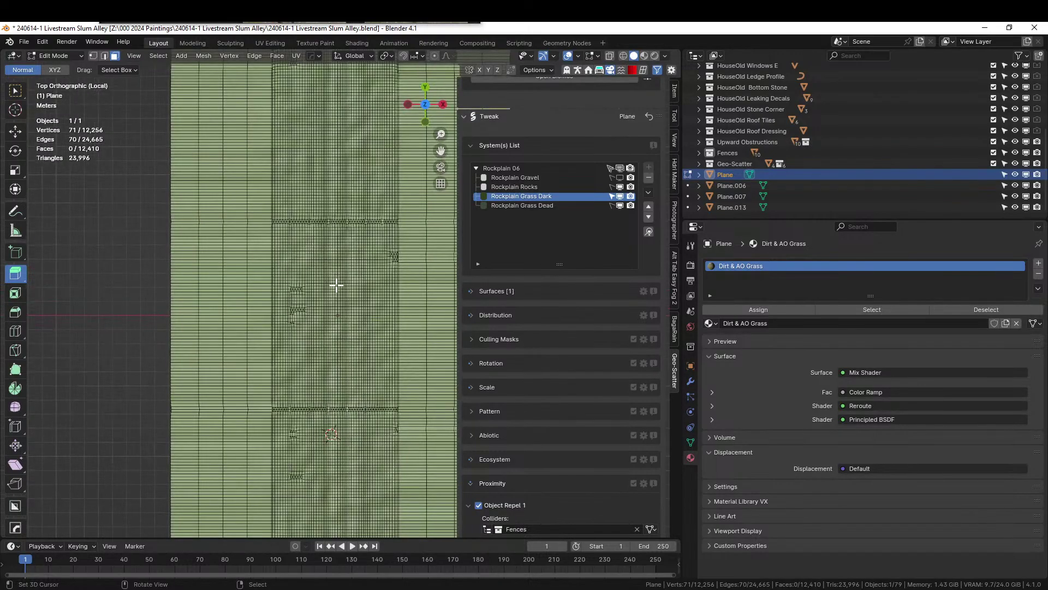
# Assign the long central strip of ground faces to a vertex group named Path, and return to the full scene in Object Mode
pyautogui.scroll(-3, 336, 286)
pyautogui.press('b')
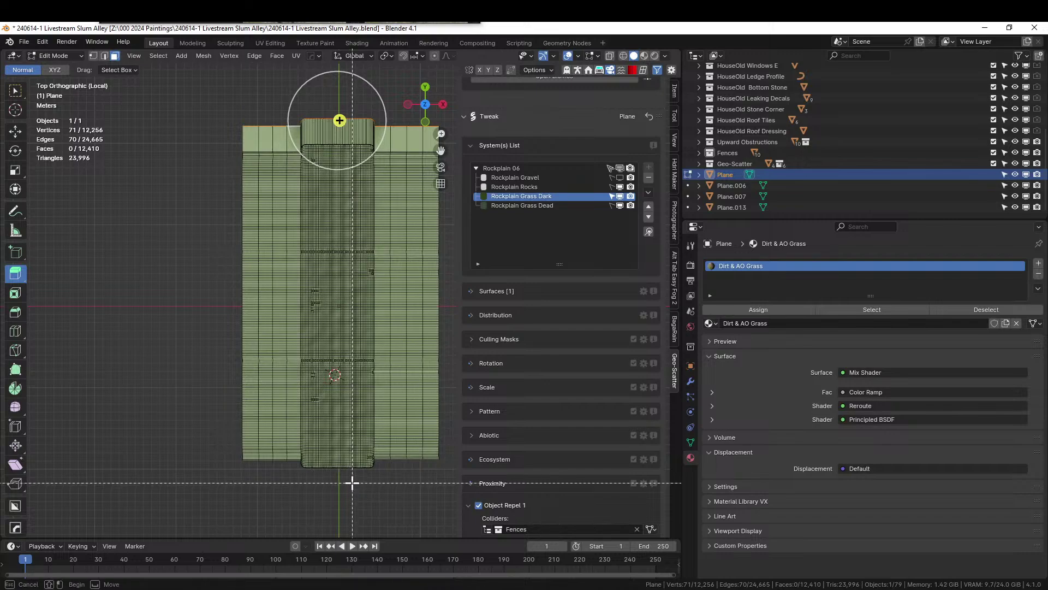
pyautogui.moveTo(348, 474); pyautogui.dragTo(326, 109)
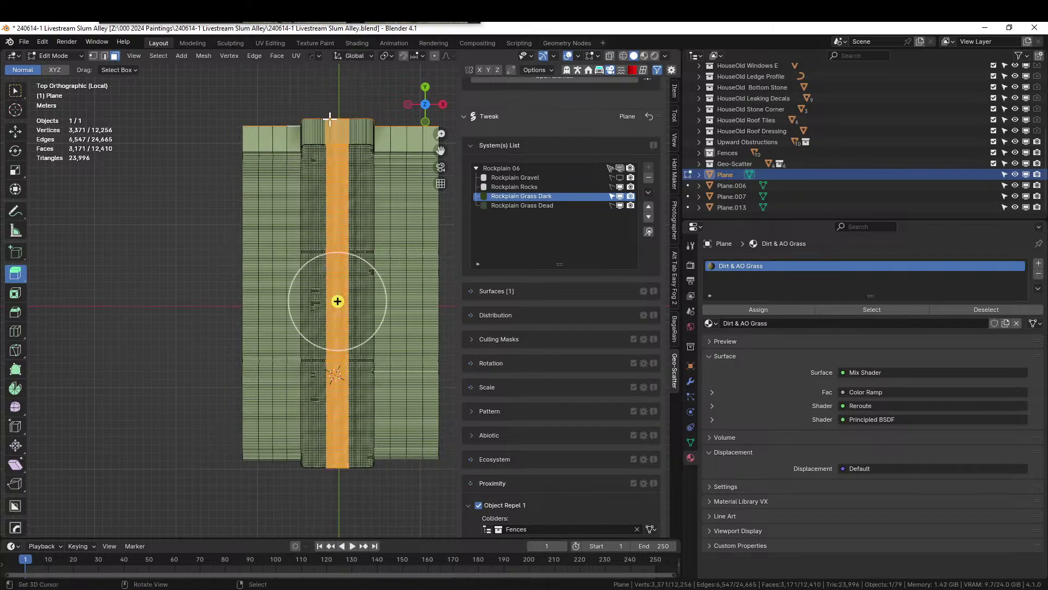
pyautogui.click(690, 443)
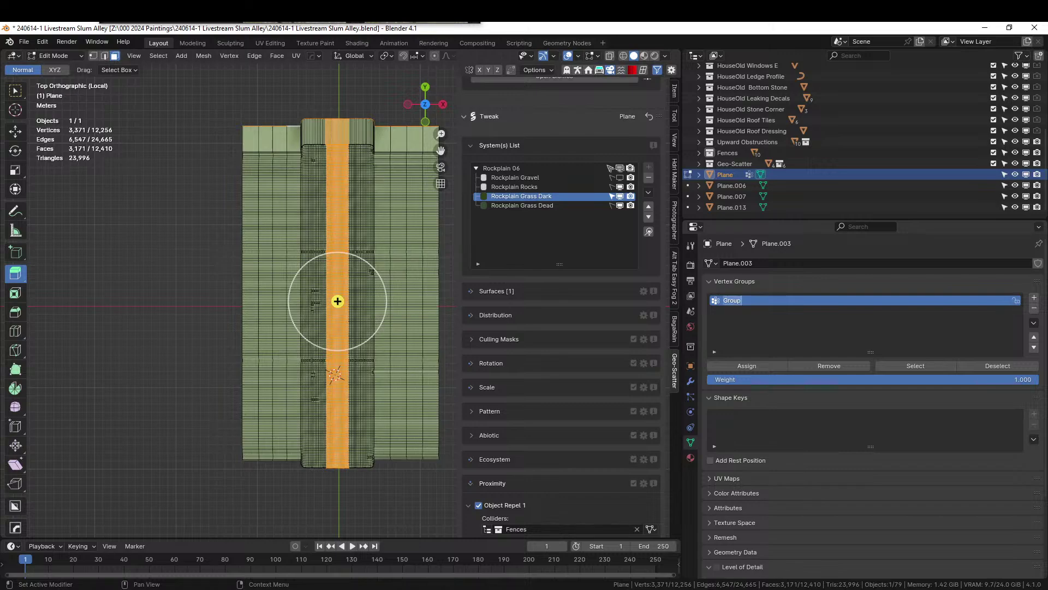
pyautogui.write('Path')
pyautogui.click(713, 364)
pyautogui.click(124, 364)
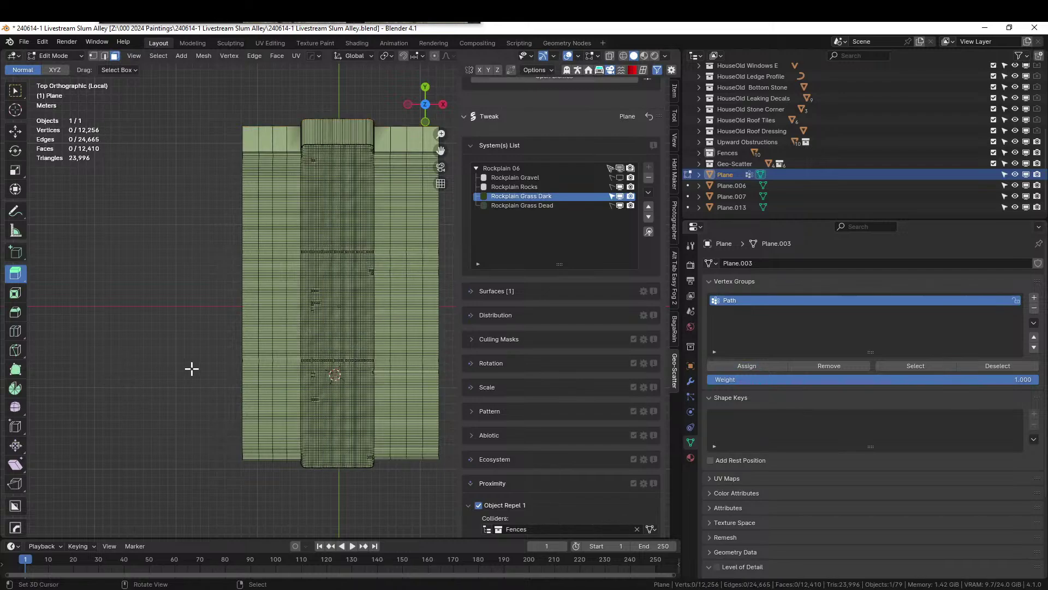
pyautogui.press('Tab')
pyautogui.moveTo(192, 371); pyautogui.dragTo(516, 373, button='middle')
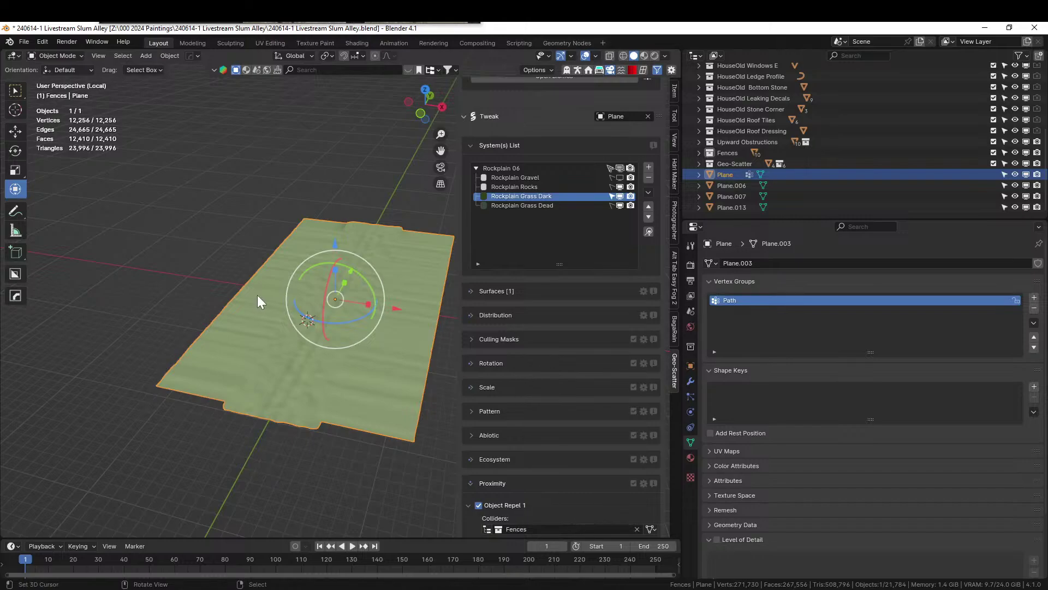
pyautogui.moveTo(257, 295); pyautogui.dragTo(259, 332, button='middle')
pyautogui.press('KP_Divide')
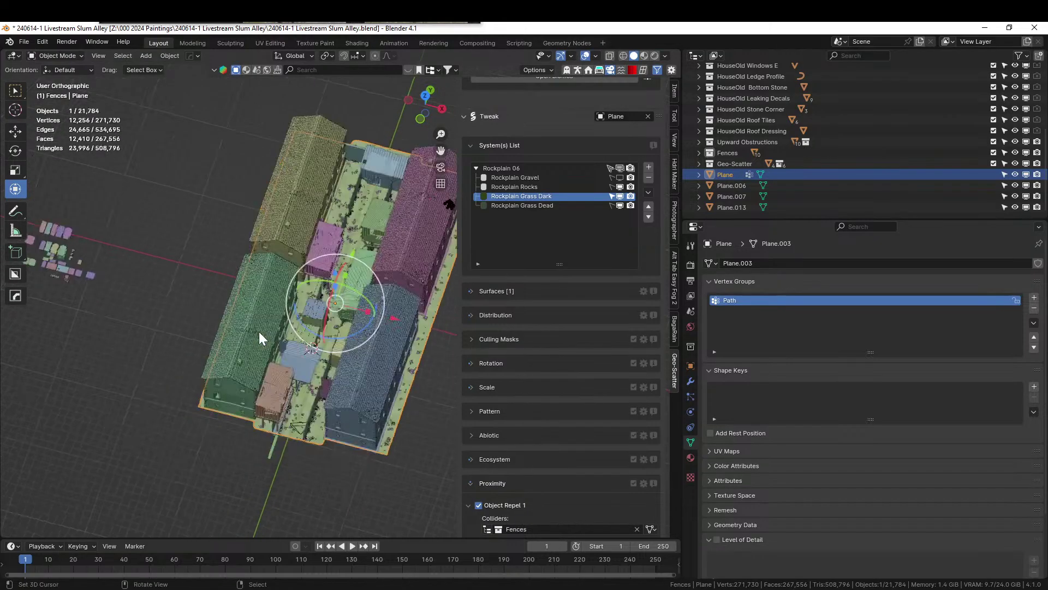
# Try culling Rockplain Grass Dark with the Path vertex group, and switch that mask off again
pyautogui.scroll(4, 259, 332)
pyautogui.moveTo(313, 322); pyautogui.dragTo(296, 258, button='middle')
pyautogui.scroll(6, 296, 258)
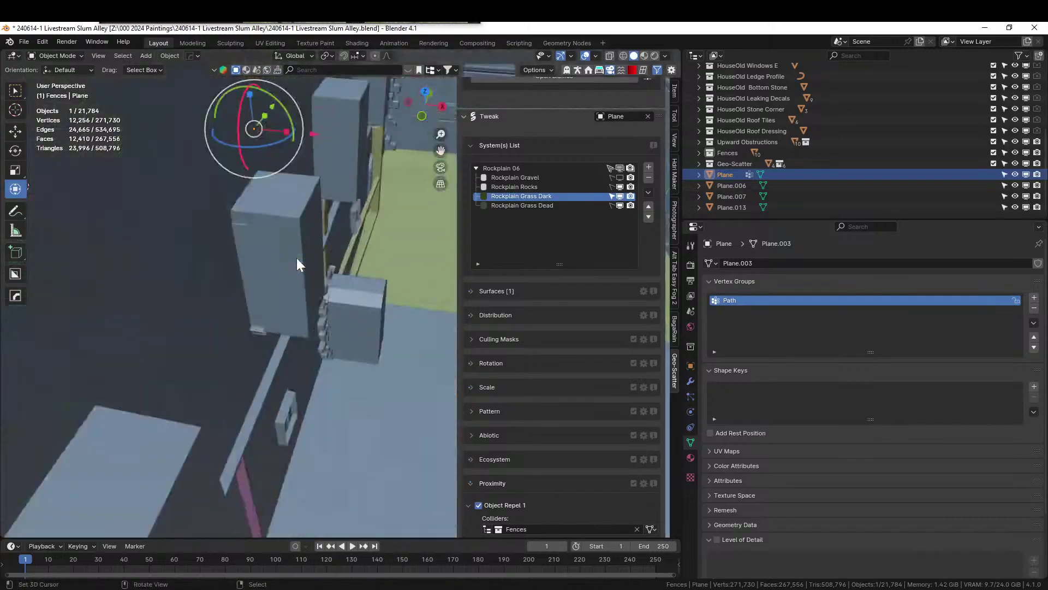
pyautogui.scroll(-1, 570, 251)
pyautogui.scroll(-3, 573, 371)
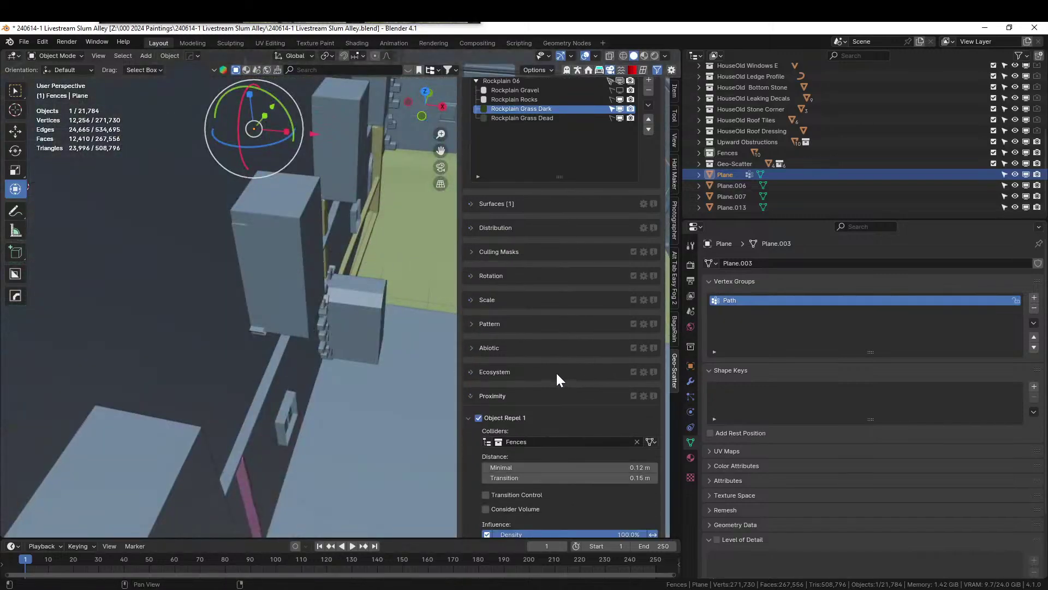
pyautogui.click(481, 252)
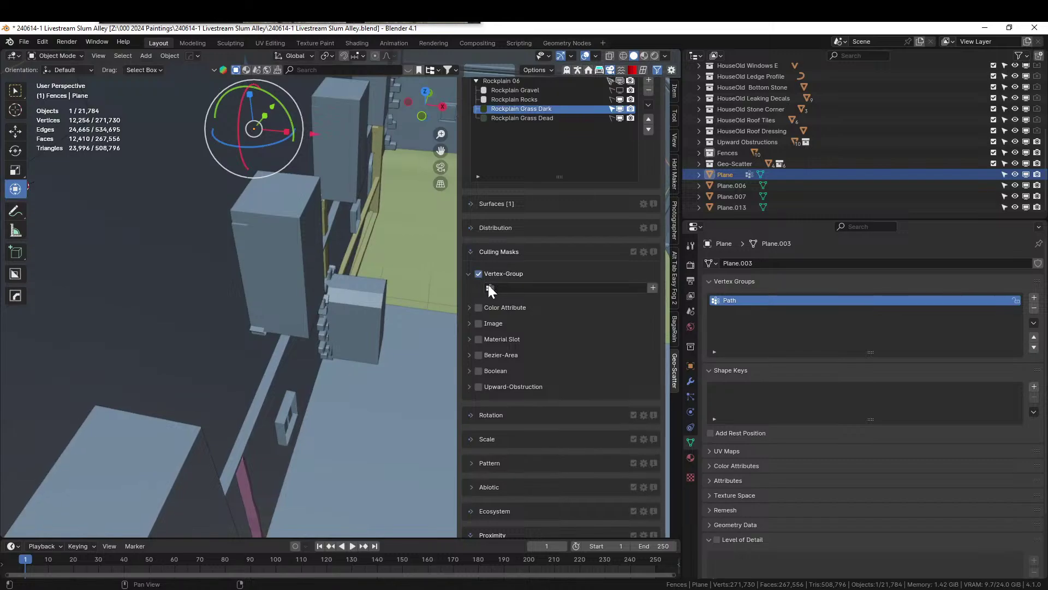
pyautogui.click(488, 285)
pyautogui.click(493, 305)
pyautogui.moveTo(349, 332); pyautogui.dragTo(267, 296, button='middle')
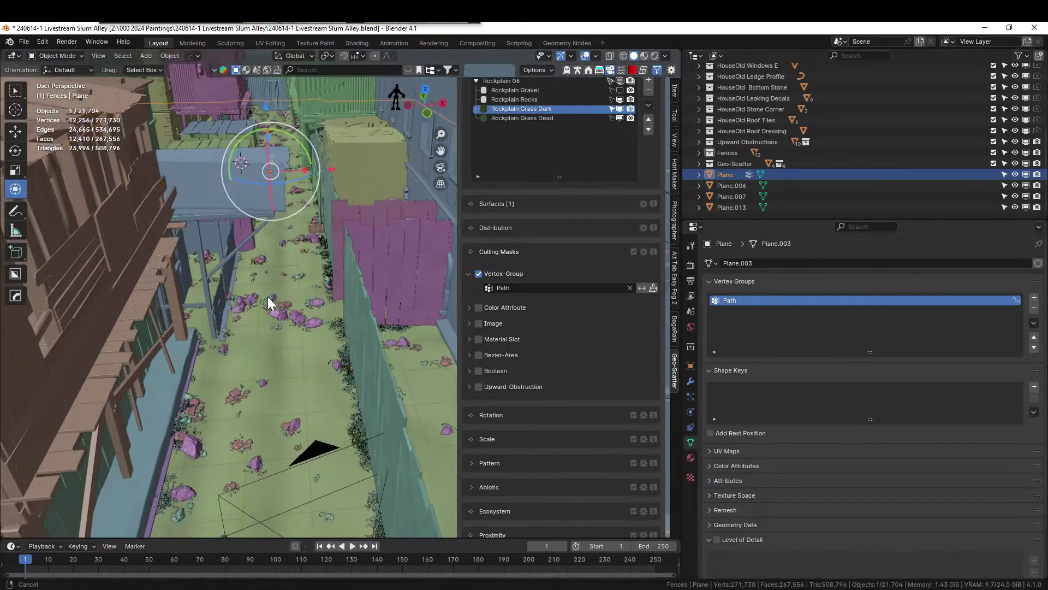
pyautogui.click(480, 271)
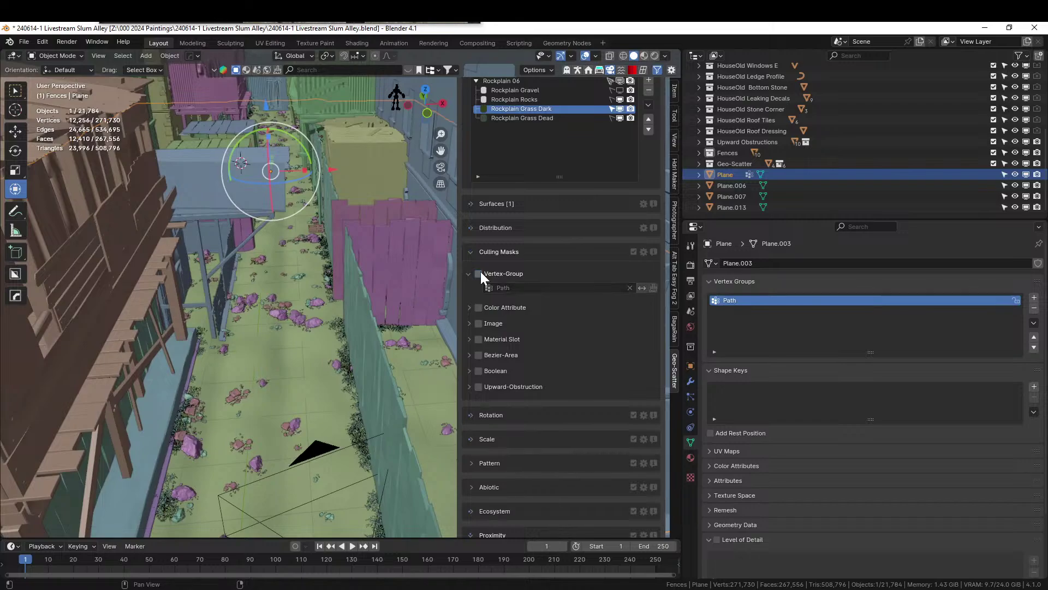
# Enable the vertex-group culling mask for Rockplain Rocks, using the Path group
pyautogui.click(519, 99)
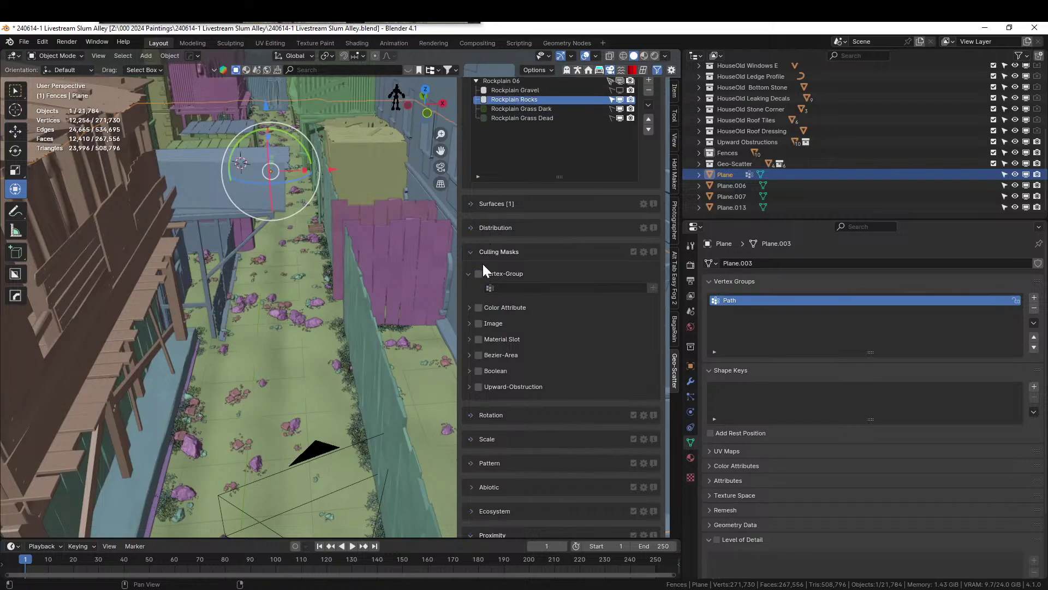
pyautogui.click(490, 285)
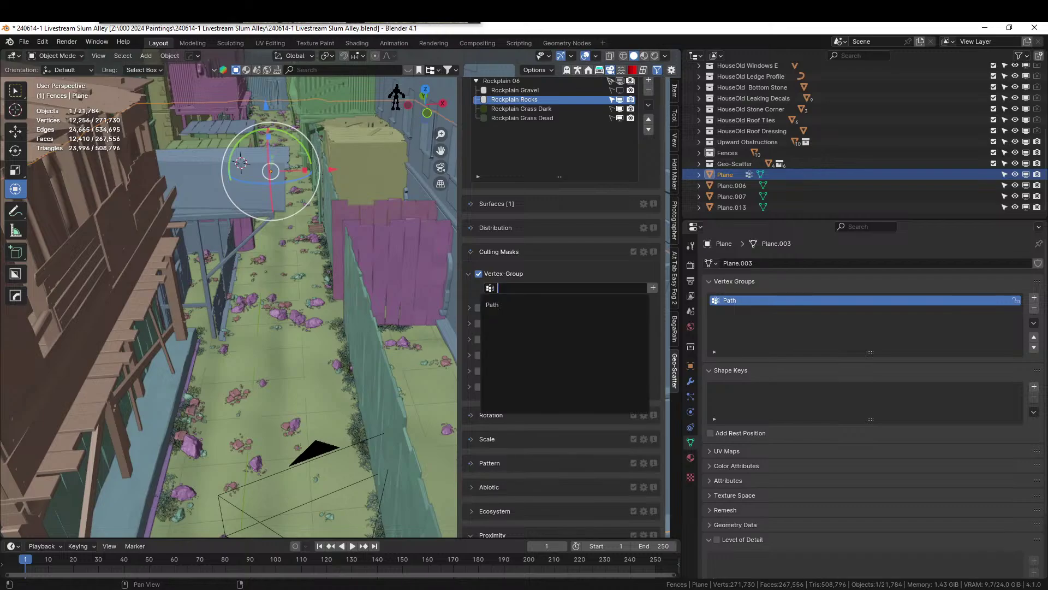
pyautogui.click(495, 307)
pyautogui.moveTo(415, 303); pyautogui.dragTo(296, 341, button='middle')
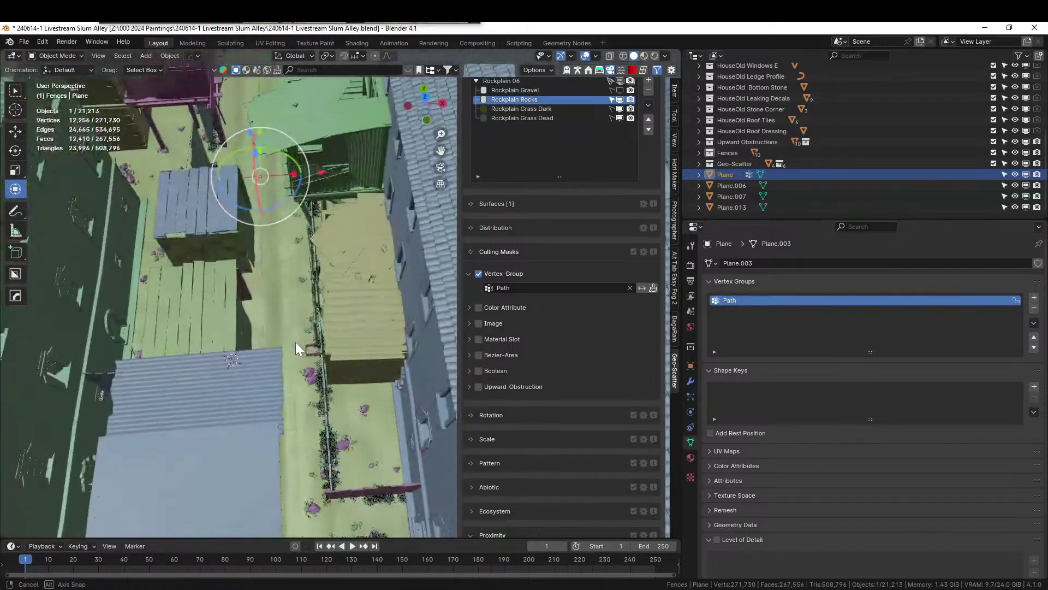
# Show the Rockplain Gravel scatter in the viewport
pyautogui.click(621, 90)
pyautogui.scroll(3, 311, 213)
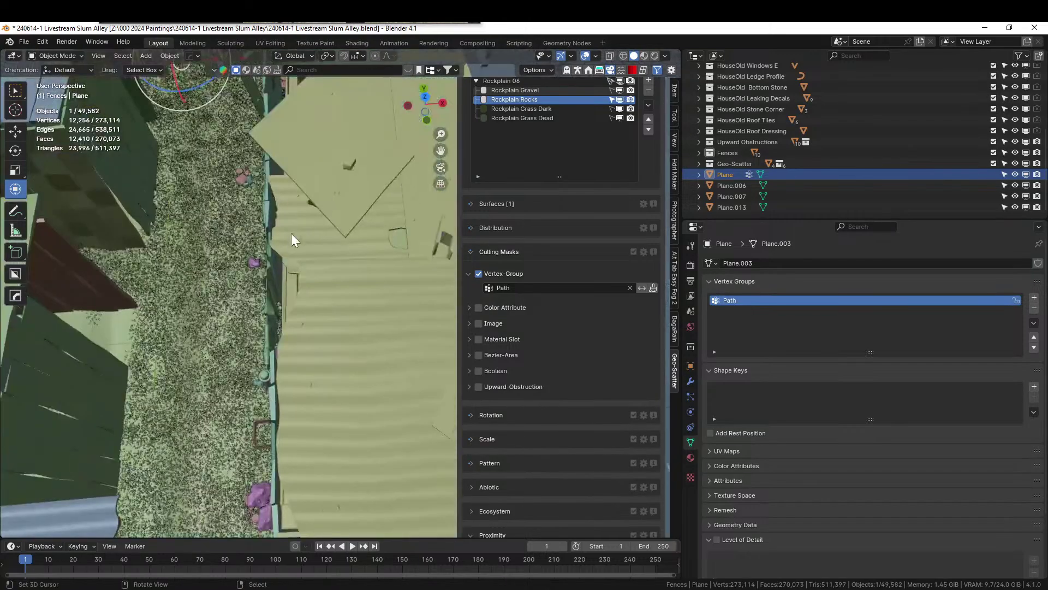
pyautogui.moveTo(291, 234); pyautogui.dragTo(296, 192, button='middle')
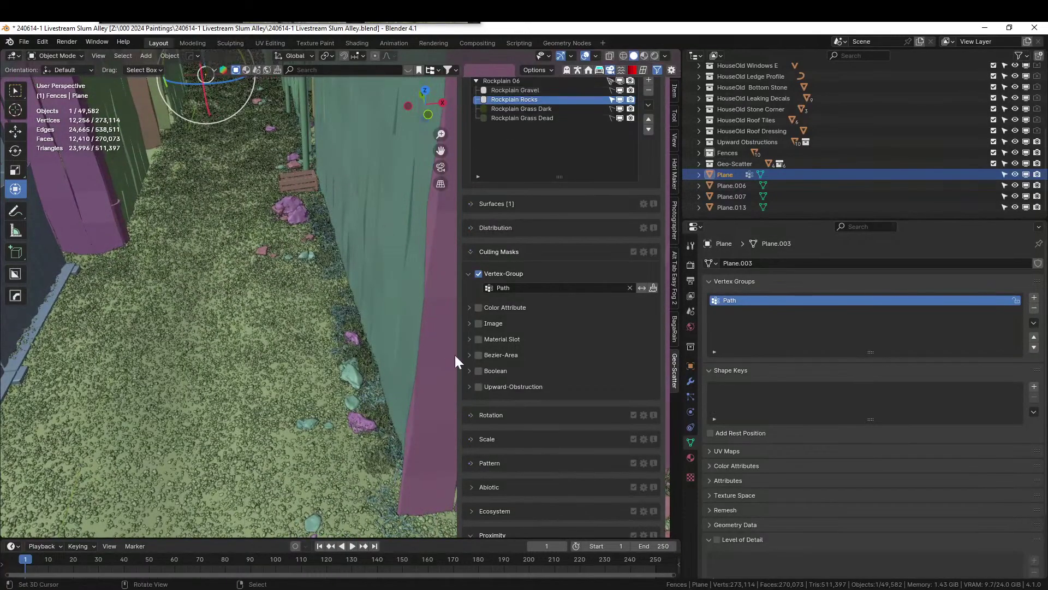
# Enable Object Repel 1 for Rockplain Gravel with the Fences collection as colliders and reverse its density influence
pyautogui.click(526, 90)
pyautogui.scroll(-3, 543, 373)
pyautogui.scroll(-3, 538, 448)
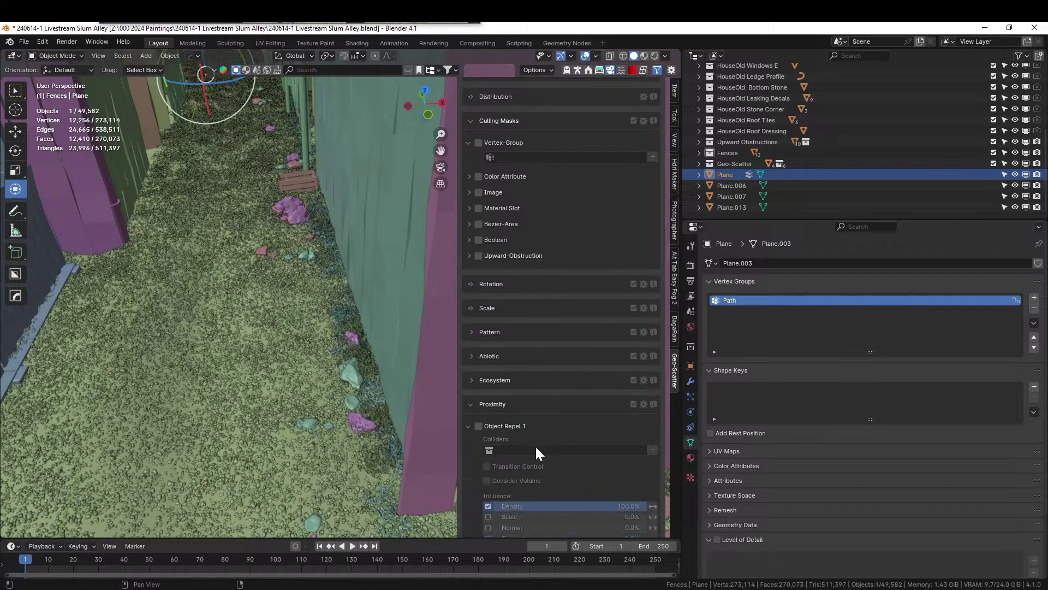
pyautogui.click(482, 425)
pyautogui.click(490, 450)
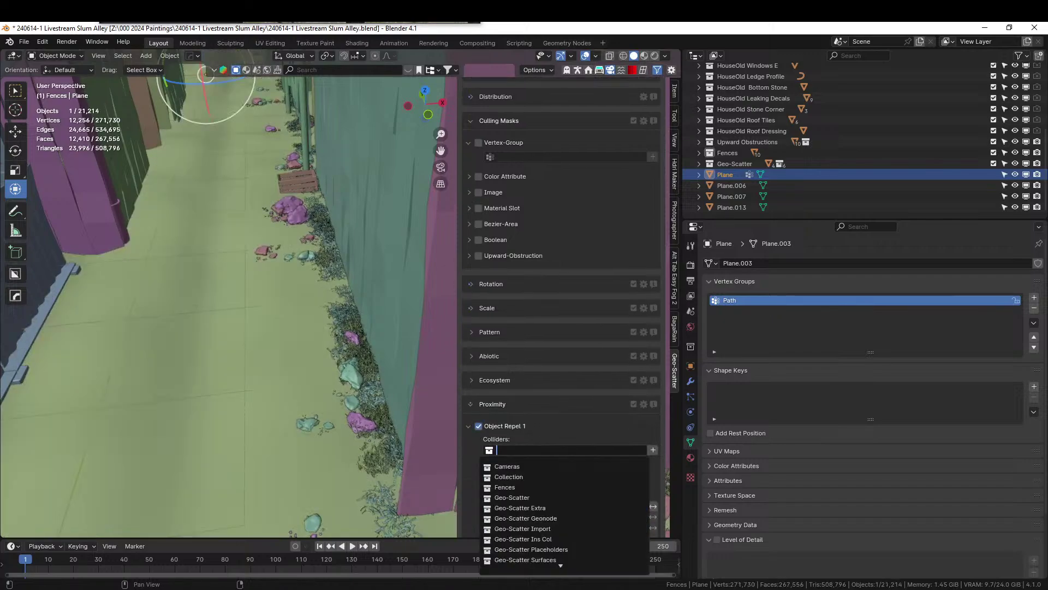
pyautogui.write('fenc')
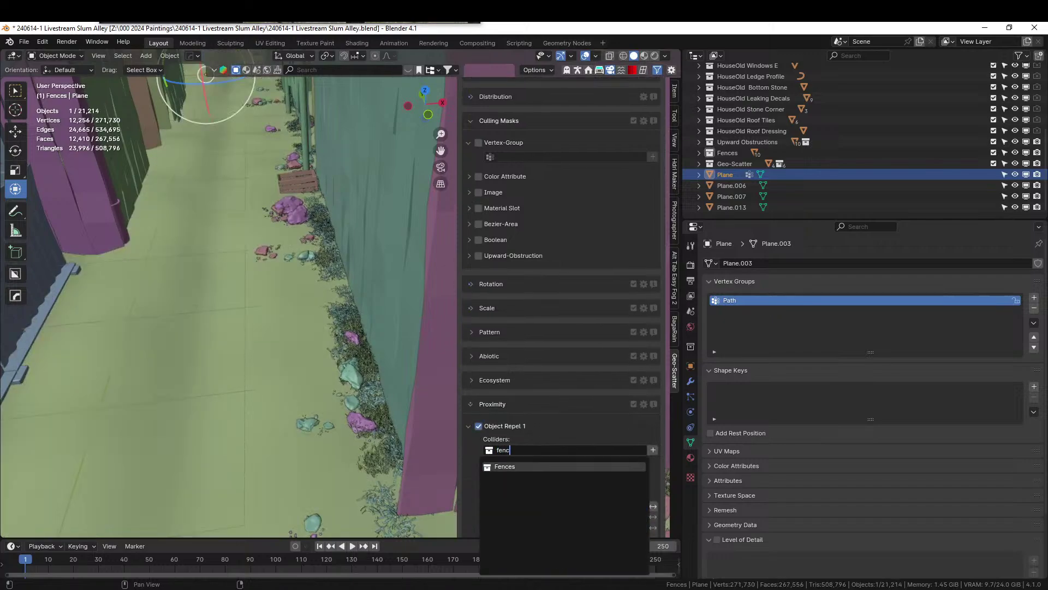
pyautogui.click(514, 467)
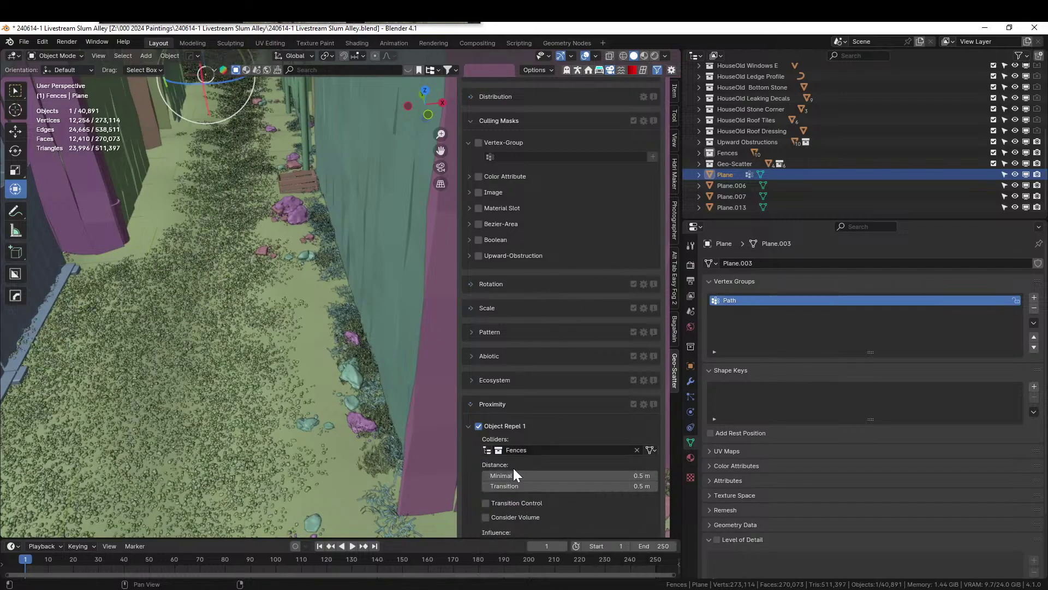
pyautogui.scroll(-3, 584, 500)
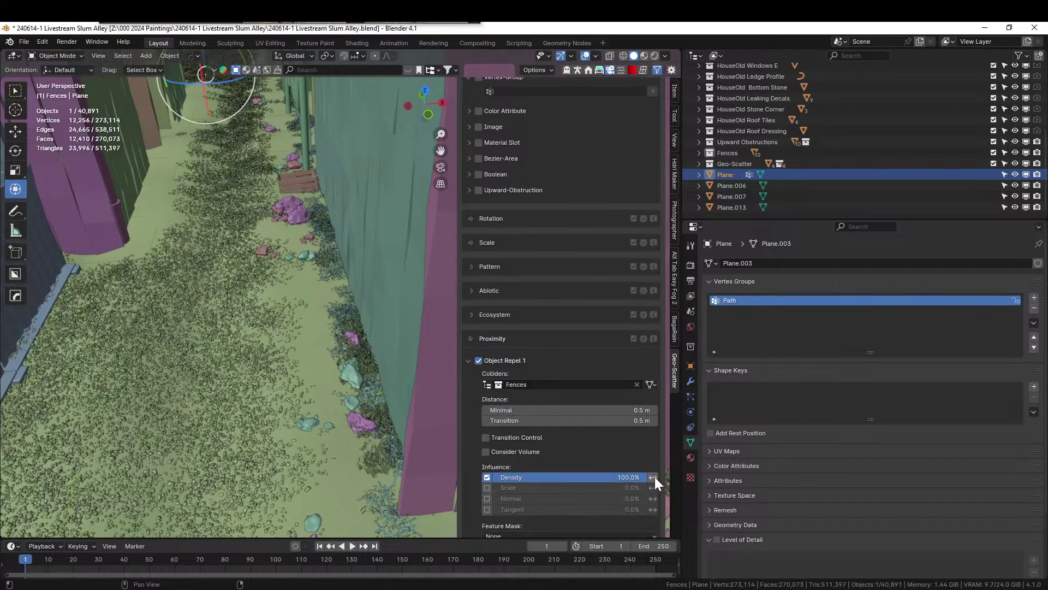
pyautogui.moveTo(207, 235); pyautogui.dragTo(175, 243, button='middle')
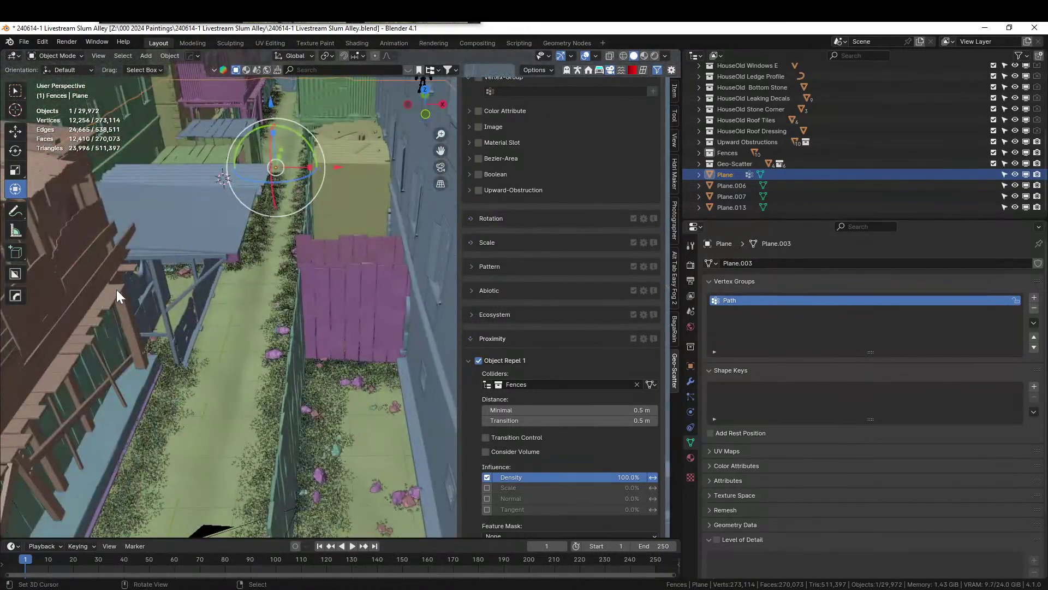
# Separate the ground beam and its small support blocks from the KB3D_FAV_Balcony_B_Balcony mesh into their own object
pyautogui.scroll(3, 131, 298)
pyautogui.scroll(6, 219, 342)
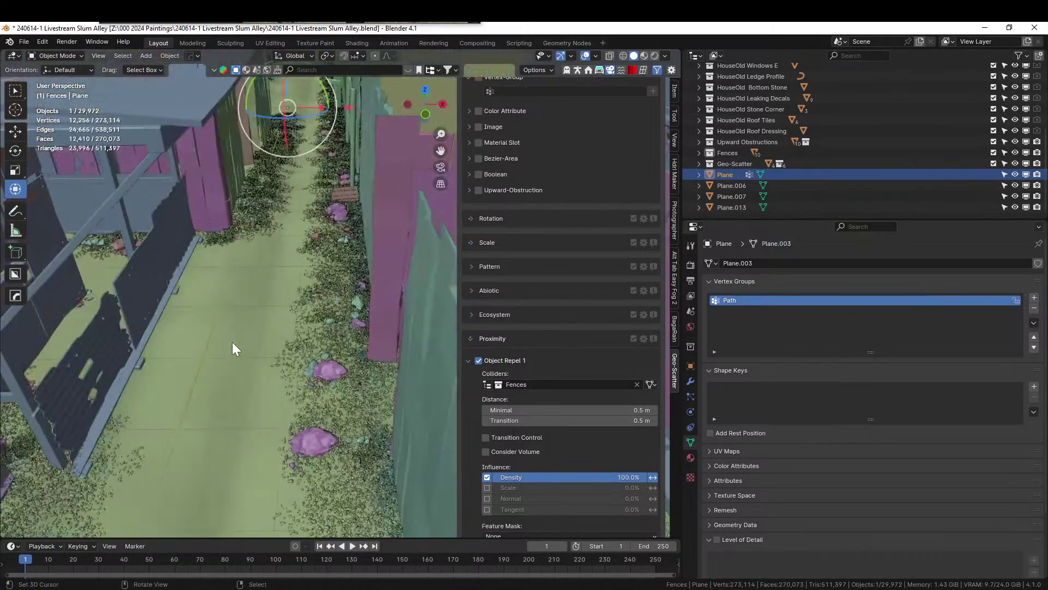
pyautogui.scroll(4, 221, 342)
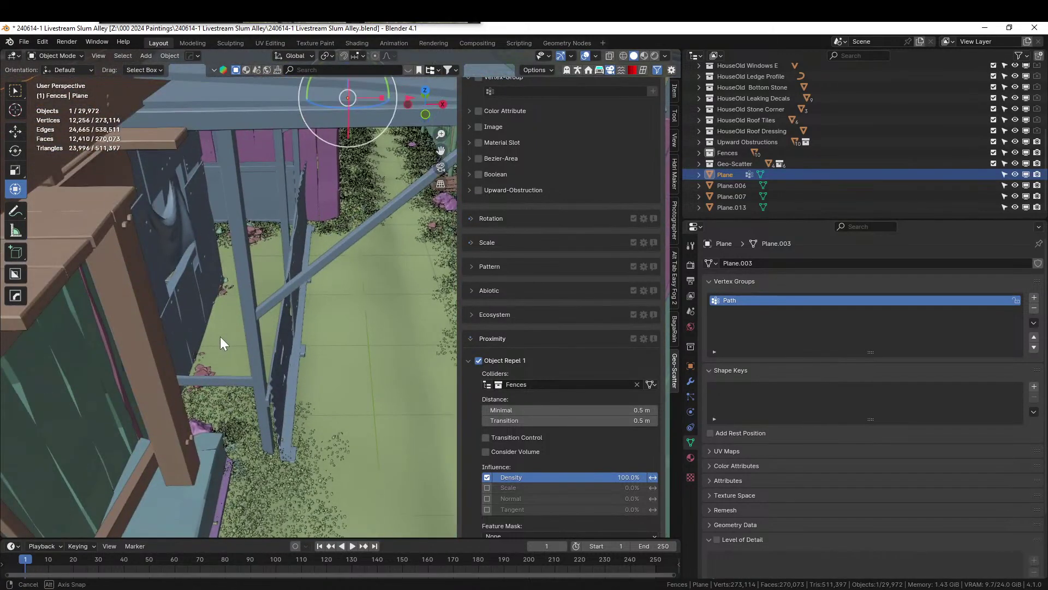
pyautogui.click(226, 356)
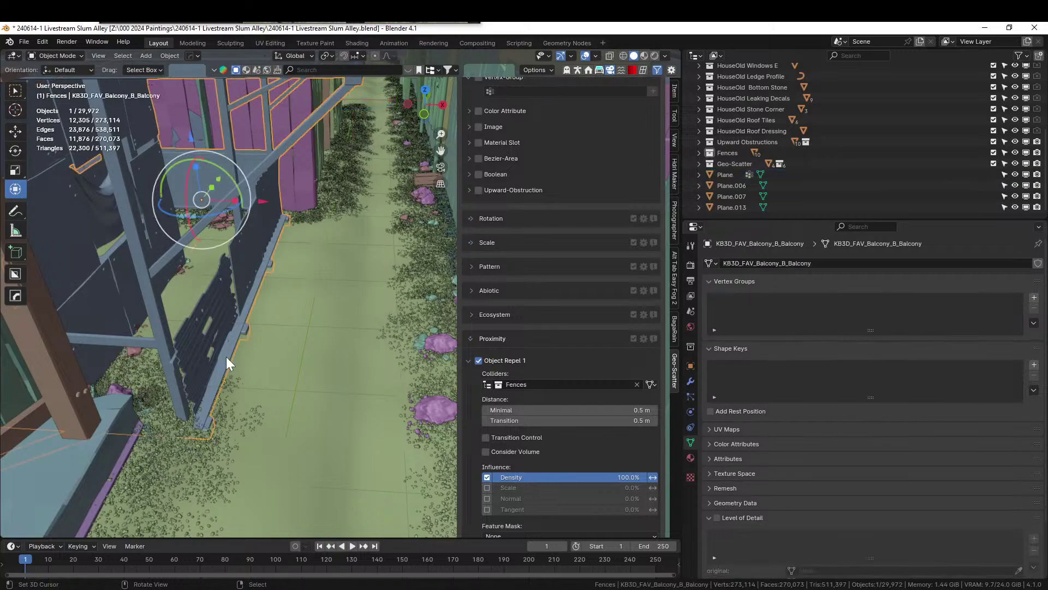
pyautogui.press('Tab')
pyautogui.click(226, 356)
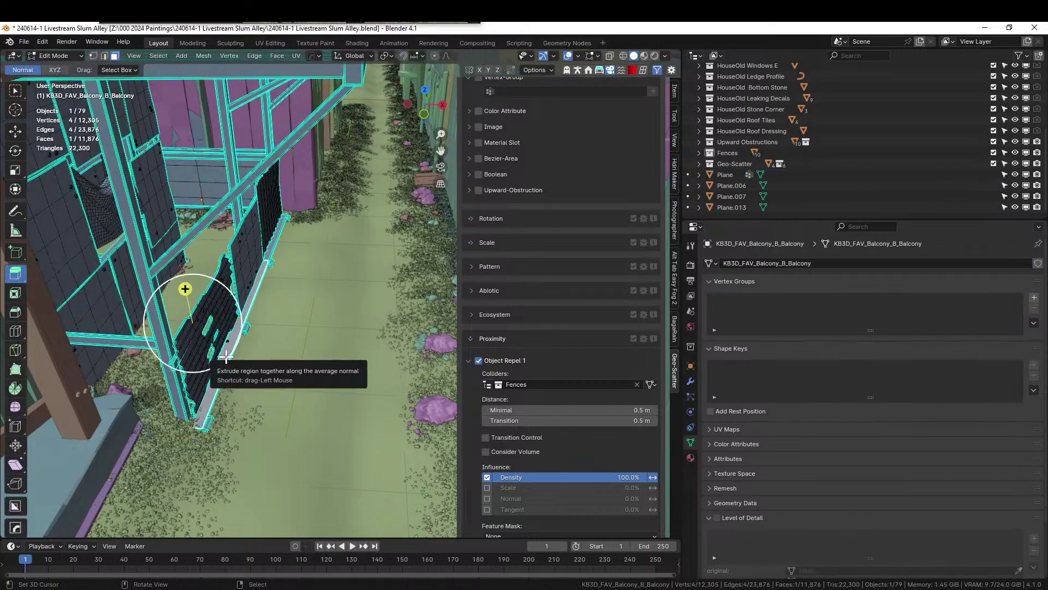
pyautogui.press('l')
pyautogui.press('l')
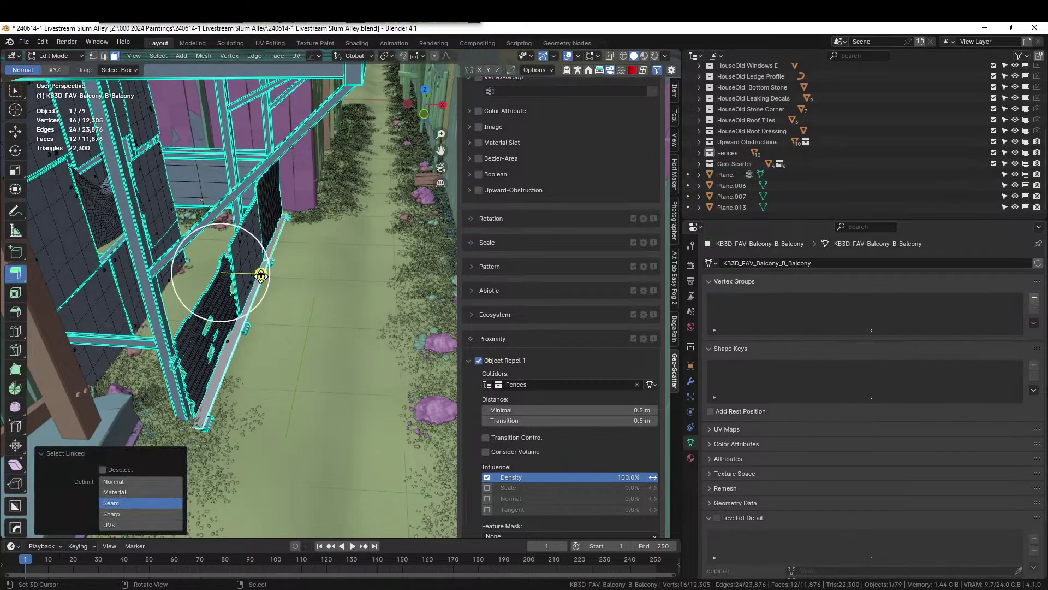
pyautogui.scroll(2, 246, 339)
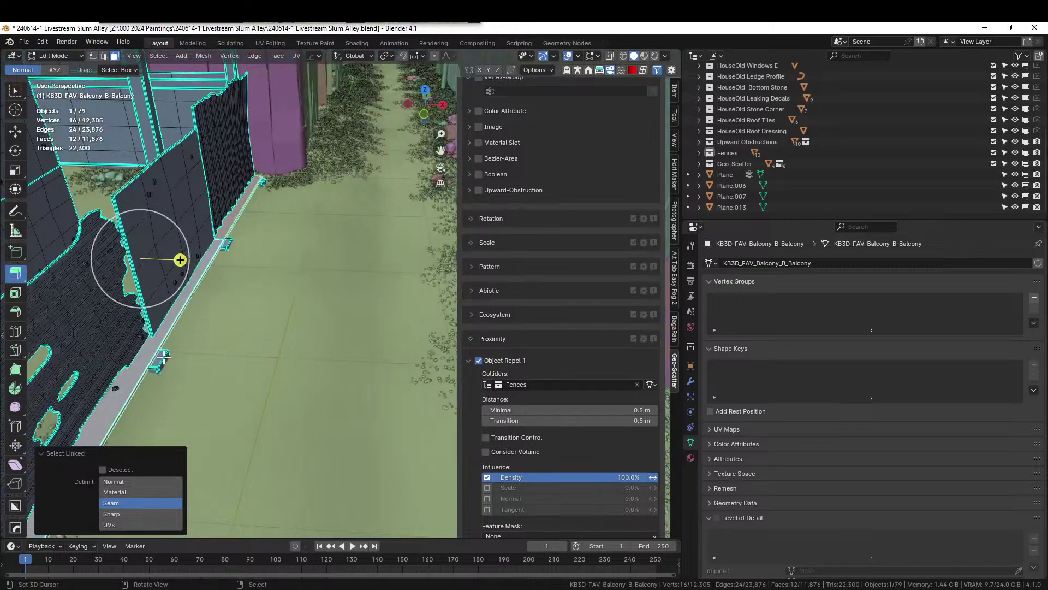
pyautogui.press('l')
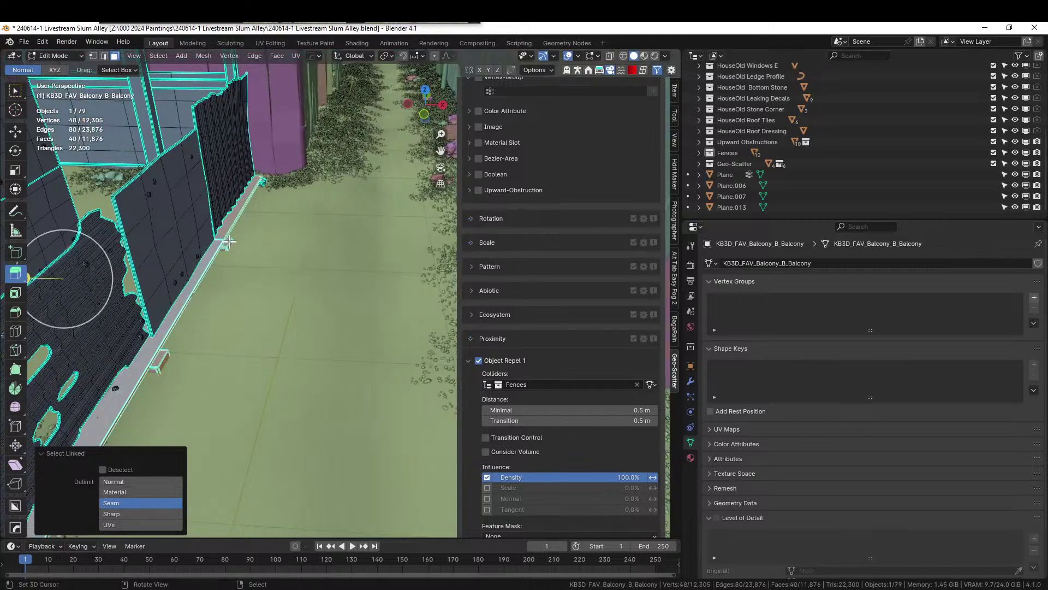
pyautogui.press('l')
pyautogui.keyDown('shift'); pyautogui.moveTo(217, 313); pyautogui.dragTo(271, 270, button='middle'); pyautogui.keyUp('shift')
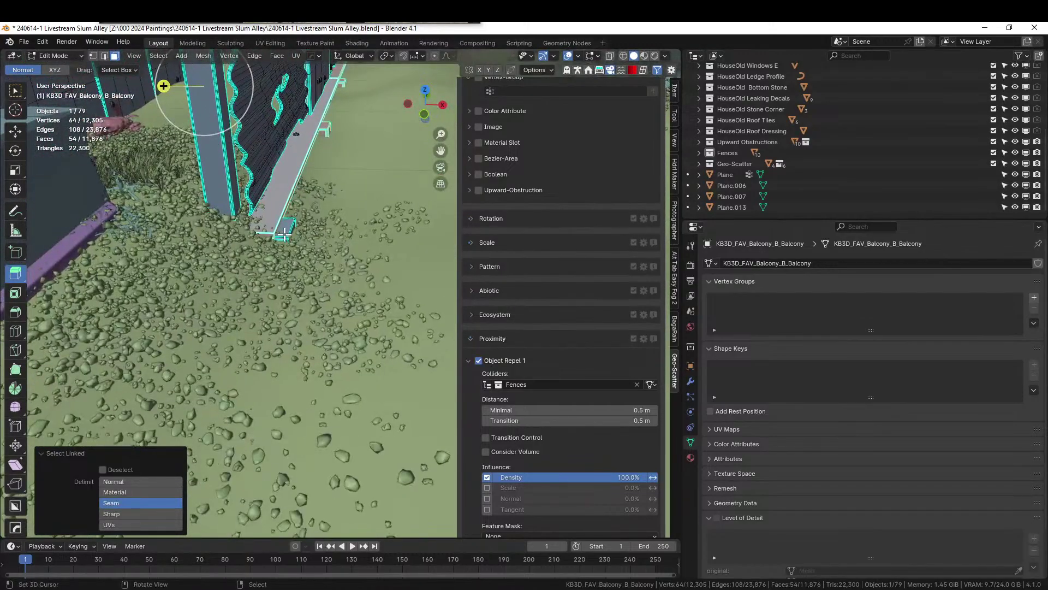
pyautogui.press('l')
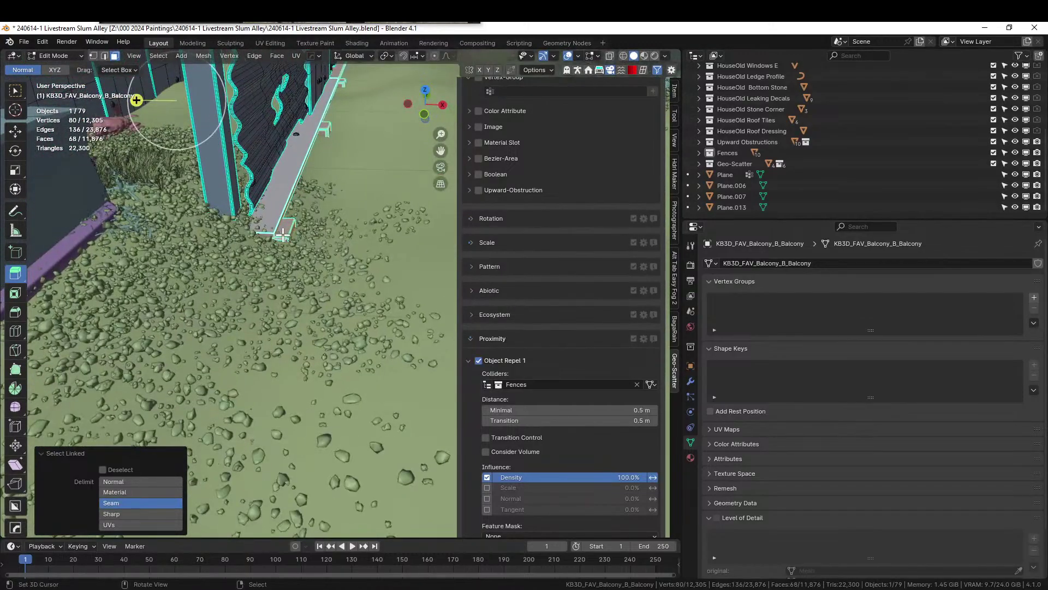
pyautogui.press('p')
pyautogui.click(282, 234)
pyautogui.press('Tab')
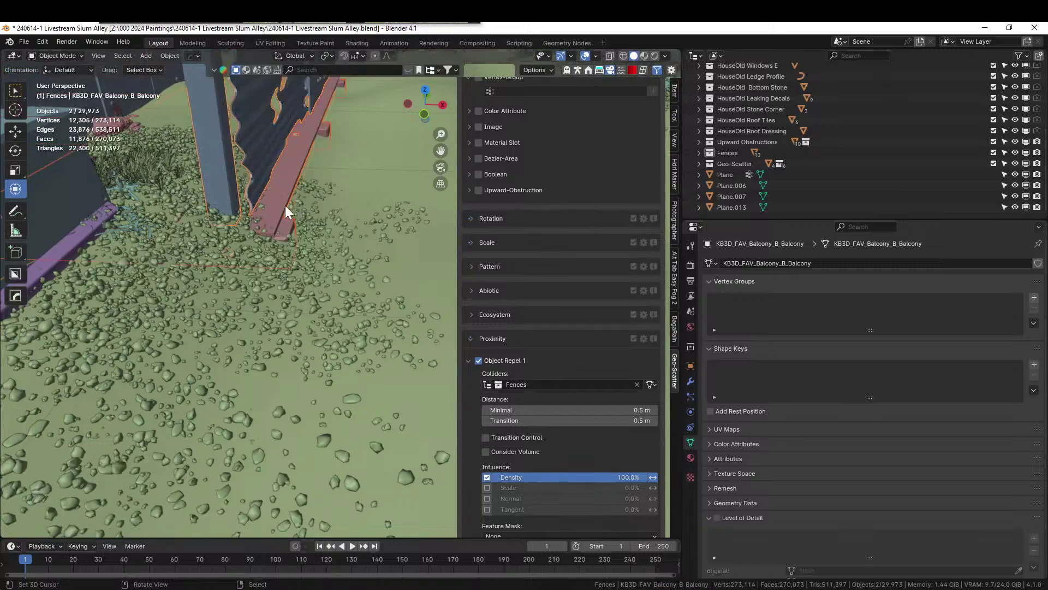
# Move only the separated balcony ground beam into the Fences collection
pyautogui.click(277, 201)
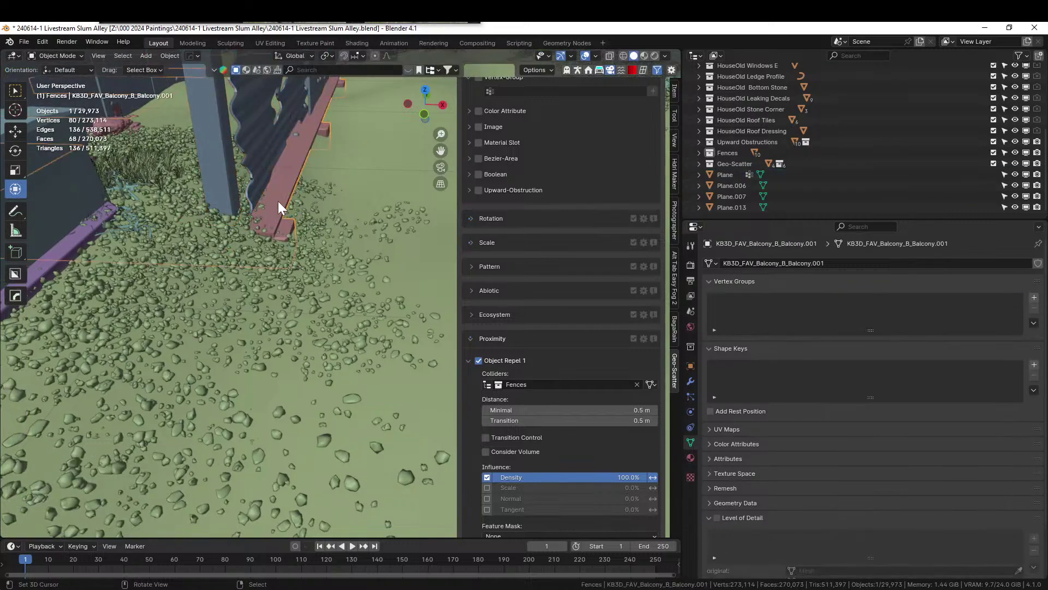
pyautogui.press('m')
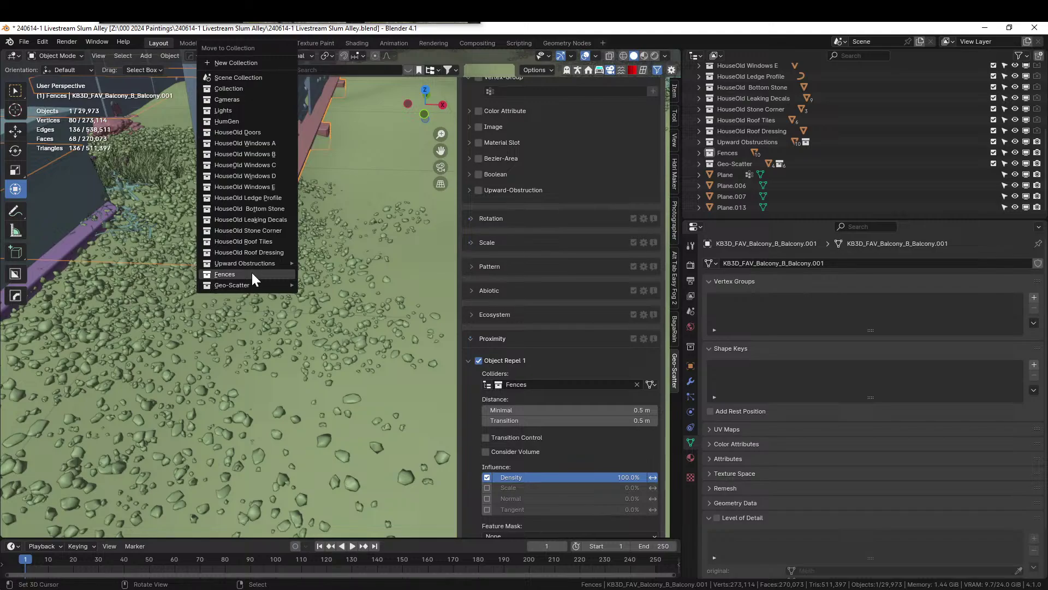
pyautogui.click(251, 271)
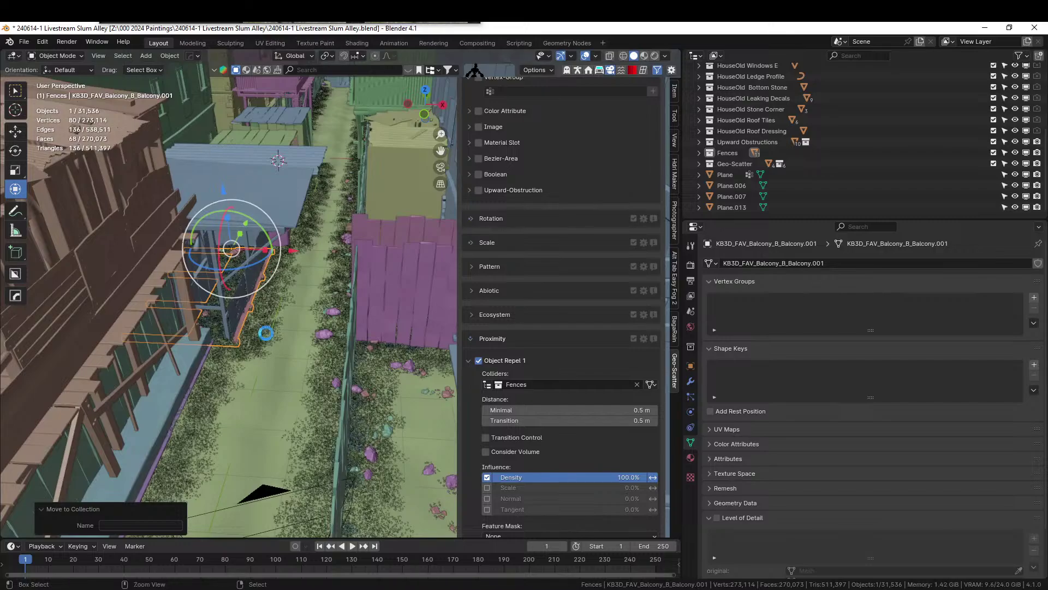
# Examine the gravel and vegetation around the balcony through the camera and in rendered shading
pyautogui.moveTo(267, 333); pyautogui.dragTo(280, 316, button='middle')
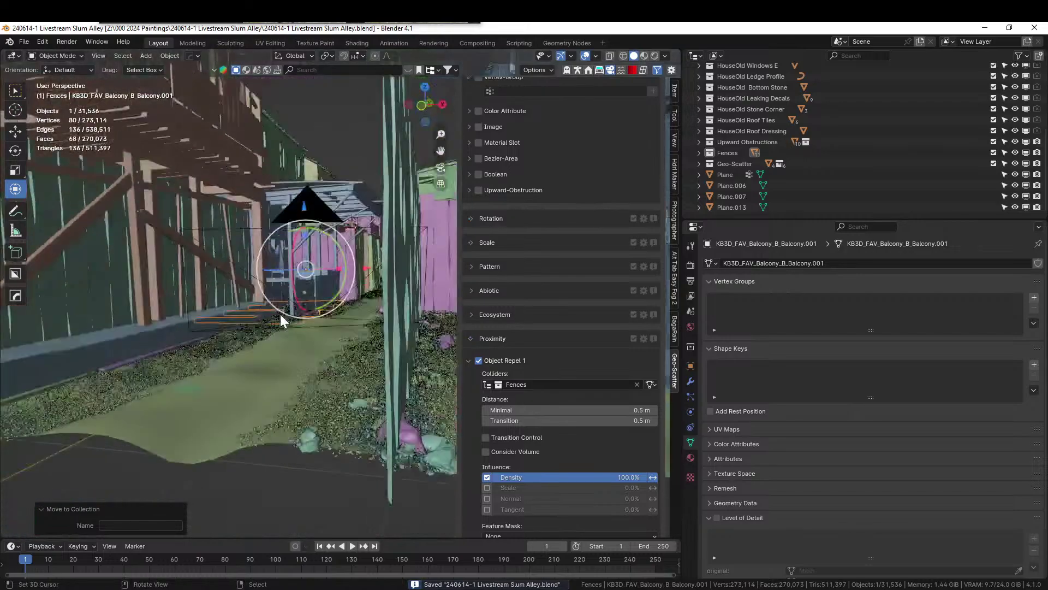
pyautogui.press('KP_0')
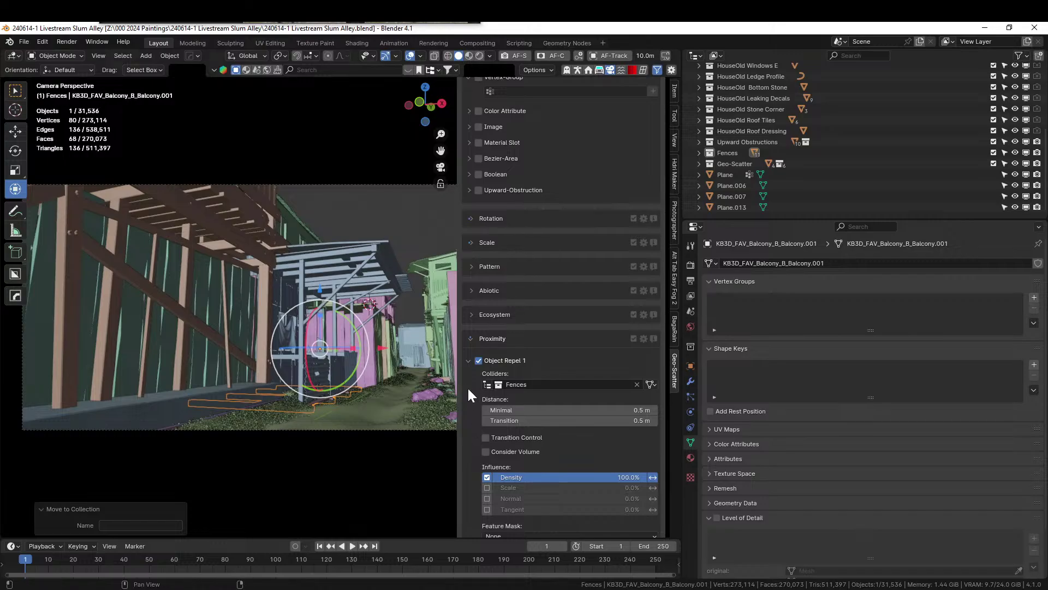
pyautogui.moveTo(361, 350); pyautogui.dragTo(290, 185, button='middle')
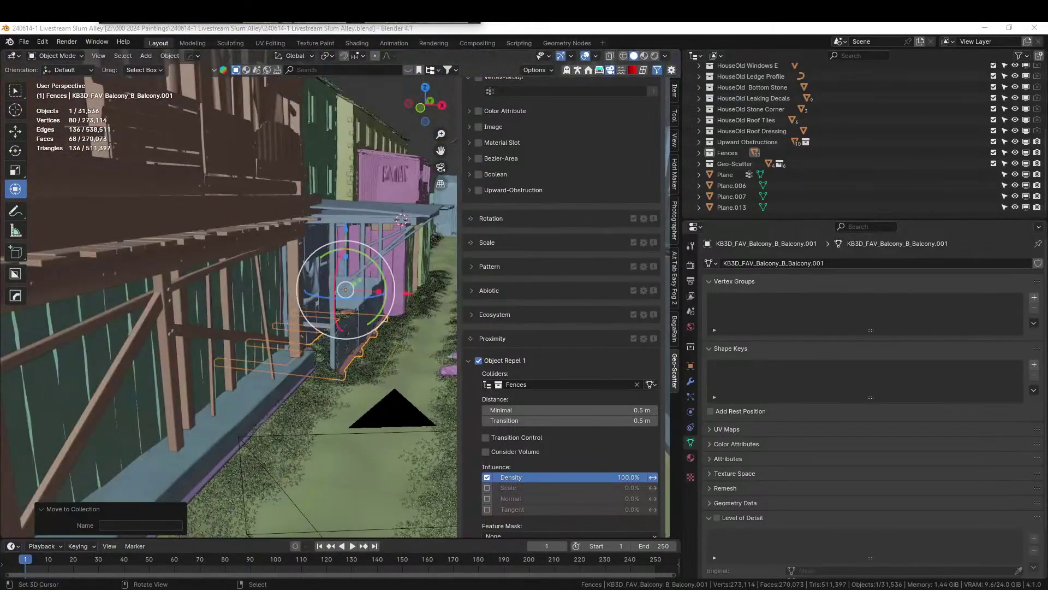
pyautogui.moveTo(425, 304); pyautogui.dragTo(403, 350, button='middle')
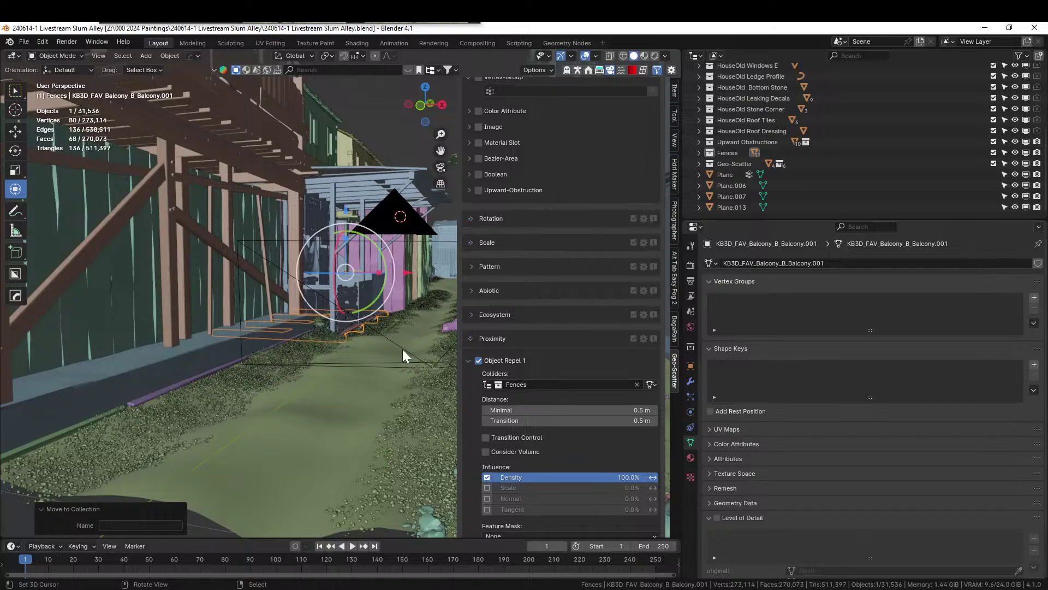
pyautogui.press('z')
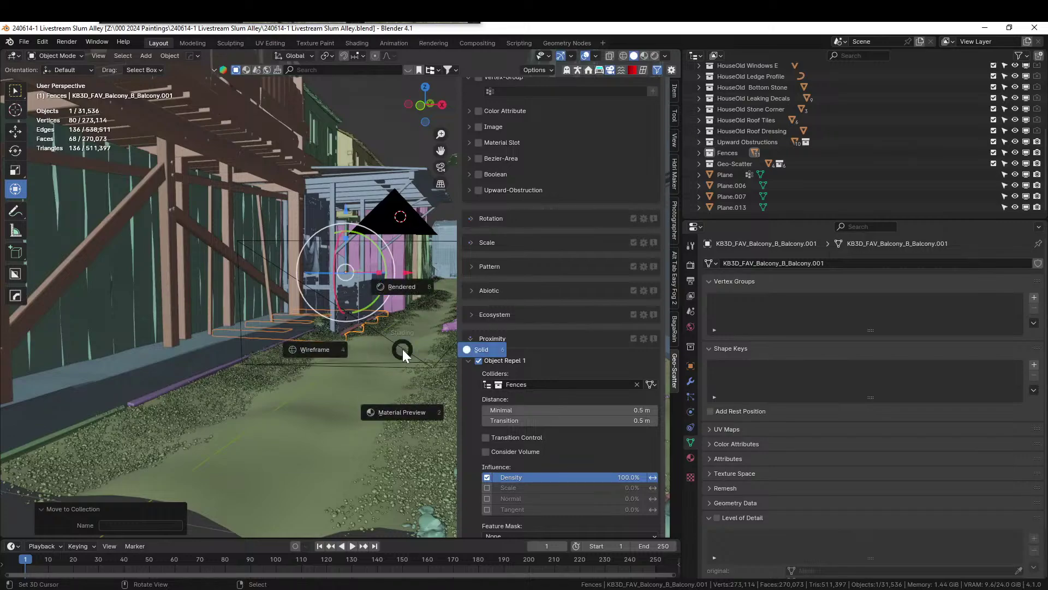
pyautogui.click(402, 350)
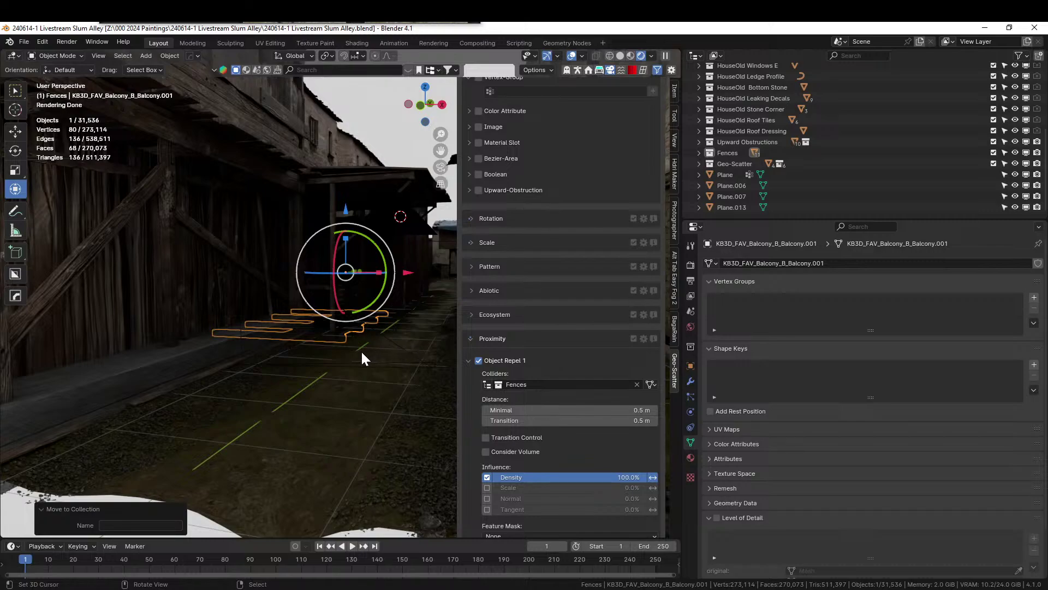
pyautogui.press('KP_0')
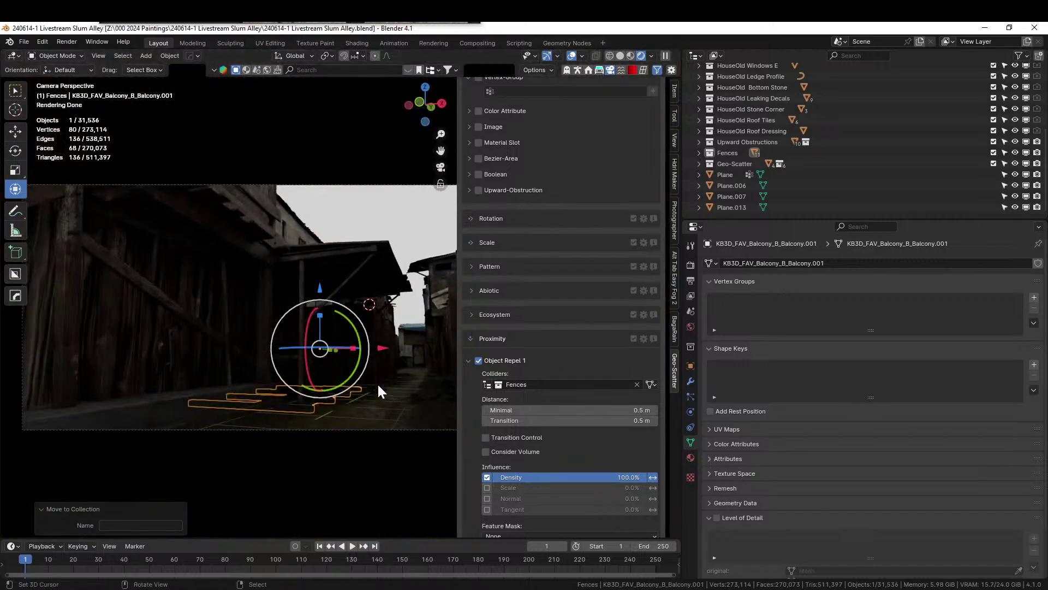
pyautogui.click(367, 209)
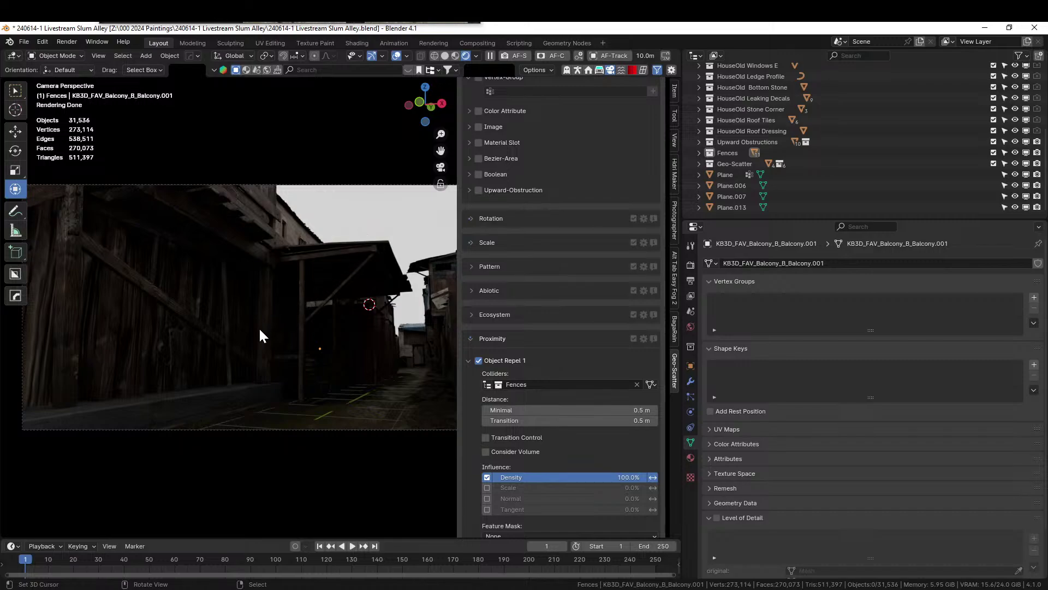
pyautogui.click(393, 191)
pyautogui.moveTo(386, 221); pyautogui.dragTo(380, 288, button='middle')
pyautogui.scroll(-5, 380, 282)
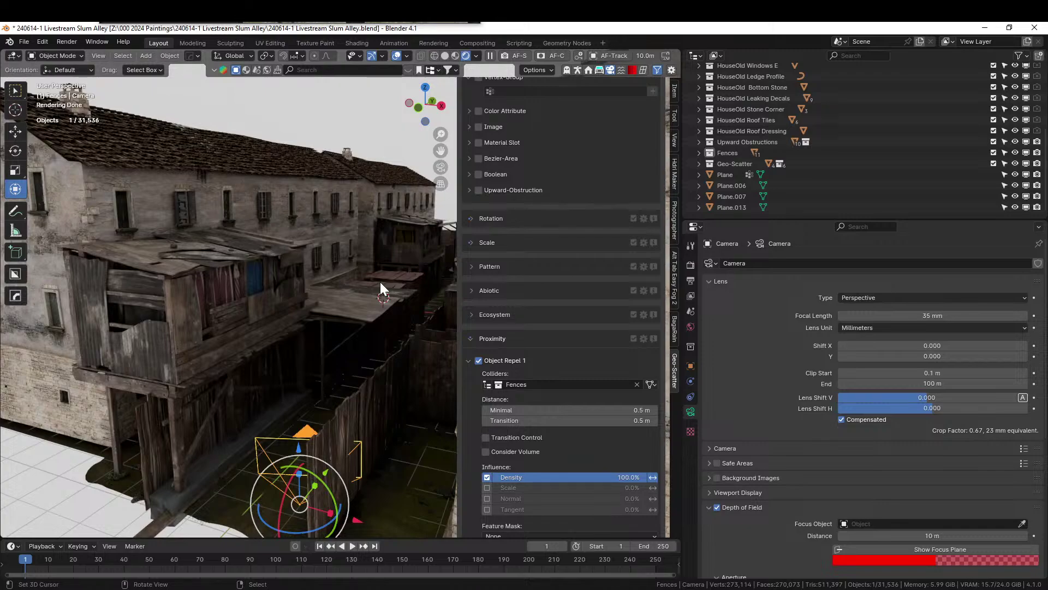
# Switch the viewport back to solid shading and place the 3D cursor on the alley ground beside the stilted balcony
pyautogui.press('z')
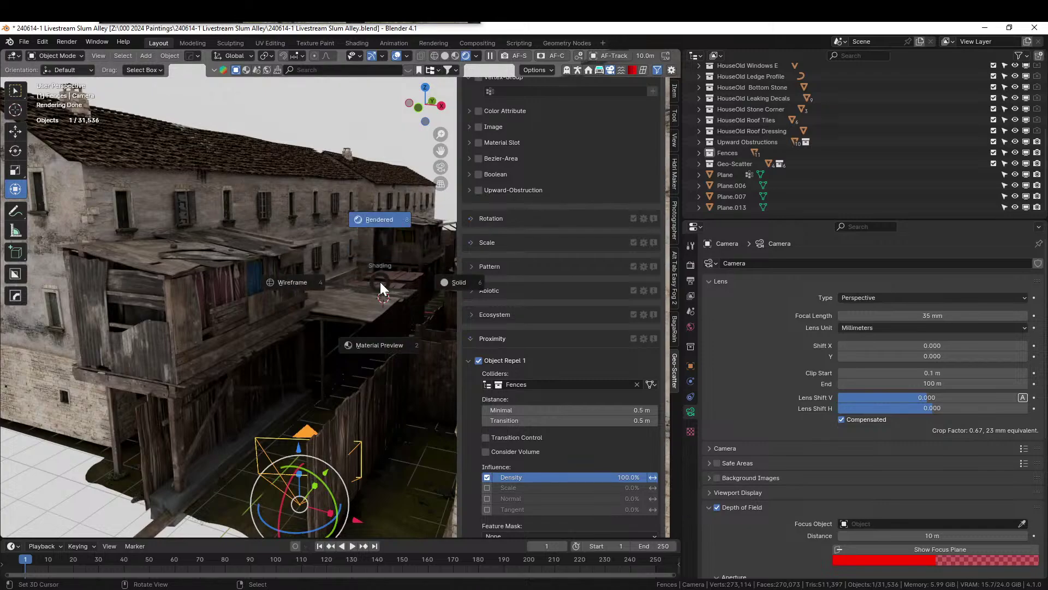
pyautogui.press('6')
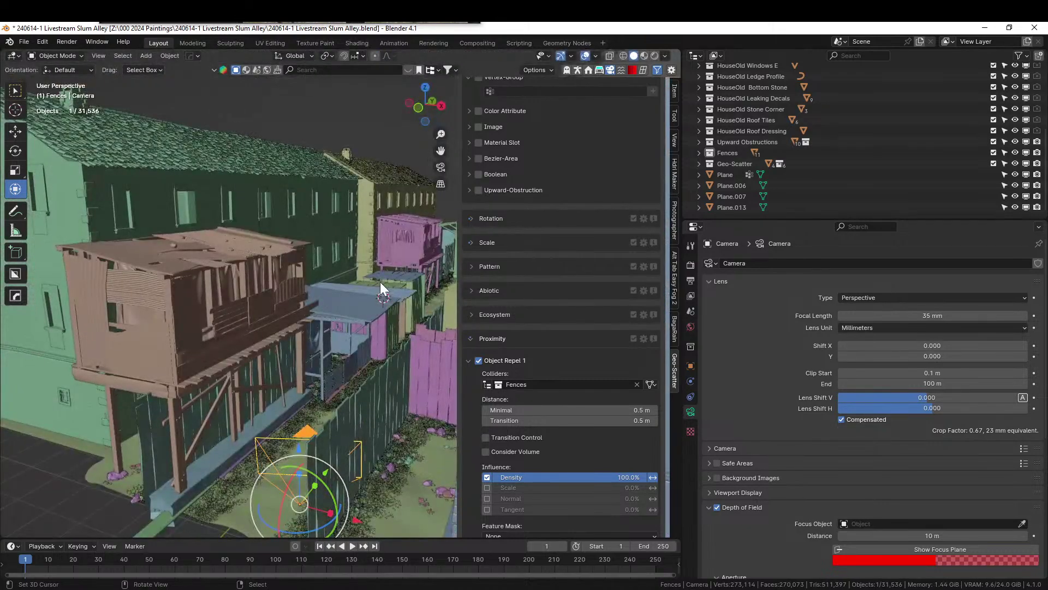
pyautogui.moveTo(384, 313); pyautogui.dragTo(323, 412, button='middle')
pyautogui.click(323, 396)
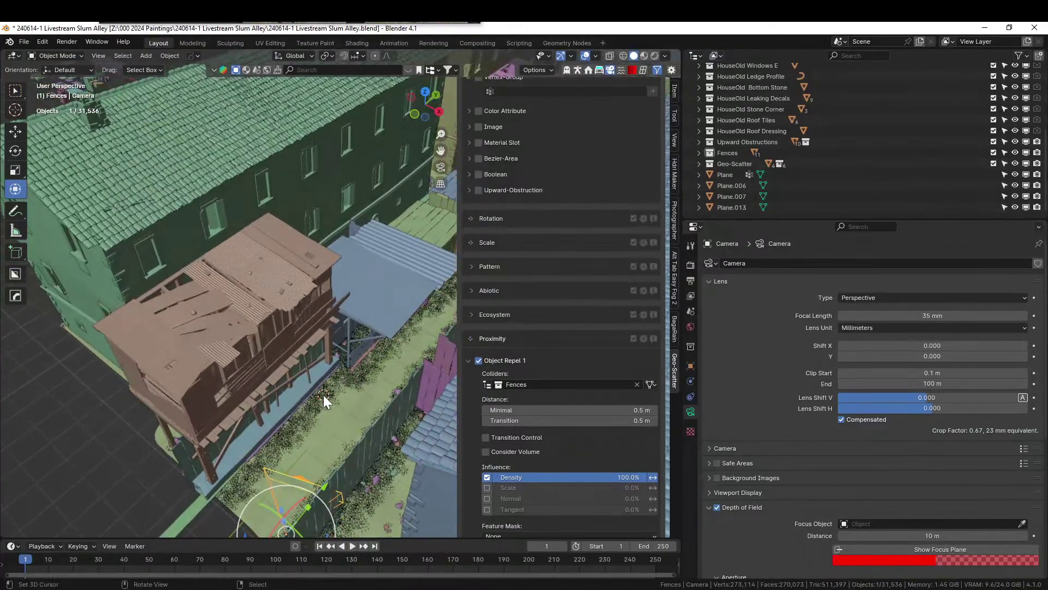
# Open an Asset Browser in its own separate window and restore the 3D viewport to its full width
pyautogui.hotkey('alt', 'Tab')
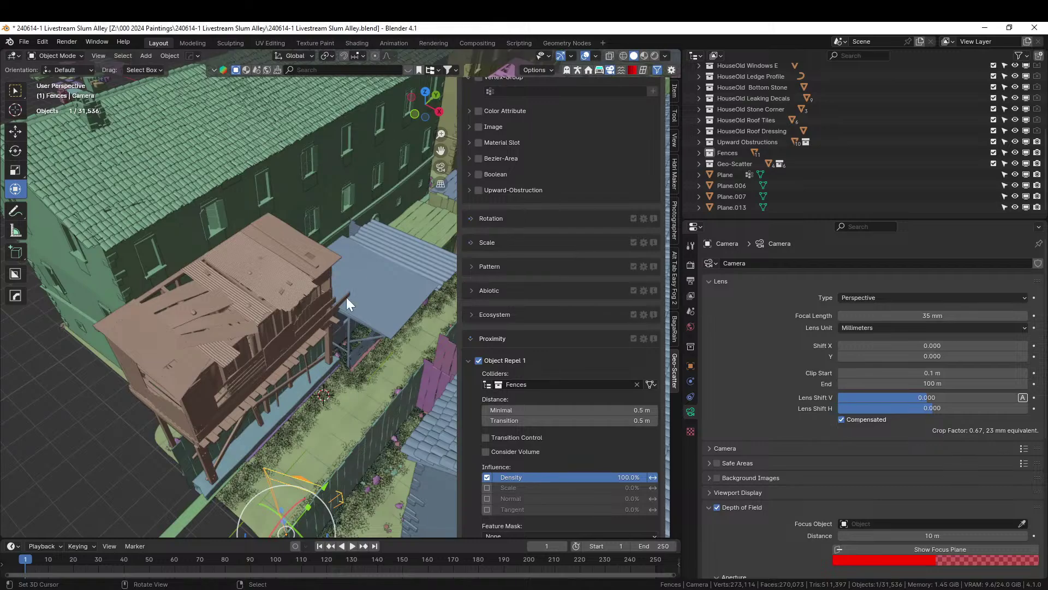
pyautogui.hotkey('alt', 'Tab')
pyautogui.moveTo(3, 50); pyautogui.dragTo(517, 164)
pyautogui.hotkey('shift', 'F1')
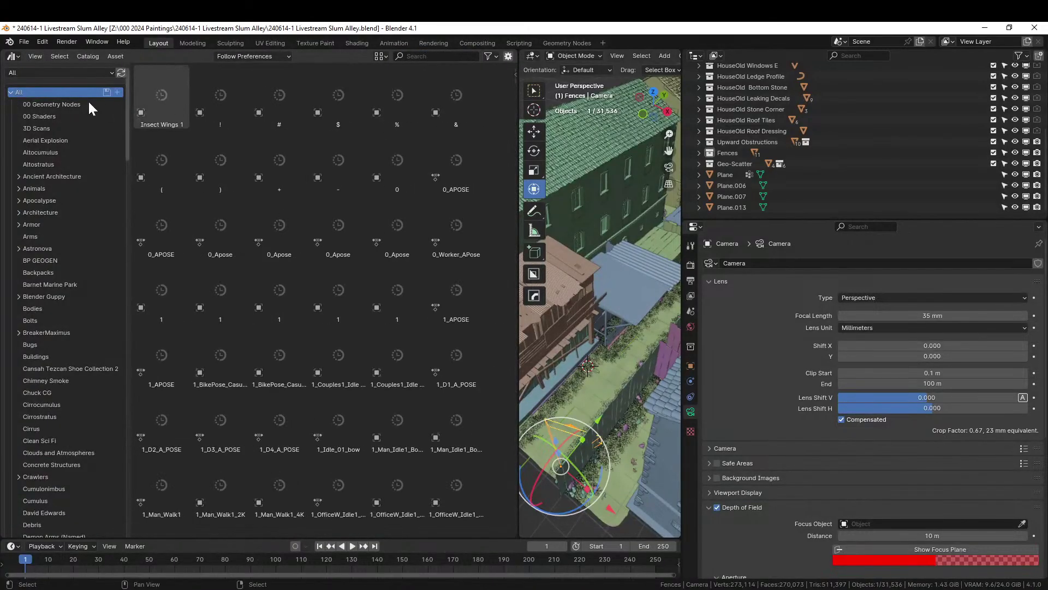
pyautogui.rightClick(142, 55)
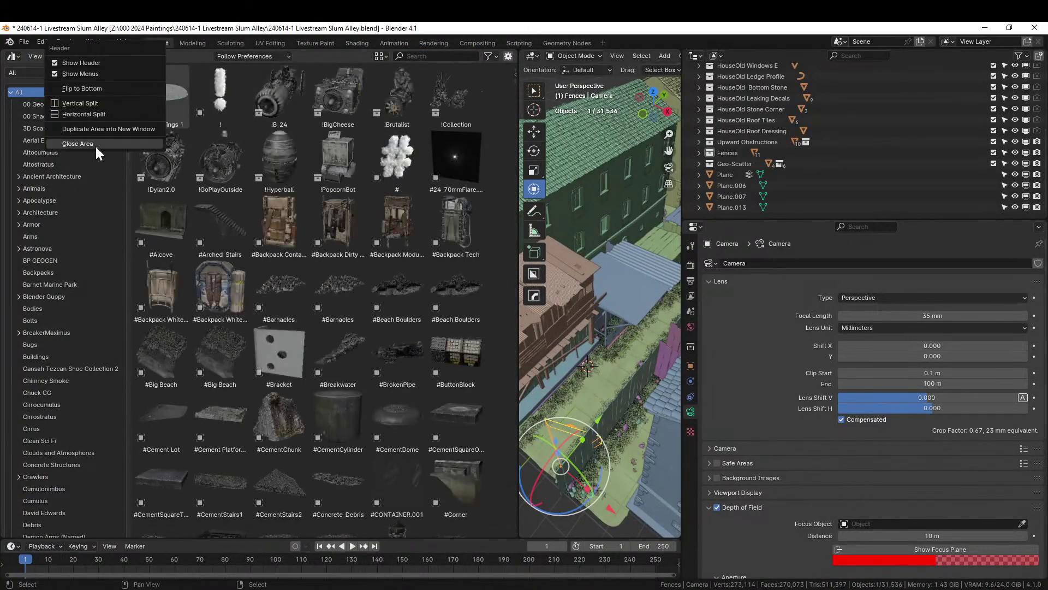
pyautogui.click(96, 129)
pyautogui.moveTo(338, 23); pyautogui.dragTo(742, 22)
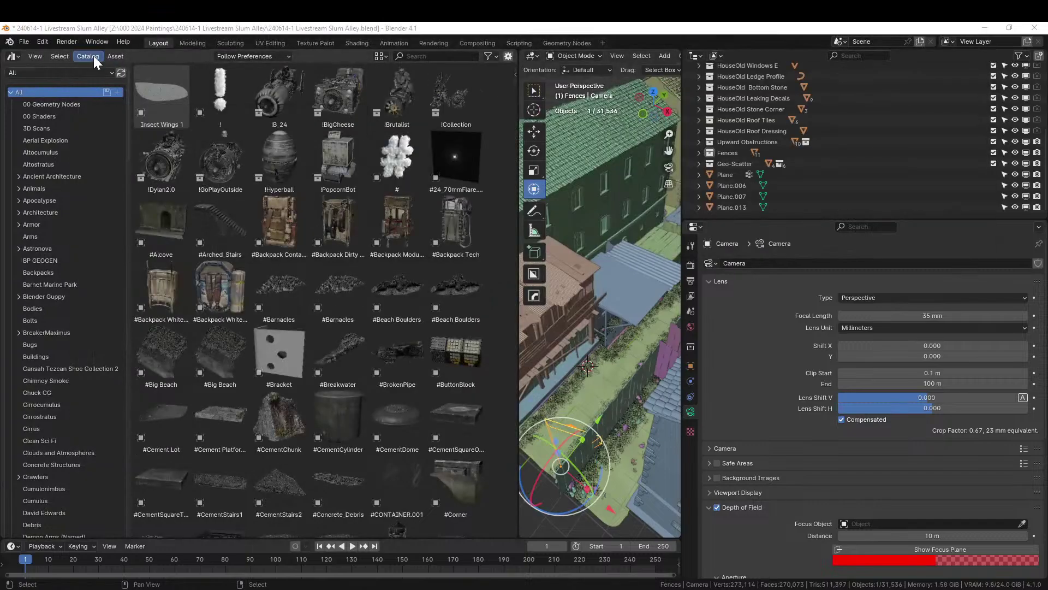
pyautogui.rightClick(128, 53)
pyautogui.click(67, 143)
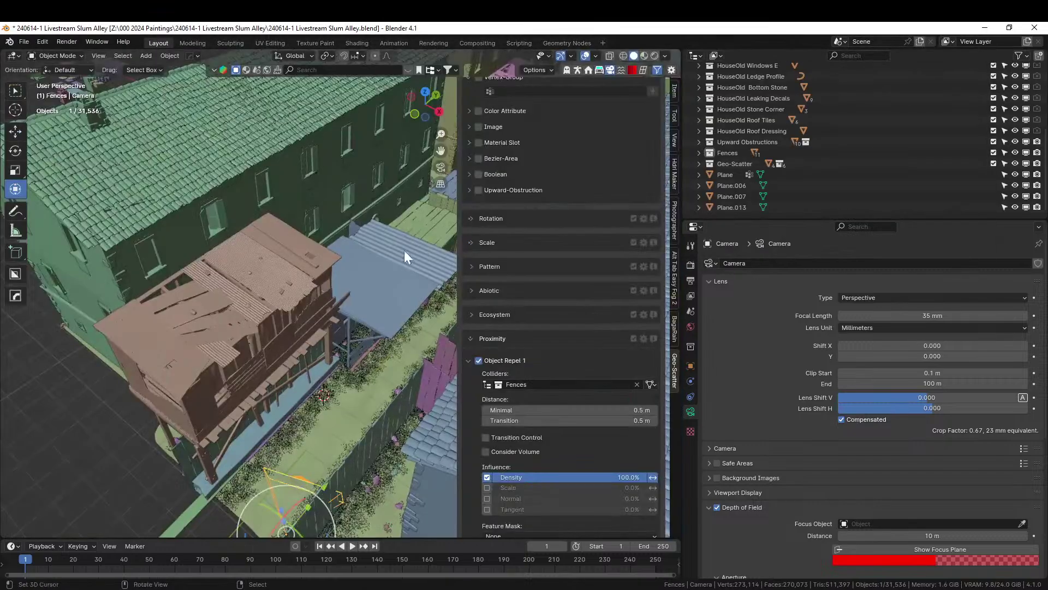
# Exclude the Geo-Scatter collection from the view layer and make the Scene Collection active
pyautogui.click(994, 162)
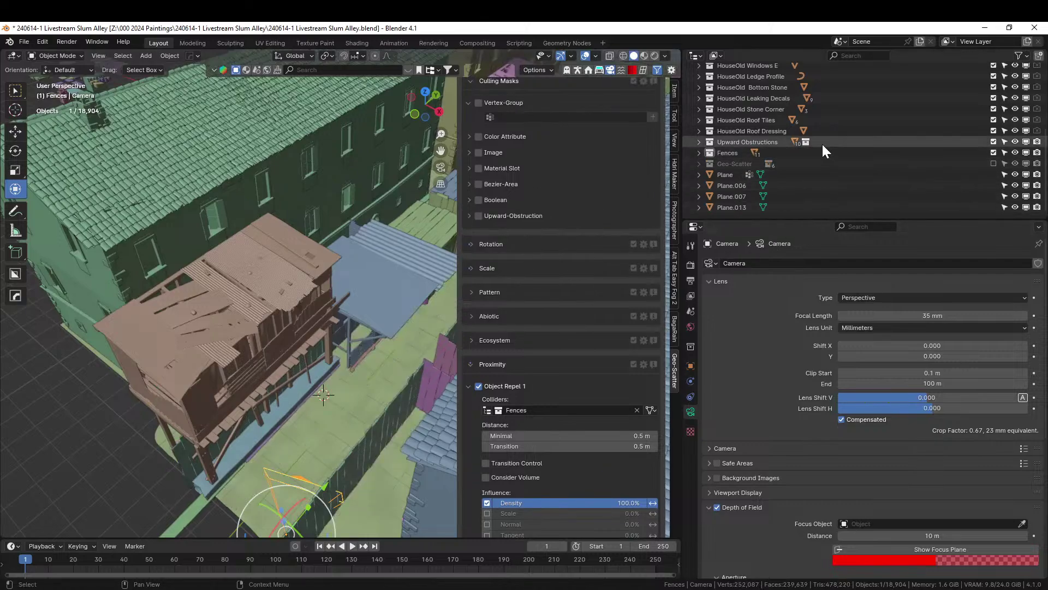
pyautogui.scroll(5, 821, 143)
pyautogui.click(735, 71)
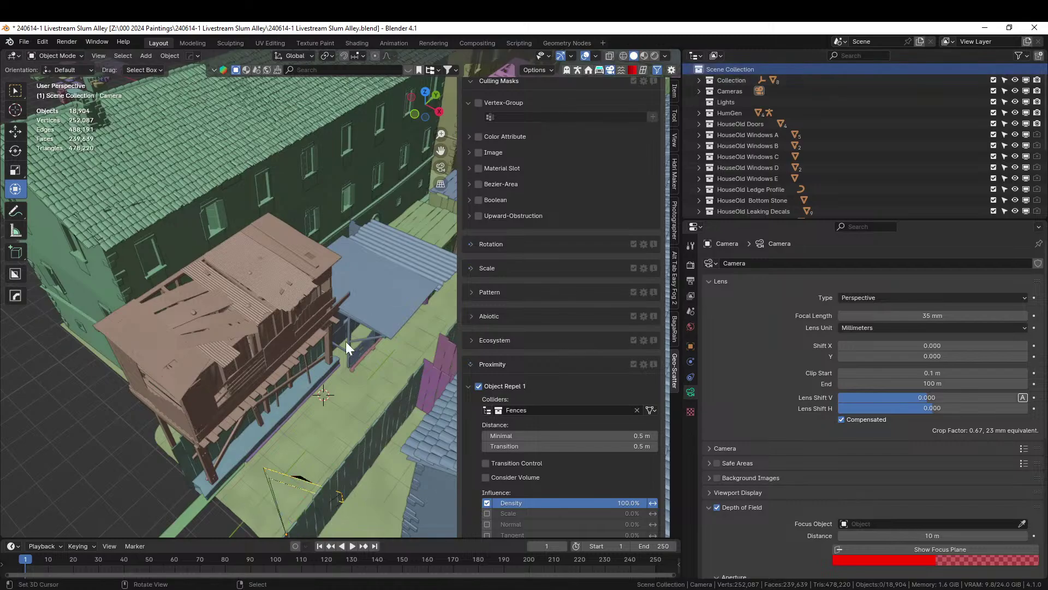
# Add the GT_ES_Pipes 2_36 asset from the Asset Browser to the alley ground beside the stilted balcony
pyautogui.moveTo(335, 354); pyautogui.dragTo(357, 330, button='middle')
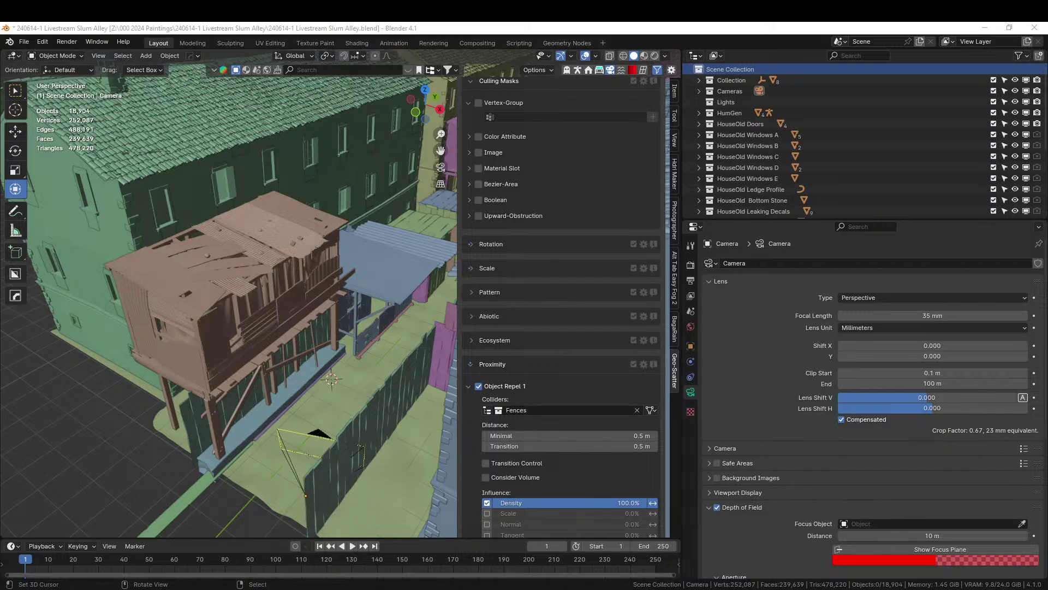
pyautogui.moveTo(234, 117); pyautogui.dragTo(317, 389)
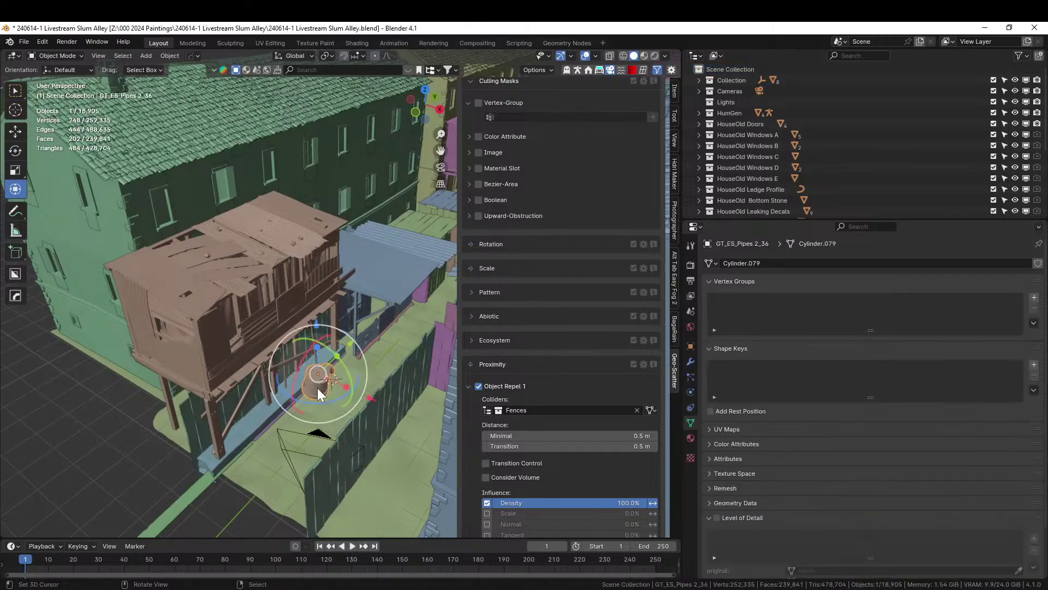
pyautogui.scroll(12, 318, 389)
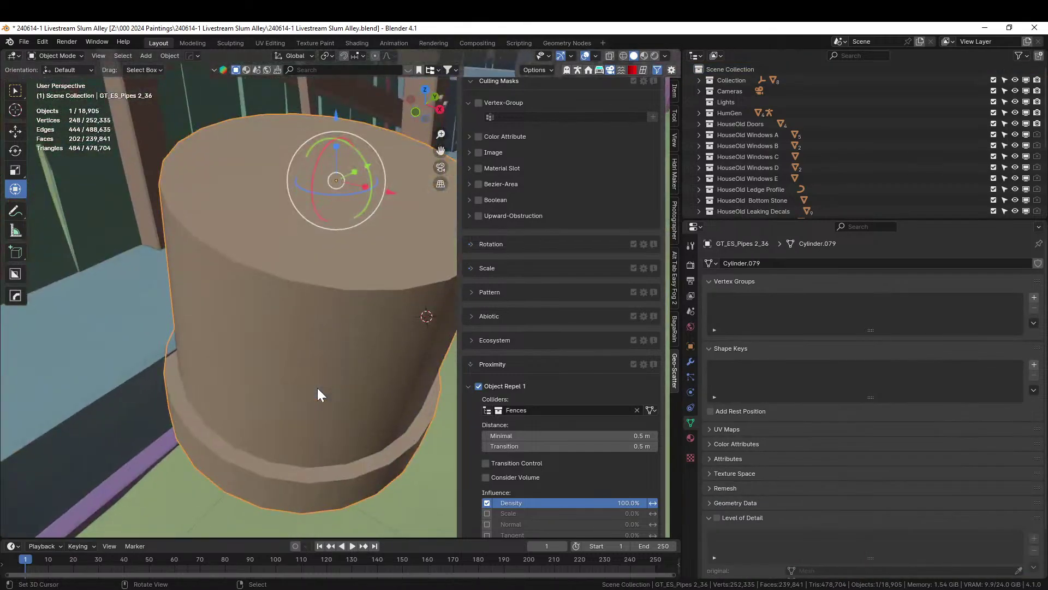
# Clear the pipe's rotation and lower it about 0.12 m so it sits into the alley ground
pyautogui.scroll(-4, 318, 388)
pyautogui.moveTo(318, 389); pyautogui.dragTo(382, 448, button='middle')
pyautogui.hotkey('alt', 'r')
pyautogui.press('g')
pyautogui.press('z')
pyautogui.click(368, 376)
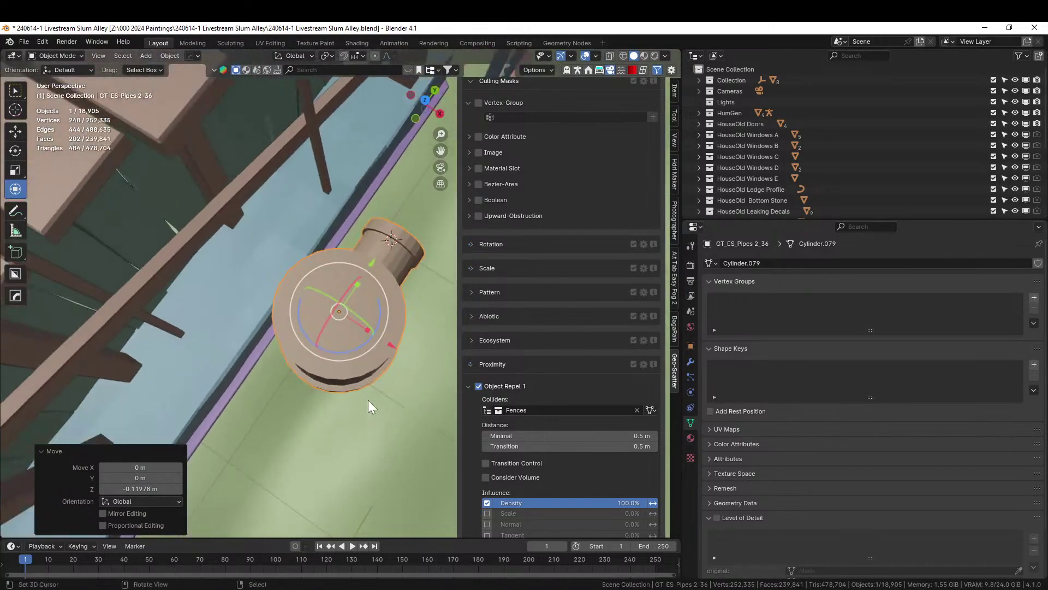
# Rotate the pipe -90° around the Z axis so its side outlet faces into the alley
pyautogui.moveTo(367, 402); pyautogui.dragTo(383, 423, button='middle')
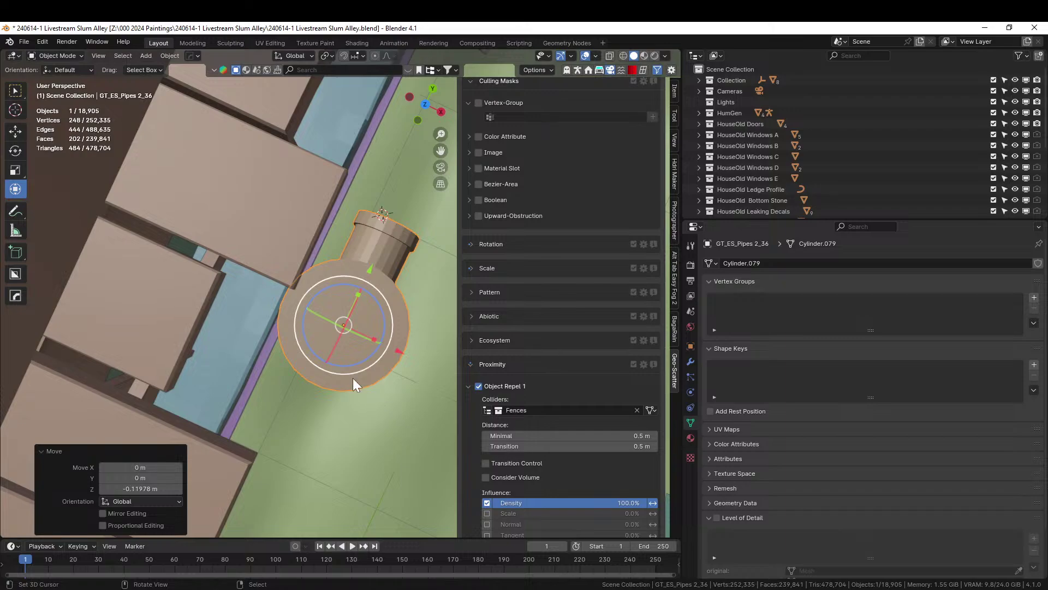
pyautogui.write('rz90')
pyautogui.press('Escape')
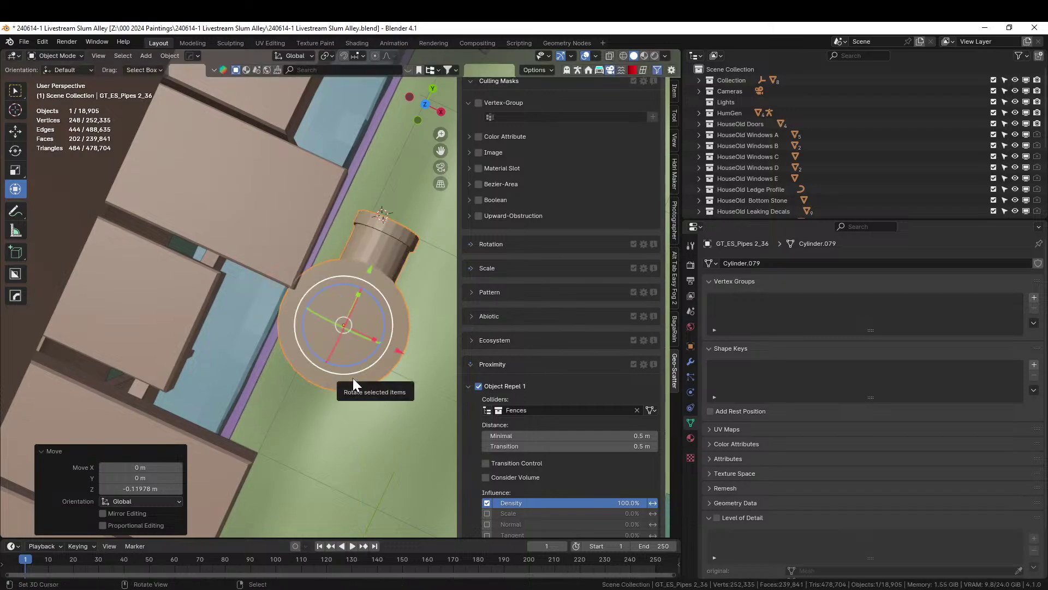
pyautogui.write('rz-90')
pyautogui.press('Return')
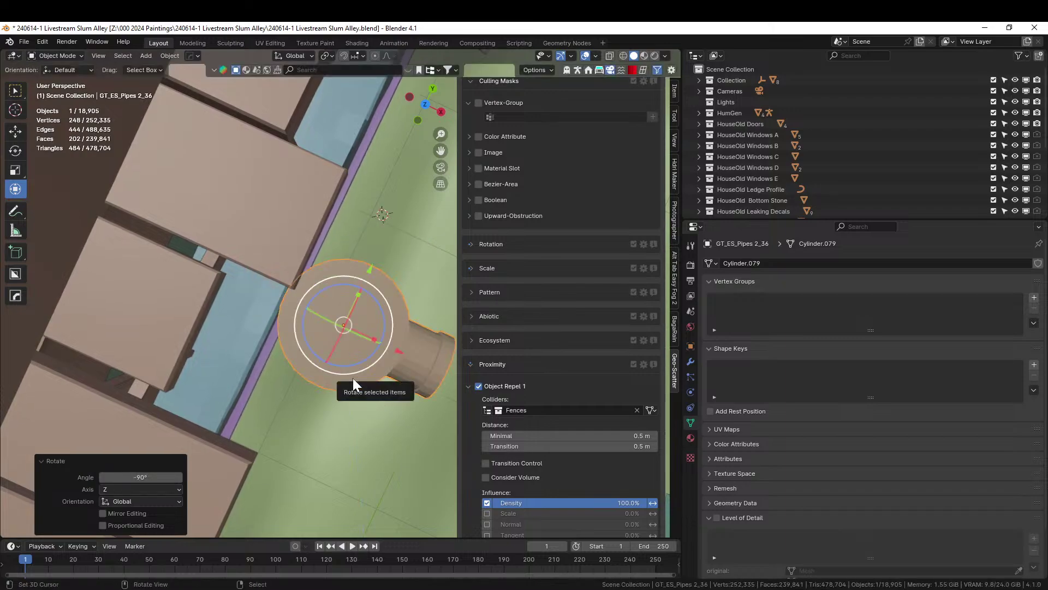
# Move the pipe about -0.72 m in X against the wall and about -2.12 m in Y, checking it through the camera
pyautogui.moveTo(401, 349); pyautogui.dragTo(299, 307)
pyautogui.moveTo(299, 306); pyautogui.dragTo(297, 231, button='middle')
pyautogui.scroll(-4, 303, 256)
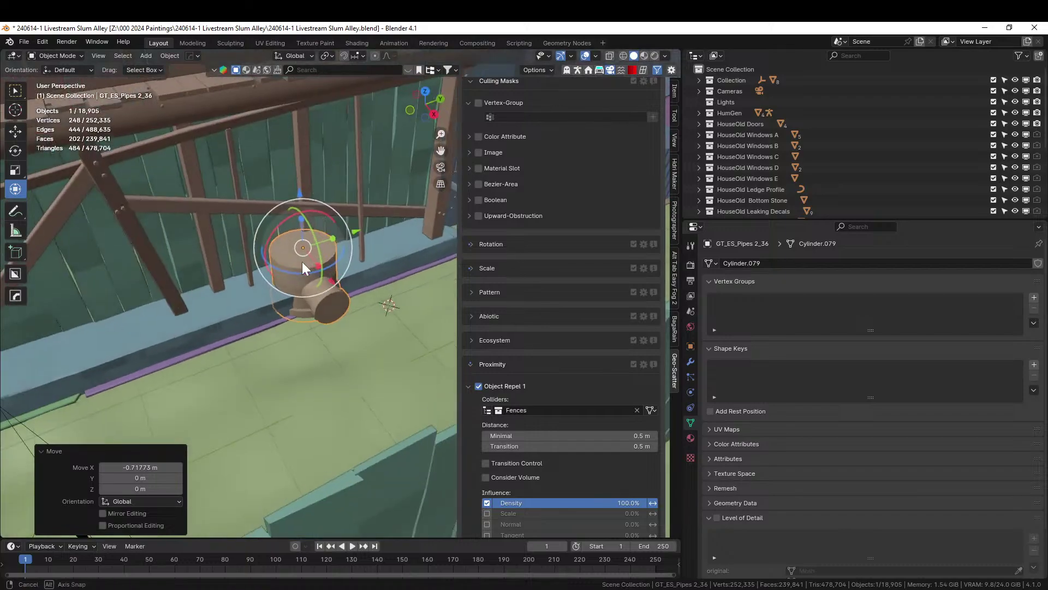
pyautogui.moveTo(361, 231); pyautogui.dragTo(168, 277)
pyautogui.press('KP_0')
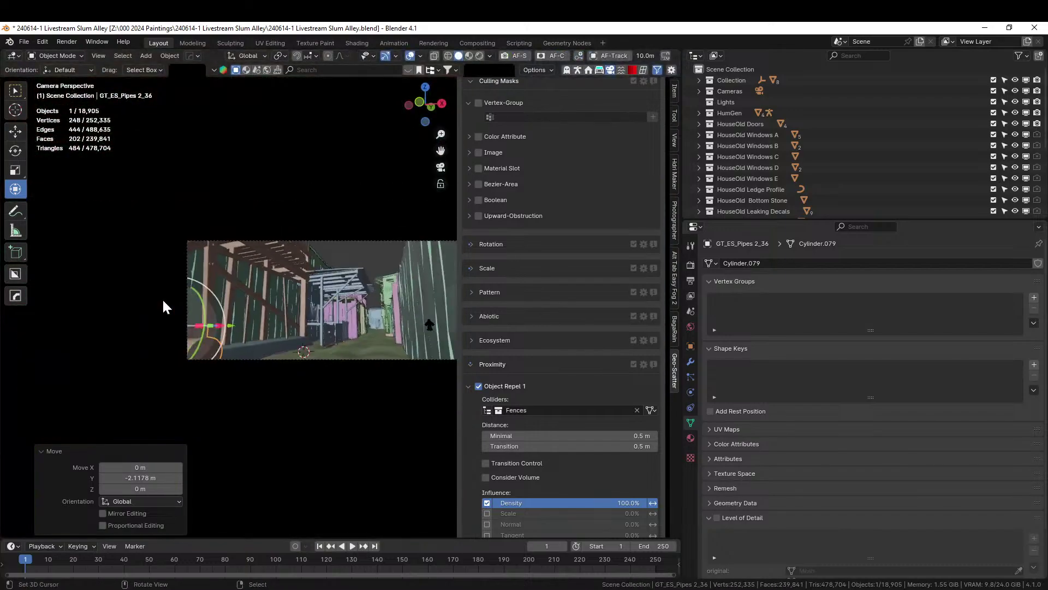
# Move the pipe into the Fences collection
pyautogui.moveTo(229, 322); pyautogui.dragTo(329, 313, button='middle')
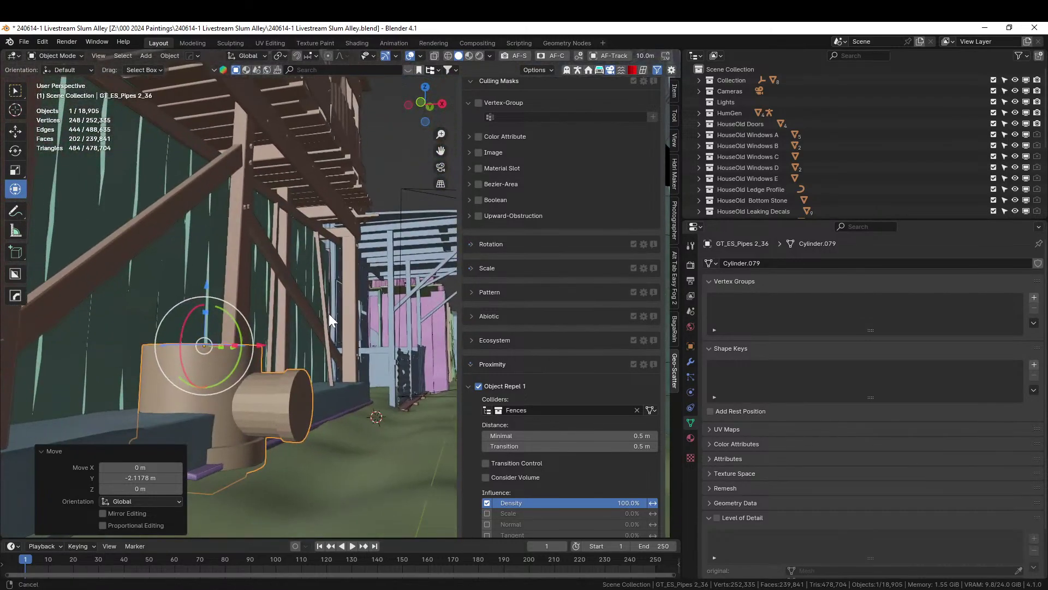
pyautogui.press('m')
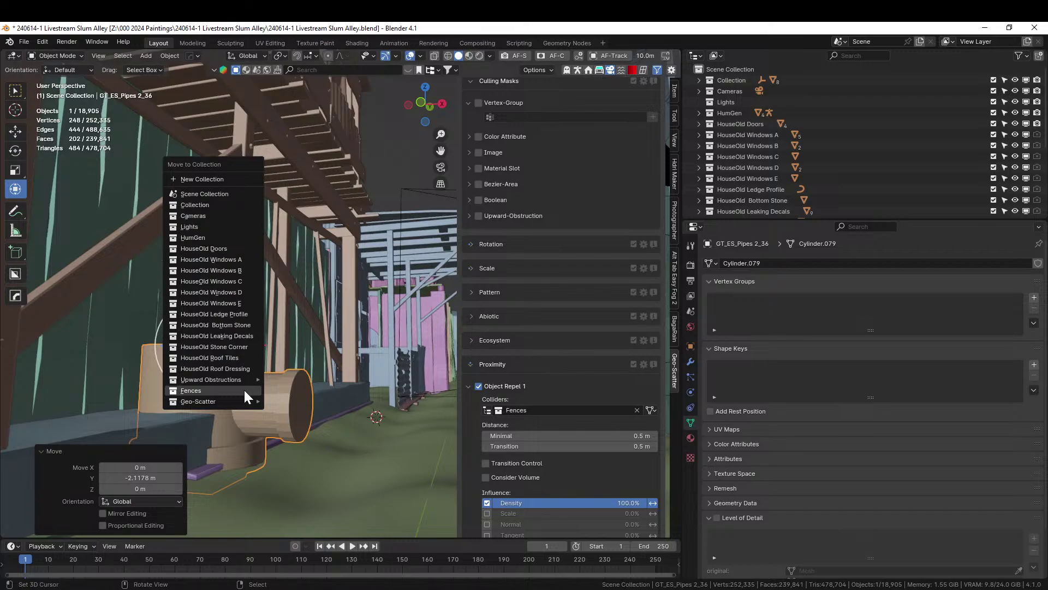
pyautogui.click(244, 390)
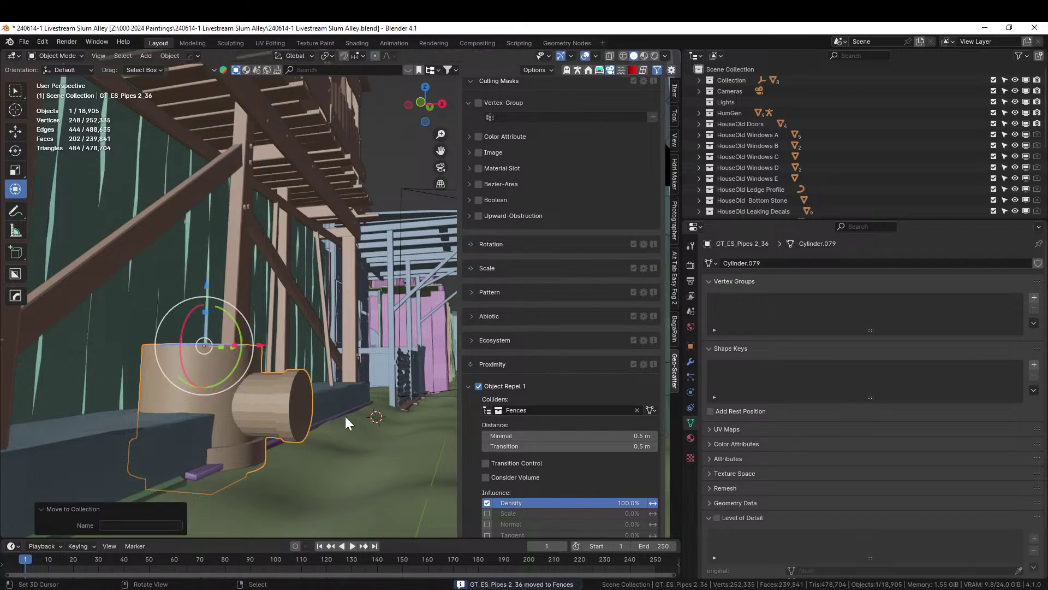
# Add the GT_ES_Wall Greebles_49 asset from the Asset Browser at the balcony's stone base and clear its rotation
pyautogui.moveTo(221, 332); pyautogui.dragTo(156, 436, button='middle')
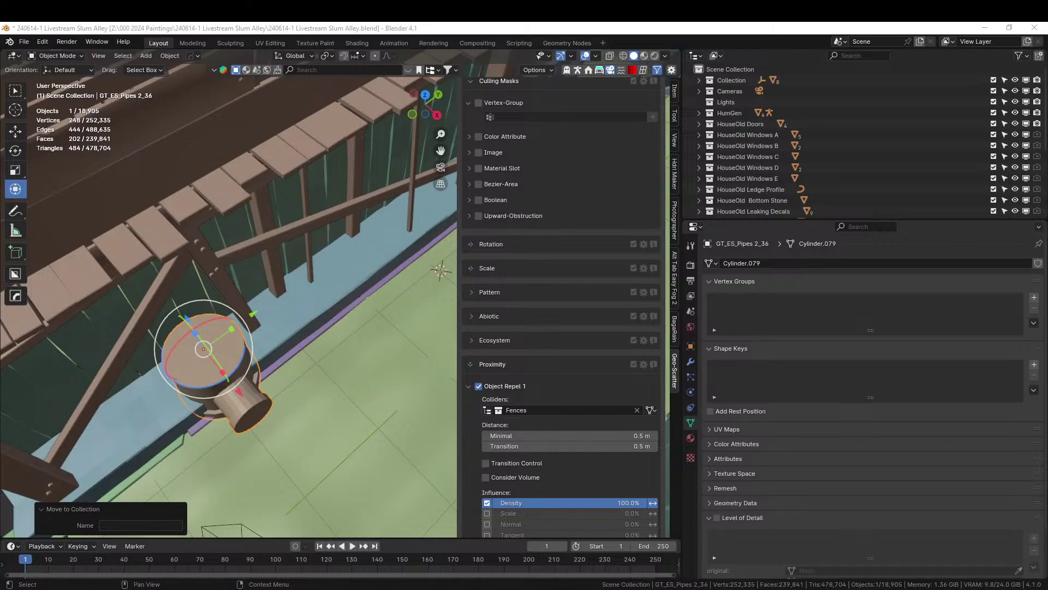
pyautogui.keyDown('shift'); pyautogui.moveTo(321, 385); pyautogui.dragTo(71, 464, button='middle'); pyautogui.keyUp('shift')
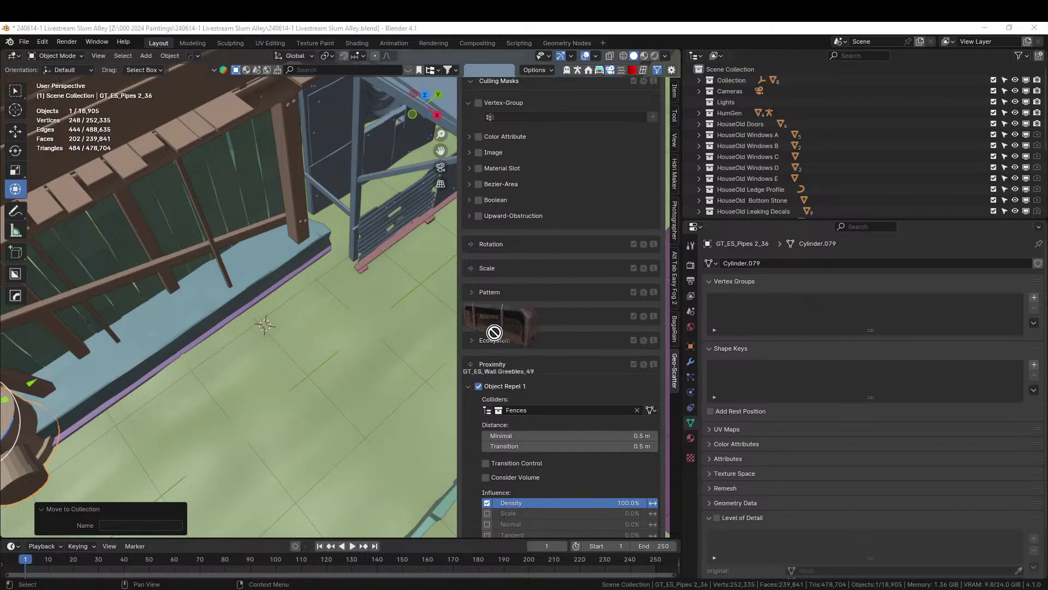
pyautogui.moveTo(246, 289); pyautogui.dragTo(207, 300)
pyautogui.hotkey('alt', 'r')
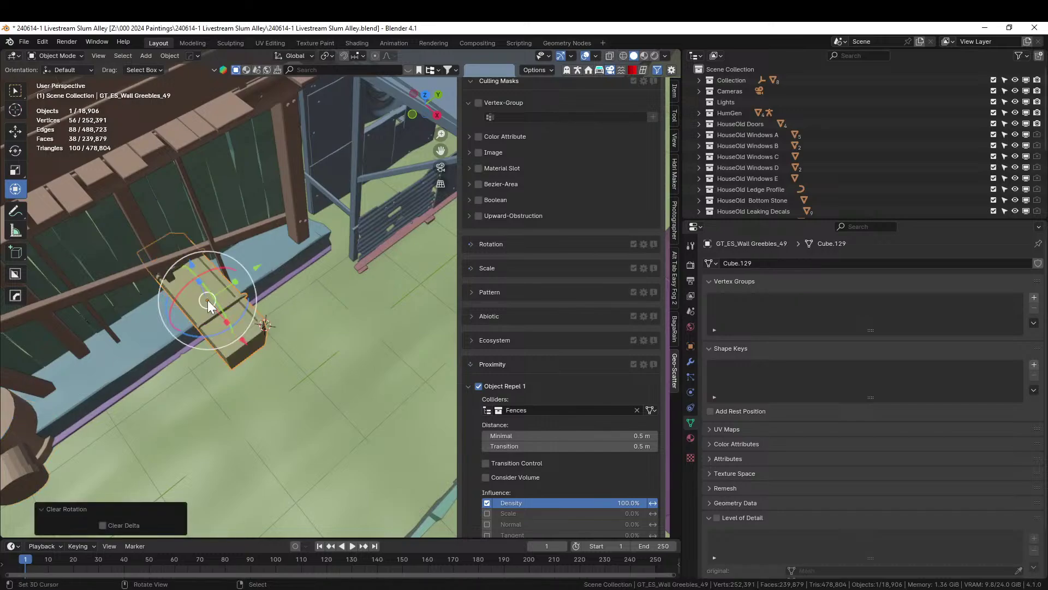
# Rotate the wall greeble 90° around X and 90° around Z so it lies along the stone base
pyautogui.moveTo(208, 300); pyautogui.dragTo(178, 327, button='middle')
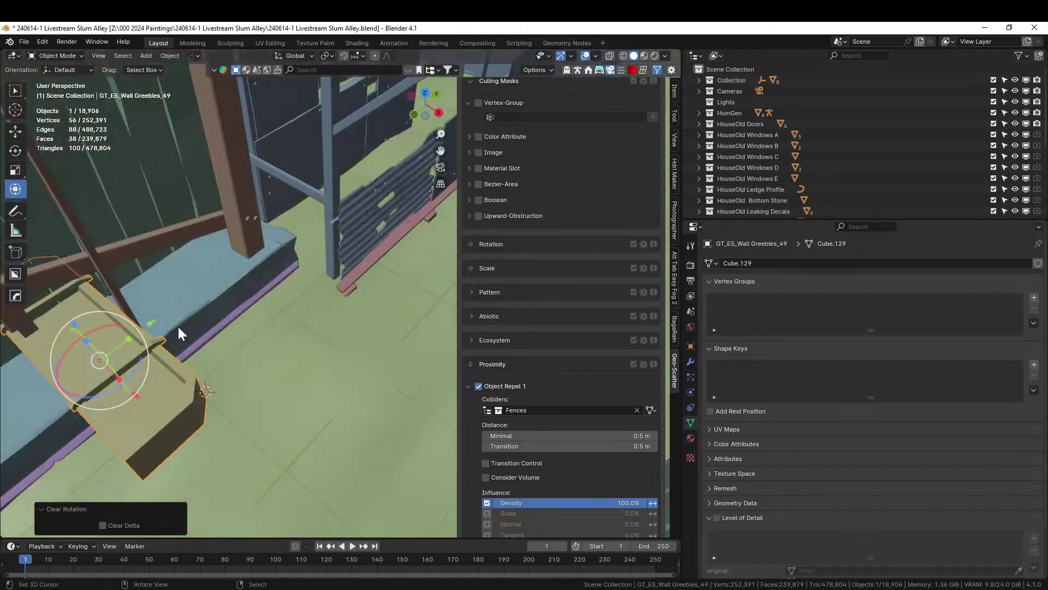
pyautogui.press('r')
pyautogui.press('x')
pyautogui.press('9')
pyautogui.press('0')
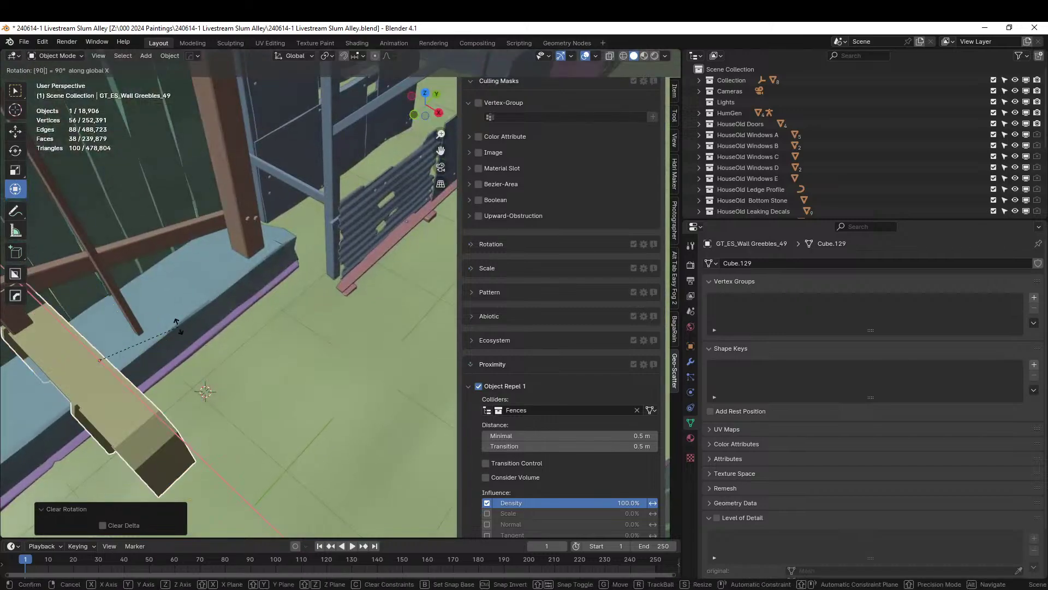
pyautogui.press('Return')
pyautogui.press('r')
pyautogui.press('z')
pyautogui.press('9')
pyautogui.press('0')
pyautogui.press('Return')
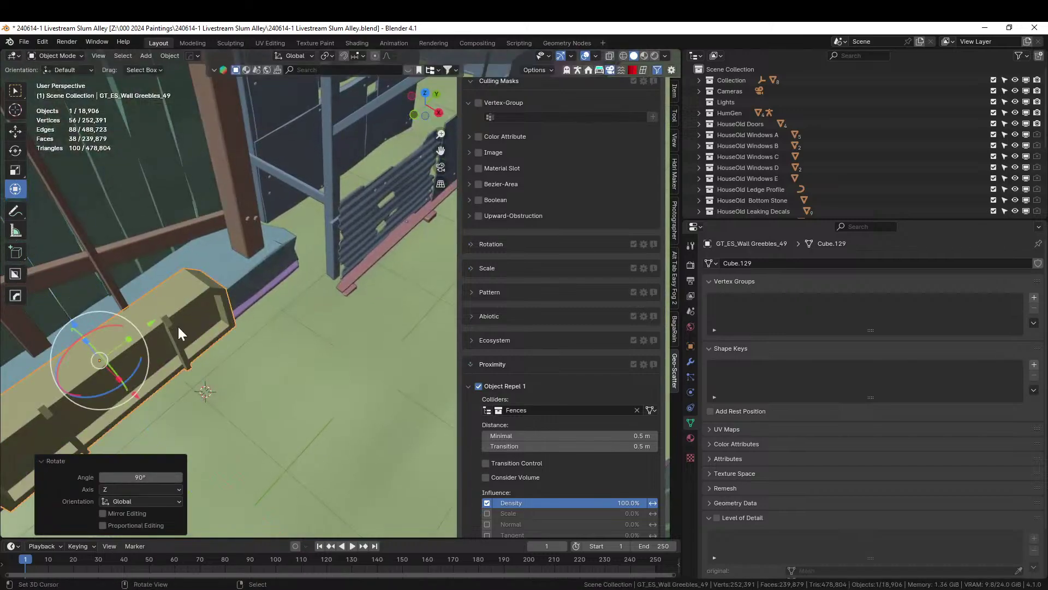
# Lower the wall greeble about 0.03 m and shift it about 0.07 m in X, checking its placement through the camera
pyautogui.moveTo(263, 307); pyautogui.dragTo(444, 513, button='middle')
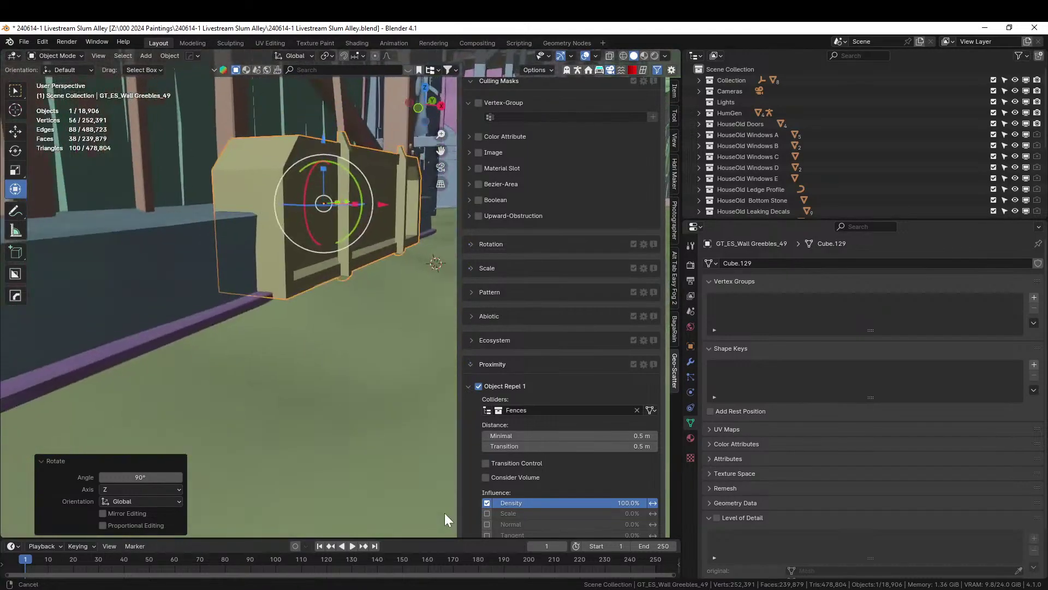
pyautogui.press('g')
pyautogui.press('z')
pyautogui.click(343, 239)
pyautogui.moveTo(343, 238); pyautogui.dragTo(158, 425, button='middle')
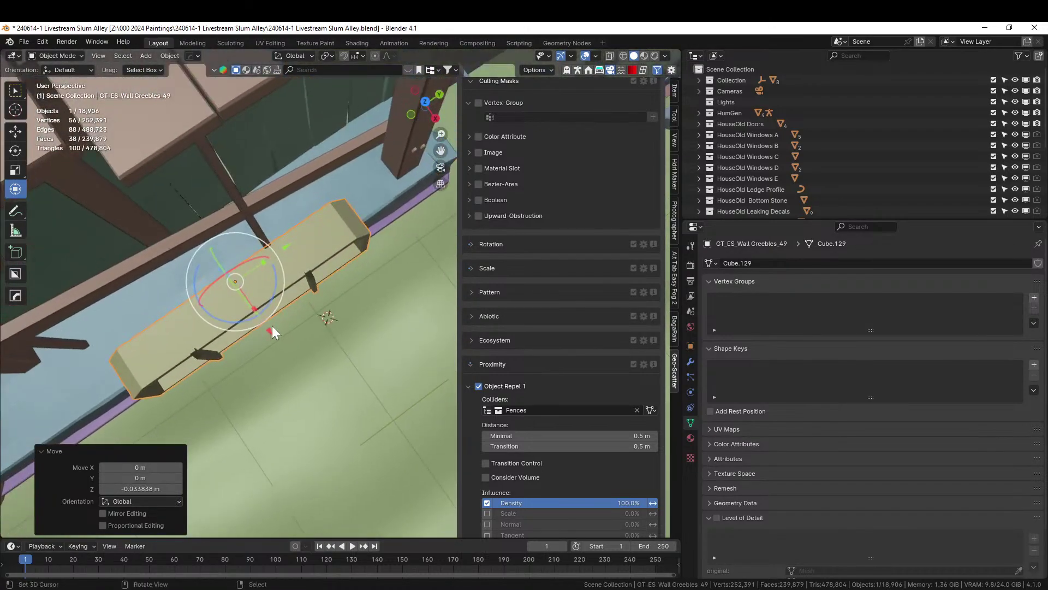
pyautogui.moveTo(268, 334); pyautogui.dragTo(275, 337)
pyautogui.press('KP_0')
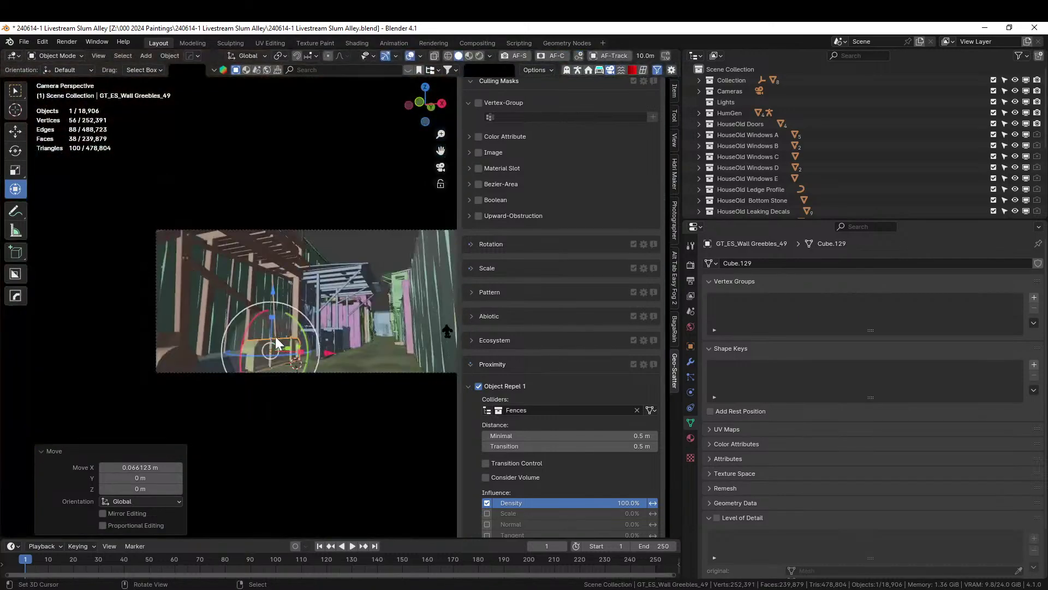
pyautogui.scroll(3, 327, 404)
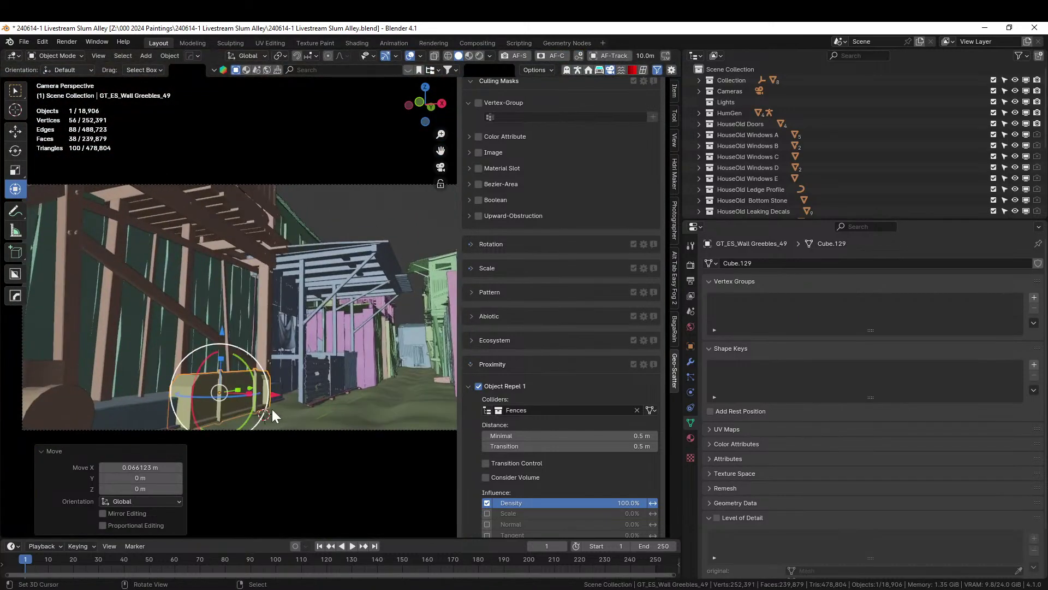
# Move the wall greeble into the Fences collection and include the Geo-Scatter collection in the view layer again
pyautogui.press('m')
pyautogui.click(219, 409)
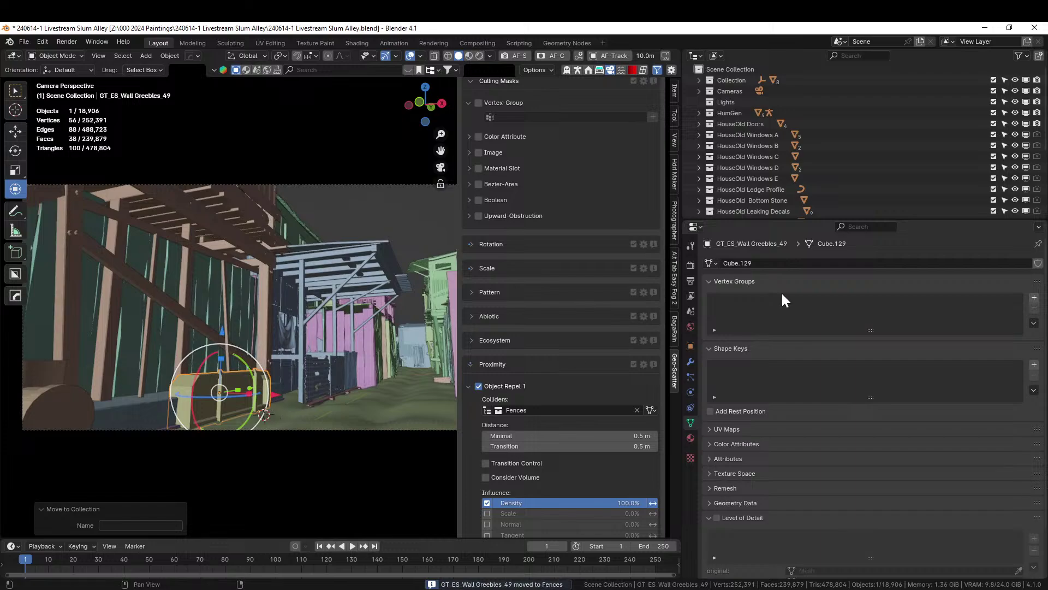
pyautogui.scroll(-5, 926, 136)
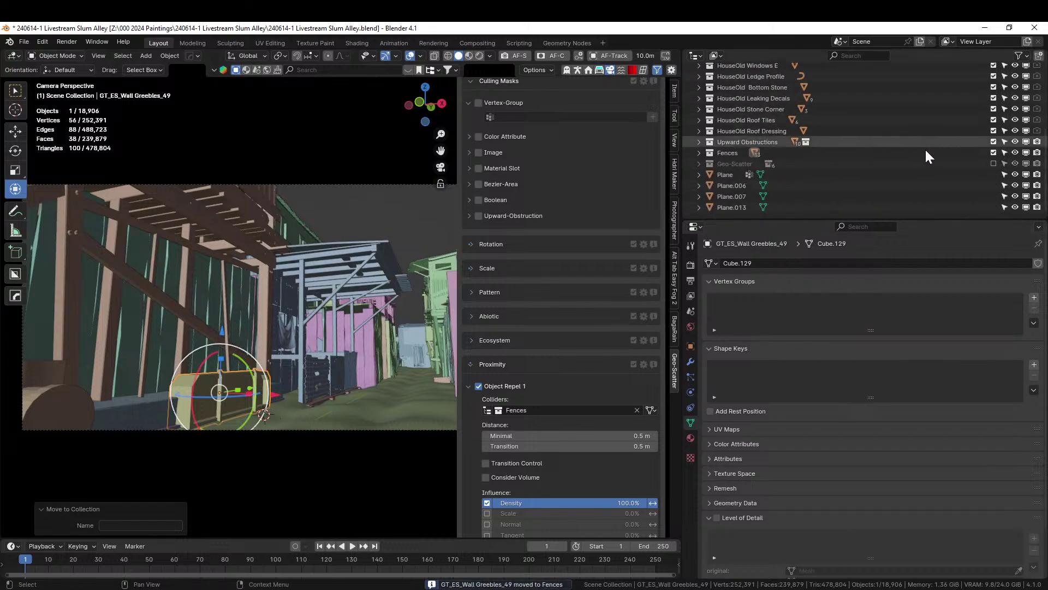
pyautogui.click(993, 164)
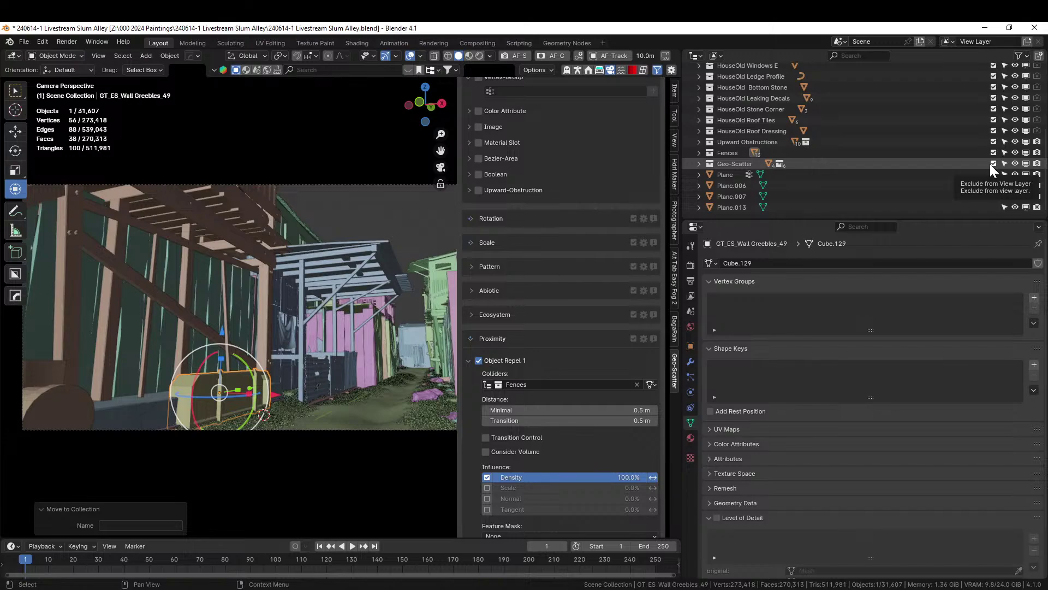
# Examine the scattered vegetation around the new props and along the alley, from the camera and from above
pyautogui.moveTo(393, 371); pyautogui.dragTo(234, 448, button='middle')
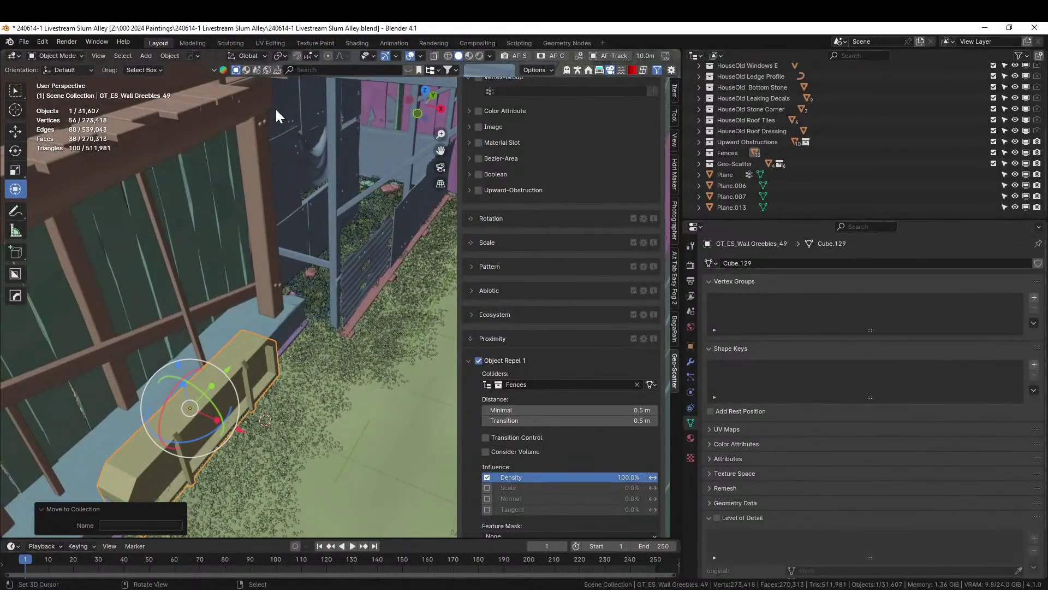
pyautogui.scroll(-10, 244, 421)
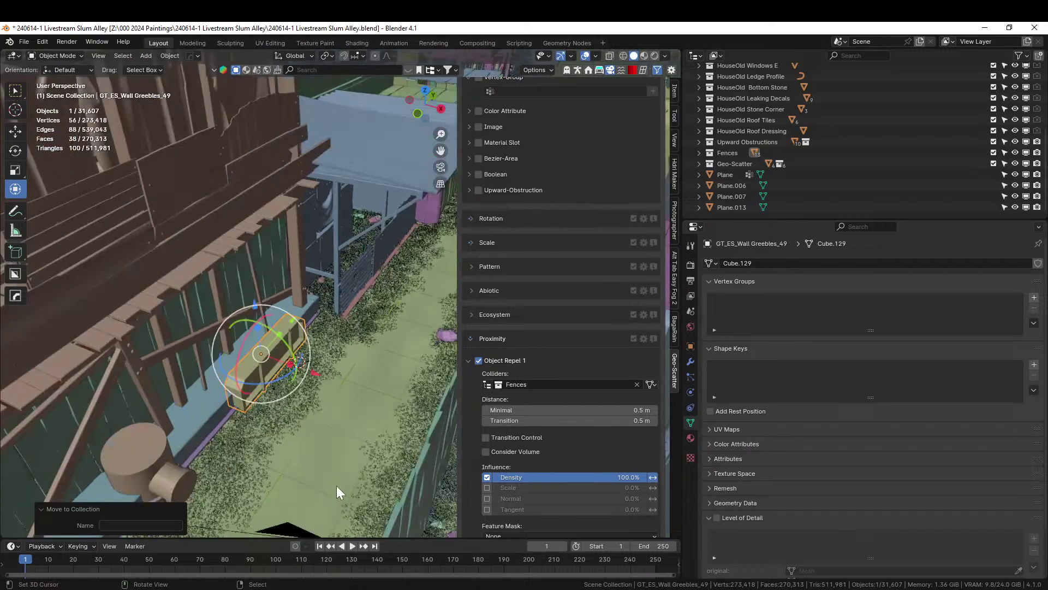
pyautogui.keyDown('shift'); pyautogui.moveTo(241, 267); pyautogui.dragTo(228, 334, button='middle'); pyautogui.keyUp('shift')
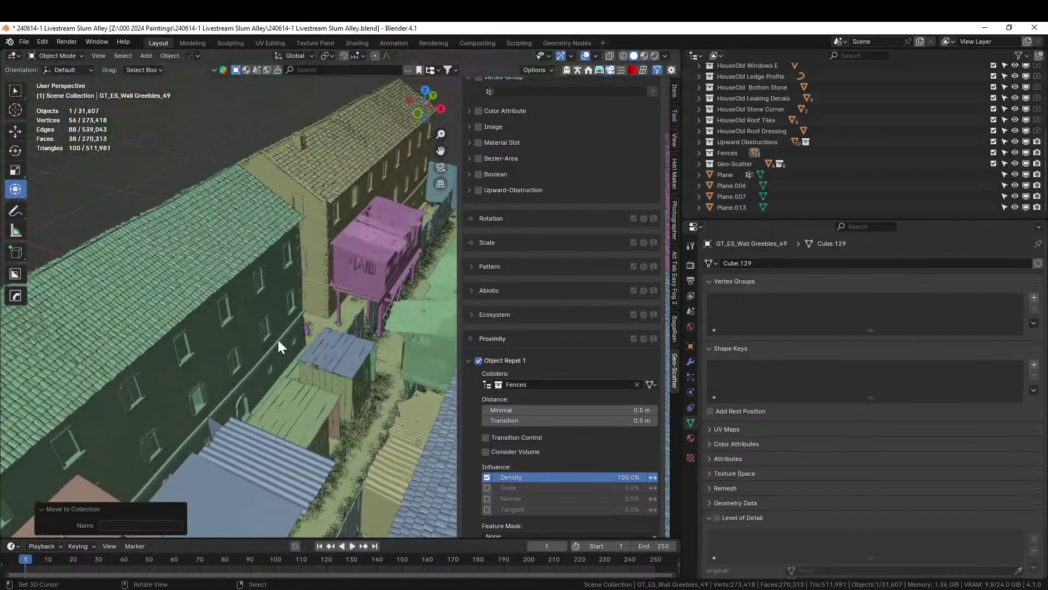
pyautogui.press('KP_0')
pyautogui.moveTo(345, 319); pyautogui.dragTo(190, 334, button='middle')
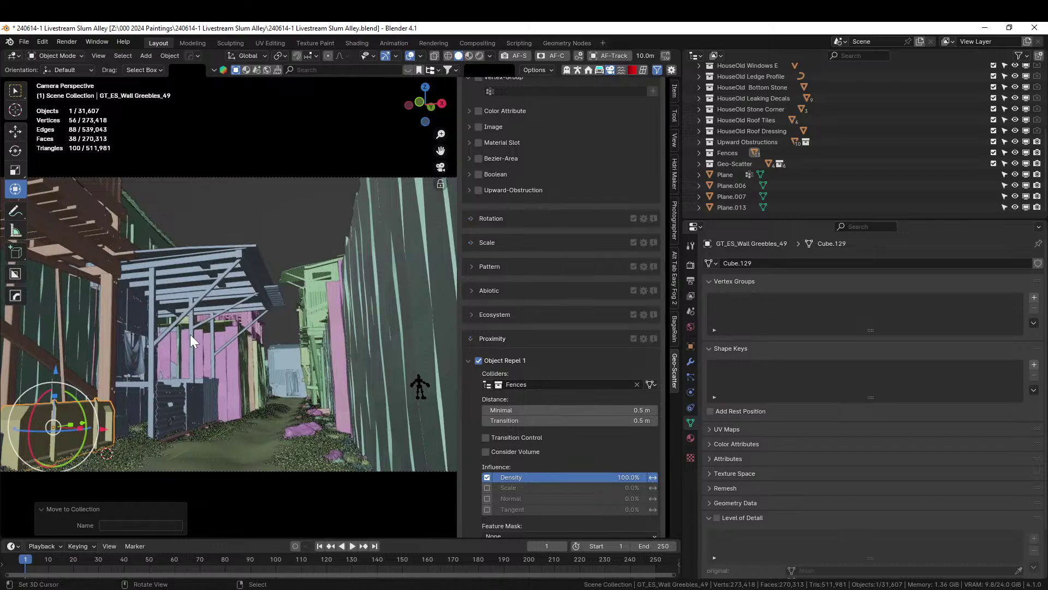
pyautogui.moveTo(267, 221); pyautogui.dragTo(238, 309, button='middle')
pyautogui.scroll(-3, 238, 309)
pyautogui.moveTo(342, 300); pyautogui.dragTo(263, 398, button='middle')
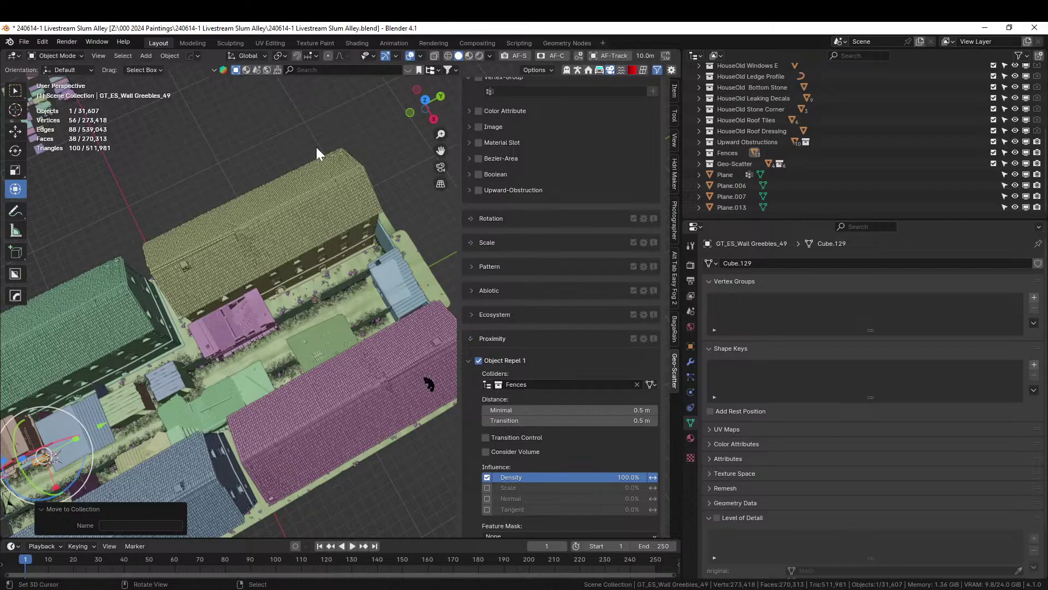
# Add the GT_ES_Structural Openings_12 asset from the Asset Browser beside the fence near the far end of the alley
pyautogui.hotkey('alt', 'Tab')
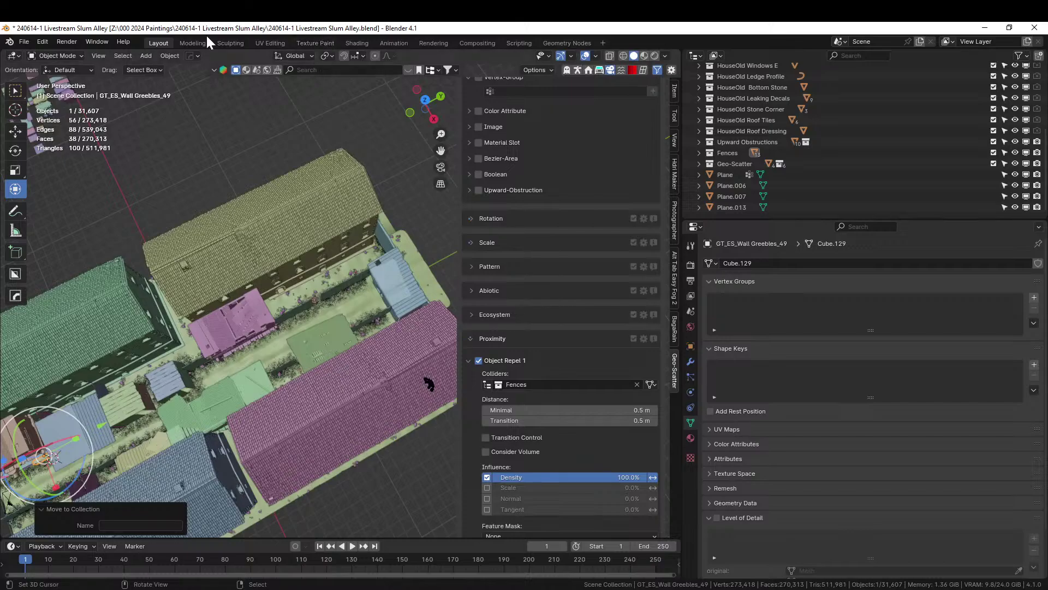
pyautogui.keyDown('shift'); pyautogui.moveTo(293, 139); pyautogui.dragTo(190, 157, button='middle'); pyautogui.keyUp('shift')
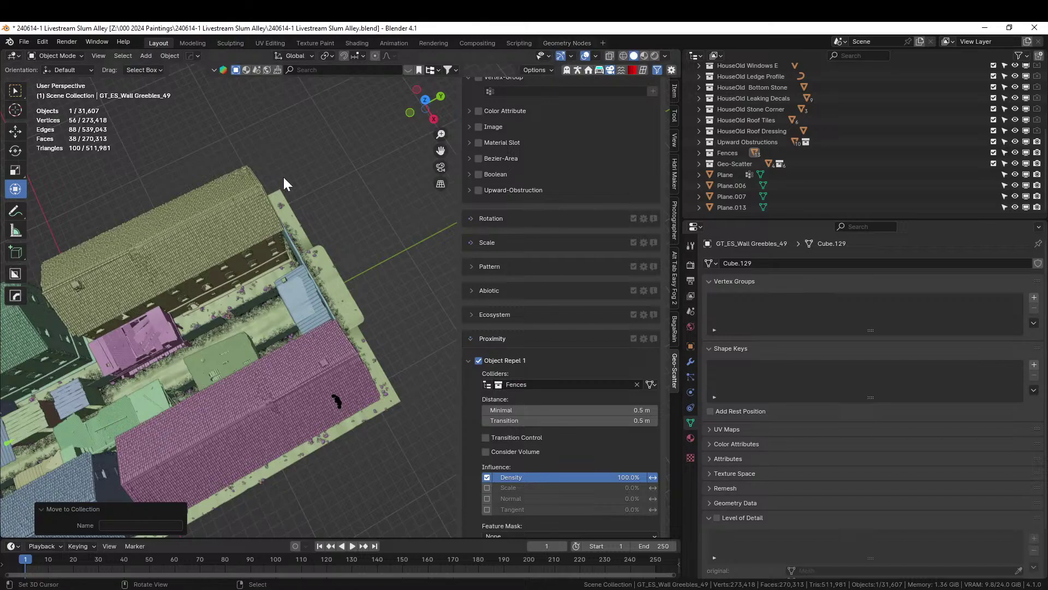
pyautogui.scroll(3, 283, 175)
pyautogui.moveTo(283, 175); pyautogui.dragTo(388, 87, button='middle')
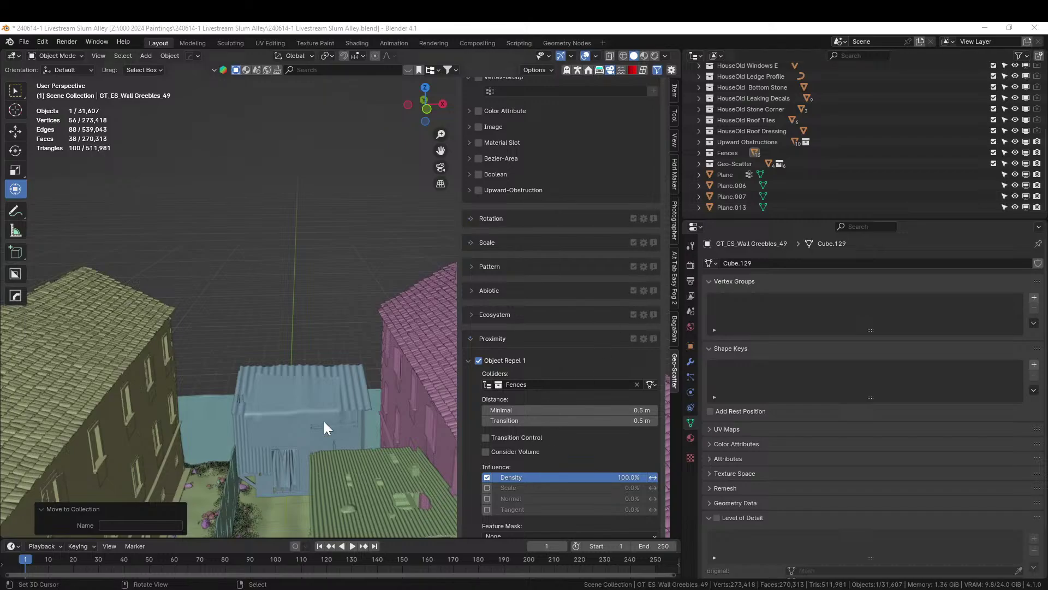
pyautogui.moveTo(323, 421); pyautogui.dragTo(238, 486, button='middle')
pyautogui.moveTo(211, 407); pyautogui.dragTo(229, 431, button='middle')
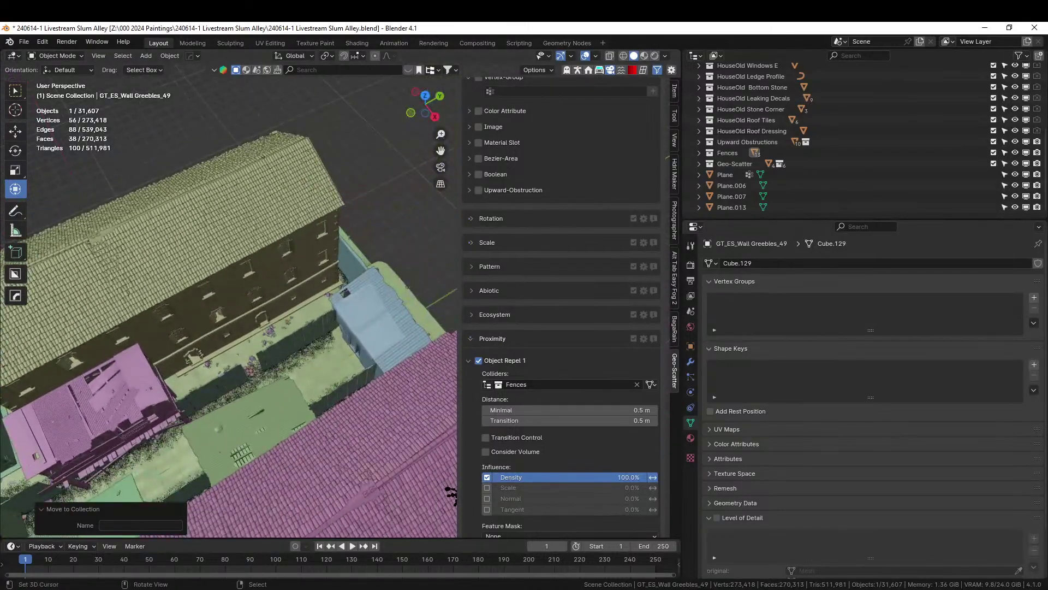
pyautogui.moveTo(708, 91); pyautogui.dragTo(294, 356)
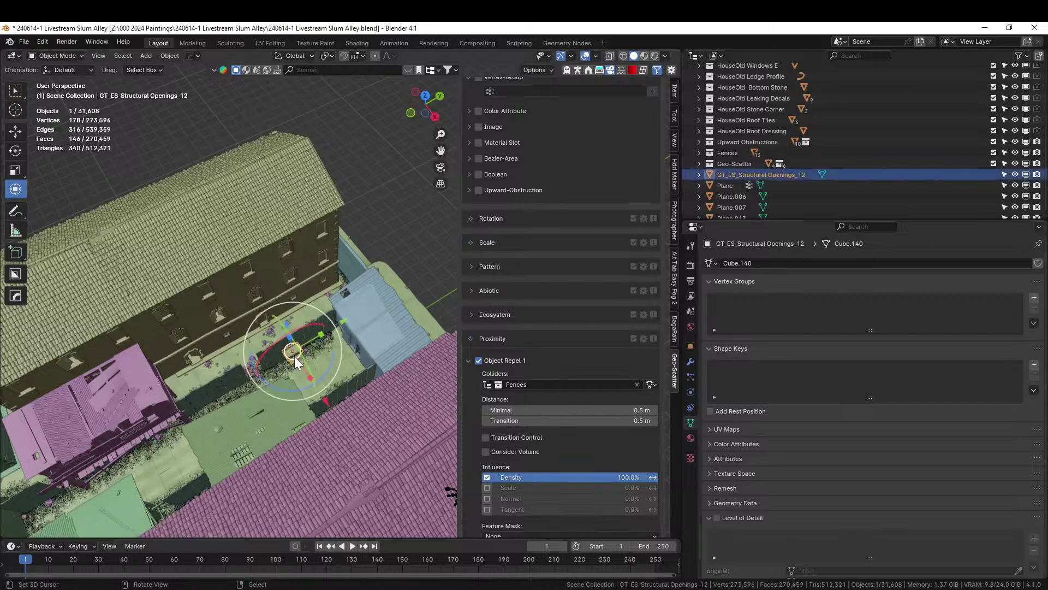
# Clear the structural opening's rotation and move it about 0.12 m in X out from the fence
pyautogui.press('KP_Decimal')
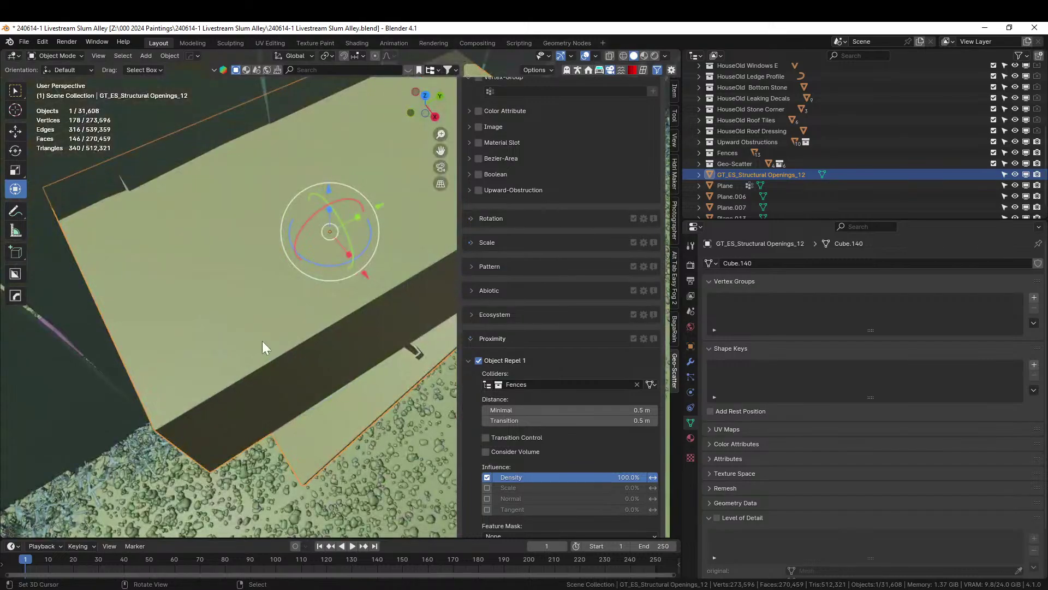
pyautogui.moveTo(262, 341); pyautogui.dragTo(349, 287, button='middle')
pyautogui.hotkey('alt', 'r')
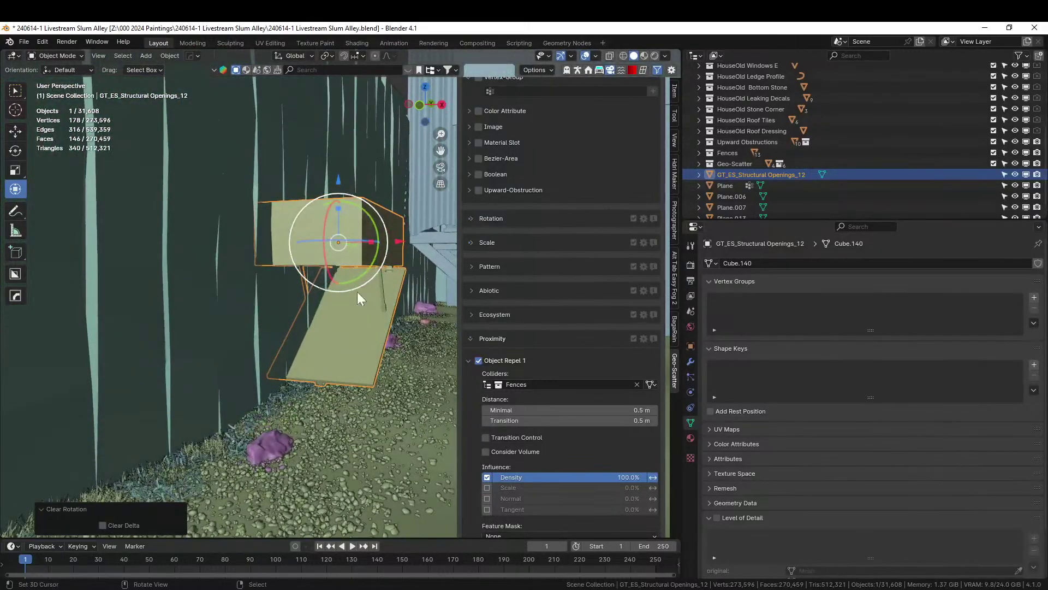
pyautogui.moveTo(401, 241); pyautogui.dragTo(421, 245)
pyautogui.moveTo(421, 246)
pyautogui.mouseDown(button='middle')
pyautogui.moveTo(375, 284)
pyautogui.moveTo(362, 369)
pyautogui.moveTo(330, 303)
pyautogui.moveTo(320, 252)
pyautogui.moveTo(209, 283)
pyautogui.moveTo(189, 303)
pyautogui.moveTo(188, 329)
pyautogui.moveTo(284, 316)
pyautogui.moveTo(382, 234)
pyautogui.moveTo(427, 260)
pyautogui.mouseUp(button='middle')
pyautogui.moveTo(430, 281); pyautogui.dragTo(169, 185, button='middle')
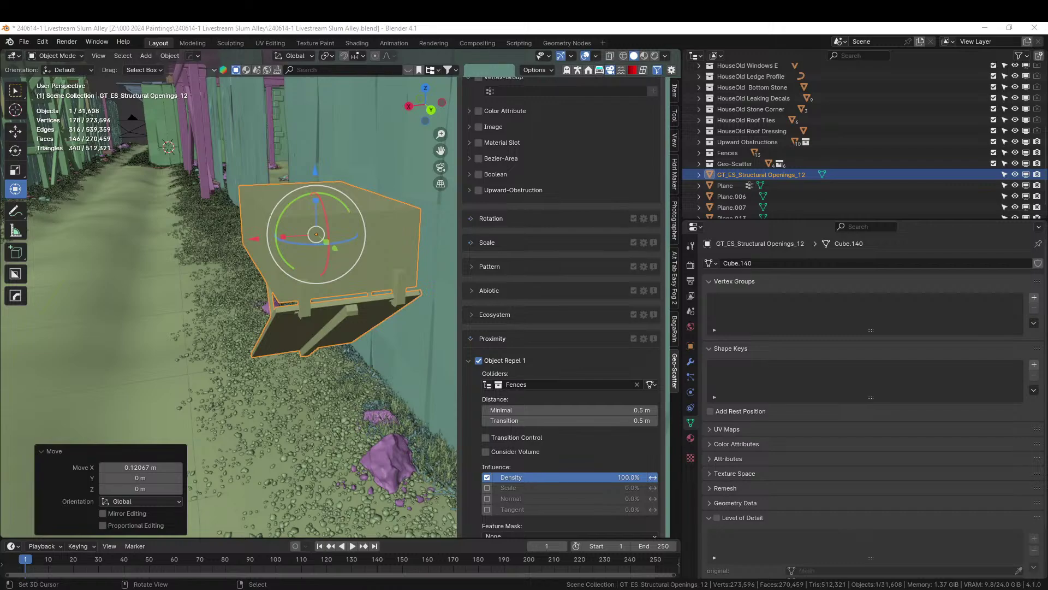
# Add the GT_ES_Structural Openings_33 asset from the Asset Browser beside the fence, clear its rotation and rotate it 90° about Z
pyautogui.moveTo(469, 382); pyautogui.dragTo(378, 422)
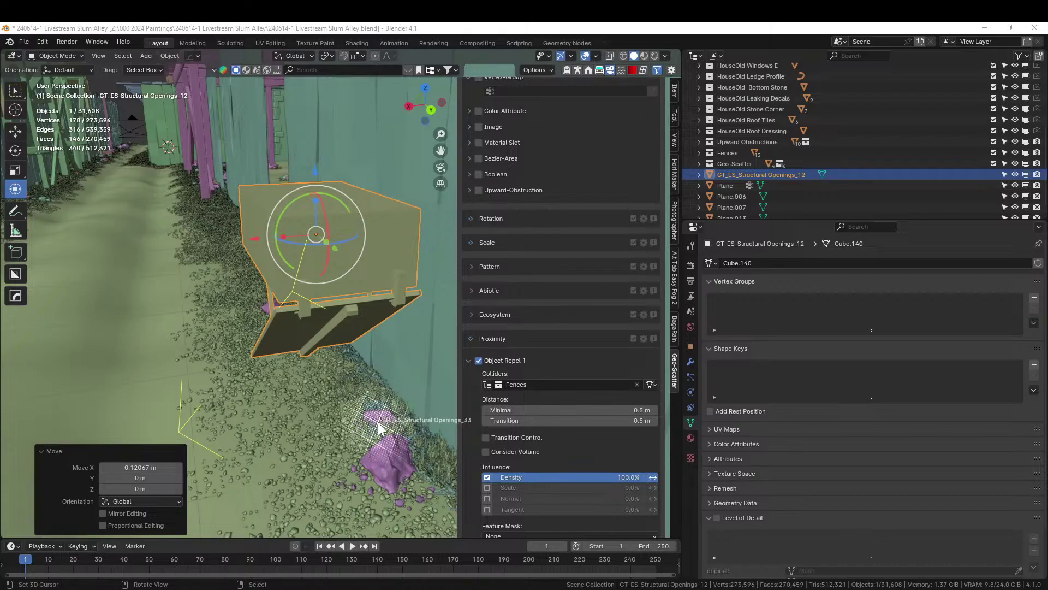
pyautogui.moveTo(378, 421); pyautogui.dragTo(378, 422)
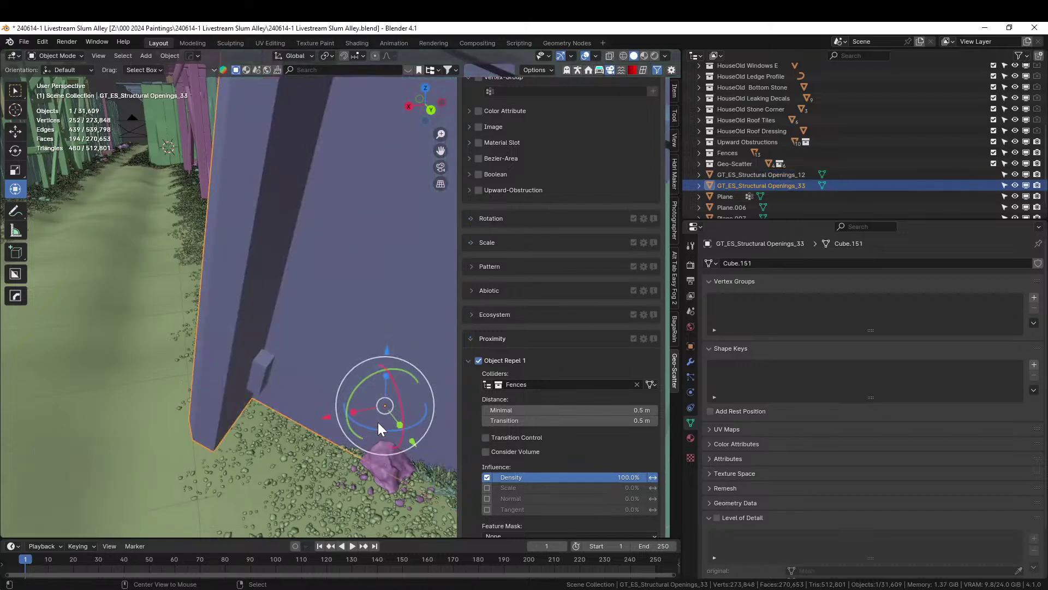
pyautogui.hotkey('alt', 'r')
pyautogui.moveTo(378, 422); pyautogui.dragTo(267, 508, button='middle')
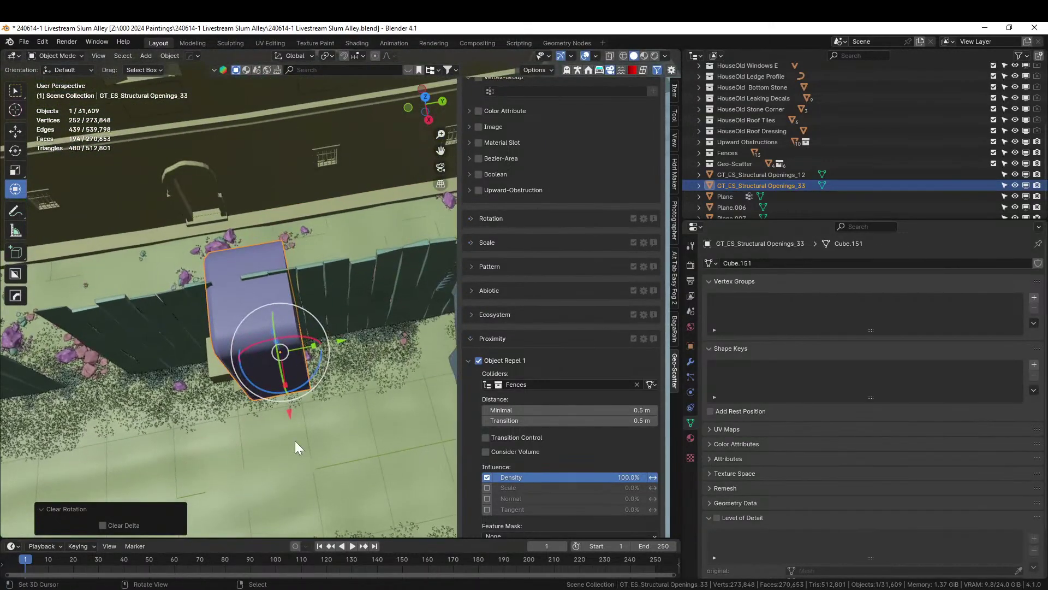
pyautogui.write('rz90')
pyautogui.press('Return')
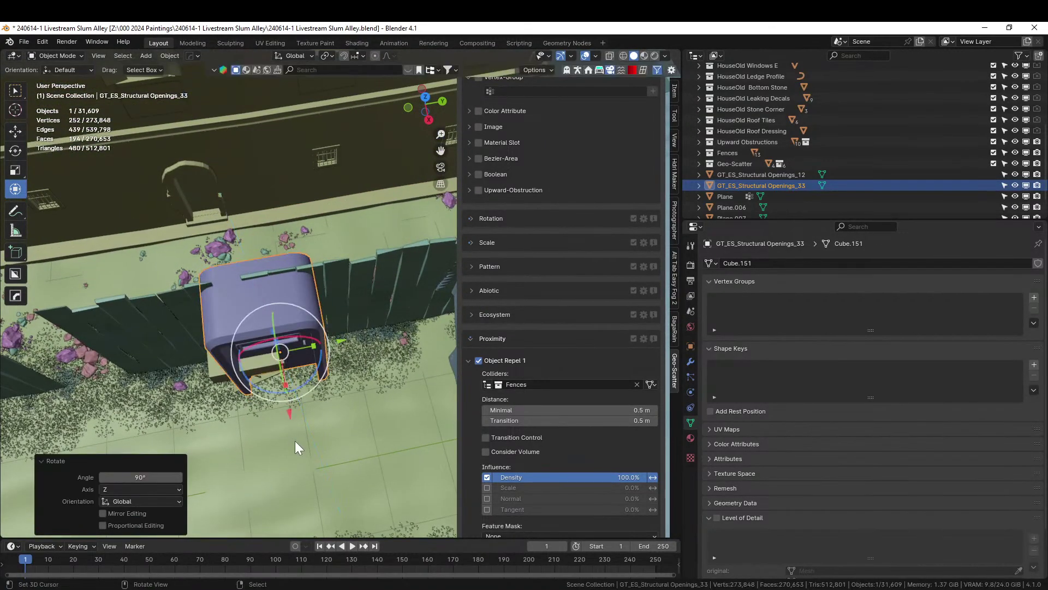
# Move the new structural opening about 0.66 m in Y along the fence and 0.25 m in X out from it
pyautogui.moveTo(339, 343); pyautogui.dragTo(386, 338)
pyautogui.moveTo(386, 337); pyautogui.dragTo(464, 283, button='middle')
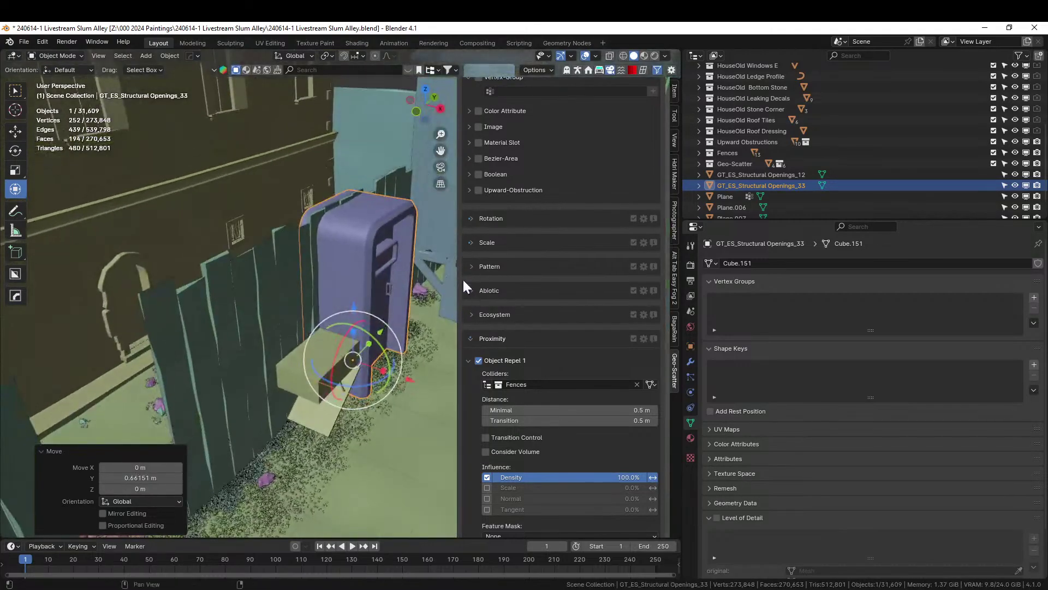
pyautogui.scroll(1, 431, 338)
pyautogui.moveTo(409, 392); pyautogui.dragTo(429, 405)
pyautogui.moveTo(429, 405); pyautogui.dragTo(339, 421, button='middle')
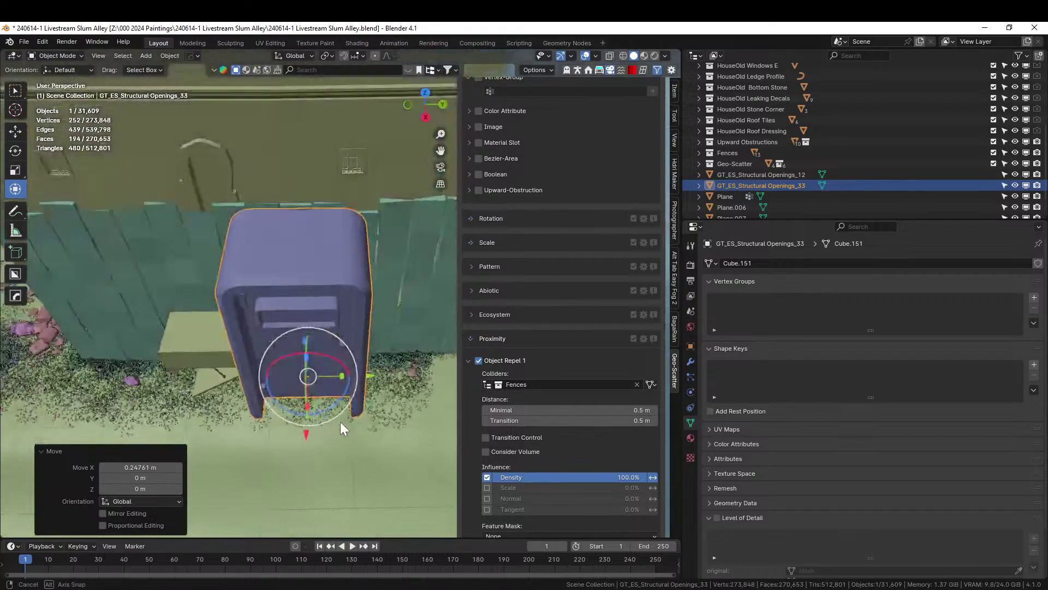
# Lower the structural opening about 0.18 m in Z into the ground and shift it about 0.09 m in Y
pyautogui.scroll(5, 345, 371)
pyautogui.moveTo(350, 371); pyautogui.dragTo(409, 257, button='middle')
pyautogui.press('g')
pyautogui.press('z')
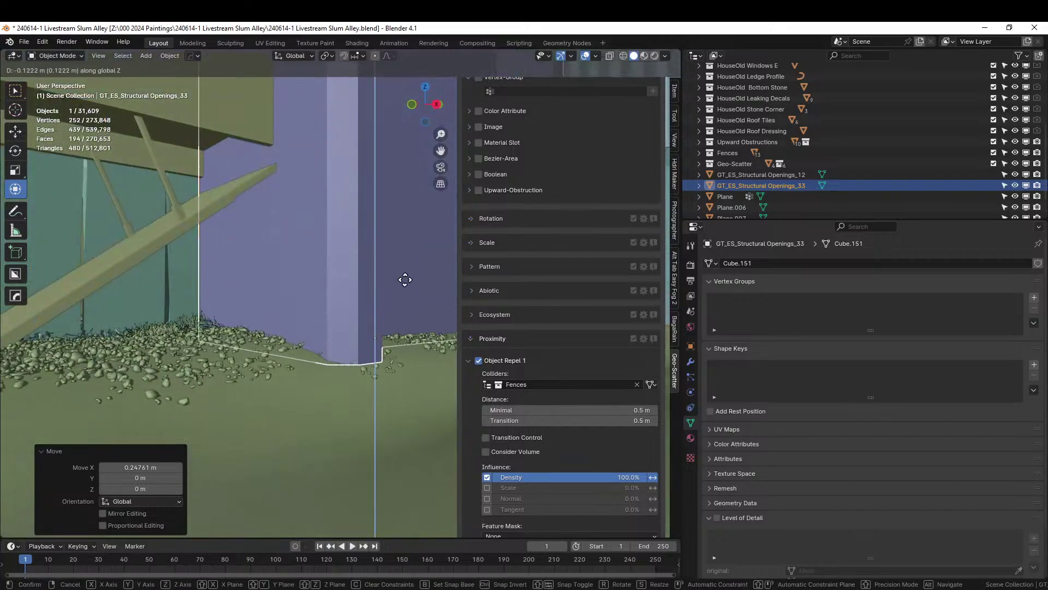
pyautogui.click(405, 288)
pyautogui.moveTo(320, 323); pyautogui.dragTo(236, 421, button='middle')
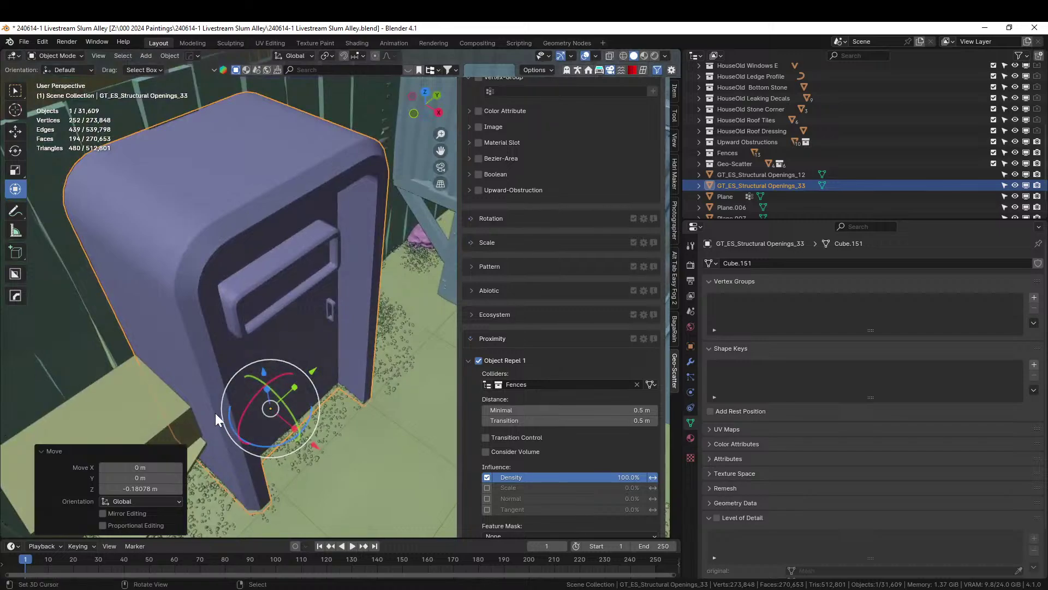
pyautogui.moveTo(312, 370); pyautogui.dragTo(320, 367)
# Return to the camera view, save the file and widen the 3D viewport
pyautogui.moveTo(320, 367); pyautogui.dragTo(290, 334, button='middle')
pyautogui.scroll(4, 294, 335)
pyautogui.scroll(3, 296, 331)
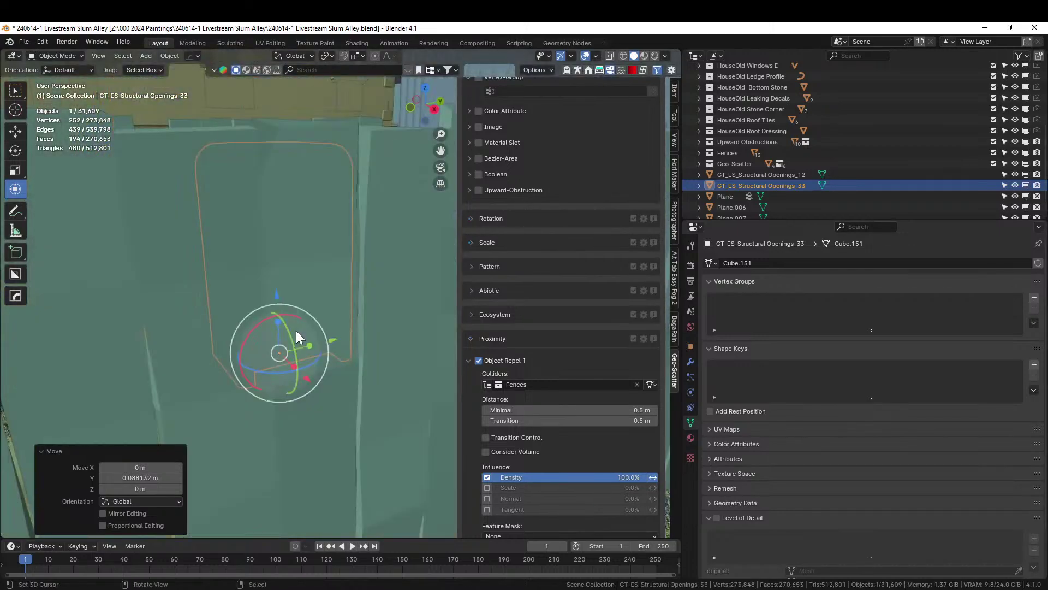
pyautogui.press('KP_0')
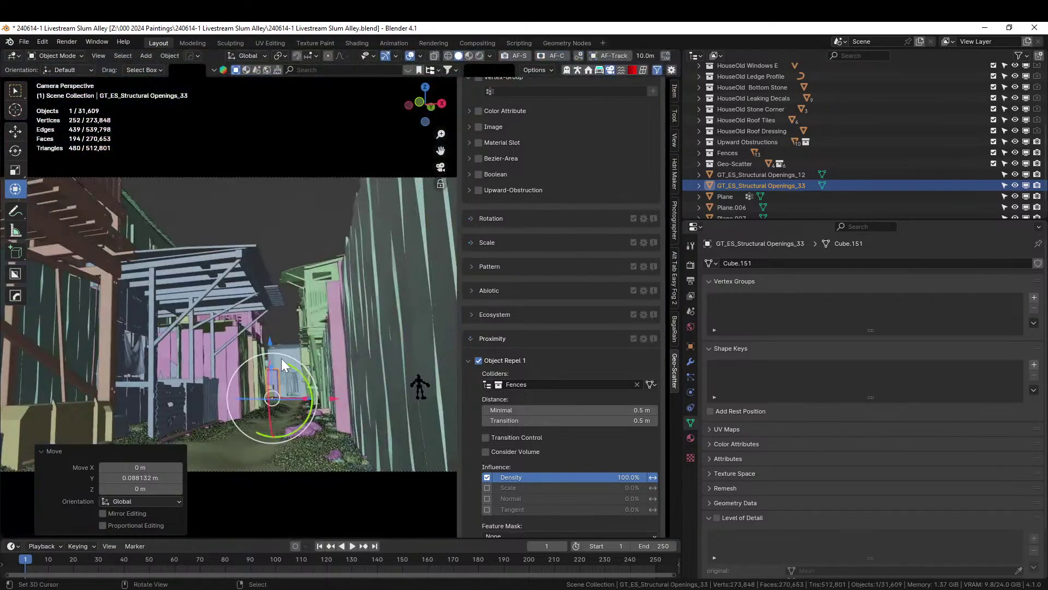
pyautogui.hotkey('ctrl', 's')
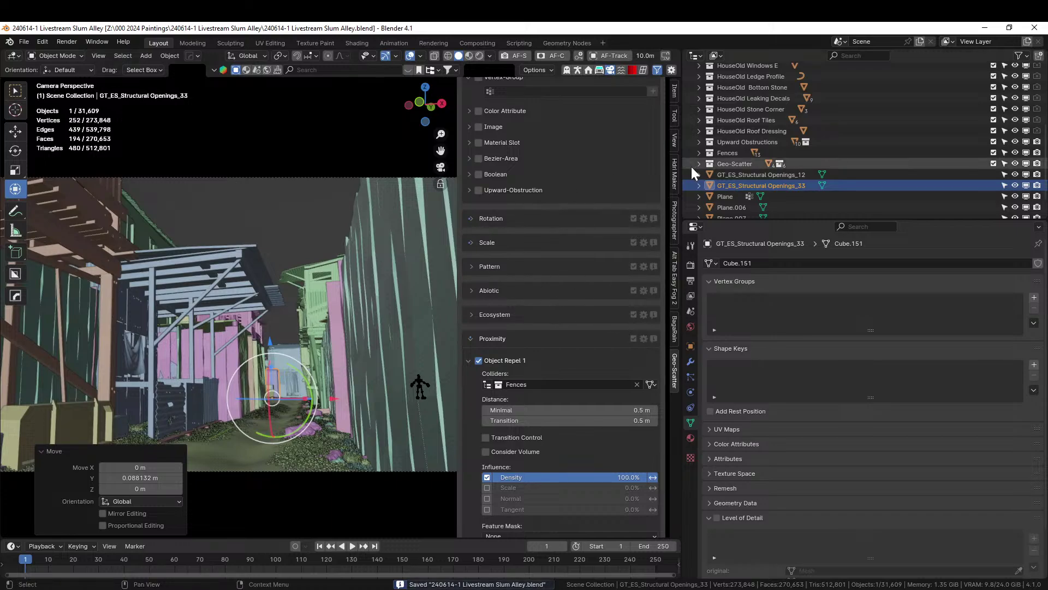
pyautogui.moveTo(682, 165); pyautogui.dragTo(873, 165)
# Add an antenna asset from the Asset Browser beyond the wall at the far end of the alley and frame it
pyautogui.moveTo(418, 305); pyautogui.dragTo(241, 352, button='middle')
pyautogui.scroll(4, 348, 416)
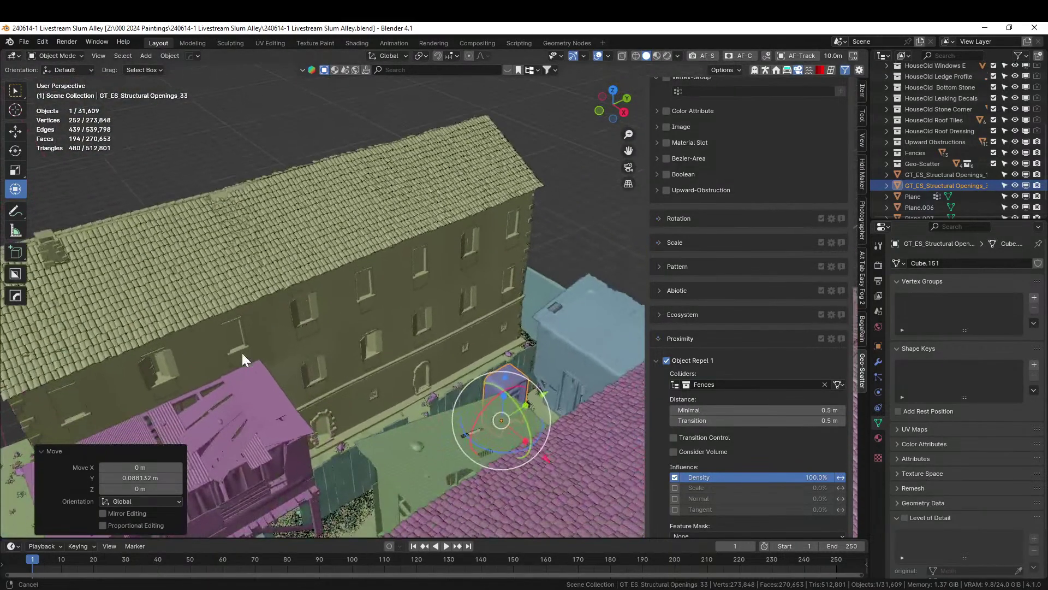
pyautogui.scroll(3, 360, 247)
pyautogui.moveTo(361, 247)
pyautogui.mouseDown(button='middle')
pyautogui.moveTo(341, 211)
pyautogui.moveTo(381, 198)
pyautogui.moveTo(375, 192)
pyautogui.moveTo(409, 197)
pyautogui.moveTo(375, 233)
pyautogui.mouseUp(button='middle')
pyautogui.scroll(-2, 376, 234)
pyautogui.scroll(1, 314, 302)
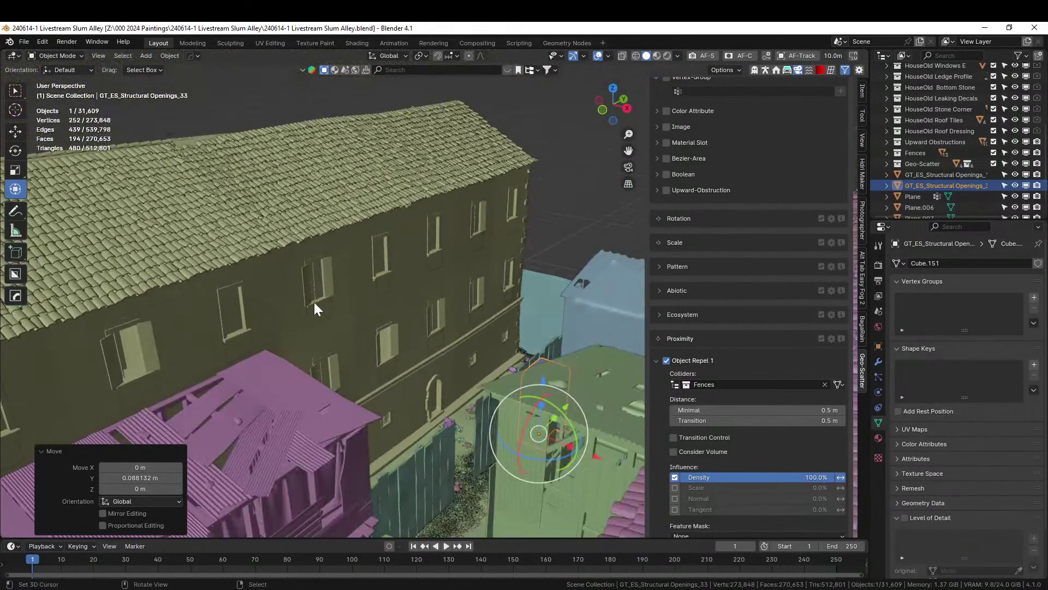
pyautogui.moveTo(314, 309); pyautogui.dragTo(425, 346, button='middle')
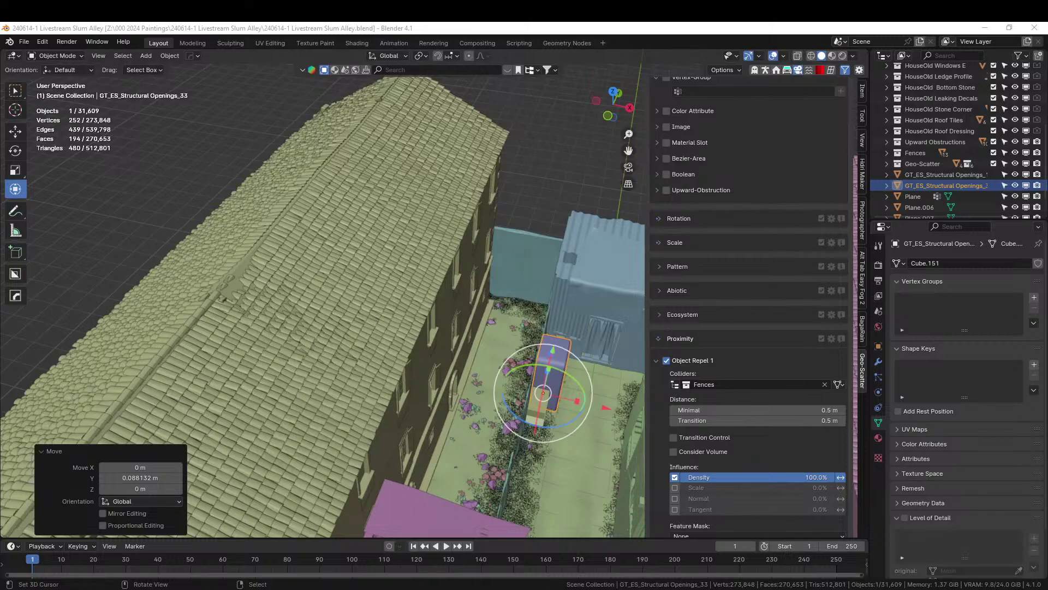
pyautogui.moveTo(647, 115); pyautogui.dragTo(539, 224)
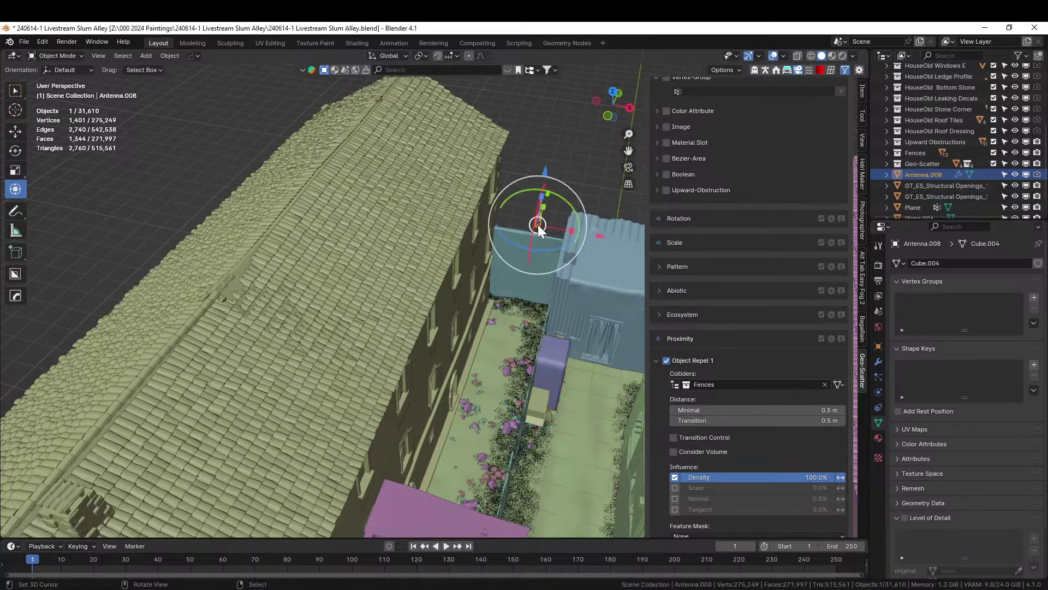
pyautogui.press('KP_Decimal')
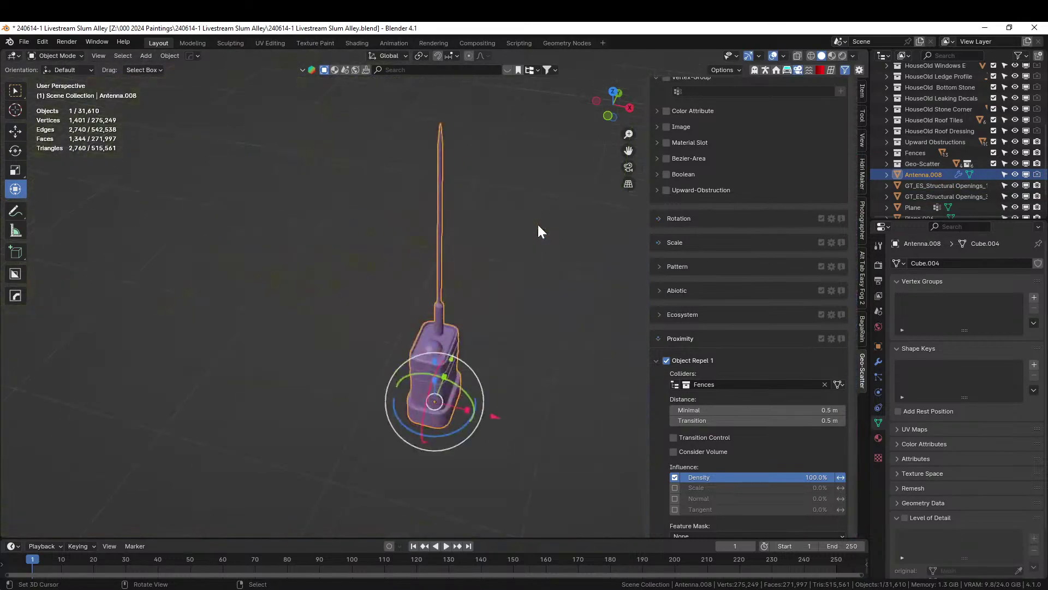
# Scale the antenna up uniformly by about 5.16
pyautogui.moveTo(538, 223); pyautogui.dragTo(510, 368, button='middle')
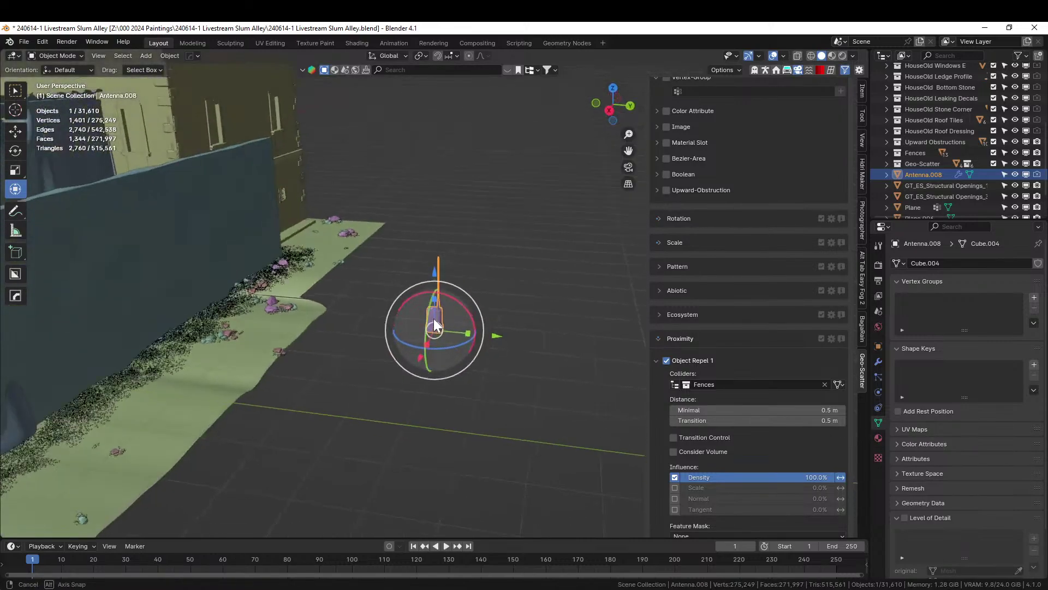
pyautogui.press('s')
pyautogui.click(840, 448)
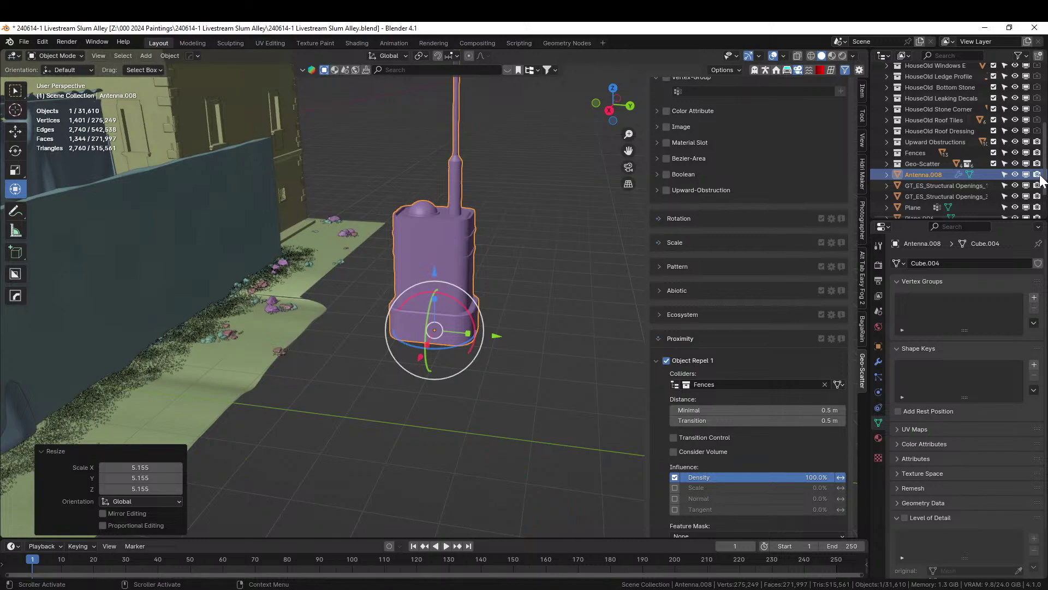
pyautogui.moveTo(480, 351); pyautogui.dragTo(432, 377, button='middle')
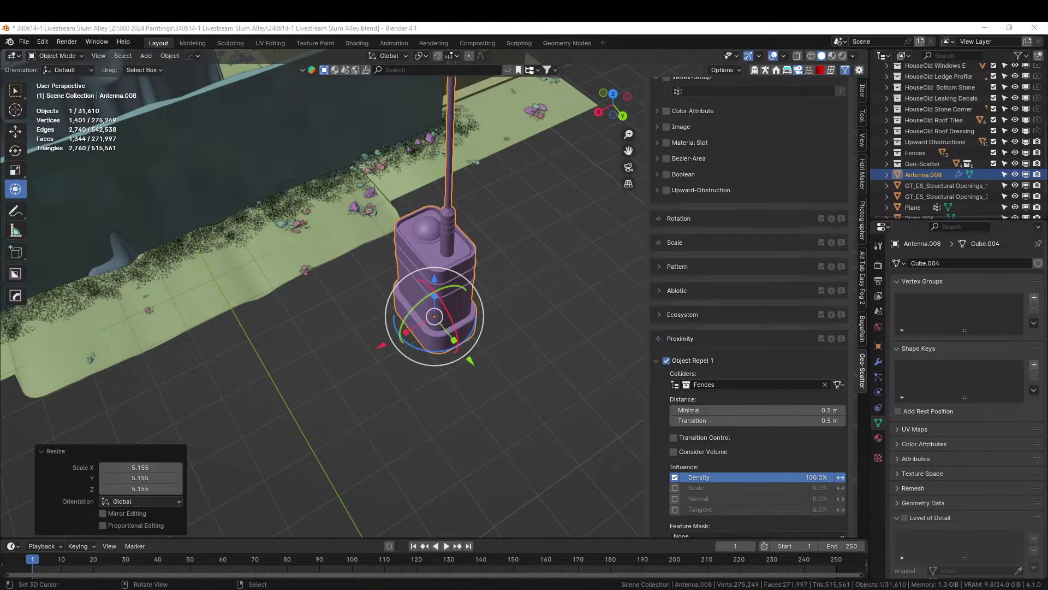
# Move the antenna in the camera view about 1.8 m in X and 3.3 m up in Z, above the end of the alley
pyautogui.moveTo(333, 230); pyautogui.dragTo(434, 249)
pyautogui.moveTo(433, 249); pyautogui.dragTo(465, 225, button='middle')
pyautogui.press('KP_0')
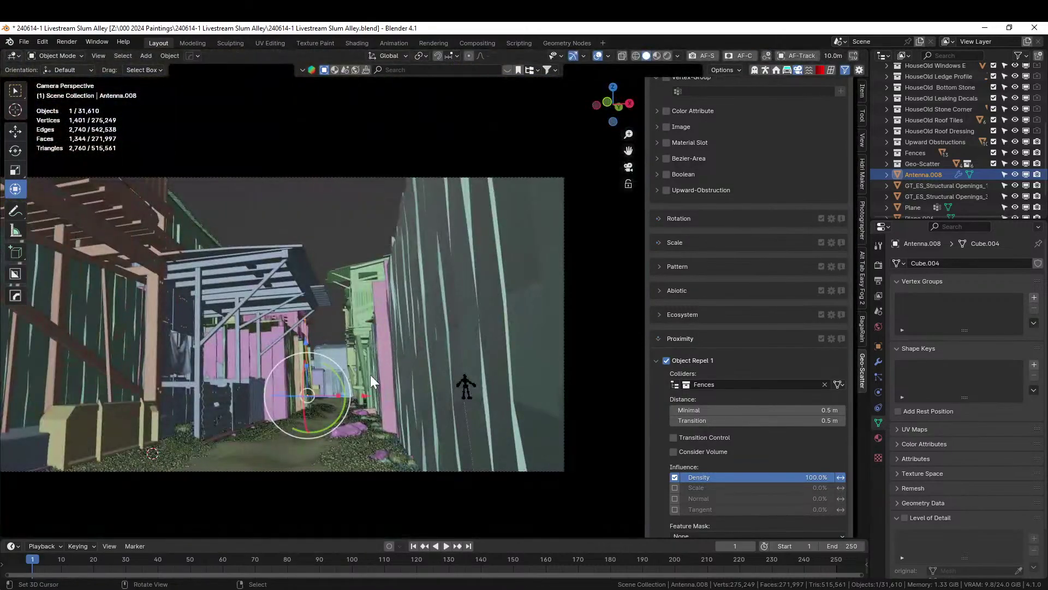
pyautogui.press('g')
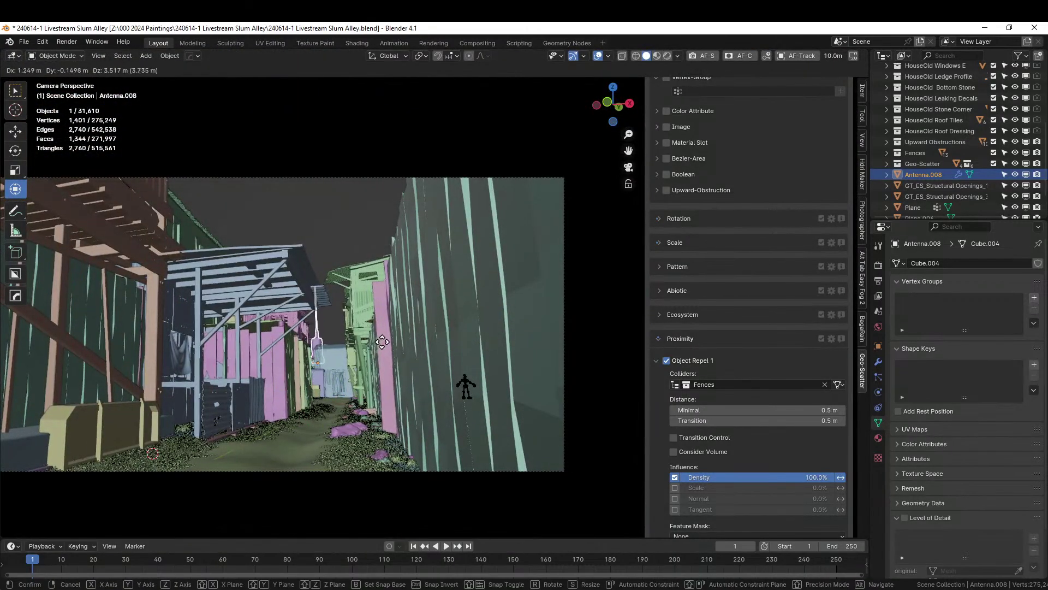
pyautogui.click(389, 350)
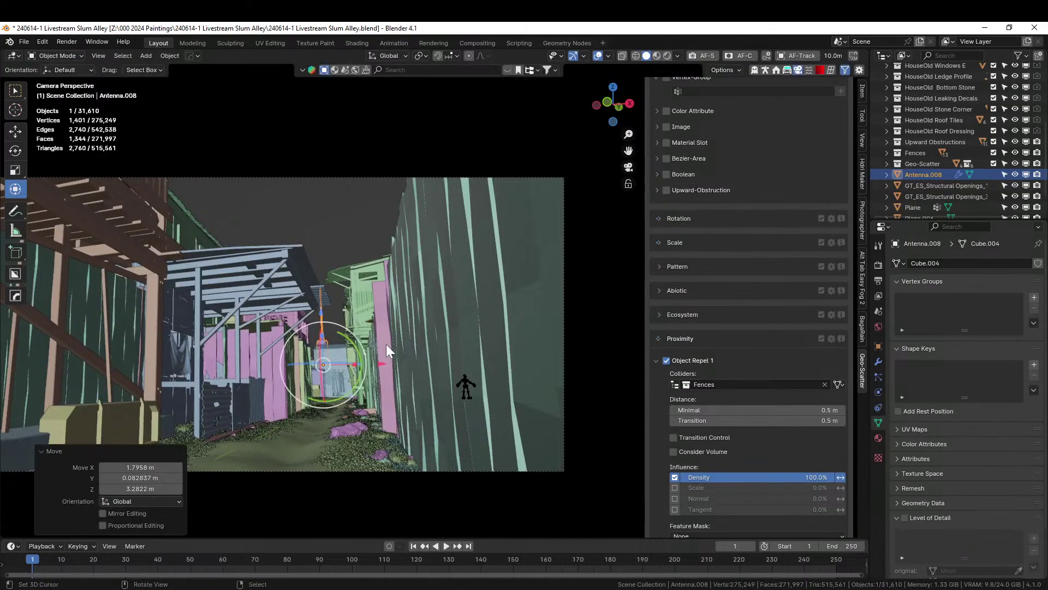
# Rotate the antenna 90° about Z, reposition it slightly in the camera view and deselect it
pyautogui.press('r')
pyautogui.press('z')
pyautogui.press('9')
pyautogui.press('0')
pyautogui.press('Return')
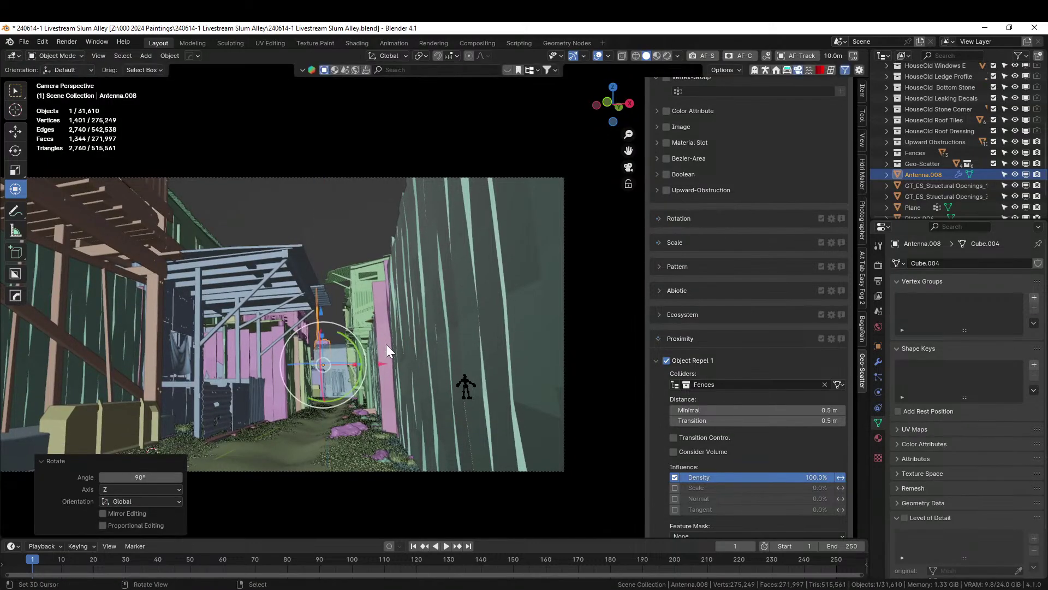
pyautogui.moveTo(389, 350); pyautogui.dragTo(415, 375, button='middle')
pyautogui.press('KP_0')
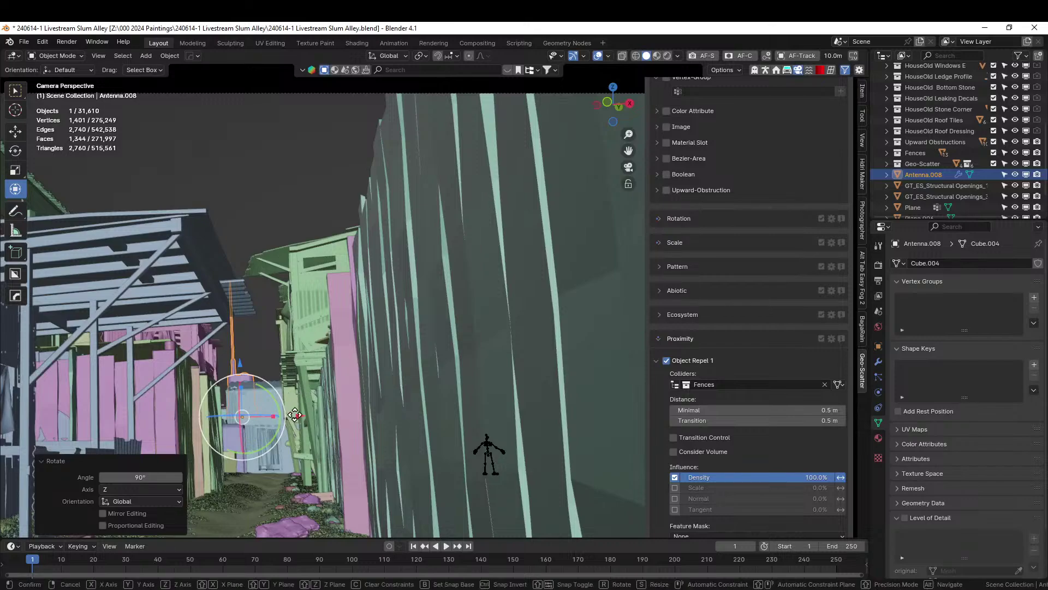
pyautogui.moveTo(299, 416); pyautogui.dragTo(282, 416)
pyautogui.click(260, 346)
pyautogui.scroll(-3, 261, 352)
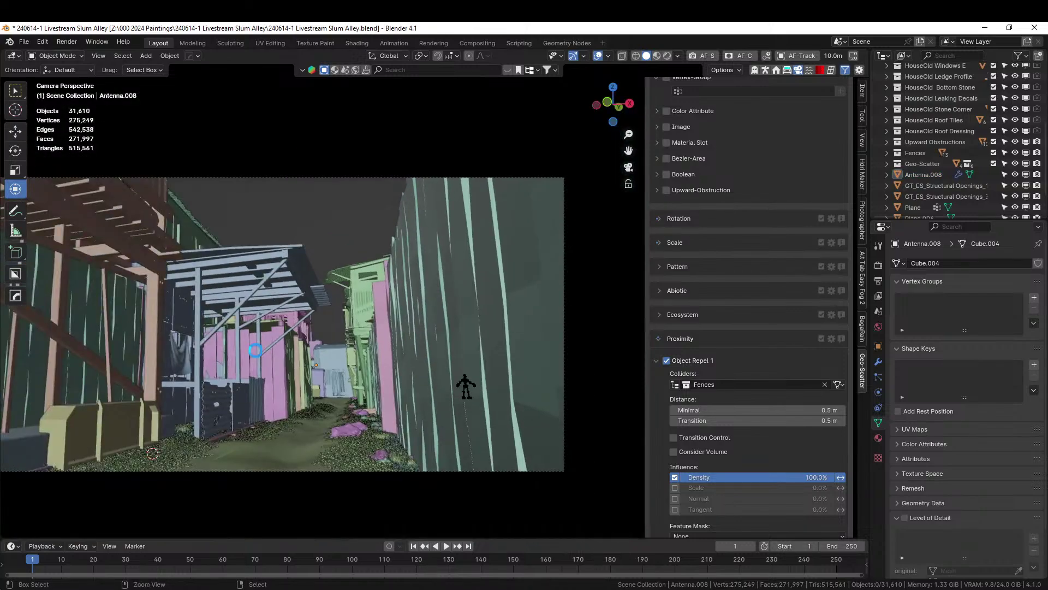
# Start an HDRi Maker background import and open the jpg folder of mattePaint_hdri_seq020_2000px inside mattePaint_hdri_seq022_2000px_cloudy_to_night in HDRI Images
pyautogui.click(862, 184)
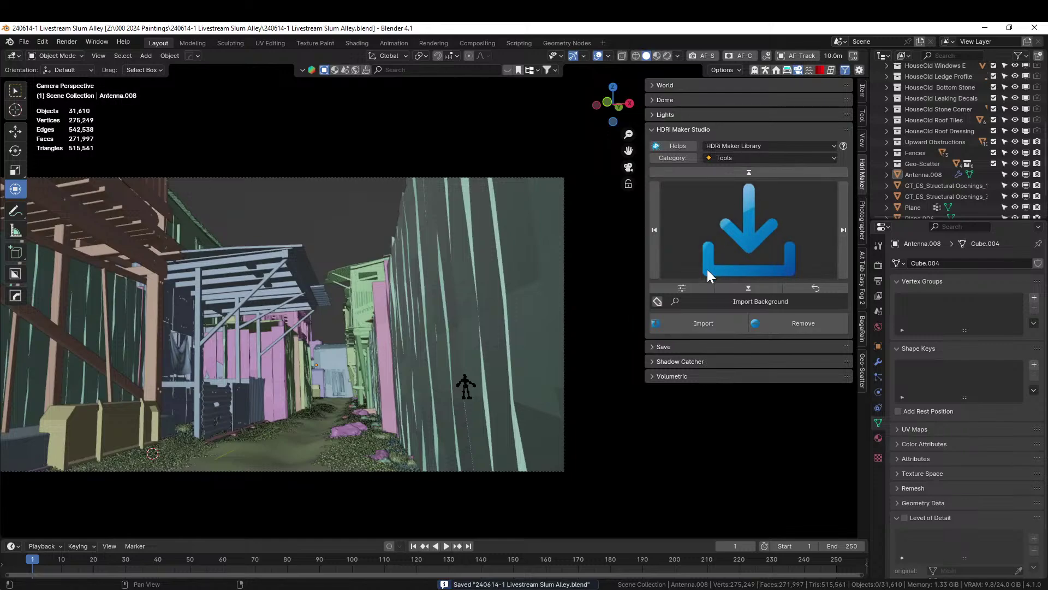
pyautogui.click(697, 323)
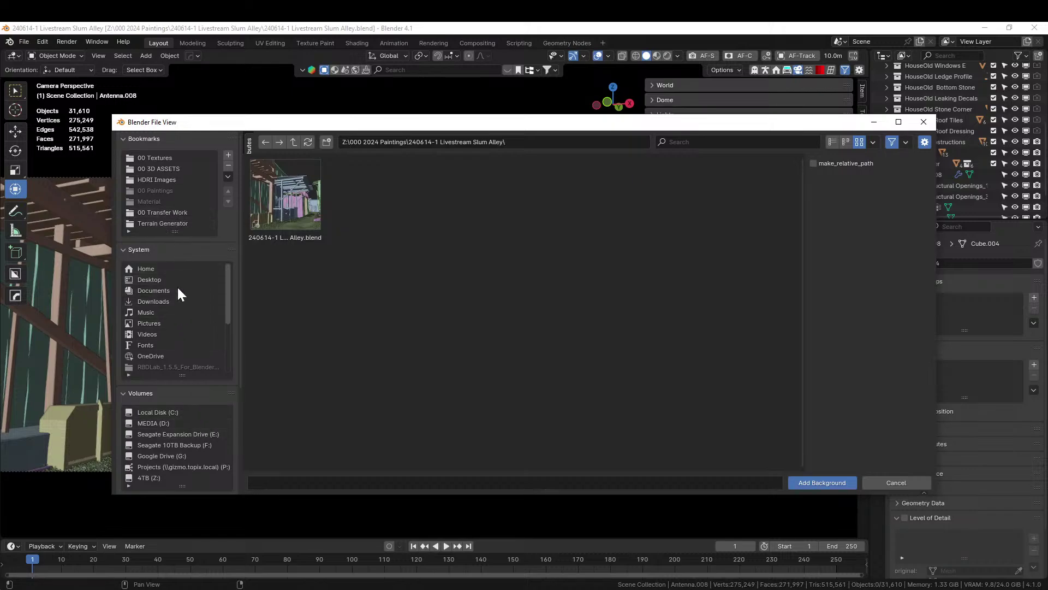
pyautogui.click(156, 180)
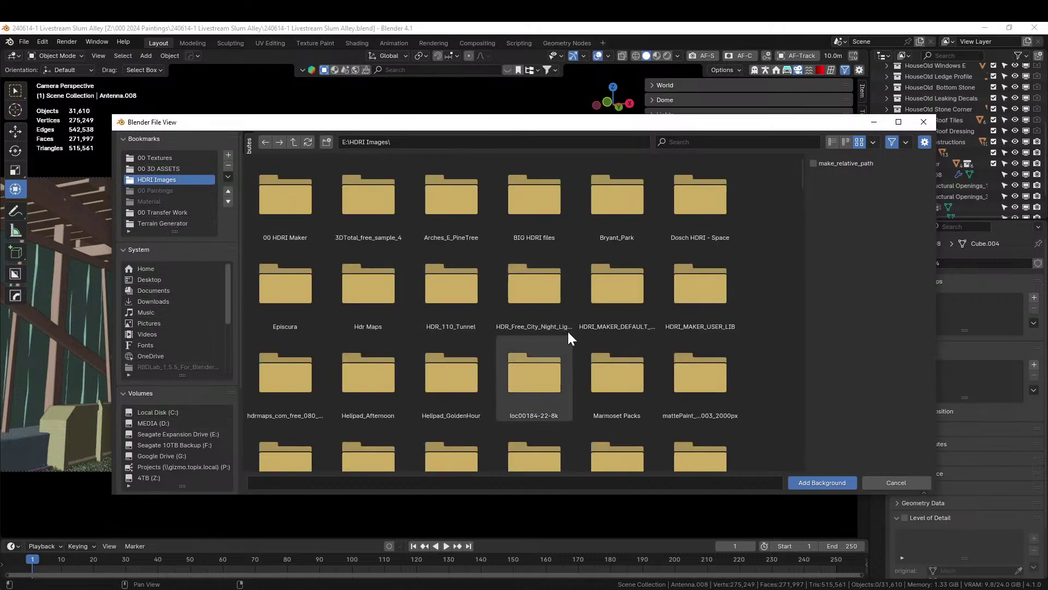
pyautogui.click(833, 142)
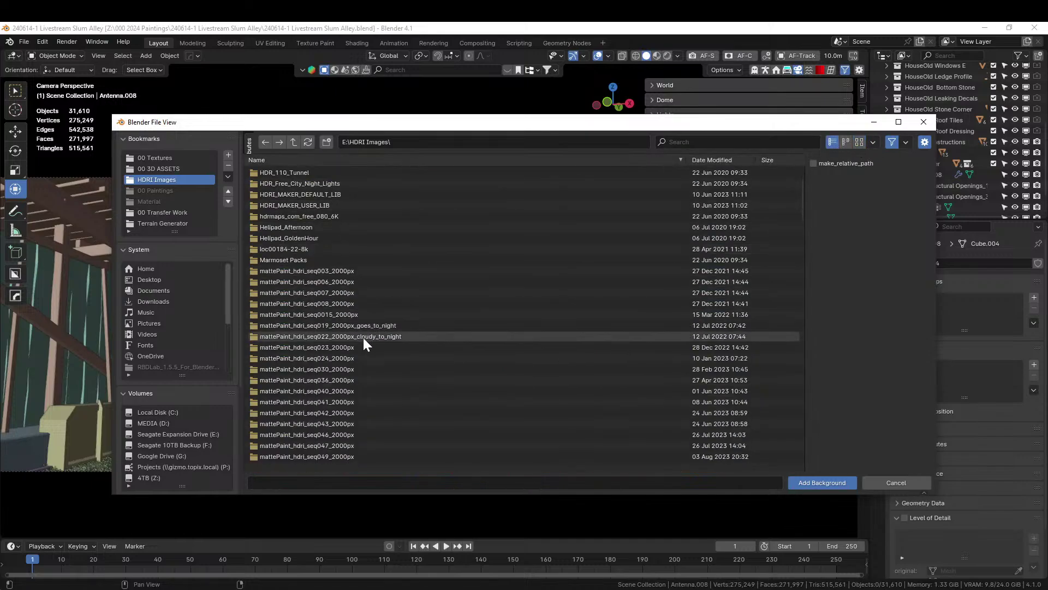
pyautogui.doubleClick(362, 338)
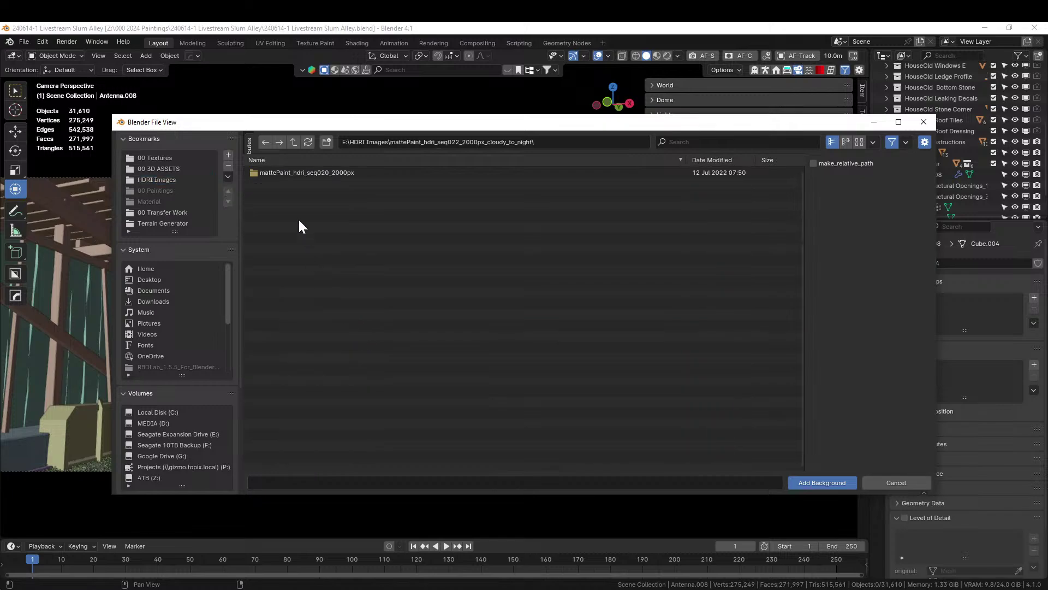
pyautogui.doubleClick(294, 172)
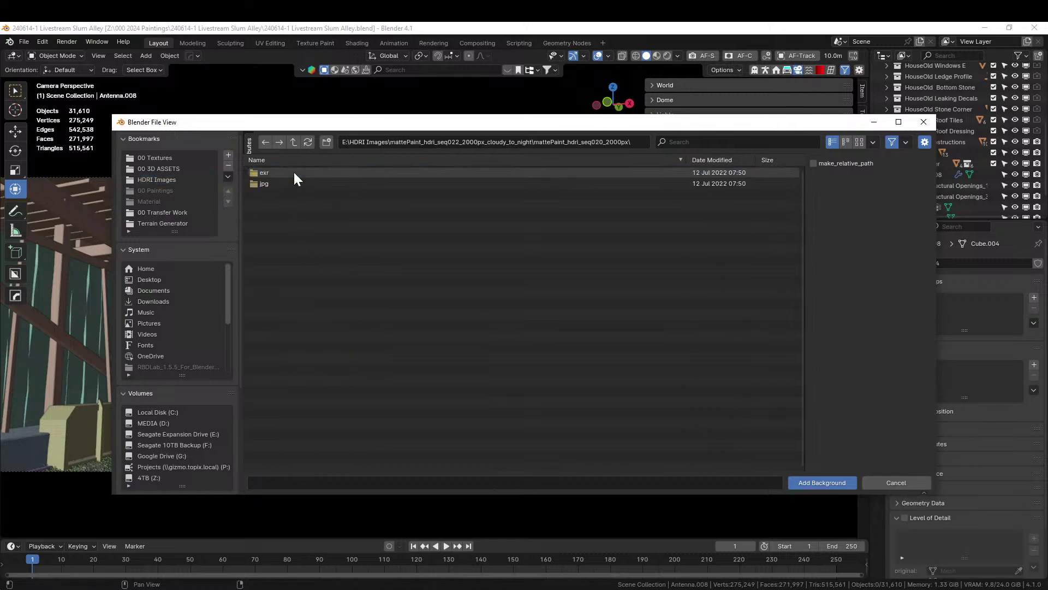
pyautogui.doubleClick(265, 183)
# Browse the jpg sky sequence as large thumbnails to choose a cloudy sky image
pyautogui.click(858, 142)
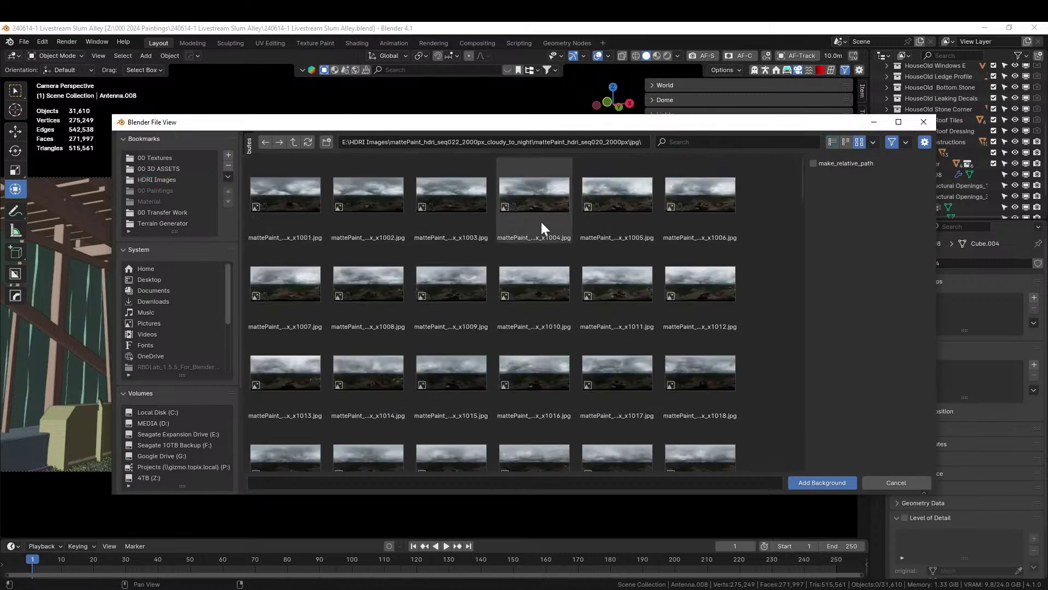
pyautogui.scroll(-5, 551, 299)
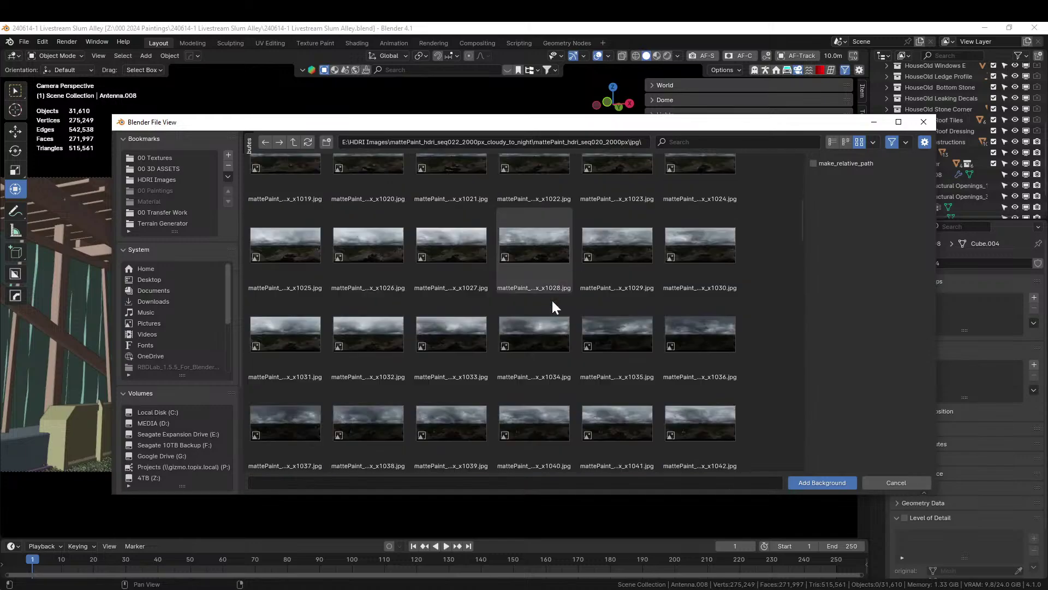
pyautogui.scroll(-2, 552, 300)
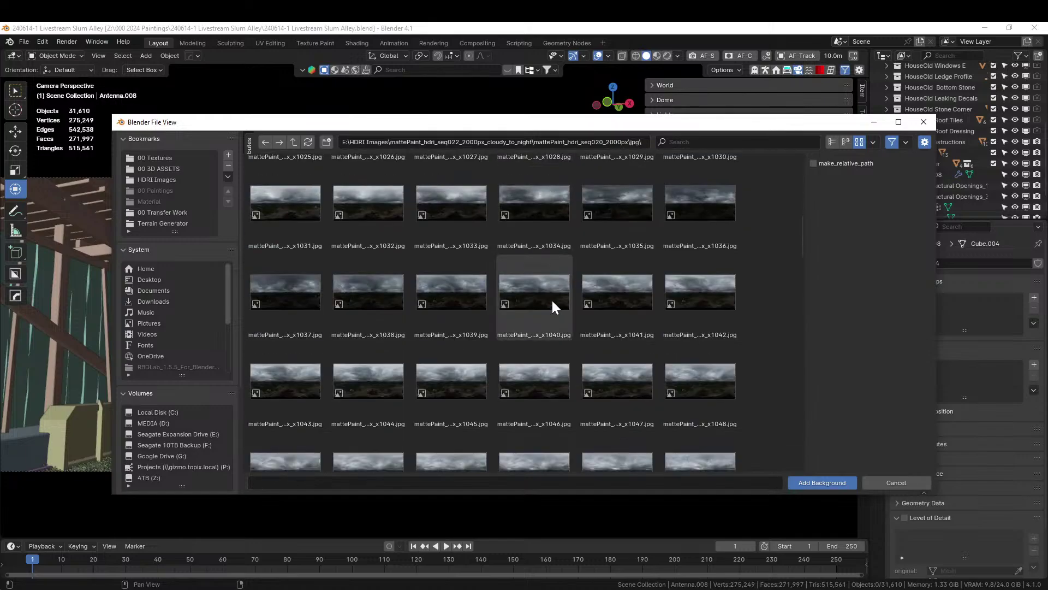
pyautogui.scroll(-2, 551, 306)
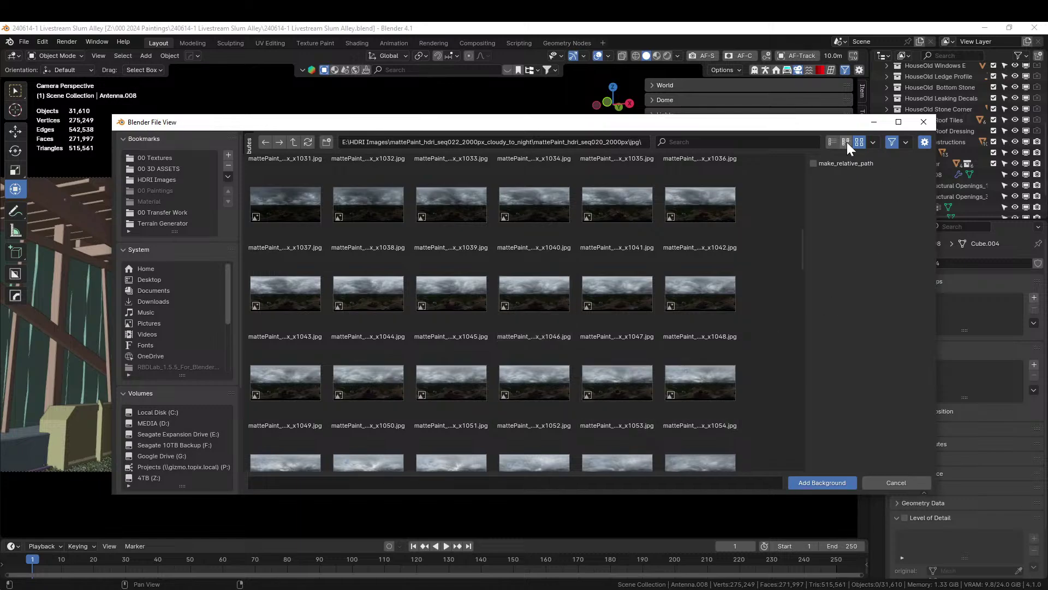
pyautogui.click(832, 141)
# Find image 1053 in the neighbouring exr folder and add mattePaint_hdri_seq022_2000px_x1053.exr as the world background
pyautogui.click(293, 140)
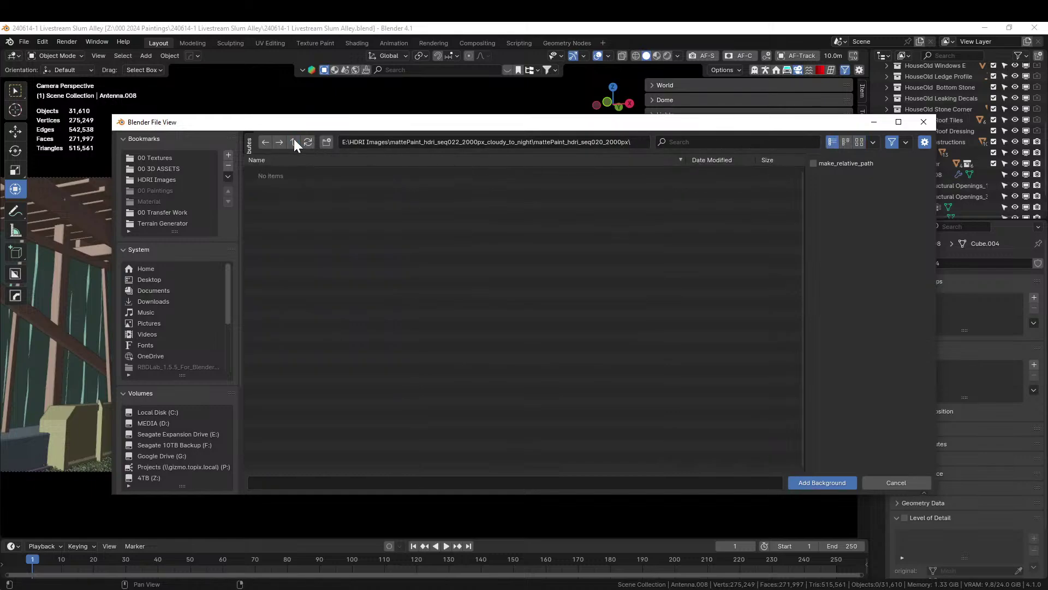
pyautogui.doubleClick(263, 173)
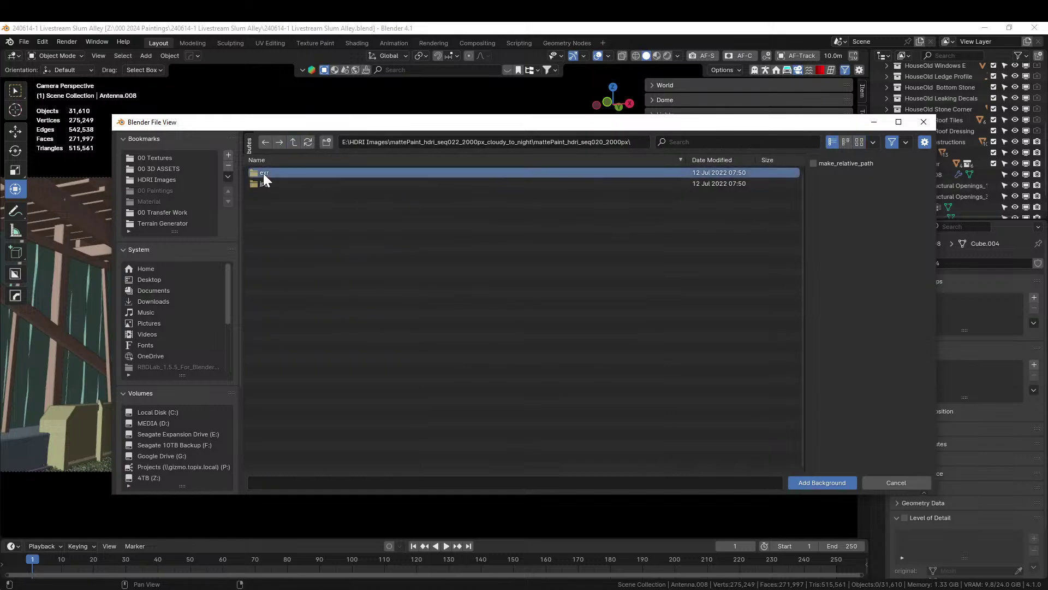
pyautogui.click(703, 142)
pyautogui.write('1053')
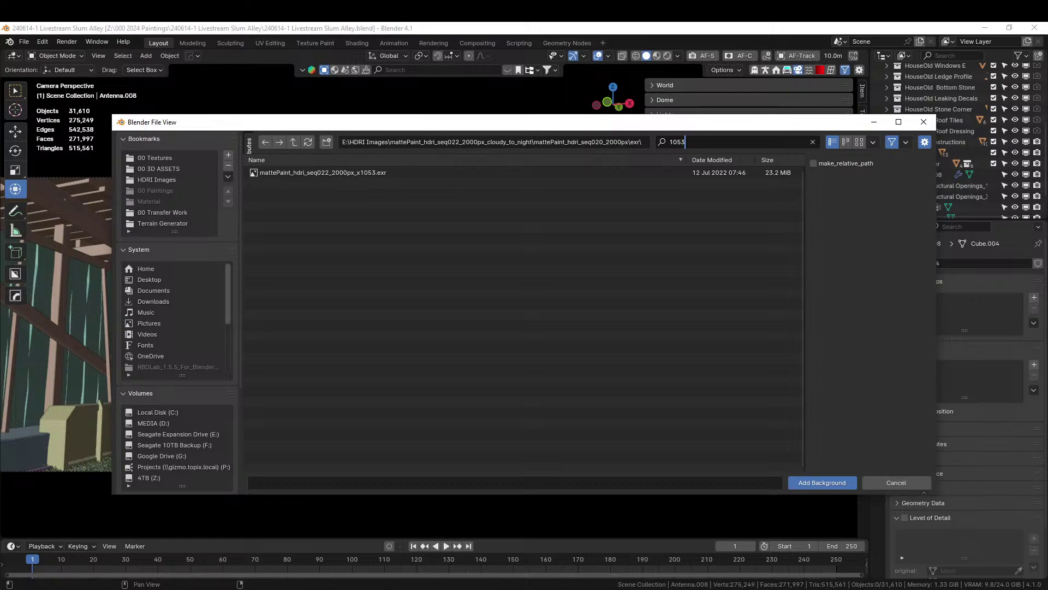
pyautogui.click(339, 173)
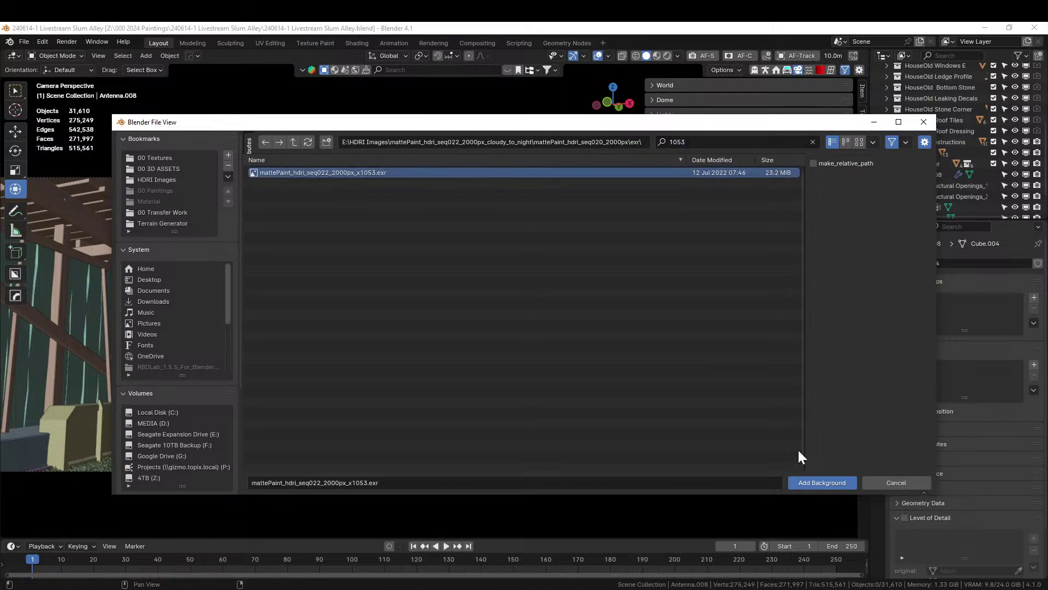
pyautogui.click(818, 484)
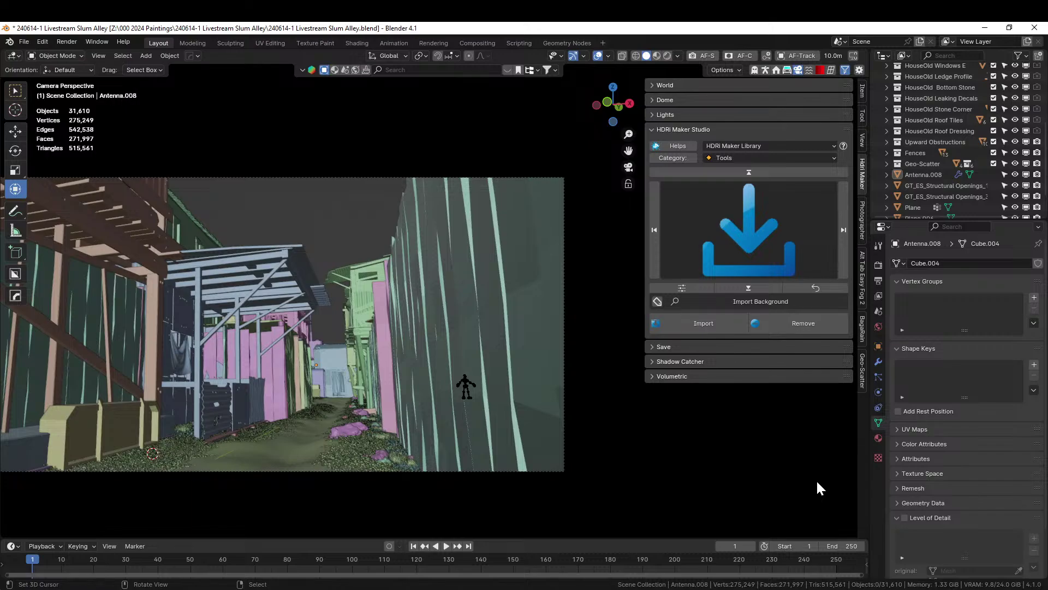
# Show the camera view in rendered shading and enable the Photographer camera exposure at 8.00
pyautogui.moveTo(352, 392)
pyautogui.mouseDown(button='middle')
pyautogui.moveTo(332, 426)
pyautogui.moveTo(353, 391)
pyautogui.mouseUp(button='middle')
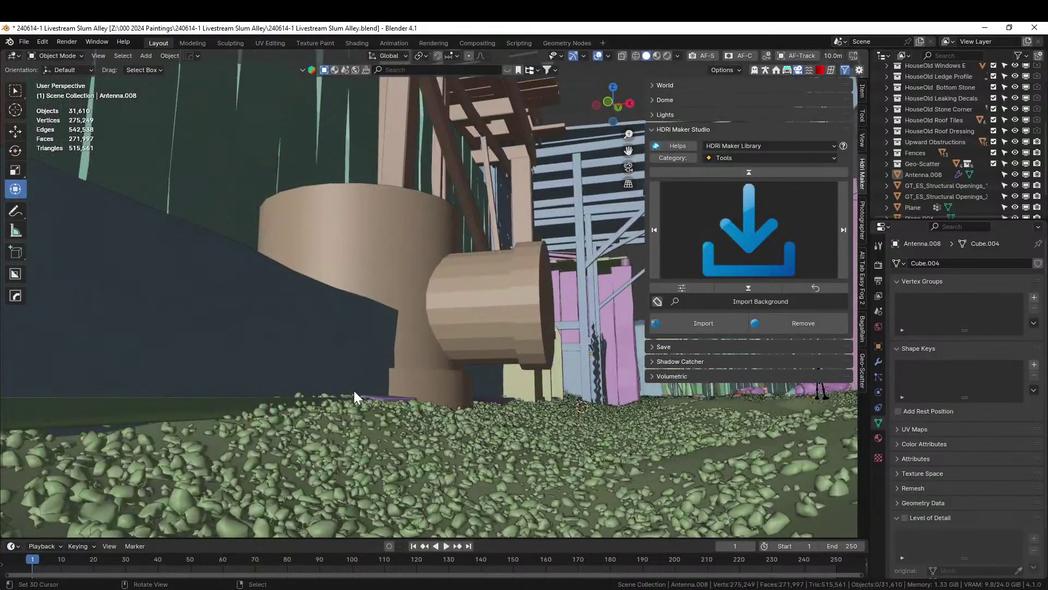
pyautogui.press('KP_0')
pyautogui.press('z')
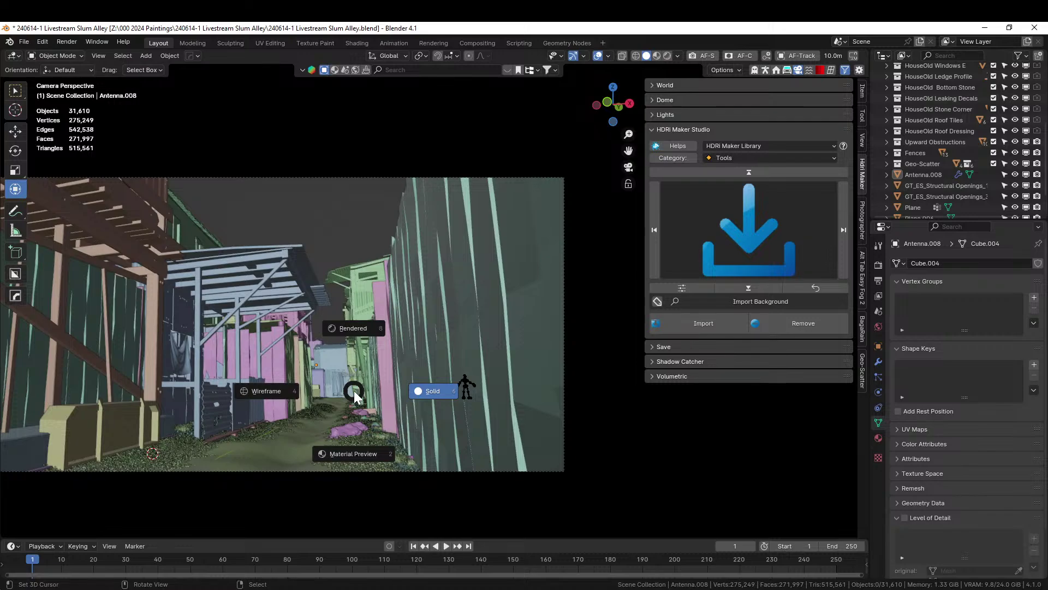
pyautogui.press('8')
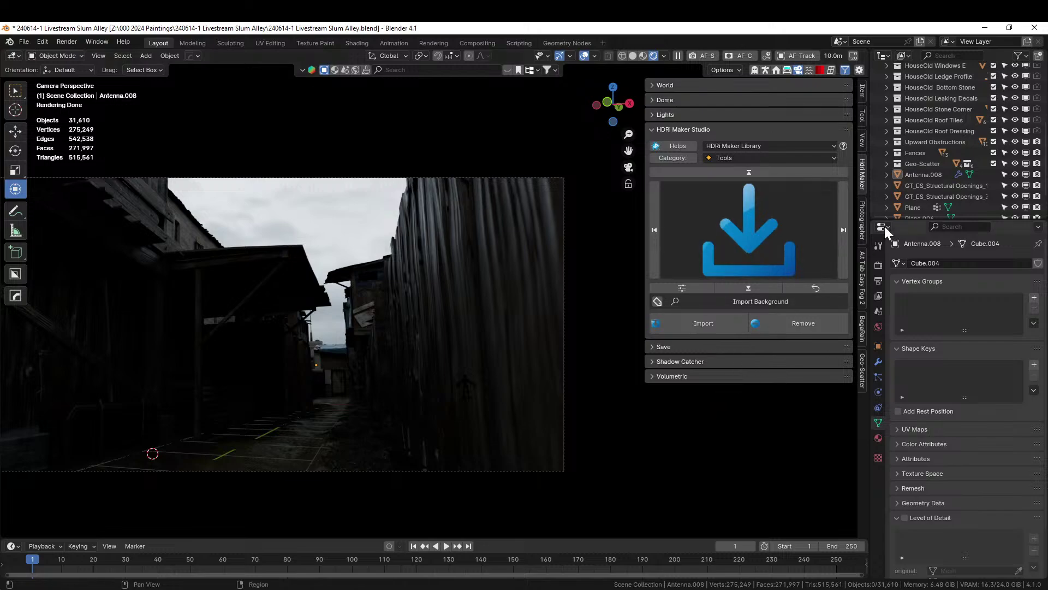
pyautogui.click(863, 215)
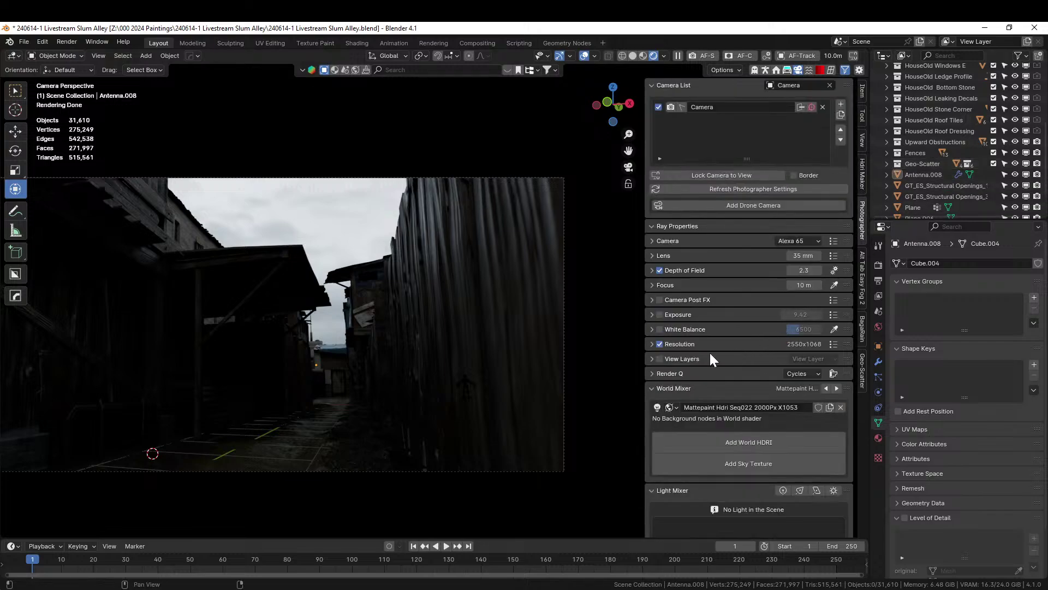
pyautogui.click(802, 316)
pyautogui.press('Return')
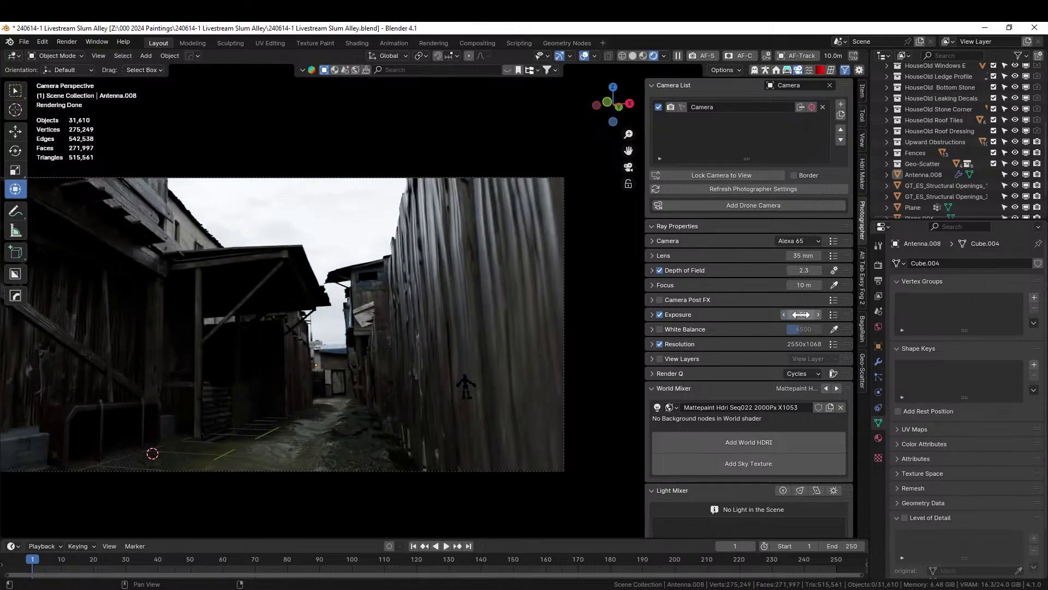
# Reposition the camera with walk navigation so the drum and pipe come into frame beside the alley
pyautogui.keyDown('shift'); pyautogui.moveTo(329, 447); pyautogui.dragTo(397, 441, button='middle'); pyautogui.keyUp('shift')
pyautogui.hotkey('shift', '`')
pyautogui.press('w')
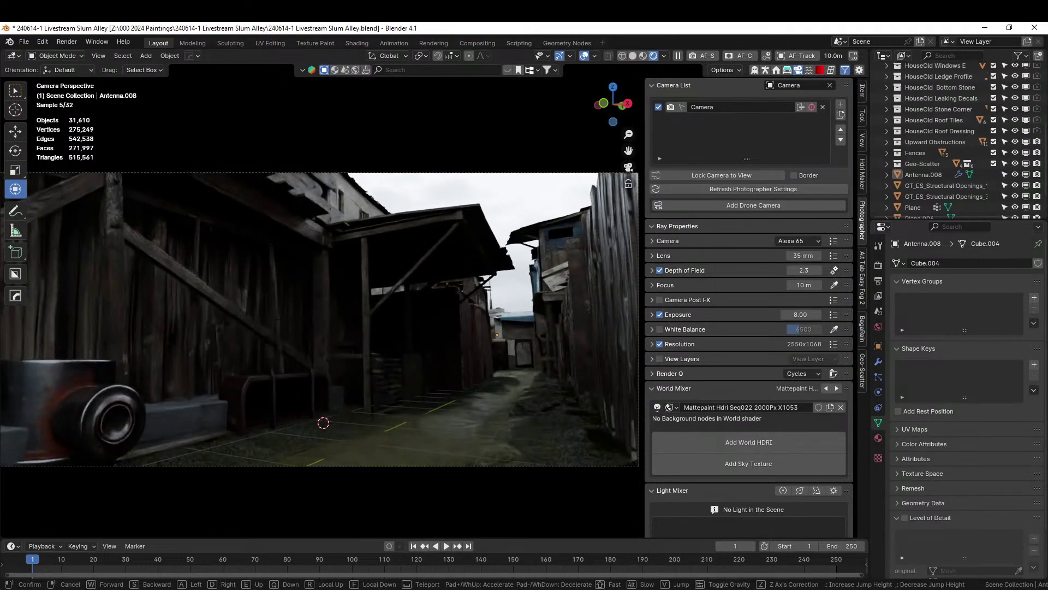
pyautogui.click(348, 421)
pyautogui.scroll(-2, 348, 417)
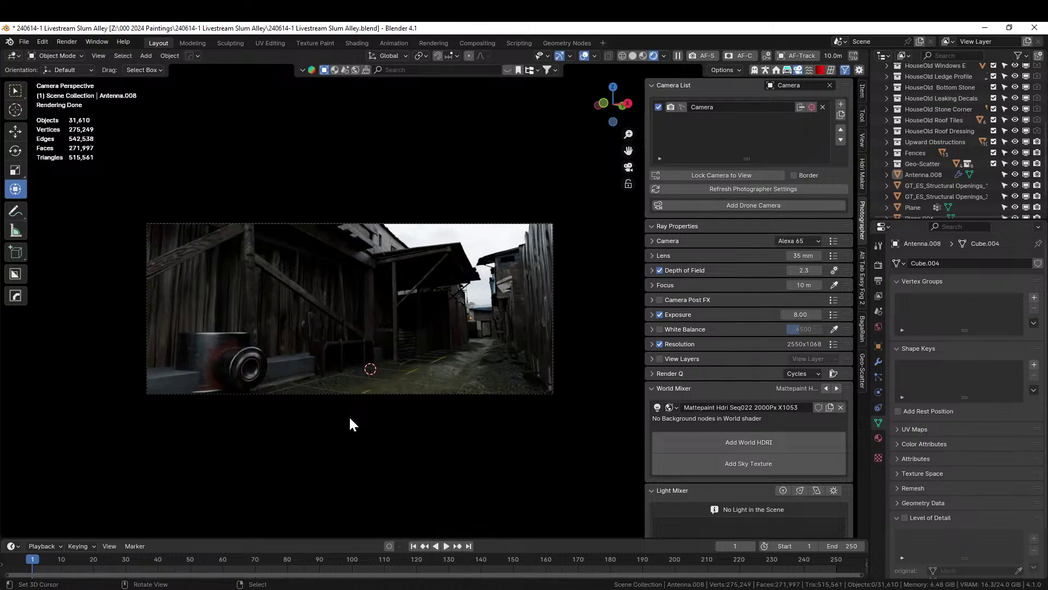
# Open the Geo-Scatter biome library for the ground plane in a maximized window
pyautogui.scroll(4, 395, 372)
pyautogui.keyDown('shift'); pyautogui.moveTo(352, 388); pyautogui.dragTo(353, 352, button='middle'); pyautogui.keyUp('shift')
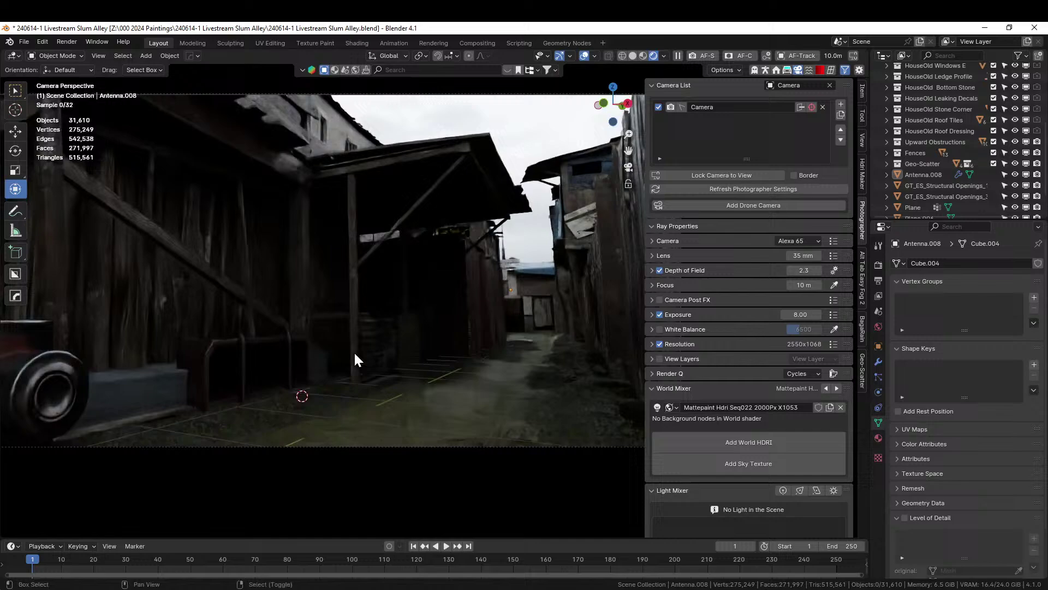
pyautogui.scroll(5, 354, 352)
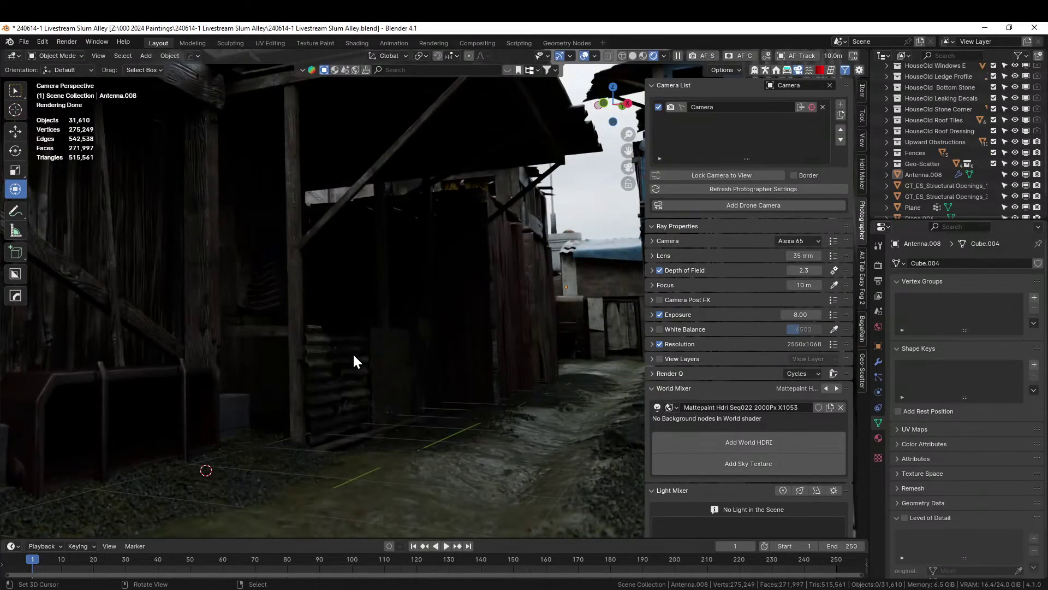
pyautogui.click(863, 367)
pyautogui.scroll(-3, 797, 425)
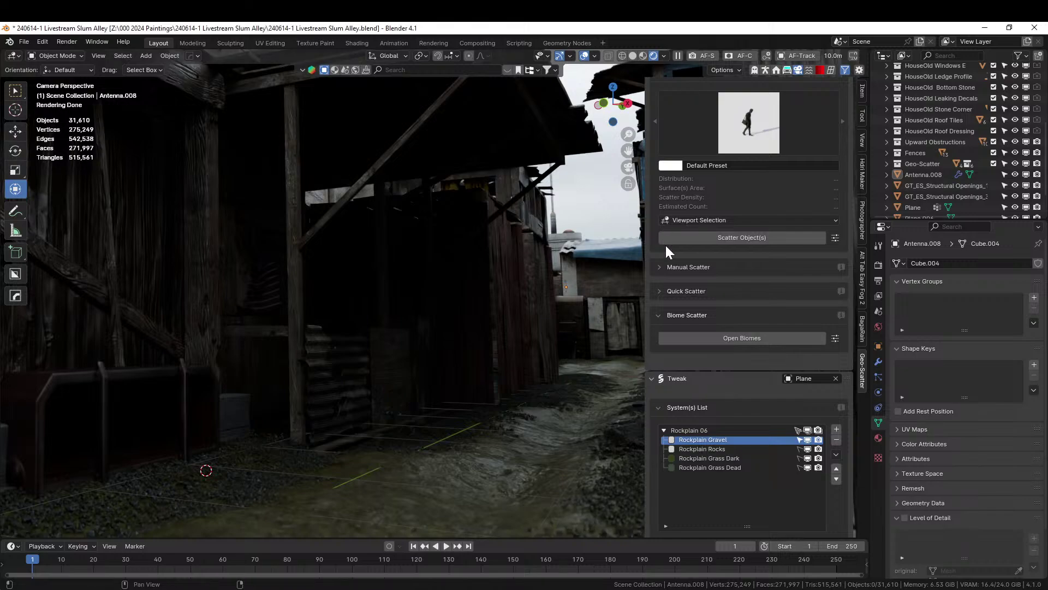
pyautogui.click(864, 359)
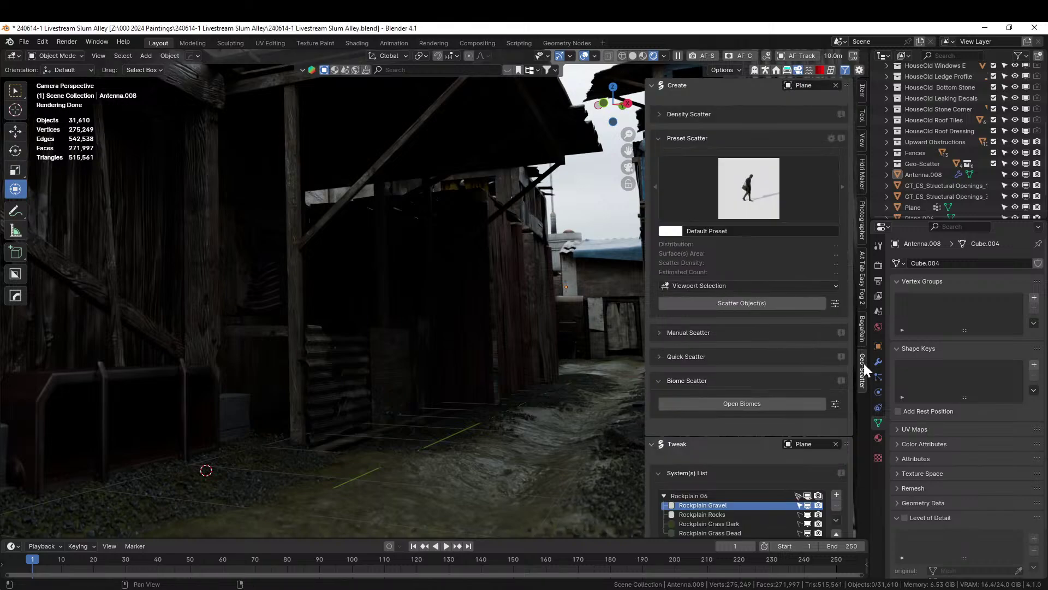
pyautogui.scroll(-3, 777, 459)
pyautogui.click(745, 336)
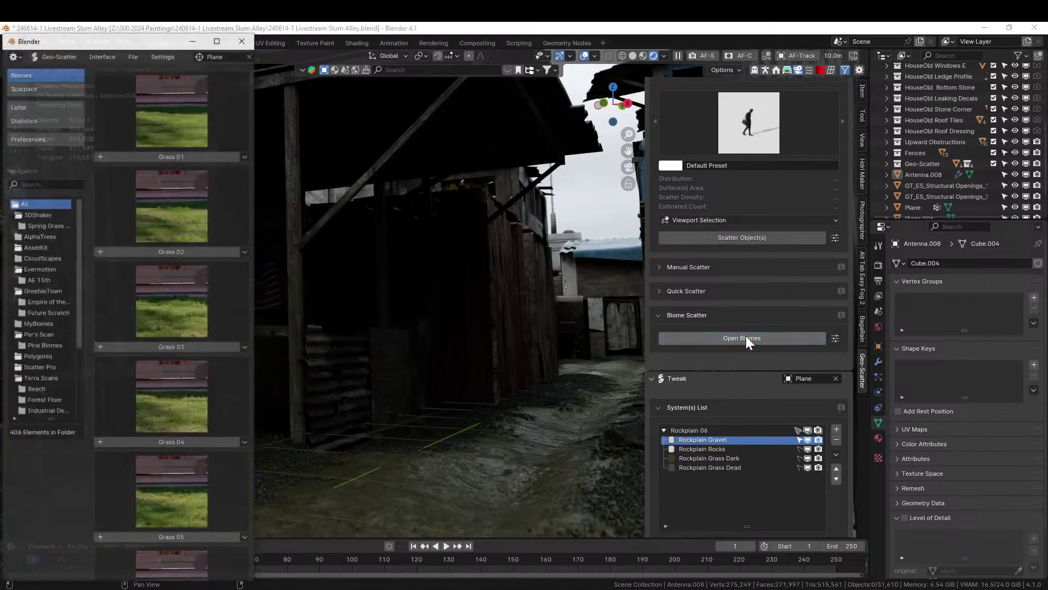
pyautogui.click(216, 40)
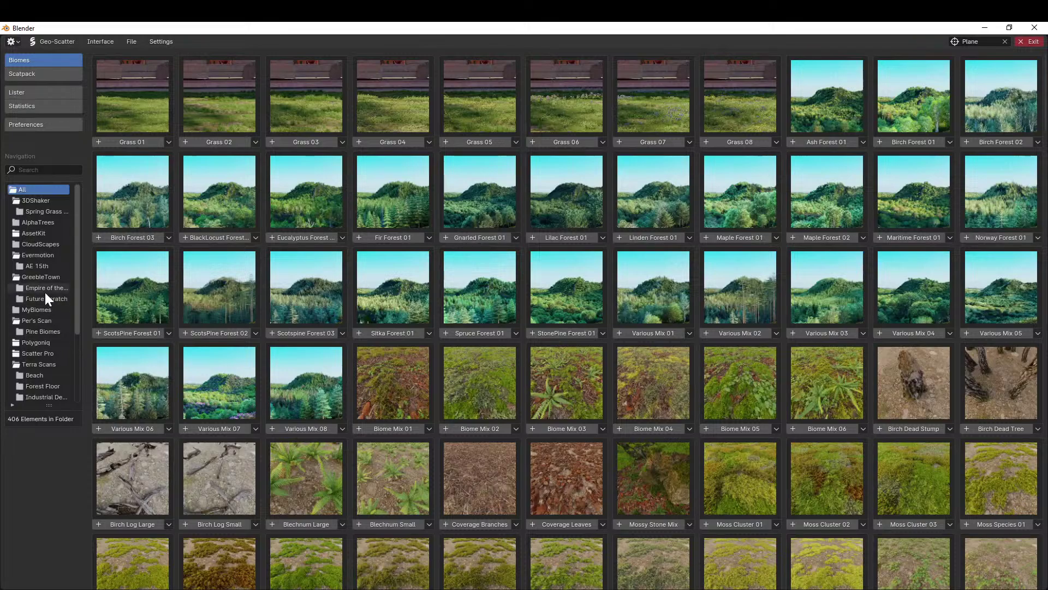
# Browse the biome library for vegetation suited to the alley ground
pyautogui.scroll(-7, 40, 260)
pyautogui.scroll(-2, 40, 300)
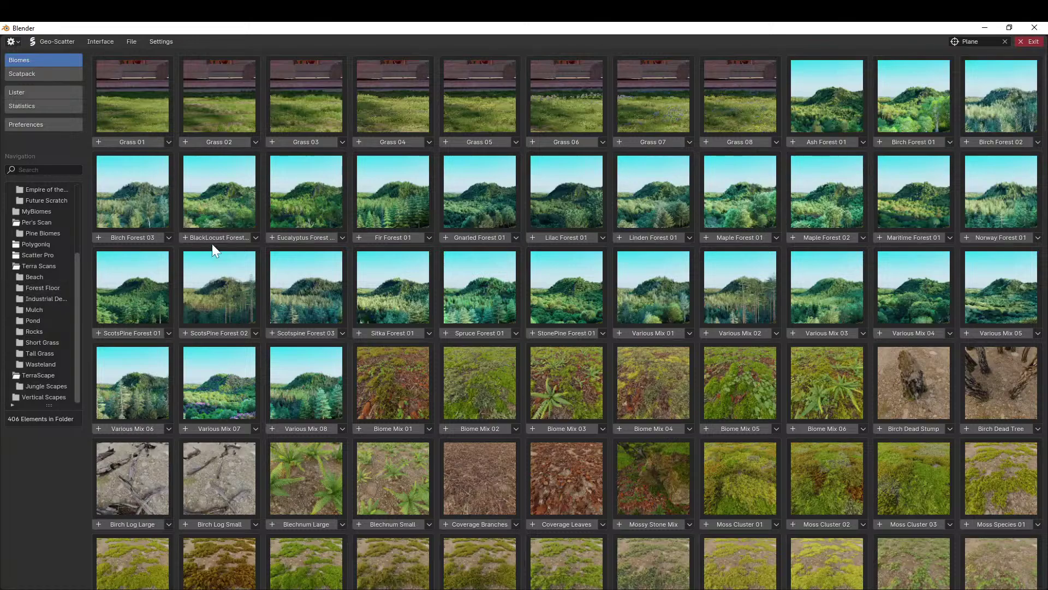
pyautogui.scroll(-5, 263, 271)
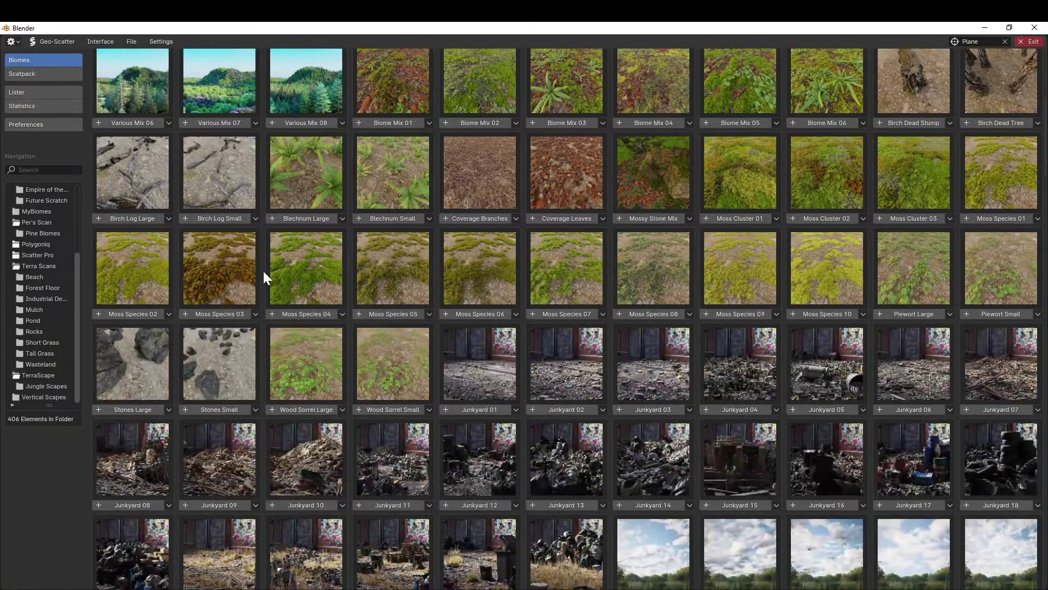
pyautogui.scroll(5, 264, 273)
pyautogui.scroll(-5, 268, 271)
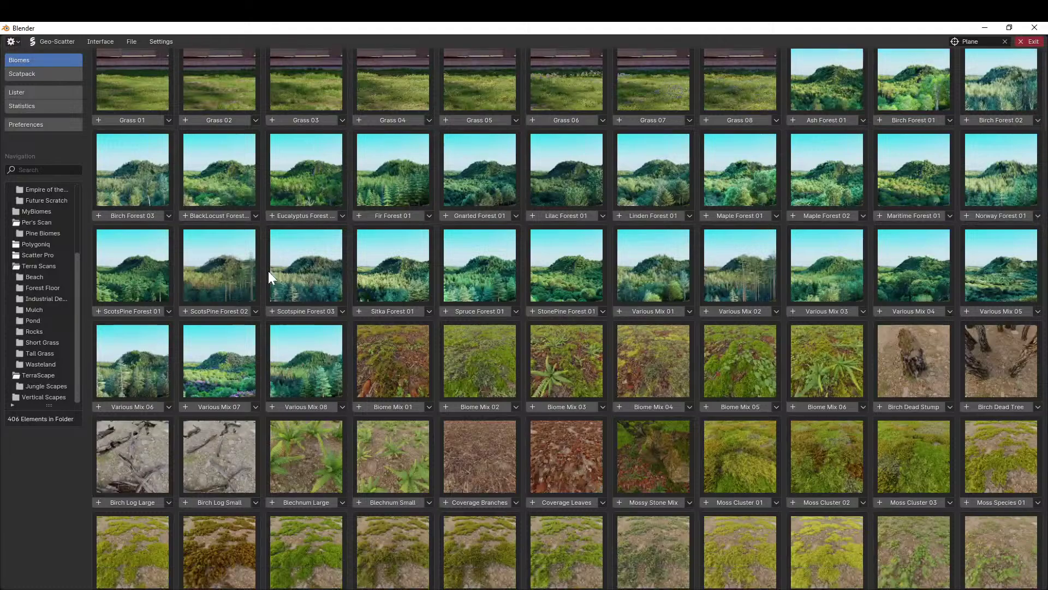
pyautogui.scroll(-7, 268, 271)
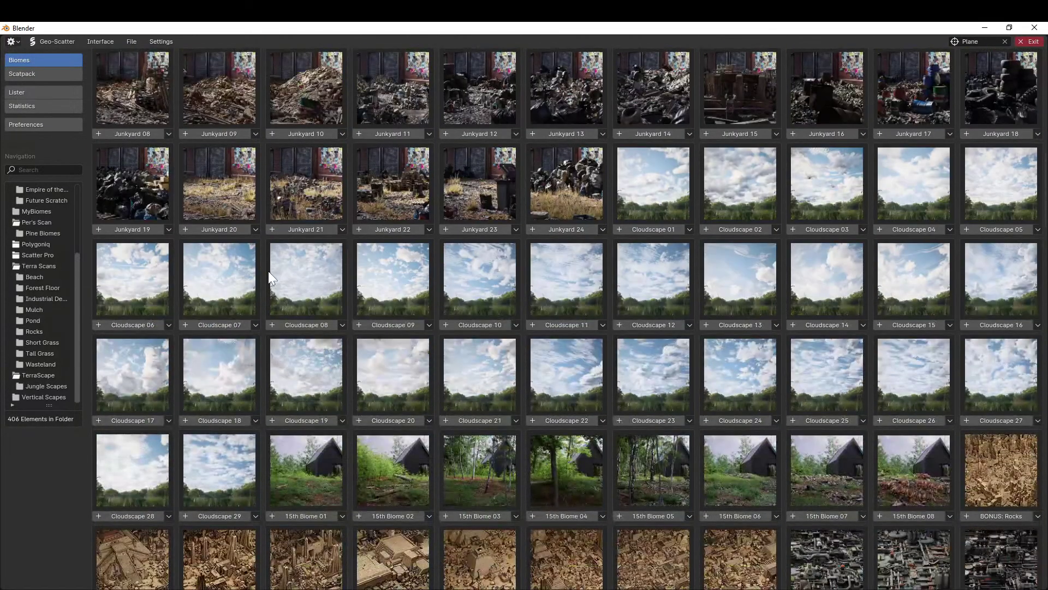
pyautogui.scroll(-5, 267, 271)
pyautogui.scroll(-8, 268, 278)
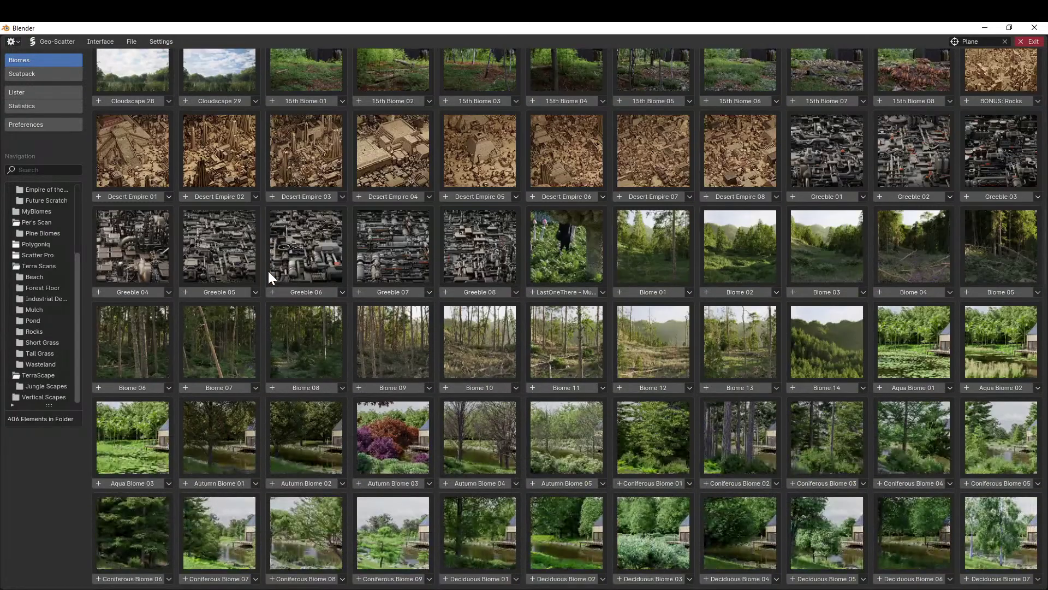
pyautogui.scroll(-5, 267, 271)
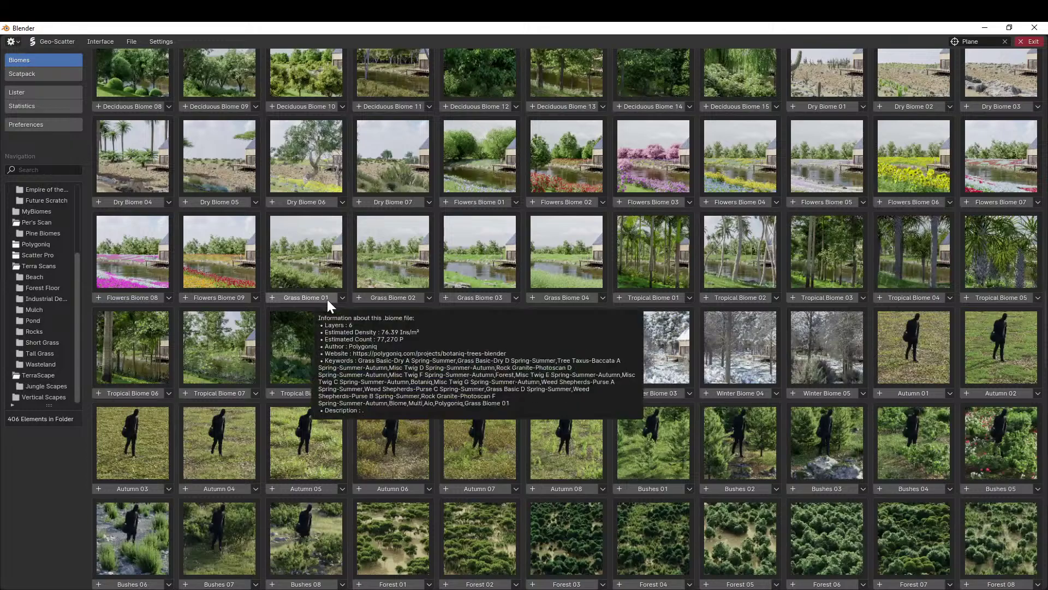
# Scatter the Autumn 06 biome on the ground plane, exit the library and hide the Rockplain 06 group in the viewport
pyautogui.click(400, 488)
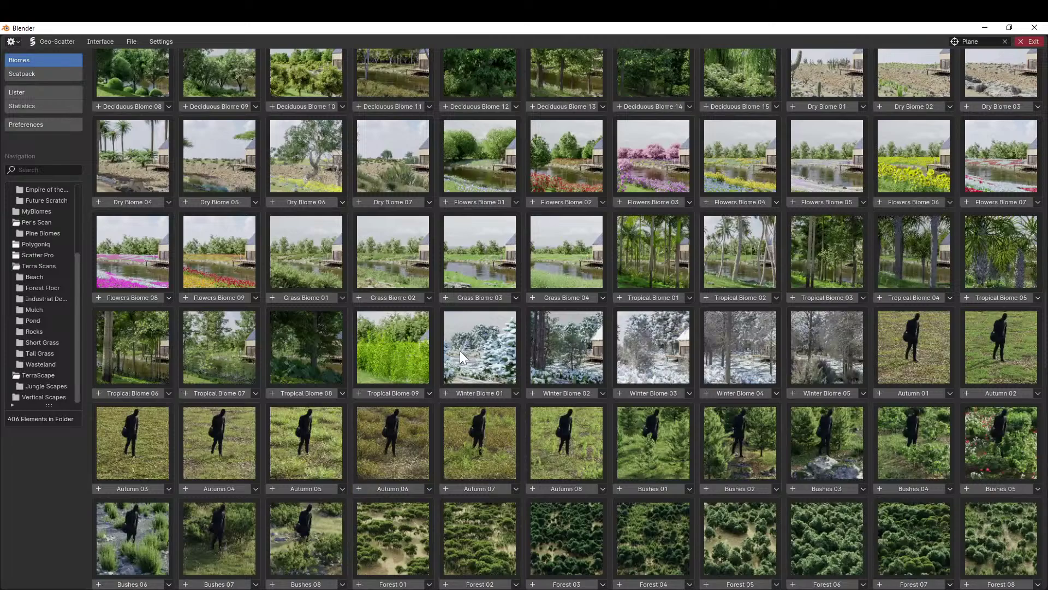
pyautogui.click(1030, 41)
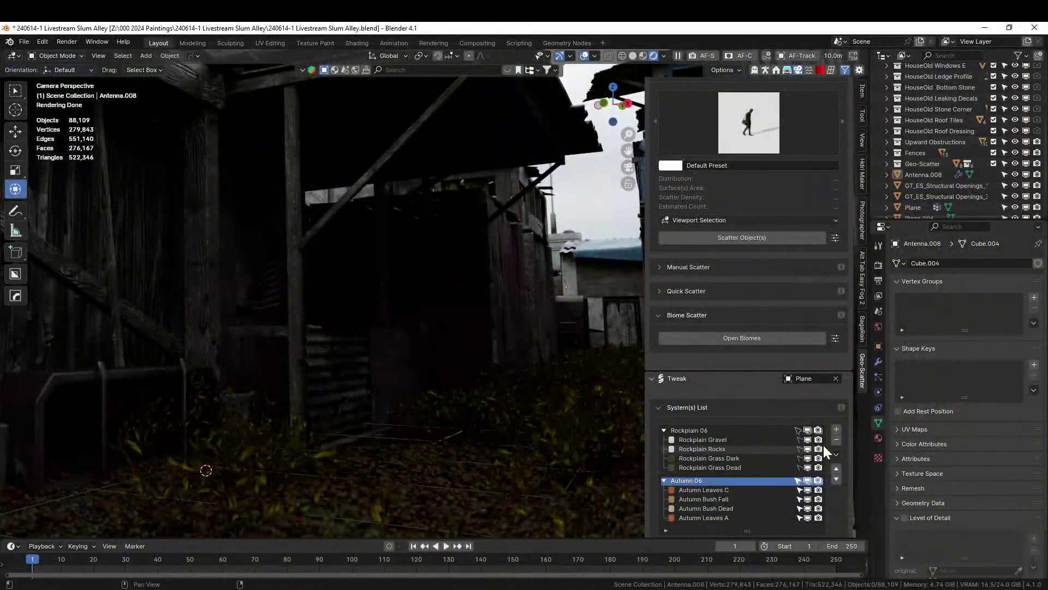
pyautogui.scroll(3, 802, 444)
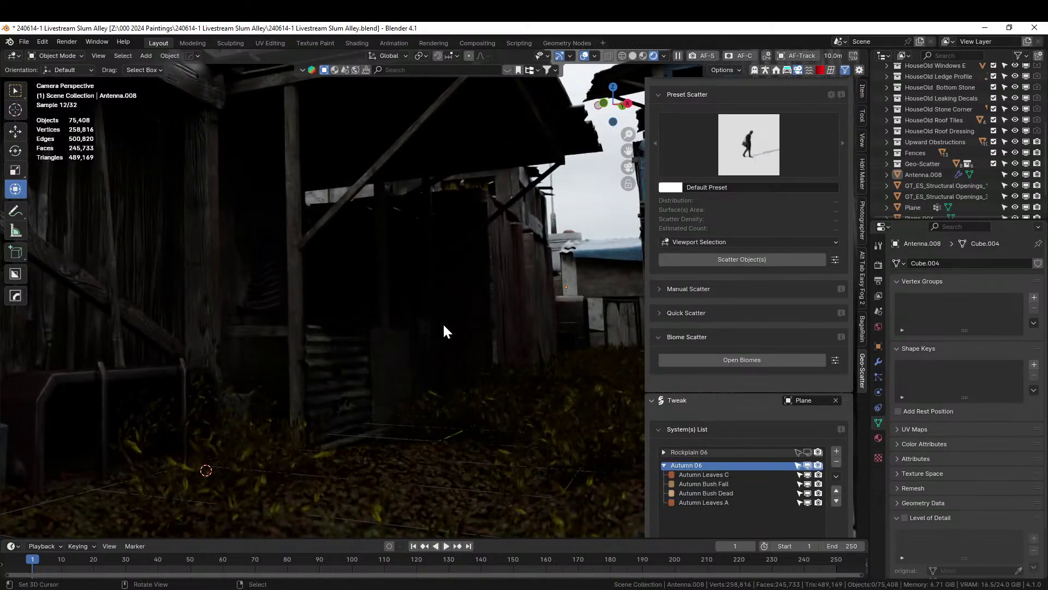
# Return to solid shading, hide Autumn Leaves C and Autumn Leaves A in the viewport, and make Autumn Leaves C the active scatter system
pyautogui.press('z')
pyautogui.press('s')
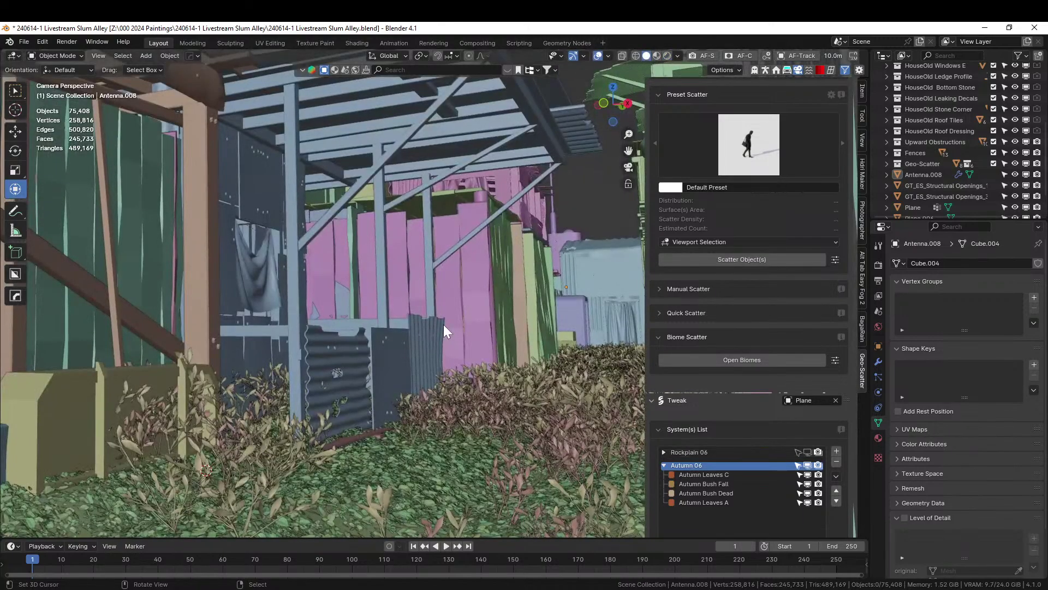
pyautogui.scroll(-3, 479, 387)
pyautogui.moveTo(478, 388); pyautogui.dragTo(428, 349, button='middle')
pyautogui.scroll(-4, 485, 408)
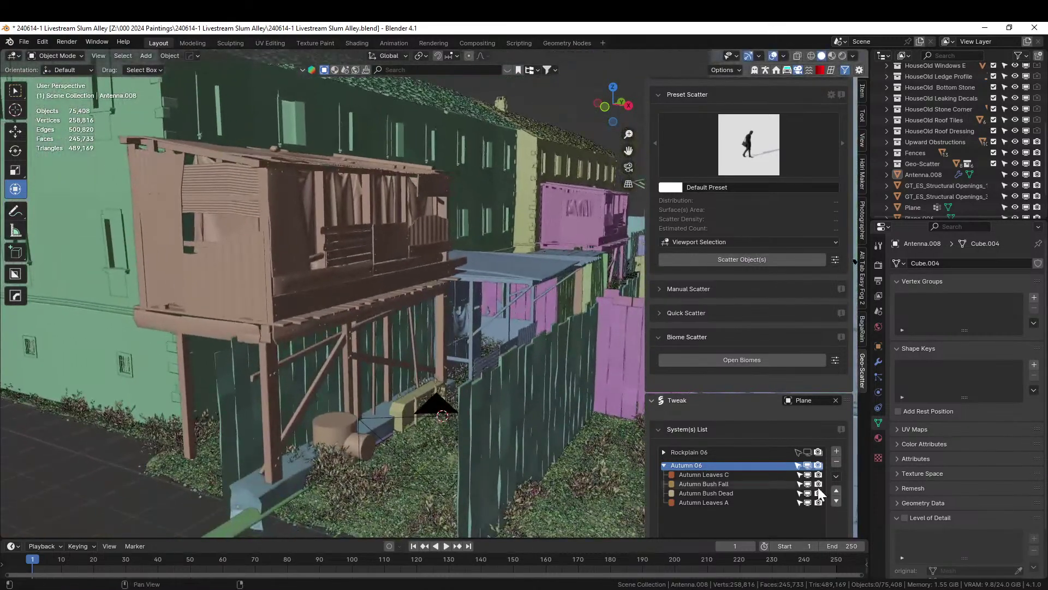
pyautogui.click(808, 502)
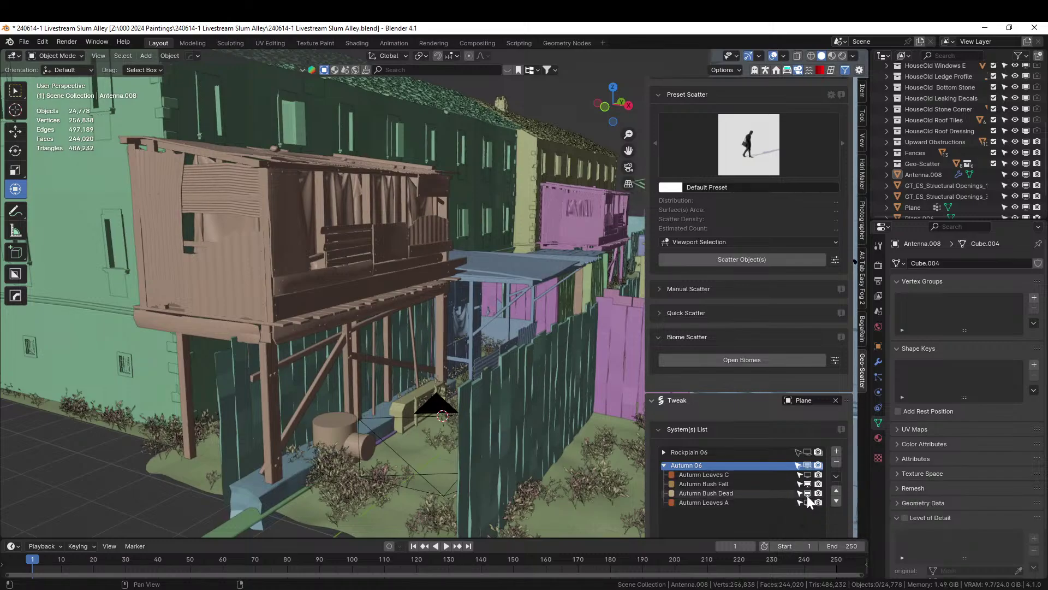
pyautogui.click(713, 473)
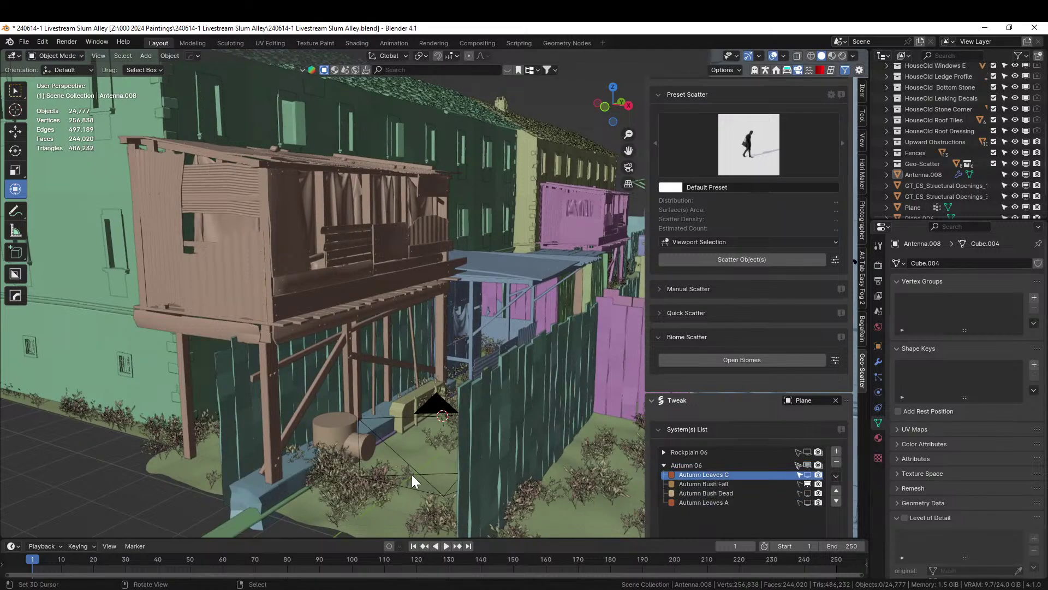
# Show only Autumn Leaves C in the viewport and cull the Autumn 06 group by upward obstruction with the Upward Obstructions collection
pyautogui.click(808, 485)
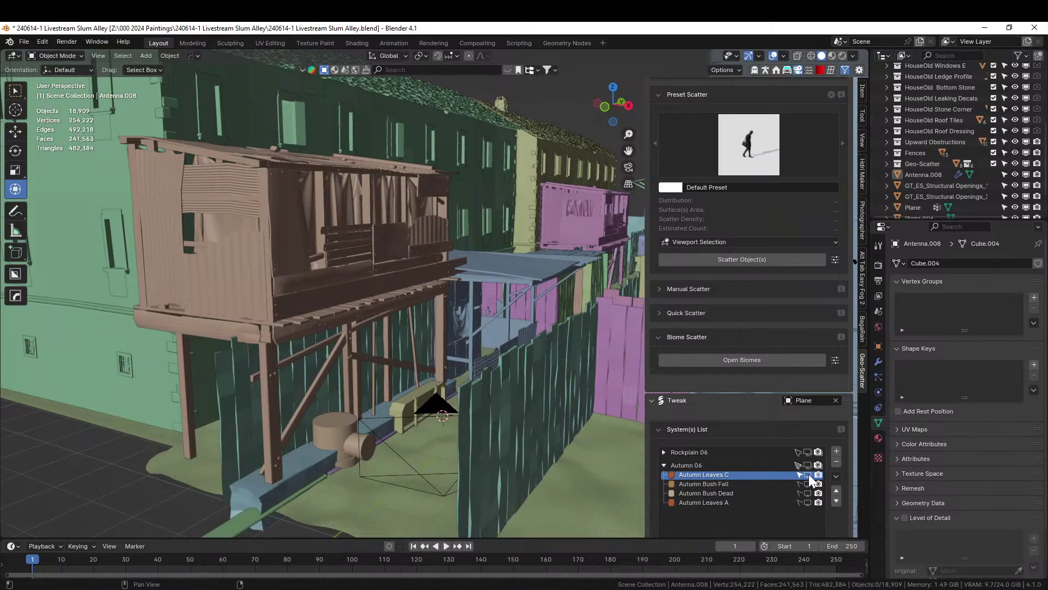
pyautogui.click(807, 474)
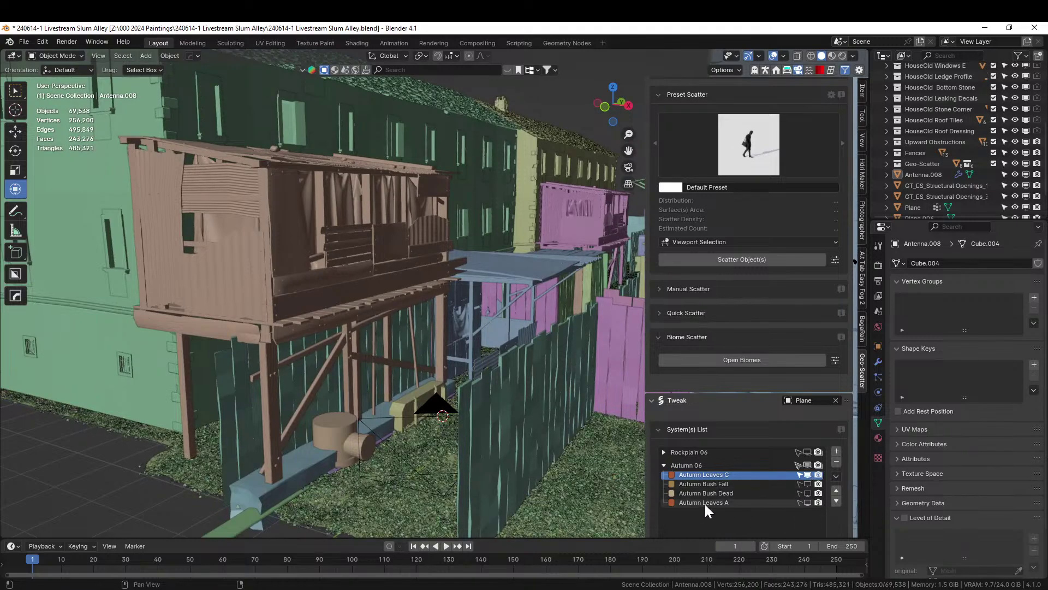
pyautogui.click(698, 464)
pyautogui.scroll(-6, 732, 502)
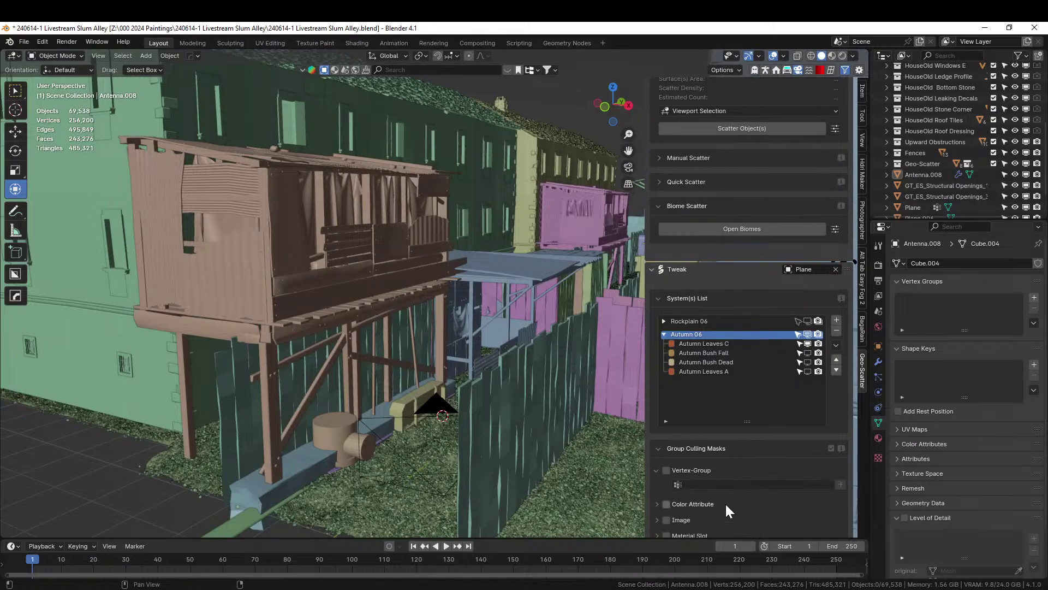
pyautogui.scroll(-3, 697, 492)
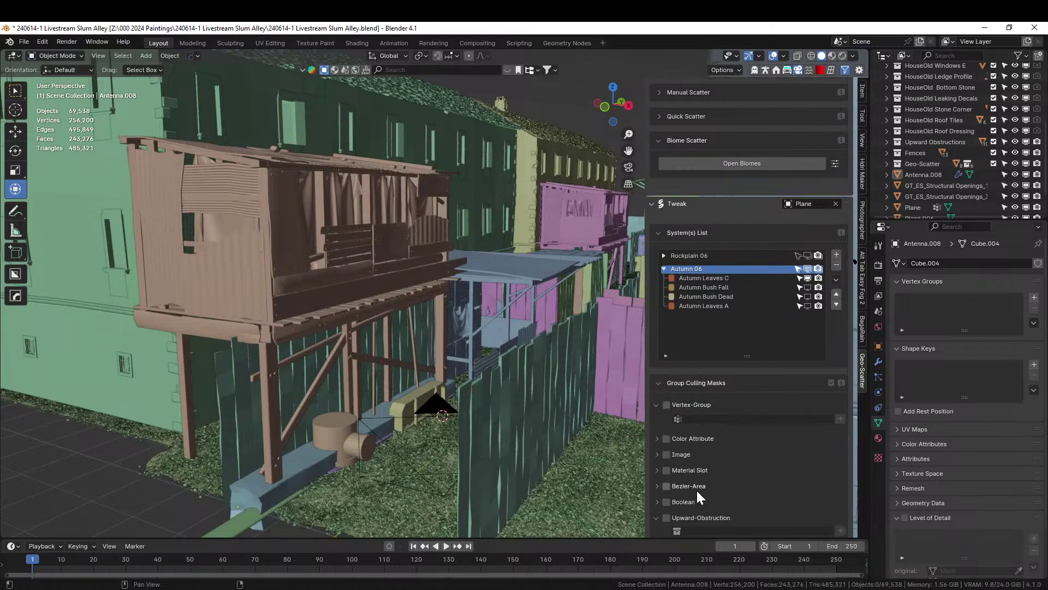
pyautogui.click(666, 518)
pyautogui.click(680, 530)
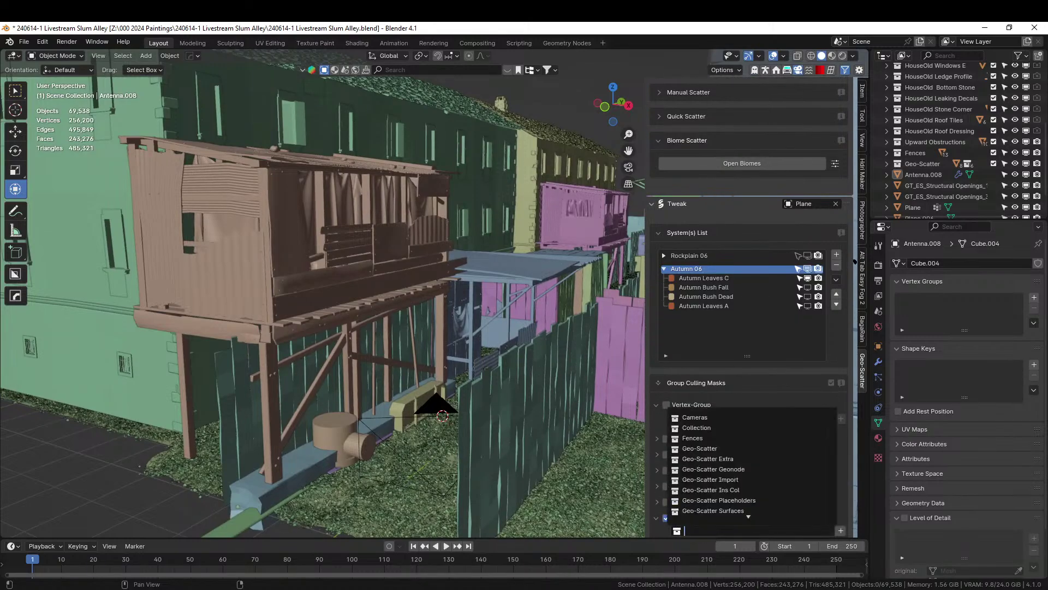
pyautogui.write('up')
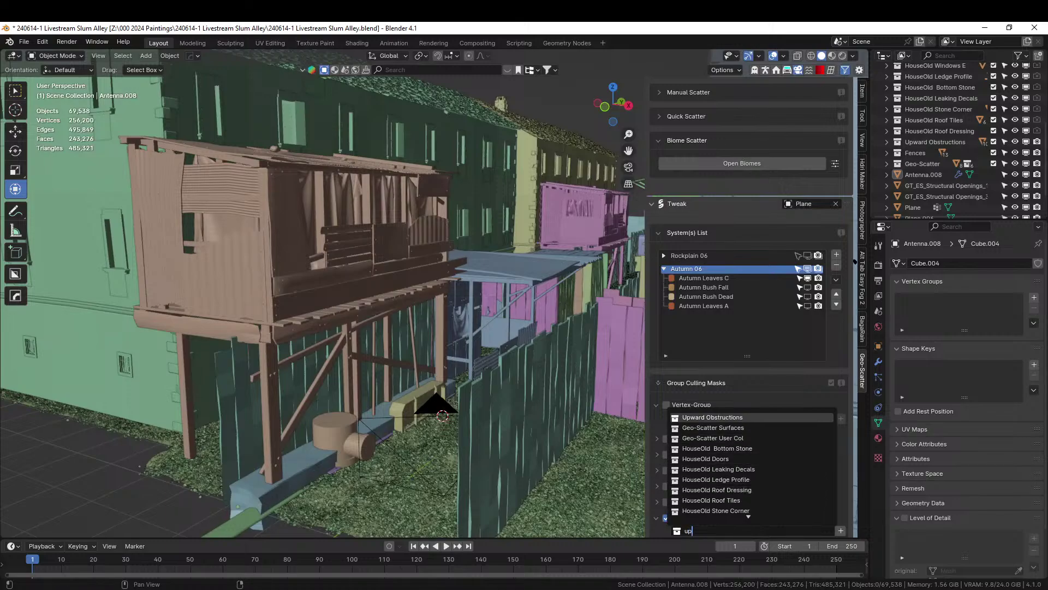
pyautogui.click(679, 418)
pyautogui.scroll(5, 389, 421)
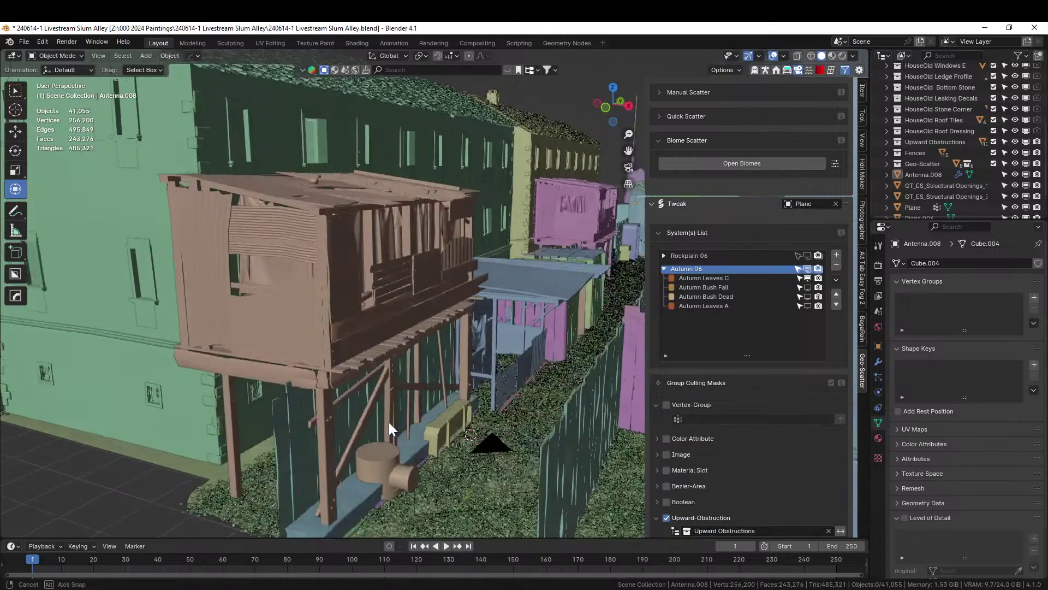
pyautogui.keyDown('shift'); pyautogui.moveTo(389, 405); pyautogui.dragTo(344, 333, button='middle'); pyautogui.keyUp('shift')
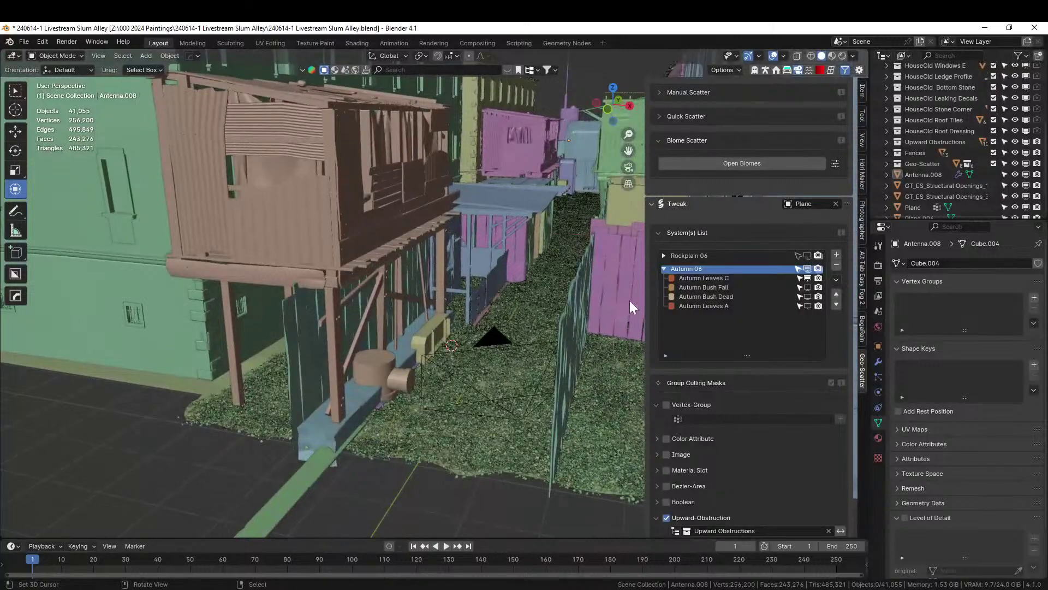
# Enable Object Repel 1 proximity on Autumn Leaves C with the Fences collection as colliders and reverse its density influence
pyautogui.click(713, 276)
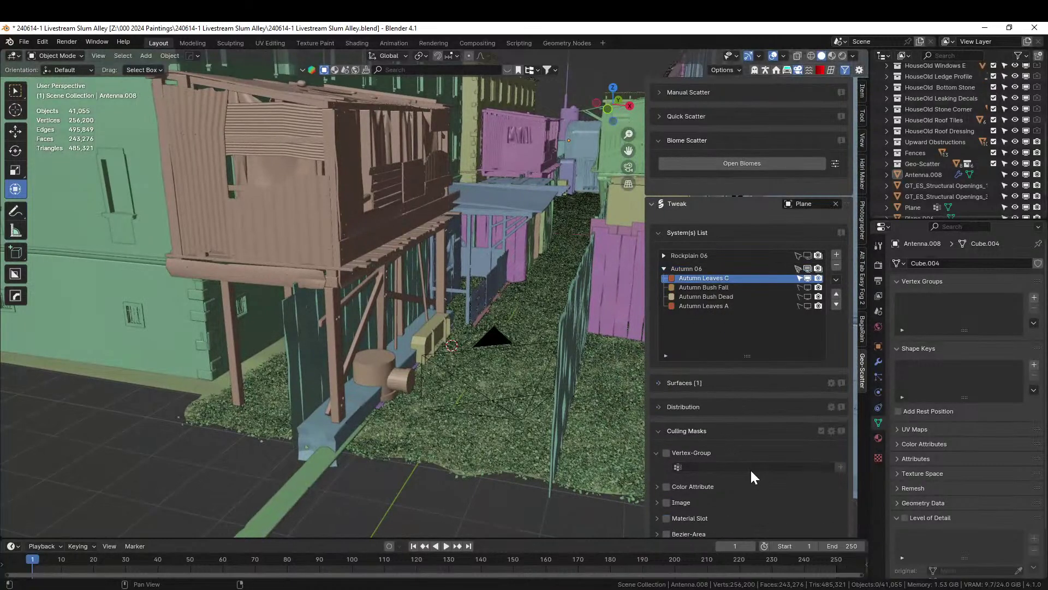
pyautogui.scroll(-10, 751, 474)
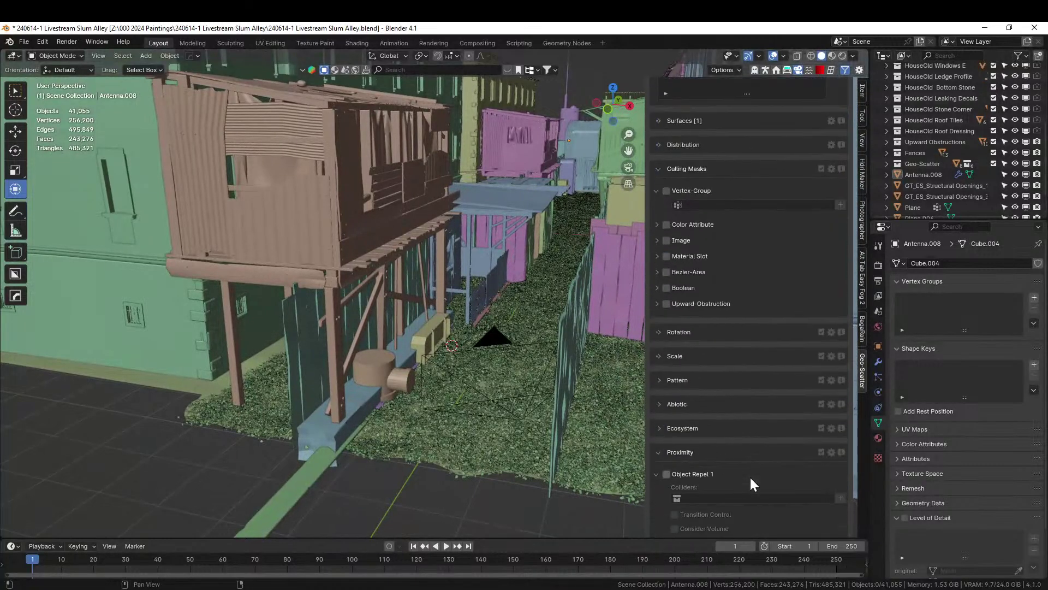
pyautogui.click(667, 474)
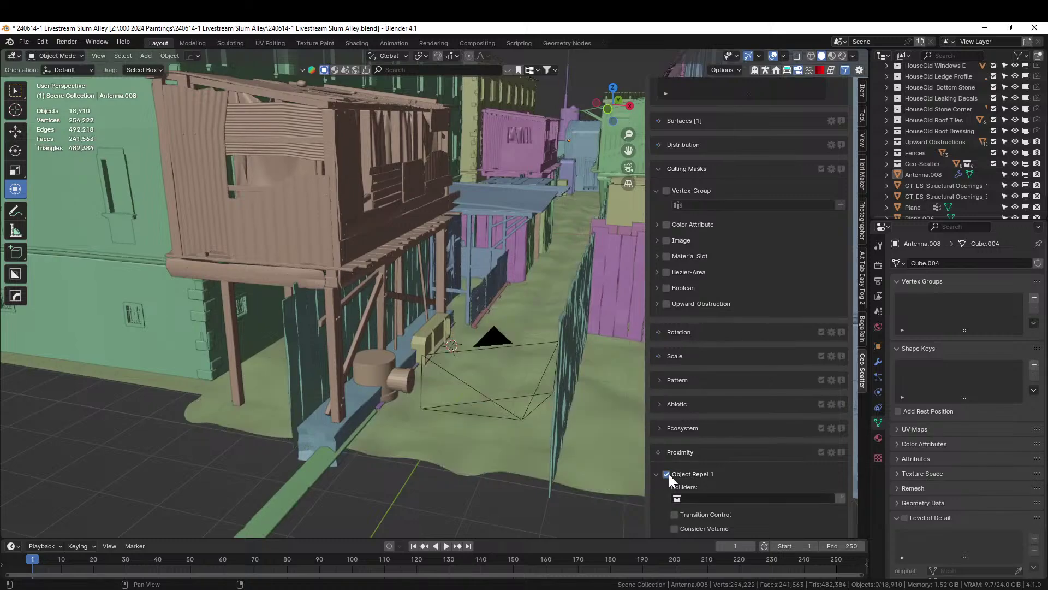
pyautogui.click(677, 496)
pyautogui.write('fenc')
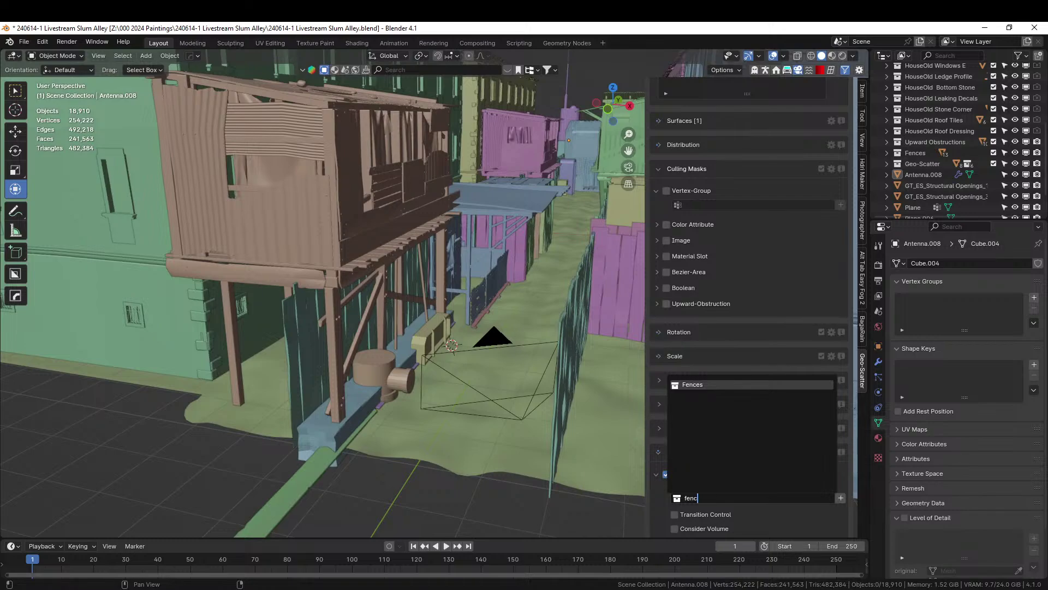
pyautogui.click(675, 386)
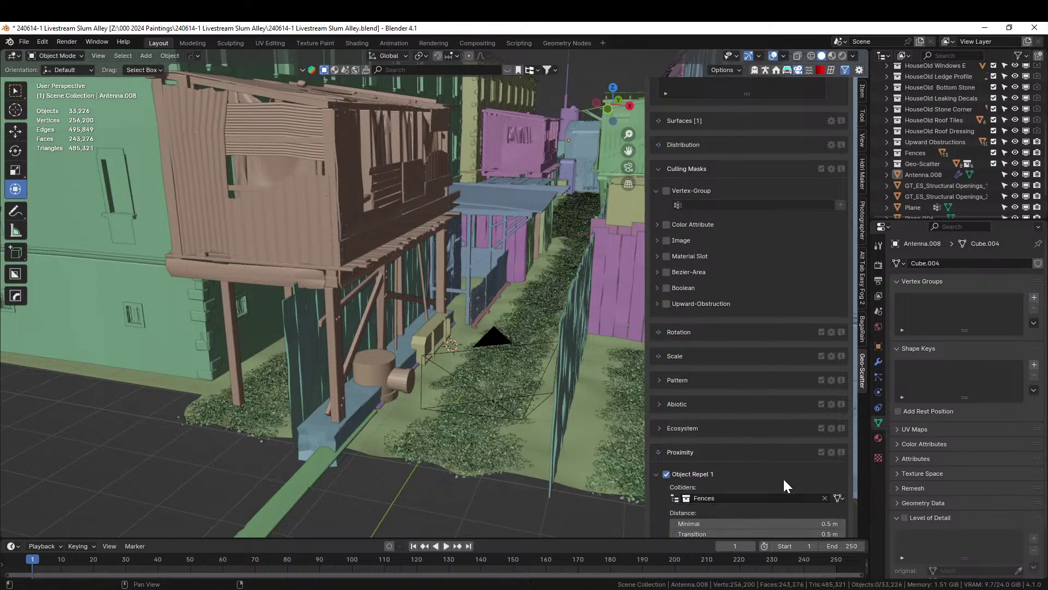
pyautogui.scroll(-3, 784, 478)
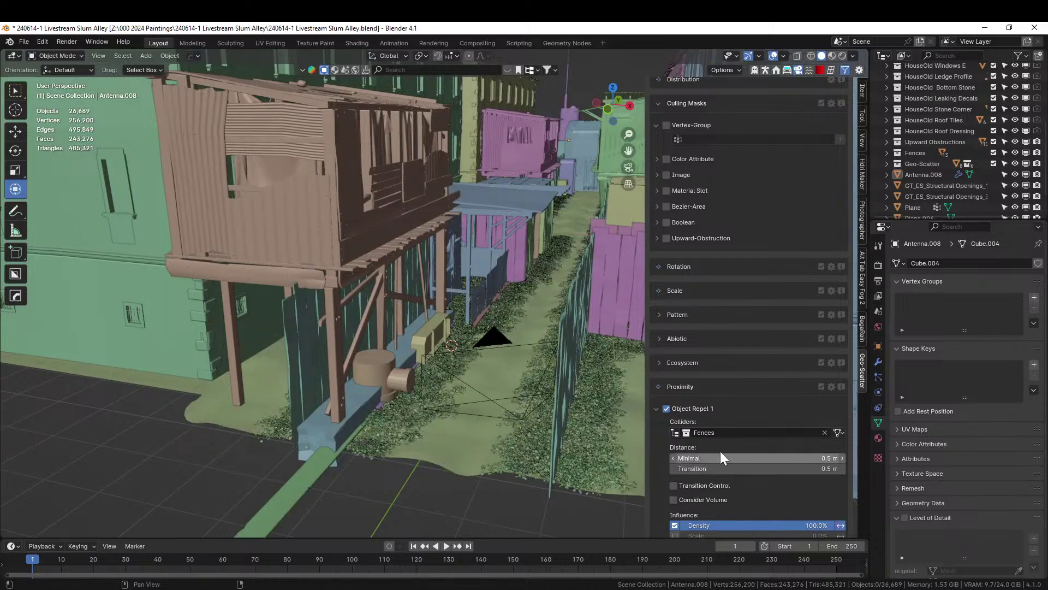
# Set the minimal distance of Autumn Leaves C's Object Repel 1 to 0.01 m
pyautogui.click(817, 459)
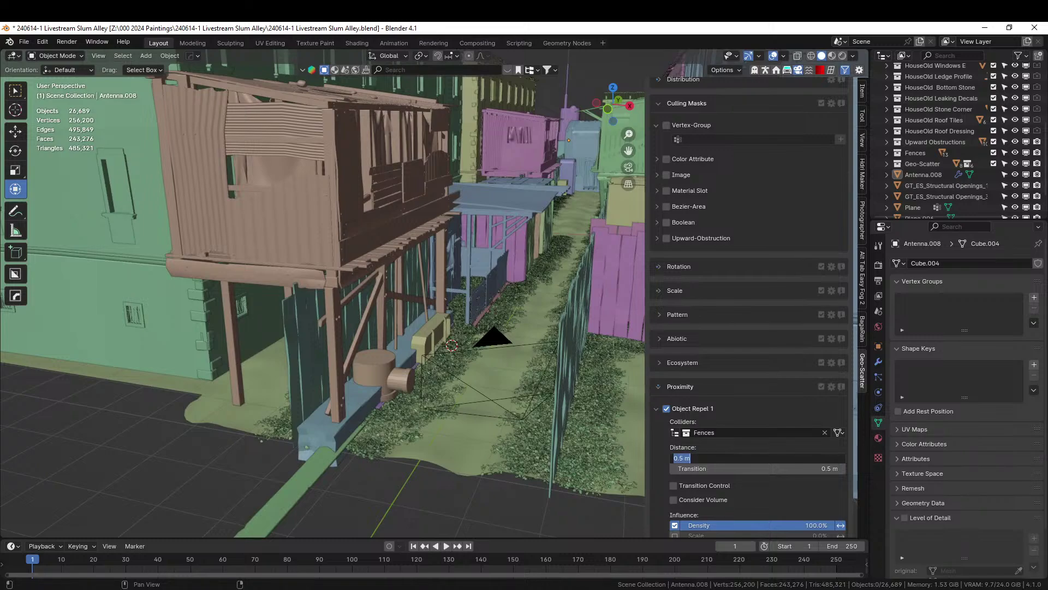
pyautogui.press('BackSpace')
pyautogui.write('2')
pyautogui.press('Return')
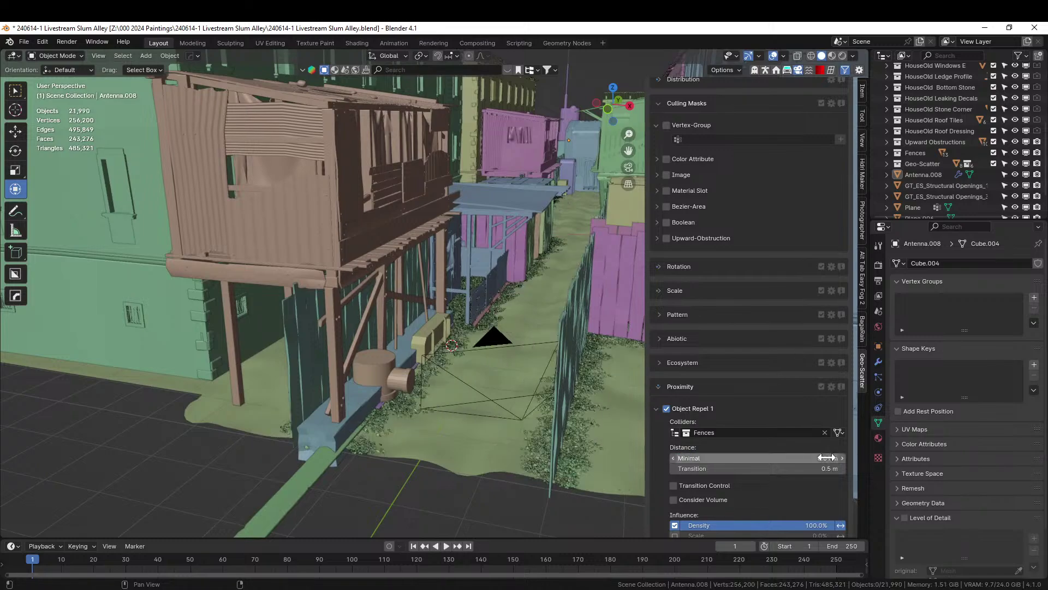
# Try transition distances of 1 m and 2 m for the fence proximity of Autumn Leaves C
pyautogui.click(826, 468)
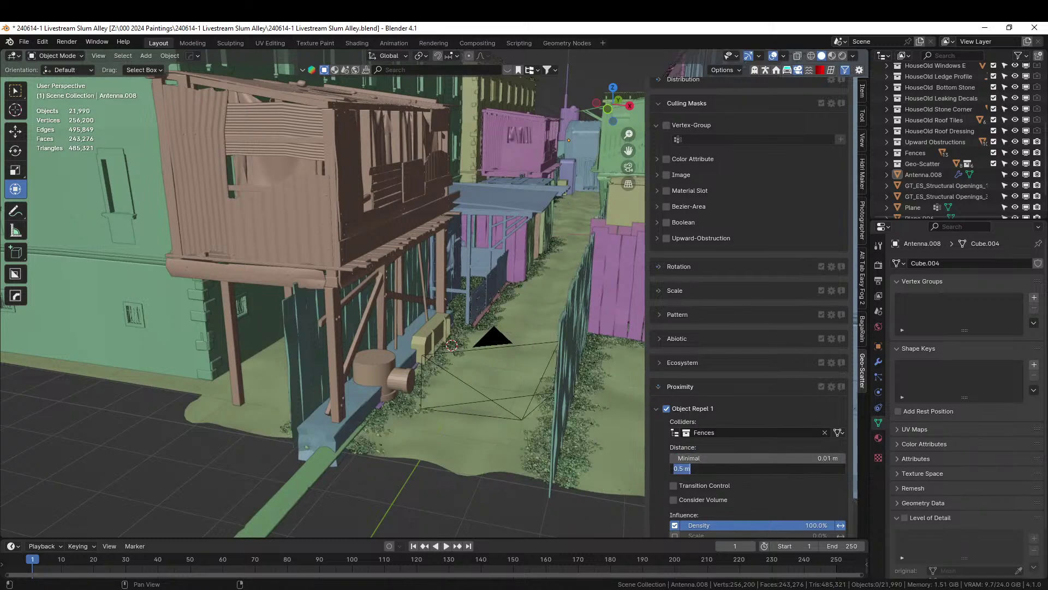
pyautogui.write('1')
pyautogui.press('Return')
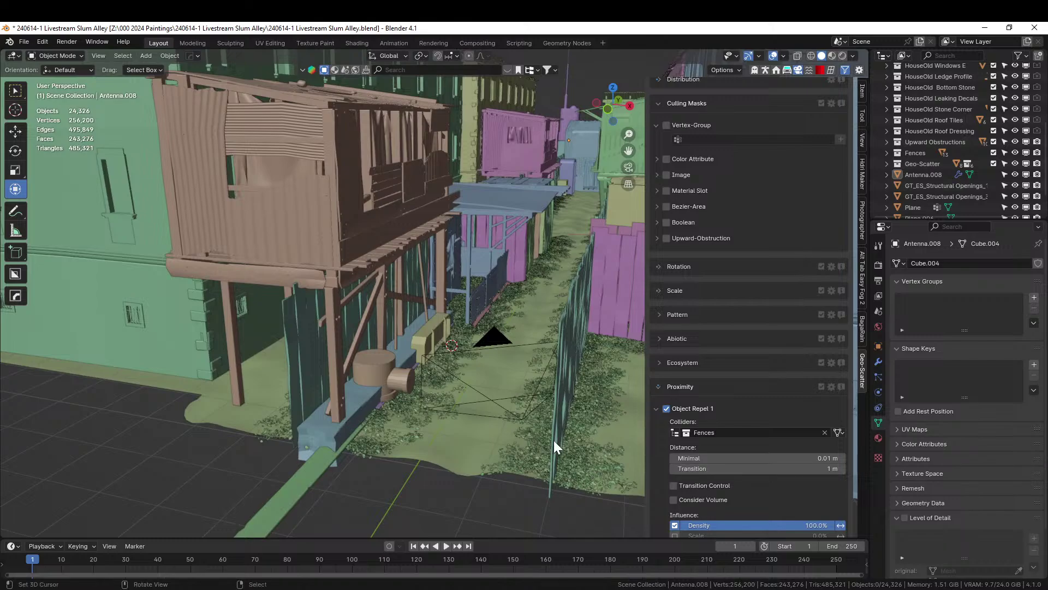
pyautogui.scroll(-3, 530, 437)
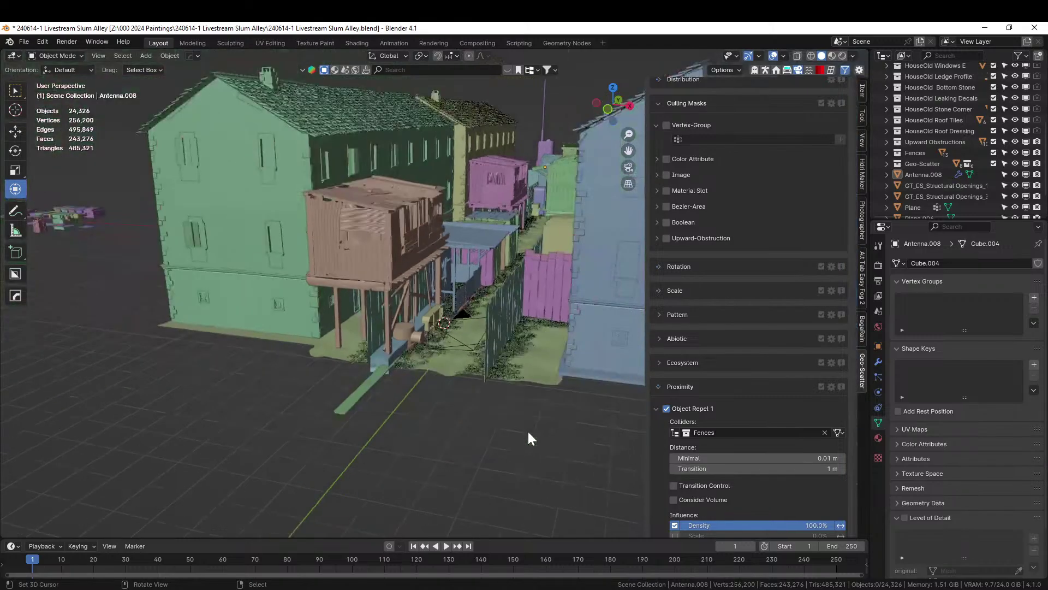
pyautogui.click(817, 470)
pyautogui.write('2')
pyautogui.press('Return')
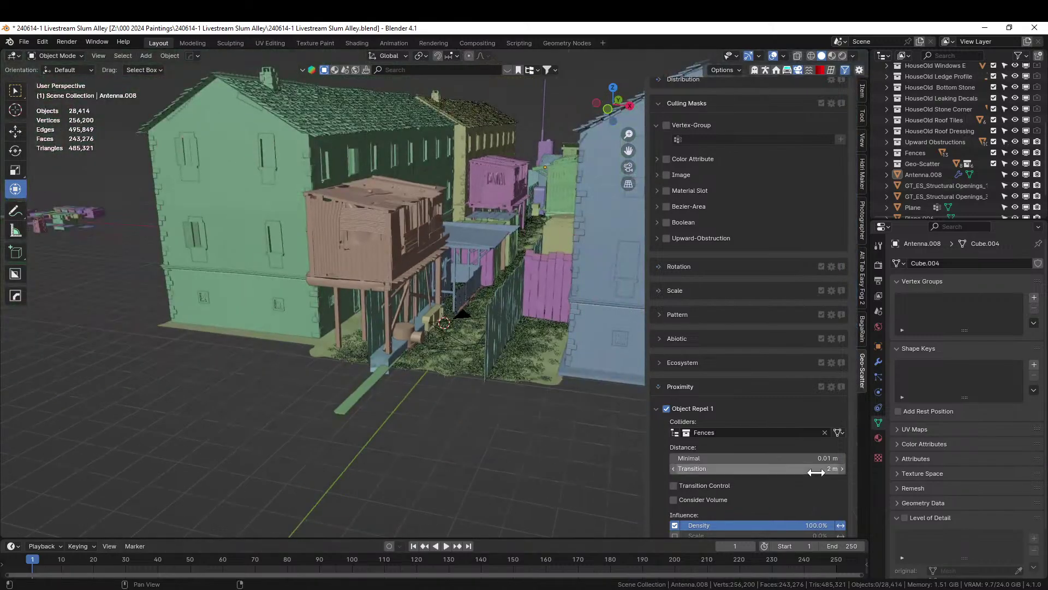
# Set the Object Repel 1 transition distance of Autumn Leaves C to 1.2 m and check the leaves along the fences
pyautogui.click(709, 468)
pyautogui.write('1.2')
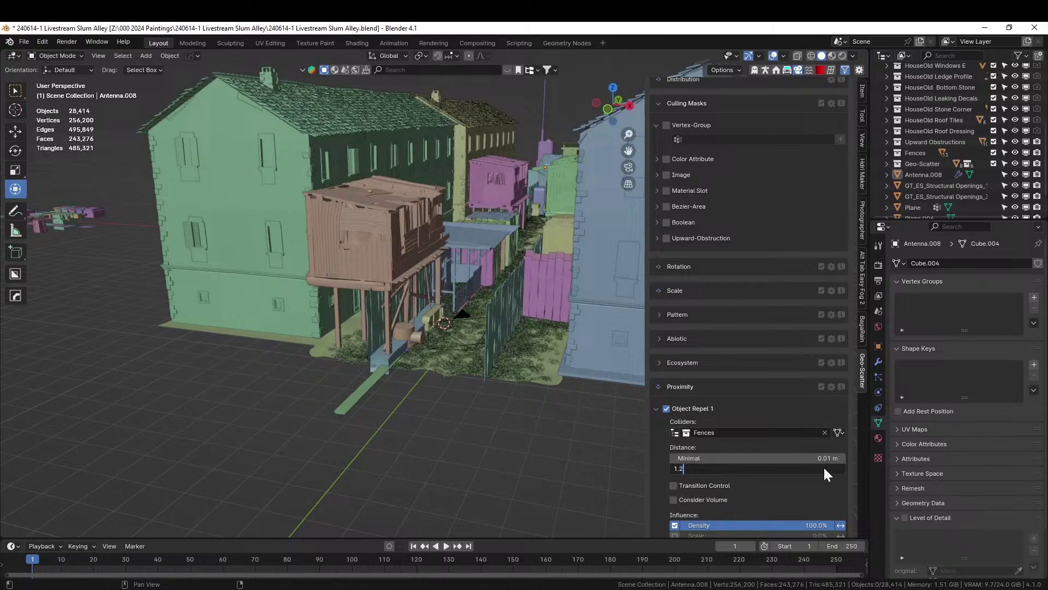
pyautogui.press('Return')
pyautogui.scroll(3, 428, 385)
pyautogui.scroll(3, 487, 388)
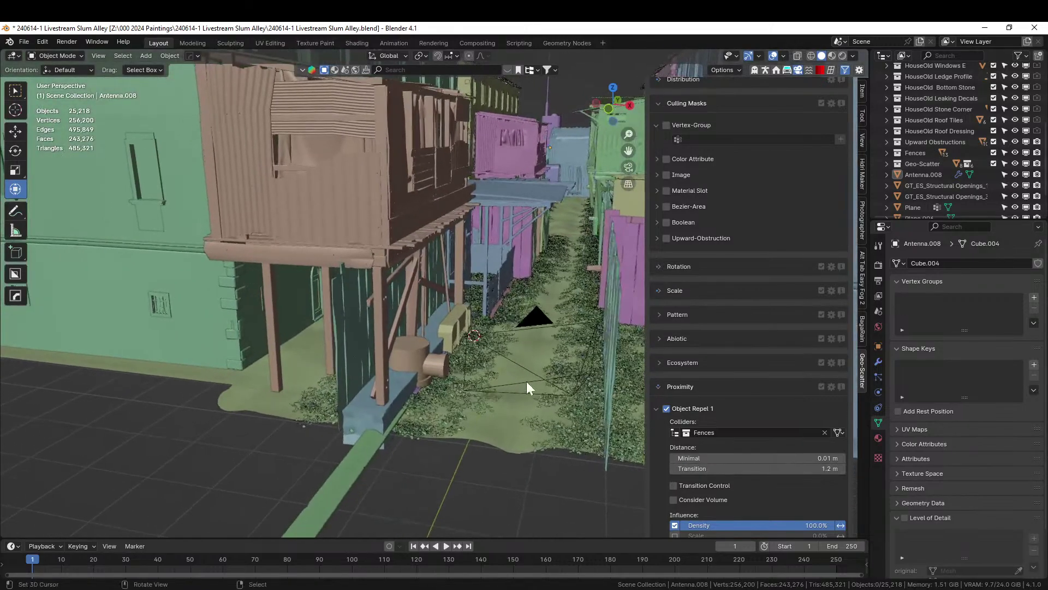
pyautogui.scroll(2, 670, 368)
pyautogui.scroll(2, 595, 382)
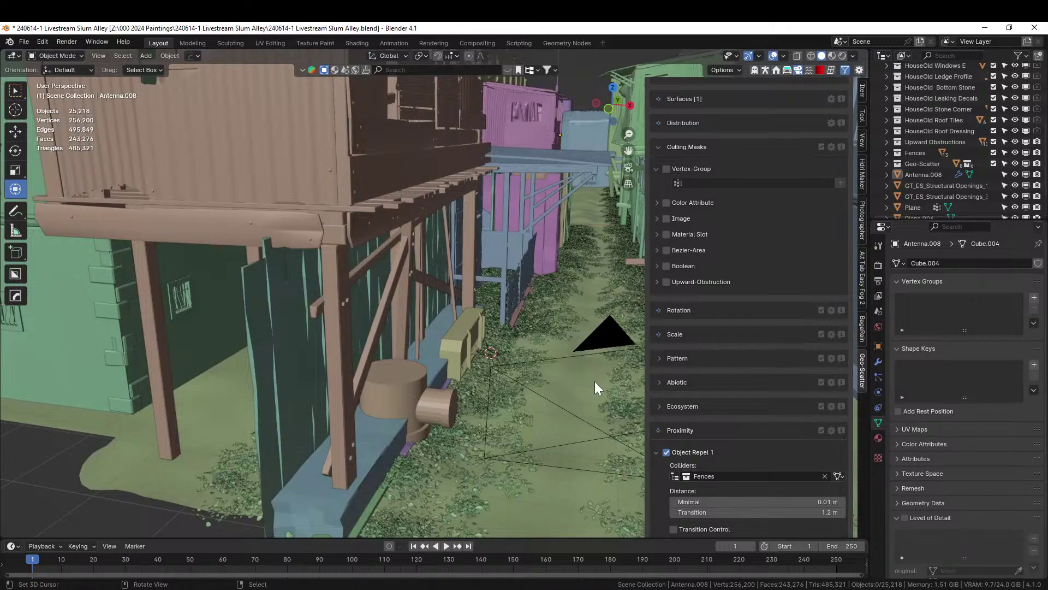
# Halve the distribution density of Autumn Leaves C to 25 instances per square metre
pyautogui.scroll(-2, 776, 506)
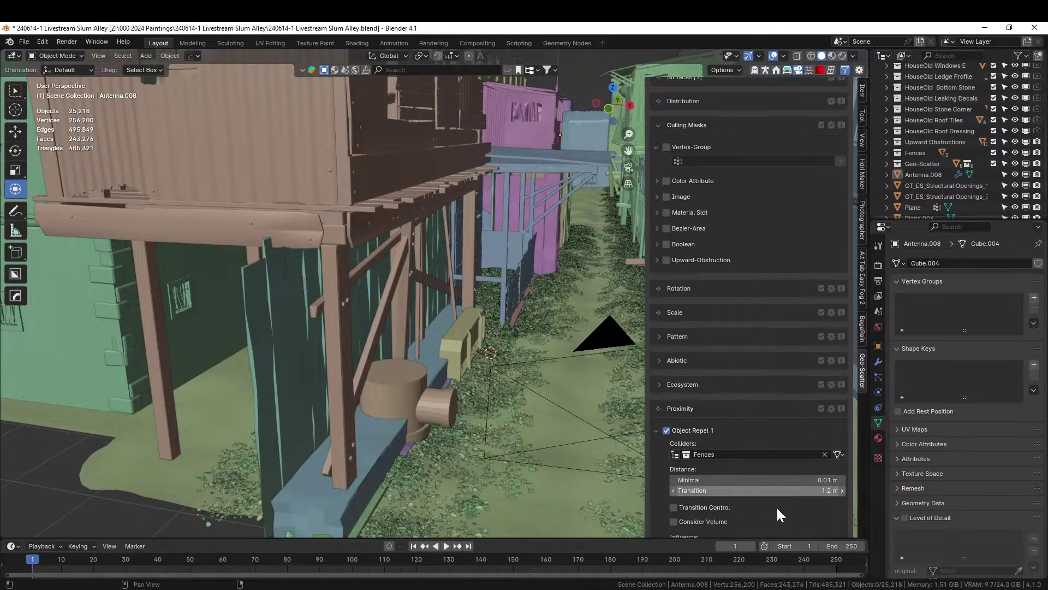
pyautogui.scroll(10, 779, 272)
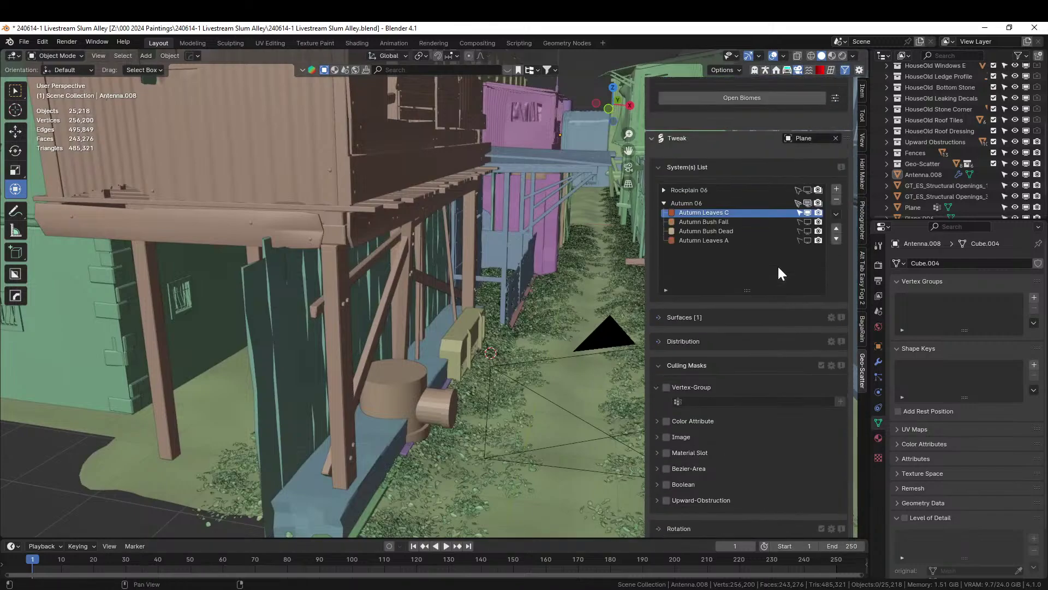
pyautogui.scroll(-4, 716, 423)
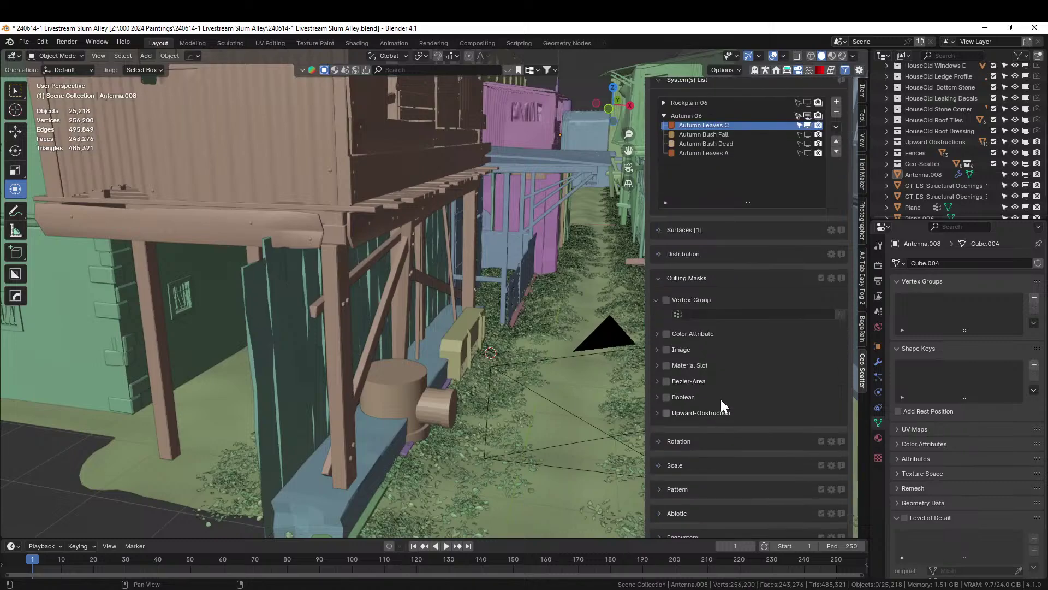
pyautogui.click(659, 253)
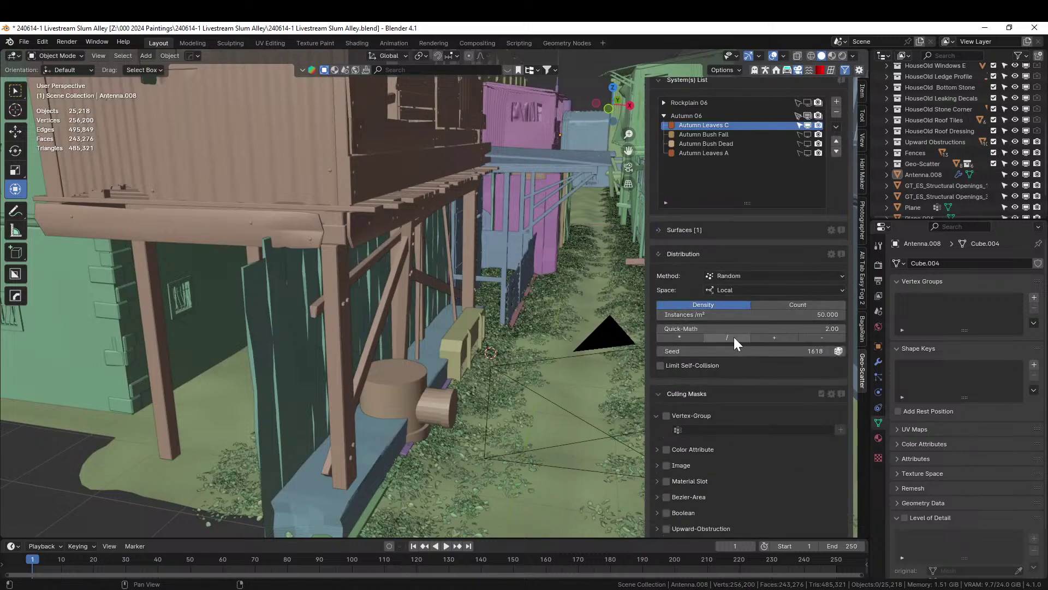
pyautogui.click(728, 337)
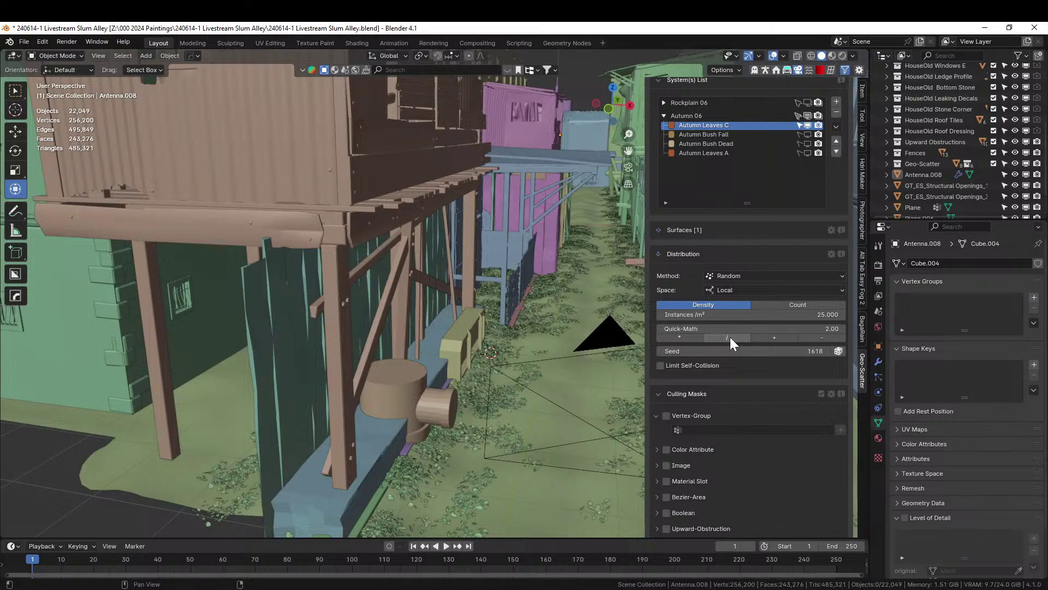
# Show Autumn Bush Fall instead of Autumn Leaves C in the viewport and halve the bush density to 16 instances per square metre
pyautogui.click(808, 133)
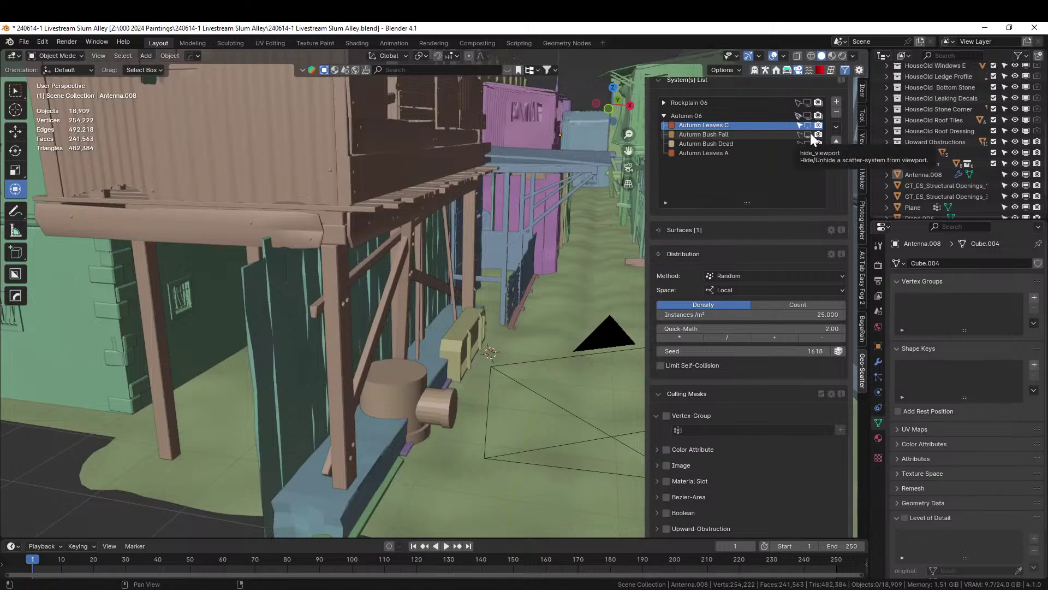
pyautogui.click(809, 135)
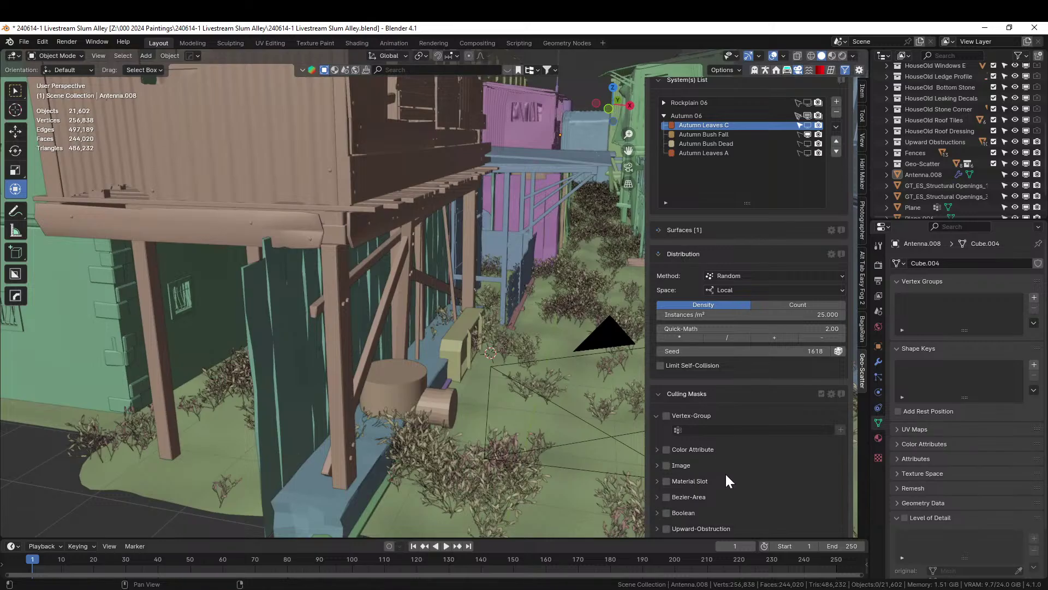
pyautogui.moveTo(601, 456)
pyautogui.mouseDown(button='middle')
pyautogui.moveTo(568, 461)
pyautogui.moveTo(552, 486)
pyautogui.moveTo(513, 503)
pyautogui.moveTo(581, 449)
pyautogui.mouseUp(button='middle')
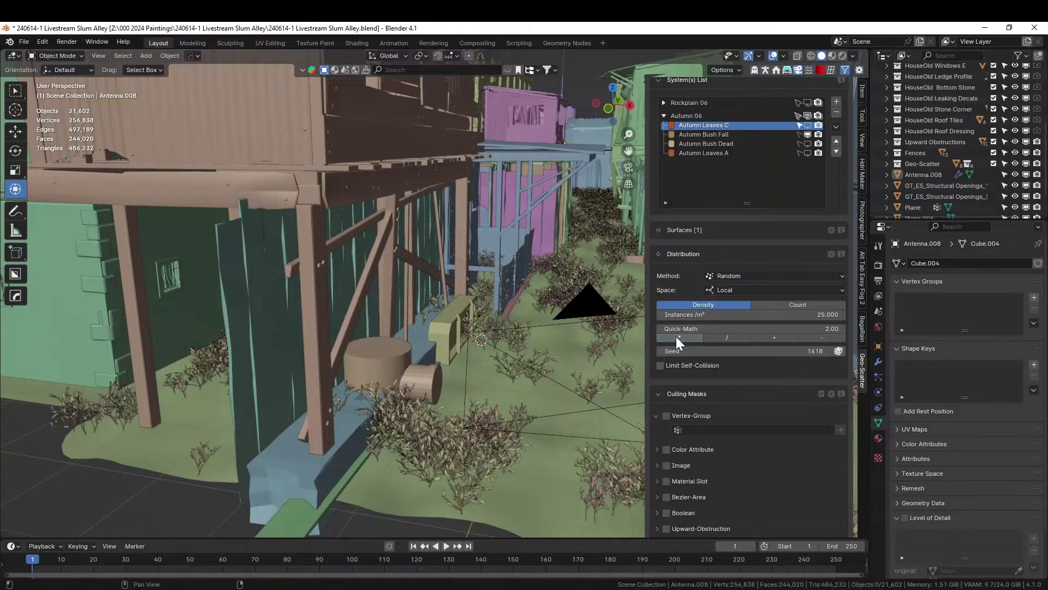
pyautogui.click(715, 134)
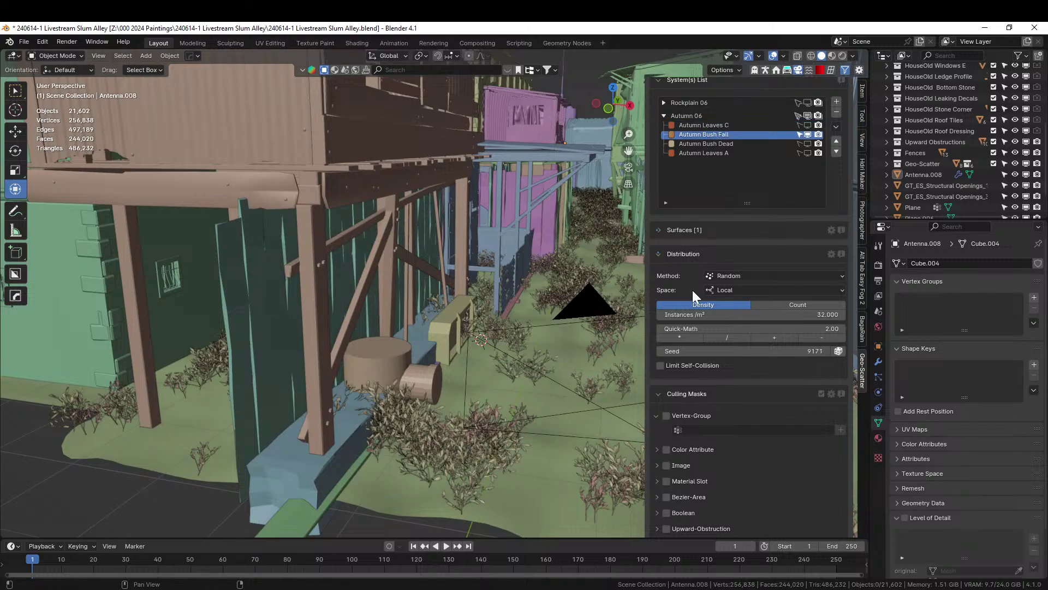
pyautogui.click(728, 338)
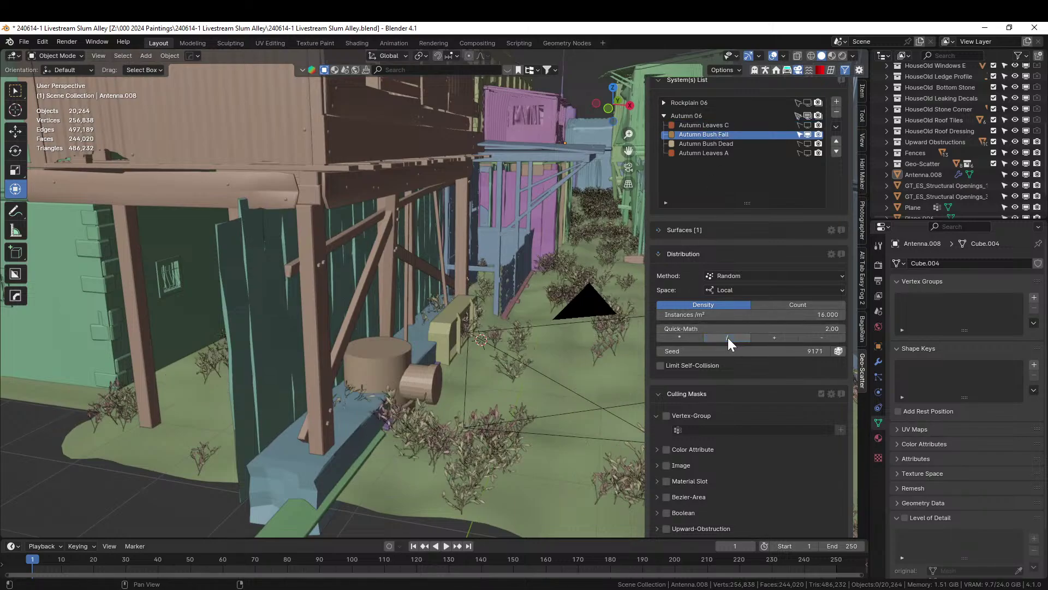
# Enable Object Repel 1 for Autumn Bush Fall with the Fences collection as colliders and invert its density influence
pyautogui.scroll(-5, 752, 486)
pyautogui.scroll(-4, 751, 489)
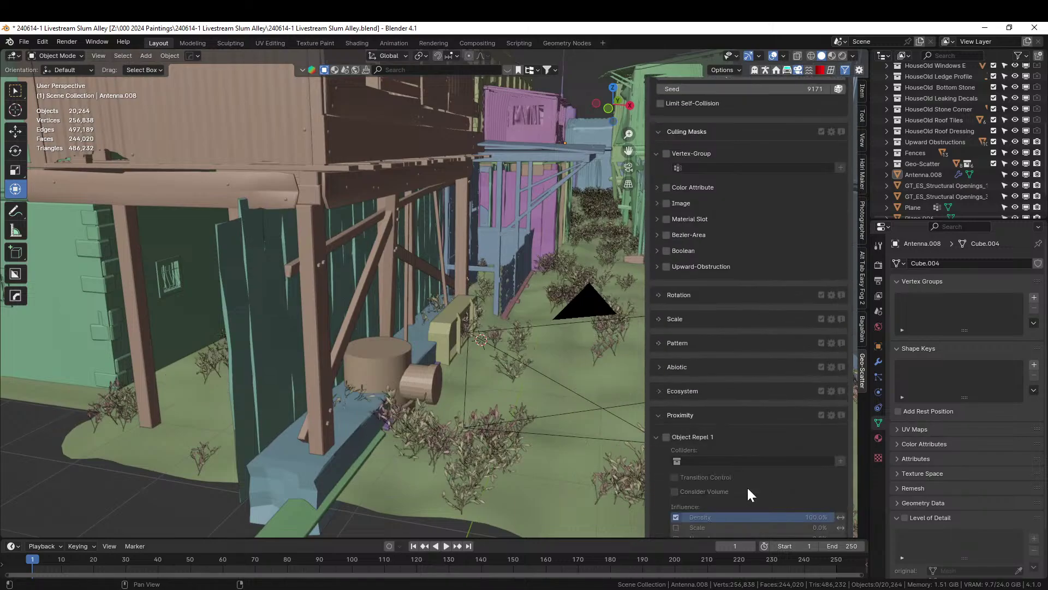
pyautogui.click(668, 435)
pyautogui.click(680, 462)
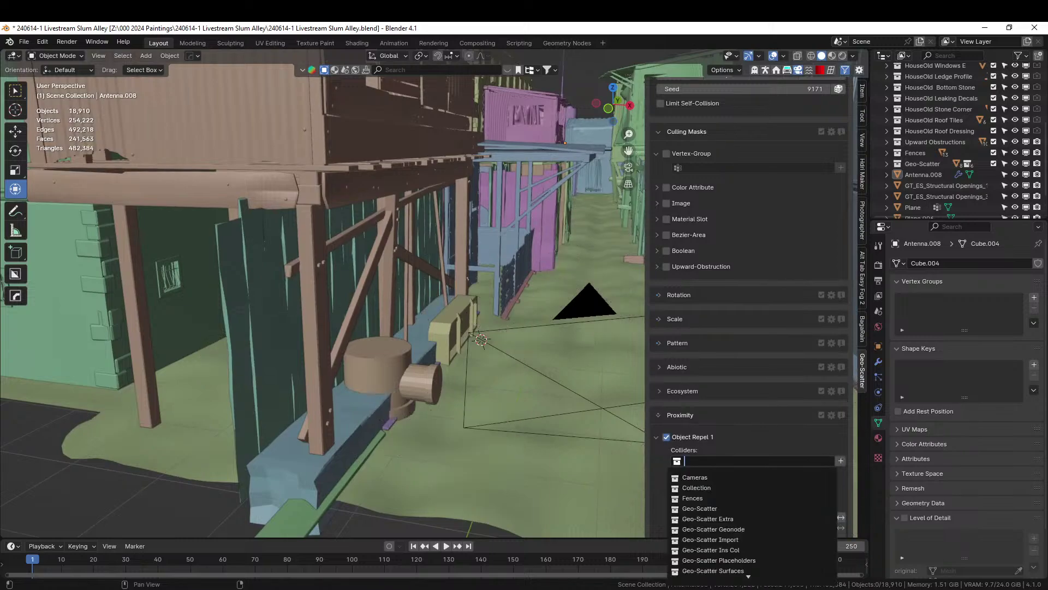
pyautogui.write('fen')
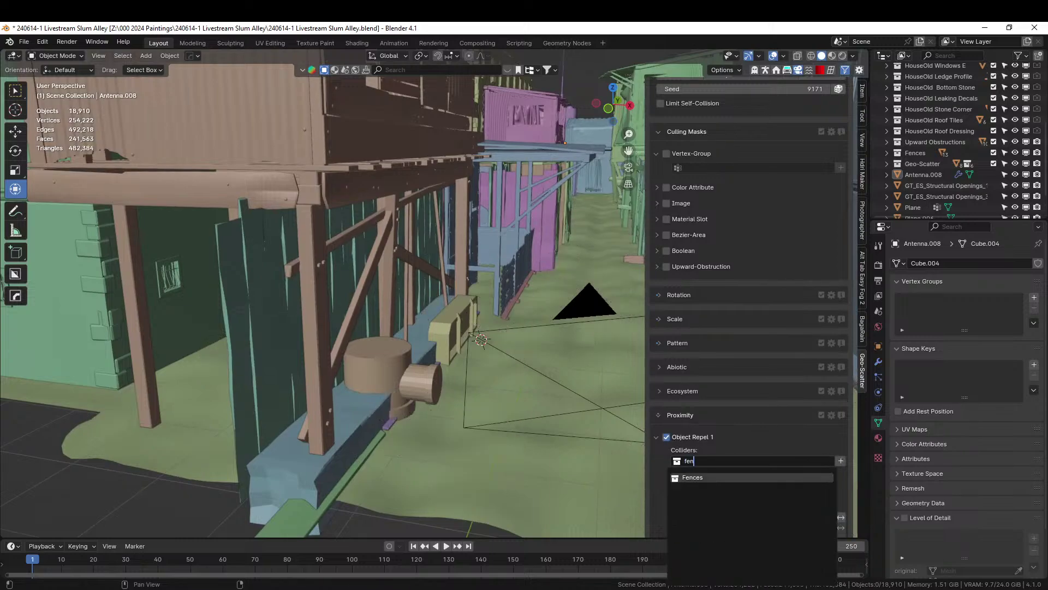
pyautogui.click(677, 477)
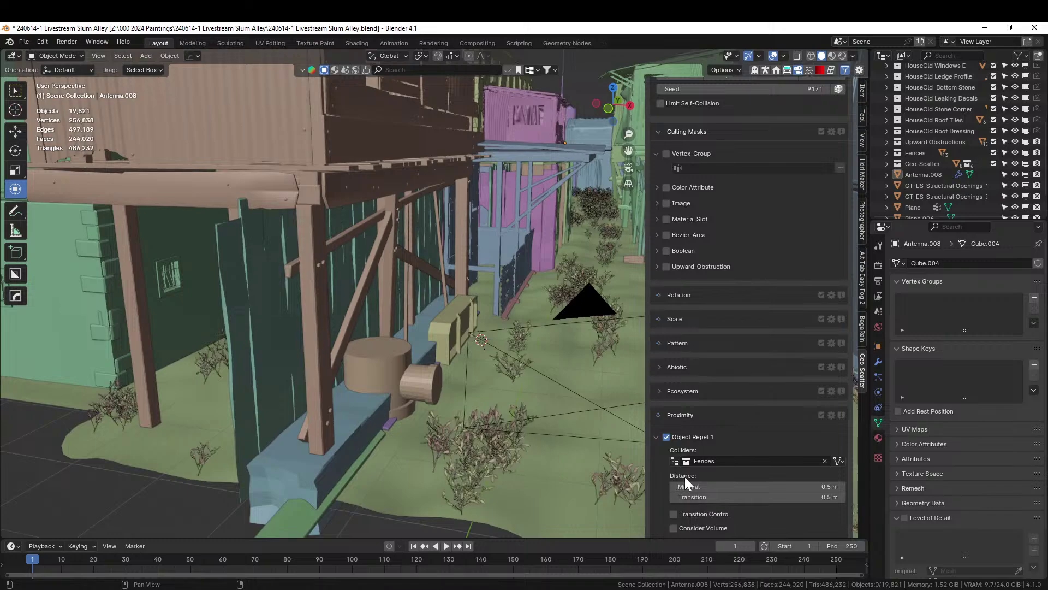
pyautogui.scroll(-4, 742, 485)
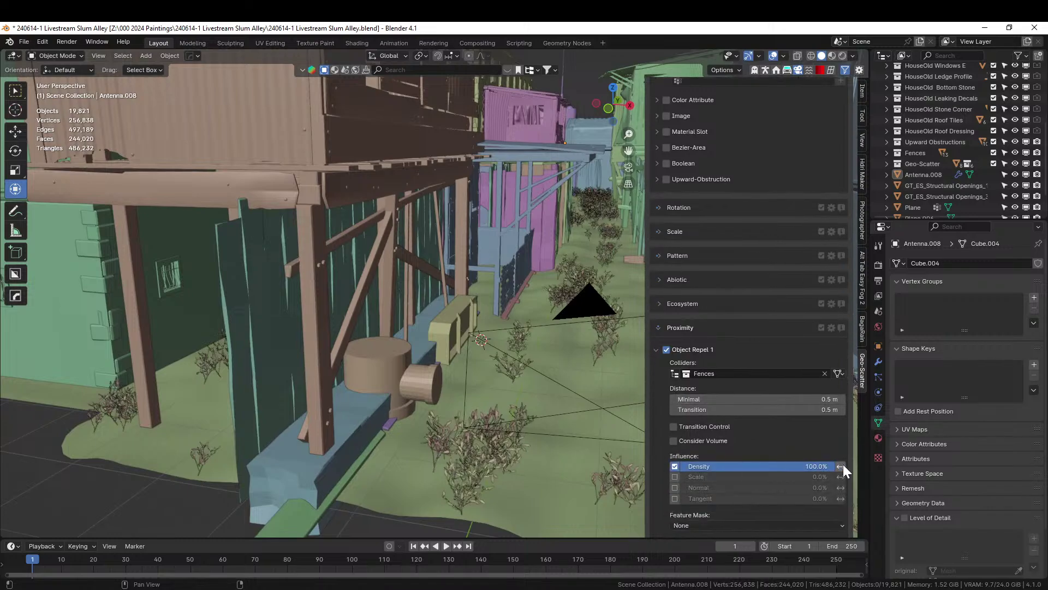
pyautogui.click(840, 465)
# Set the Object Repel 1 transition distance of Autumn Bush Fall to 0.1 m
pyautogui.scroll(-3, 775, 483)
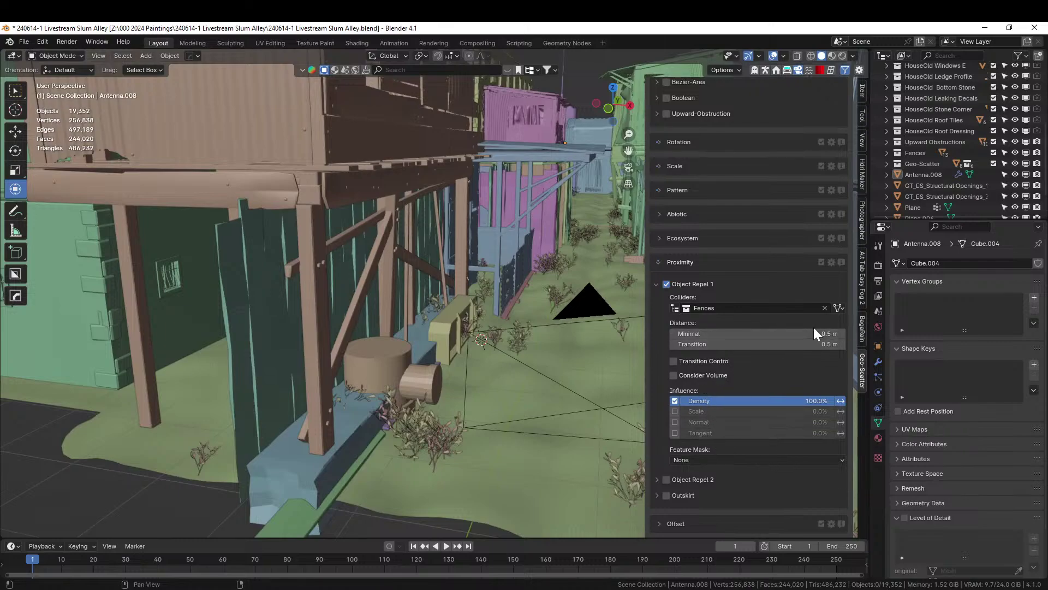
pyautogui.moveTo(803, 344); pyautogui.dragTo(792, 344)
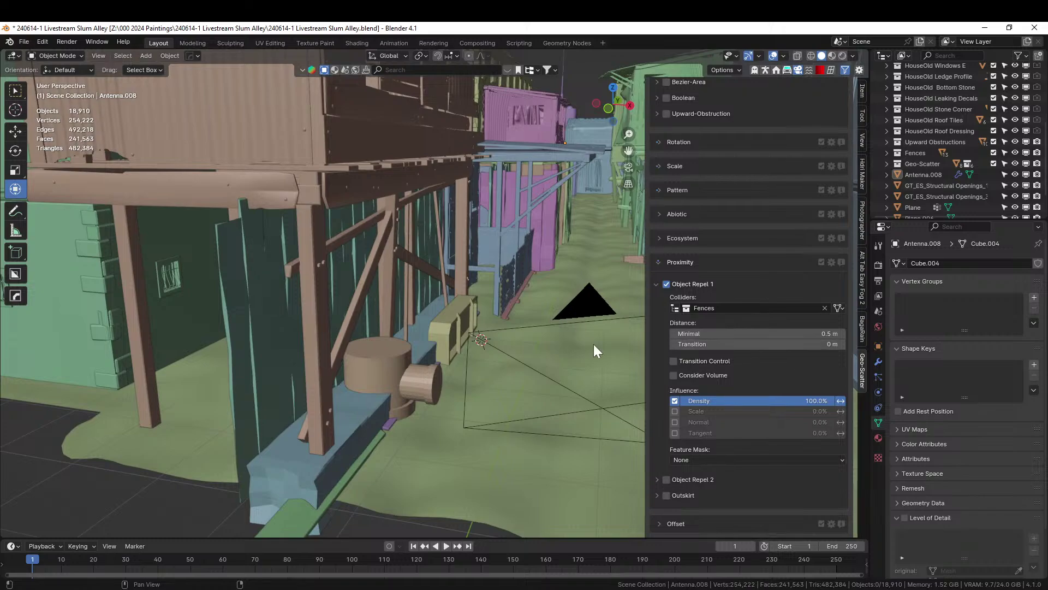
pyautogui.moveTo(594, 344); pyautogui.dragTo(496, 358, button='middle')
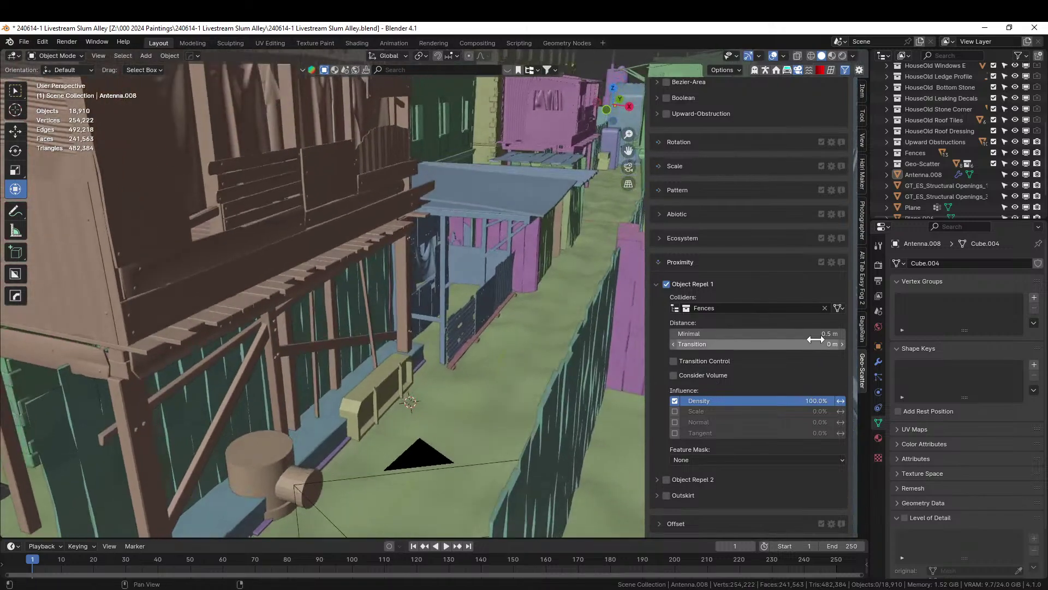
pyautogui.click(808, 344)
pyautogui.write('0.1')
pyautogui.press('Return')
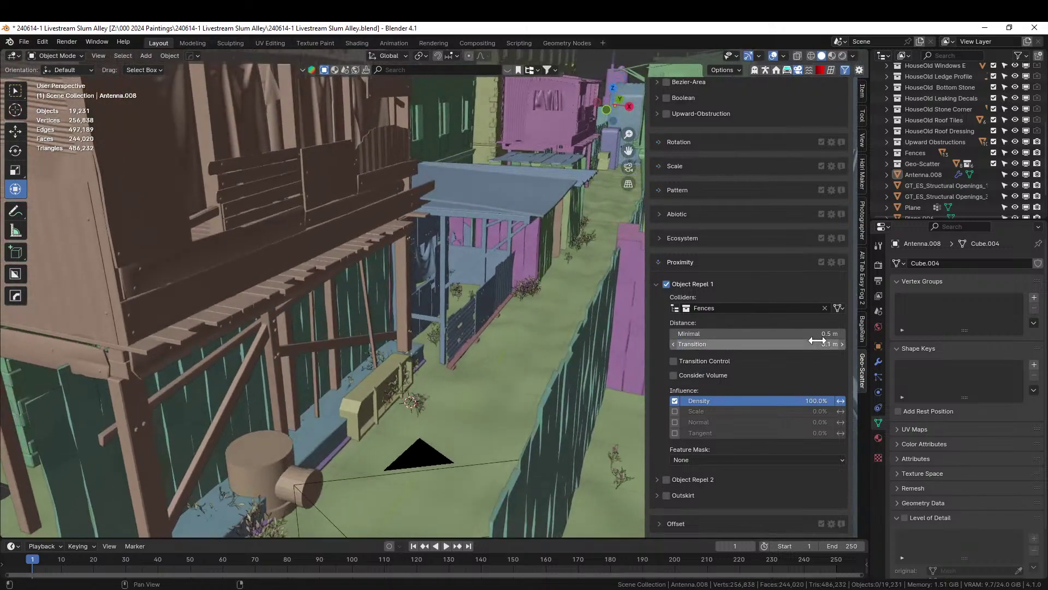
# Move the low stone base along the fence beneath the stilted shack to the Upward Obstructions collection
pyautogui.moveTo(480, 341); pyautogui.dragTo(466, 329, button='middle')
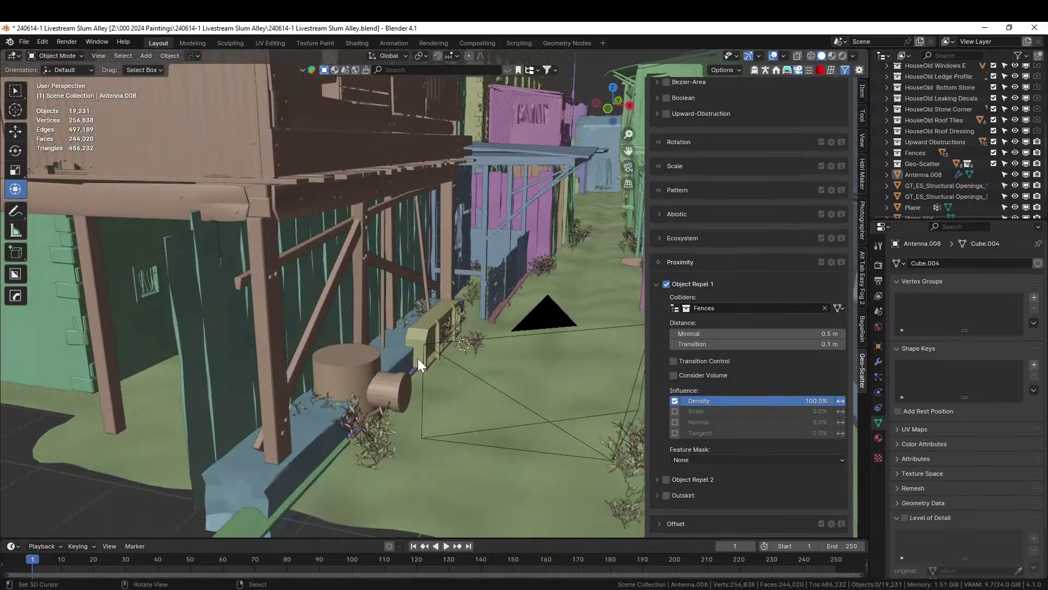
pyautogui.click(229, 467)
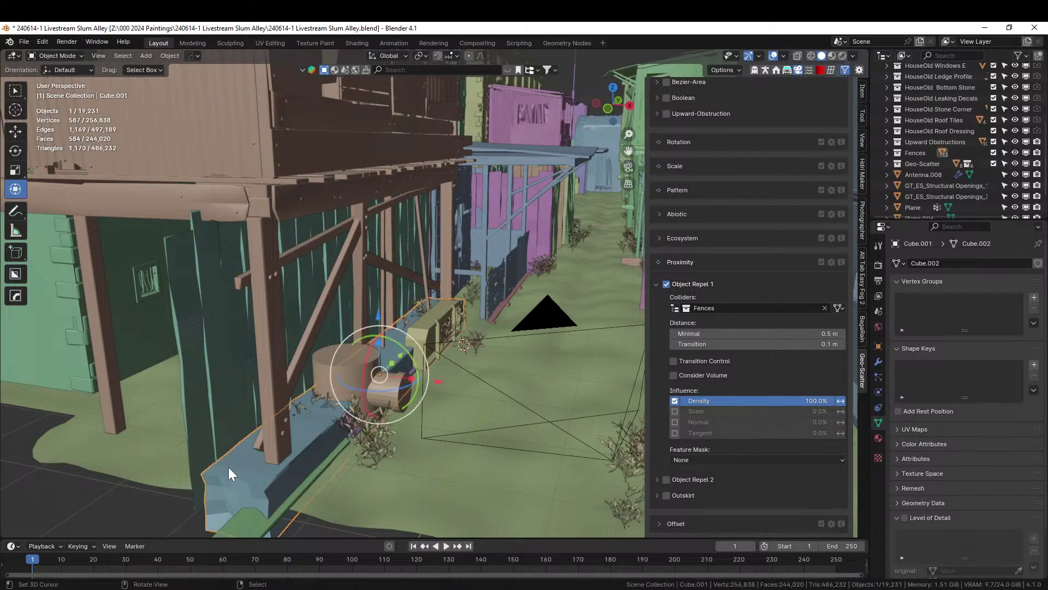
pyautogui.press('m')
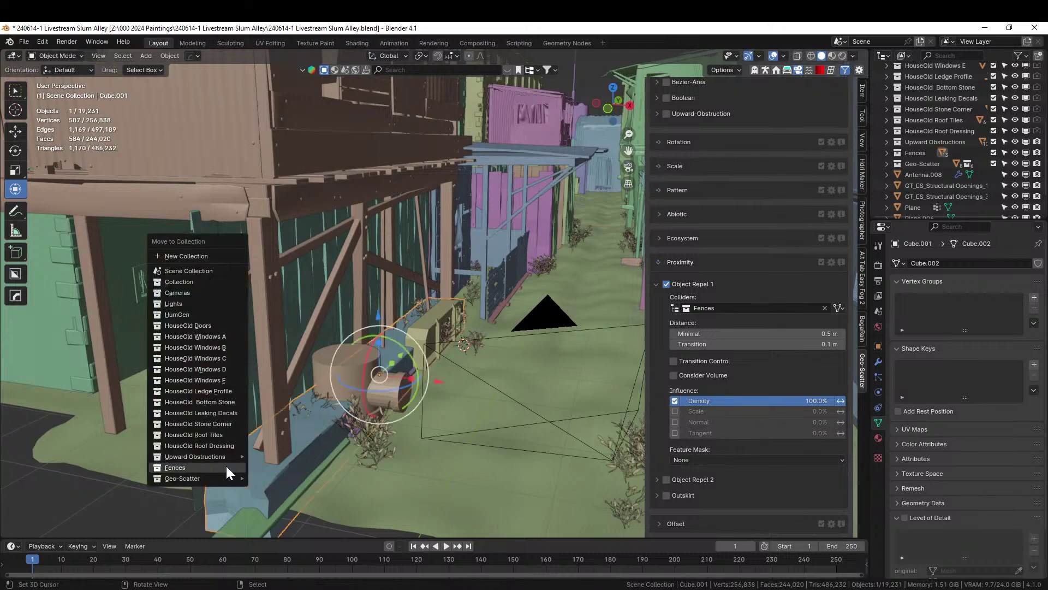
pyautogui.moveTo(210, 457)
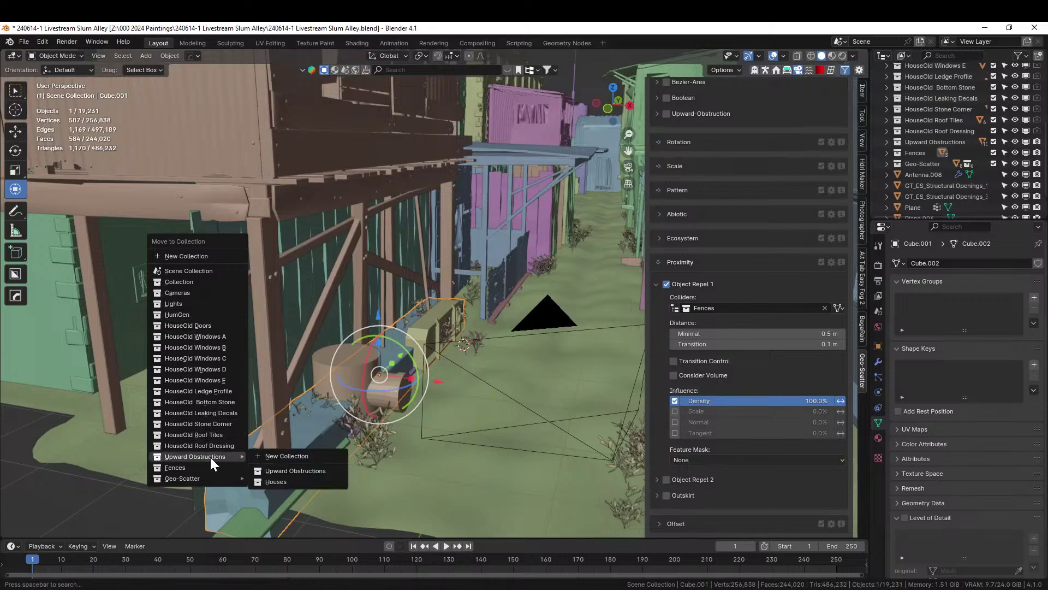
pyautogui.click(306, 468)
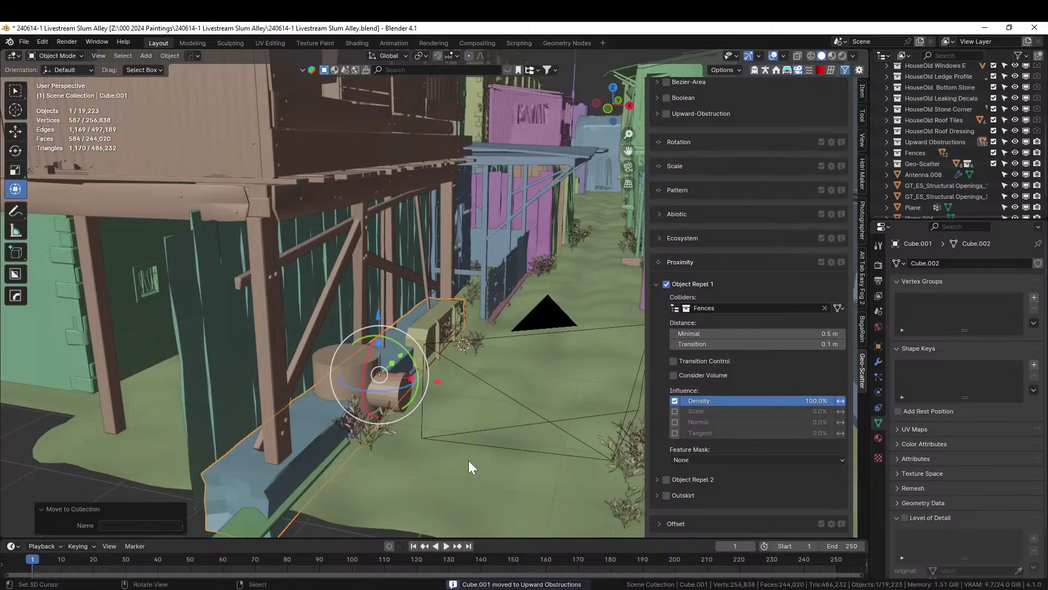
# Check the bushes through the camera and halve the Autumn Bush Fall density to 8 instances per square metre
pyautogui.moveTo(480, 445); pyautogui.dragTo(411, 460, button='middle')
pyautogui.press('KP_0')
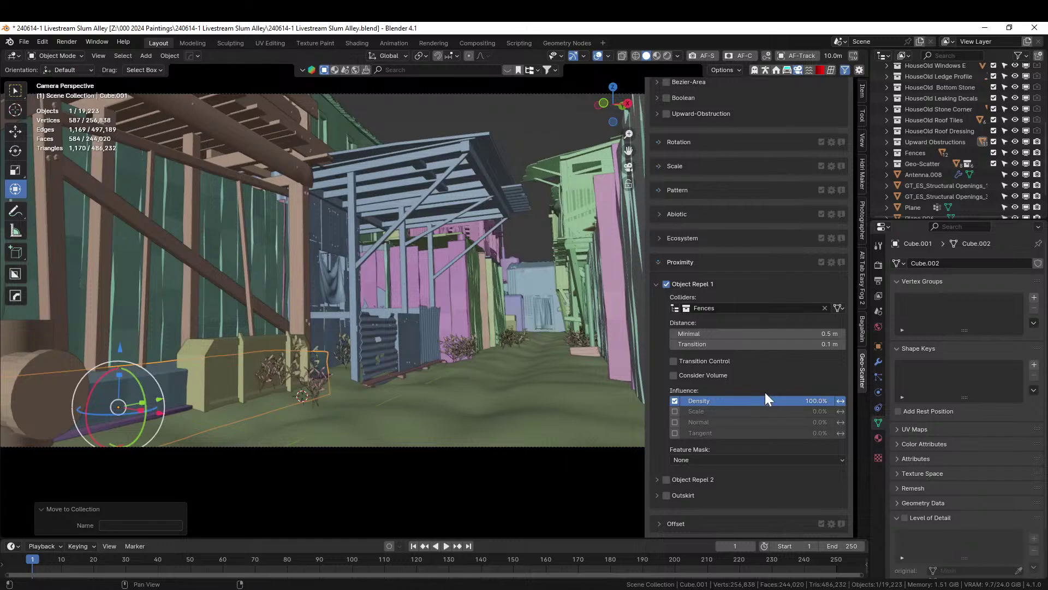
pyautogui.scroll(12, 746, 287)
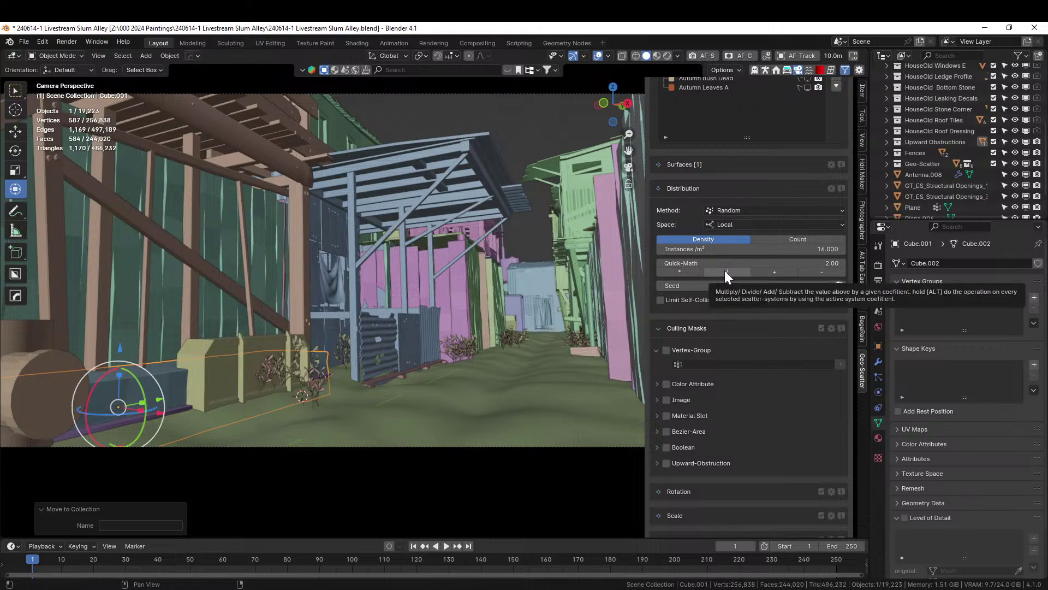
pyautogui.click(725, 270)
# Show Autumn Bush Dead instead of Autumn Bush Fall in the viewport and make it the active scatter system
pyautogui.scroll(4, 745, 240)
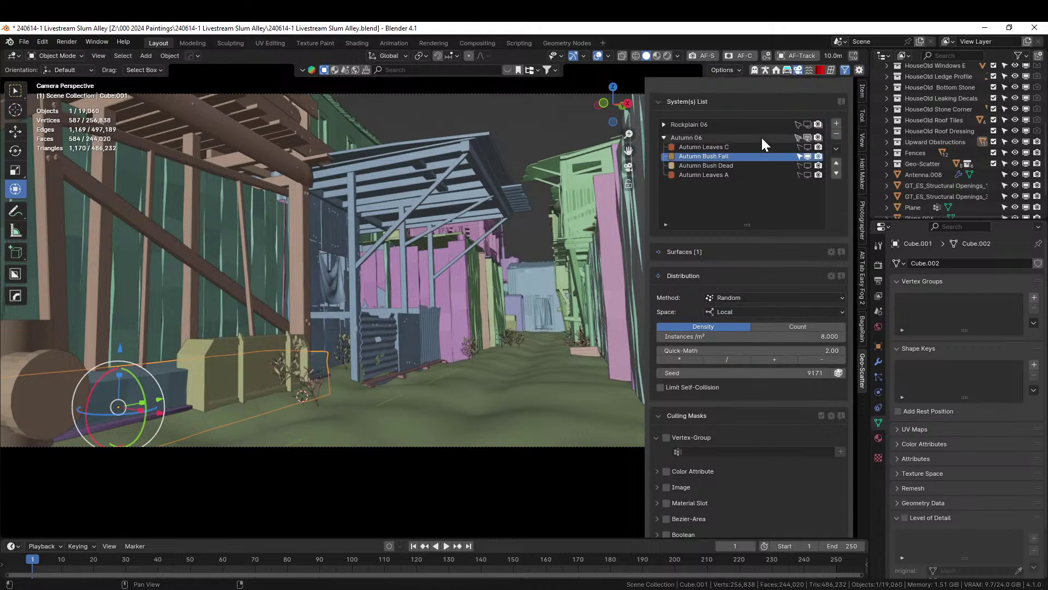
pyautogui.click(808, 166)
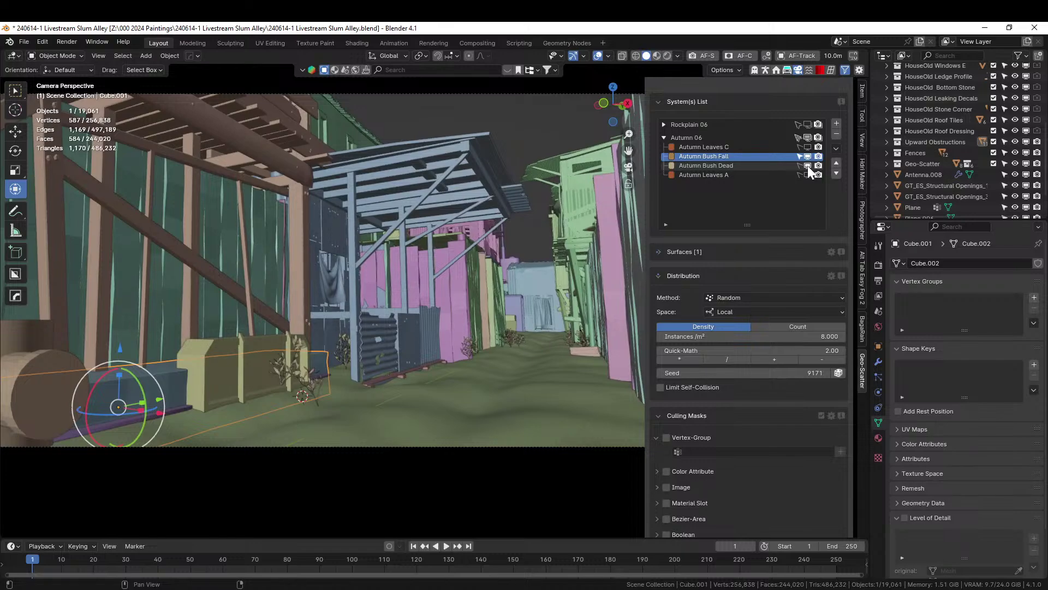
pyautogui.click(719, 166)
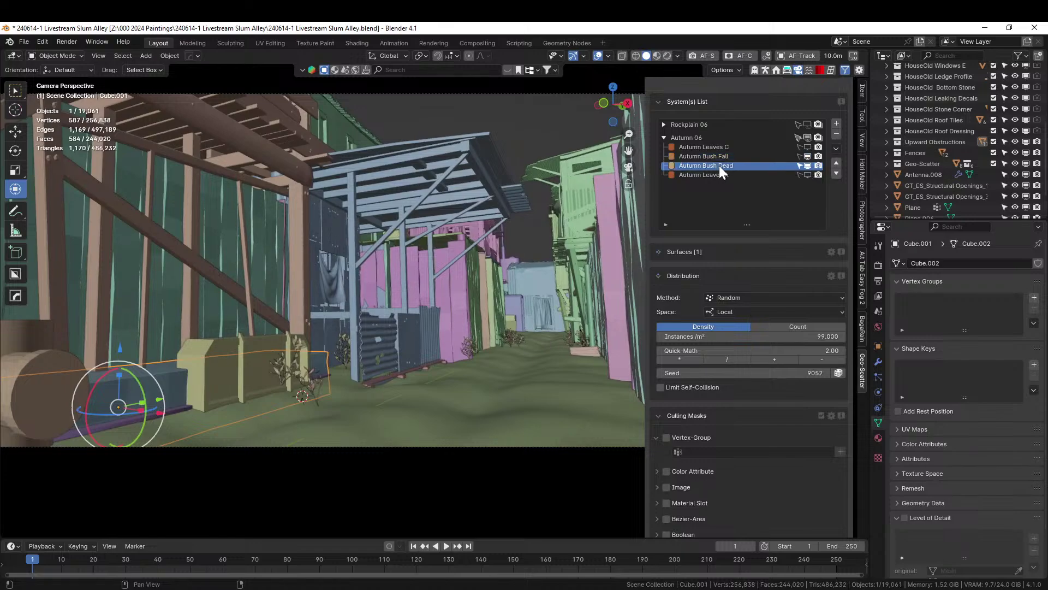
pyautogui.click(808, 156)
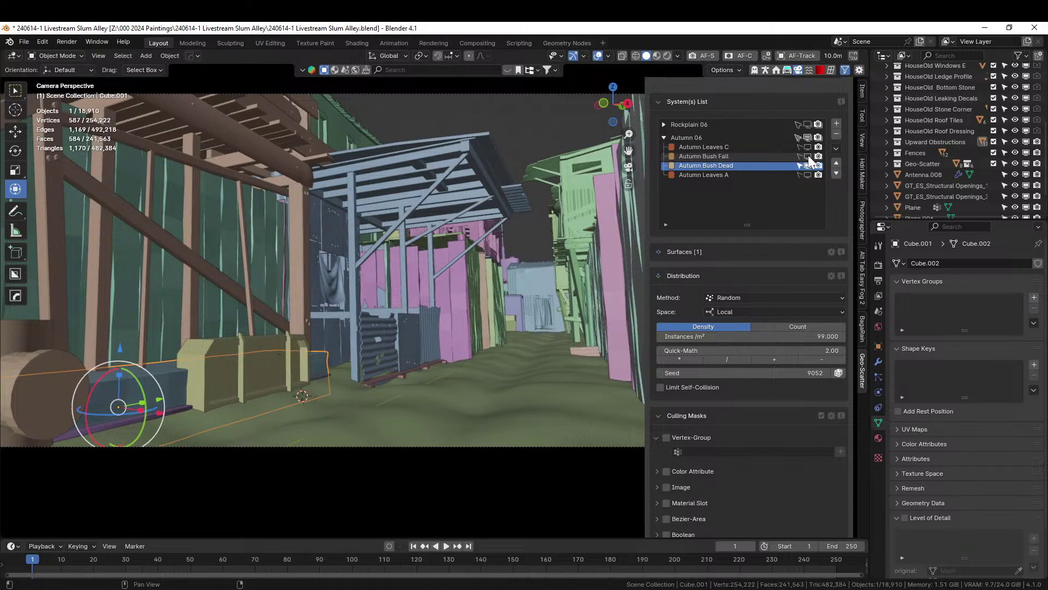
# Inspect the scene for dead bushes, and show Autumn Leaves A instead of Autumn Bush Dead in the viewport
pyautogui.moveTo(542, 218); pyautogui.dragTo(503, 299, button='middle')
pyautogui.scroll(-2, 428, 358)
pyautogui.scroll(-3, 428, 358)
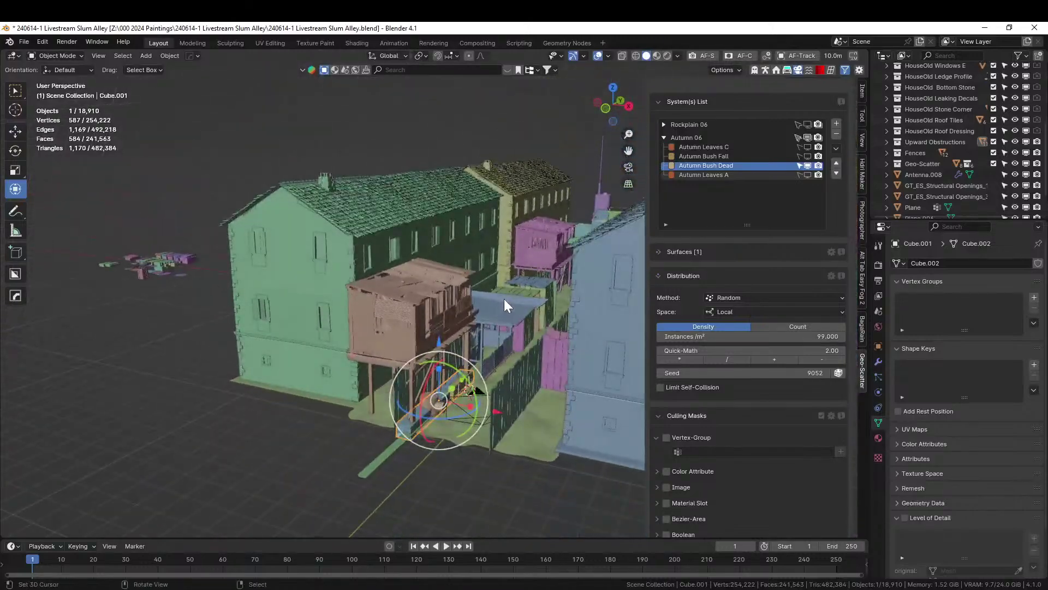
pyautogui.scroll(5, 503, 299)
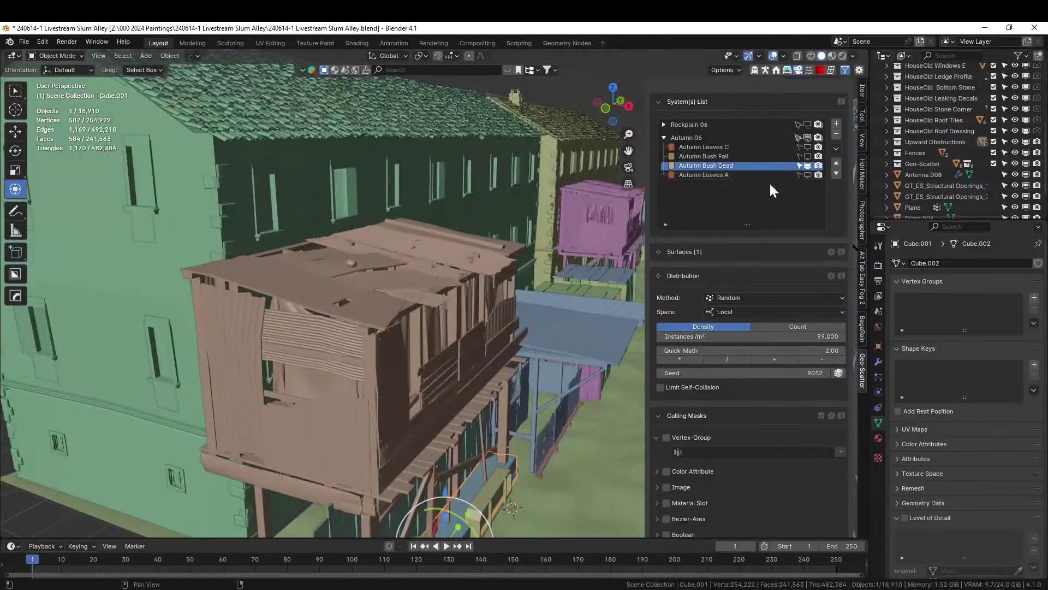
pyautogui.click(808, 173)
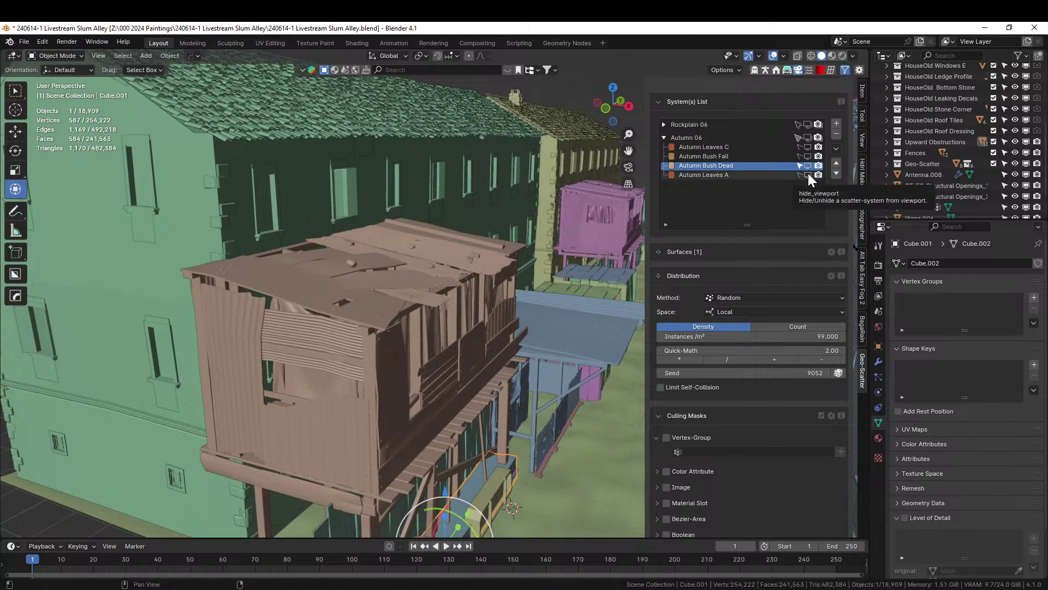
pyautogui.click(808, 173)
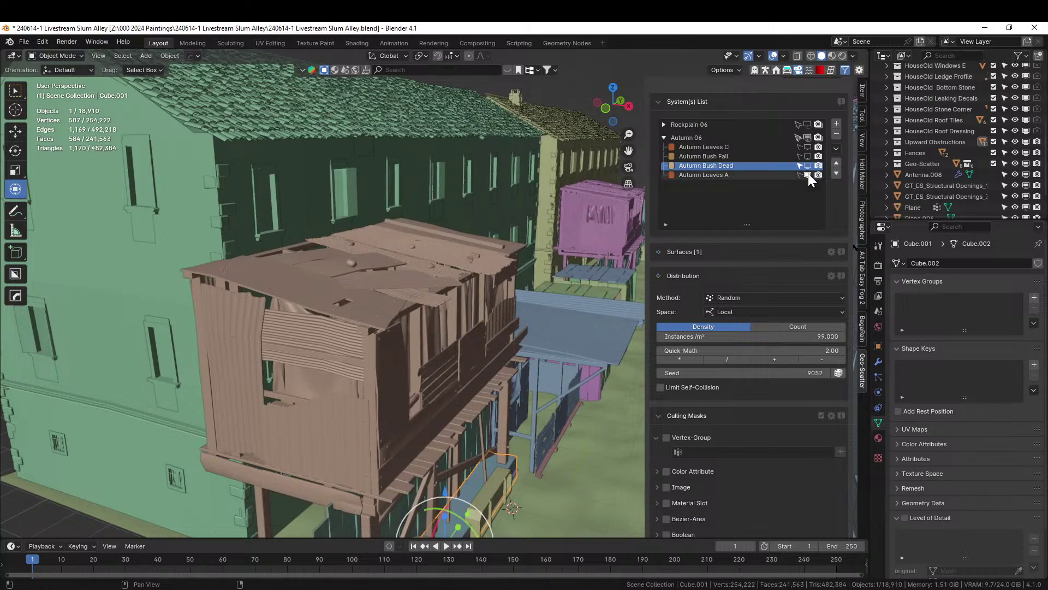
pyautogui.moveTo(561, 274); pyautogui.dragTo(442, 425, button='middle')
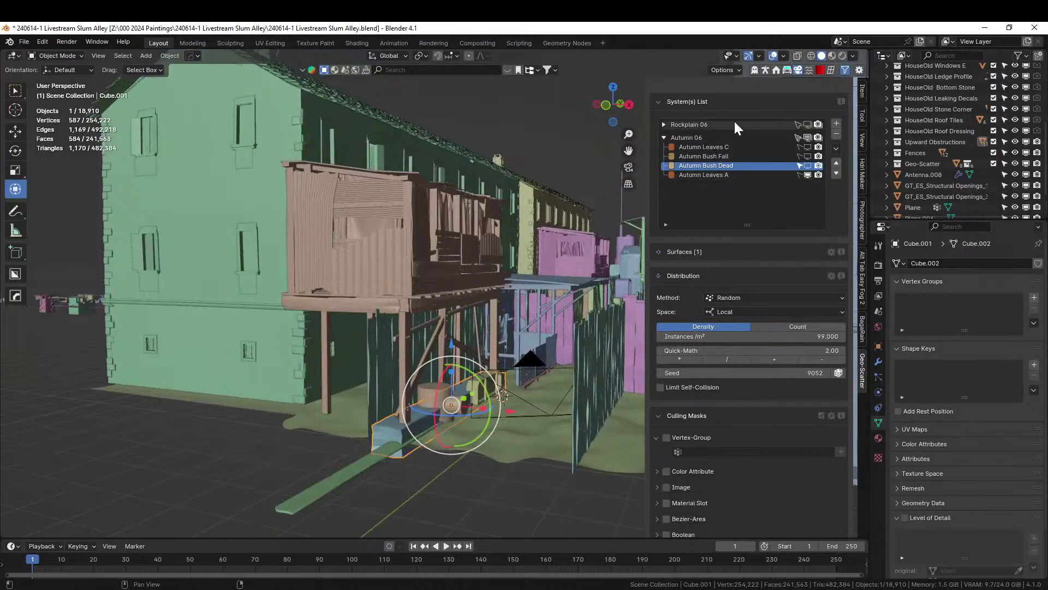
# Preview the alley in Rendered shading, return to Solid shading and look over the ground from above
pyautogui.press('z')
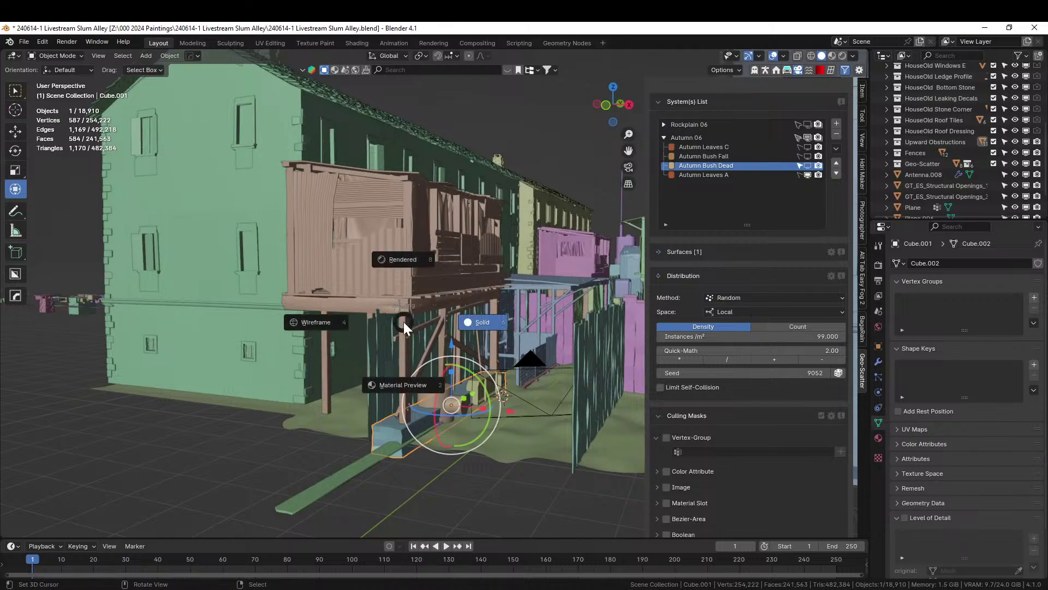
pyautogui.press('8')
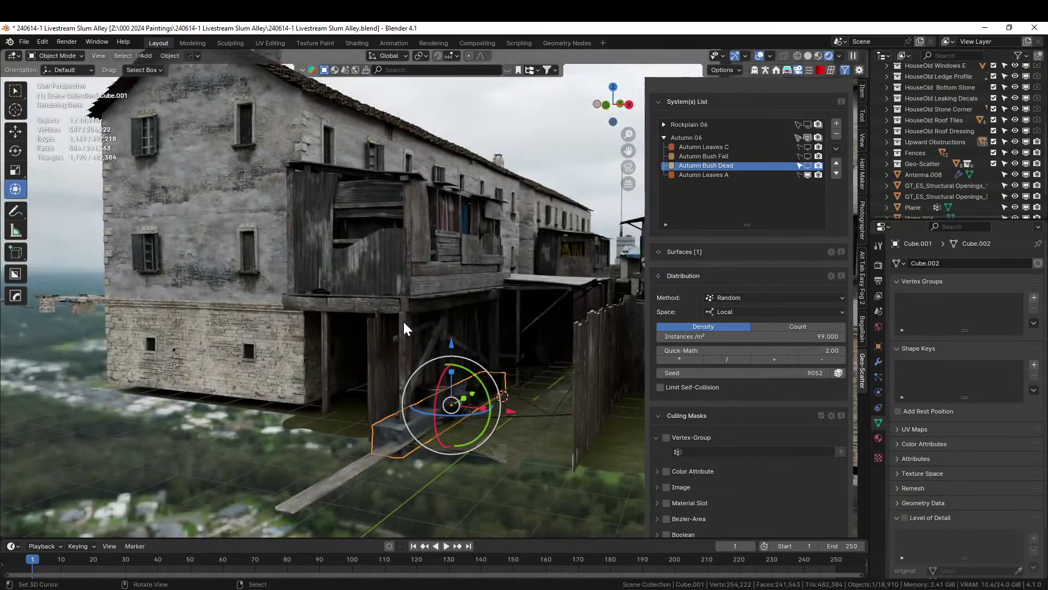
pyautogui.press('z')
pyautogui.press('6')
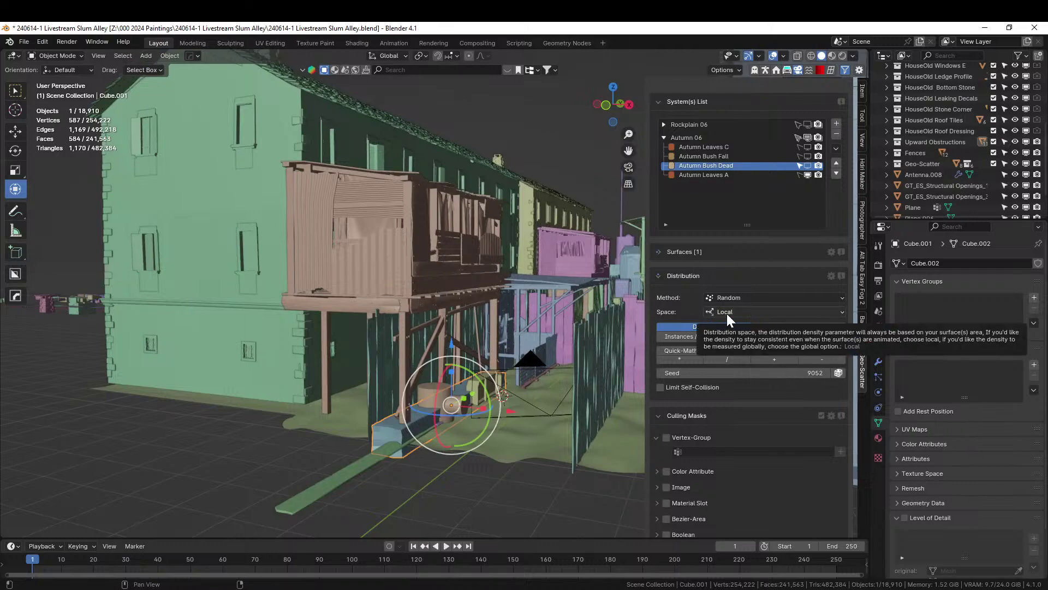
pyautogui.moveTo(524, 230); pyautogui.dragTo(490, 248, button='middle')
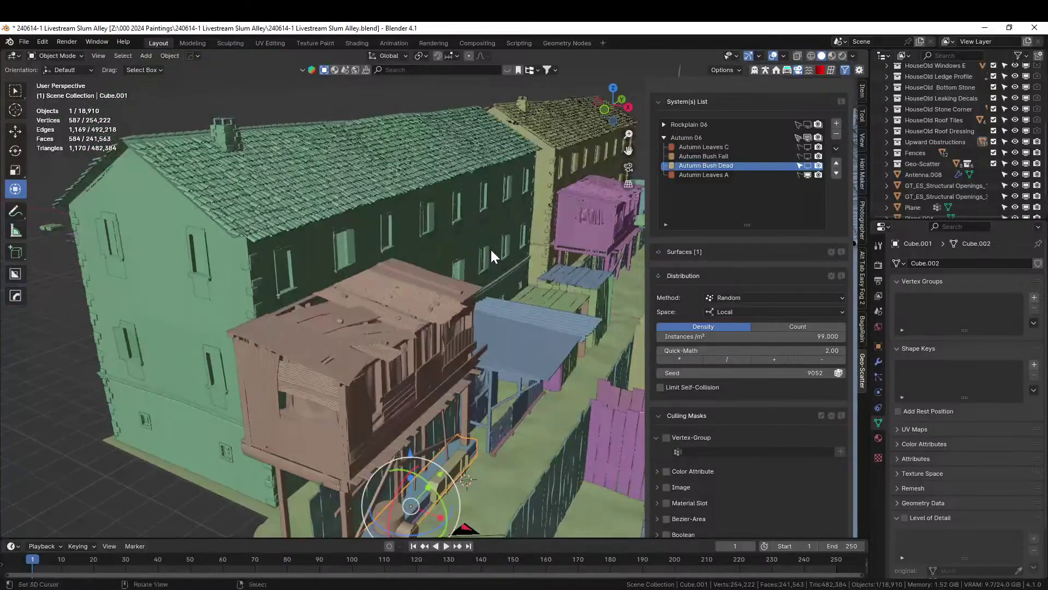
# Make Autumn Leaves A the active scatter system and randomize its distribution seed
pyautogui.click(696, 175)
pyautogui.scroll(-3, 772, 469)
pyautogui.scroll(2, 764, 457)
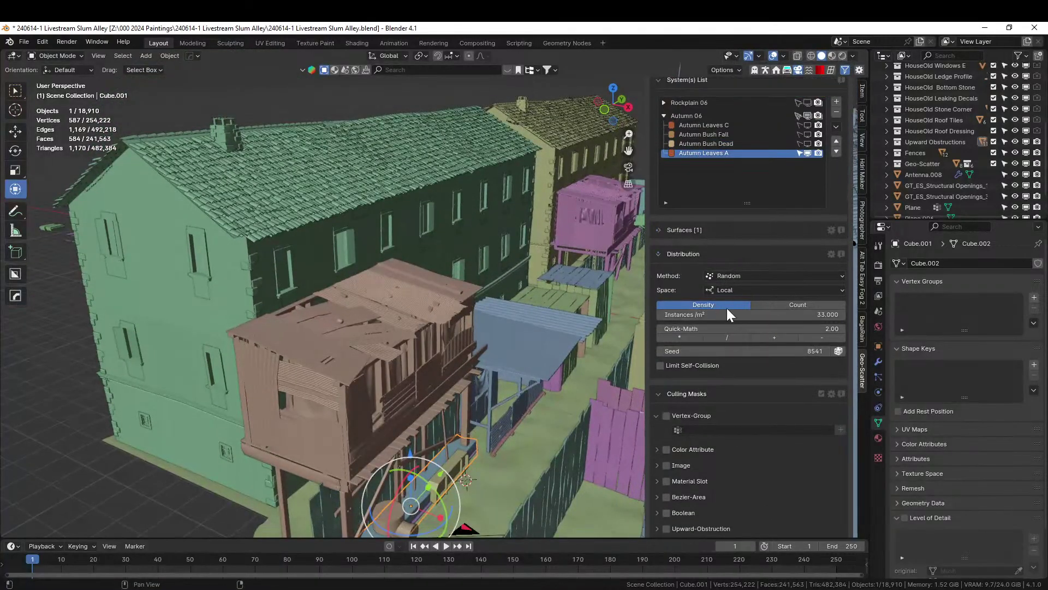
pyautogui.scroll(3, 726, 307)
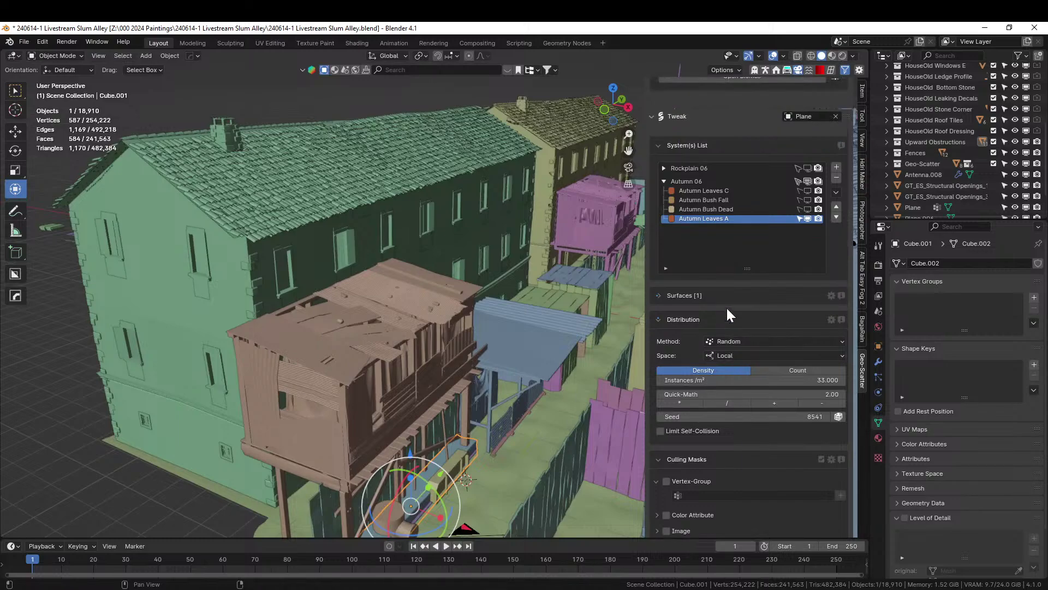
pyautogui.scroll(-4, 726, 307)
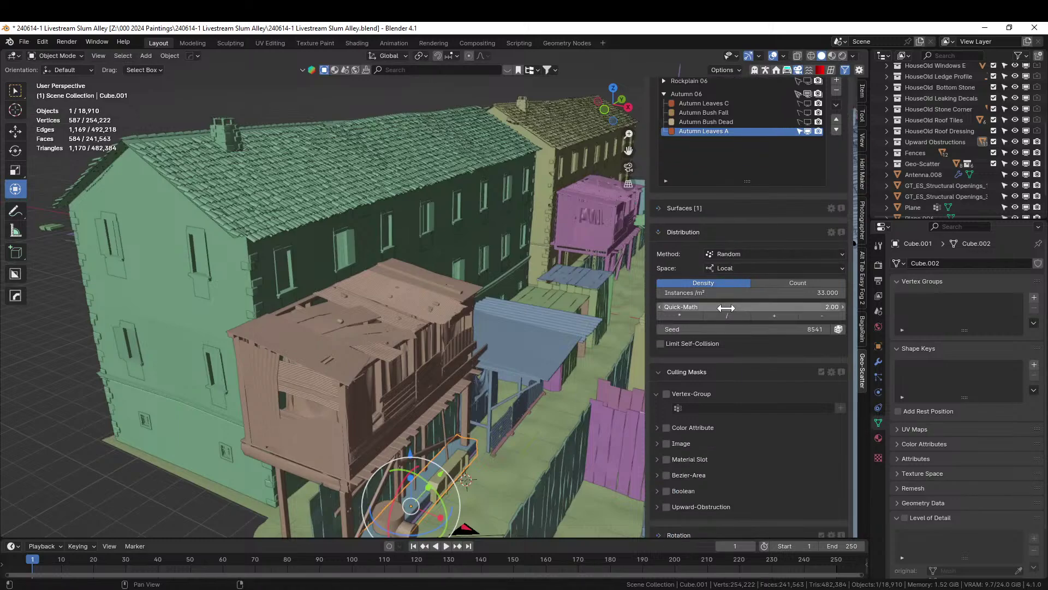
pyautogui.click(838, 329)
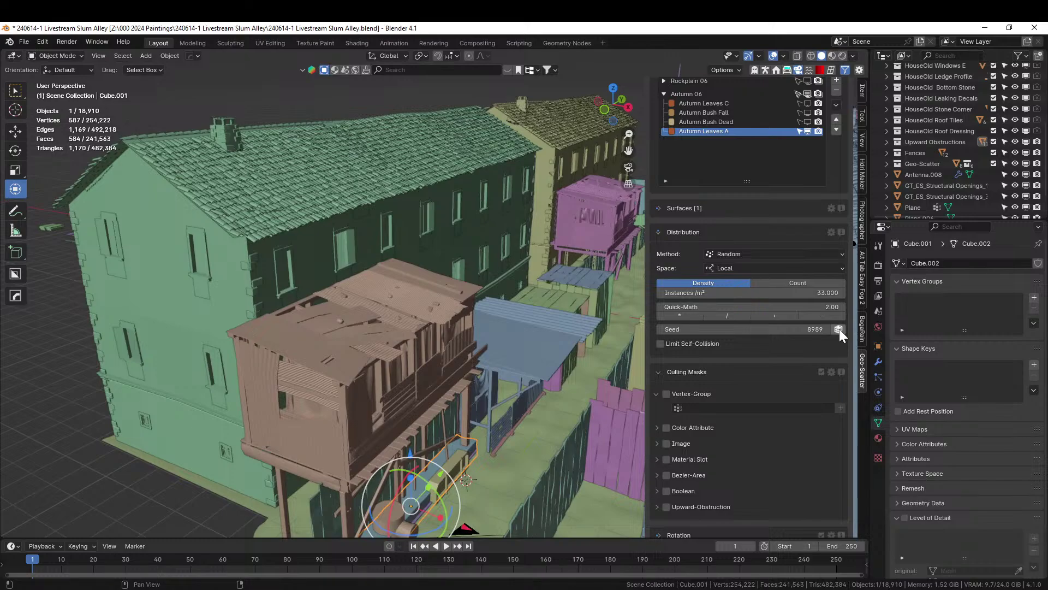
# Enable Object Repel 1 in the Proximity settings of Autumn Leaves A with the Fences collection as colliders
pyautogui.scroll(-8, 738, 423)
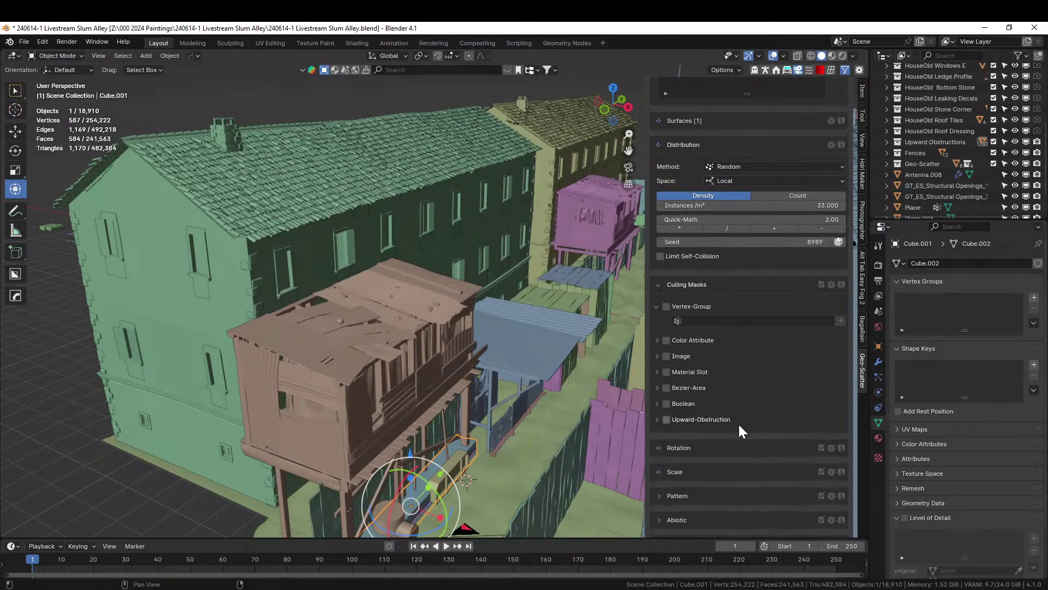
pyautogui.scroll(-3, 740, 427)
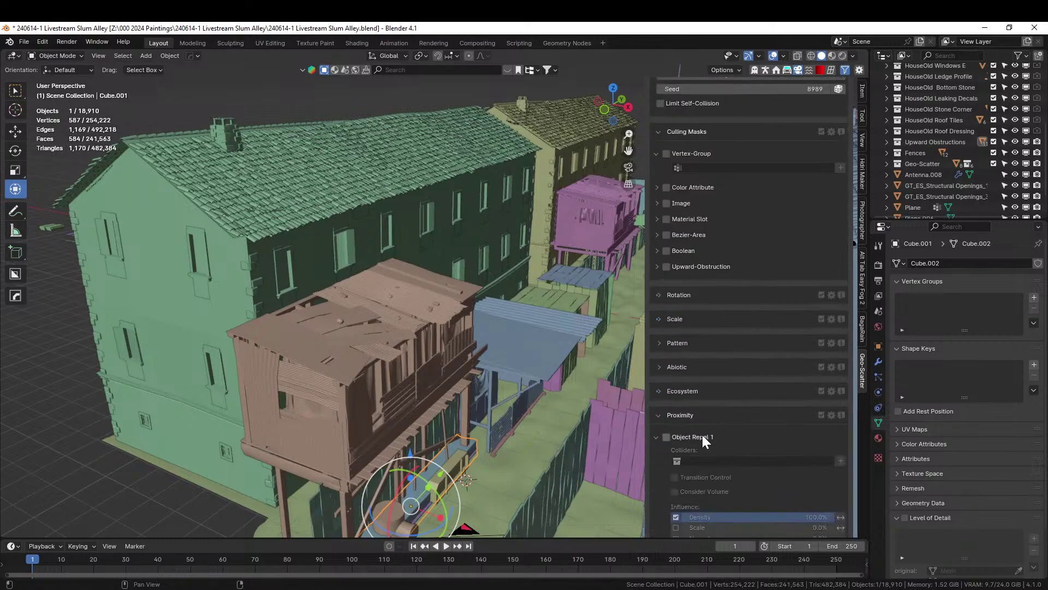
pyautogui.click(667, 437)
pyautogui.click(677, 461)
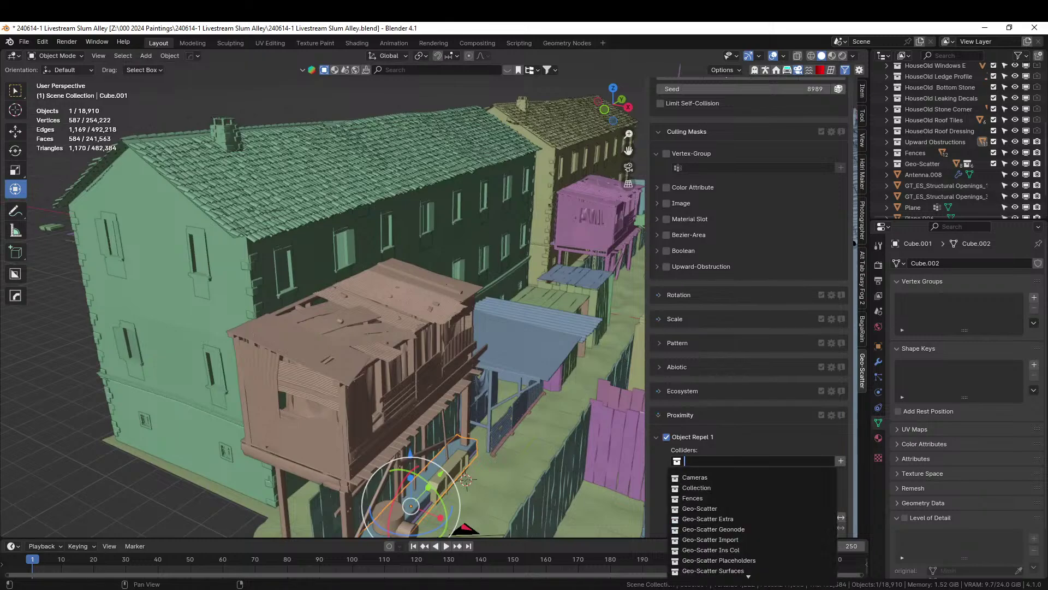
pyautogui.write('fence')
pyautogui.press('Return')
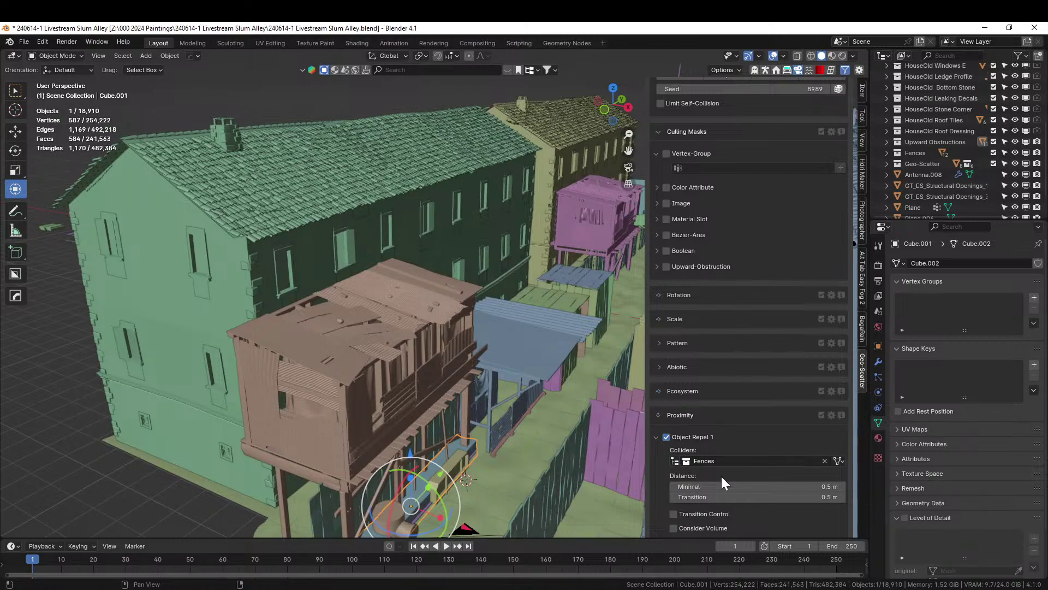
# Set both the transition and minimal distances of Object Repel 1 to 0.1 m
pyautogui.scroll(-3, 825, 493)
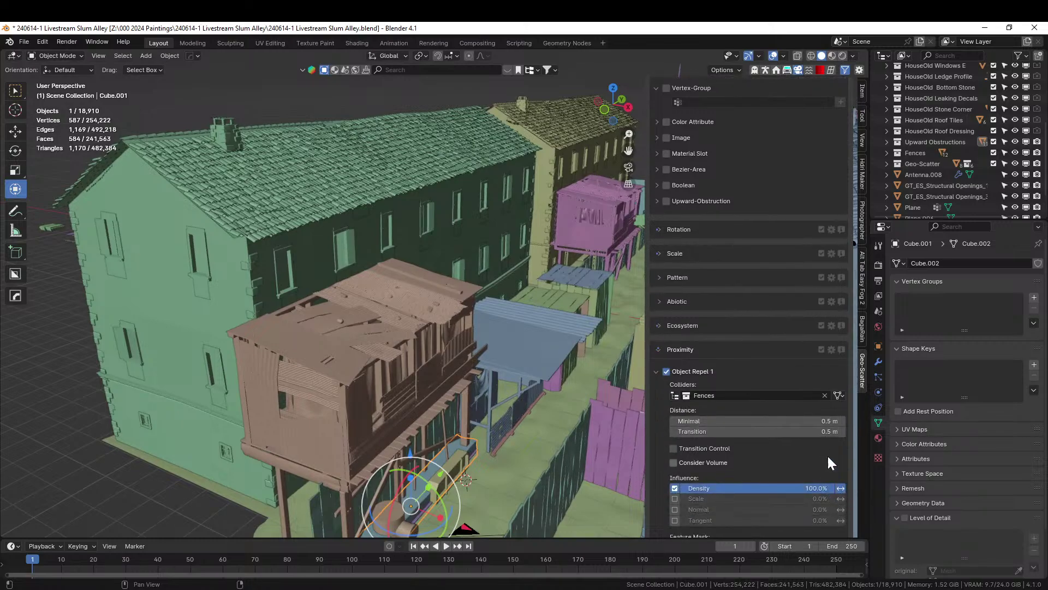
pyautogui.click(759, 431)
pyautogui.press('BackSpace')
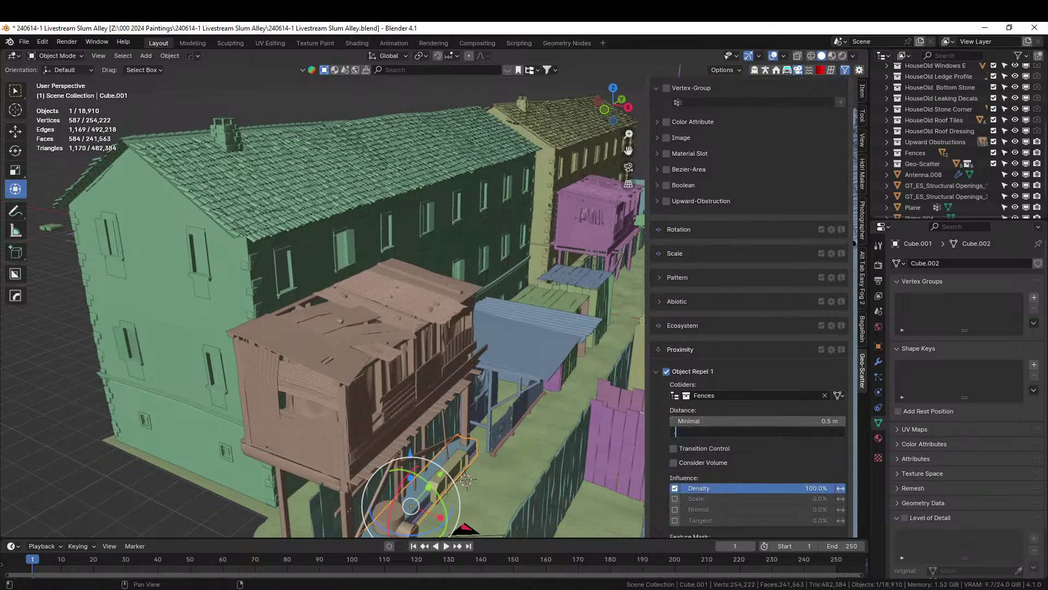
pyautogui.write('0.1')
pyautogui.hotkey('shift', 'Tab')
pyautogui.press('BackSpace')
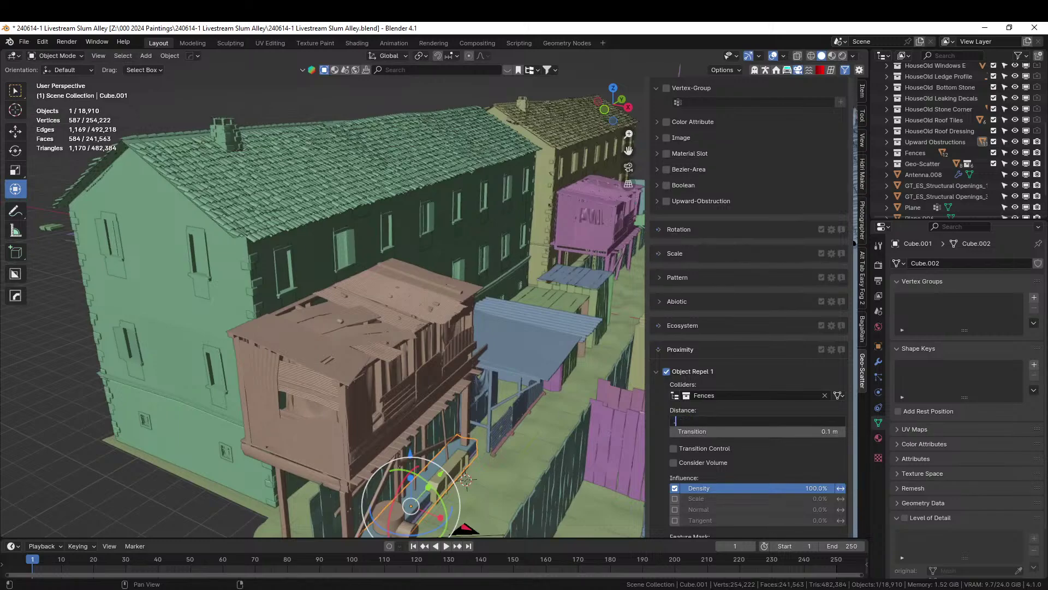
pyautogui.write('0.1')
pyautogui.press('Return')
# Show the Rockplain 06 group and the remaining hidden Autumn 06 systems in the viewport alongside Autumn Leaves A
pyautogui.scroll(5, 767, 213)
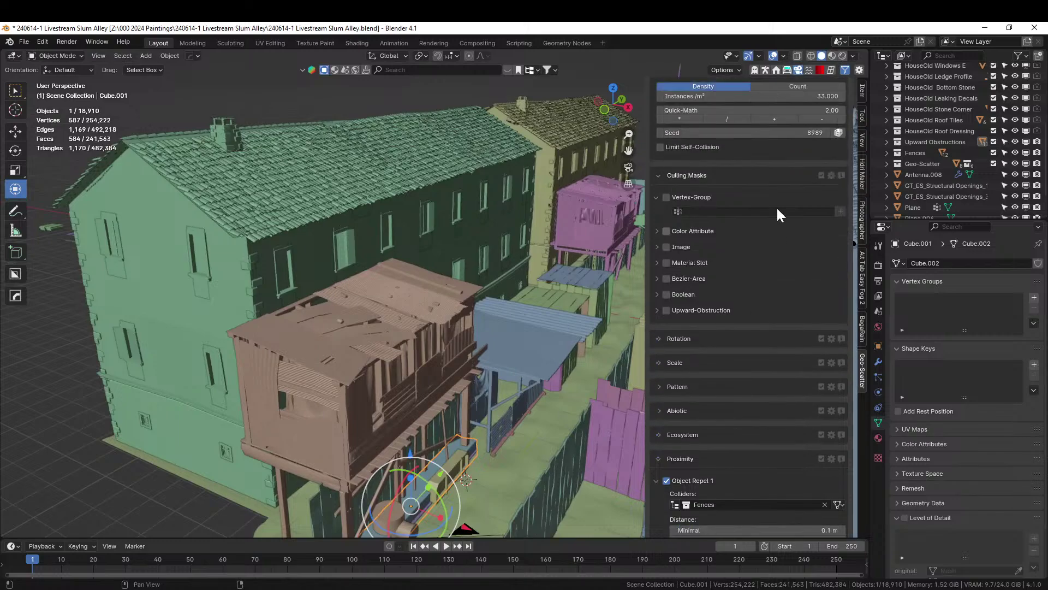
pyautogui.scroll(12, 777, 206)
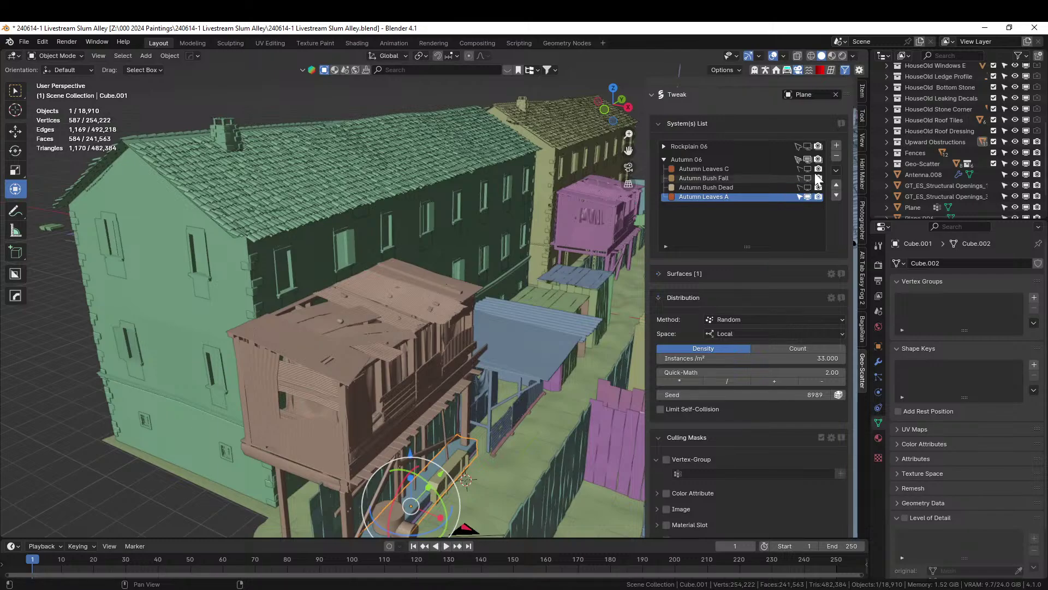
pyautogui.click(808, 146)
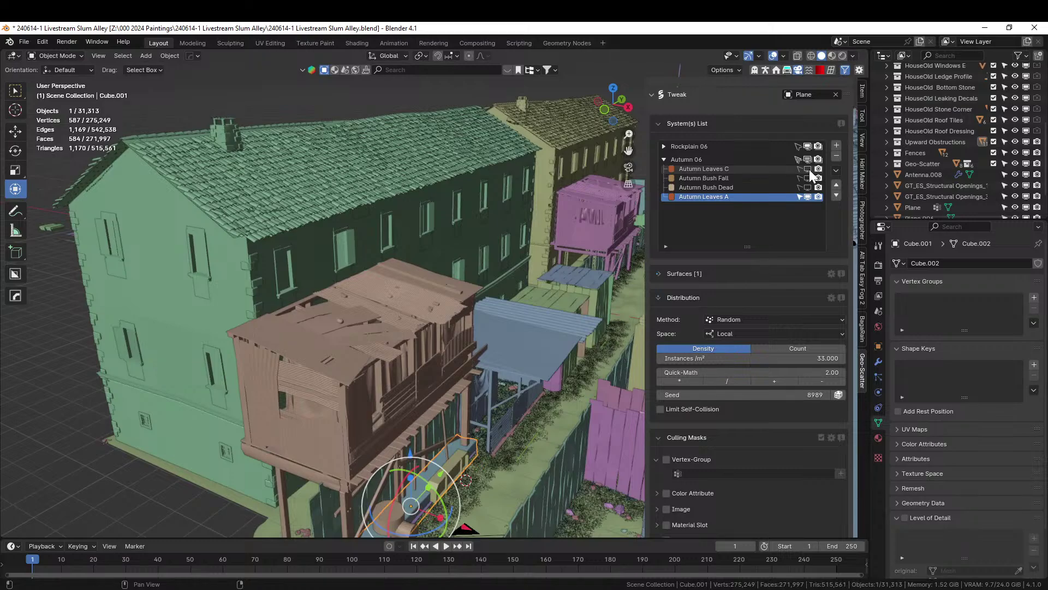
pyautogui.click(808, 169)
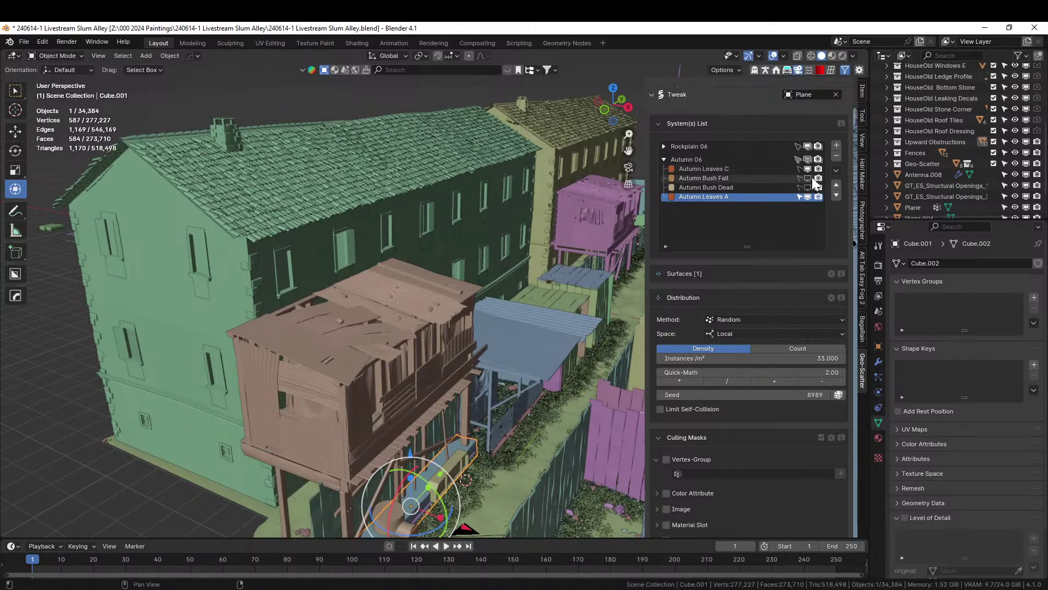
pyautogui.click(808, 178)
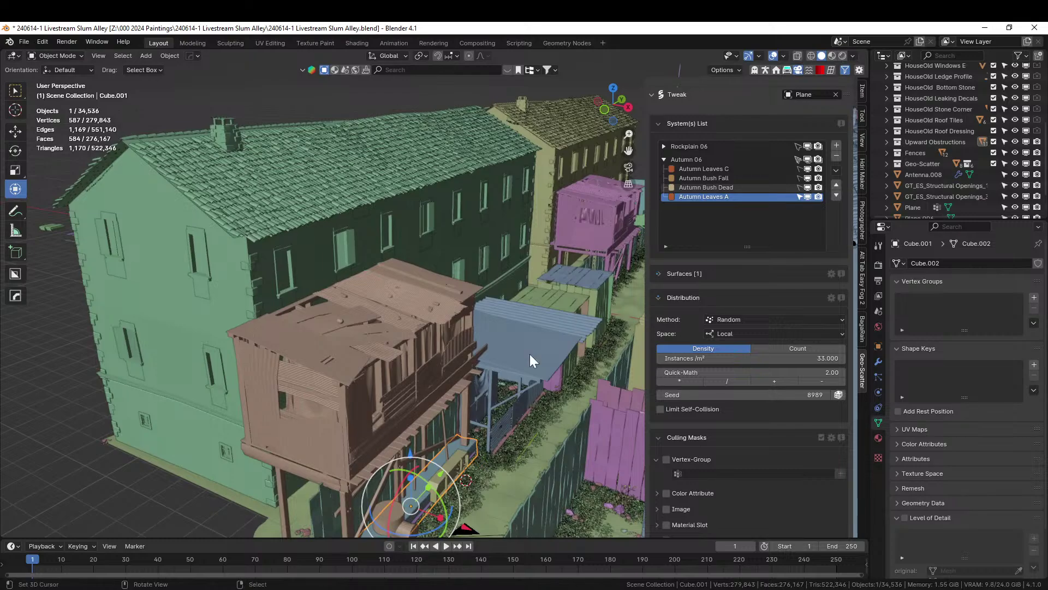
# From the camera view, make Autumn Bush Dead the active scatter system and save the file
pyautogui.press('KP_0')
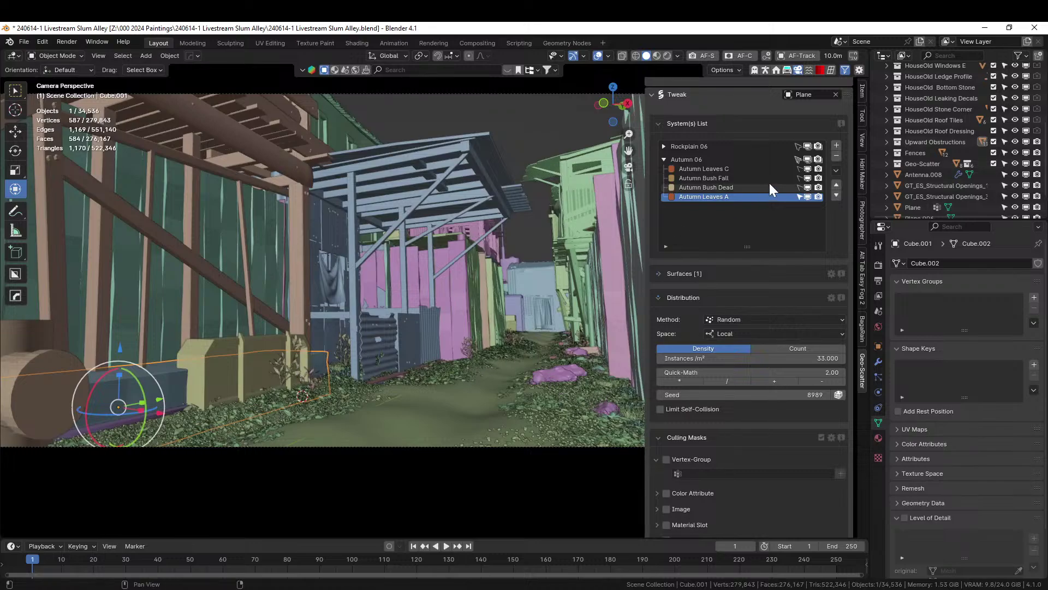
pyautogui.click(728, 186)
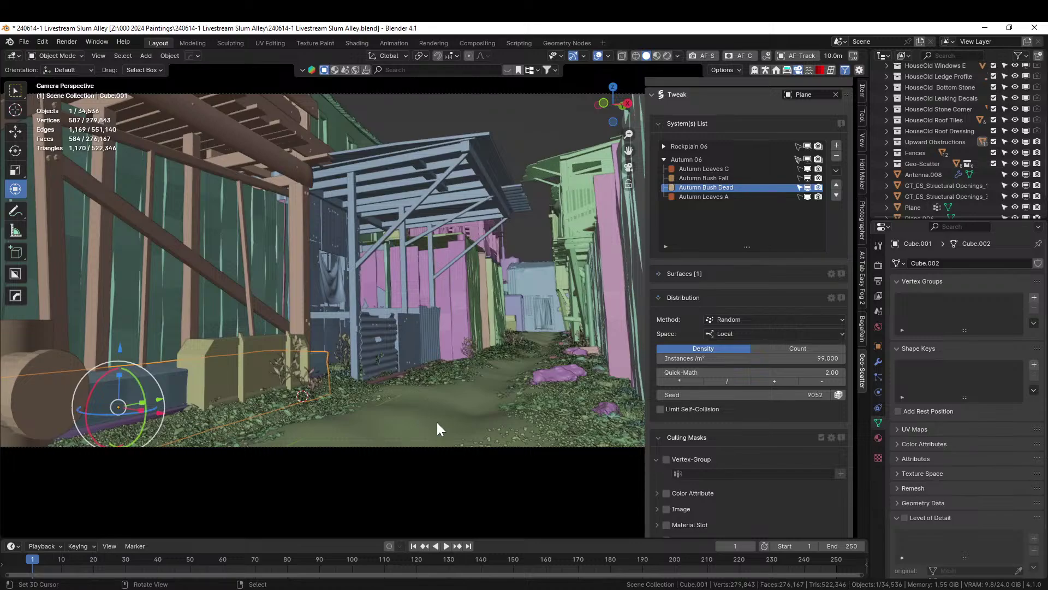
pyautogui.hotkey('ctrl', 's')
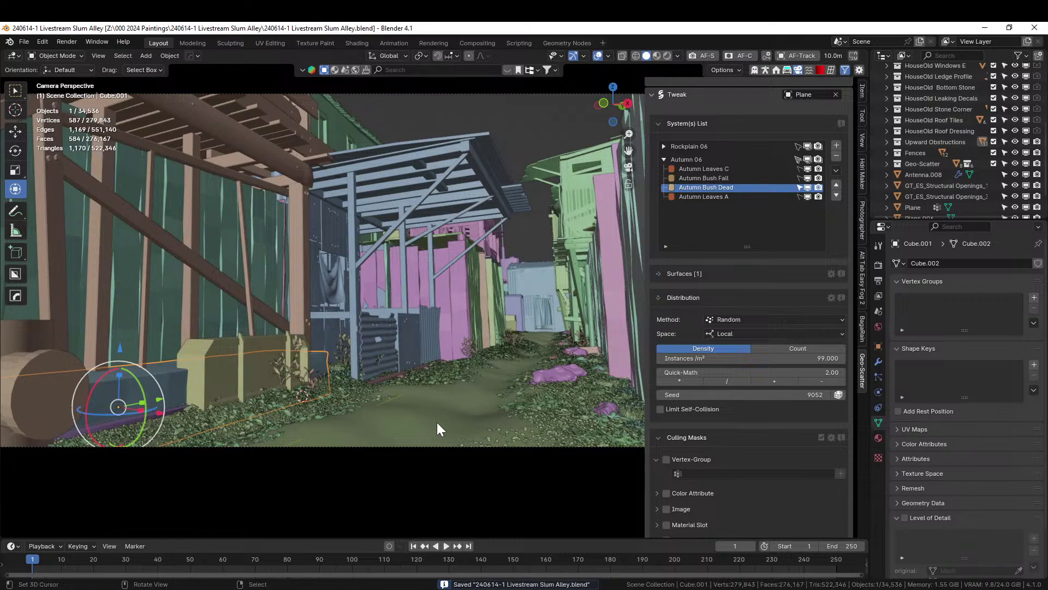
# Preview the full camera frame of the alley with all scatter systems in Rendered shading
pyautogui.press('z')
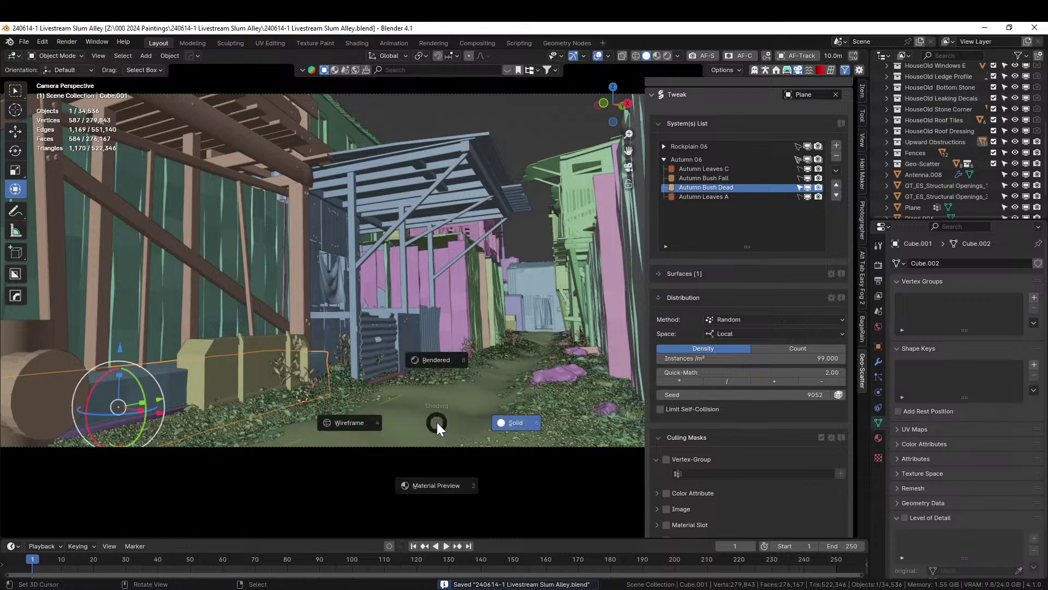
pyautogui.press('8')
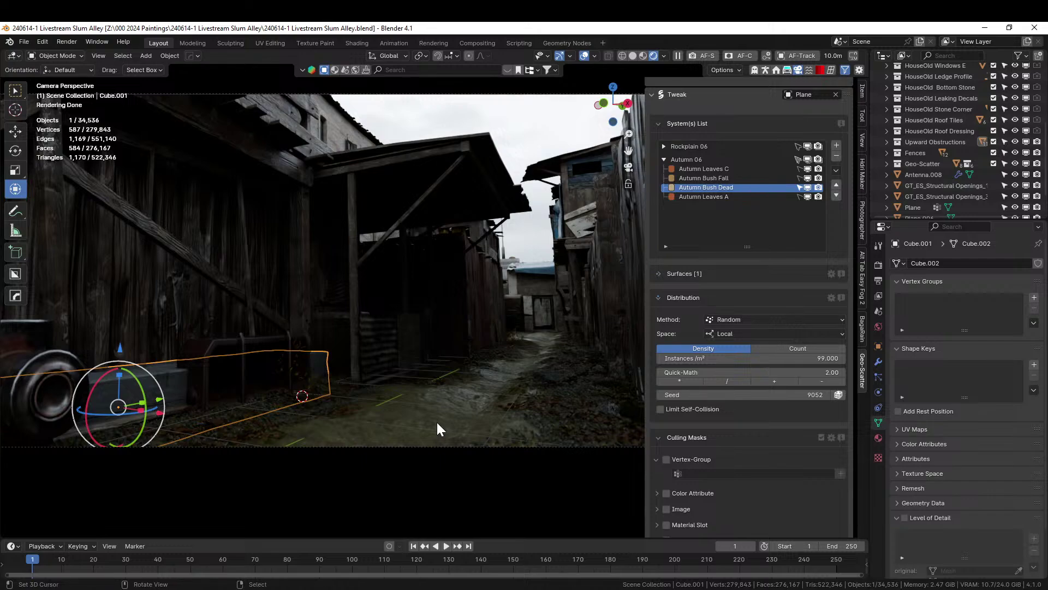
pyautogui.scroll(-2, 220, 255)
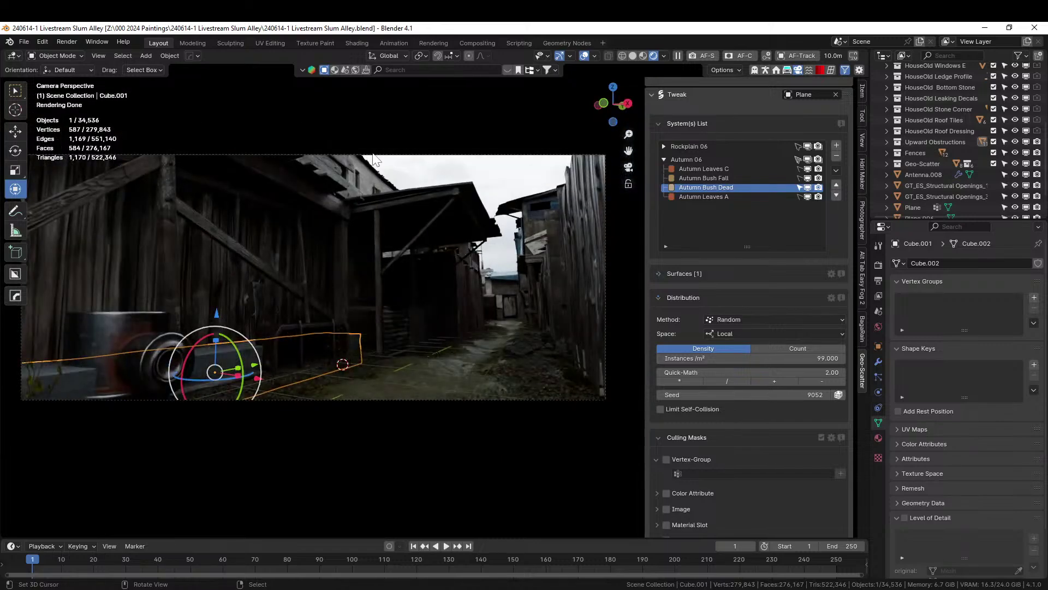